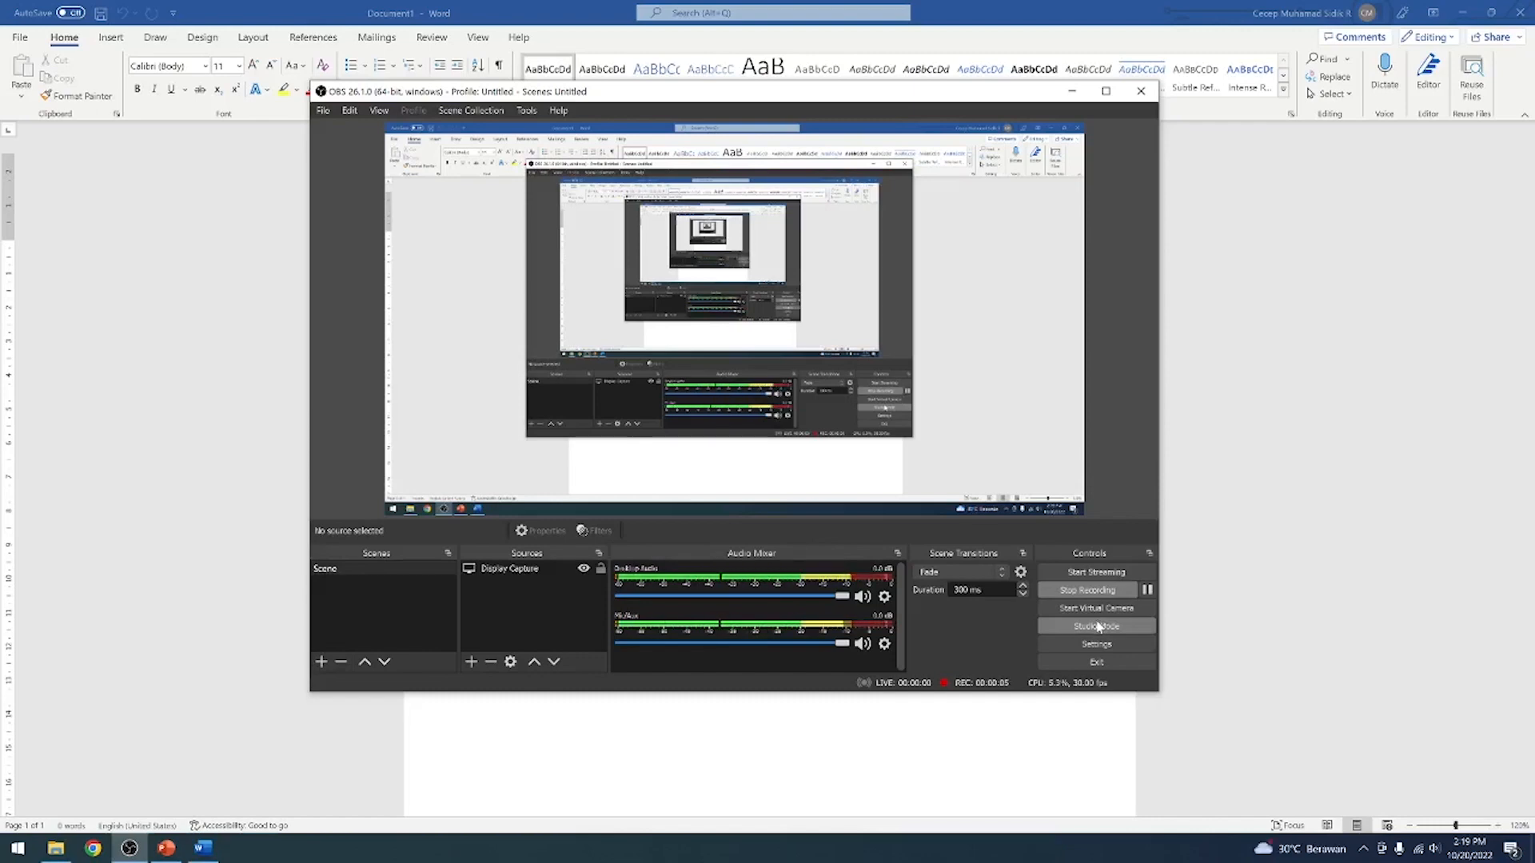
Switch to the blank Word document and set the paper size of the whole document to A4
click(1260, 463)
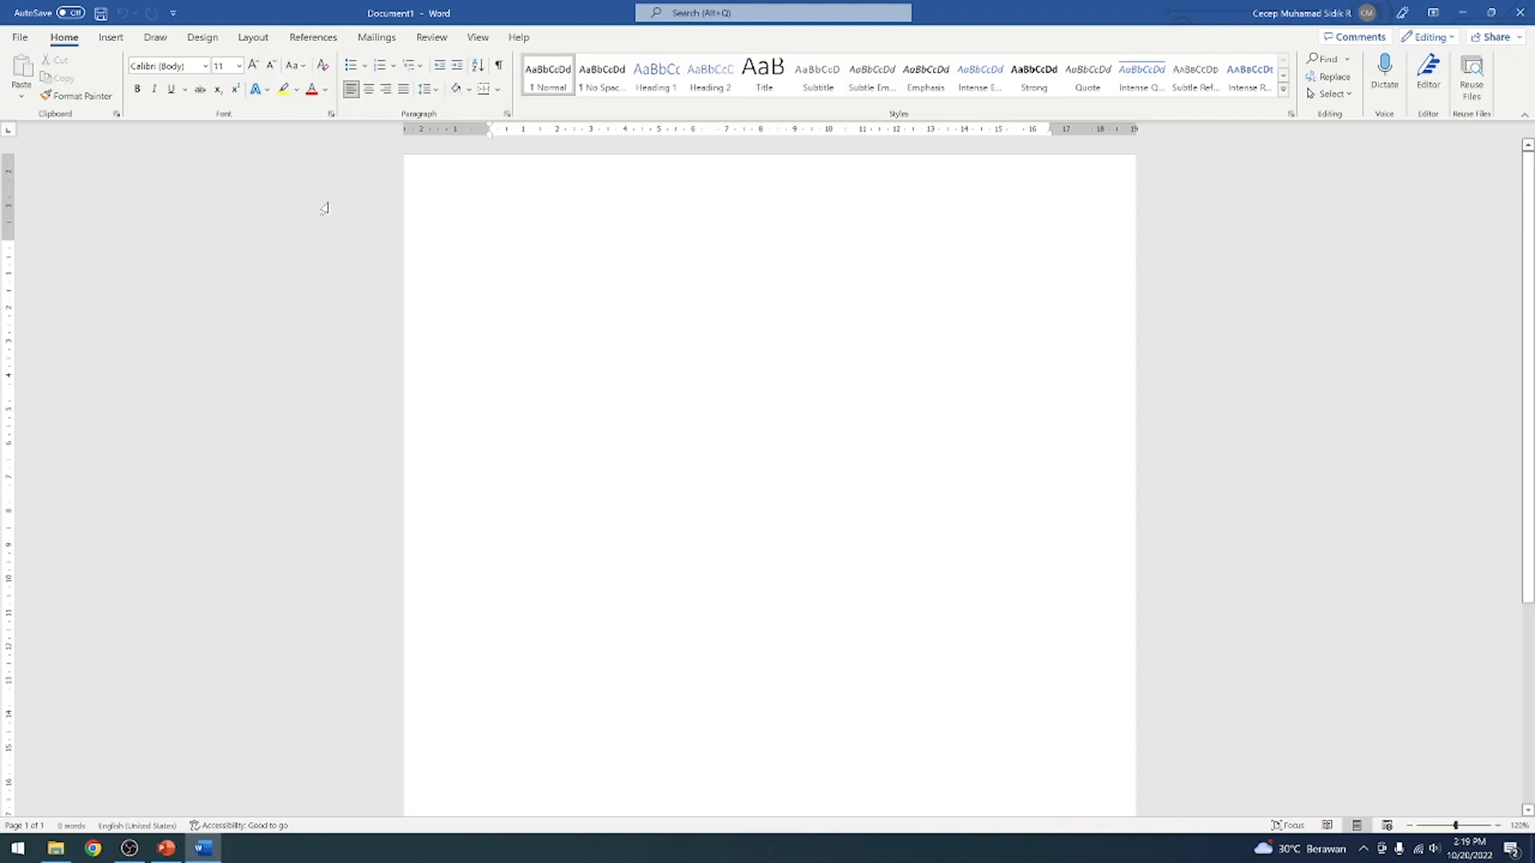
click(253, 38)
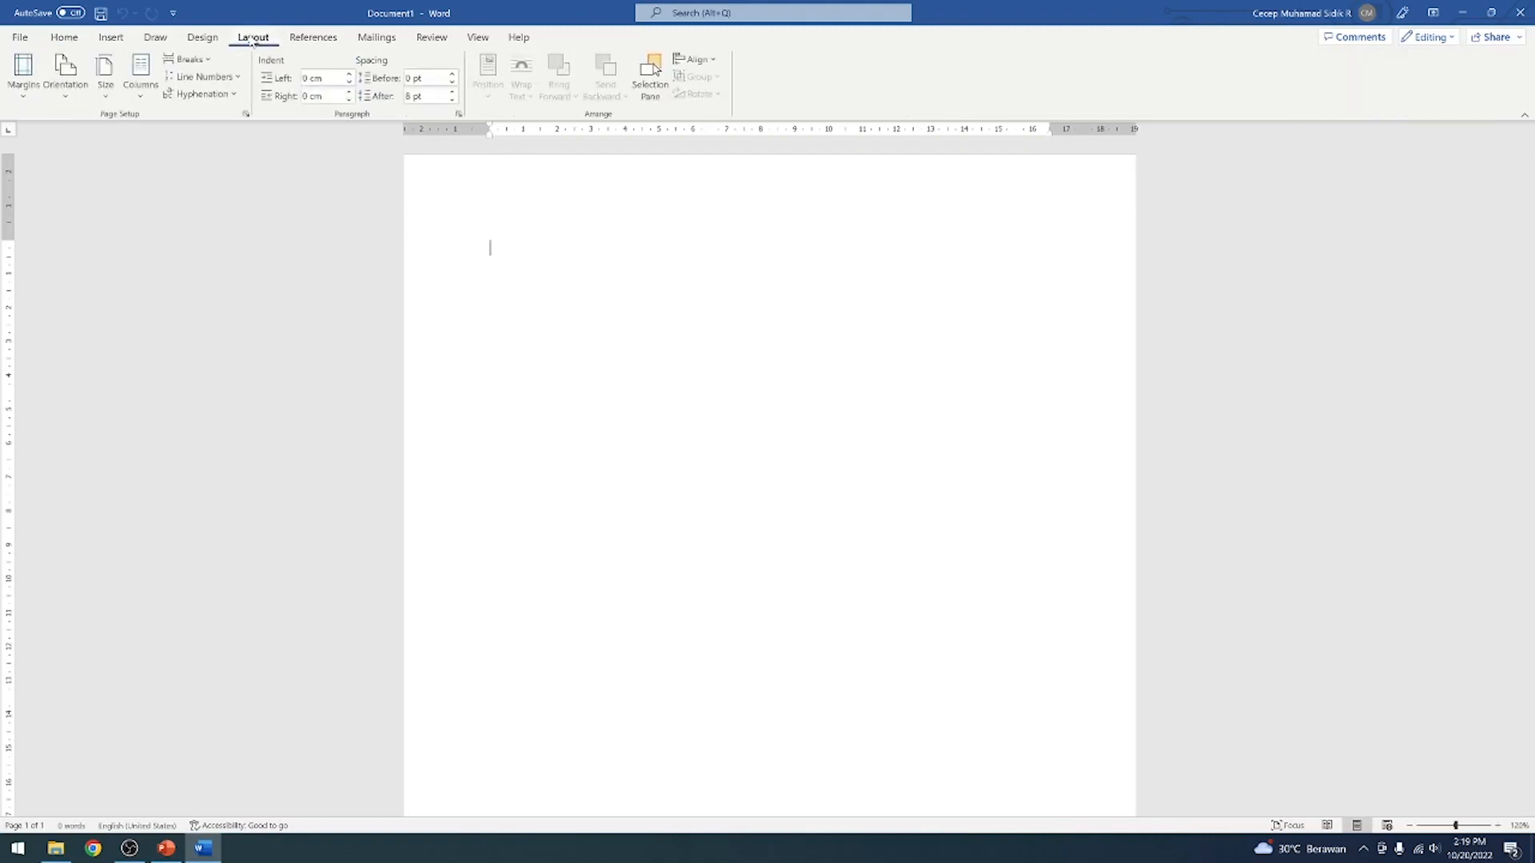
click(246, 115)
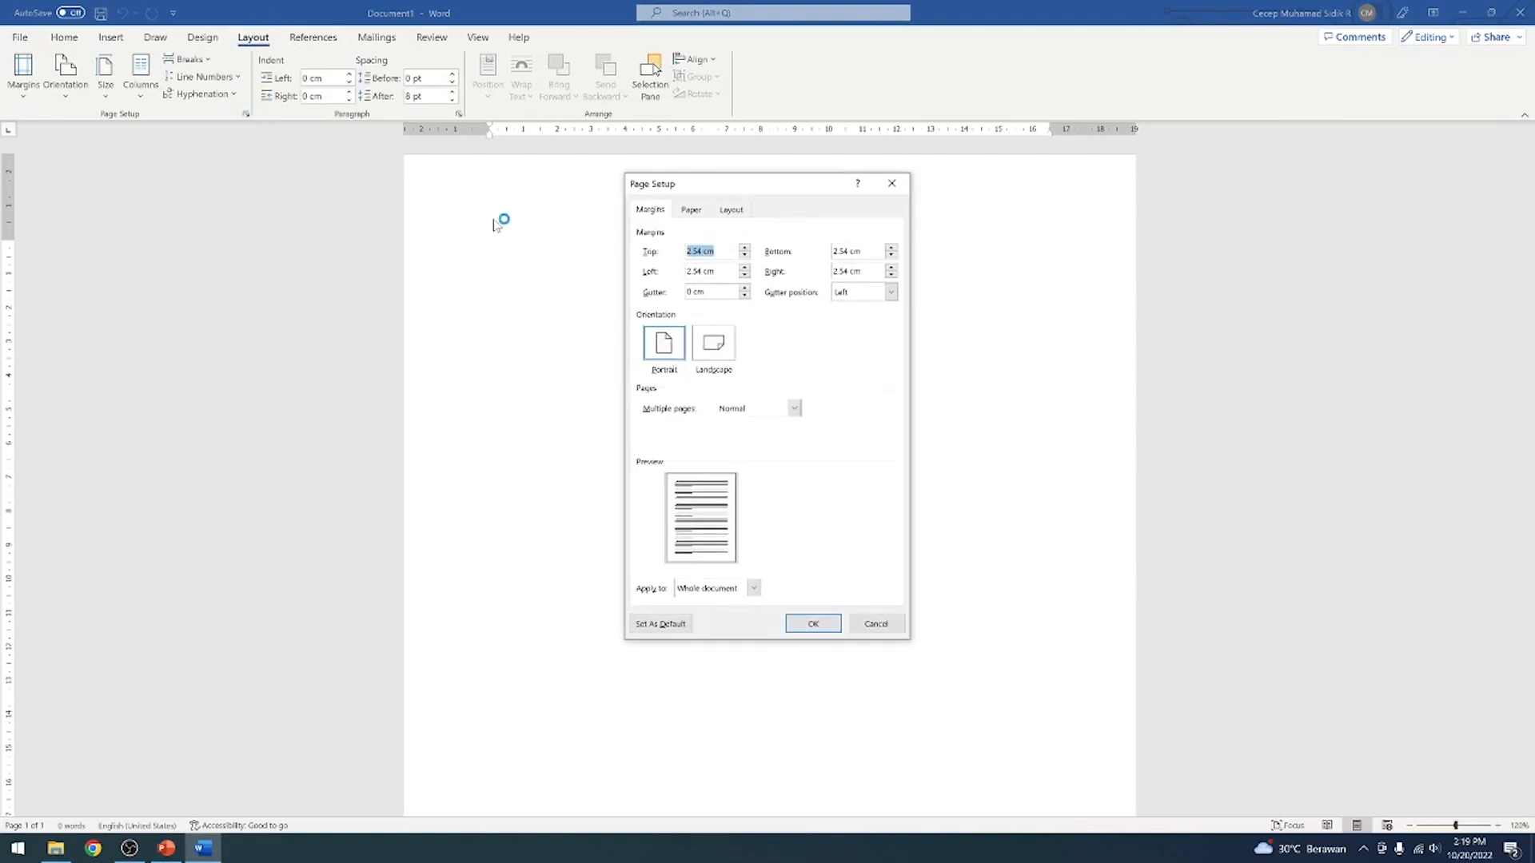
click(692, 211)
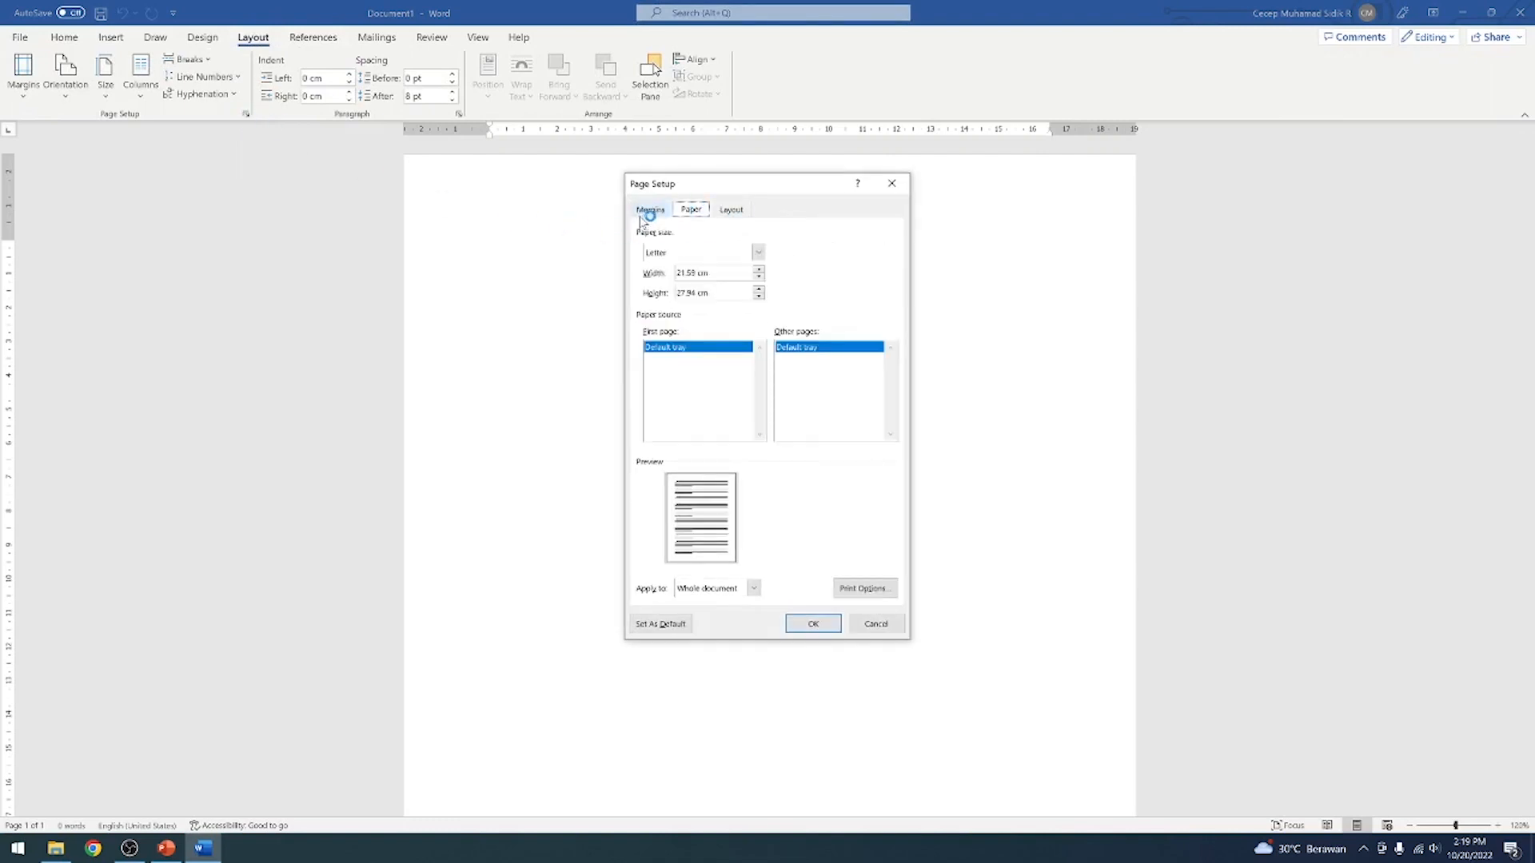
click(759, 252)
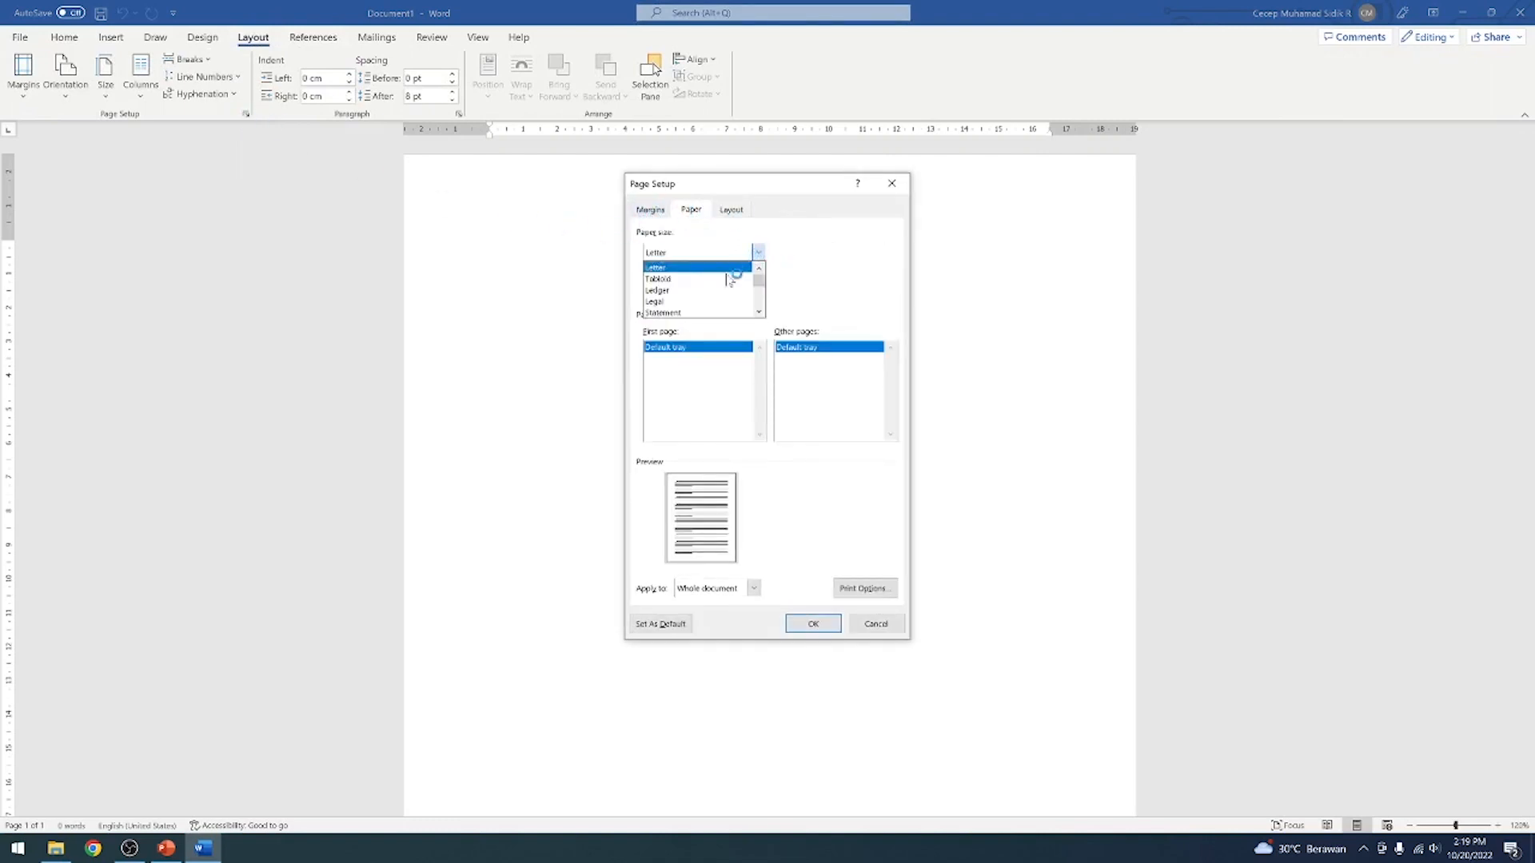
scroll(757, 296, down, 1)
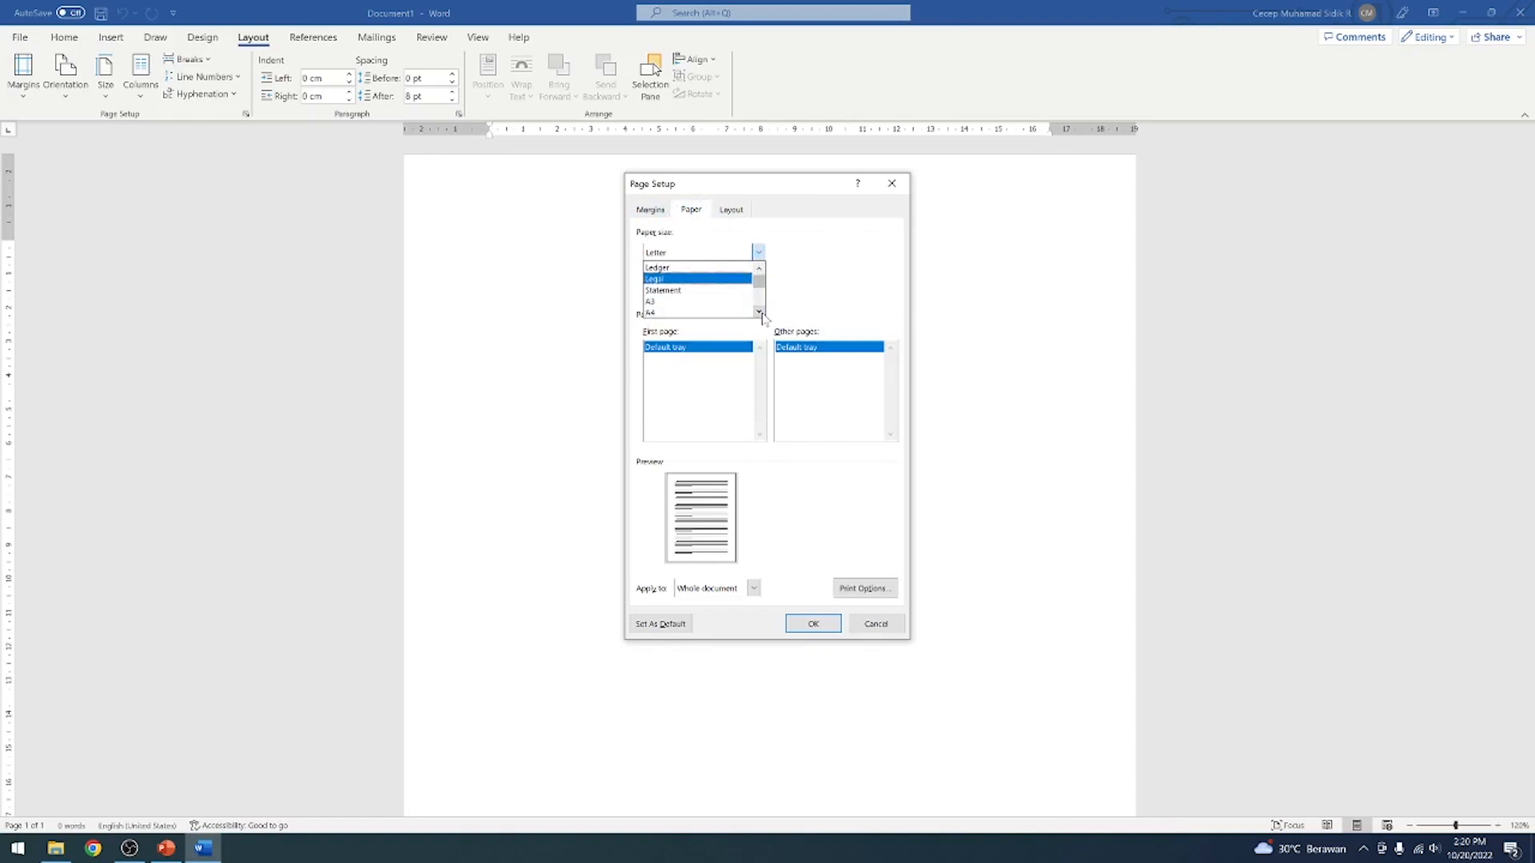
click(702, 313)
click(651, 210)
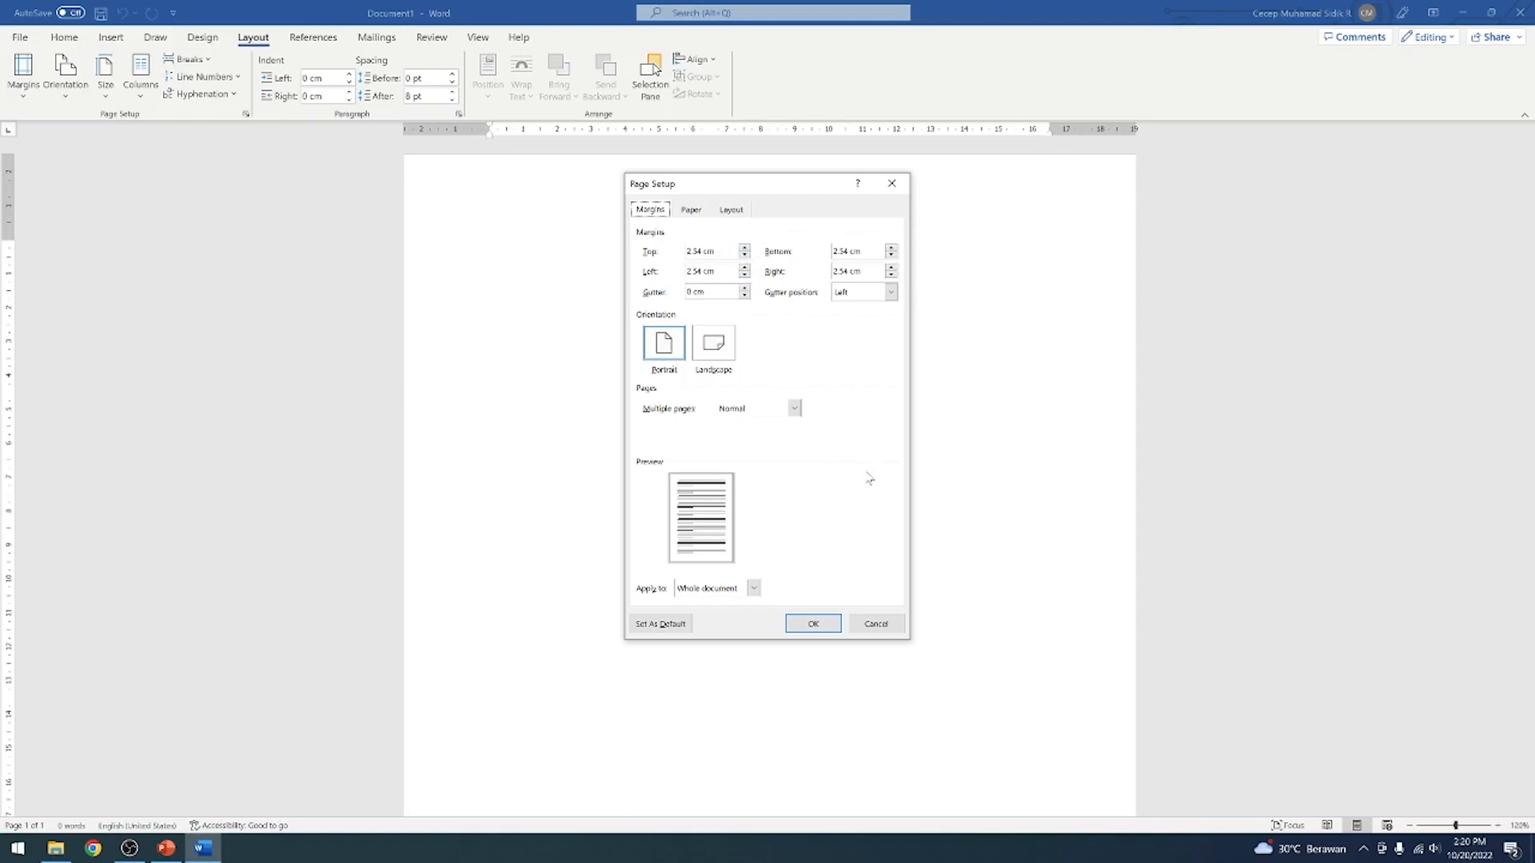
click(829, 631)
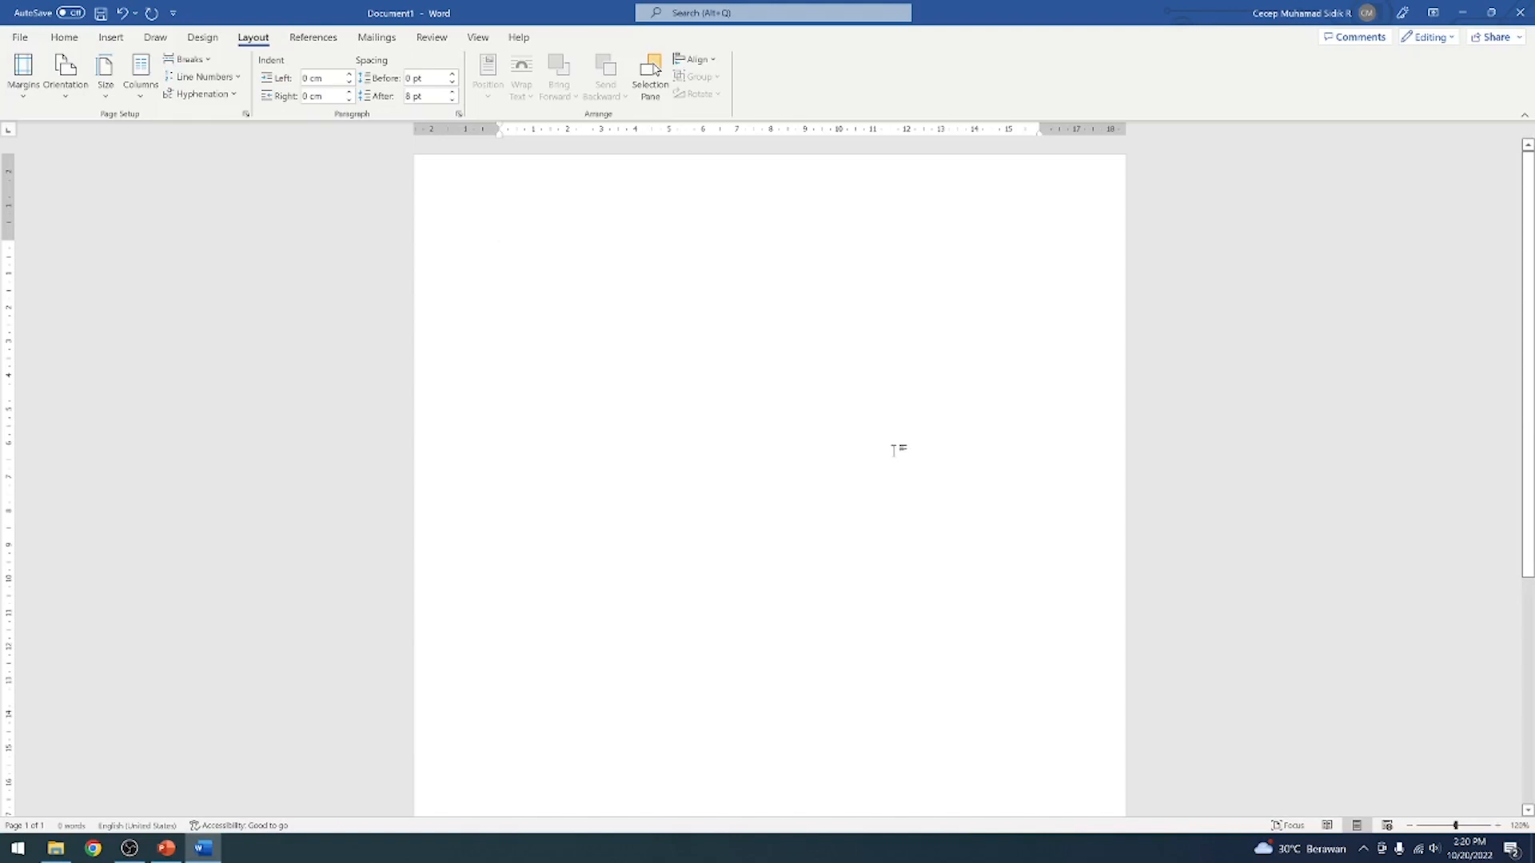
Enter the cover title MAKALAH on the first line of the page
text(MA)
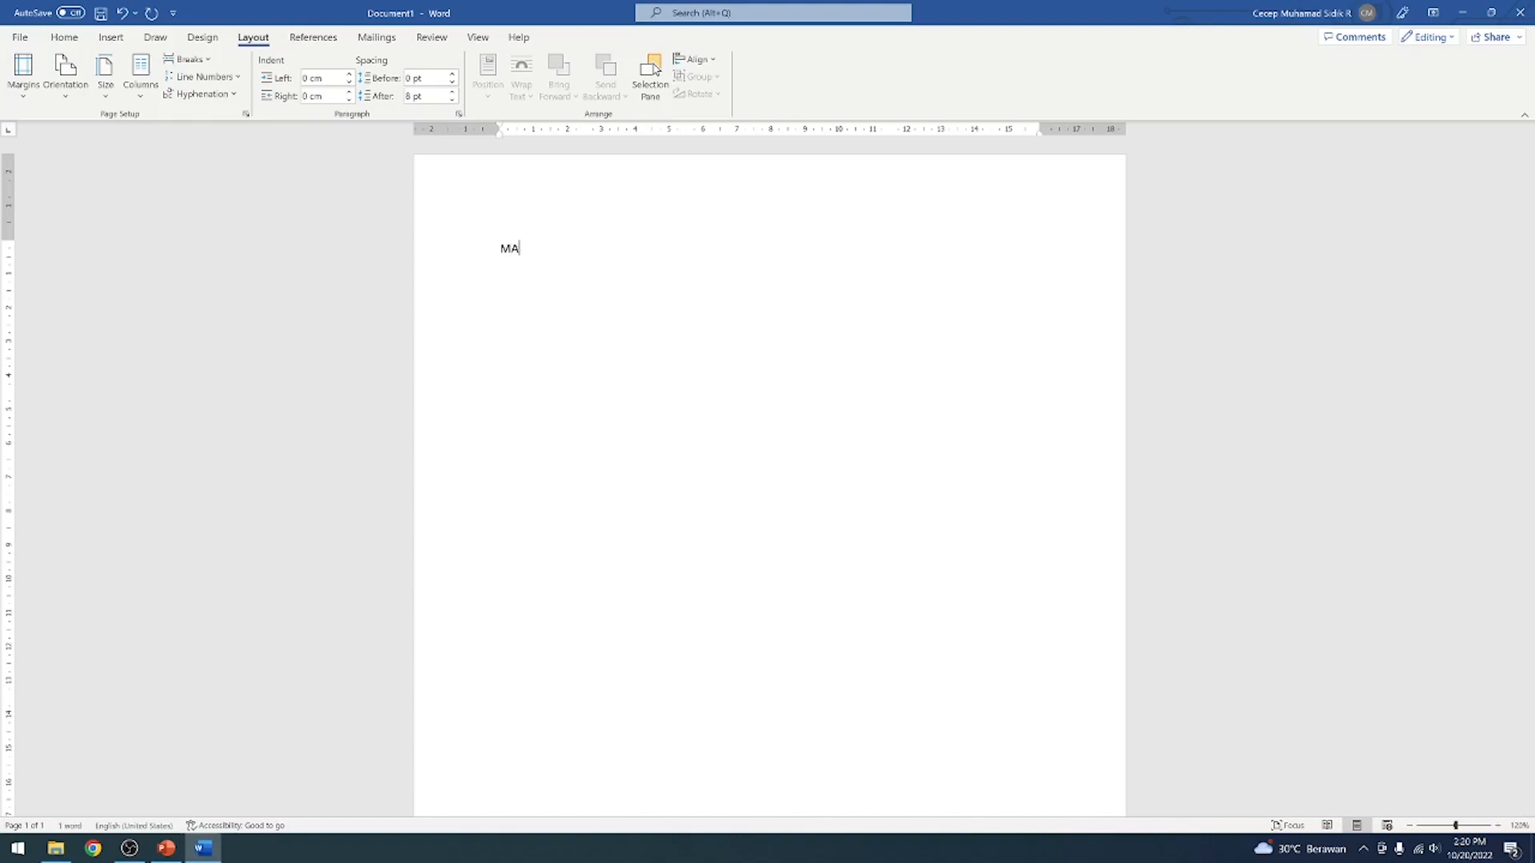
text(KLA)
key(BackSpace)
key(BackSpace)
key(BackSpace)
text(ALAH)
Change the font of the MAKALAH title to Times New Roman
drag(499, 249, 572, 284)
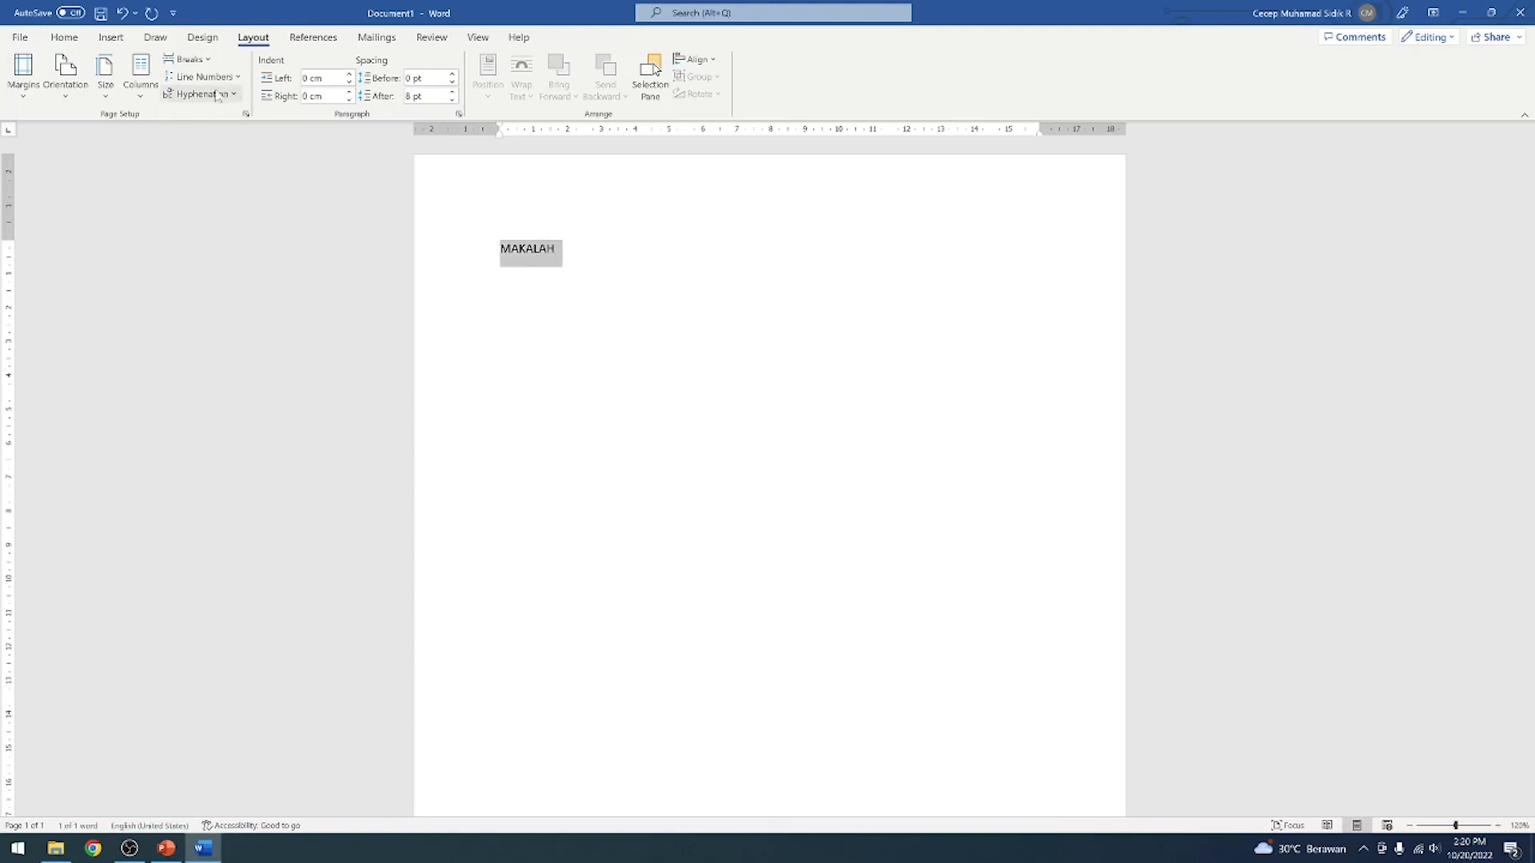
click(62, 38)
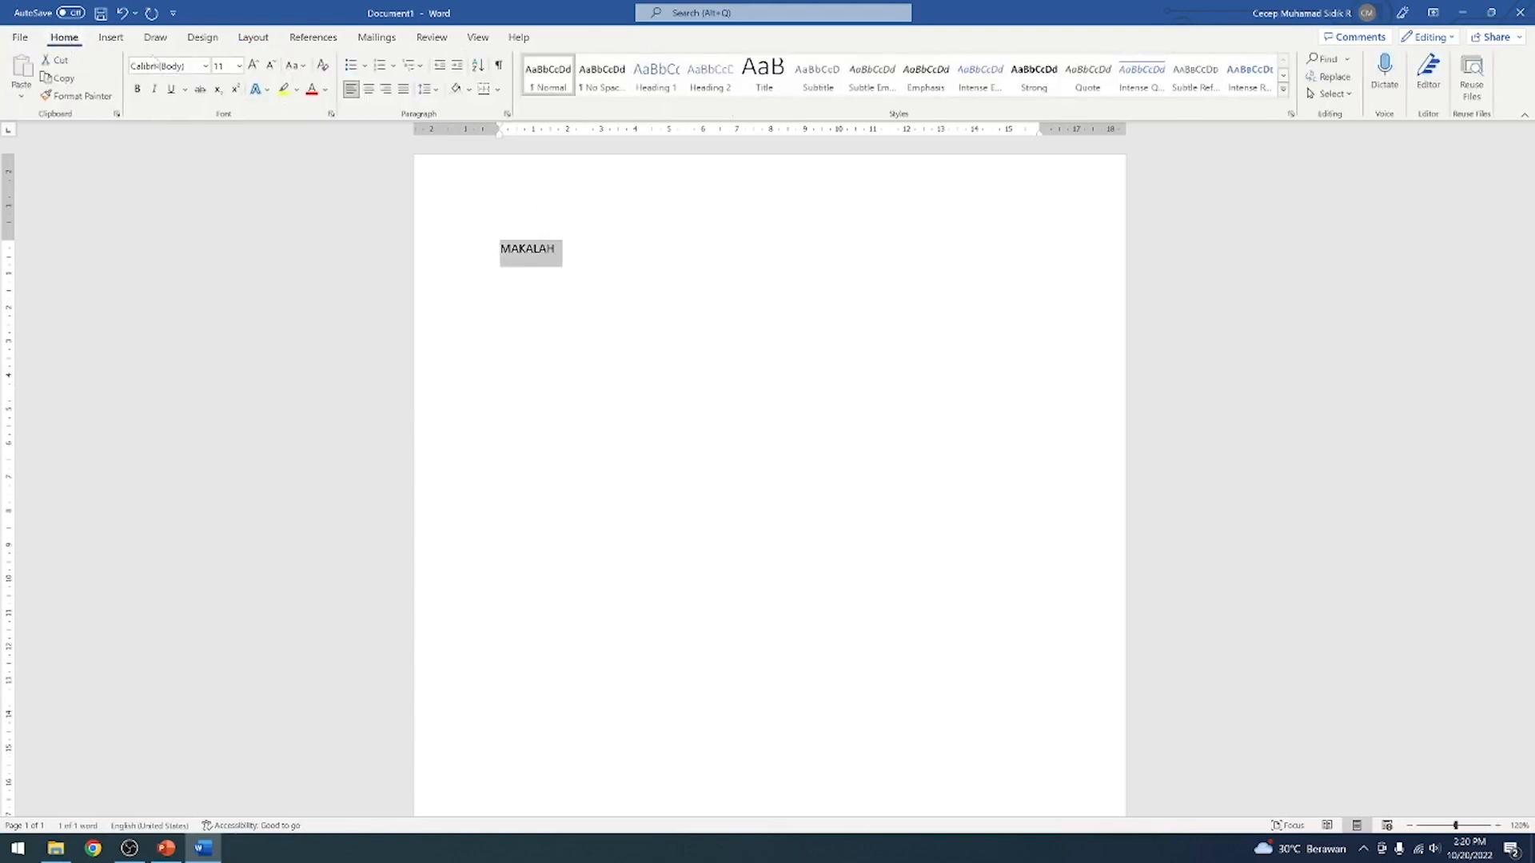
click(206, 67)
click(600, 312)
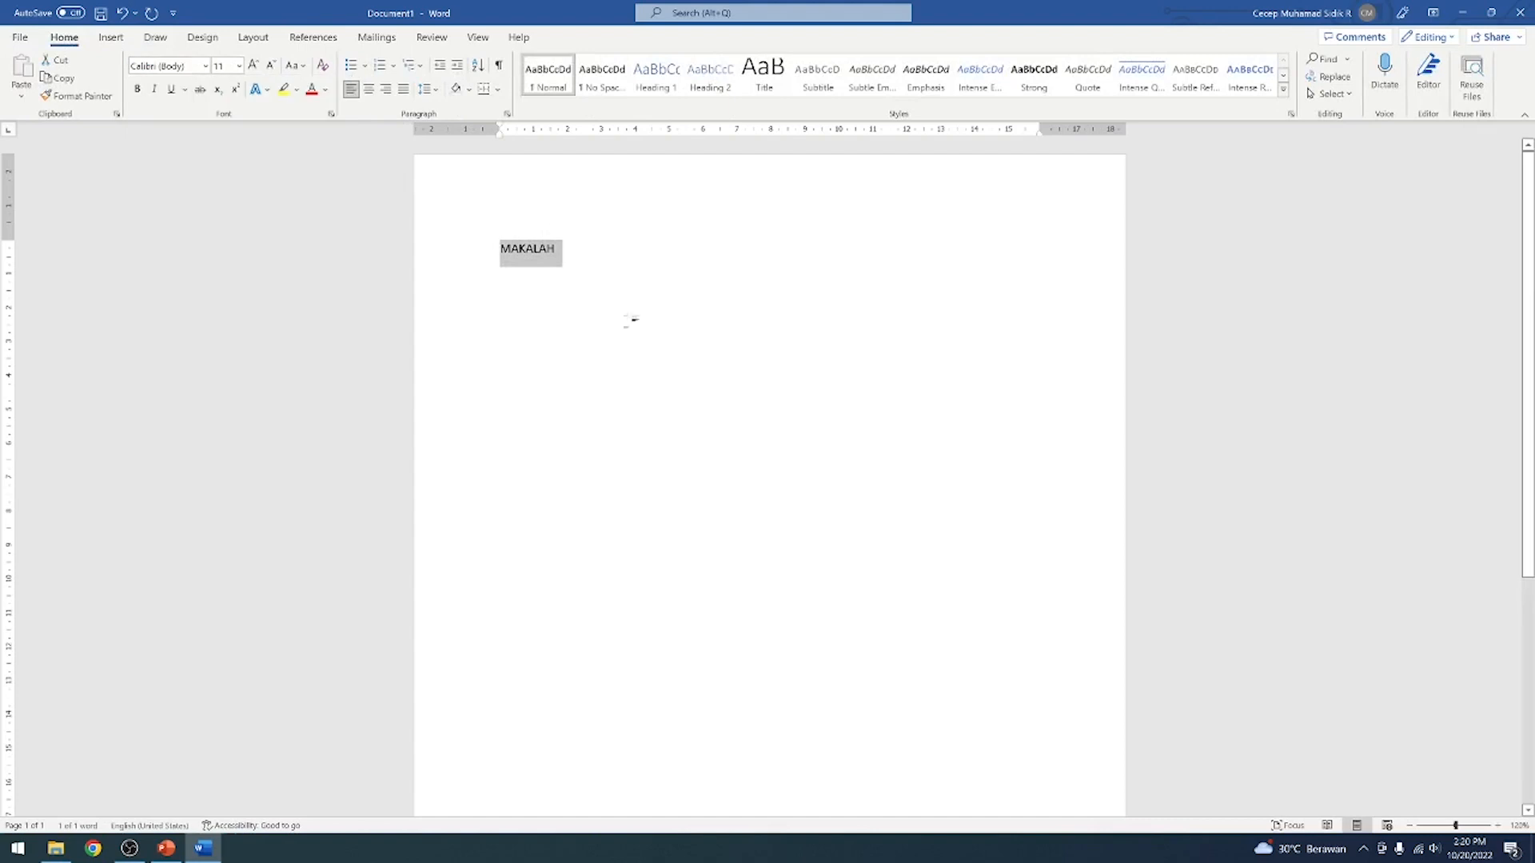
key(super+a)
click(562, 303)
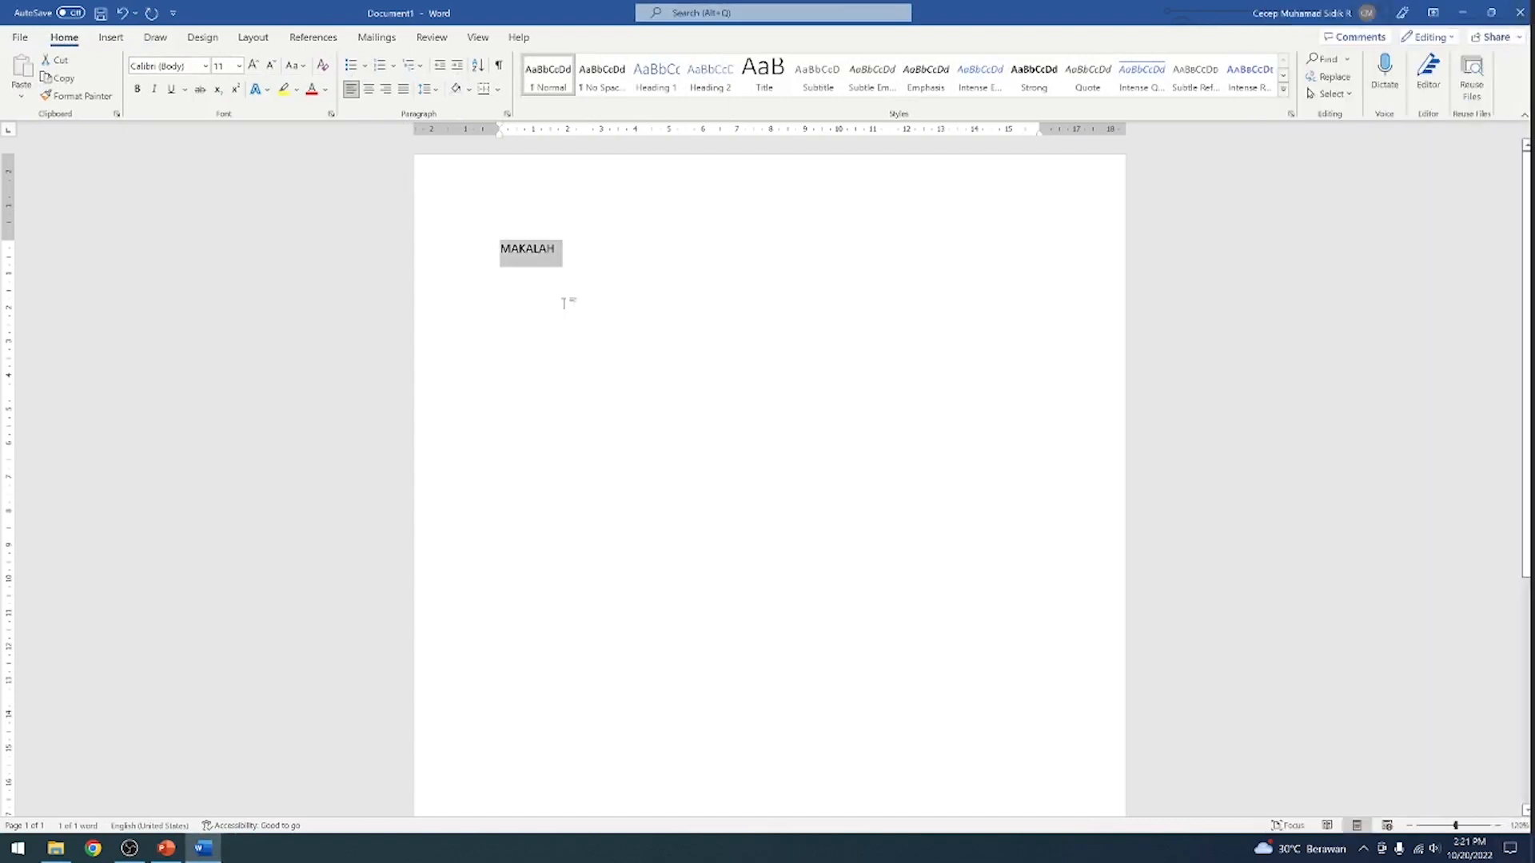
click(204, 67)
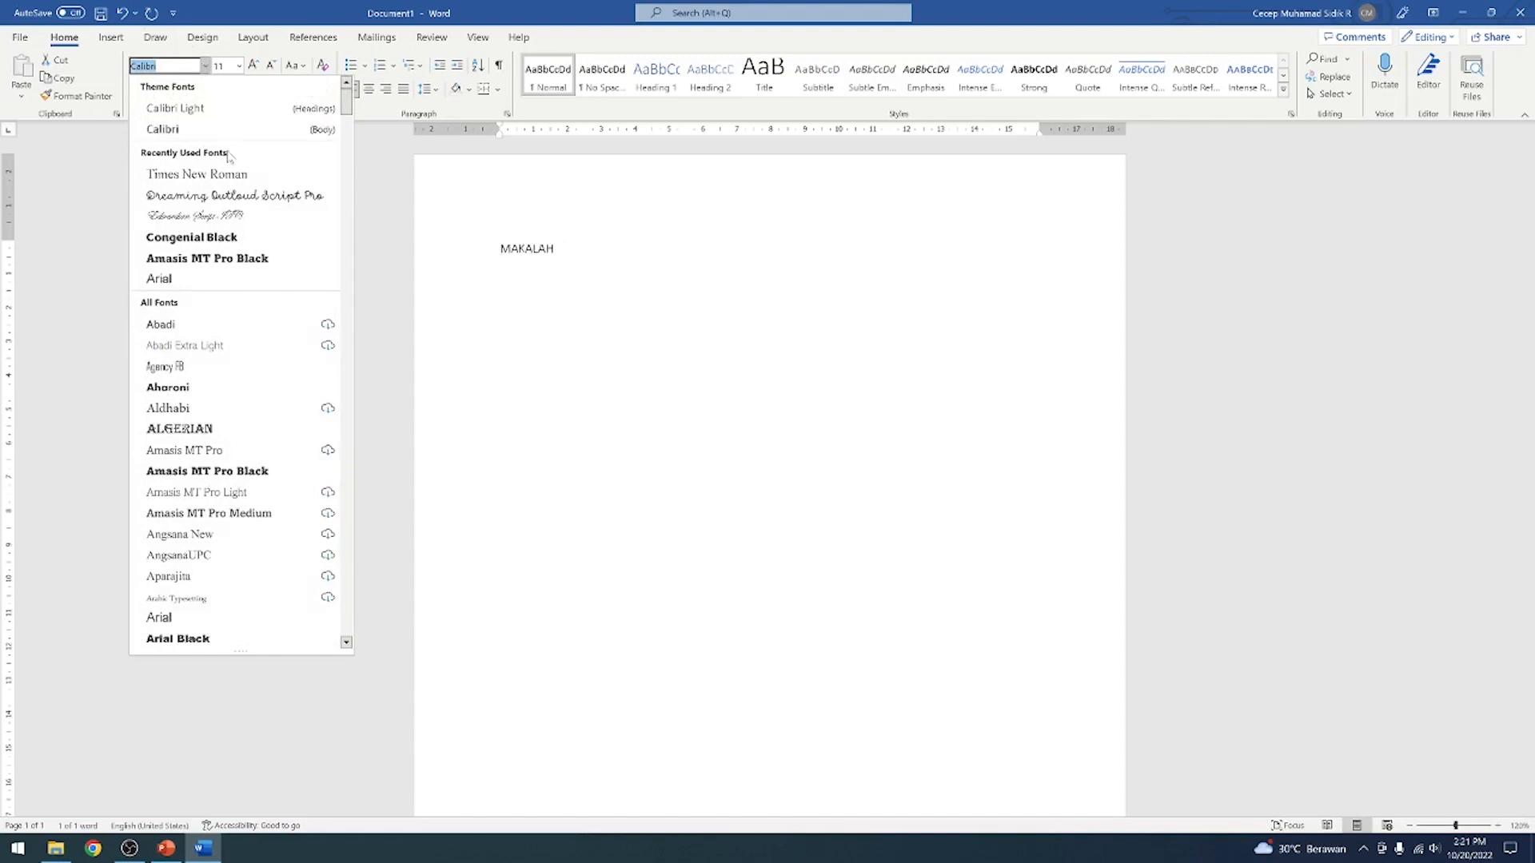
click(214, 175)
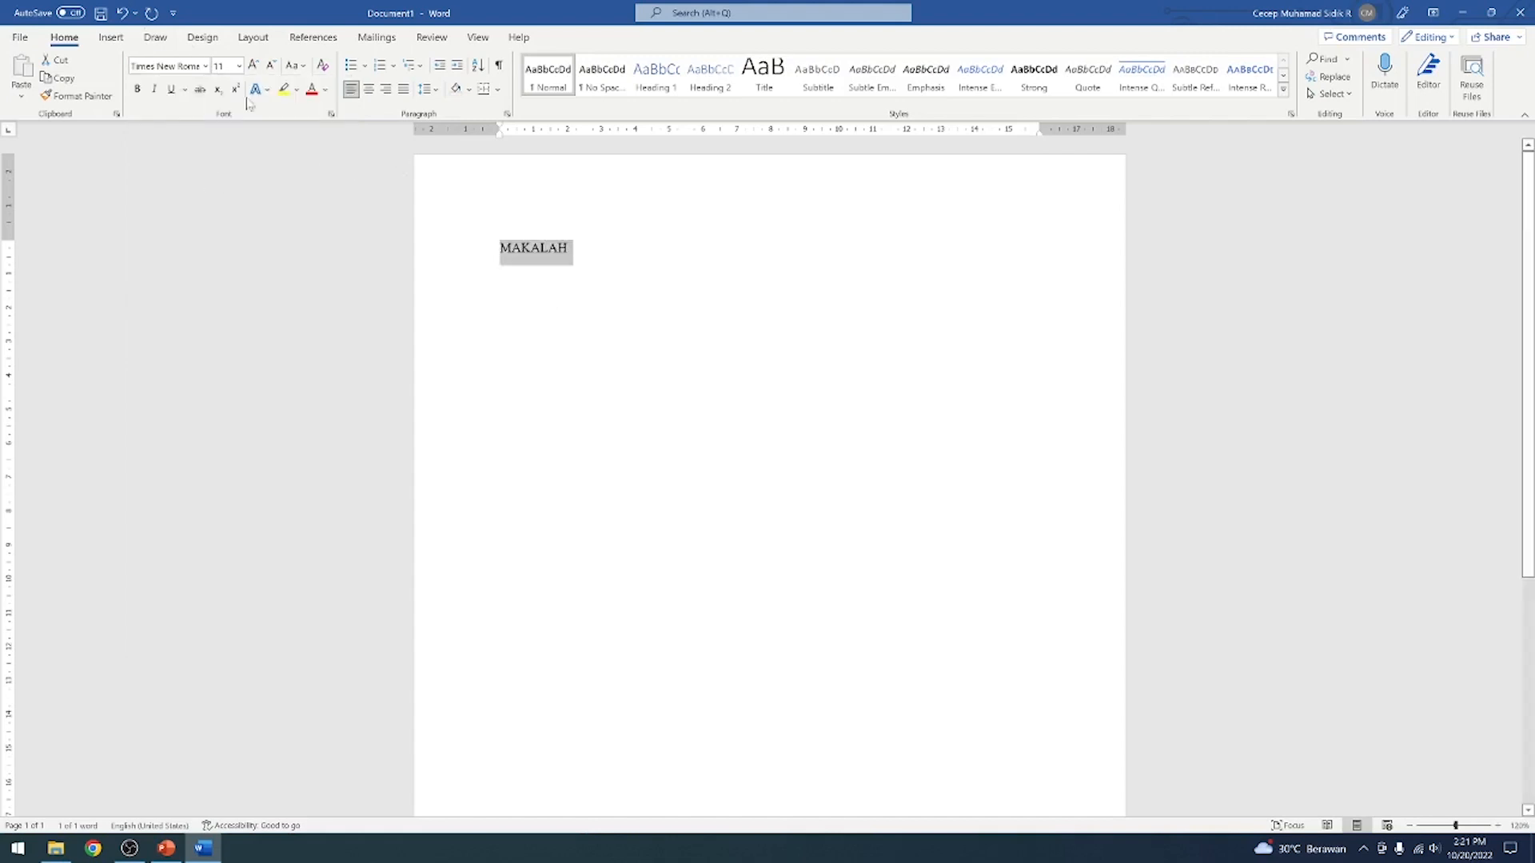
Format the MAKALAH title as 12 pt, centred and bold
click(254, 66)
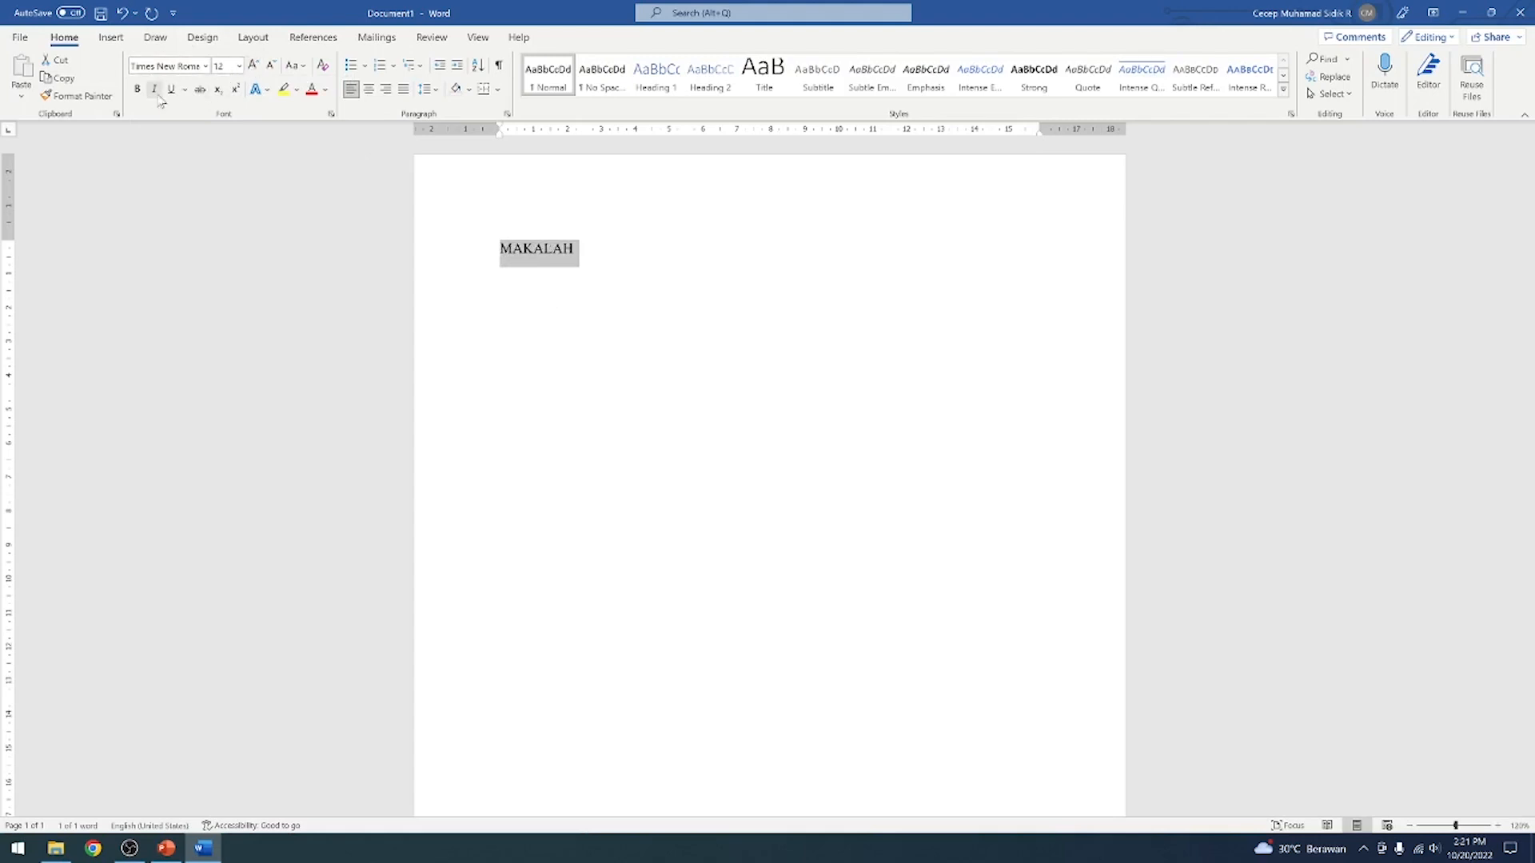
click(369, 89)
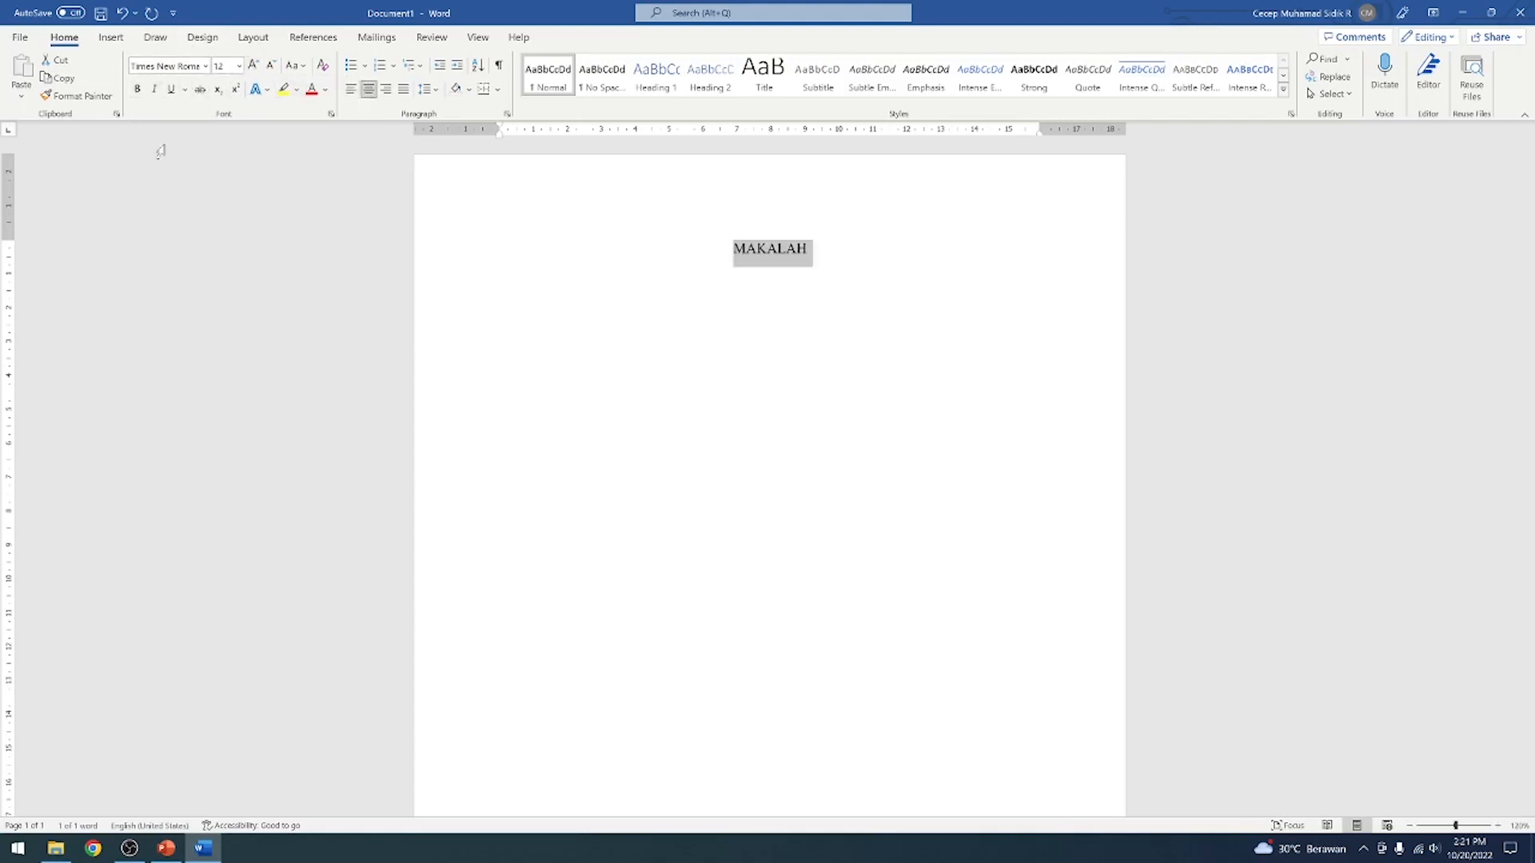
click(136, 89)
click(849, 254)
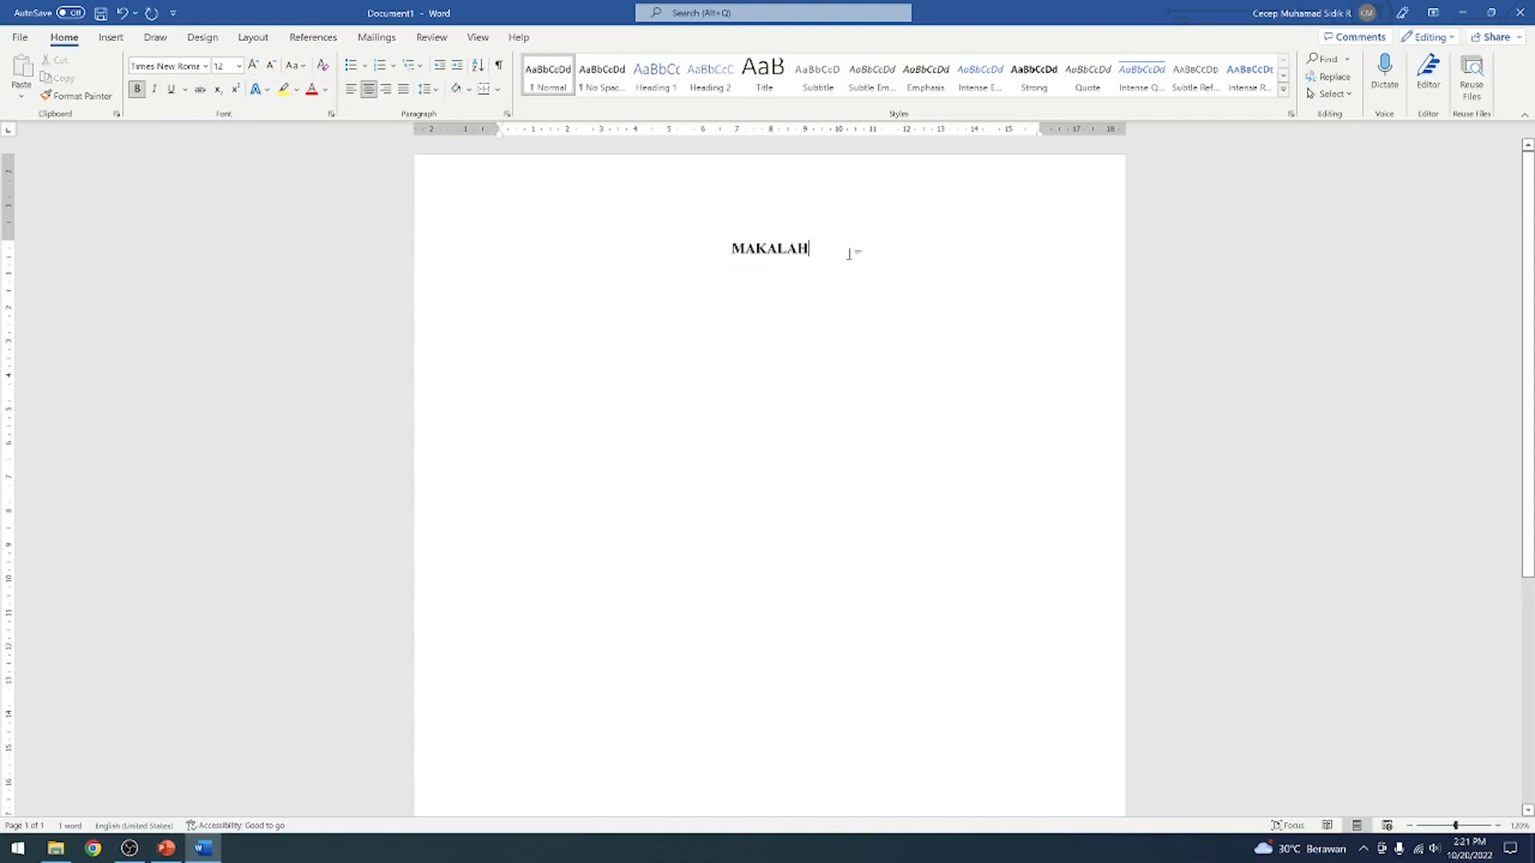
Add the line PENGENALAN TEKNOLOGI INFORMASI directly below the MAKALAH title
key(Return)
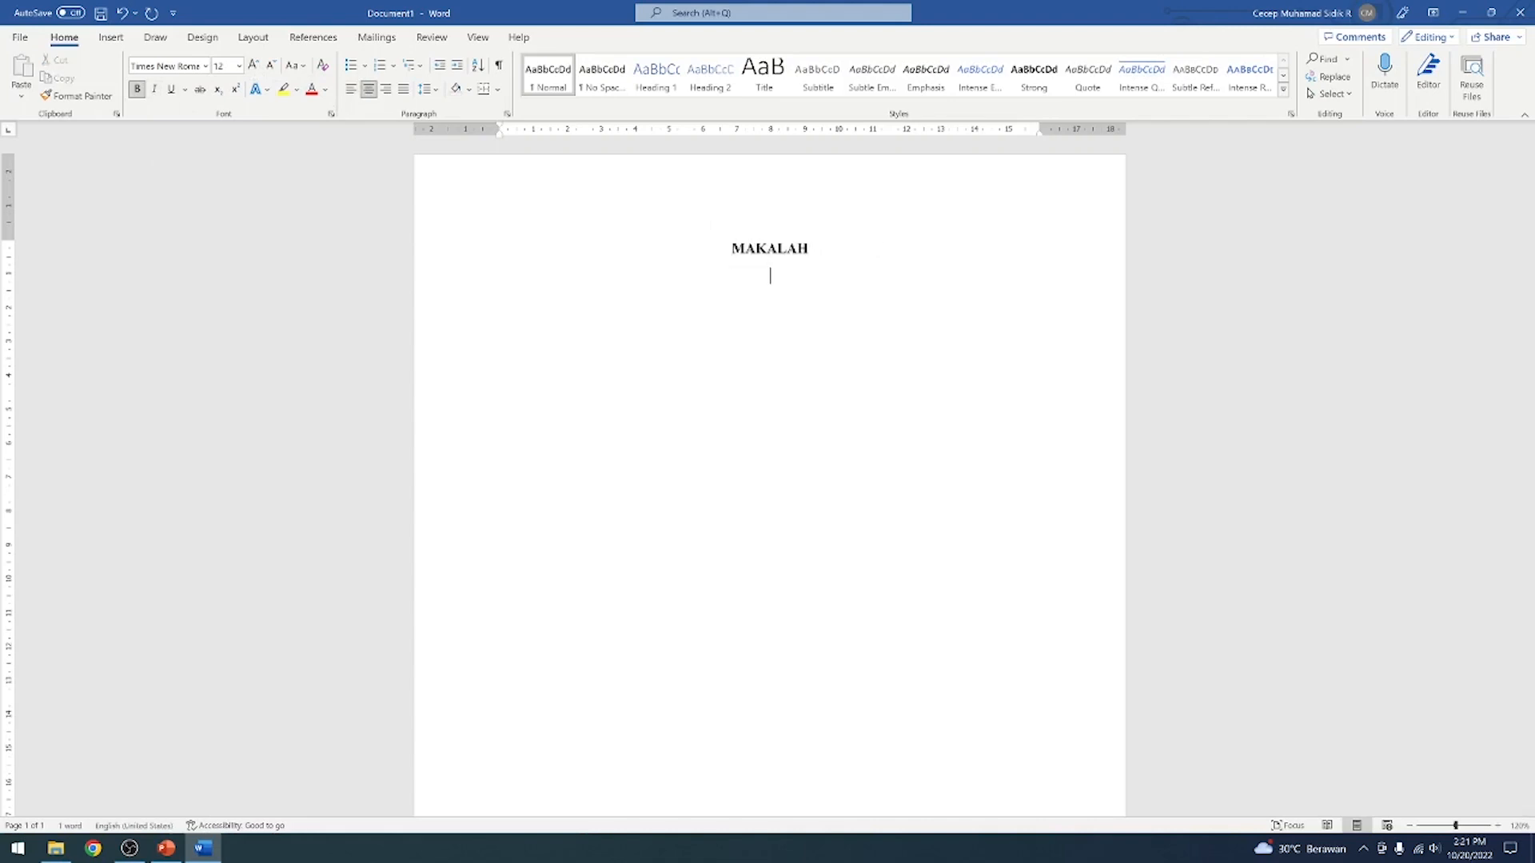
text(PENGENALAN TEKNOLOGI)
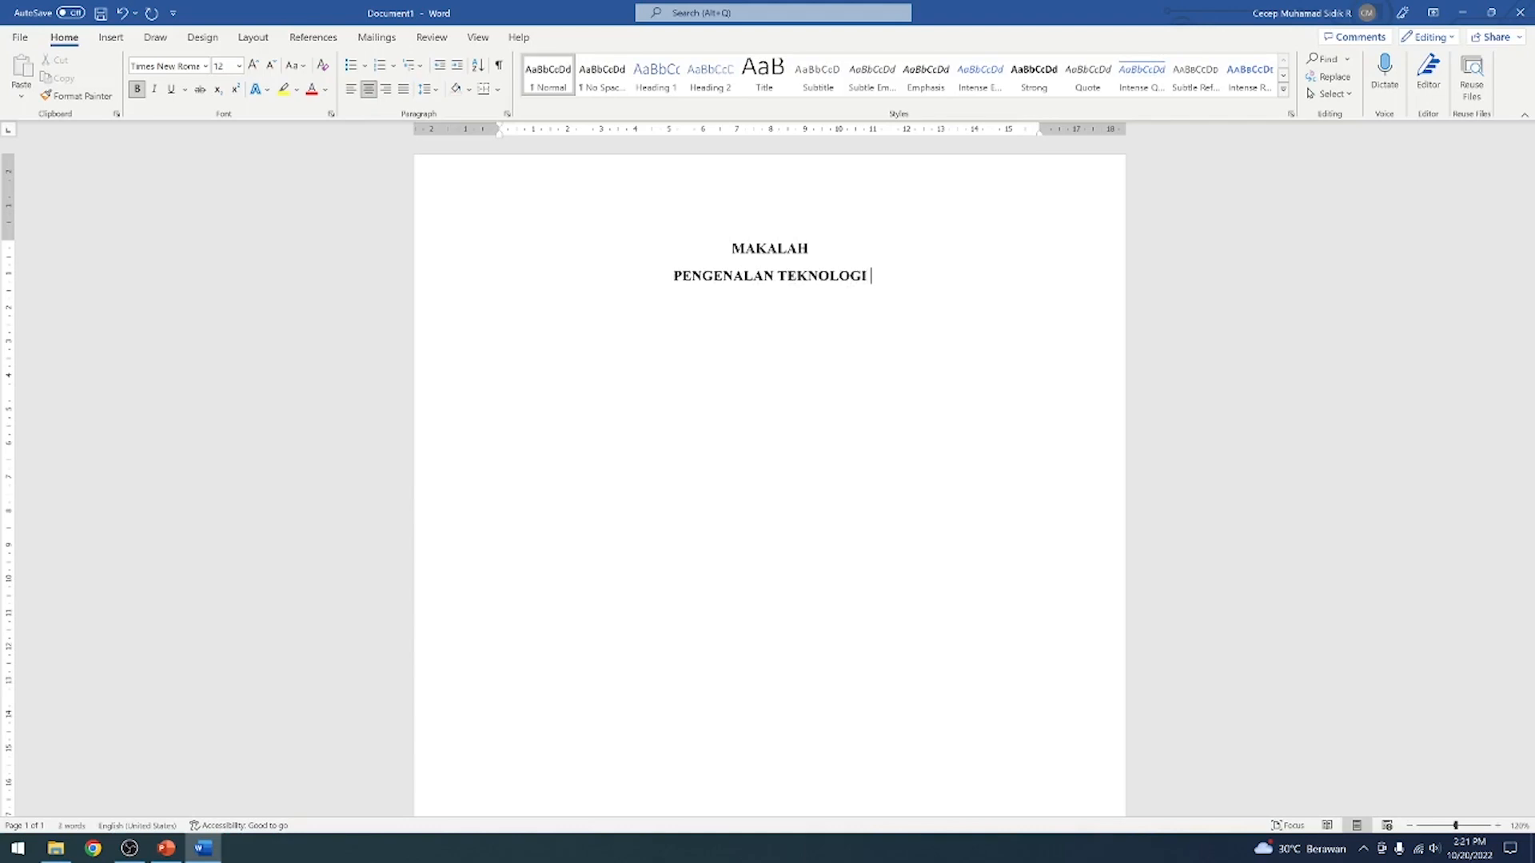
text( INFORMA)
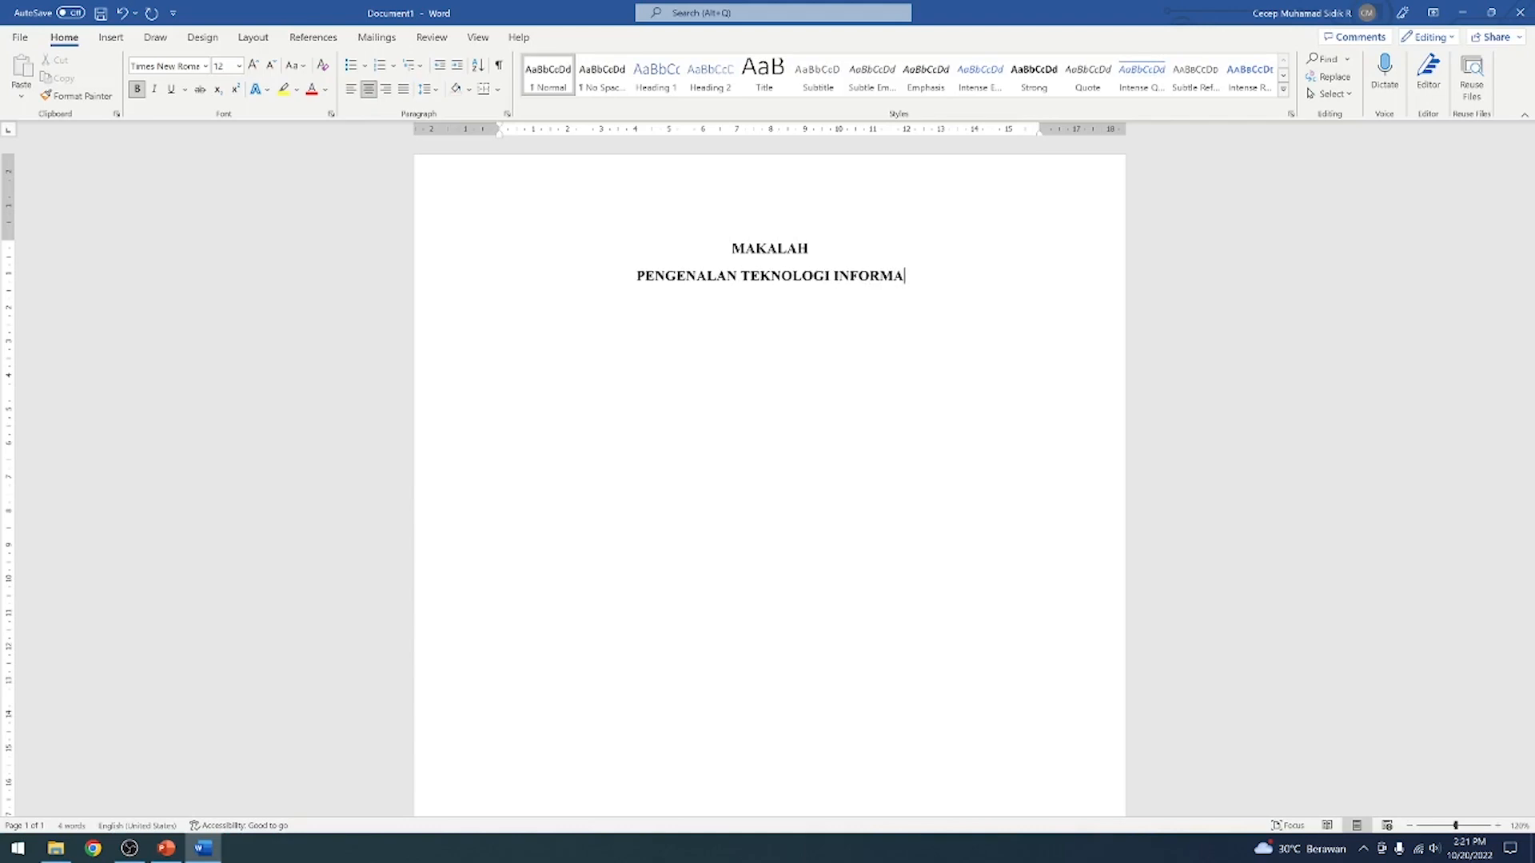
text(SI)
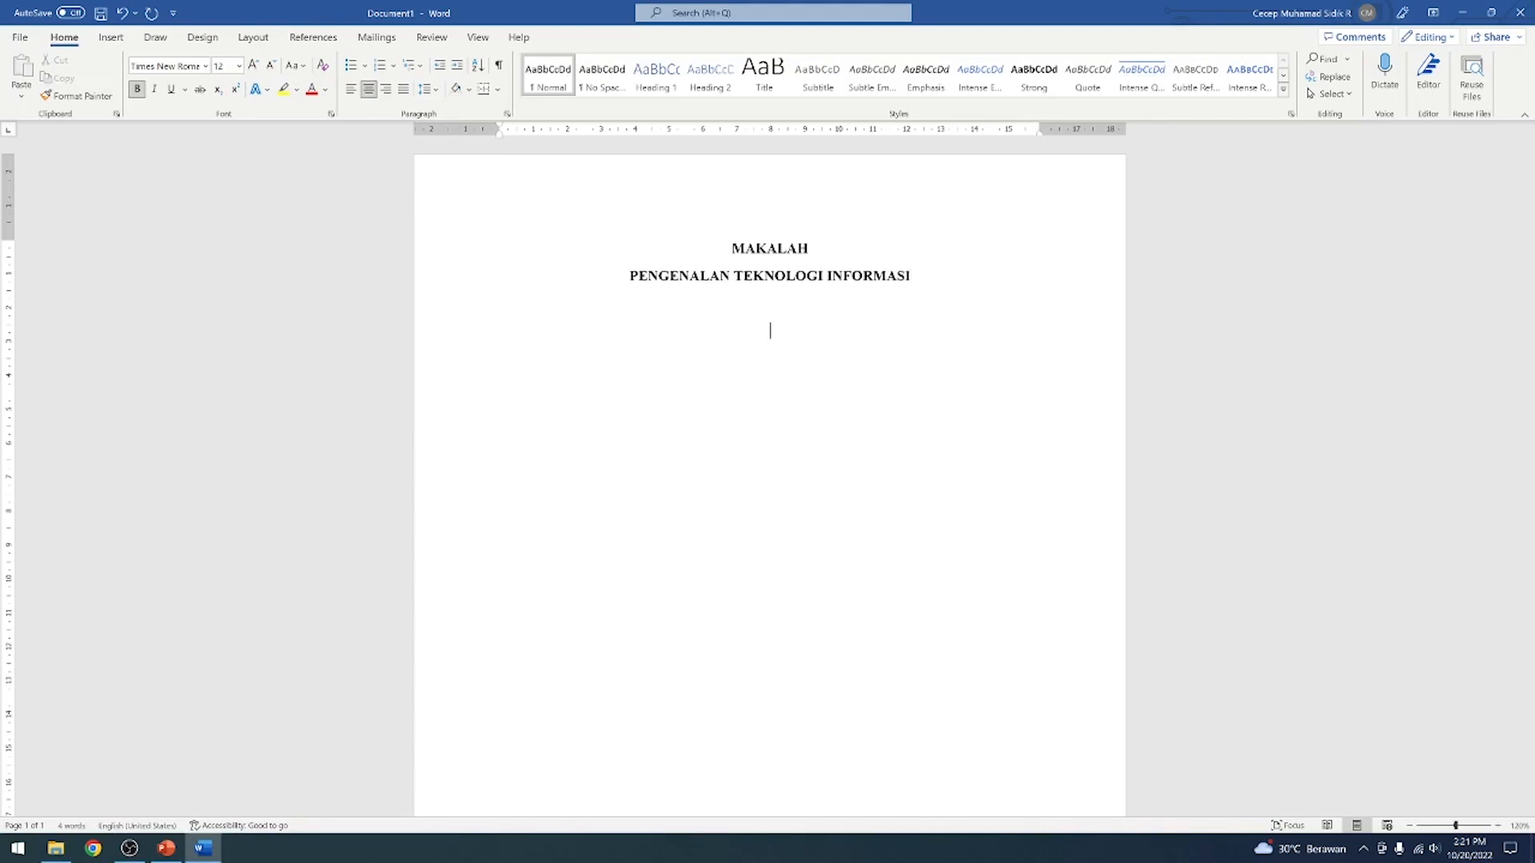
After a blank line, add TUGAS MATAKULIAH and, on the following line, LITERASI TEKNOLOGI INFORMASI
key(Return)
key(Return)
text(TUGAS MATAKULIAH)
text(LI)
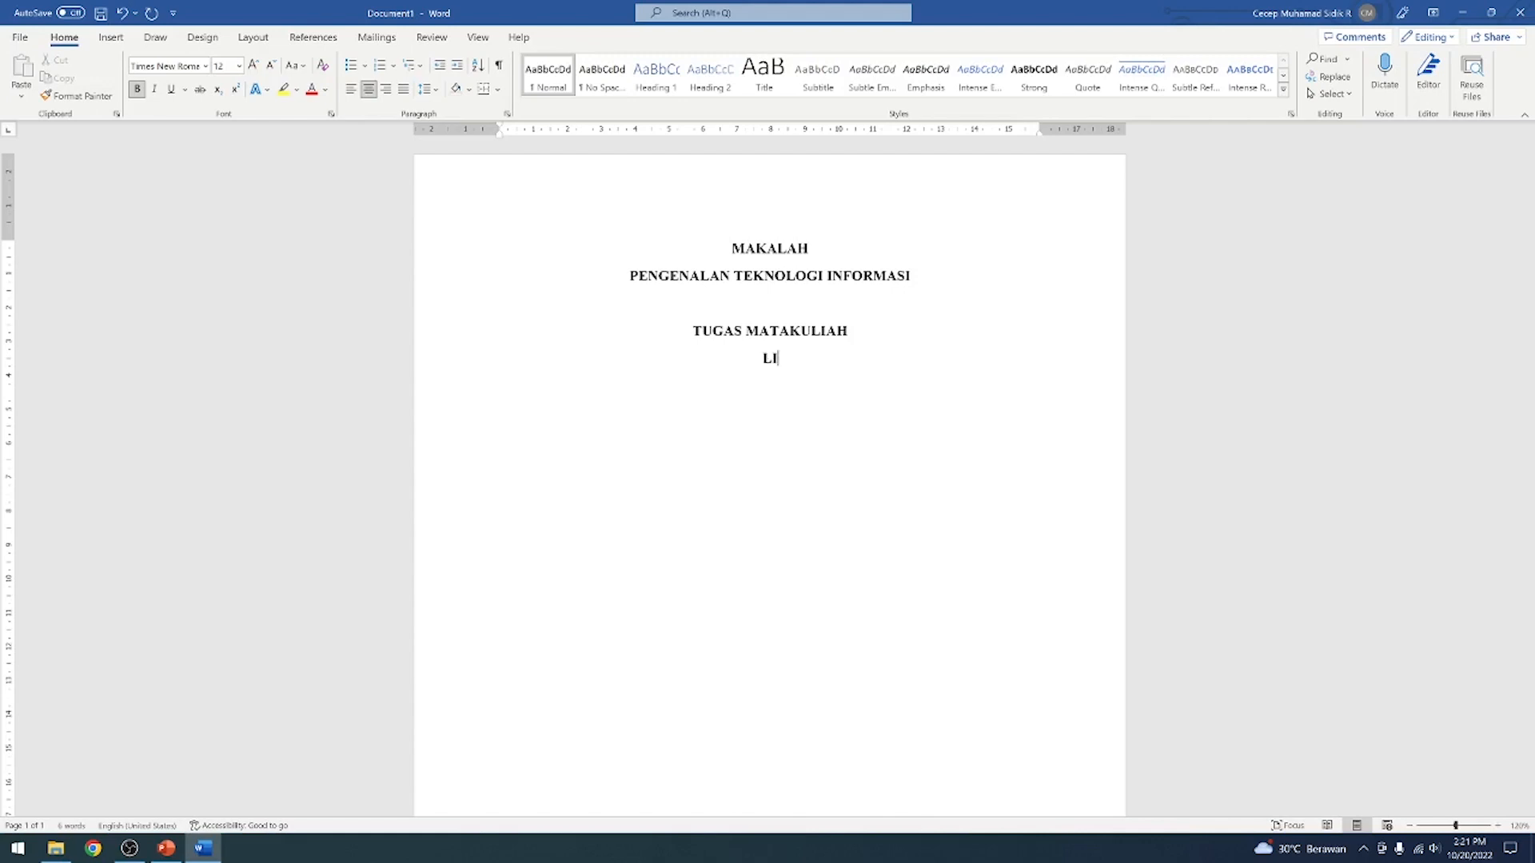
text(TERASI TEKNOL)
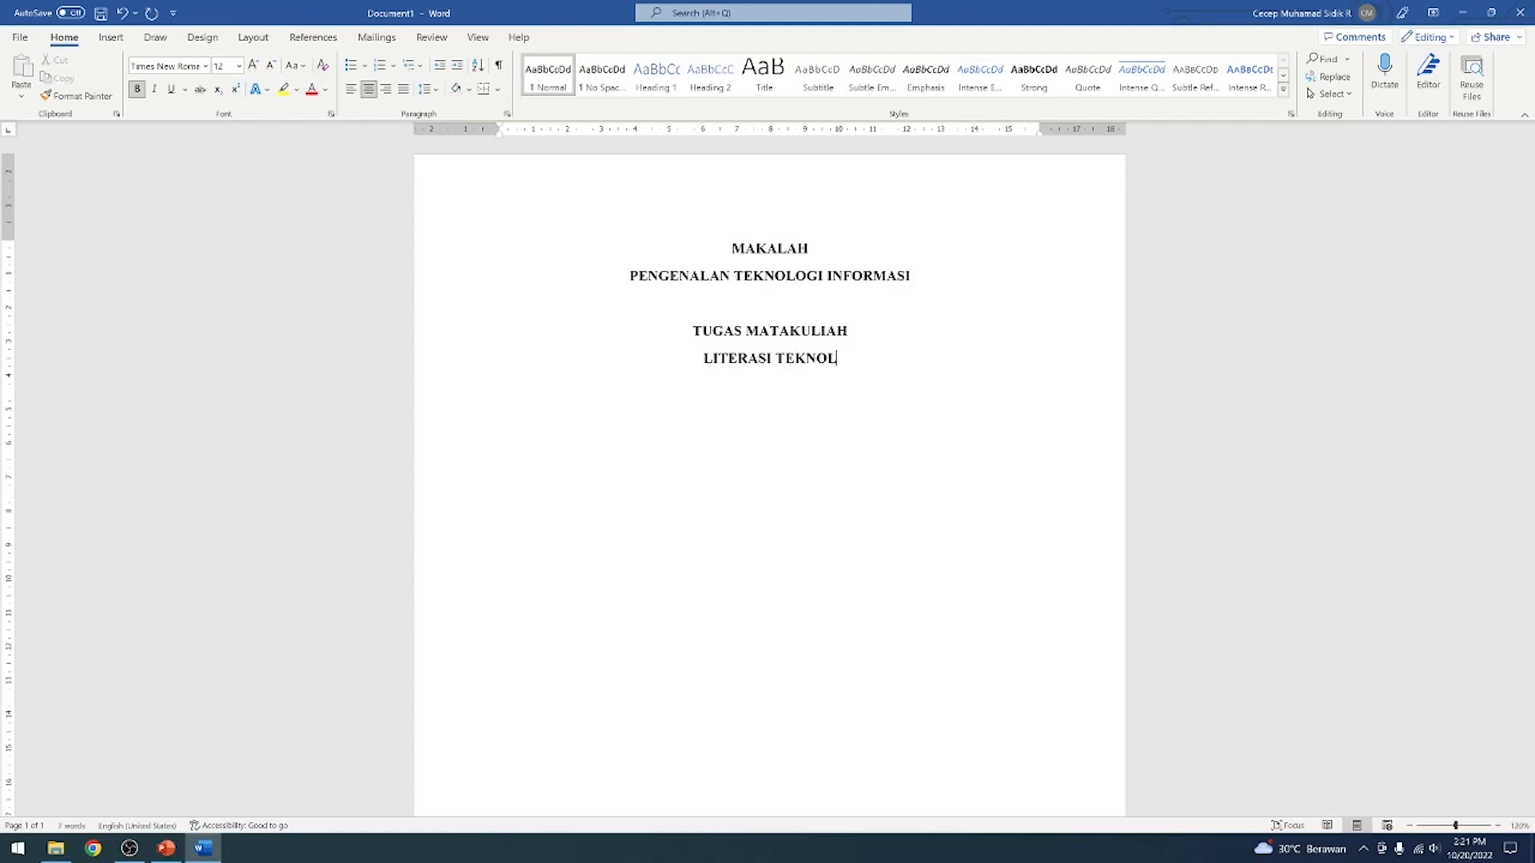
text(OGI INFORMASI)
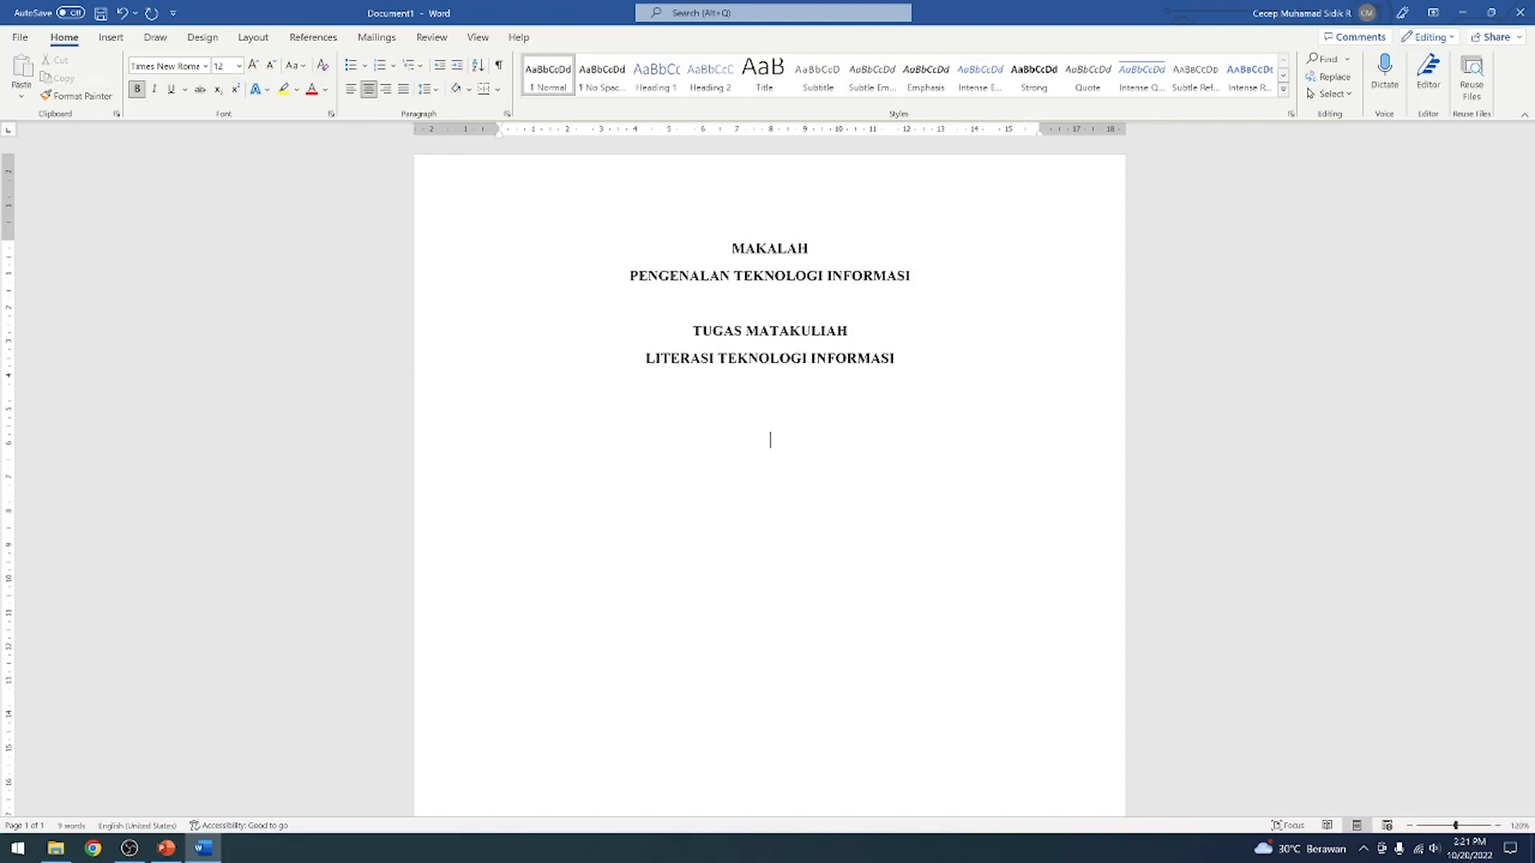
click(111, 37)
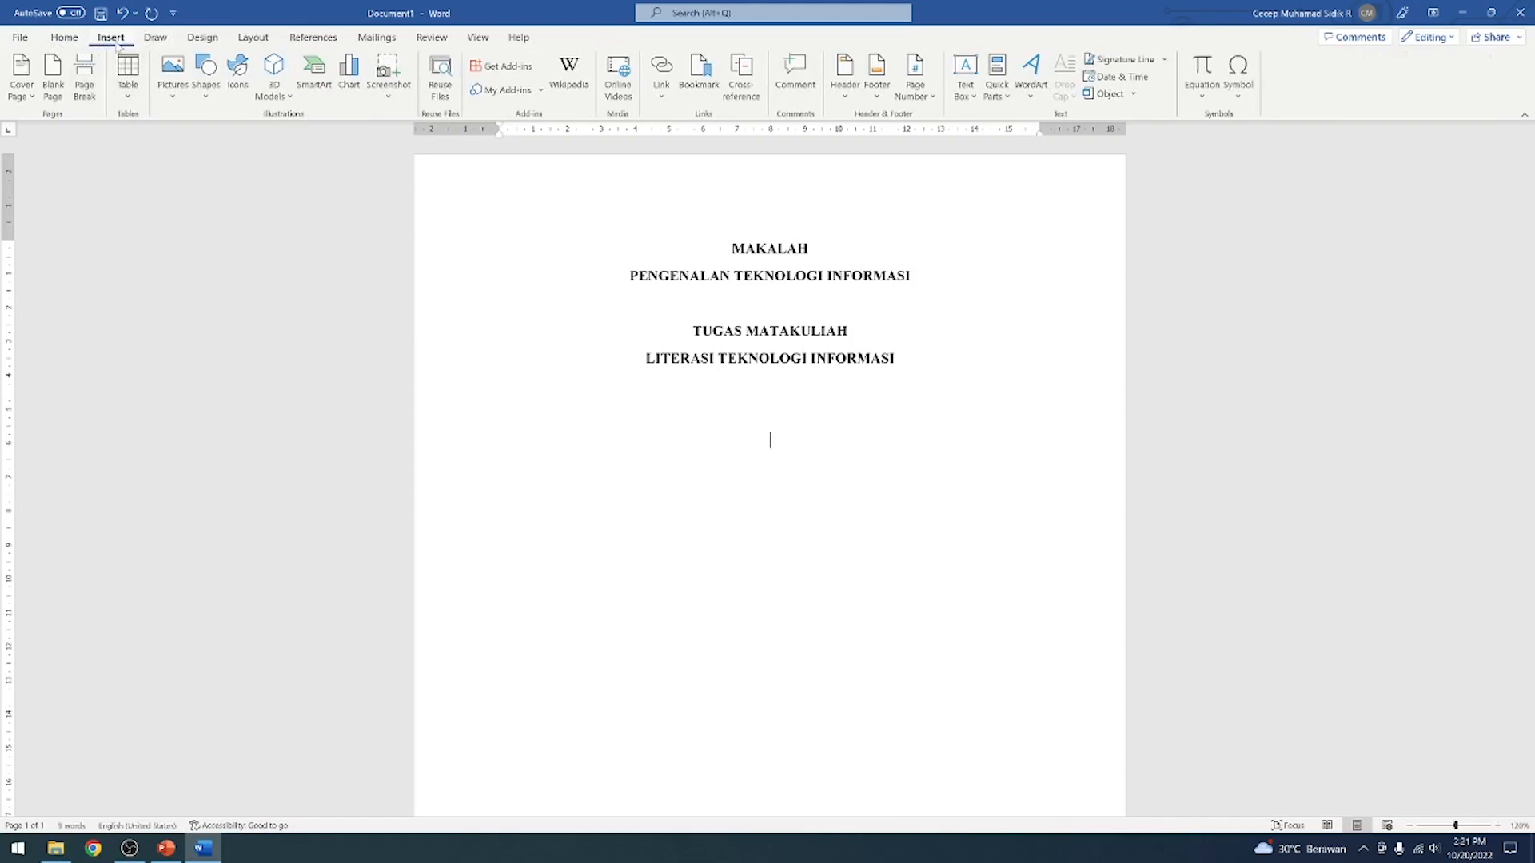
click(174, 79)
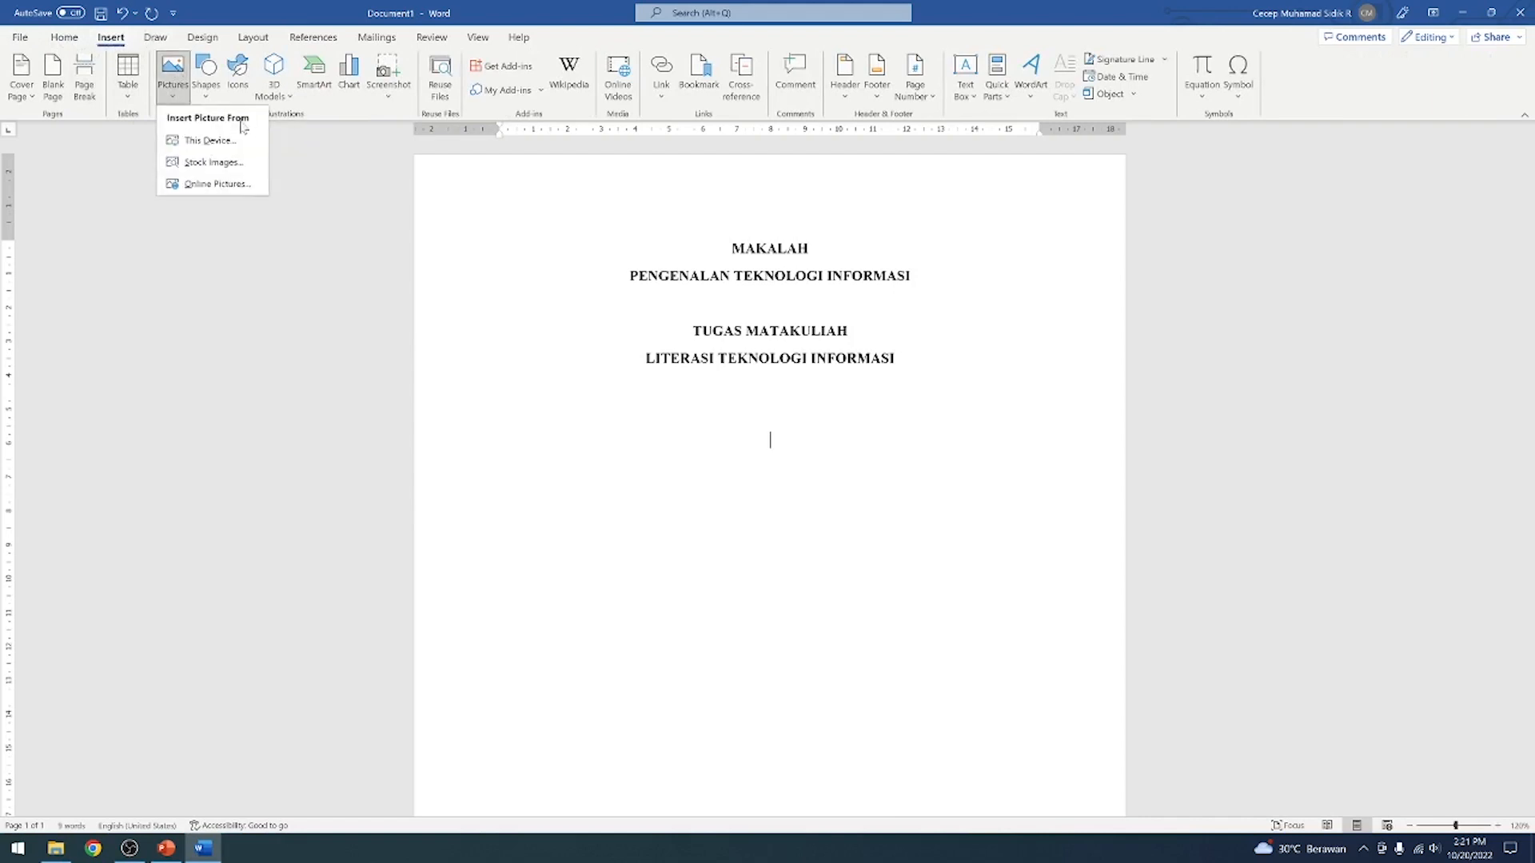
click(209, 140)
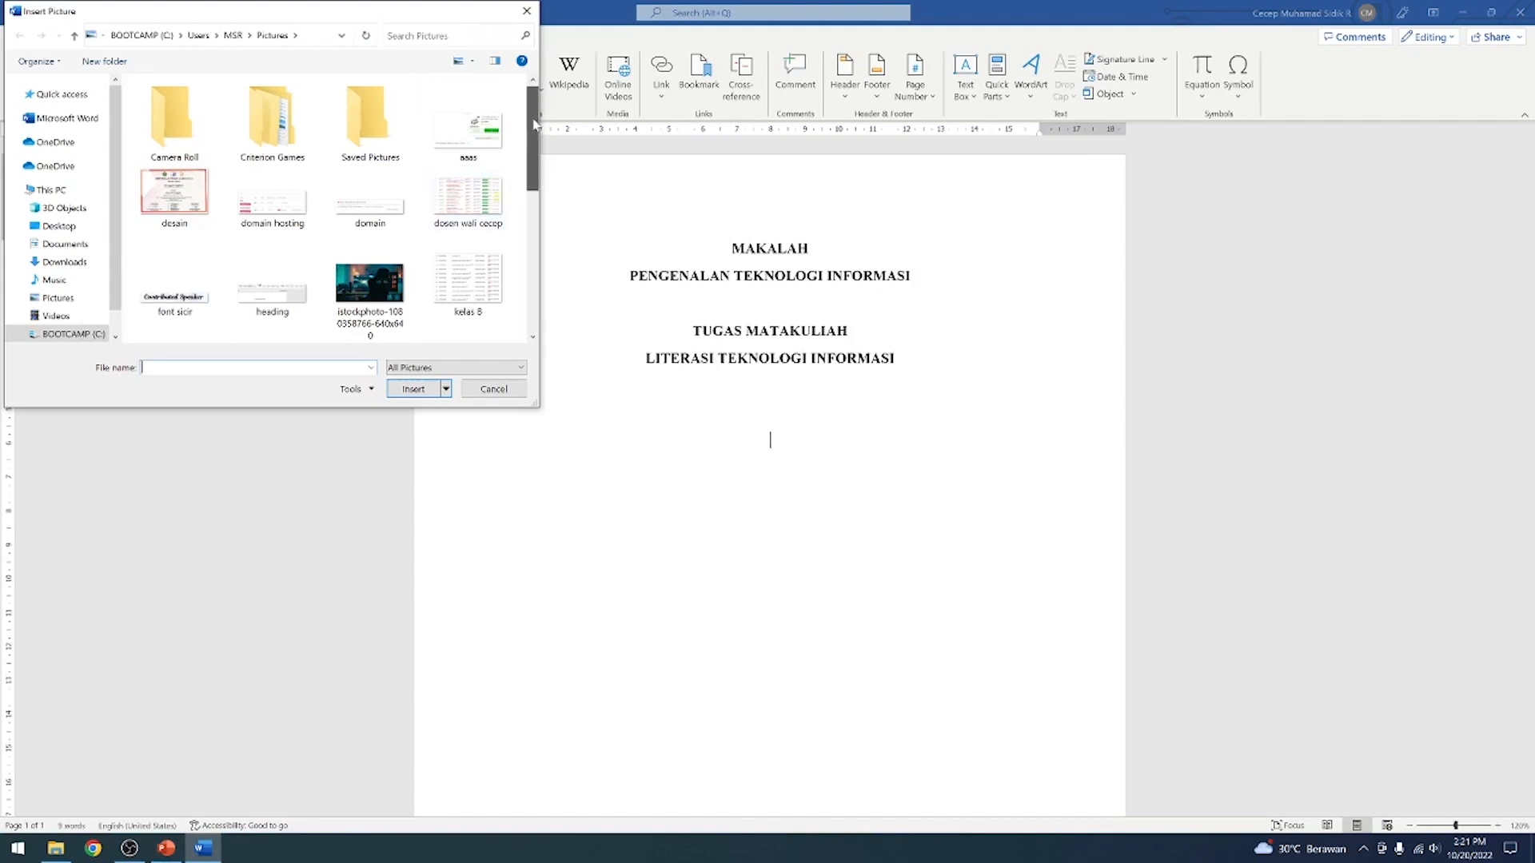
scroll(534, 124, down, 3)
scroll(534, 124, up, 3)
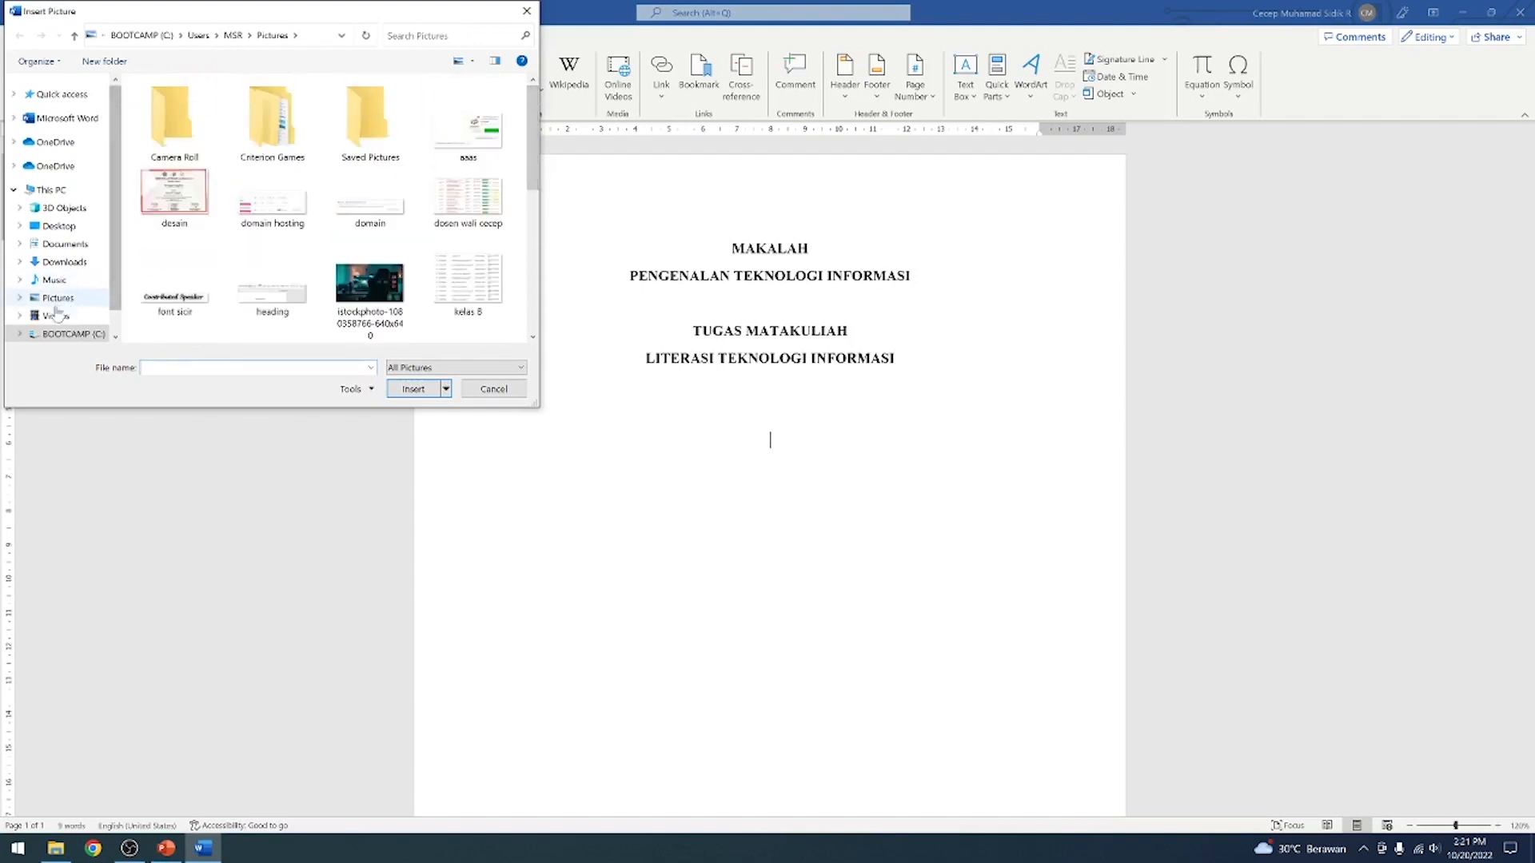
scroll(106, 268, down, 1)
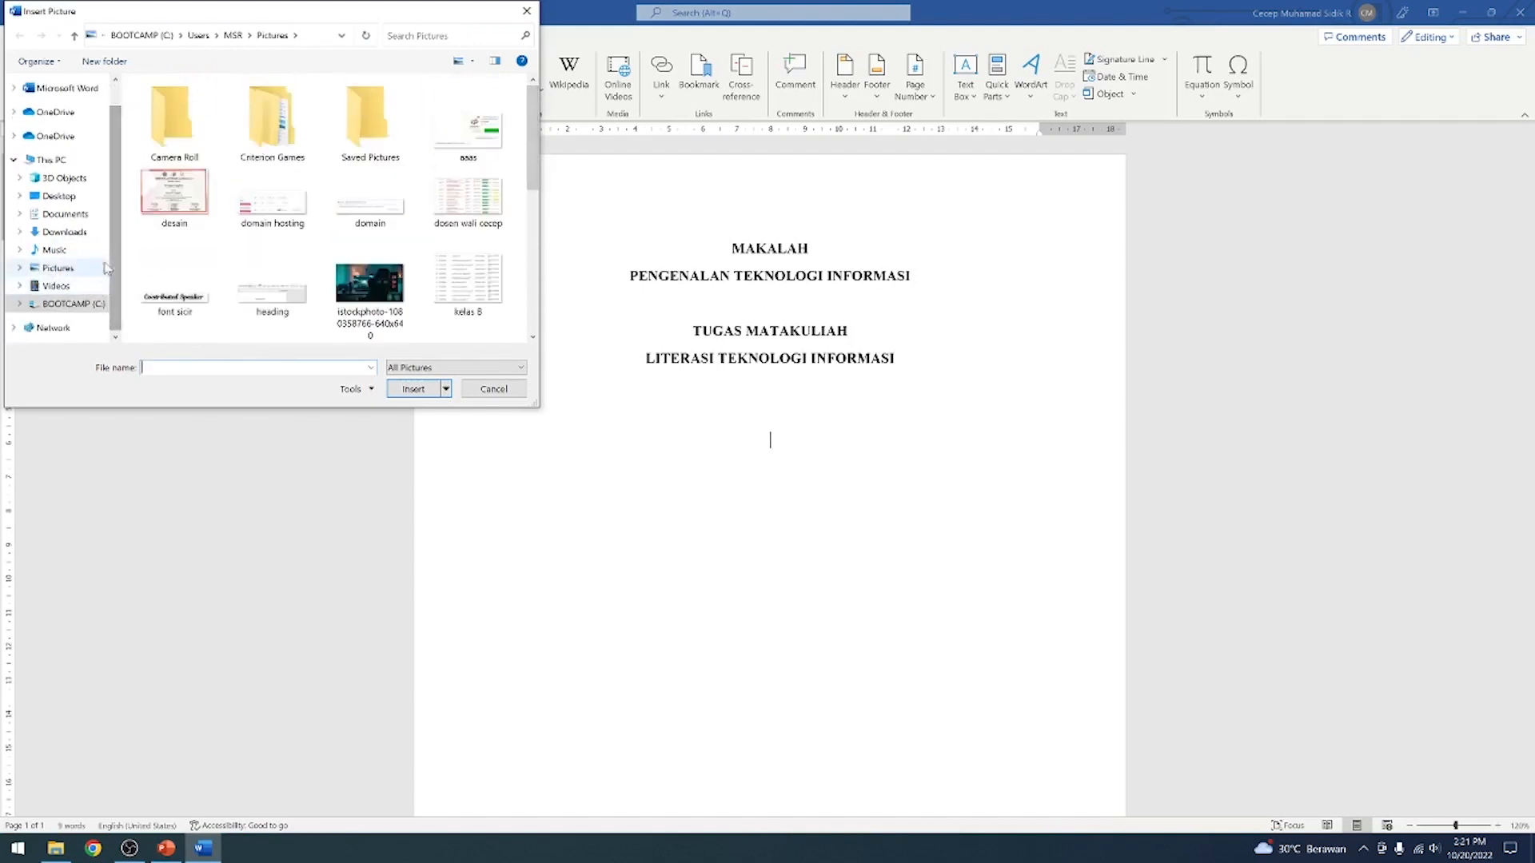
scroll(83, 160, up, 1)
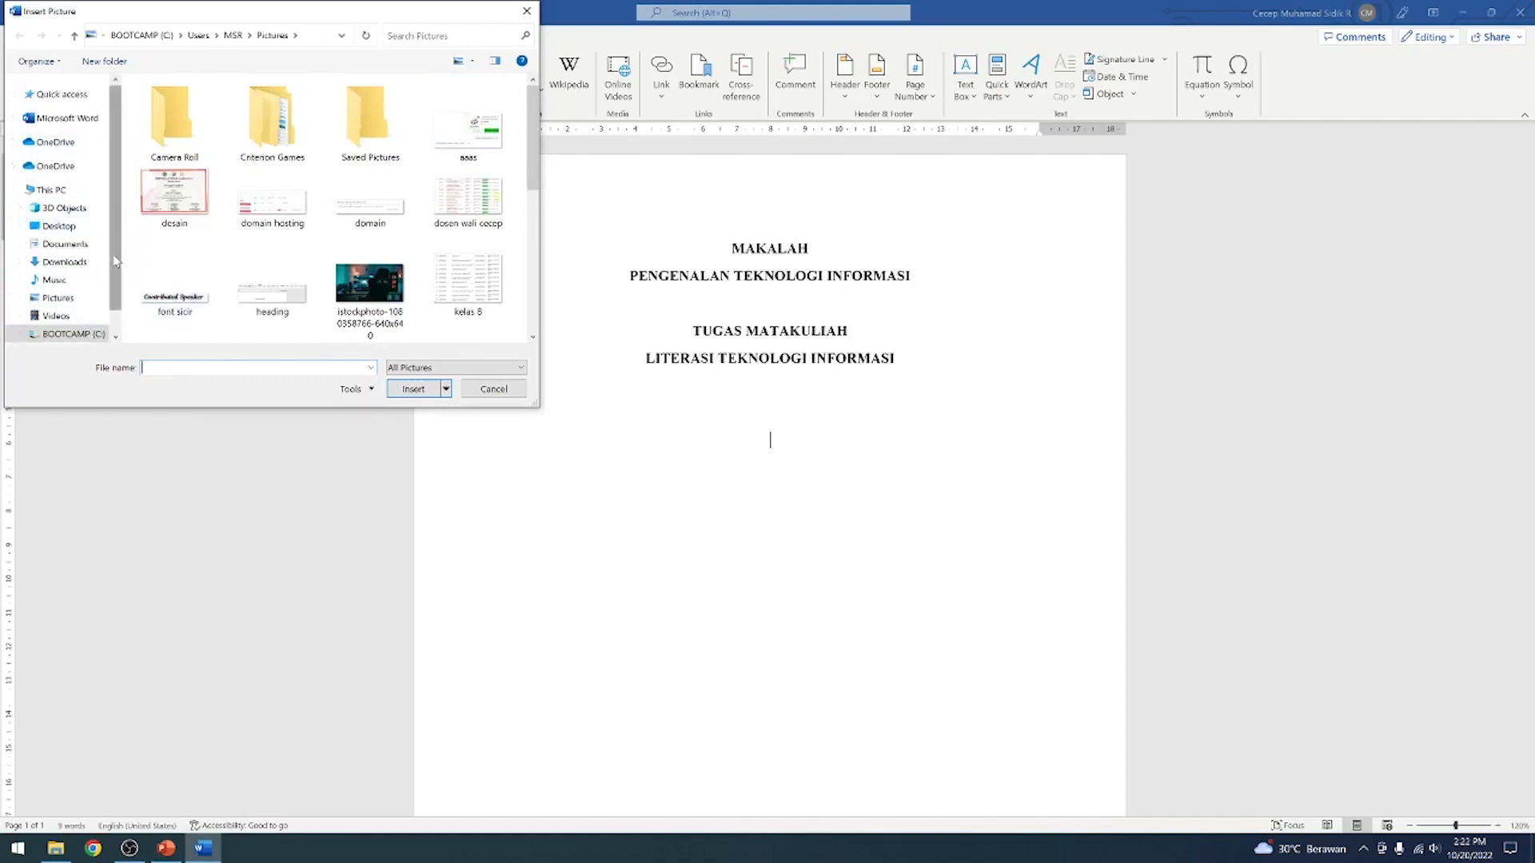
click(57, 297)
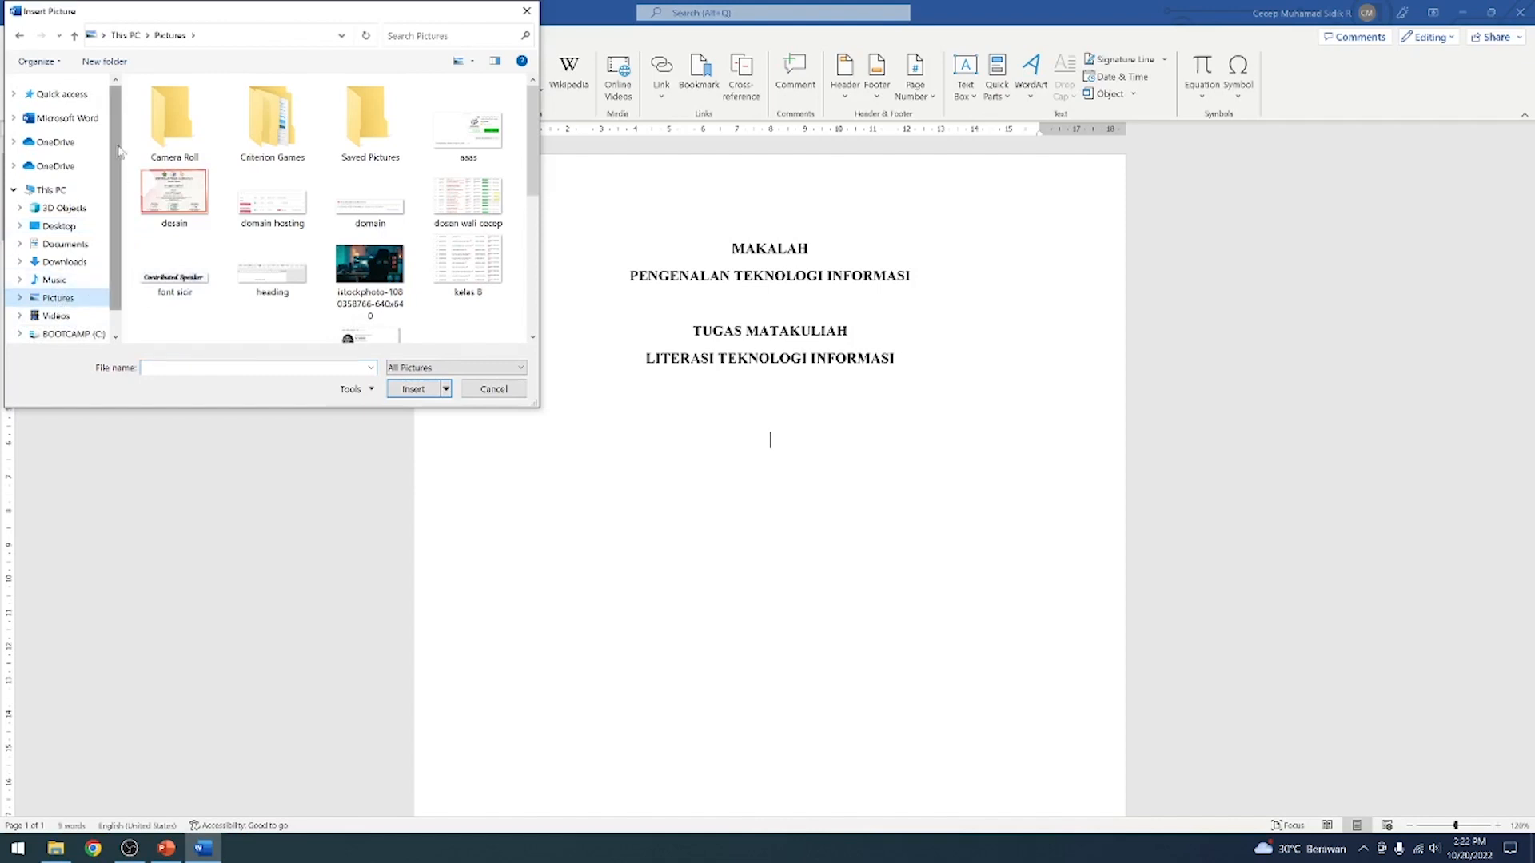
click(64, 261)
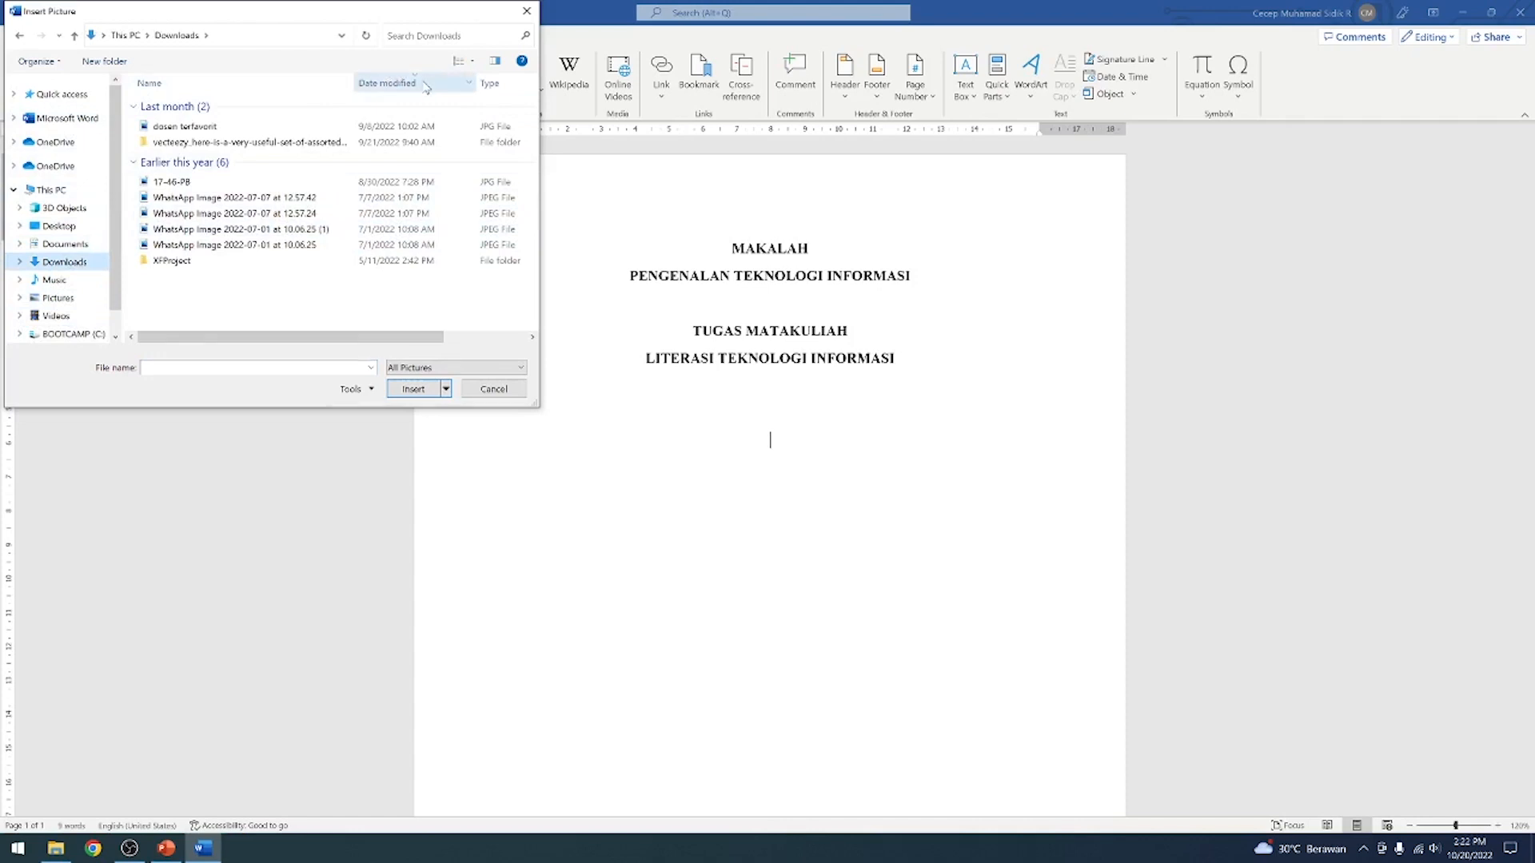
click(458, 62)
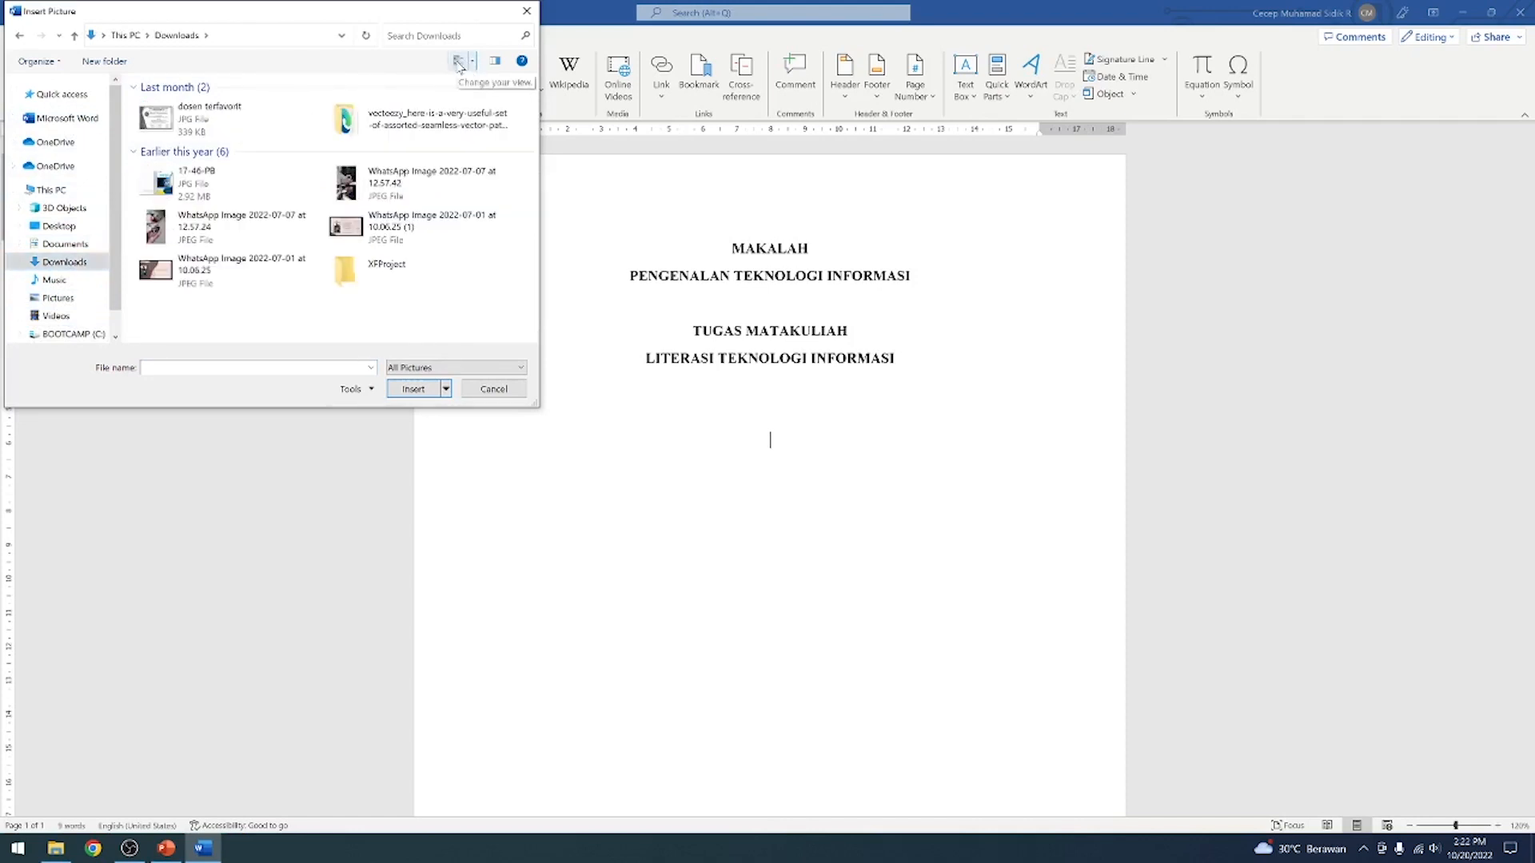
click(495, 390)
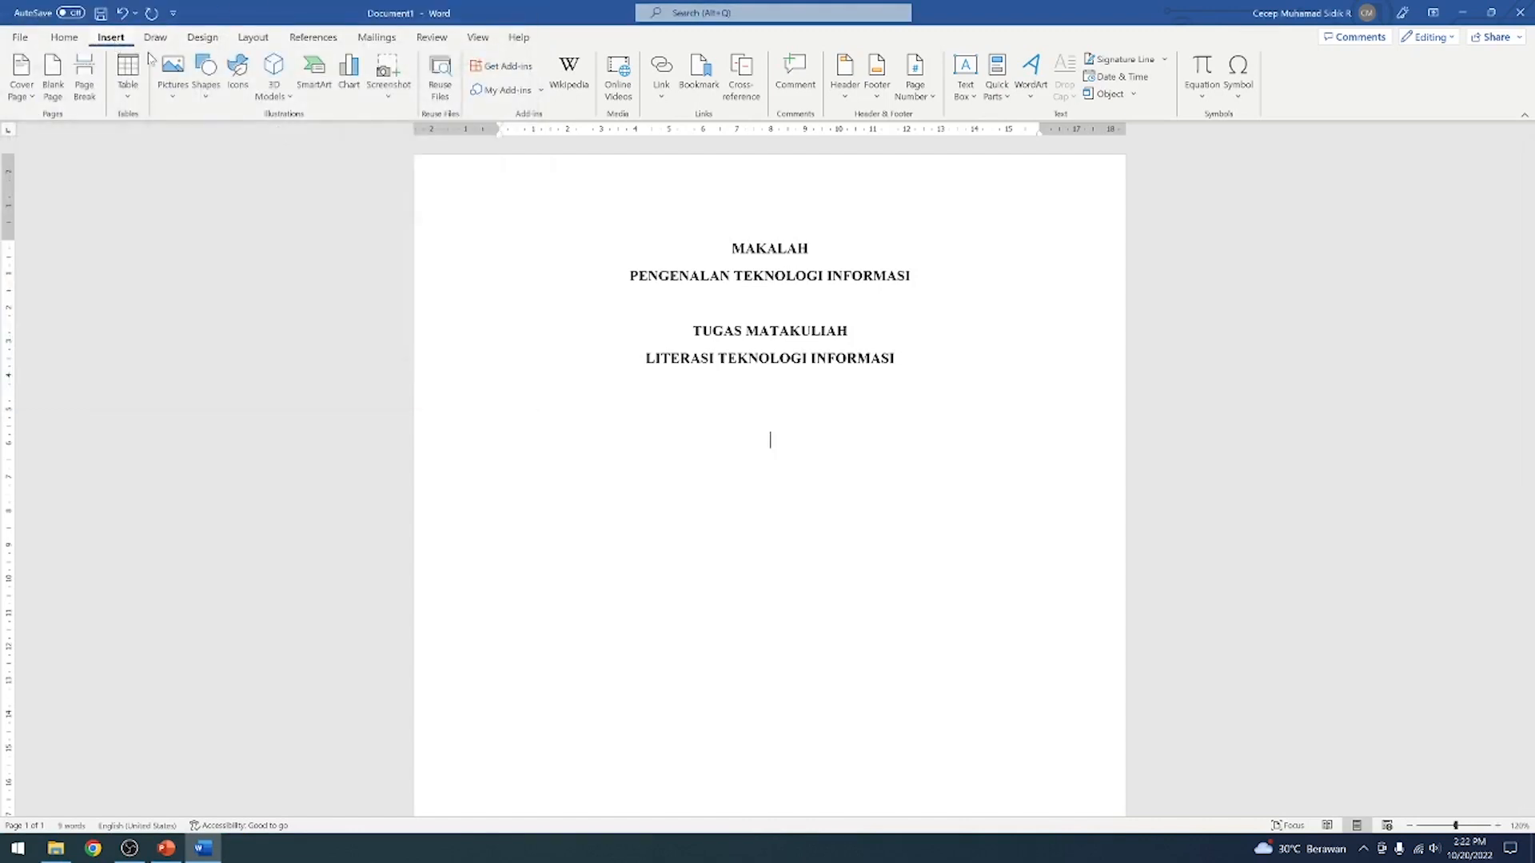
Search the online pictures for LOGO UNSIL
click(176, 102)
click(204, 186)
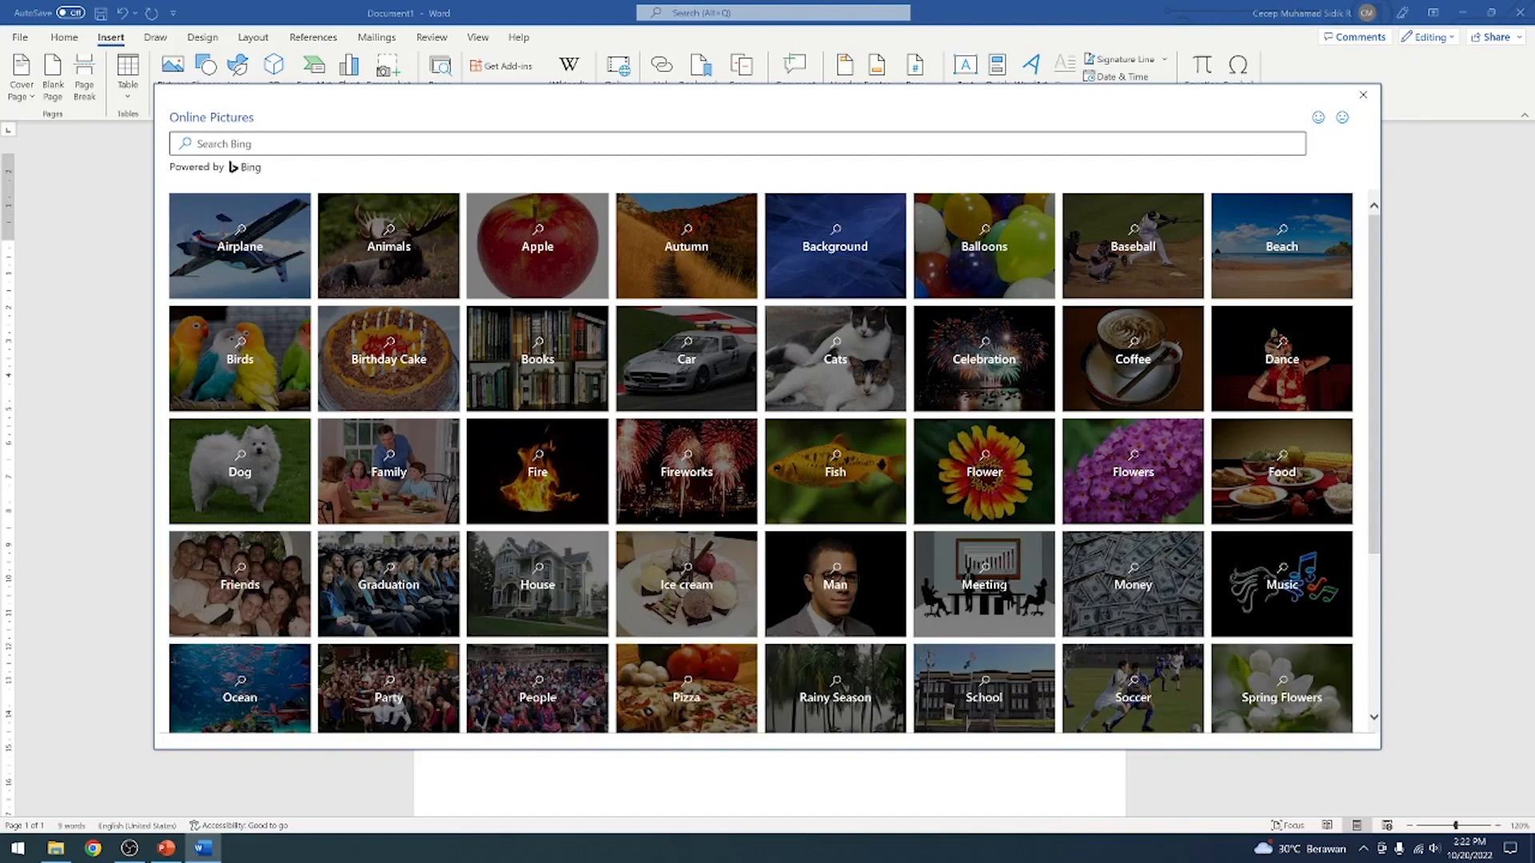
click(1319, 118)
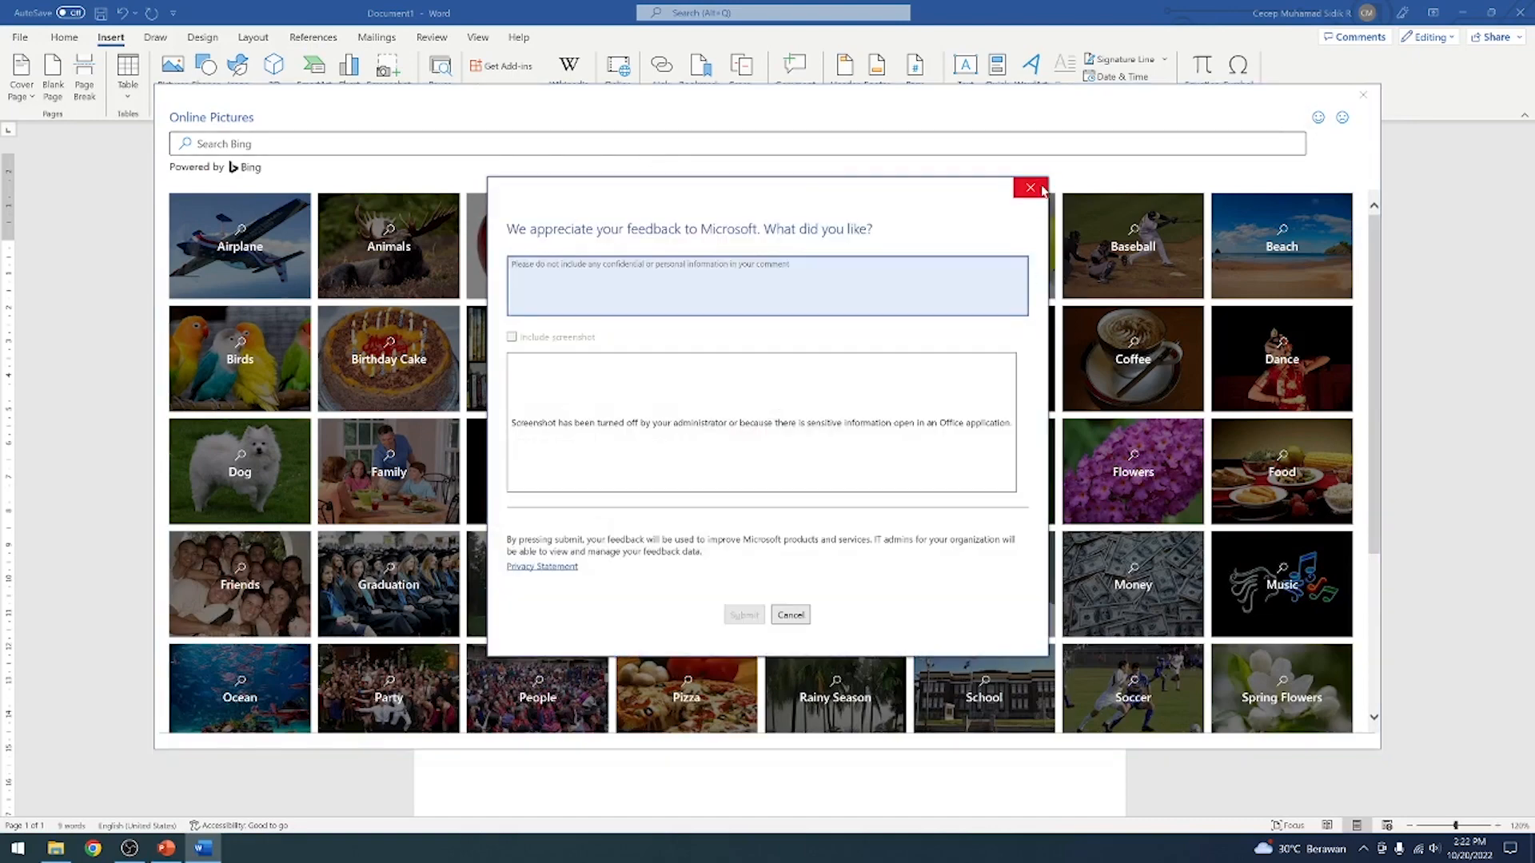
click(1042, 189)
click(434, 144)
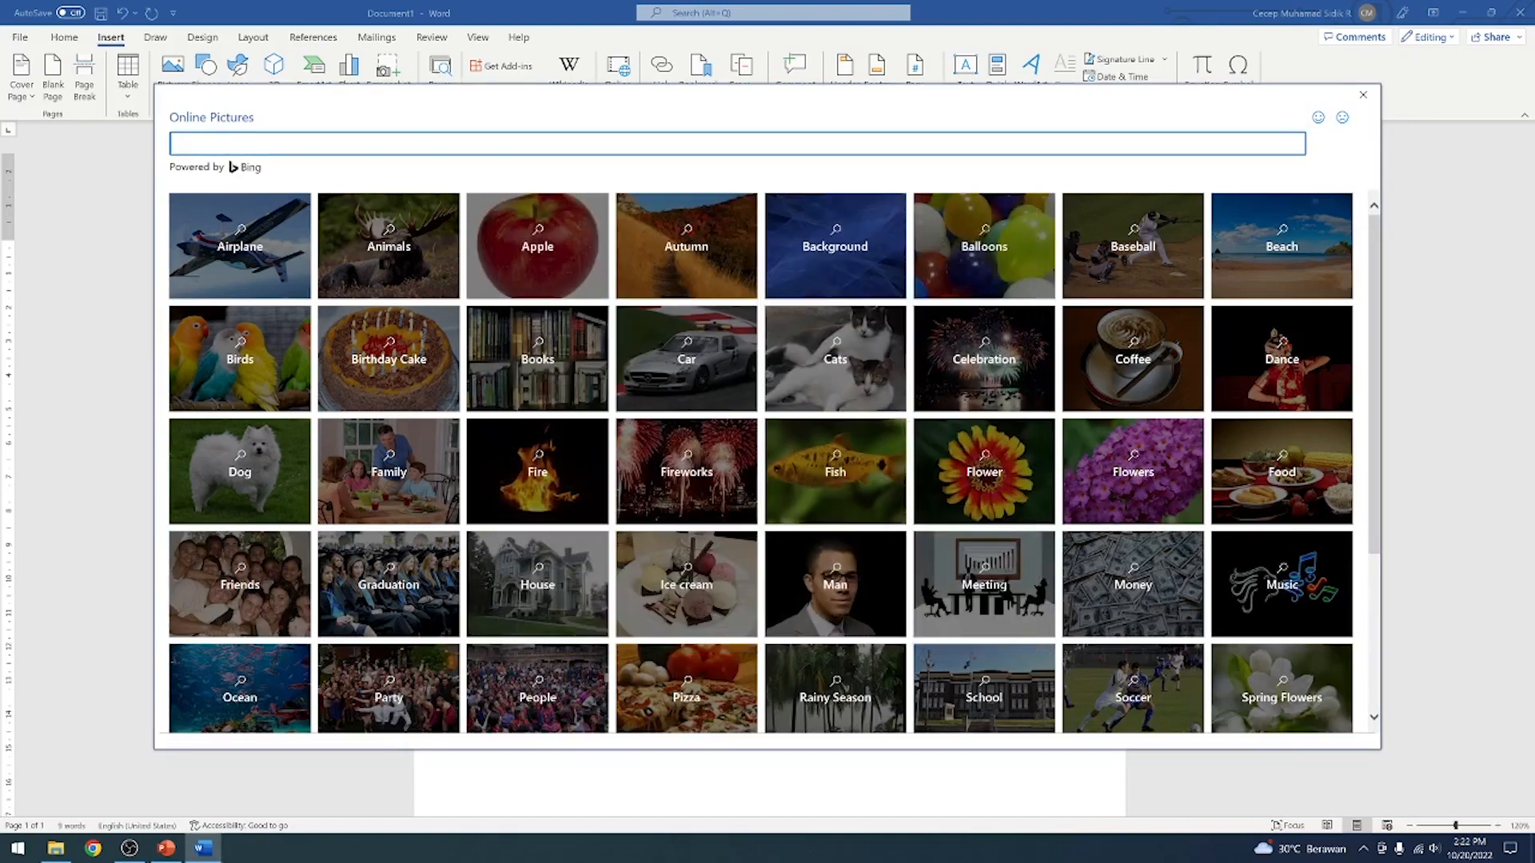
text(LOGO UNSI)
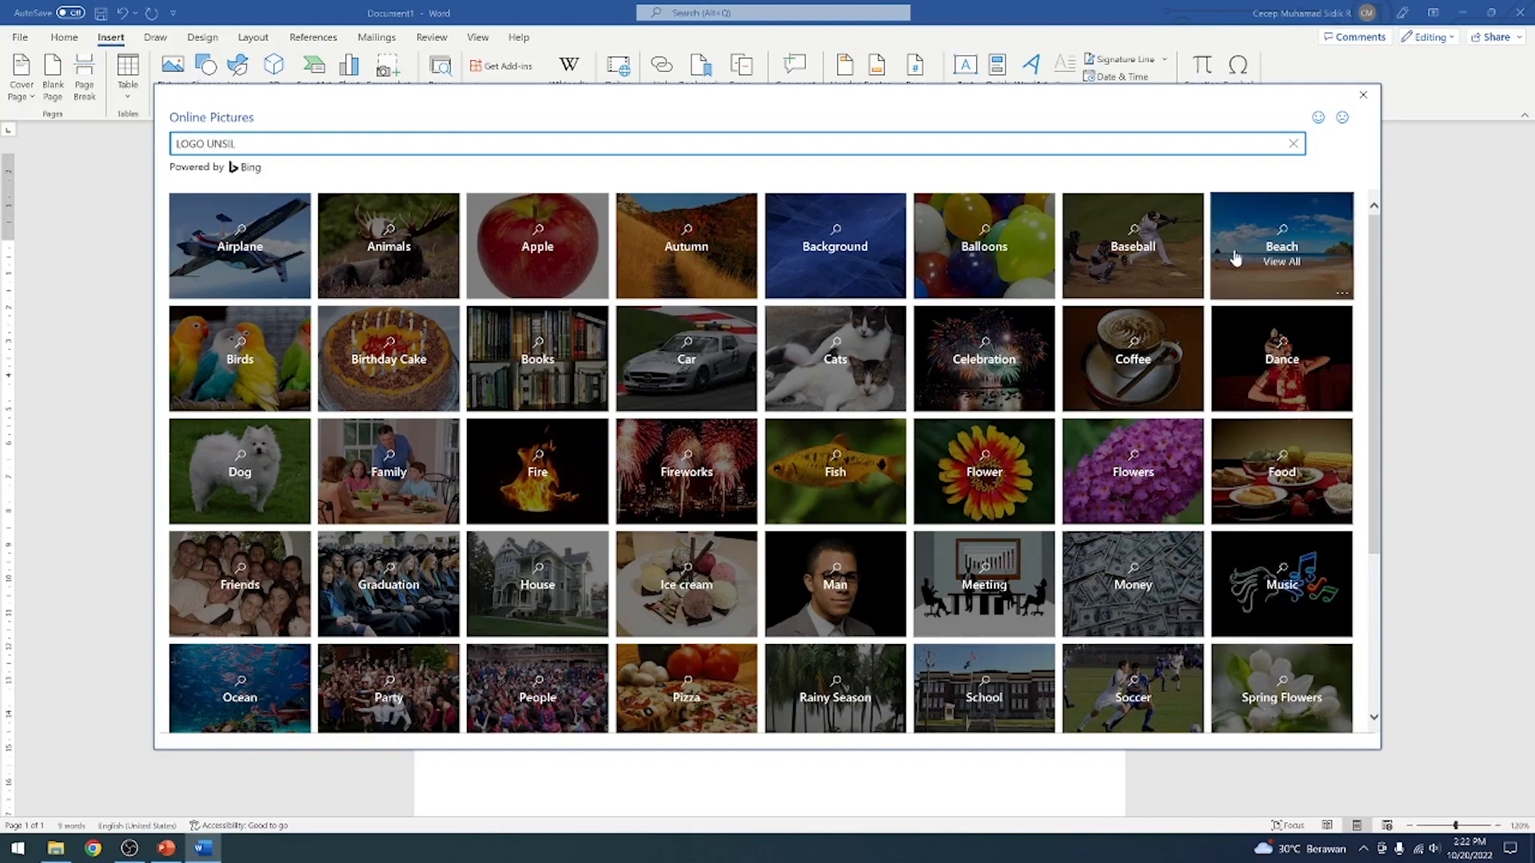
text(L)
key(Return)
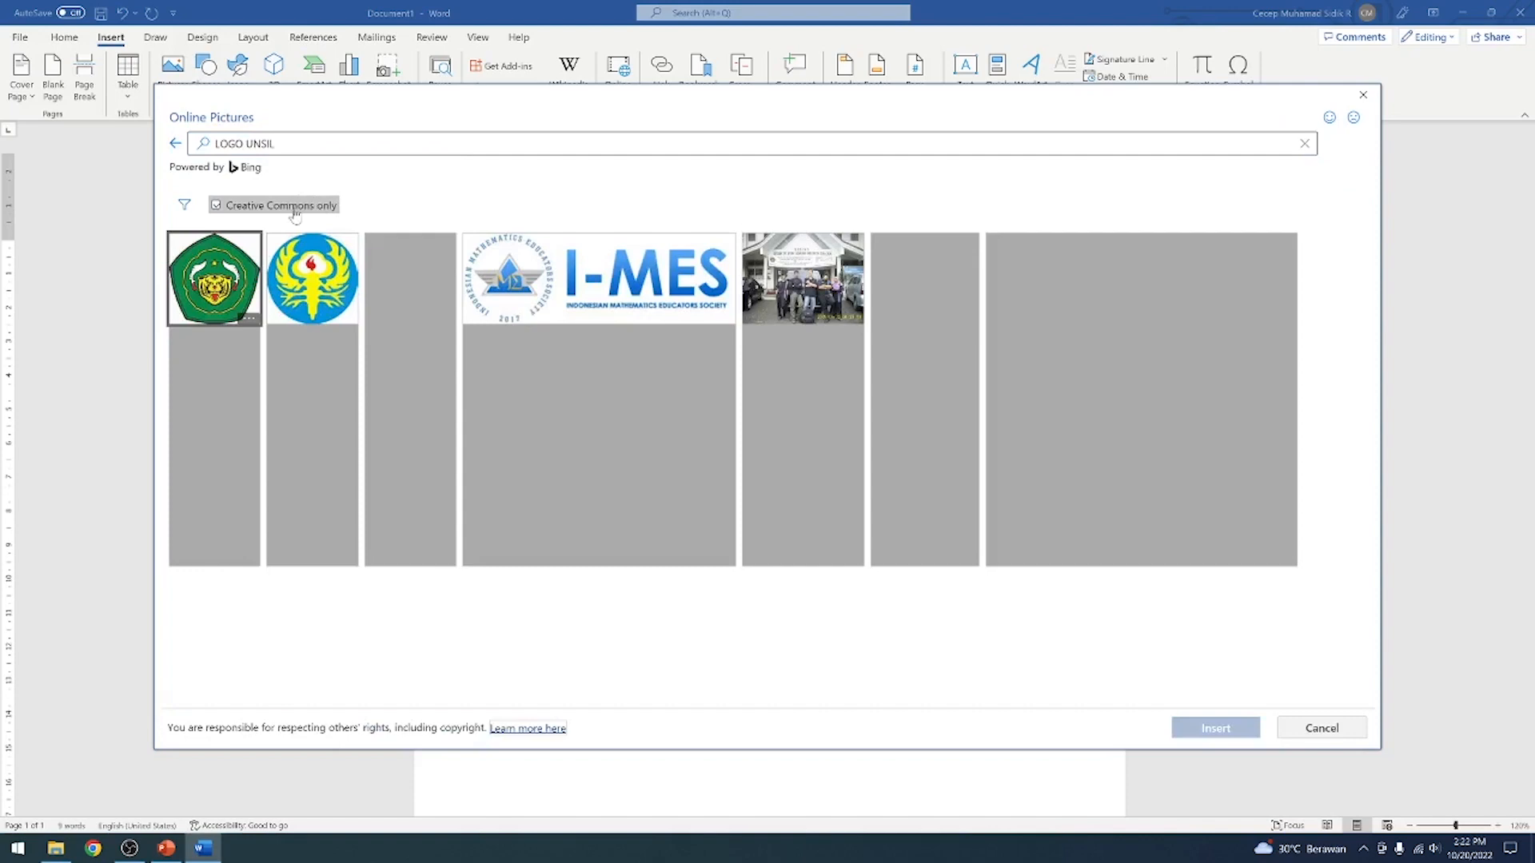
Insert the first Universitas Siliwangi emblem from the results without the Creative Commons filter, and shrink it to well under half its size
click(296, 210)
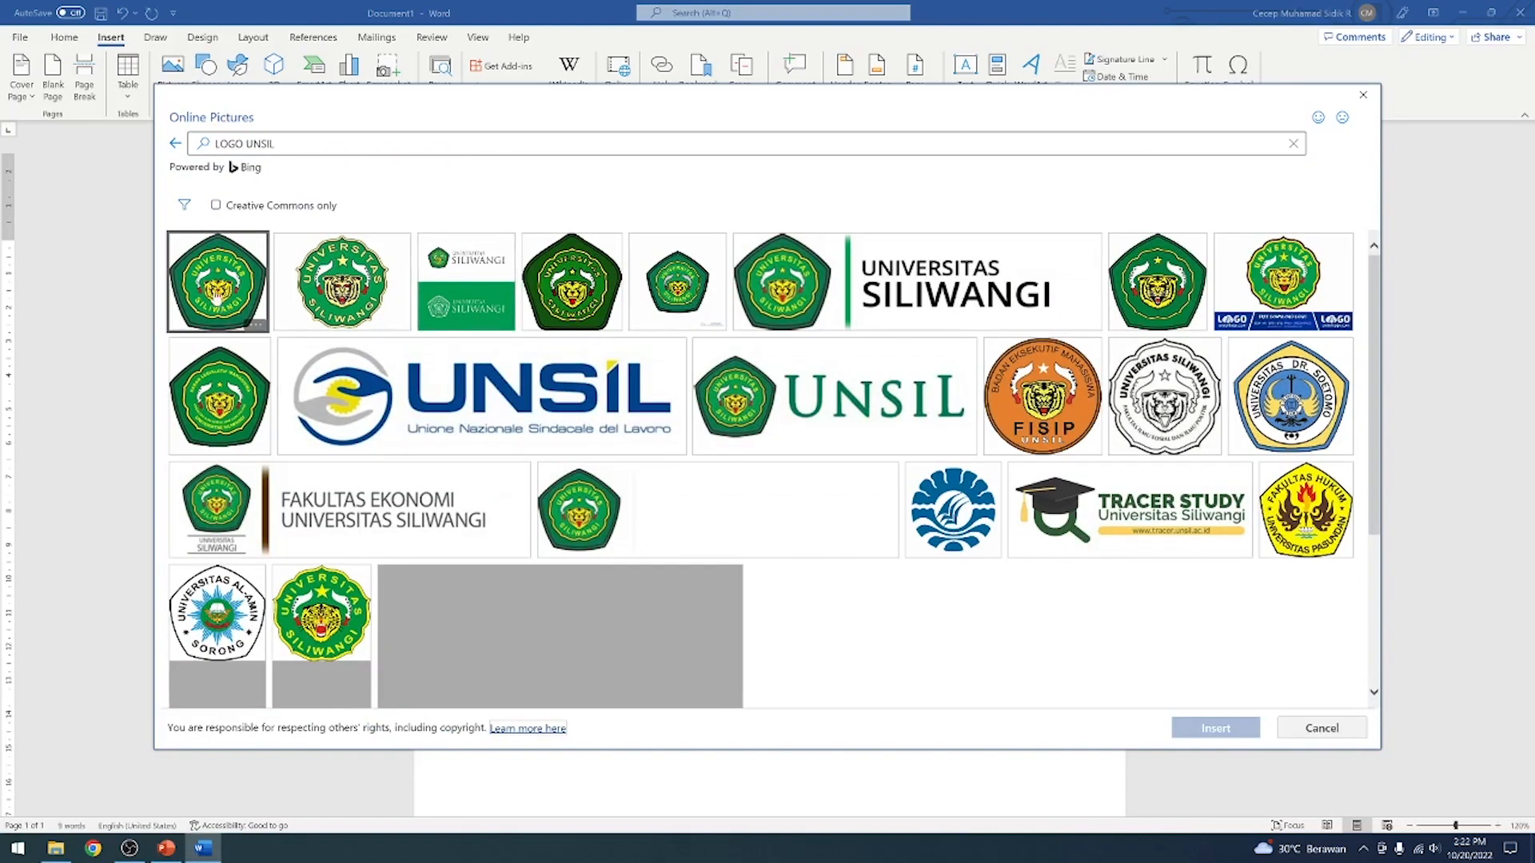
click(216, 296)
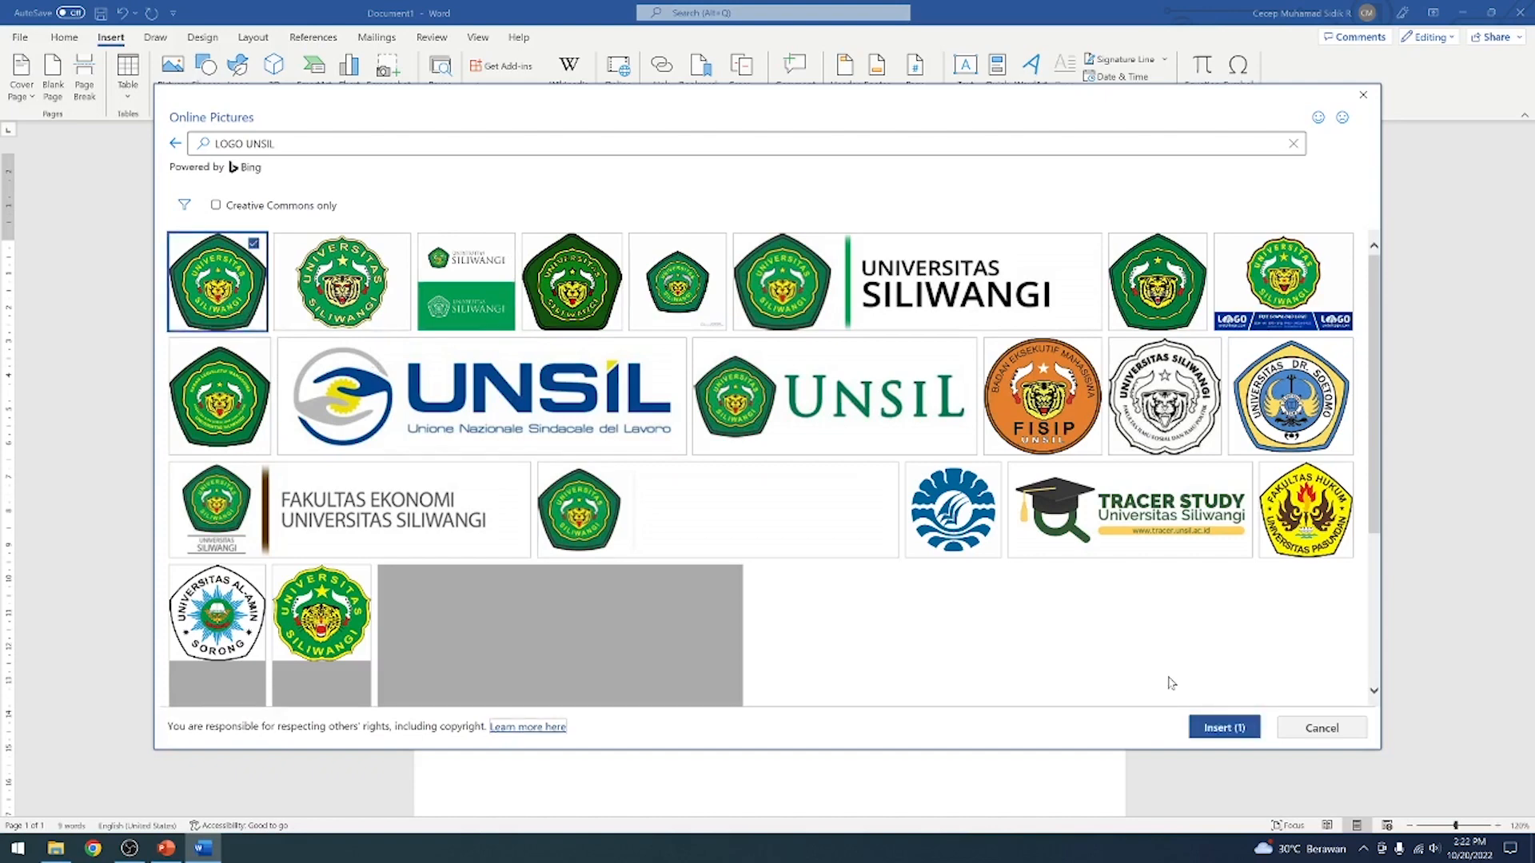
click(1224, 727)
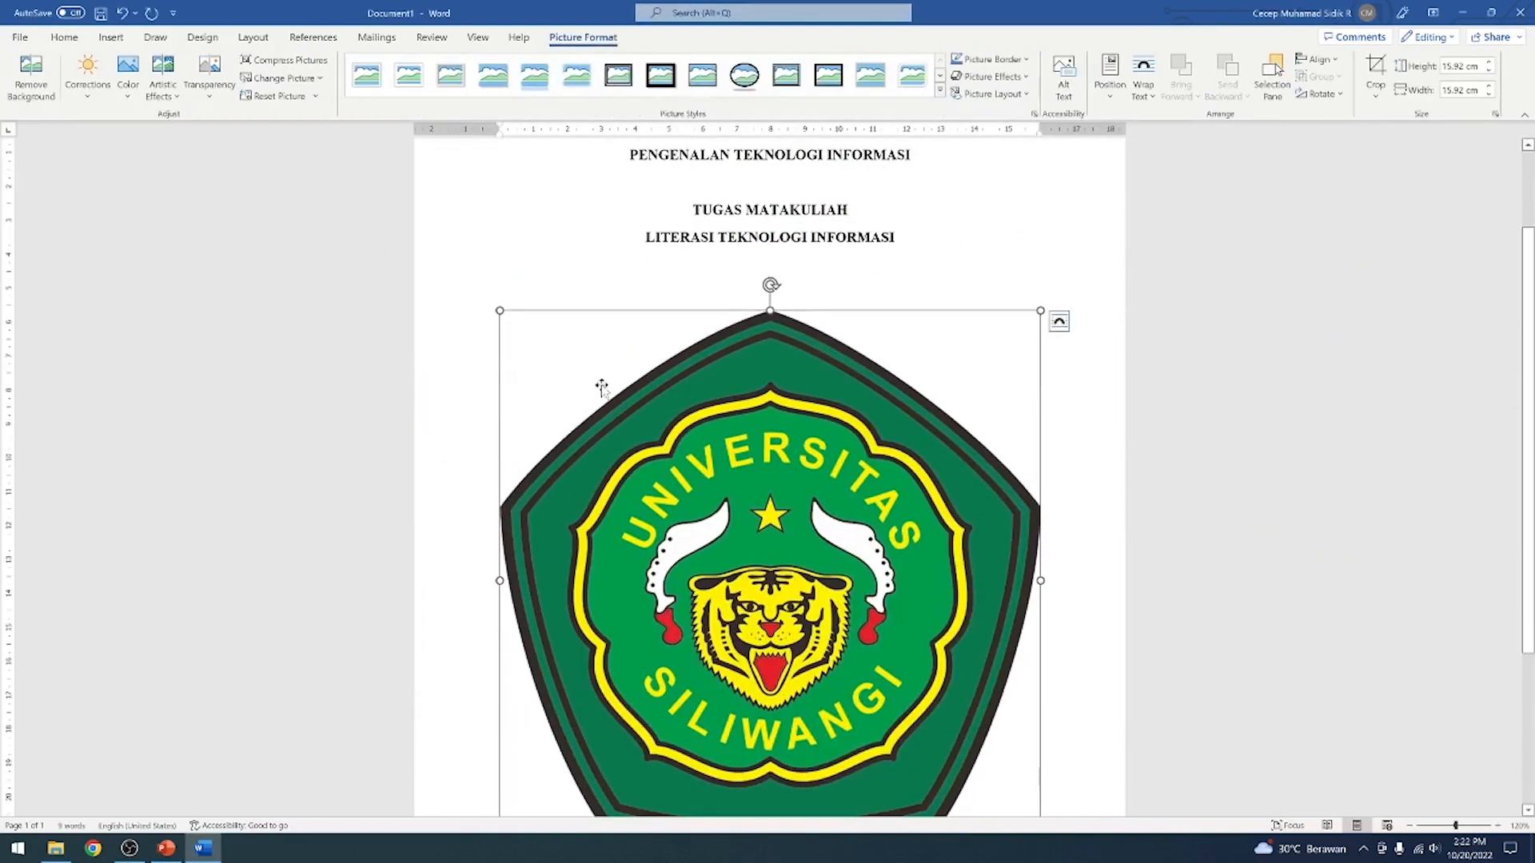
drag(500, 310, 928, 643)
click(888, 494)
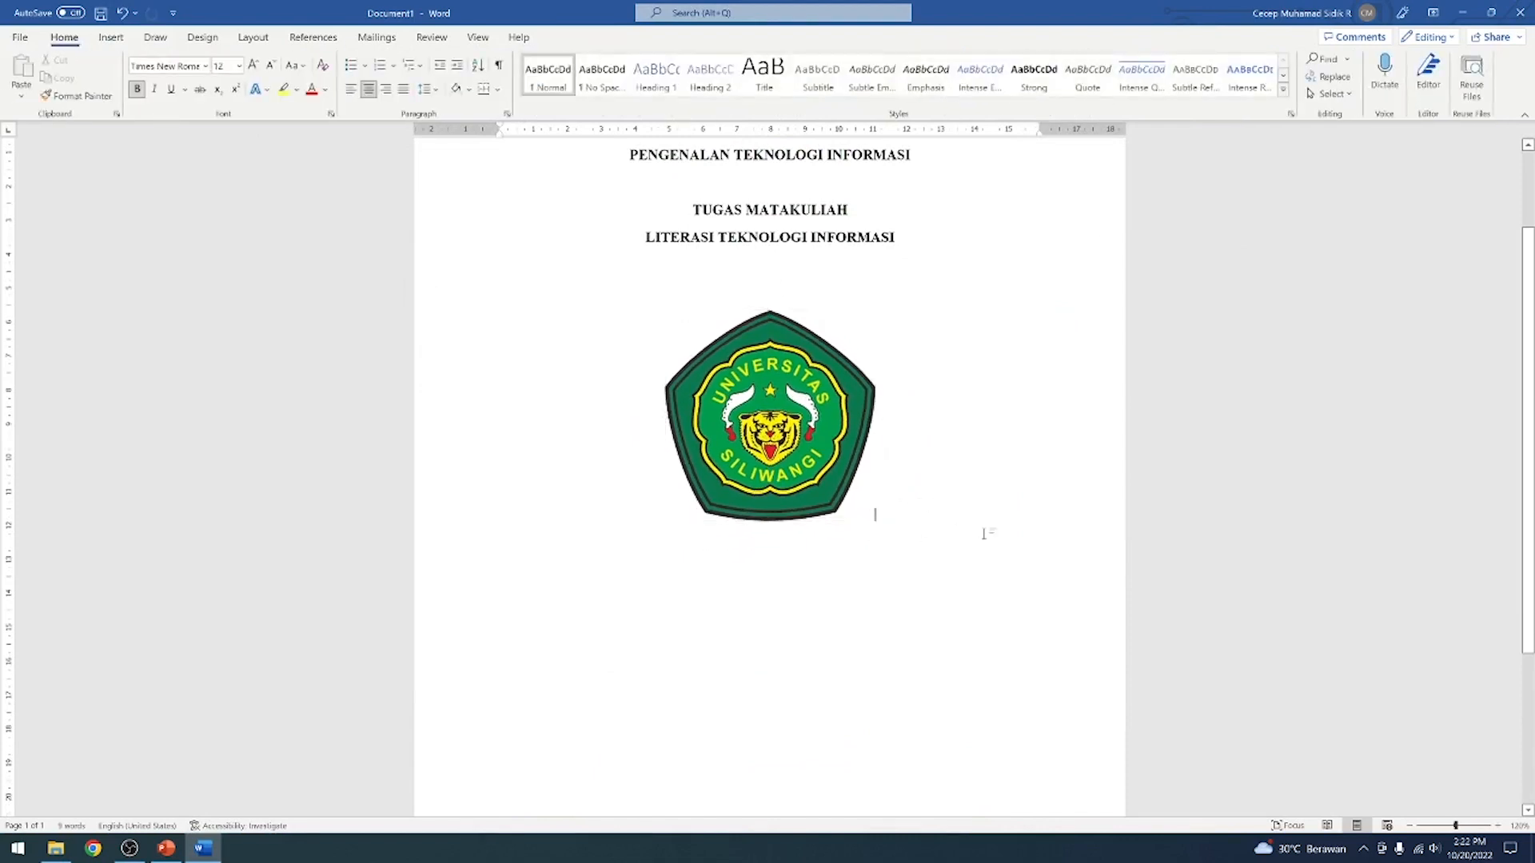
Leave a blank line below the logo and add KELOMPOK I followed by two lines reading NAMA NPM
key(Return)
text(KEL)
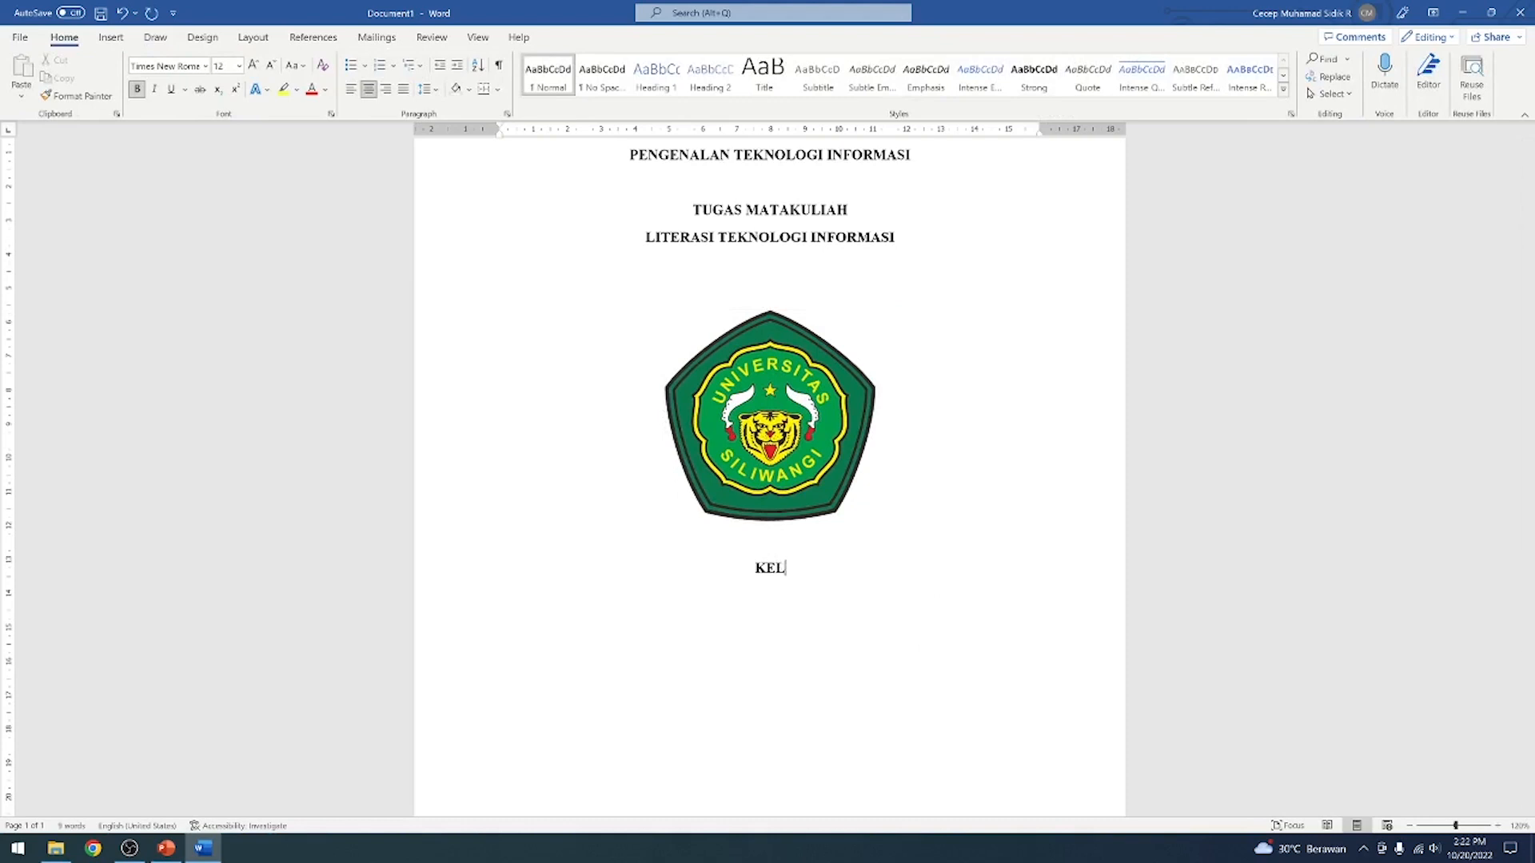
text(OMPOK 1)
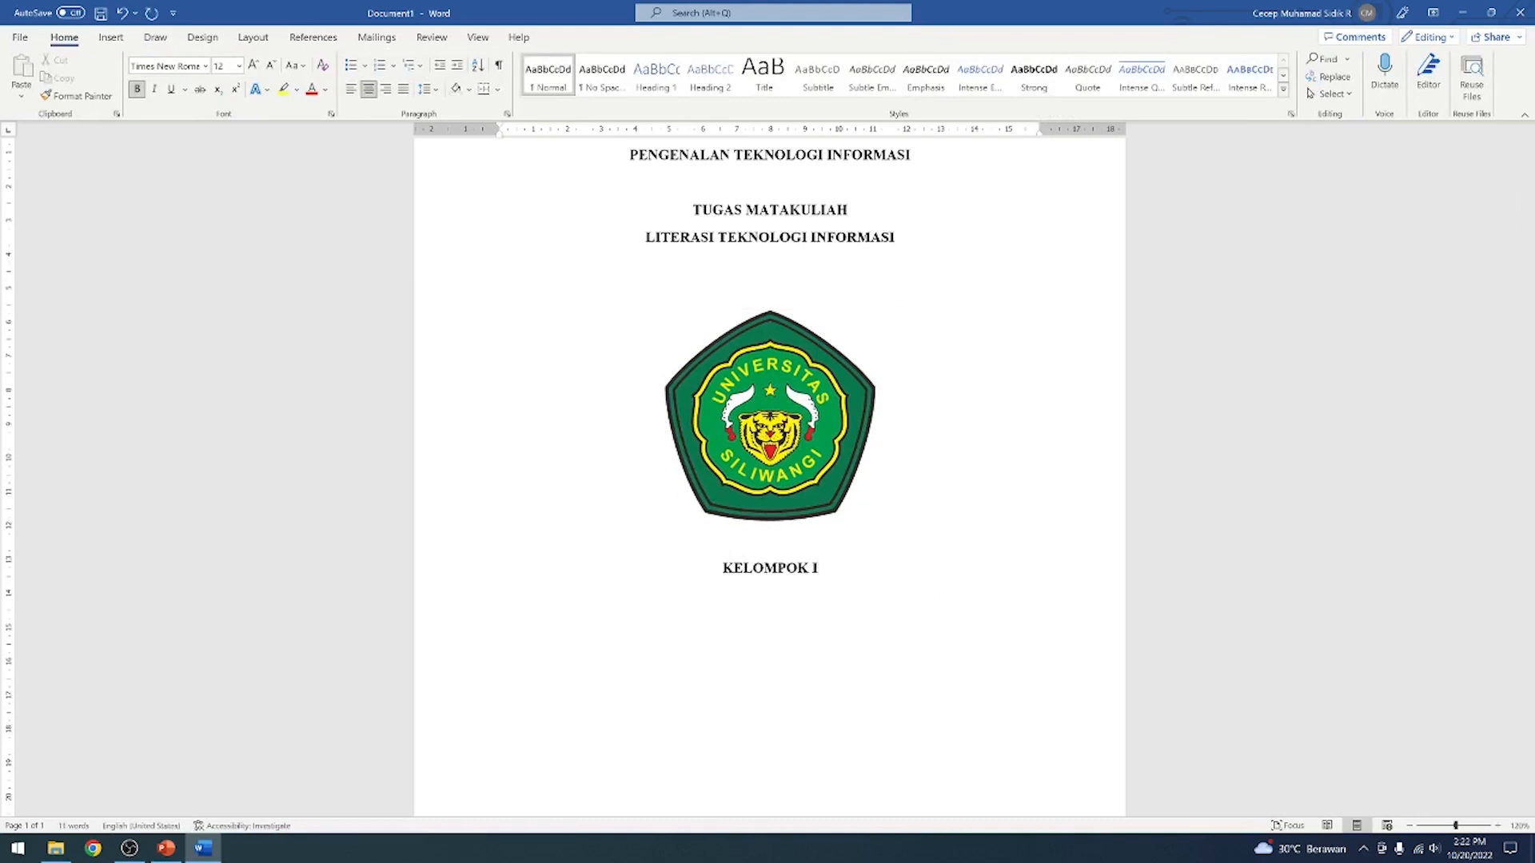
key(Return)
text(NAMA NPM)
key(Return)
text(NAMA NPM)
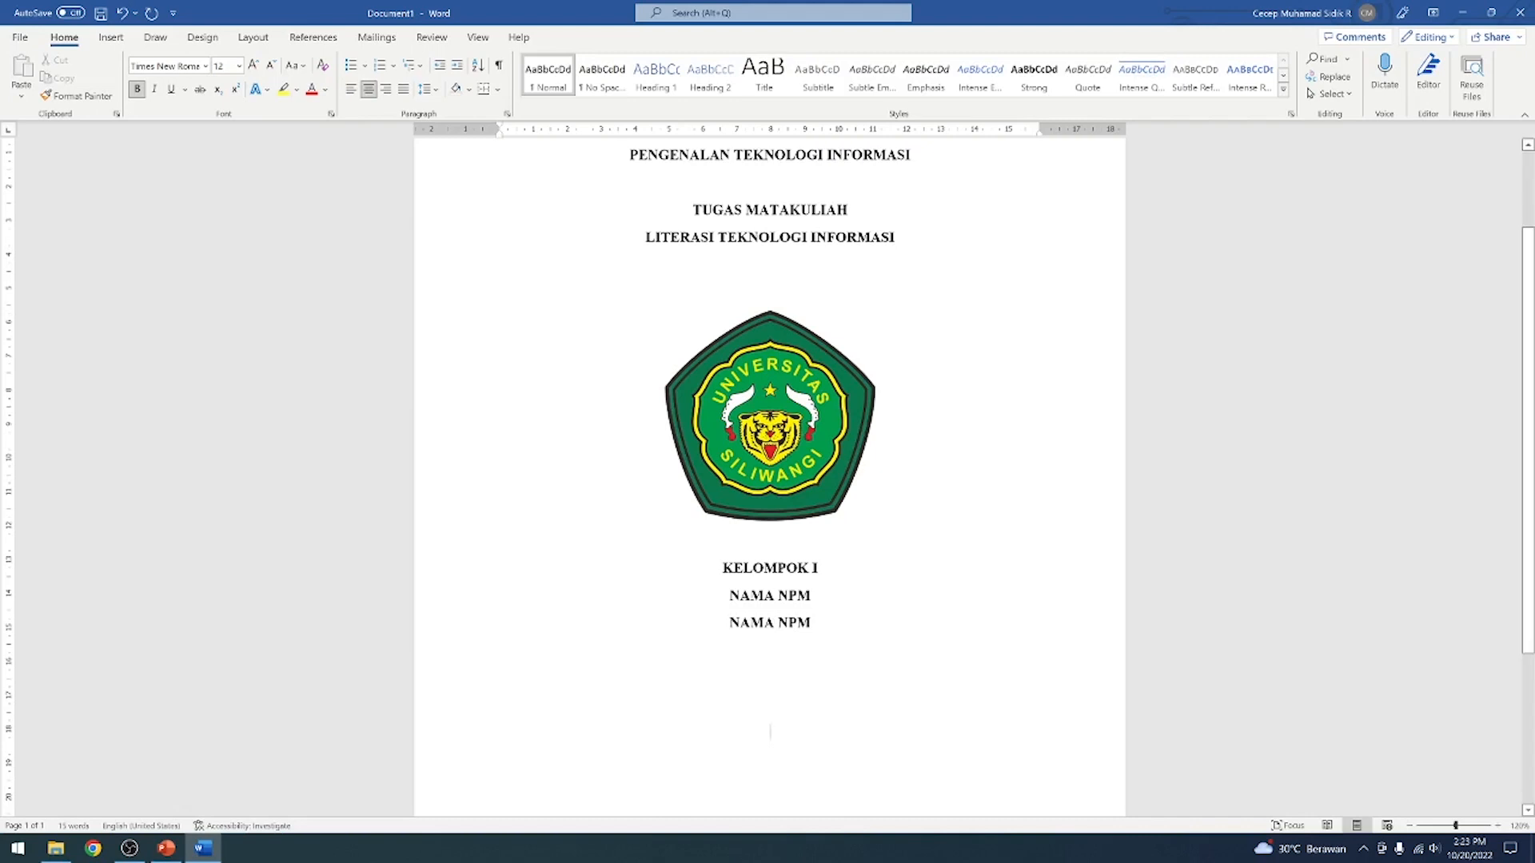
After three blank lines below the names, add the lines PROGRAM STUDI ........, FAKULTAS ..... and UNIVERSITAS SILIWANGI
scroll(770, 471, down, 3)
scroll(769, 472, up, 3)
scroll(770, 472, down, 2)
scroll(936, 517, down, 2)
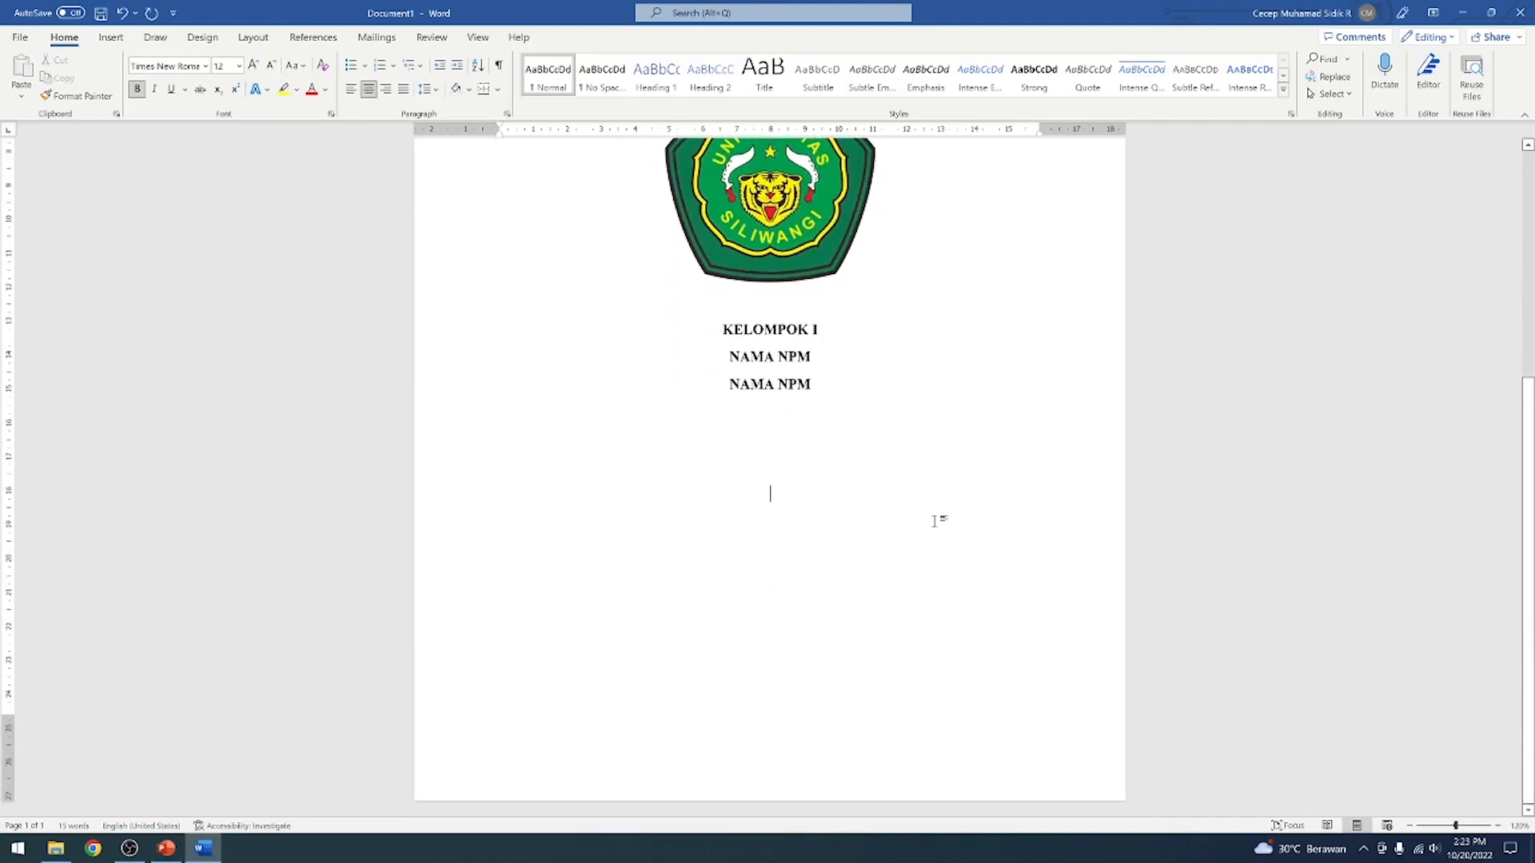
text(PRO)
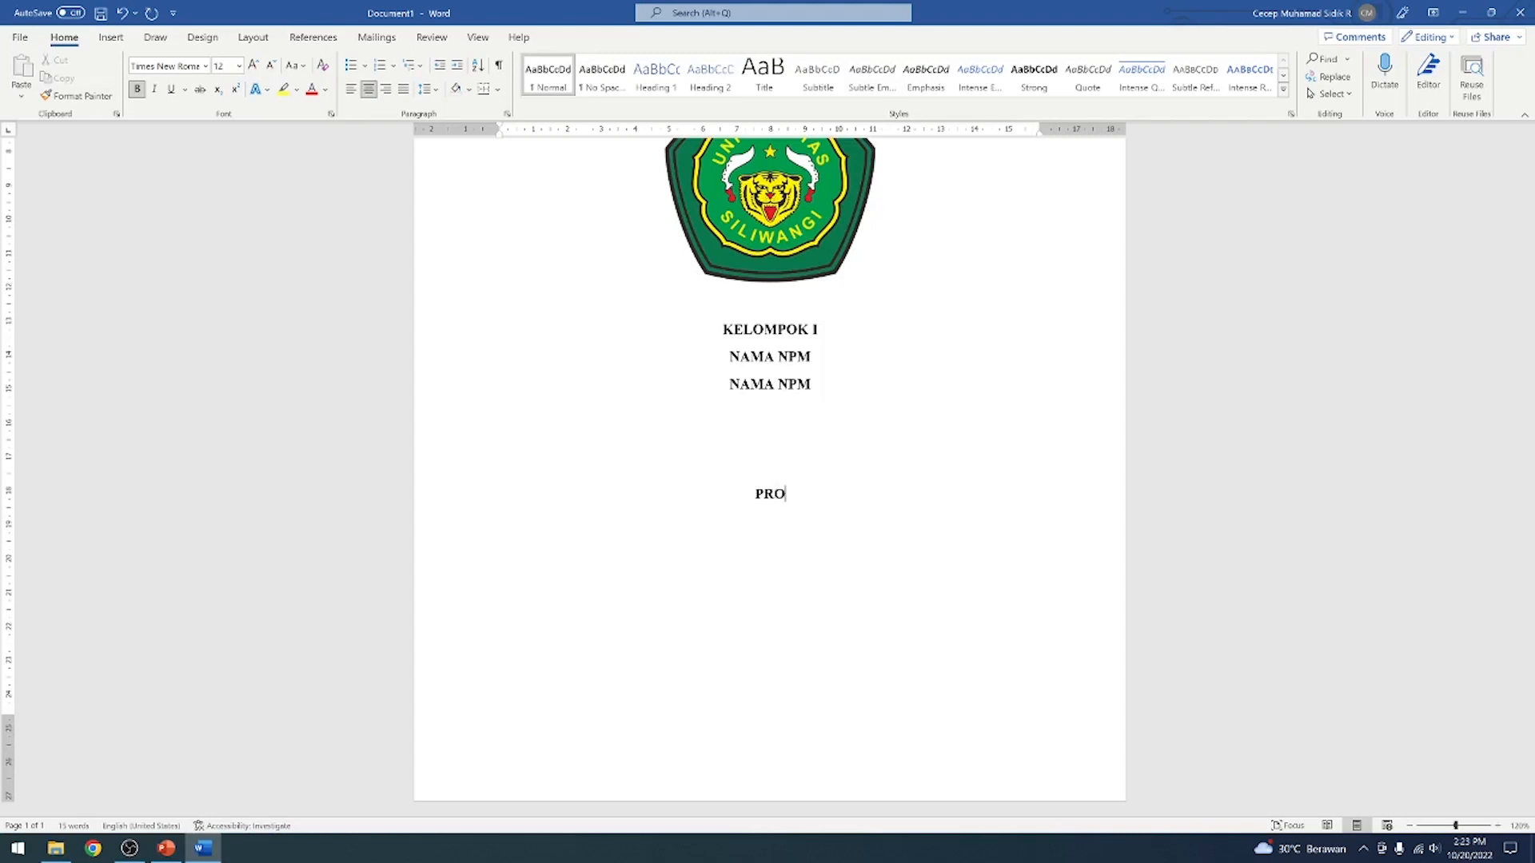
text(GRAM STUDI ……)
text( ........)
text(FAKULTAS )
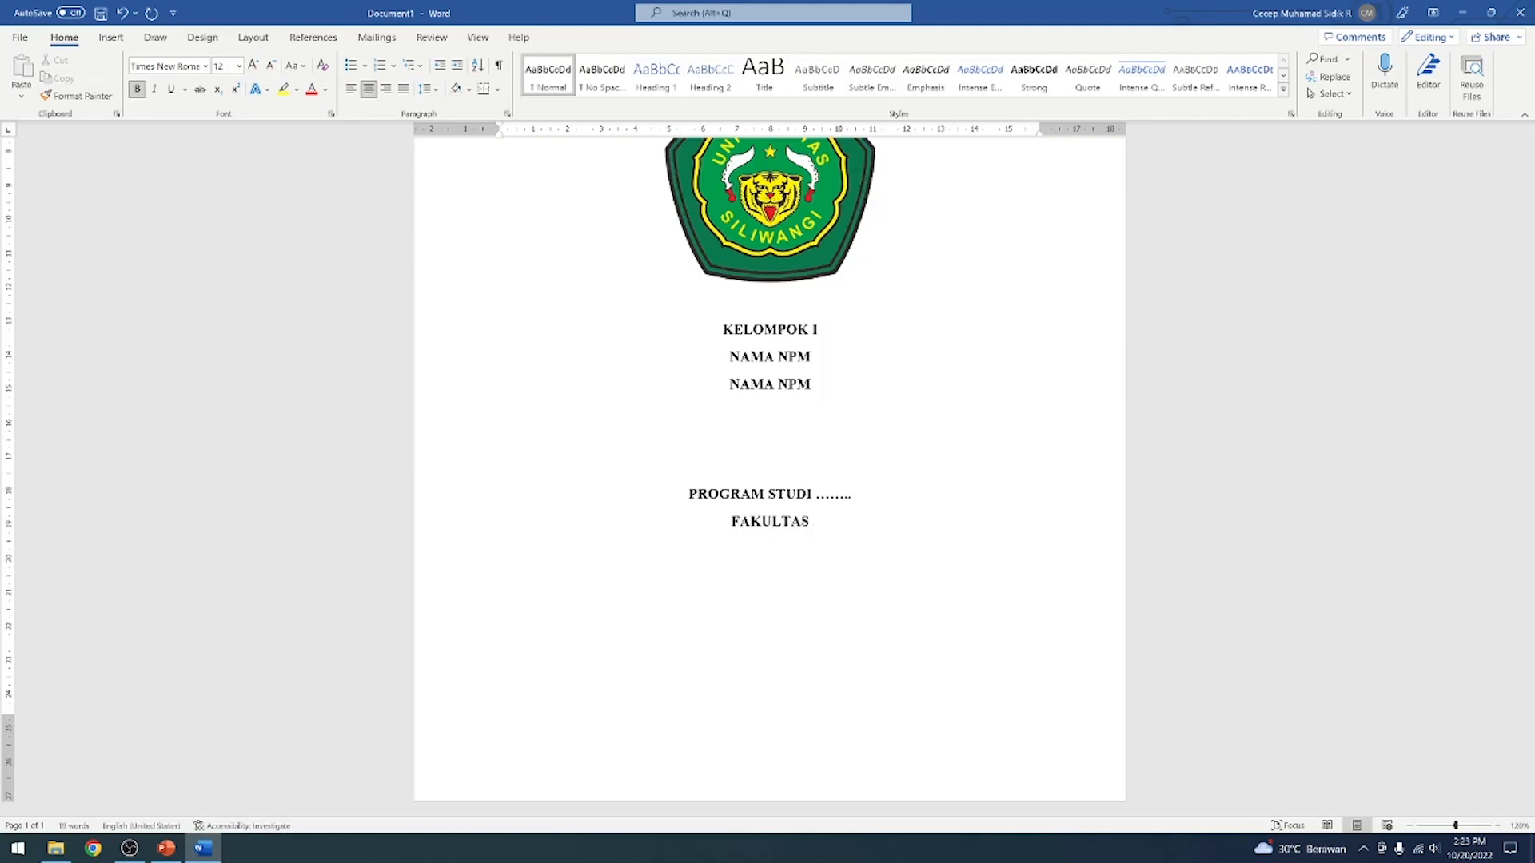
text(.....)
text(UNIVERSITA)
text(S SILIWANGI)
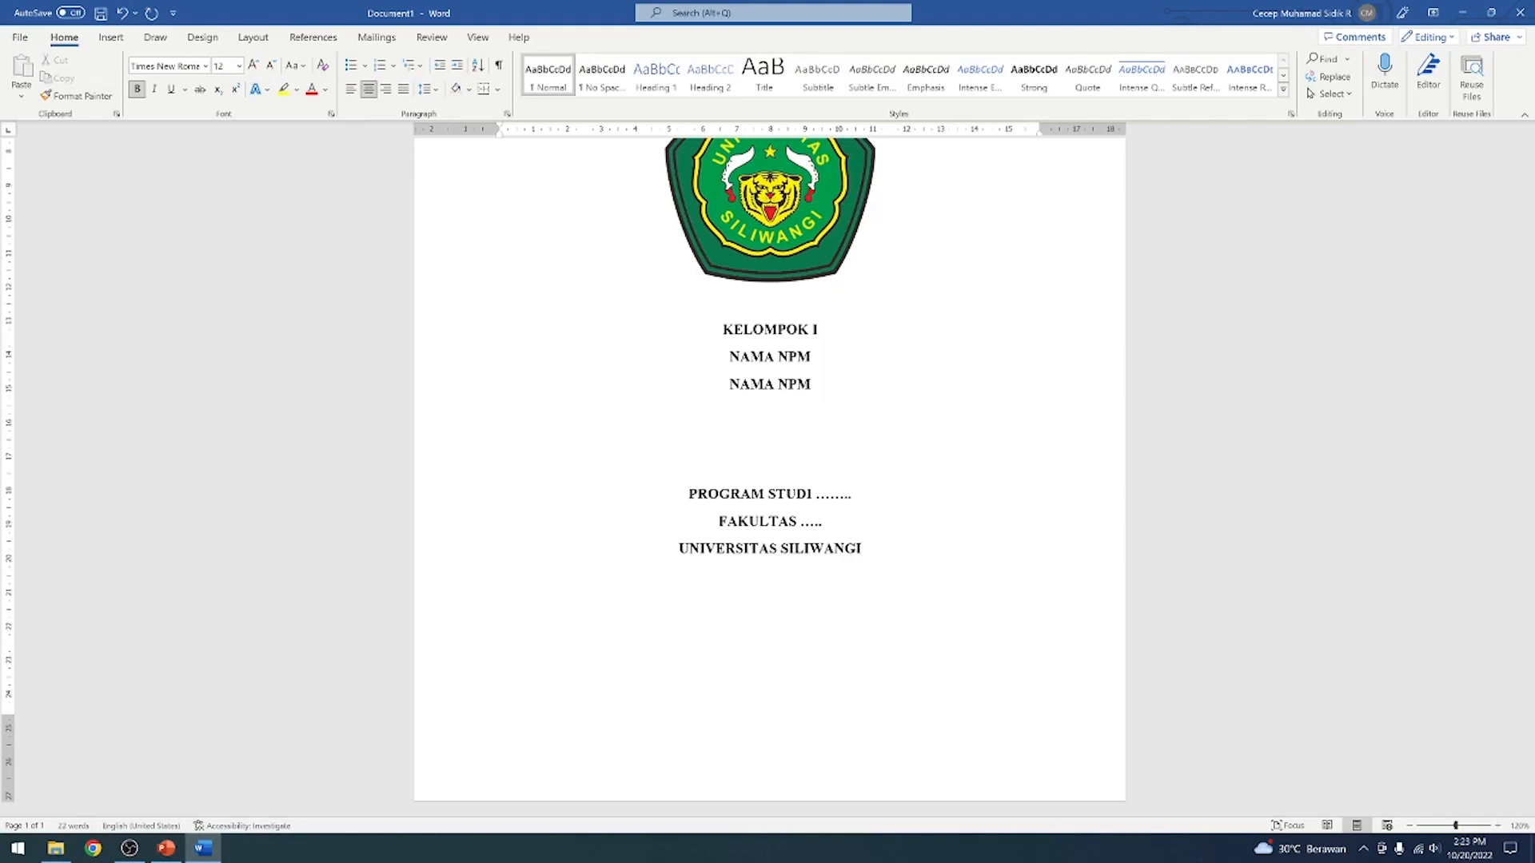
Add the line TAHUN 2022 directly below UNIVERSITAS SILIWANGI
key(Return)
text(TAHUN 2022)
Move the PROGRAM STUDI block further down the page by adding three blank lines above it
scroll(770, 472, up, 2)
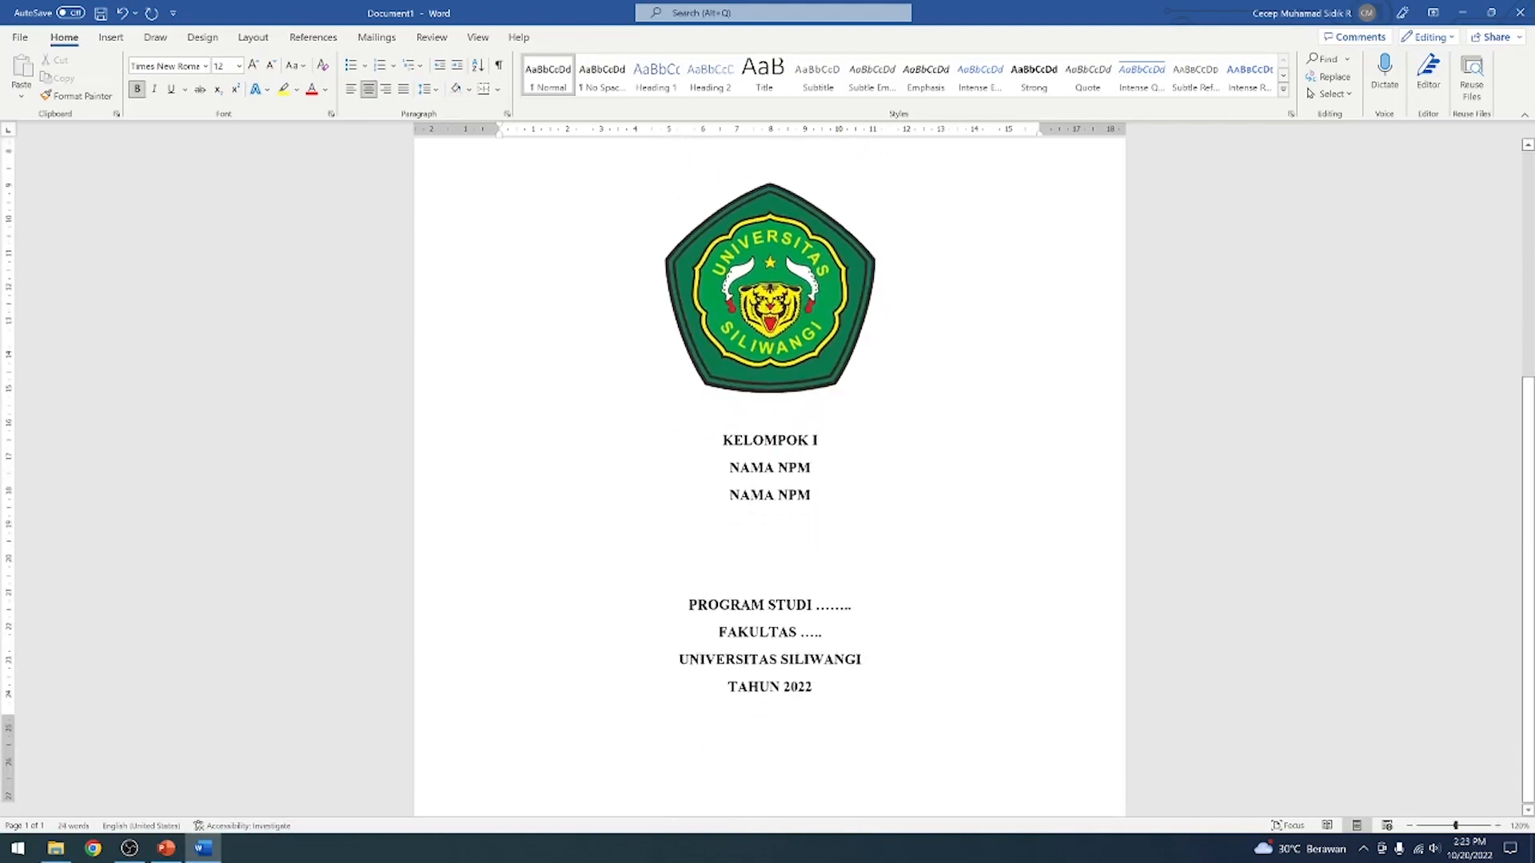
scroll(770, 476, down, 2)
key(Return)
key(Return)
key(Return)
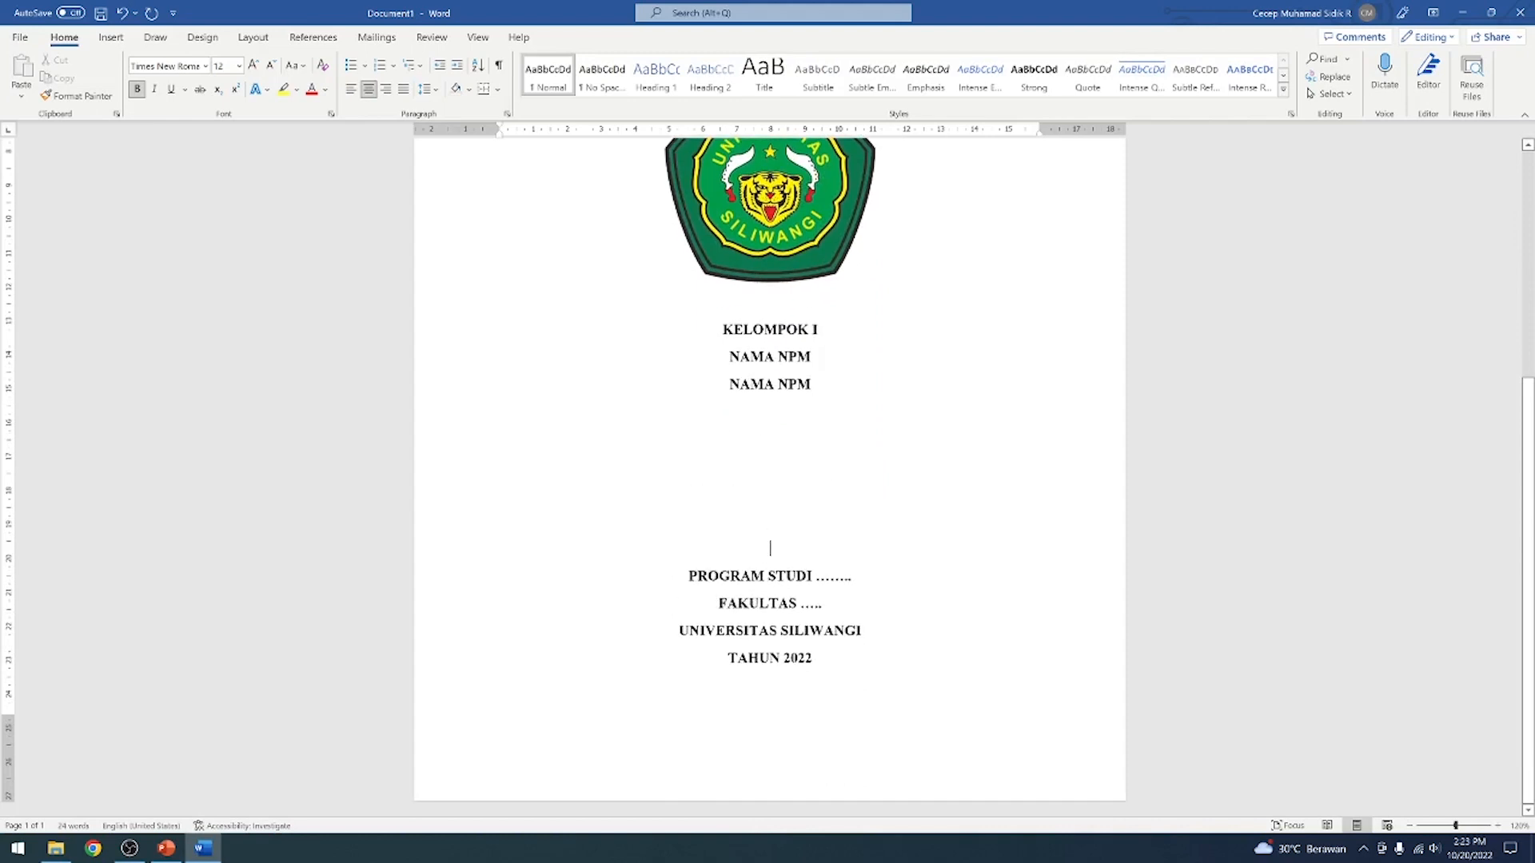
Enlarge the MAKALAH and PENGENALAN TEKNOLOGI INFORMASI title lines to 16 pt
scroll(770, 471, up, 6)
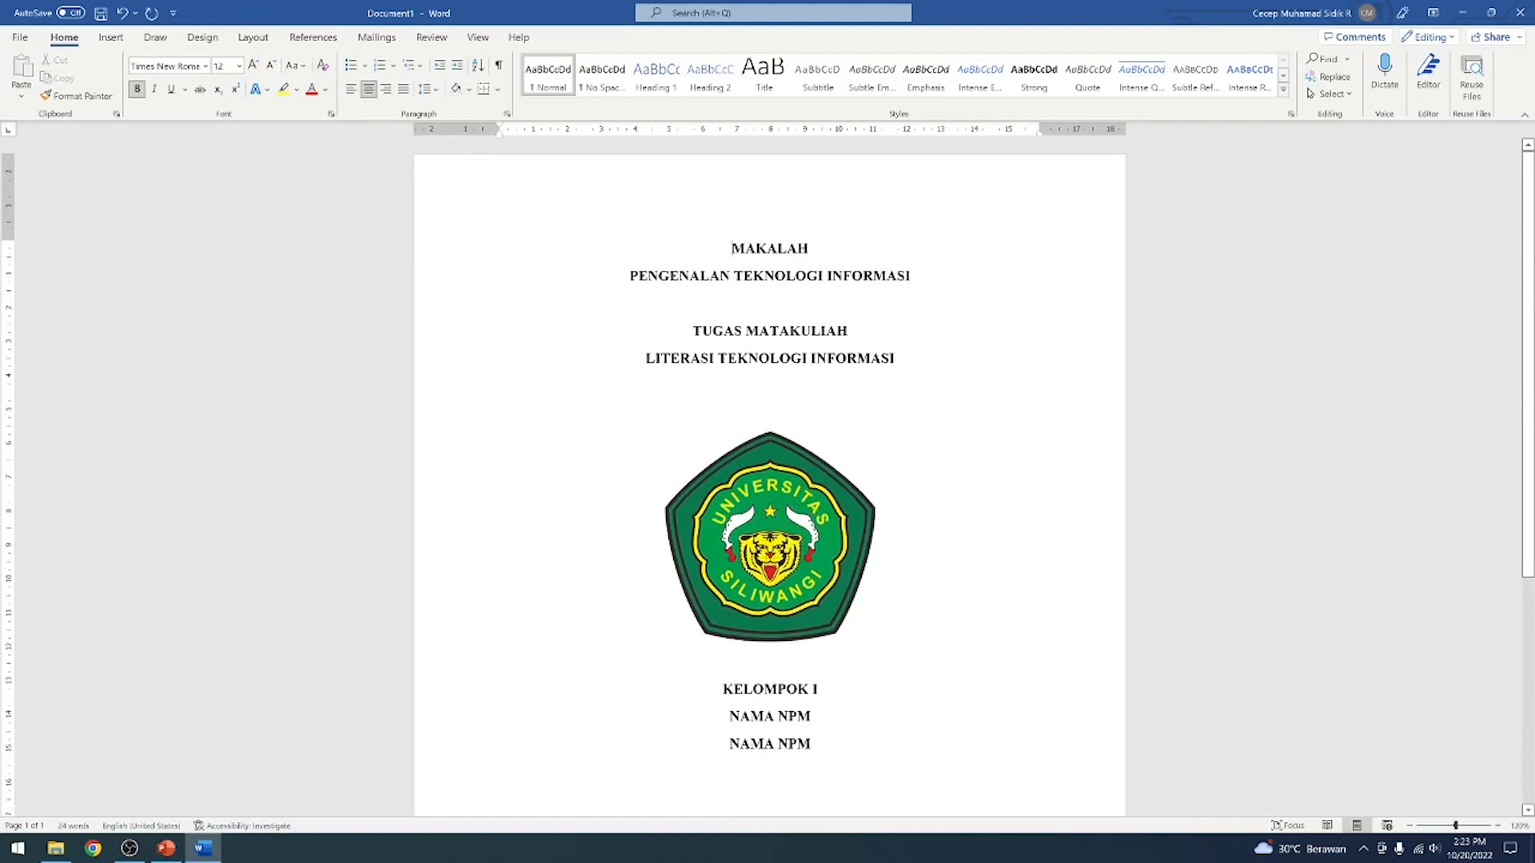
drag(732, 248, 911, 277)
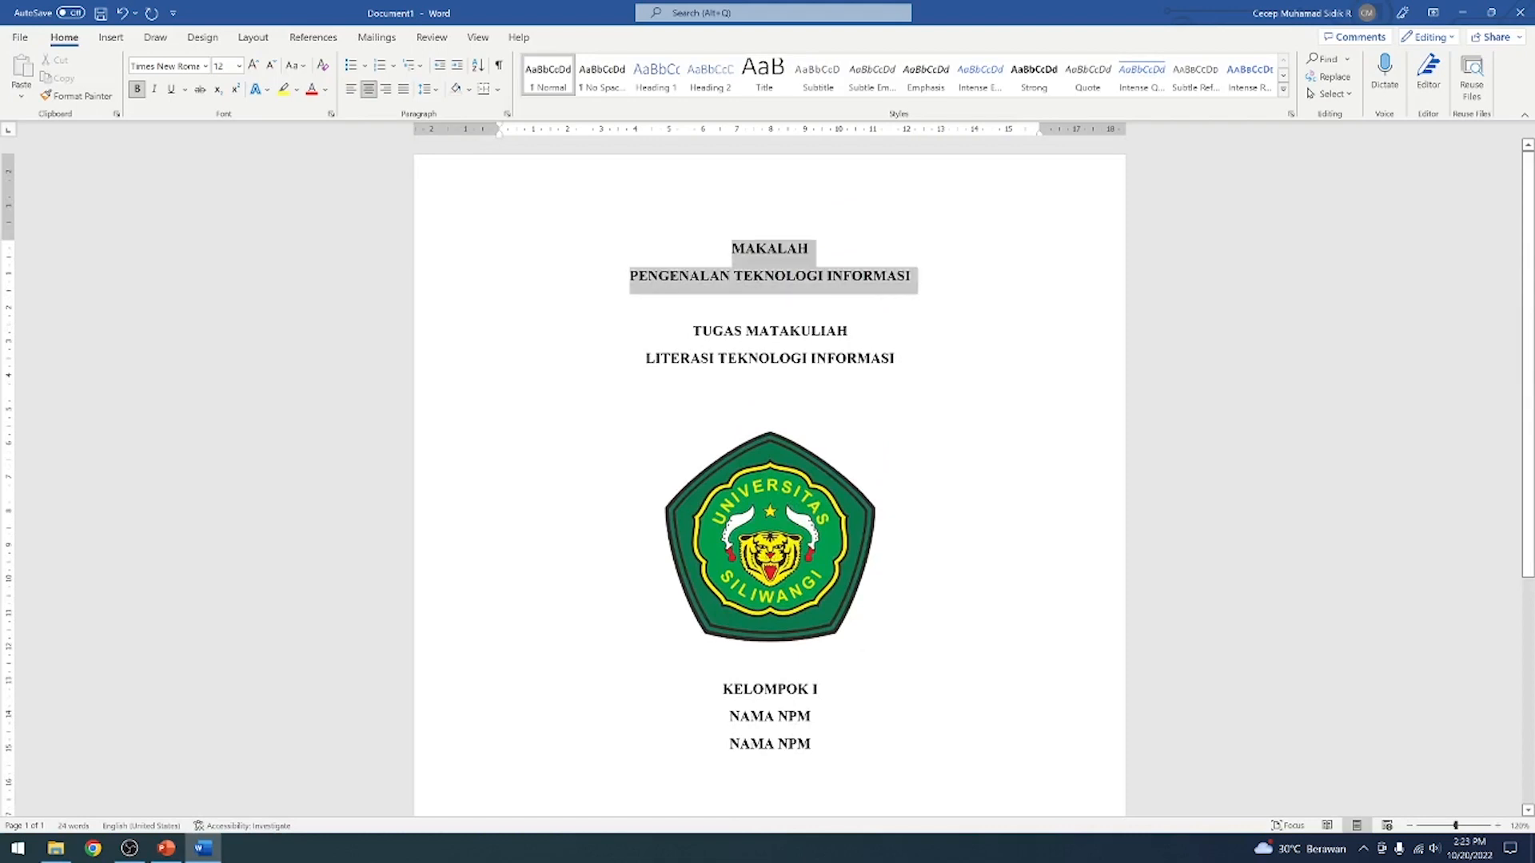
click(253, 65)
click(253, 64)
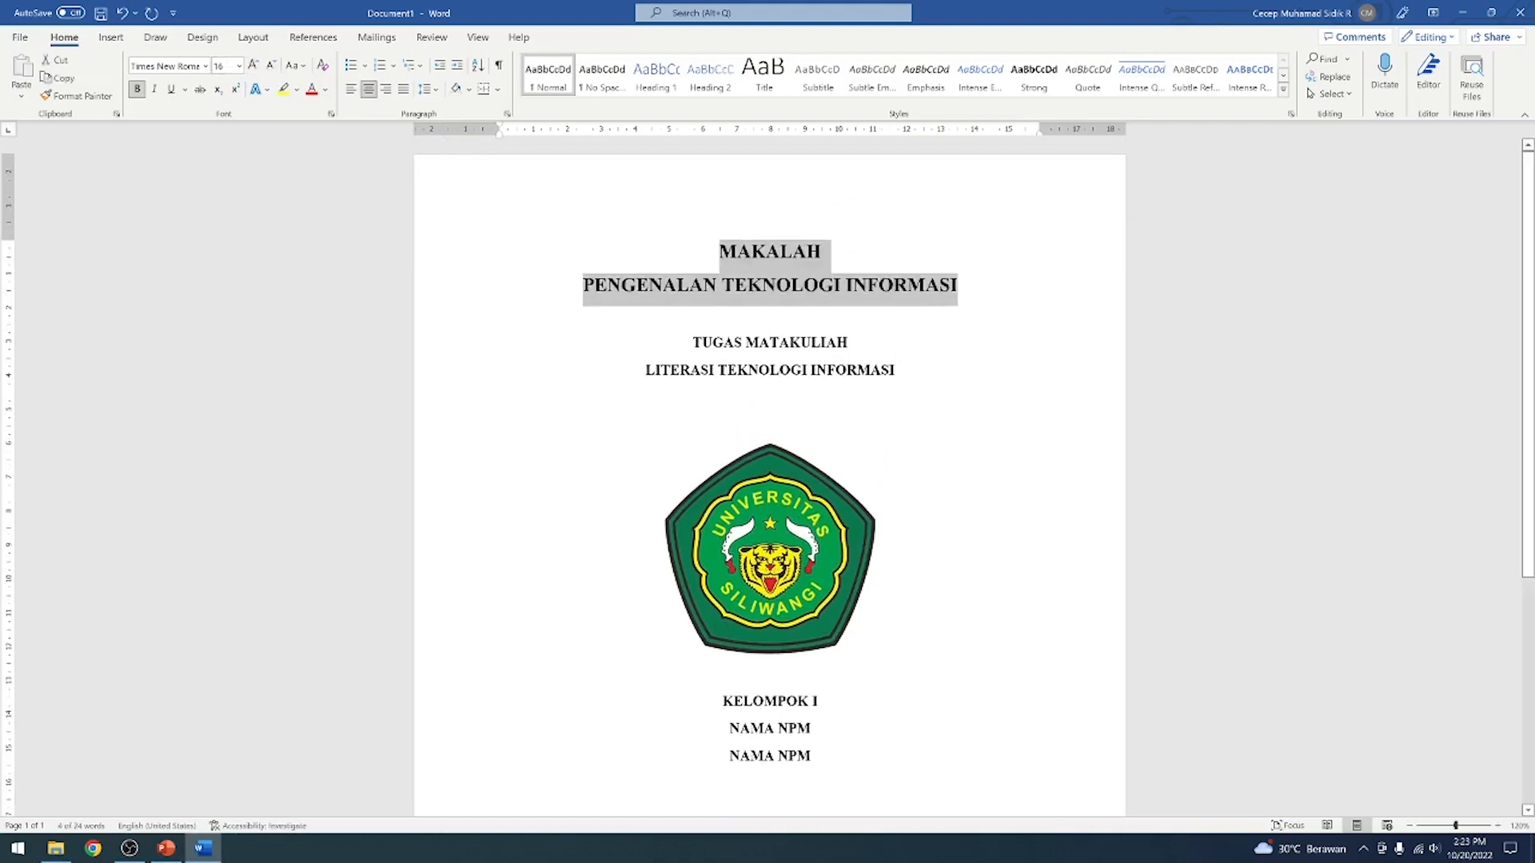
Enlarge the four closing lines from PROGRAM STUDI to TAHUN 2022 to 16 pt
scroll(672, 394, down, 6)
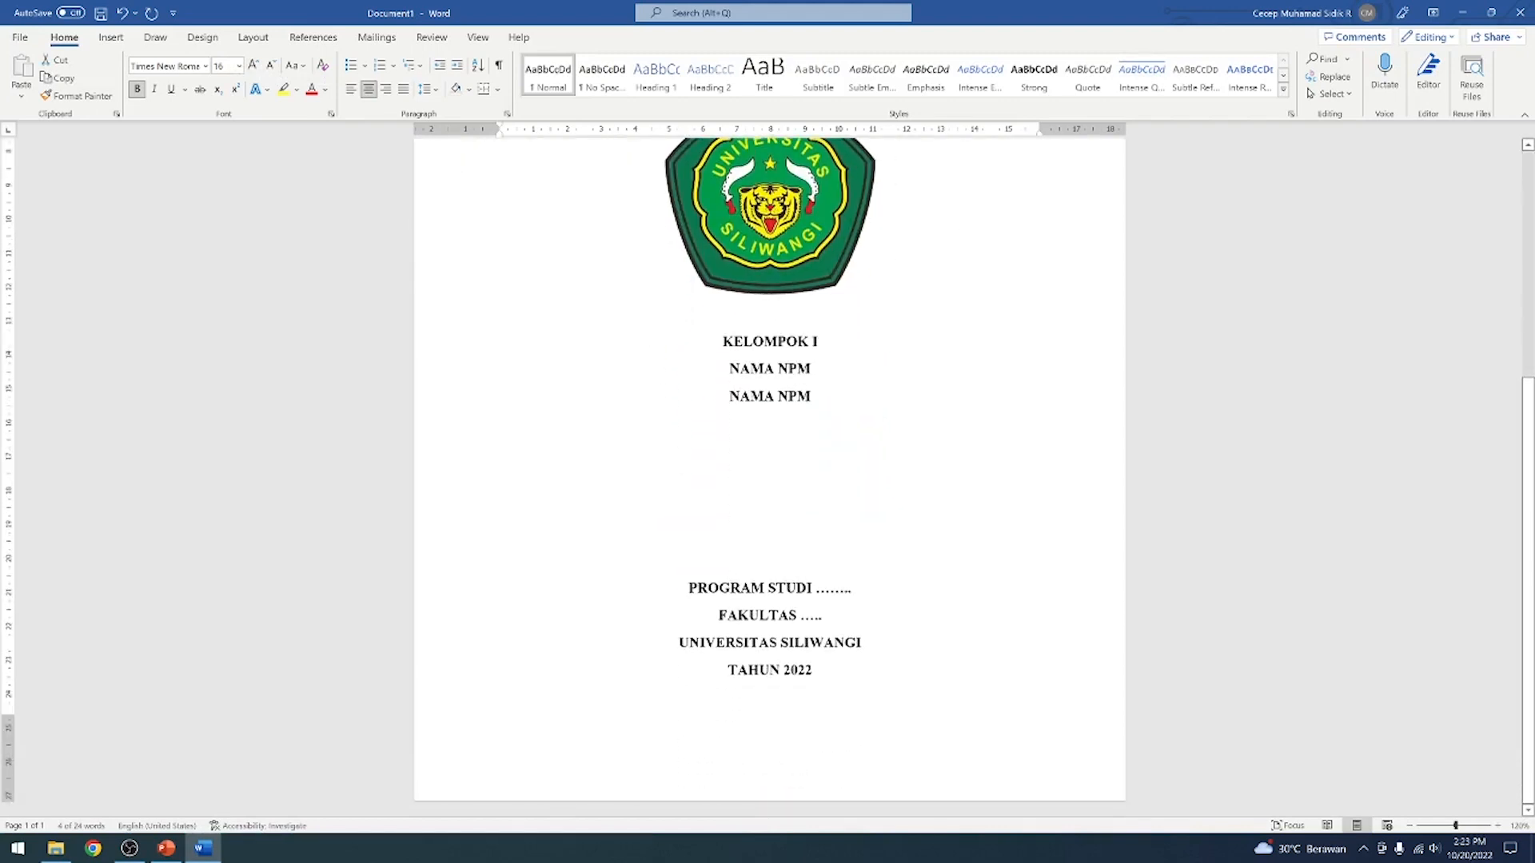
drag(688, 588, 814, 675)
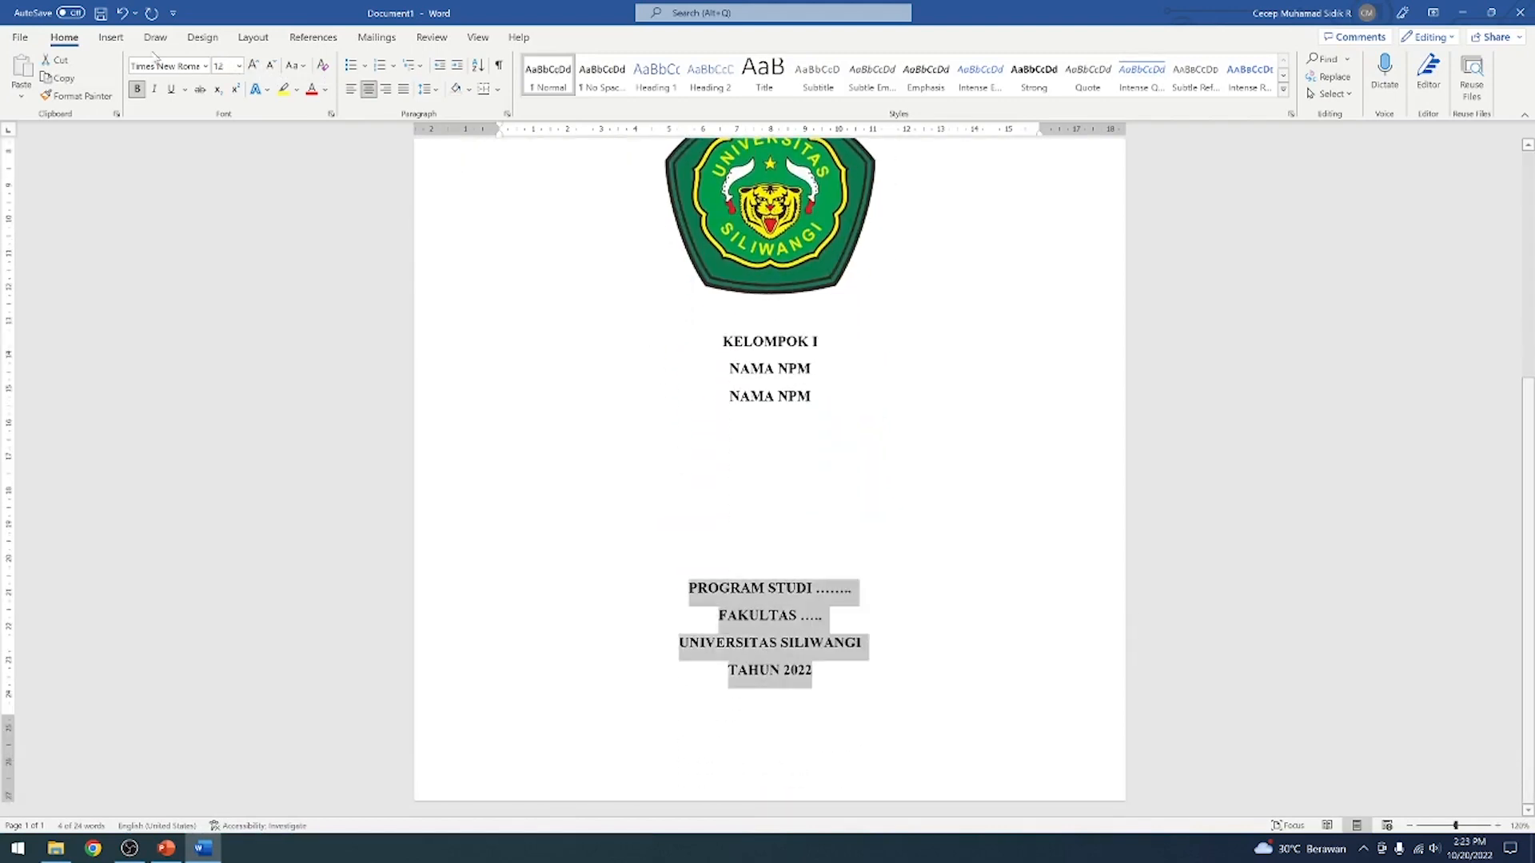
click(252, 64)
click(253, 65)
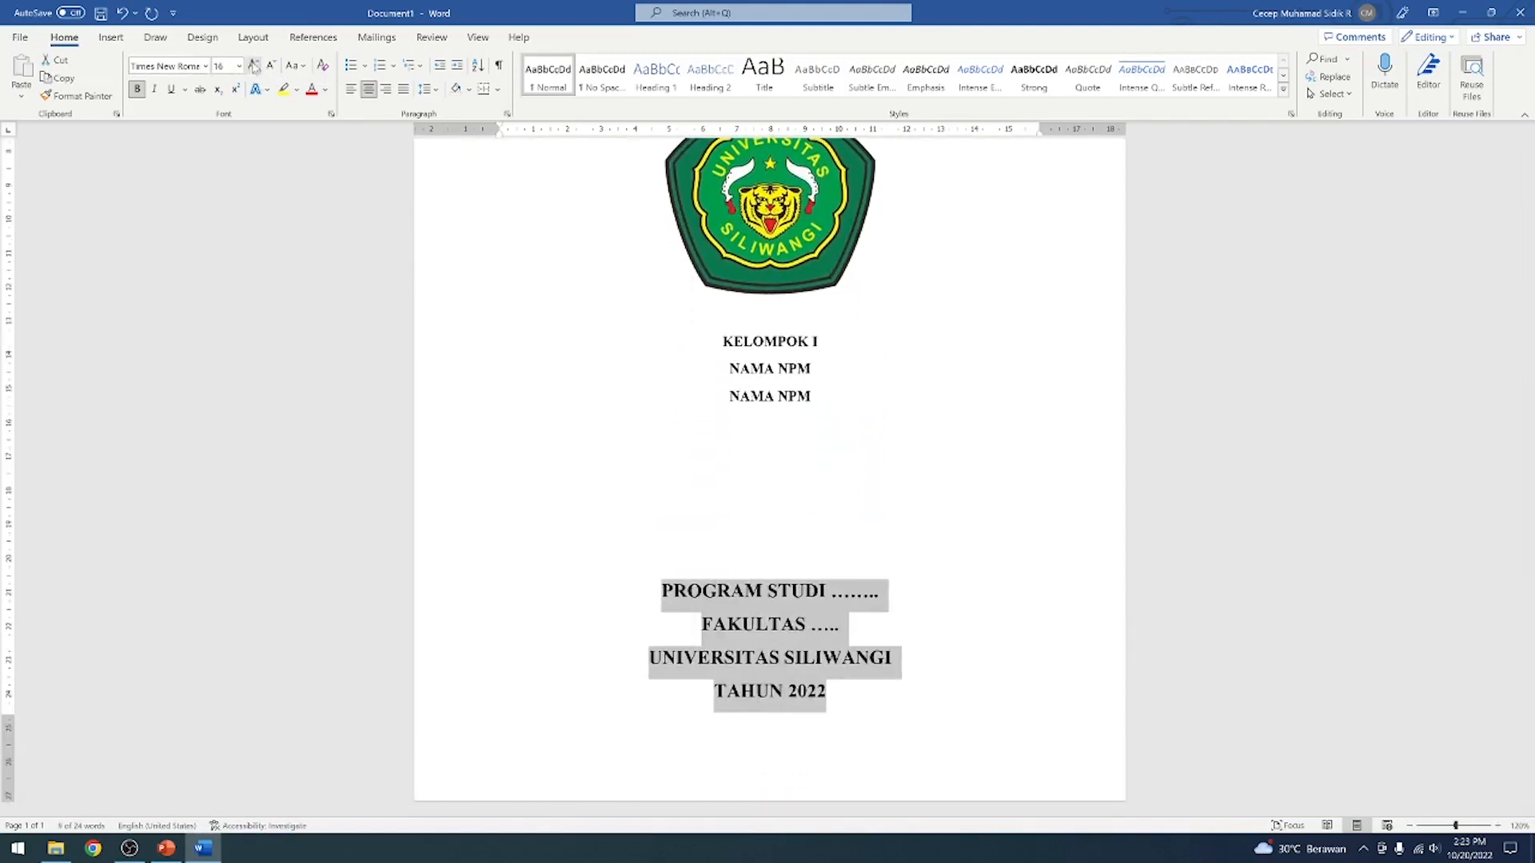
click(866, 693)
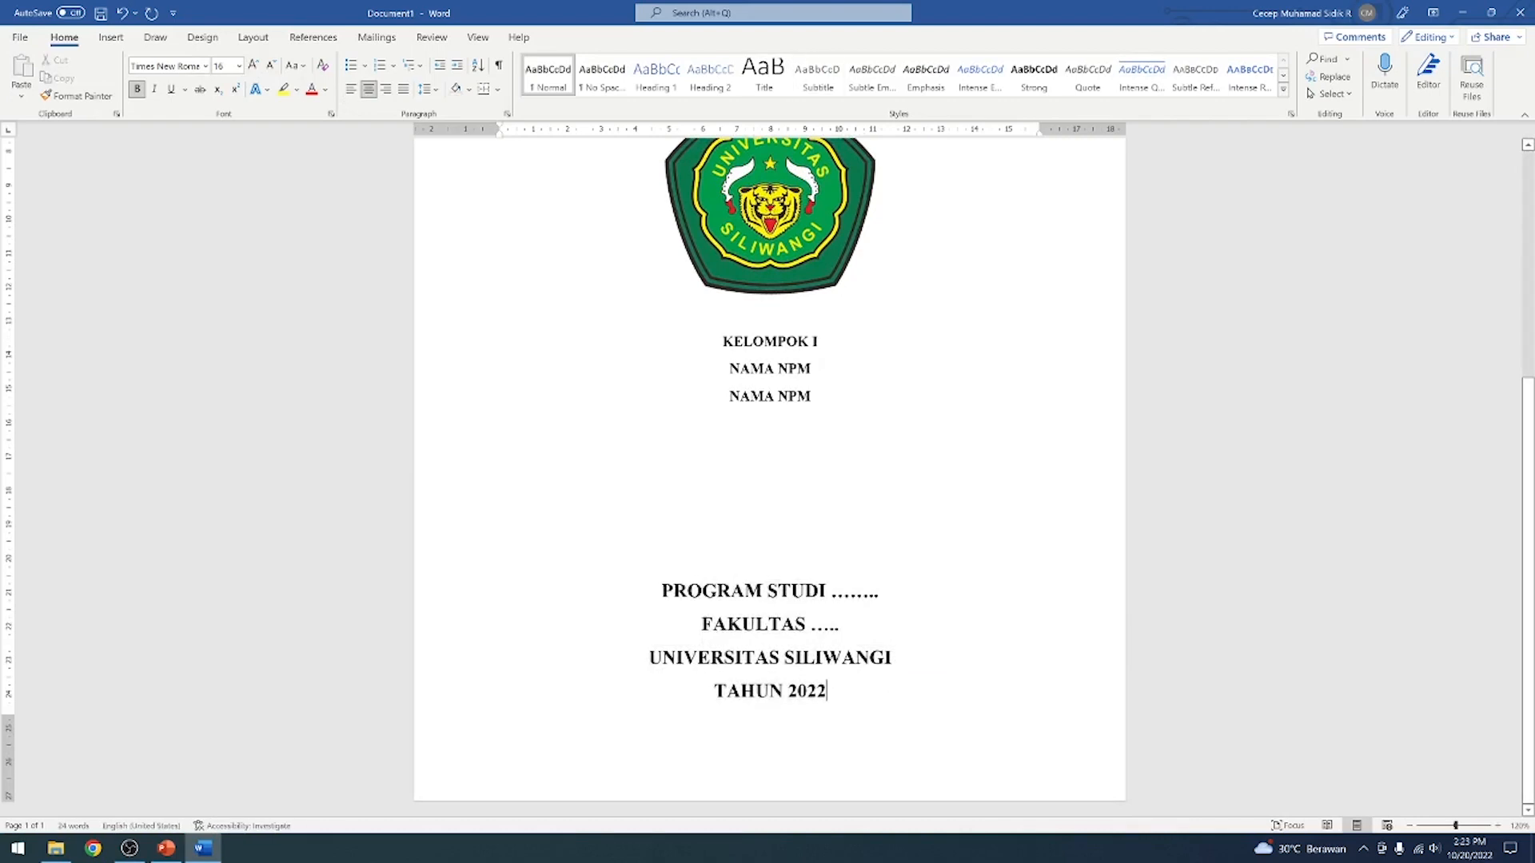
Try starting a new page after TAHUN 2022 with page breaks, removing them each time
scroll(770, 471, up, 5)
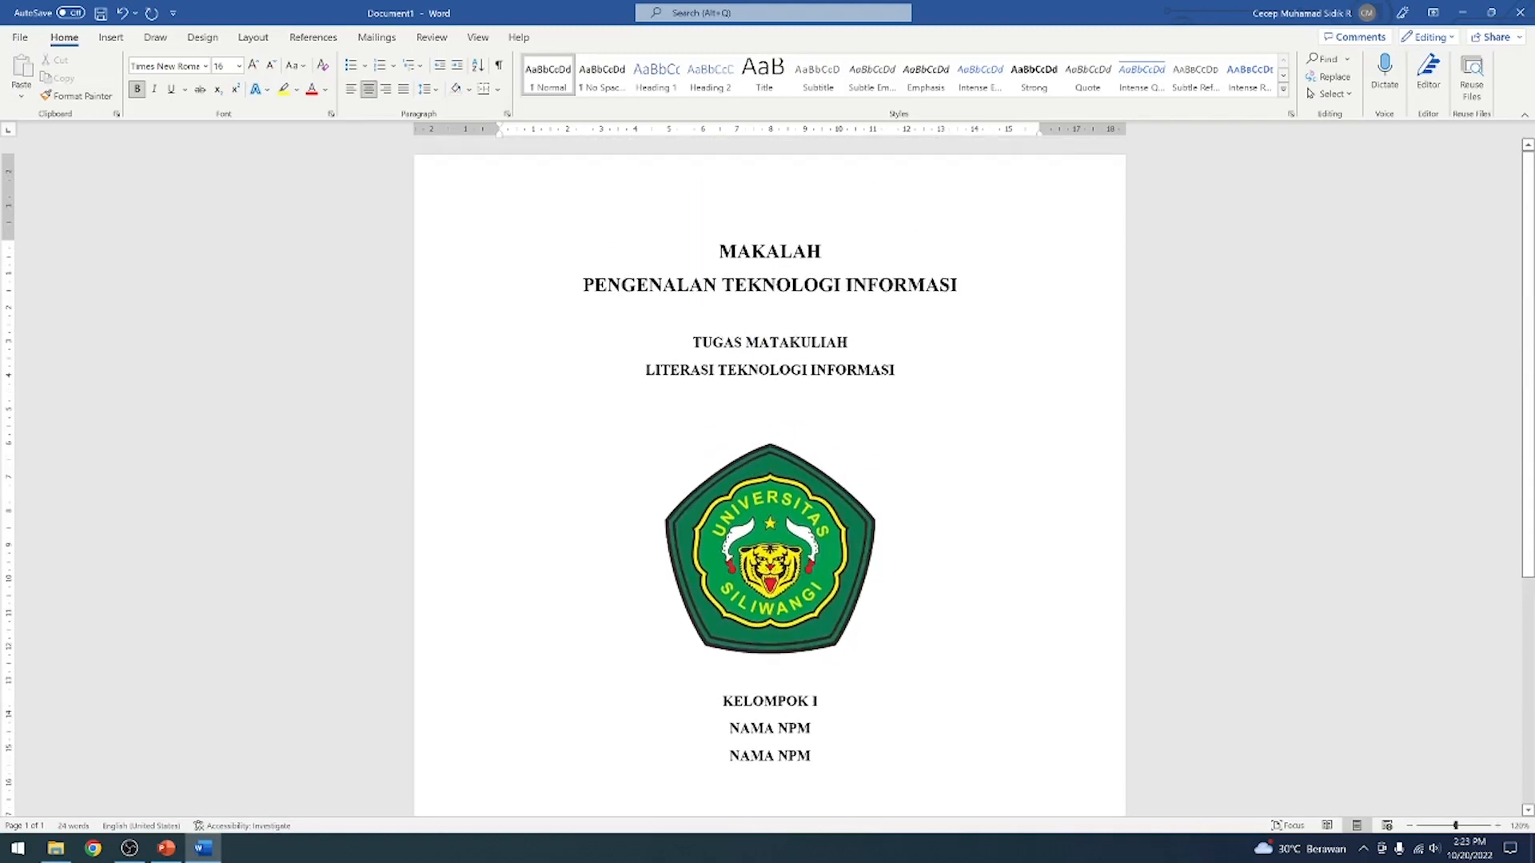
scroll(770, 472, down, 5)
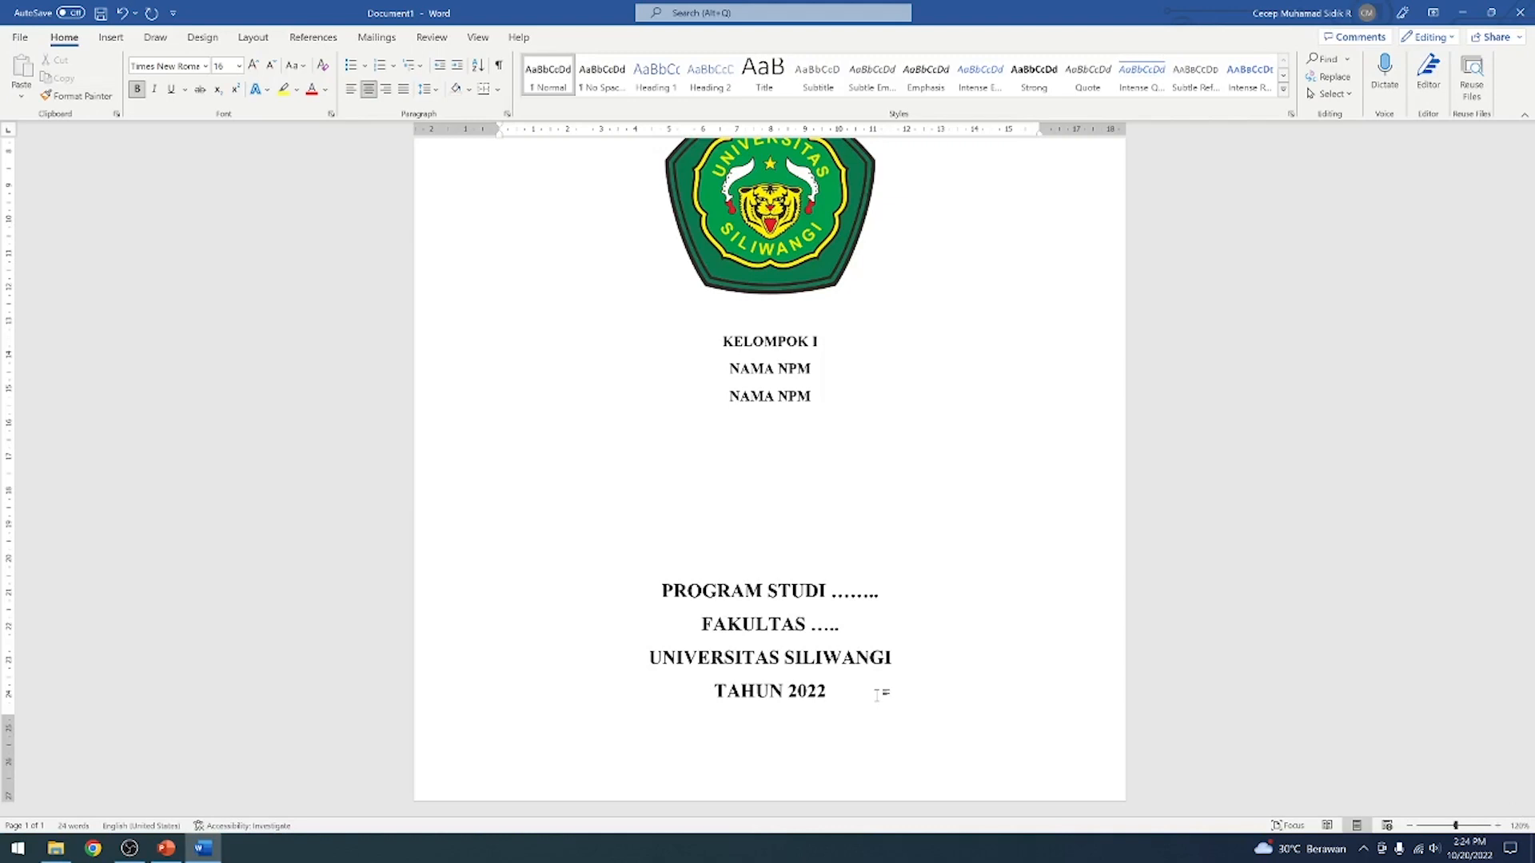
key(ctrl+Return)
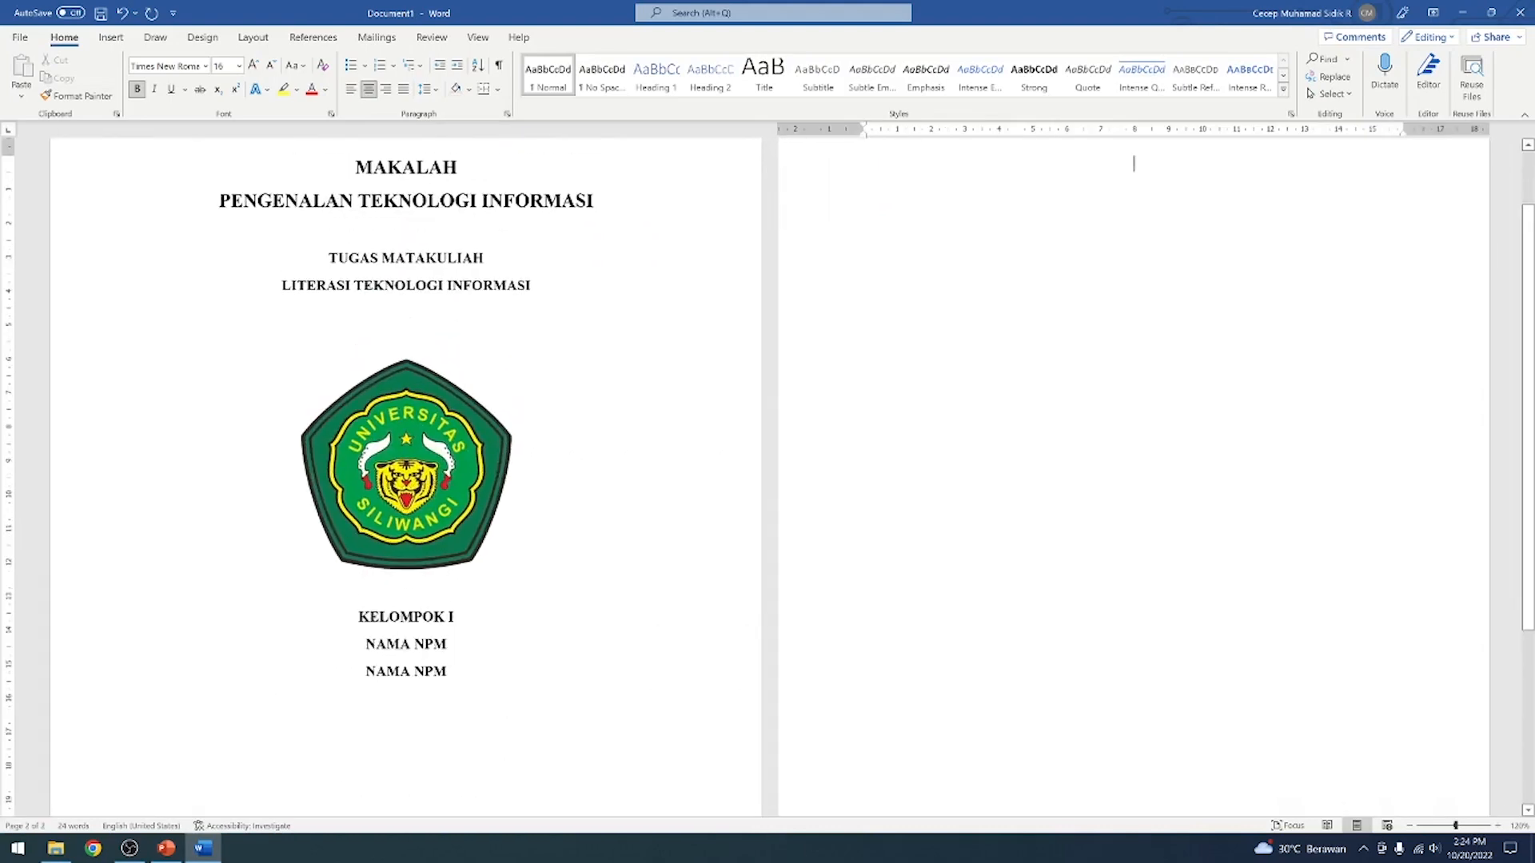
key(BackSpace)
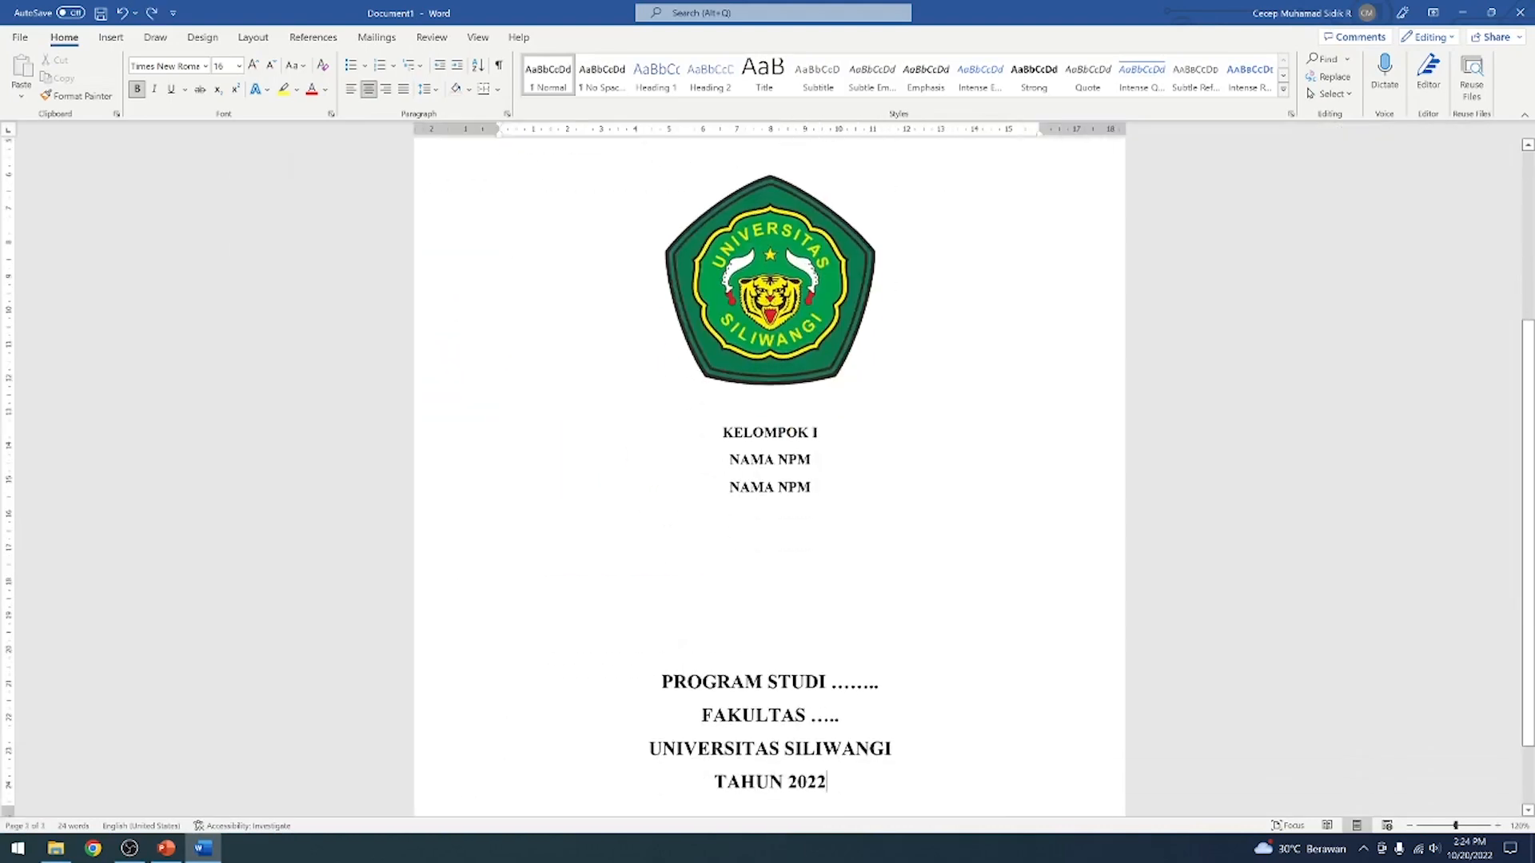
scroll(891, 703, down, 1)
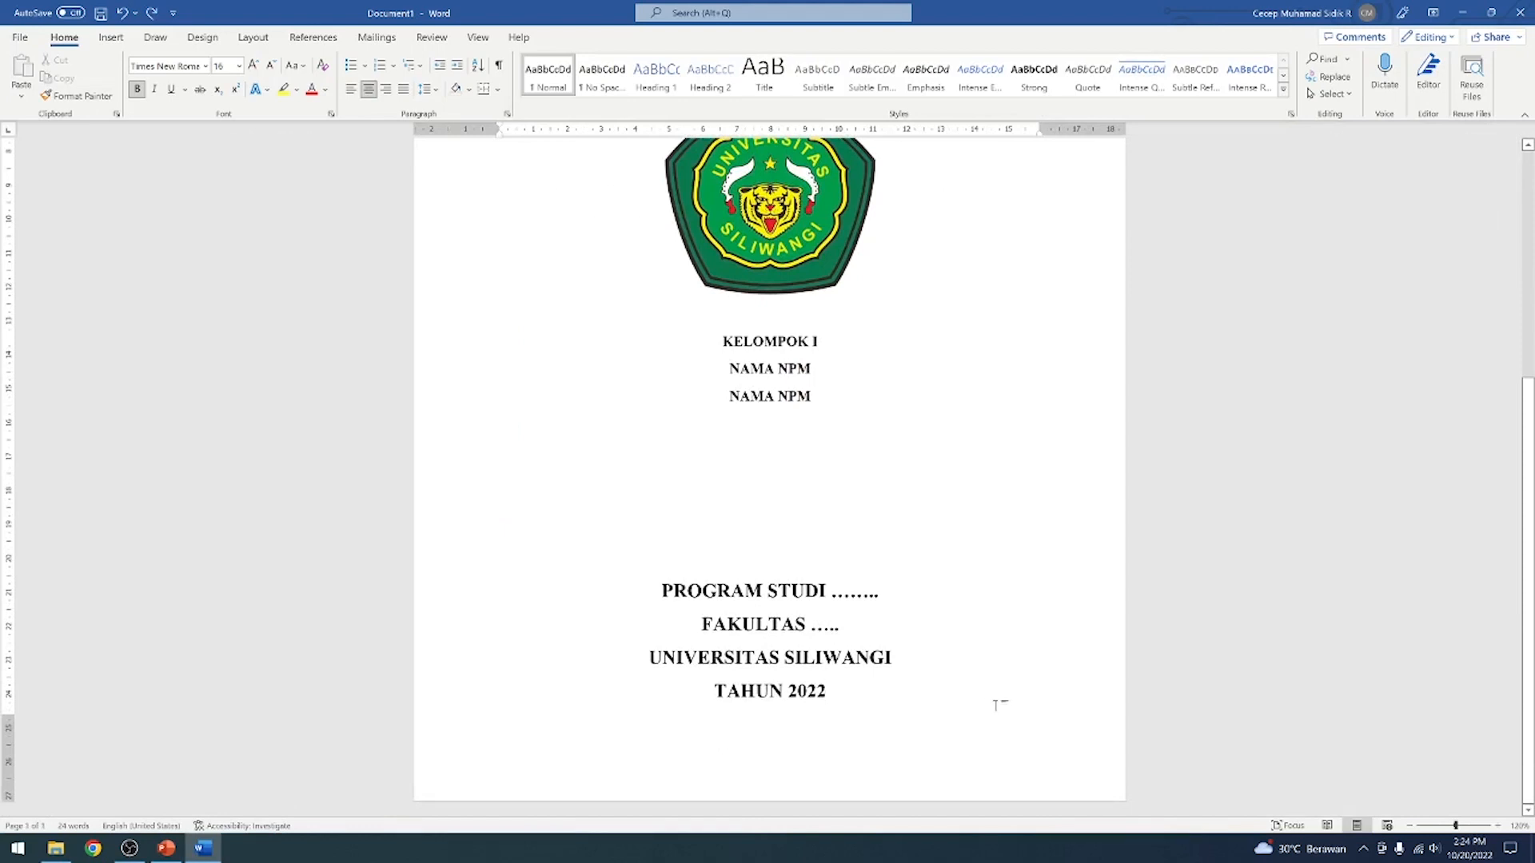
key(ctrl+Return)
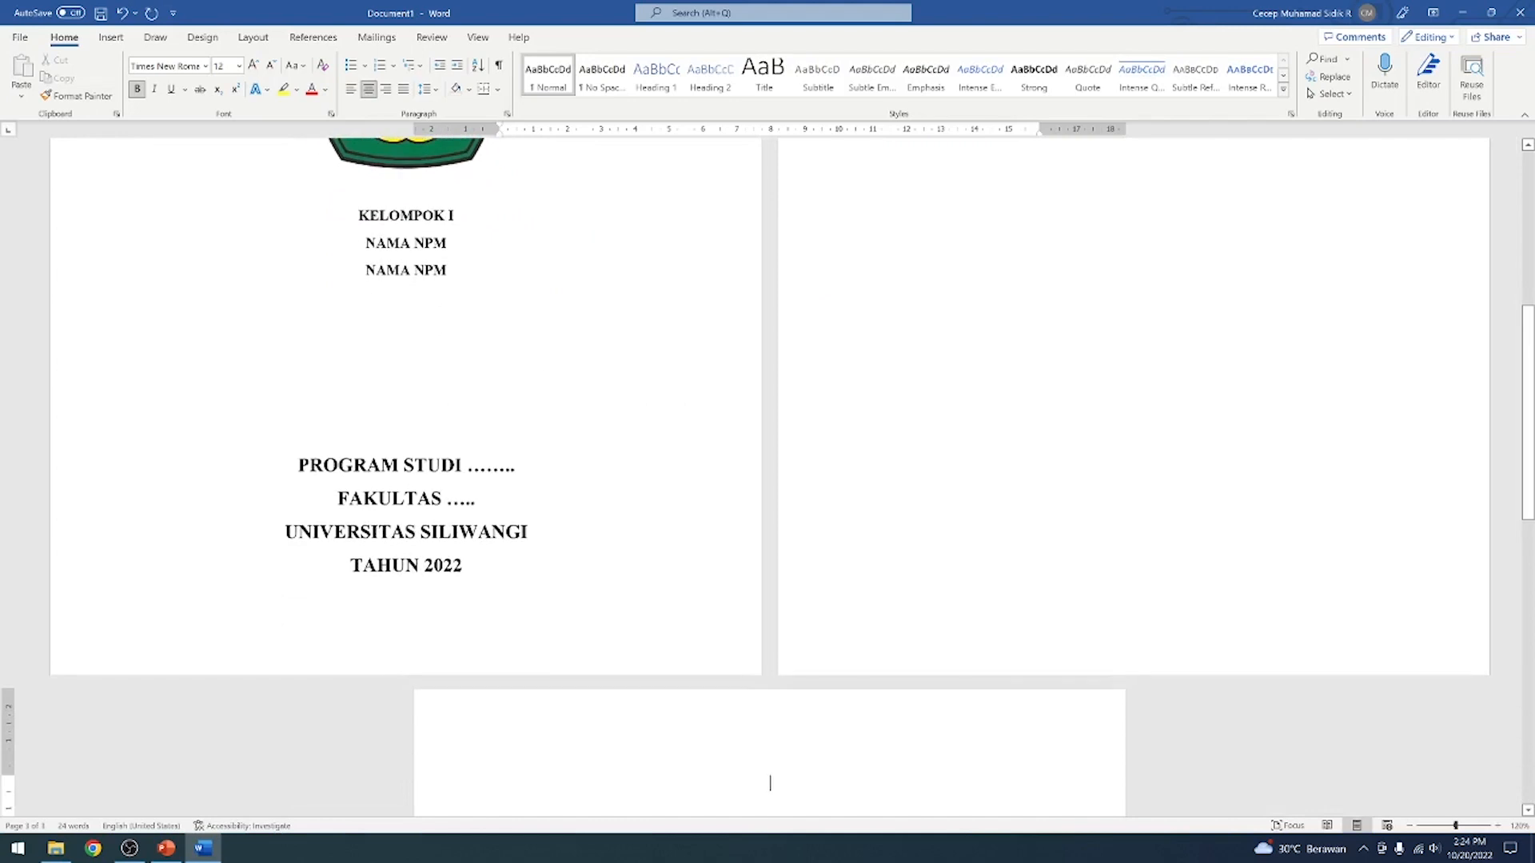
key(BackSpace)
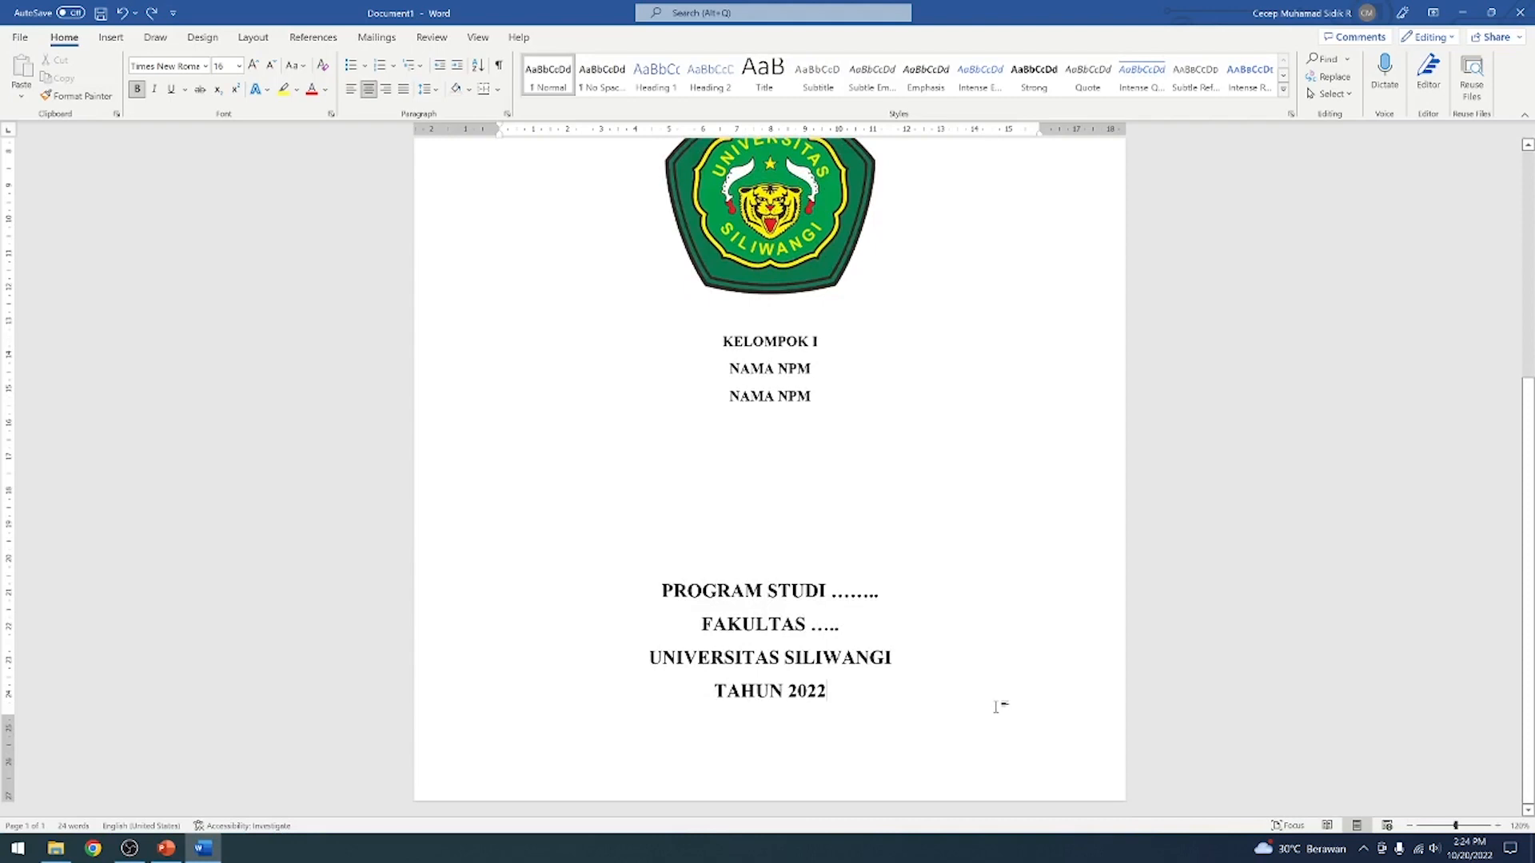
Insert page breaks after TAHUN 2022 and delete the surplus one, keeping a single blank page after the cover
key(ctrl+Return)
key(ctrl+Return)
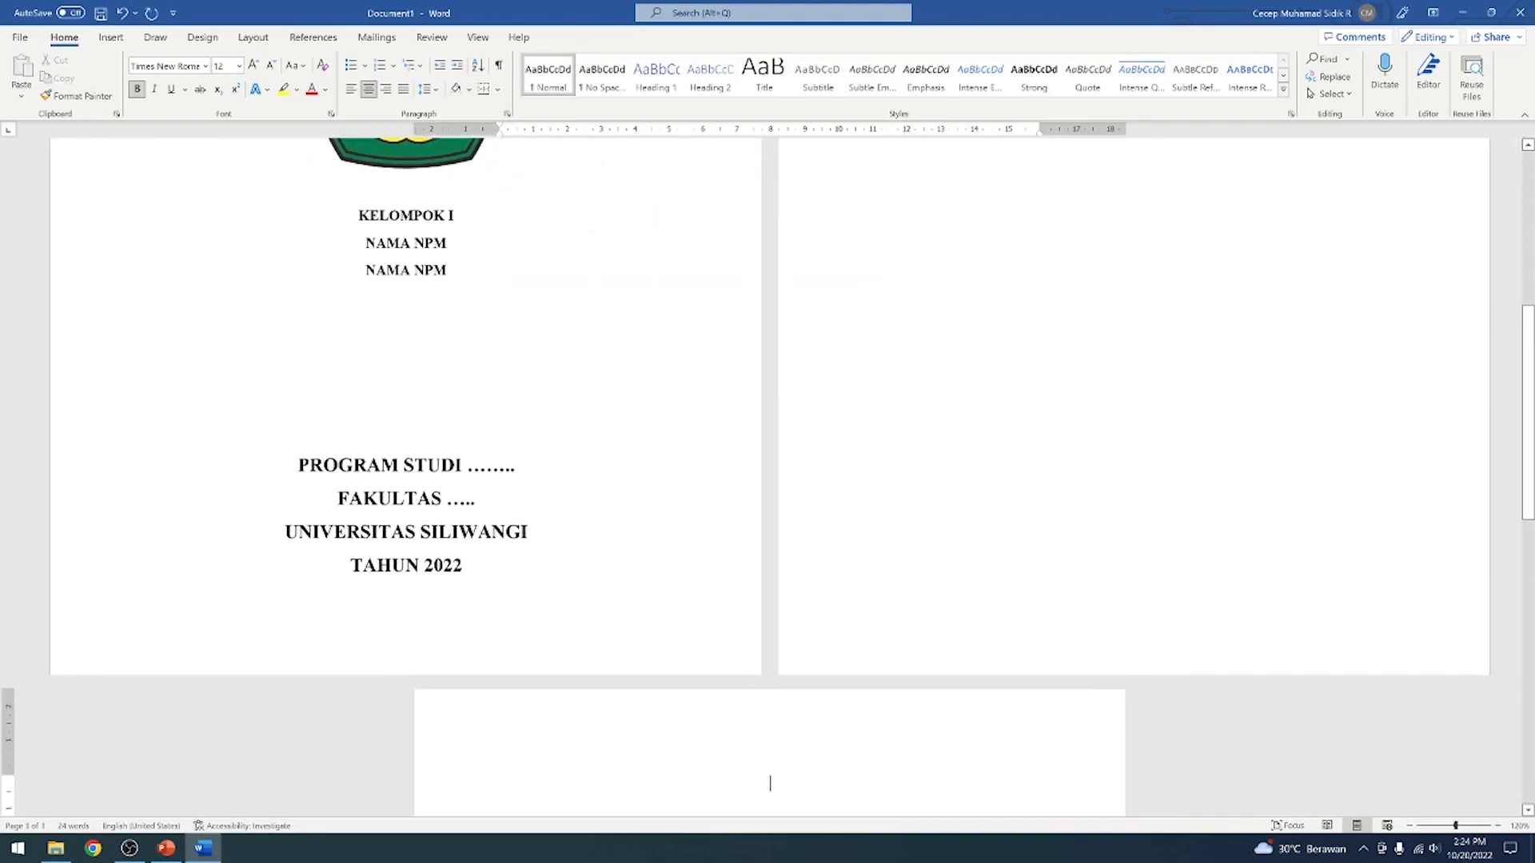
scroll(997, 699, up, 4)
scroll(997, 700, down, 5)
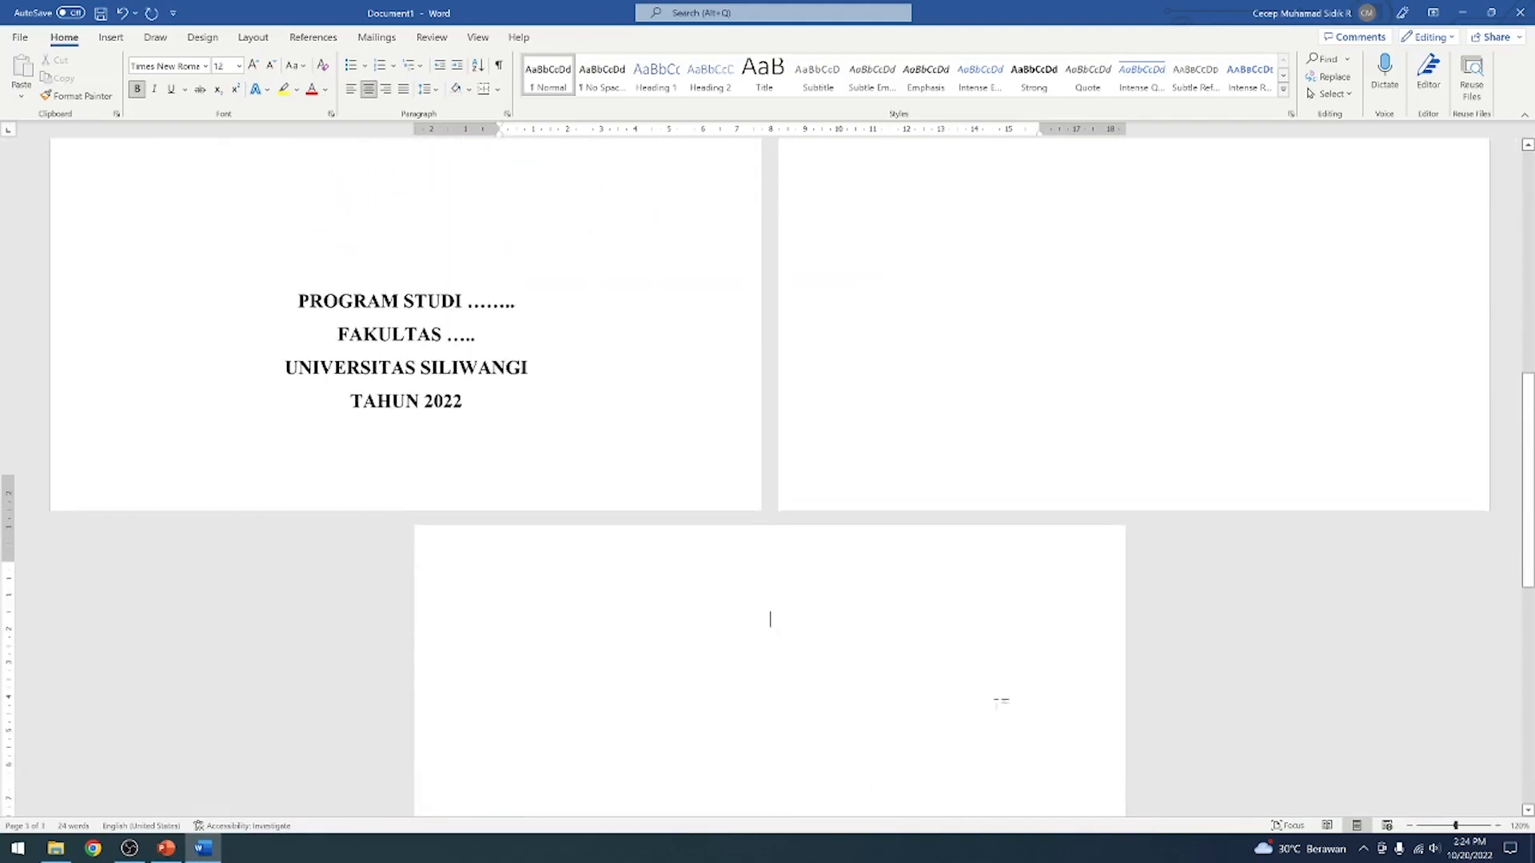
key(BackSpace)
key(BackSpace)
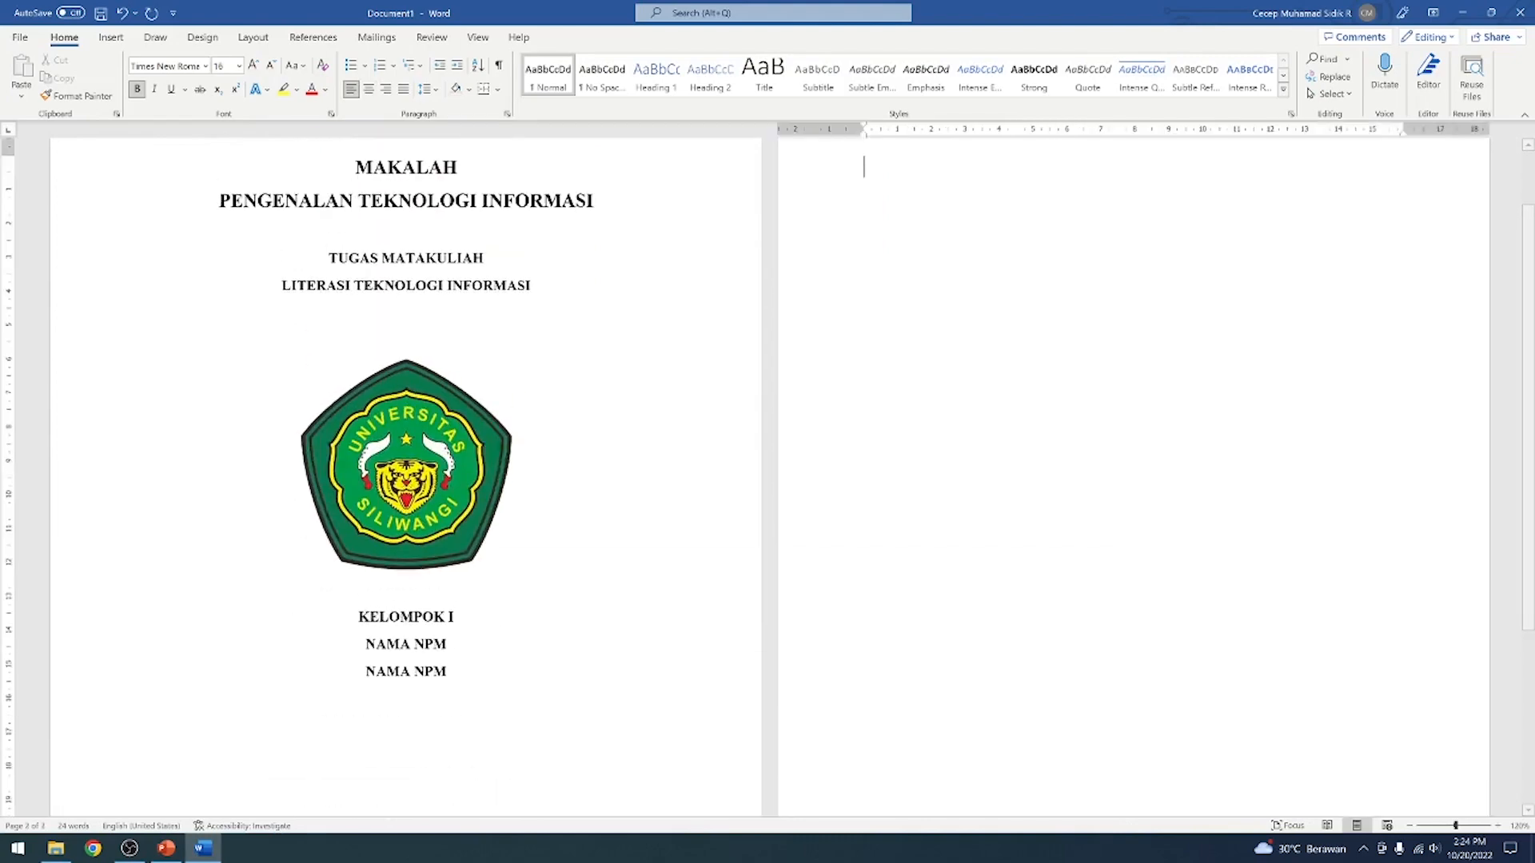
Remove the page break after TAHUN 2022 and insert a Next Page section break in its place
key(BackSpace)
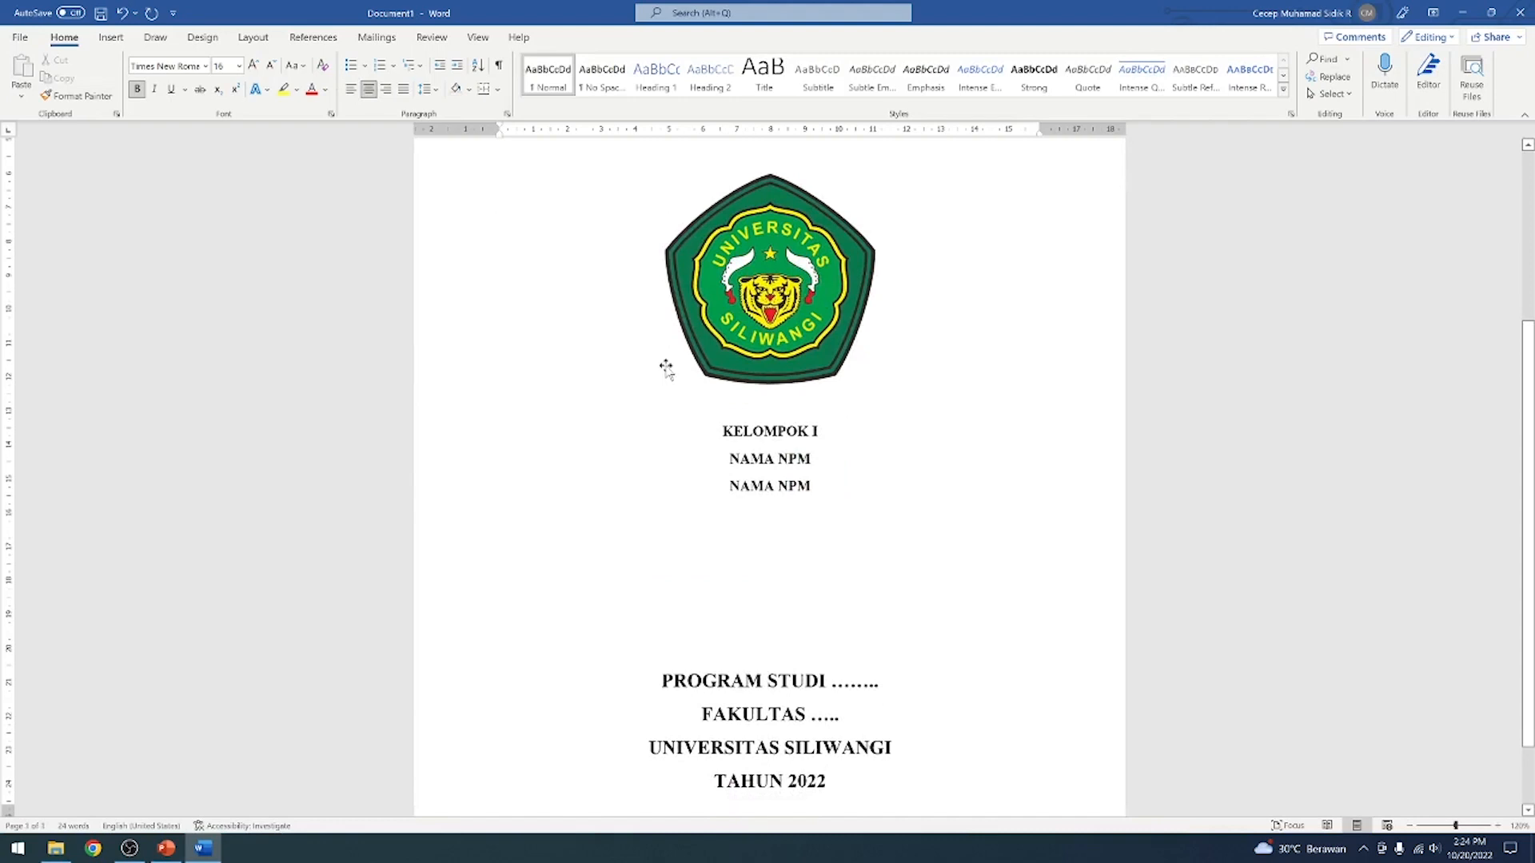
click(253, 37)
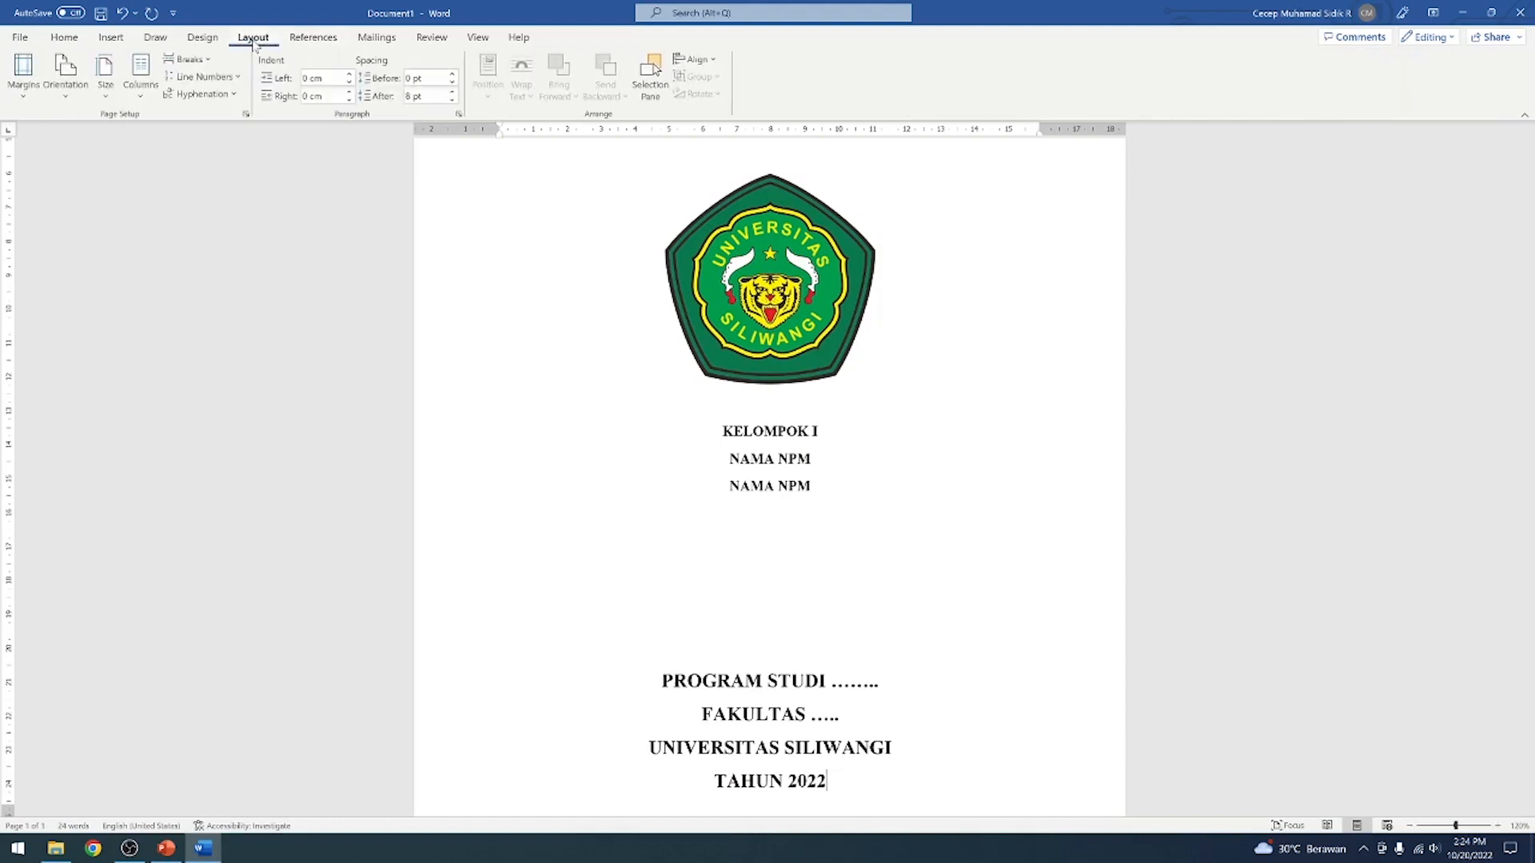
click(207, 64)
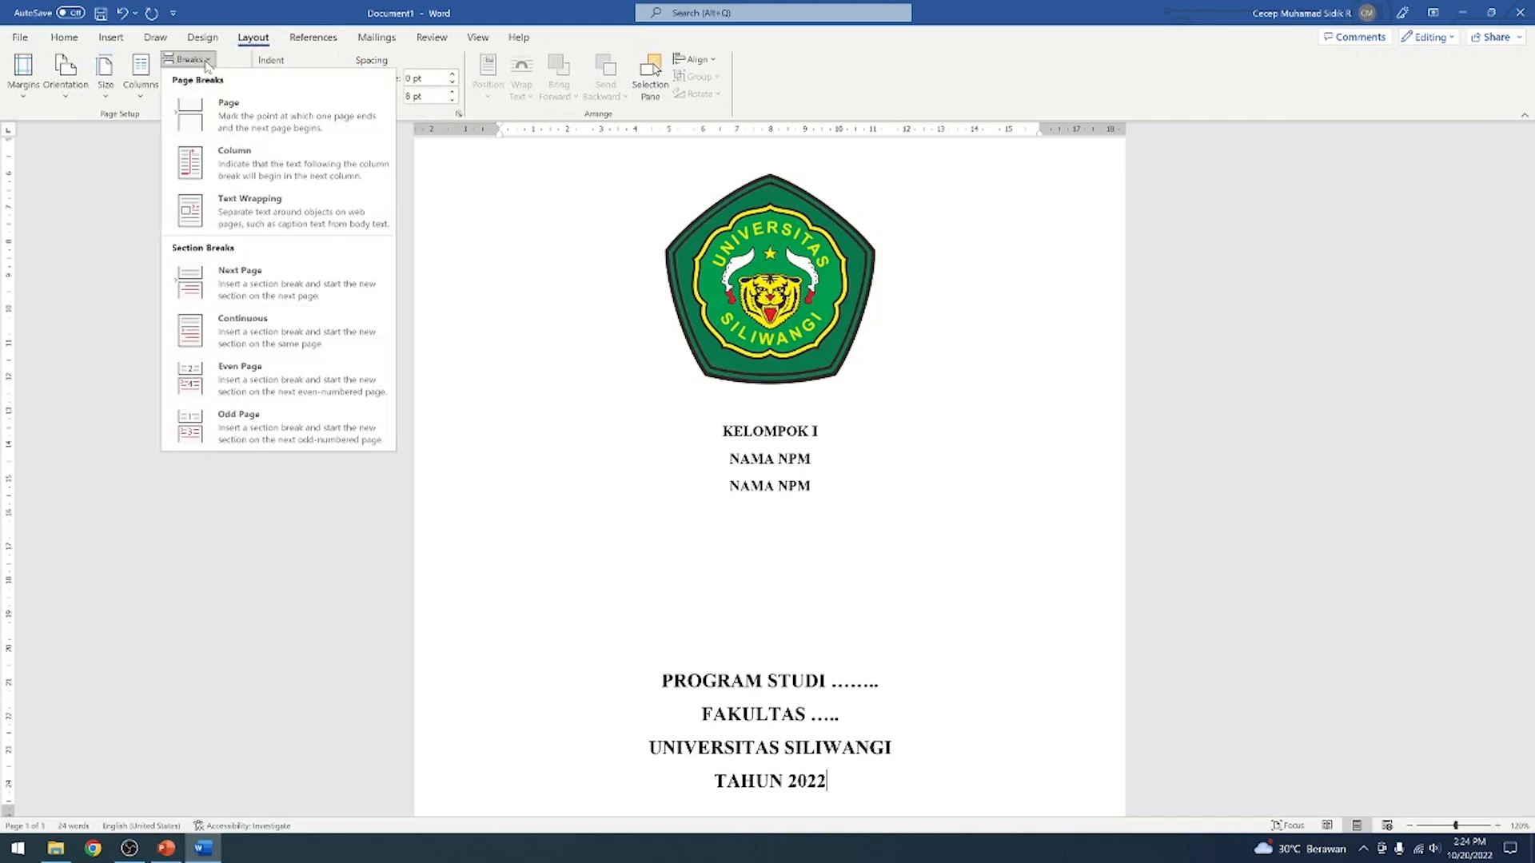
click(310, 286)
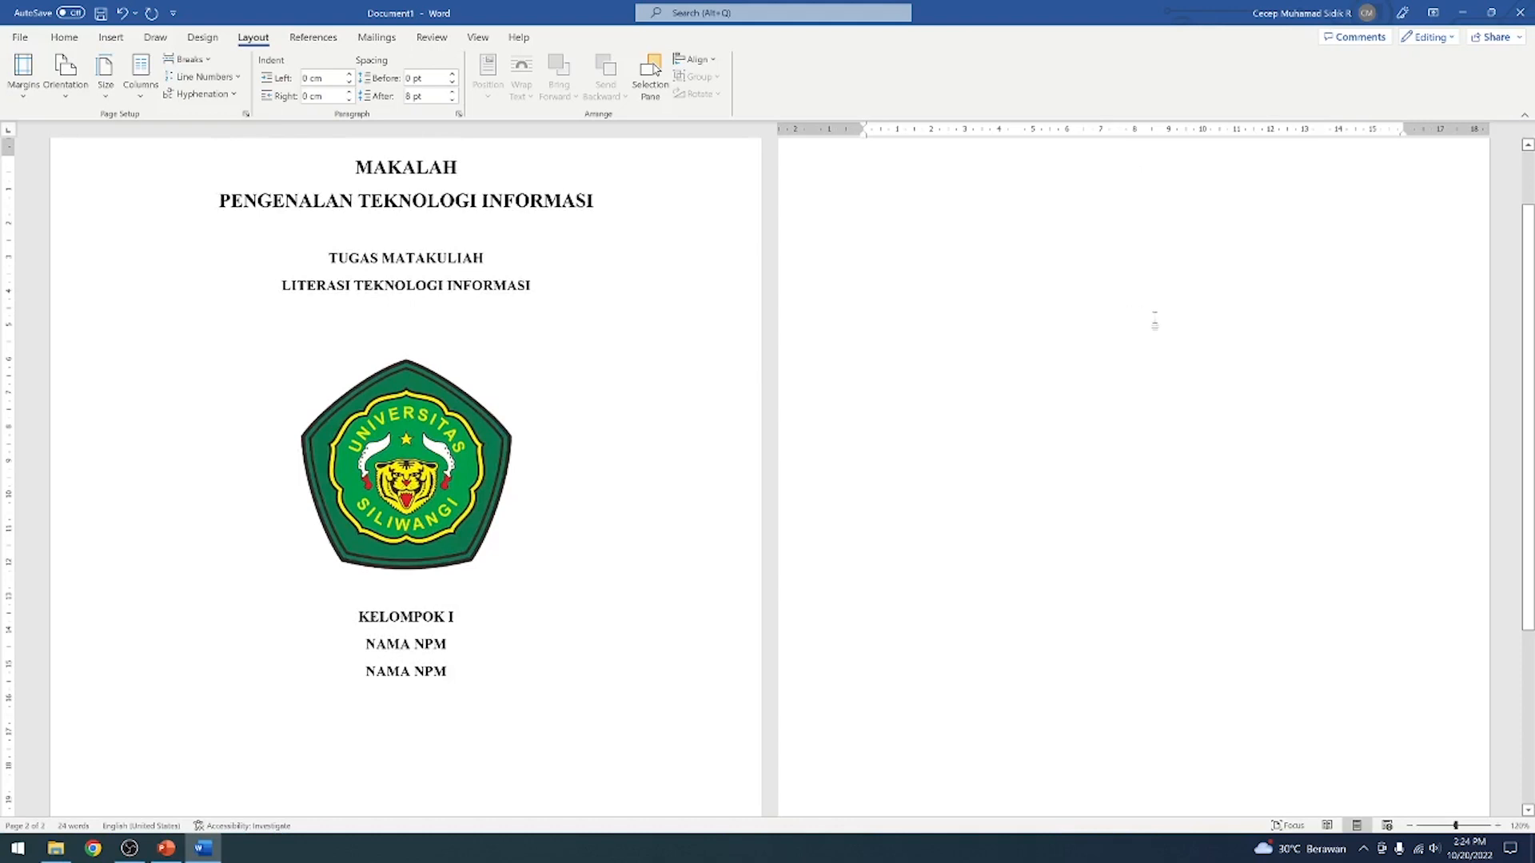
Enter the heading DAFTAR ISI at the start of the second page and set its font size to 12 pt
text(DAFTAR)
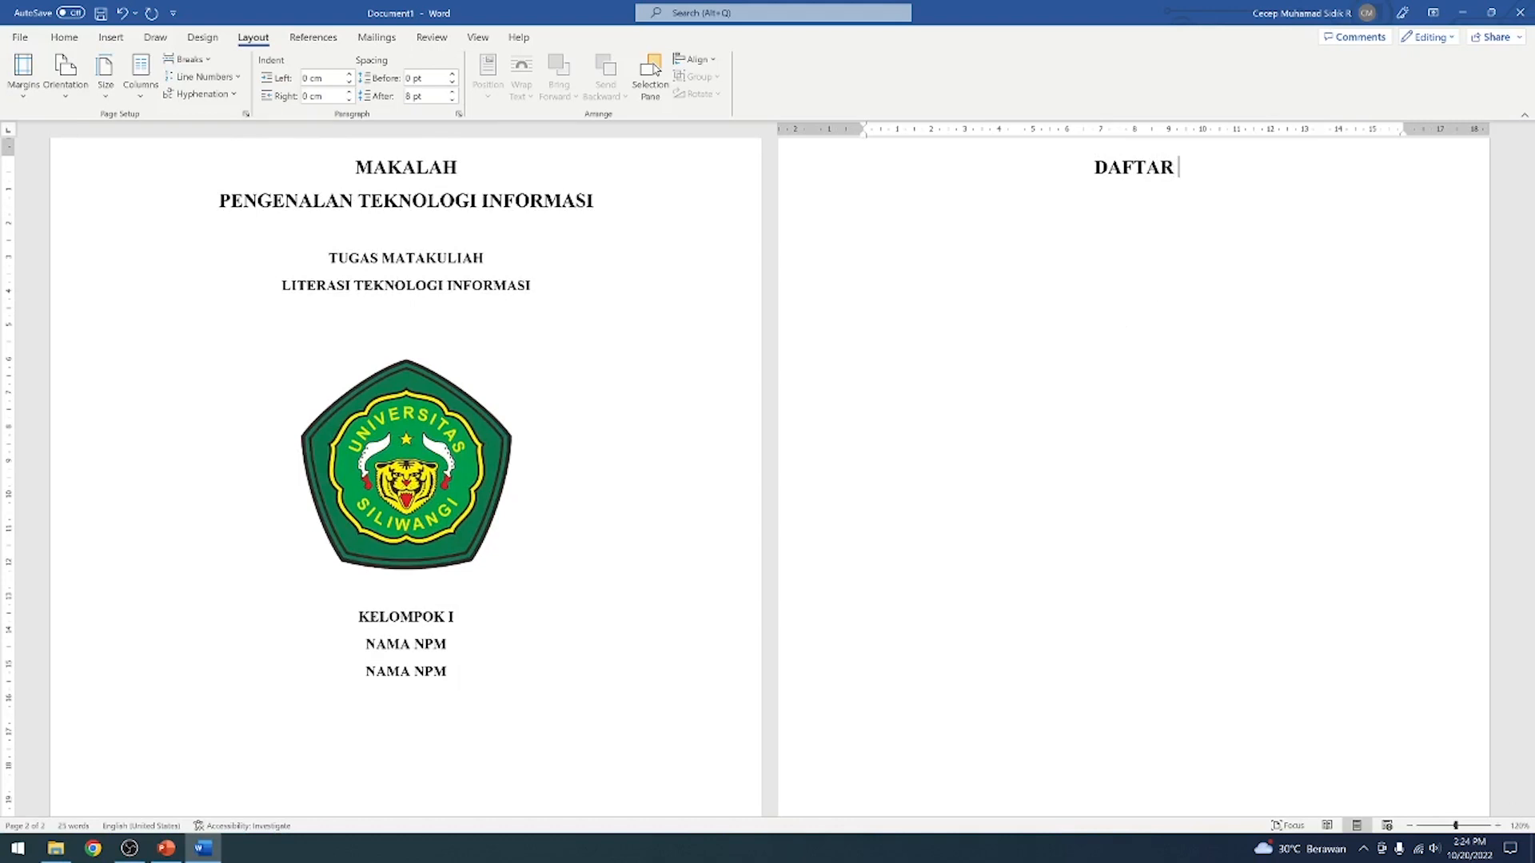
text( ISI)
click(64, 37)
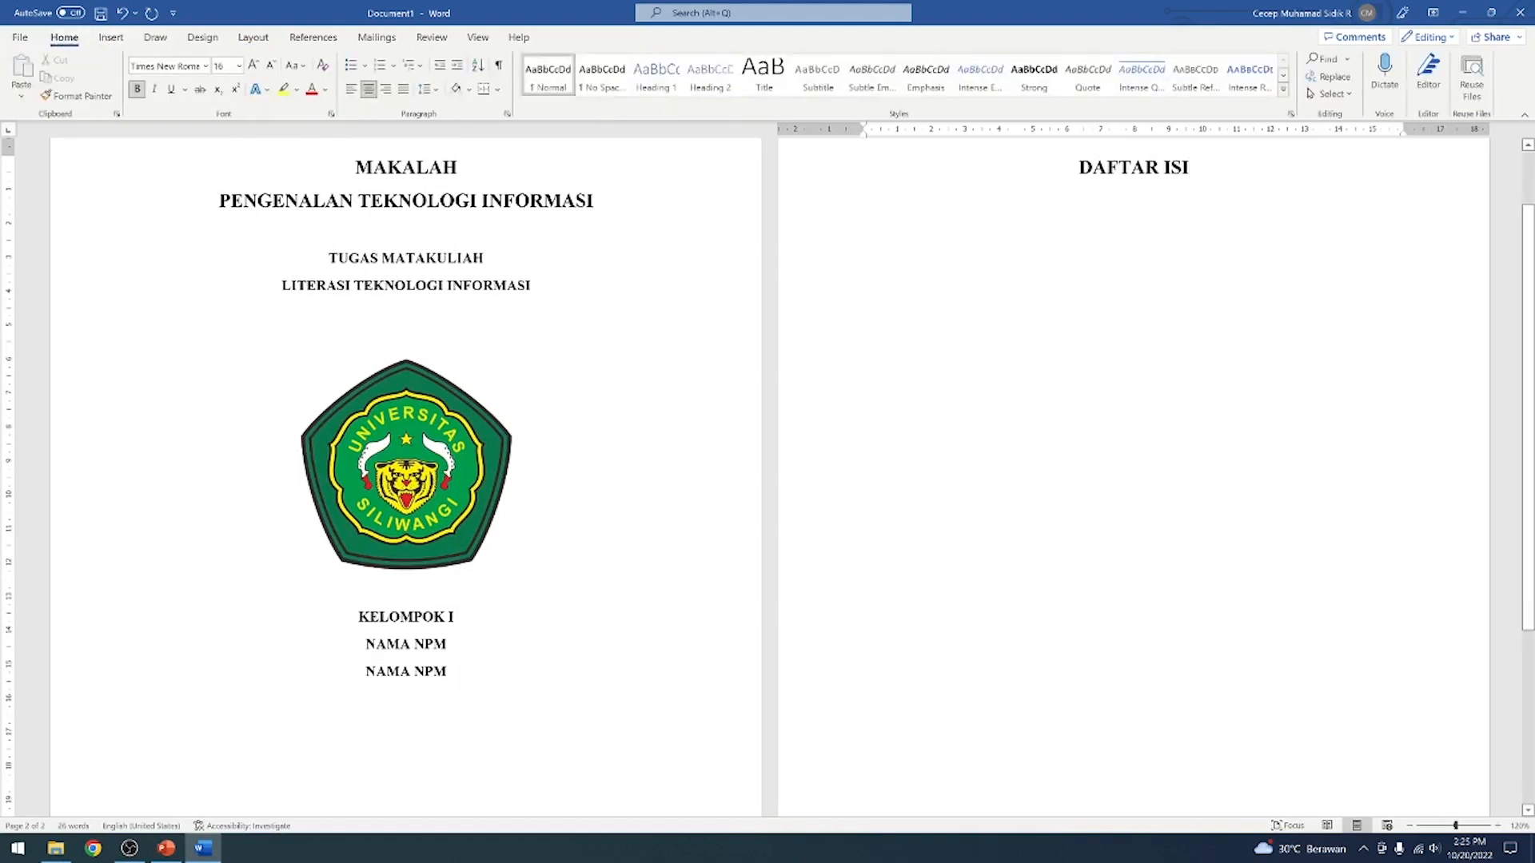
key(shift+Home)
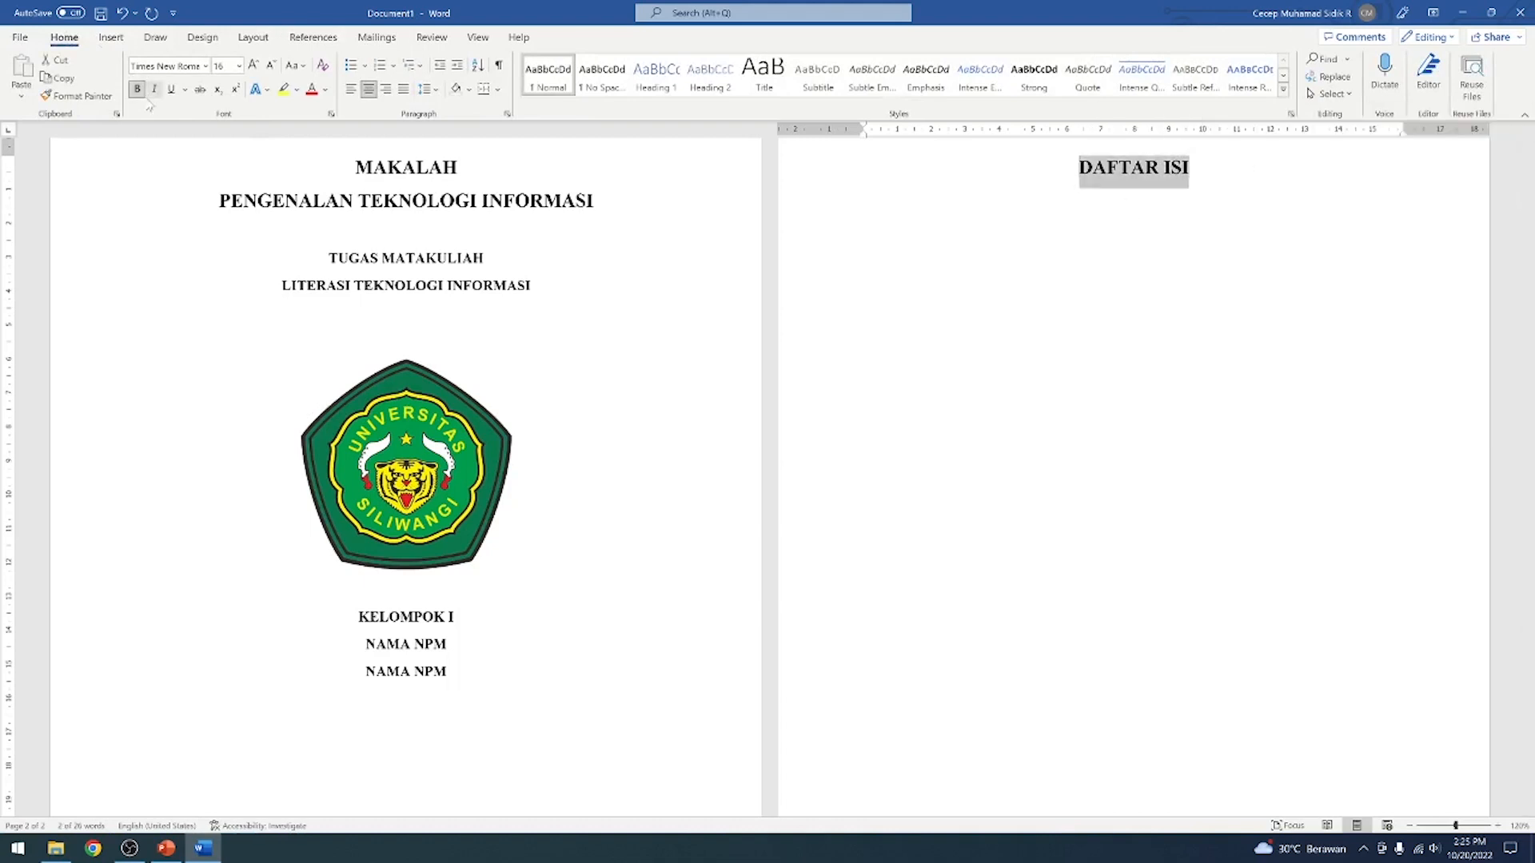
click(238, 66)
click(226, 157)
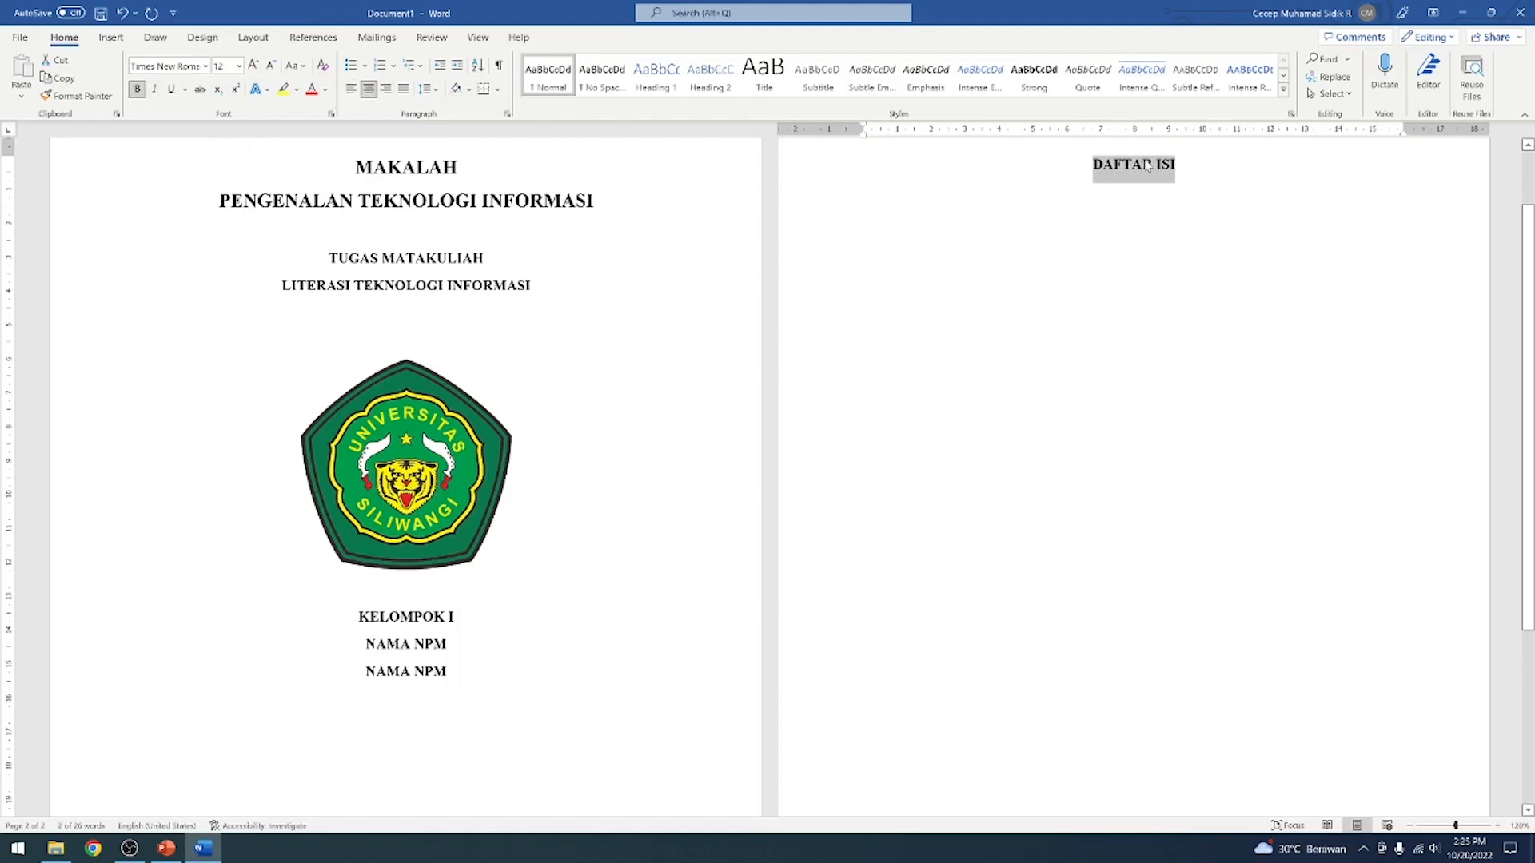
Update the Heading 1 style to match the DAFTAR ISI heading, and remove the empty line below that heading
scroll(1405, 232, down, 3)
scroll(1405, 232, up, 5)
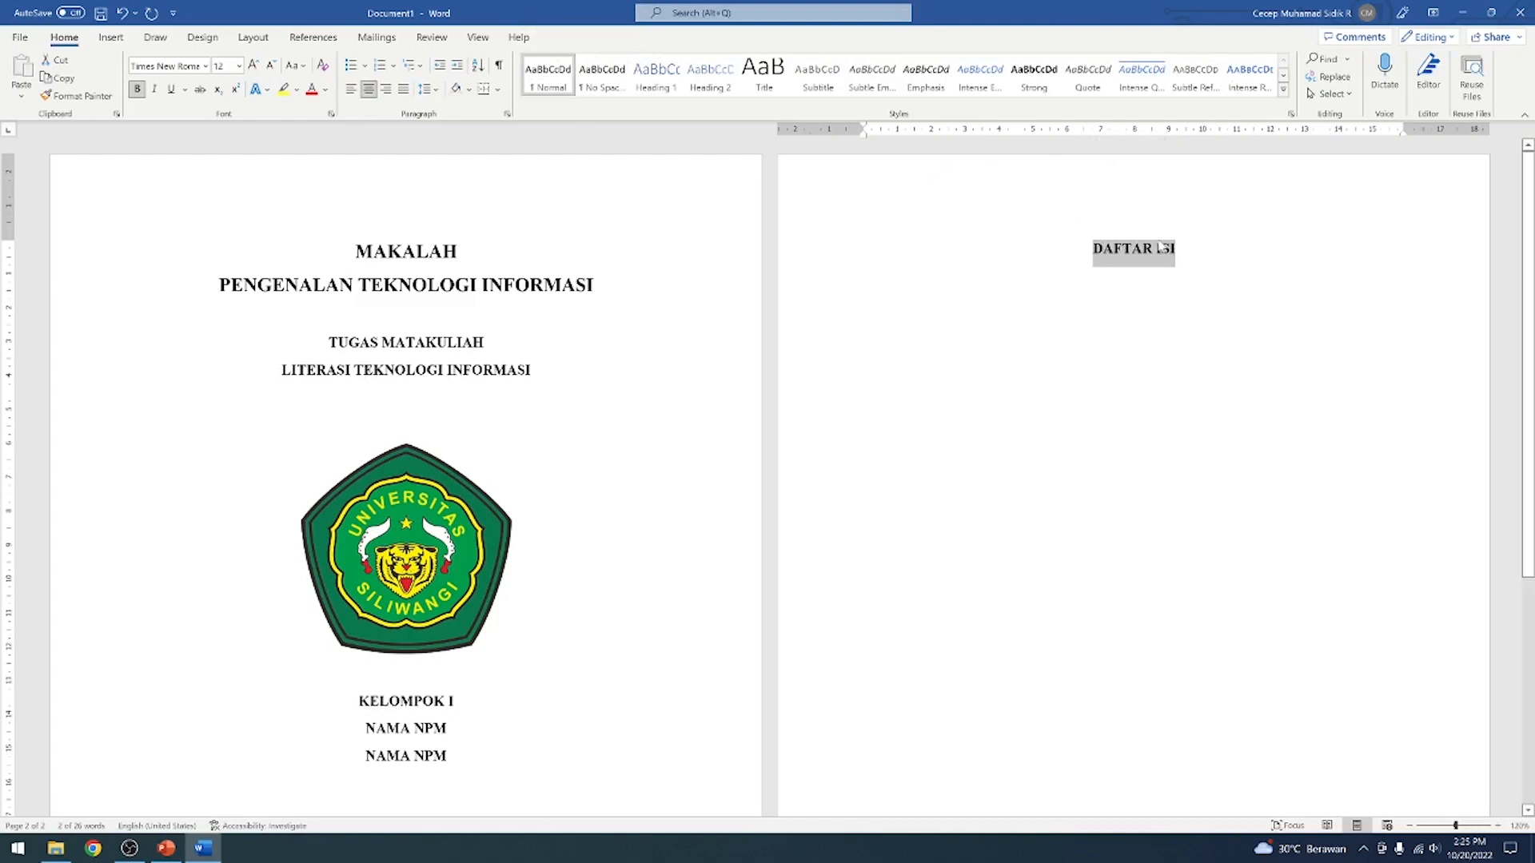
click(670, 88)
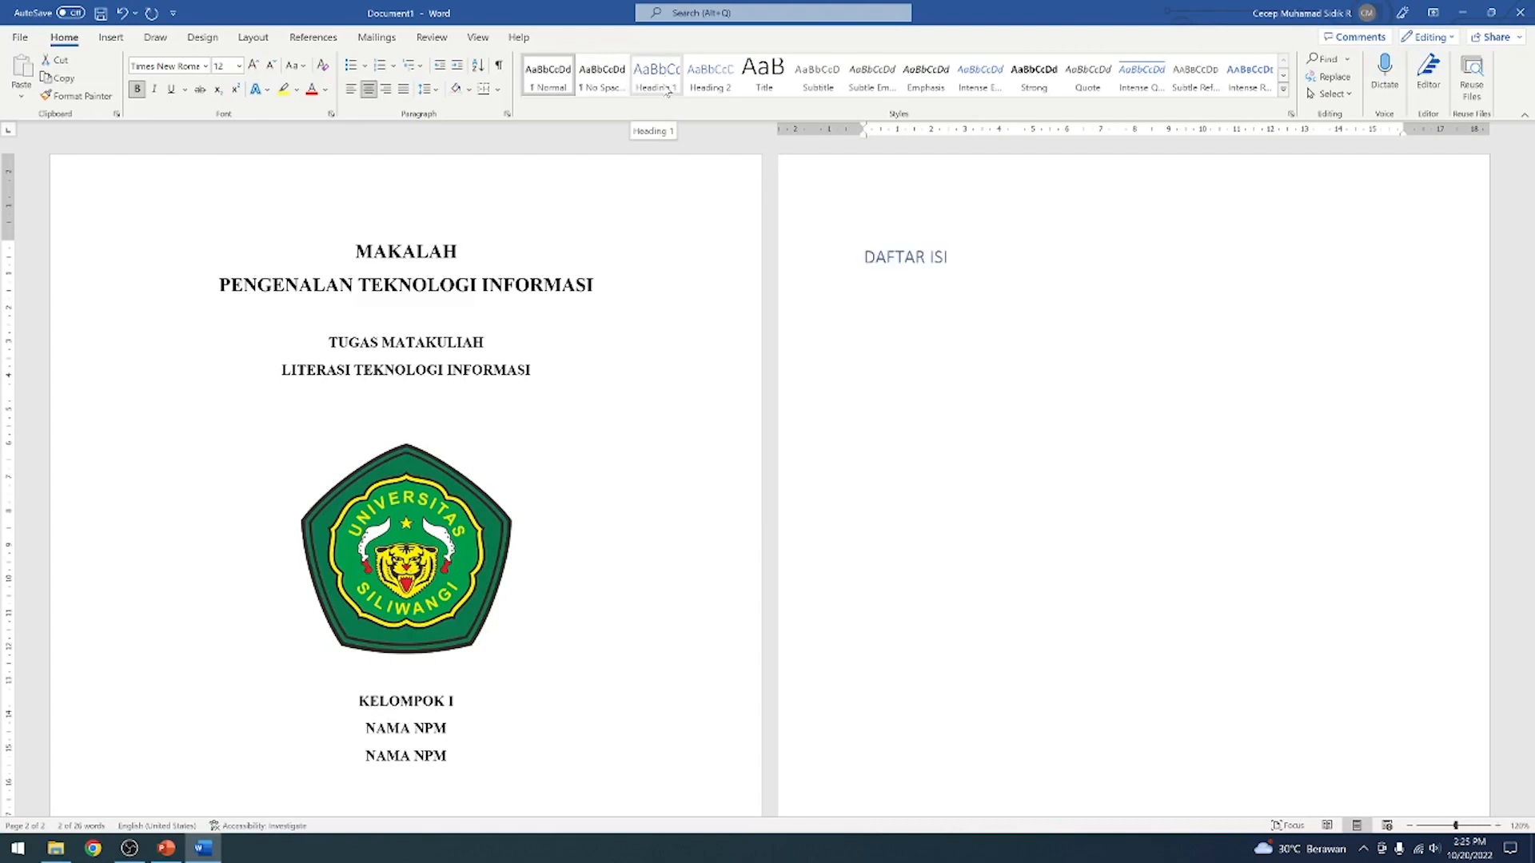
right_click(664, 89)
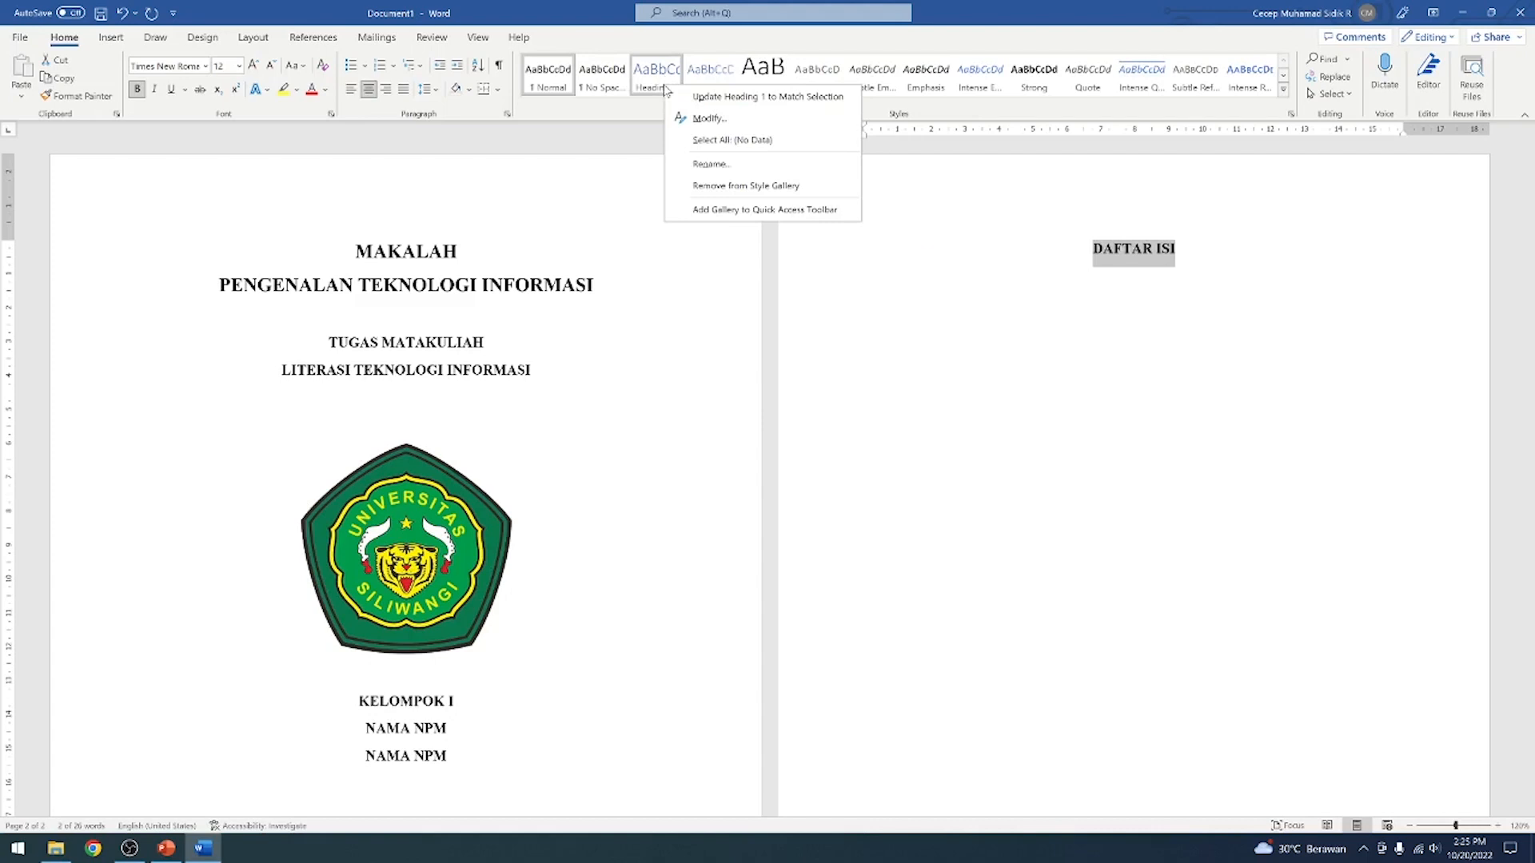
click(732, 97)
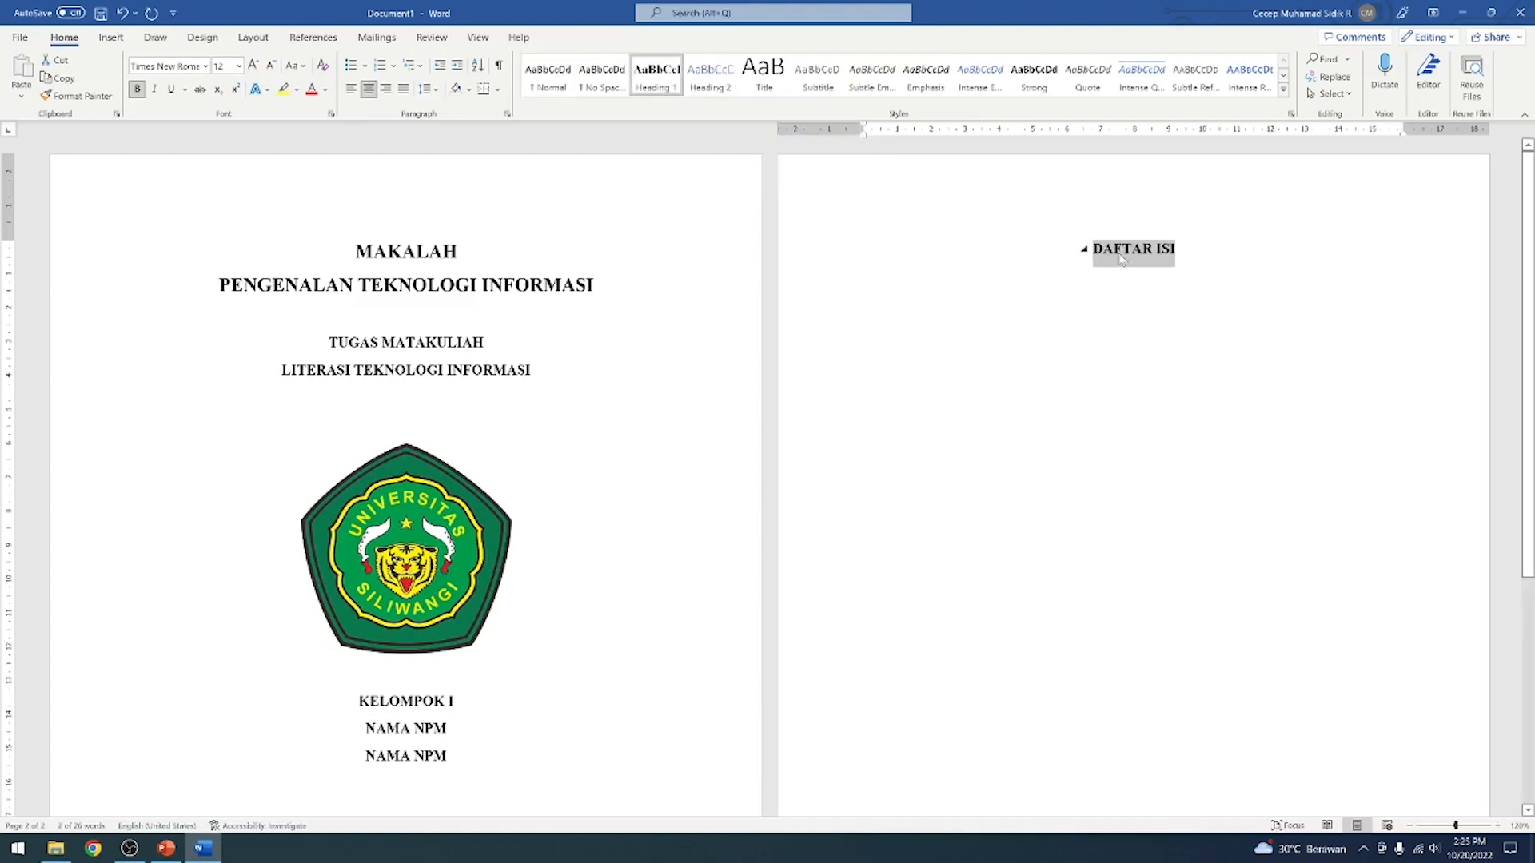
click(1176, 249)
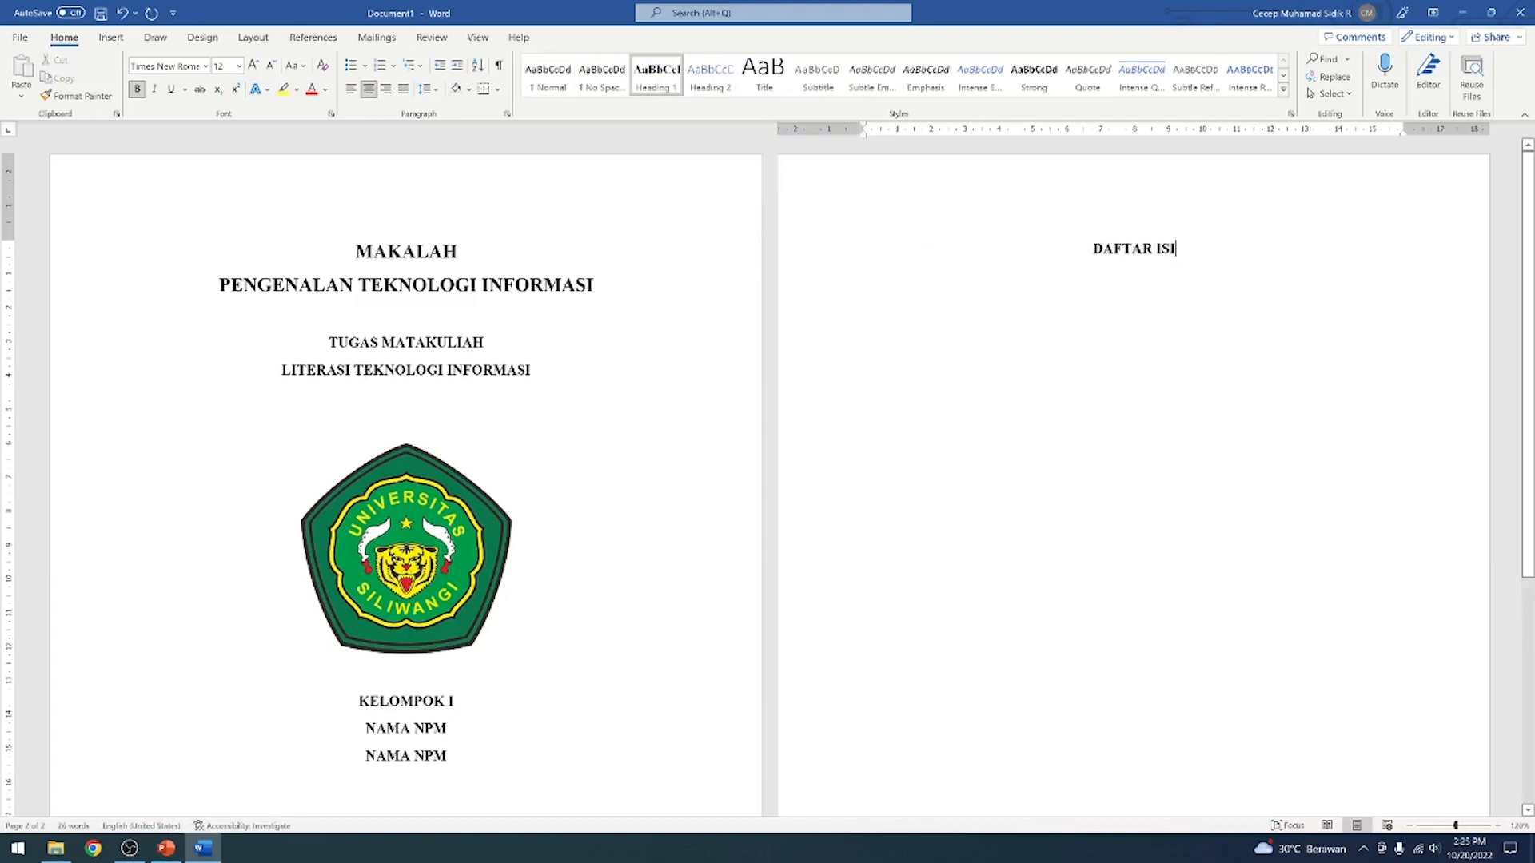
drag(1093, 248, 1175, 248)
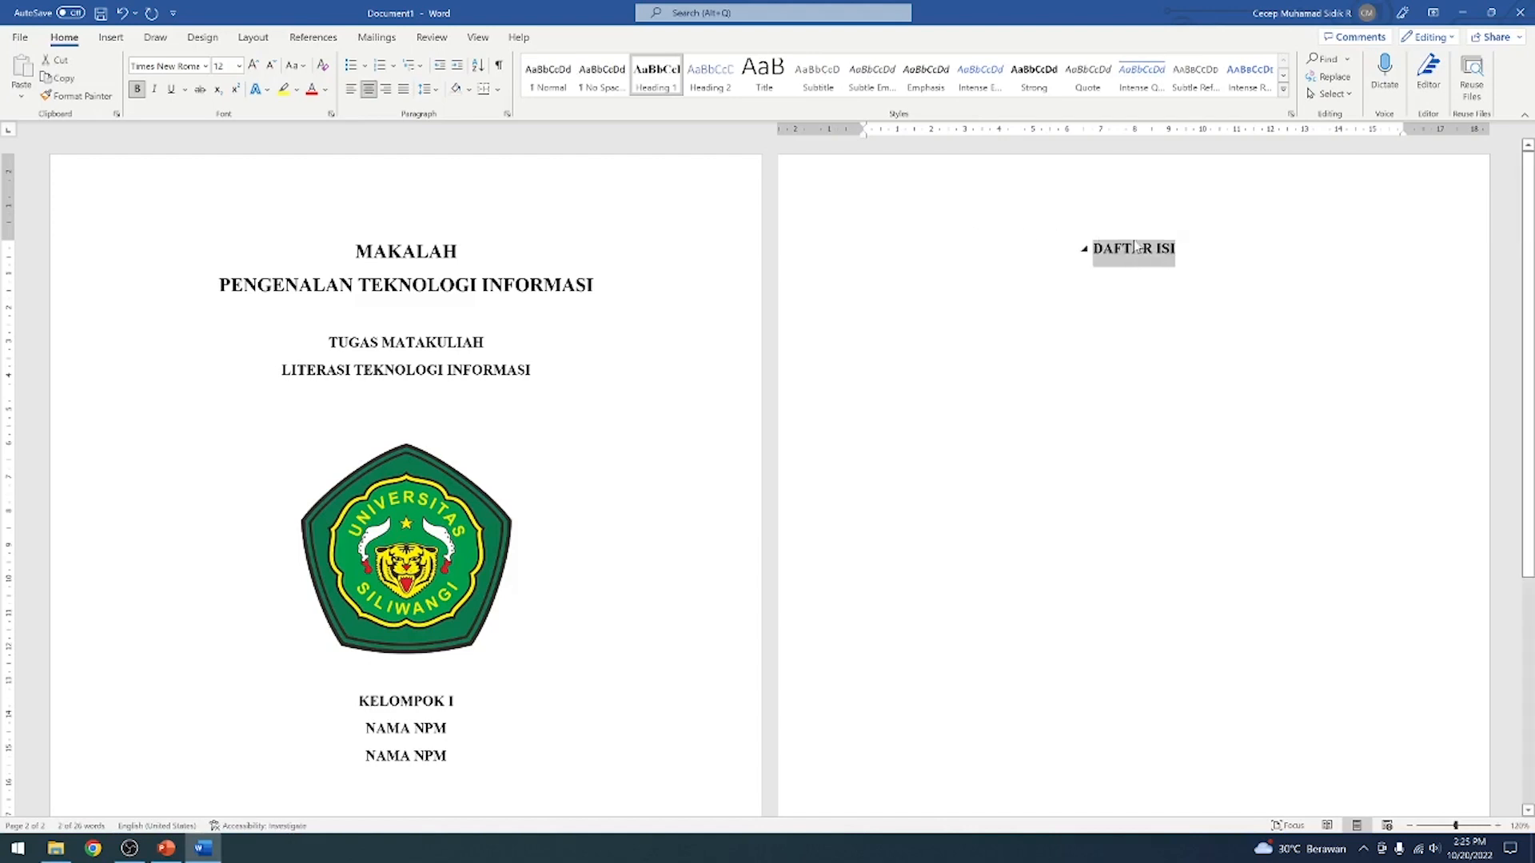
click(1217, 254)
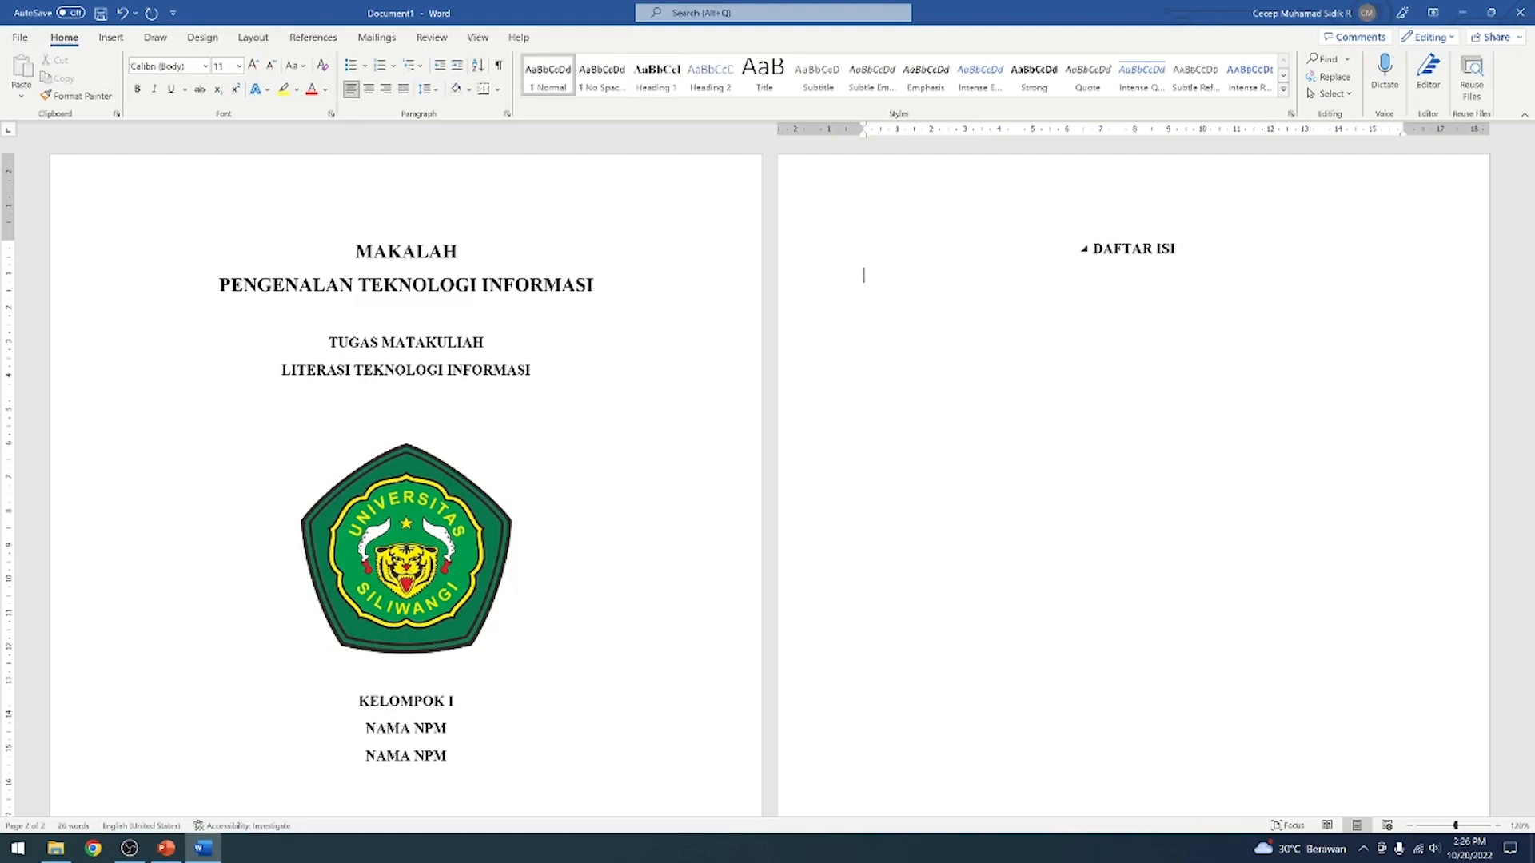
key(BackSpace)
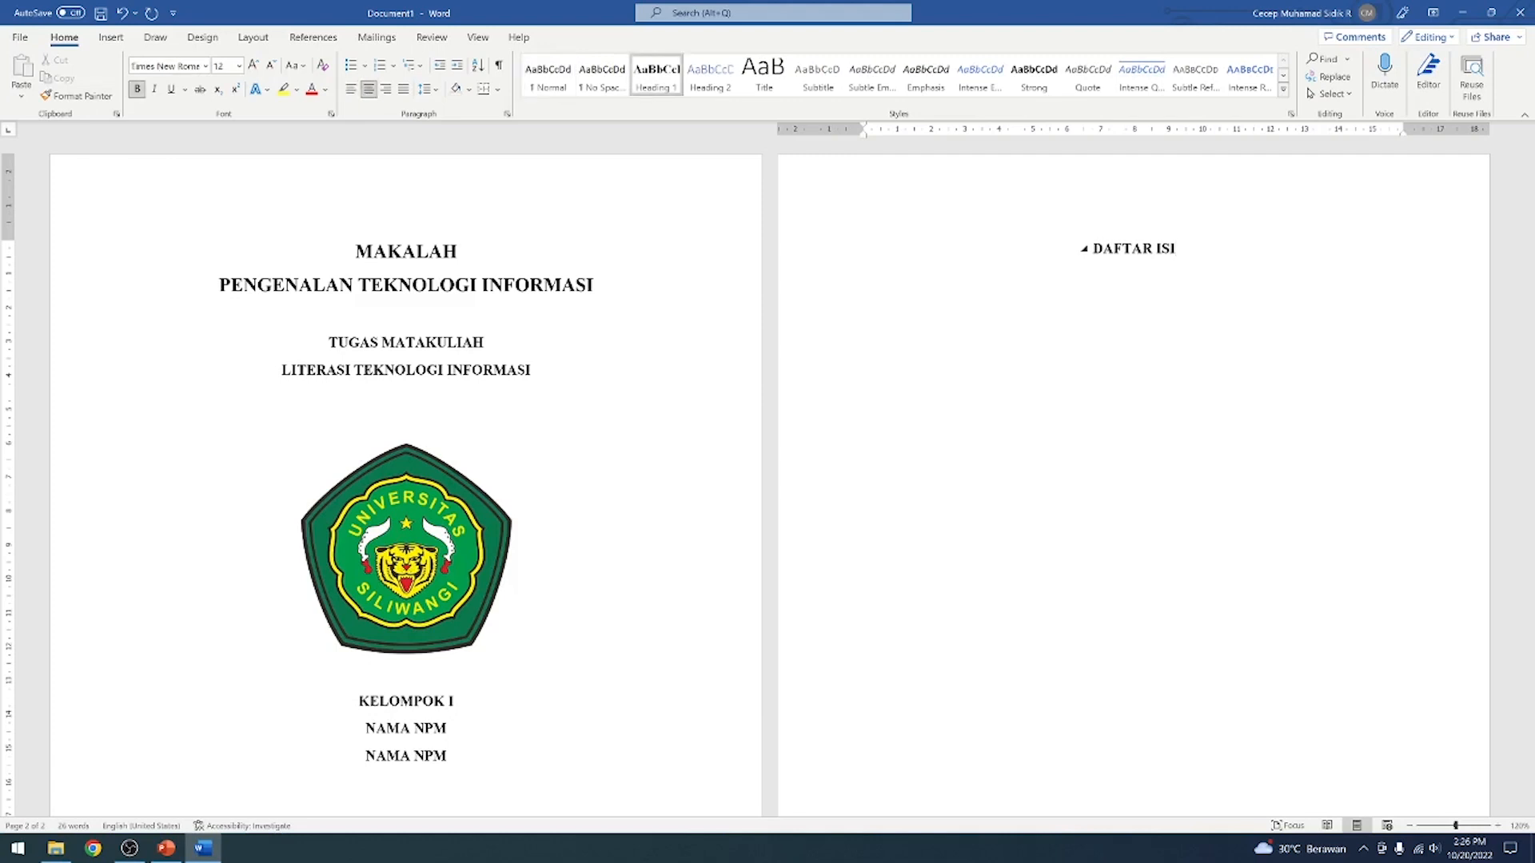
Enter the heading DAFTAR GAMBAR in Heading 1 style on a new page after DAFTAR ISI
scroll(1217, 255, down, 5)
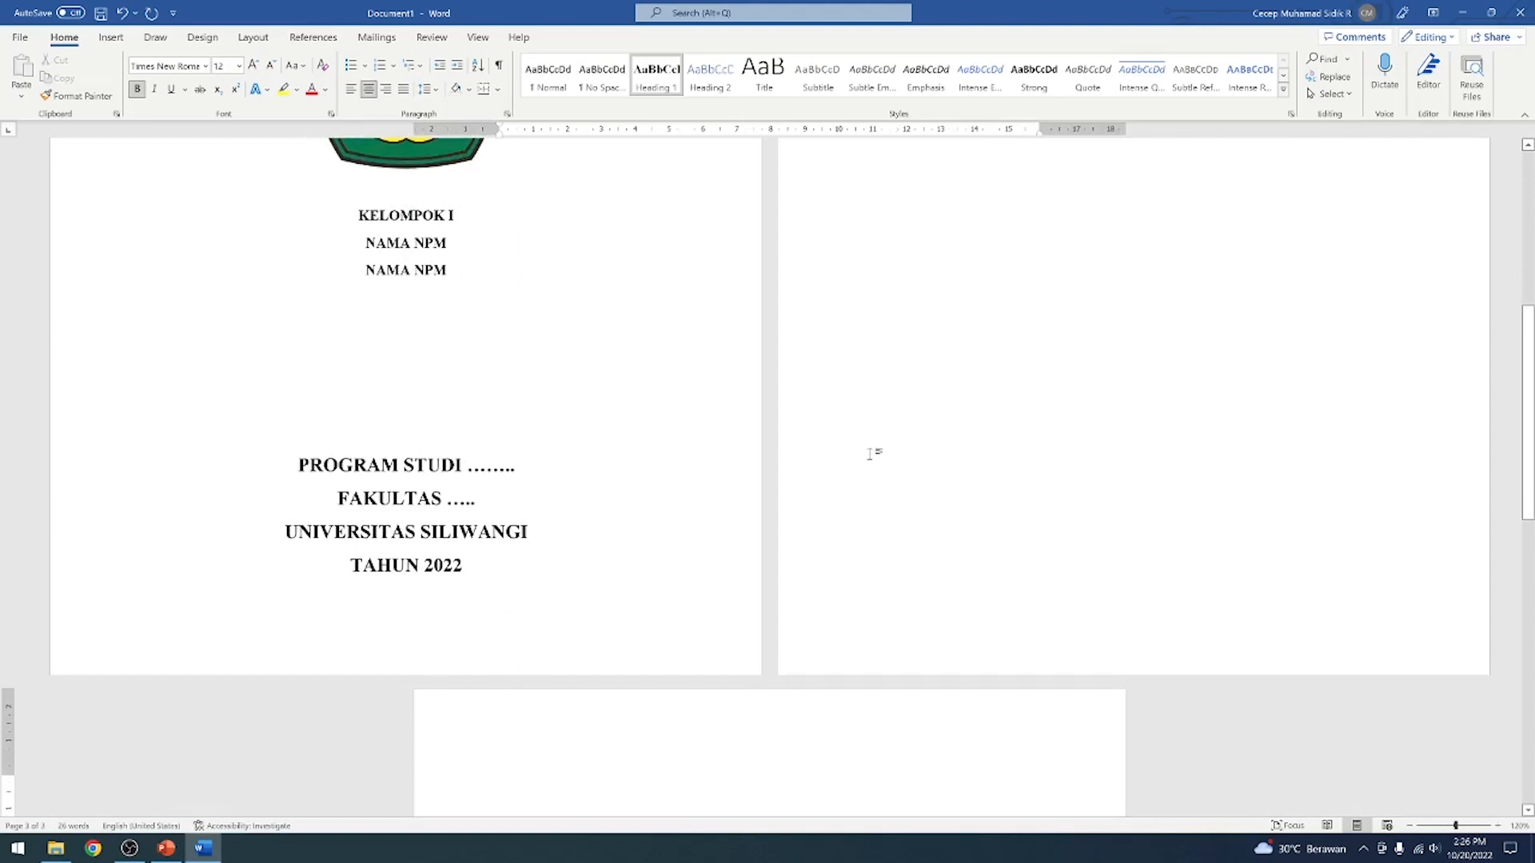
scroll(867, 459, down, 1)
scroll(867, 459, down, 2)
scroll(839, 472, up, 1)
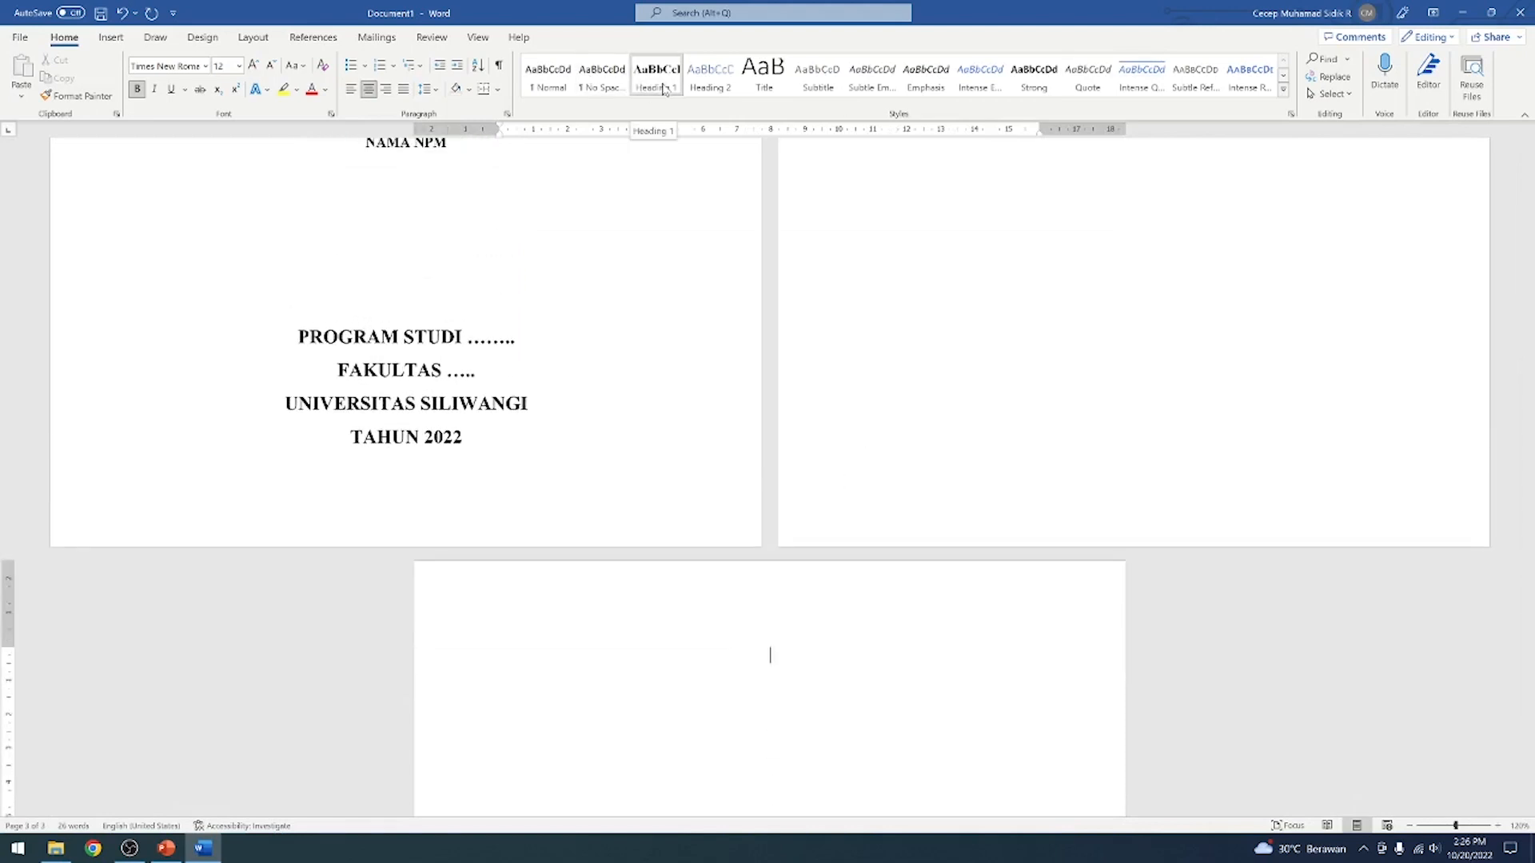
scroll(880, 319, down, 4)
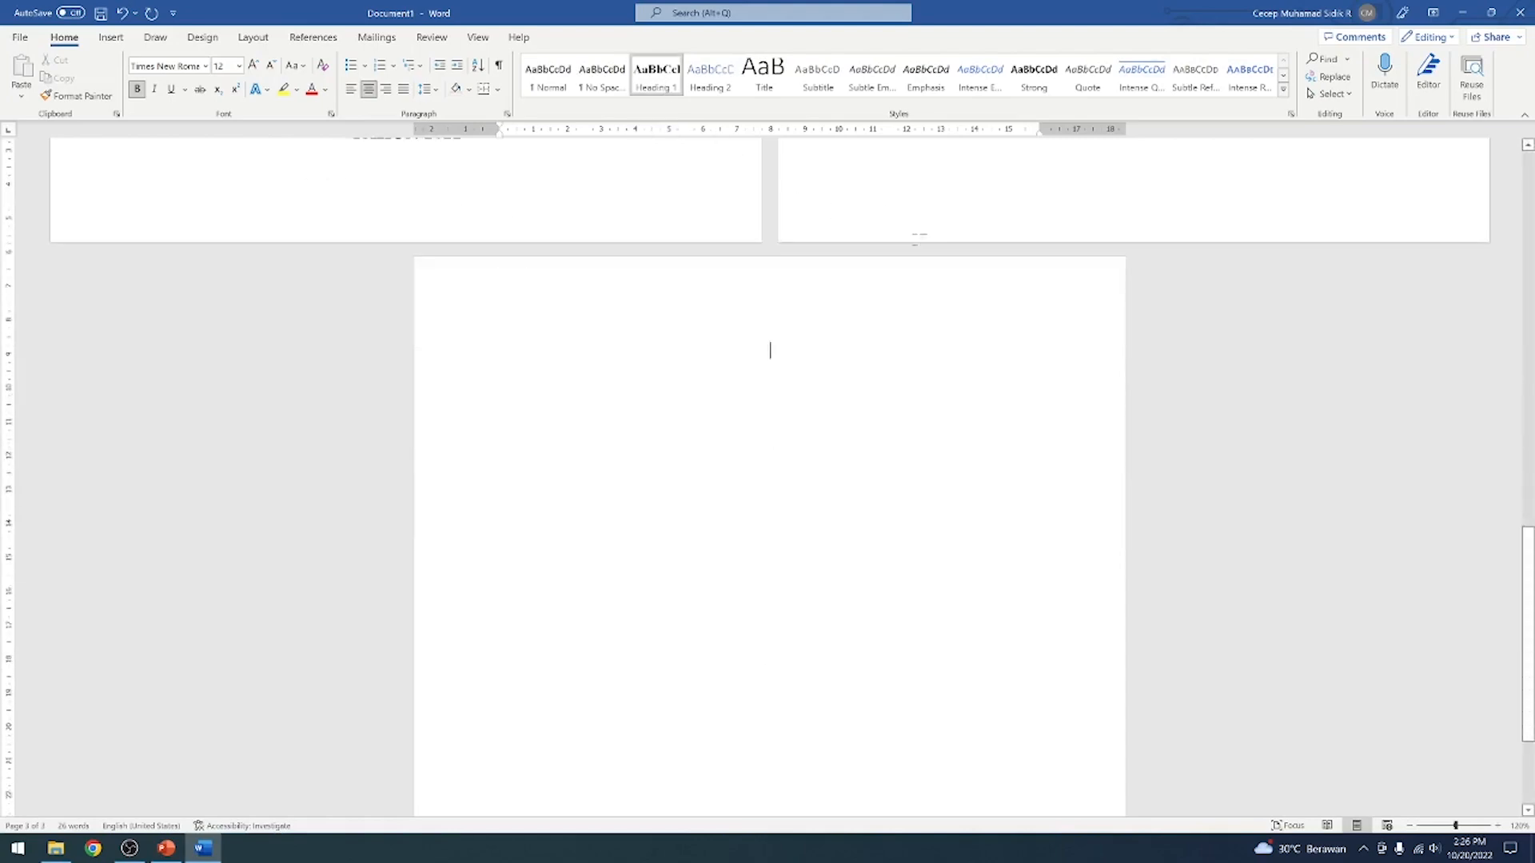
scroll(921, 233, up, 8)
scroll(767, 472, up, 4)
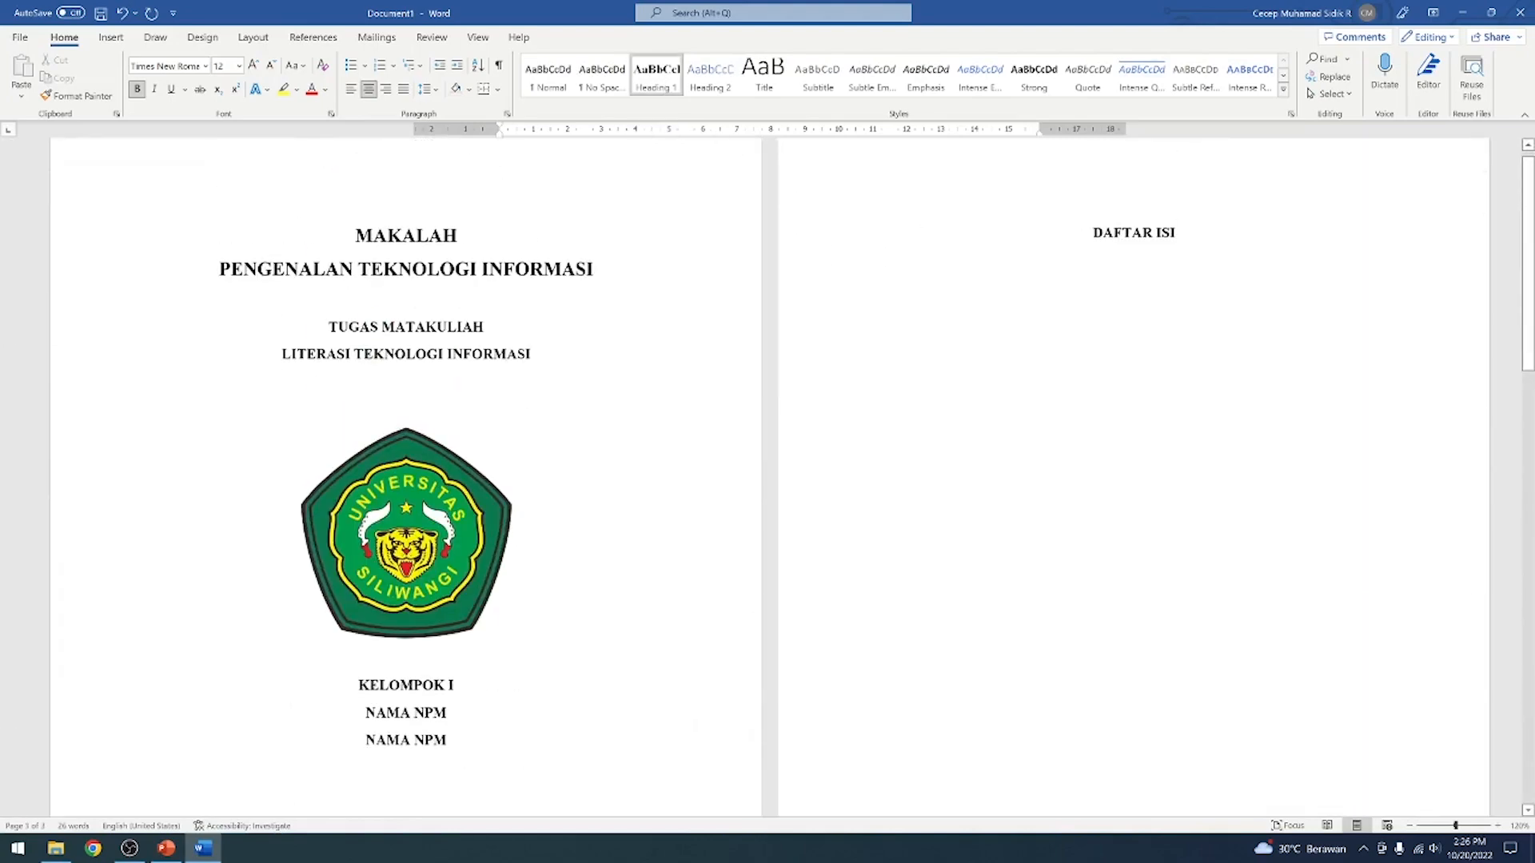
scroll(1147, 240, down, 12)
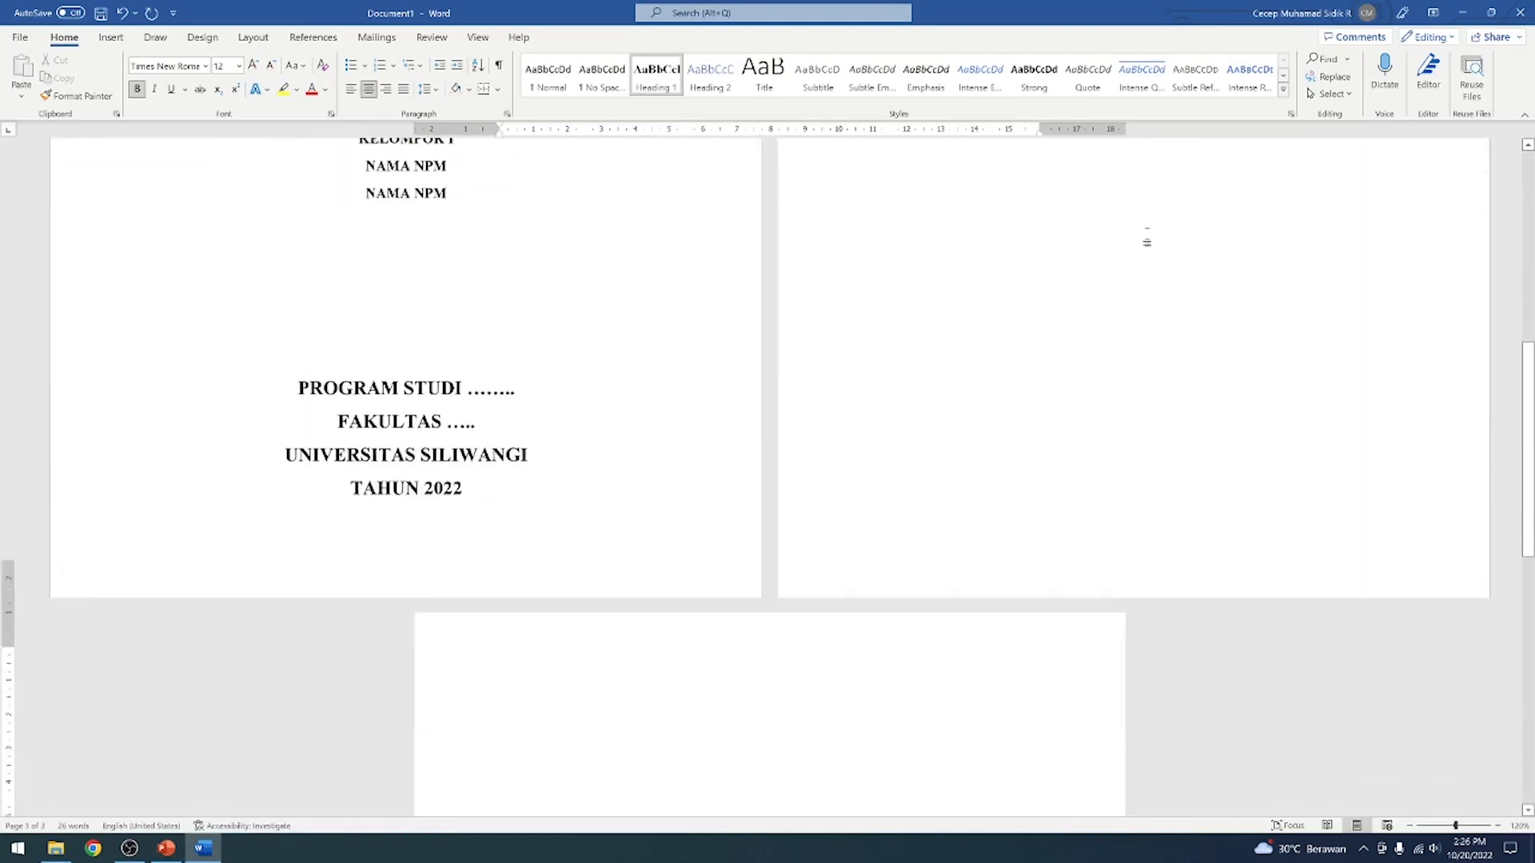
scroll(768, 480, up, 2)
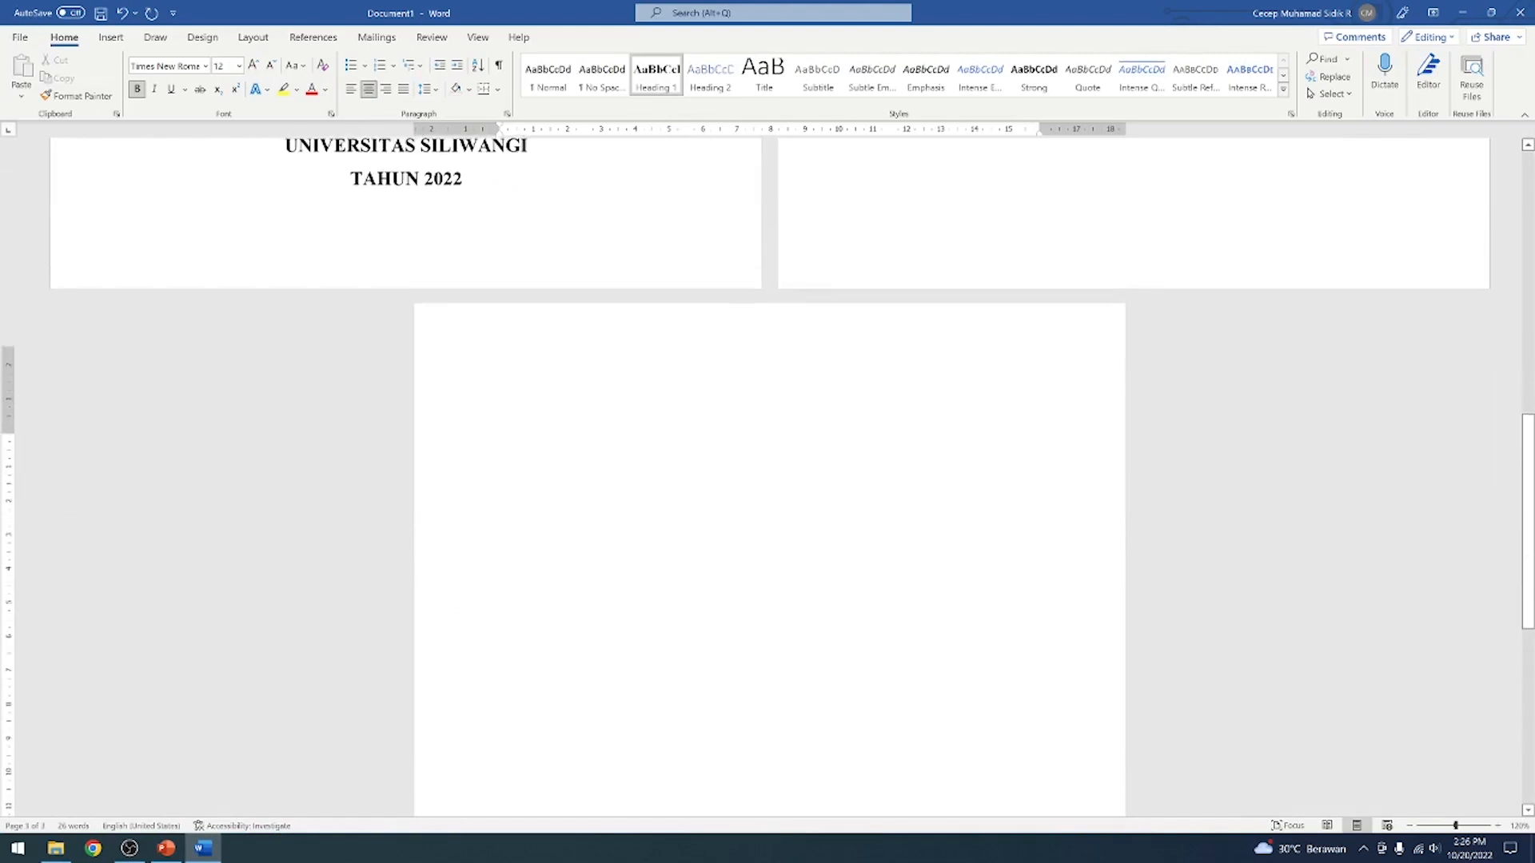
text(DAFTAR)
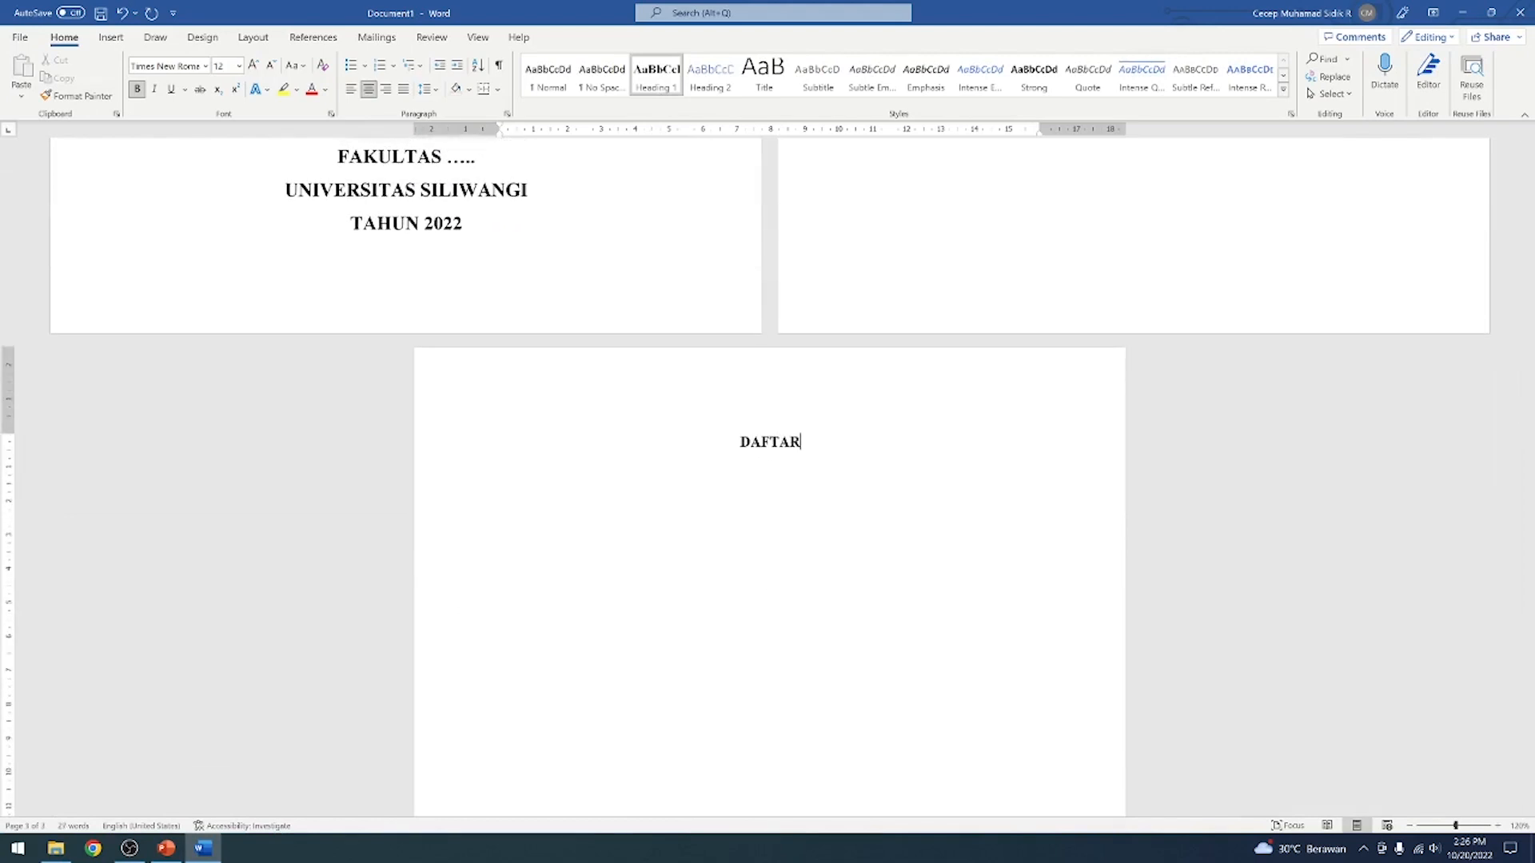
text( GAMBAR)
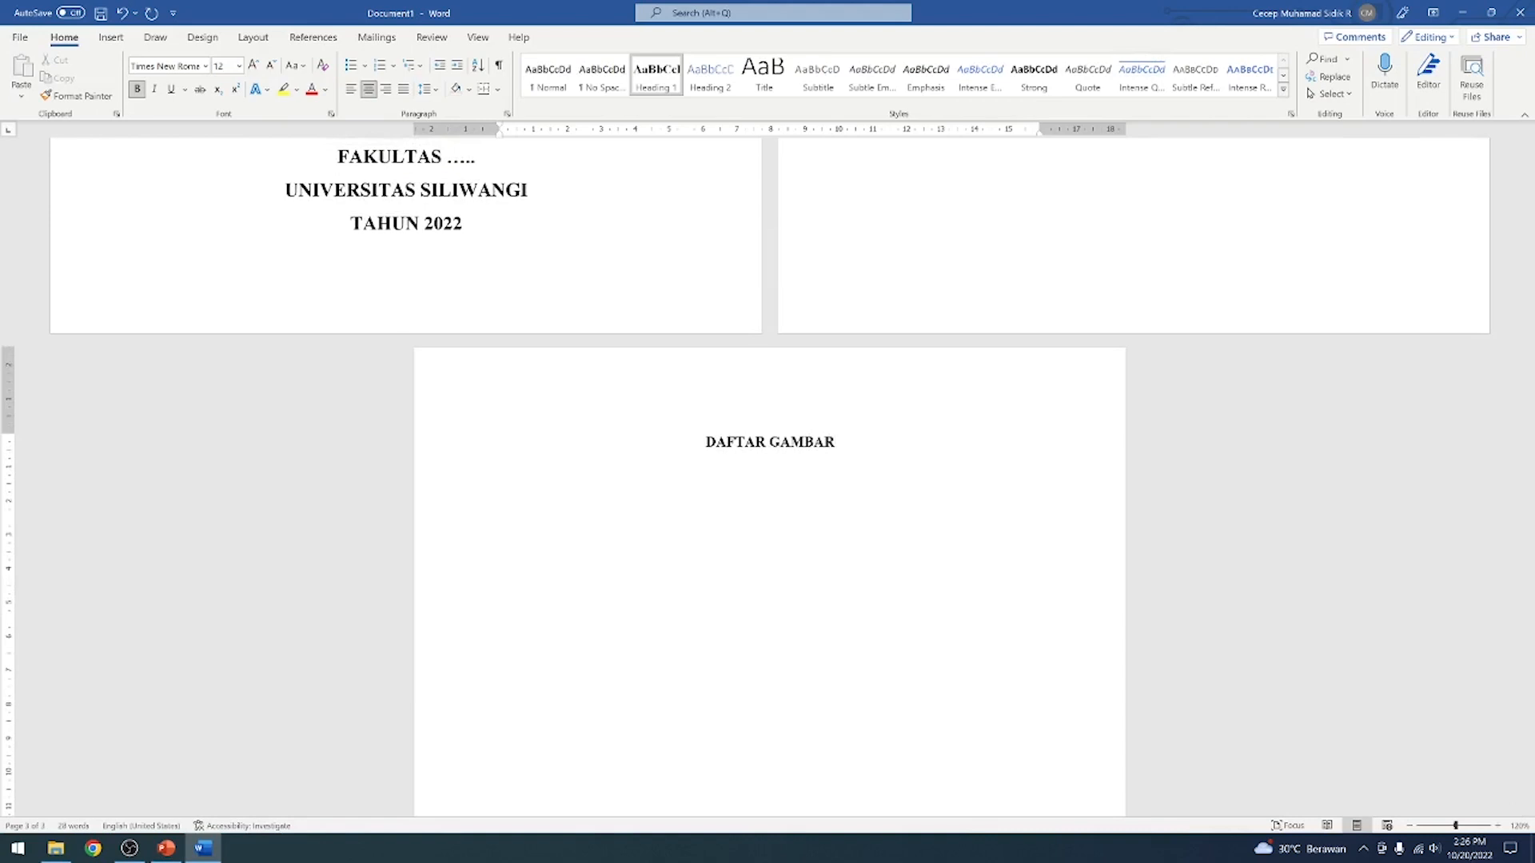
Start a new page after DAFTAR GAMBAR and enter the heading DAFTAR TABEL on it
key(ctrl+Return)
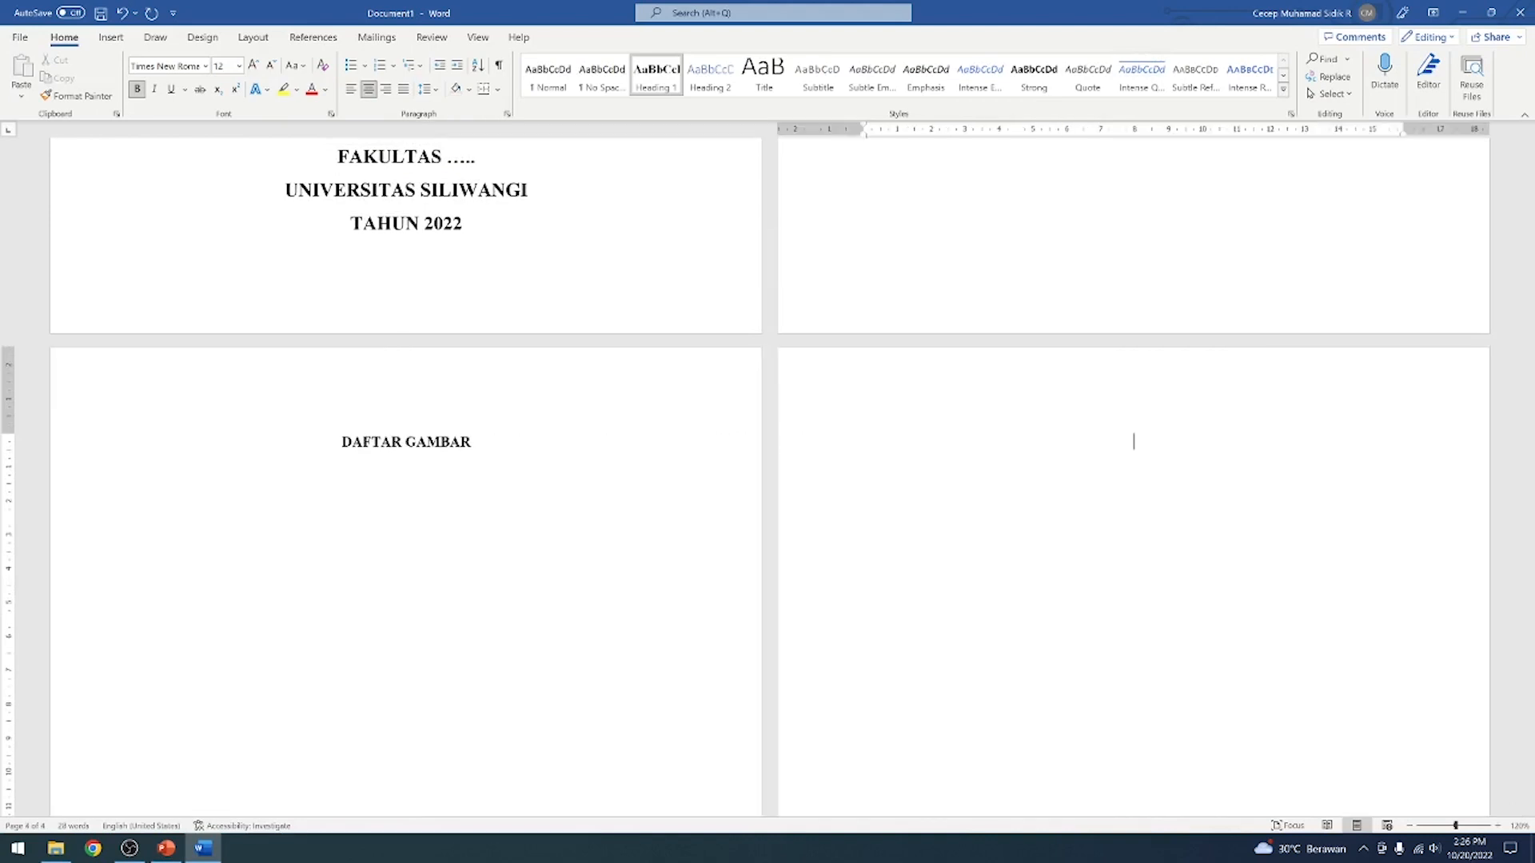
text(DAFTAR TABEL)
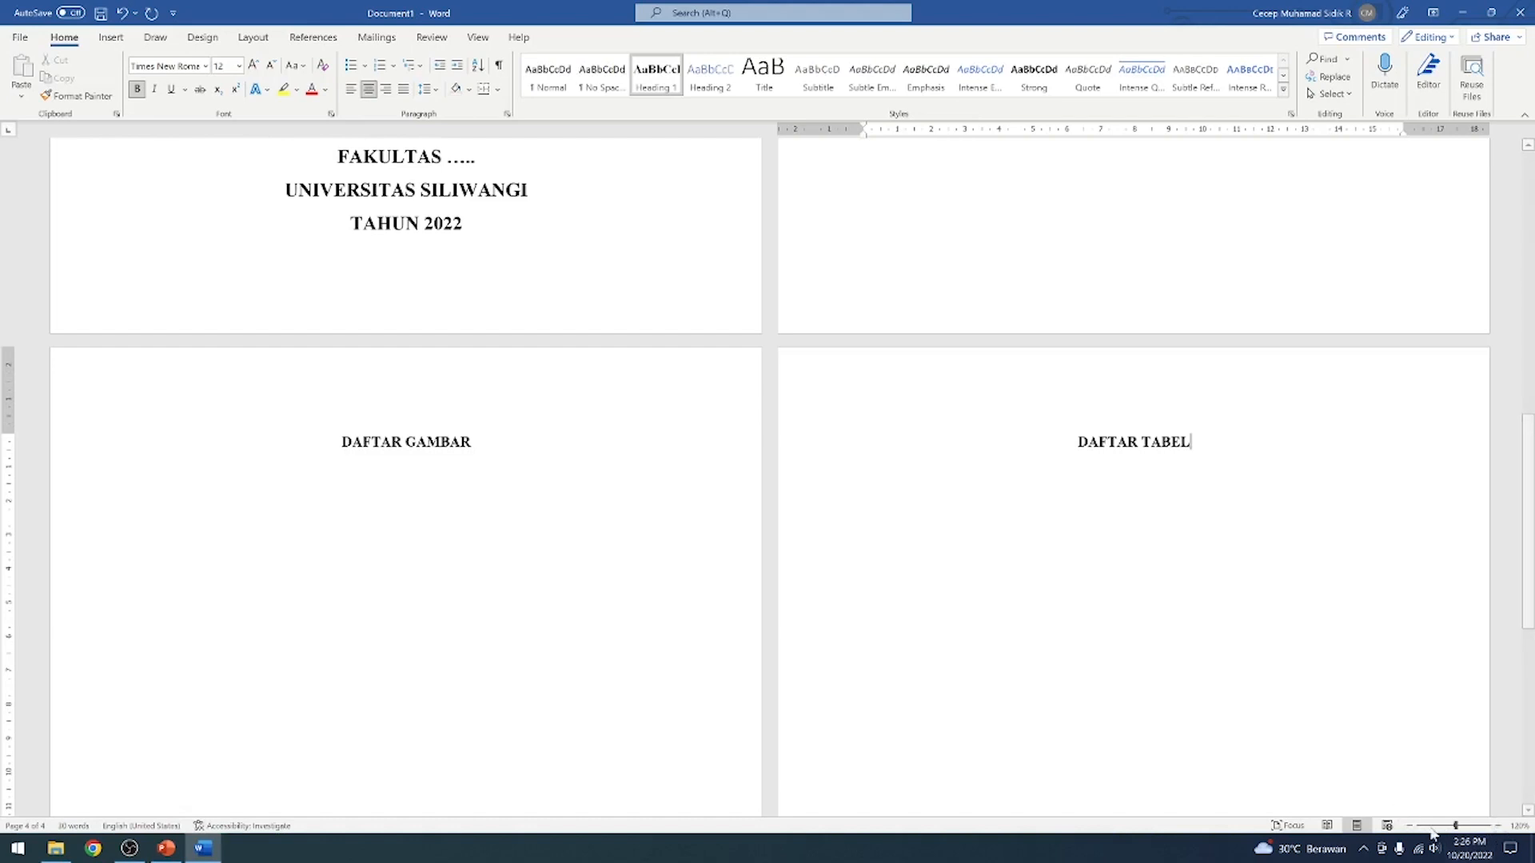
Insert a Next Page section break after the DAFTAR TABEL heading
click(1497, 826)
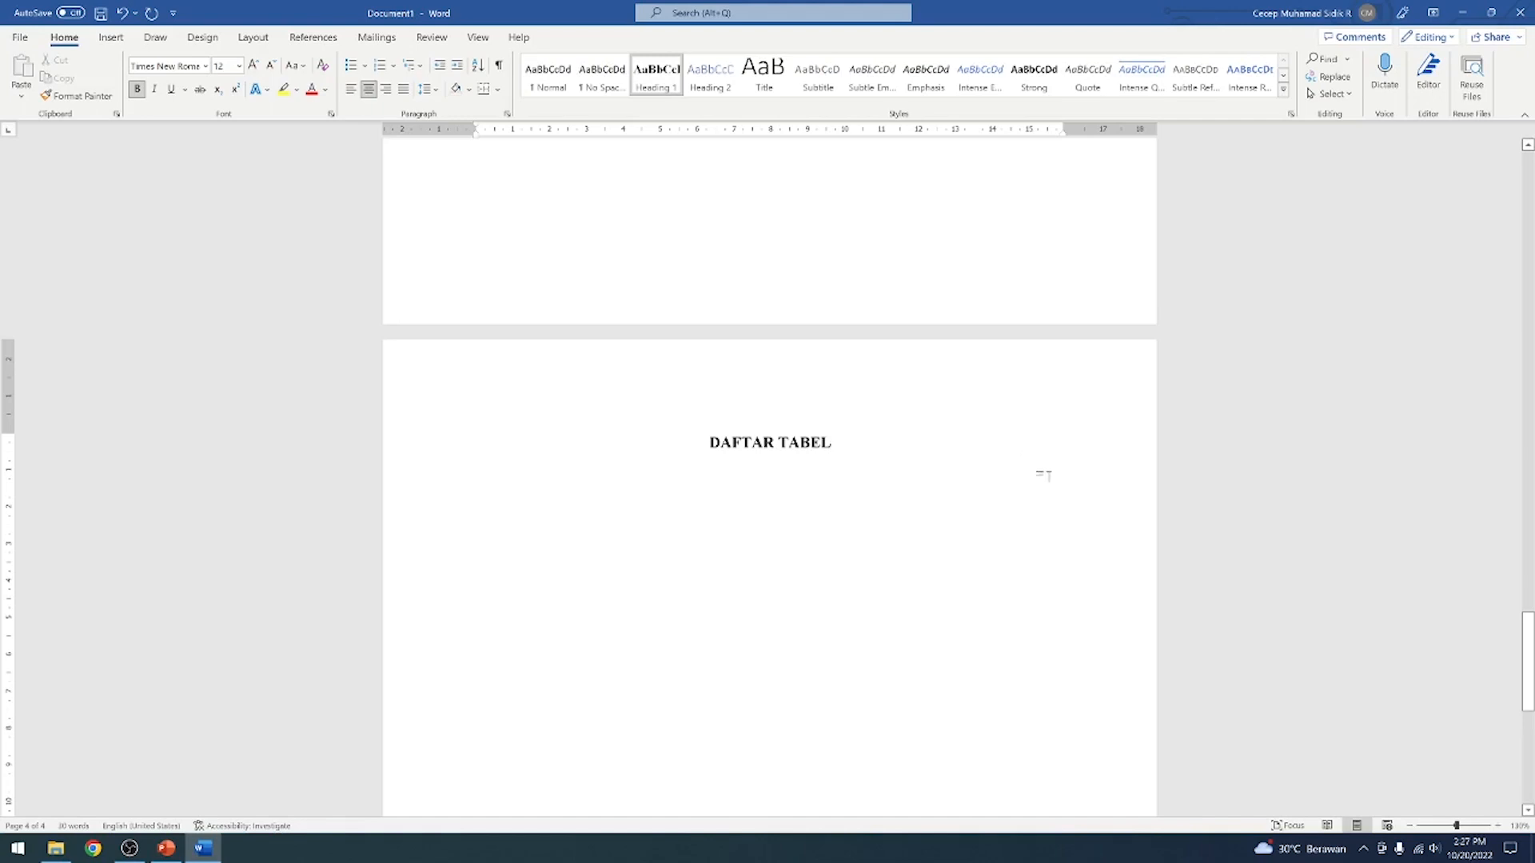
click(253, 37)
click(206, 62)
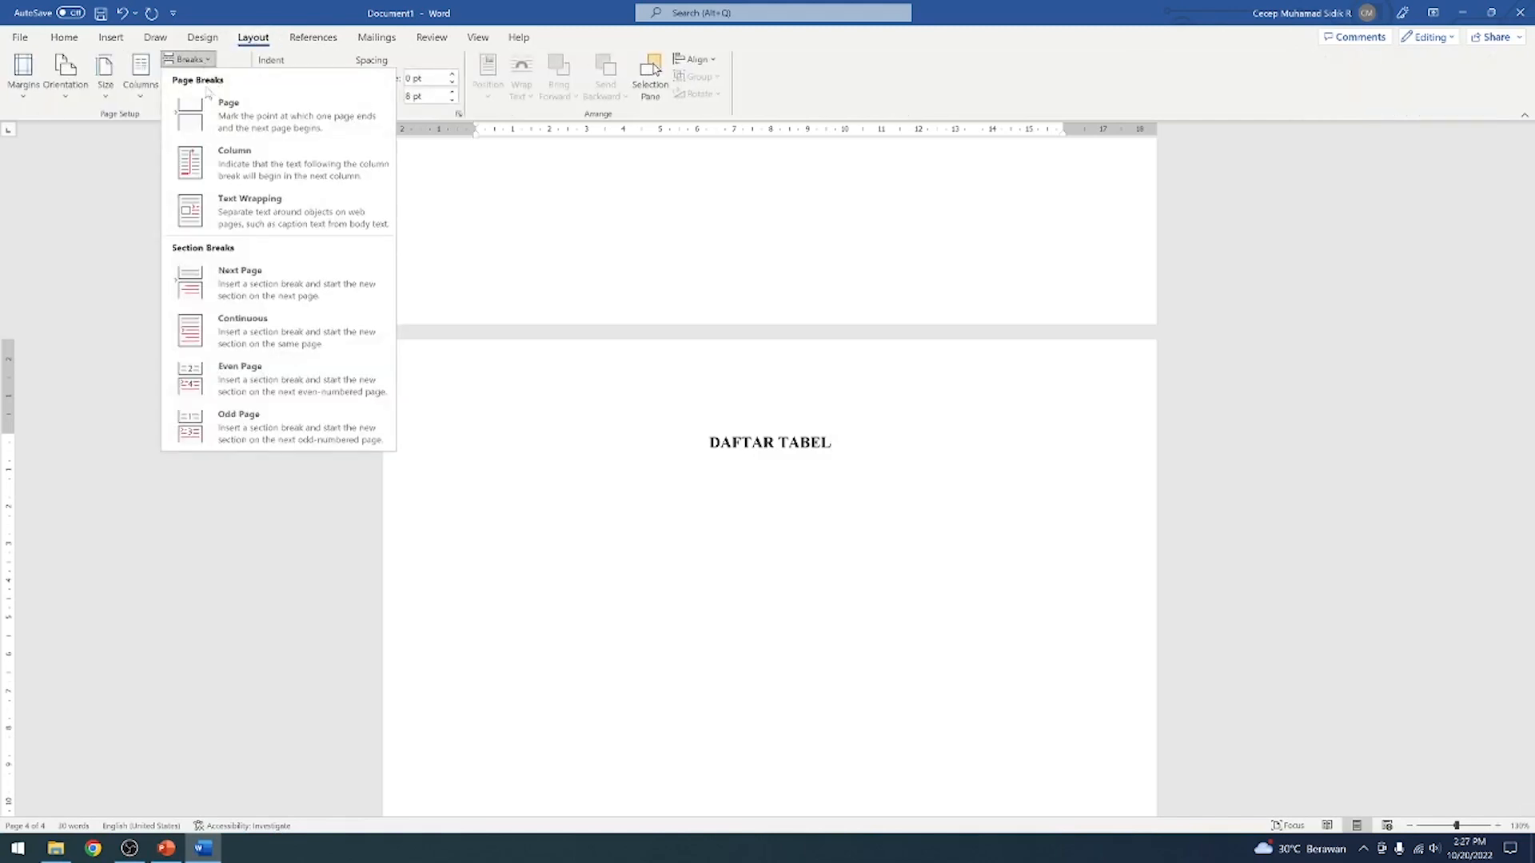
click(244, 291)
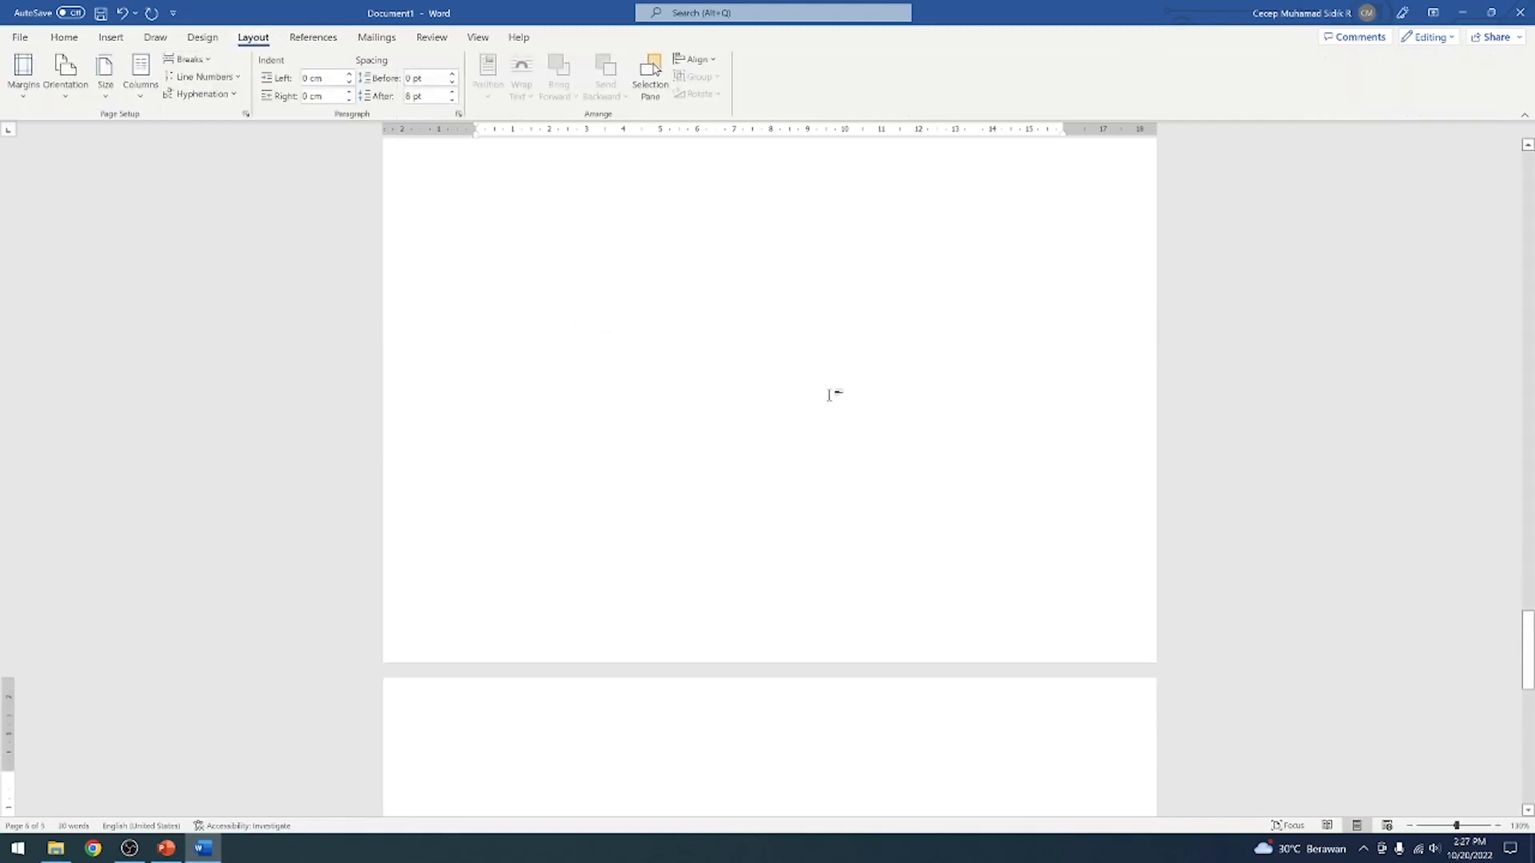
scroll(834, 399, up, 1)
scroll(834, 408, down, 3)
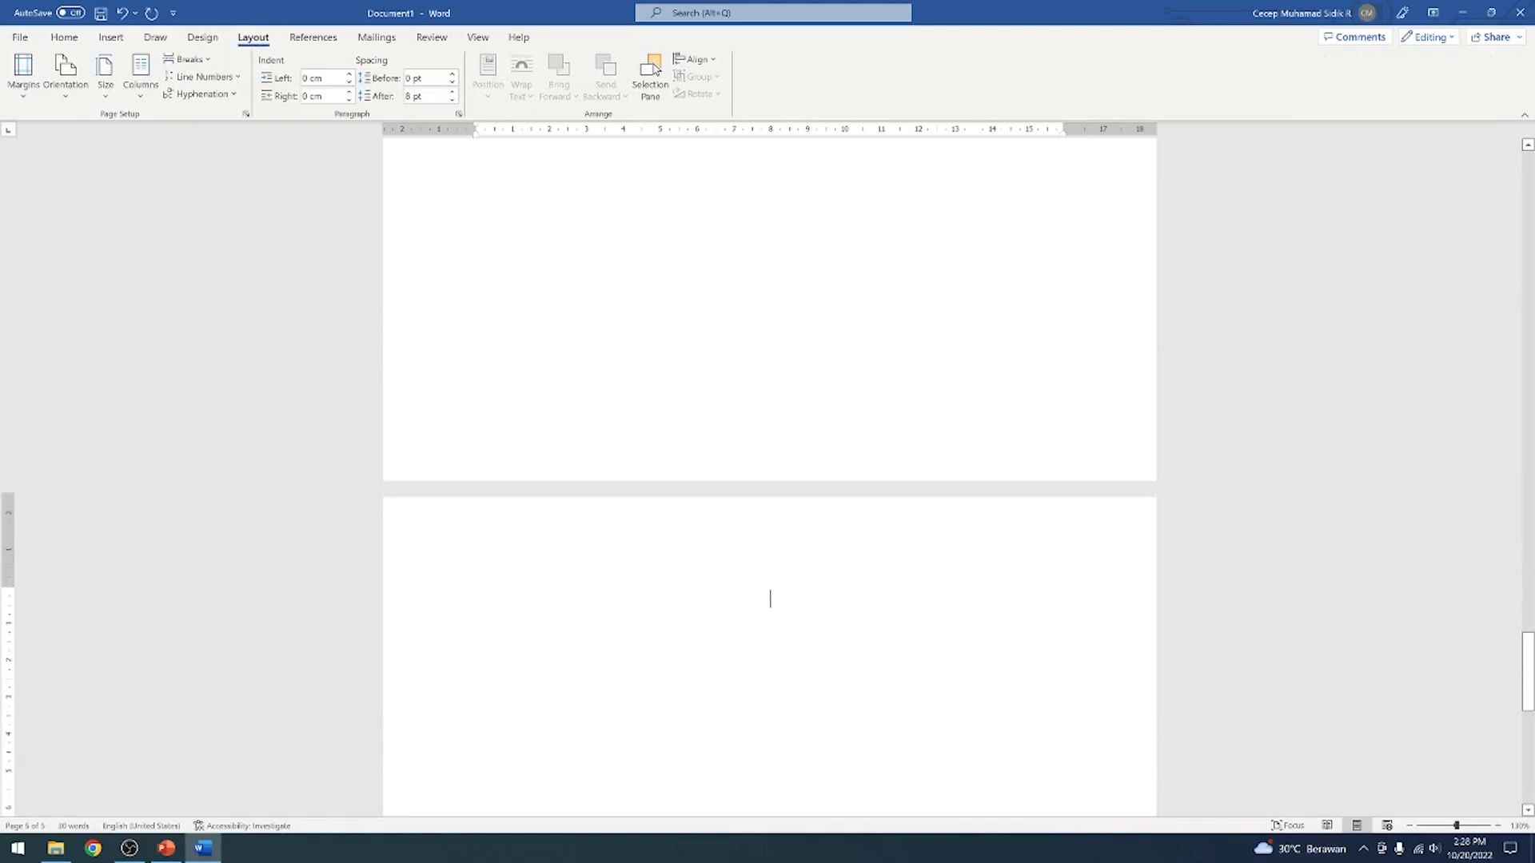
Enter the chapter heading BAB I PENDAHULUAN at the start of the new section's page
click(64, 36)
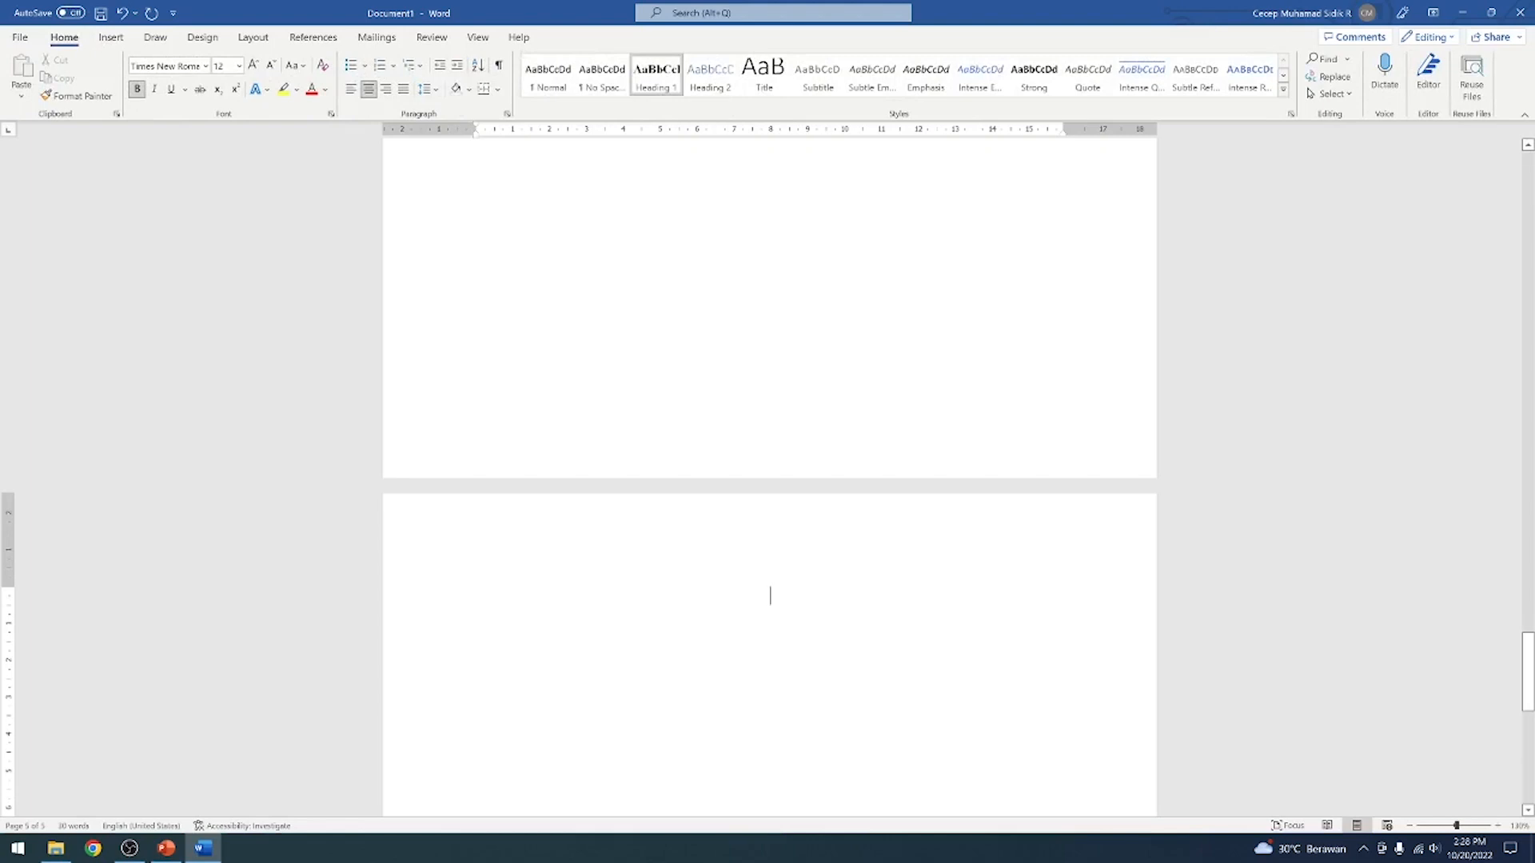
text(BAB I)
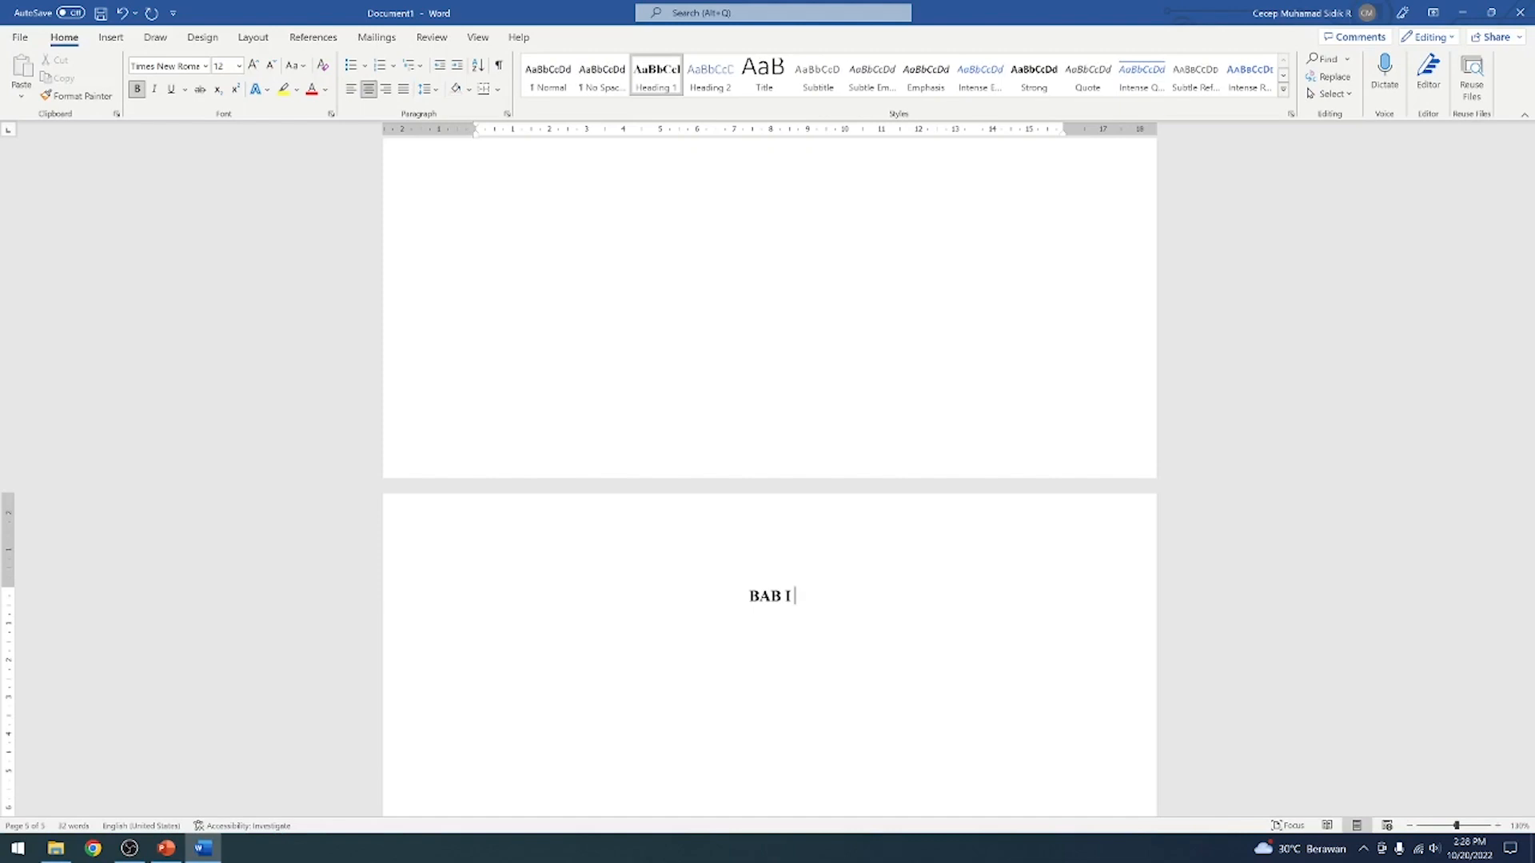
text( PENDAHULIA)
key(BackSpace)
key(BackSpace)
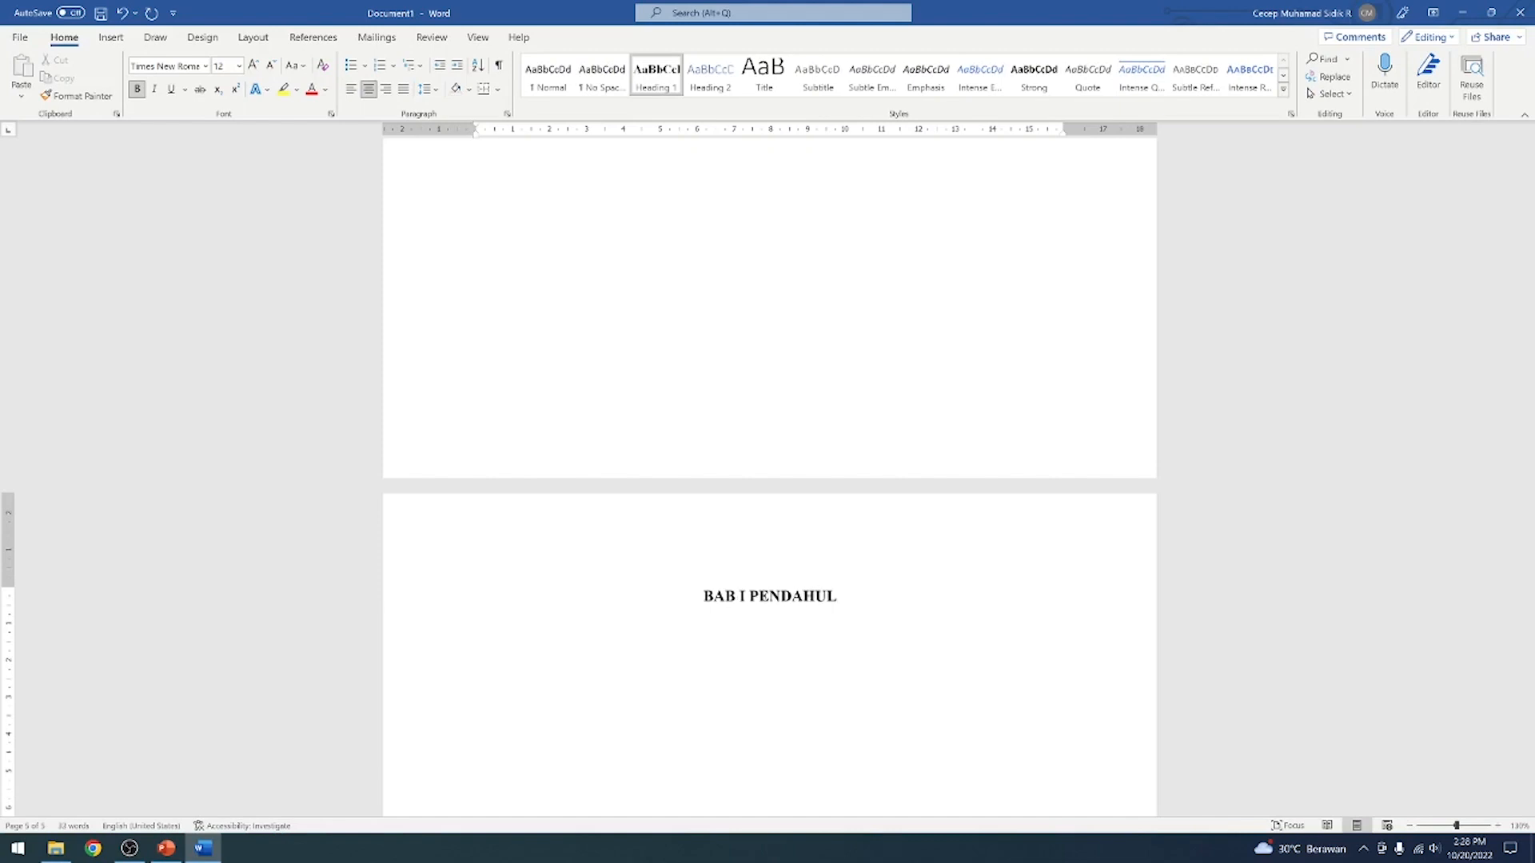
text(UAN)
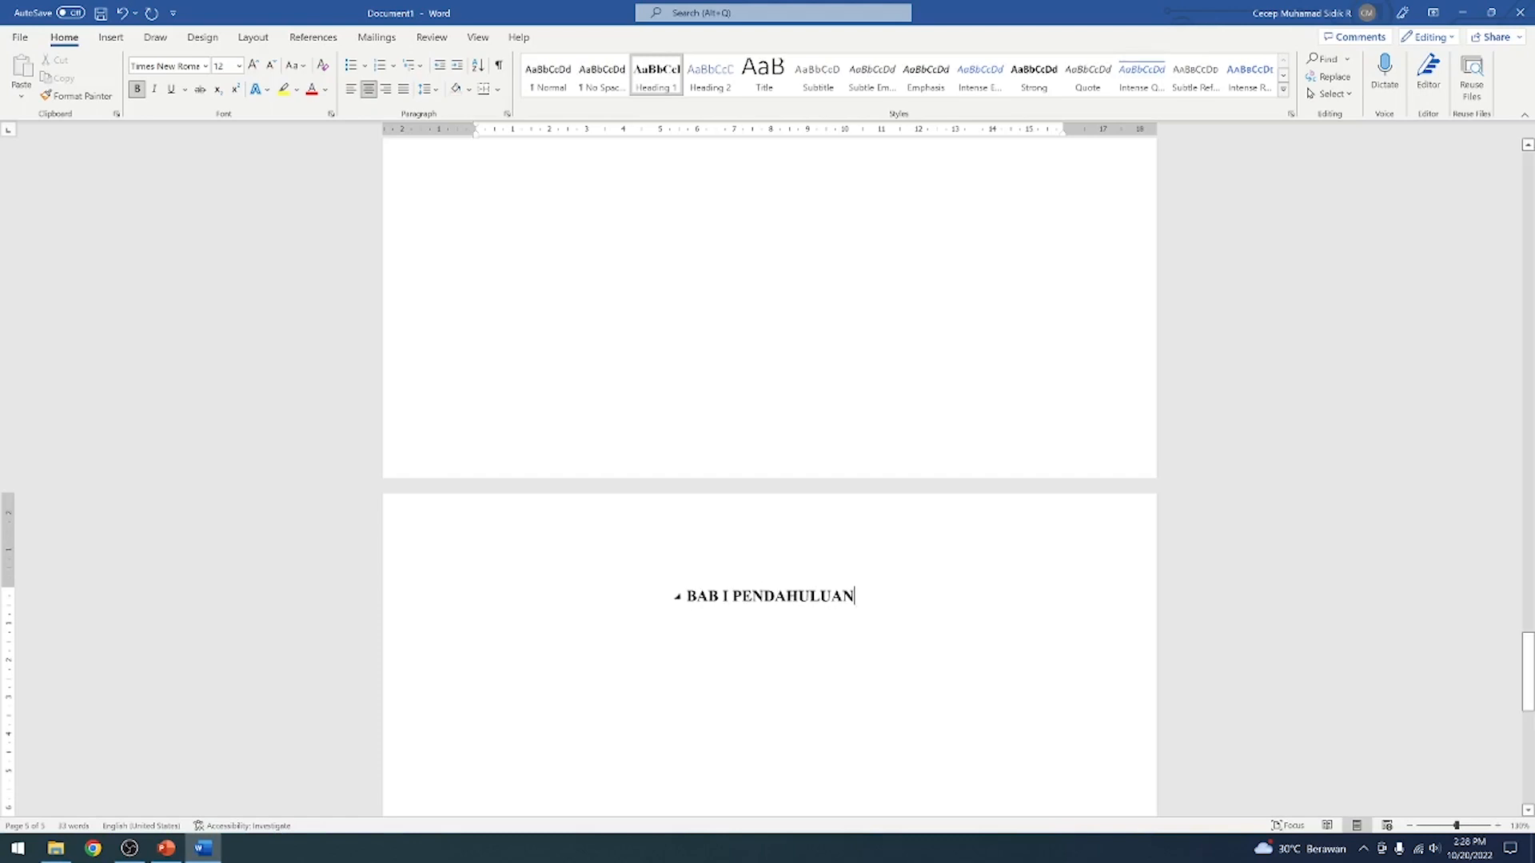
Split the chapter heading into two centred Heading 1 lines, with BAB I above and PENDAHULUAN below
key(BackSpace)
key(BackSpace)
key(BackSpace)
key(BackSpace)
key(BackSpace)
key(BackSpace)
key(BackSpace)
key(BackSpace)
key(BackSpace)
key(BackSpace)
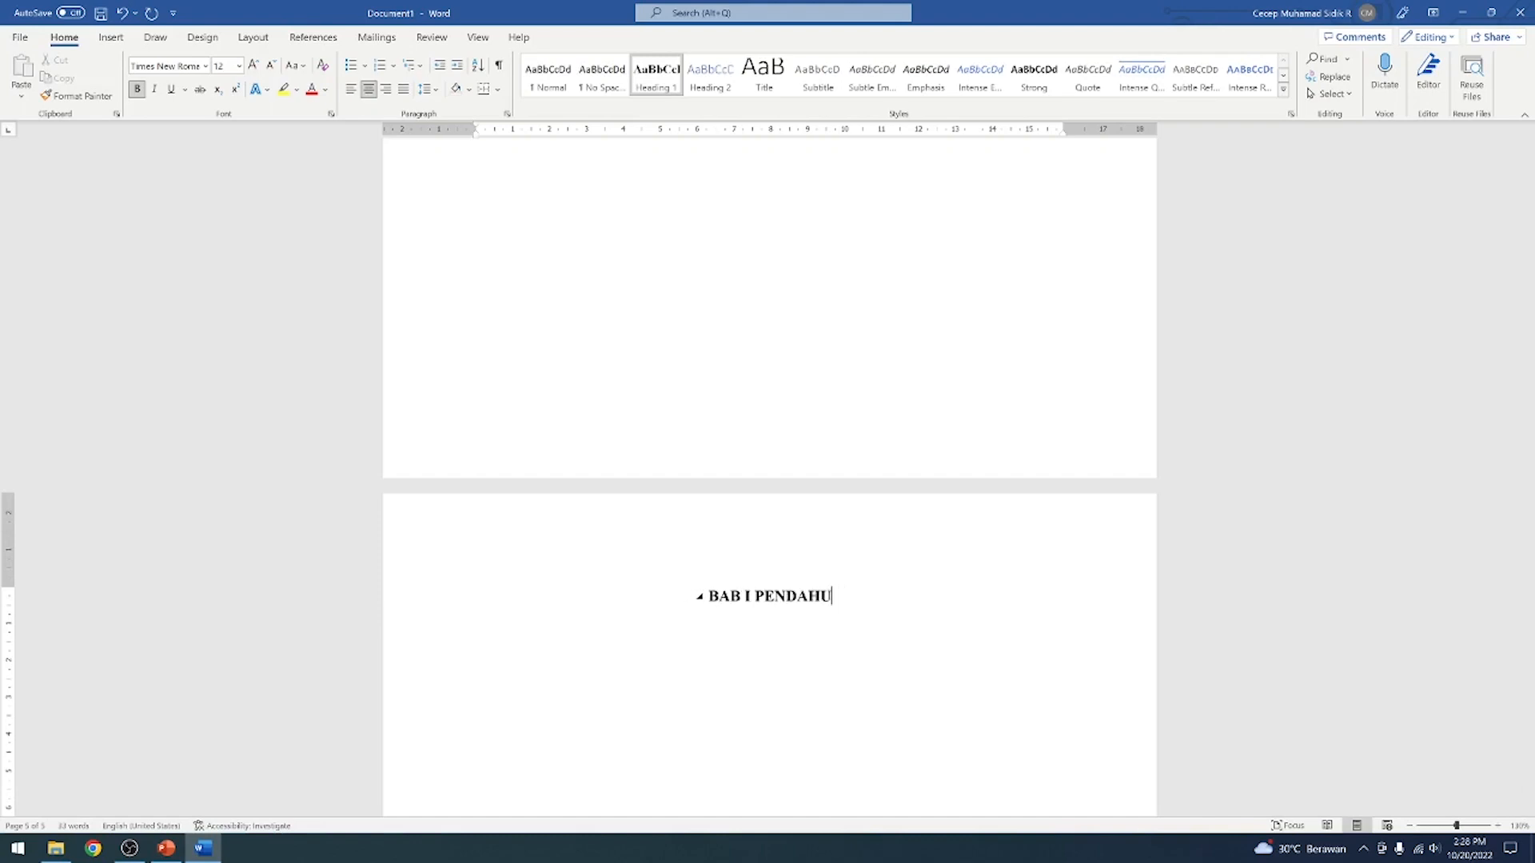
key(BackSpace)
key(BackSpace)
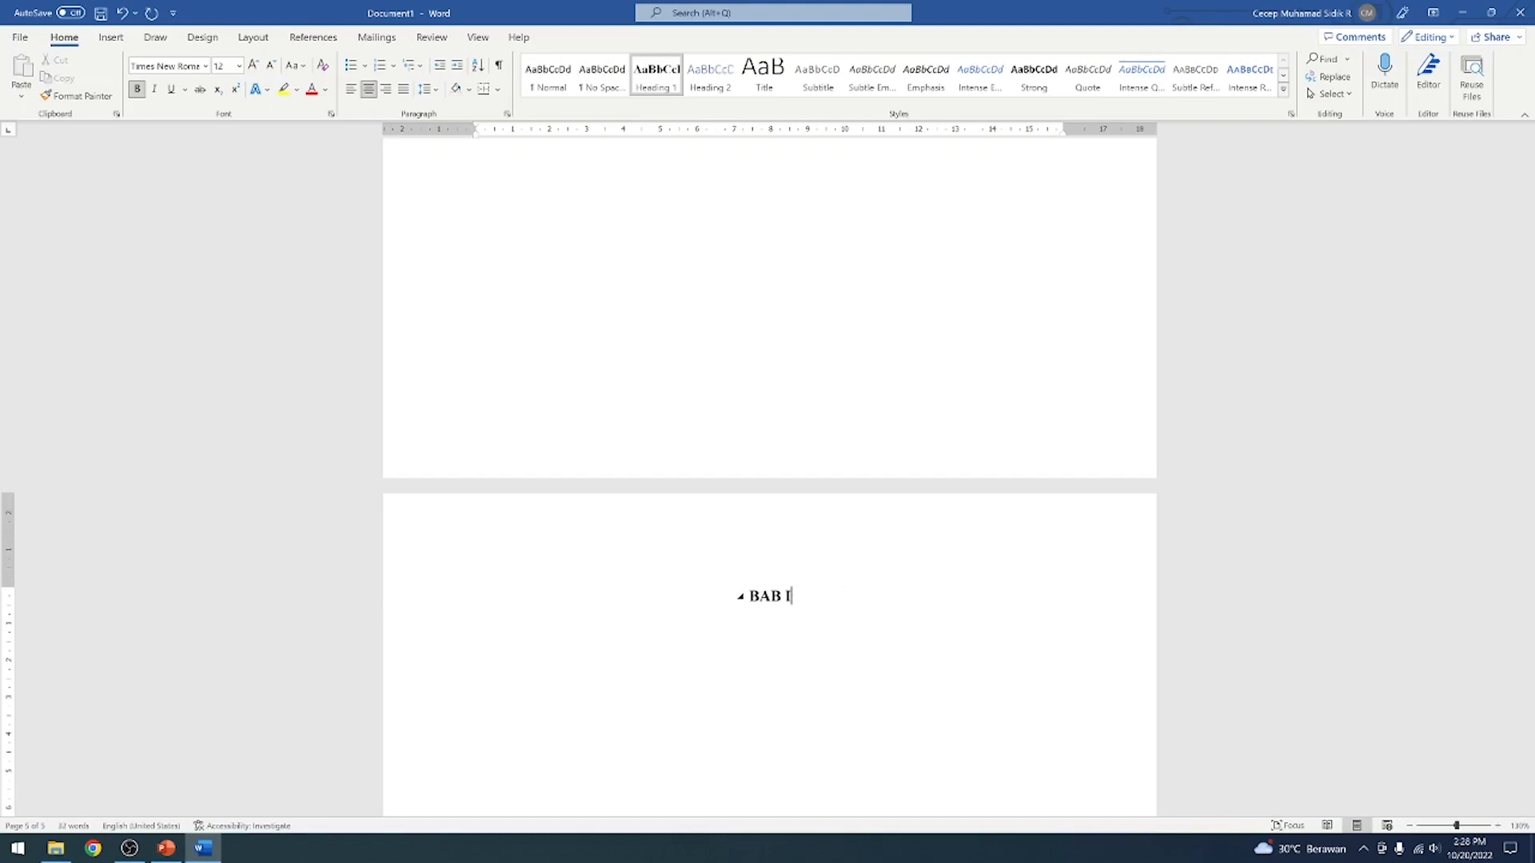
key(Return)
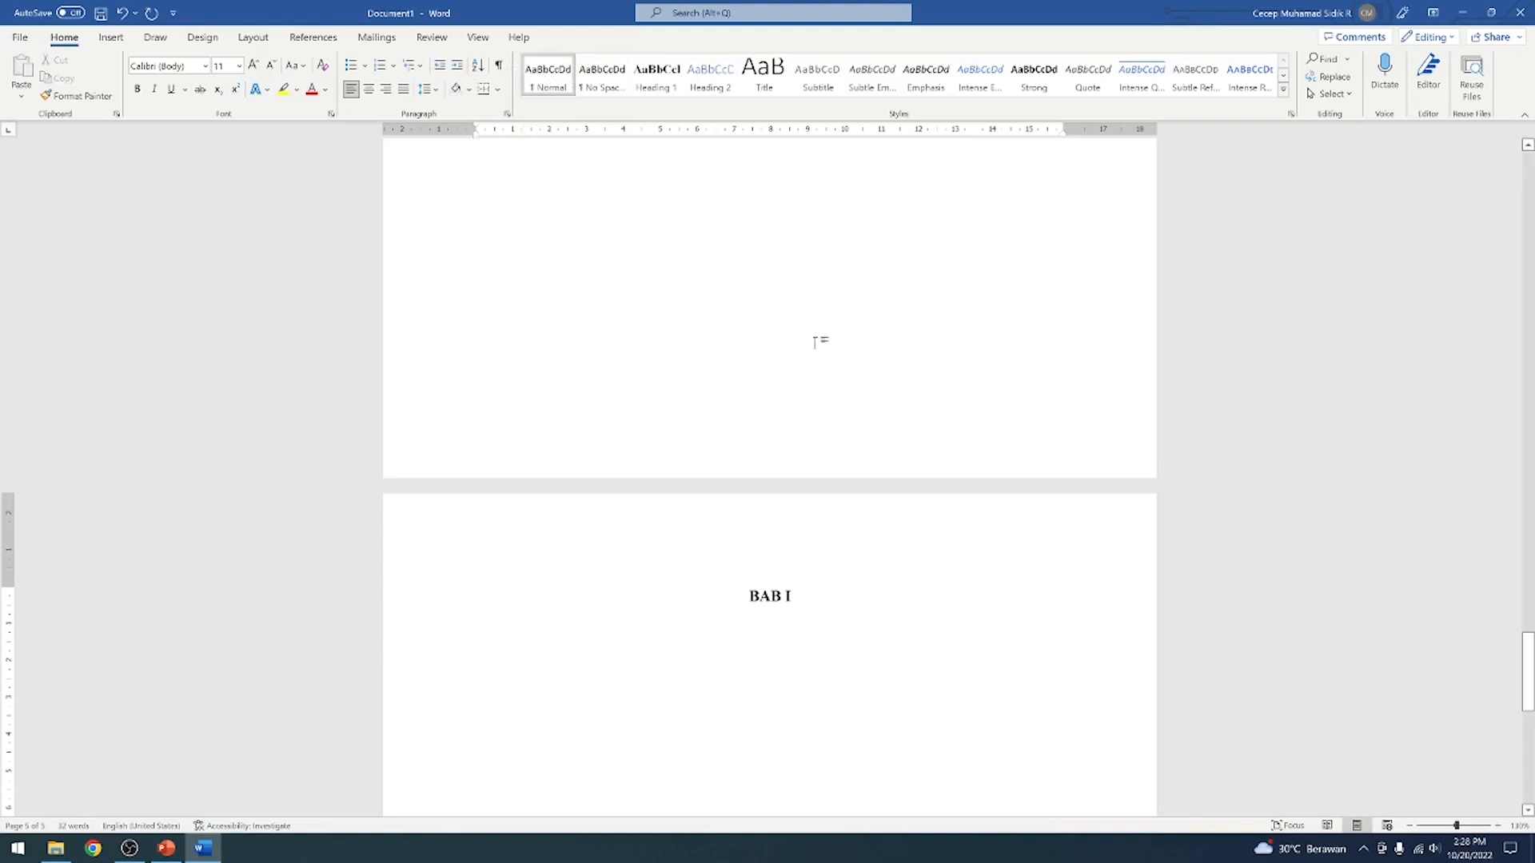
key(BackSpace)
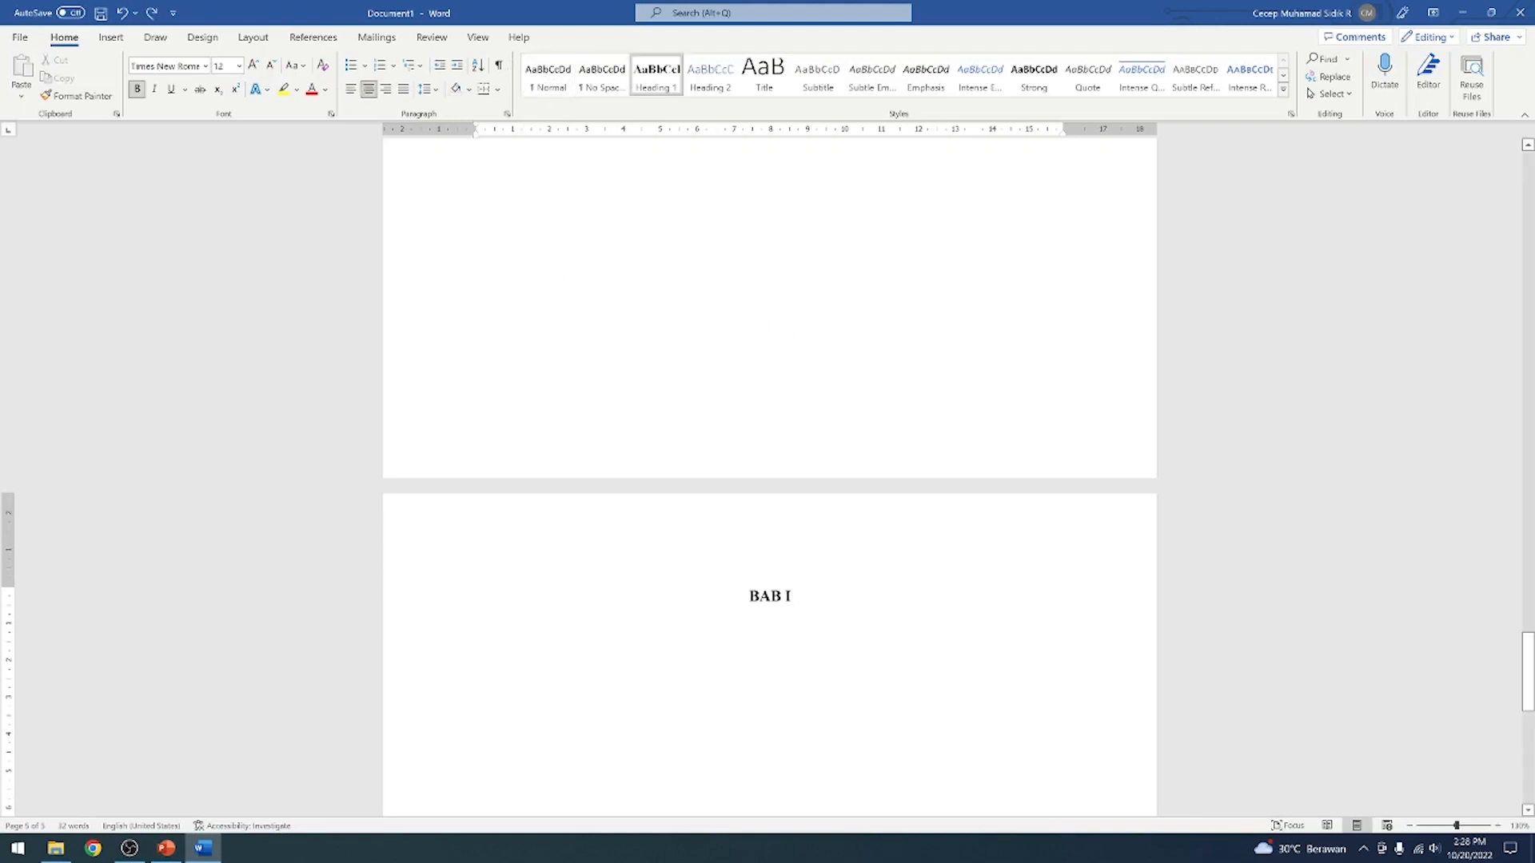
key(Return)
text(PENDAHULUAN)
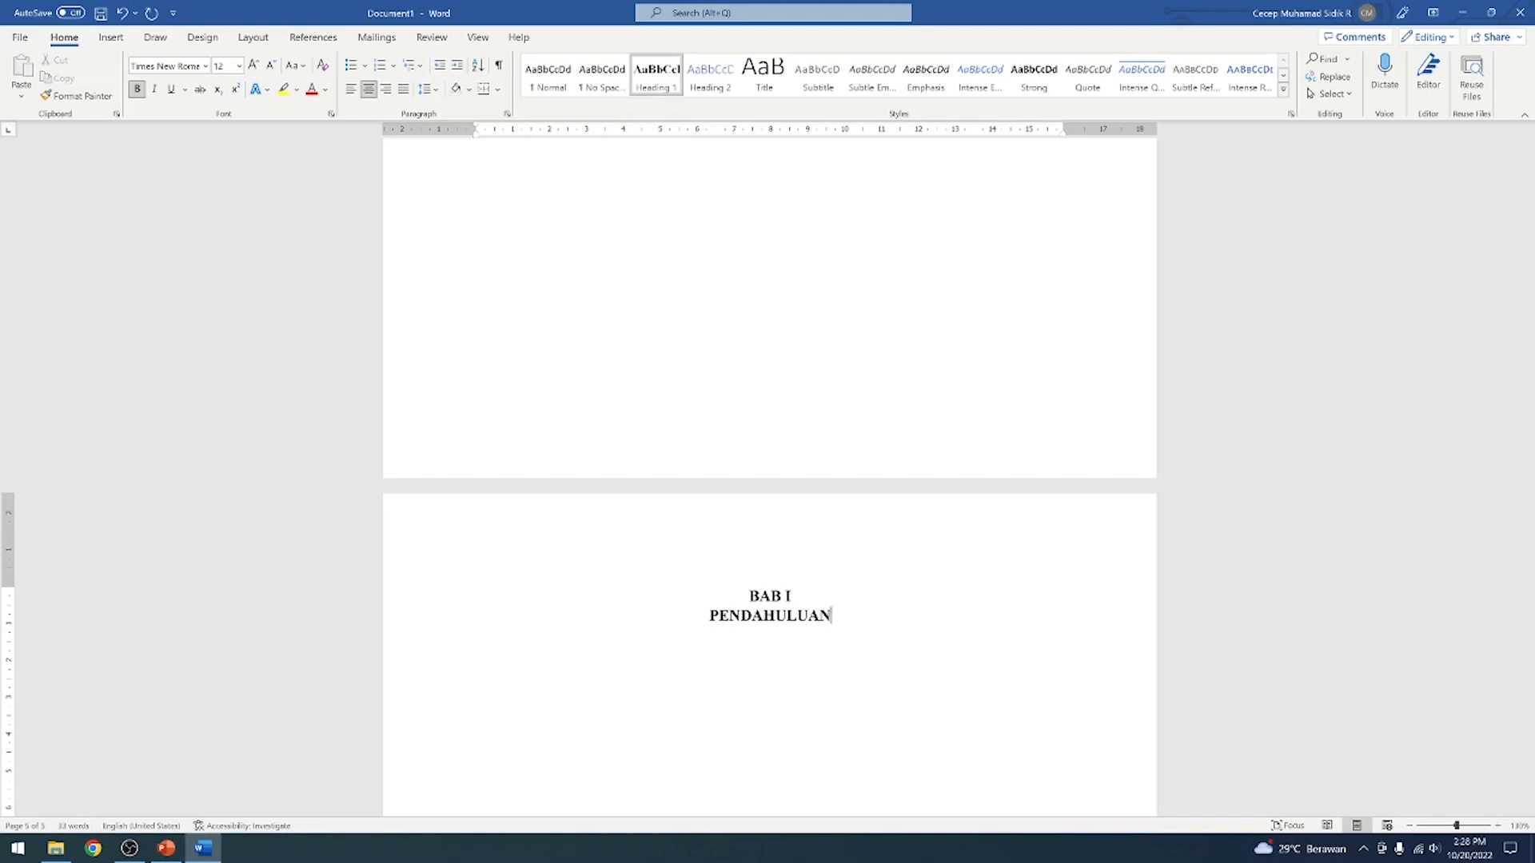
Start a new paragraph below PENDAHULUAN and format it in bold 12 pt Times New Roman
key(Return)
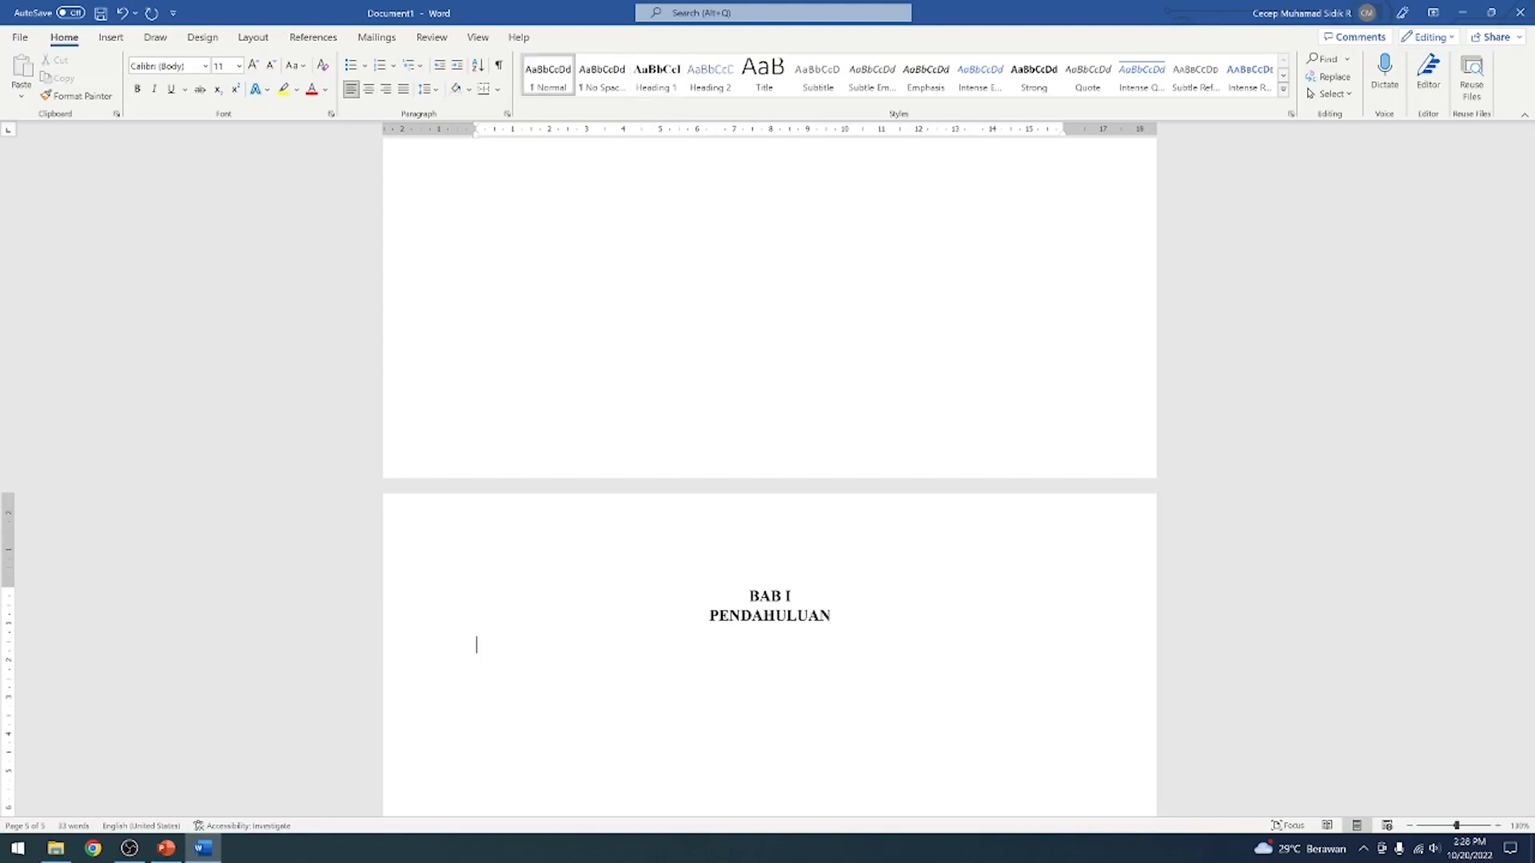
click(205, 68)
click(206, 67)
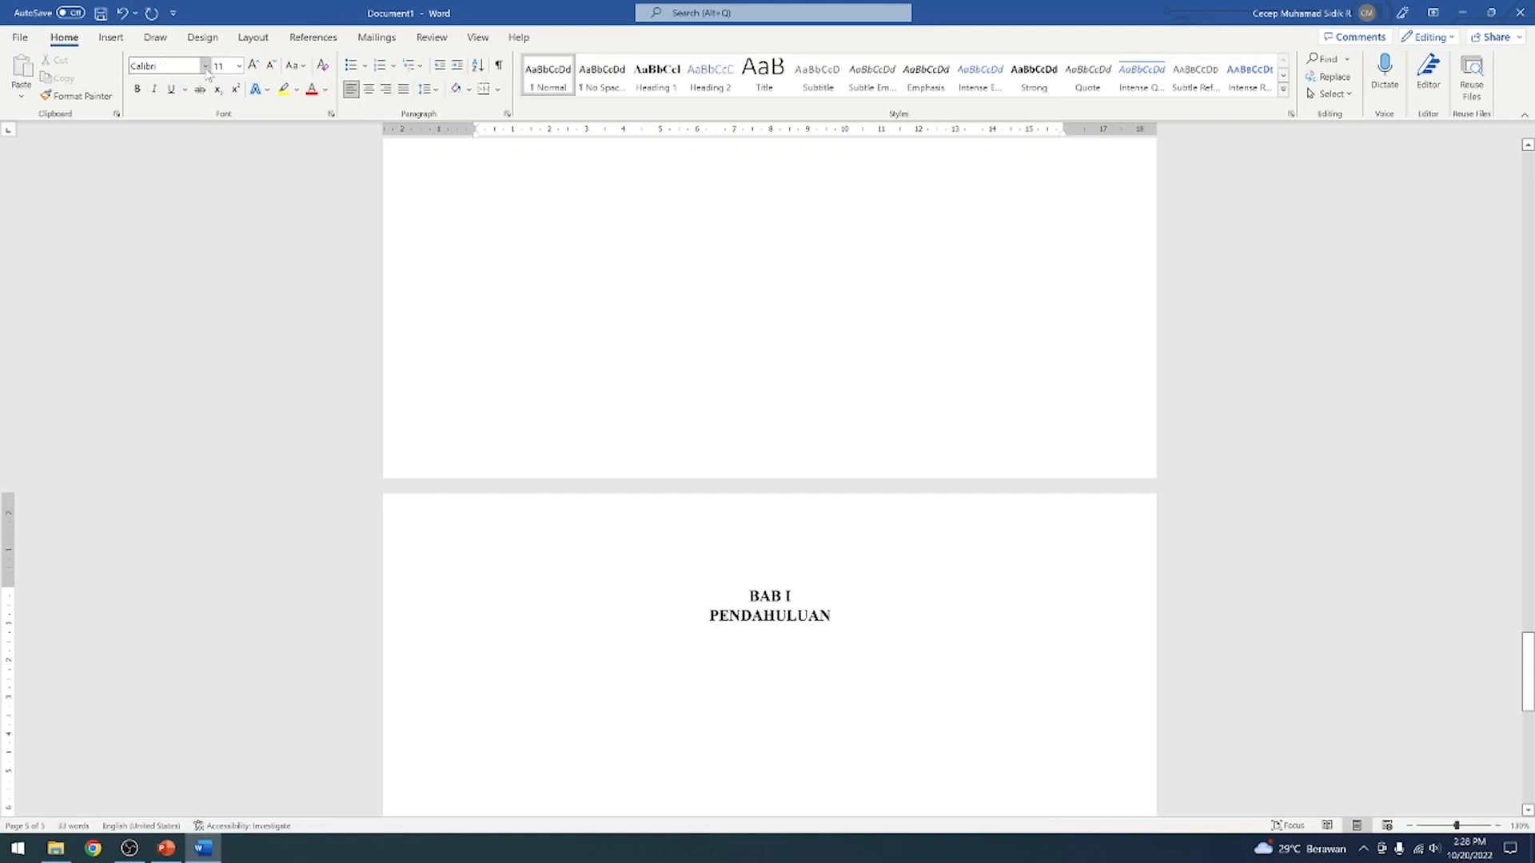
click(206, 67)
click(206, 68)
click(207, 68)
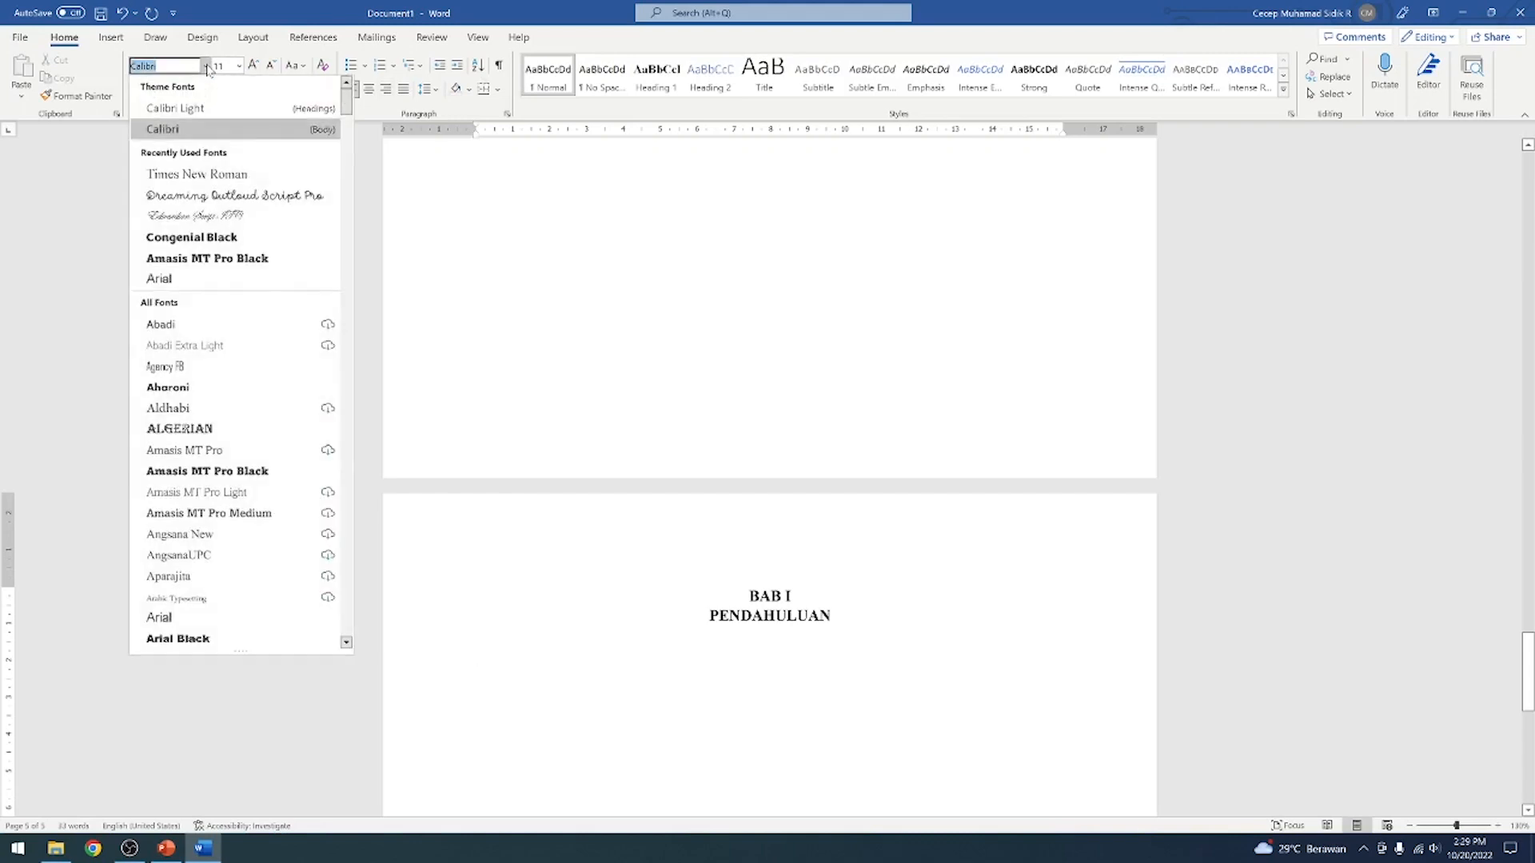
click(194, 175)
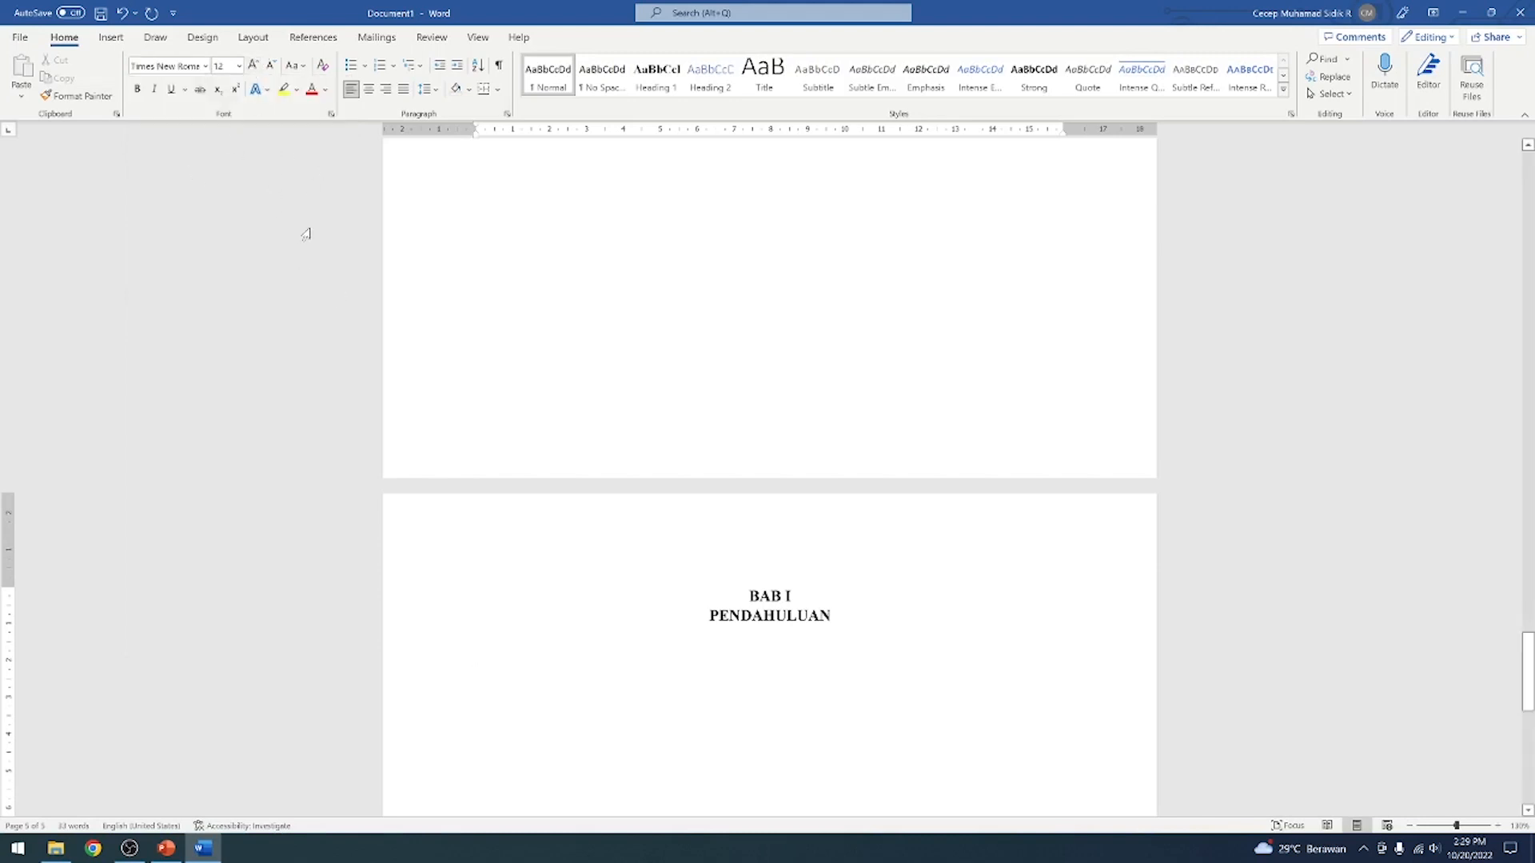
click(136, 90)
scroll(770, 480, down, 5)
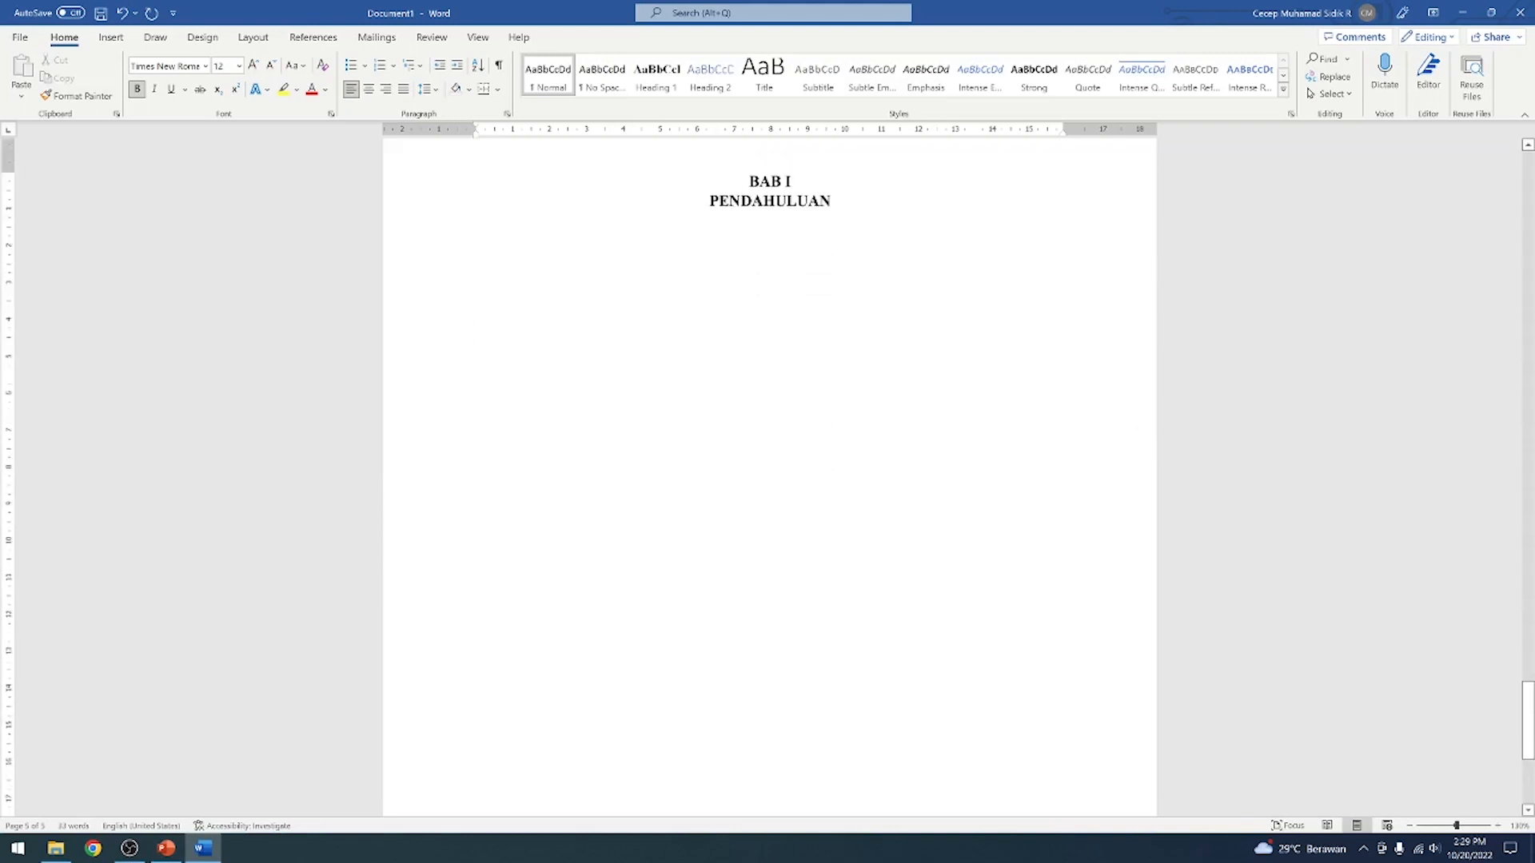
key(BackSpace)
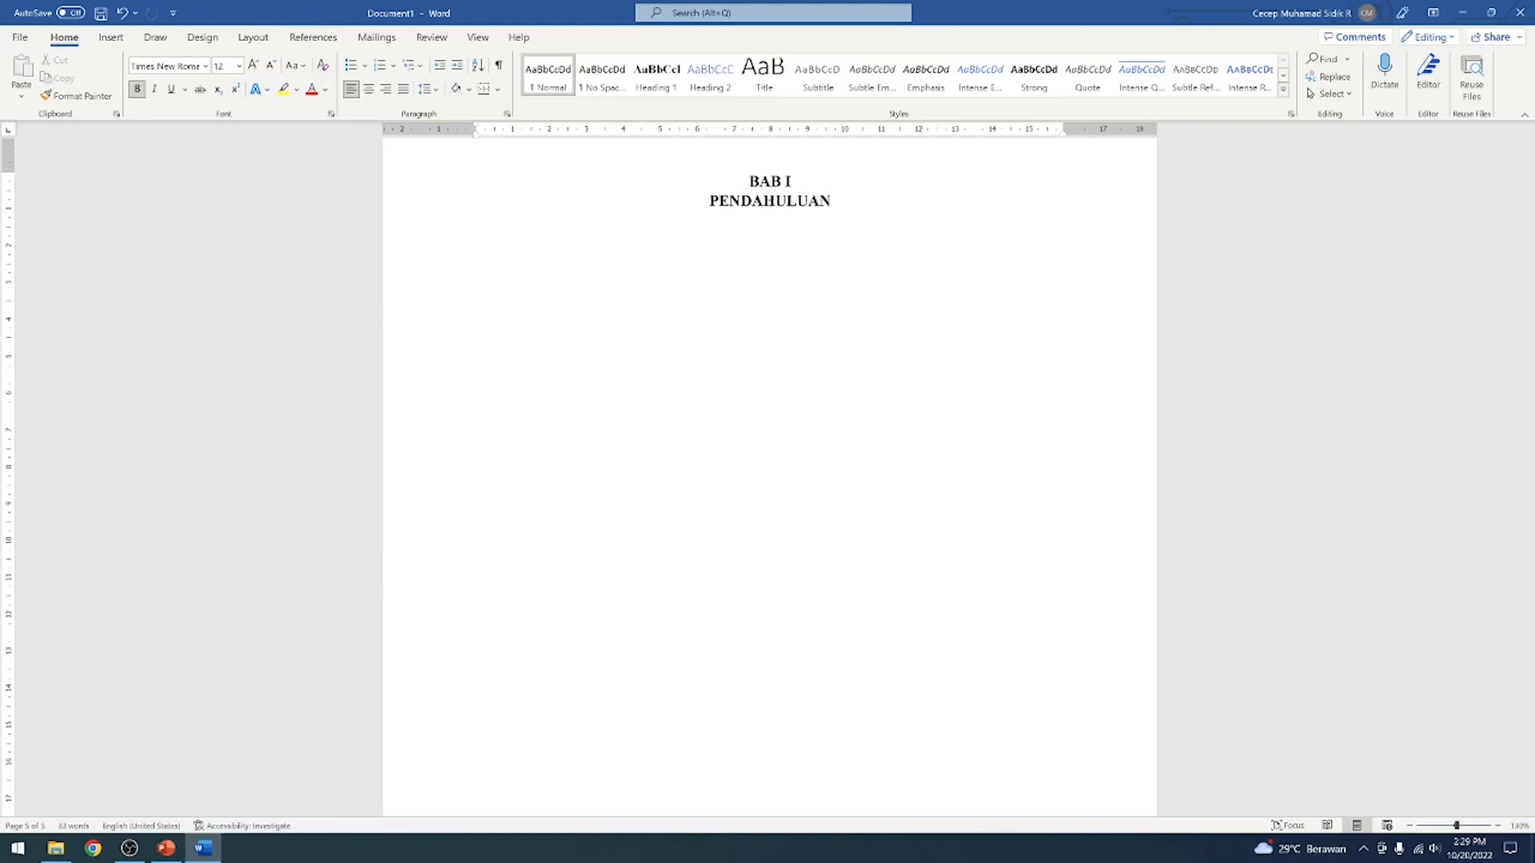
Try numbering the line below the chapter heading by hand as 1.1. with the sample text sdfjkfs
text(1.1.)
key(space)
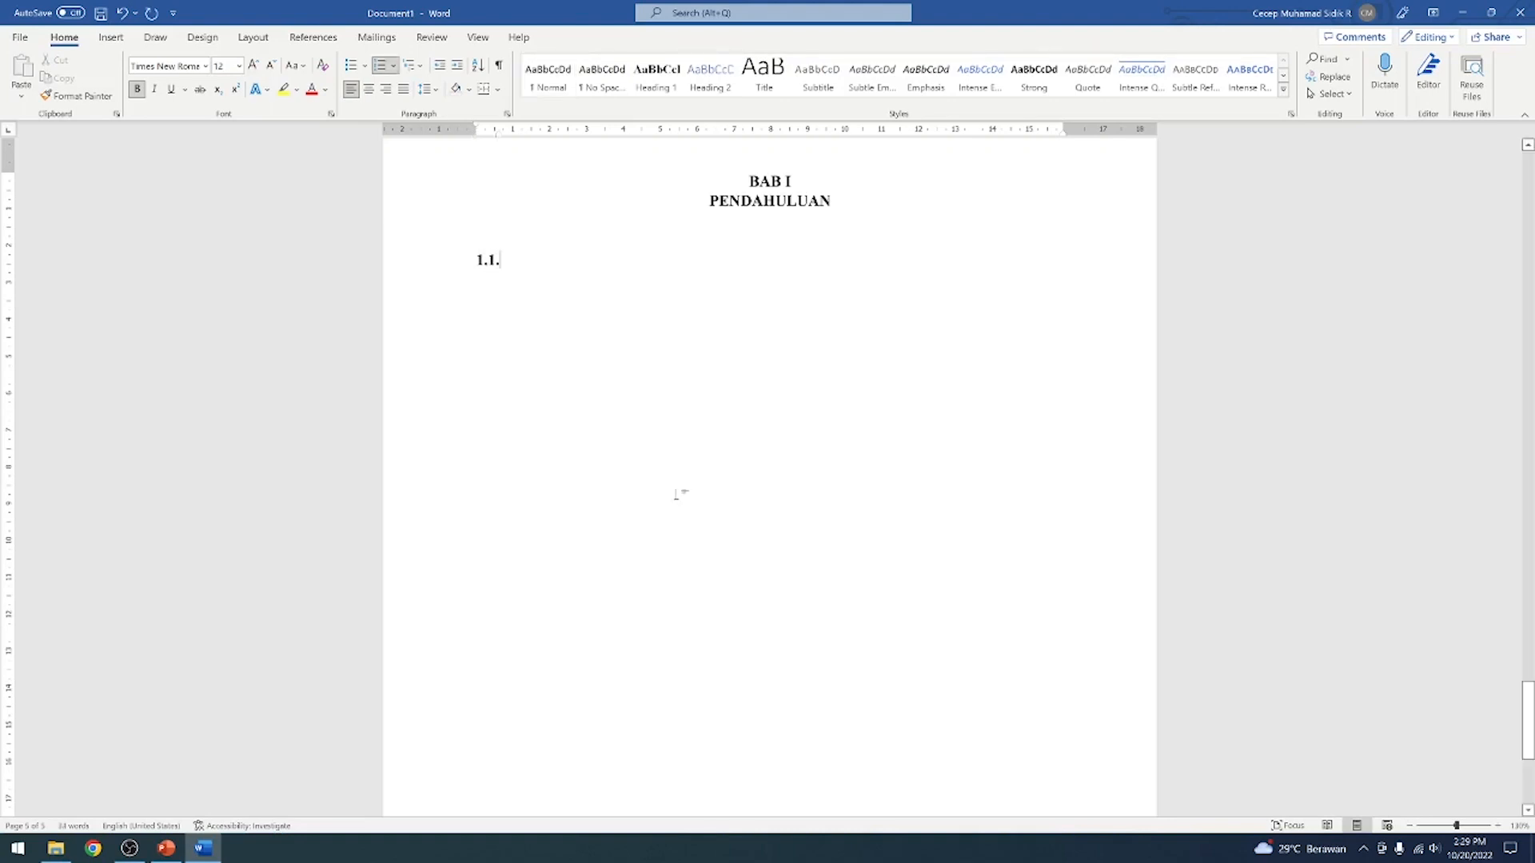
click(488, 261)
click(506, 261)
text(Sdfjkfs)
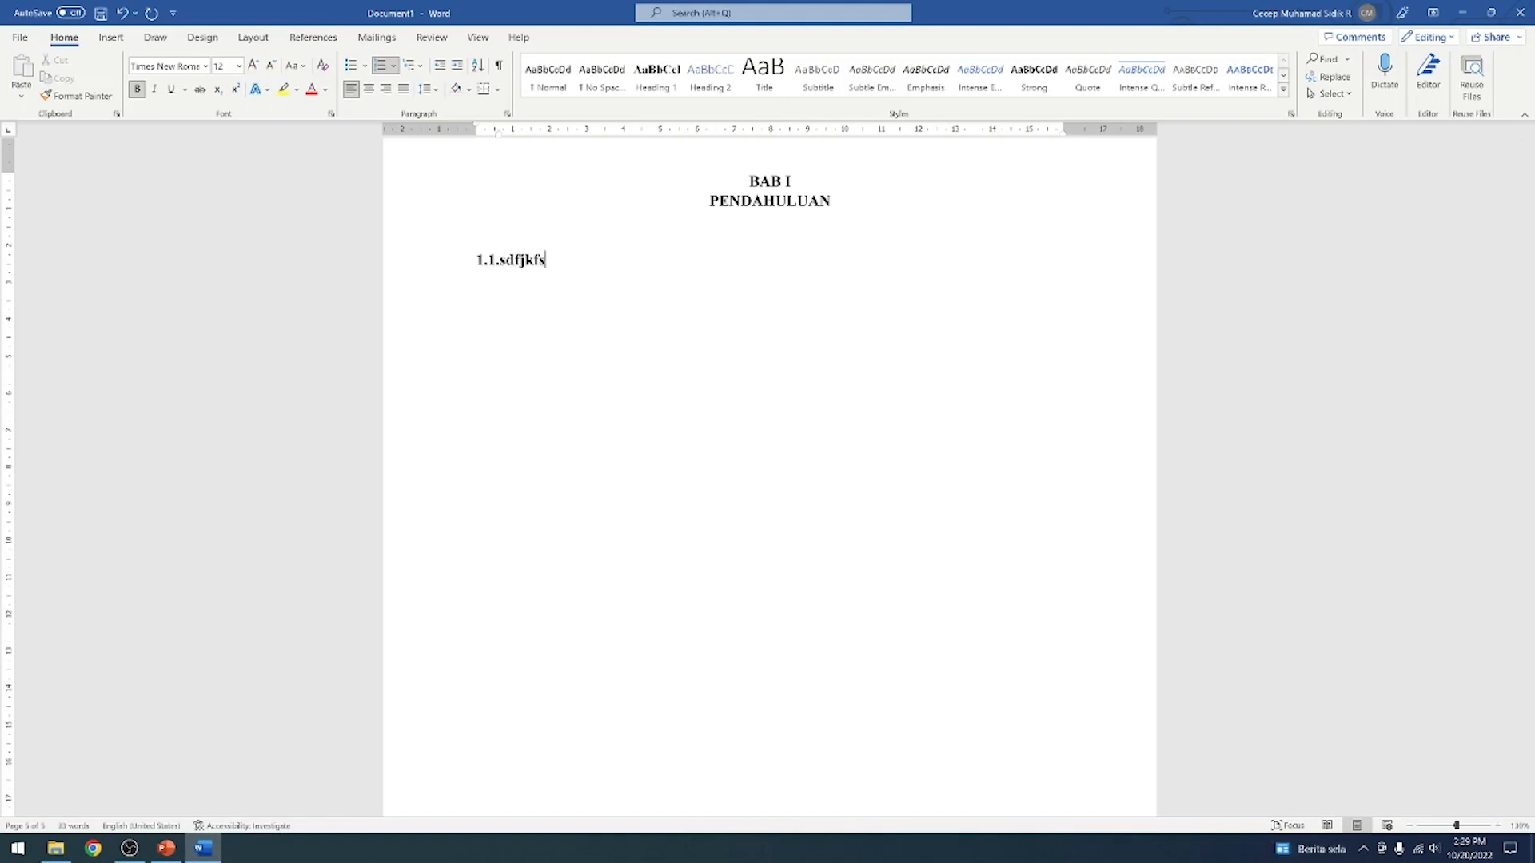
key(Return)
key(BackSpace)
key(BackSpace)
key(BackSpace)
key(BackSpace)
key(BackSpace)
key(BackSpace)
key(BackSpace)
key(BackSpace)
key(BackSpace)
key(BackSpace)
key(BackSpace)
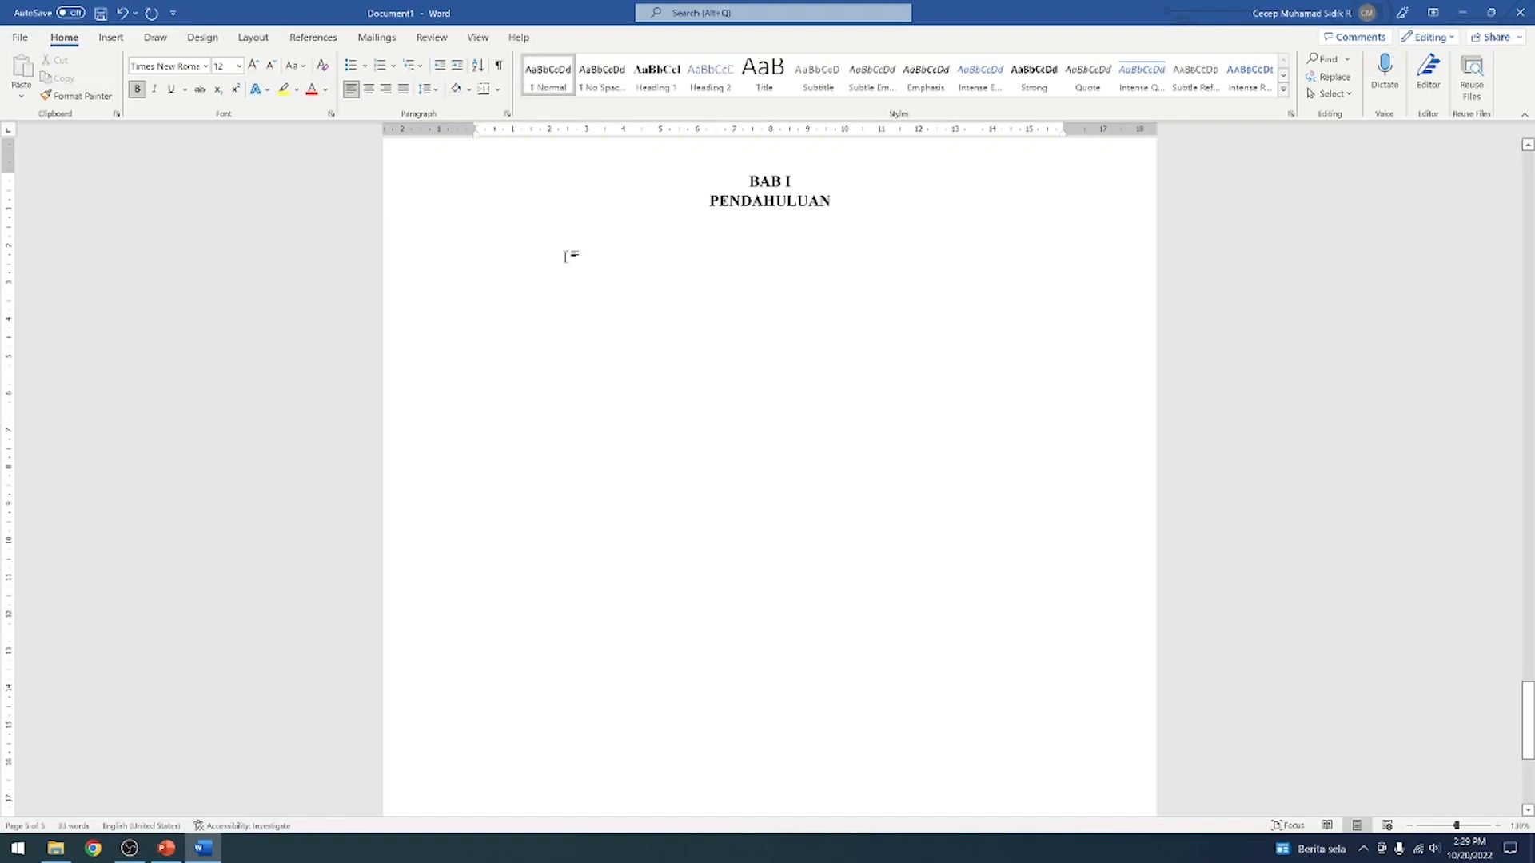
Try a single-level numbered list on the empty line below the chapter heading and remove its numbering
click(381, 68)
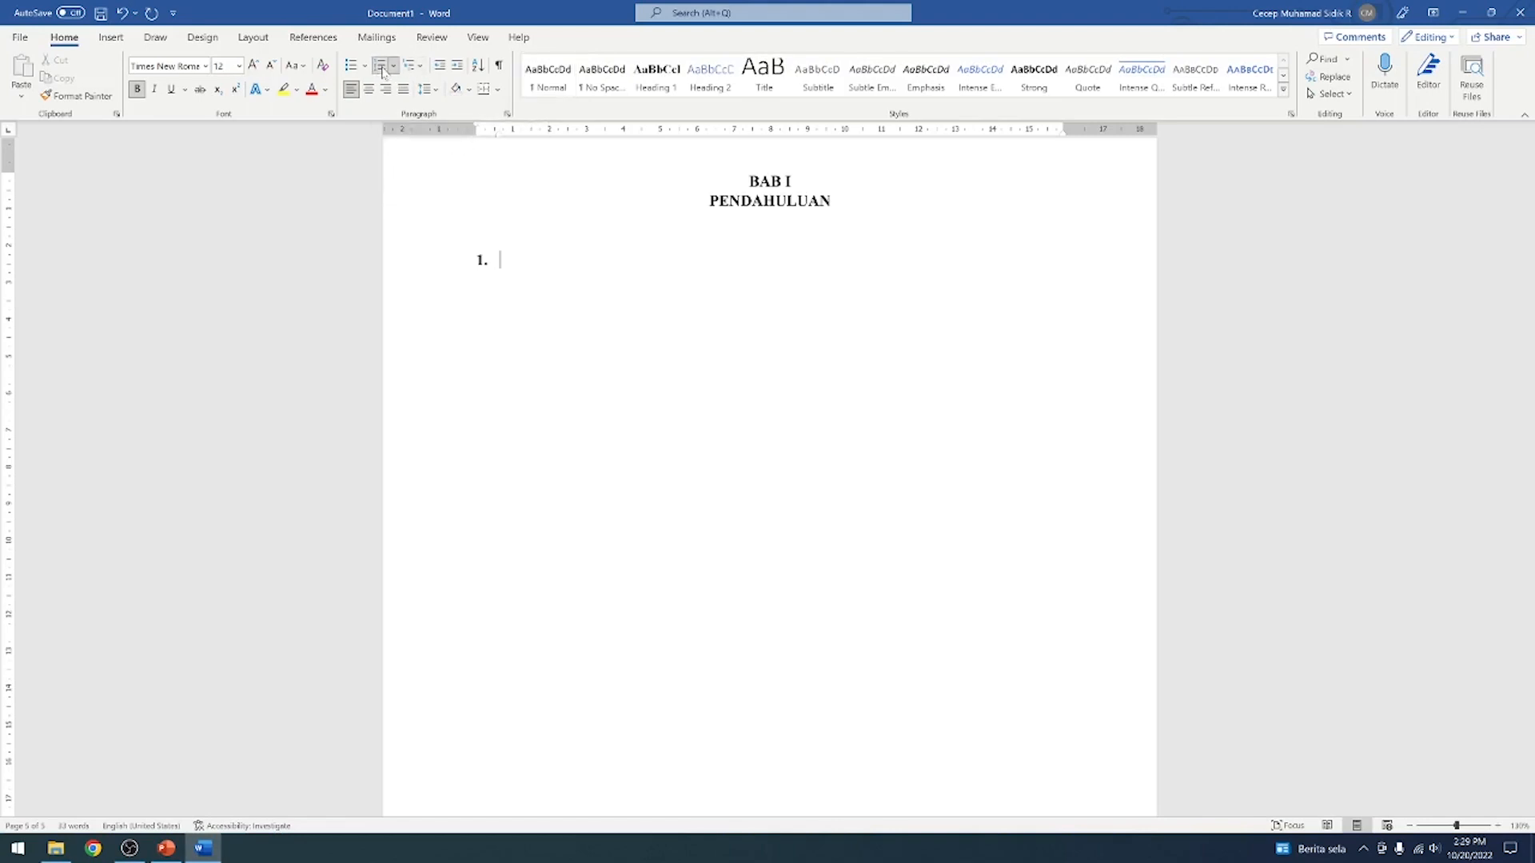
click(395, 69)
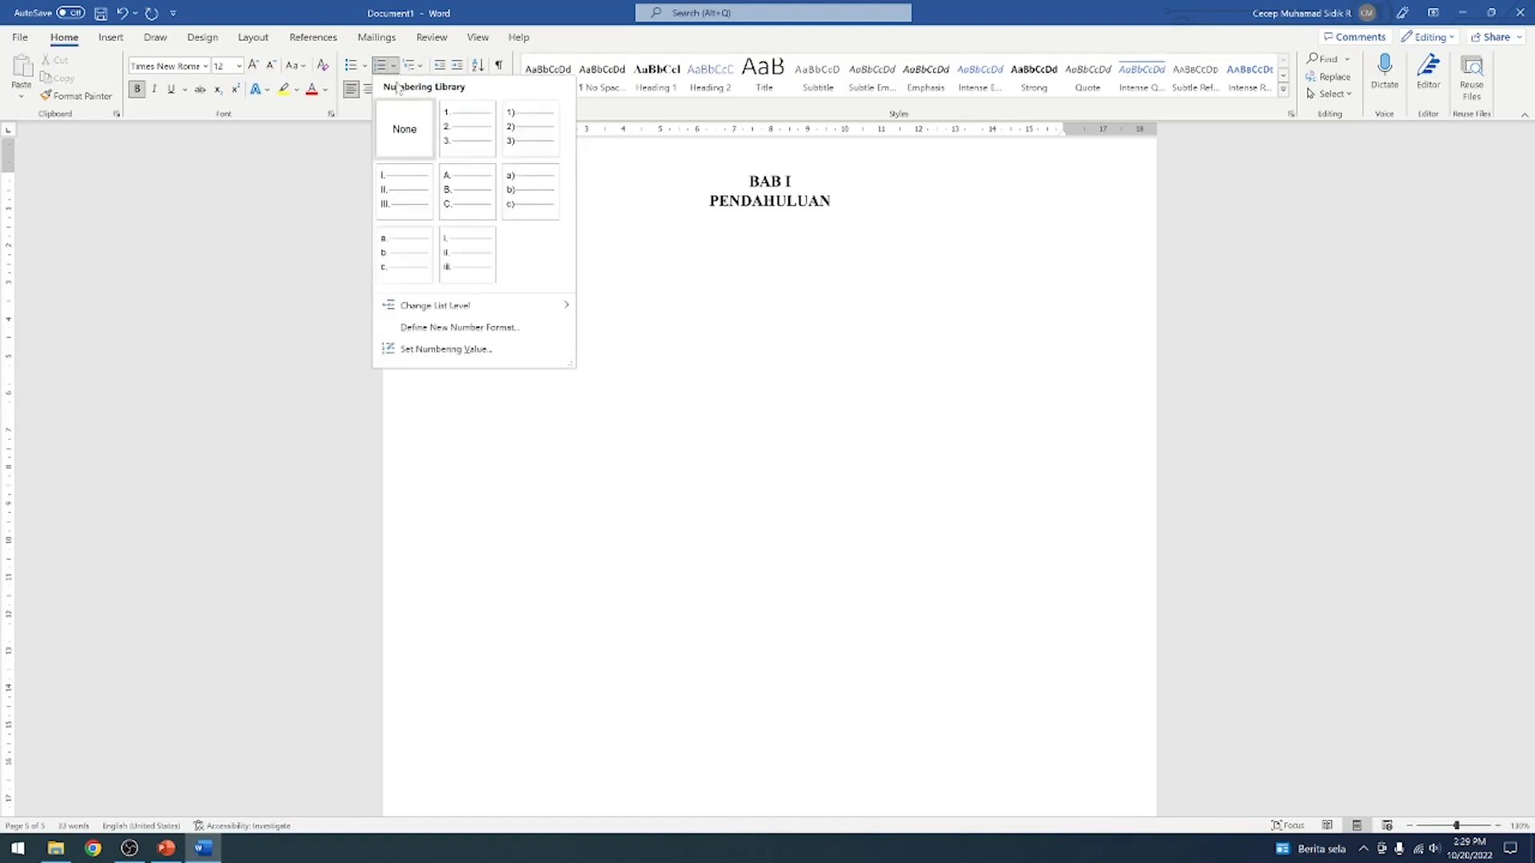
click(645, 287)
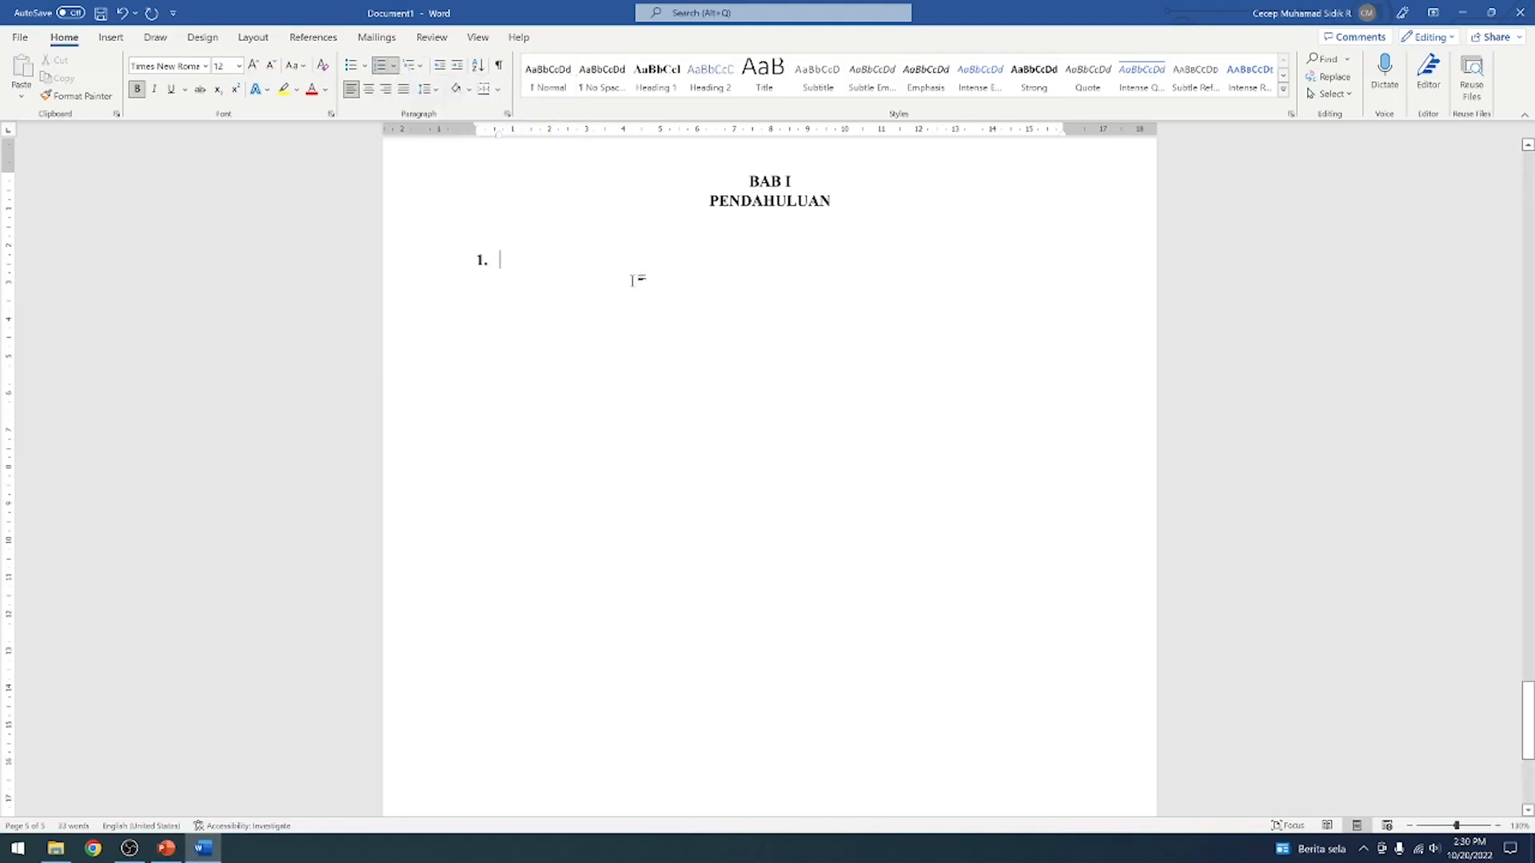
key(BackSpace)
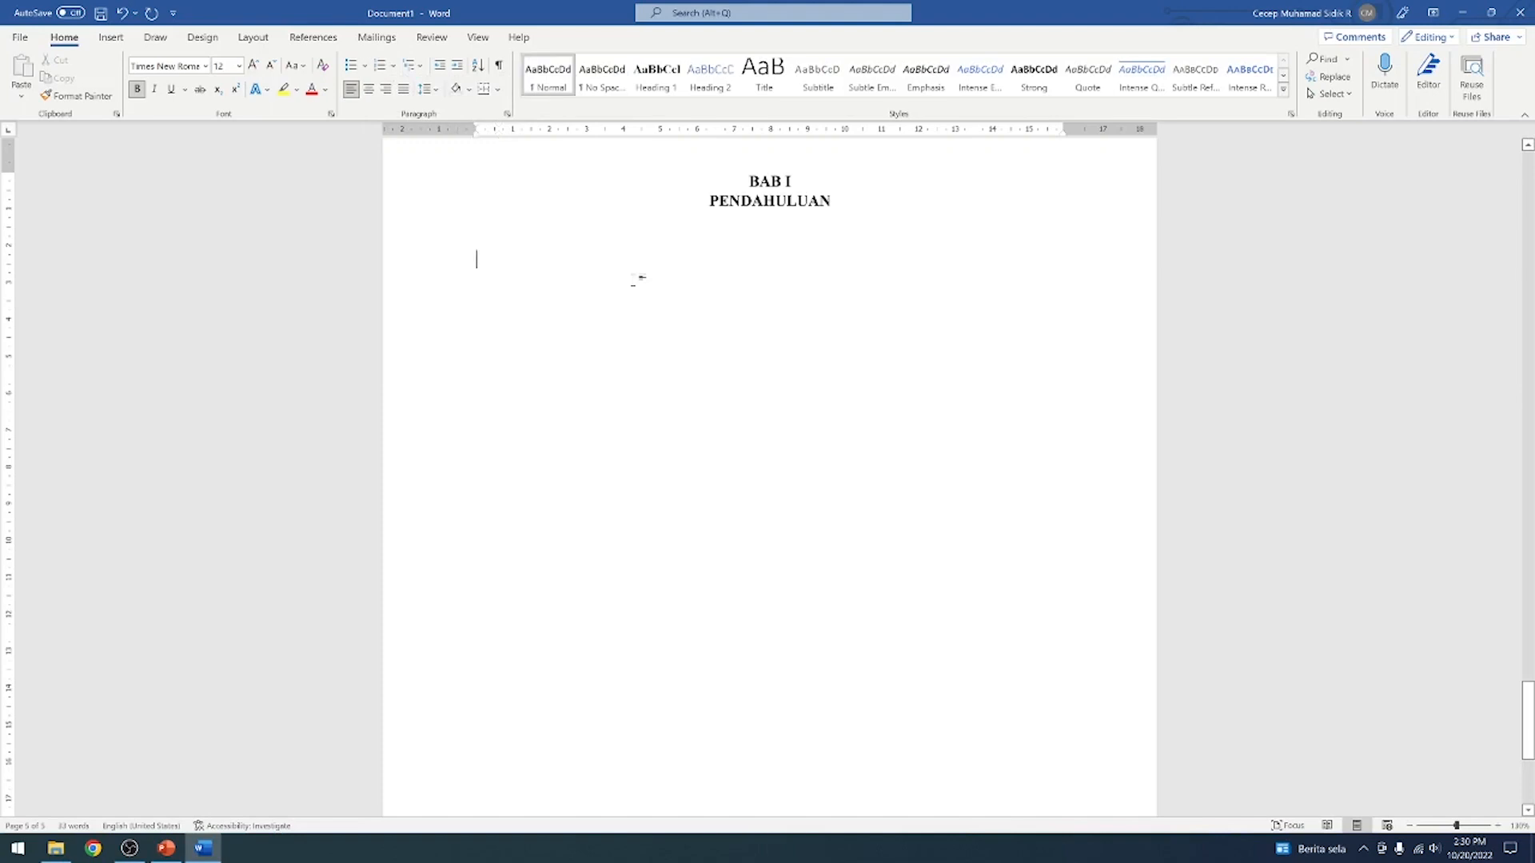
Apply the 1., 1.1., 1.1.1. multilevel list to the line below PENDAHULUAN and set its list level to 1.1
click(418, 69)
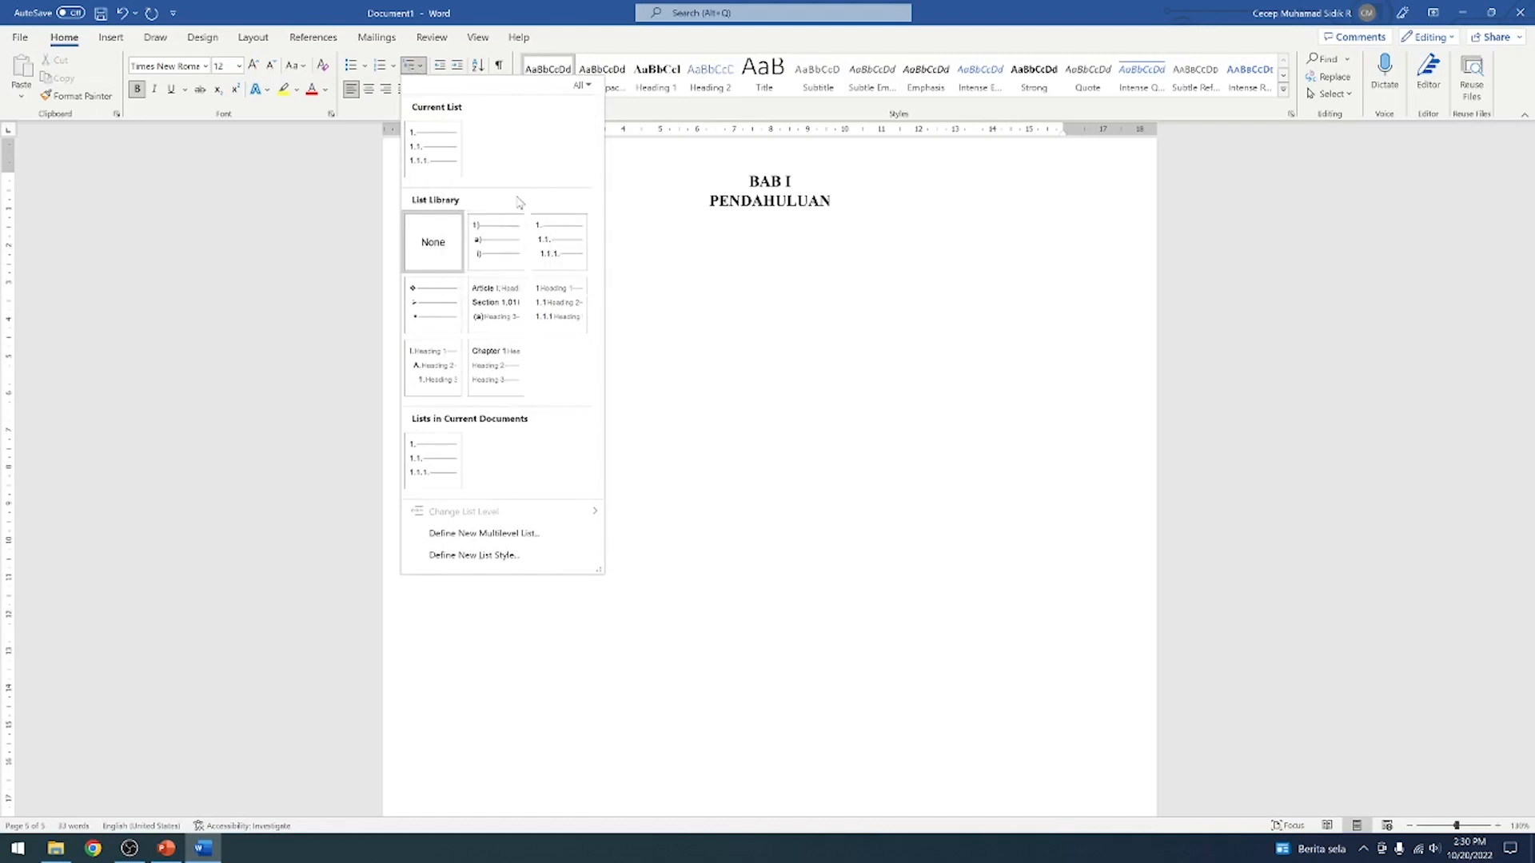
click(556, 244)
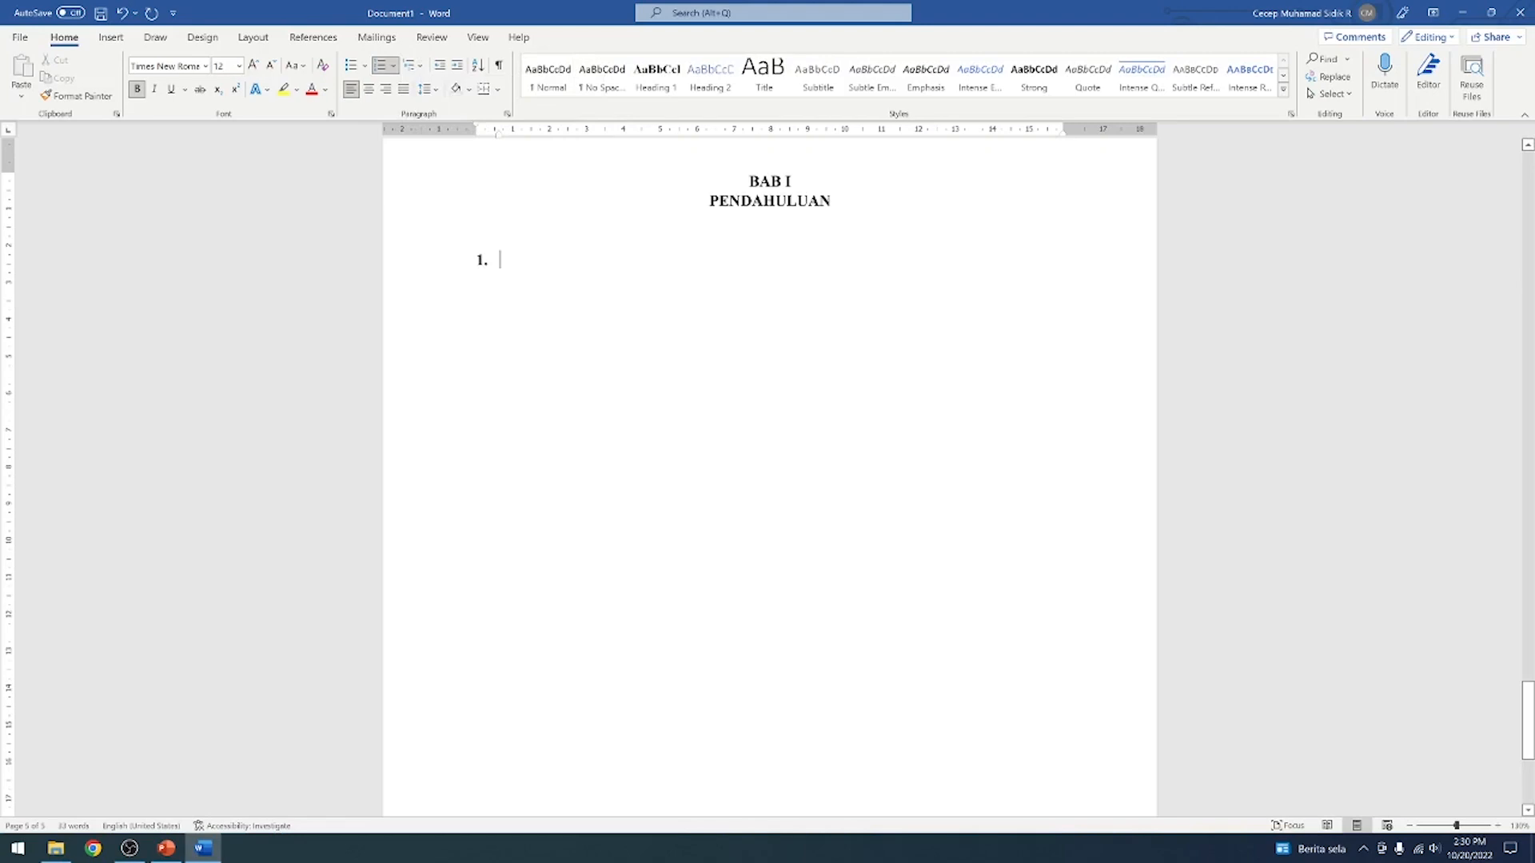
click(482, 260)
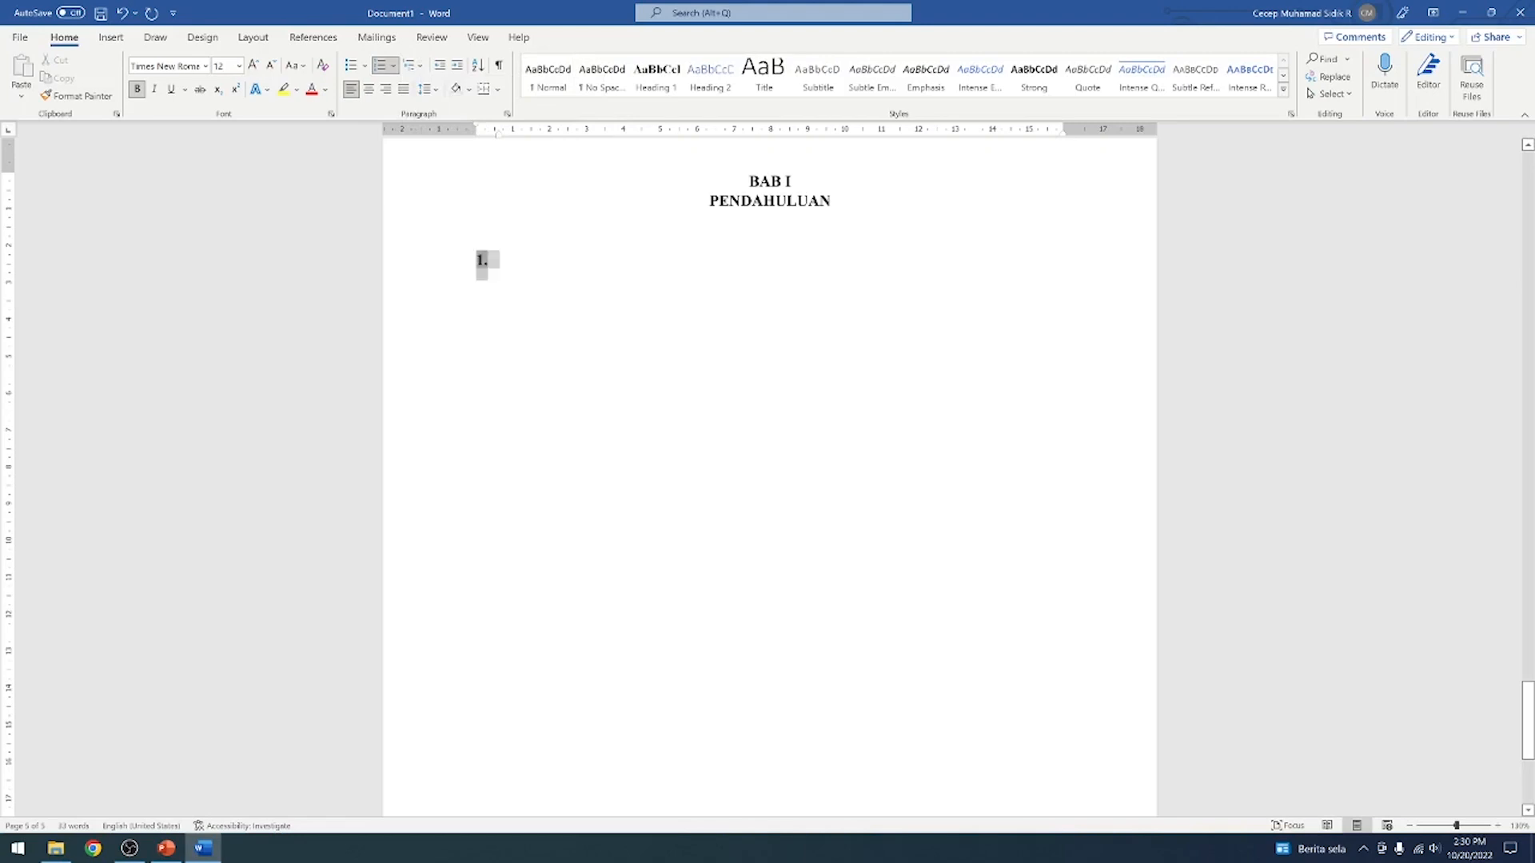
click(422, 68)
mouse_move(551, 519)
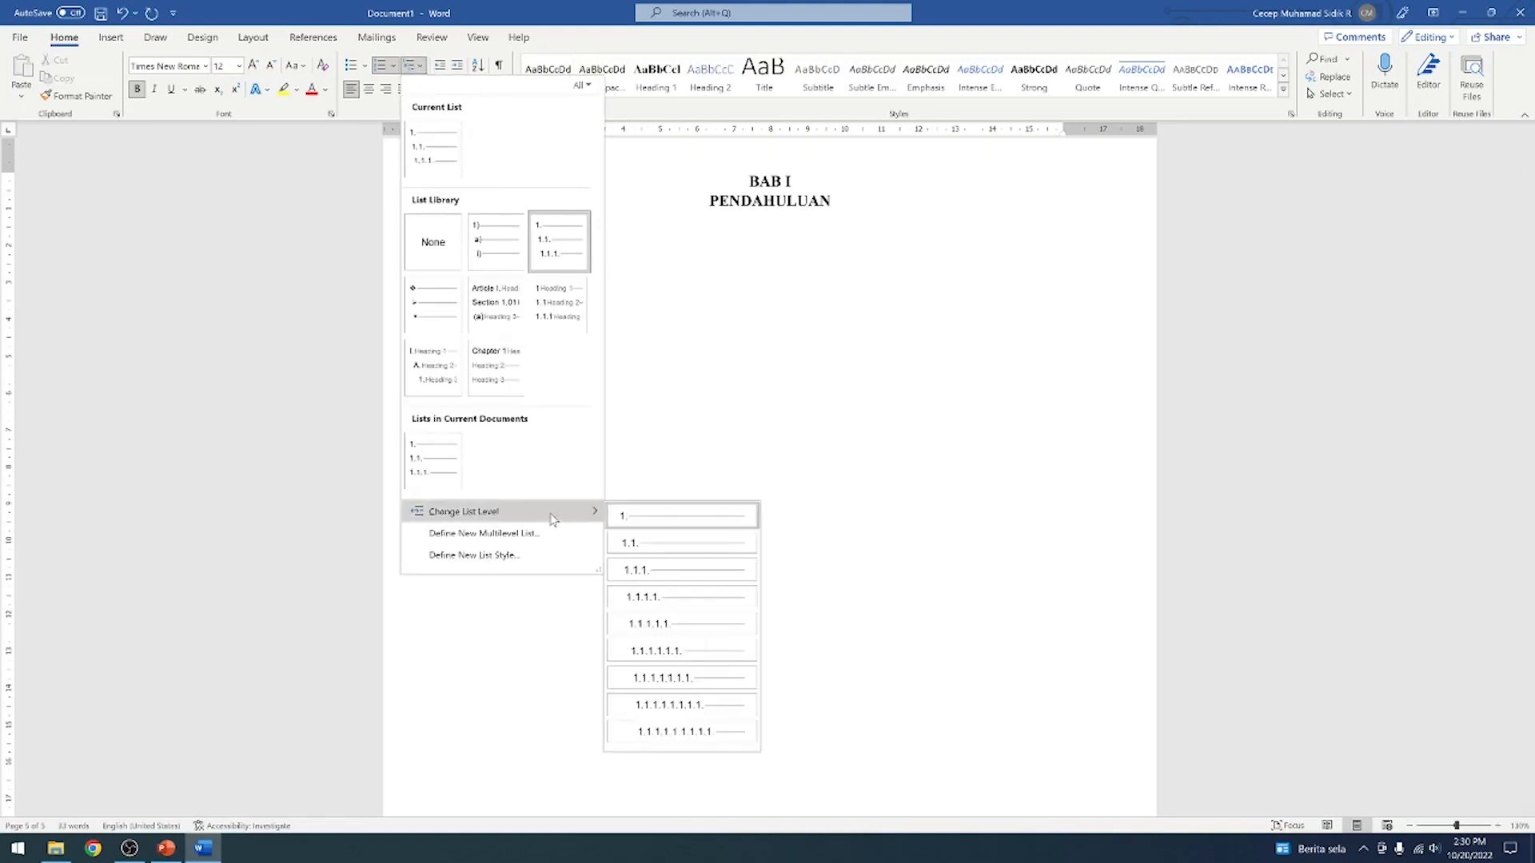
click(653, 551)
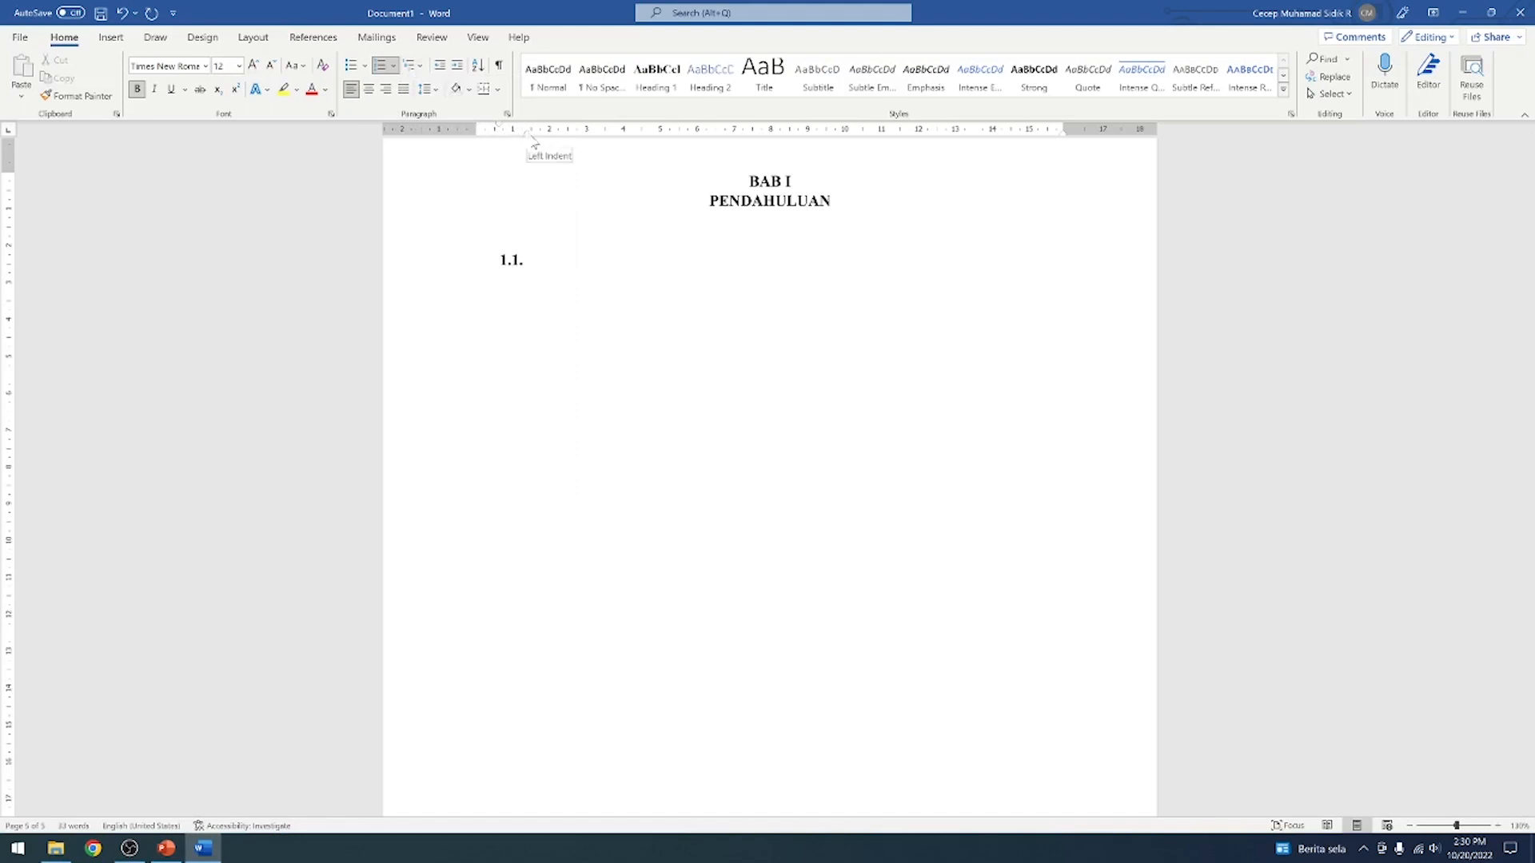
Reduce the left indent so the 1.1. number starts at the page margin, and enter the subheading Latar Belakang
drag(527, 137, 503, 138)
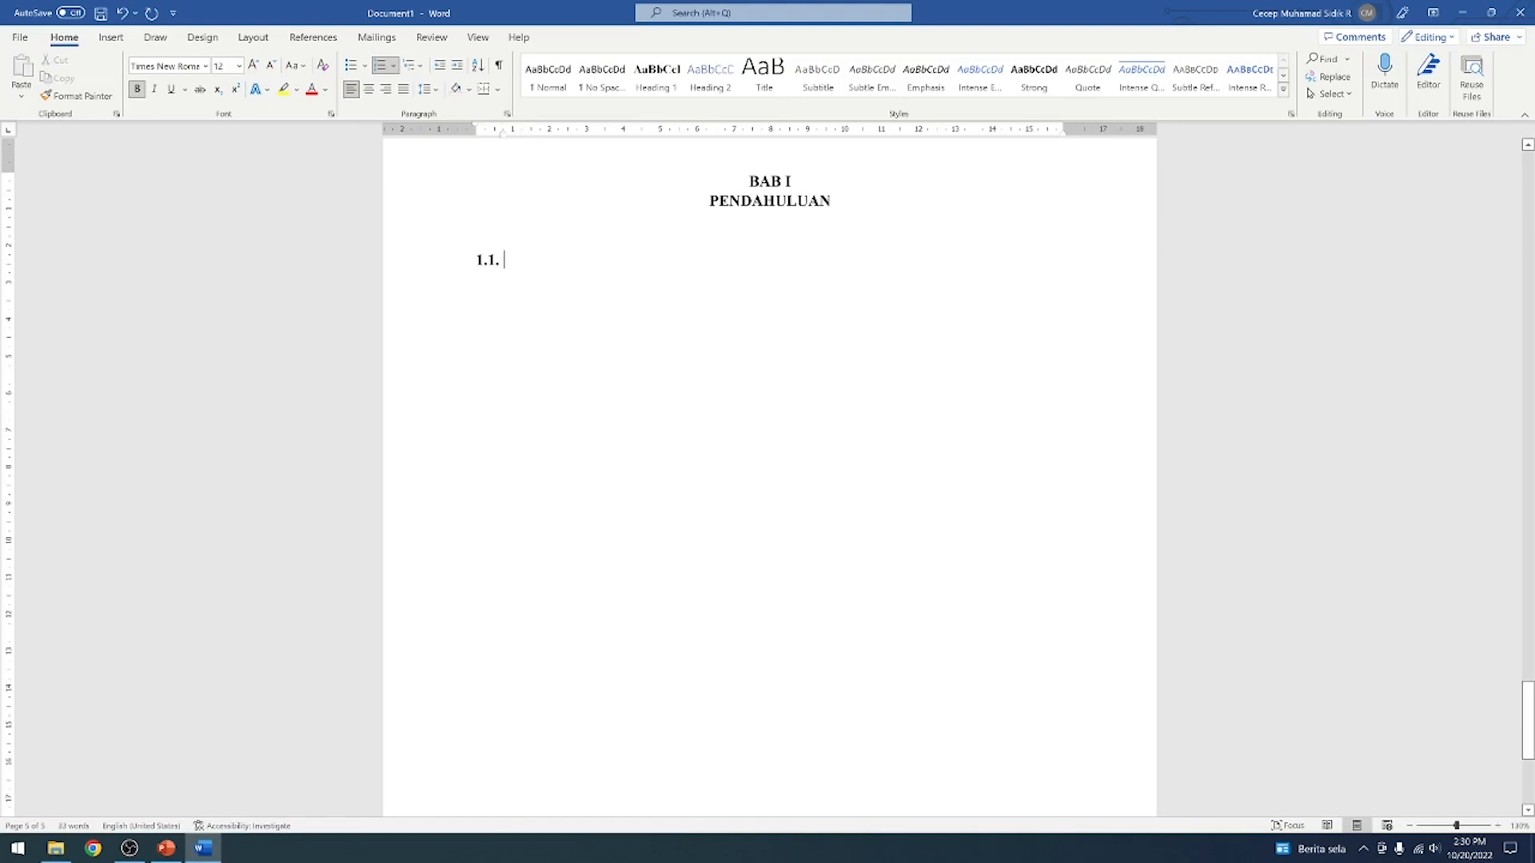
text(Latar )
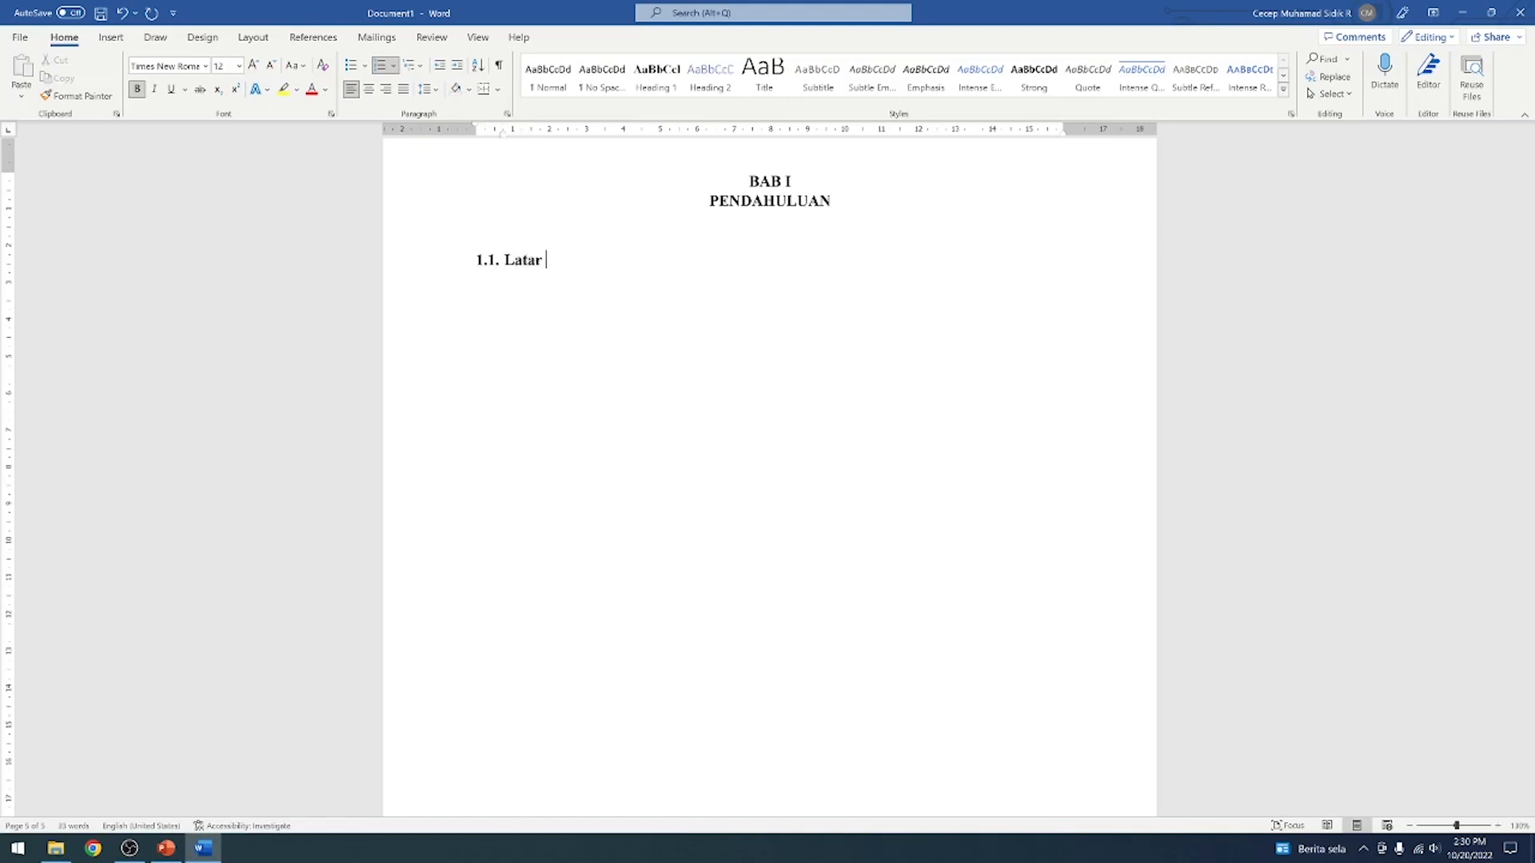
text(Belakang)
scroll(770, 480, up, 3)
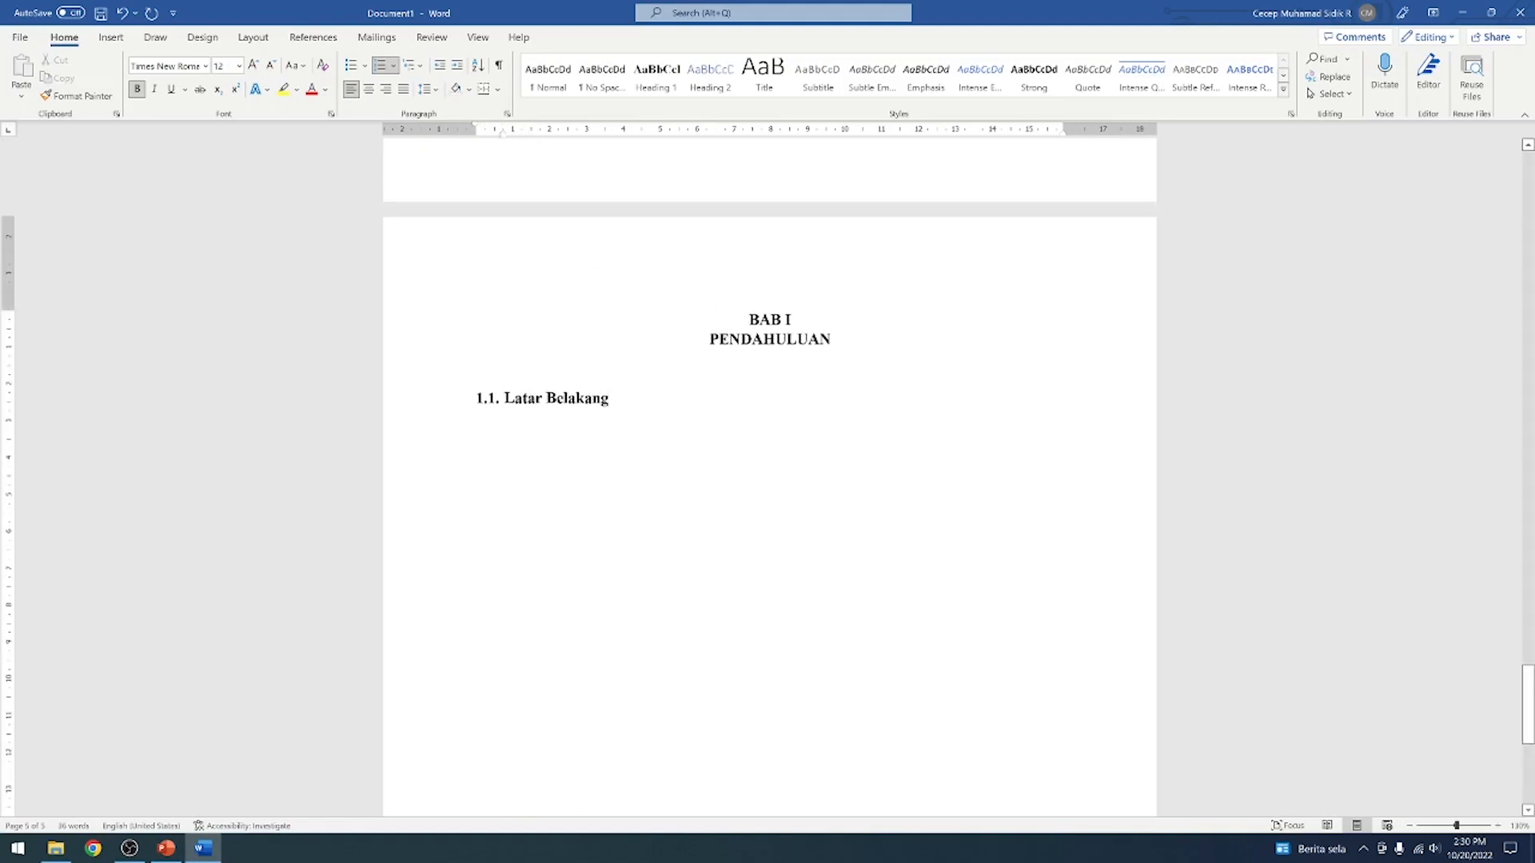
scroll(544, 387, down, 4)
scroll(541, 373, up, 3)
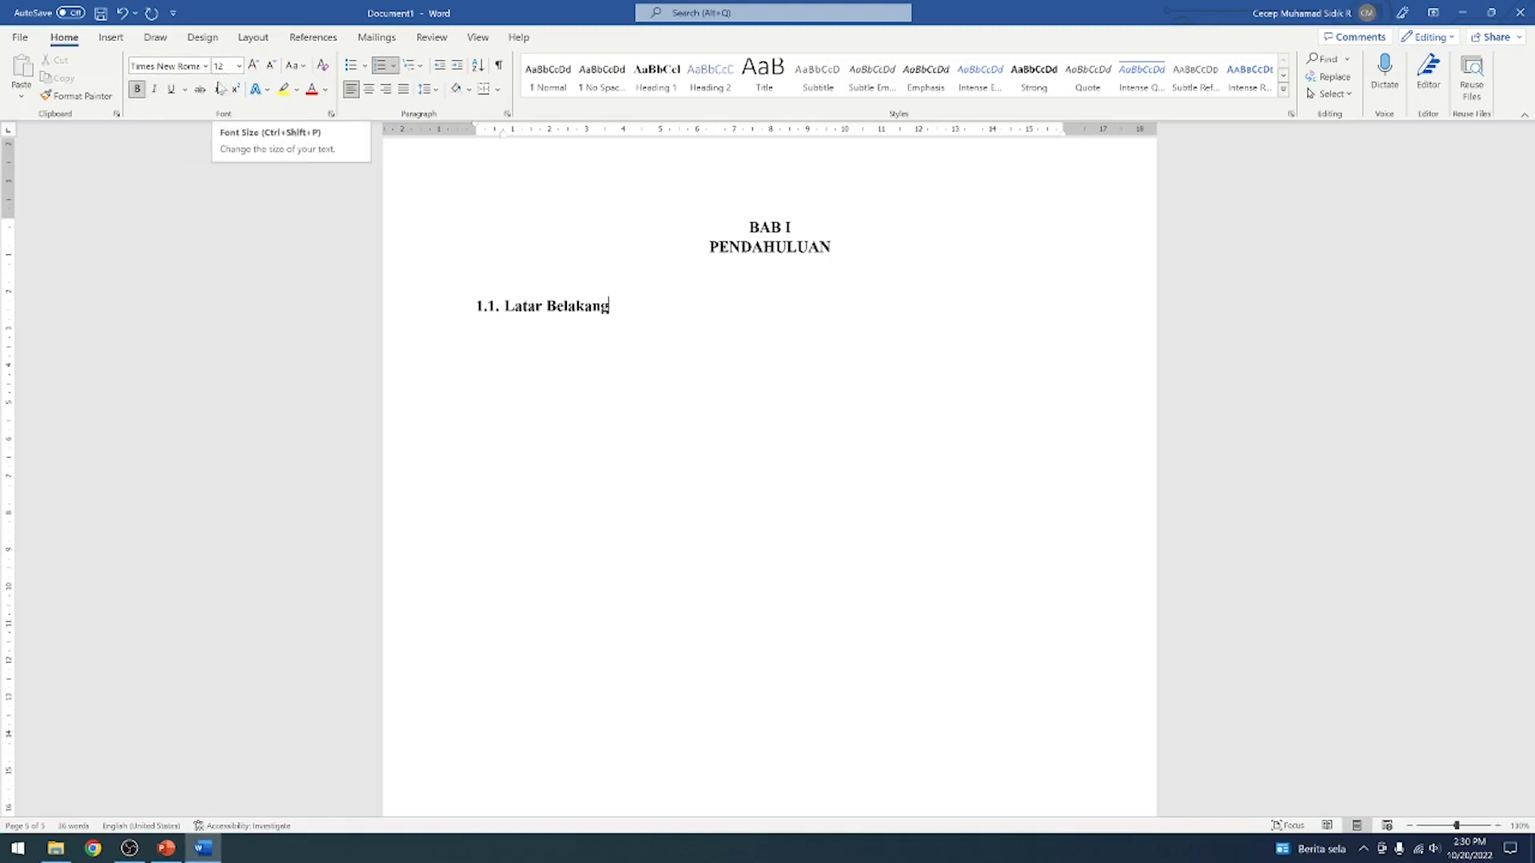
Update the Heading 2 style to match the formatting of the Latar Belakang subheading
mouse_move(610, 307)
mouse_down()
mouse_move(504, 308)
mouse_move(608, 309)
mouse_up()
click(526, 307)
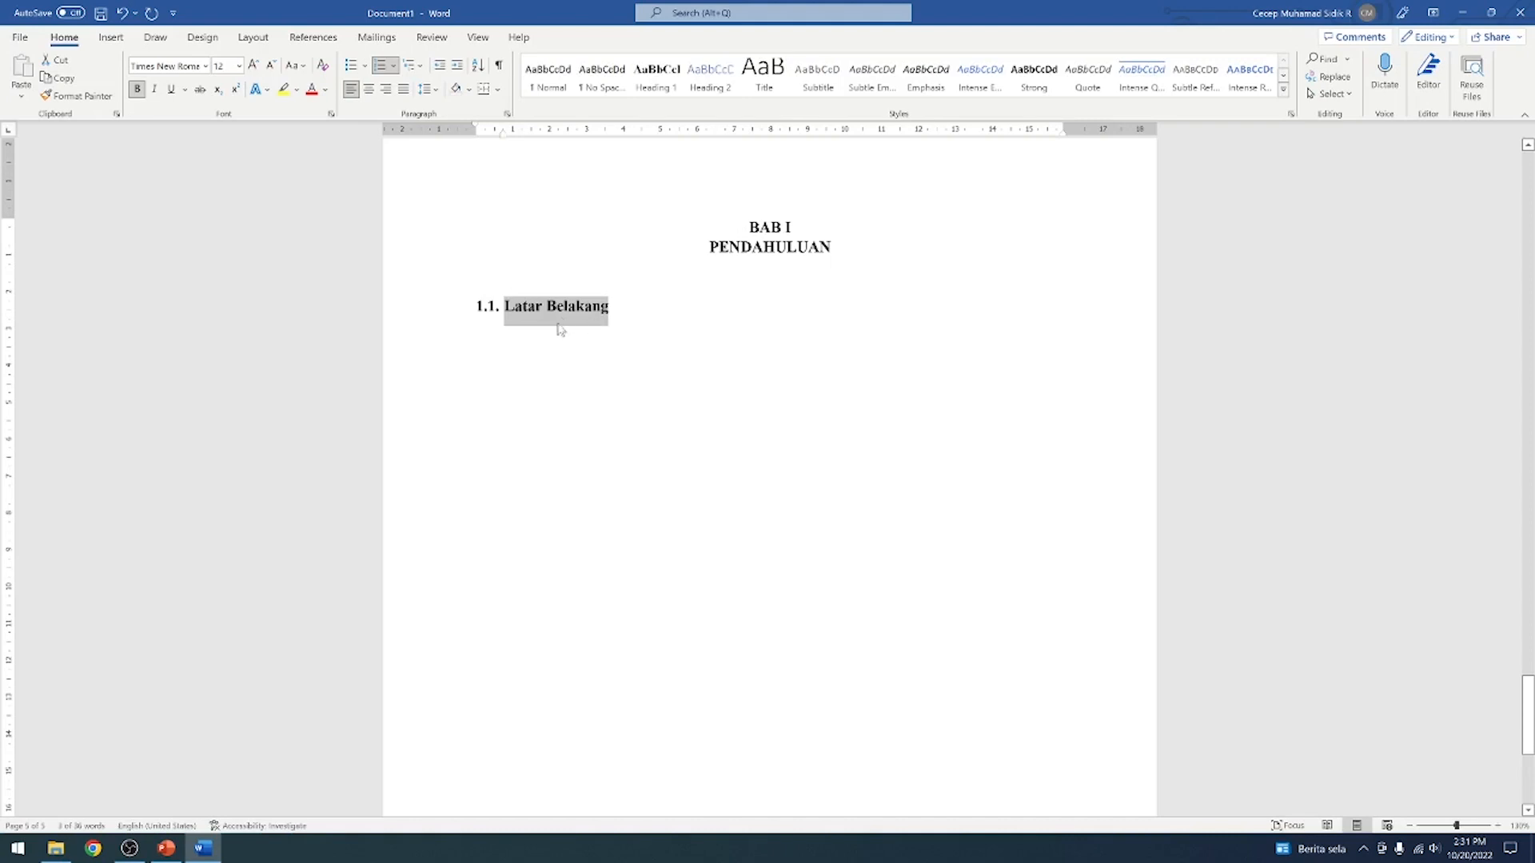
right_click(714, 85)
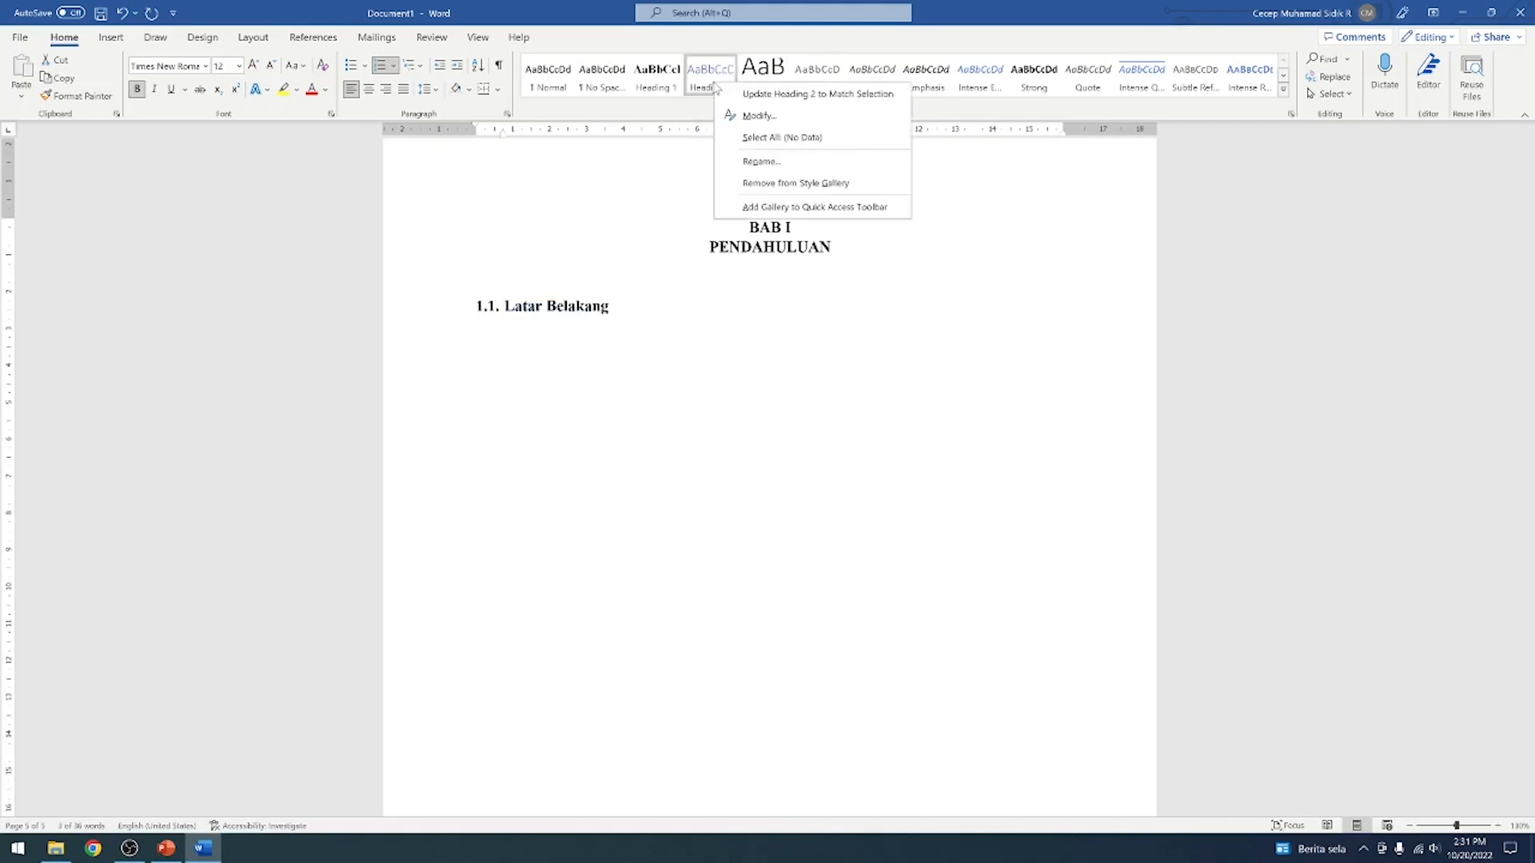
click(764, 96)
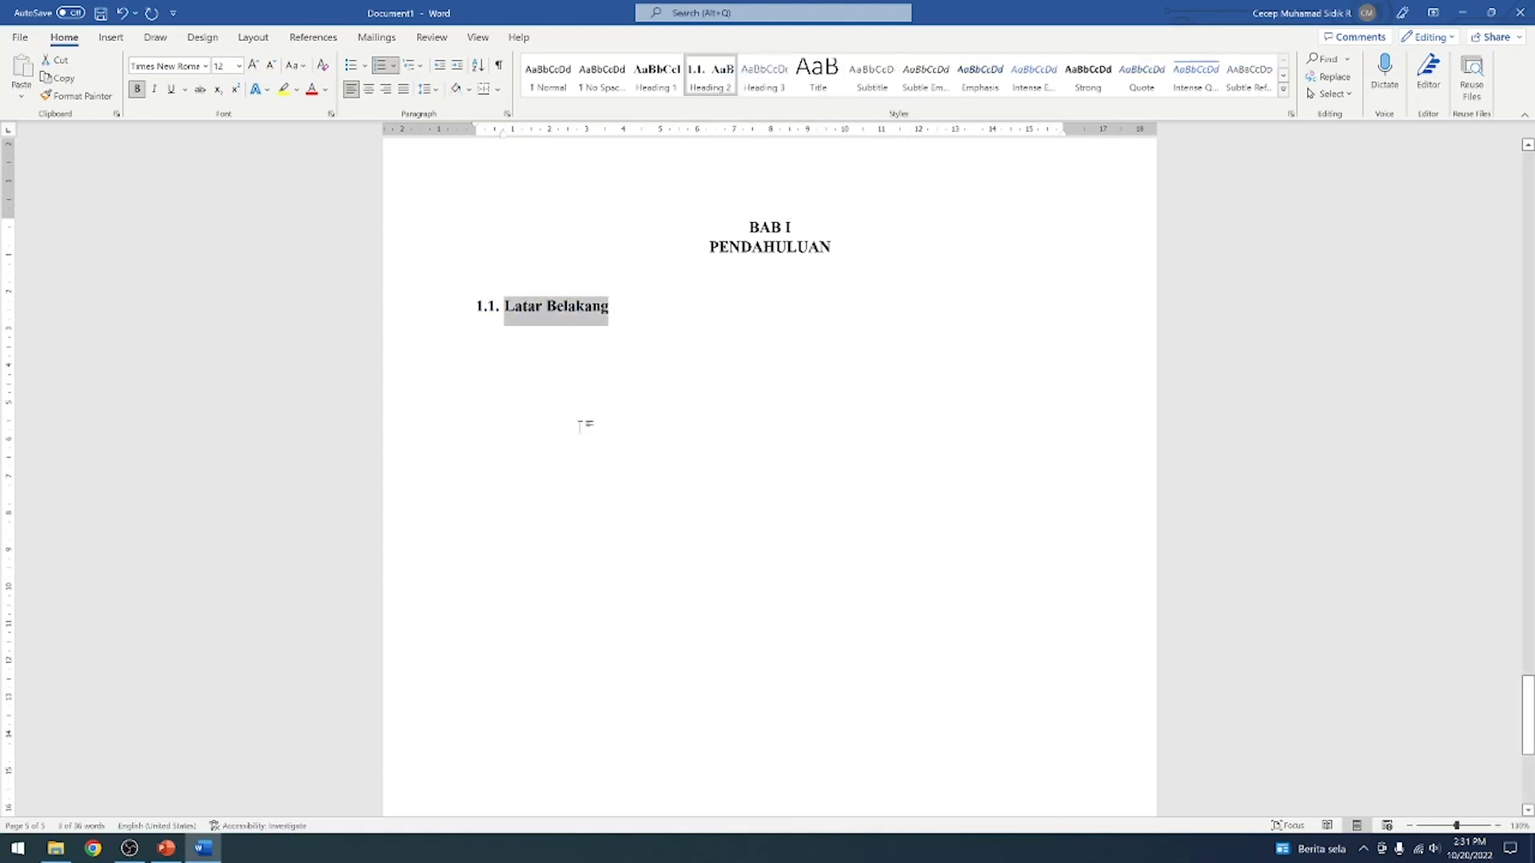
key(Right)
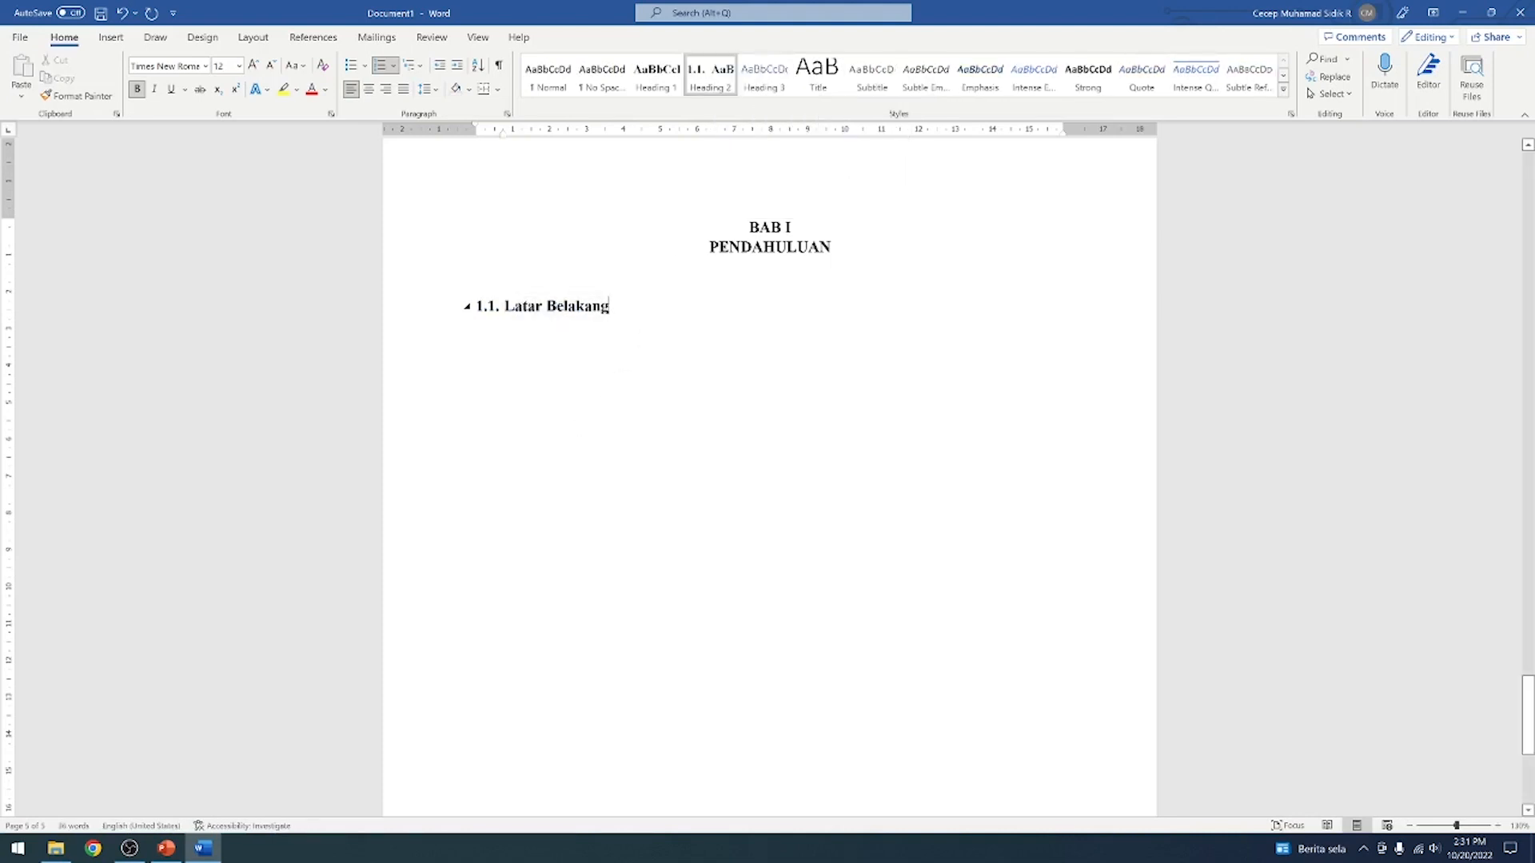
Start a body paragraph under Latar Belakang in 12 pt Times New Roman and fill it with random placeholder text
key(Return)
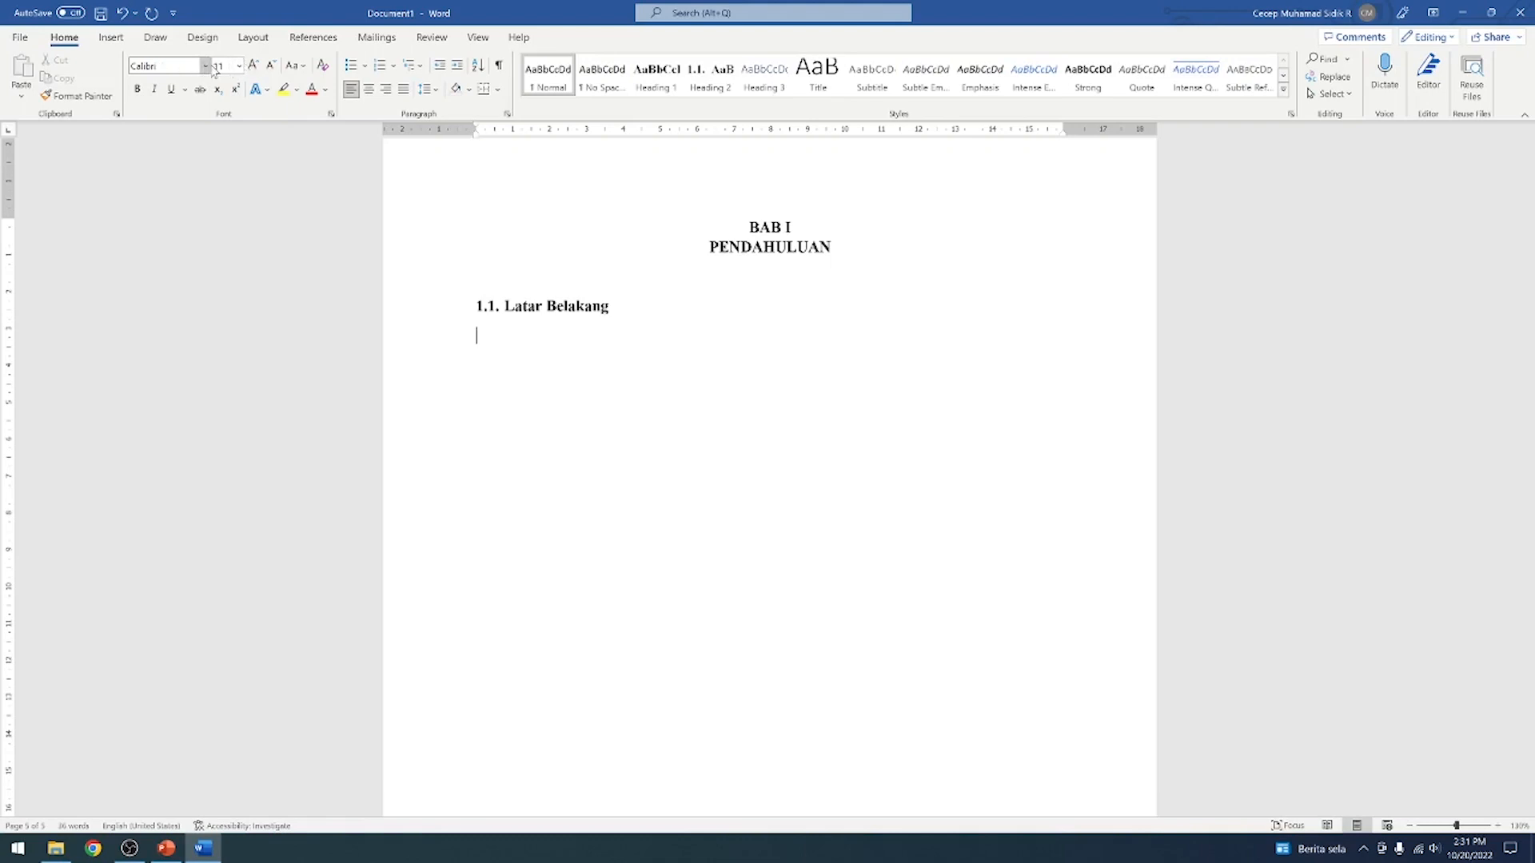
click(206, 67)
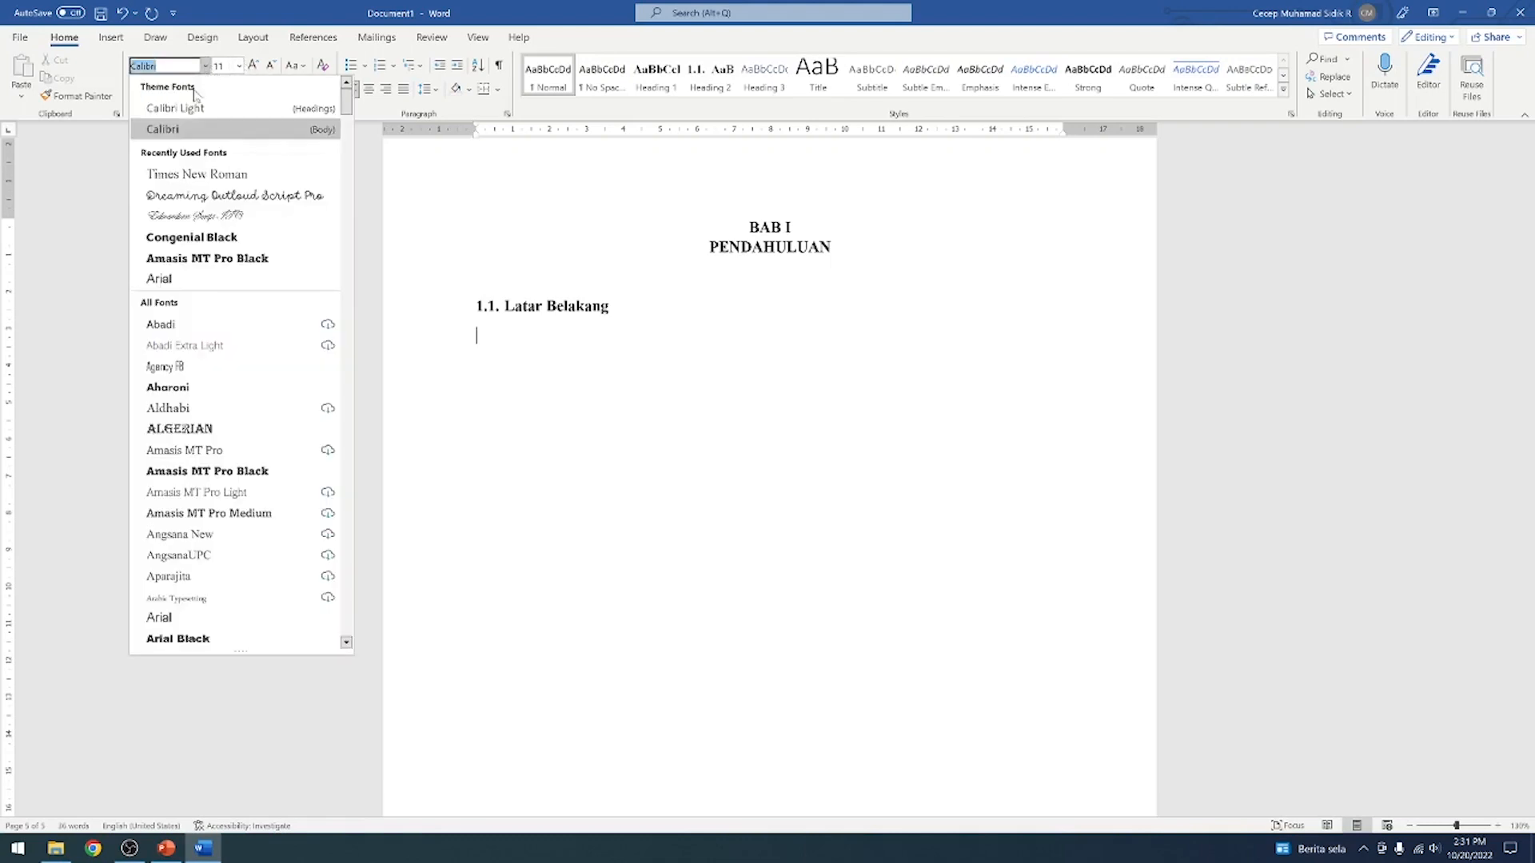
click(183, 178)
click(250, 65)
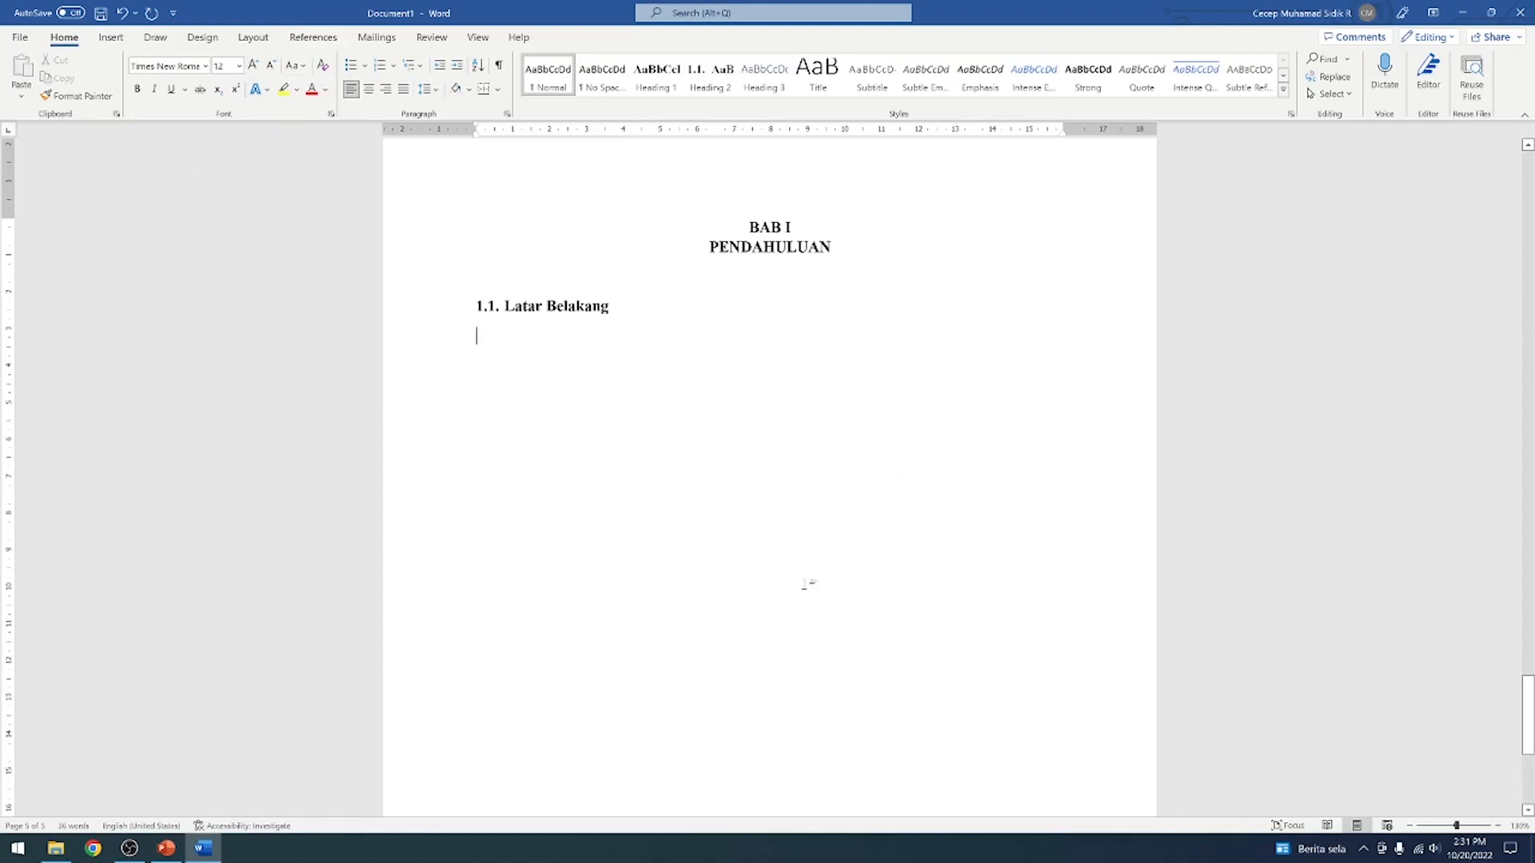
text(fsakfhaskfhafasfasfdnaks)
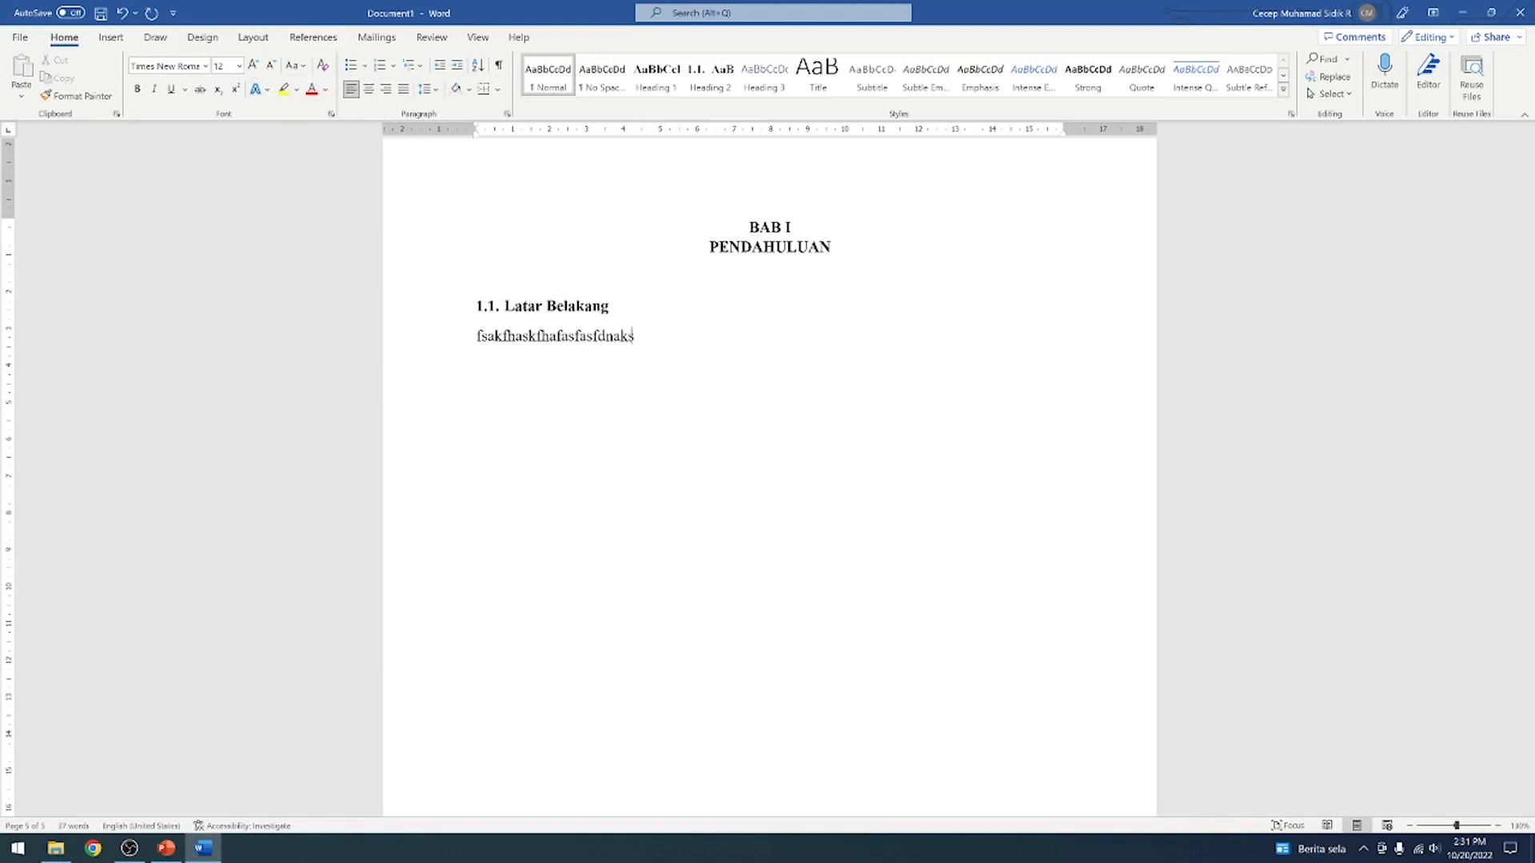
text(fnkafnkasfnasjfbasjkfbasjbcasjhbaijfbafdaskfnajicnajcn)
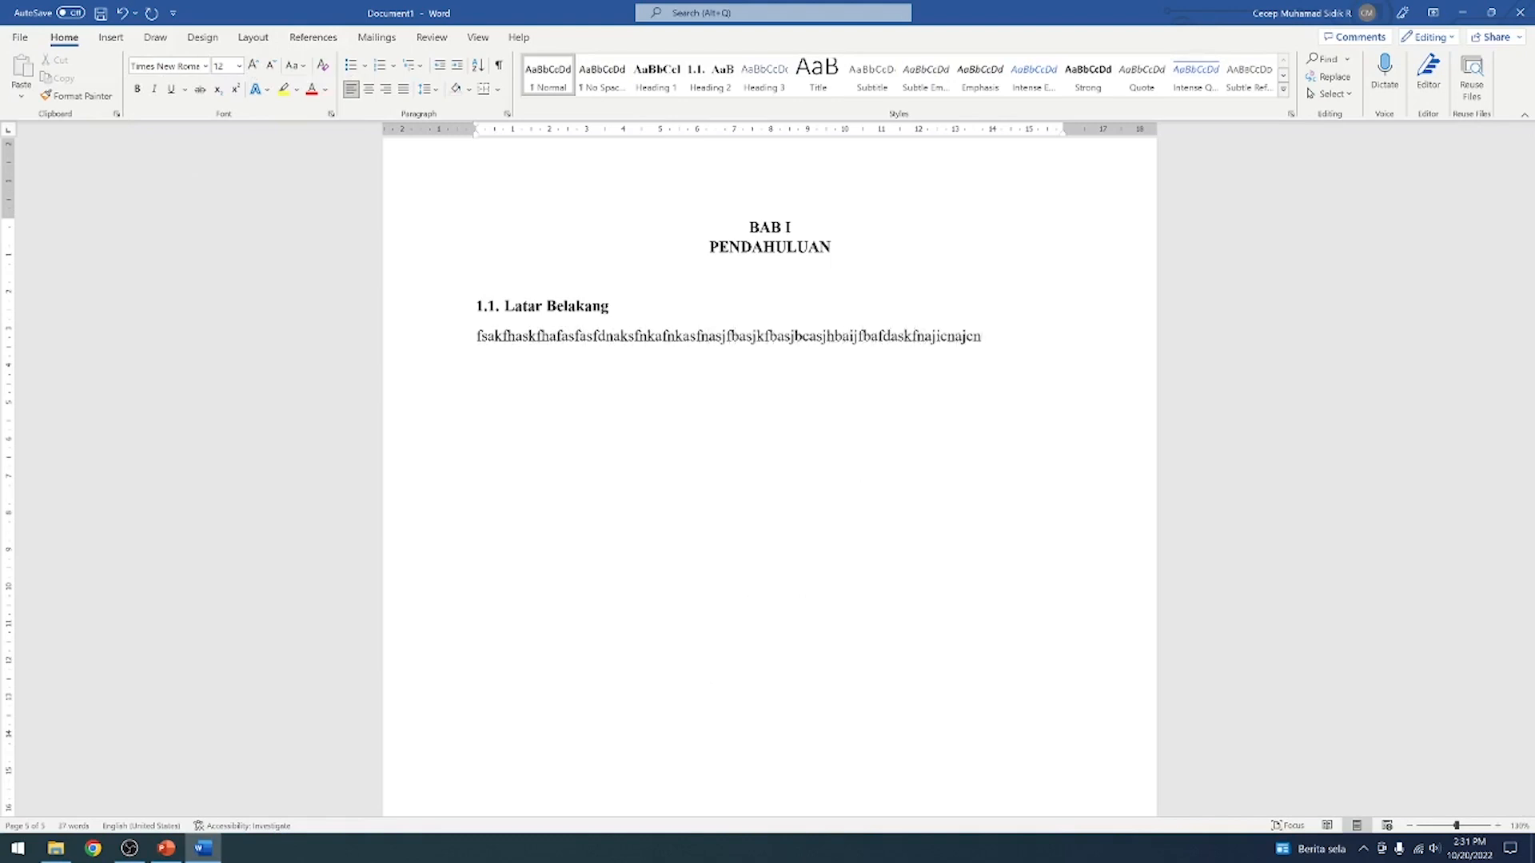
Finish the random placeholder paragraph under Latar Belakang and add the Heading 2 subheading Rumusan Masalah below it
key(Return)
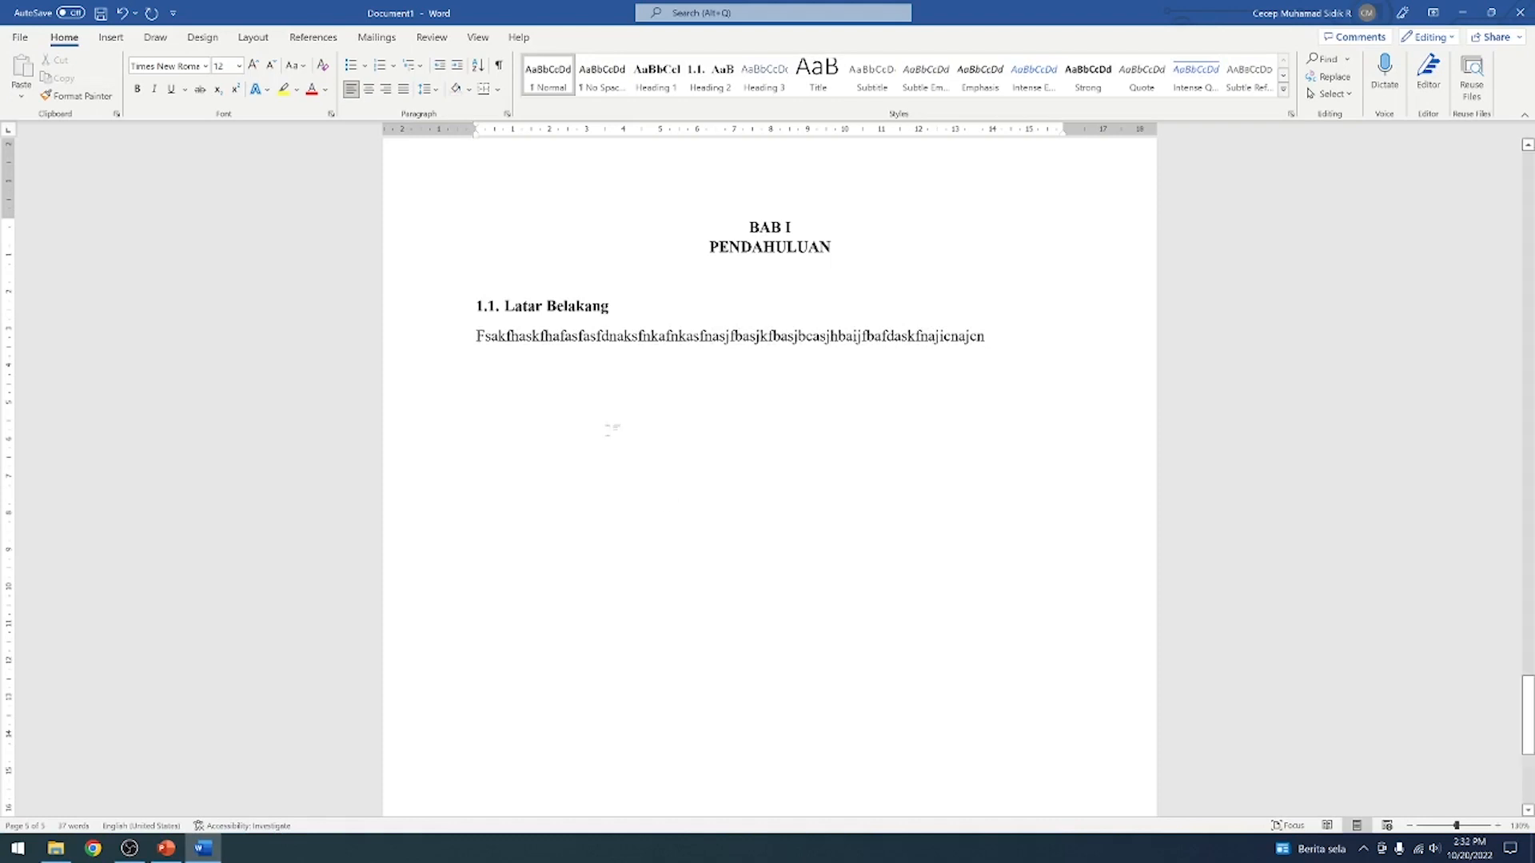
click(710, 76)
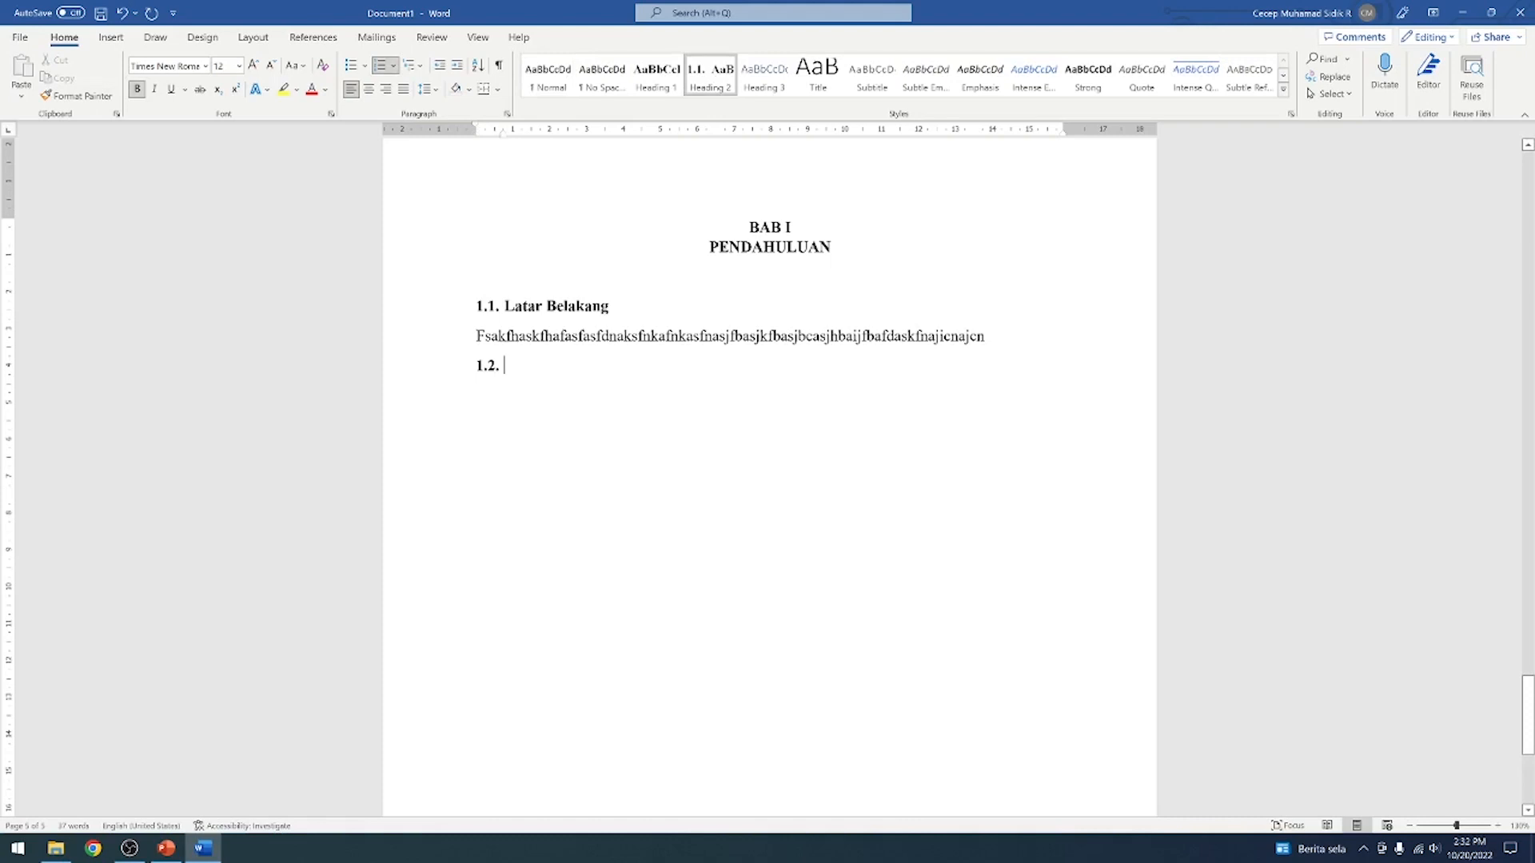
text(R)
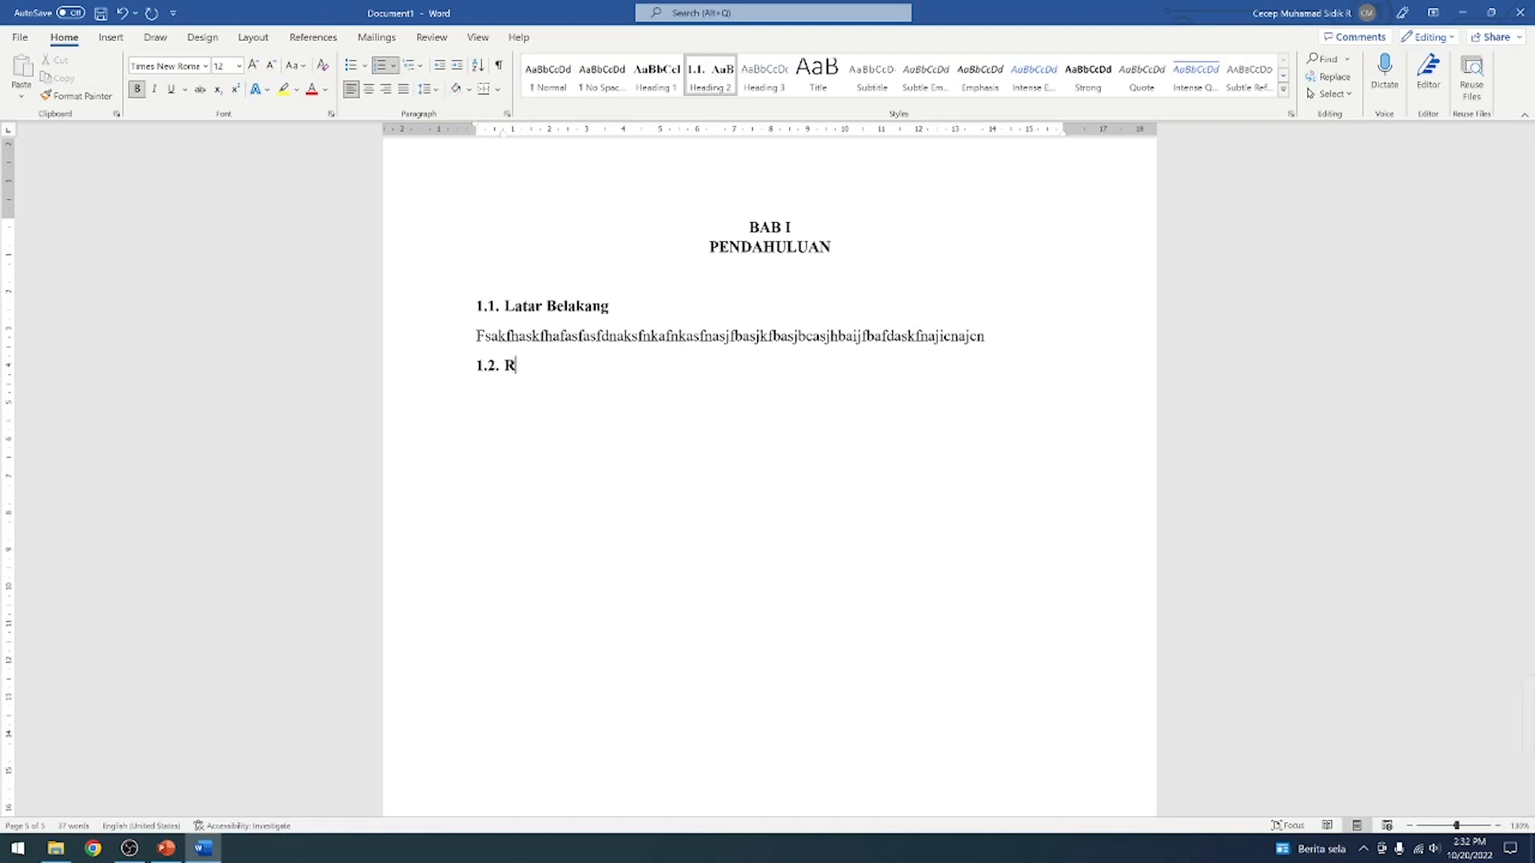
text(umusan Masalah)
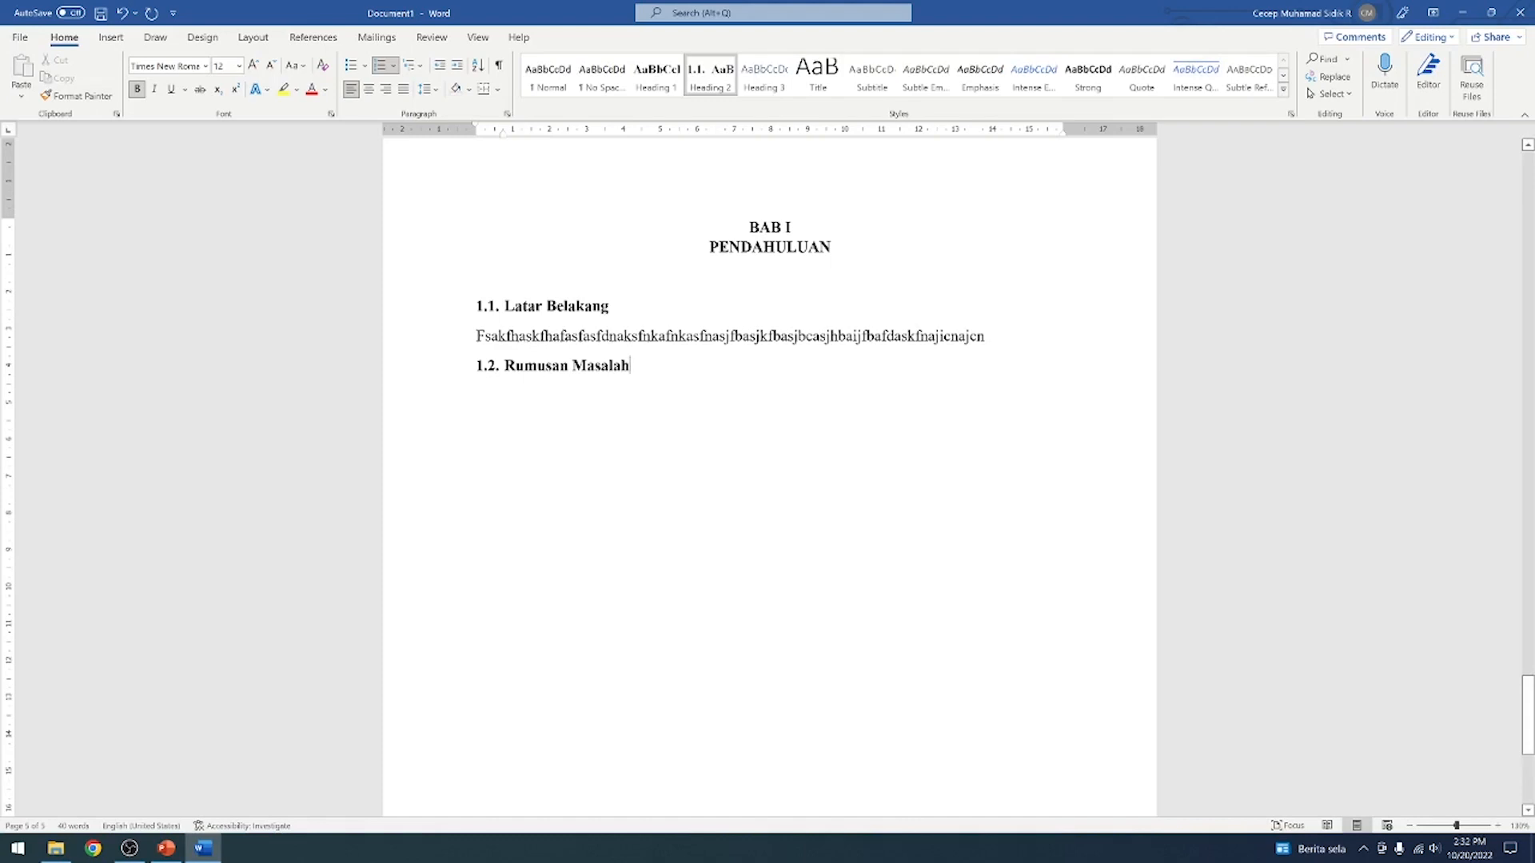
Insert a break after Rumusan Masalah to start a new page, and remove the list number from that page's first line
click(253, 36)
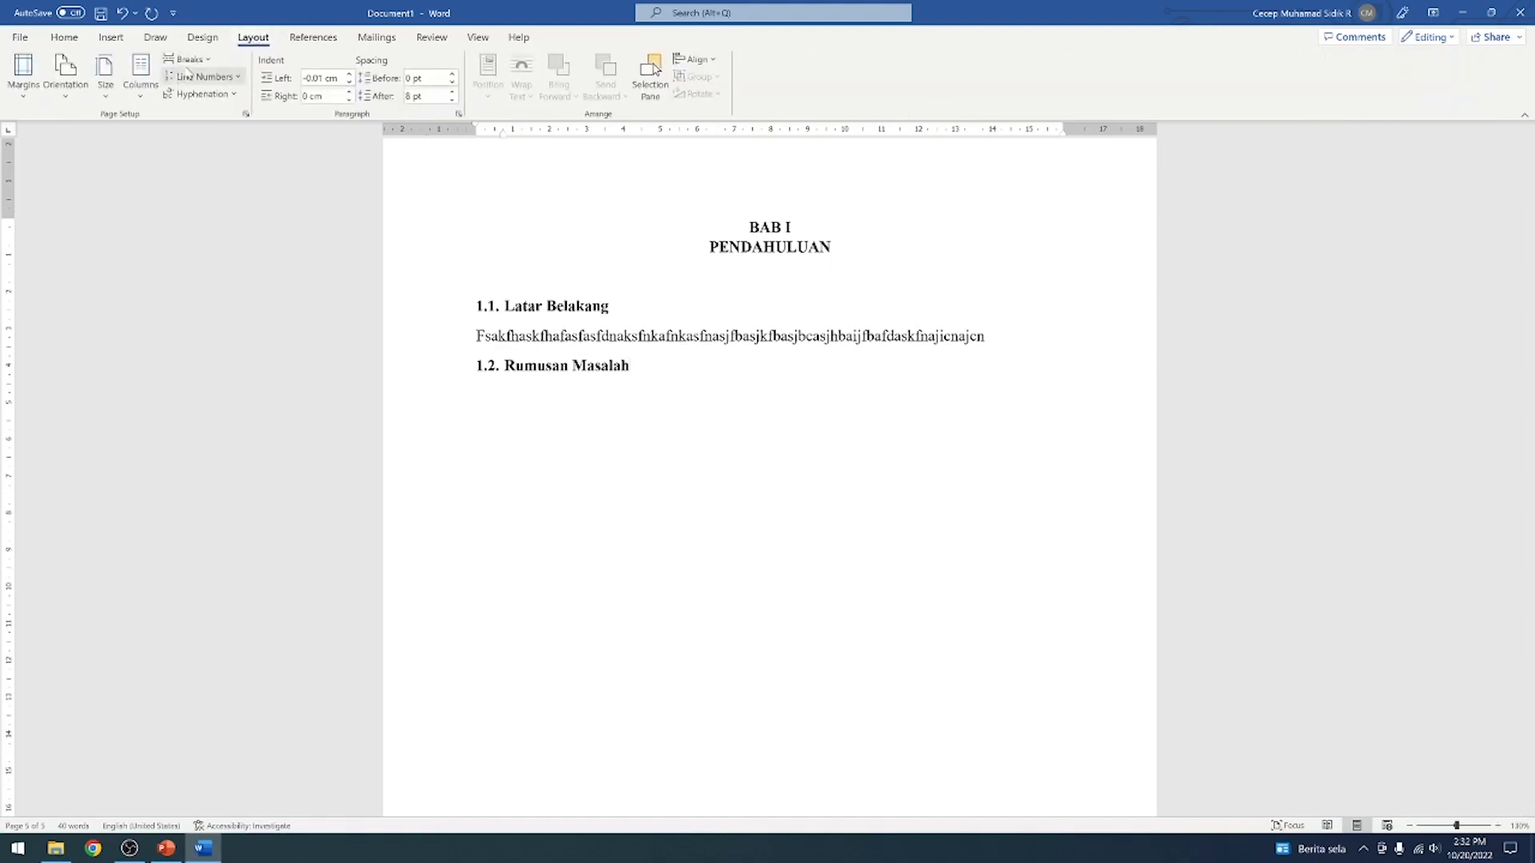
click(189, 59)
click(250, 276)
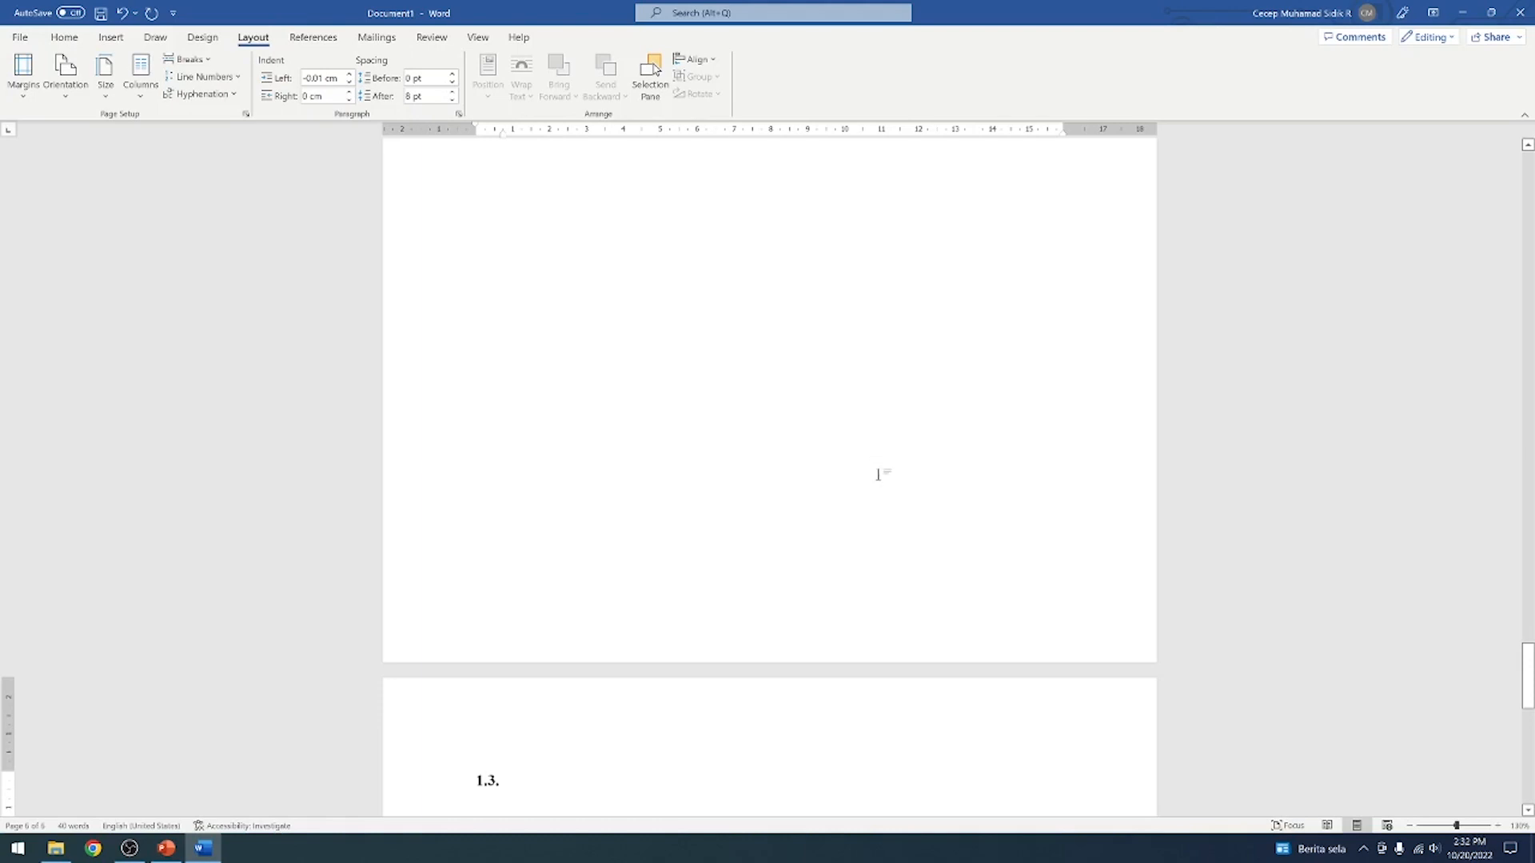
key(BackSpace)
key(BackSpace)
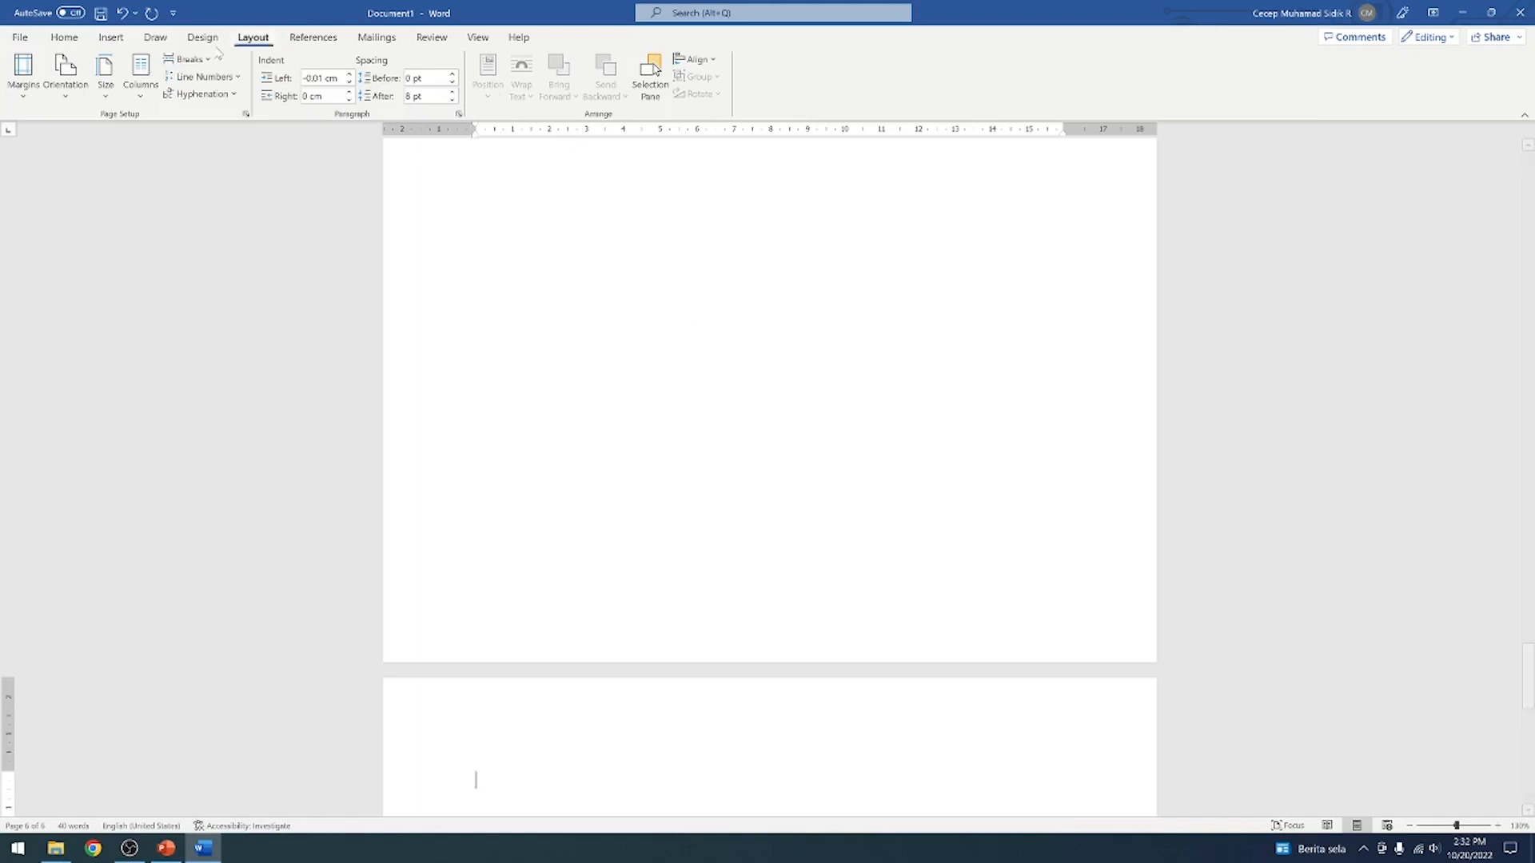
Apply the Heading 1 style to the first line of the new page and enter BAB II there
click(64, 37)
scroll(667, 241, down, 10)
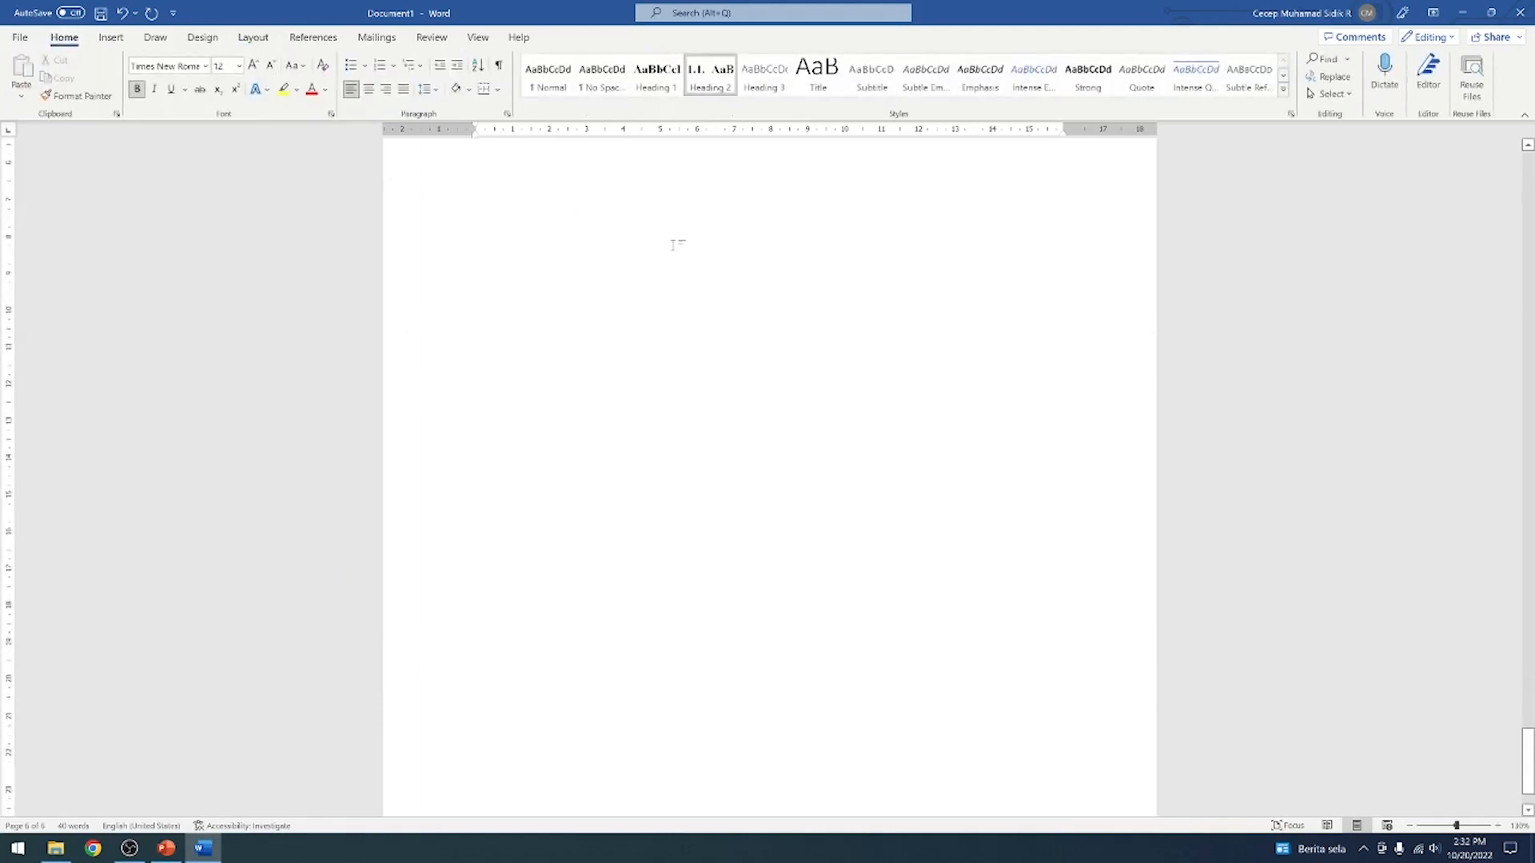
scroll(677, 239, up, 11)
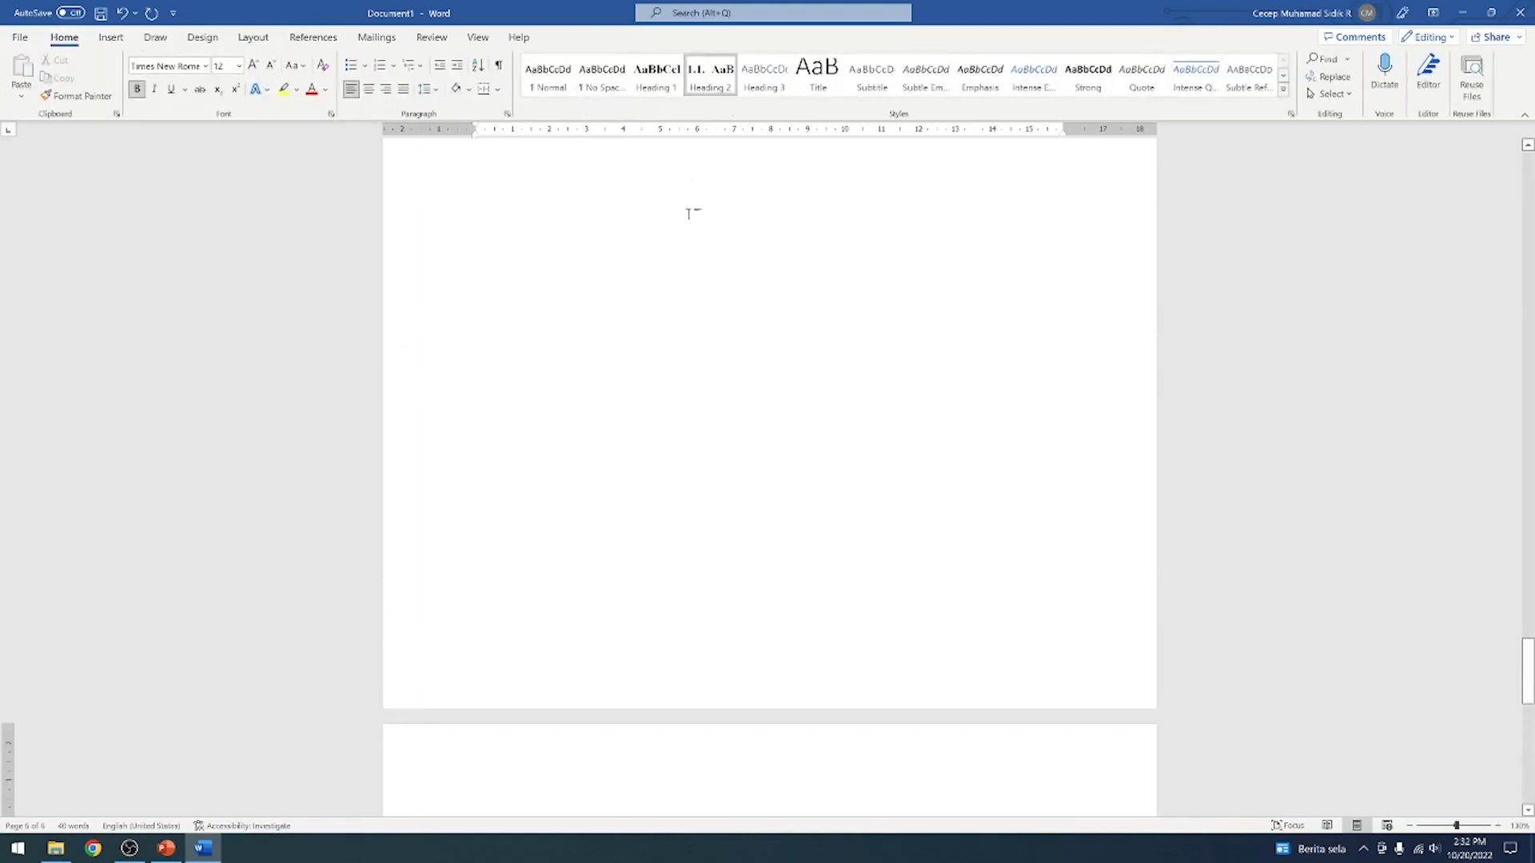
scroll(691, 213, down, 6)
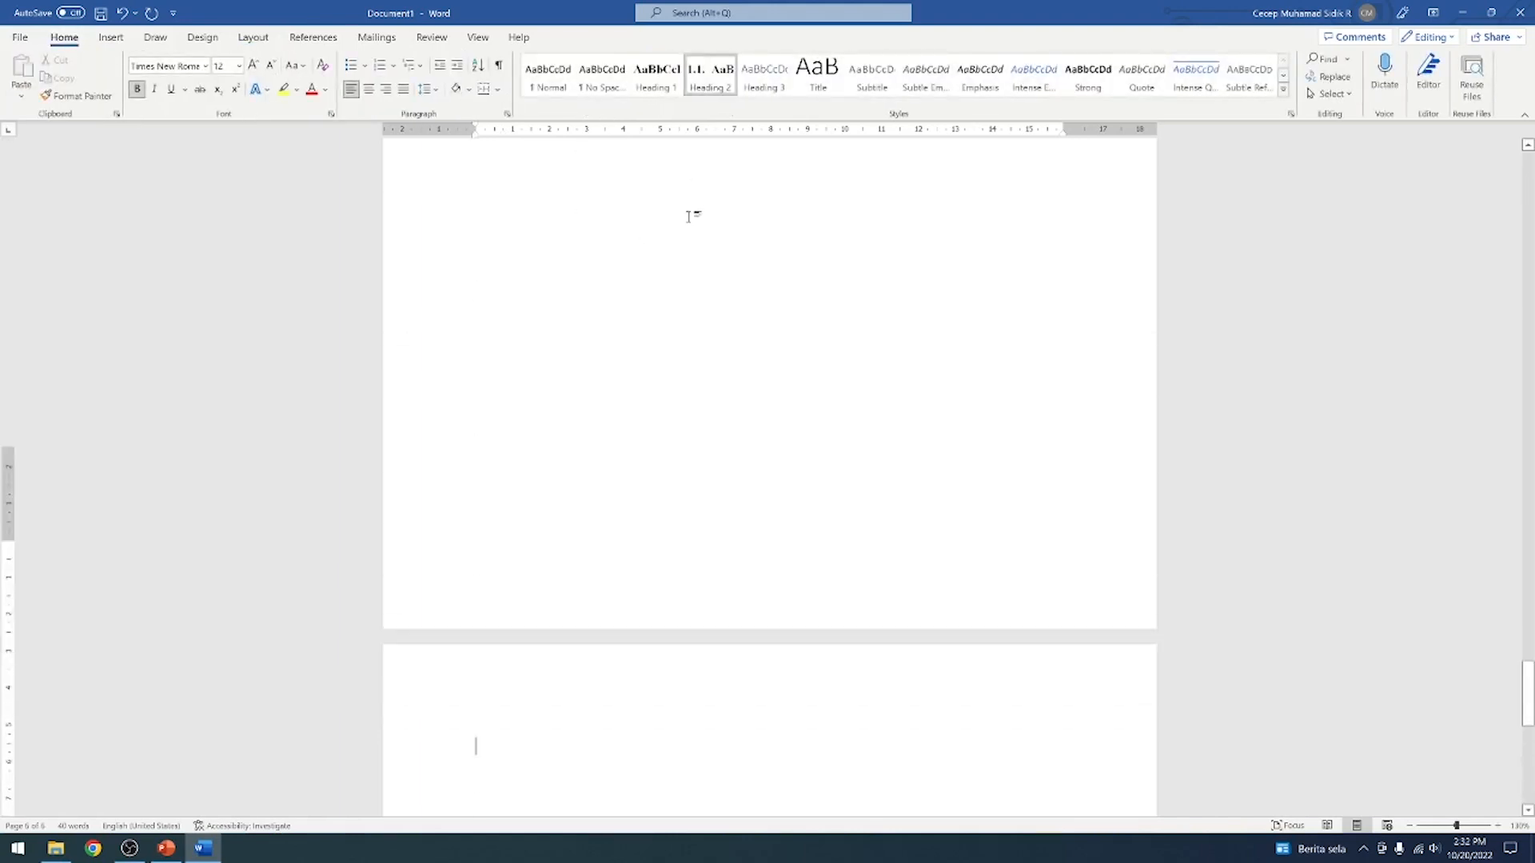
click(659, 78)
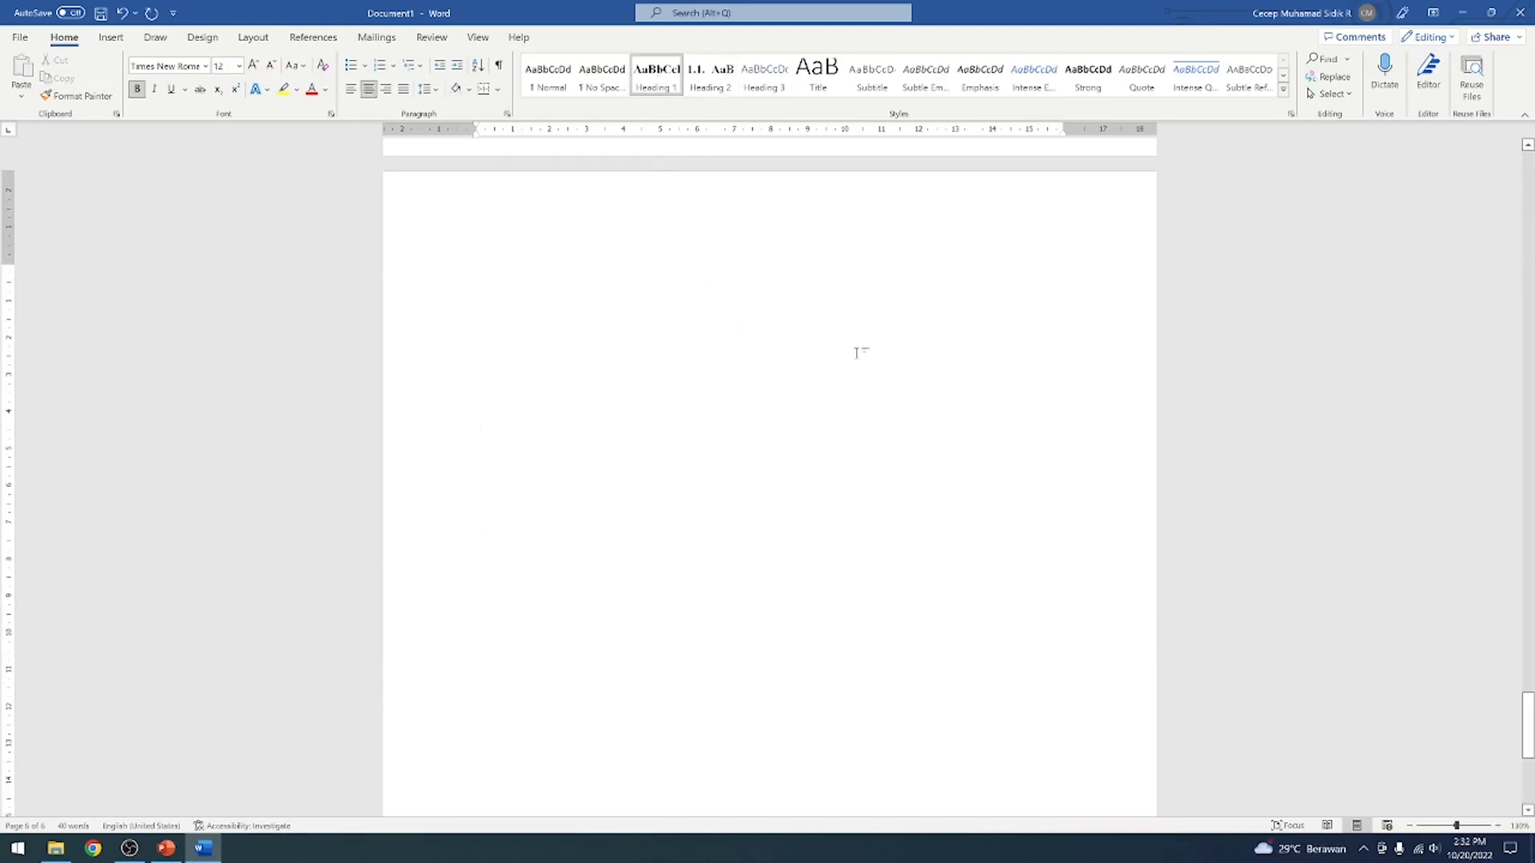
text(BAB)
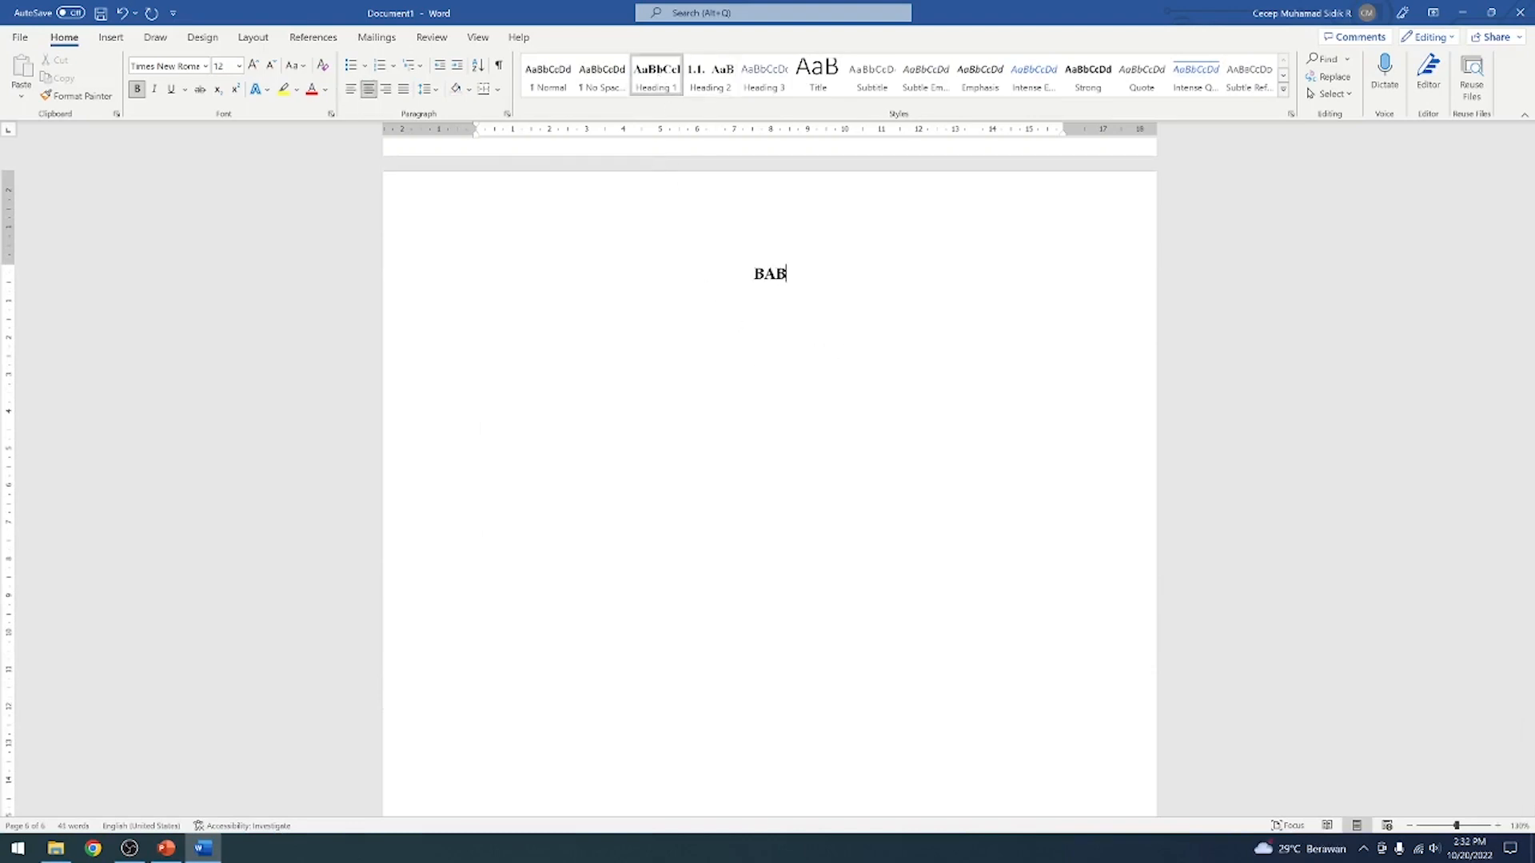
text( II)
key(Return)
Enter the chapter title LANDASAN TEORI below BAB II and start a new line after it
text(LAN)
key(BackSpace)
key(BackSpace)
key(BackSpace)
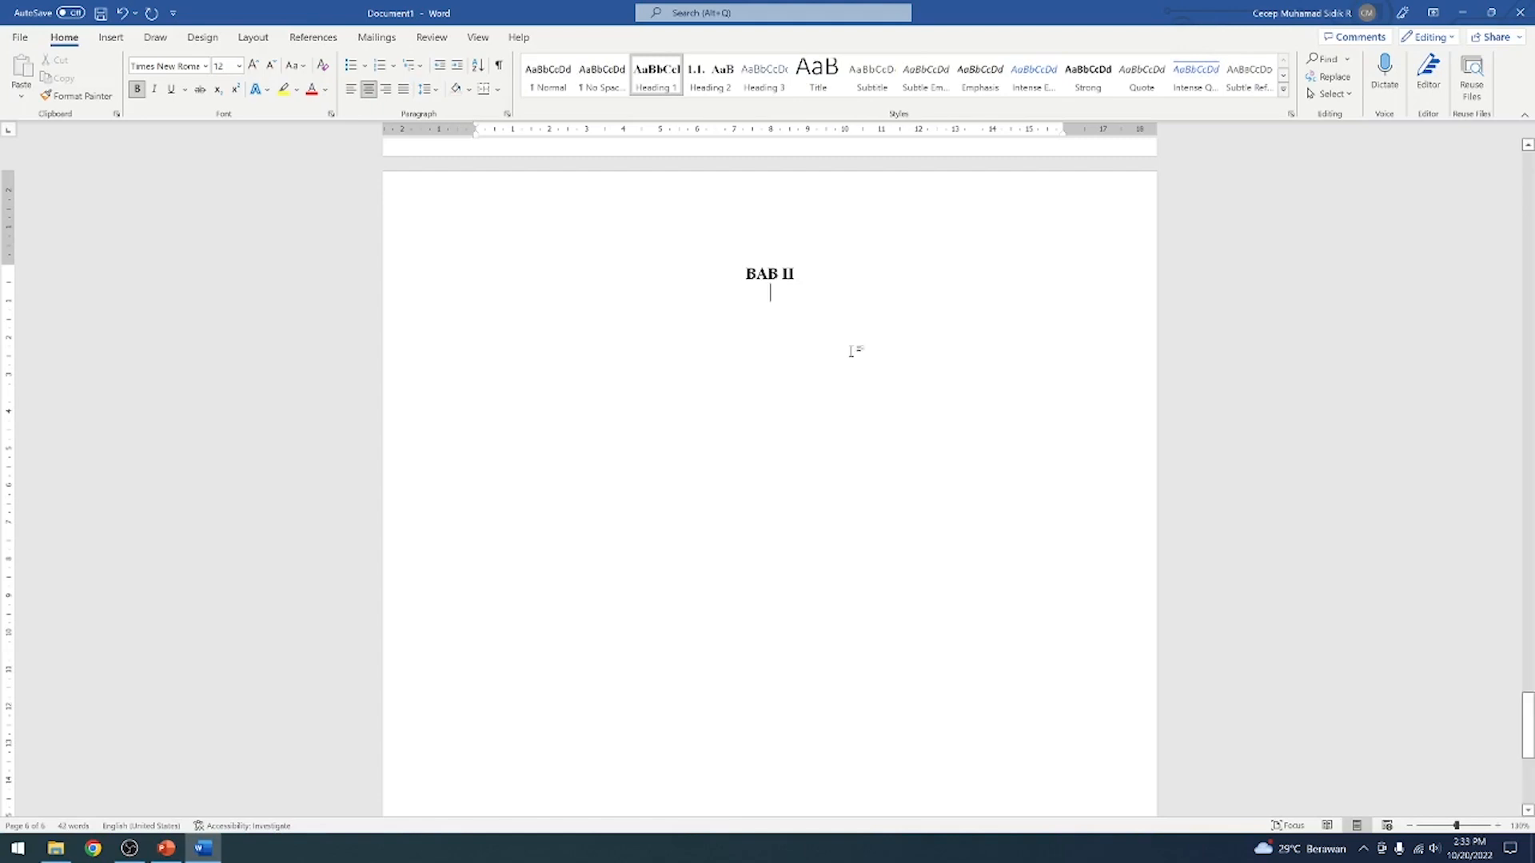
text(LANDASAR)
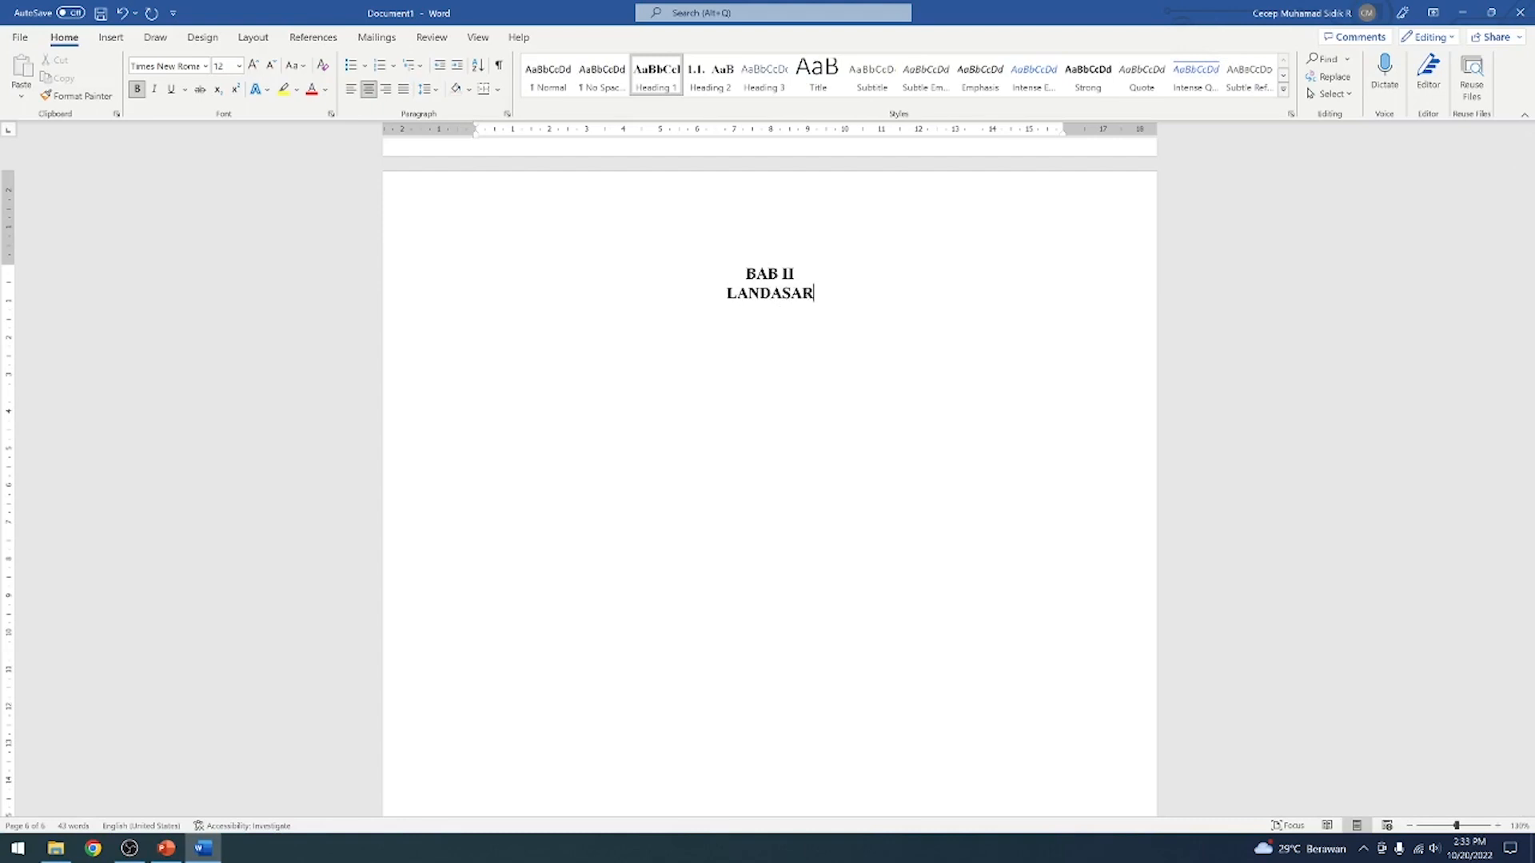
key(BackSpace)
key(BackSpace)
text(AN TEORI)
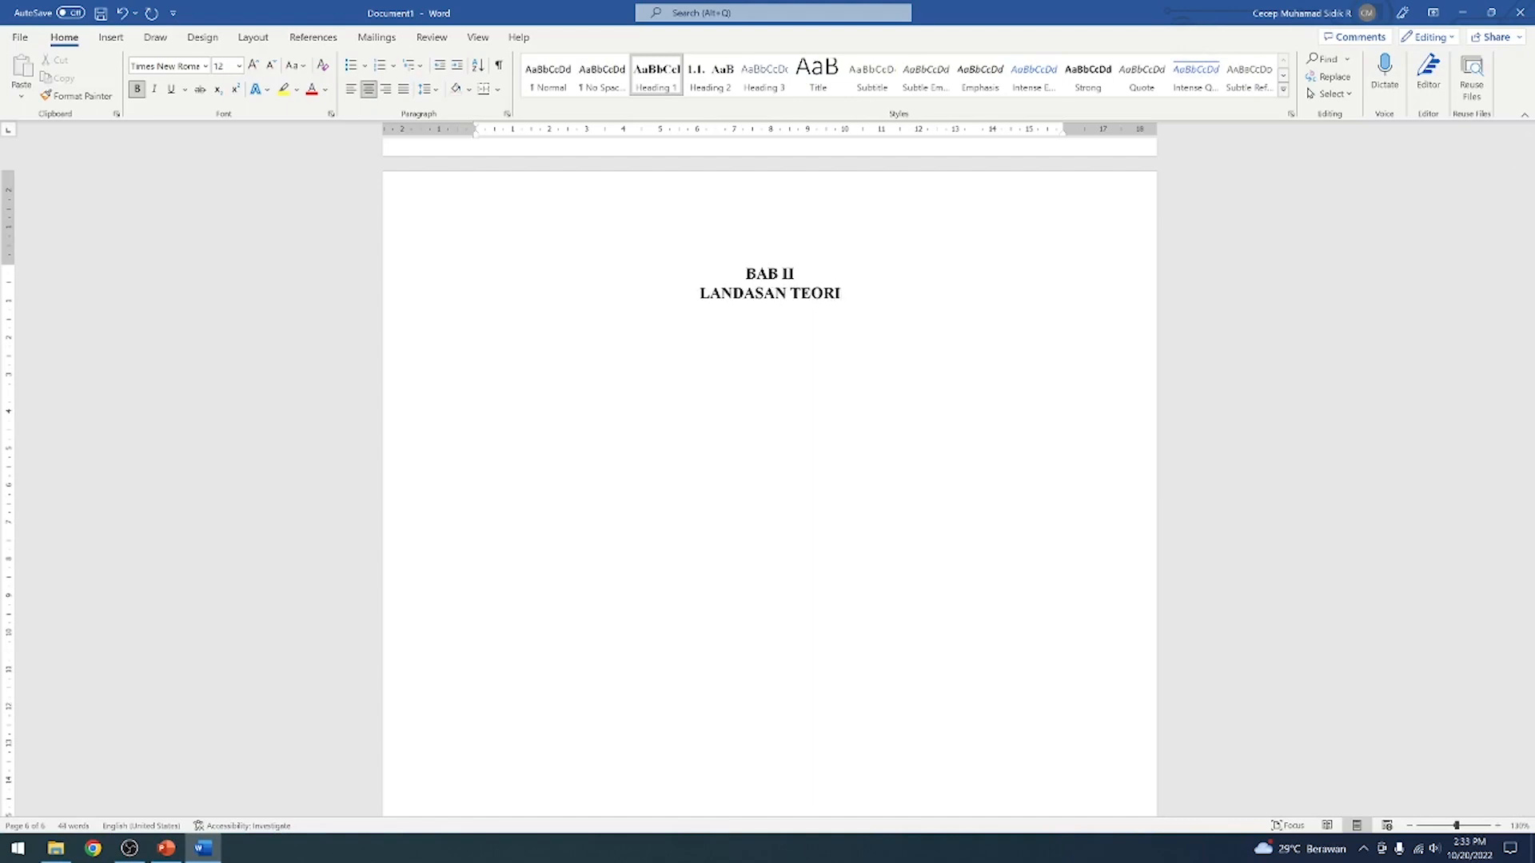
key(Return)
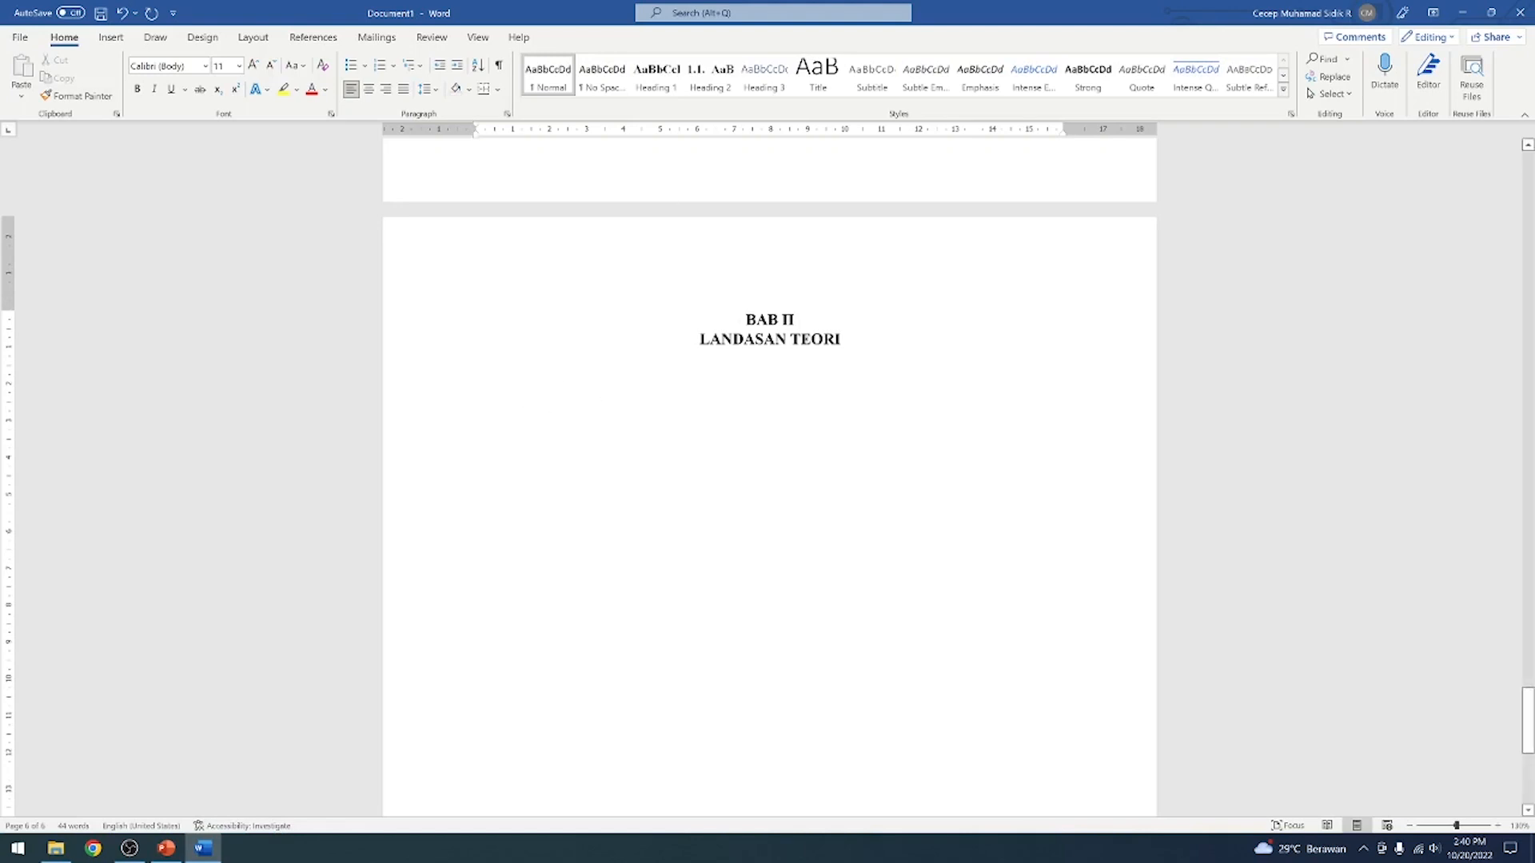
Apply the Heading 2 style to the empty line below LANDASAN TEORI
click(727, 86)
scroll(654, 244, down, 6)
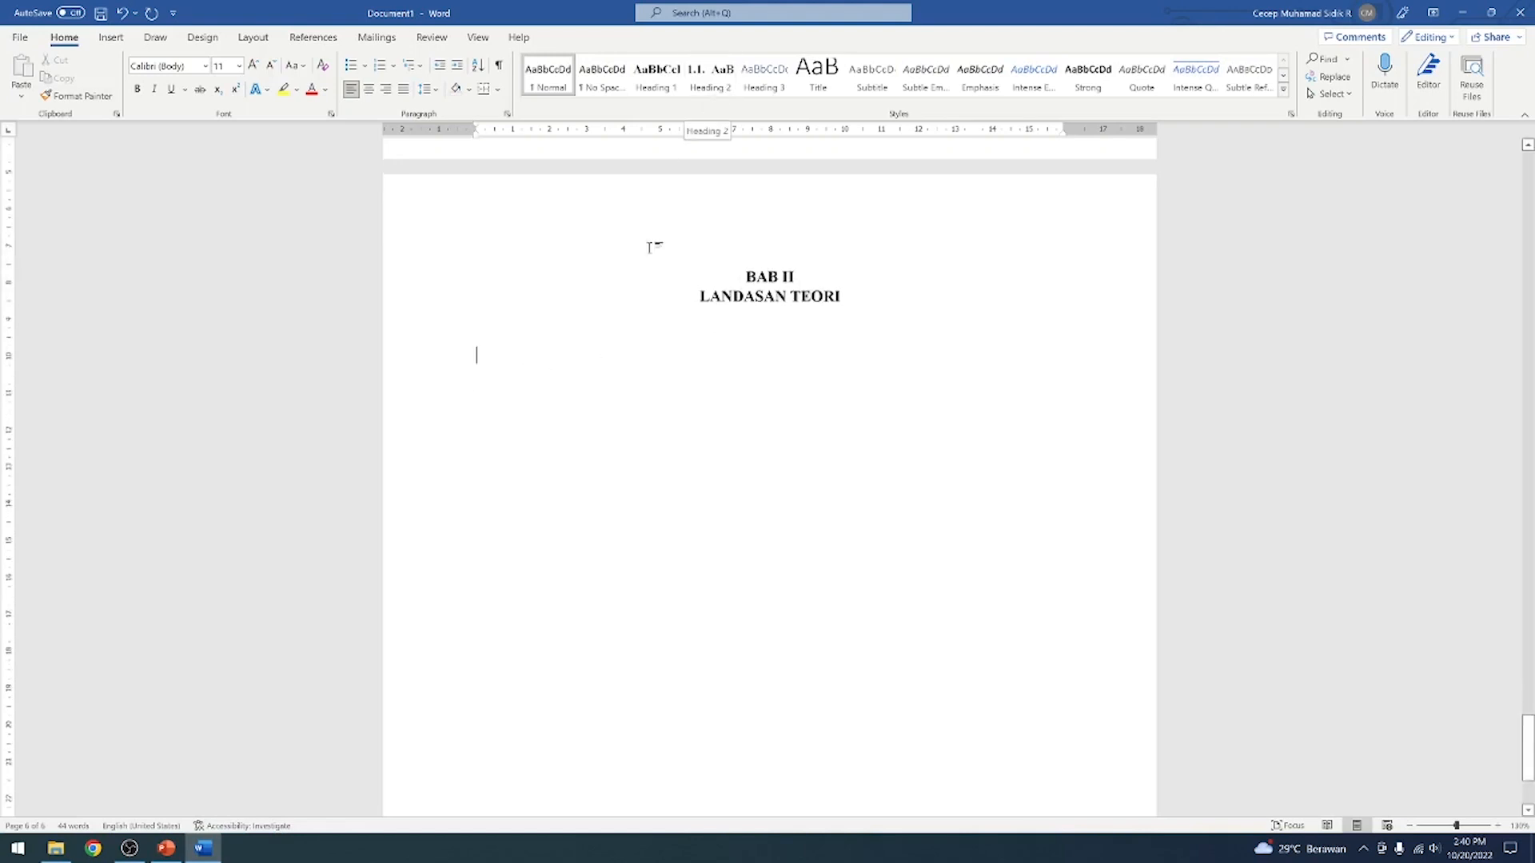
scroll(657, 245, up, 14)
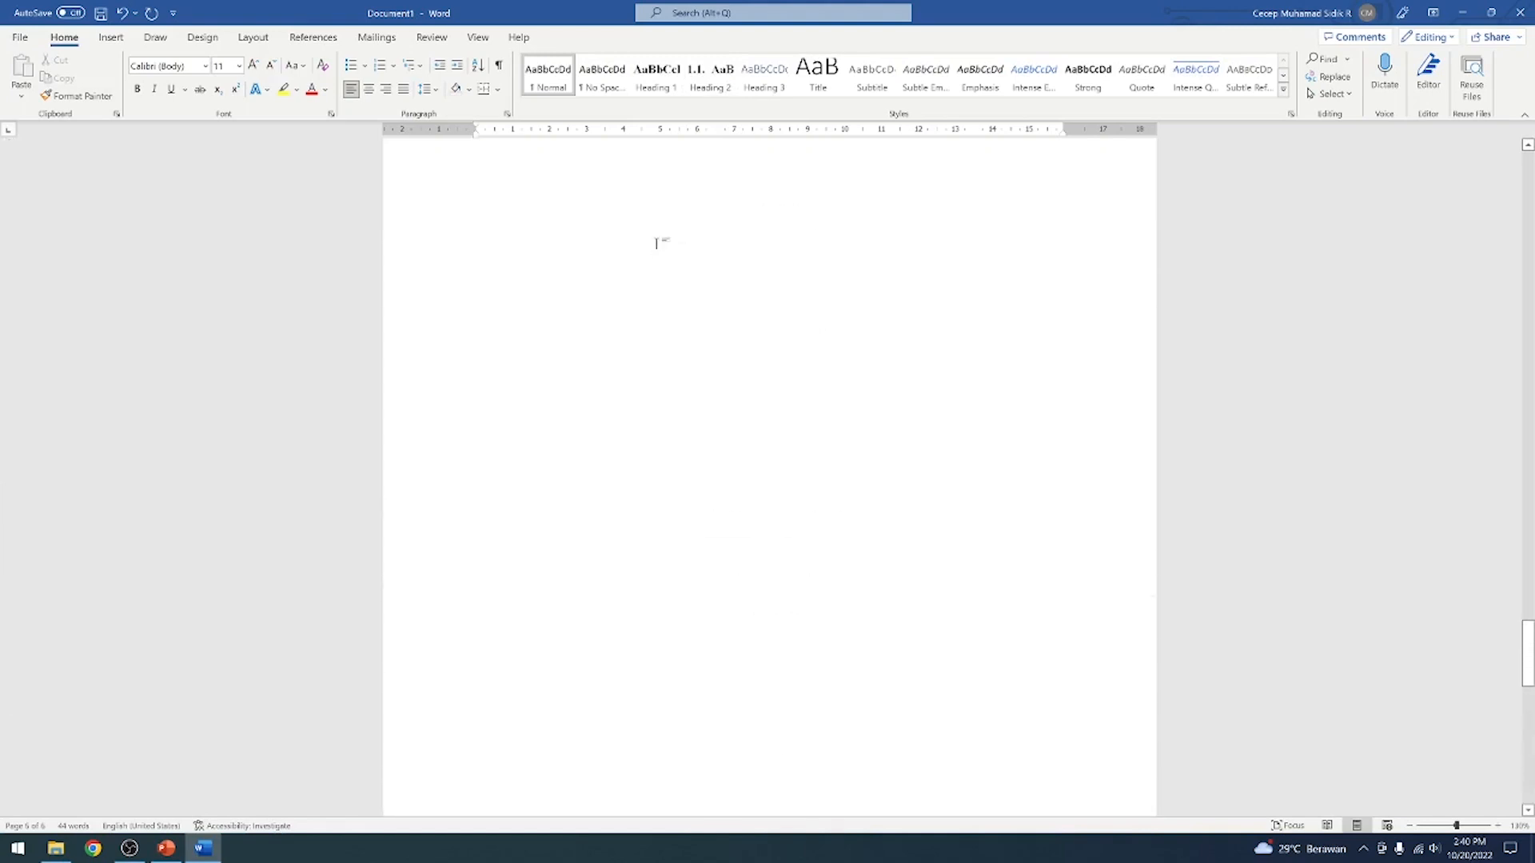
scroll(656, 243, down, 6)
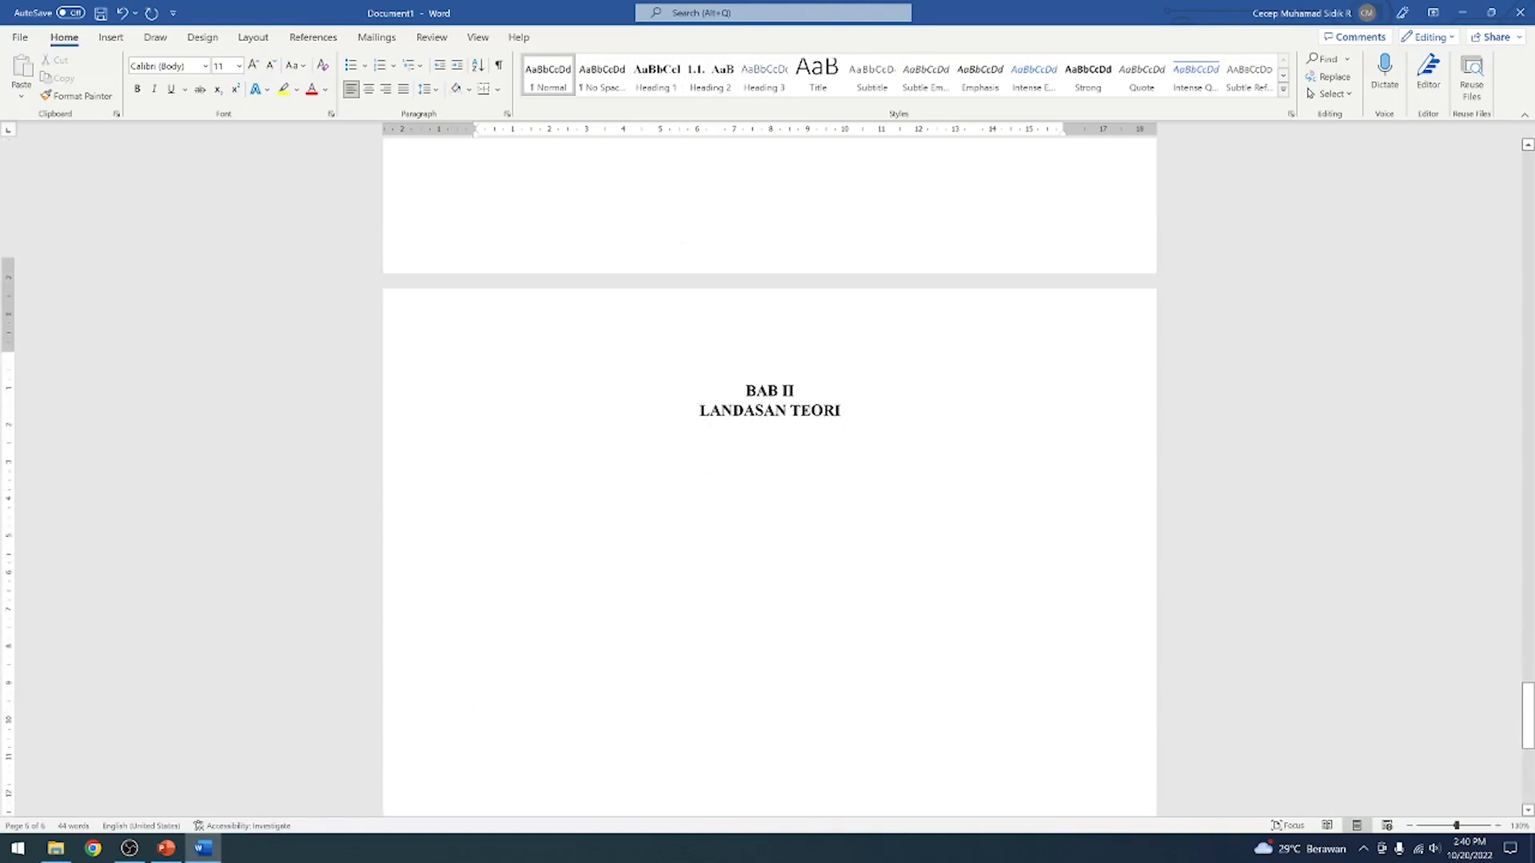
click(703, 82)
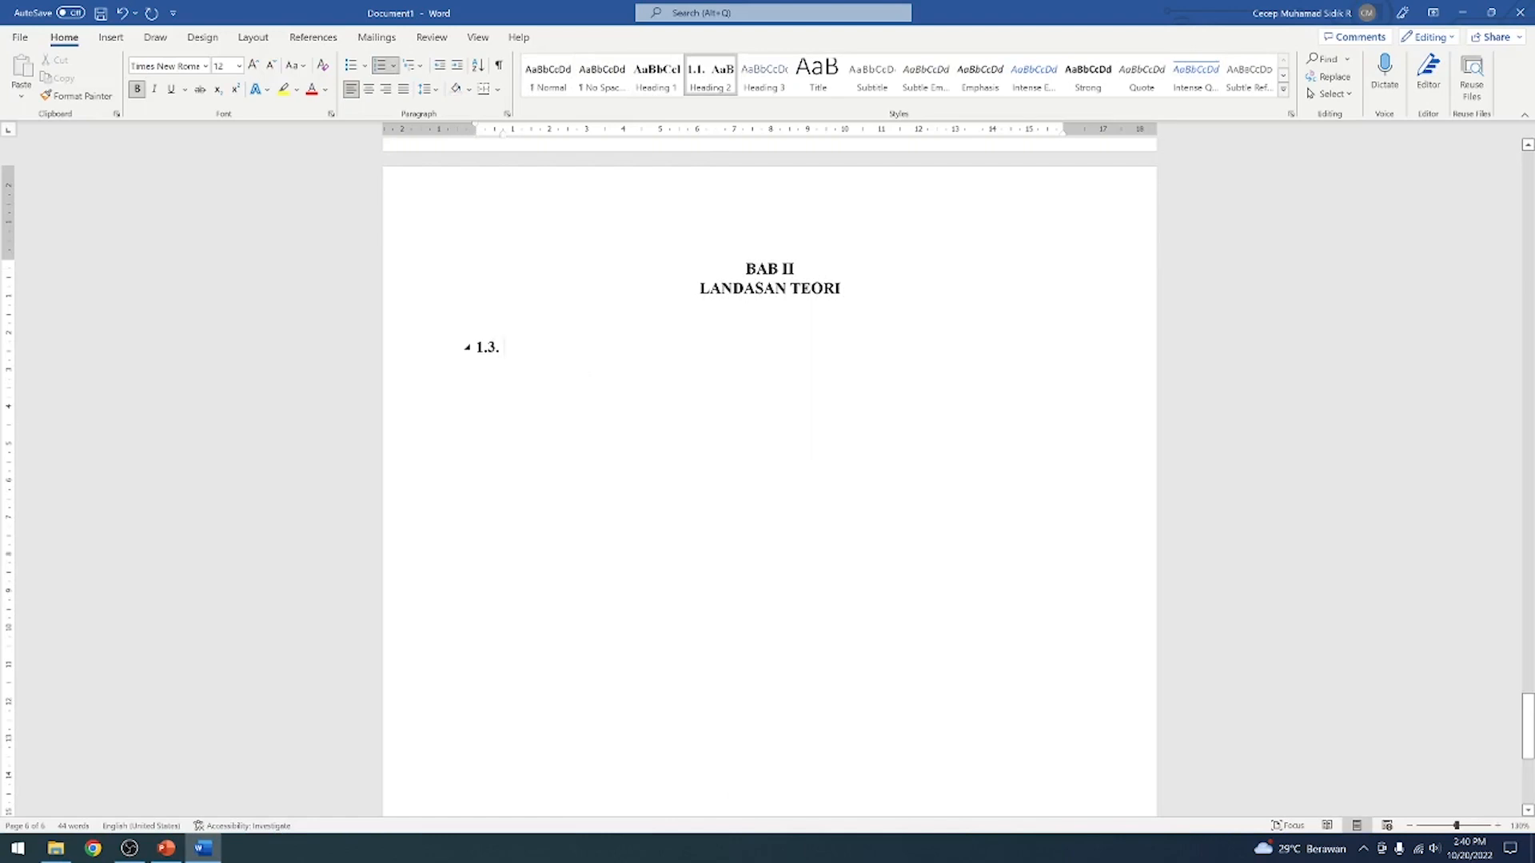
click(487, 347)
right_click(488, 347)
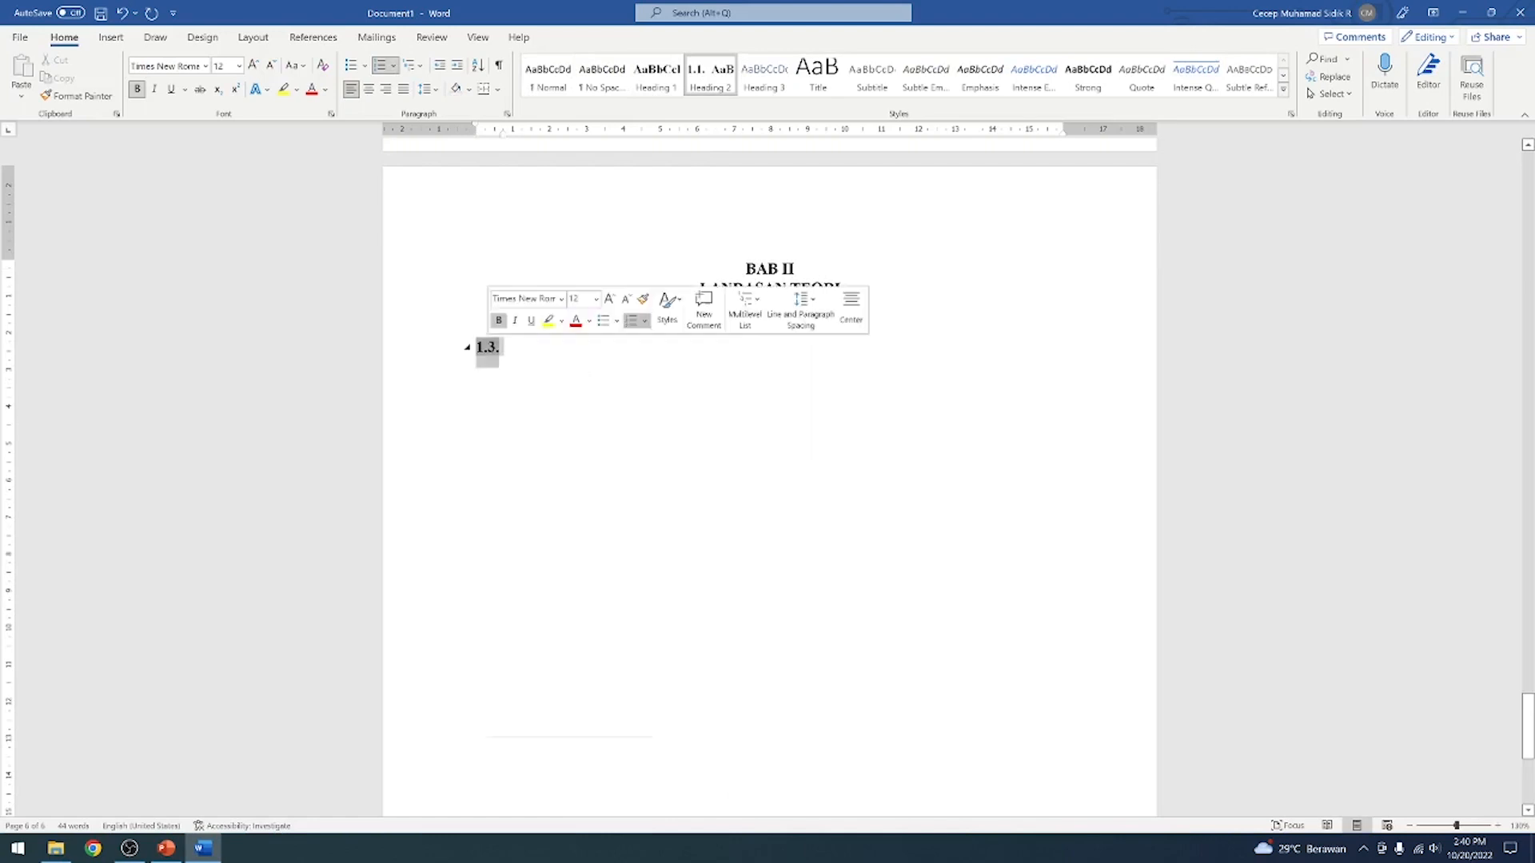
click(564, 542)
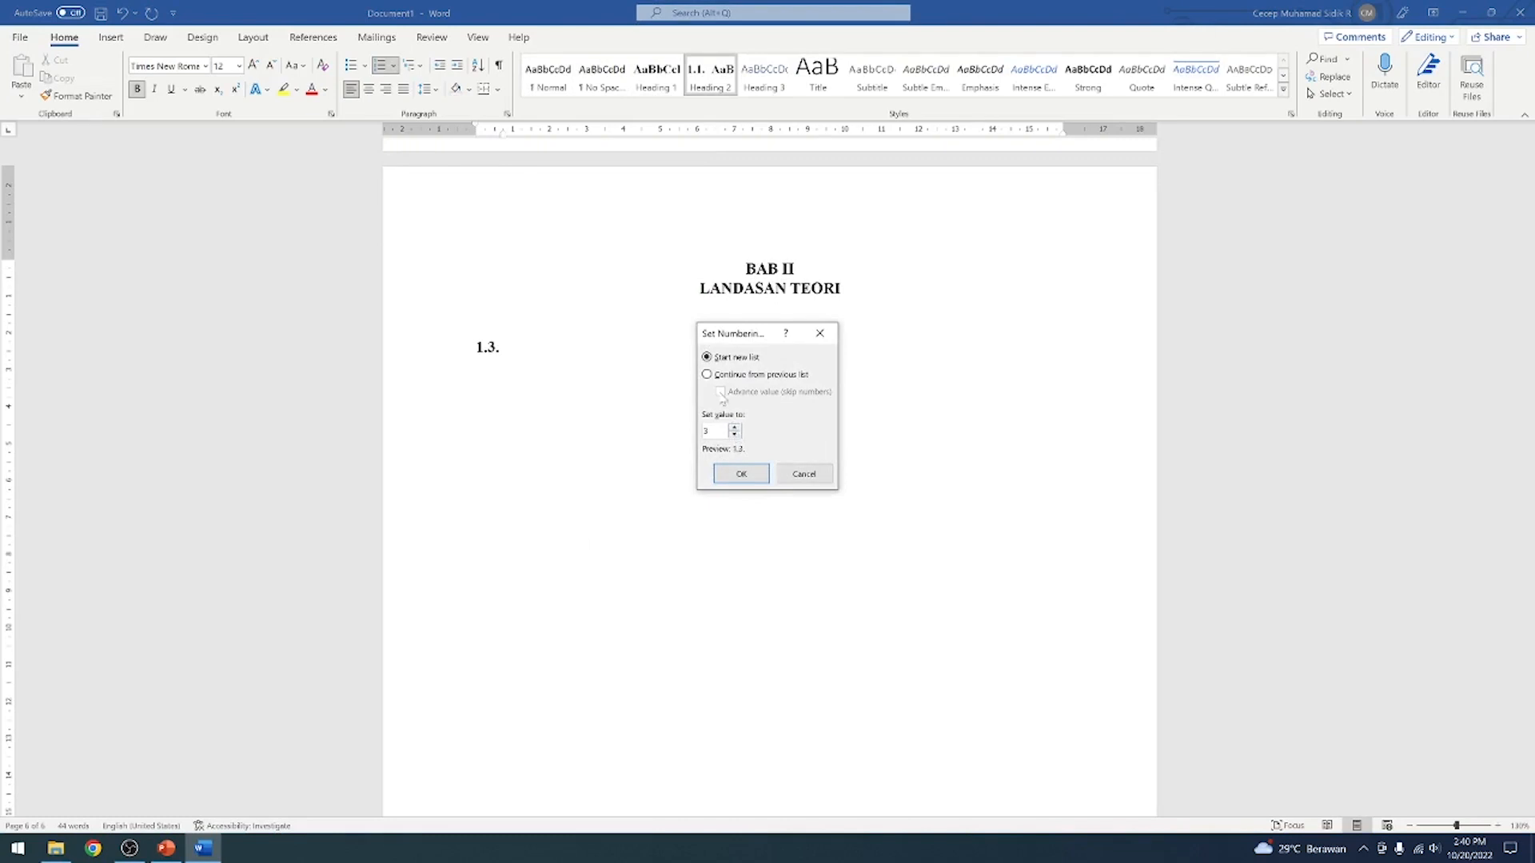
click(707, 375)
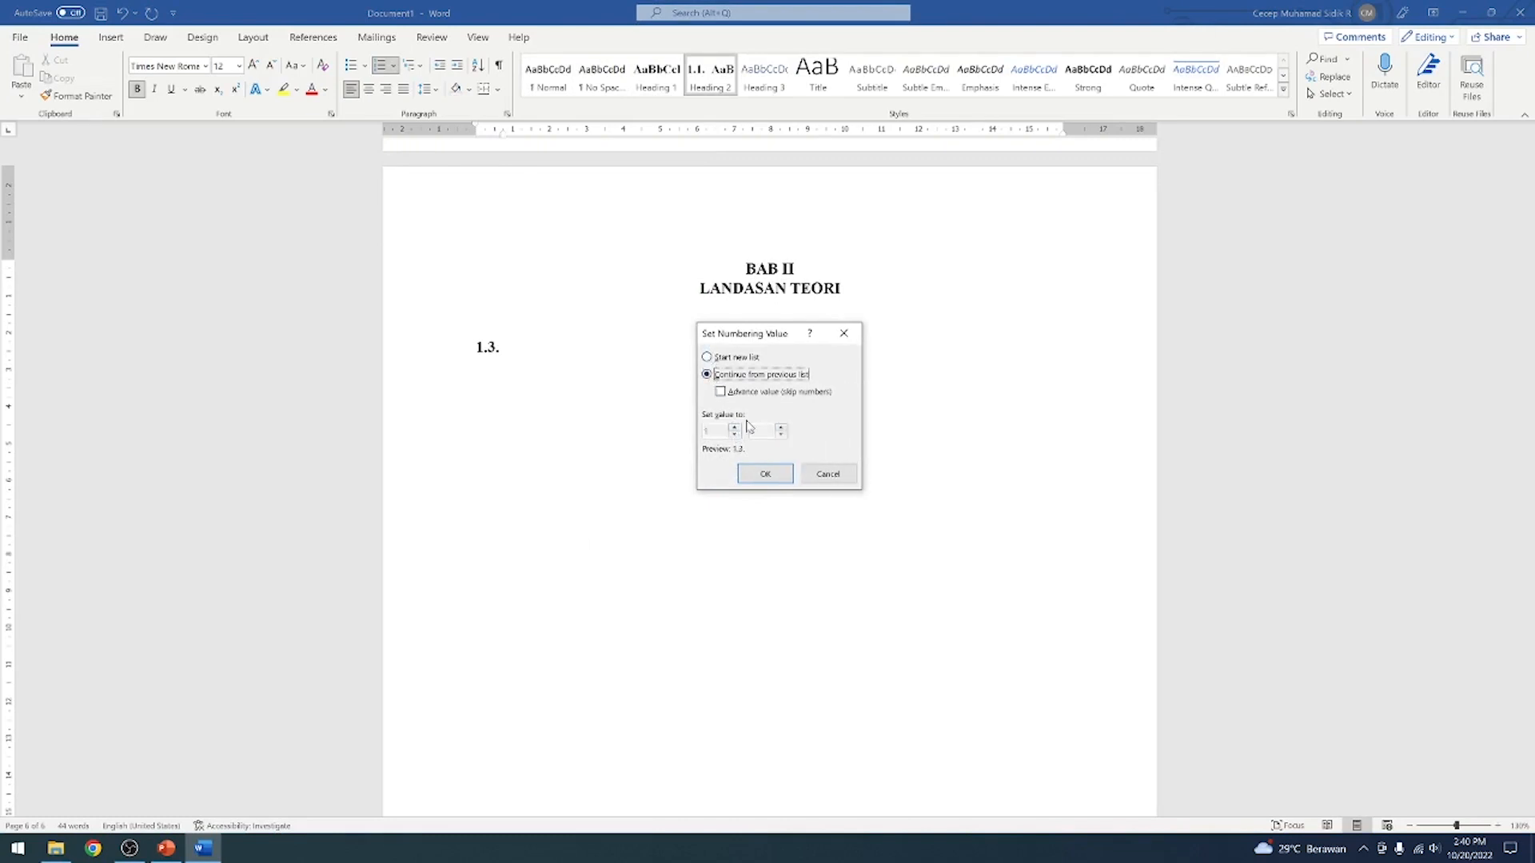
click(721, 392)
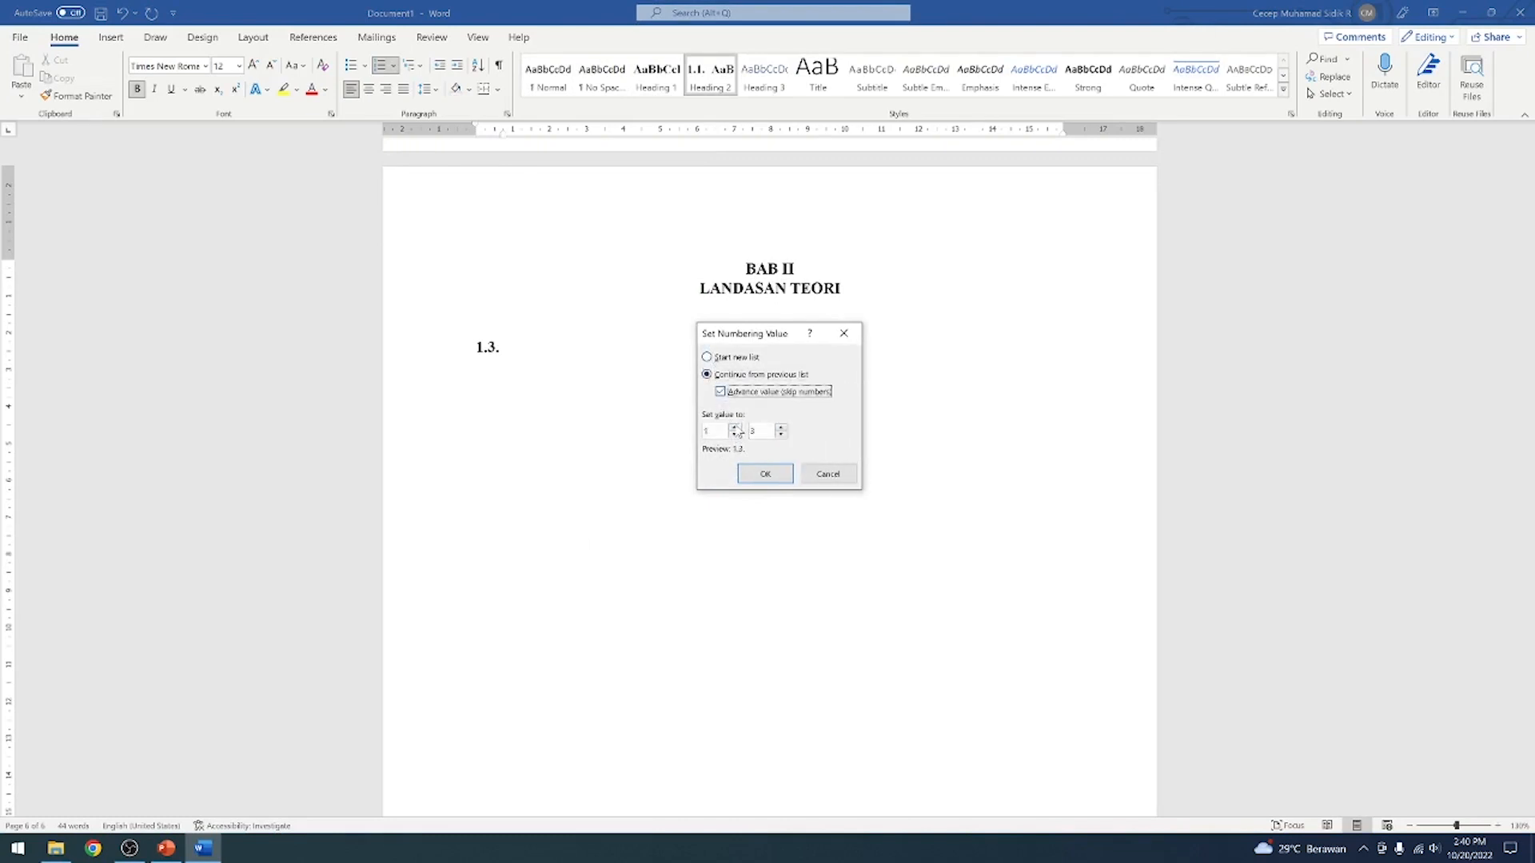
click(735, 428)
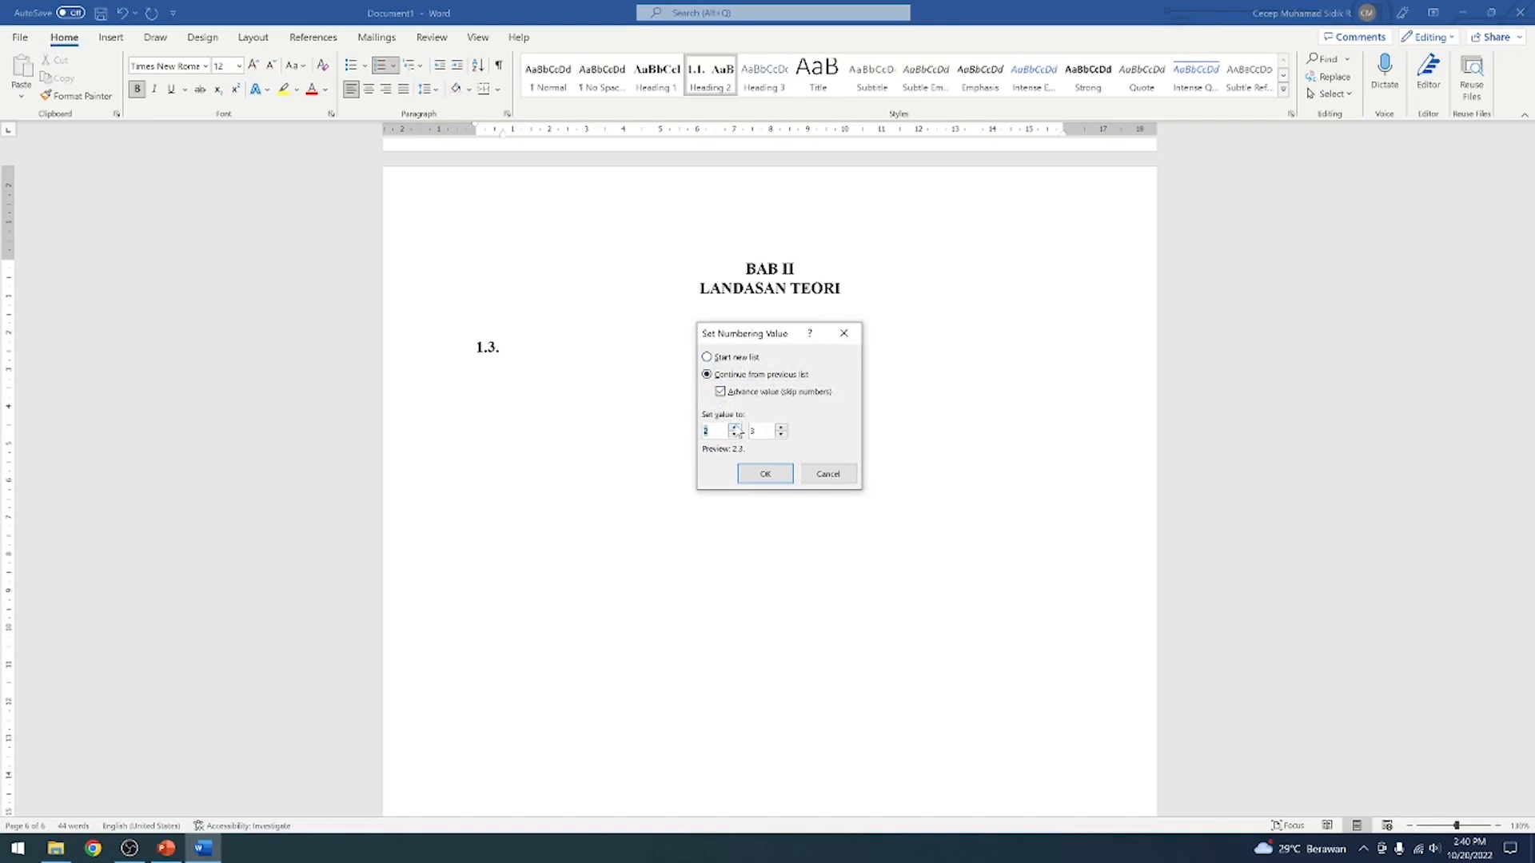
click(827, 474)
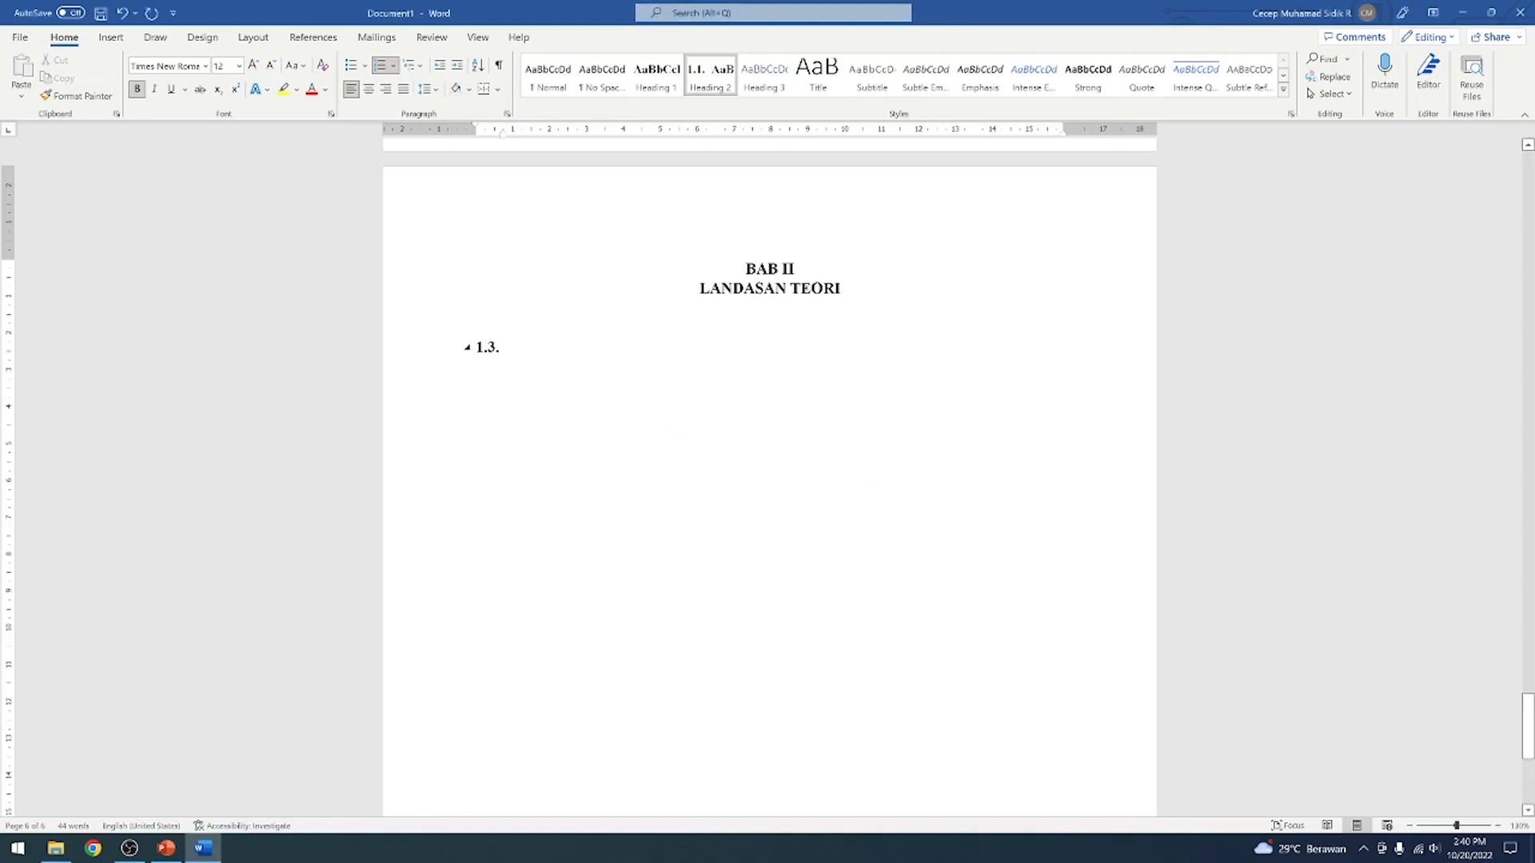
Review the subheading numbering under BAB I against the new subheading number under BAB II
scroll(524, 349, down, 1)
scroll(525, 350, up, 10)
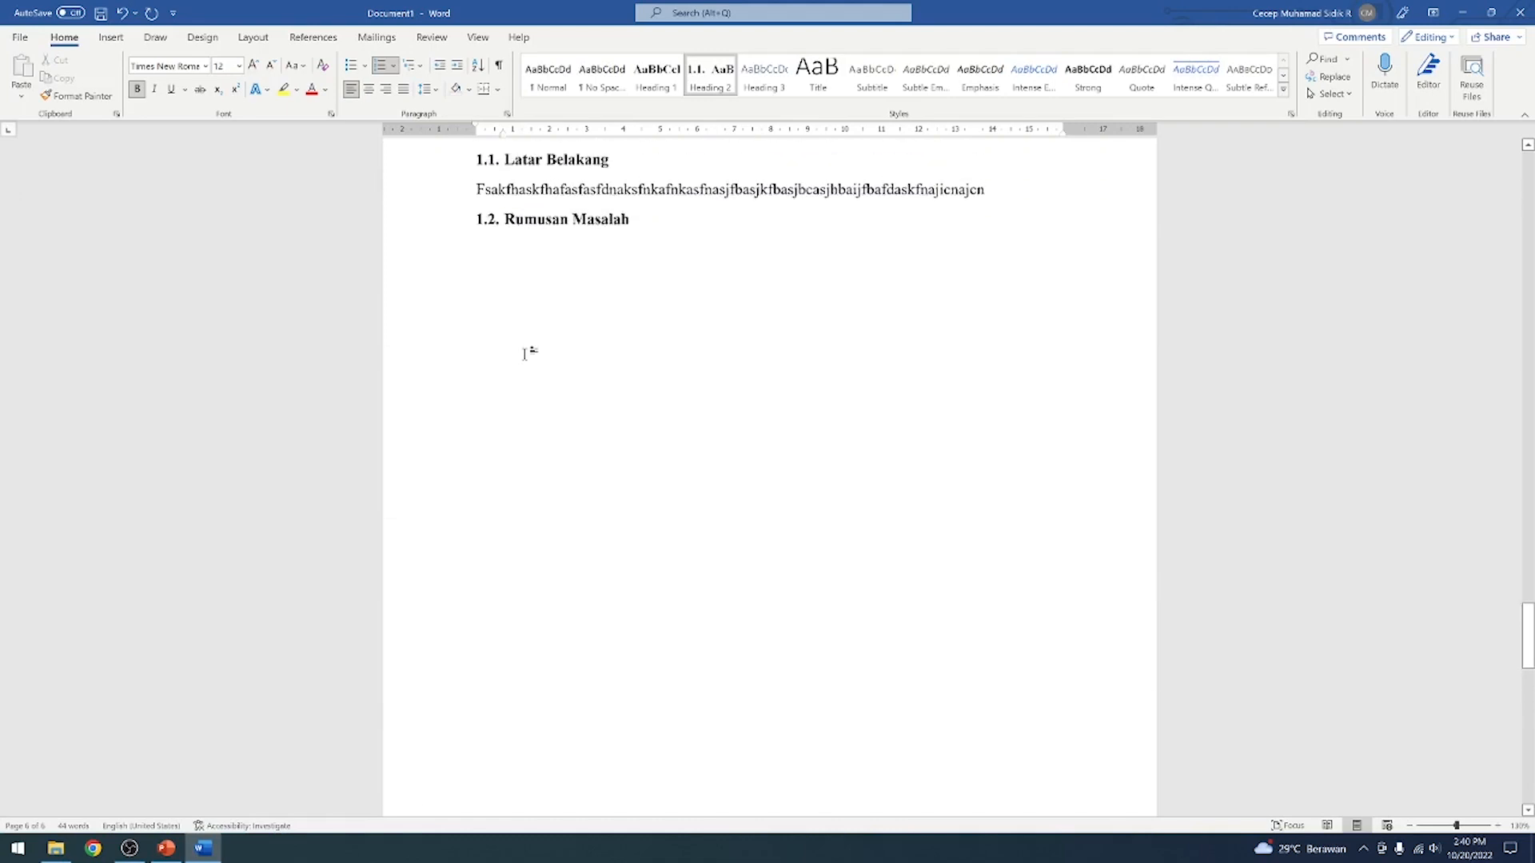
scroll(525, 352, up, 5)
scroll(524, 352, down, 3)
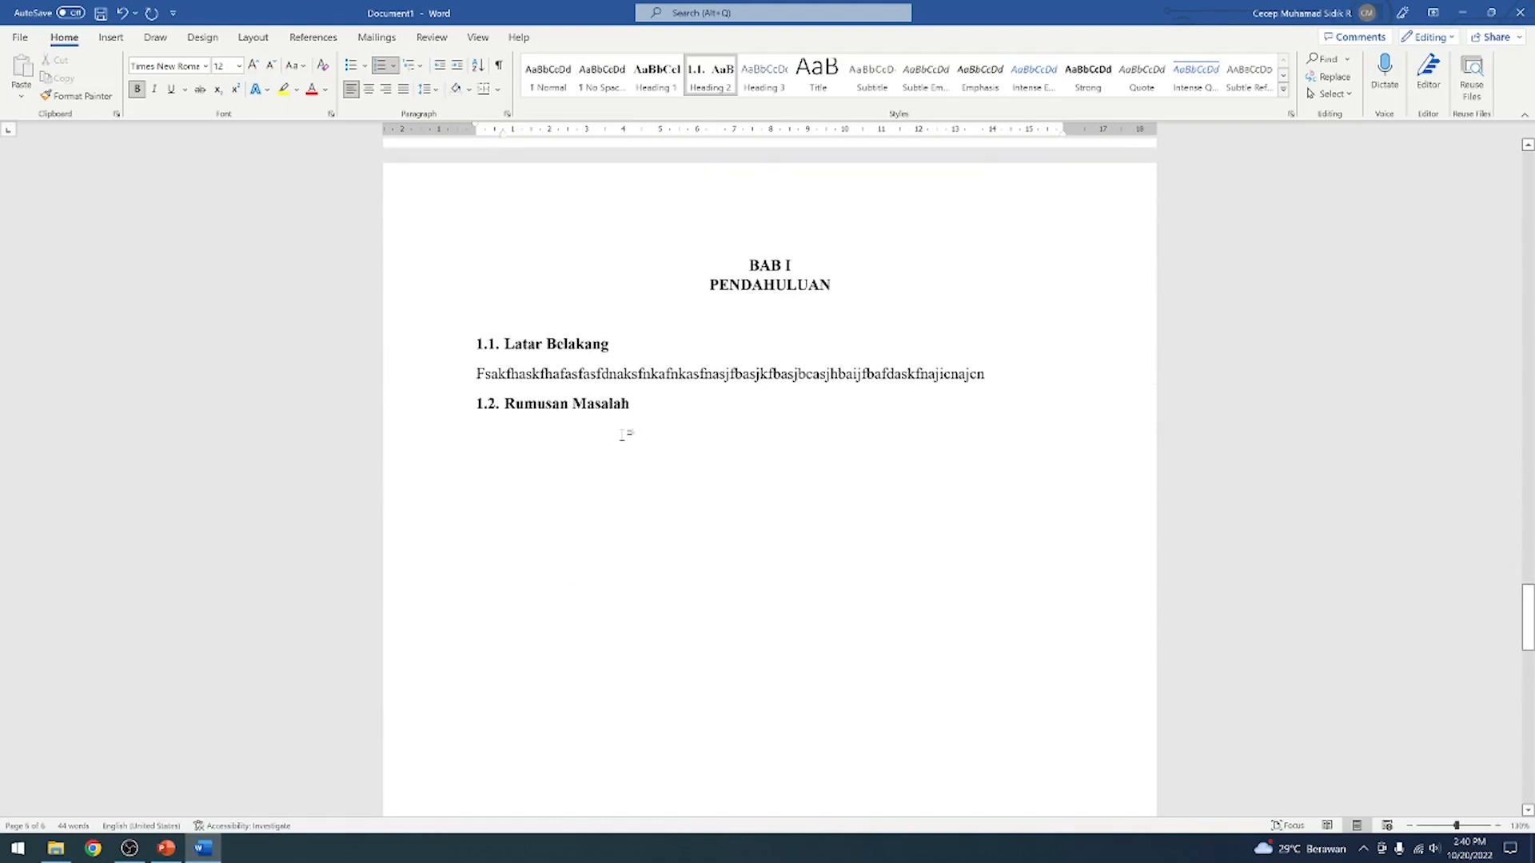
scroll(627, 432, up, 4)
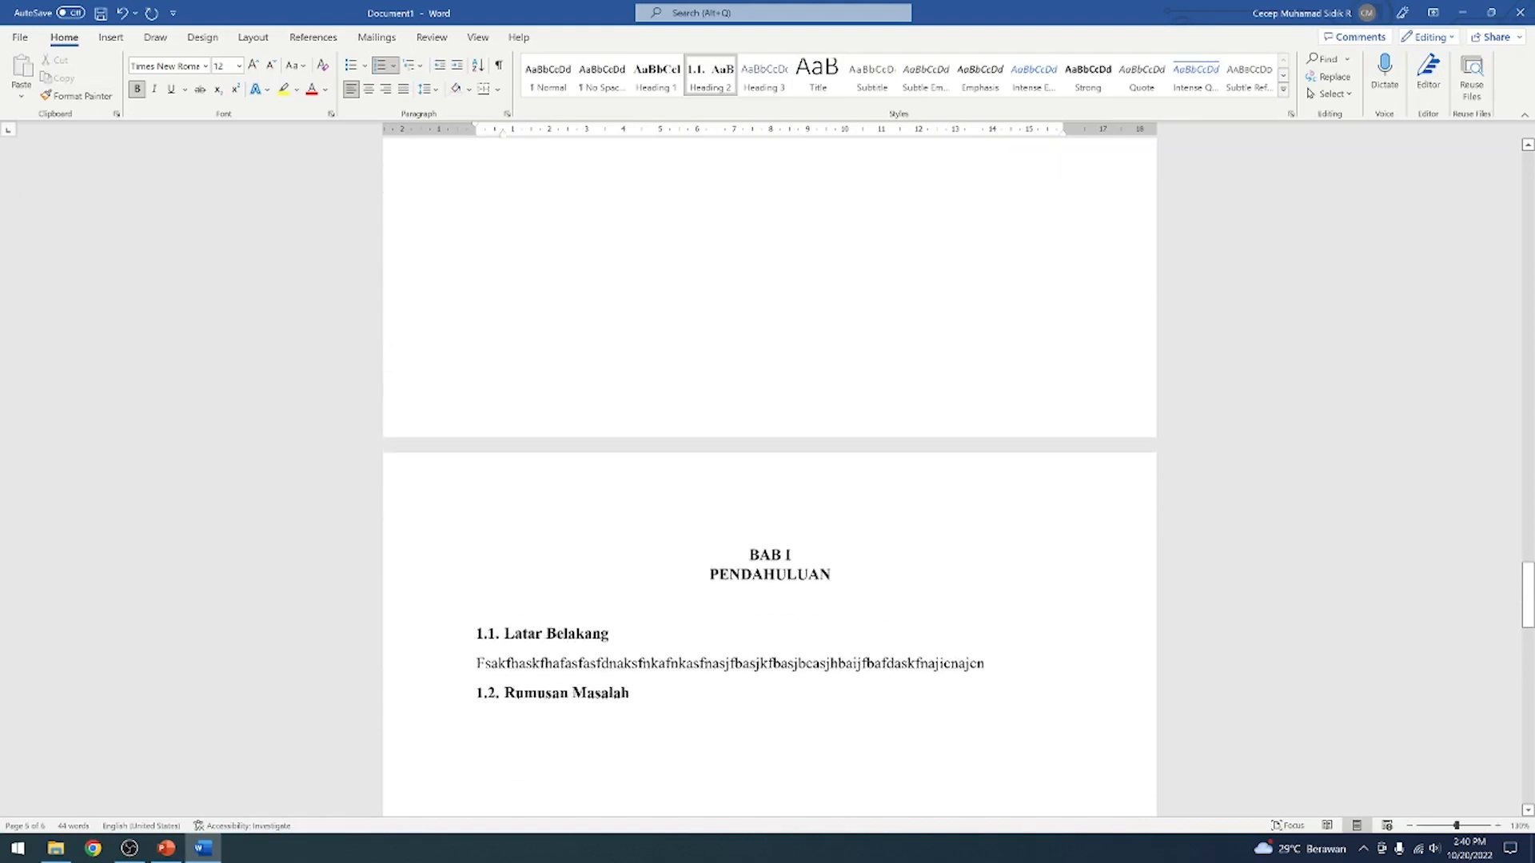
scroll(638, 431, down, 6)
scroll(637, 431, down, 12)
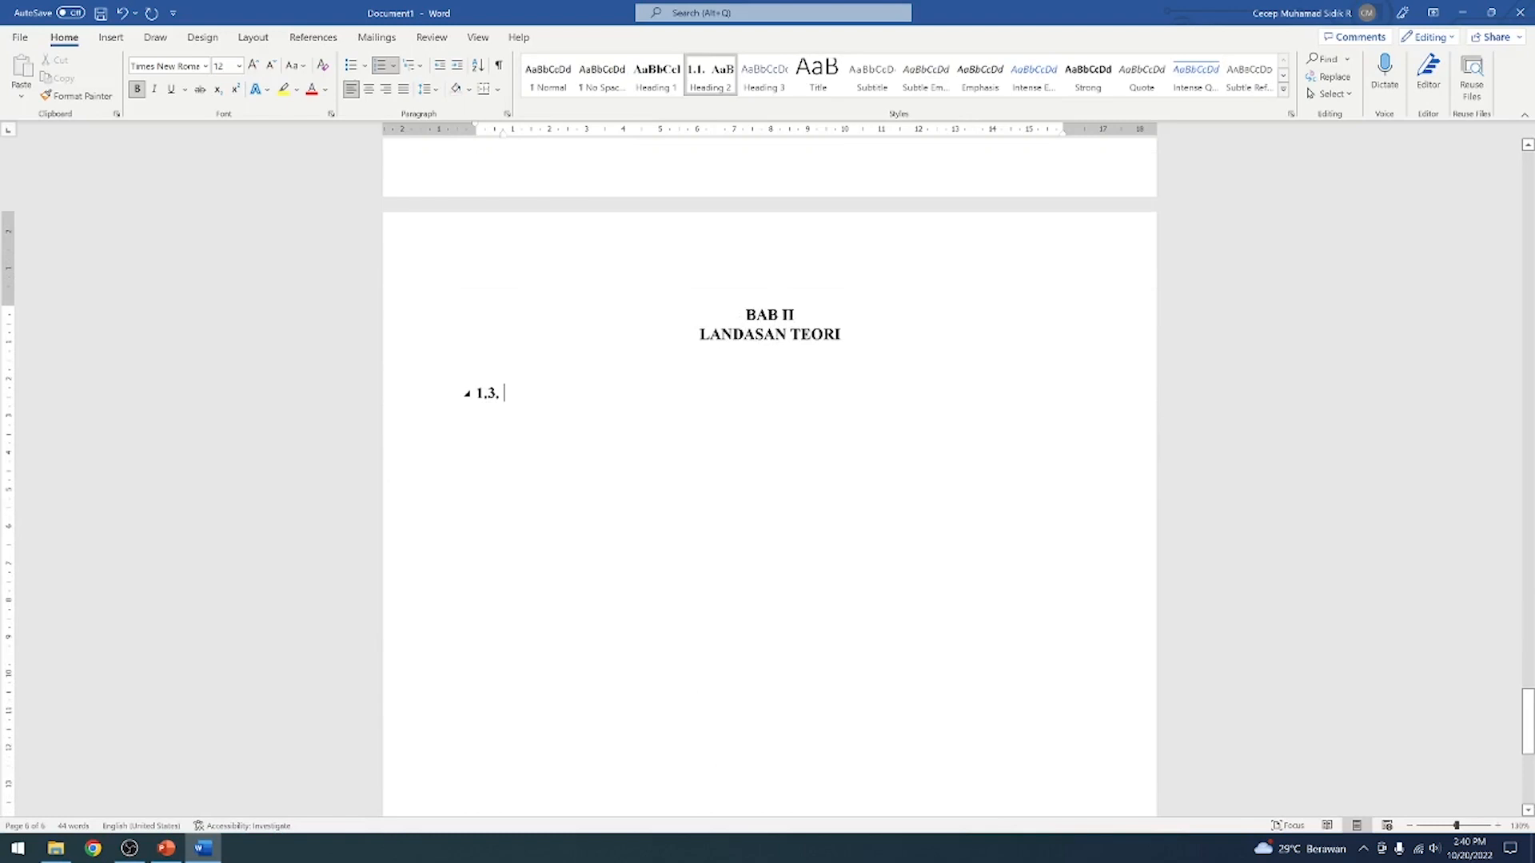
Set the numbering value of the subheading under LANDASAN TEORI to 2.1, continuing from the previous list with advanced values
click(487, 393)
right_click(488, 397)
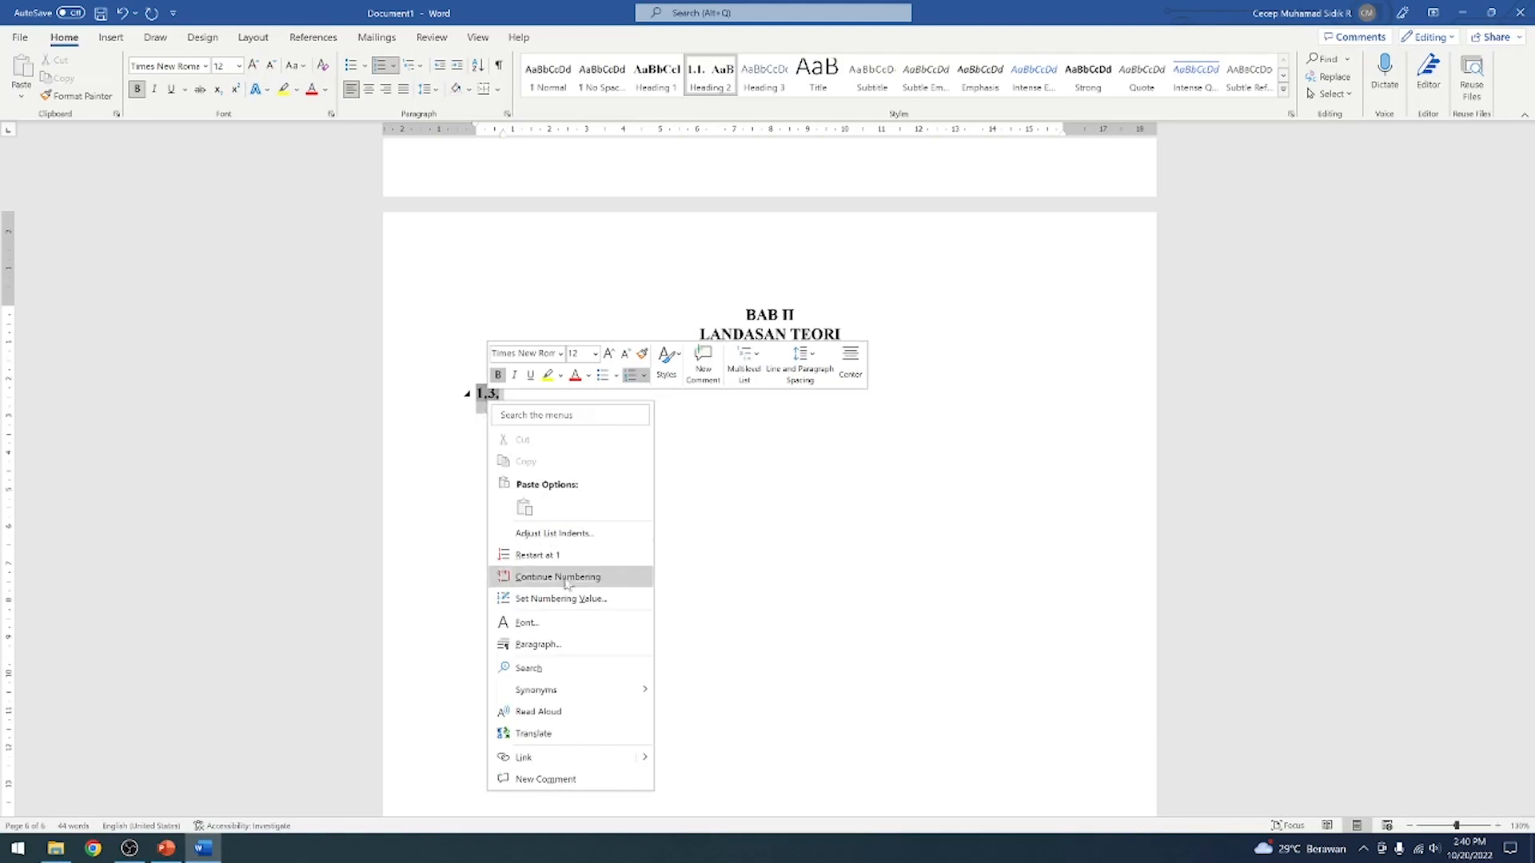
click(553, 600)
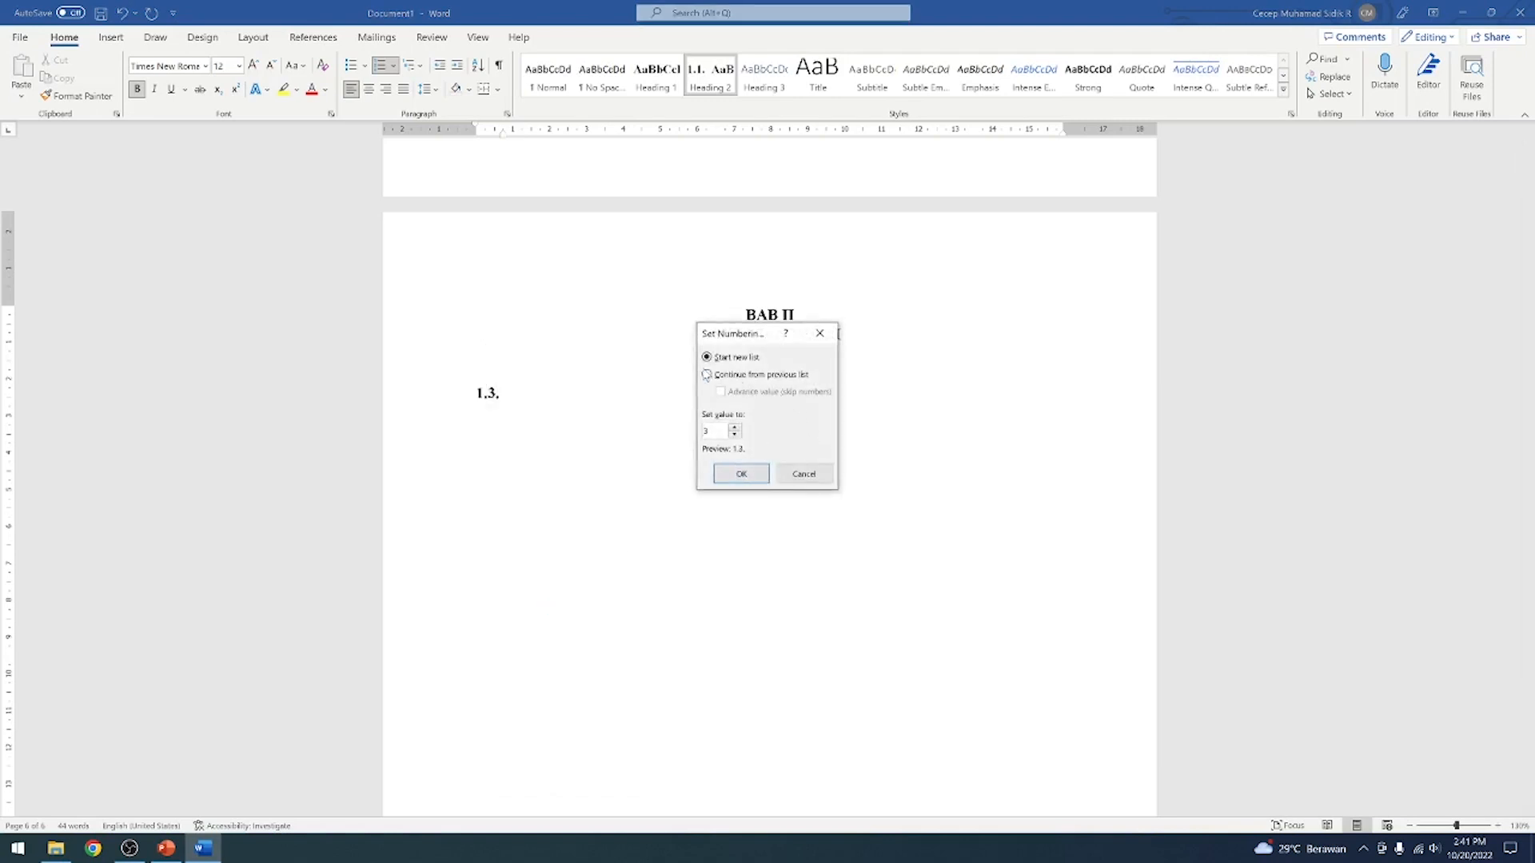
click(708, 375)
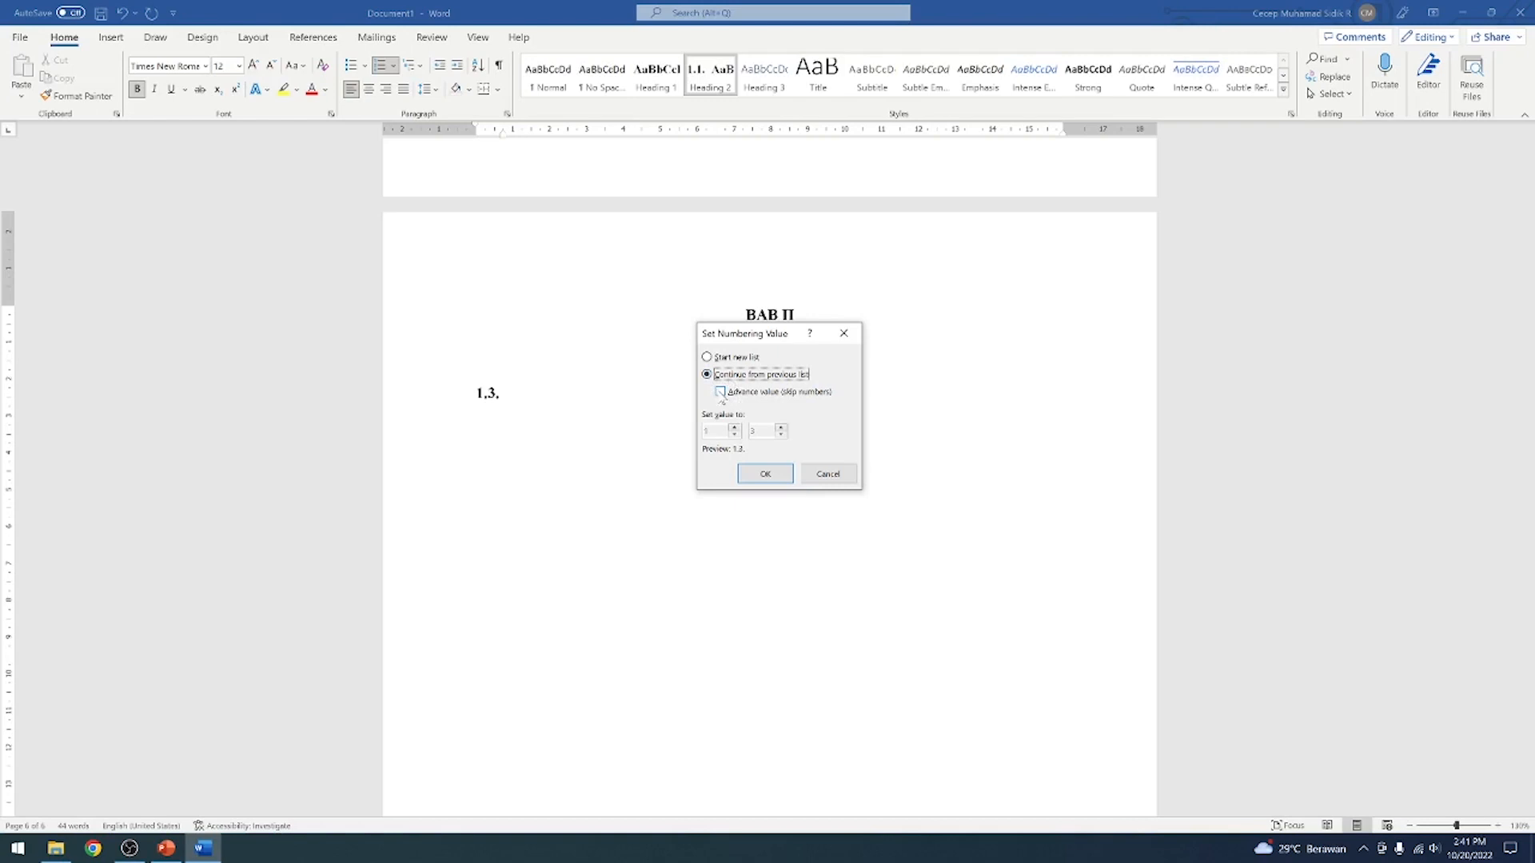
click(721, 392)
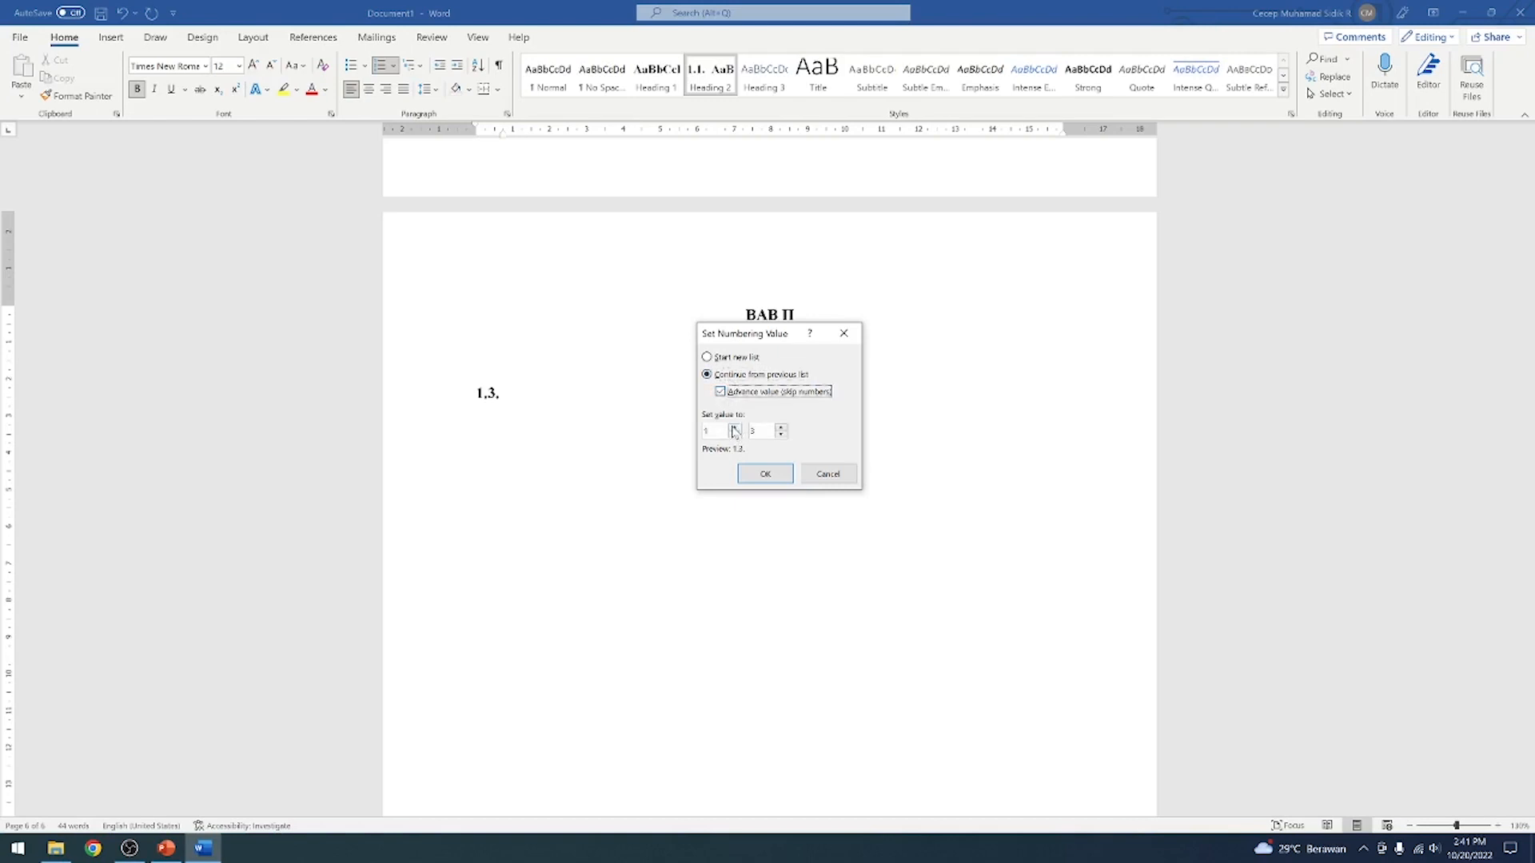
click(735, 428)
click(766, 473)
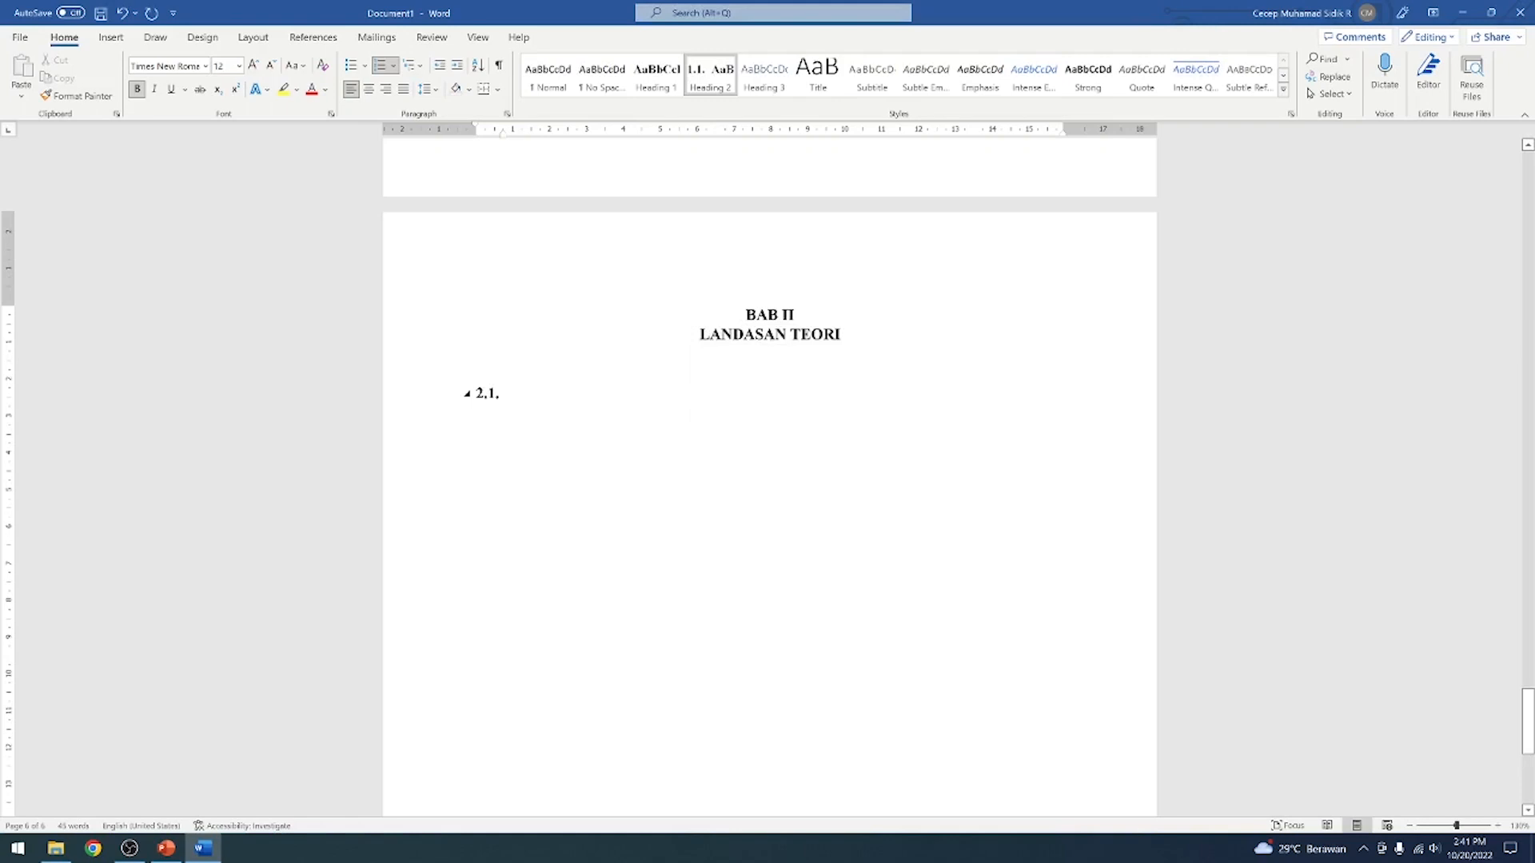
Enter the subheading title Teknologi, add a line of filler body text below it, and start a new line
text(Tekno)
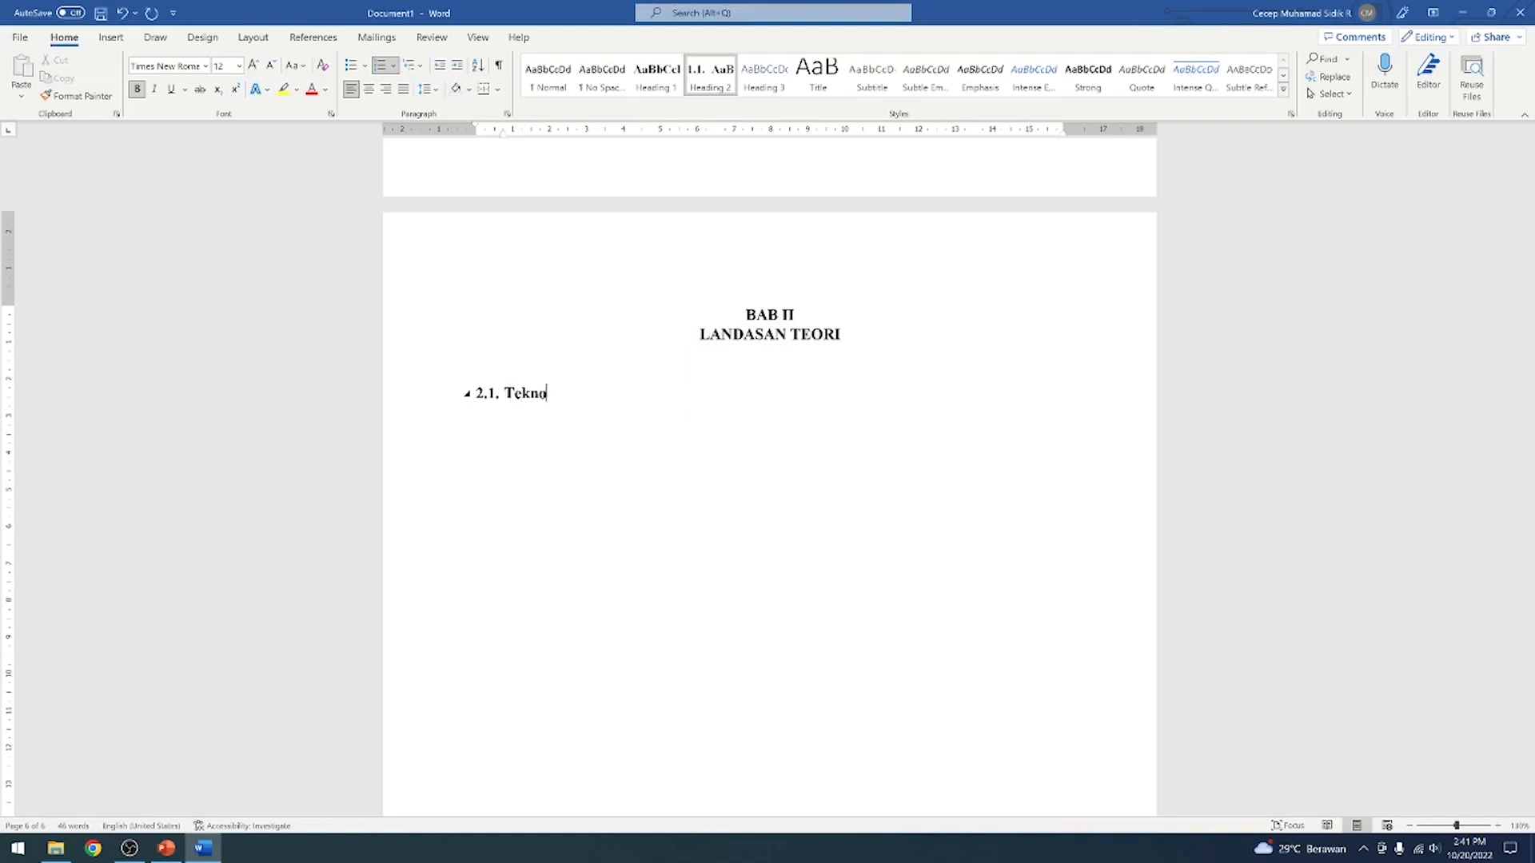
text(logi)
key(Return)
text(sfdskldf)
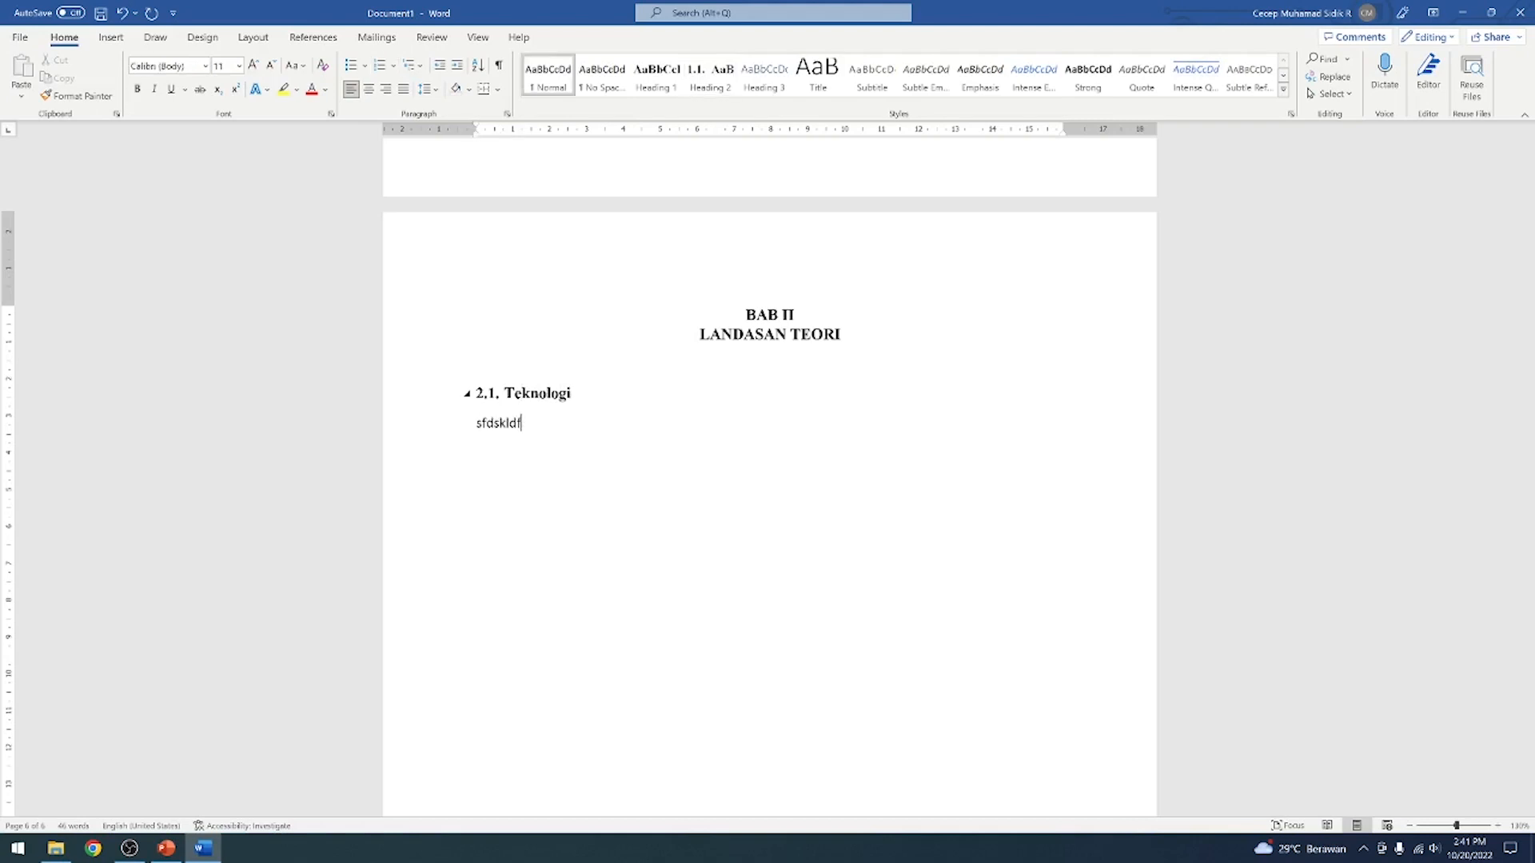
text(sdfhskjfhskjfskjfnsjkhsdifnhsjf)
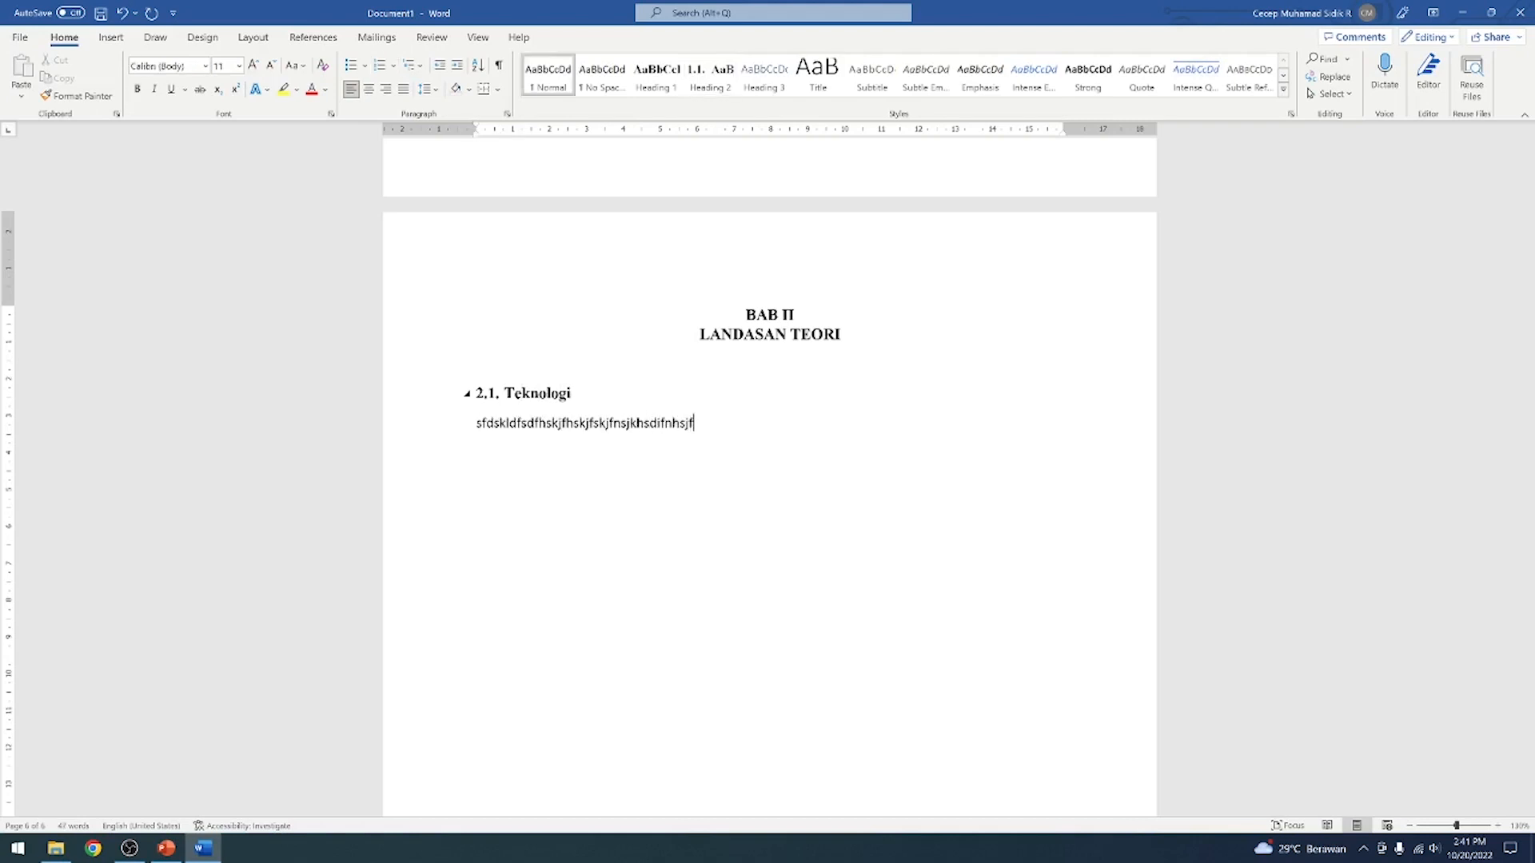
key(Return)
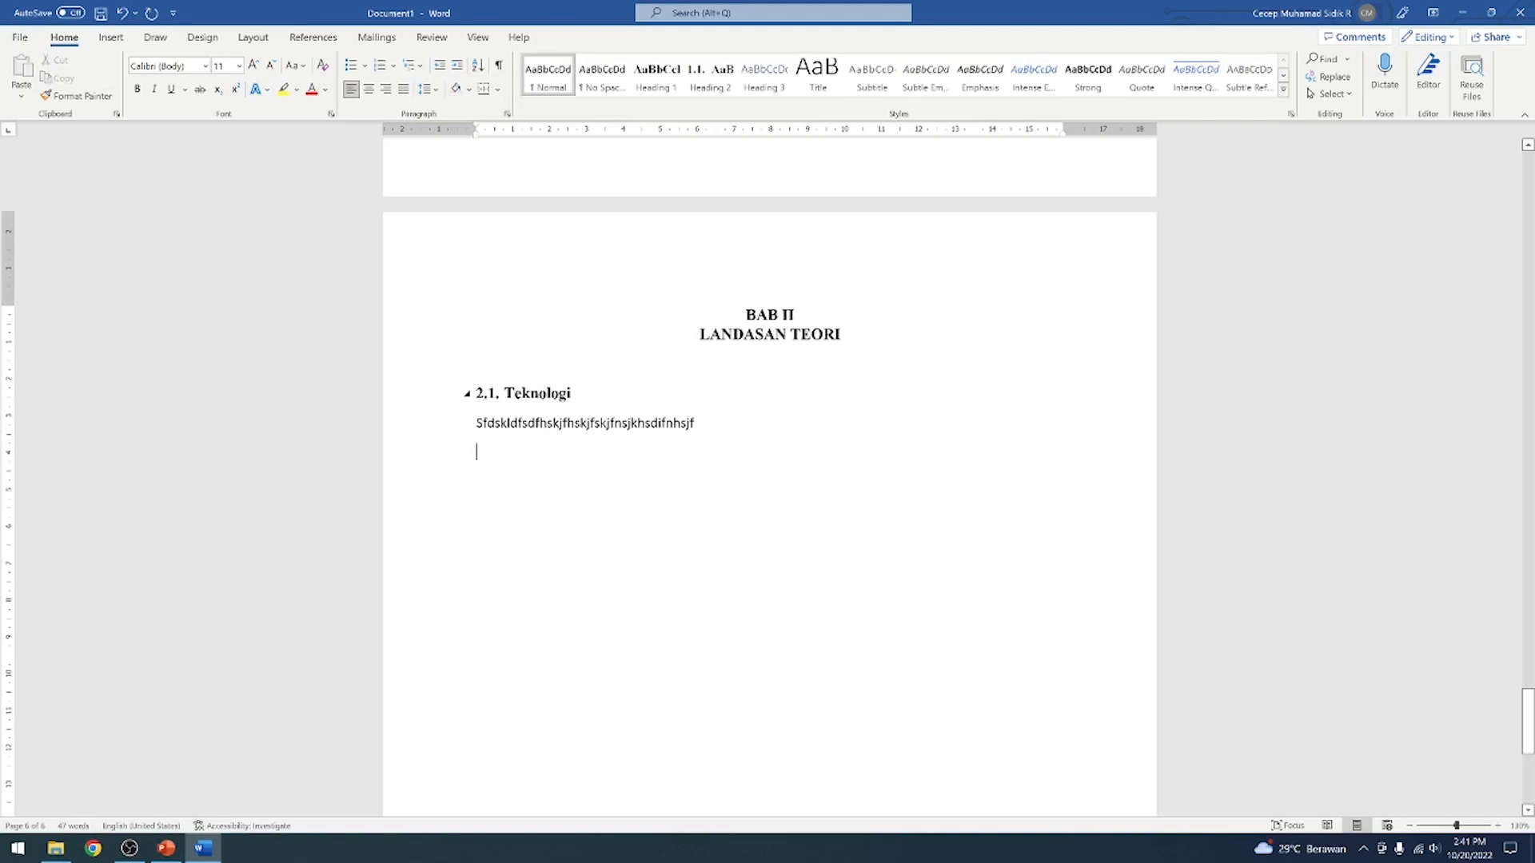
Insert the istockphoto picture of the gaming desk from the Pictures folder below the filler text
click(110, 36)
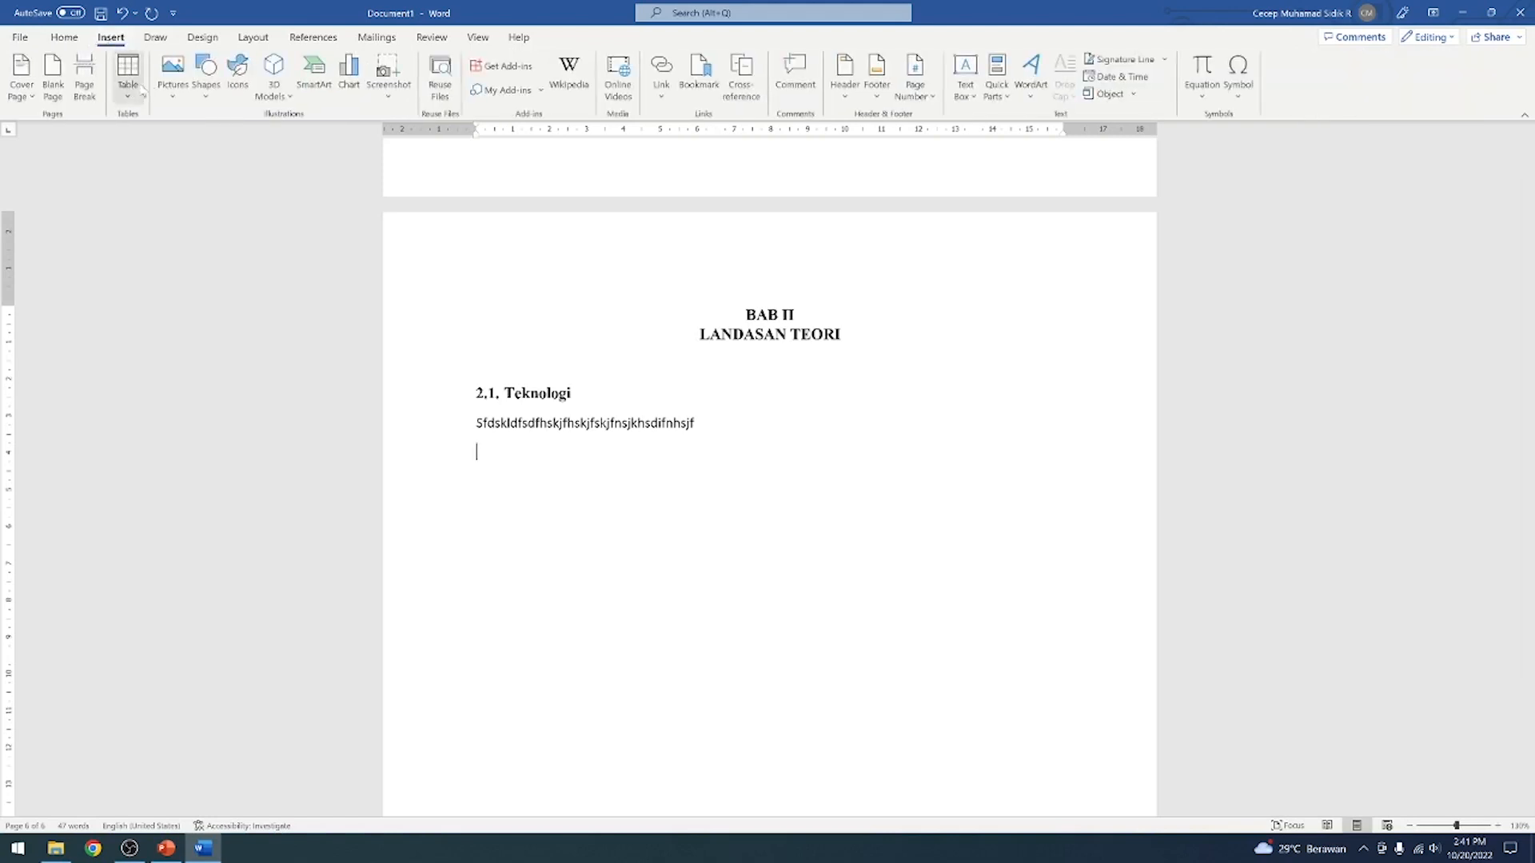
click(176, 73)
click(214, 136)
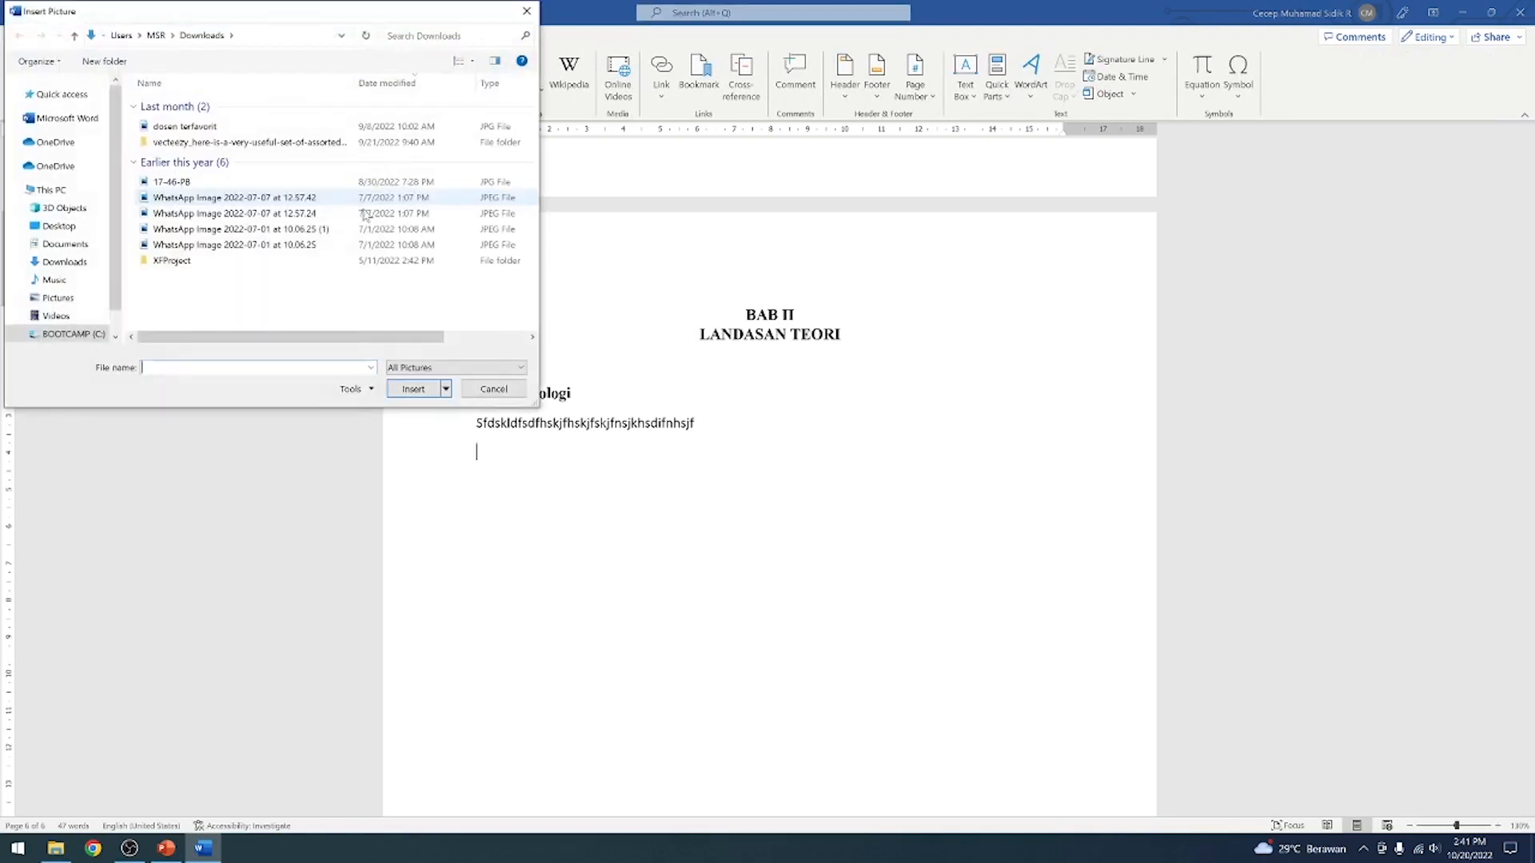
click(58, 297)
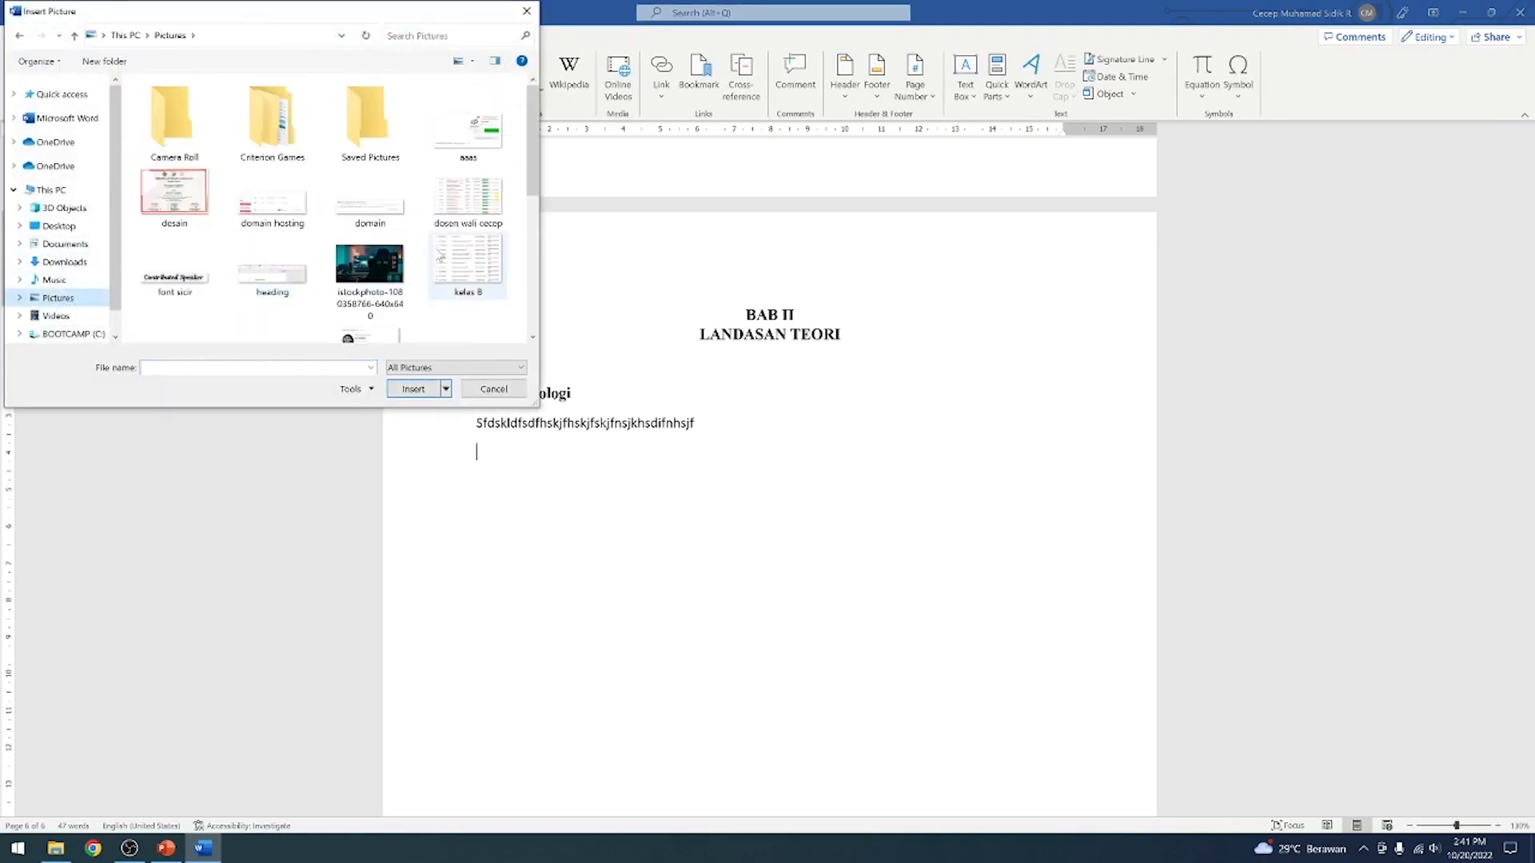
click(393, 286)
click(414, 389)
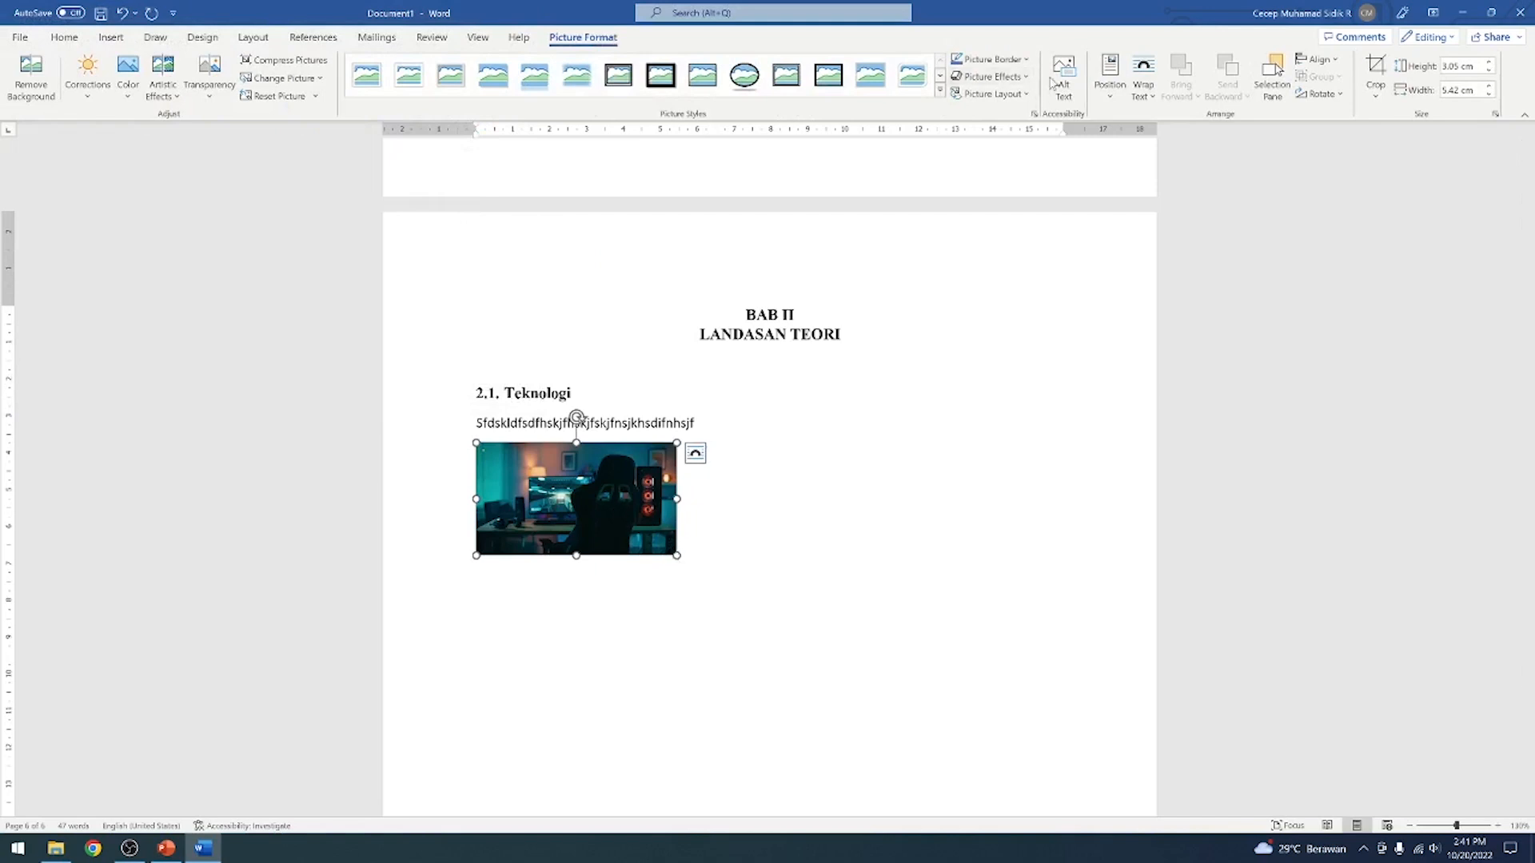
Set the picture's text wrapping to Behind Text and move it to the horizontal centre of the page
click(1143, 80)
click(1196, 226)
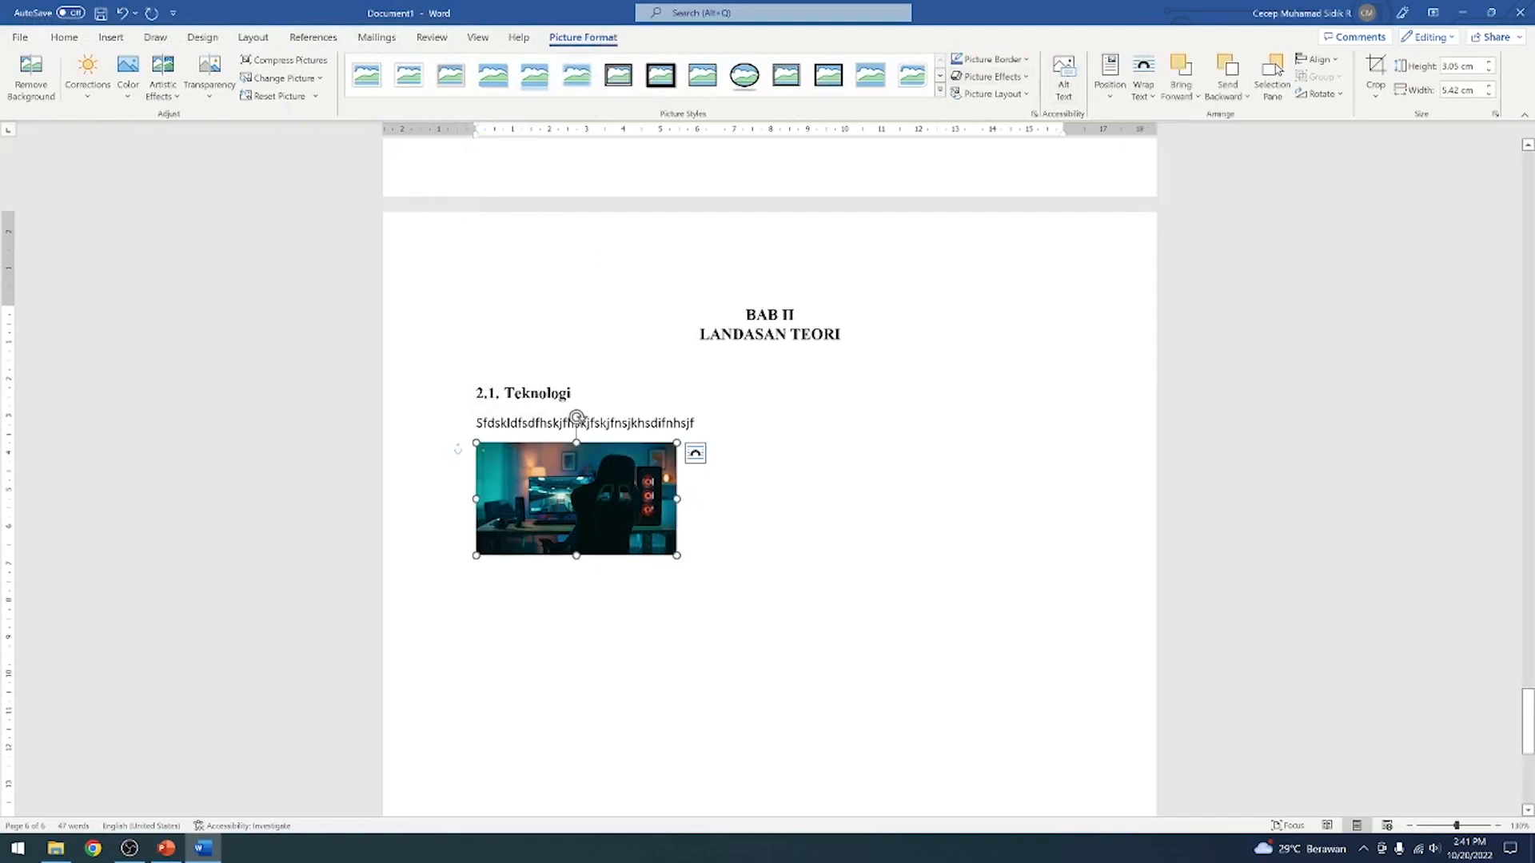
drag(583, 535, 776, 537)
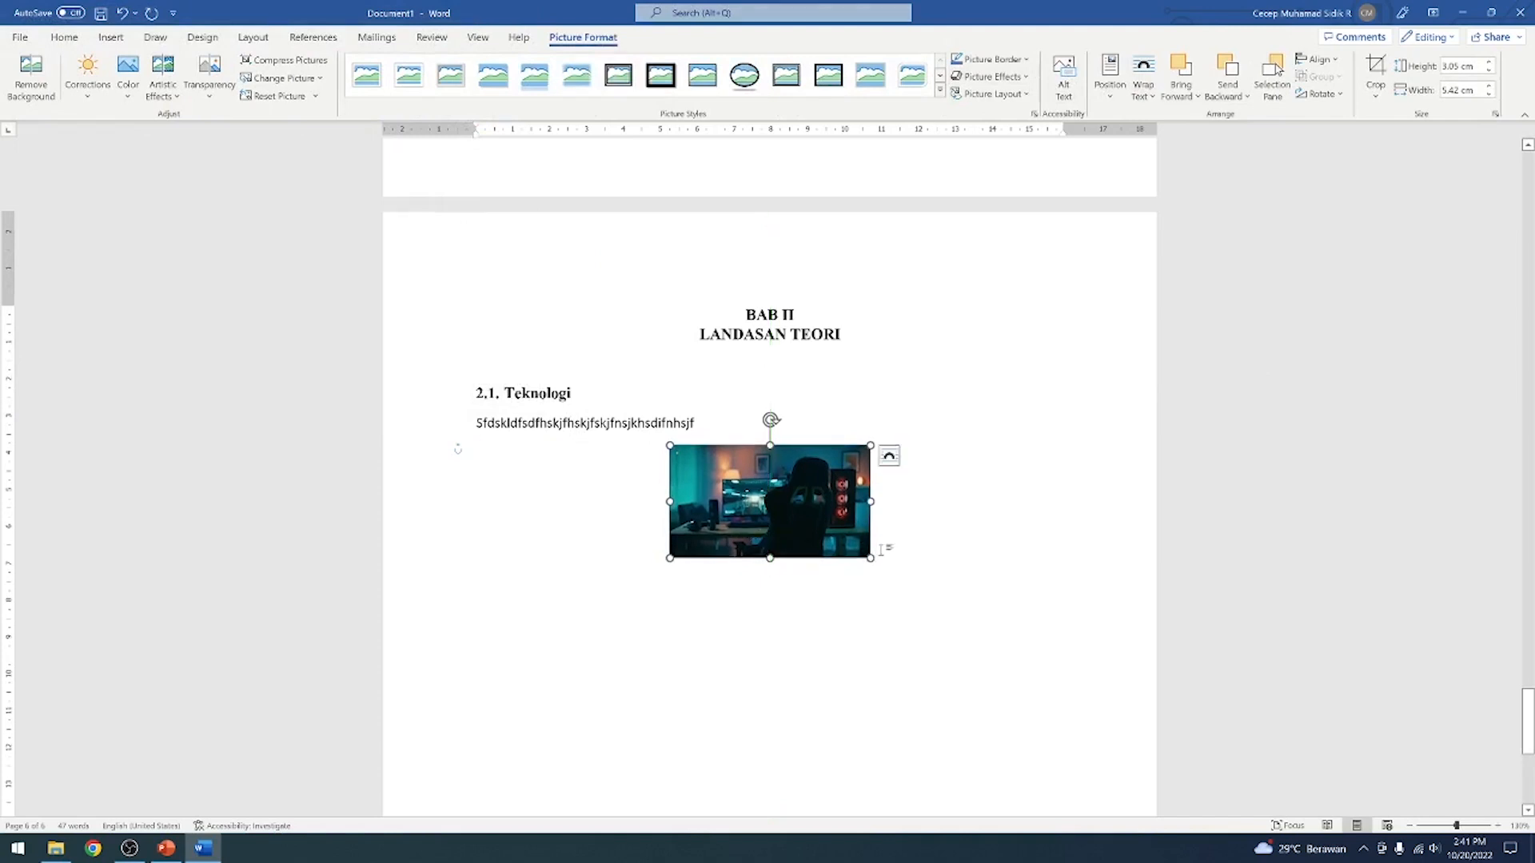
click(934, 544)
key(Return)
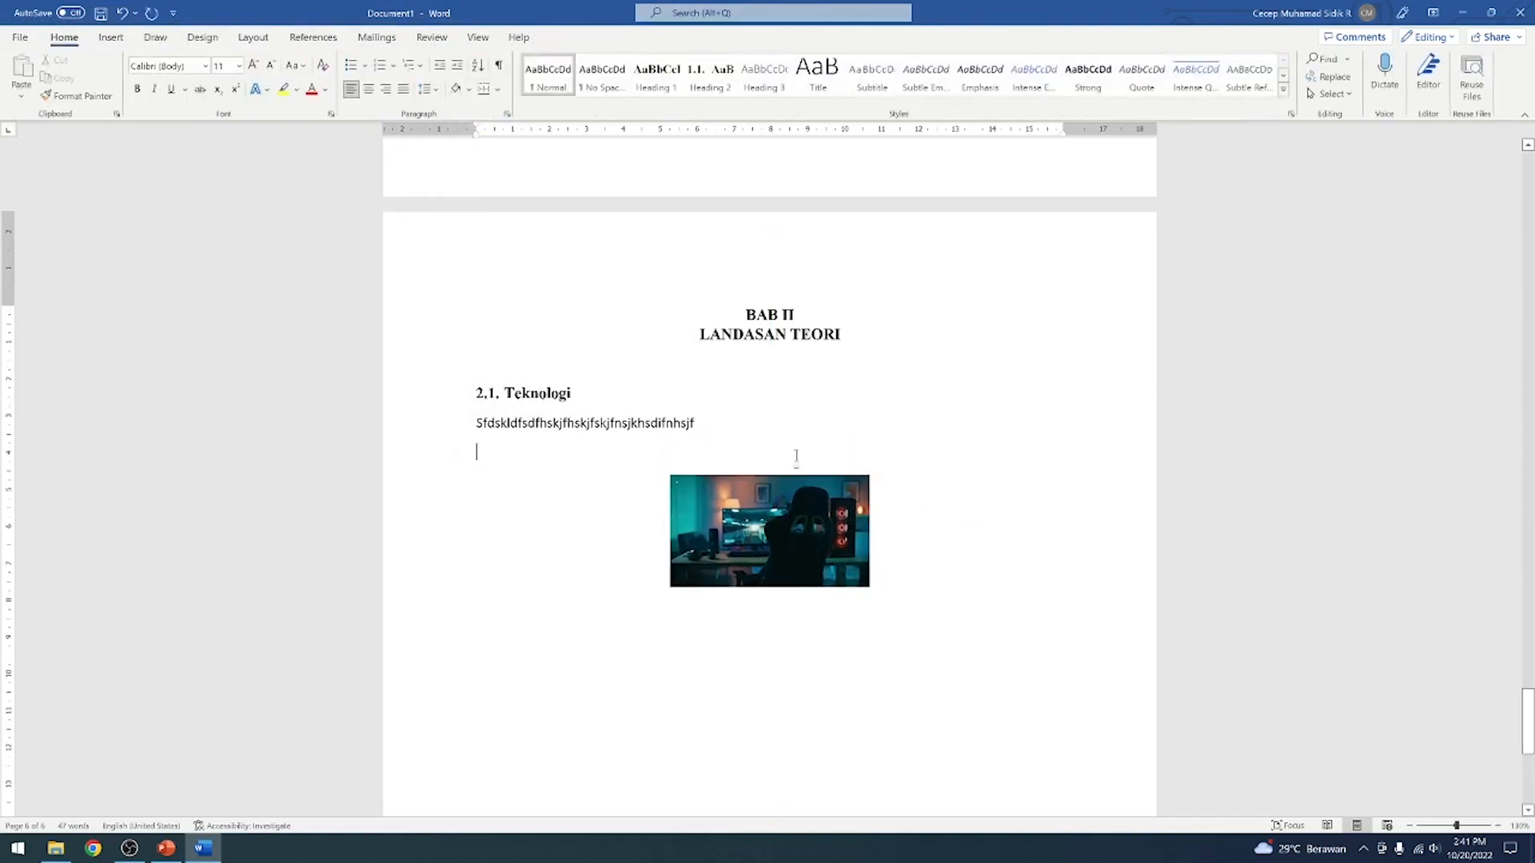
key(BackSpace)
click(827, 542)
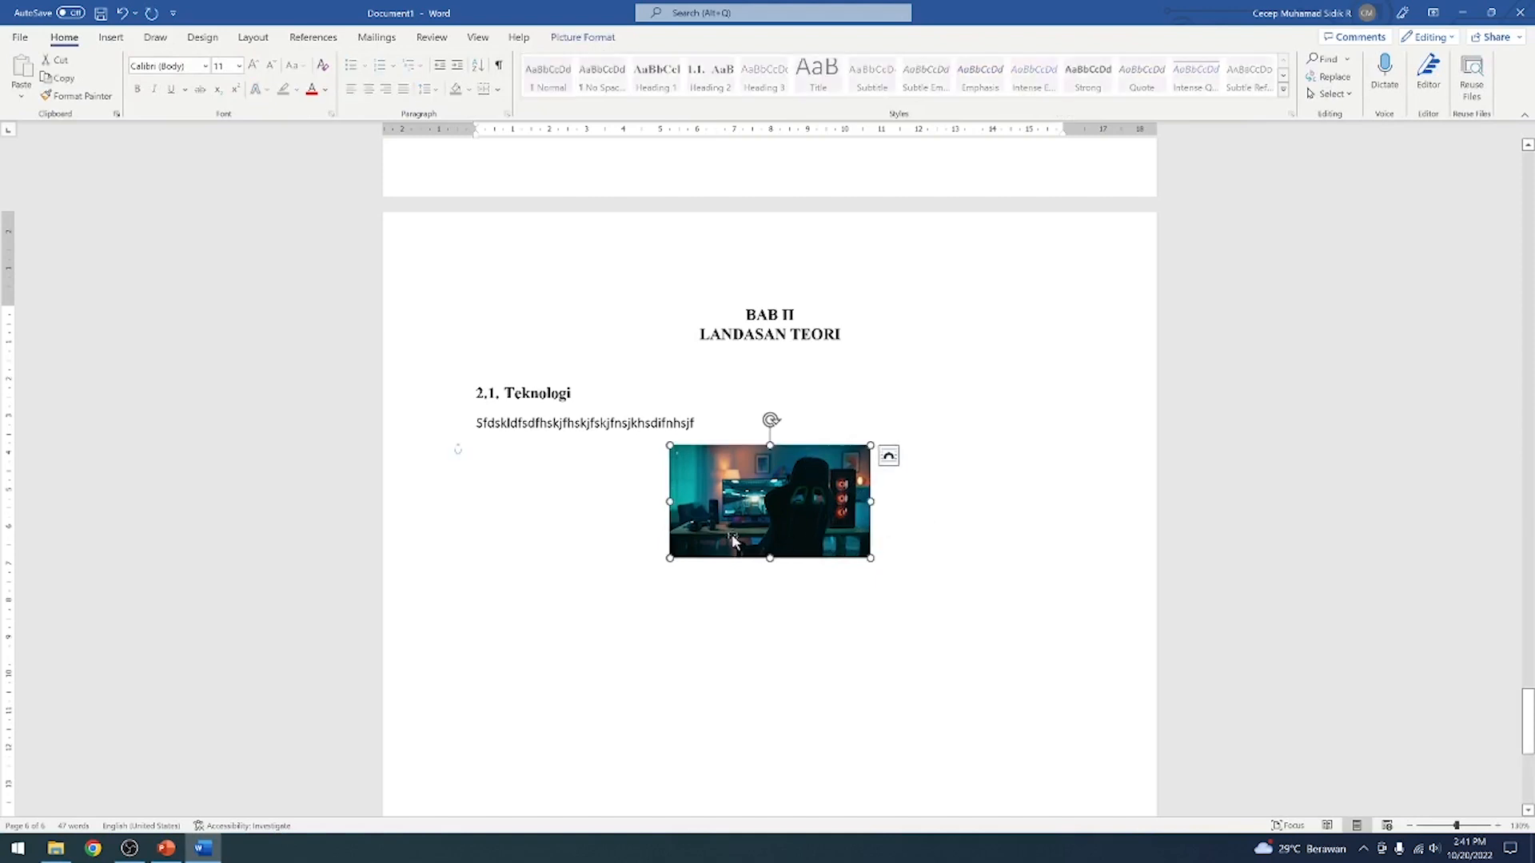
Add two empty lines below the filler text, beside the picture
click(582, 518)
key(Return)
key(Return)
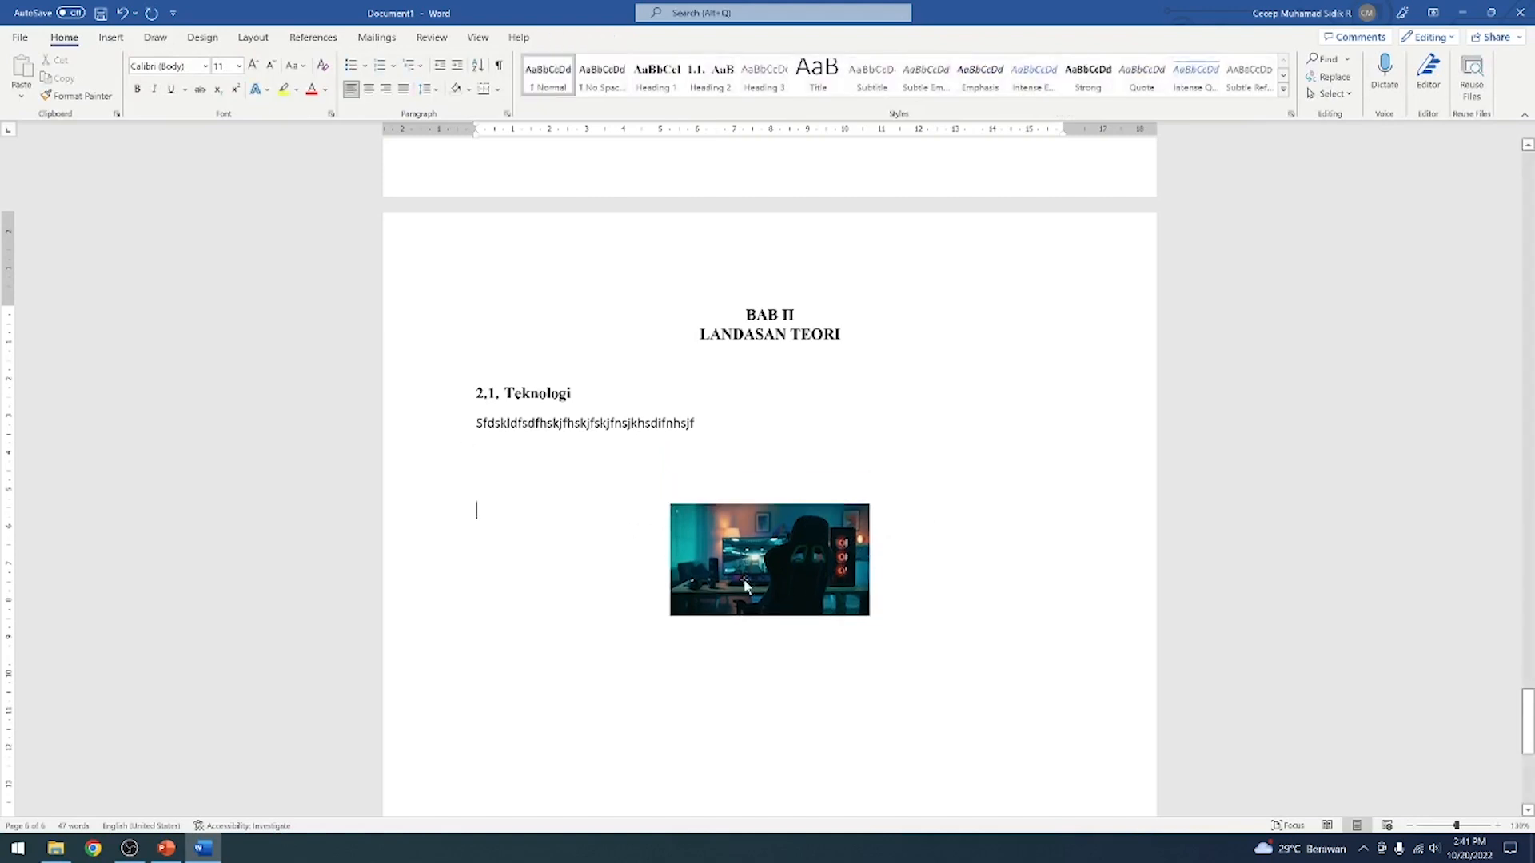
Apply the Behind Text wrapping to the picture again
click(743, 579)
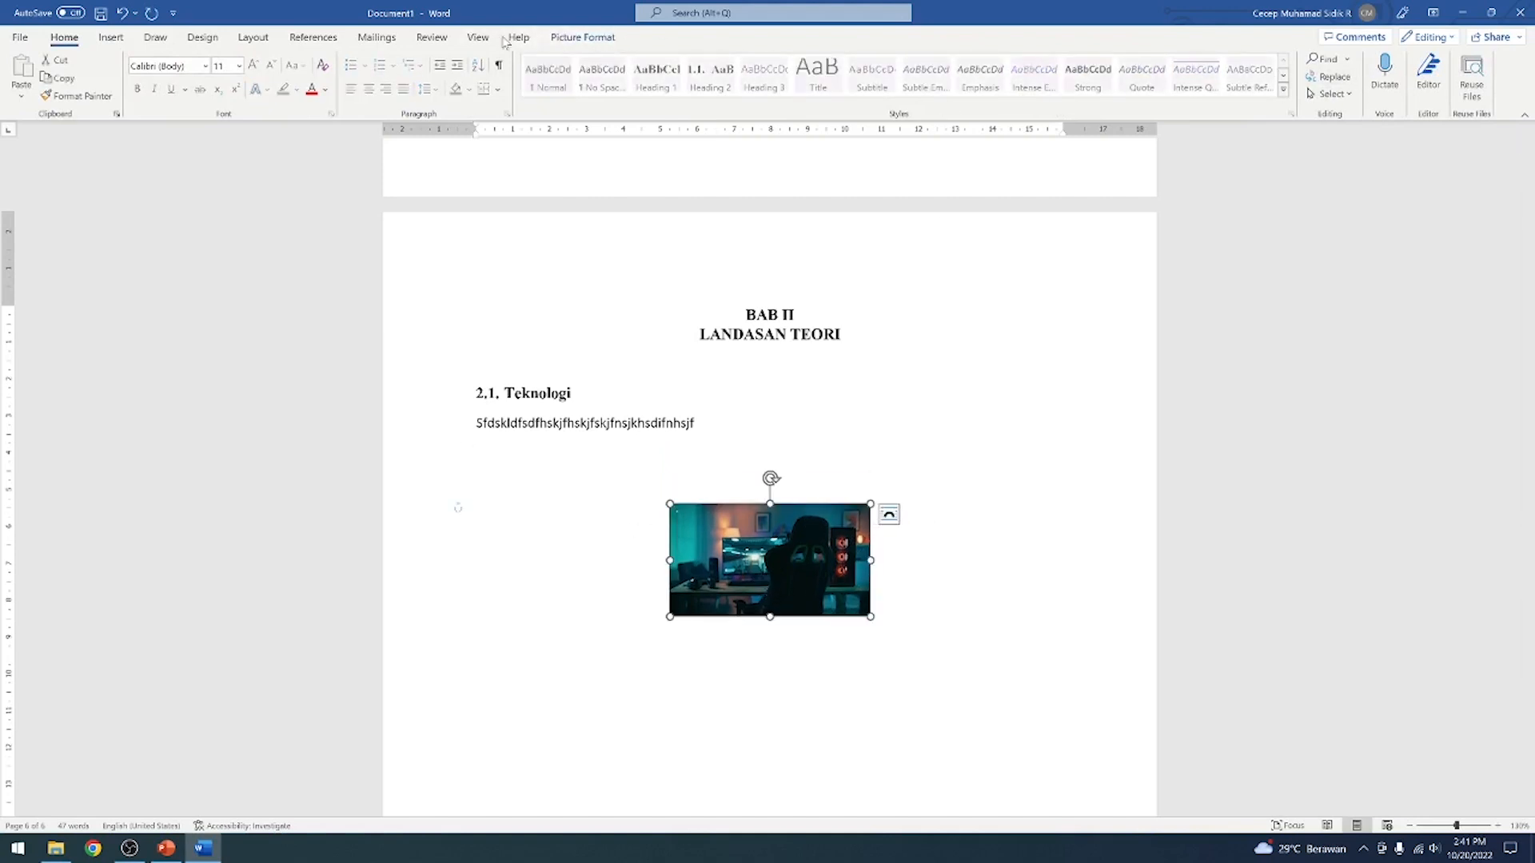
click(582, 37)
click(1149, 95)
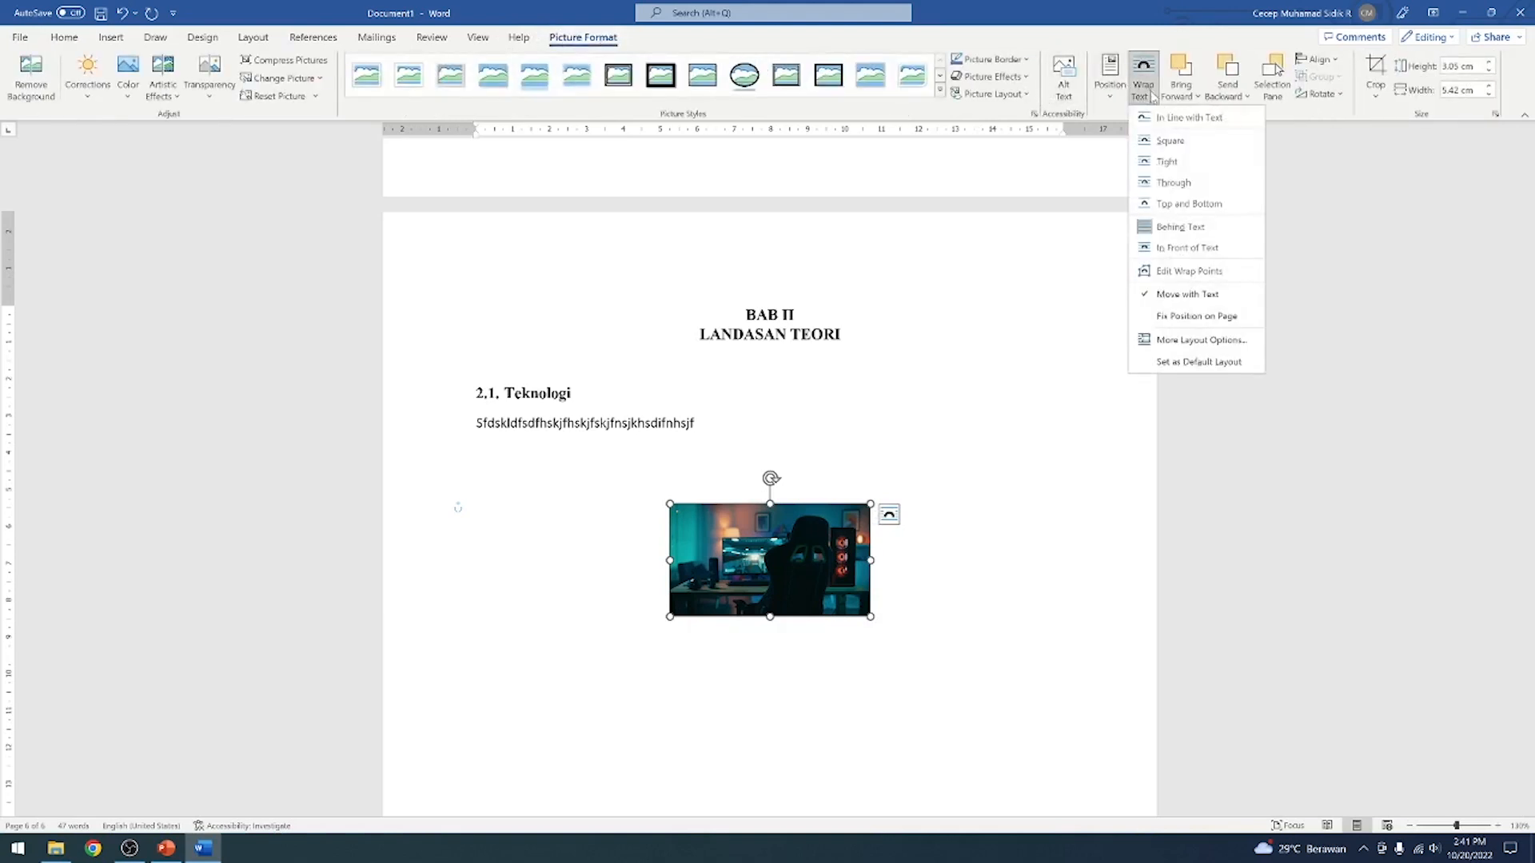
click(1199, 228)
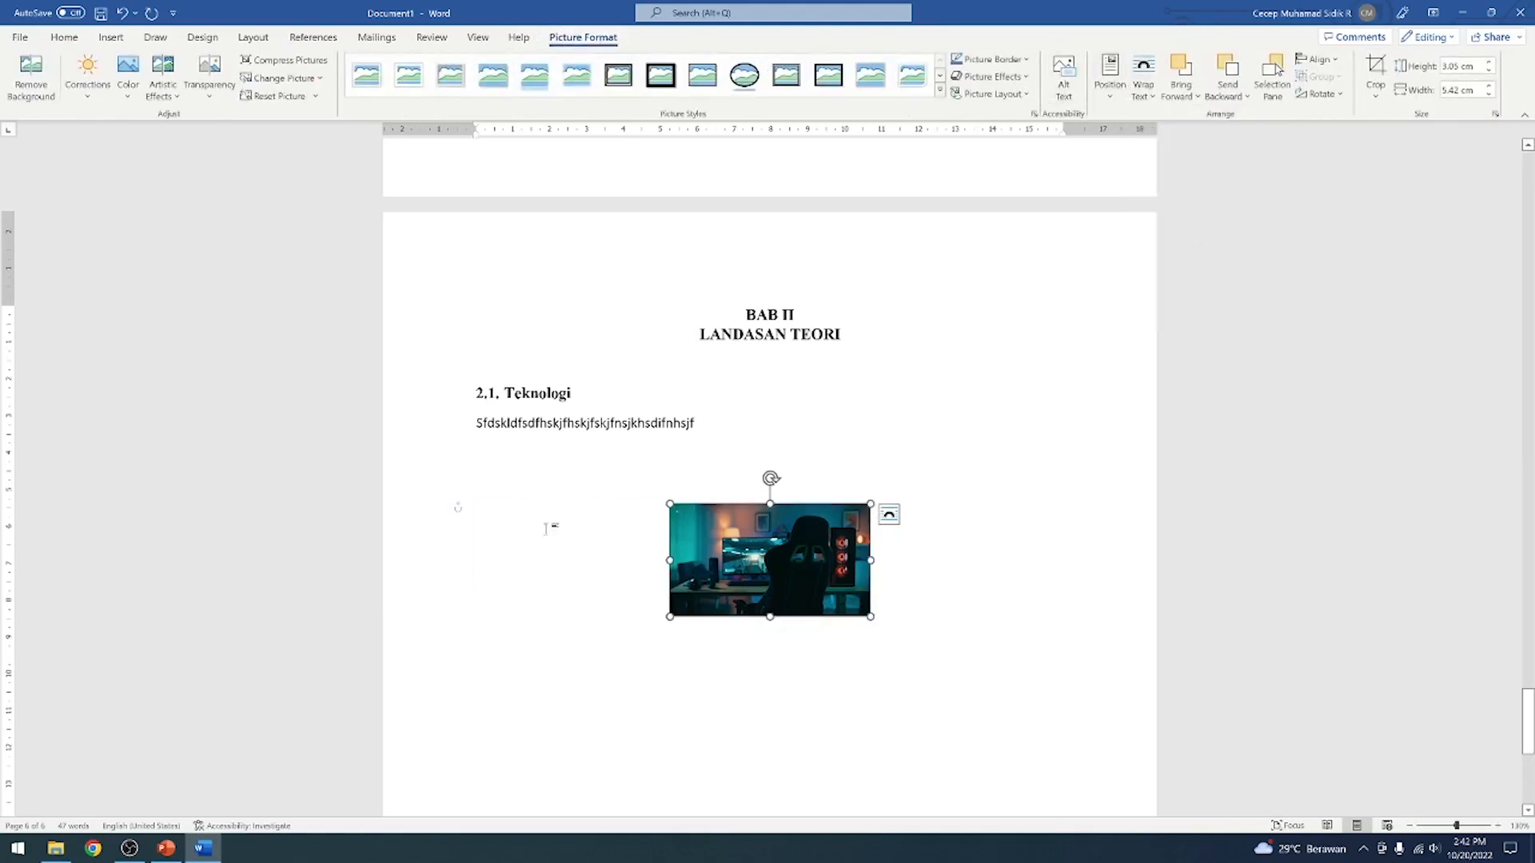
Move the picture back up directly beneath the filler text, and add empty lines until the cursor sits below the picture
click(534, 526)
key(Return)
click(761, 589)
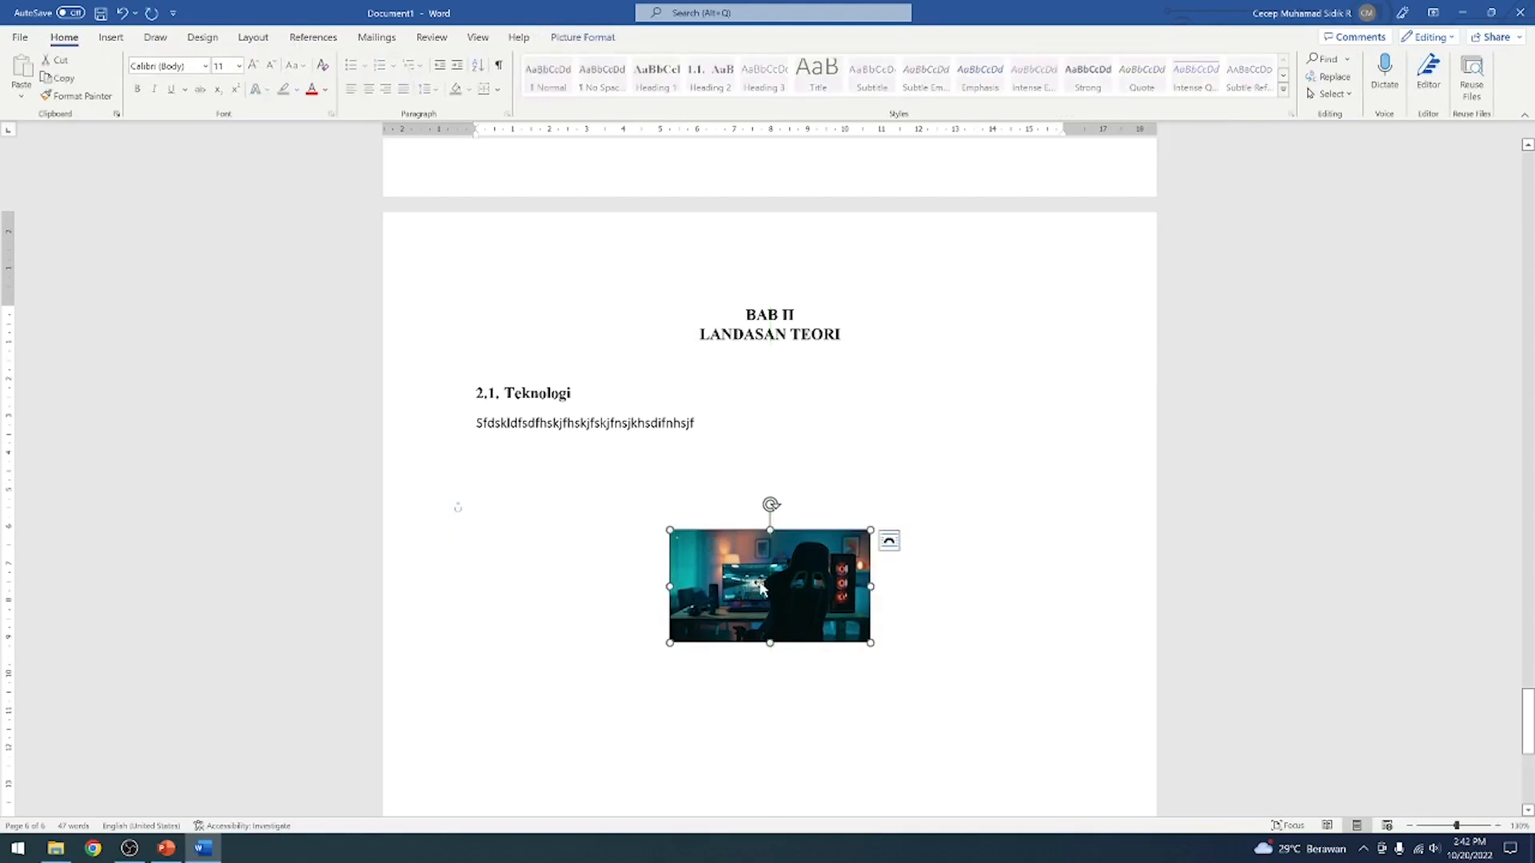
drag(761, 589, 761, 507)
click(615, 516)
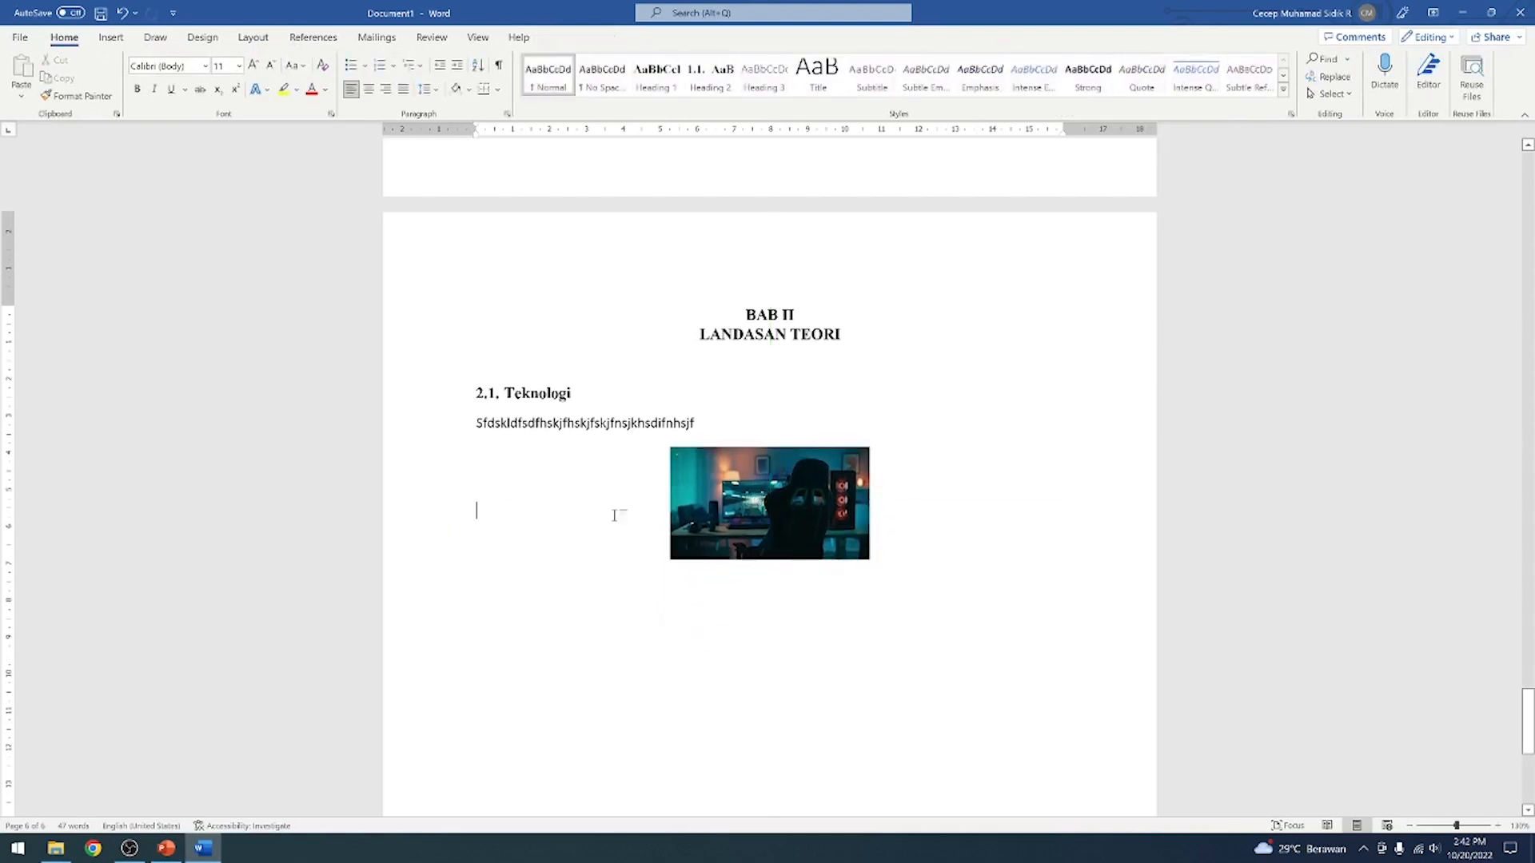
key(ctrl+z)
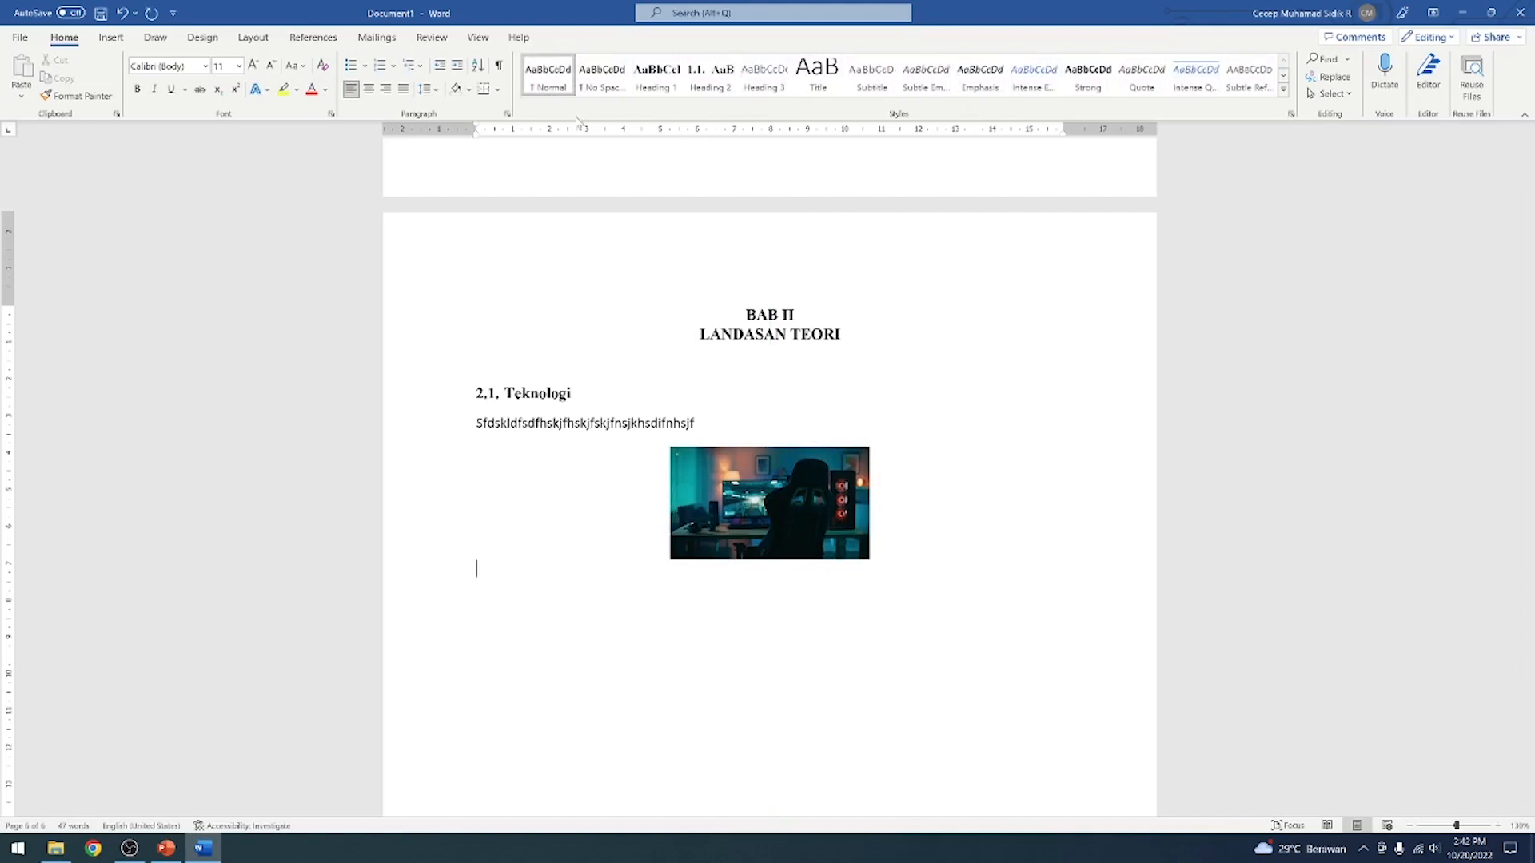
Format the empty line below the picture as Times New Roman, size 12, centred
click(205, 66)
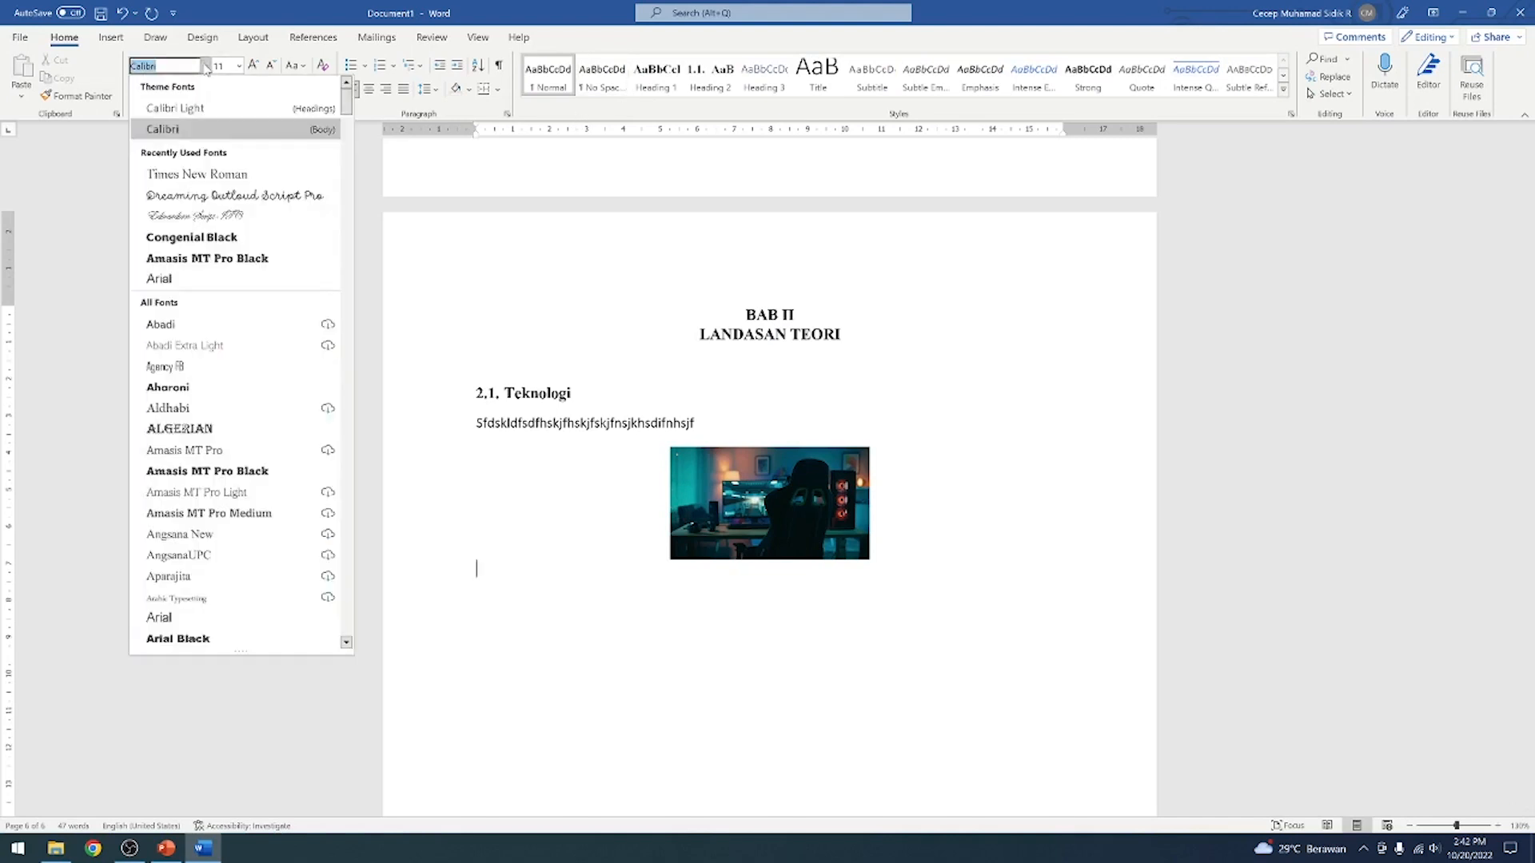
click(196, 170)
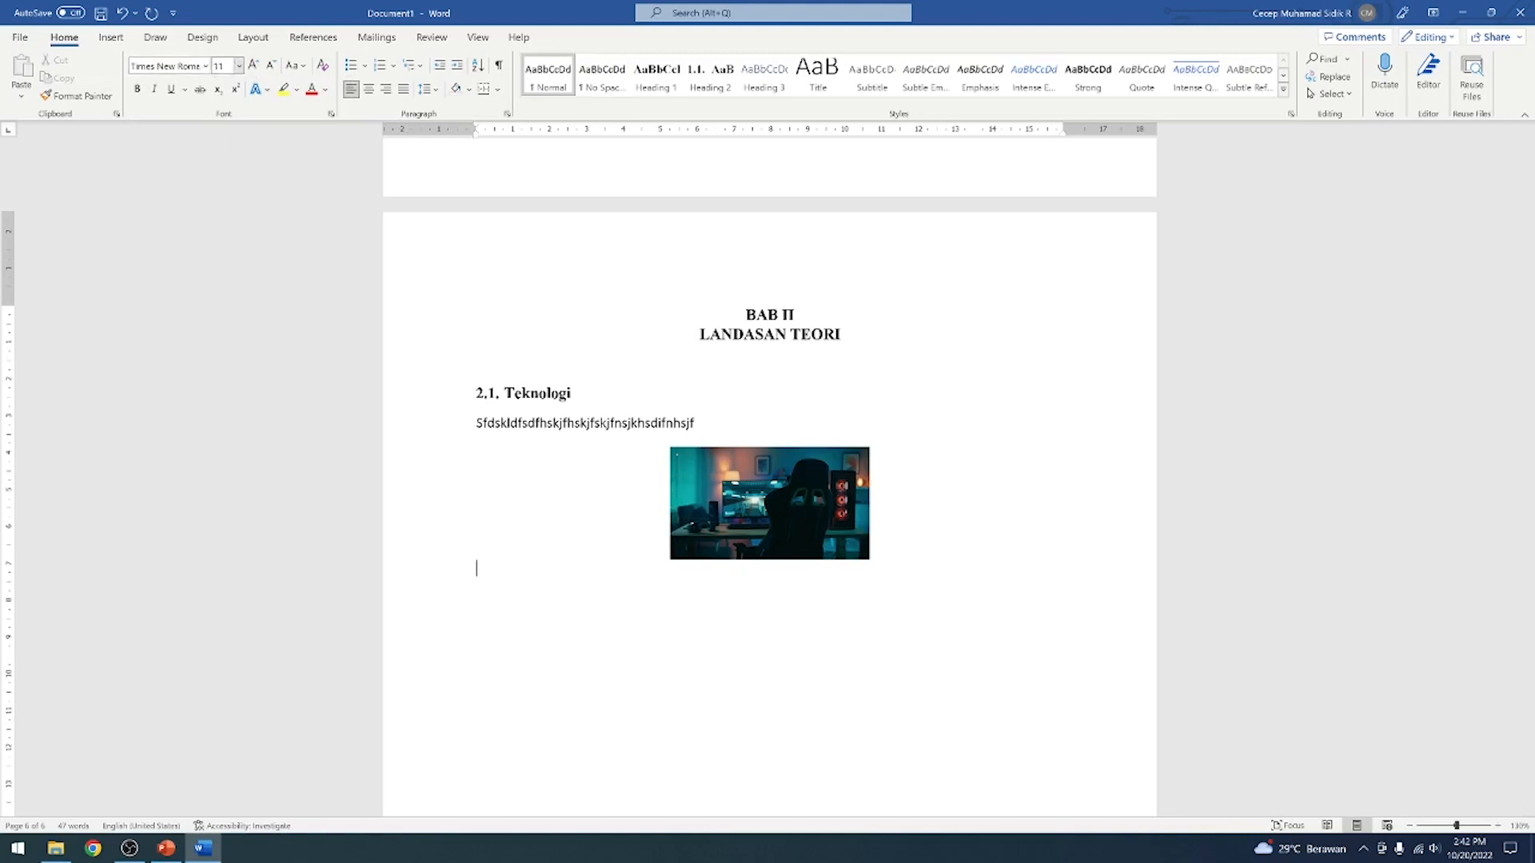
click(253, 66)
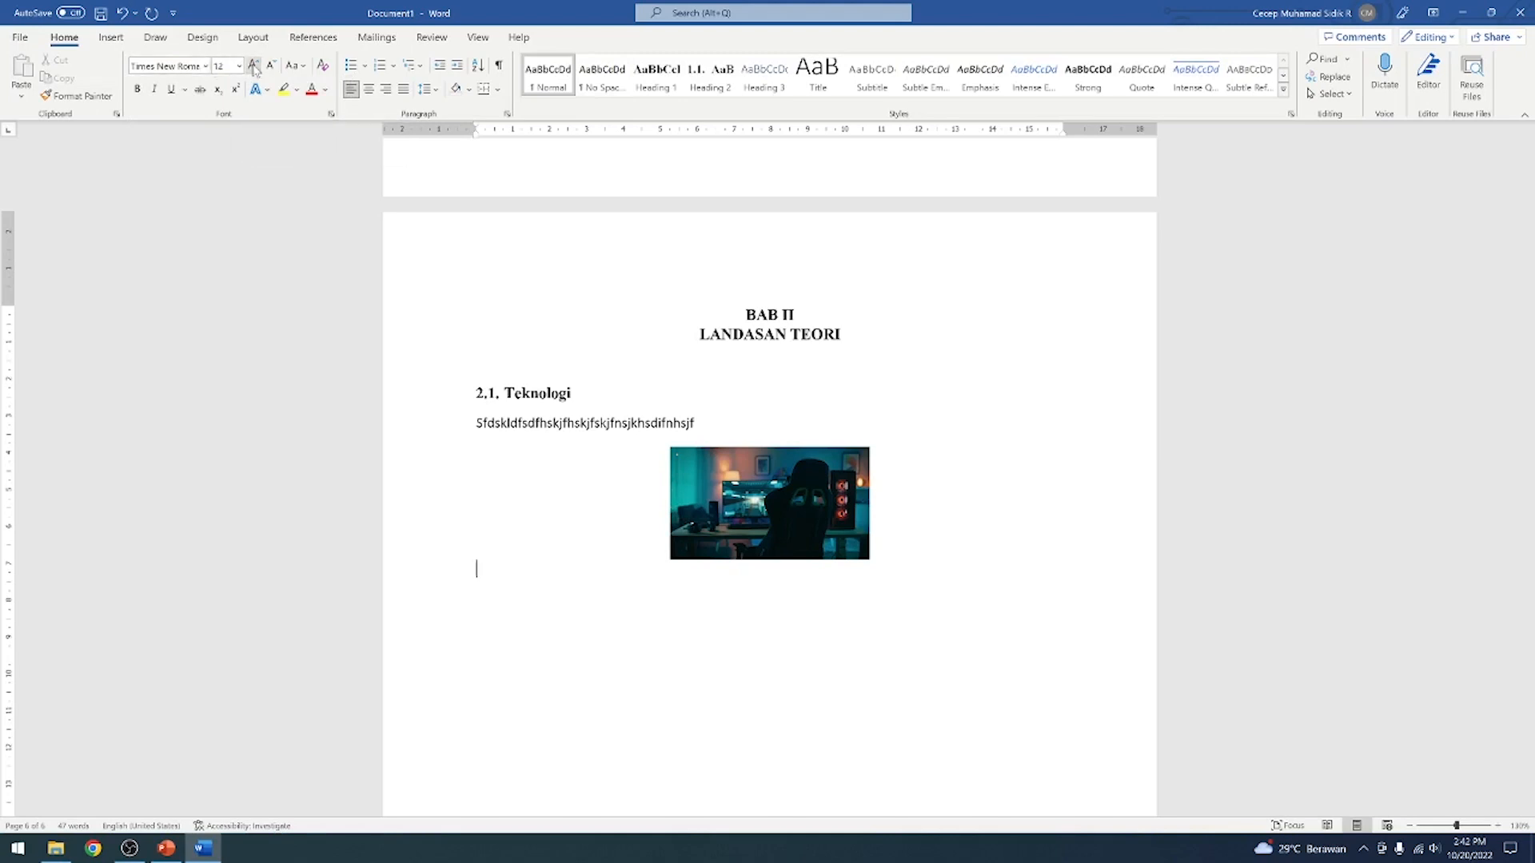
click(370, 93)
Try a manually written caption, Gambar 2.1. Rancangan Teknologi, below the picture, and delete it
text(Gambar )
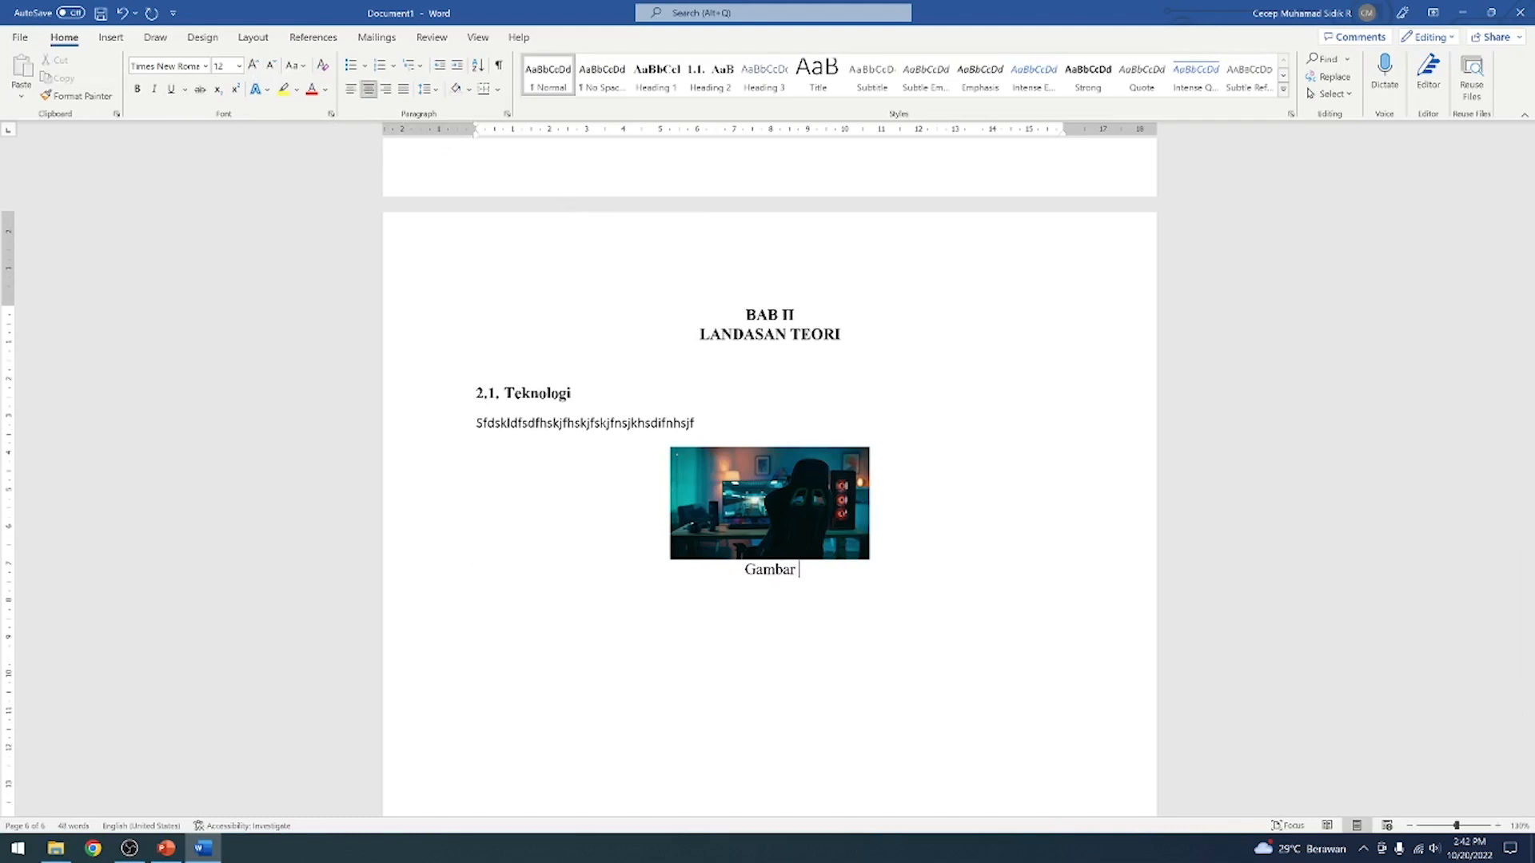
text(2.1.)
text(Rancangan Teknologi)
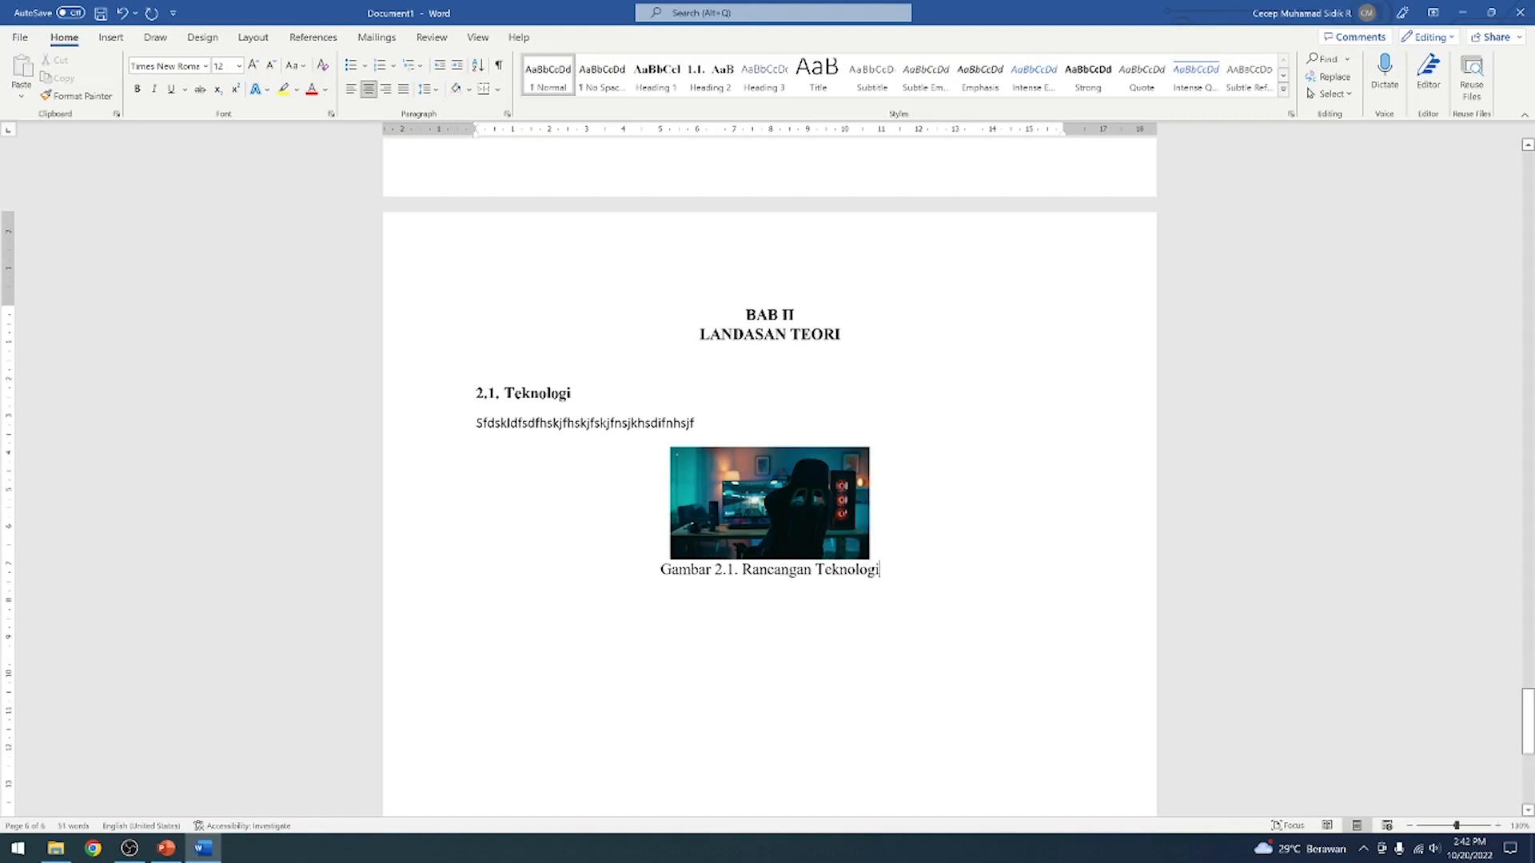
drag(661, 570, 879, 573)
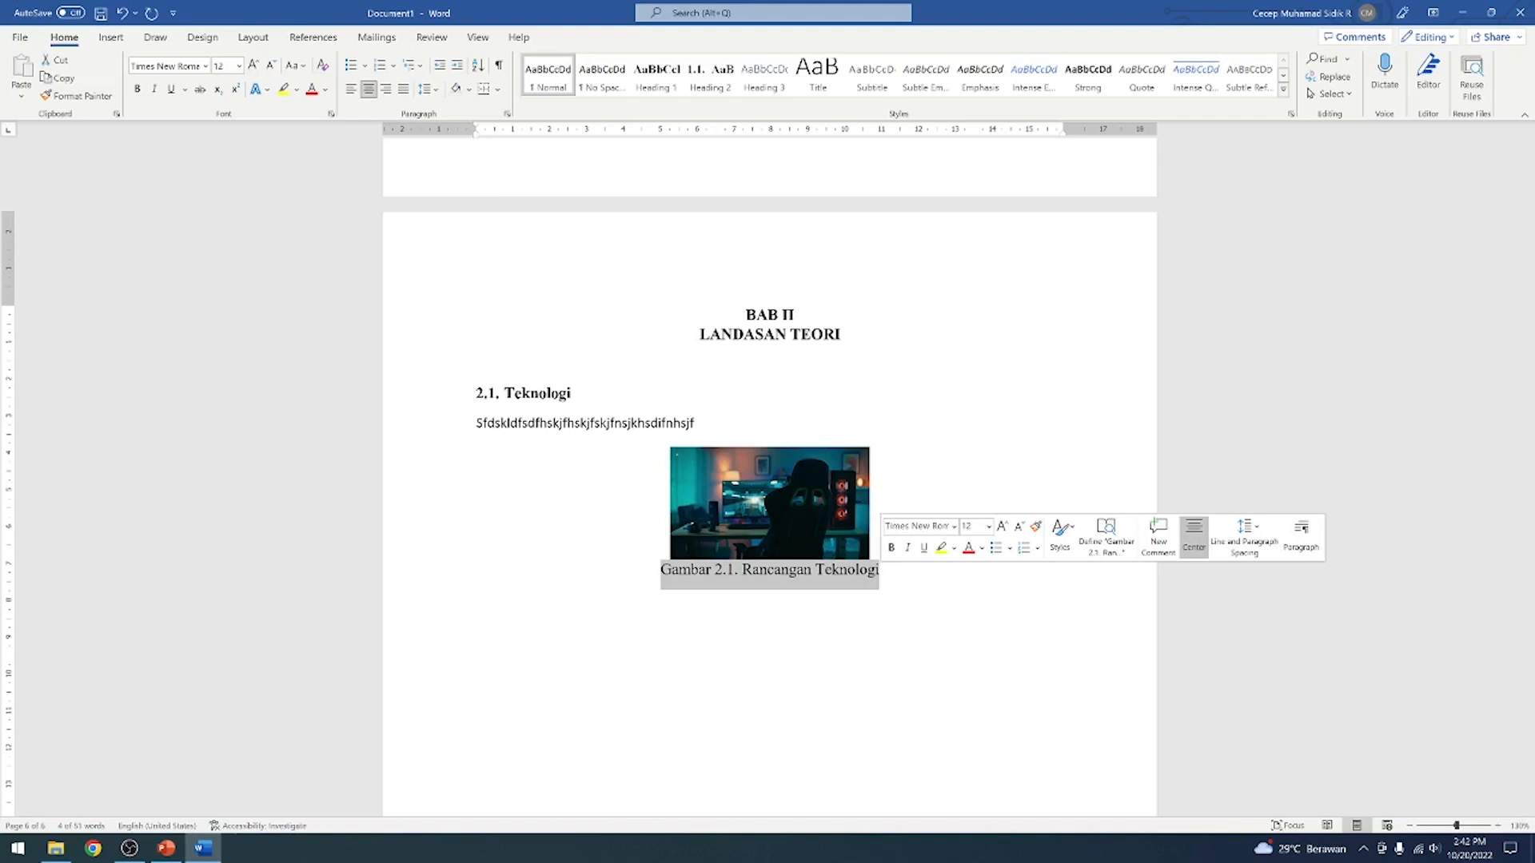
key(BackSpace)
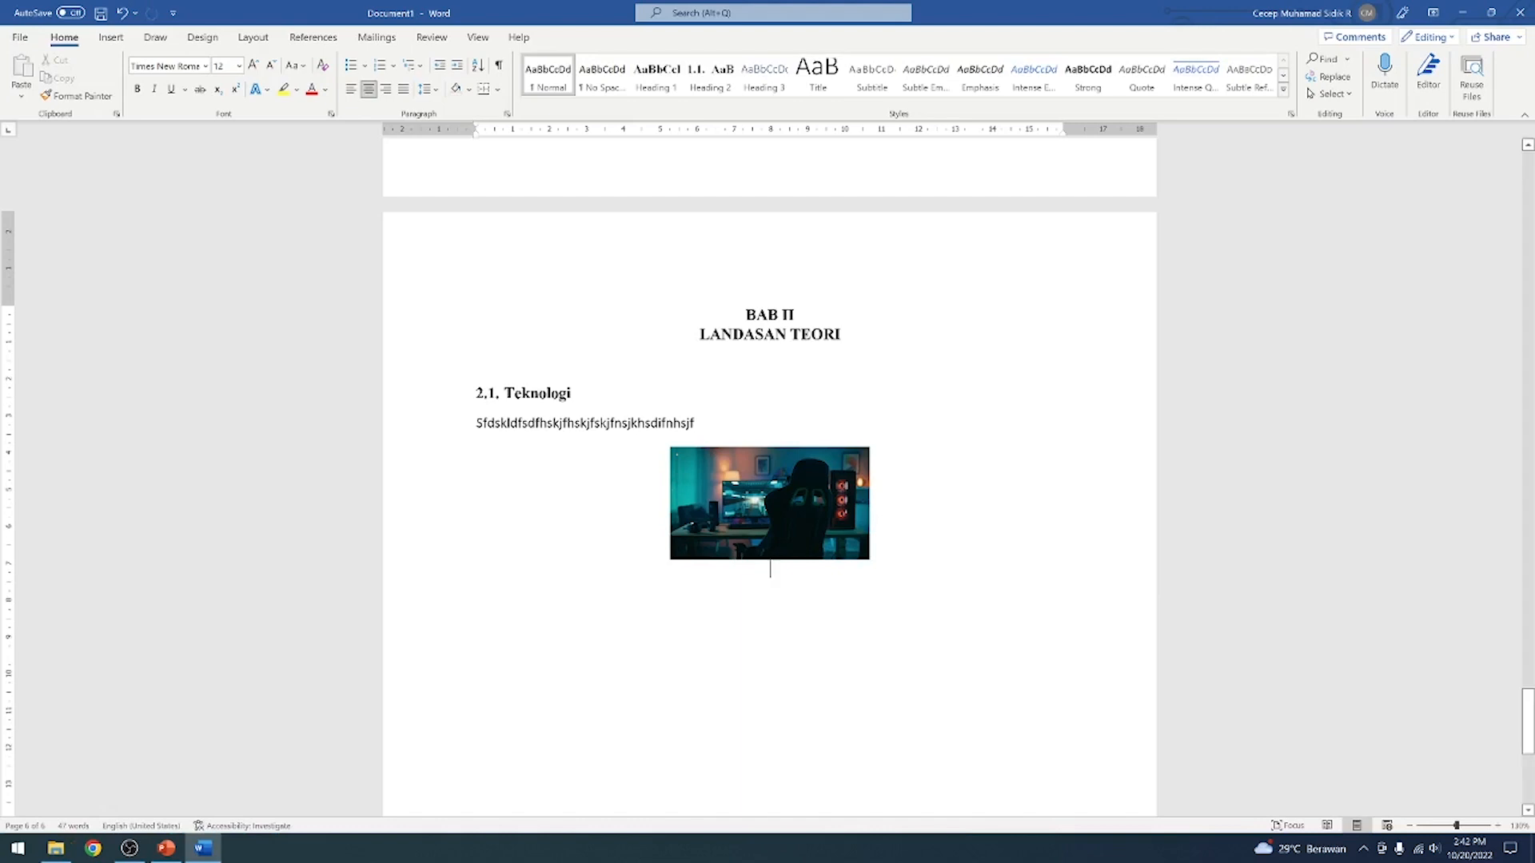
Start a caption on the empty line below the picture and create a new caption label named Gambar 2
click(312, 38)
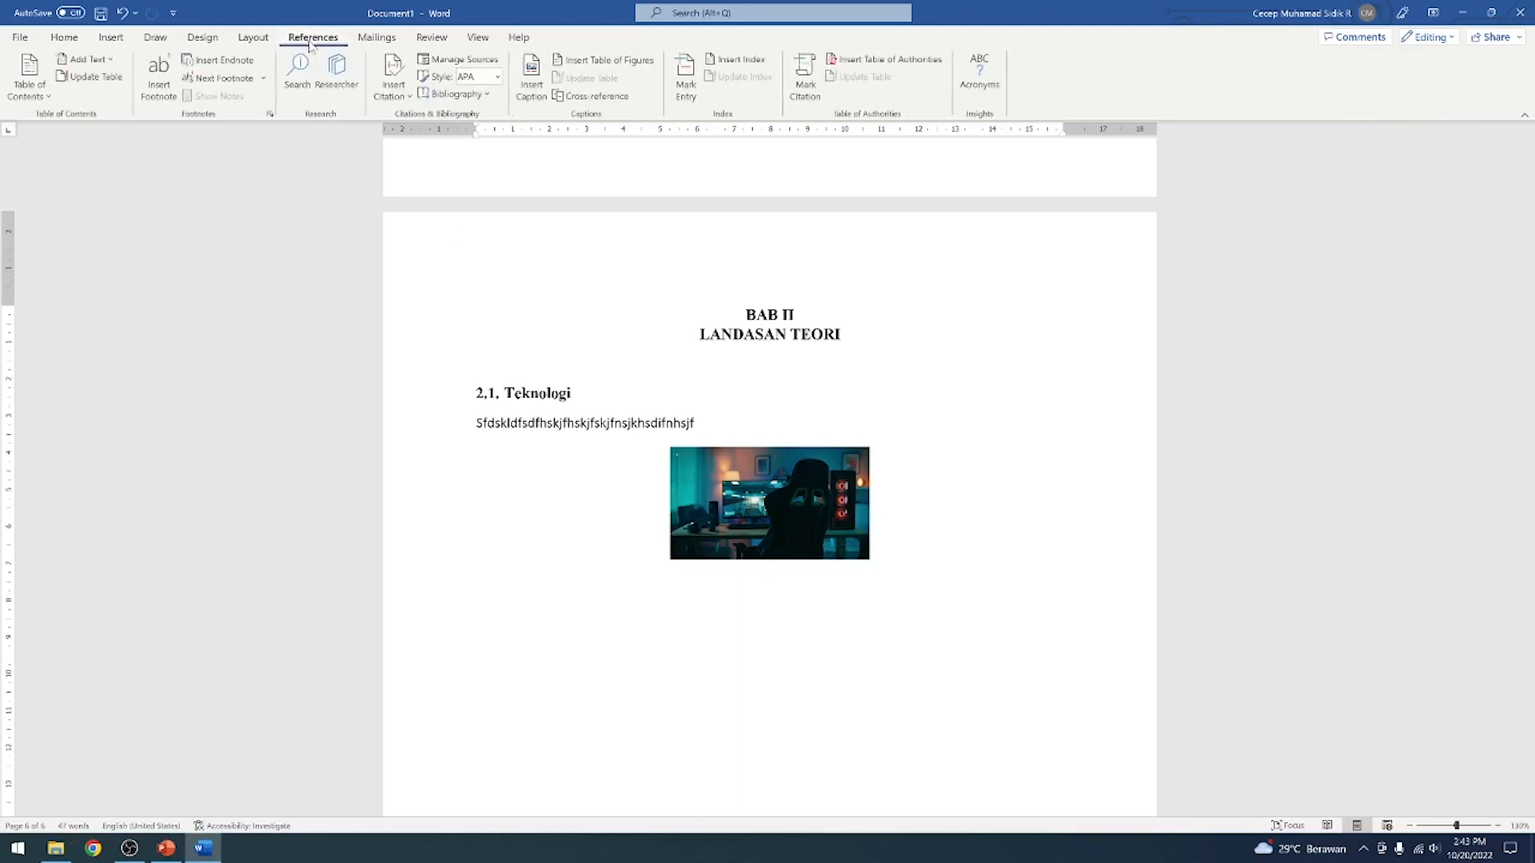
click(538, 96)
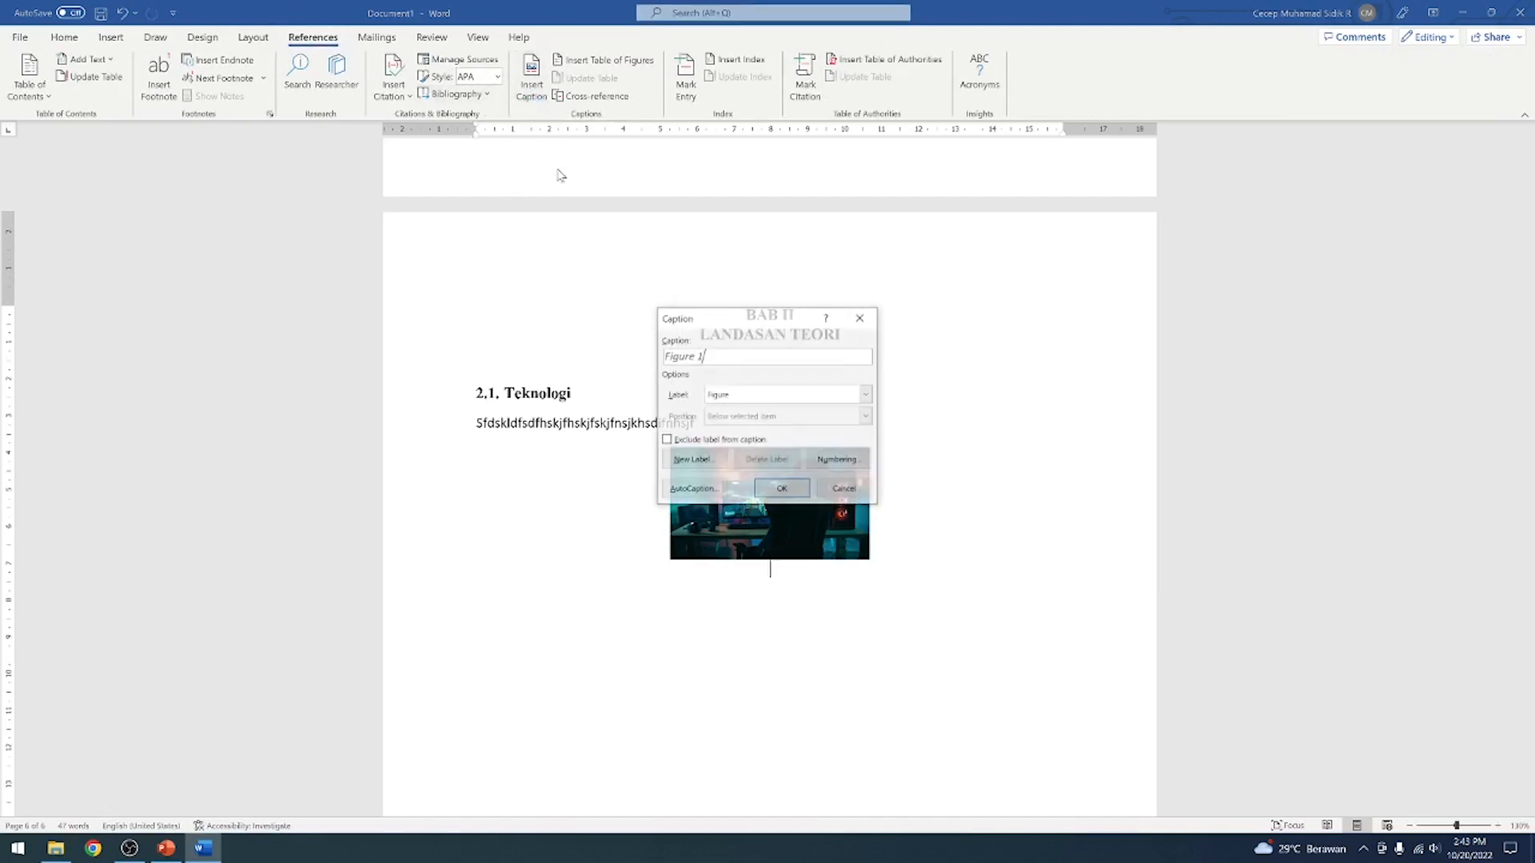
drag(751, 318, 935, 171)
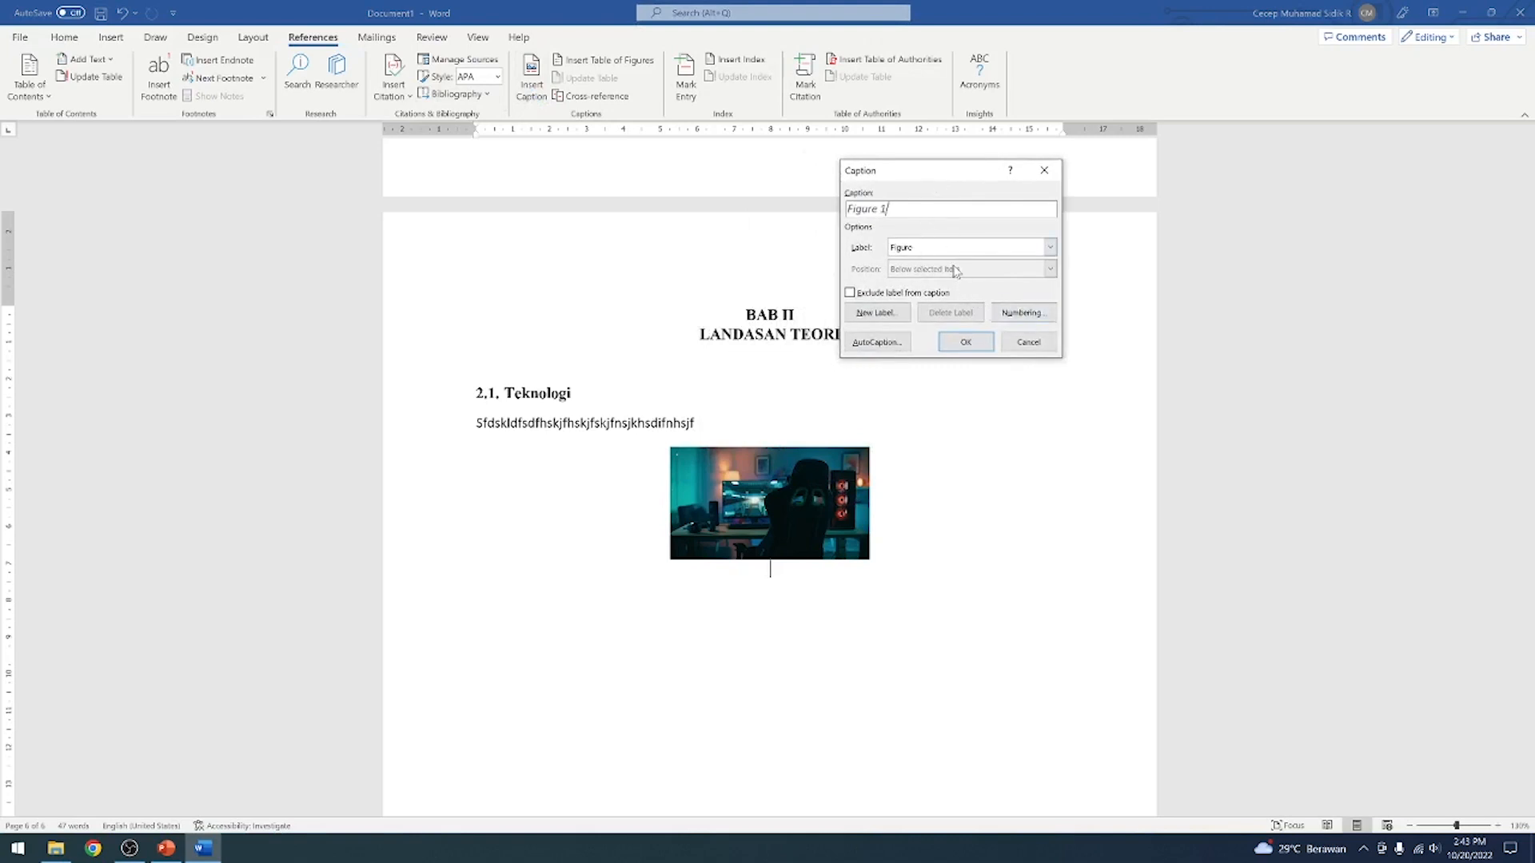
click(1051, 249)
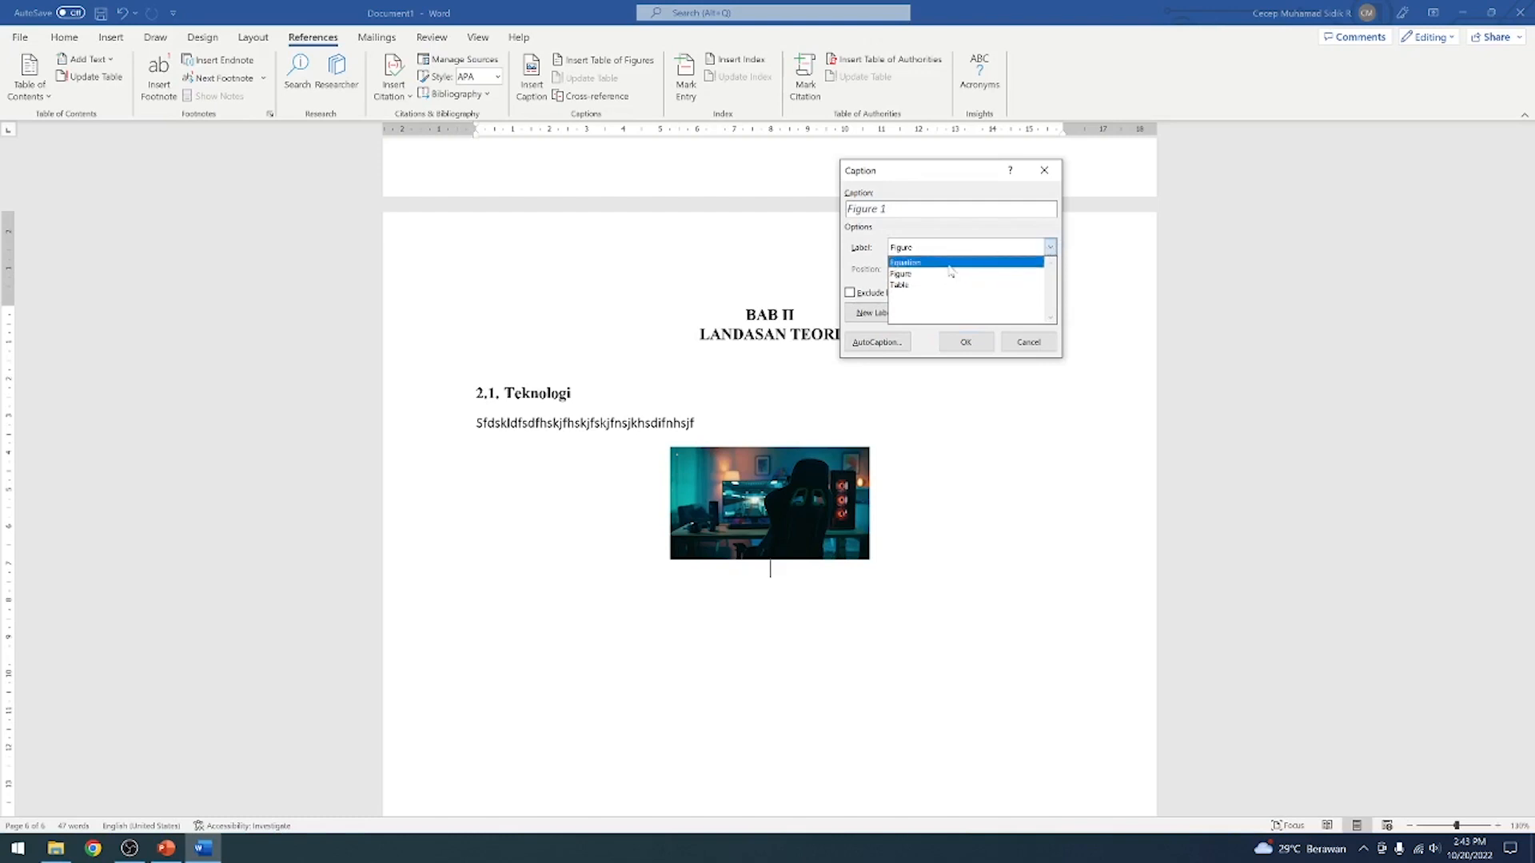
click(878, 223)
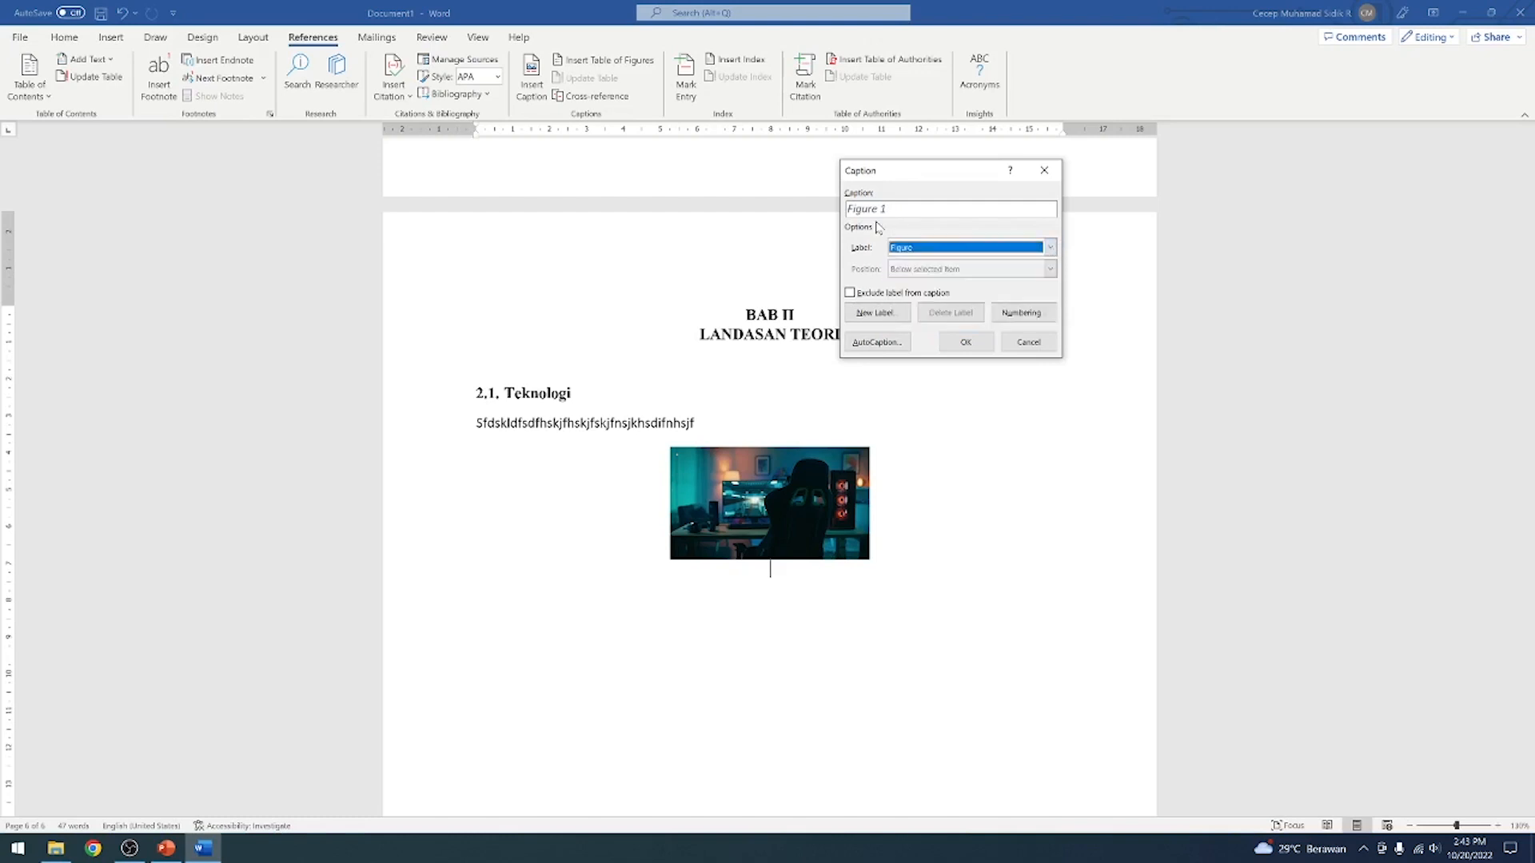
click(892, 314)
text(G)
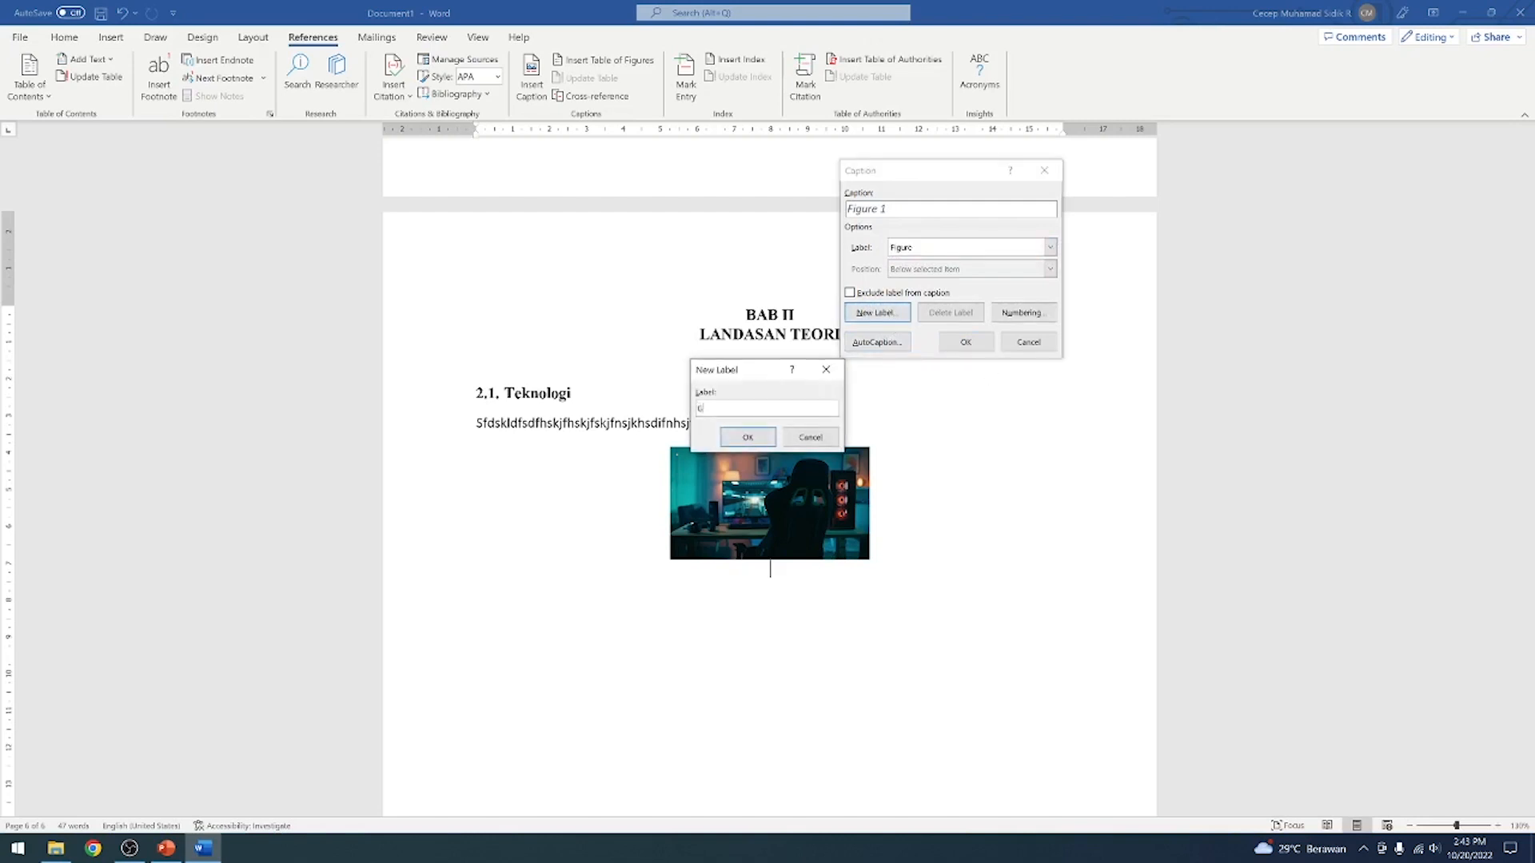
text(ambar 2.)
click(767, 438)
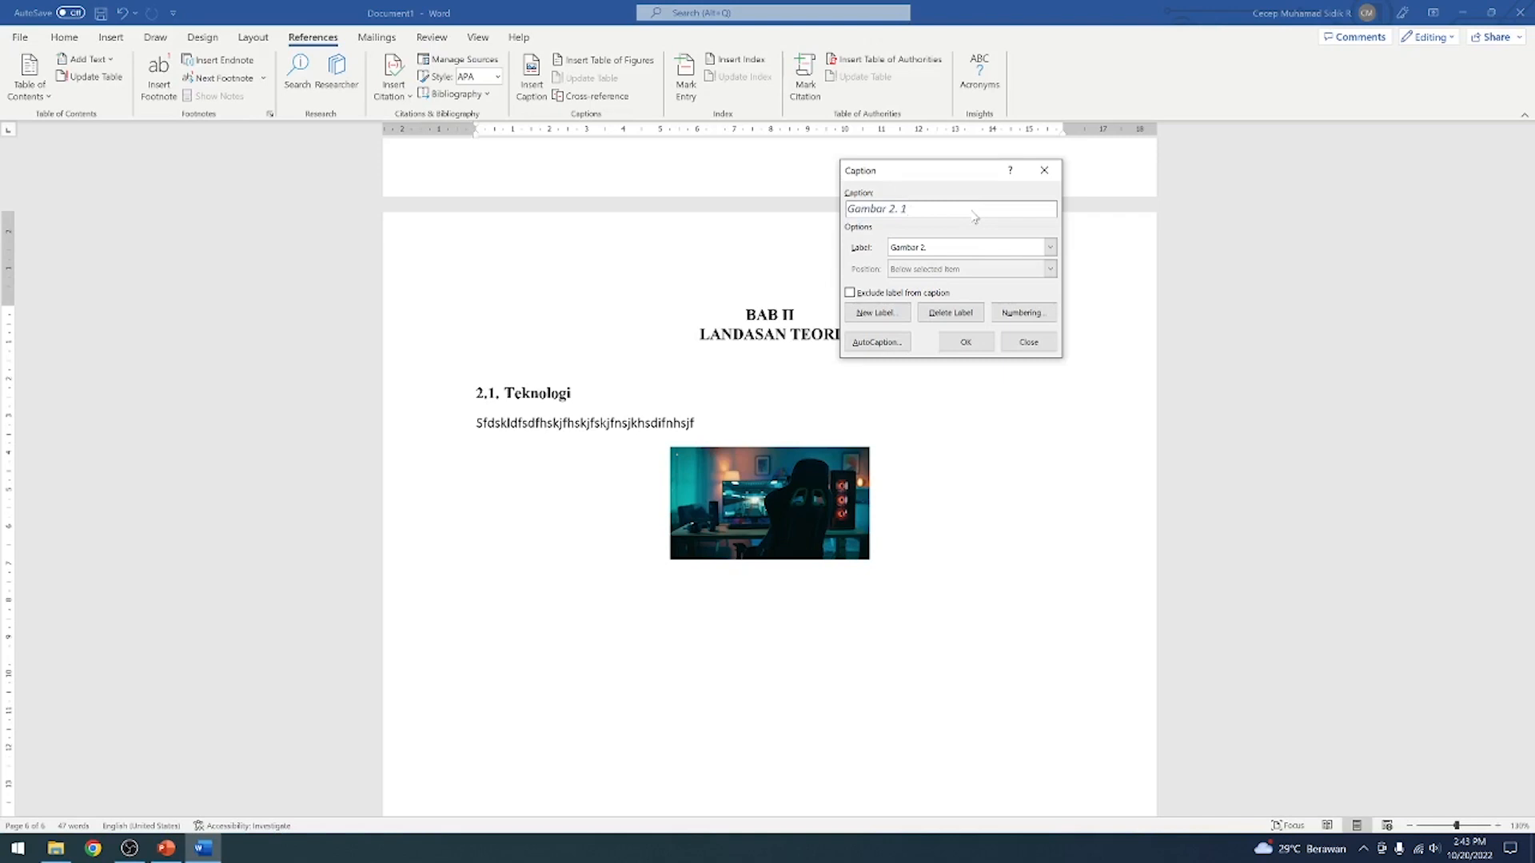
Add the text Rancangan Teknologi after the caption's label and number, and insert the caption below the picture
text(Rancangan Teknologi)
click(966, 342)
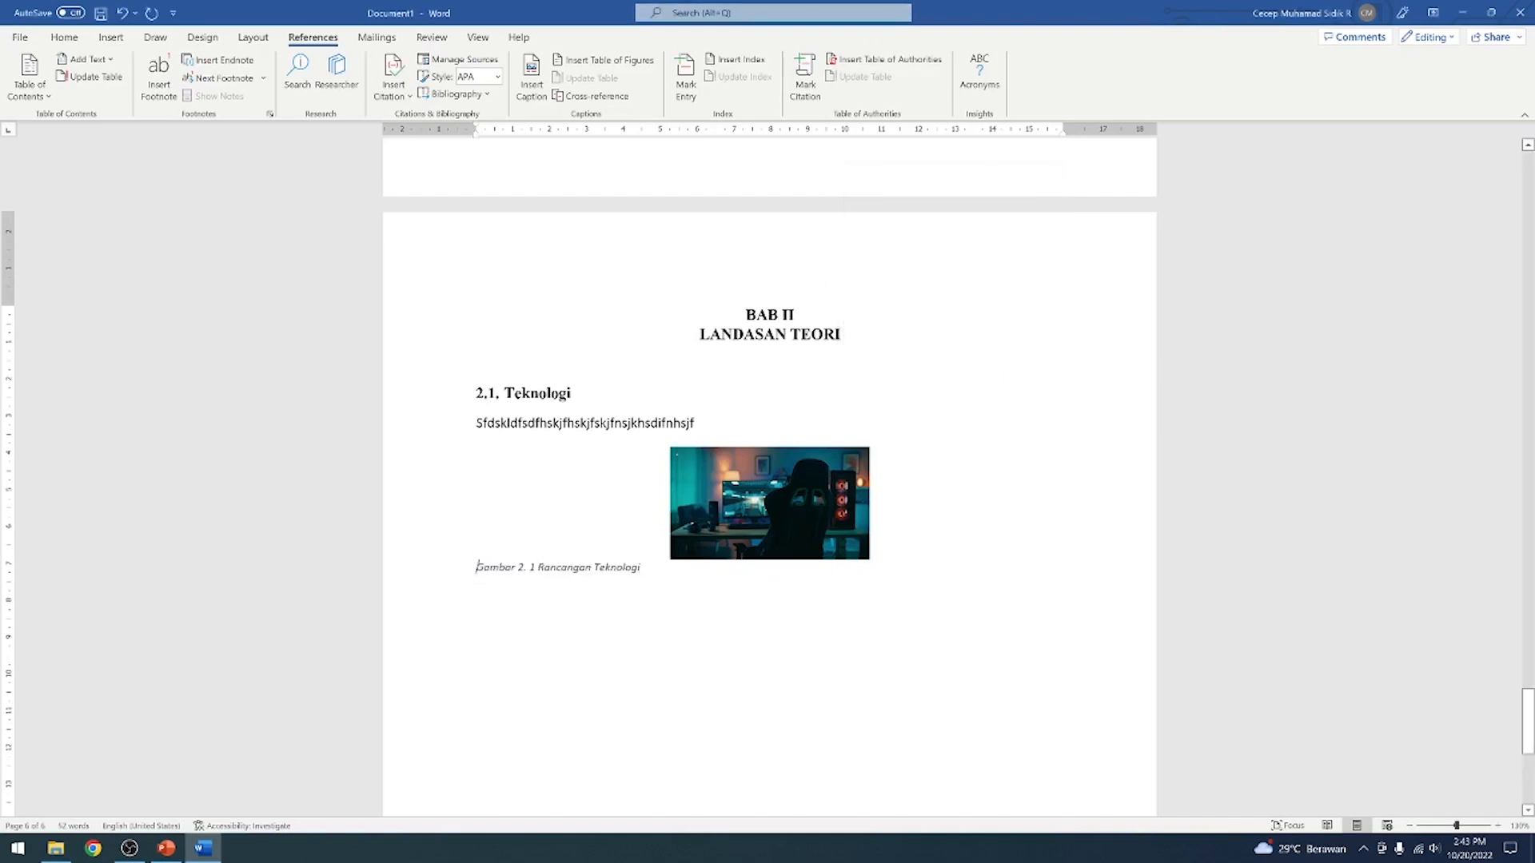
Centre the picture's caption, remove its italics, and set its font colour to black
drag(476, 568, 643, 568)
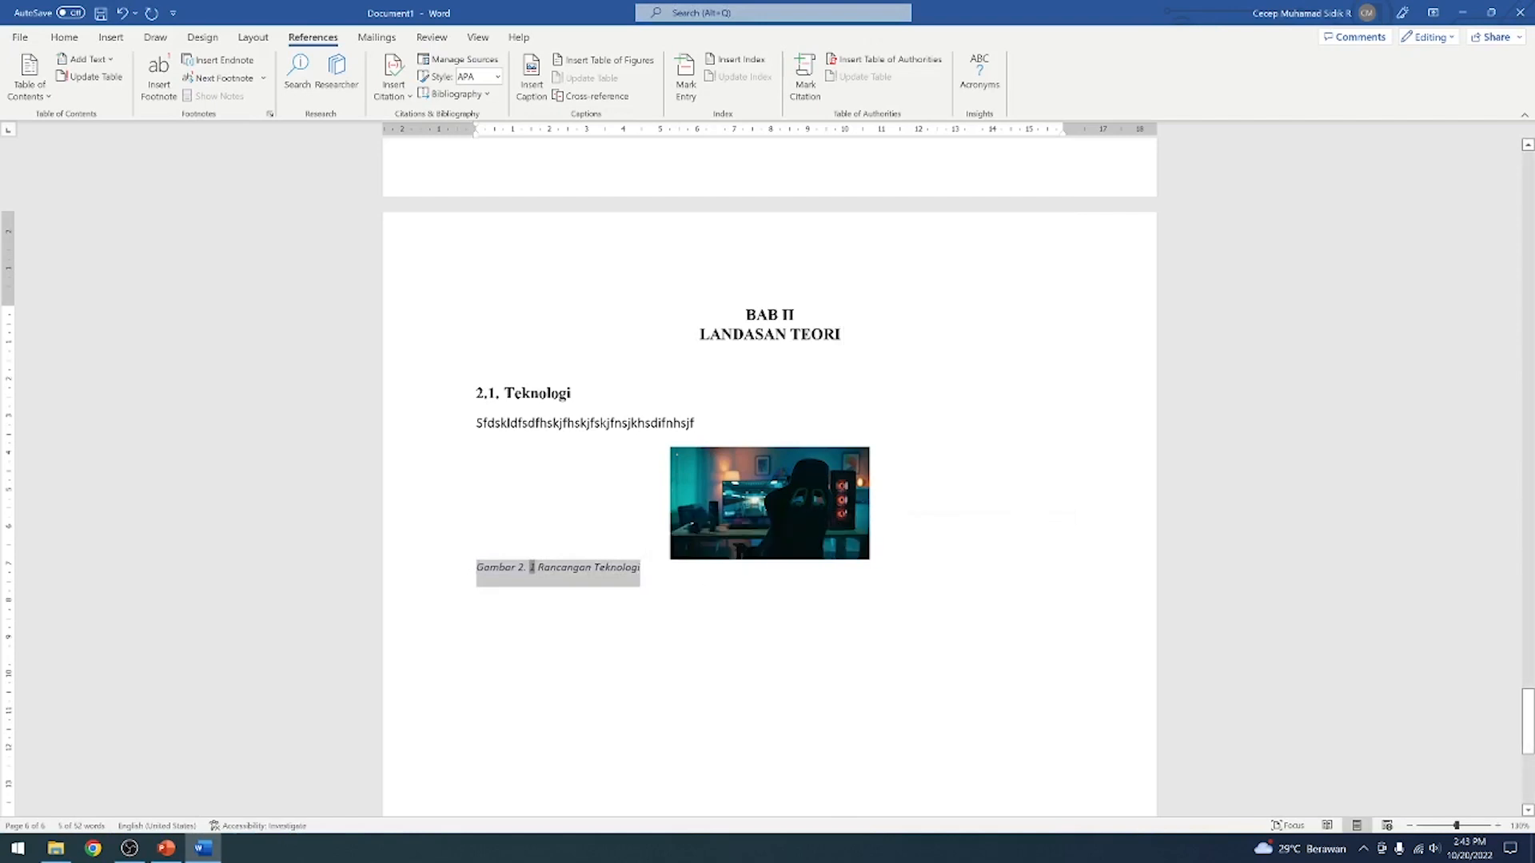
click(64, 38)
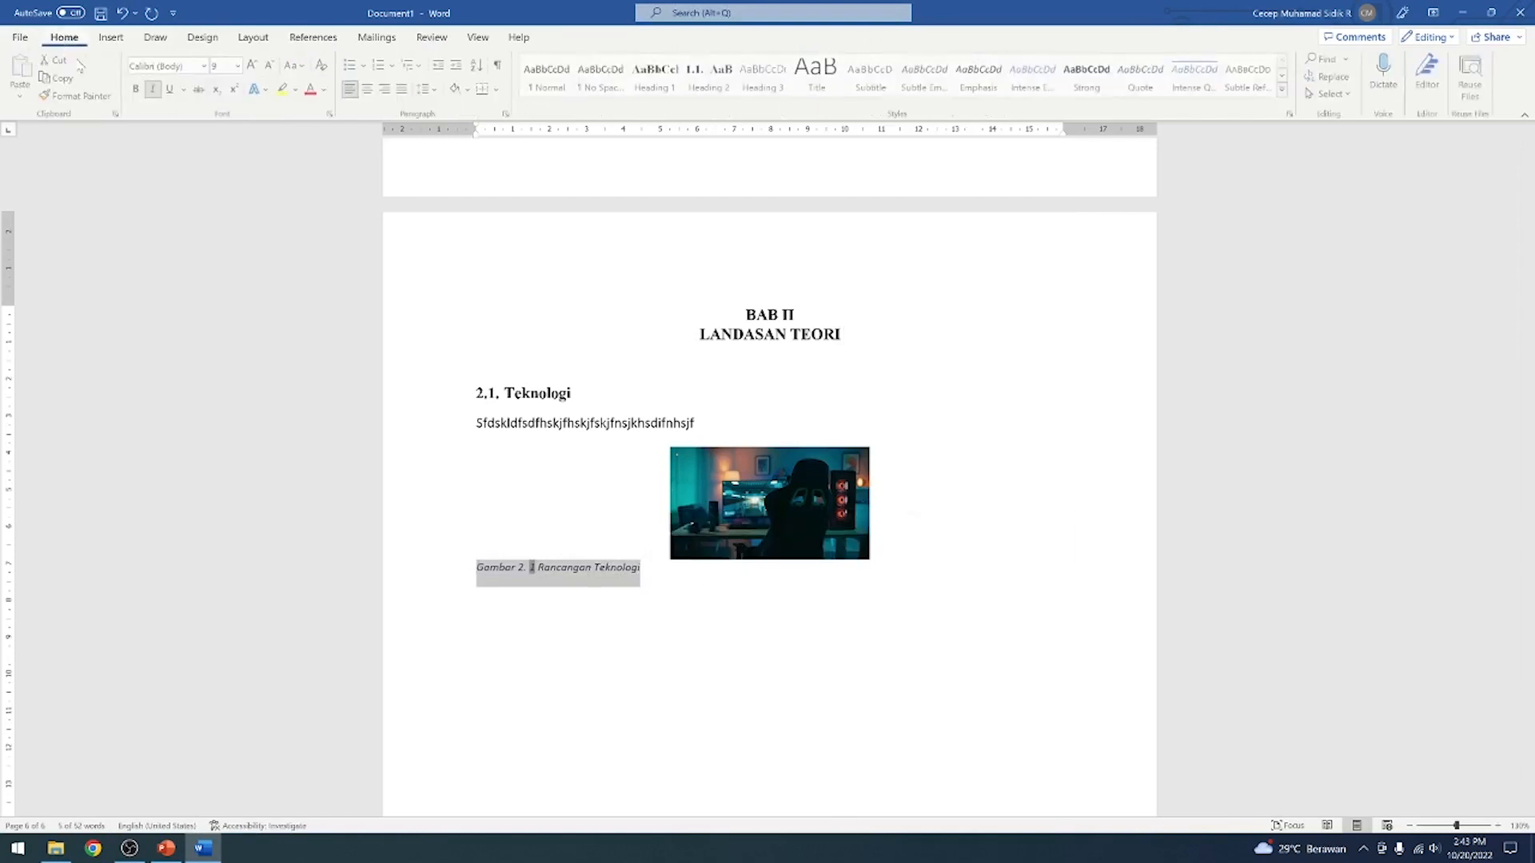
click(369, 89)
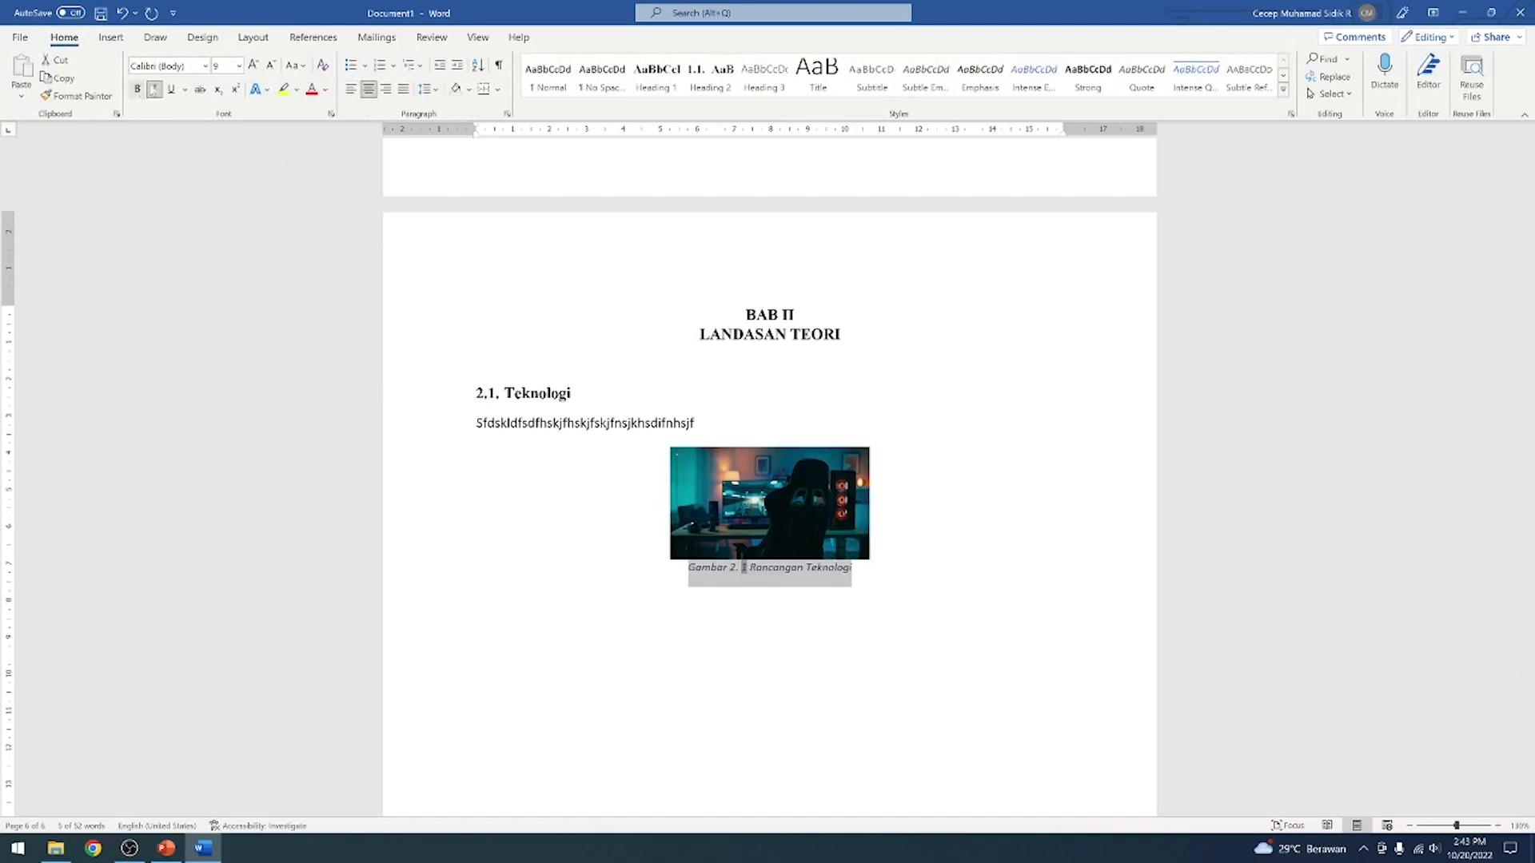
click(155, 89)
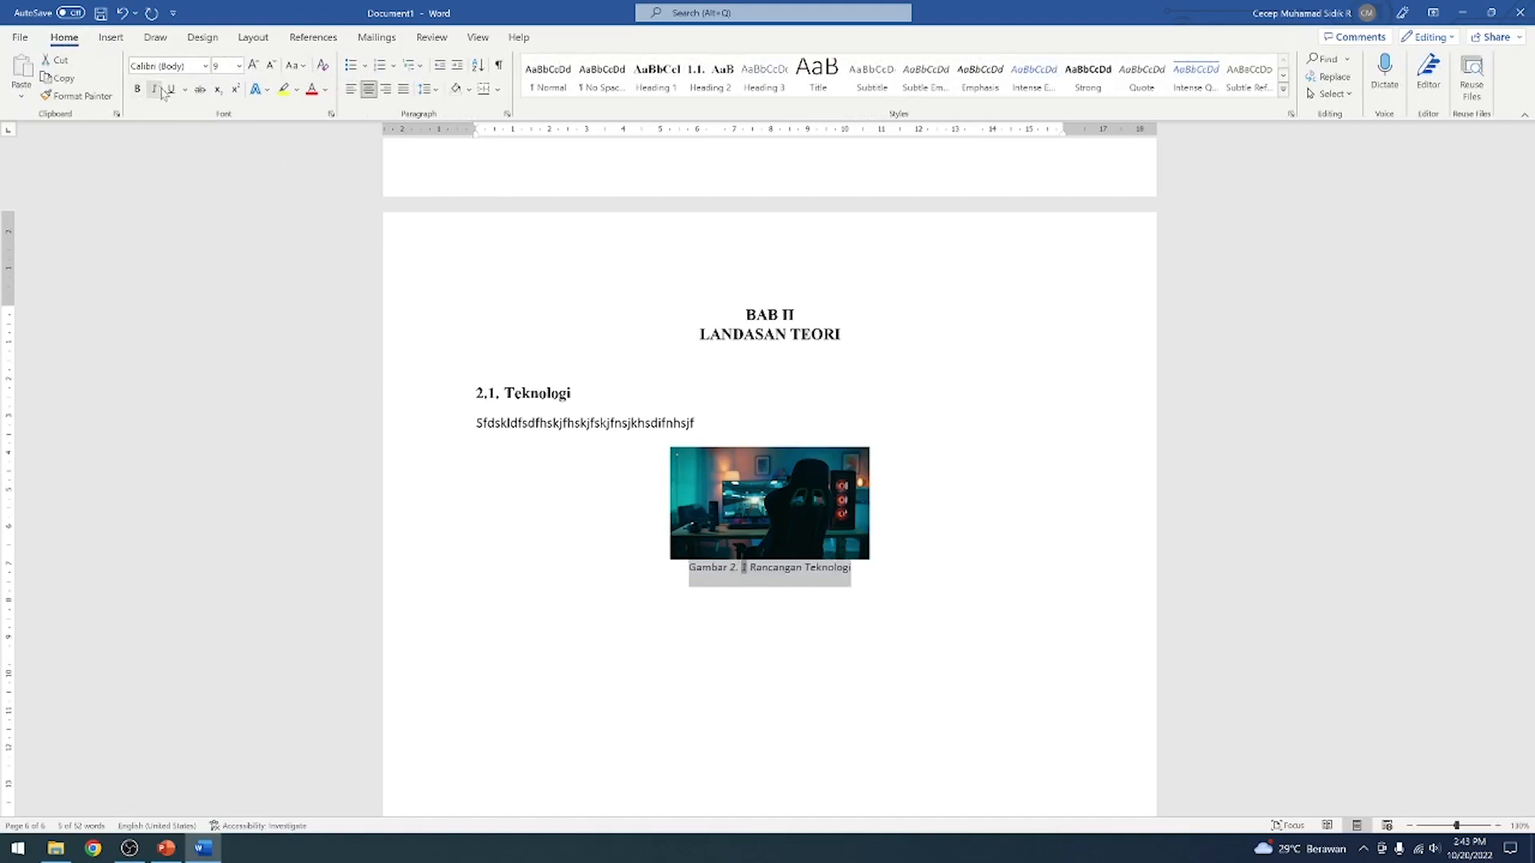
click(326, 94)
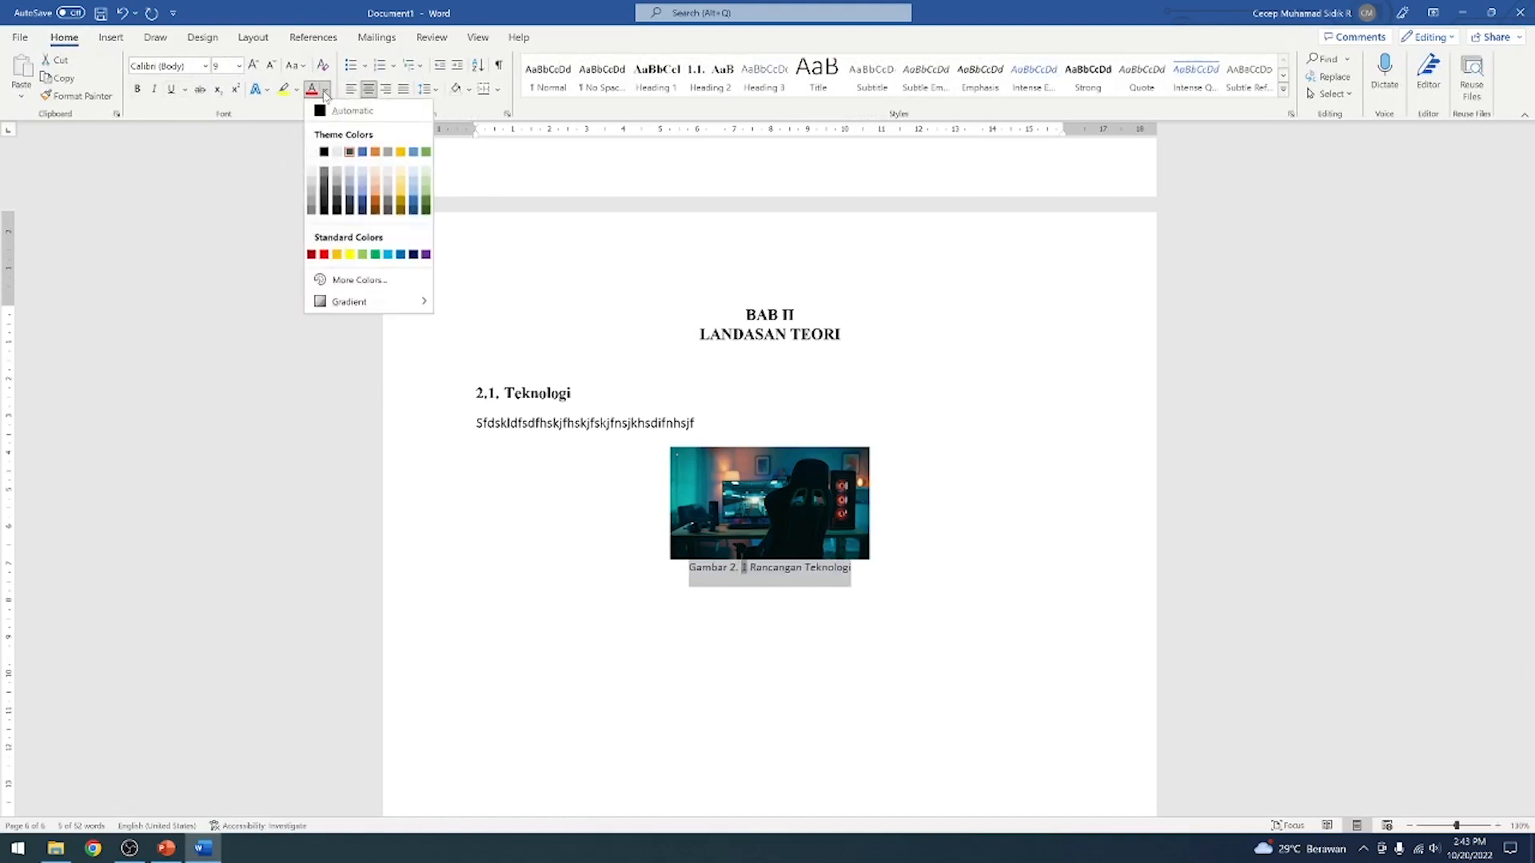
click(325, 159)
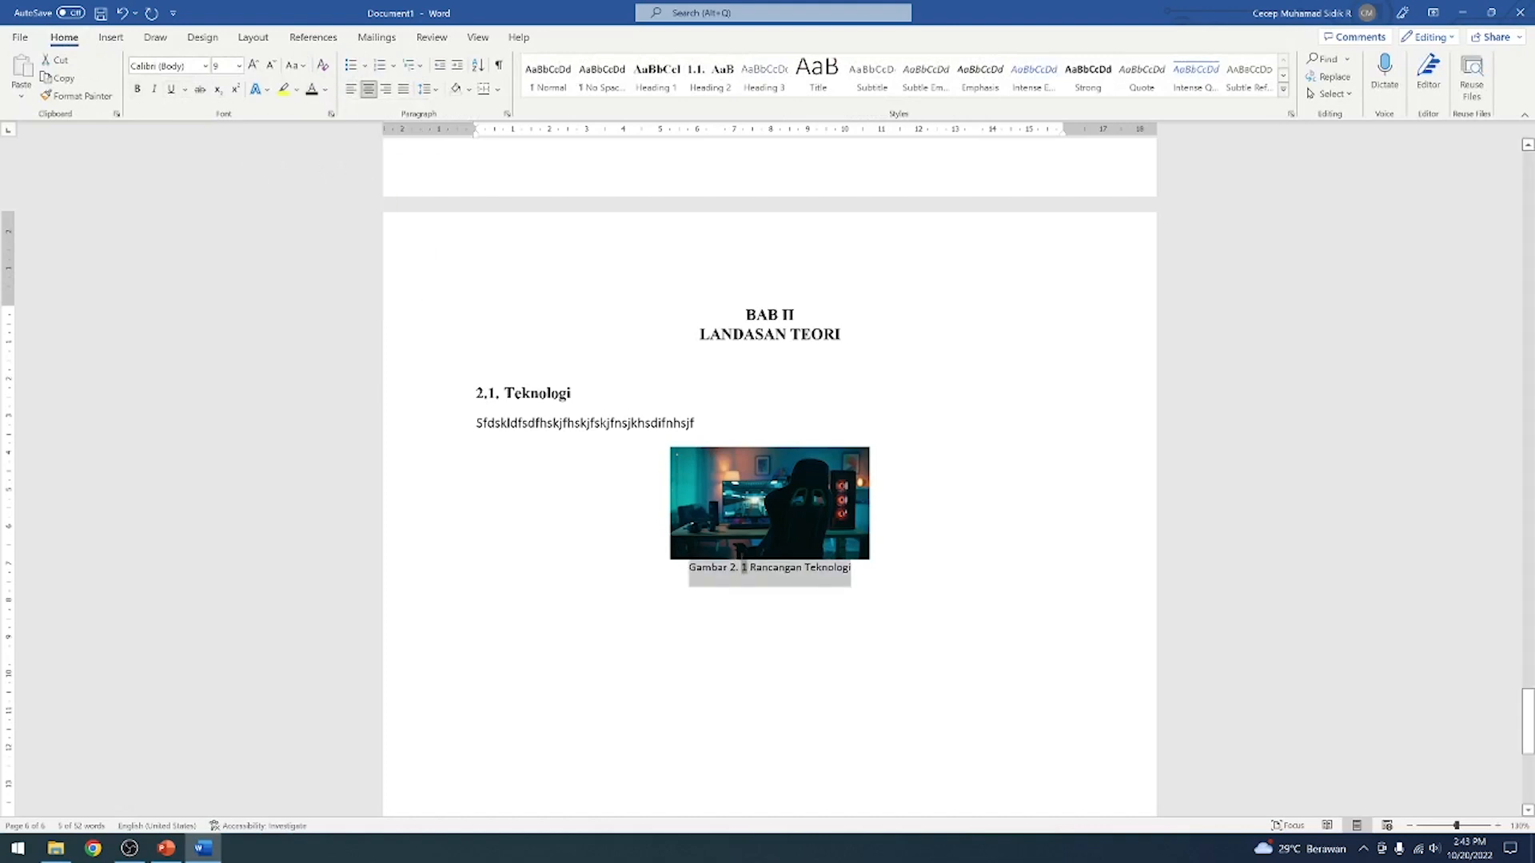
Set the caption's font to Times New Roman, size 12
click(206, 67)
click(187, 176)
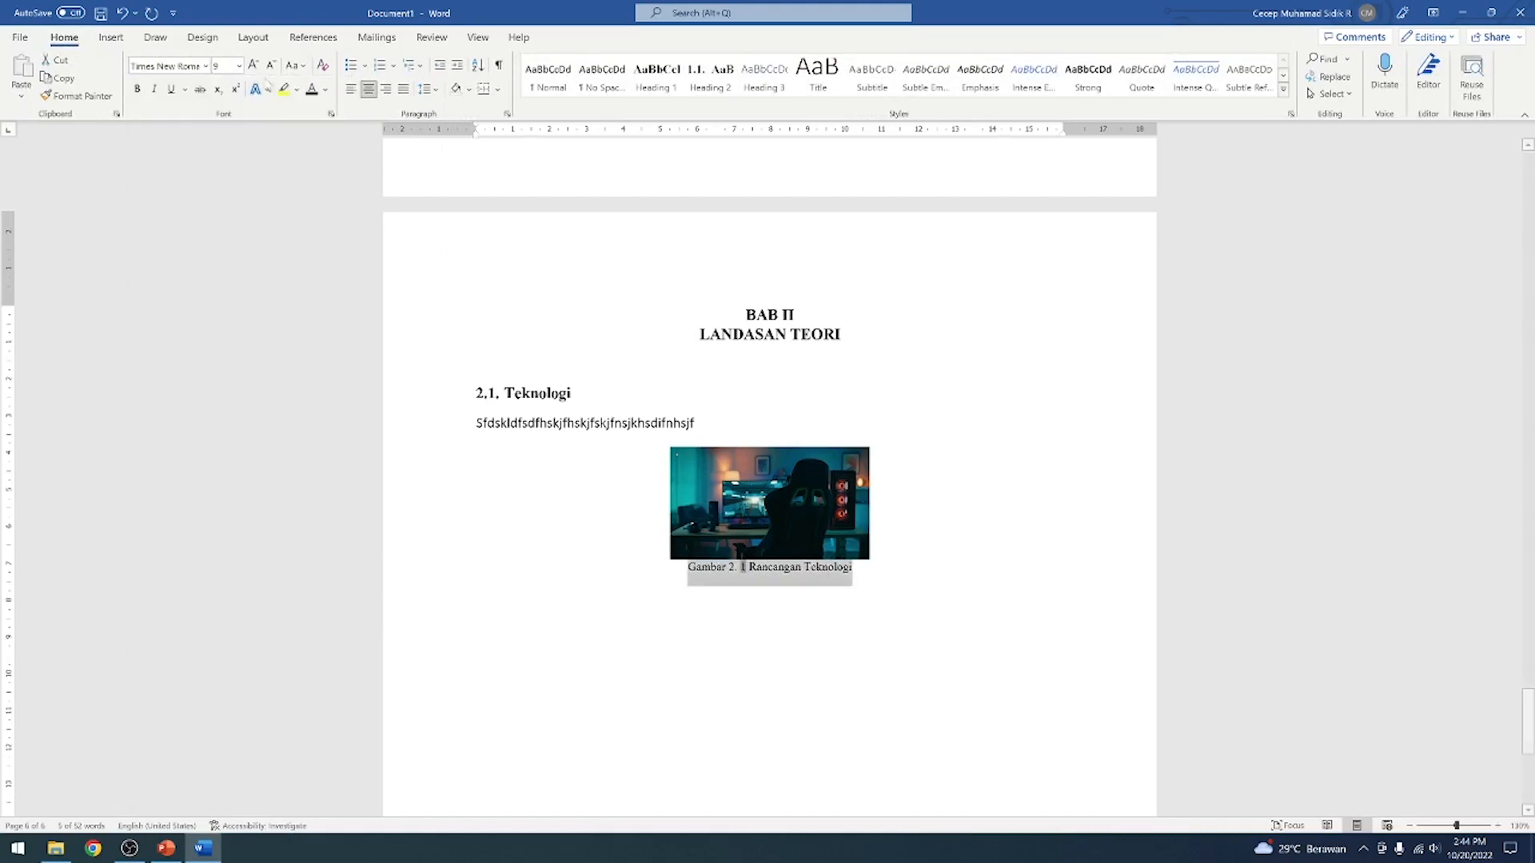
click(254, 65)
click(255, 65)
click(255, 66)
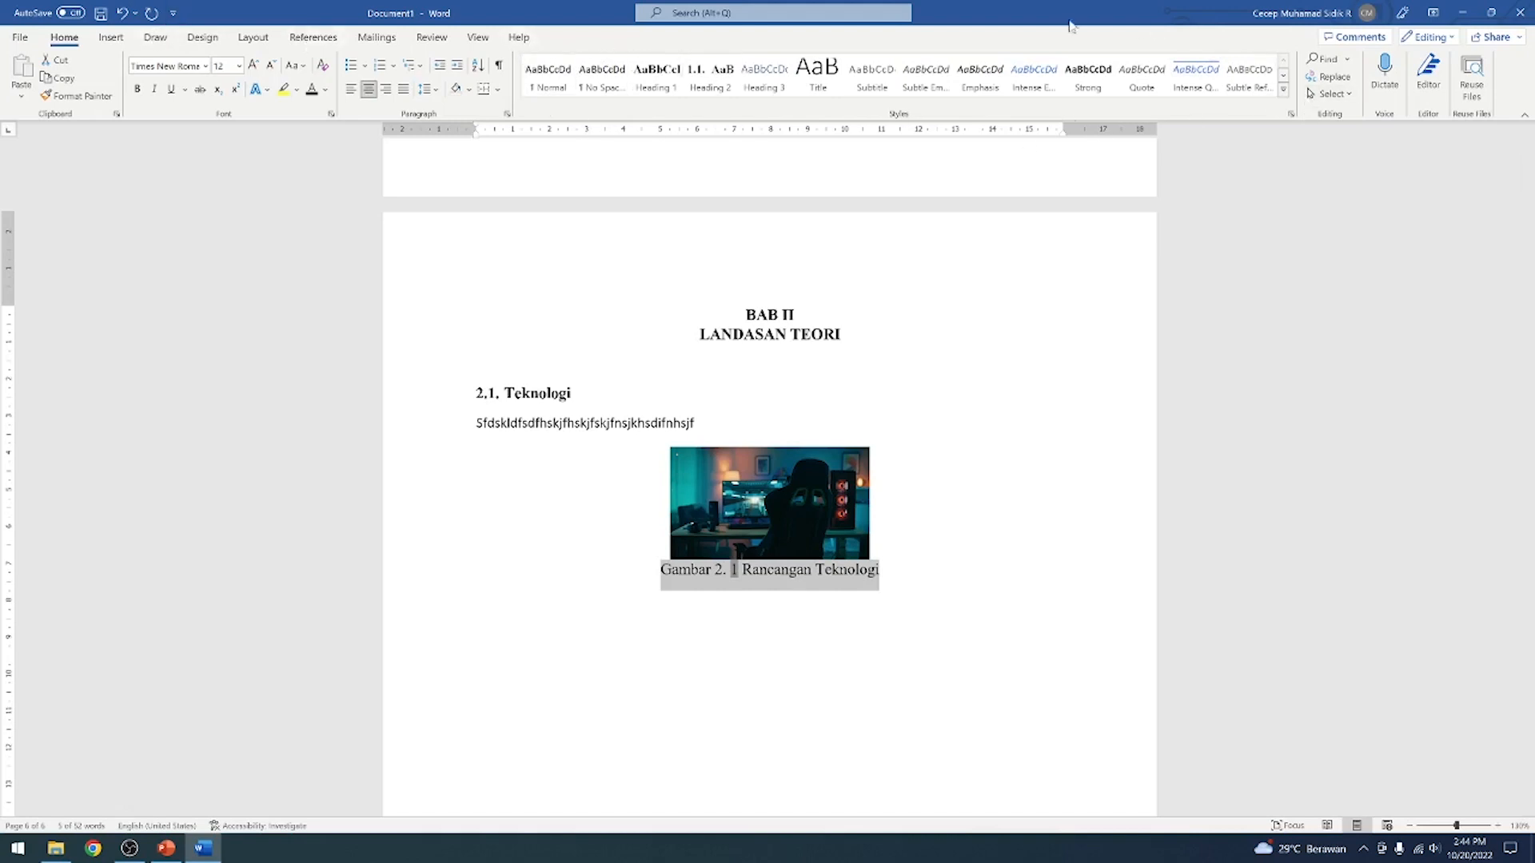
Update the Caption style to match the formatting of the selected caption
click(1284, 93)
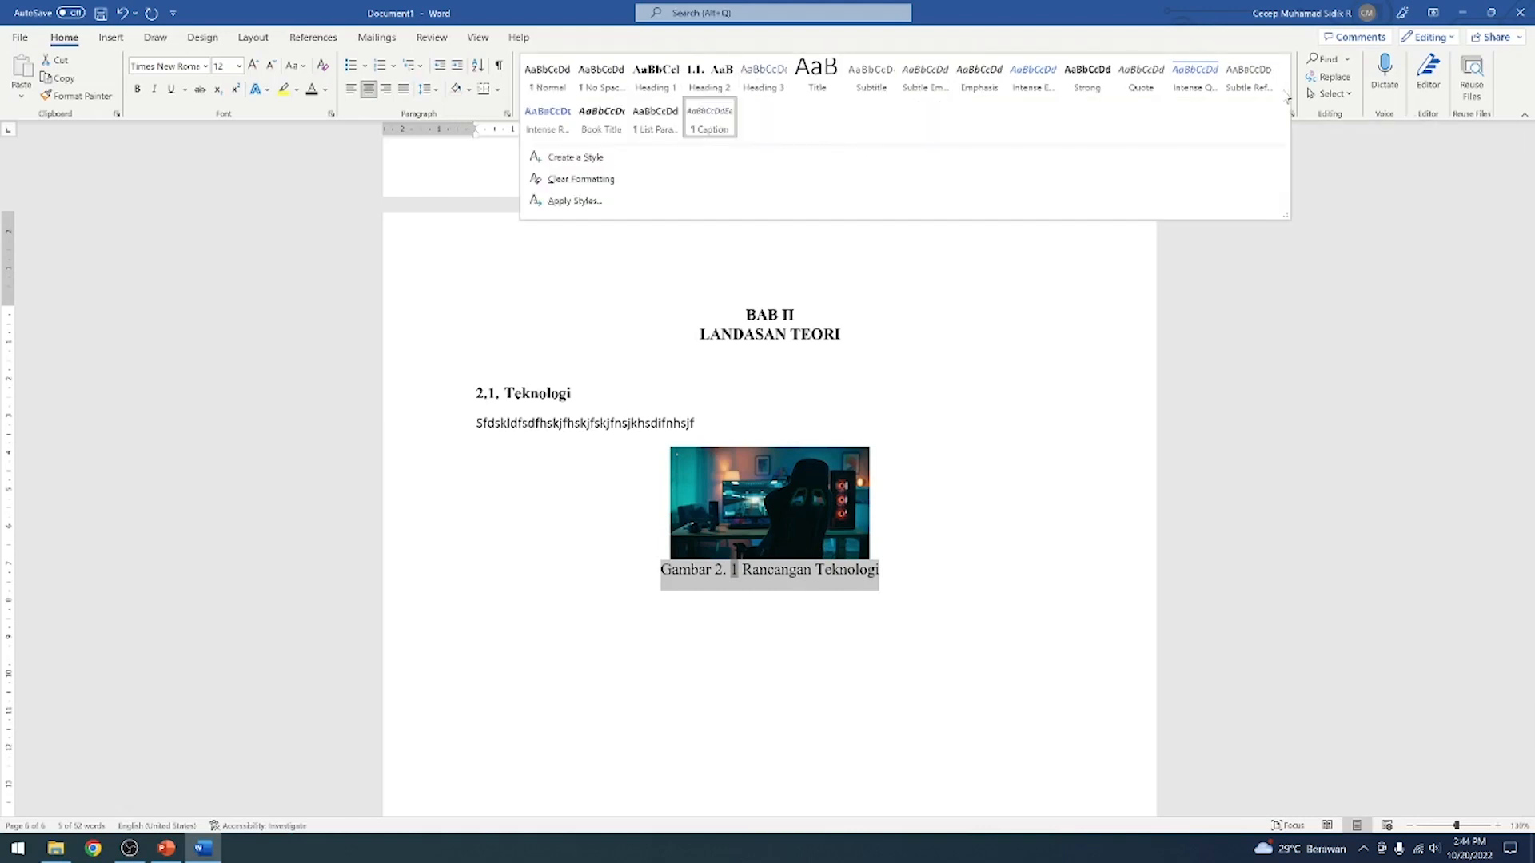
right_click(712, 124)
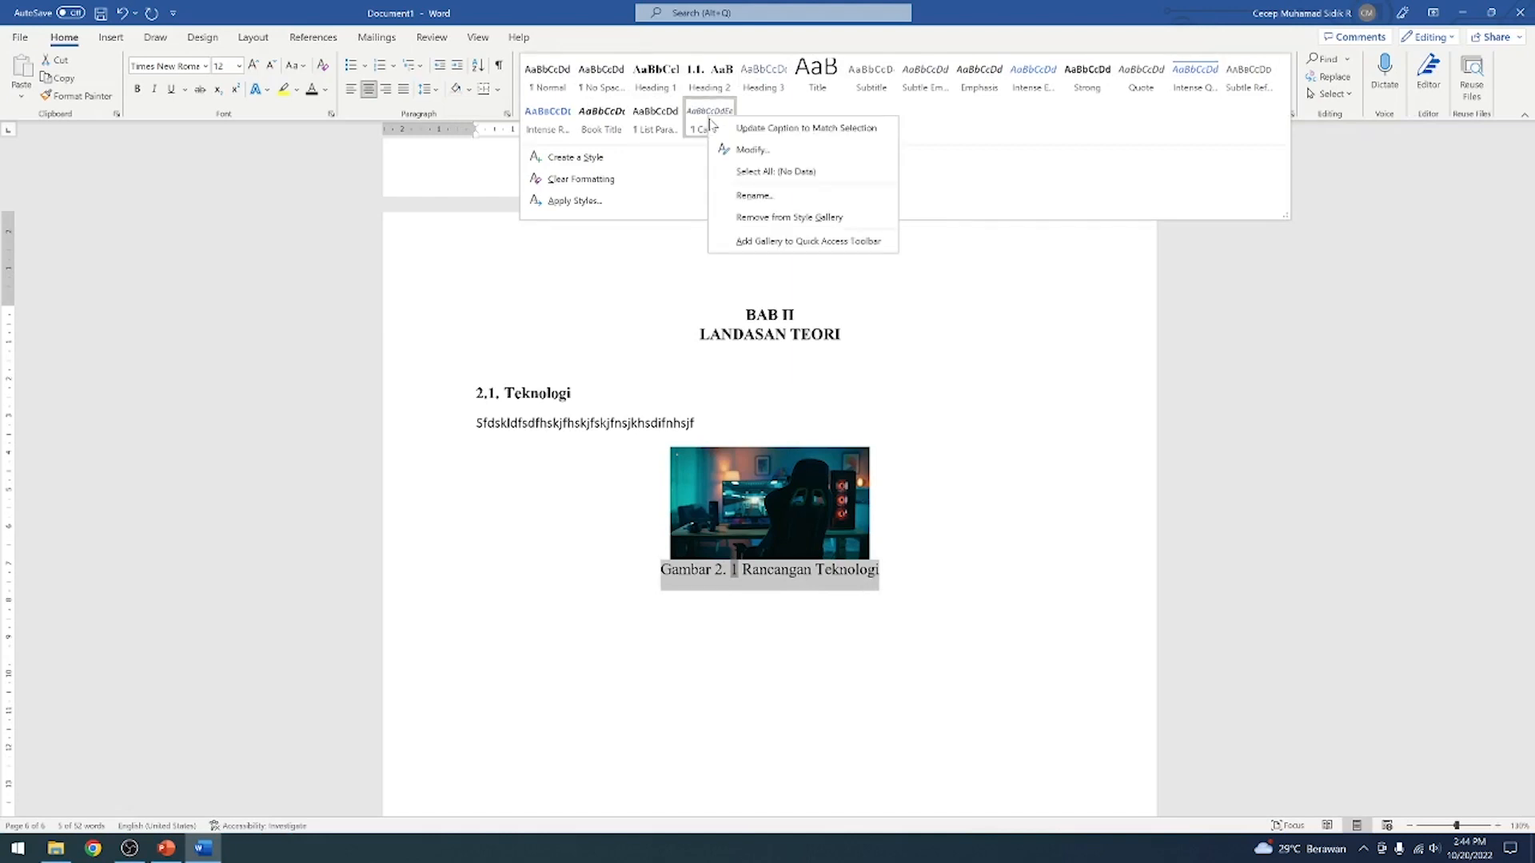
click(748, 129)
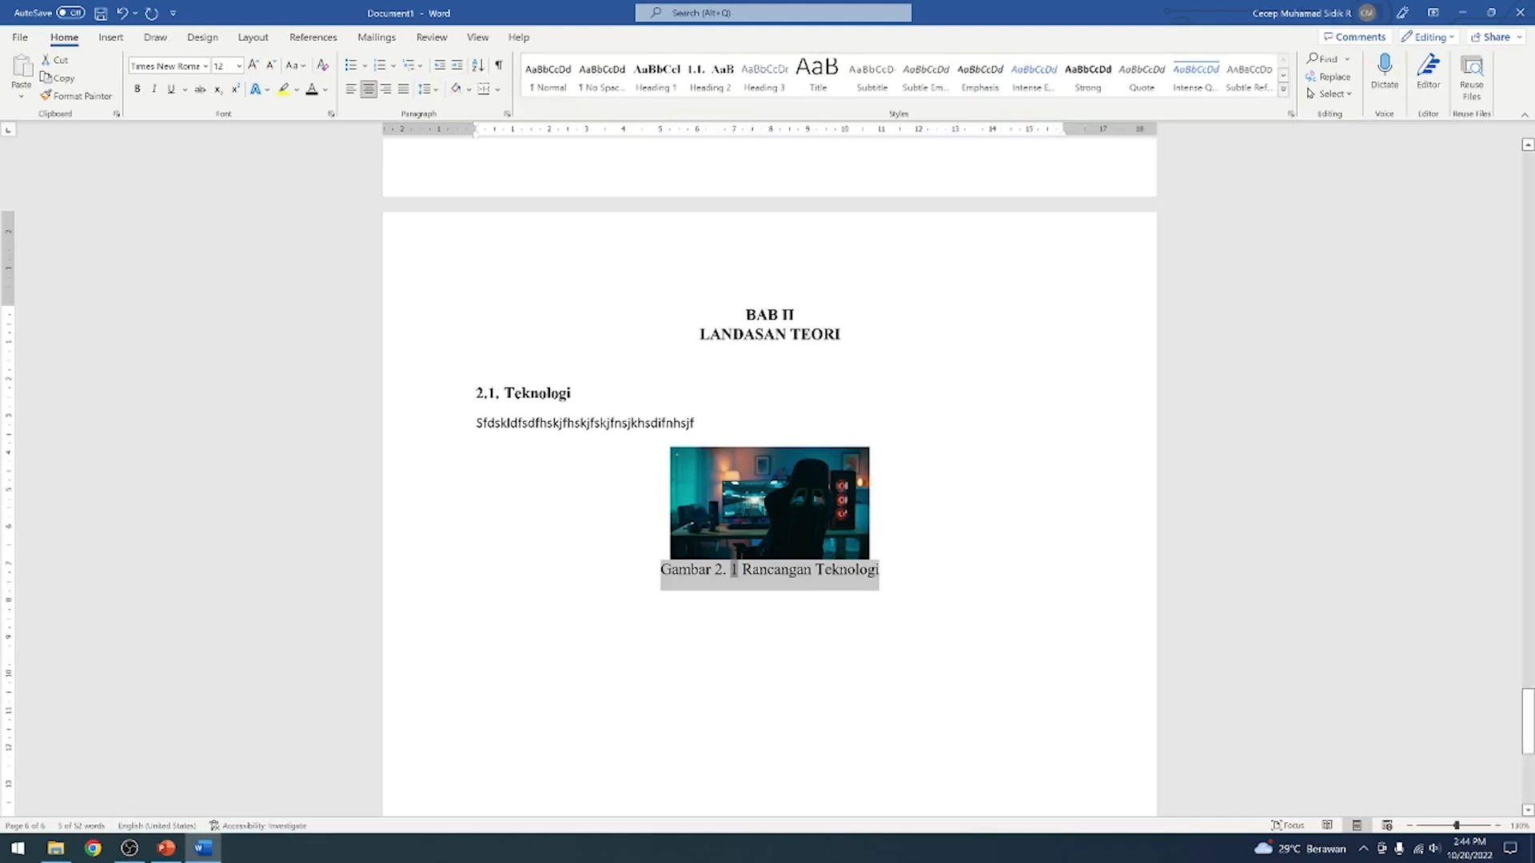
Add the Heading 2 subheading Informasi below the caption, followed by a line of filler text and an empty line
click(909, 572)
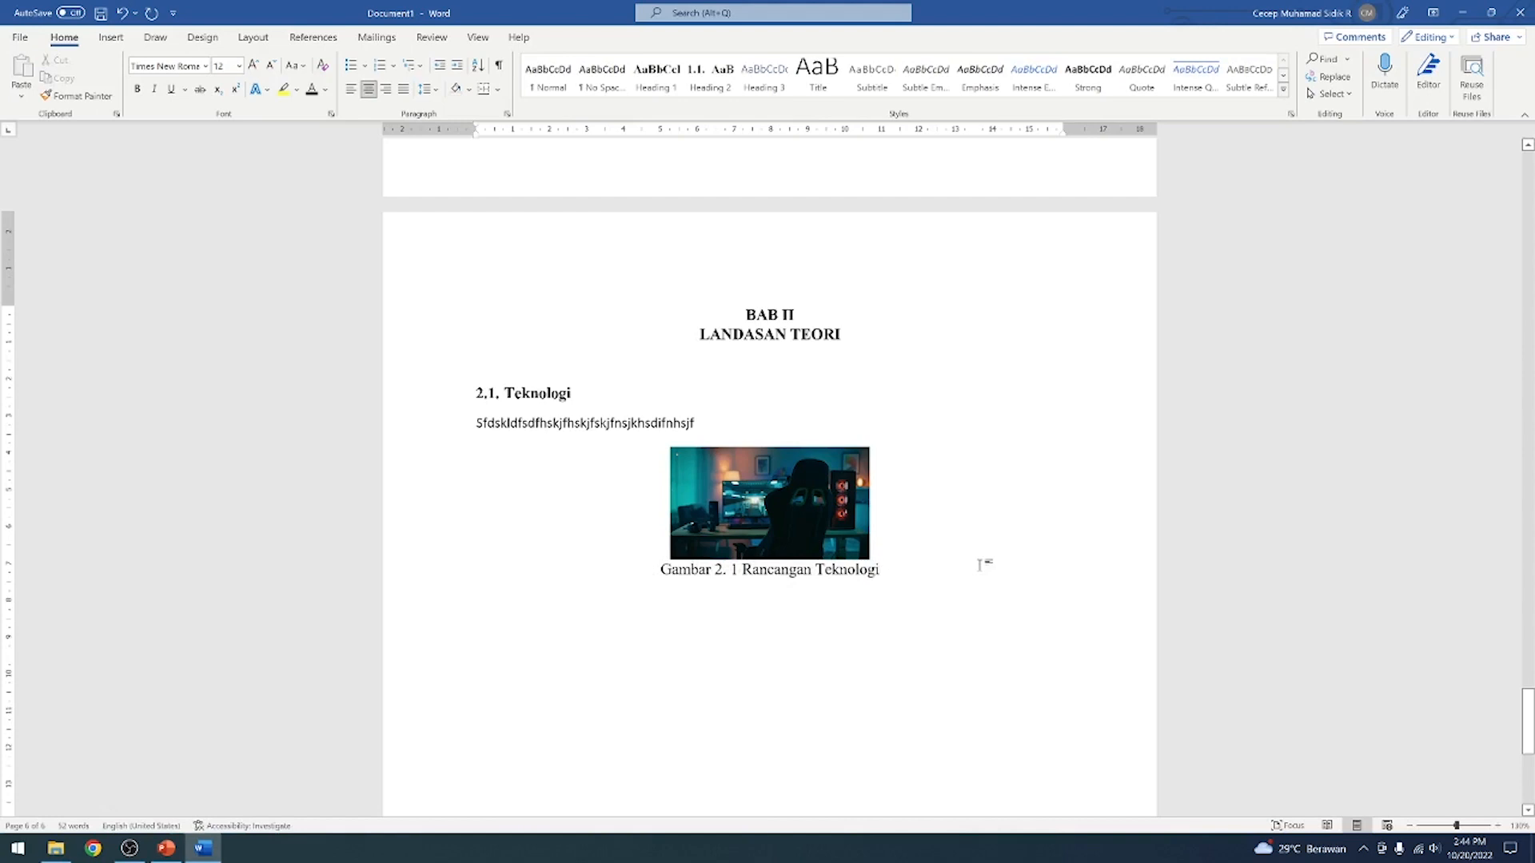
key(Return)
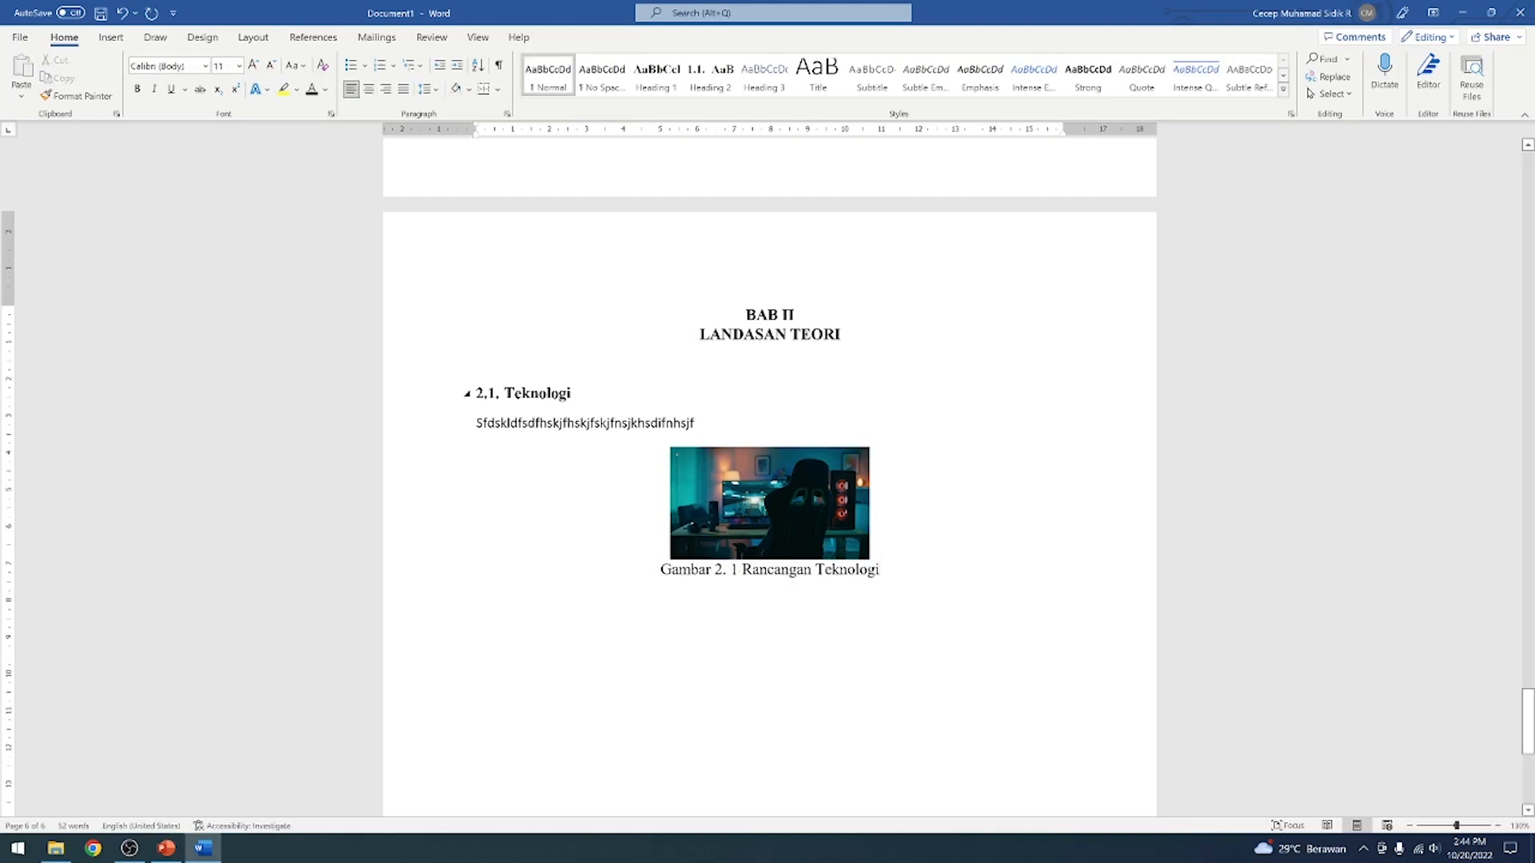
click(711, 82)
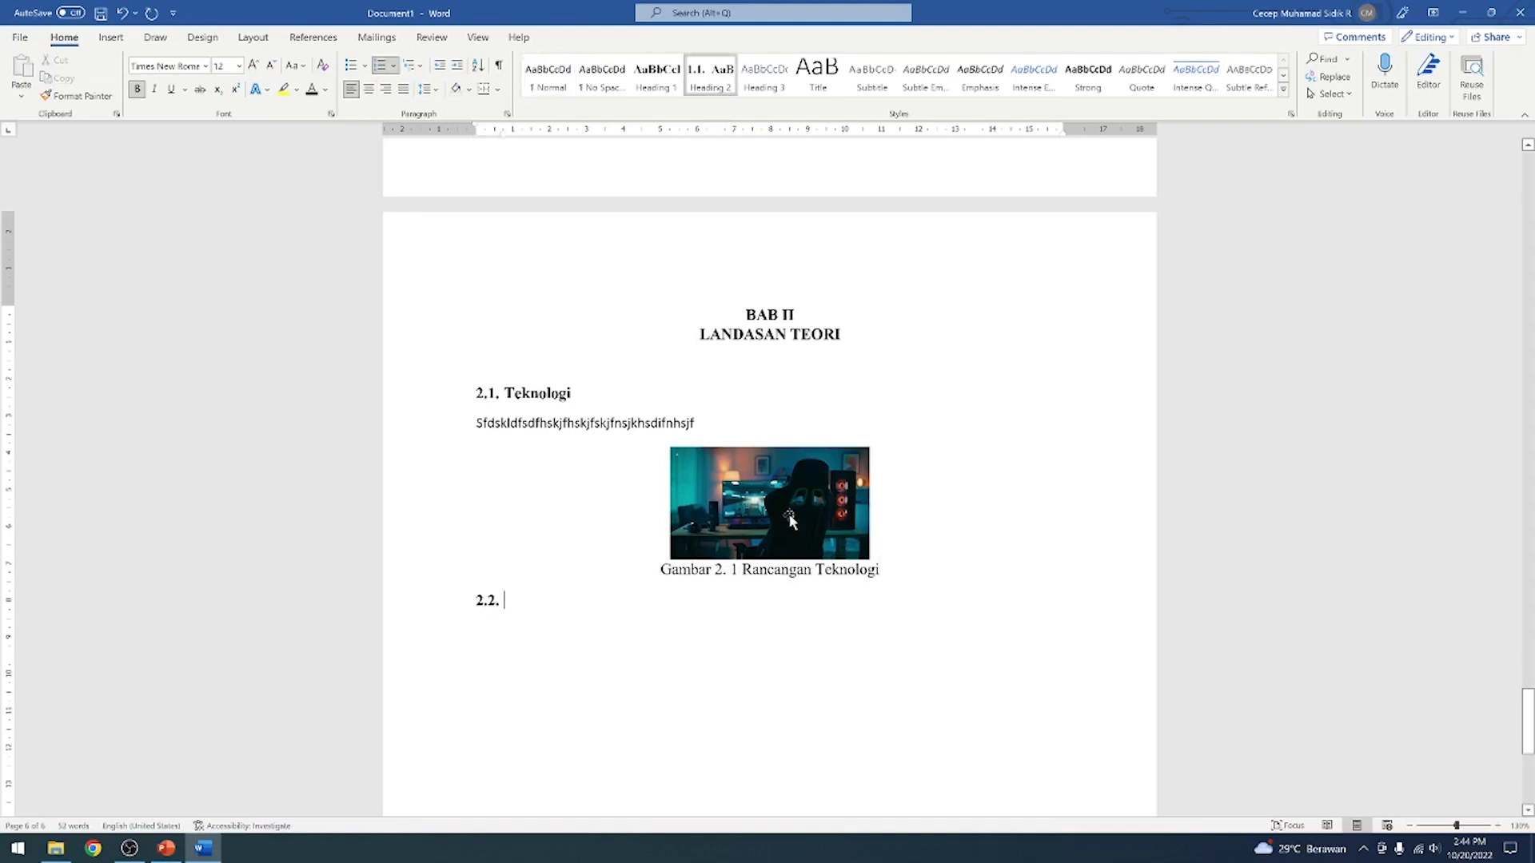
text(Informasi)
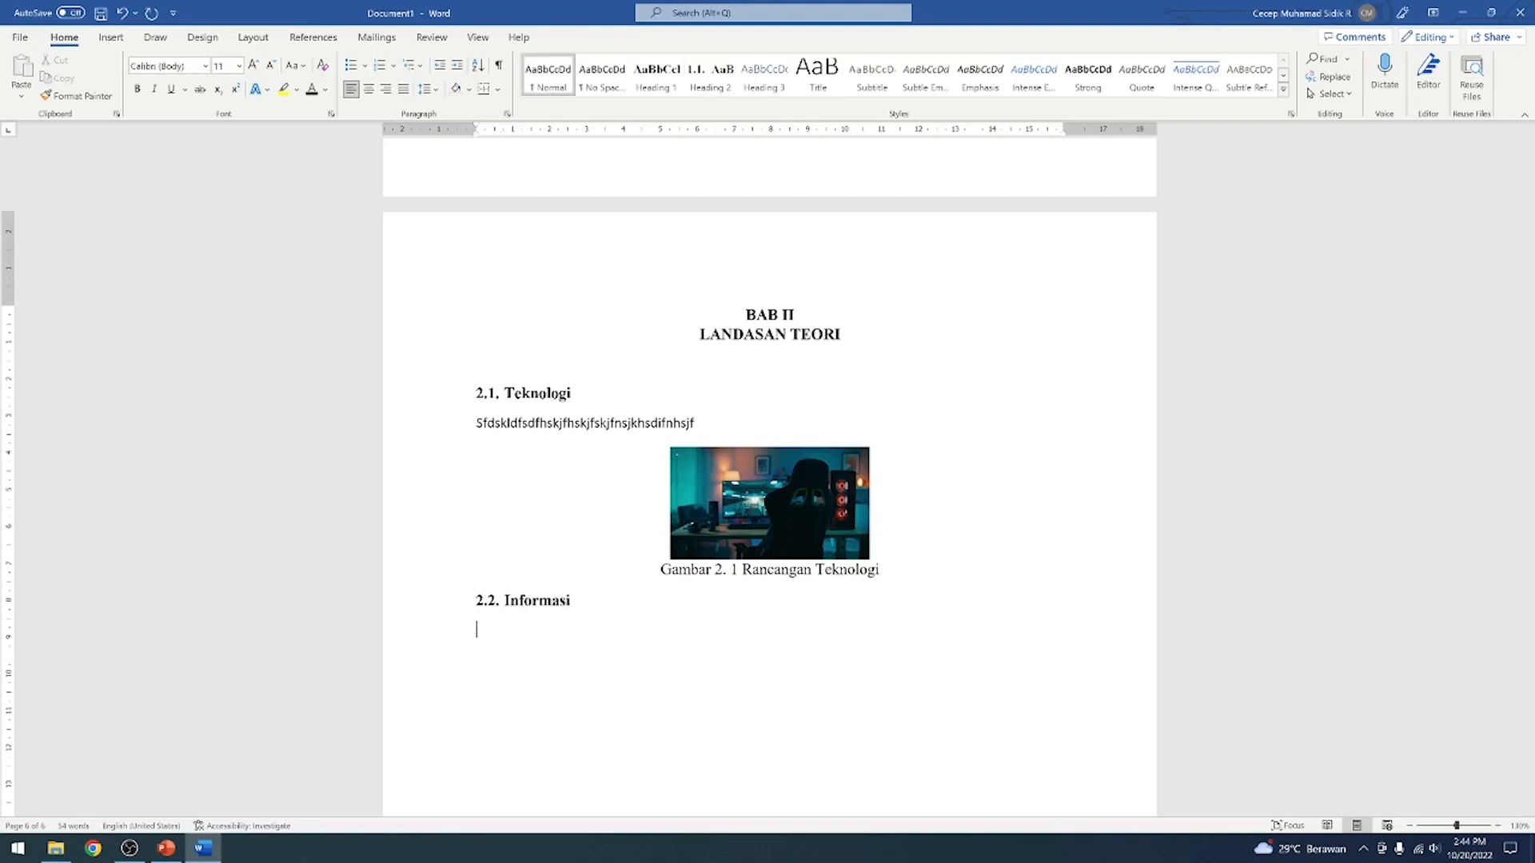
text(asfasjfaifjasofjlkasfjafjlafjlaflakf)
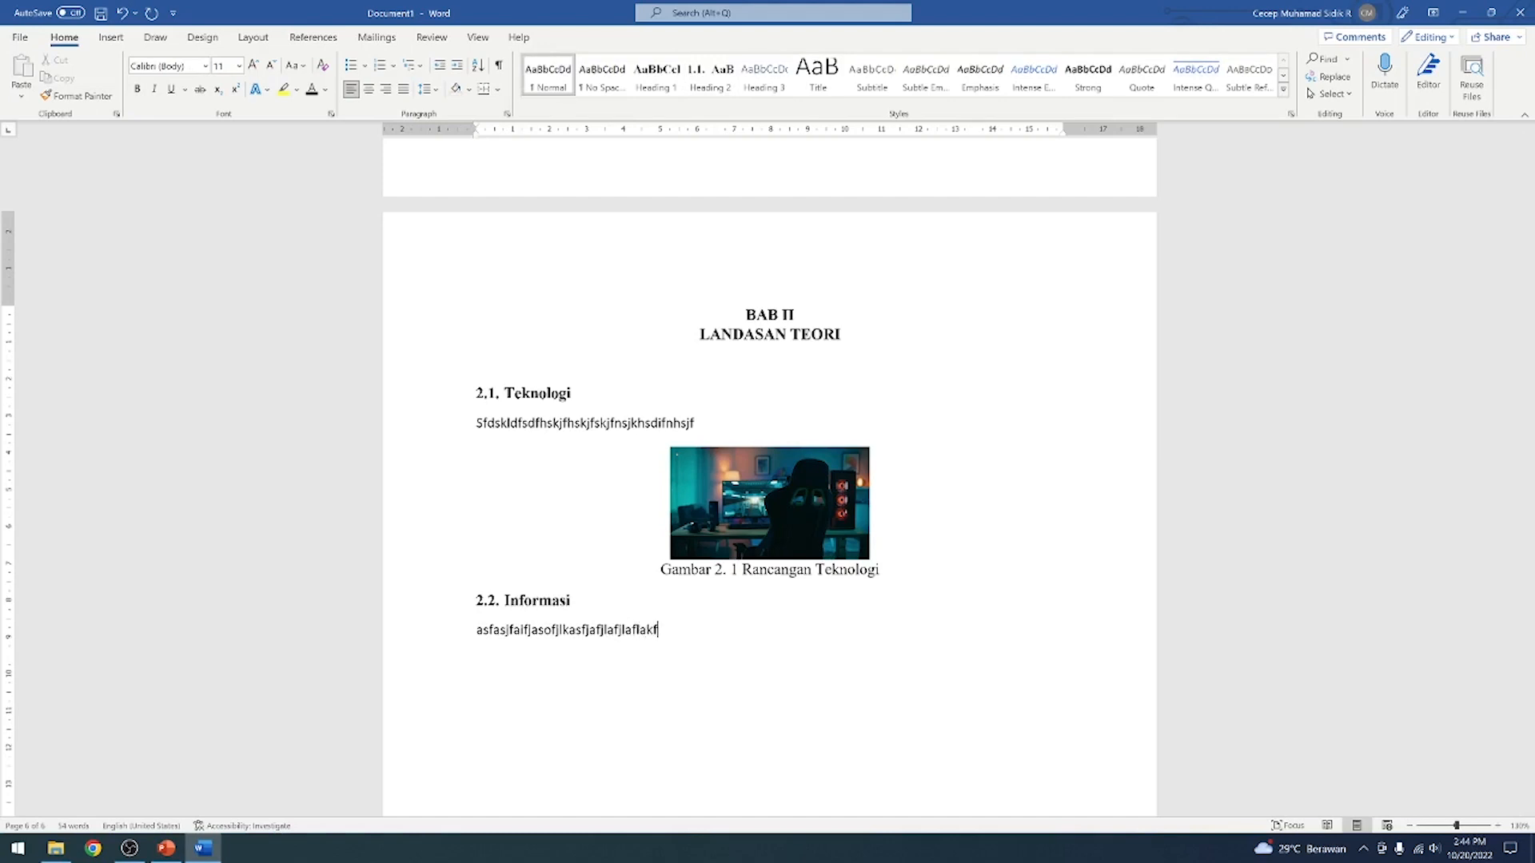
key(Return)
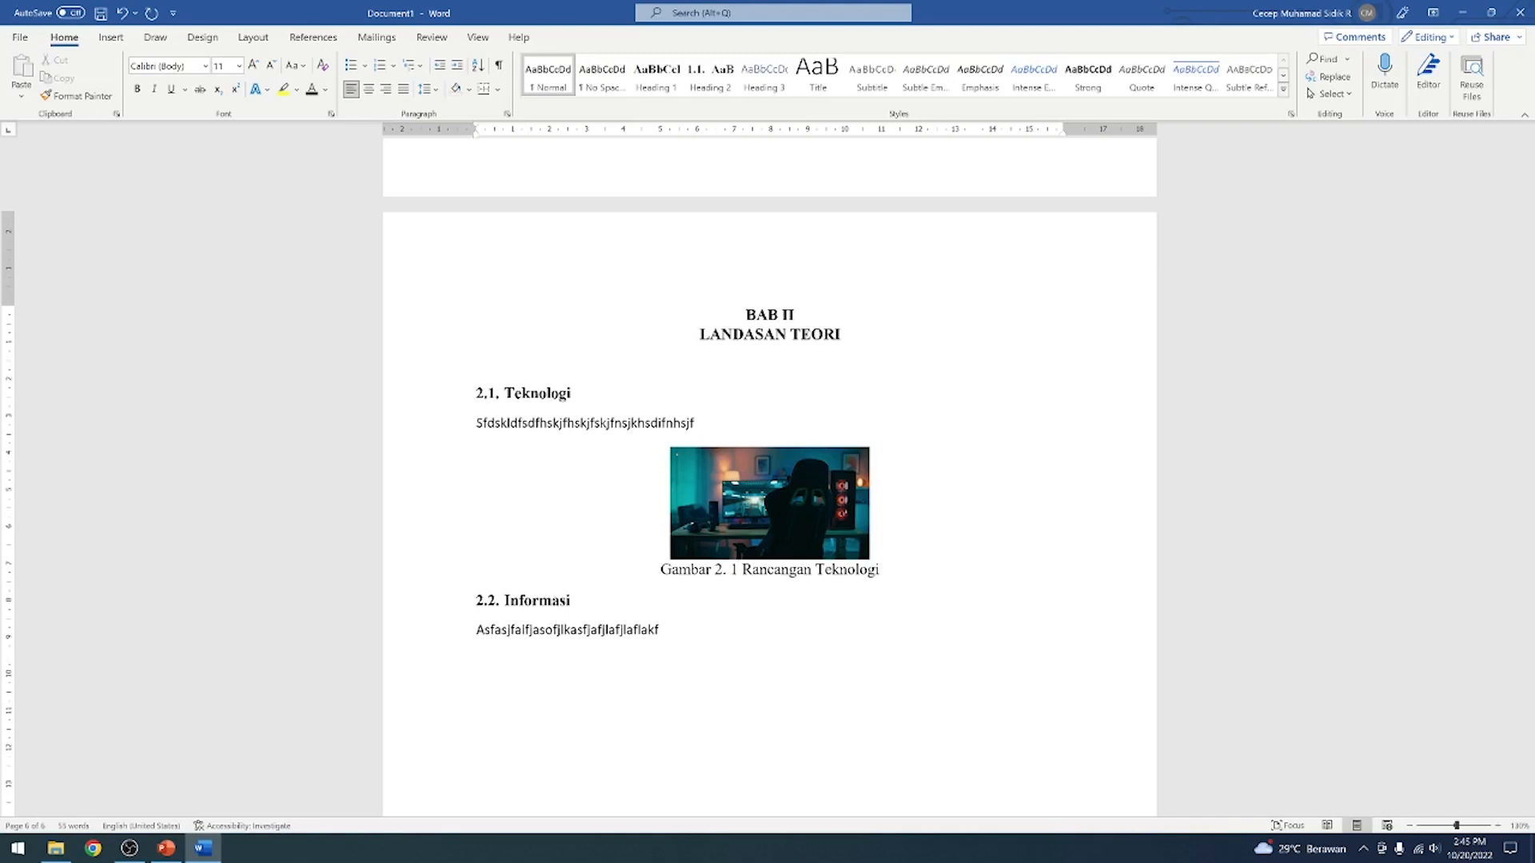
click(111, 38)
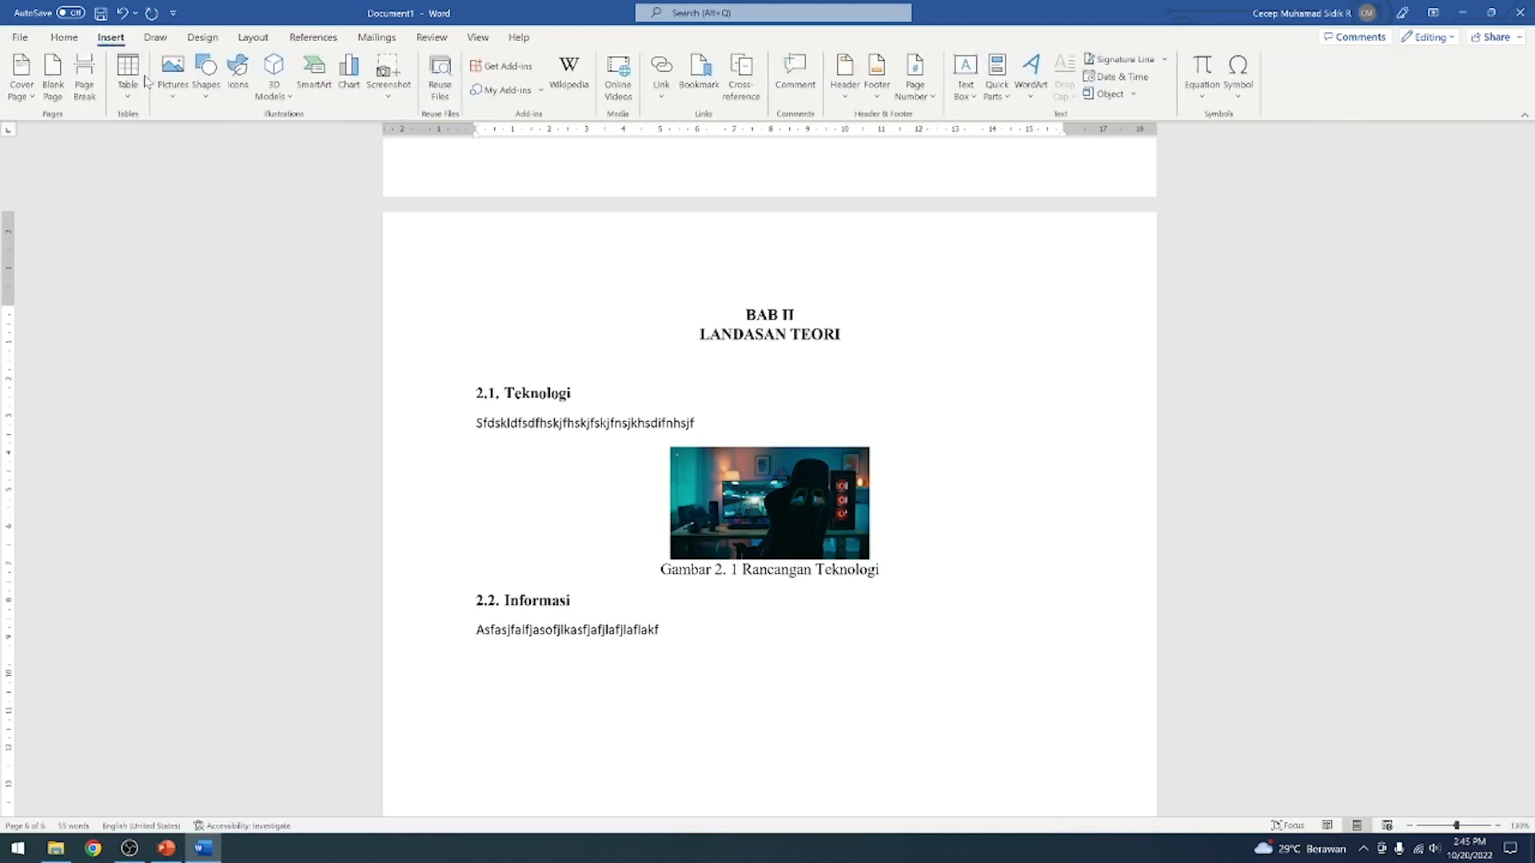
click(172, 73)
click(200, 140)
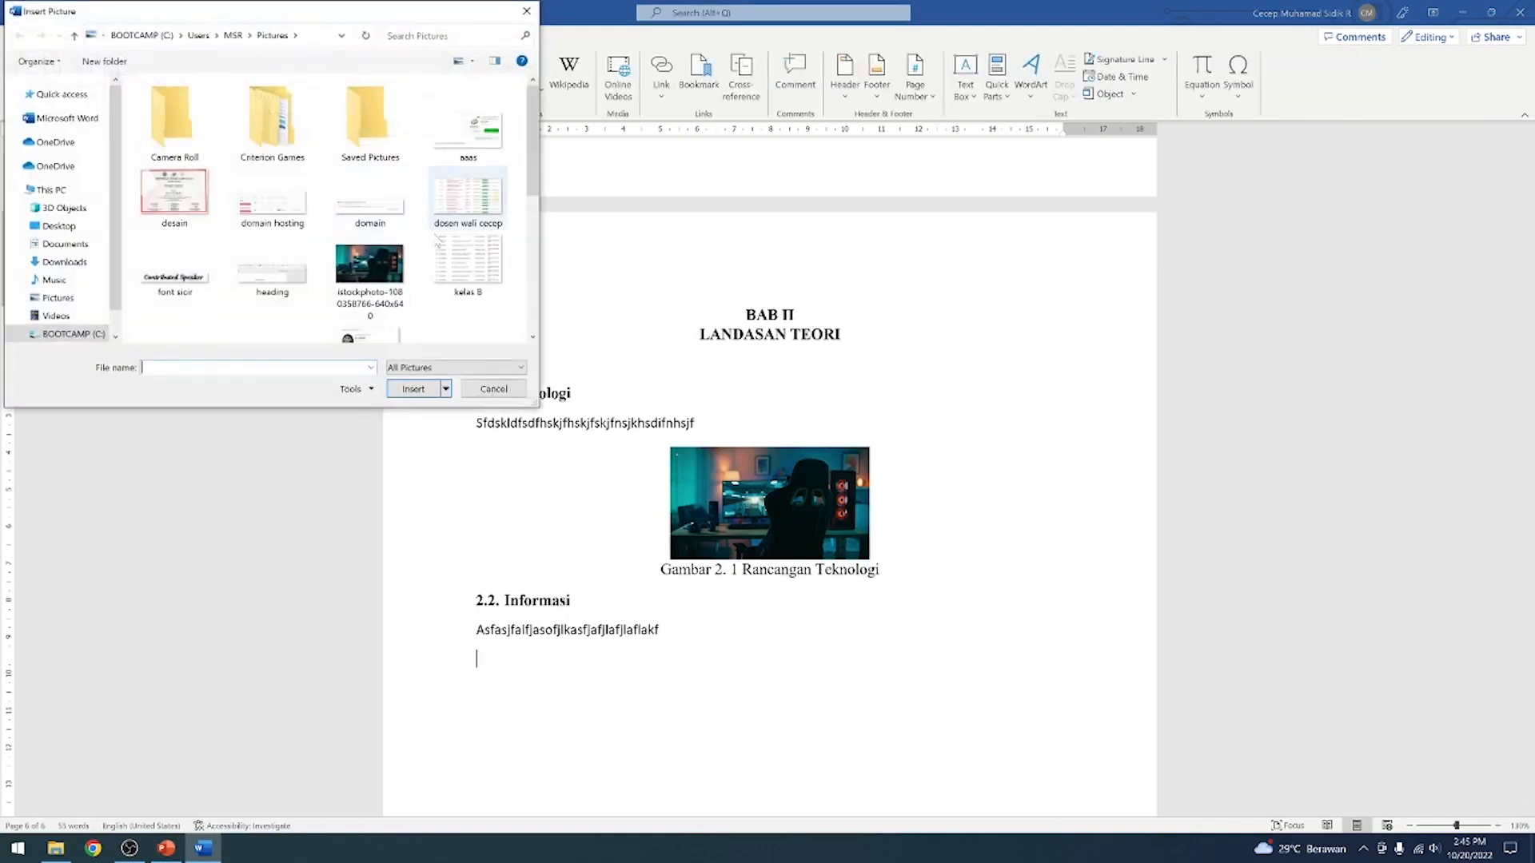
scroll(294, 247, down, 3)
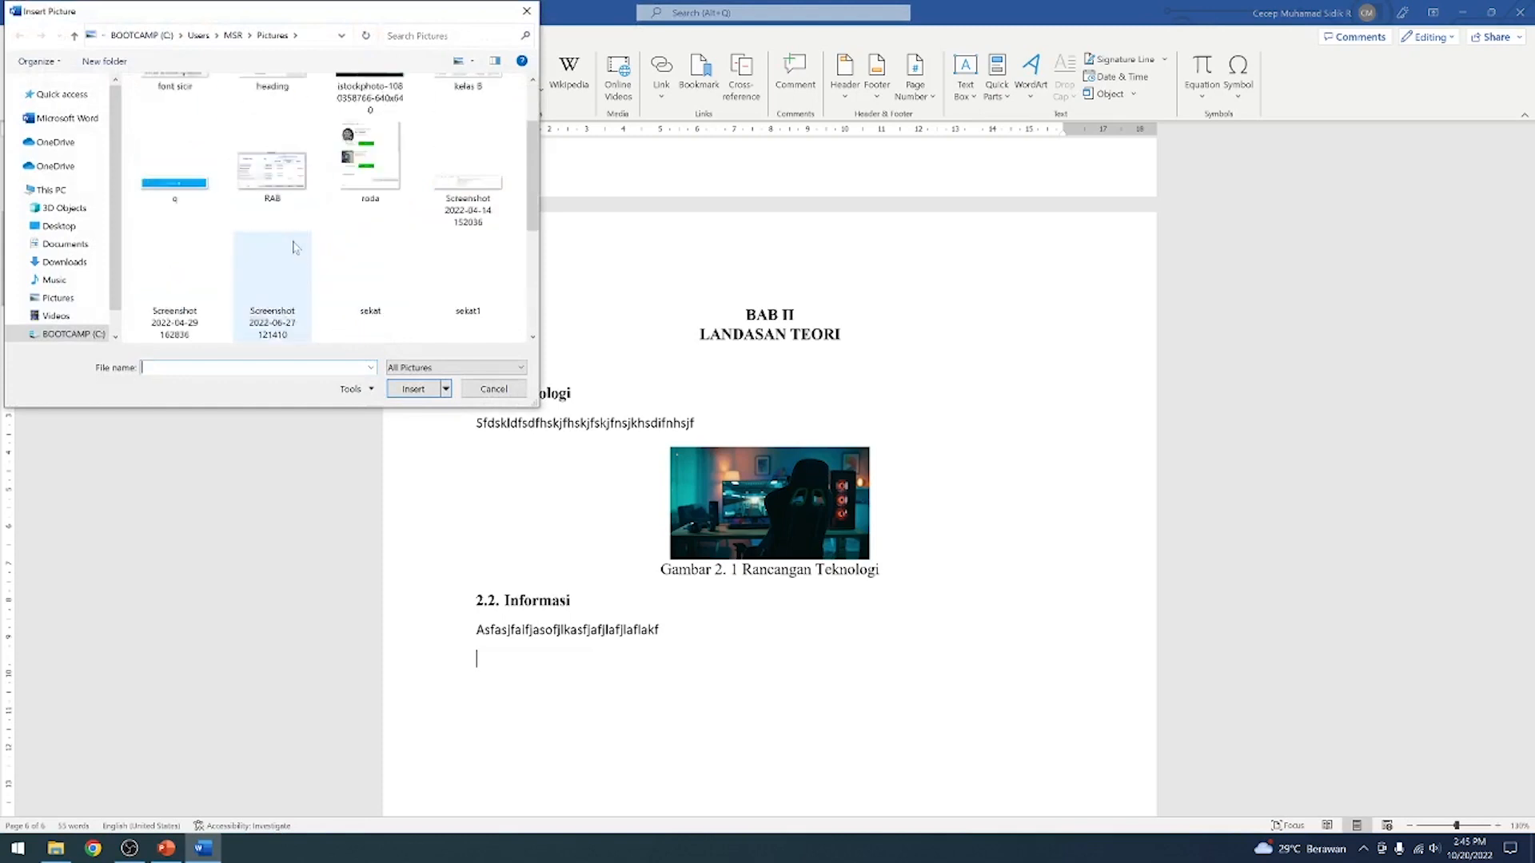
scroll(295, 247, down, 2)
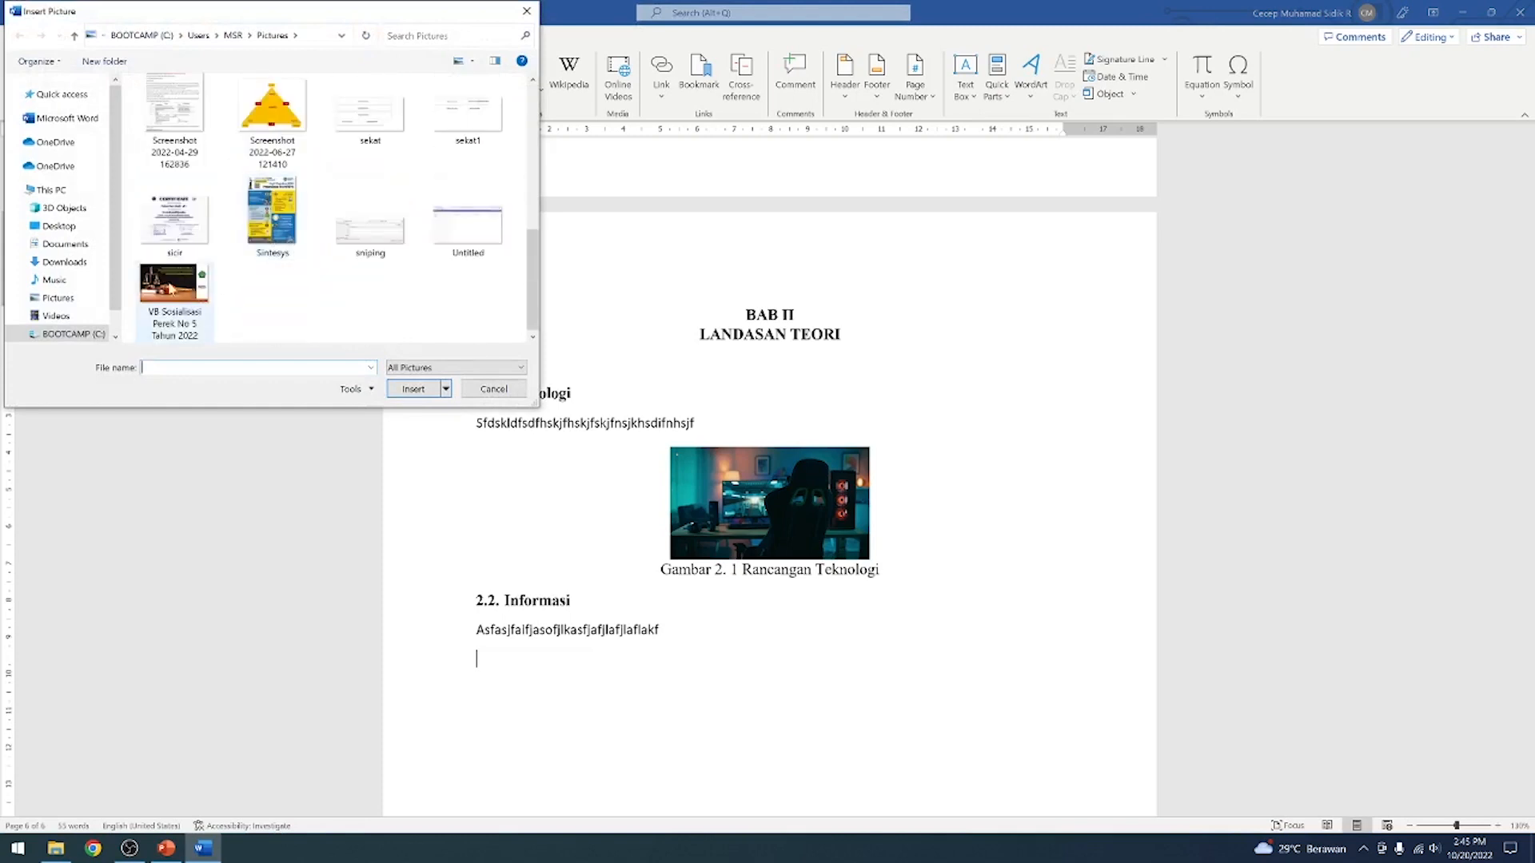
click(272, 112)
click(426, 391)
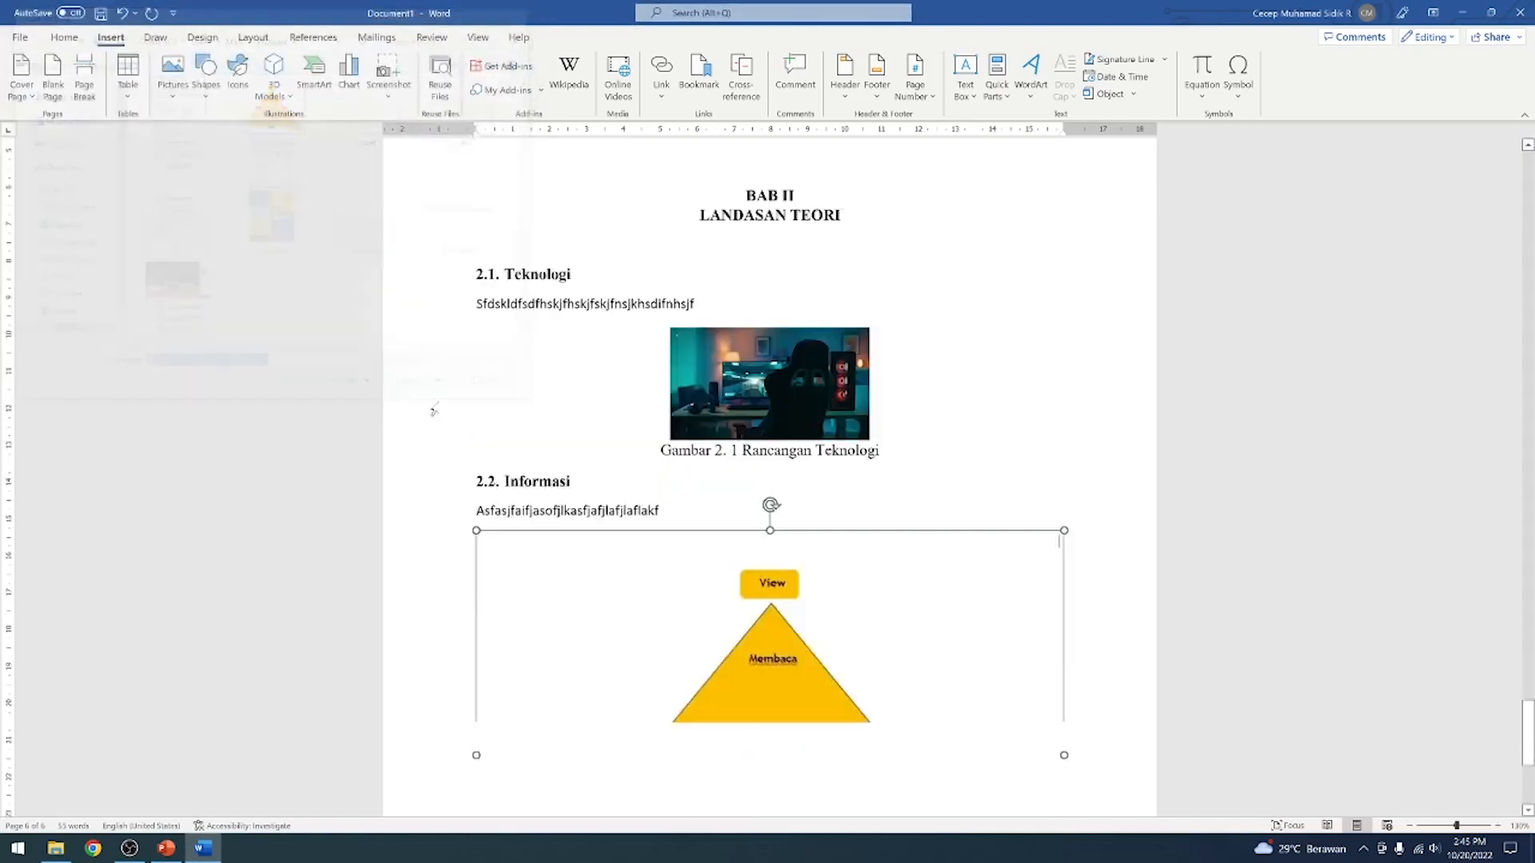
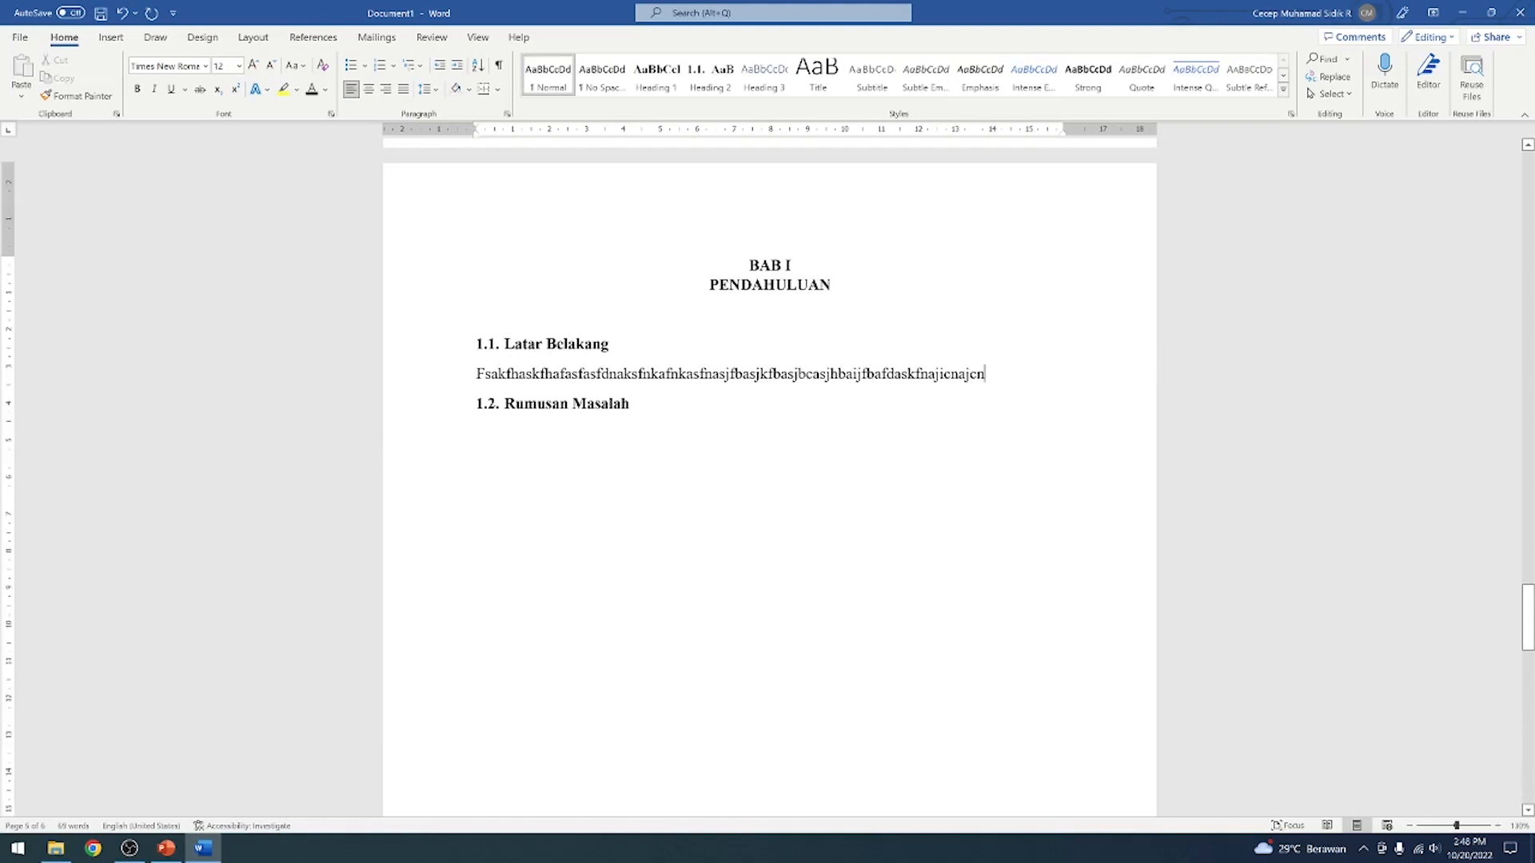
Switch to Chrome, close the extra tab, and search Google for "pengenalan internet"
click(94, 852)
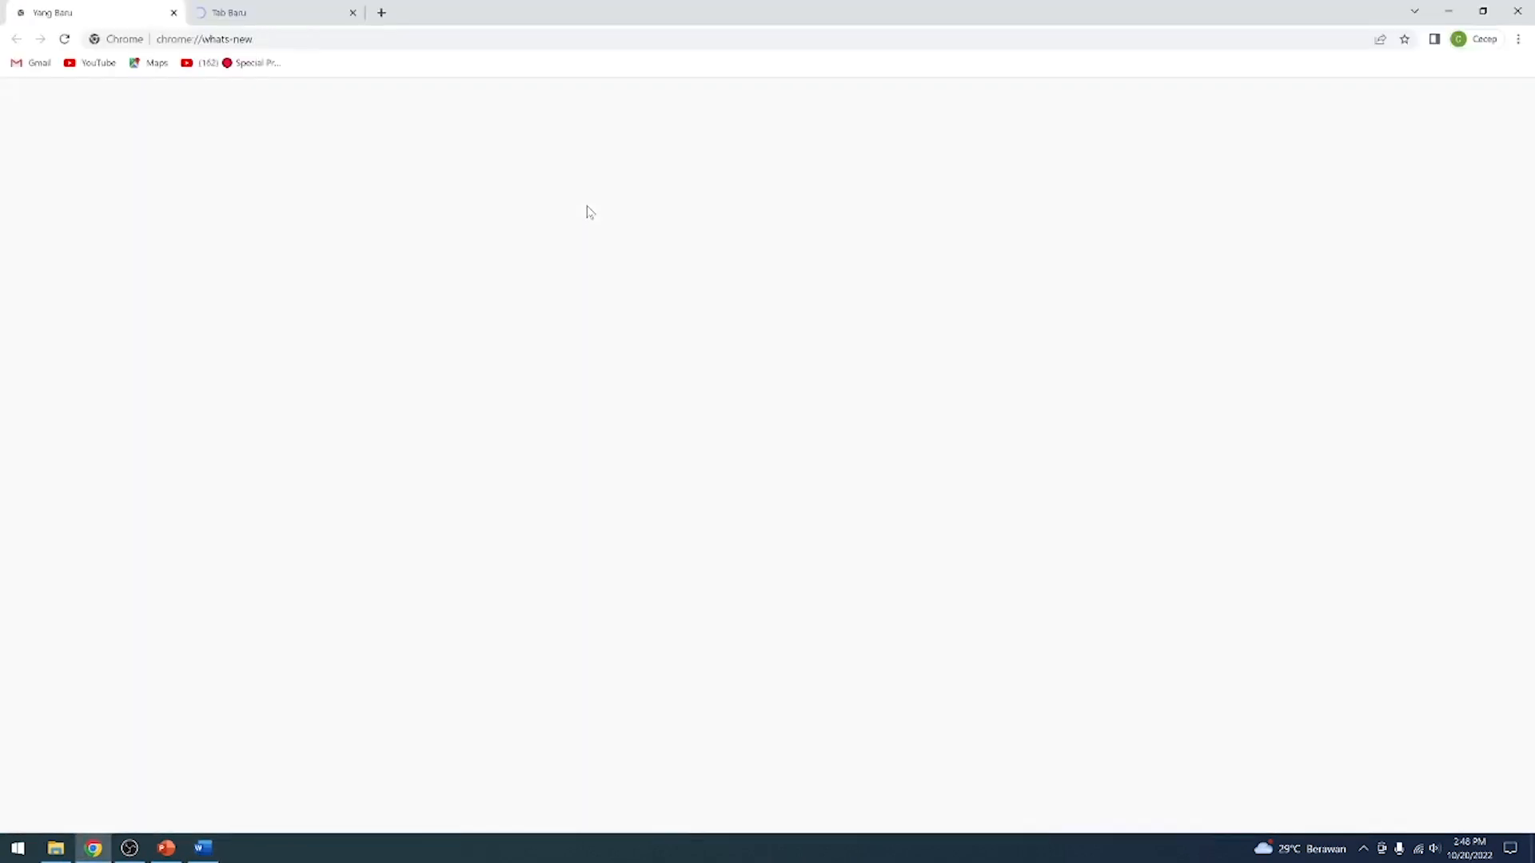
click(291, 14)
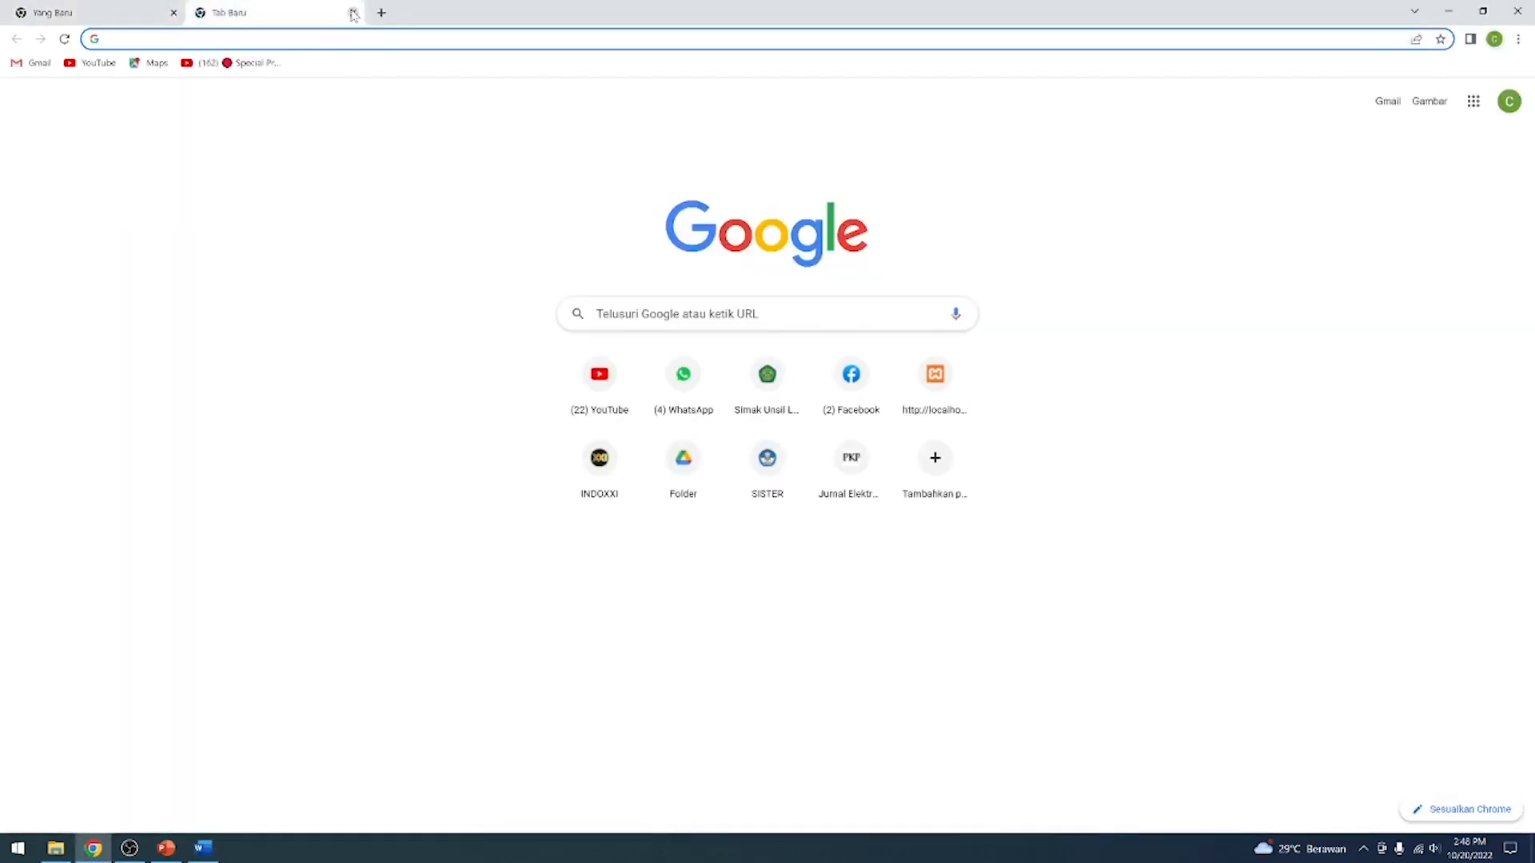
click(353, 13)
click(204, 13)
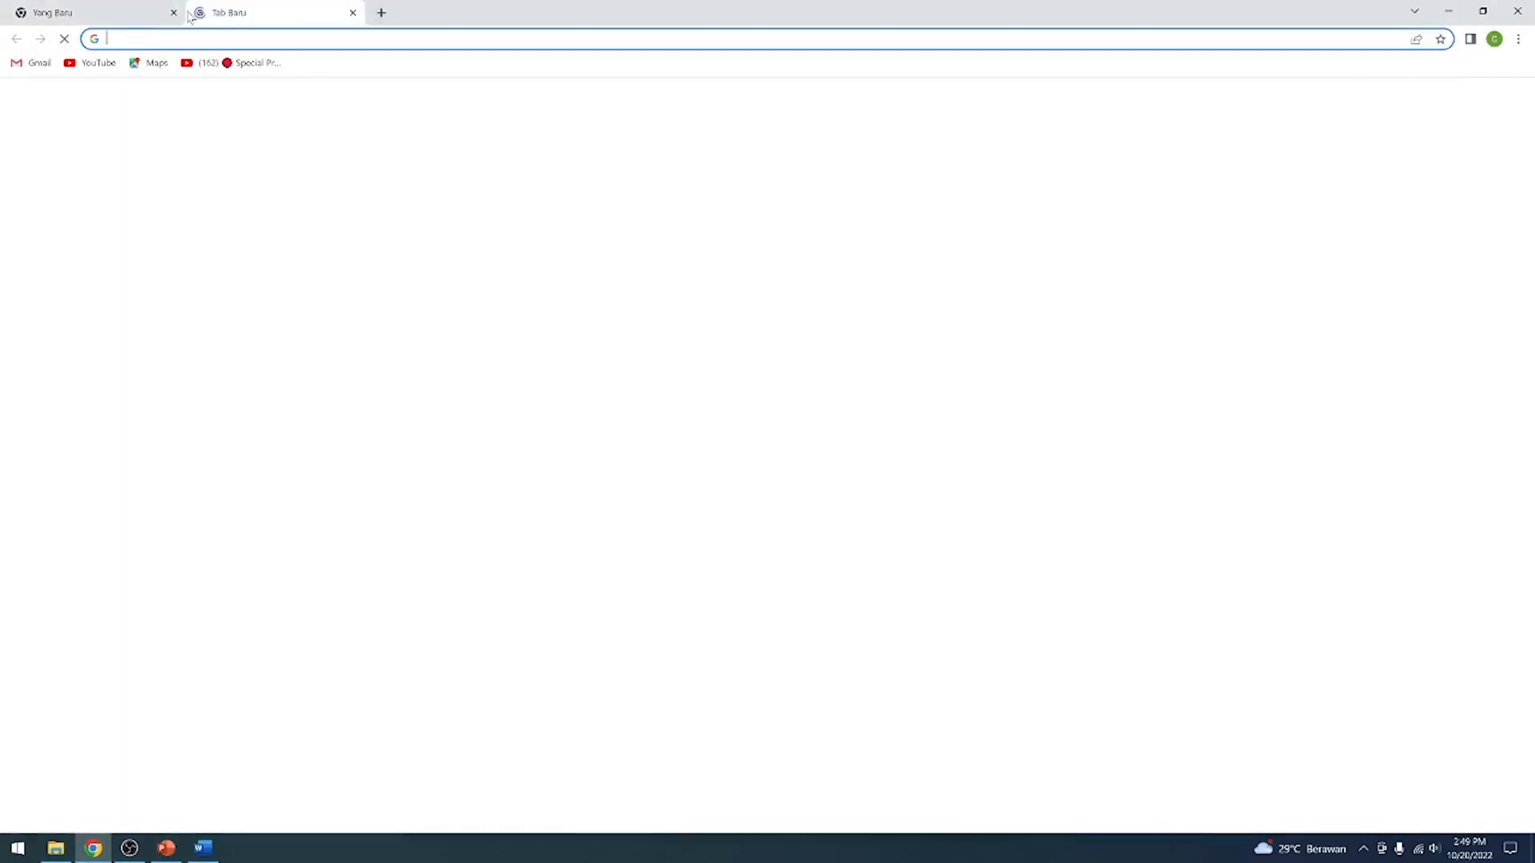
click(597, 313)
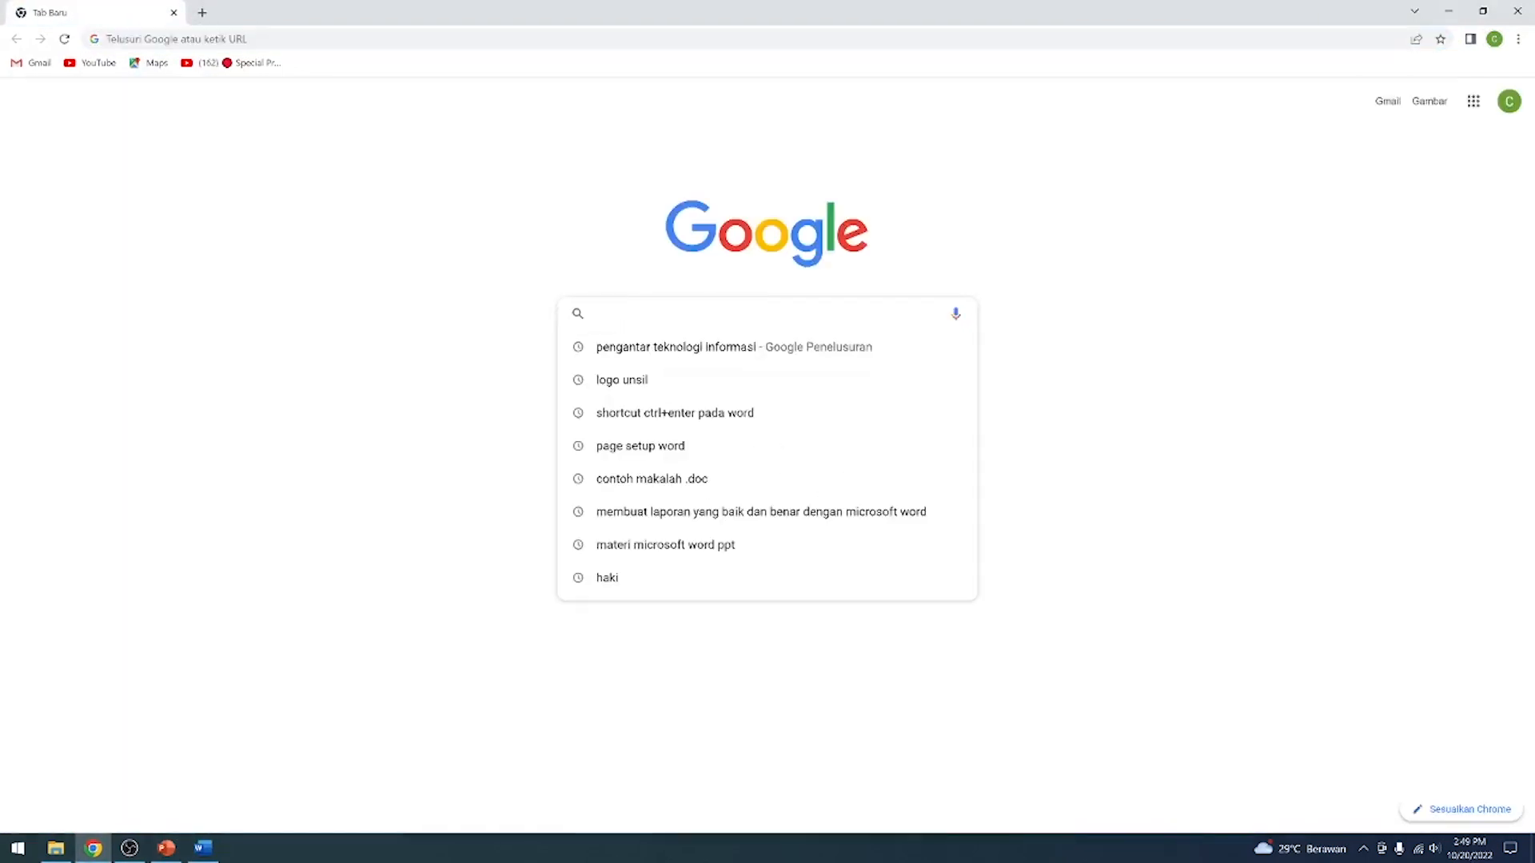
text(pengenalan in)
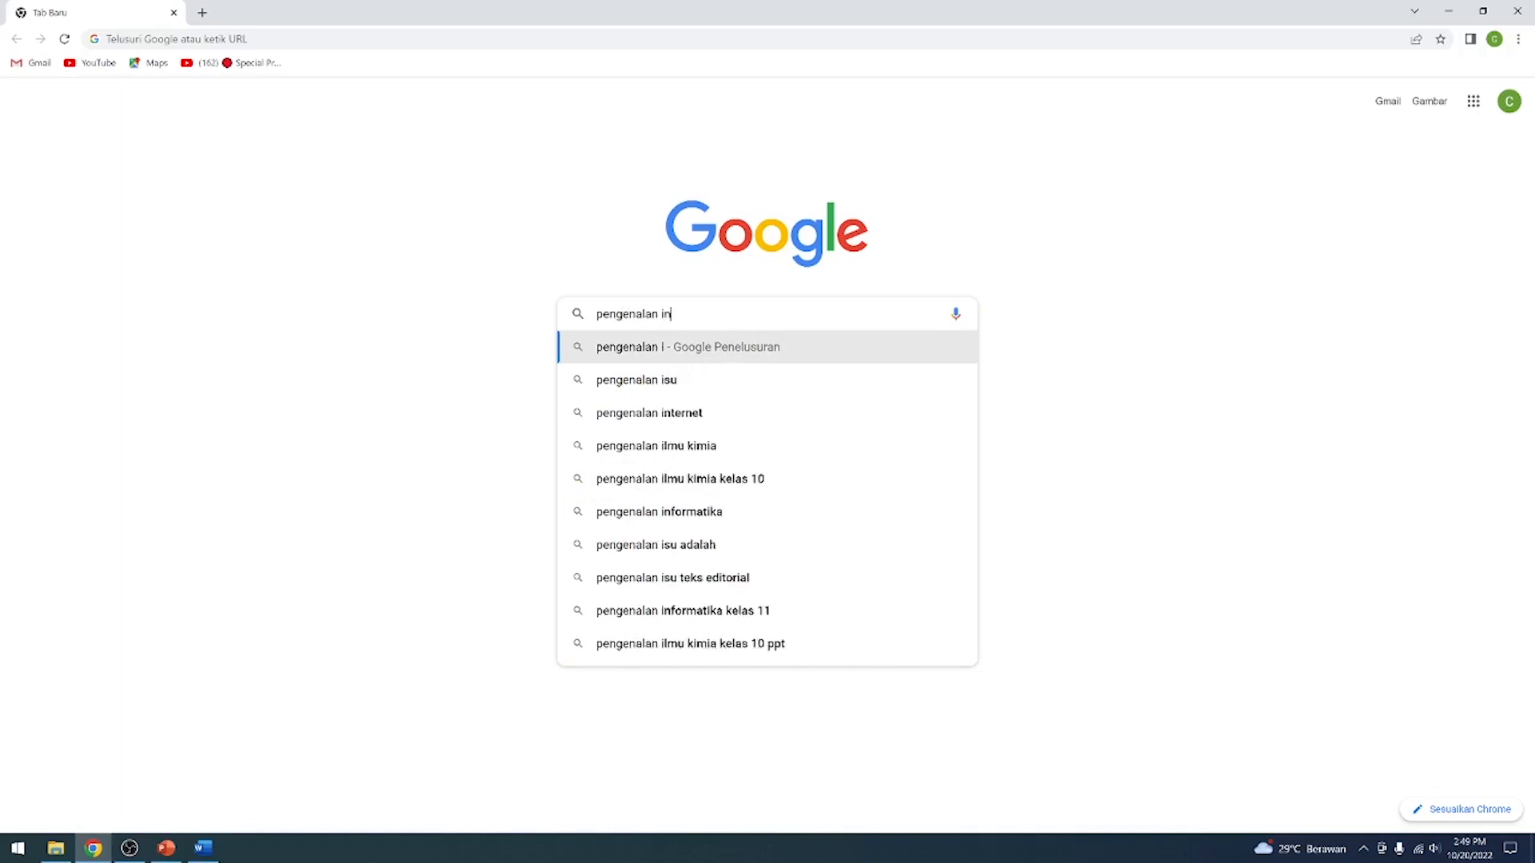
text(ternet)
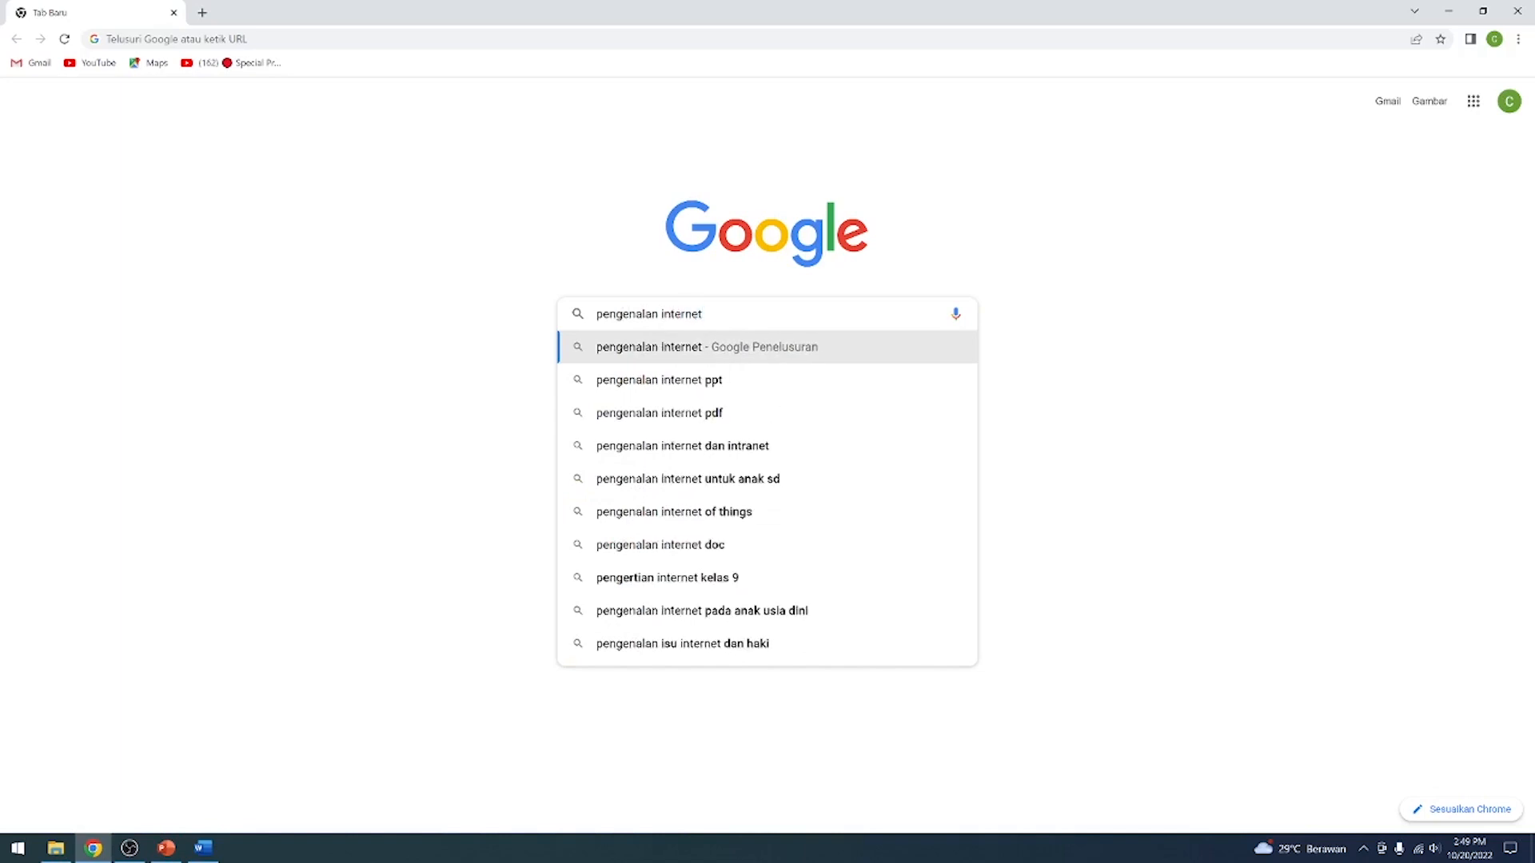
key(Return)
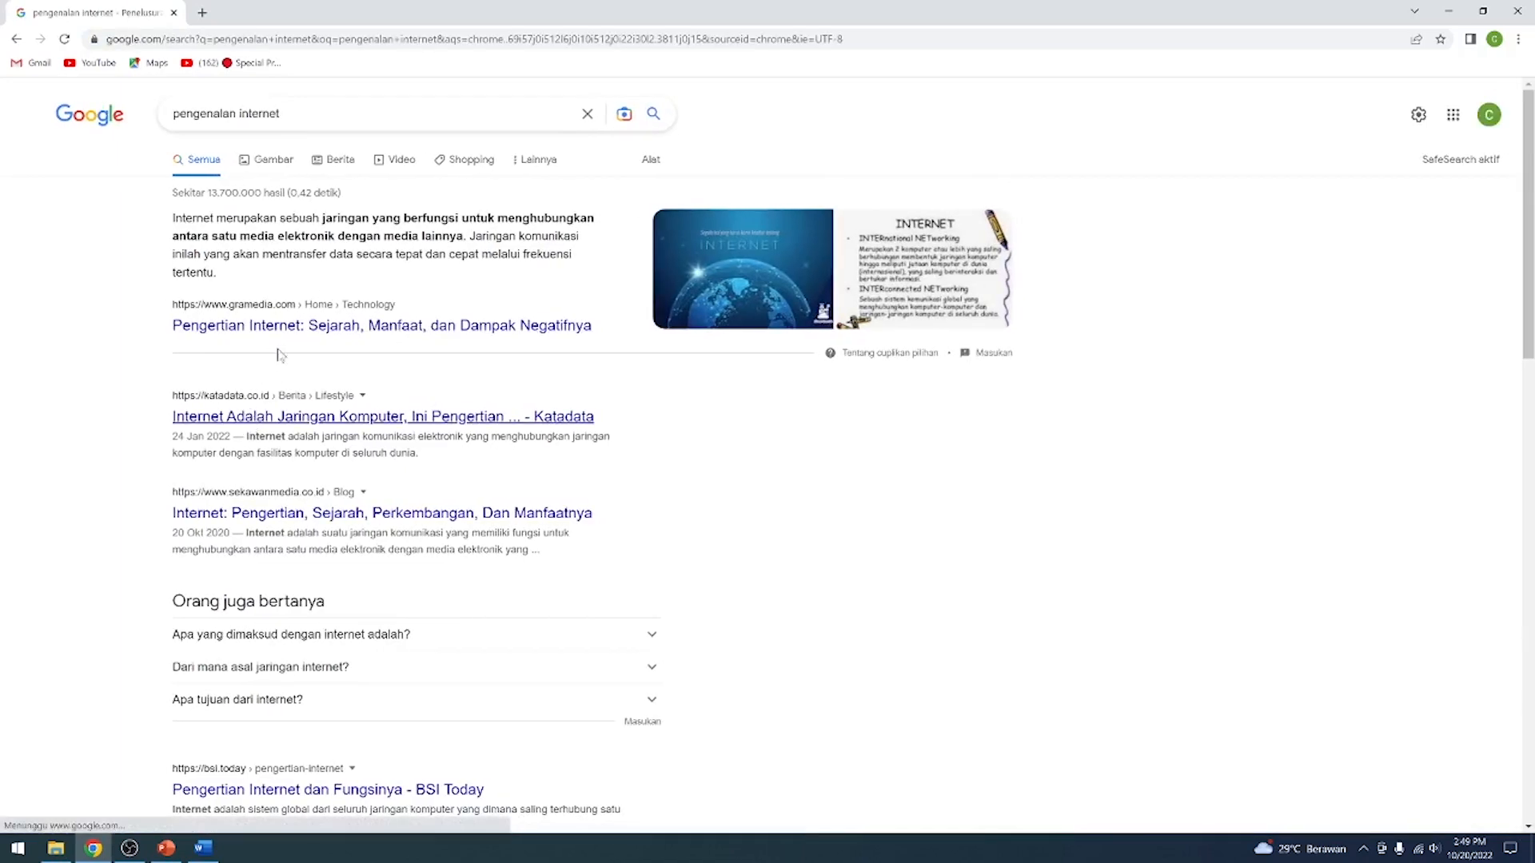
Open the Gramedia article on Pengertian Internet in a new tab and copy its first two paragraphs
right_click(288, 327)
click(319, 340)
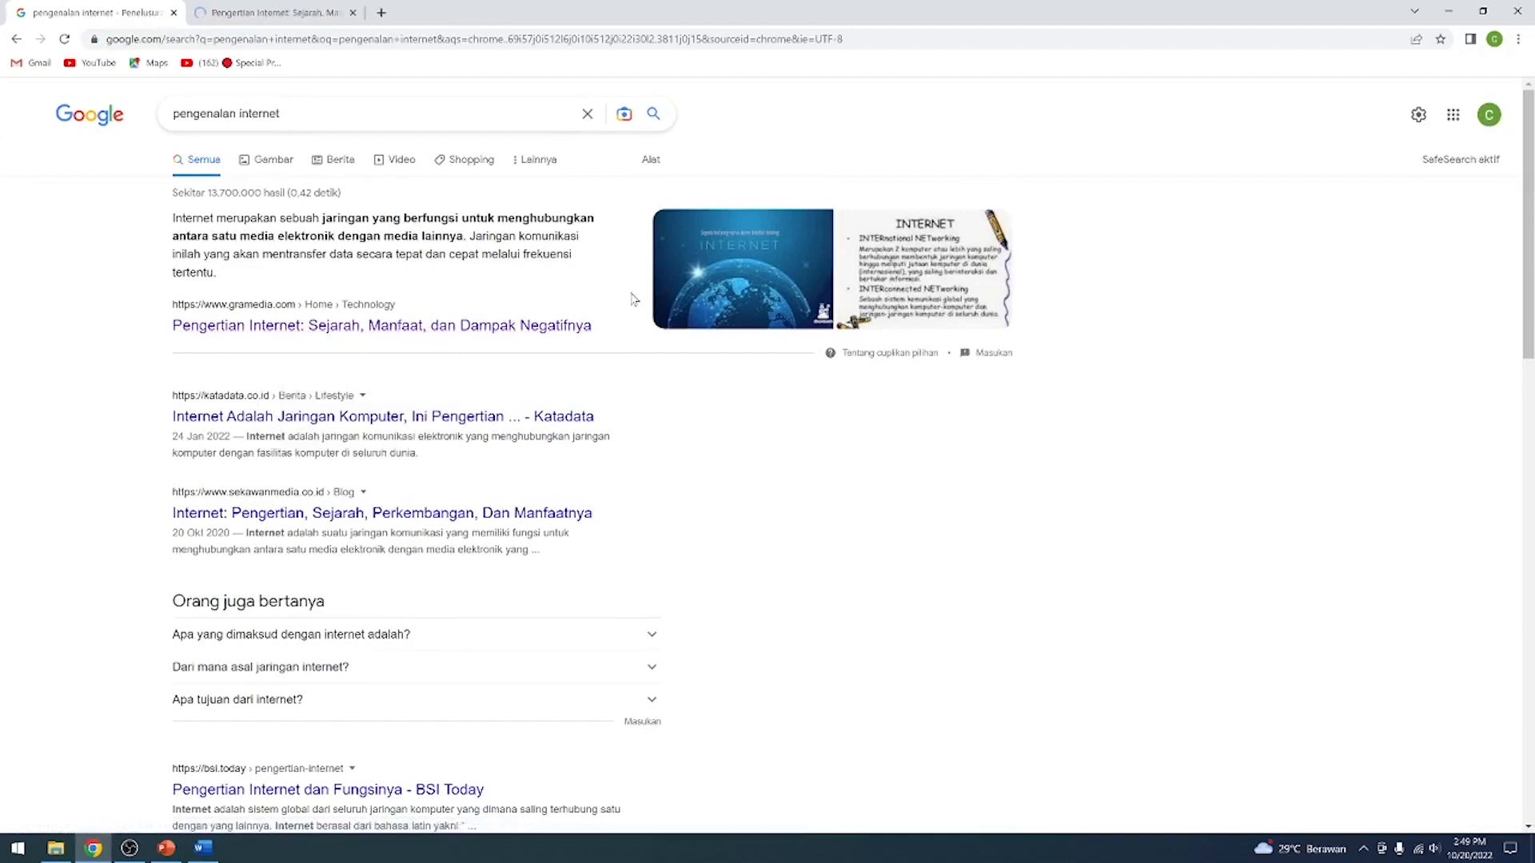
click(269, 14)
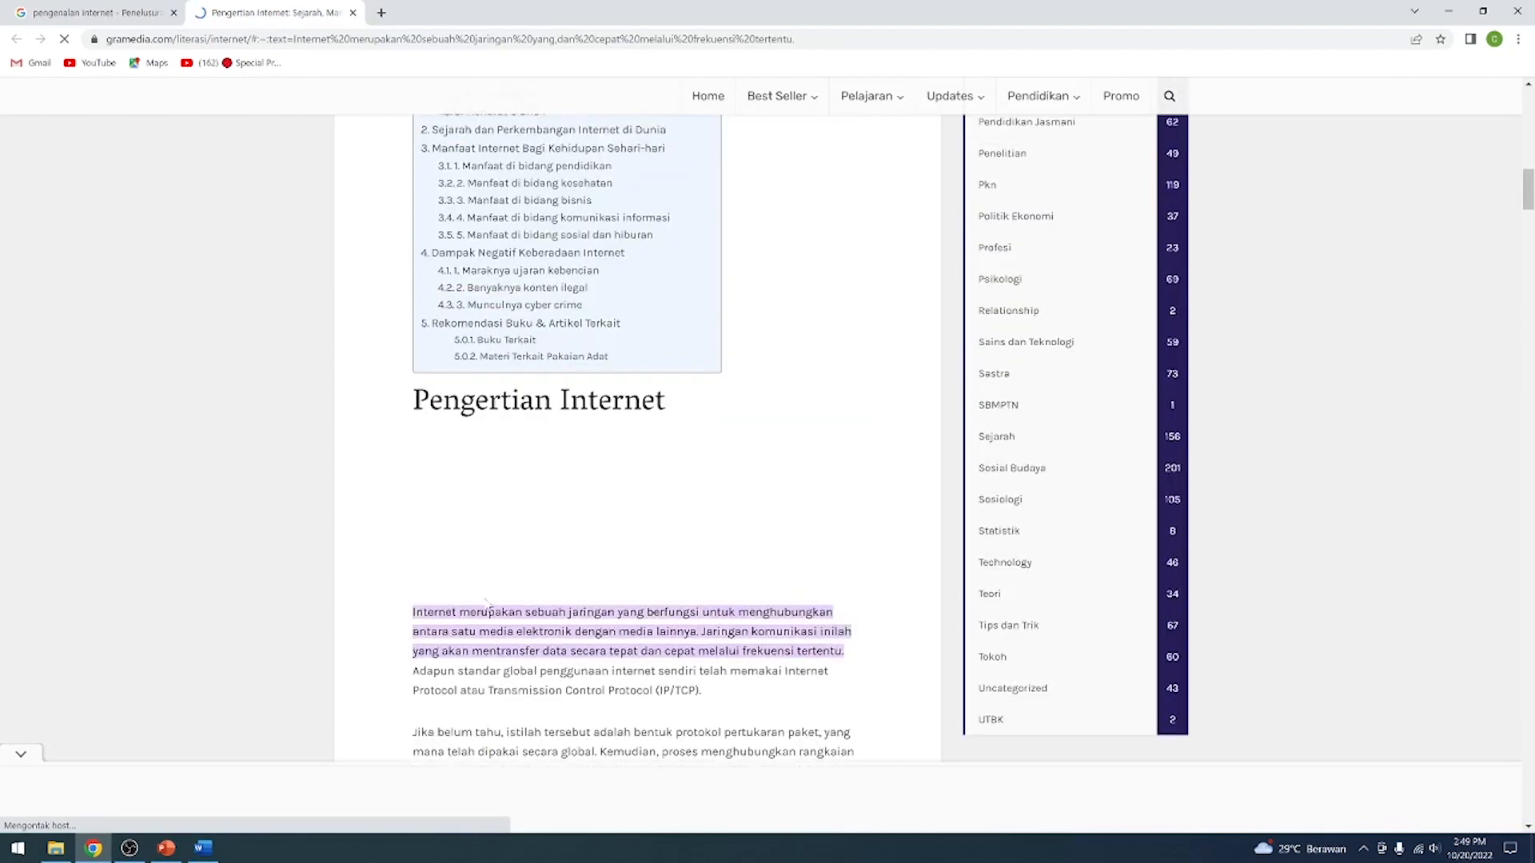
scroll(504, 470, down, 3)
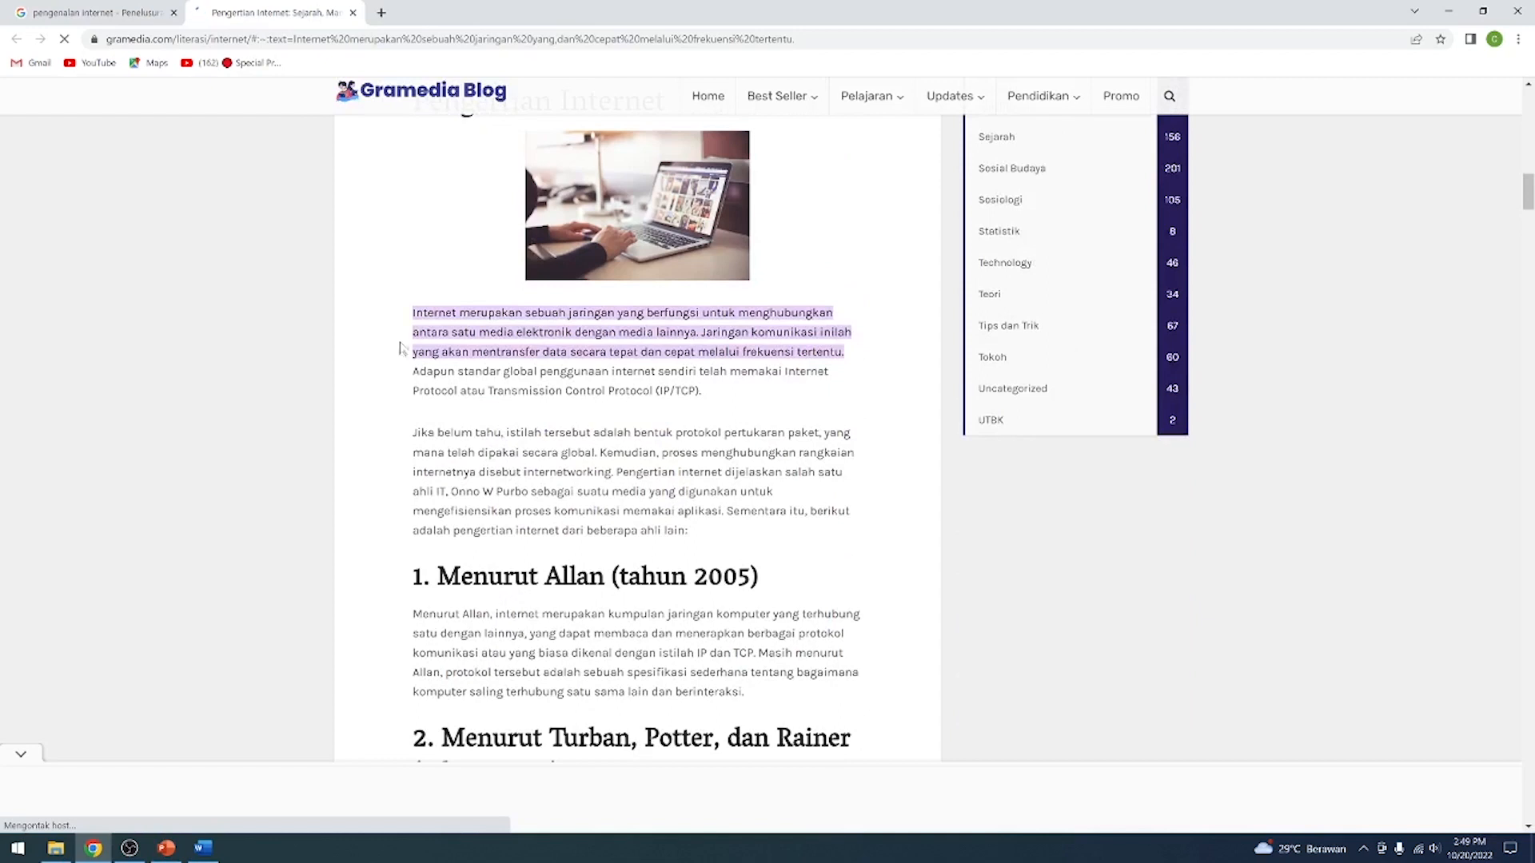
drag(404, 352, 698, 538)
key(ctrl+c)
key(super)
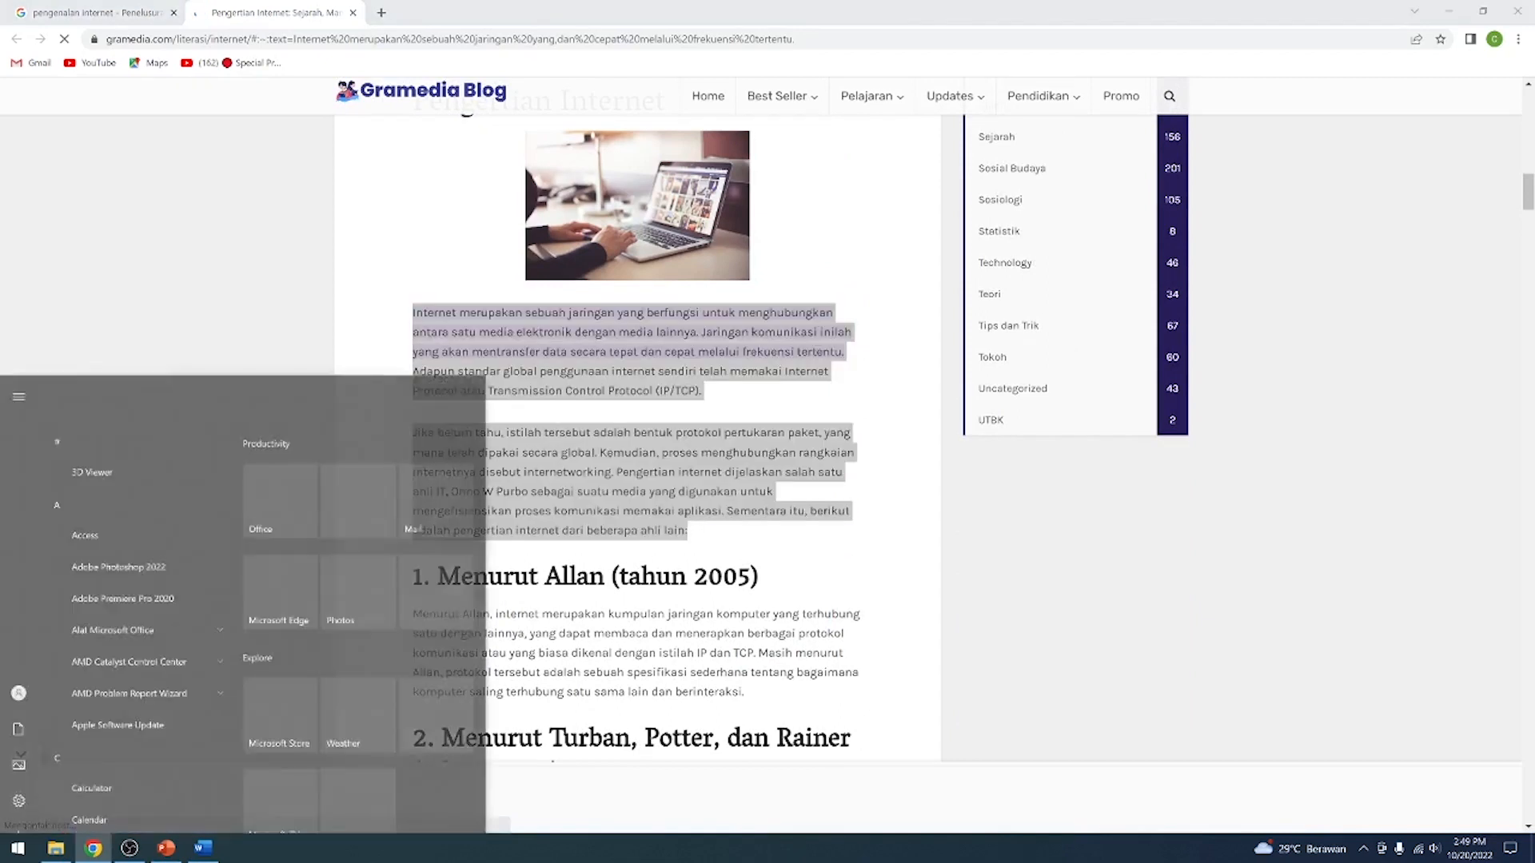
key(super)
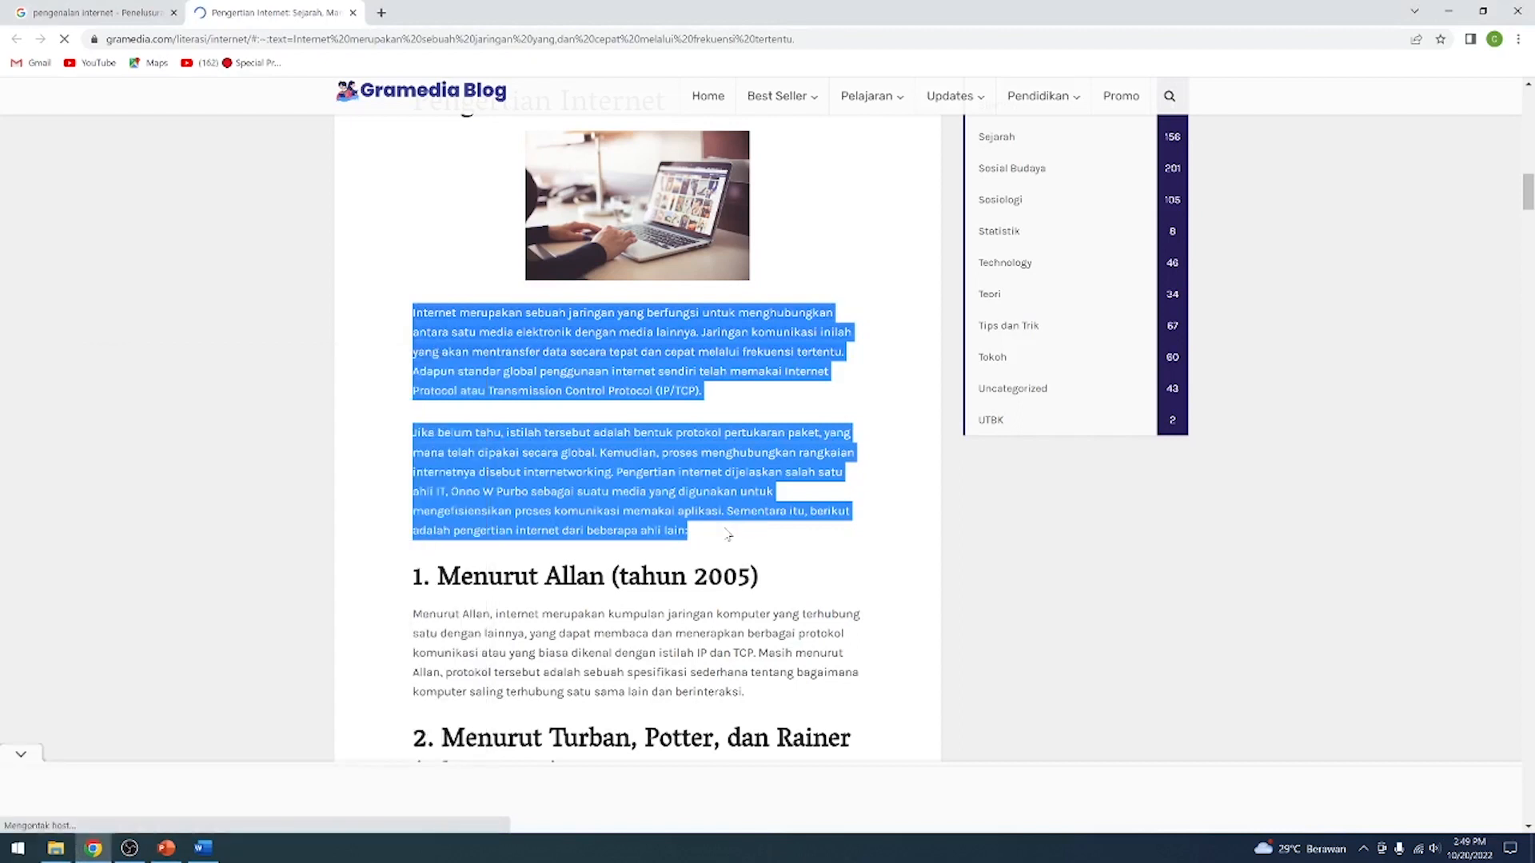
Switch back to Word and replace the filler text under 1.1. Latar Belakang with the copied paragraphs
click(198, 853)
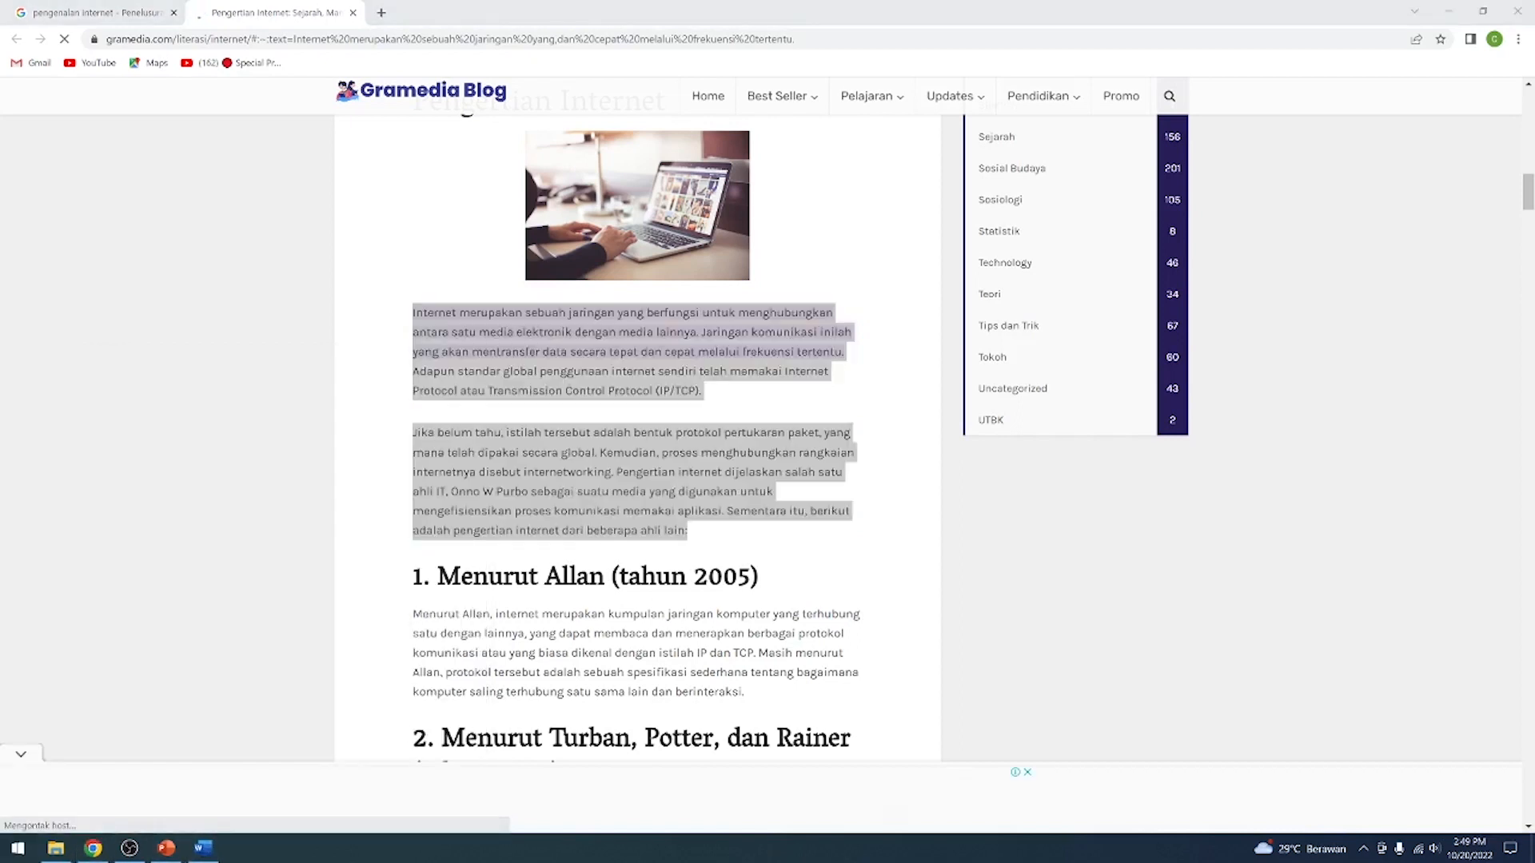
click(203, 849)
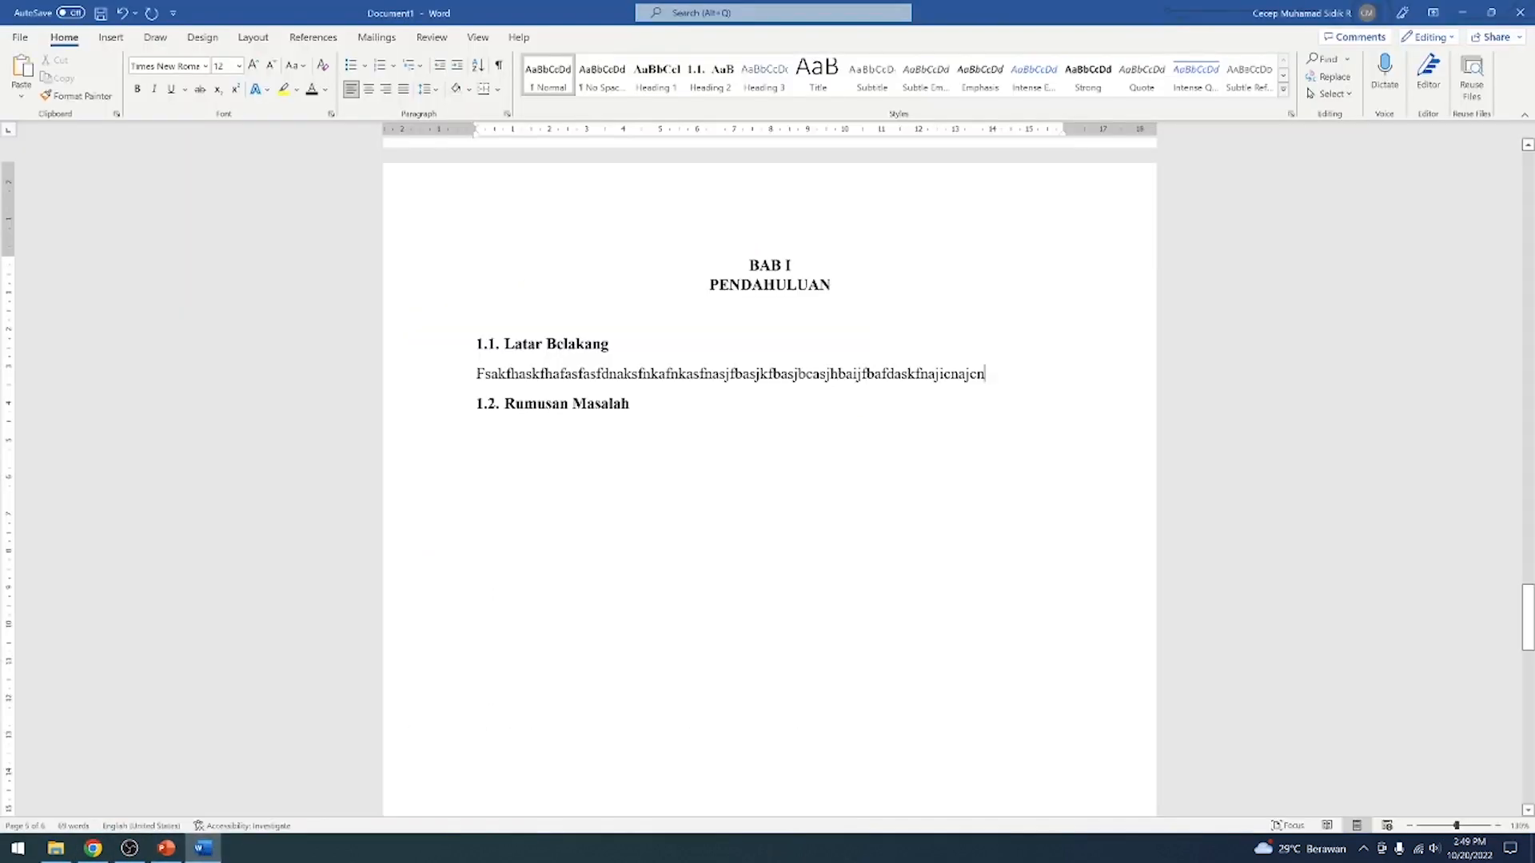
drag(476, 374, 985, 374)
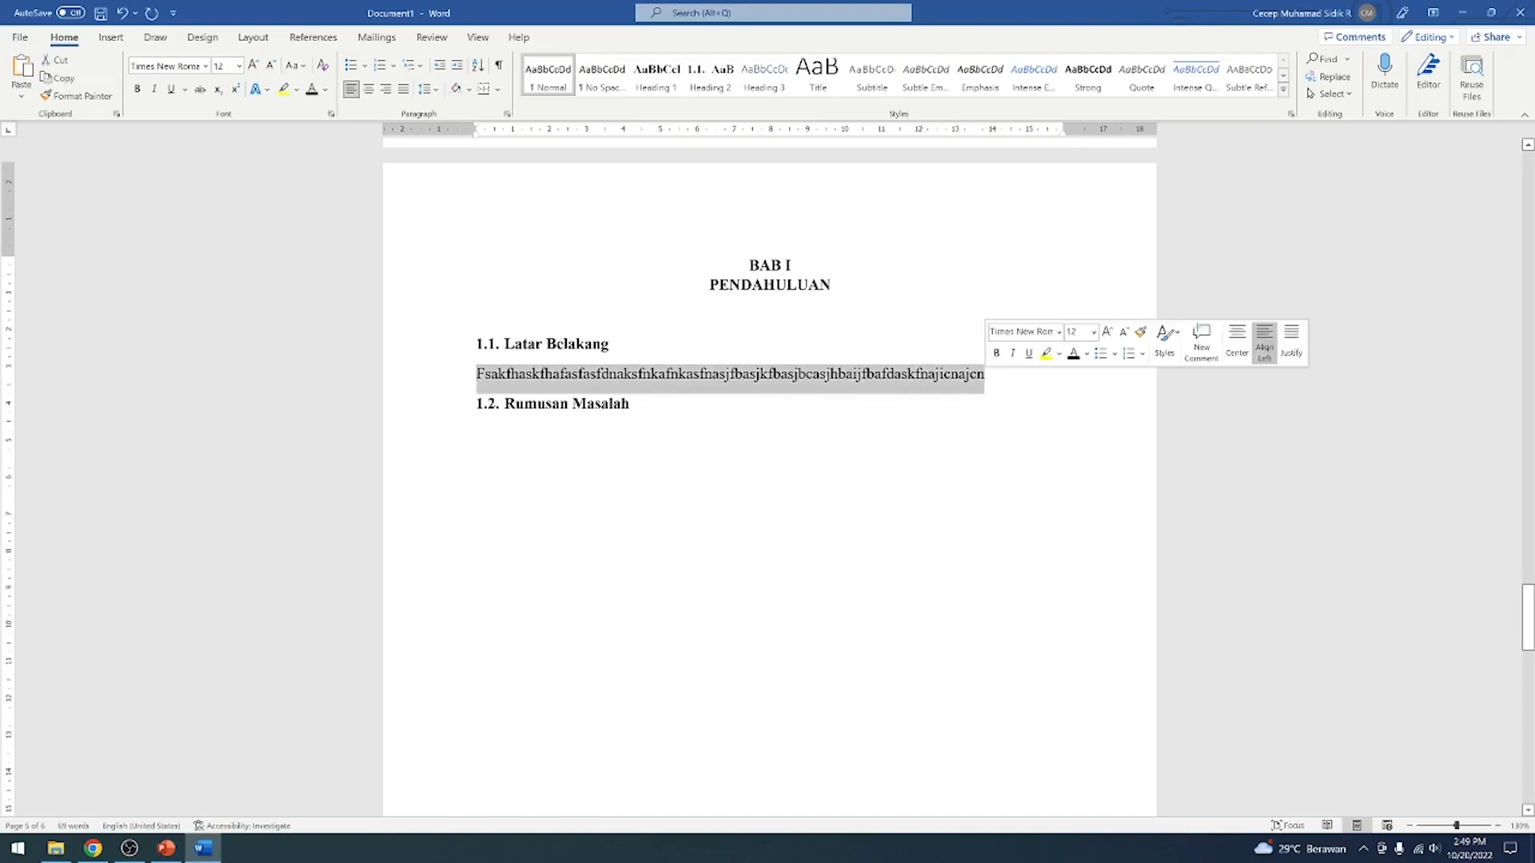
key(ctrl+v)
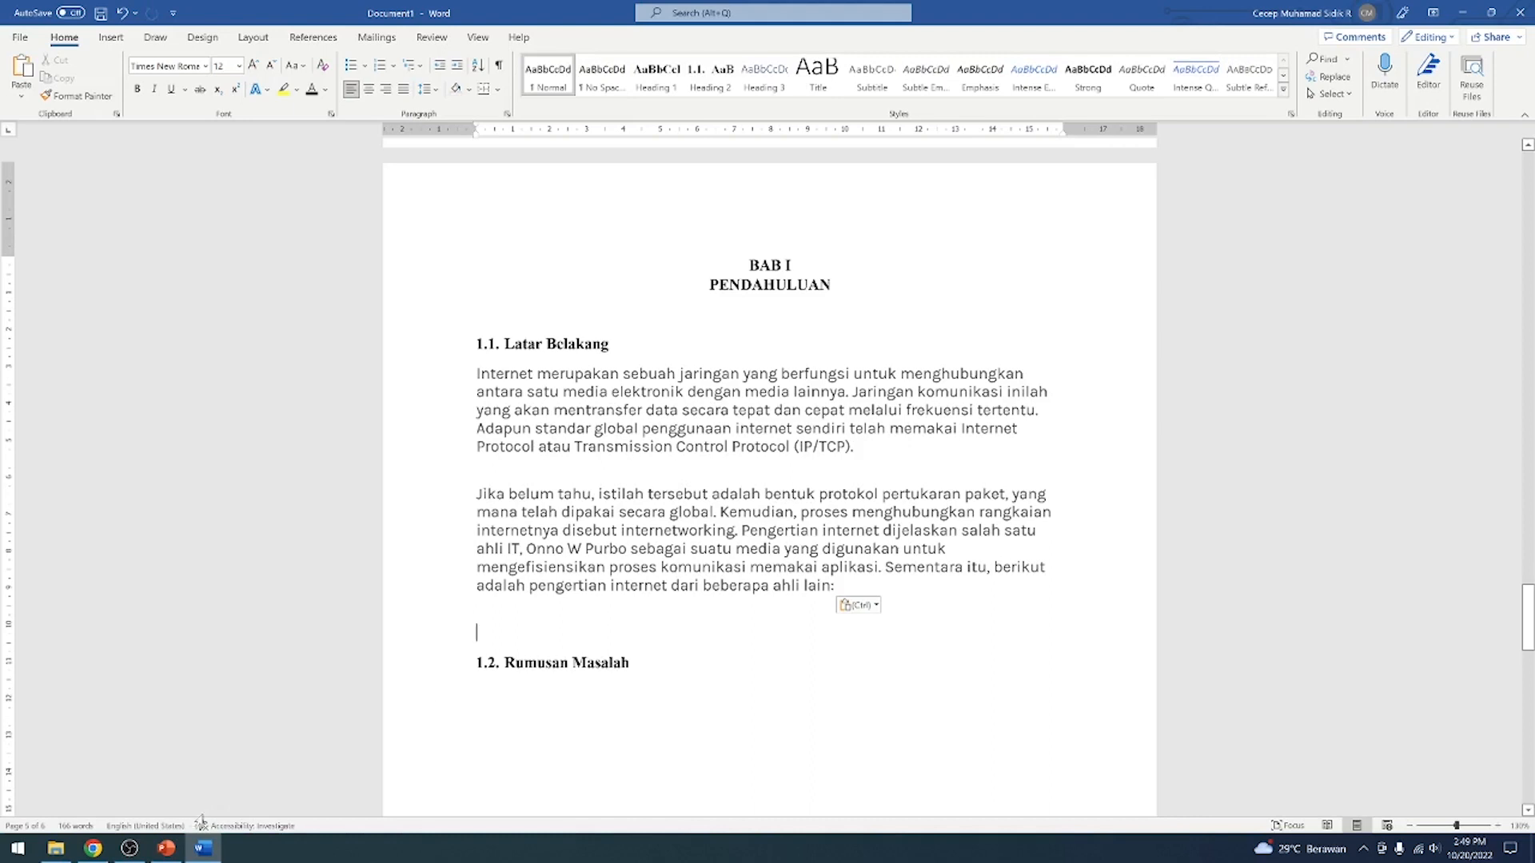
Replace the pasted Latar Belakang paragraphs with a text-only paste of the same content
drag(477, 632, 512, 380)
key(ctrl+c)
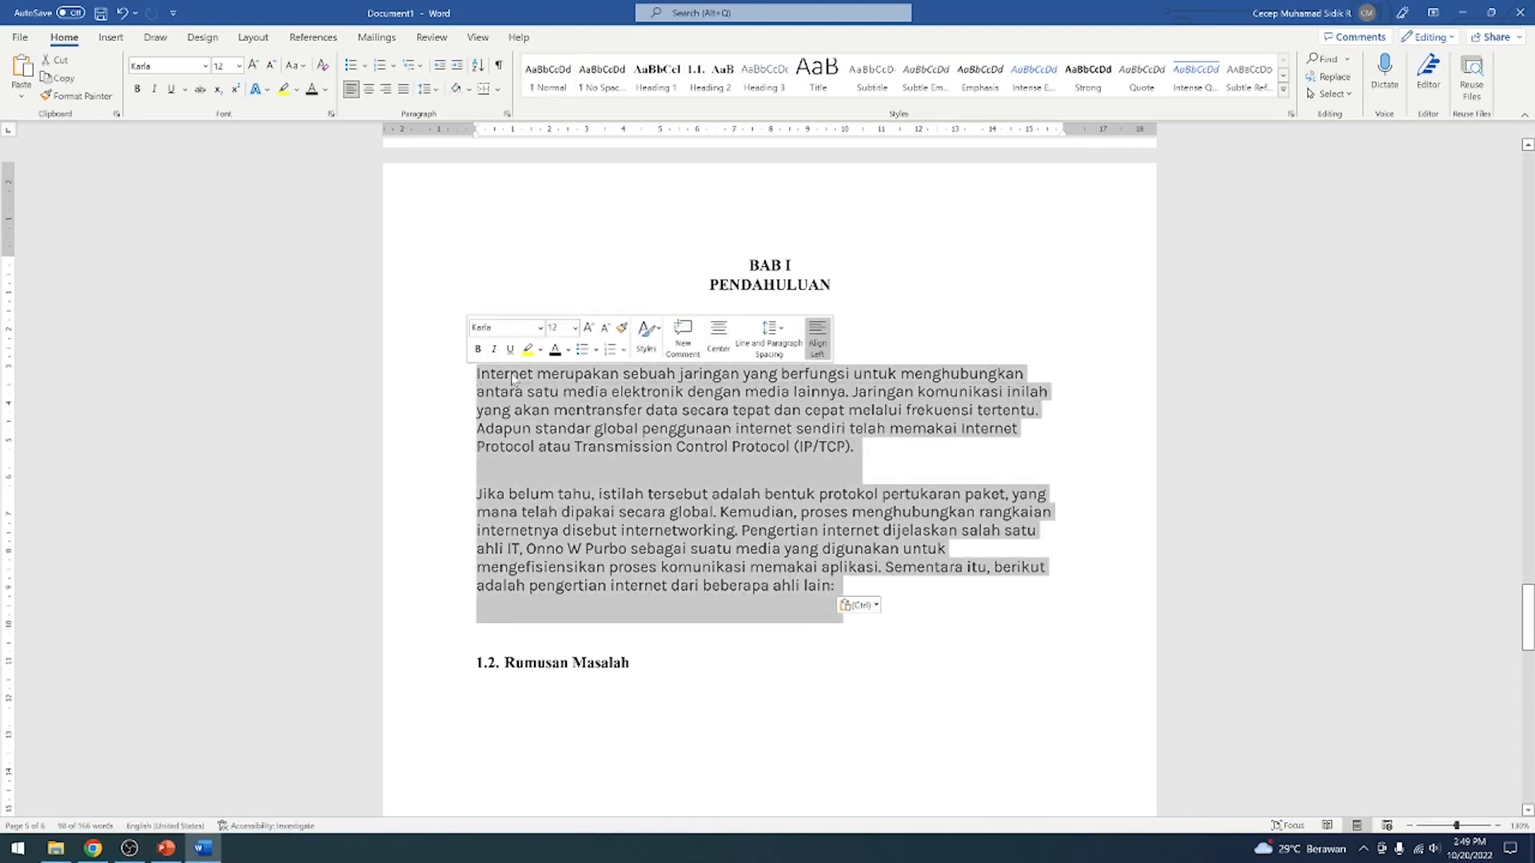
click(20, 96)
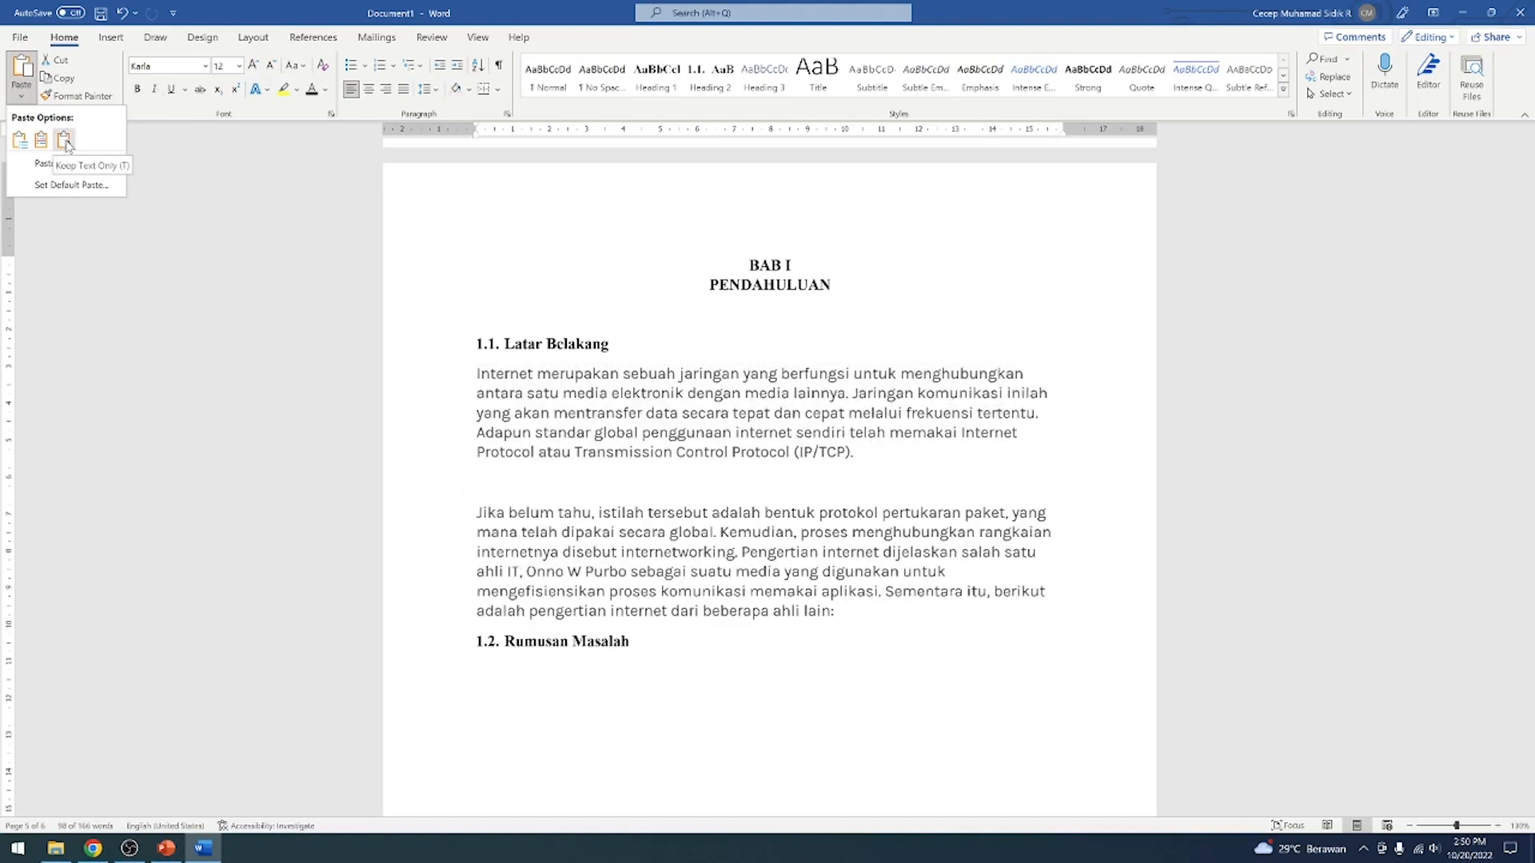
click(64, 140)
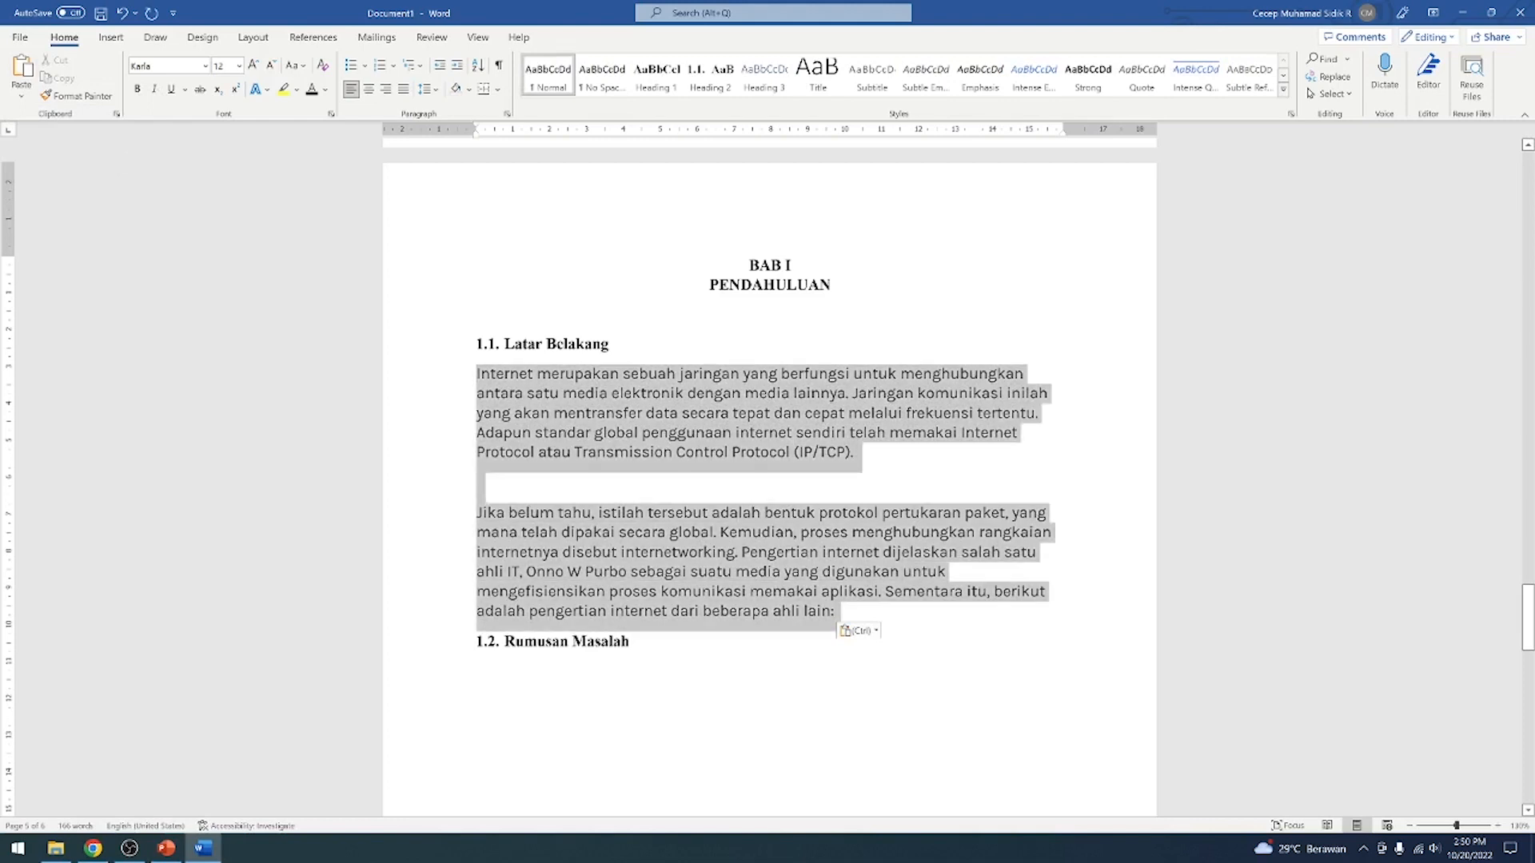
click(875, 632)
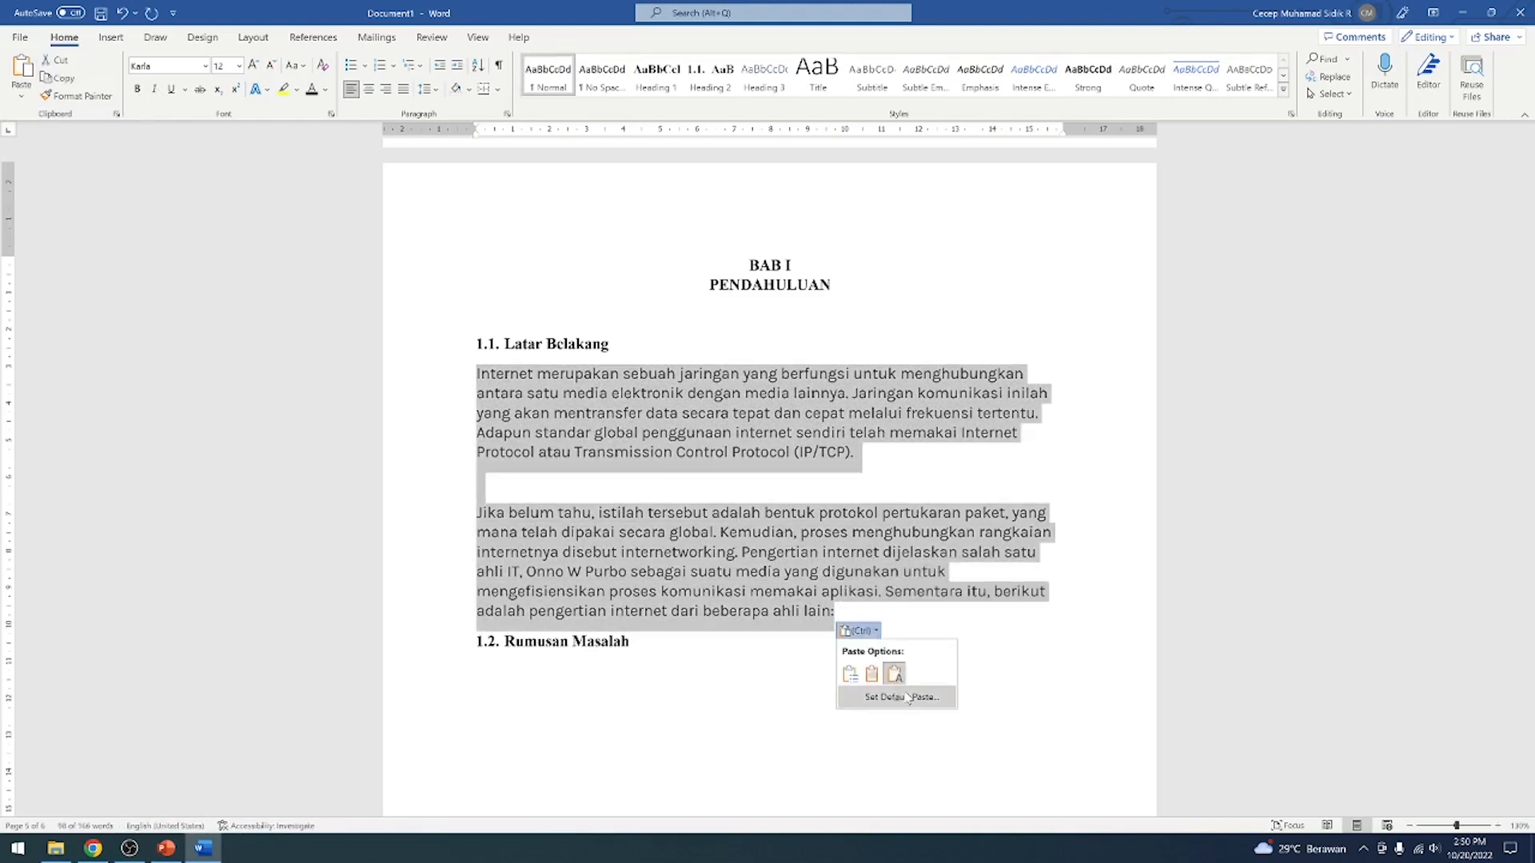
click(794, 532)
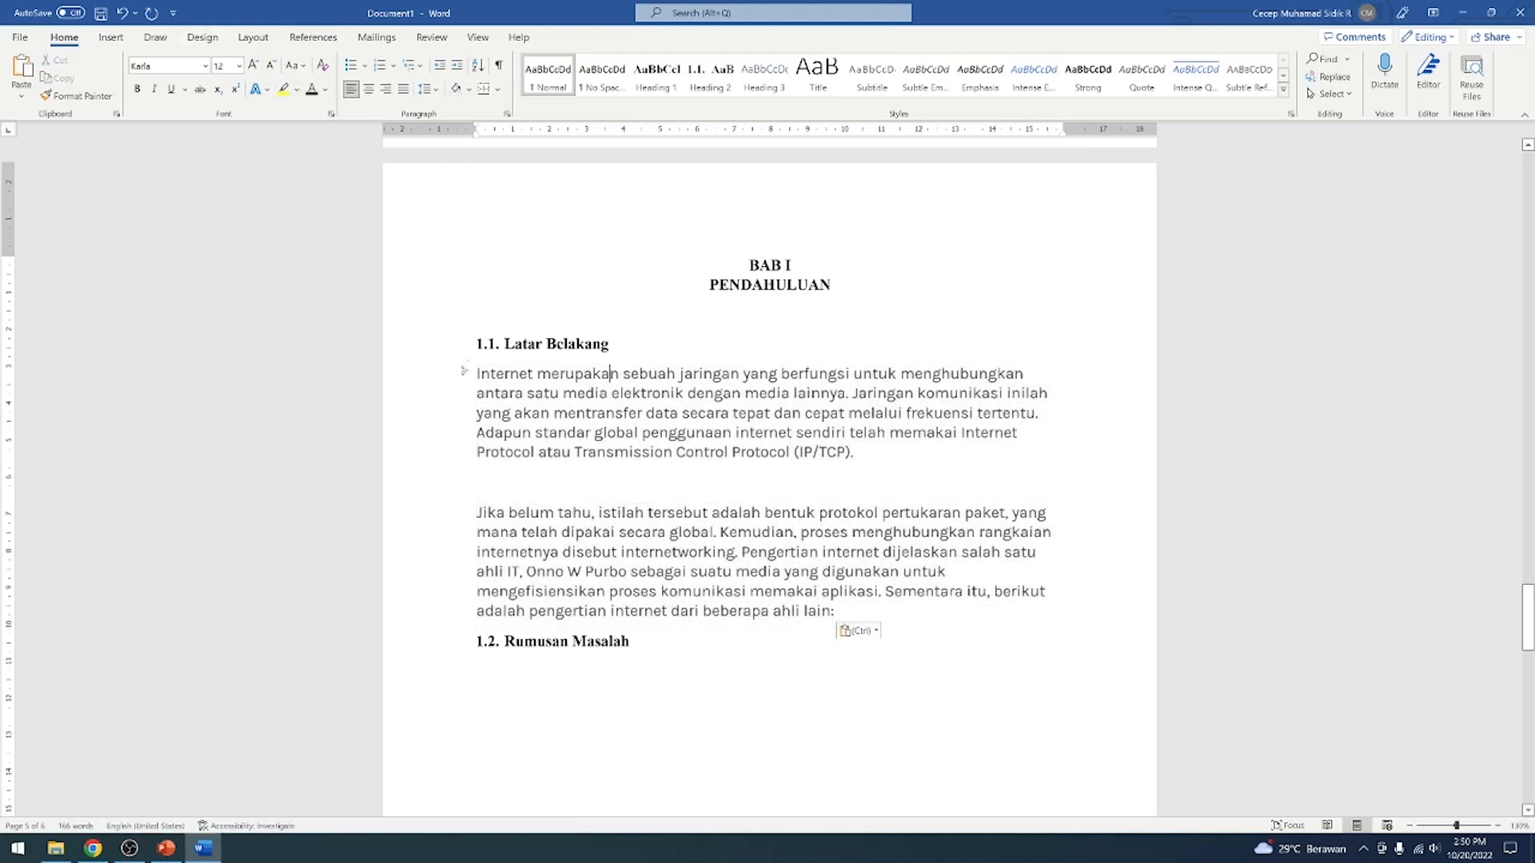
Set the pasted paragraphs' font to Times New Roman and delete the empty line between them
drag(477, 374, 837, 613)
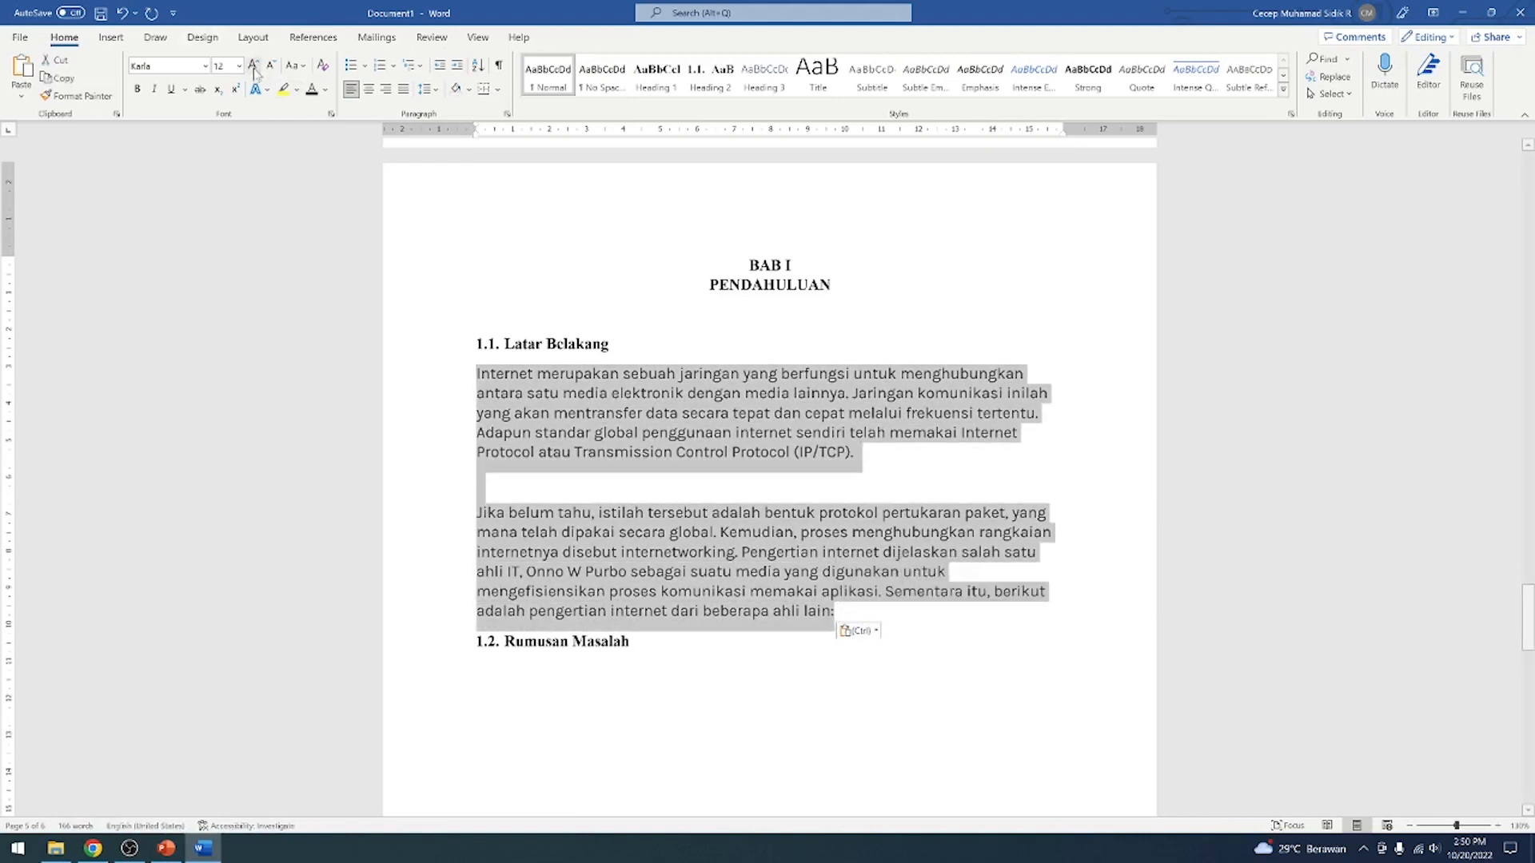
click(205, 66)
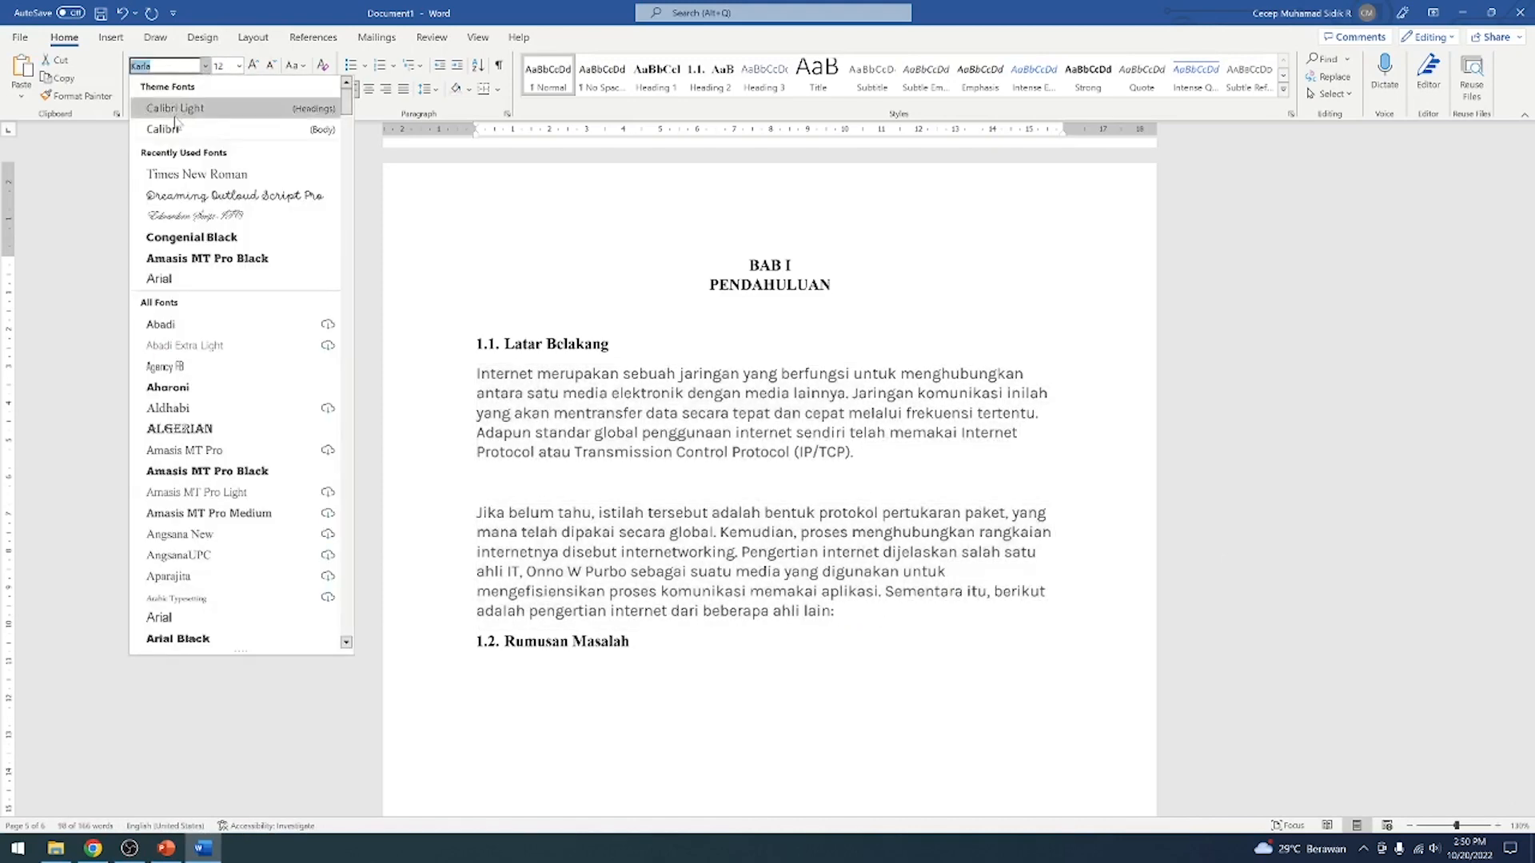
click(208, 165)
click(833, 471)
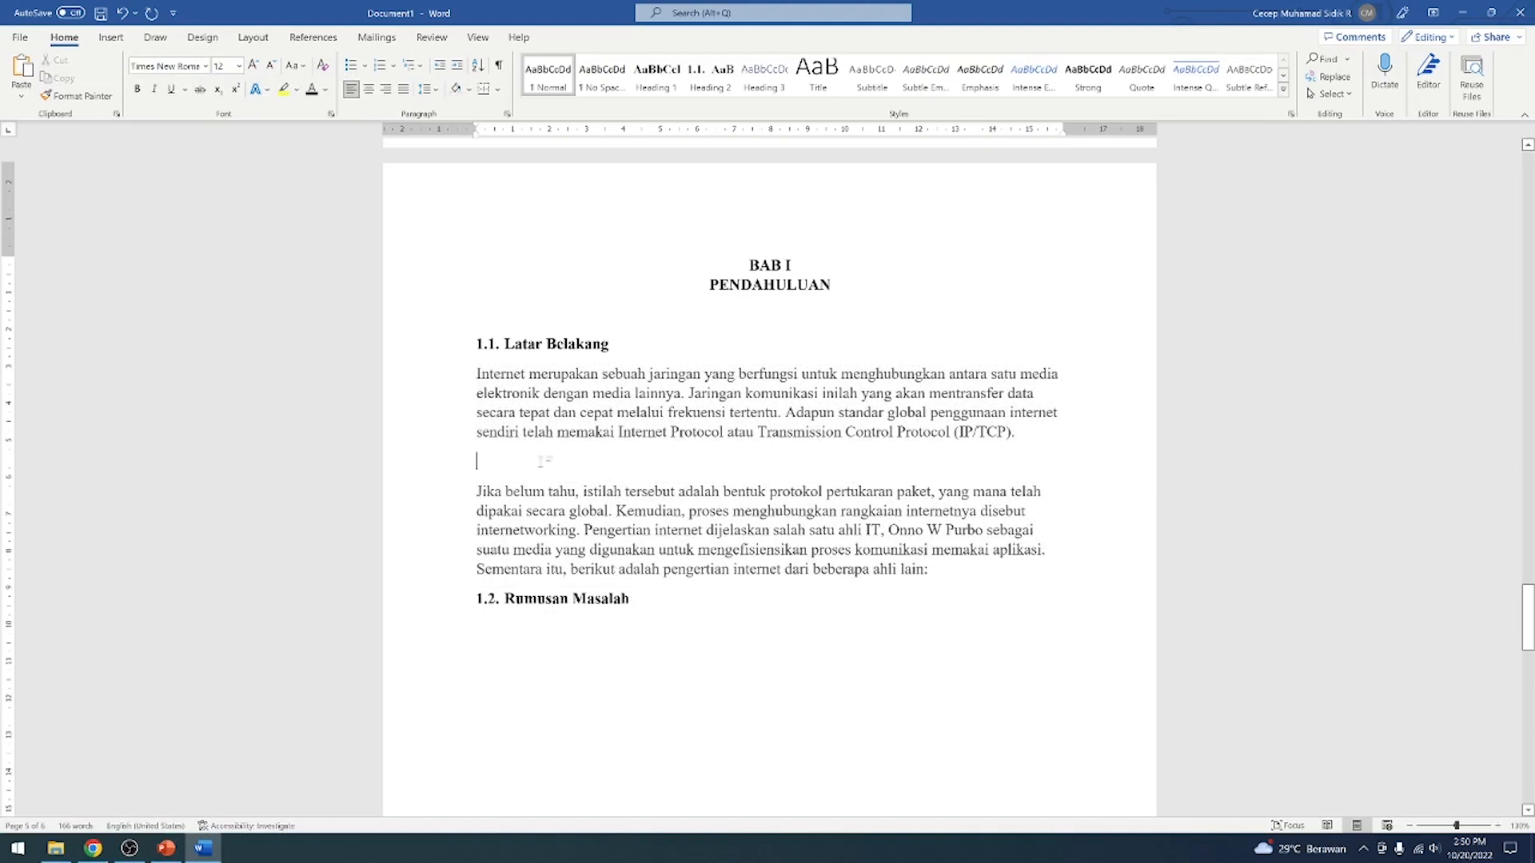
key(BackSpace)
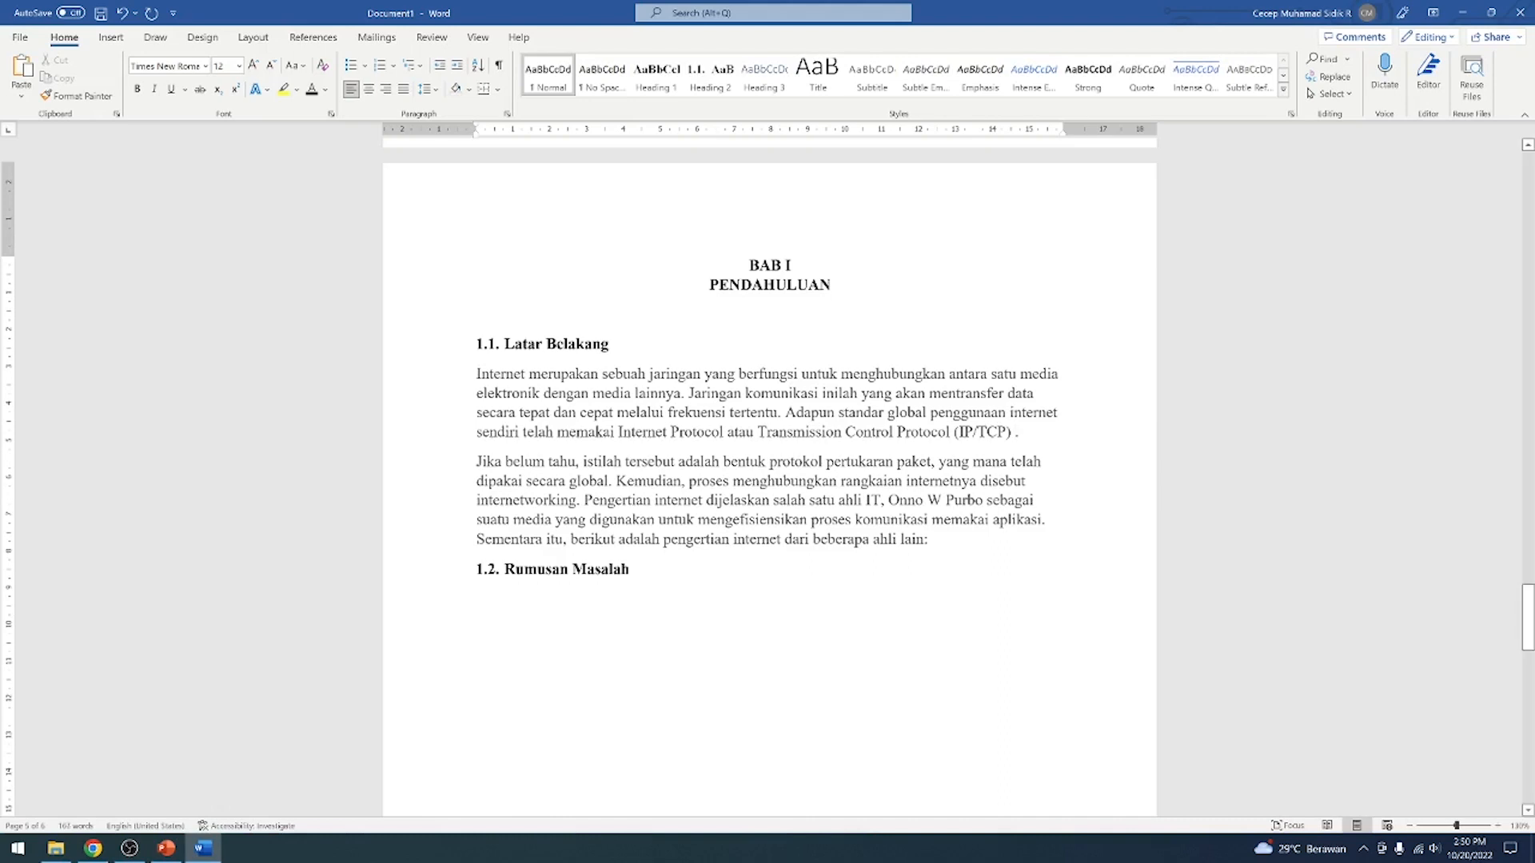
Try a manually written citation with the author's name and 2022 after "(IP/TCP)" in the first paragraph, and delete it again
drag(477, 374, 843, 432)
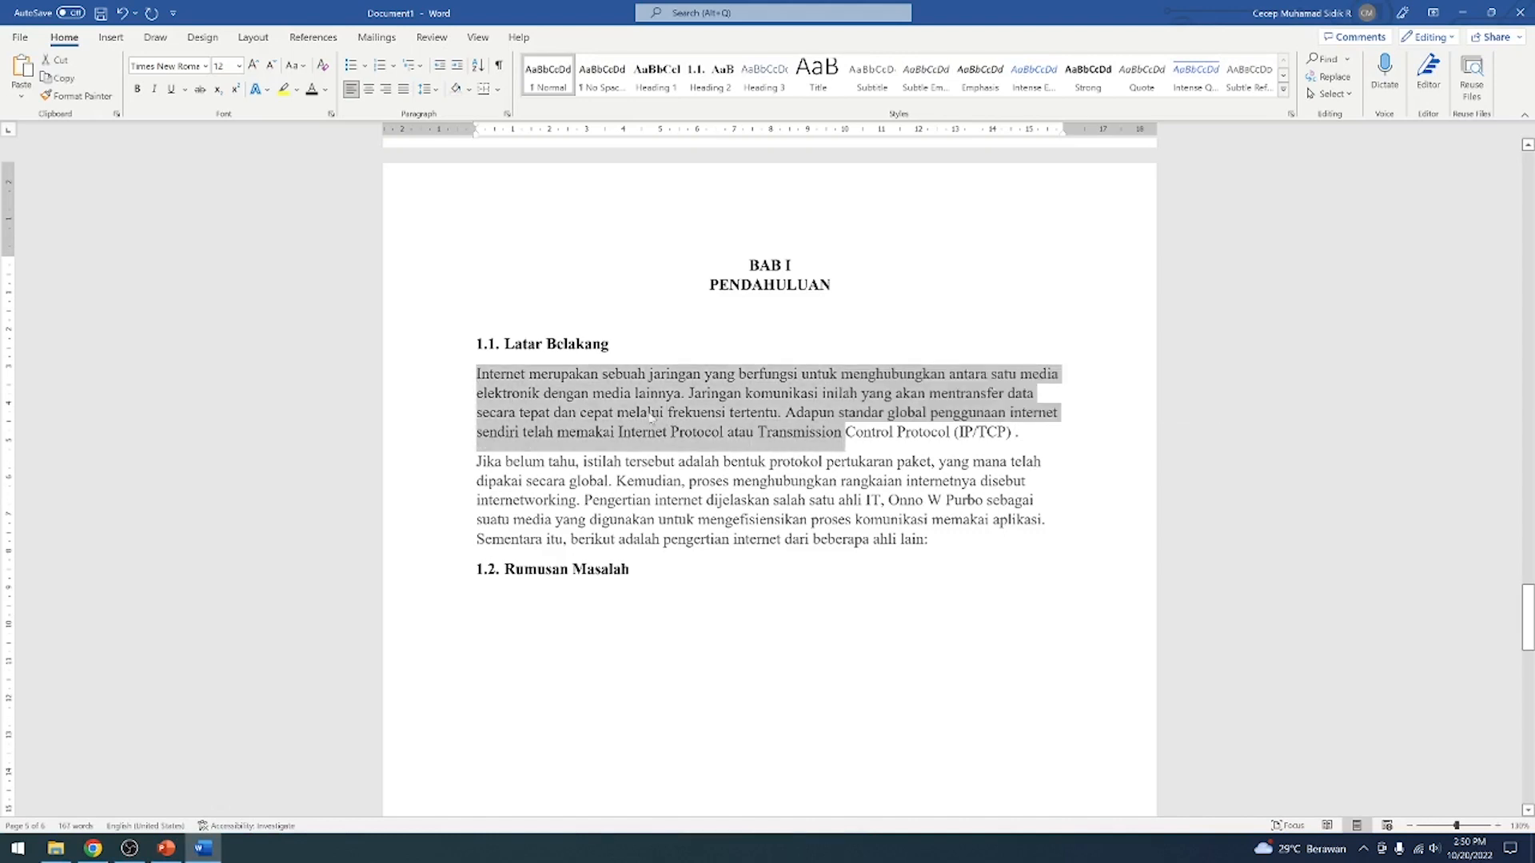
click(621, 393)
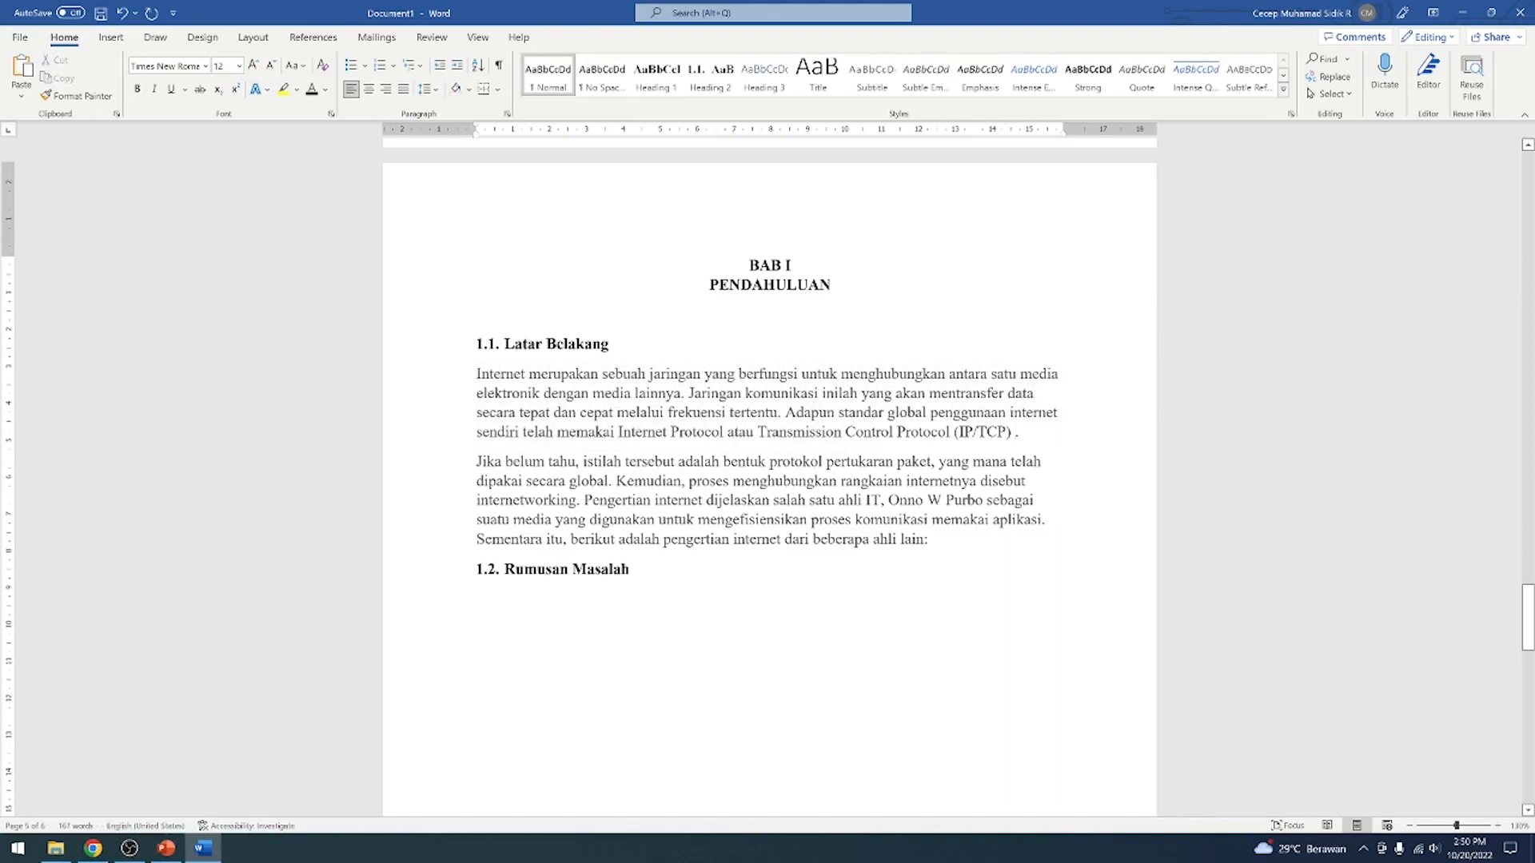
text(()
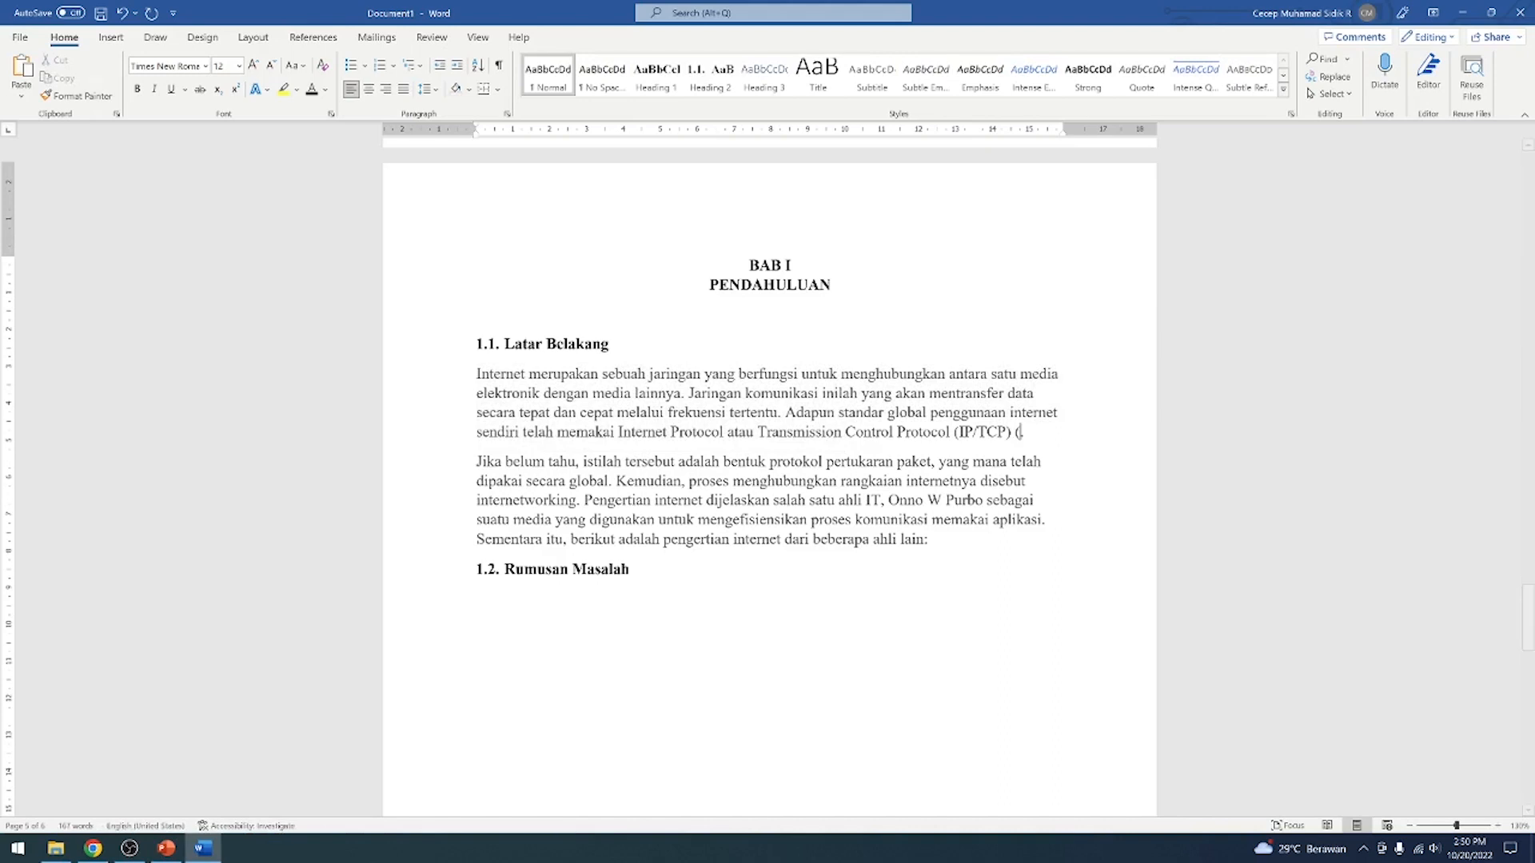
text(.Cecep,)
key(Return)
text(20)
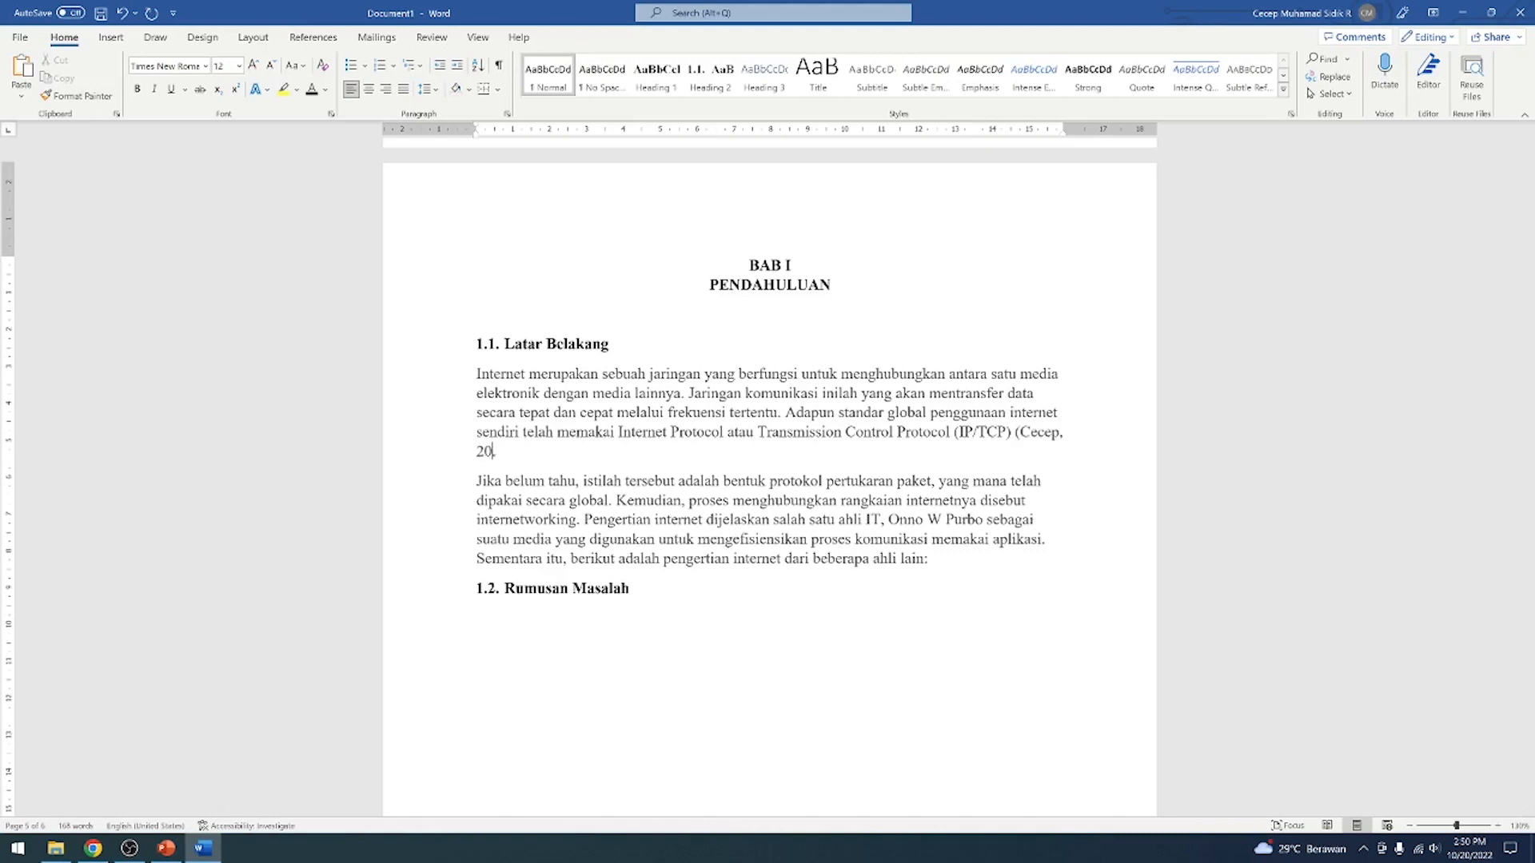
text(22).)
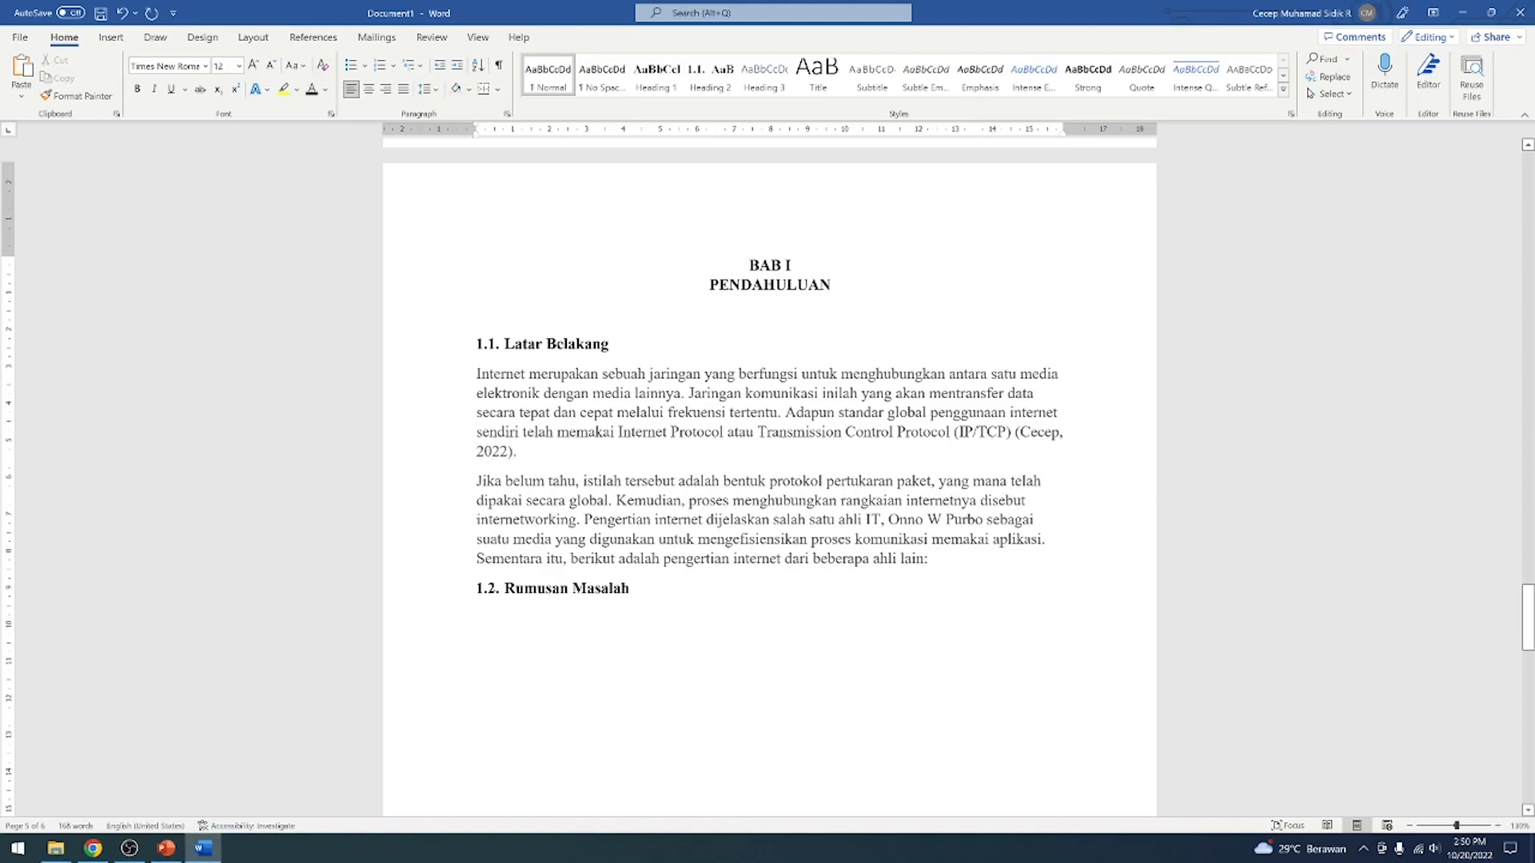
key(Return)
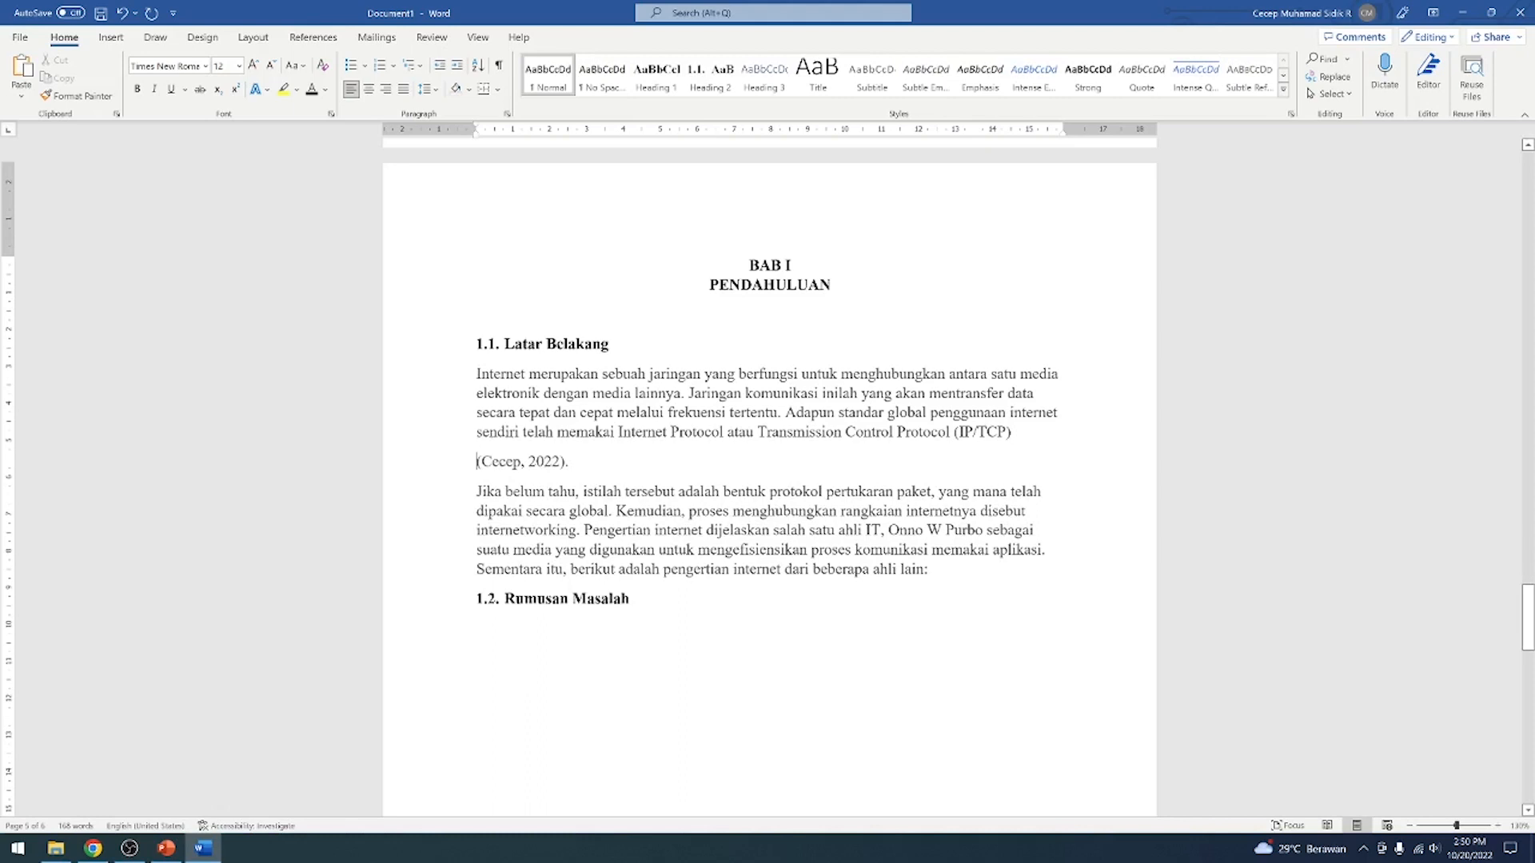
key(BackSpace)
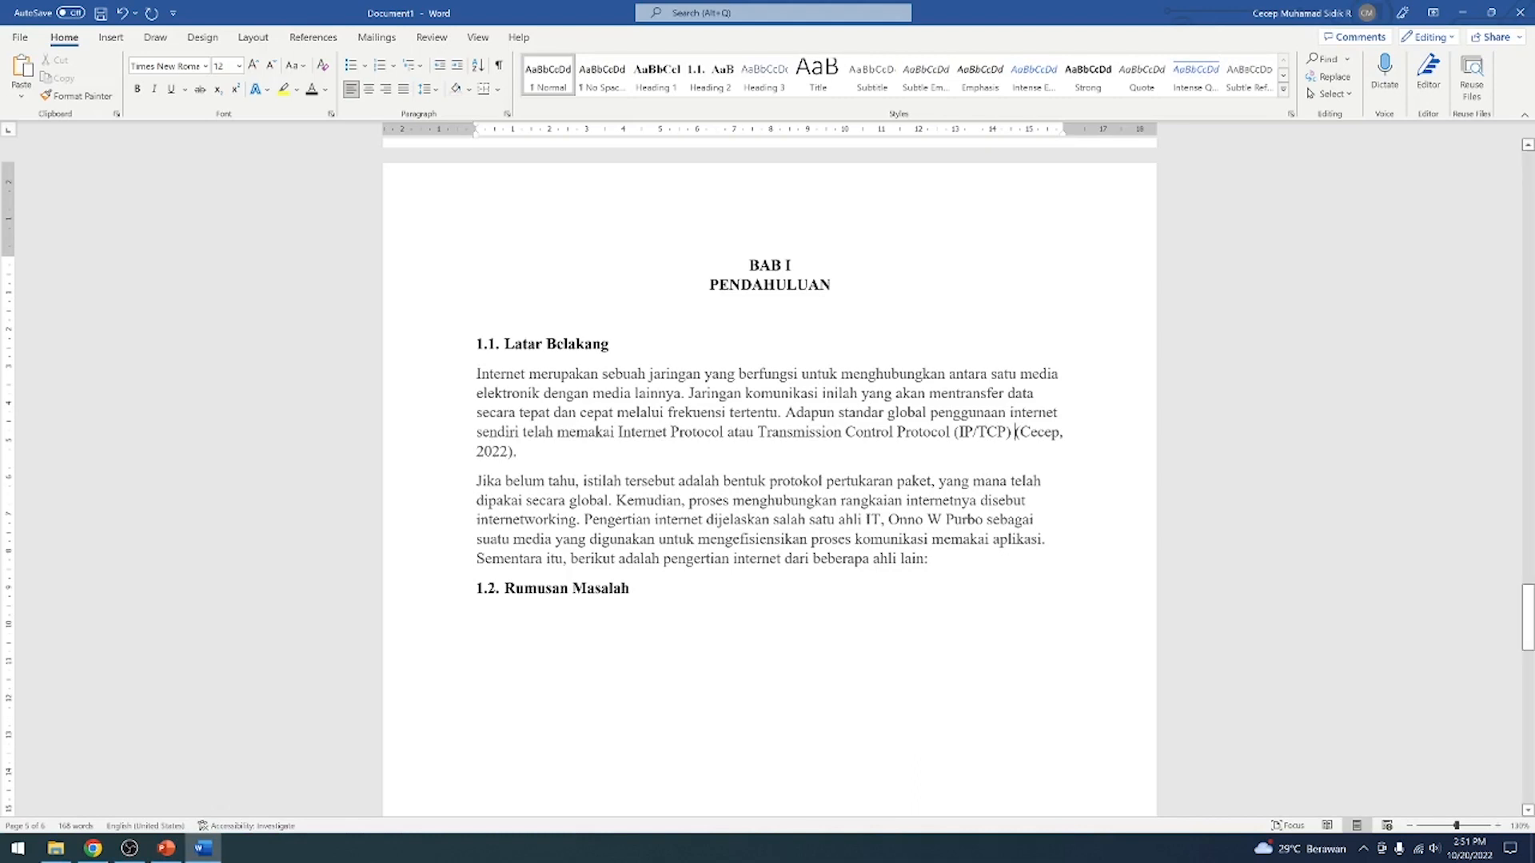
drag(516, 451, 1016, 432)
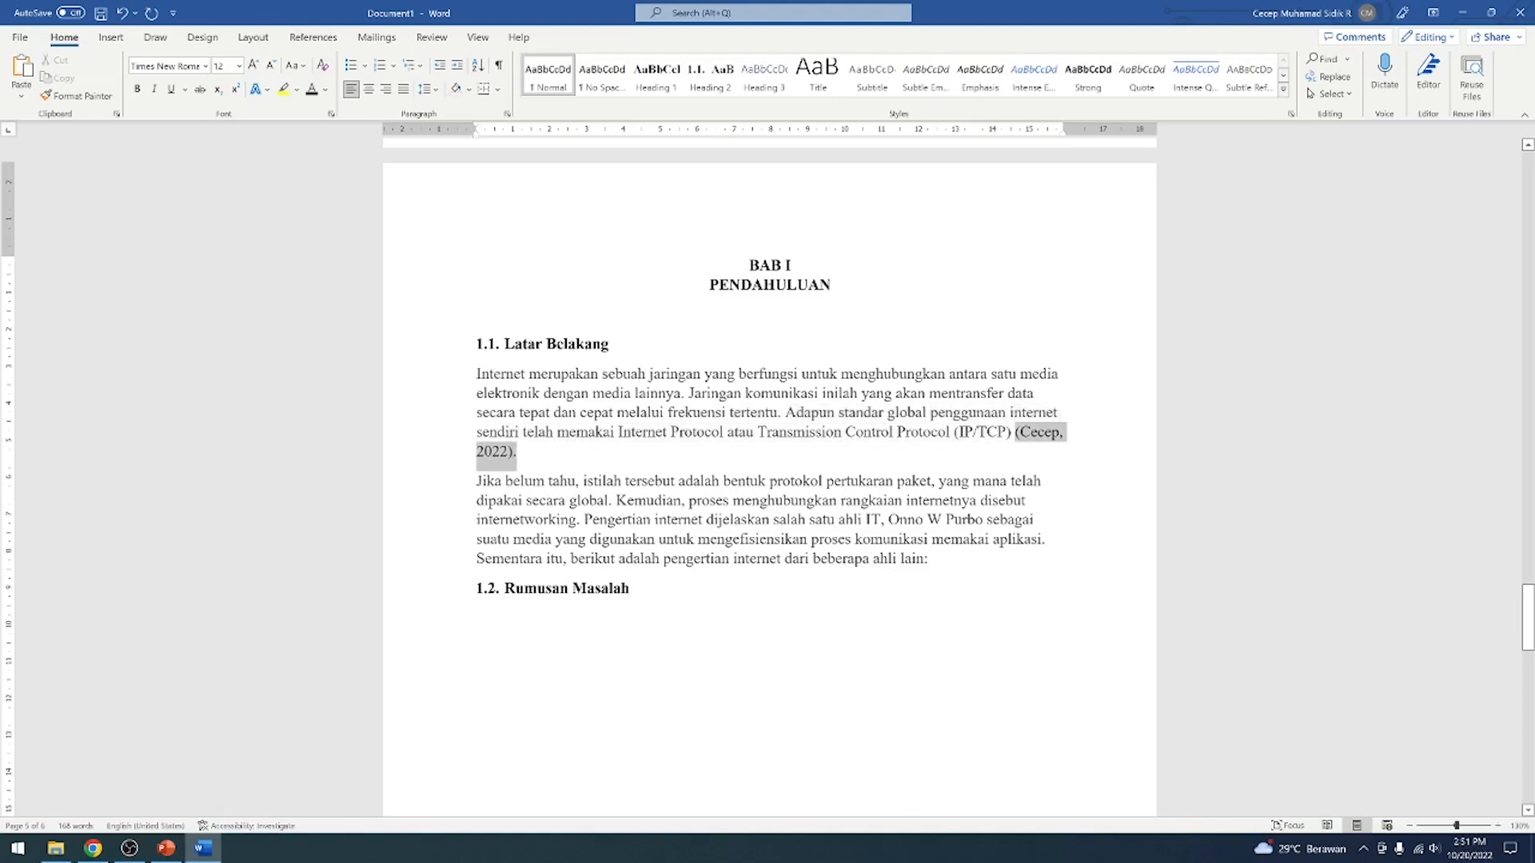
key(BackSpace)
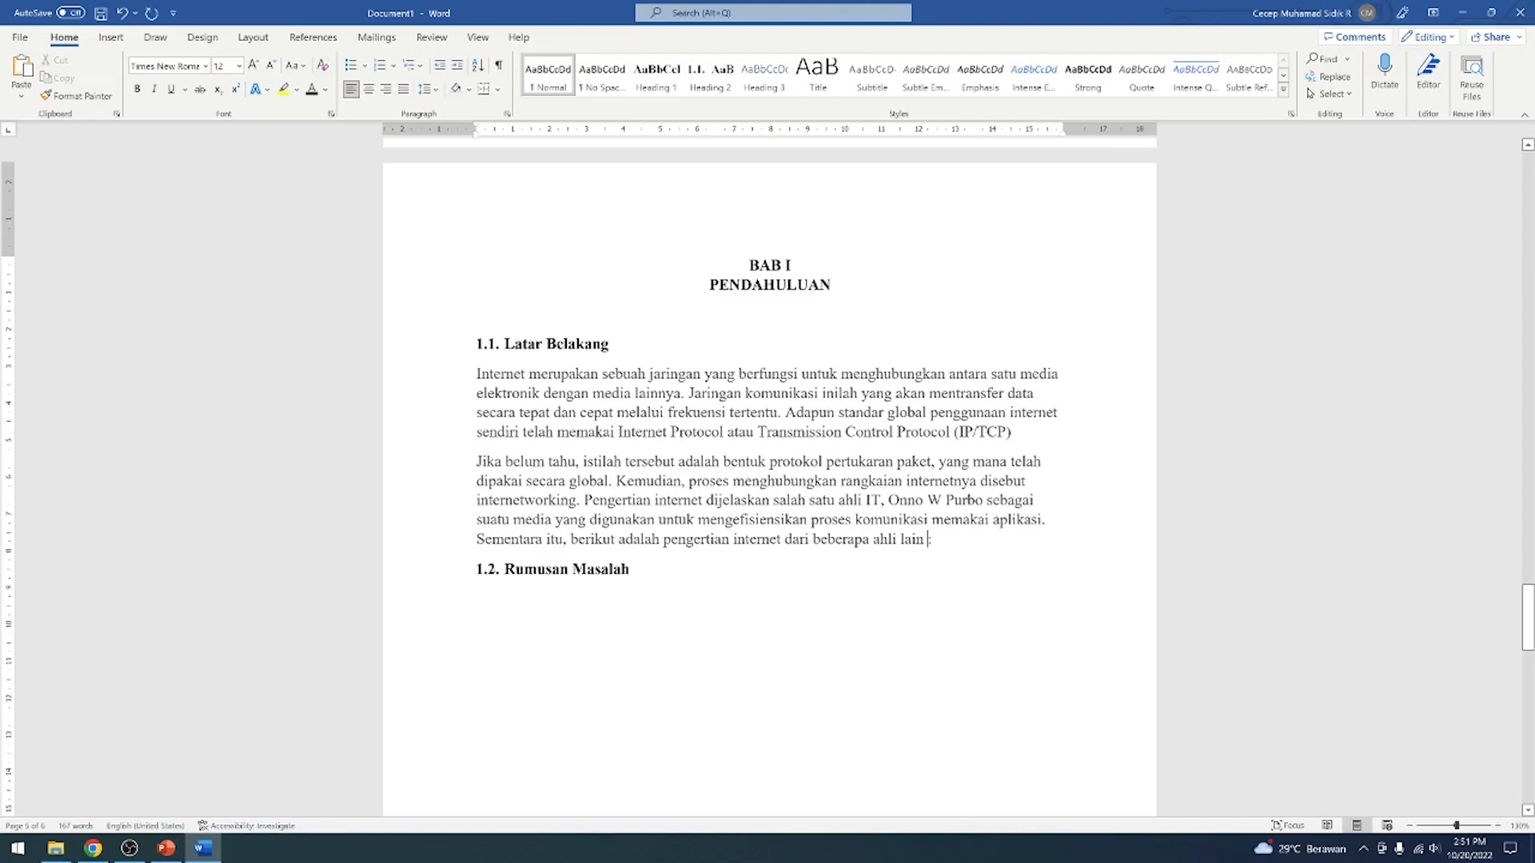
Begin a new book source for a citation at the end of the second Latar Belakang paragraph, with the author's name and title Pengantar Internet
click(310, 40)
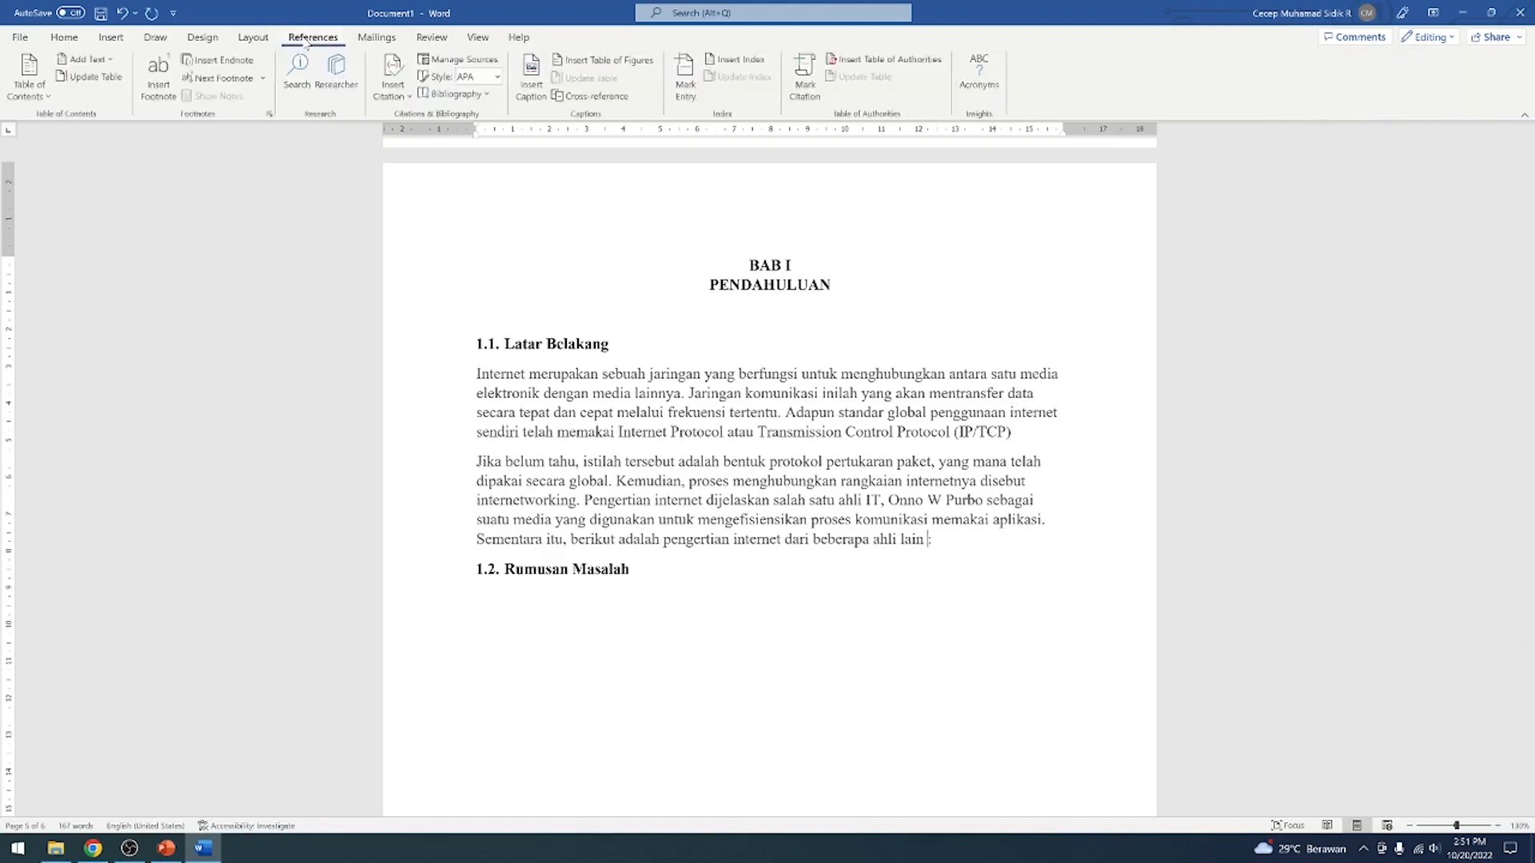
click(406, 97)
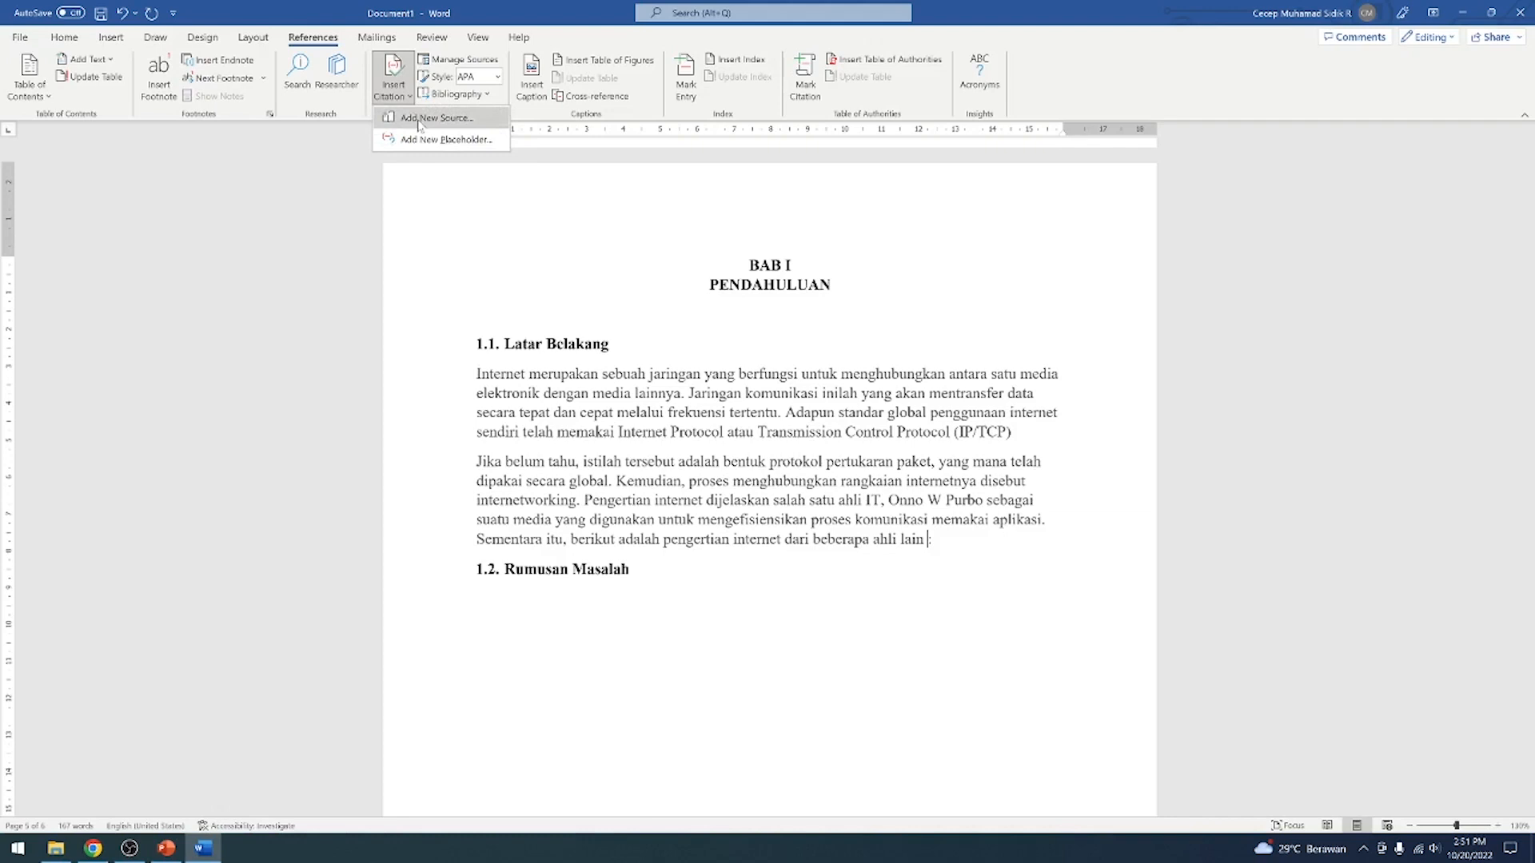
click(418, 120)
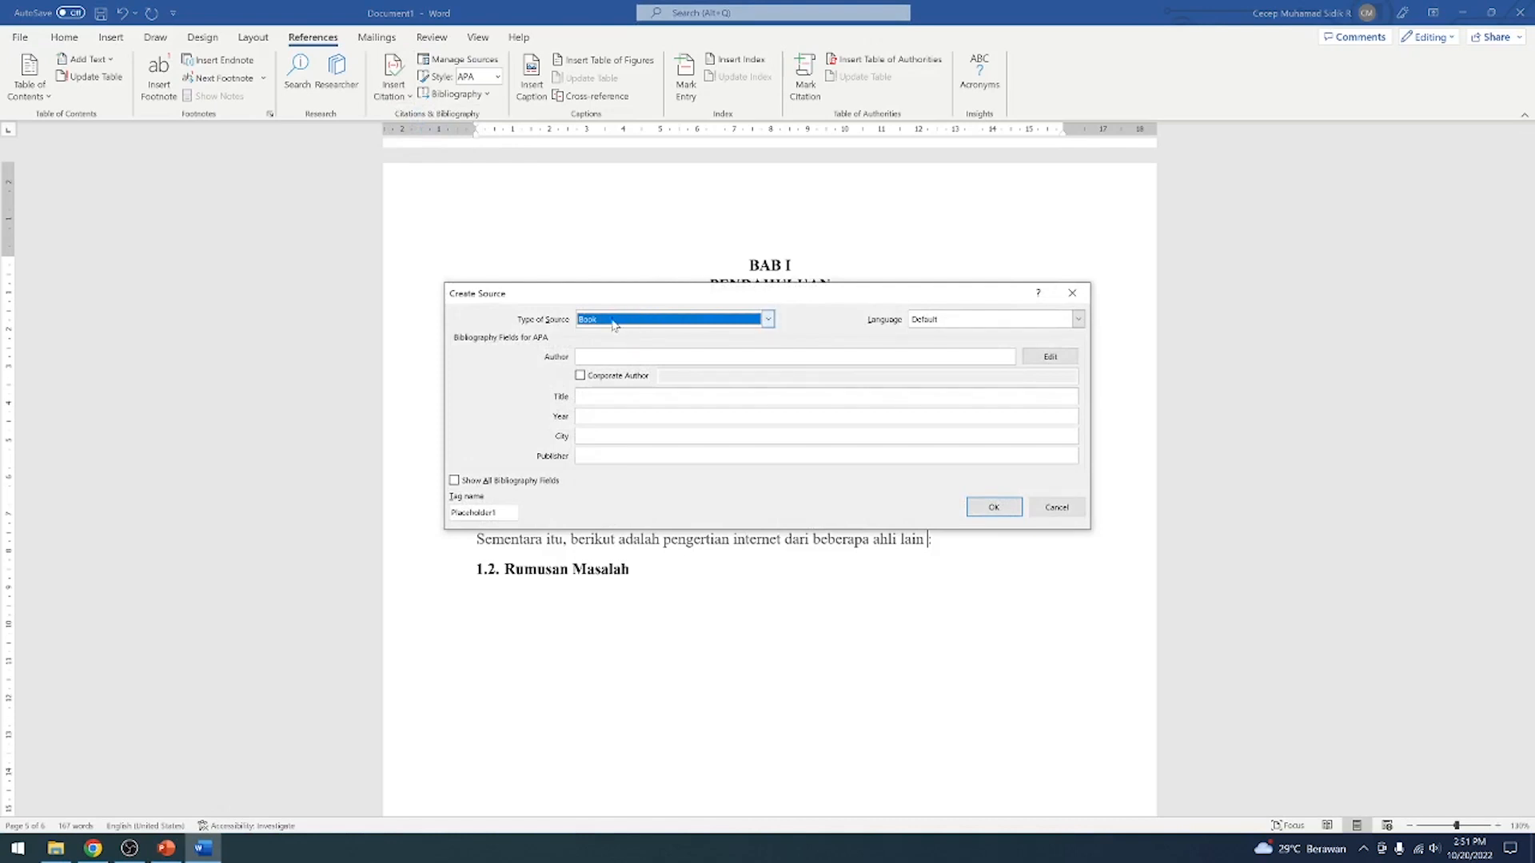
click(739, 357)
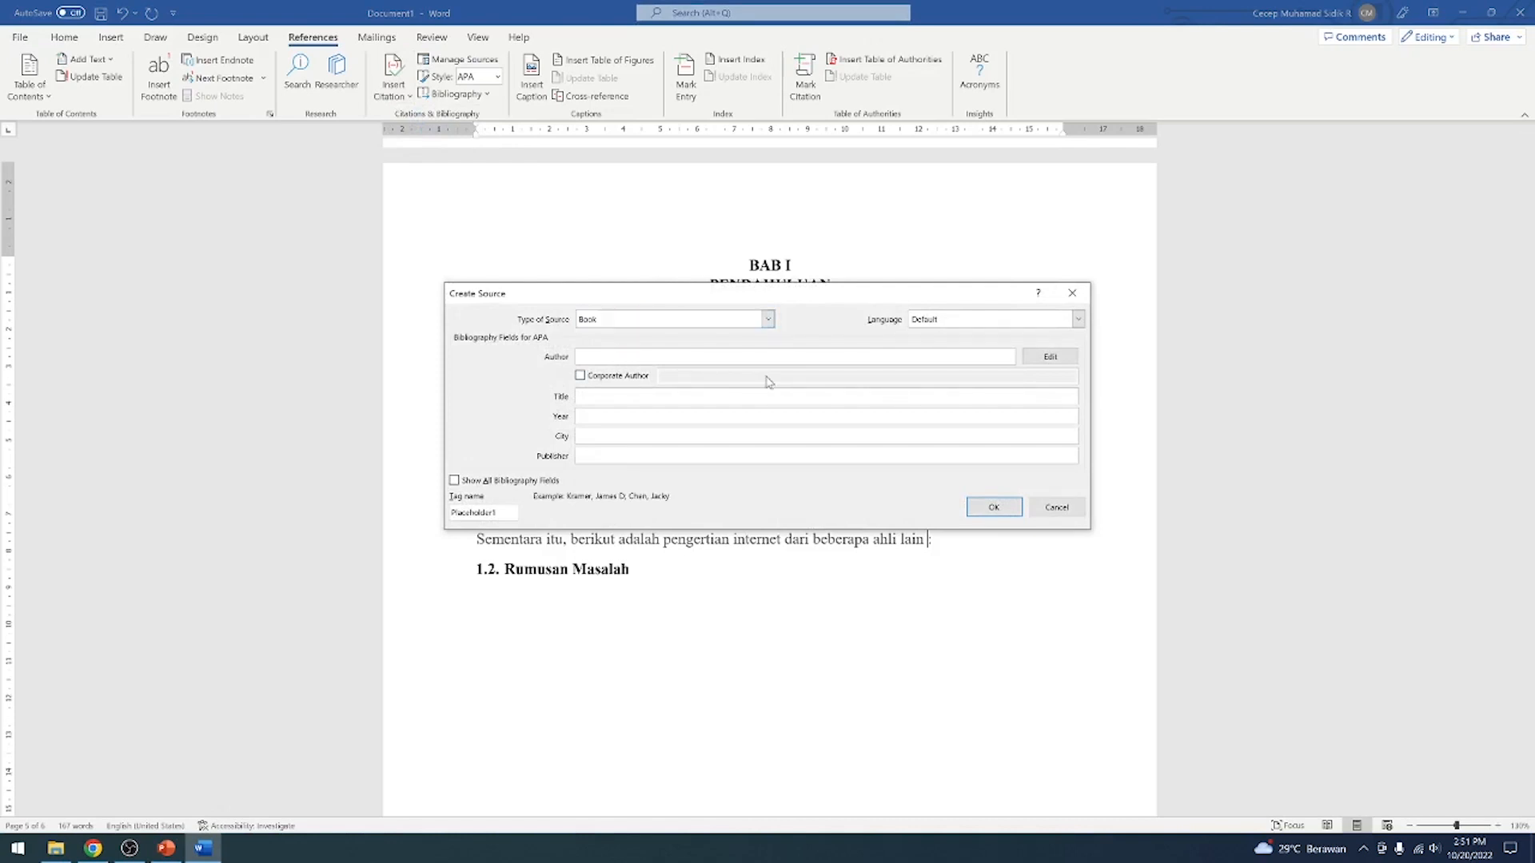
text(Cecep Muhamad)
click(739, 396)
text(Pengantar)
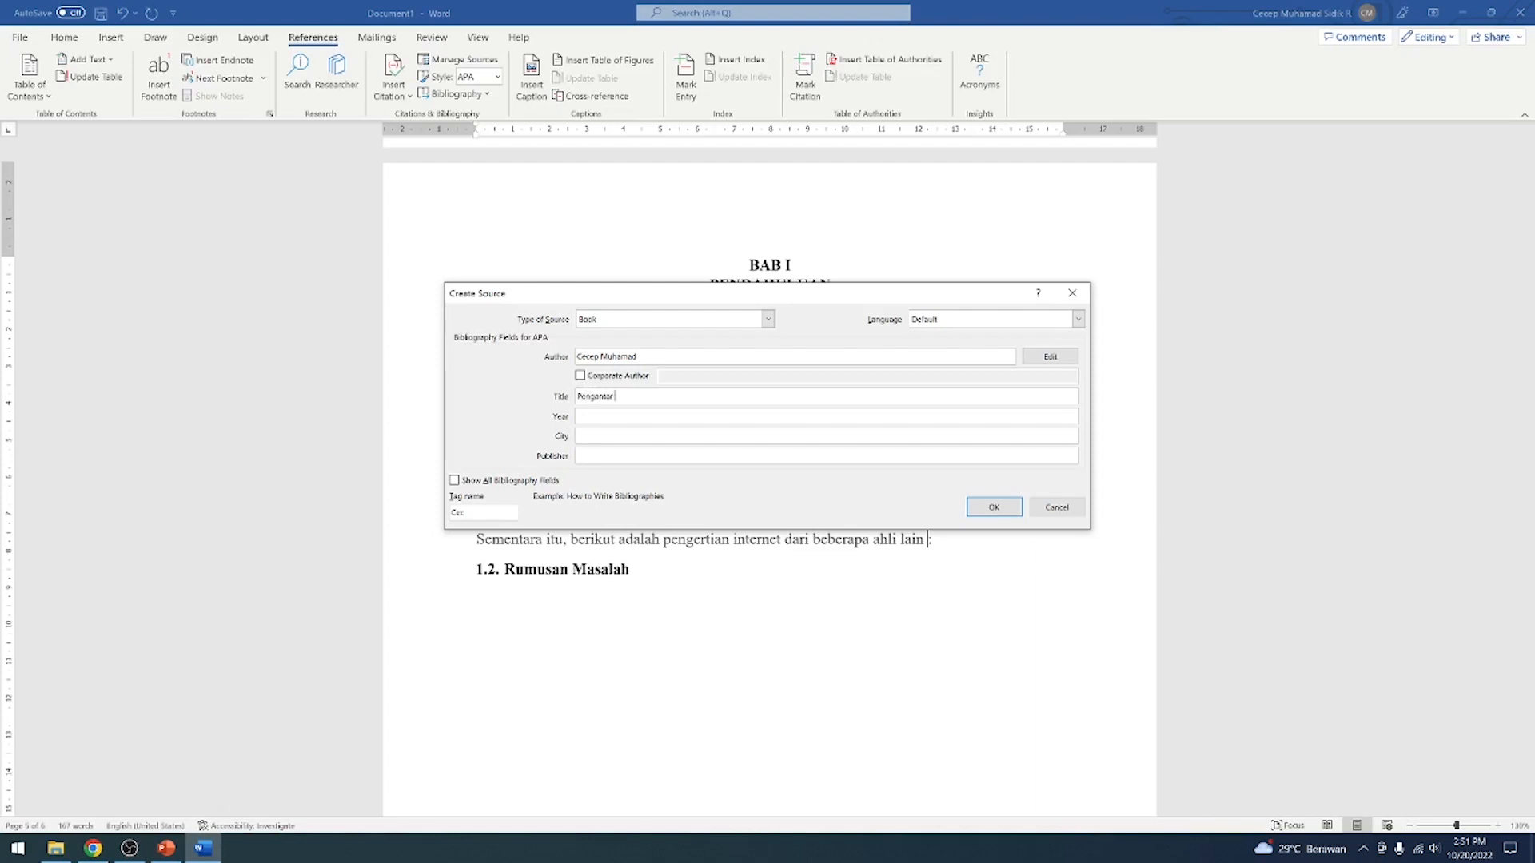
text( Internet)
Complete the source with year 2022, city Tasikmalaya and publisher LPPM UNSIL, and insert its citation
key(Tab)
key(Tab)
text(Tasikmala)
key(BackSpace)
key(BackSpace)
key(BackSpace)
key(BackSpace)
text(malaya)
key(Tab)
text(LPPM UNS)
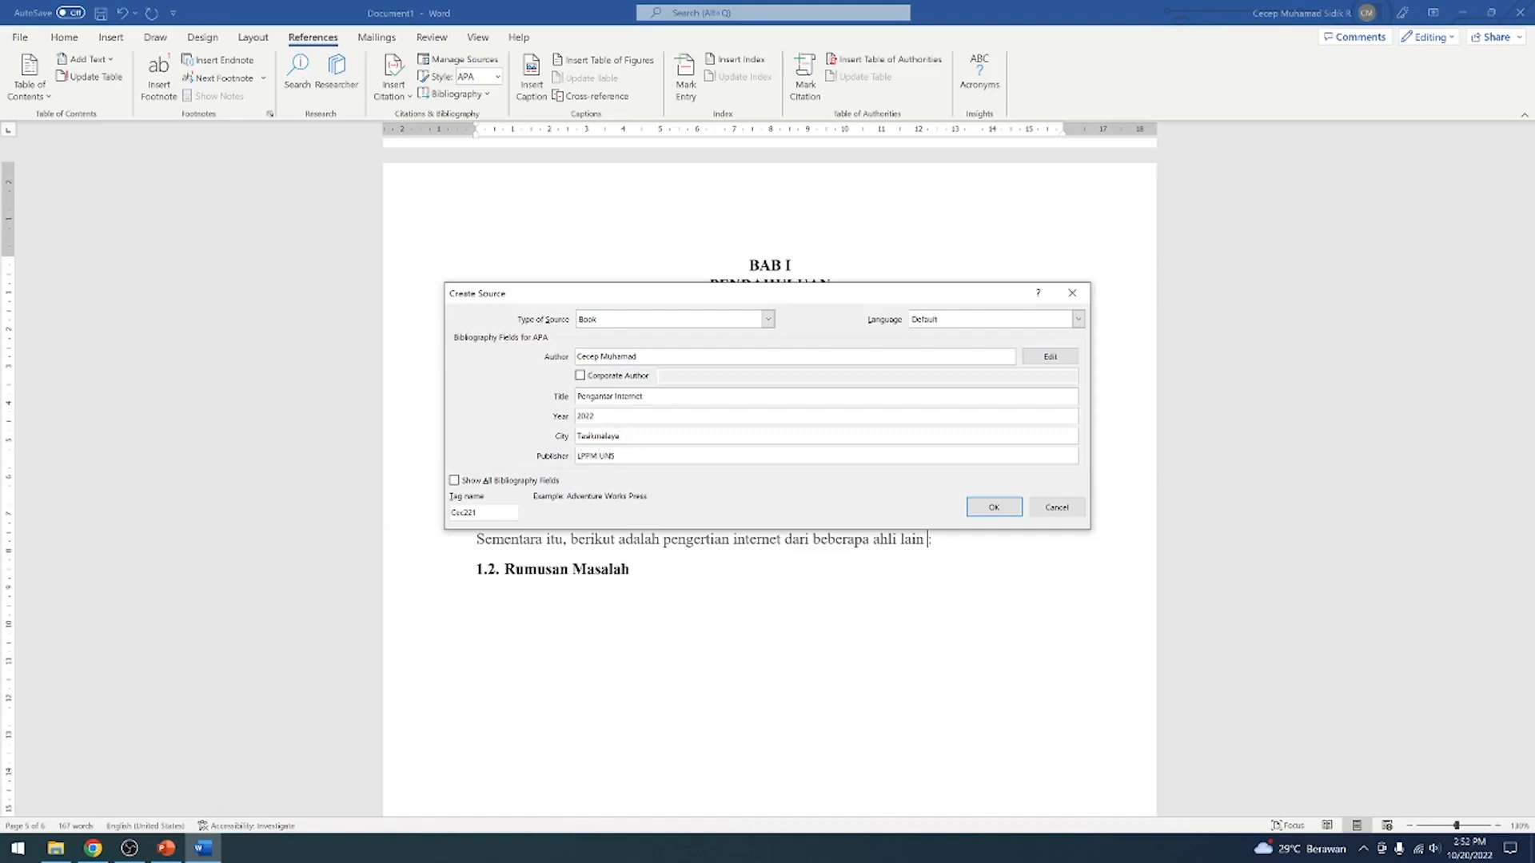
click(993, 509)
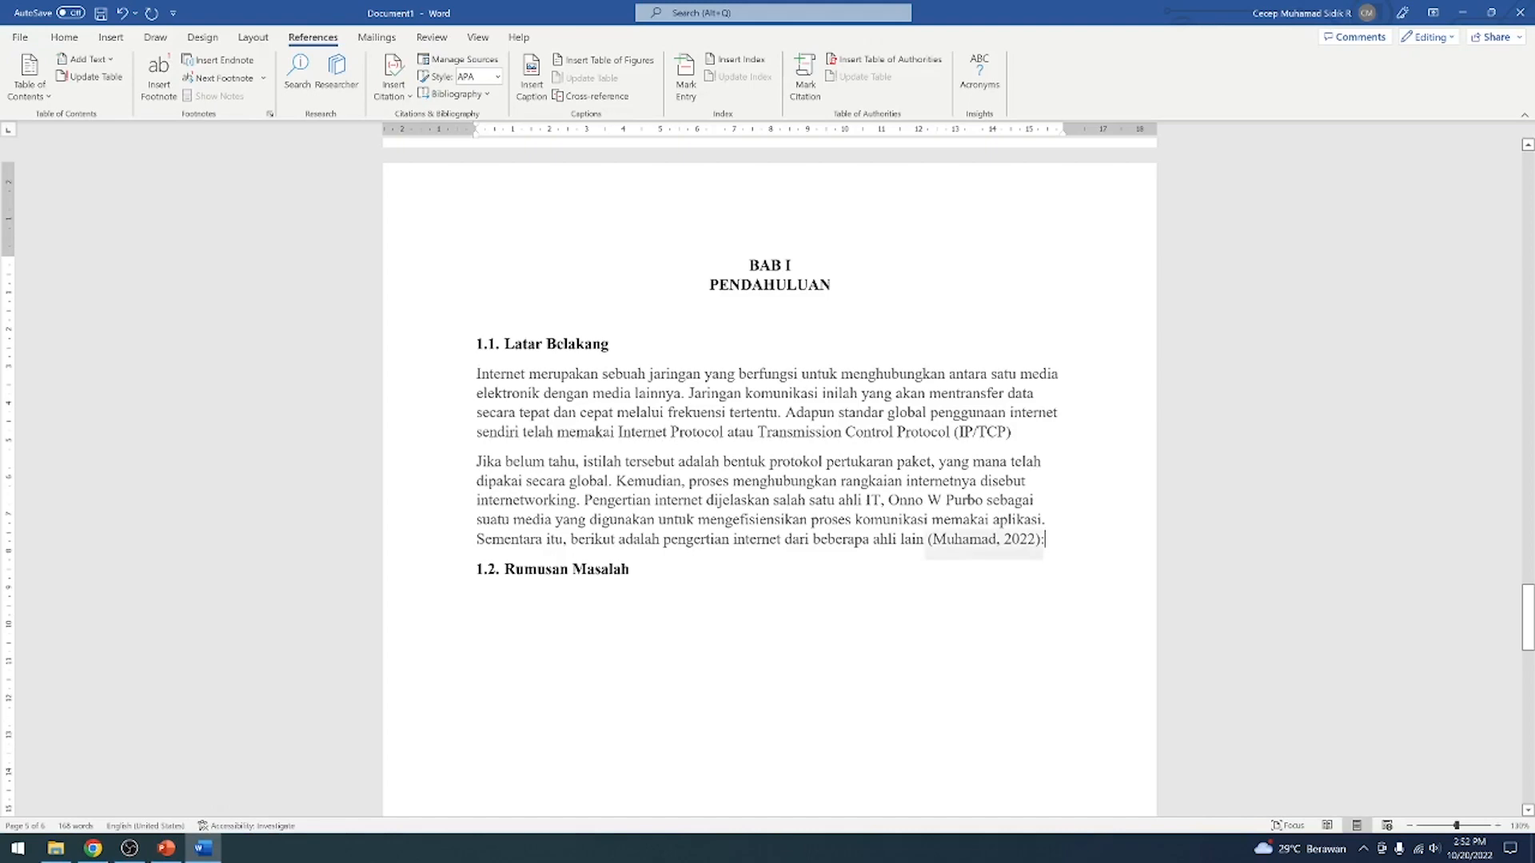
Copy the first expert's 2005 definition paragraph from the Gramedia article in Chrome and paste it in Word under 1.2. Rumusan Masalah
scroll(449, 545, up, 3)
scroll(448, 545, down, 6)
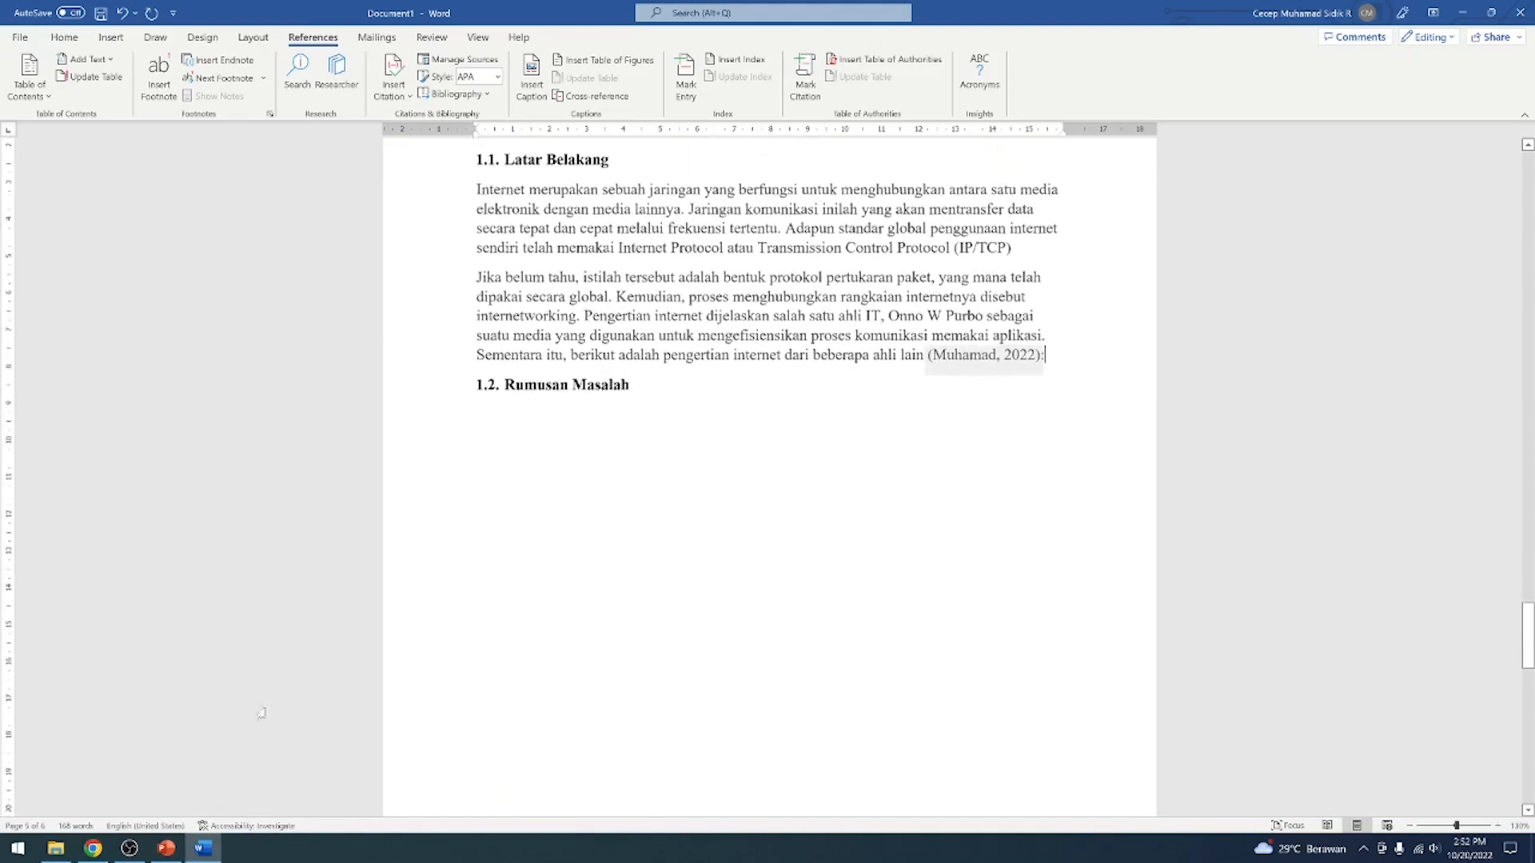
scroll(266, 732, down, 1)
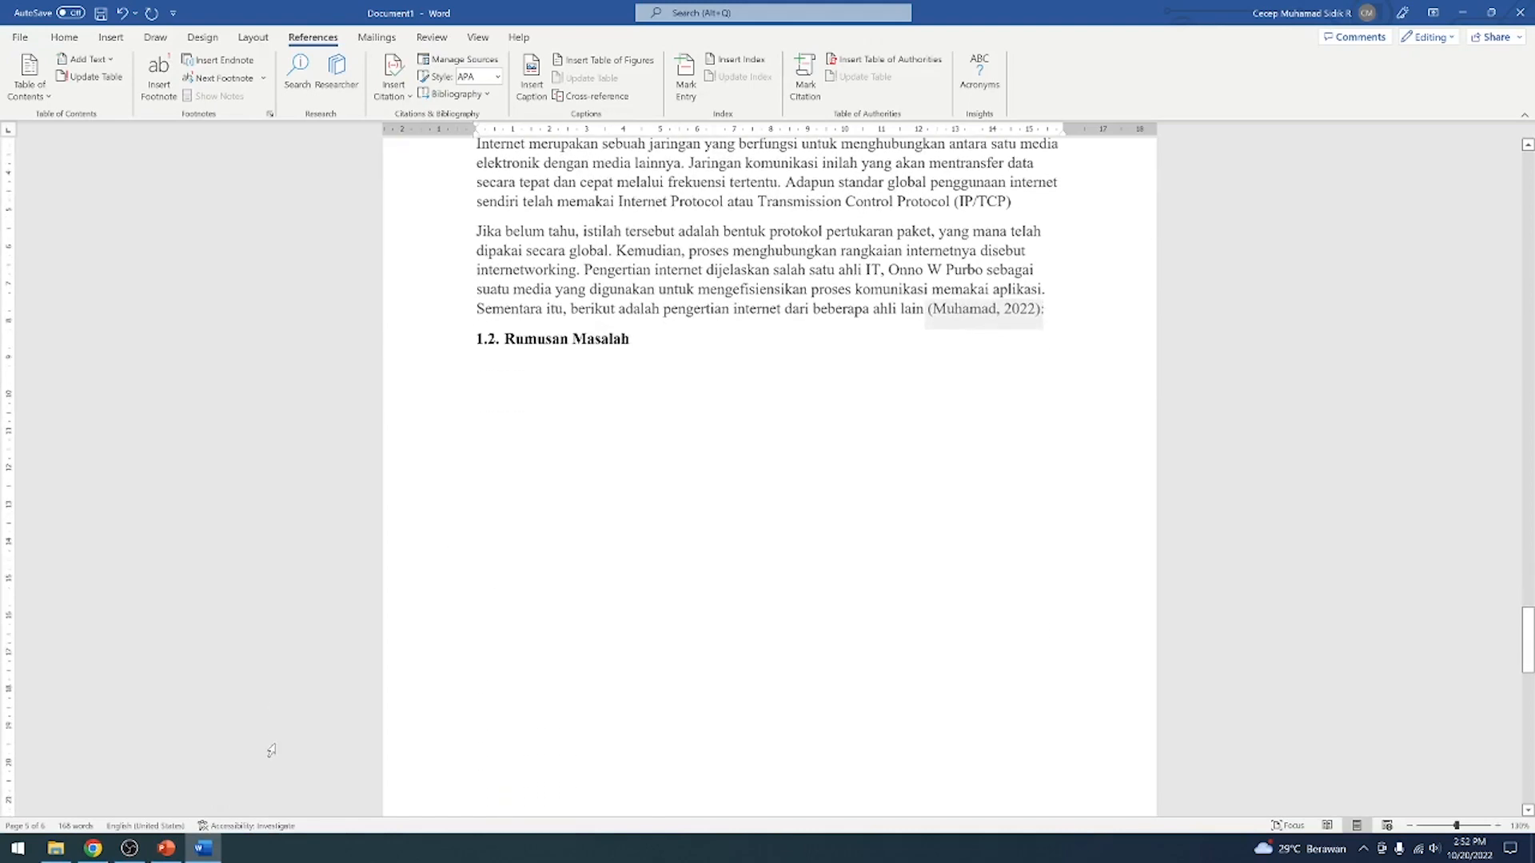
click(93, 848)
drag(413, 613, 752, 692)
key(ctrl+c)
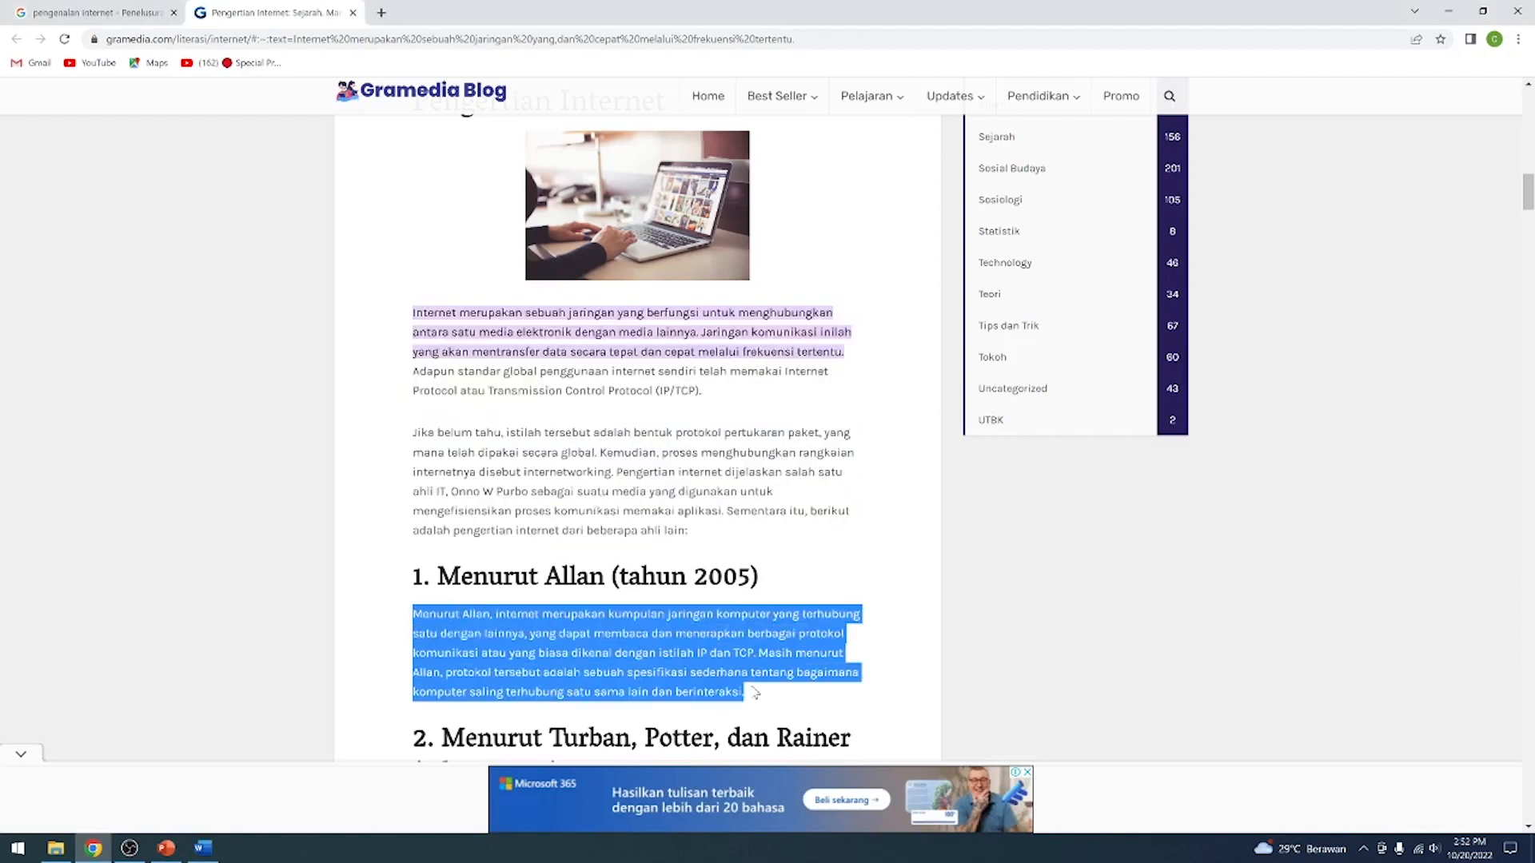
click(200, 852)
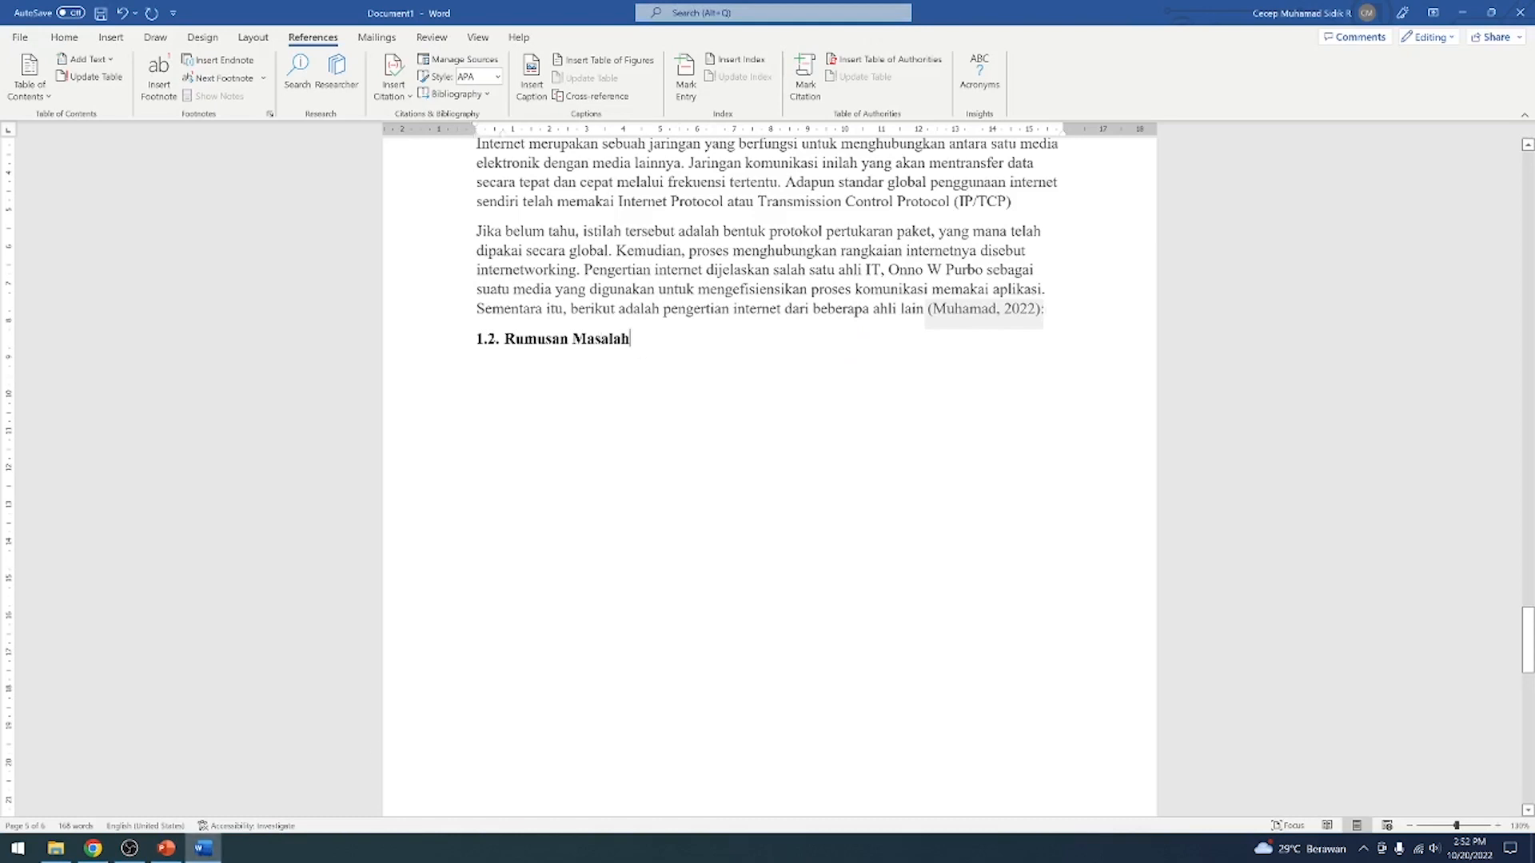
click(64, 37)
key(Return)
key(ctrl+v)
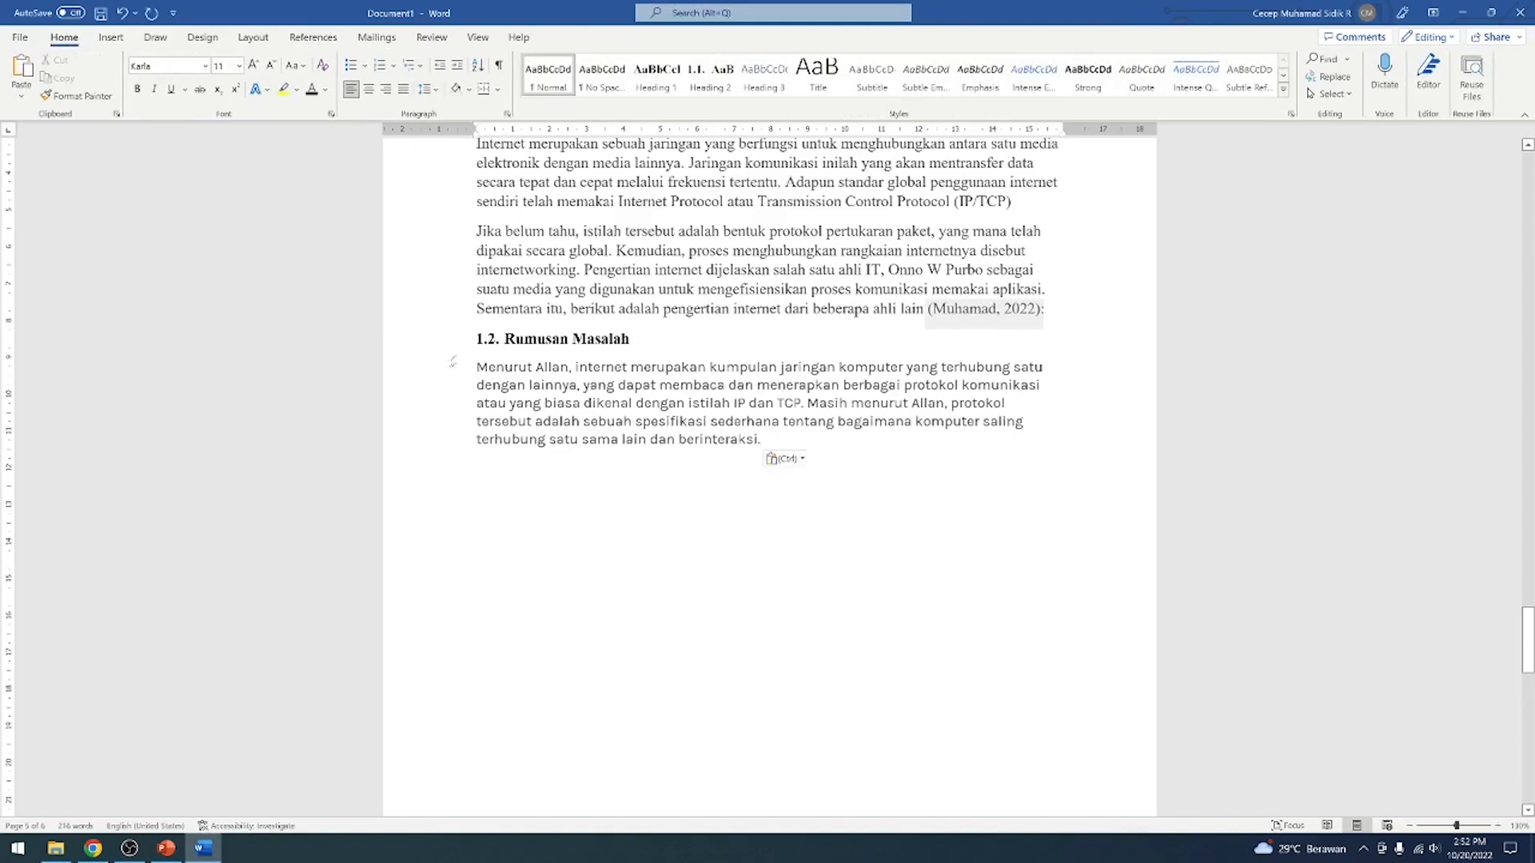
Format the pasted Rumusan Masalah paragraph in Times New Roman size 12 and add a space before its final period
drag(761, 440, 480, 370)
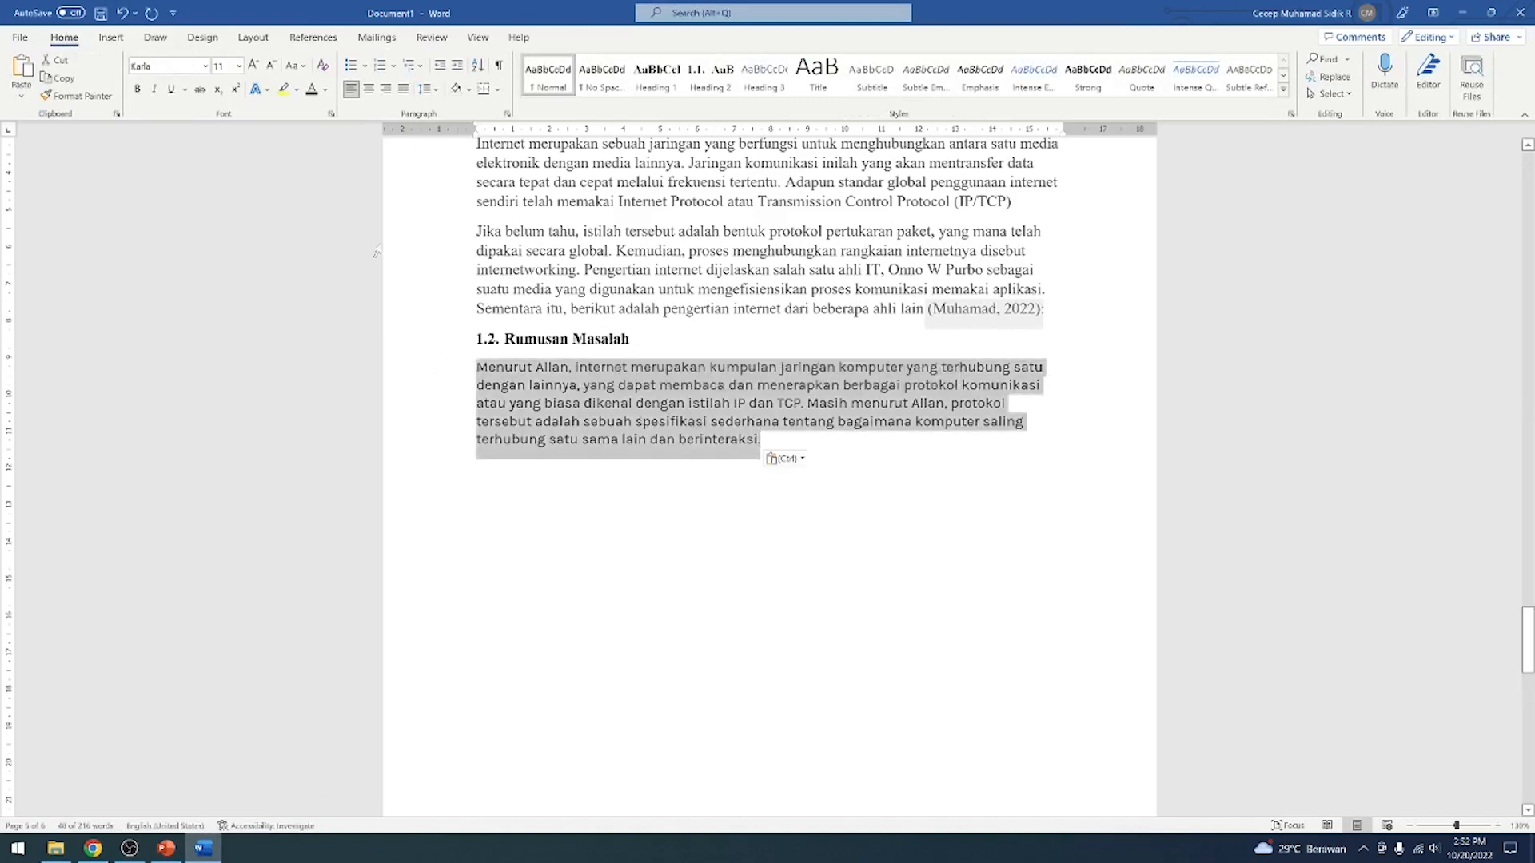
click(206, 66)
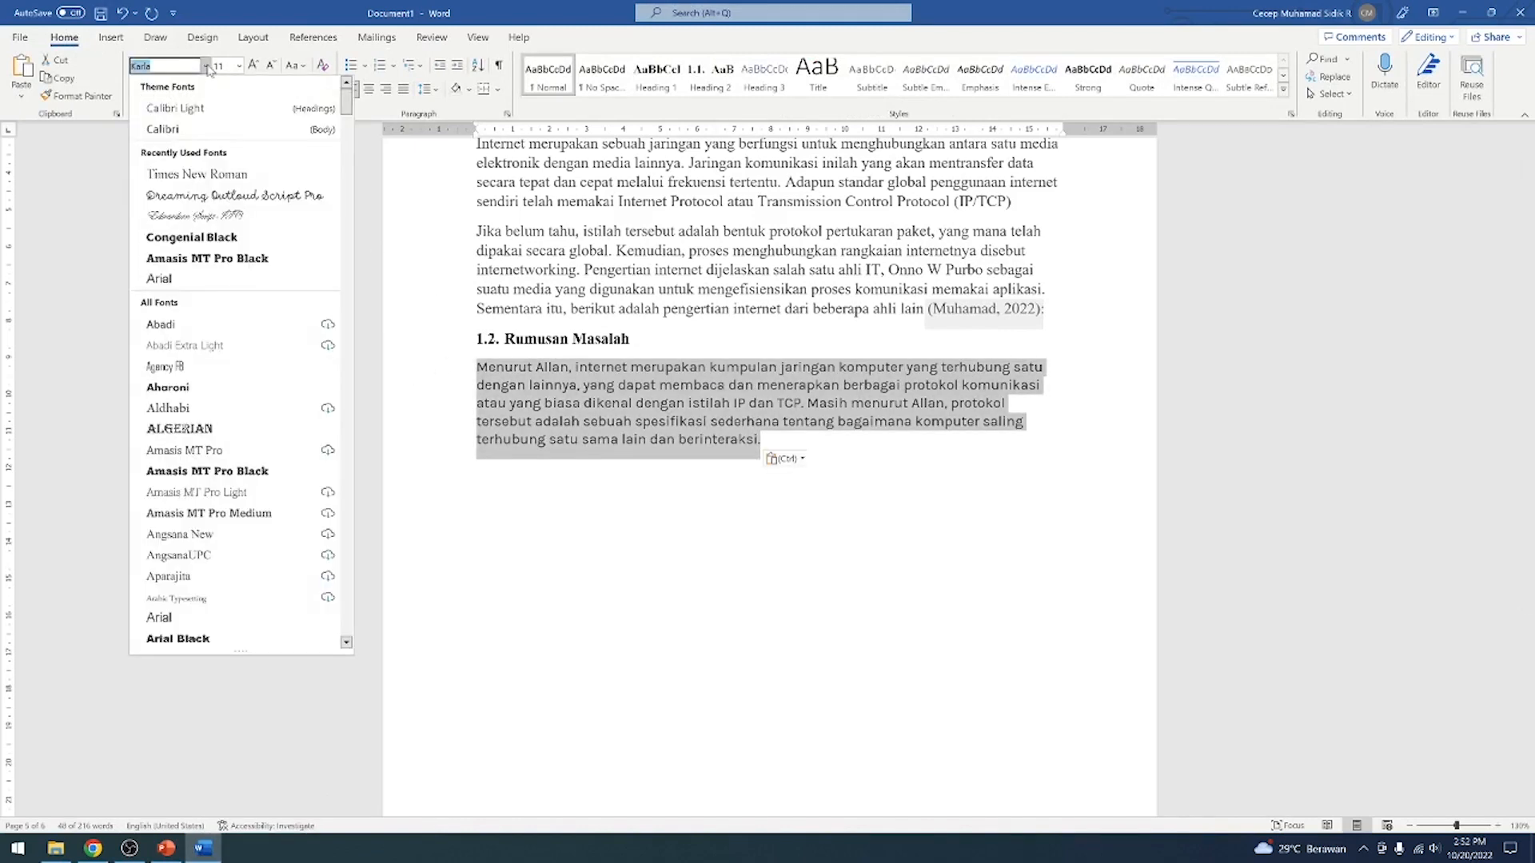
click(195, 175)
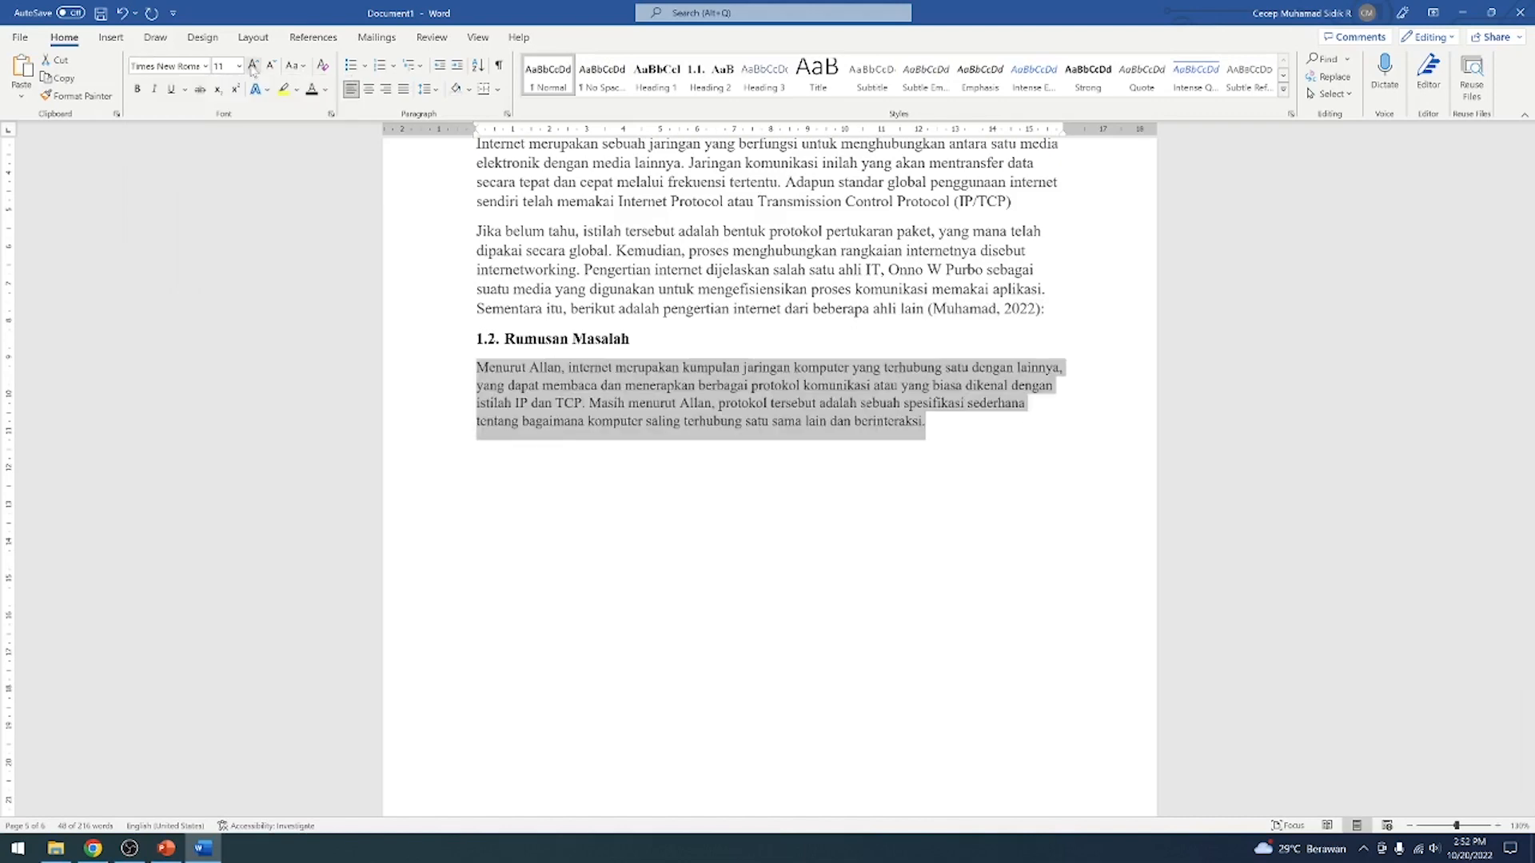
click(252, 65)
click(740, 430)
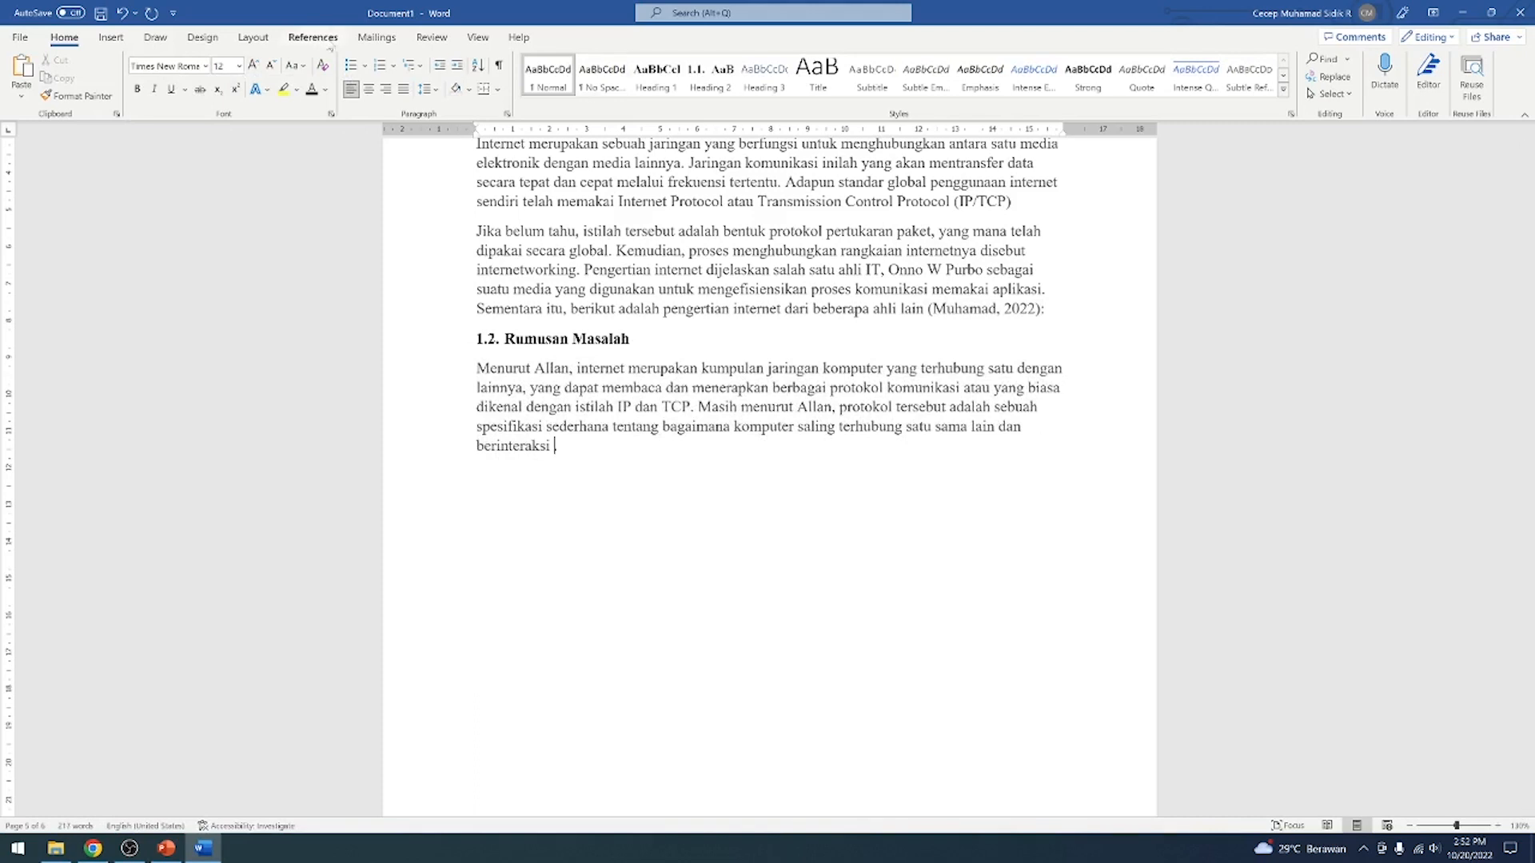
Try citing the existing Pengantar Internet source at the end of the Rumusan Masalah paragraph, and undo the citation
click(313, 39)
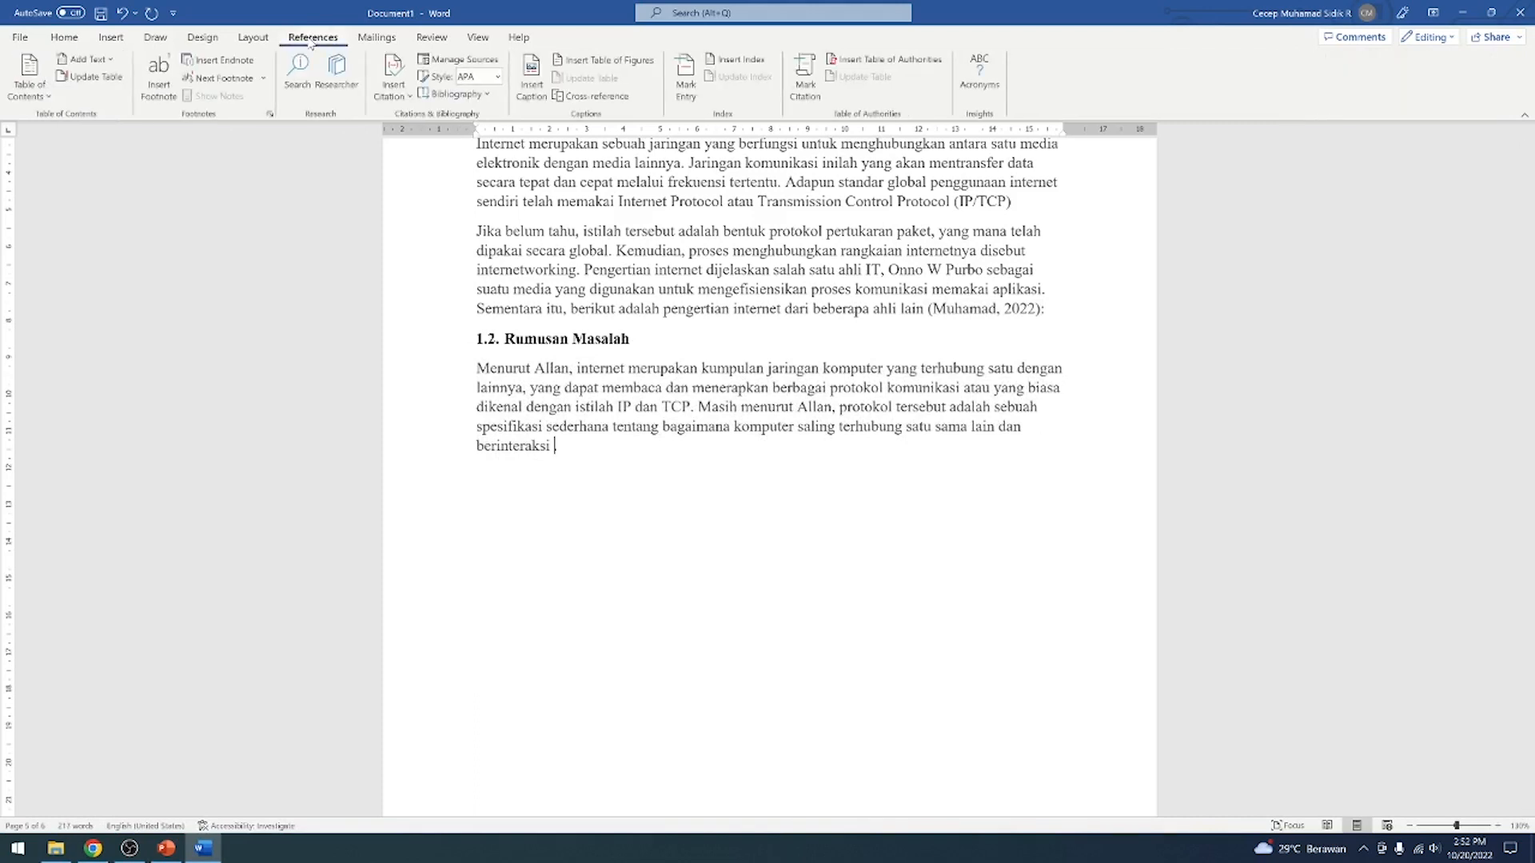
click(396, 90)
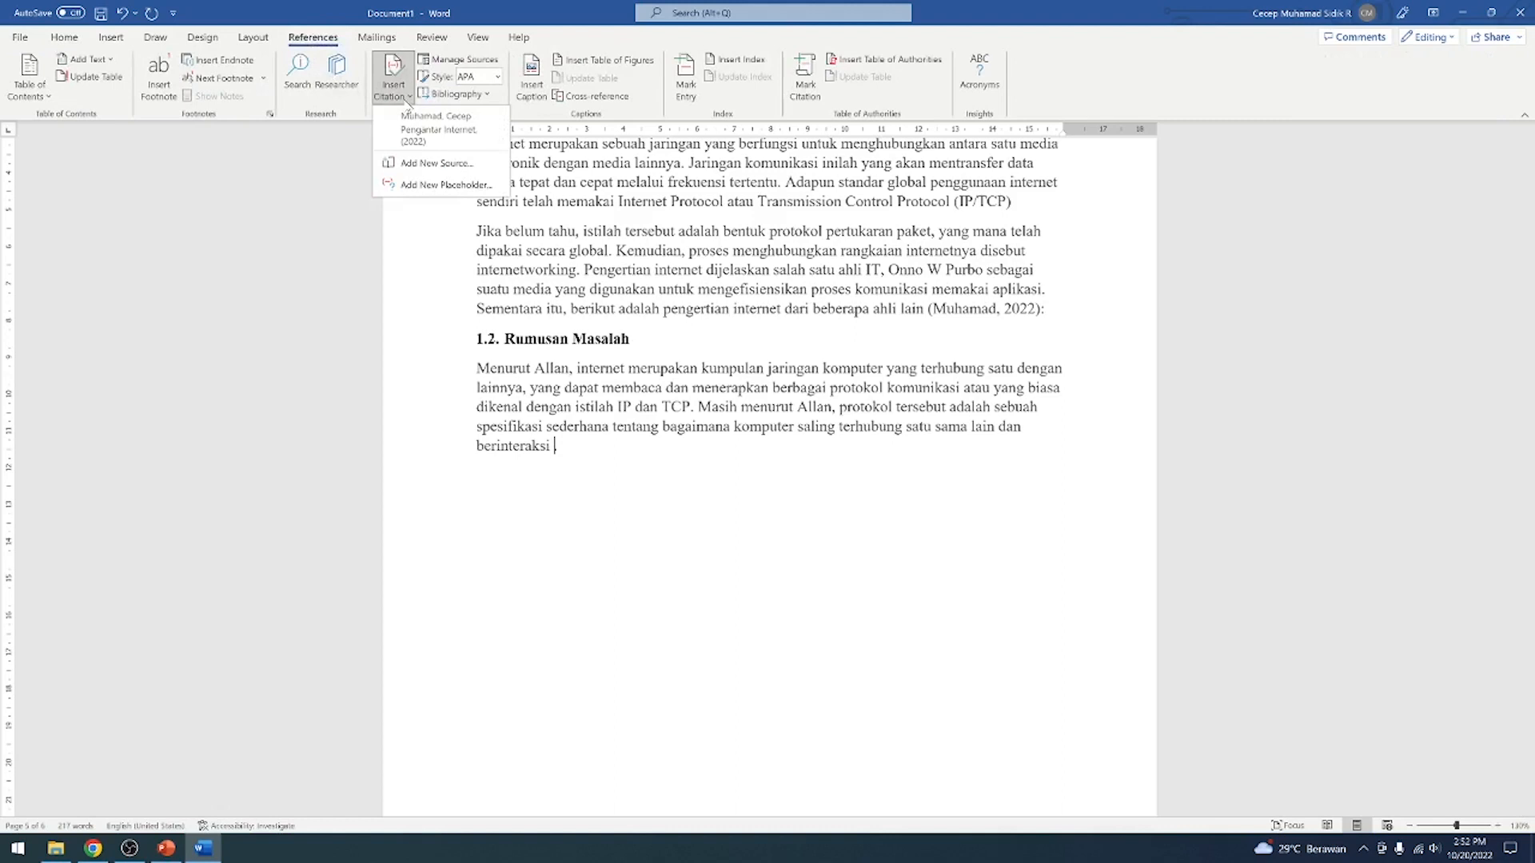
click(891, 266)
scroll(894, 276, down, 1)
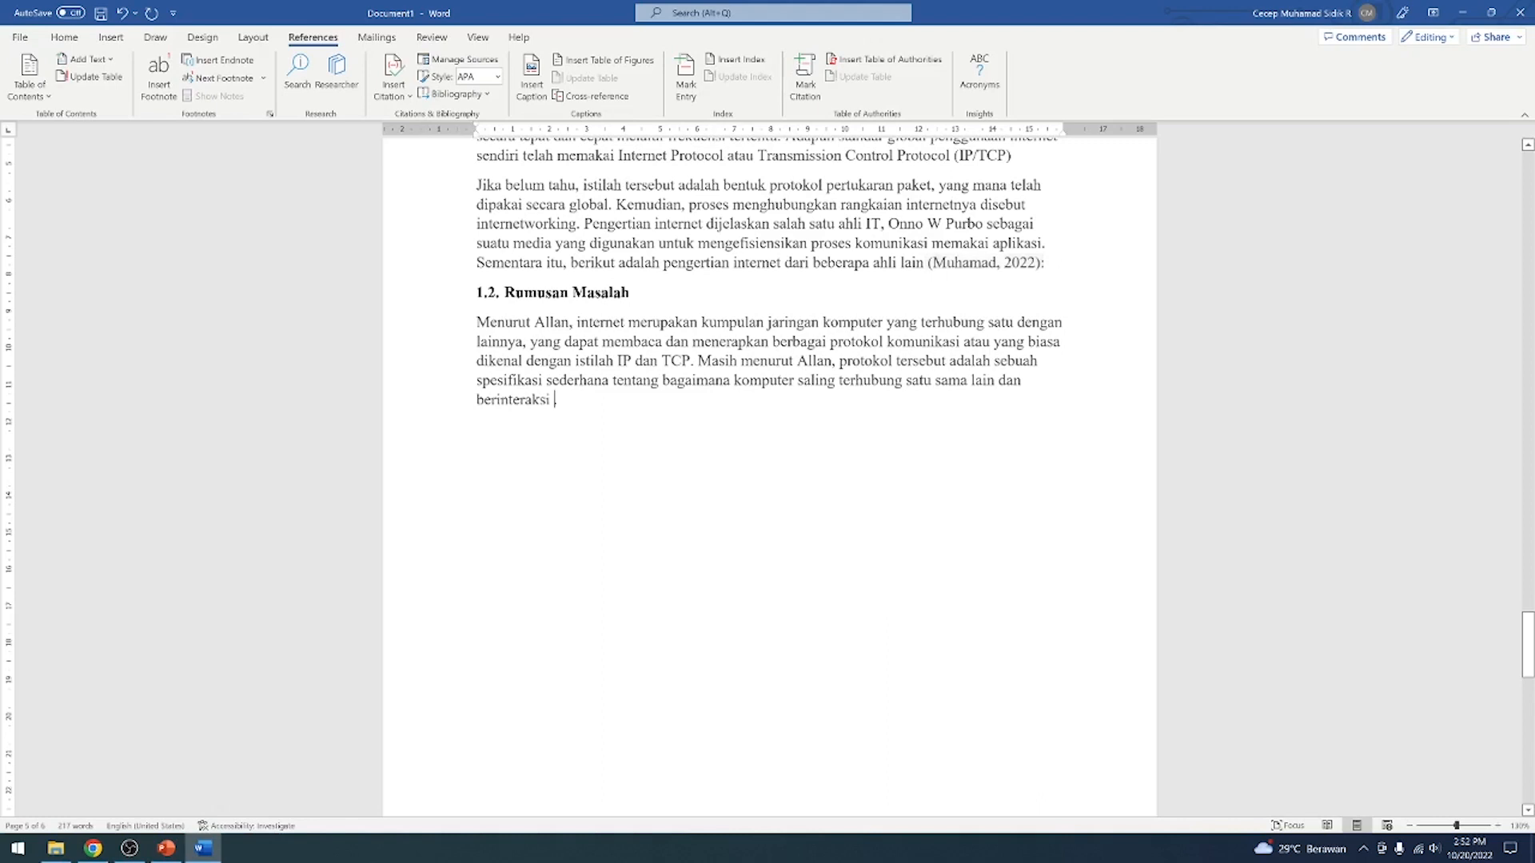
text(.)
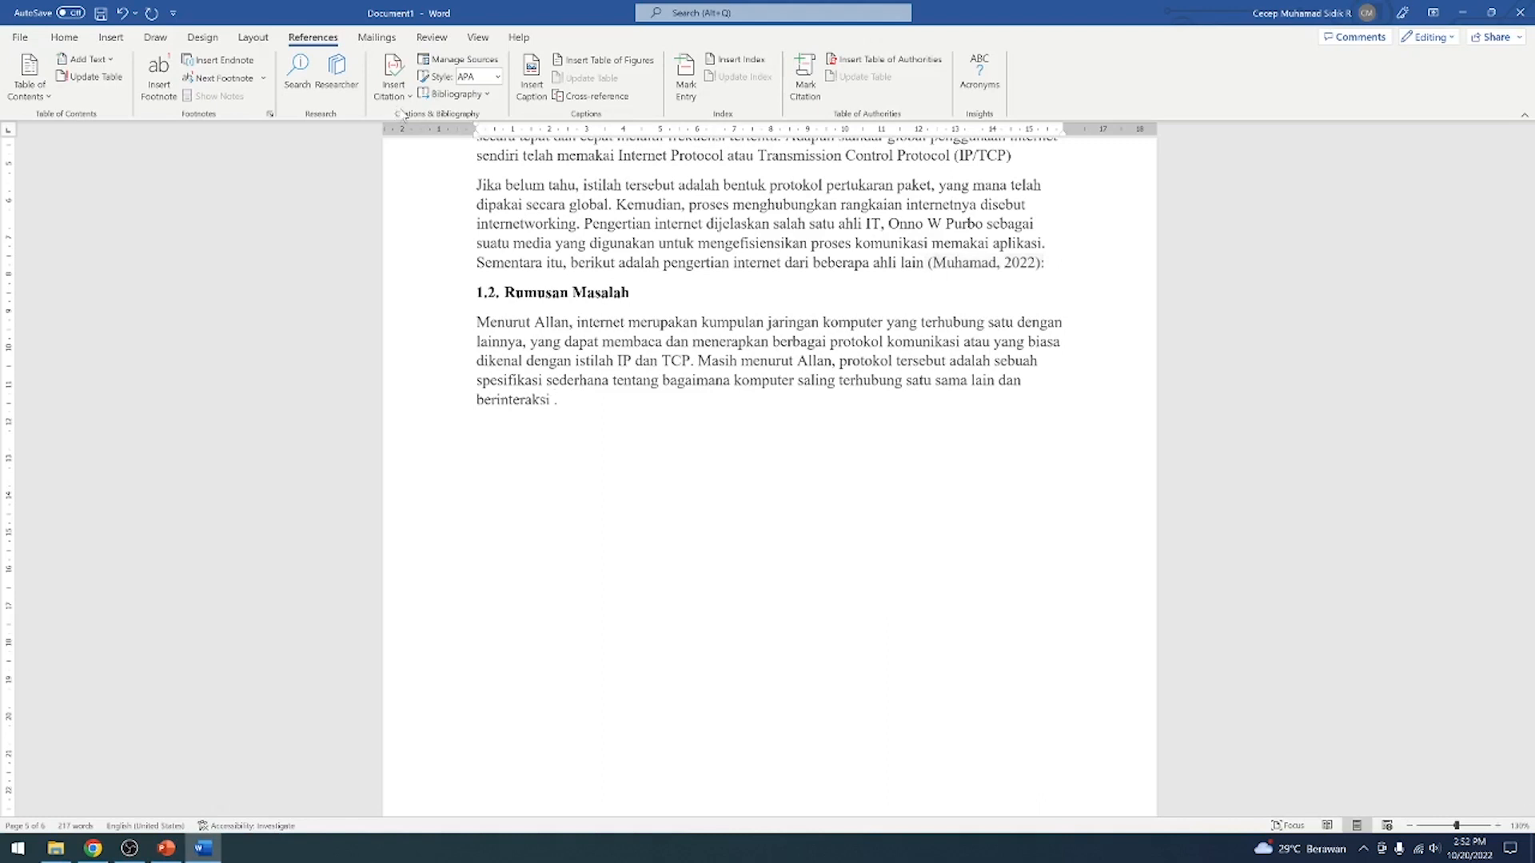
click(400, 95)
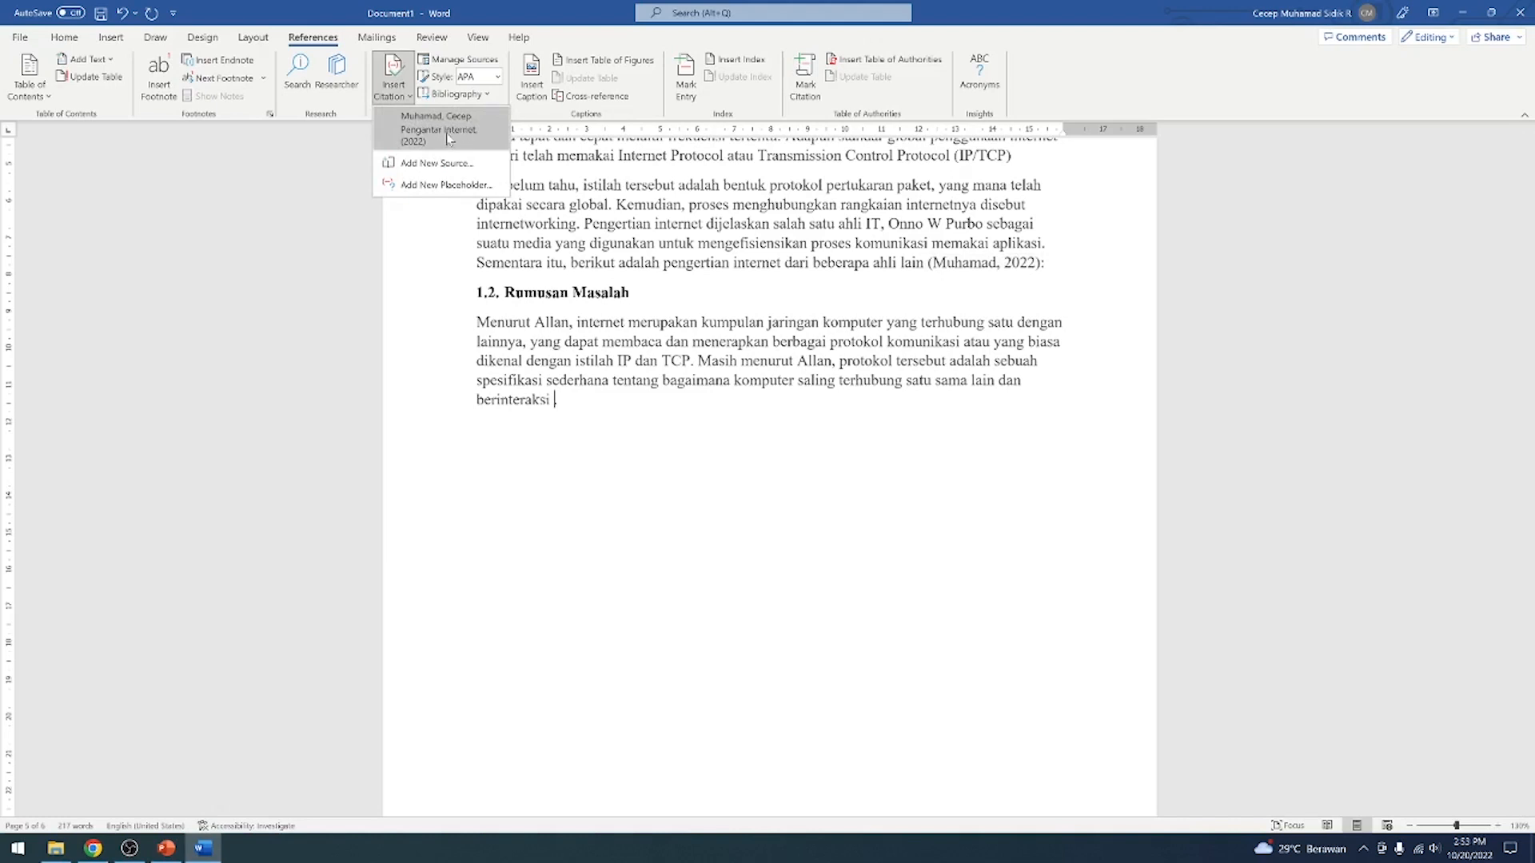
click(446, 133)
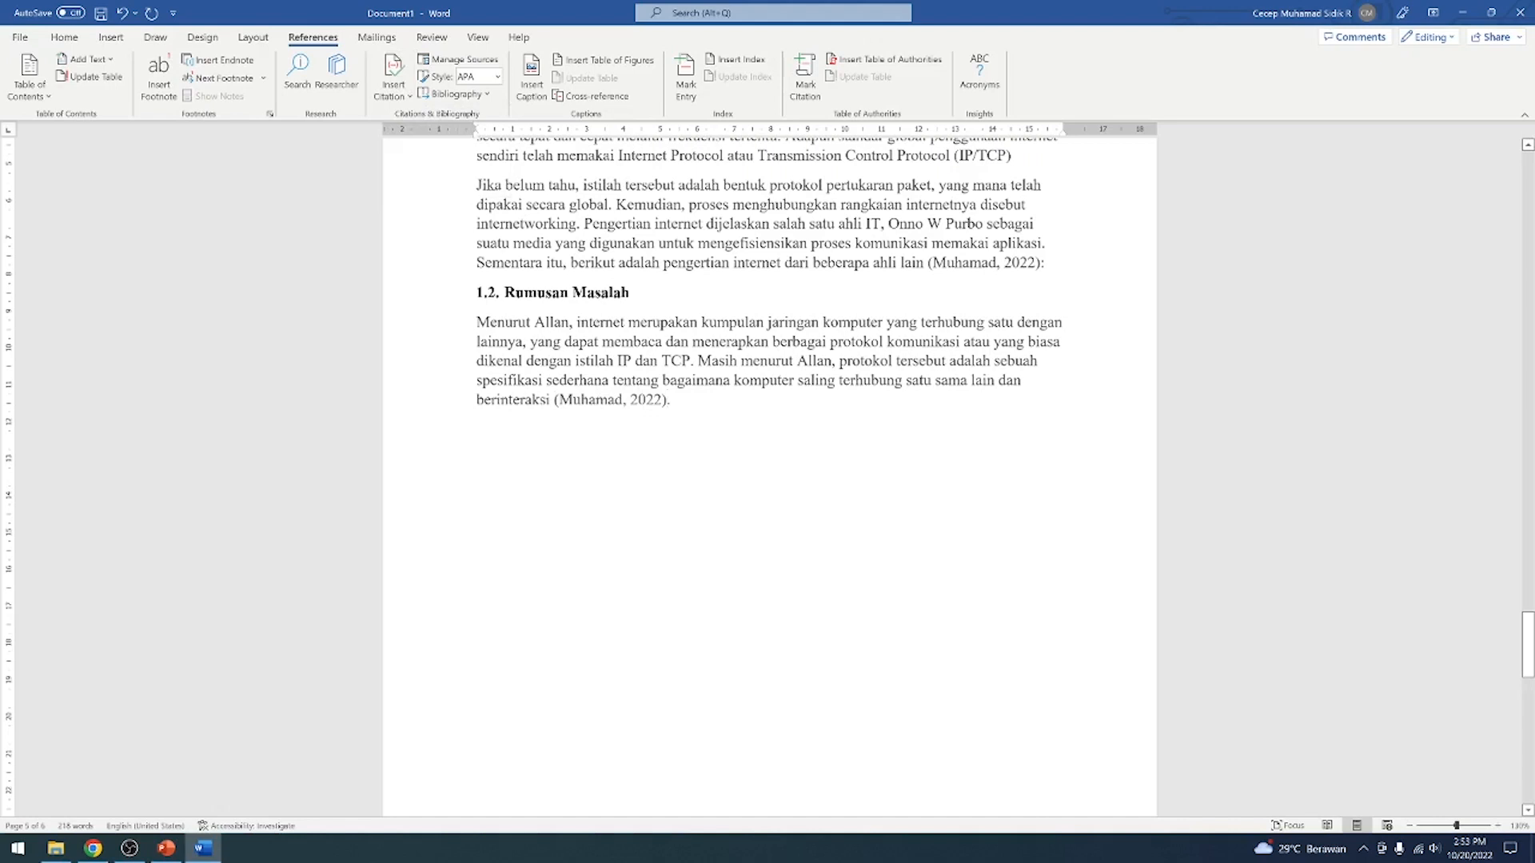
key(ctrl+z)
Begin another new book source for the Rumusan Masalah paragraph, with the author's name and title Literasi TI
click(396, 94)
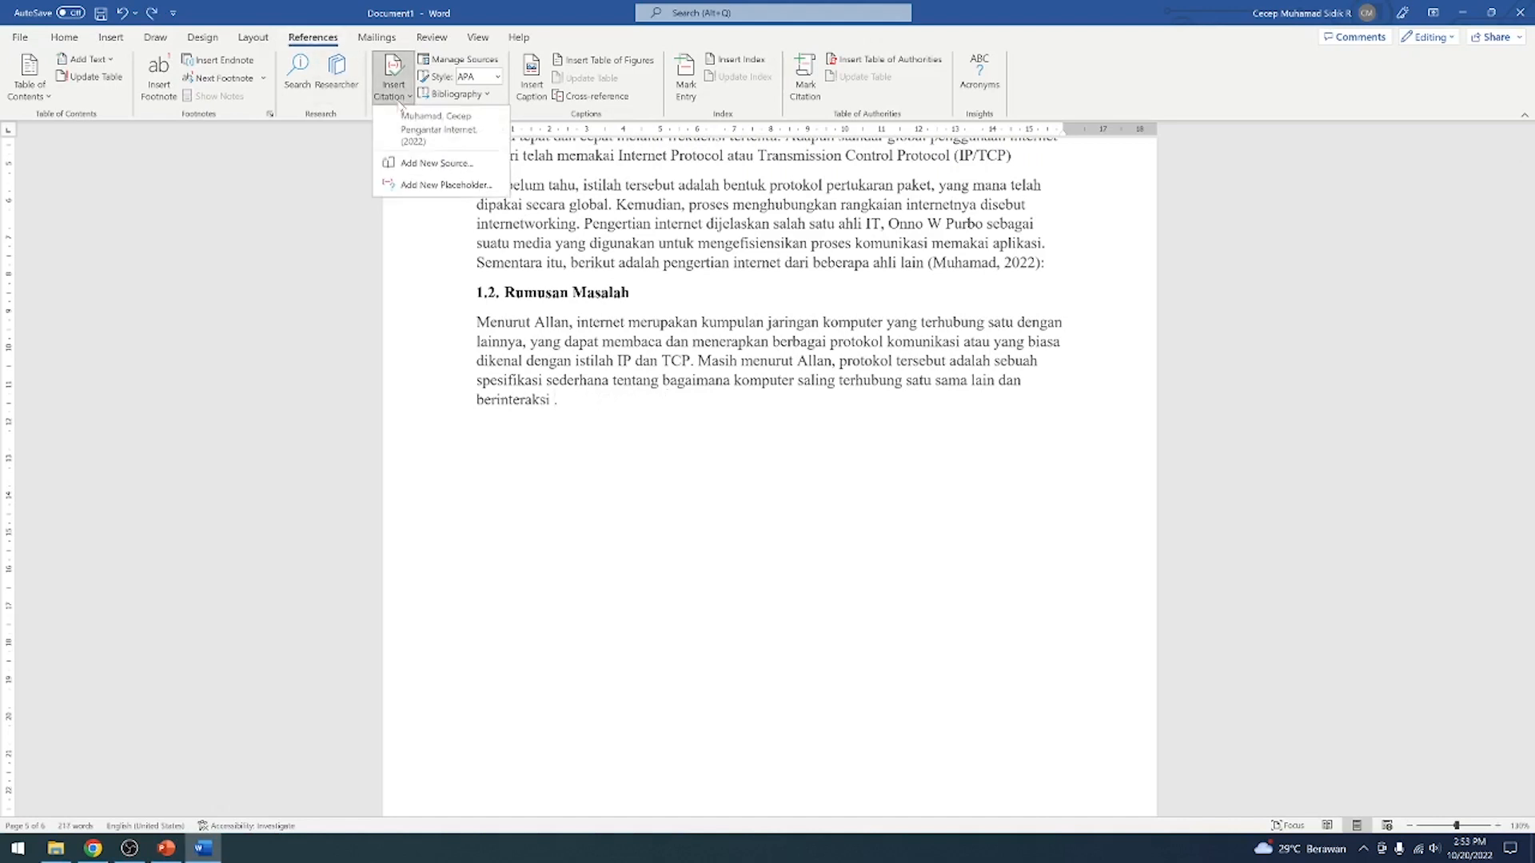
click(432, 164)
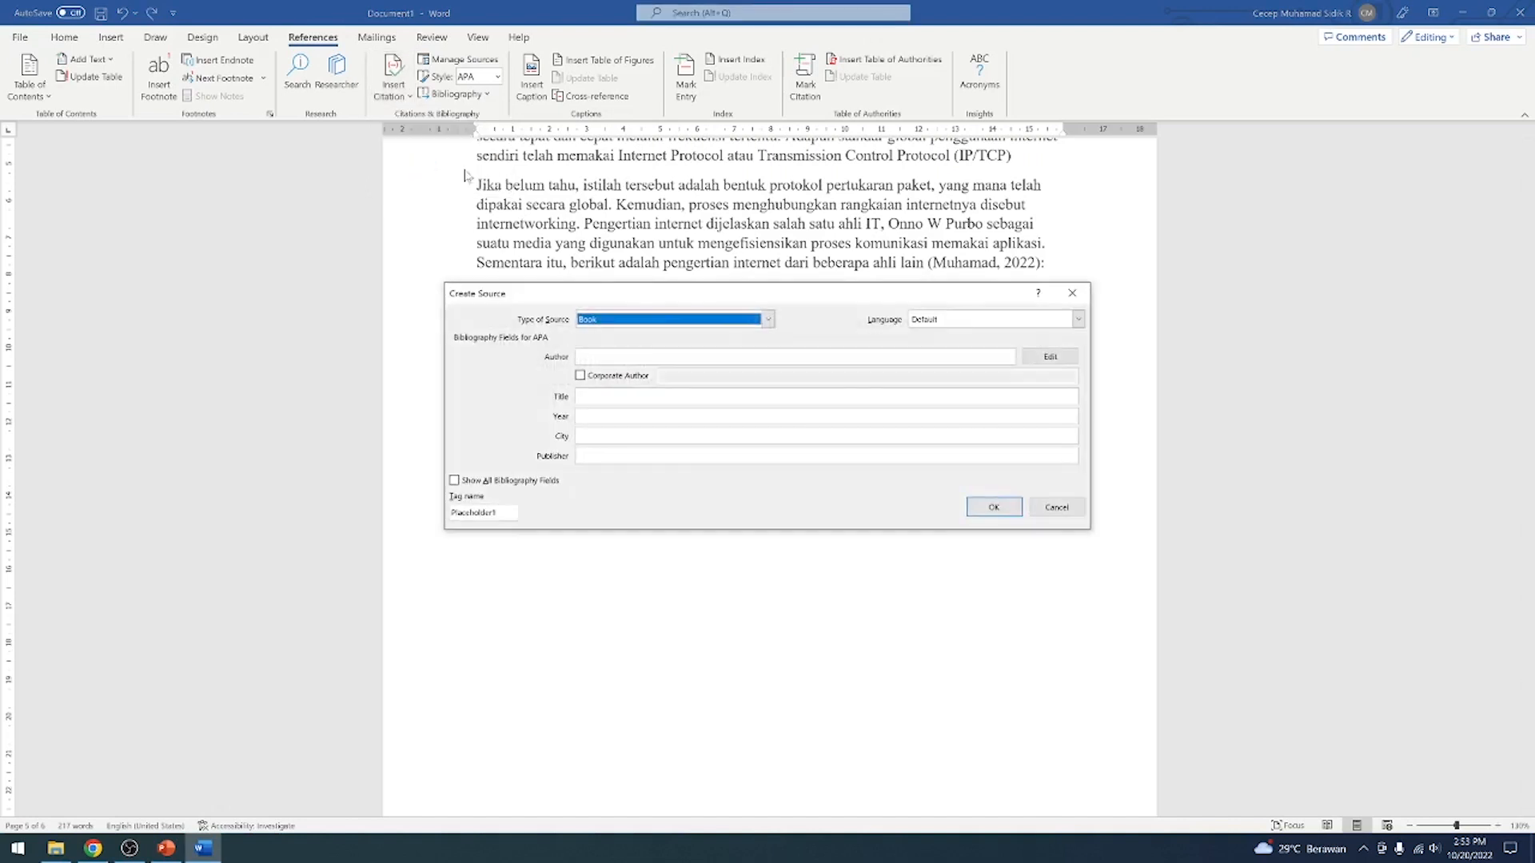
click(657, 355)
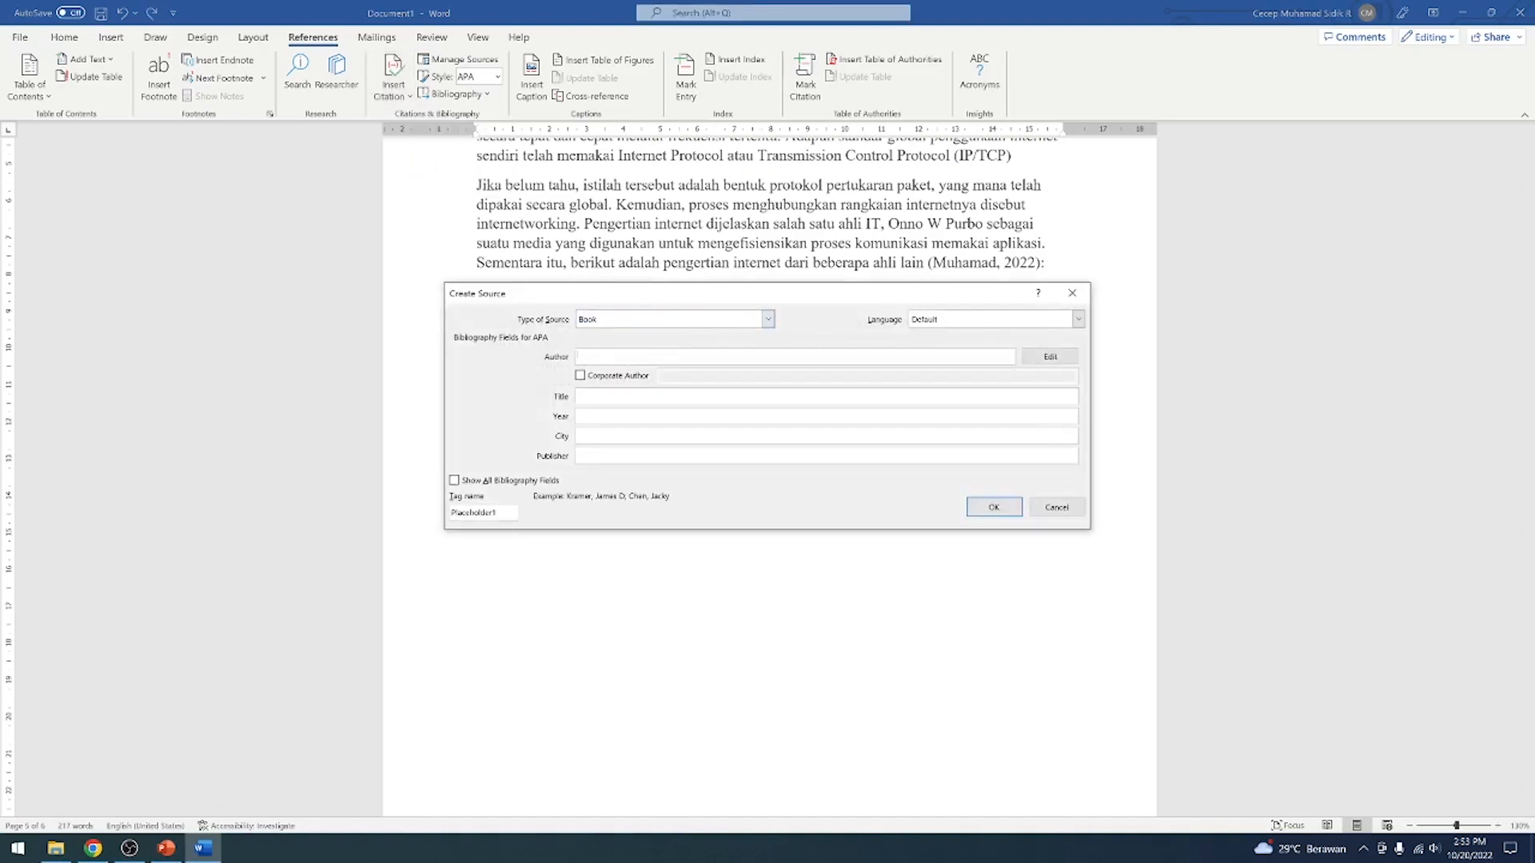
text(Ahmadmad)
click(648, 397)
text(Literasi TI)
Fill in the second source's year 2022, city Tasikmalaya and publisher LPPM UNSIL, and insert its citation before the paragraph's final period
click(581, 417)
click(579, 436)
text(Tasikmalaya)
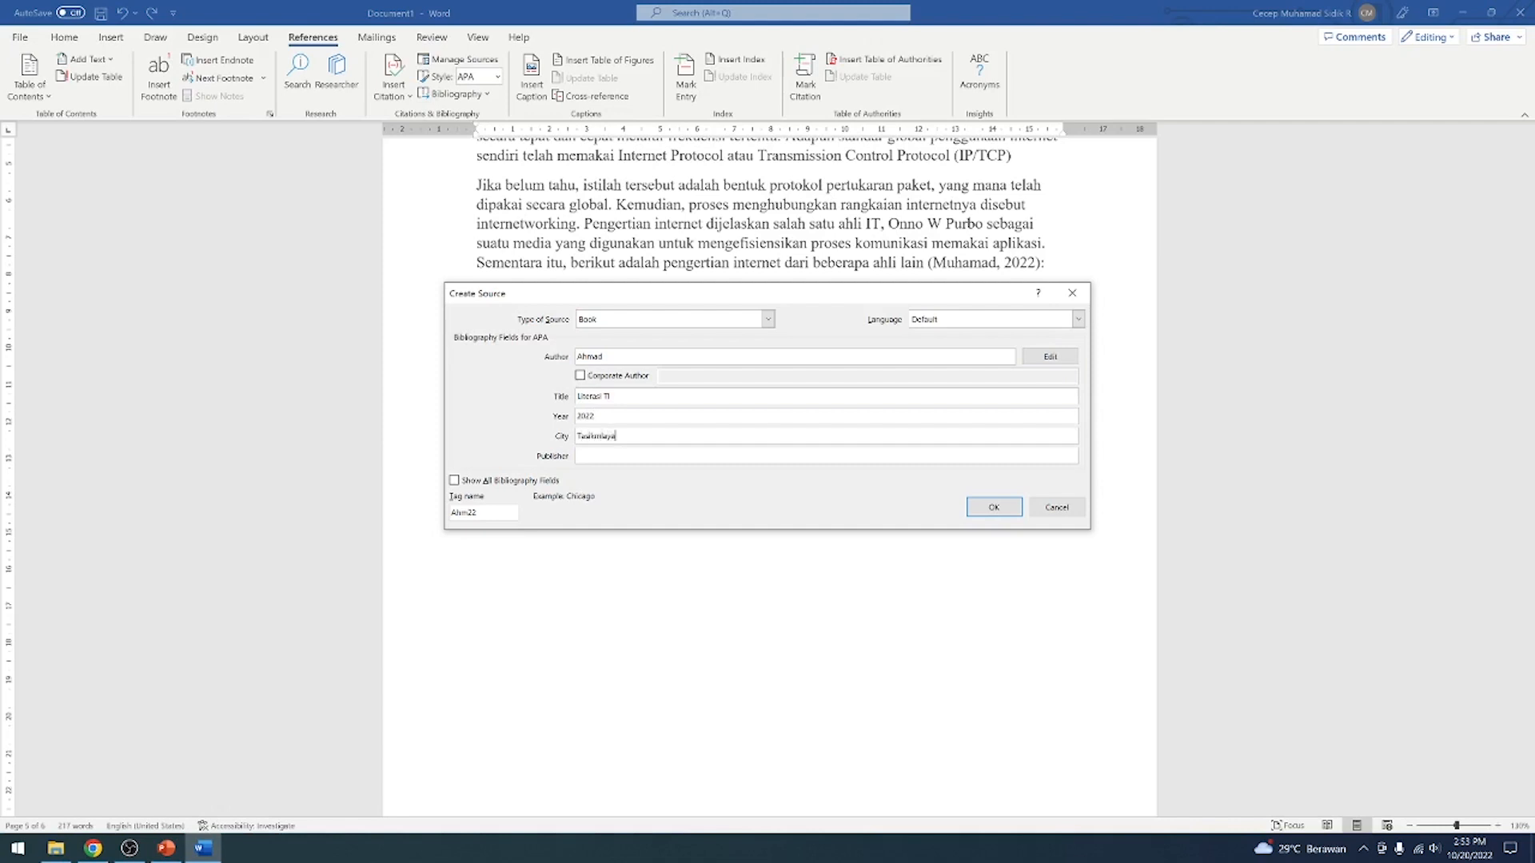
click(579, 456)
text(LPPM UNSIL)
click(1006, 508)
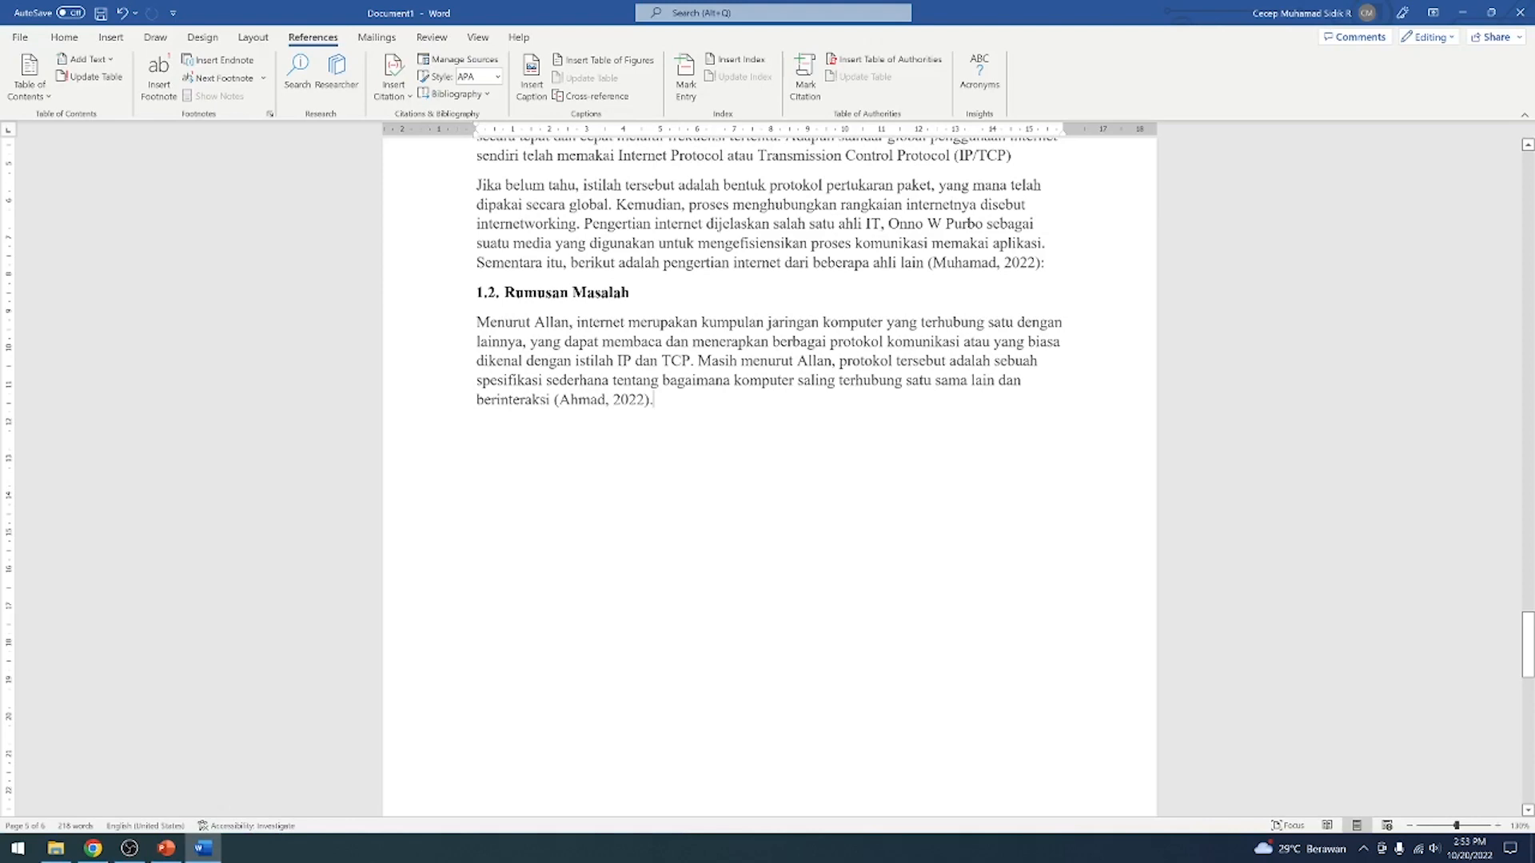
Review the document from the BAB II pictures and table back to the cover and DAFTAR ISI page
scroll(704, 383, up, 5)
scroll(705, 385, down, 15)
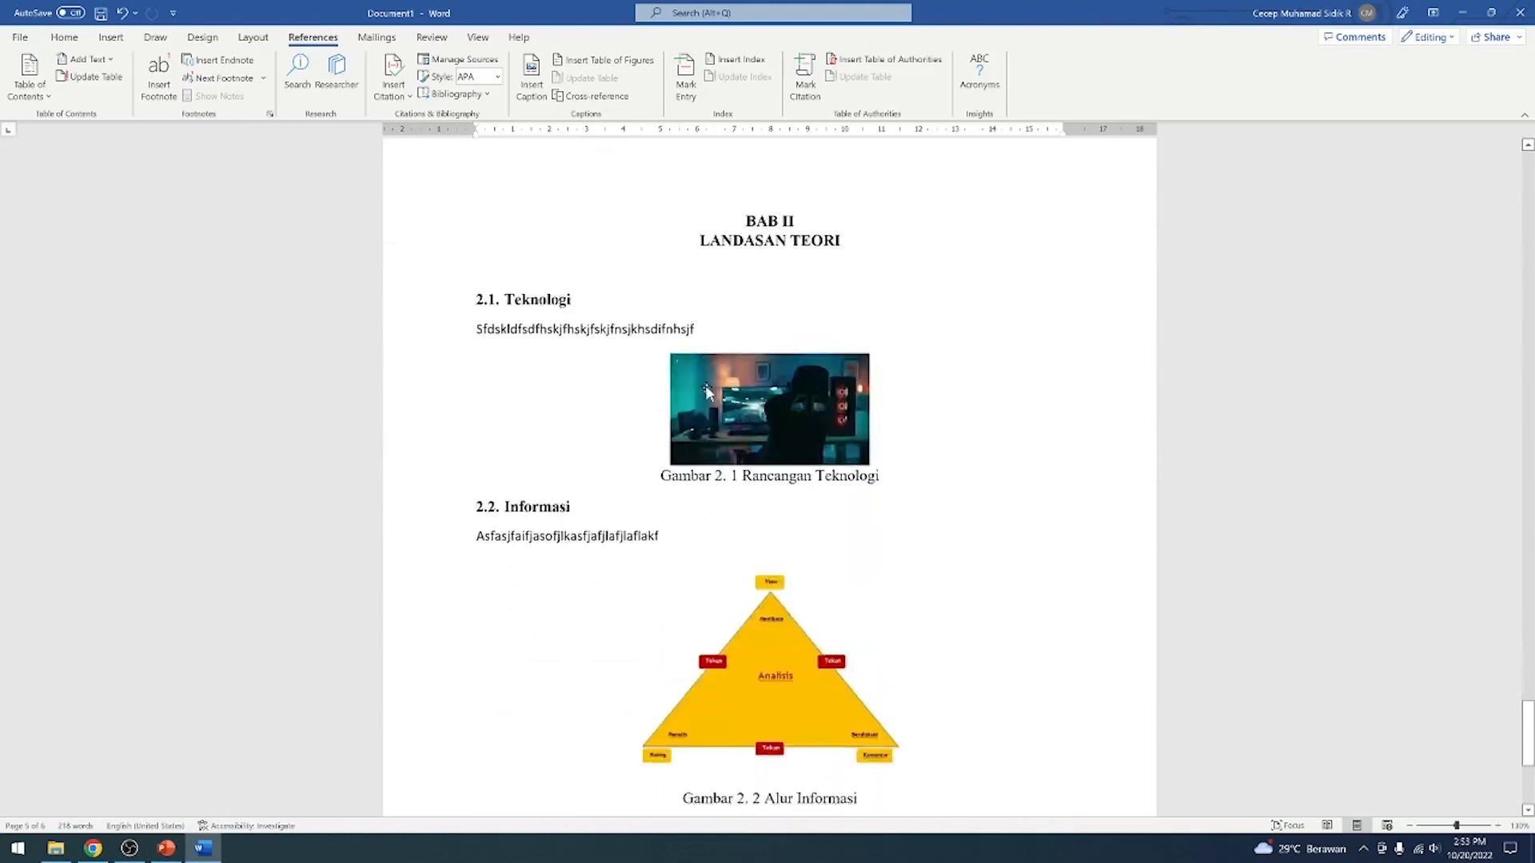
scroll(724, 388, down, 1)
scroll(770, 479, down, 6)
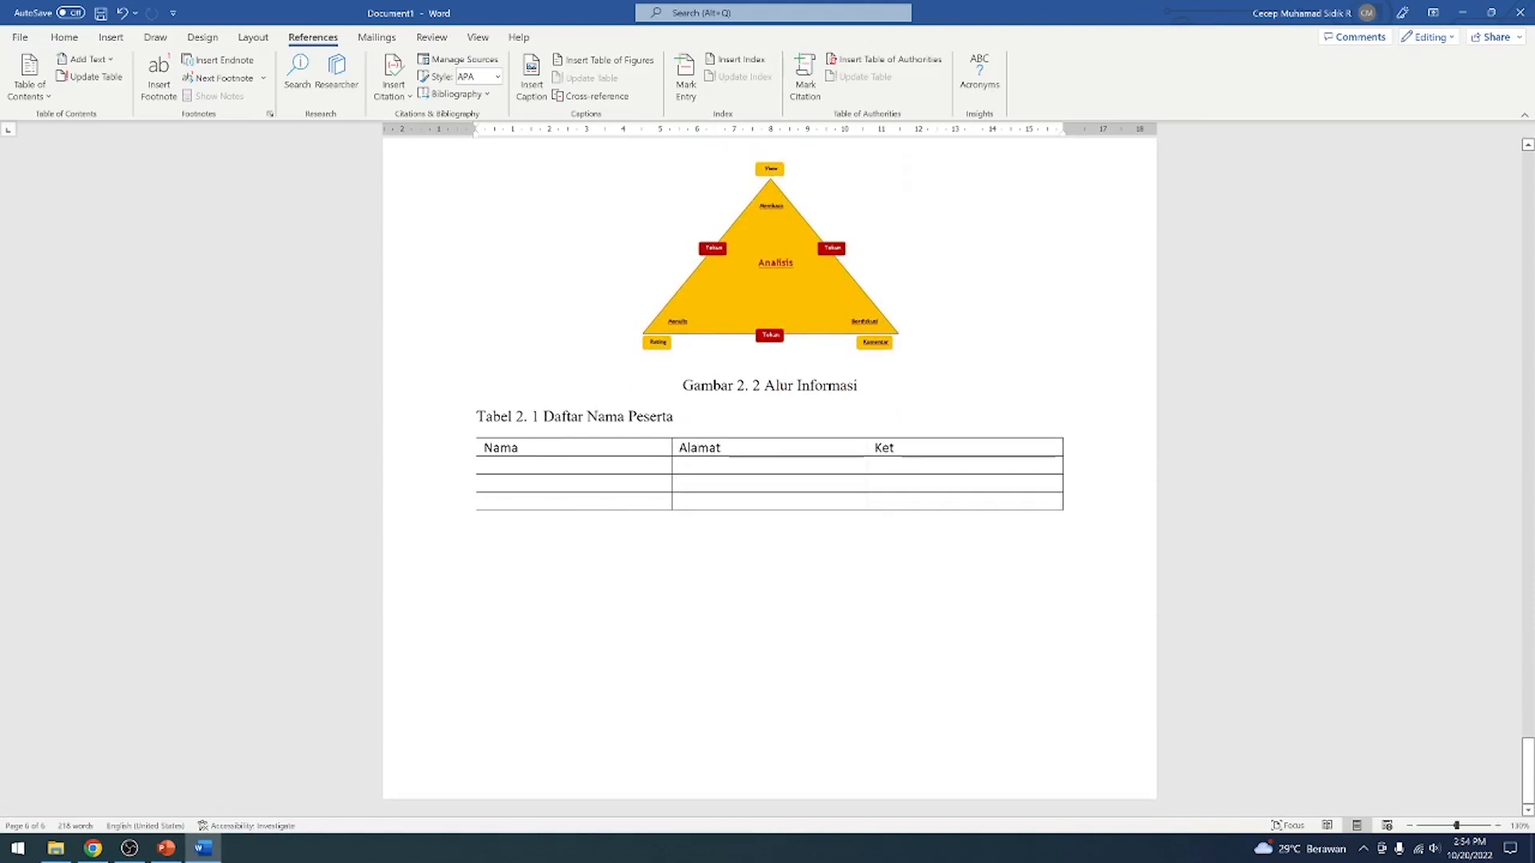
scroll(770, 480, up, 15)
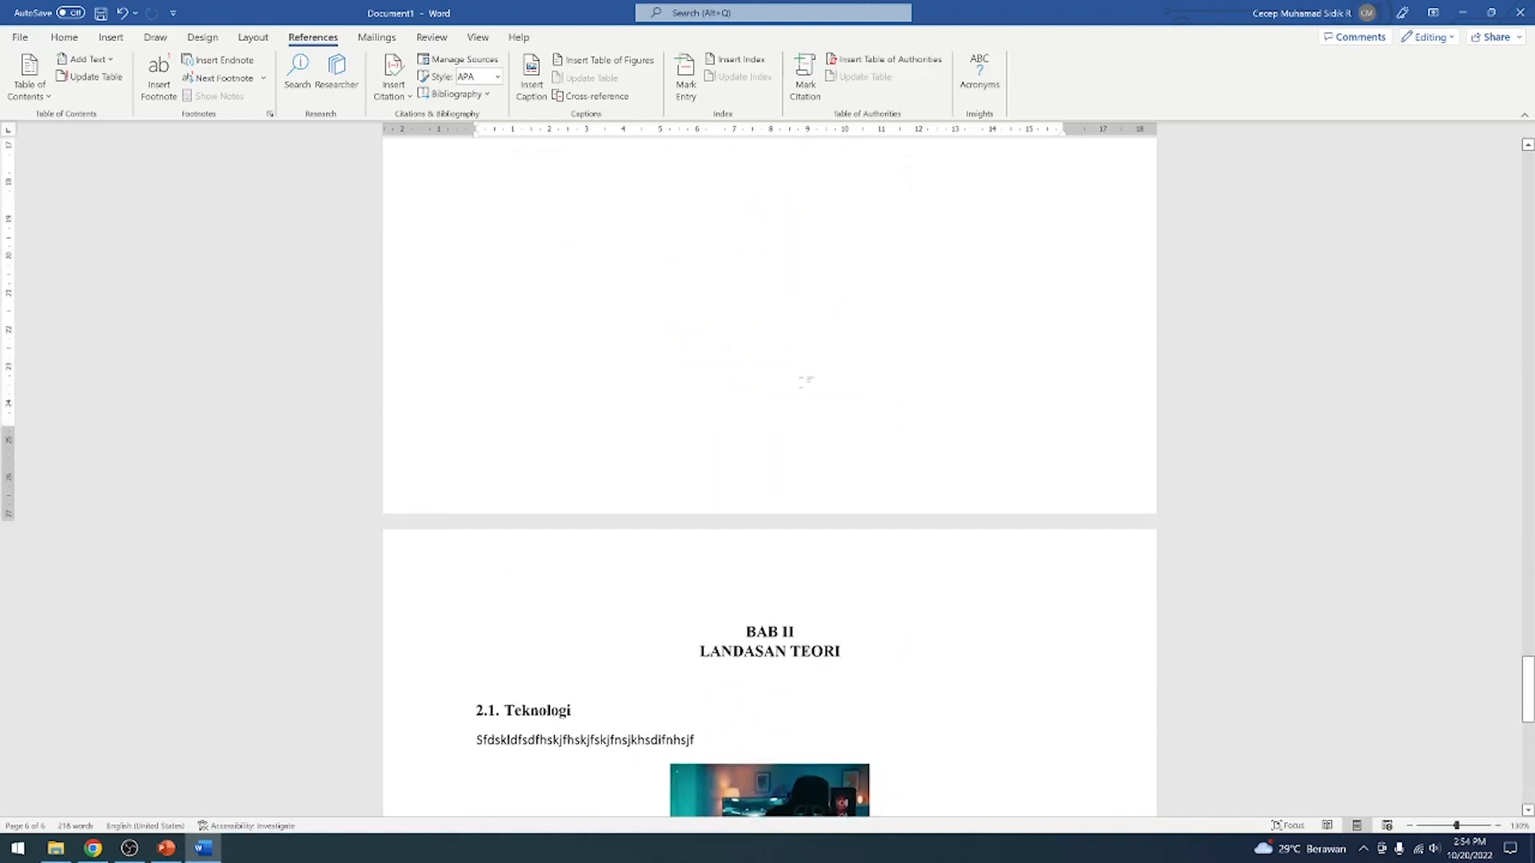
scroll(806, 377, up, 15)
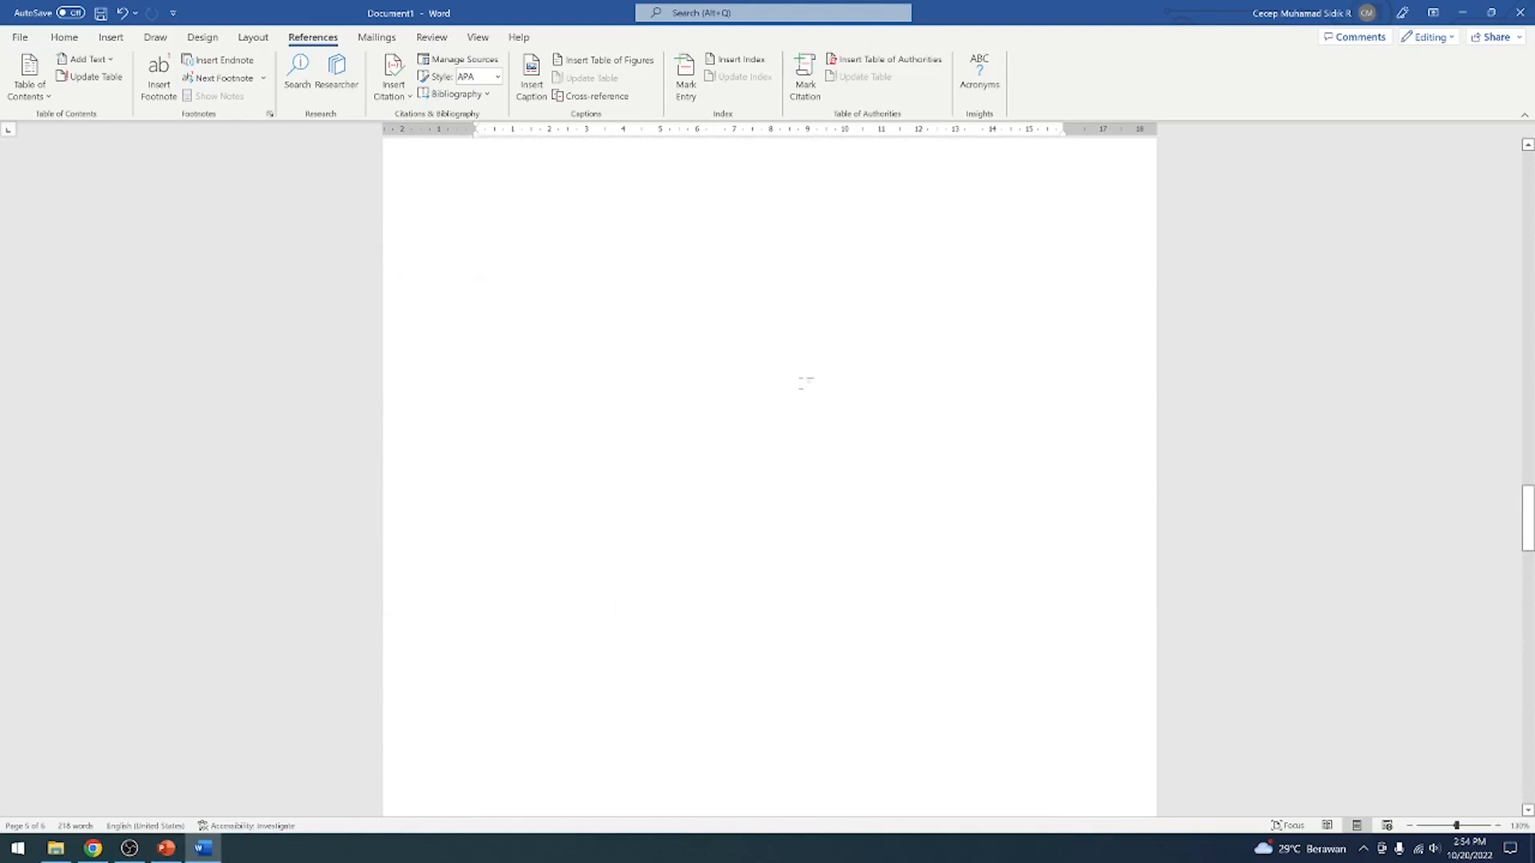
scroll(806, 377, up, 10)
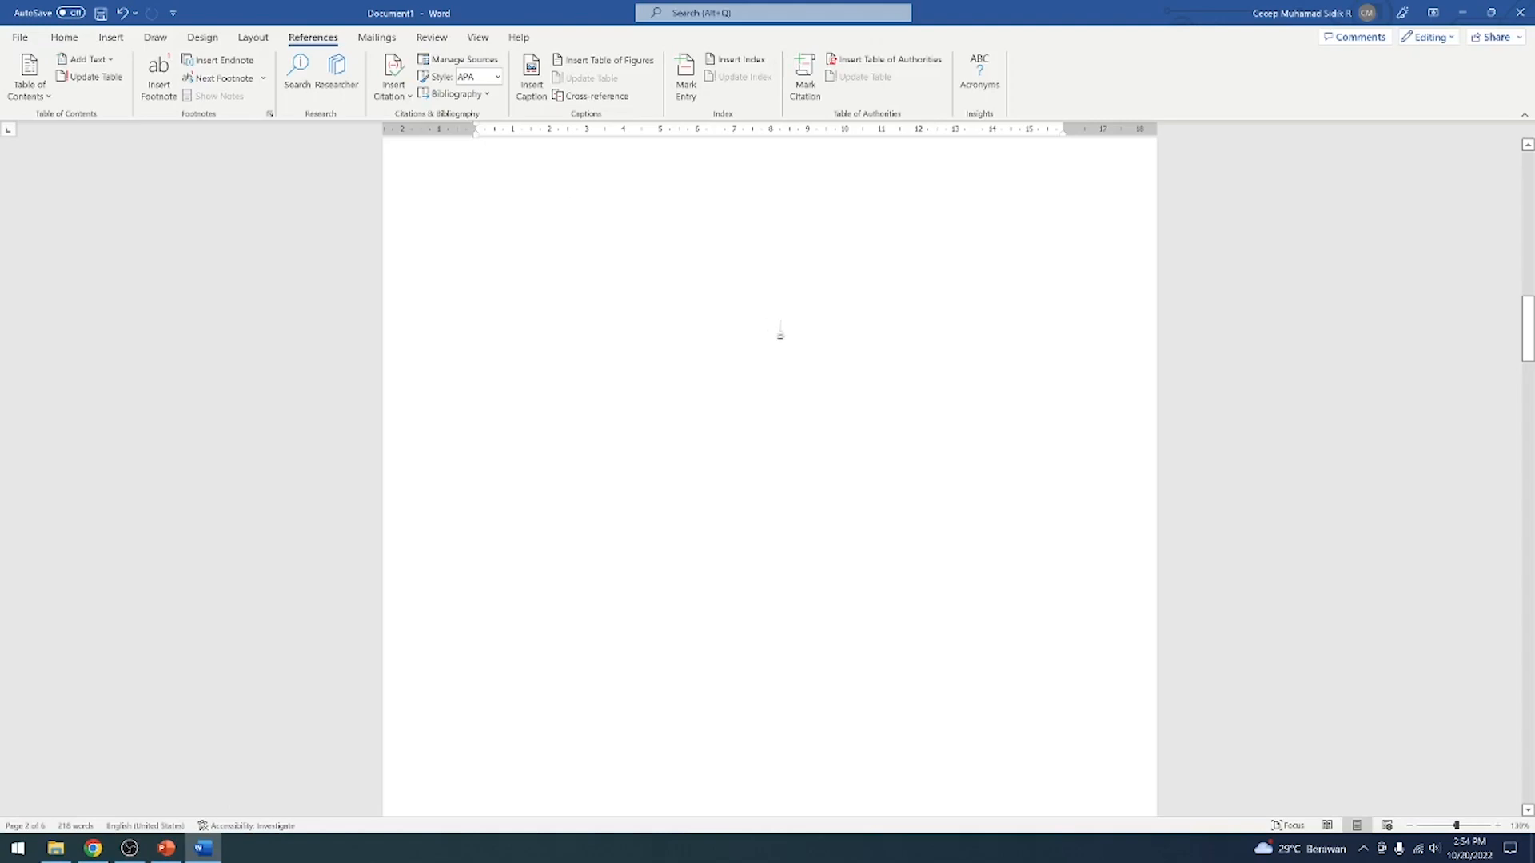
scroll(770, 471, up, 10)
scroll(770, 472, down, 5)
scroll(770, 471, up, 5)
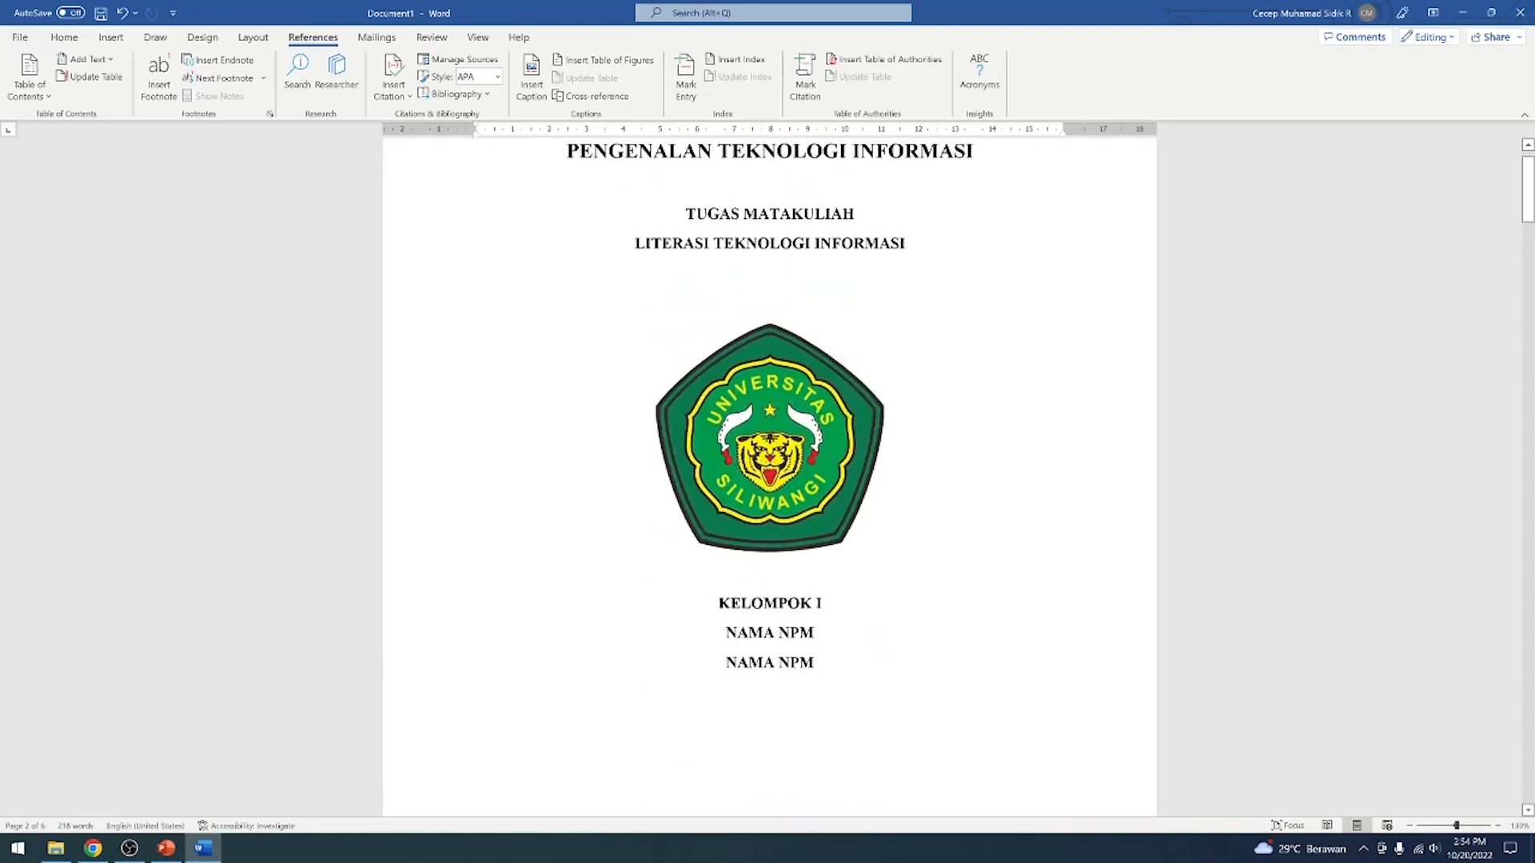
scroll(770, 472, down, 8)
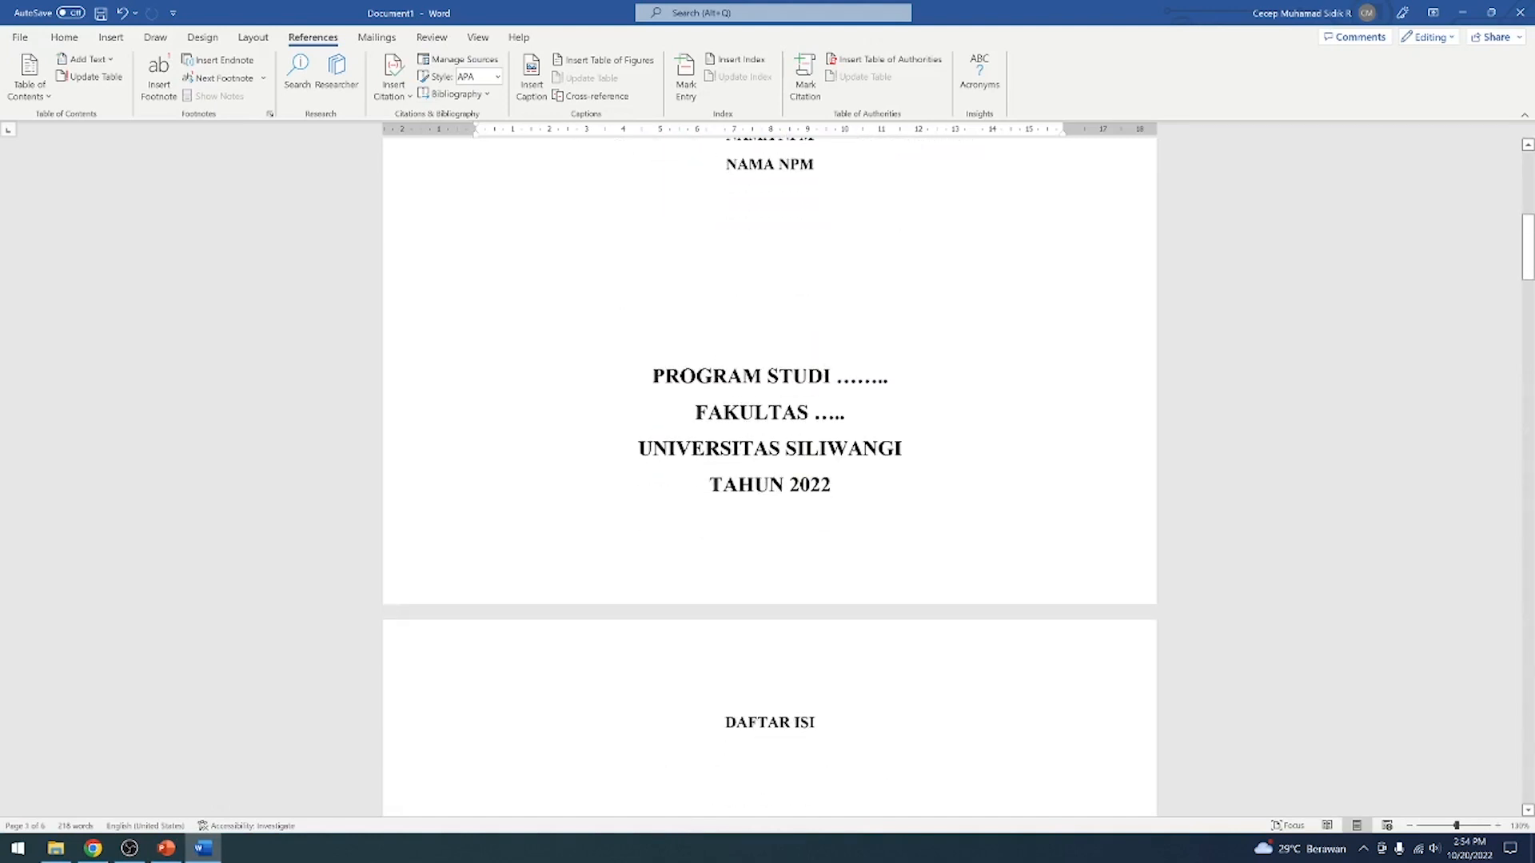
scroll(1016, 356, up, 2)
scroll(1015, 355, down, 8)
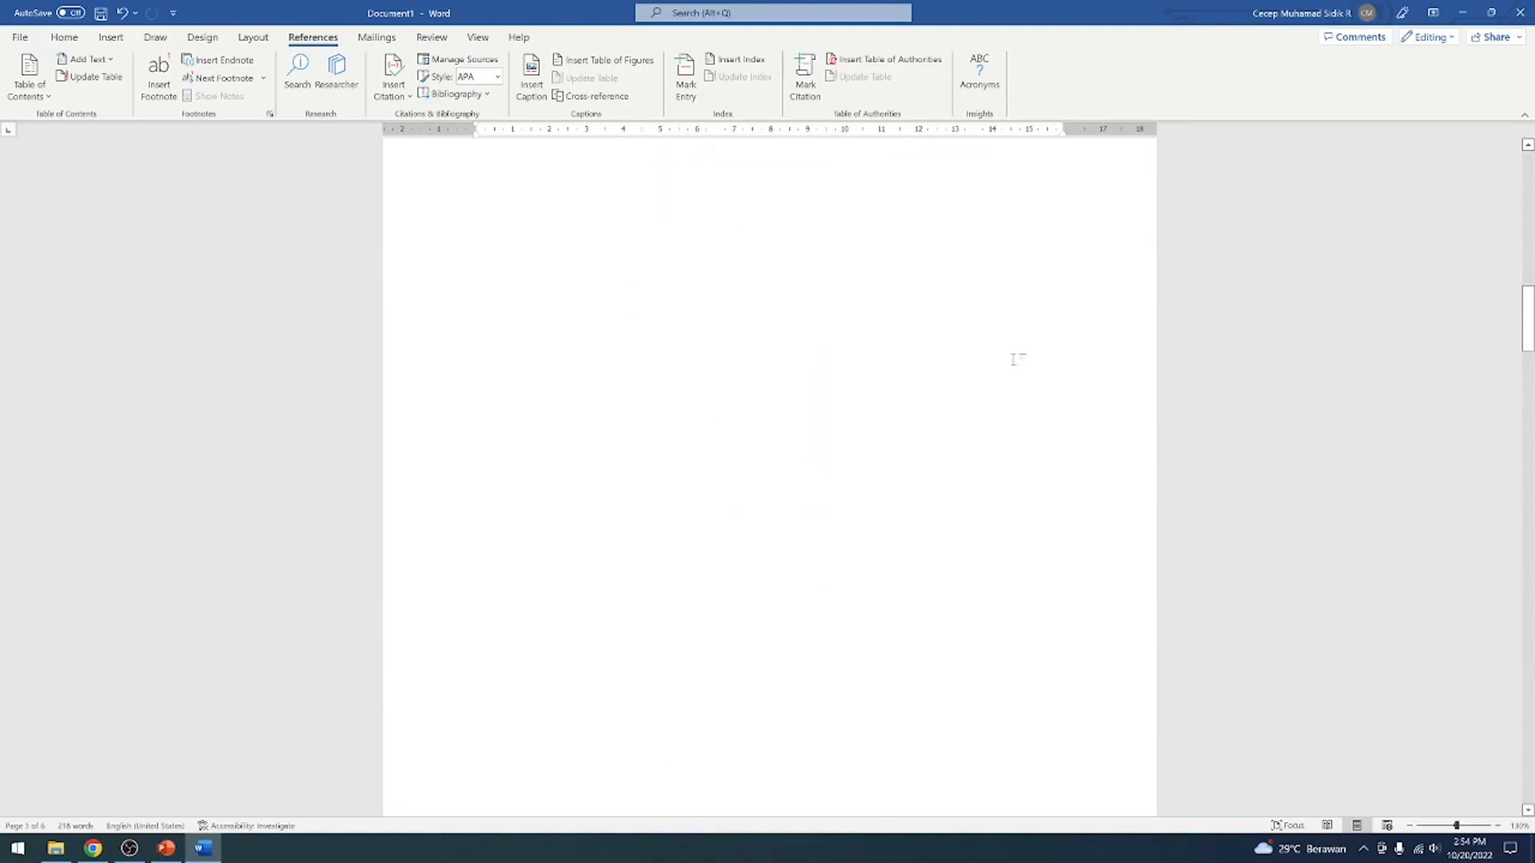
Insert page numbers centred at the bottom of the pages using the Plain Number 2 style
scroll(1015, 356, up, 1)
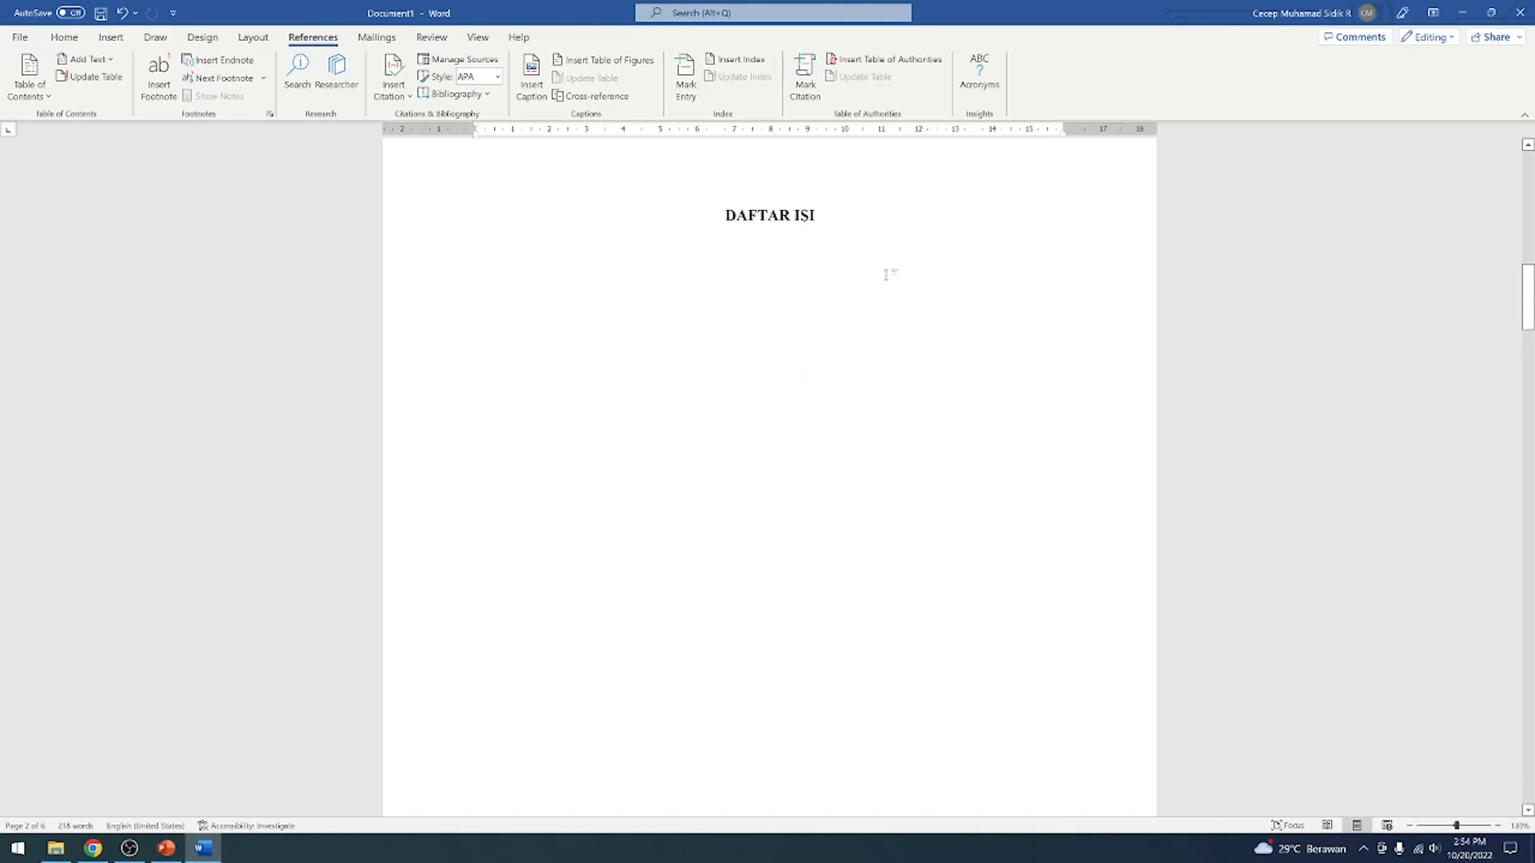
click(104, 38)
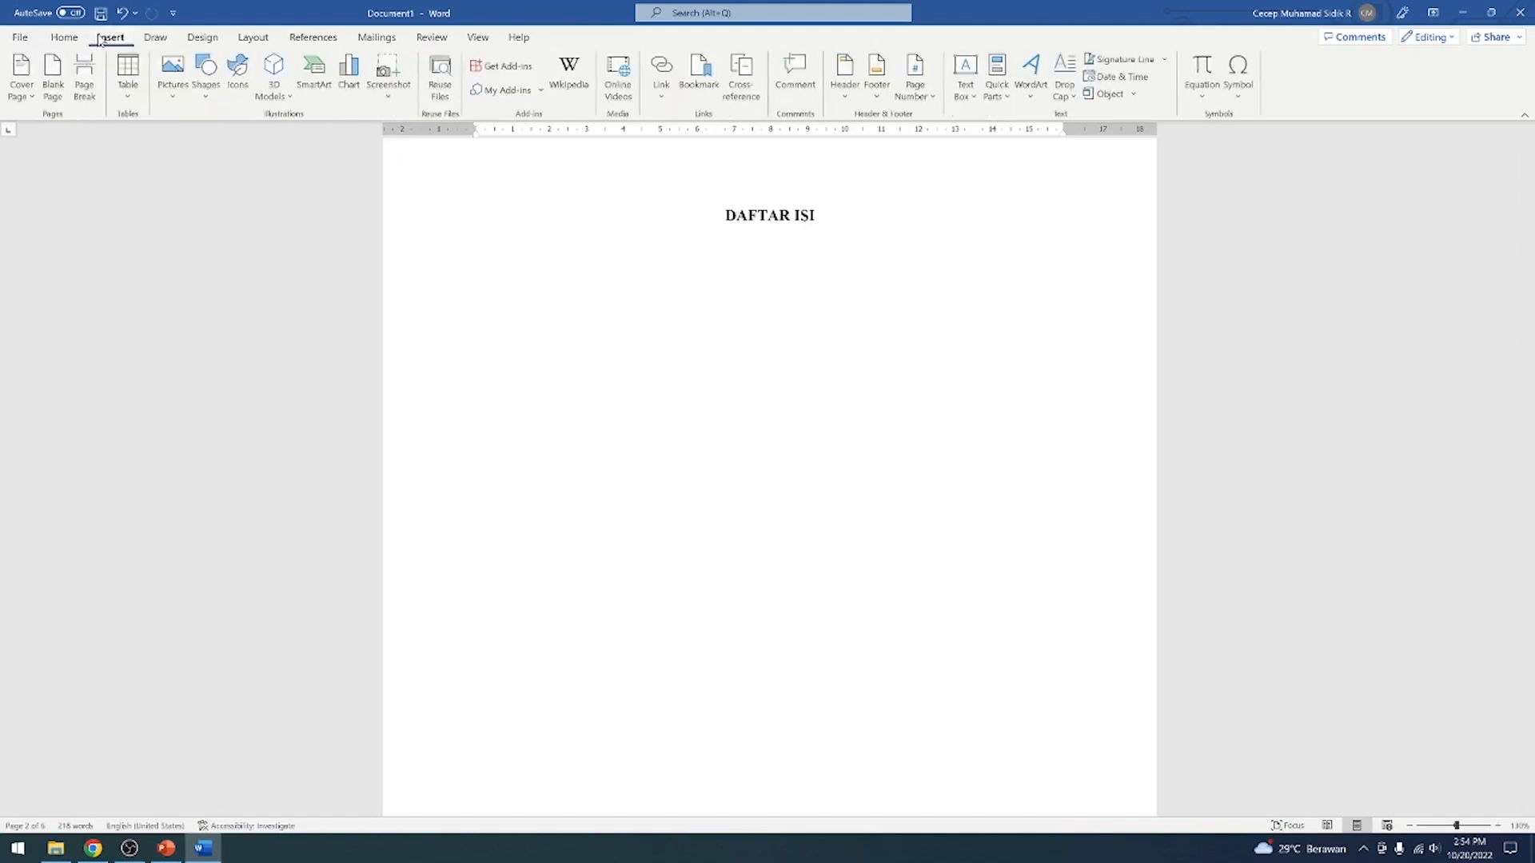
click(931, 98)
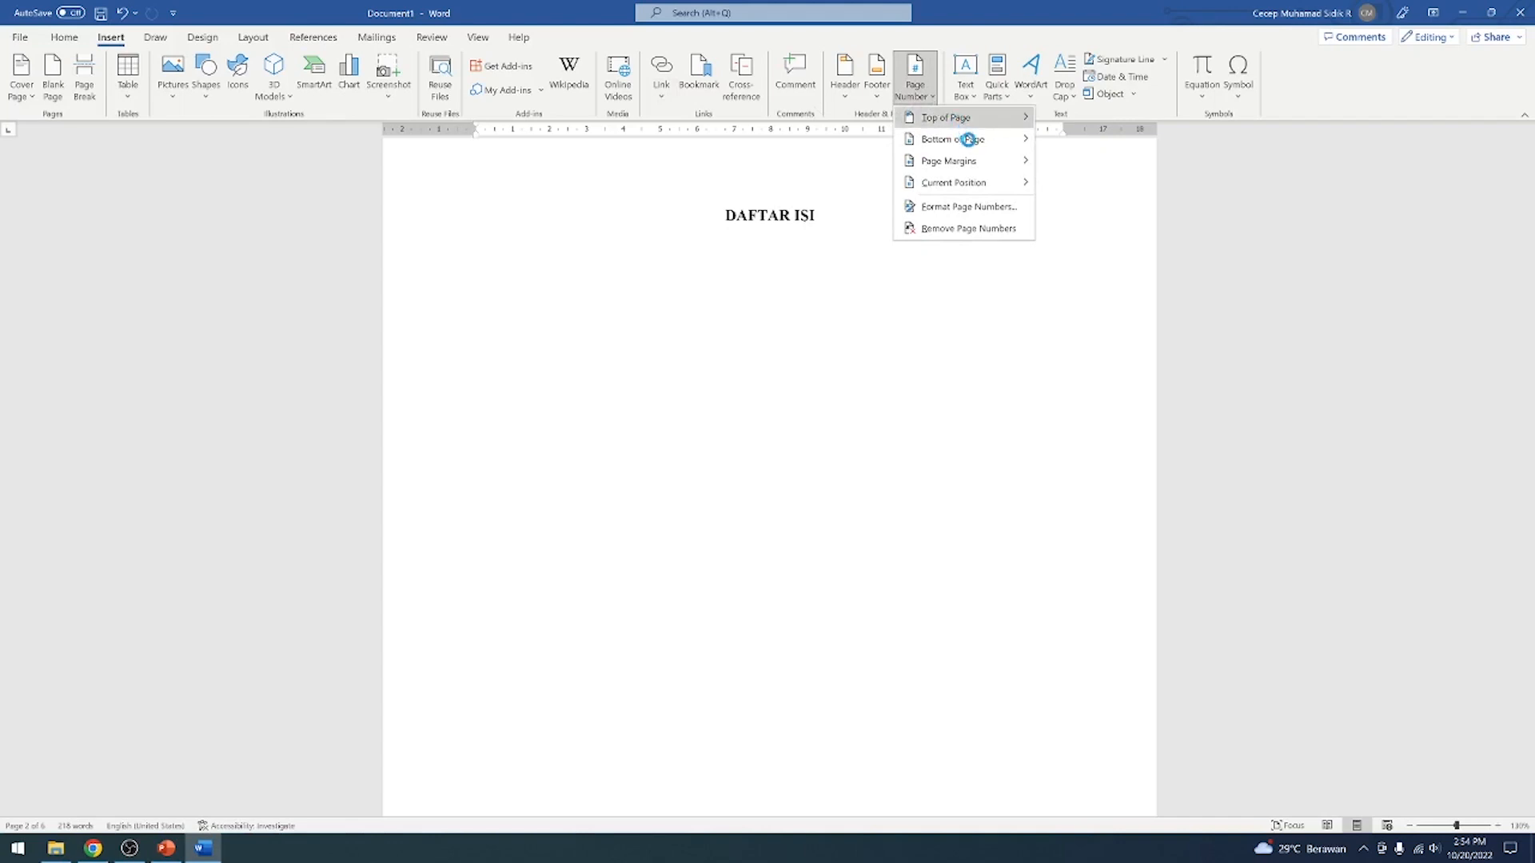
mouse_move(965, 139)
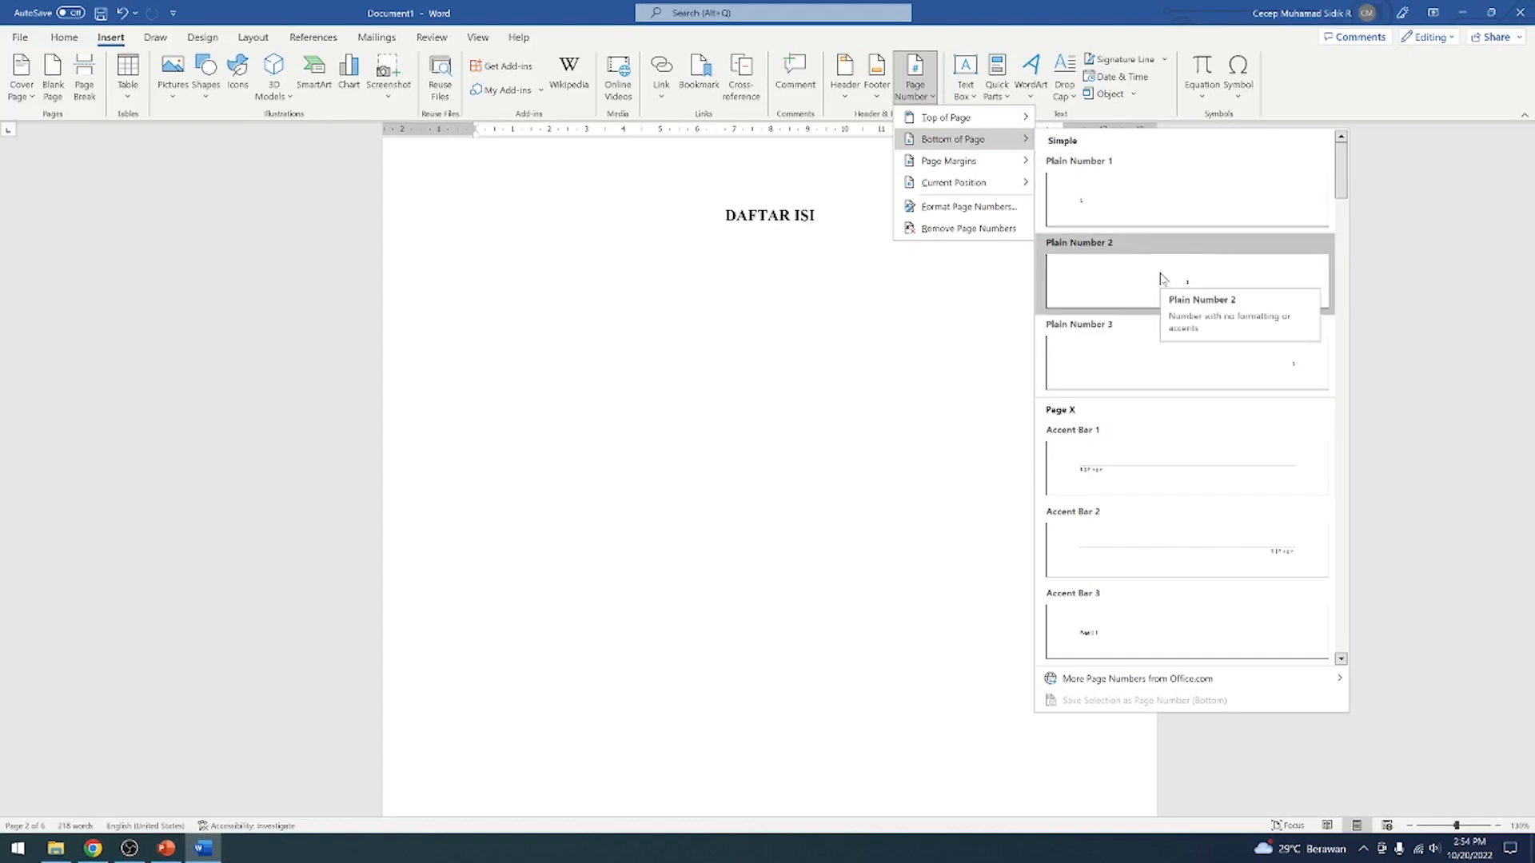
click(1162, 279)
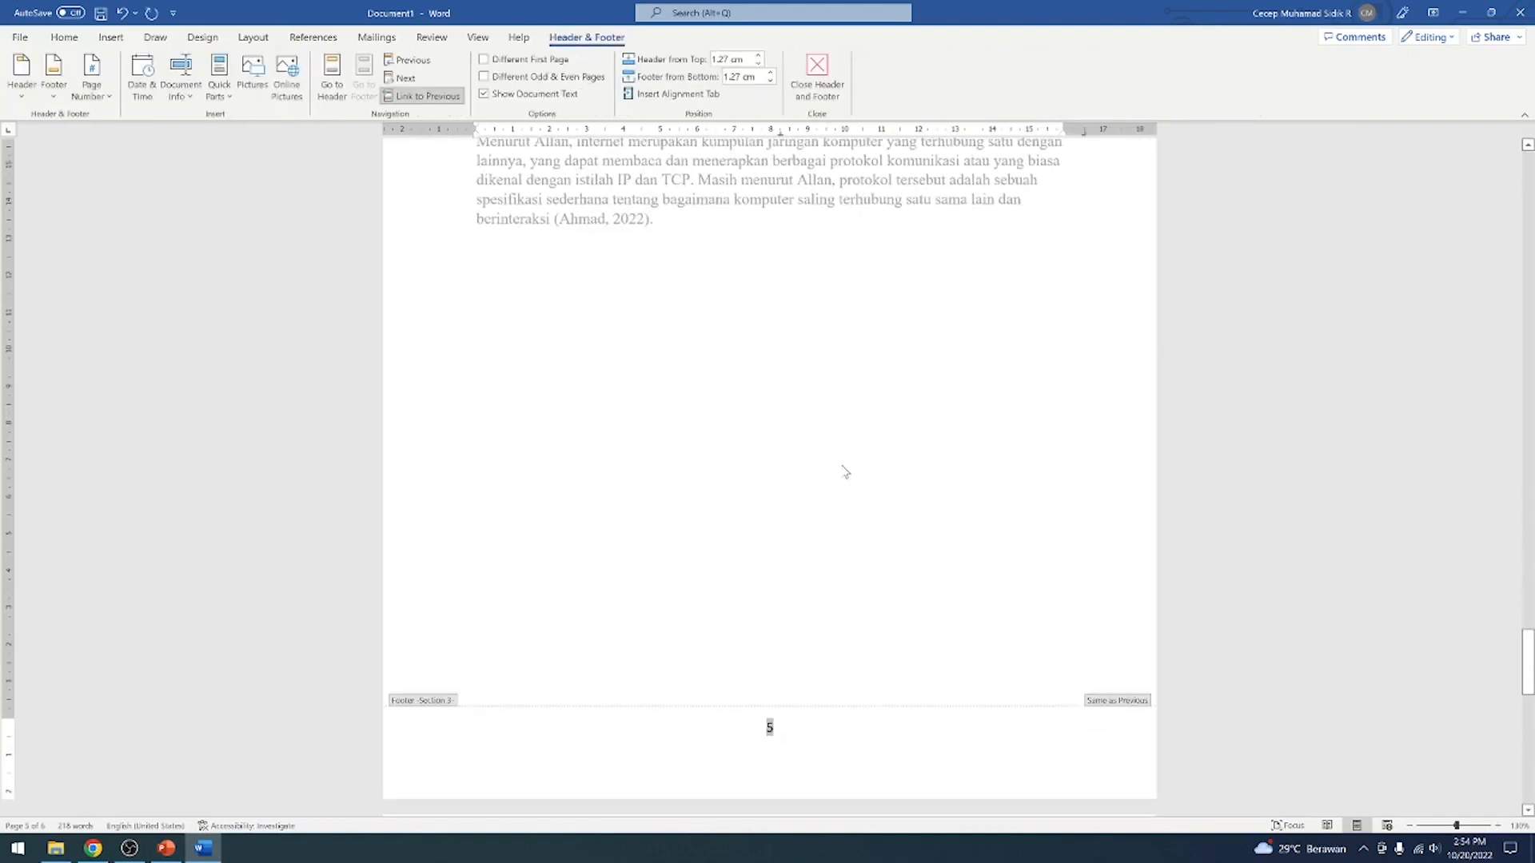
Review the footer page numbers from the BAB II page back to the cover, and leave footer editing on the DAFTAR ISI page
scroll(854, 452, down, 10)
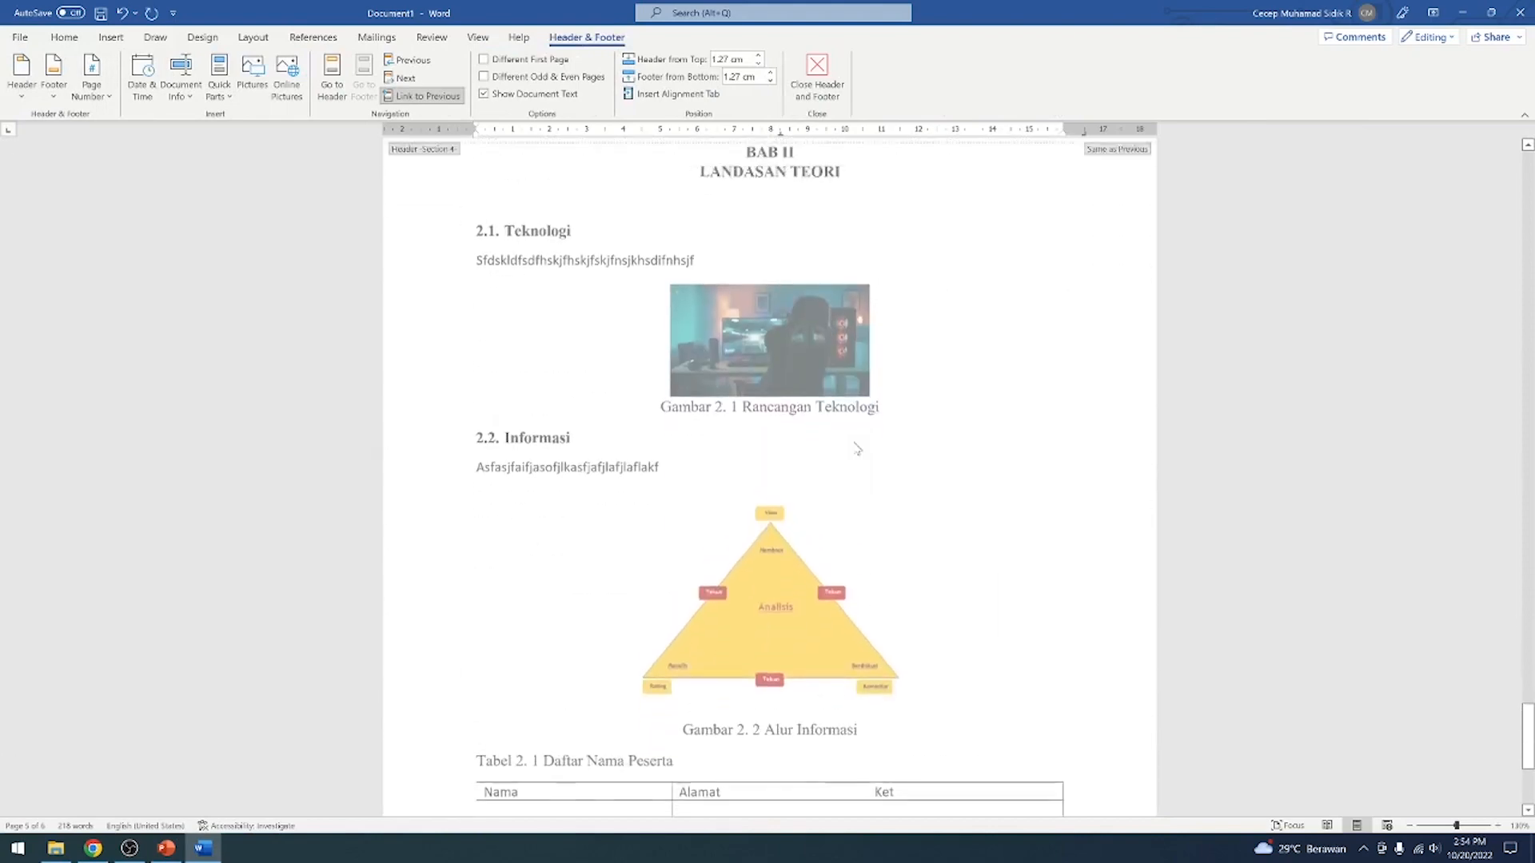
scroll(854, 449, up, 20)
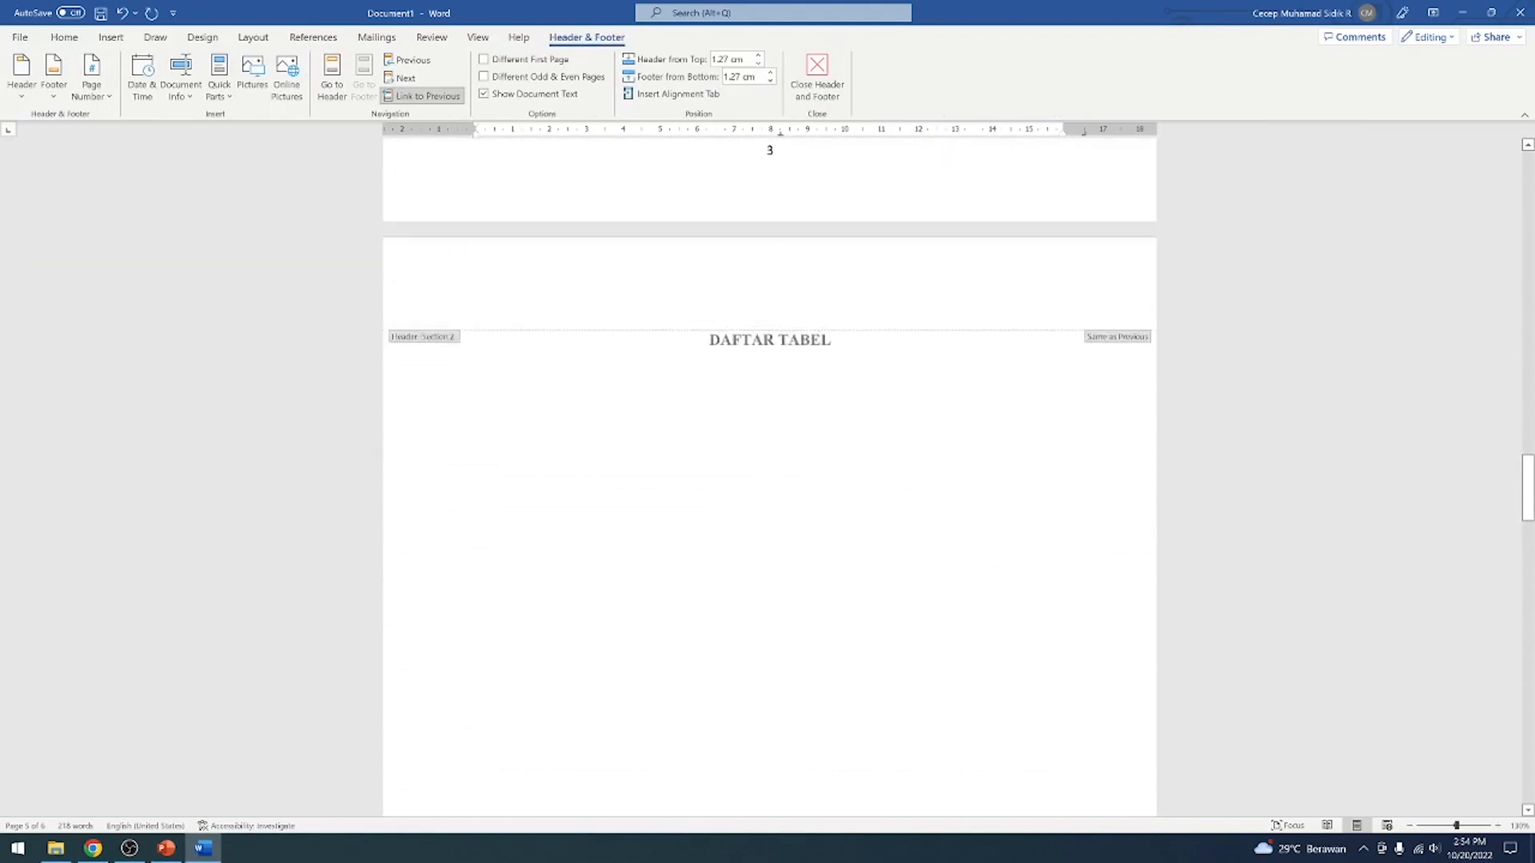
scroll(861, 439, up, 12)
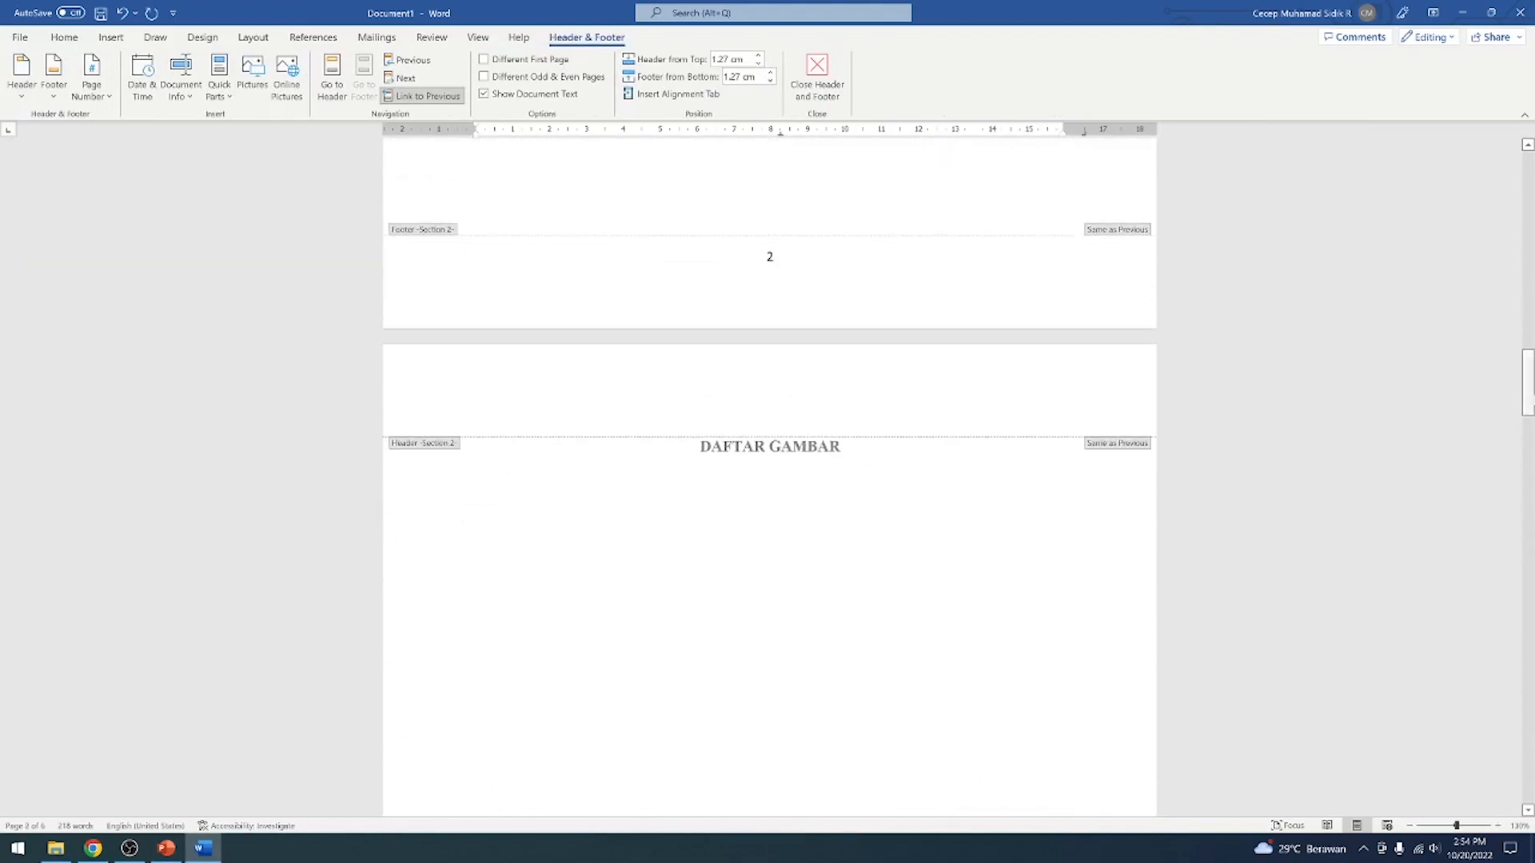
scroll(770, 480, up, 10)
scroll(1100, 453, down, 9)
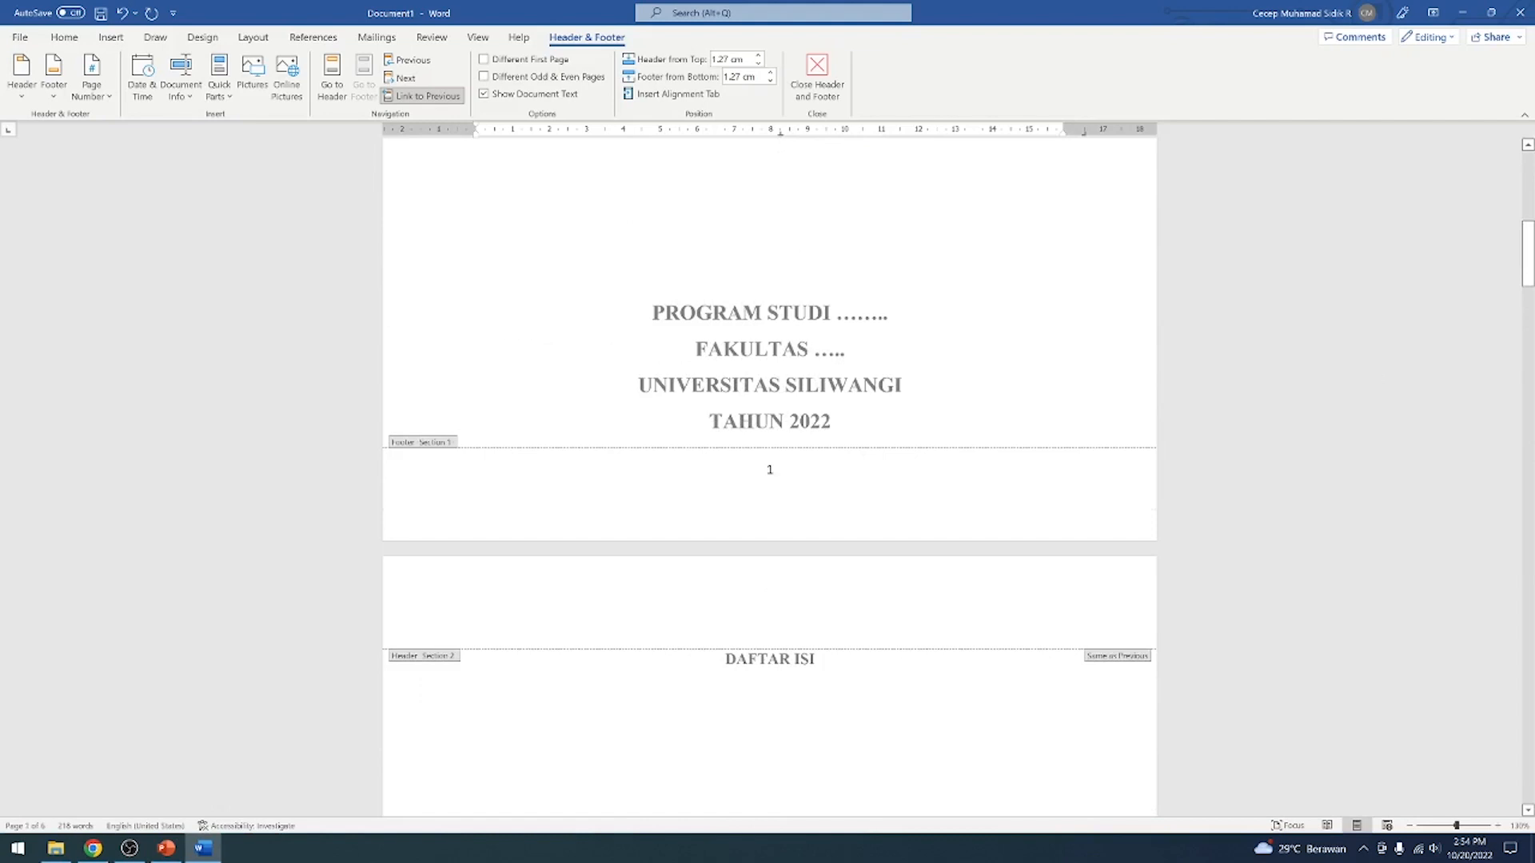
scroll(845, 407, up, 9)
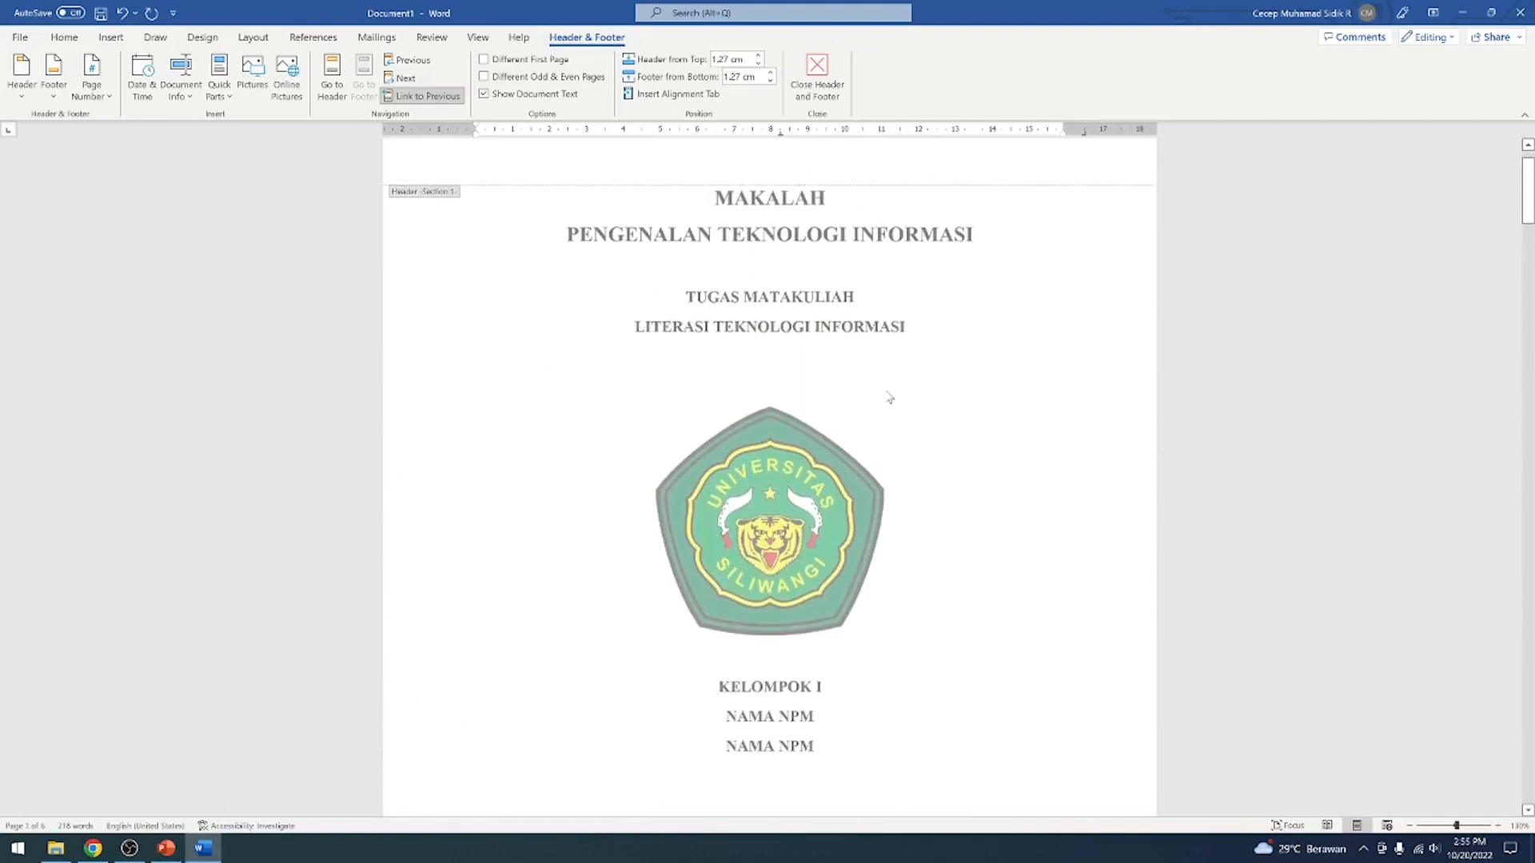
scroll(888, 397, down, 9)
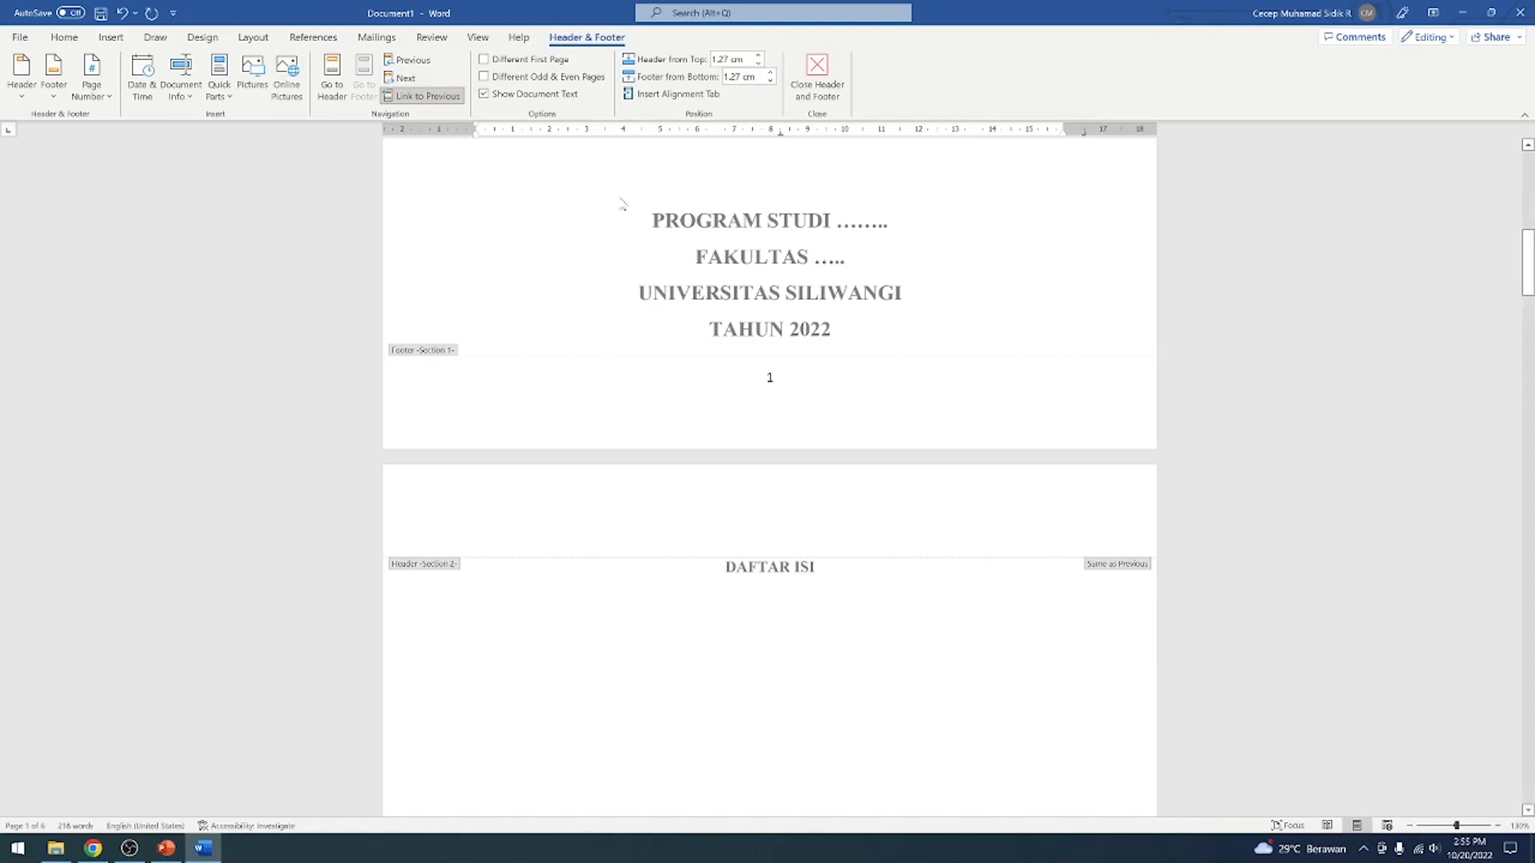
scroll(808, 605, down, 6)
double_click(809, 601)
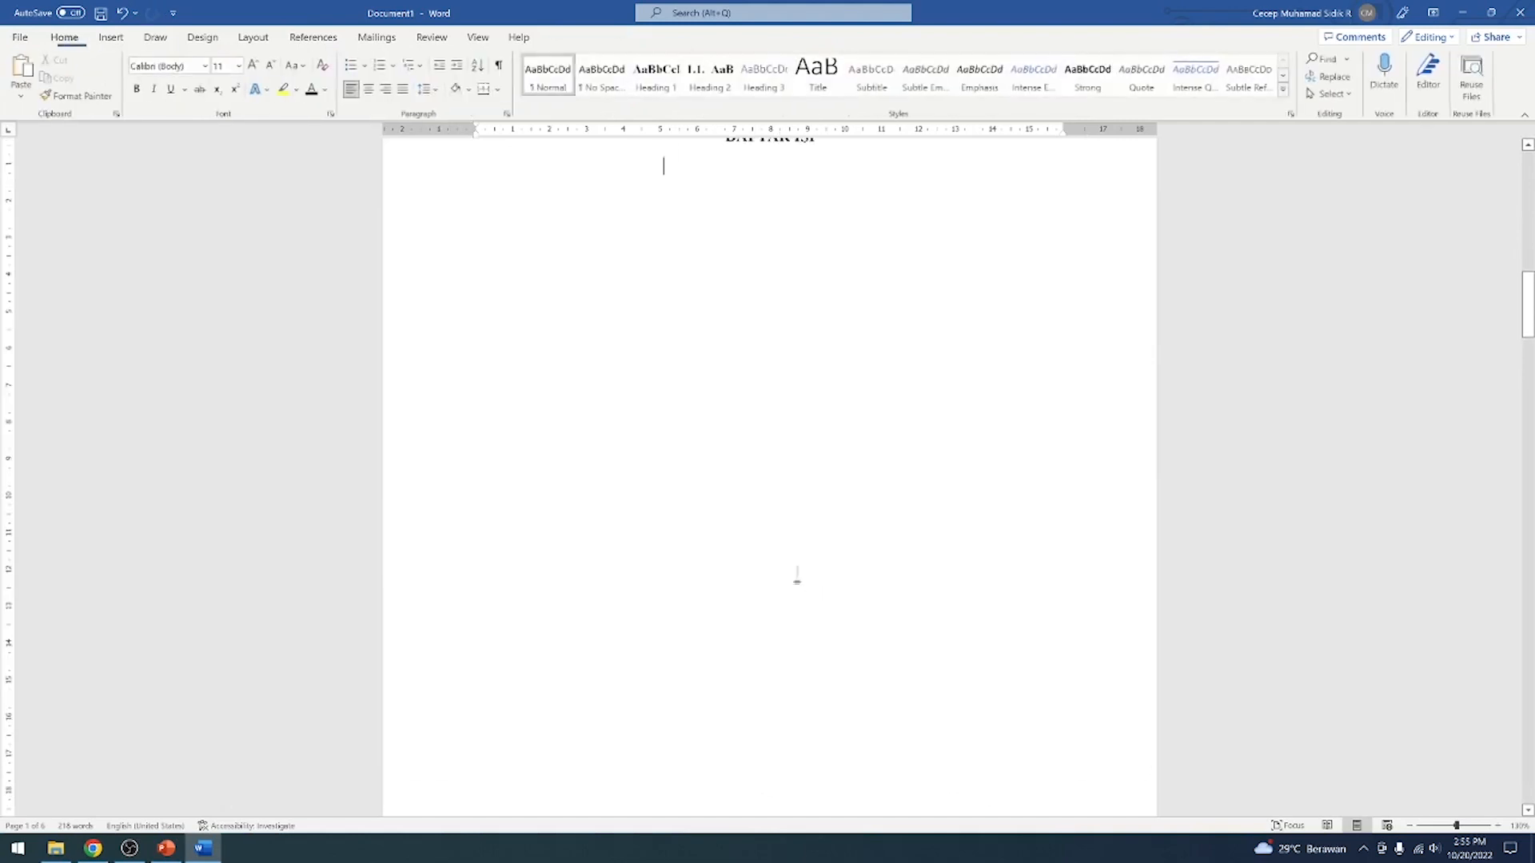
Format the page numbers of the DAFTAR ISI section as i, ii, iii and start them at i
scroll(742, 432, down, 4)
scroll(743, 431, up, 4)
scroll(742, 432, up, 6)
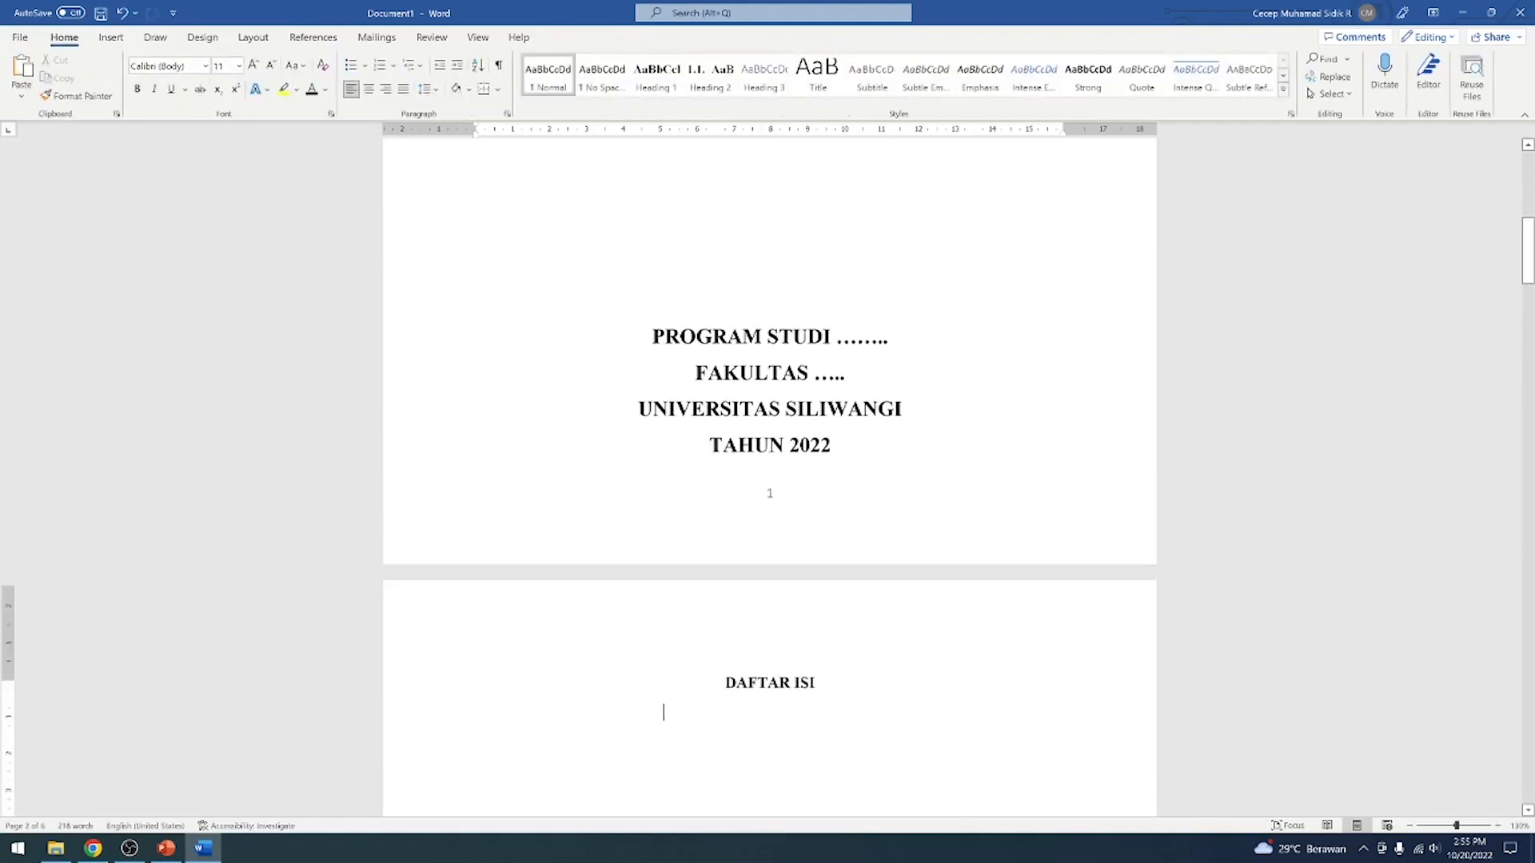
click(109, 38)
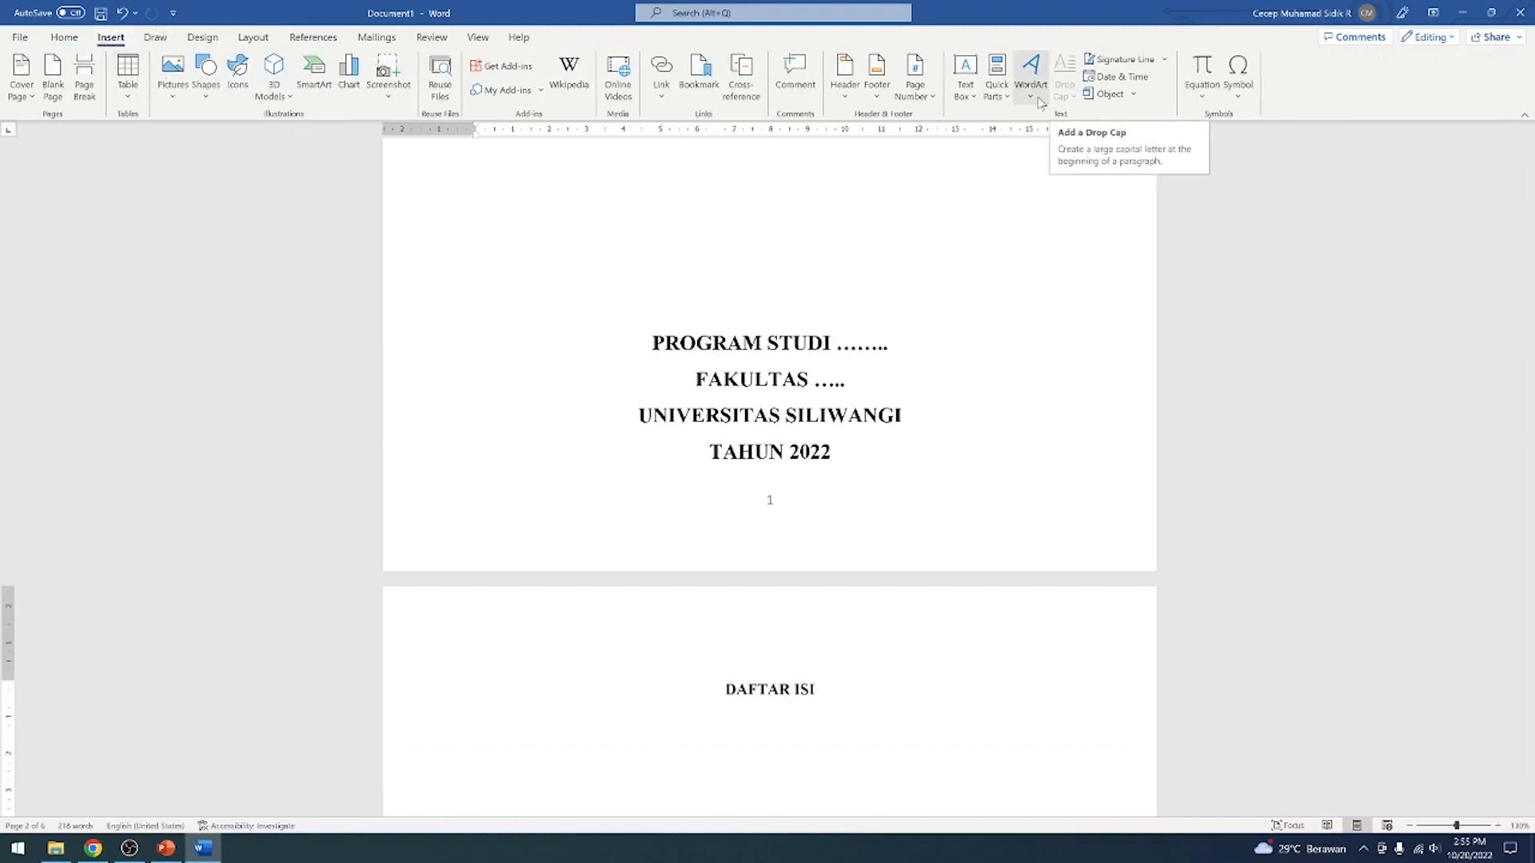
click(925, 102)
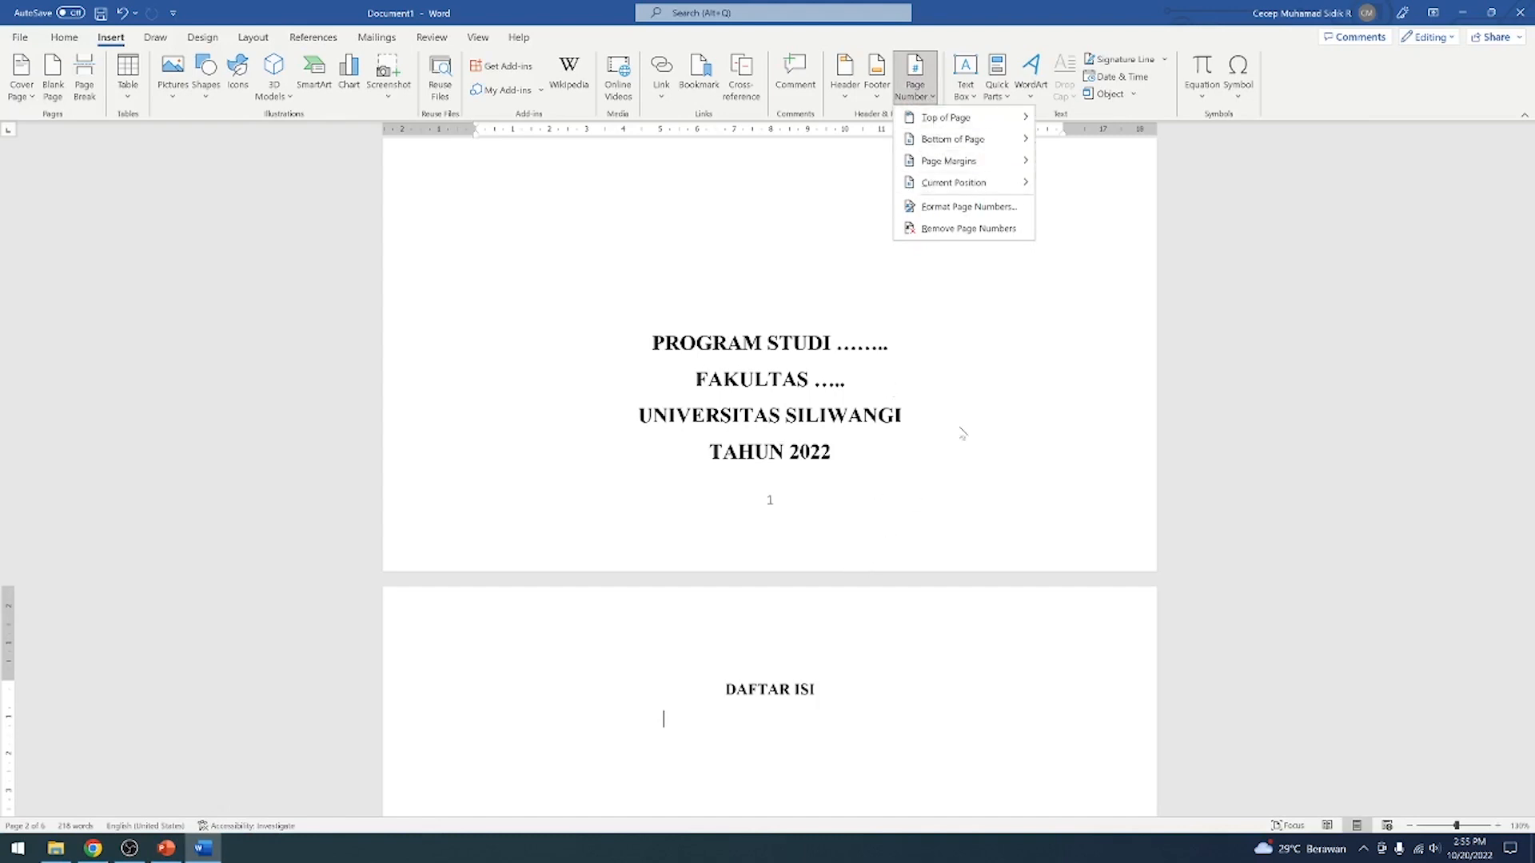
click(965, 209)
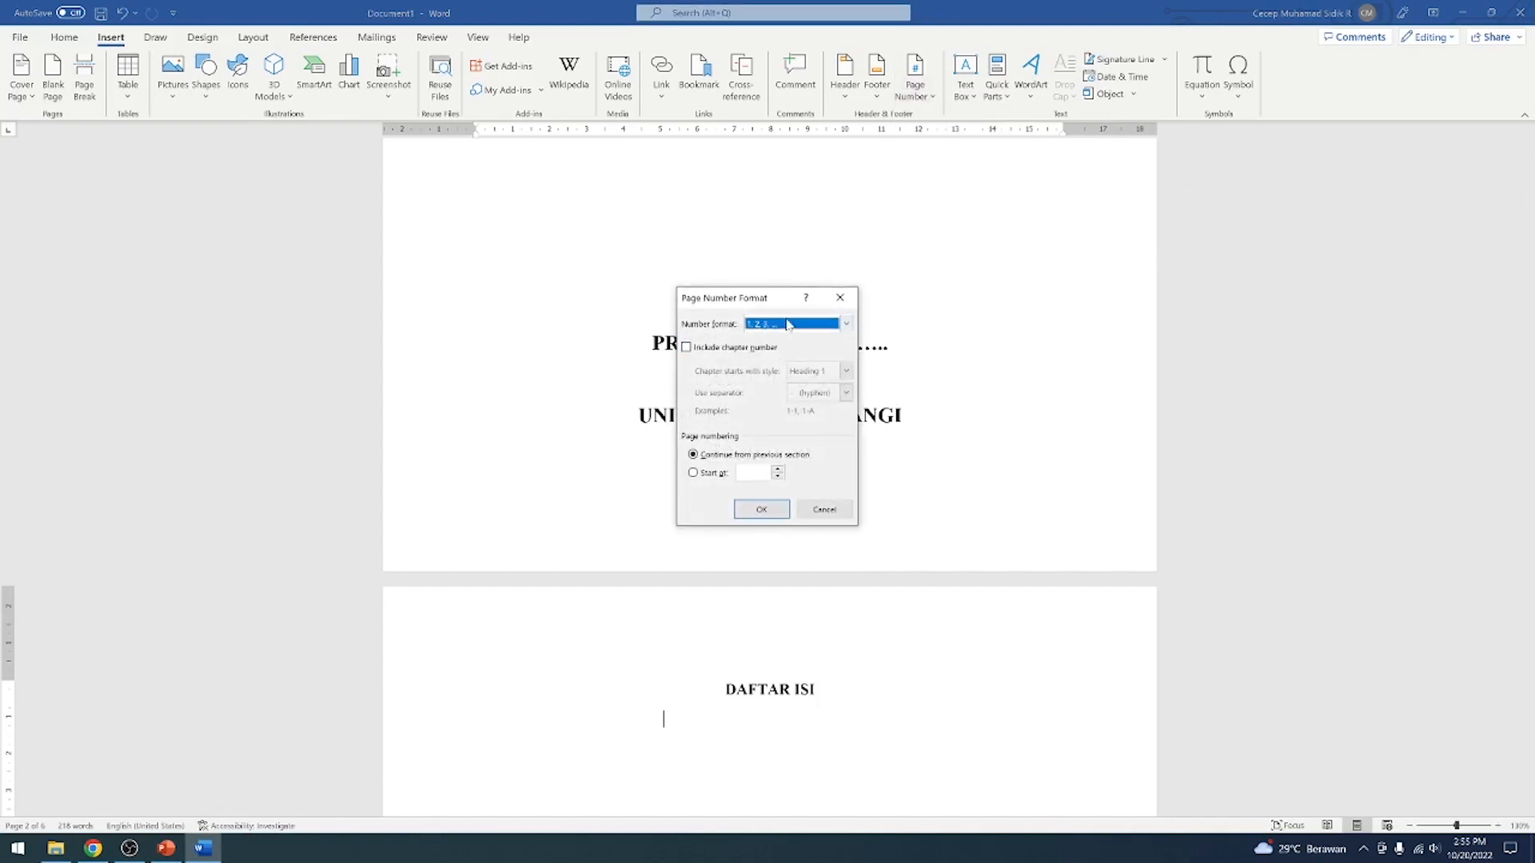
click(845, 323)
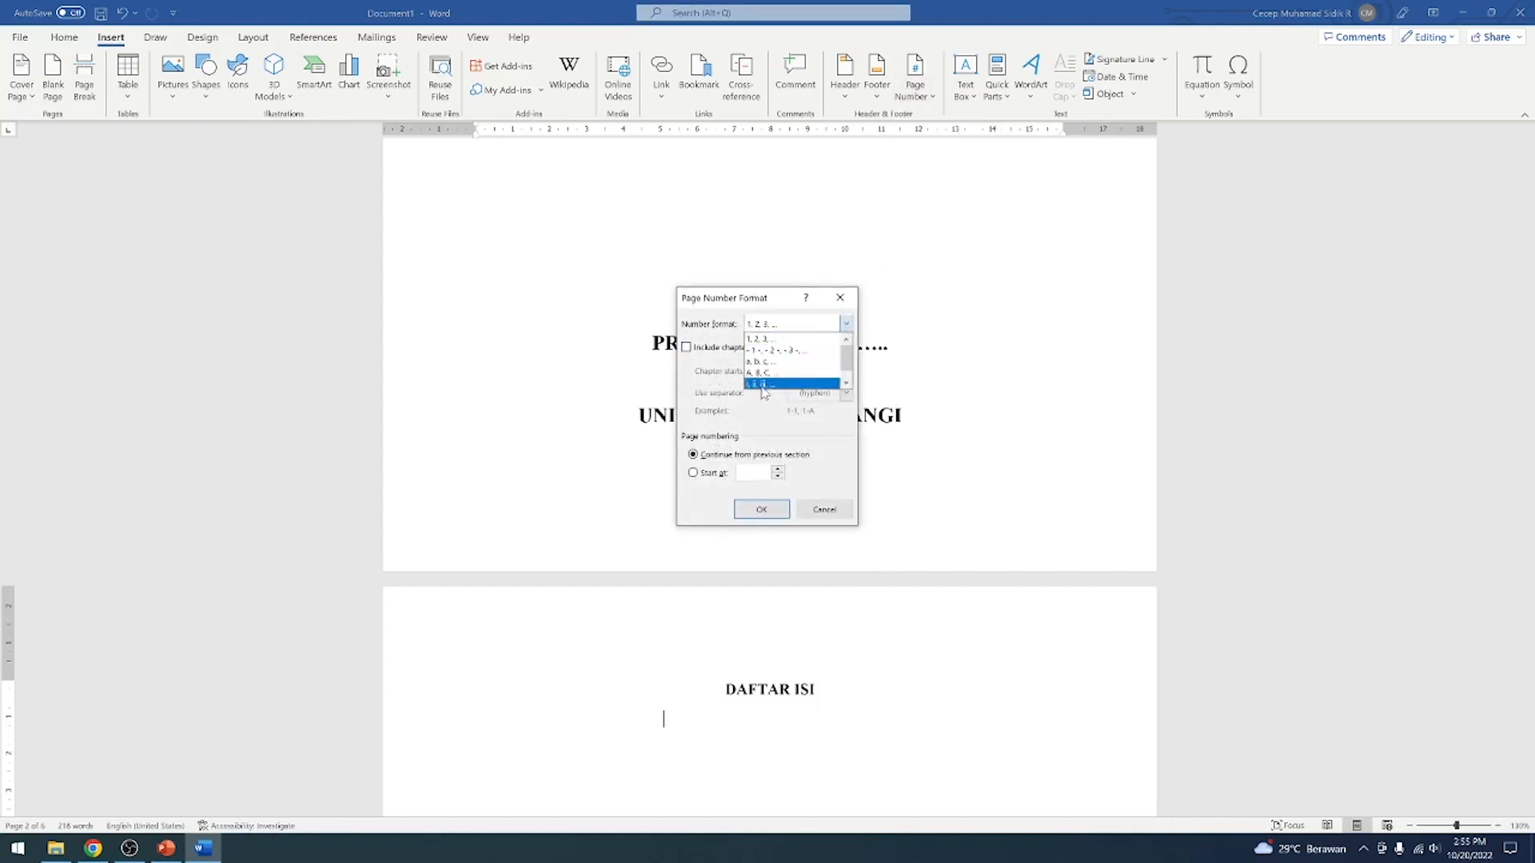
click(838, 385)
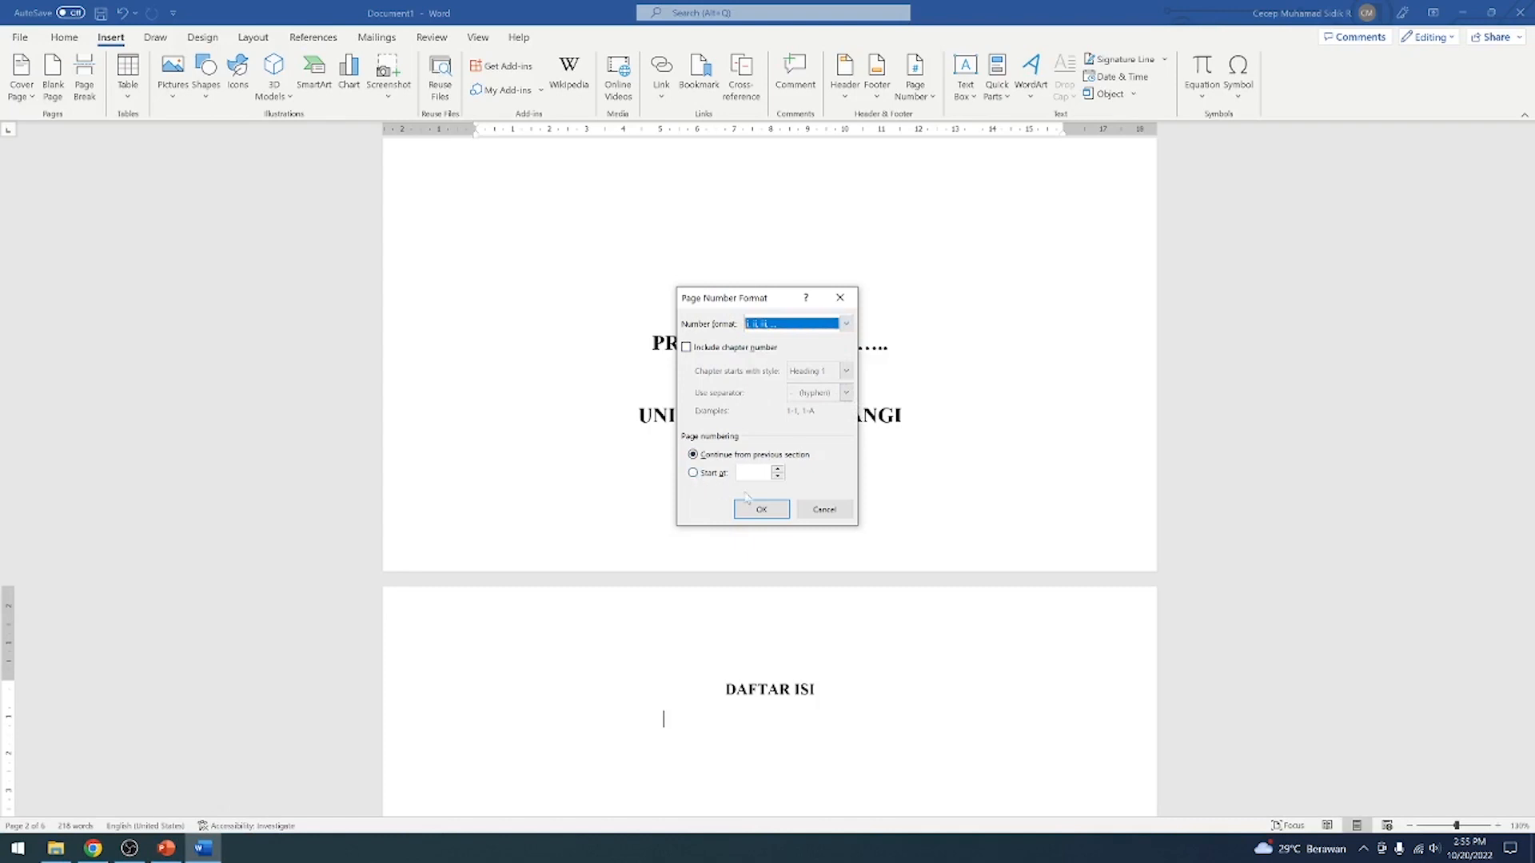
click(694, 473)
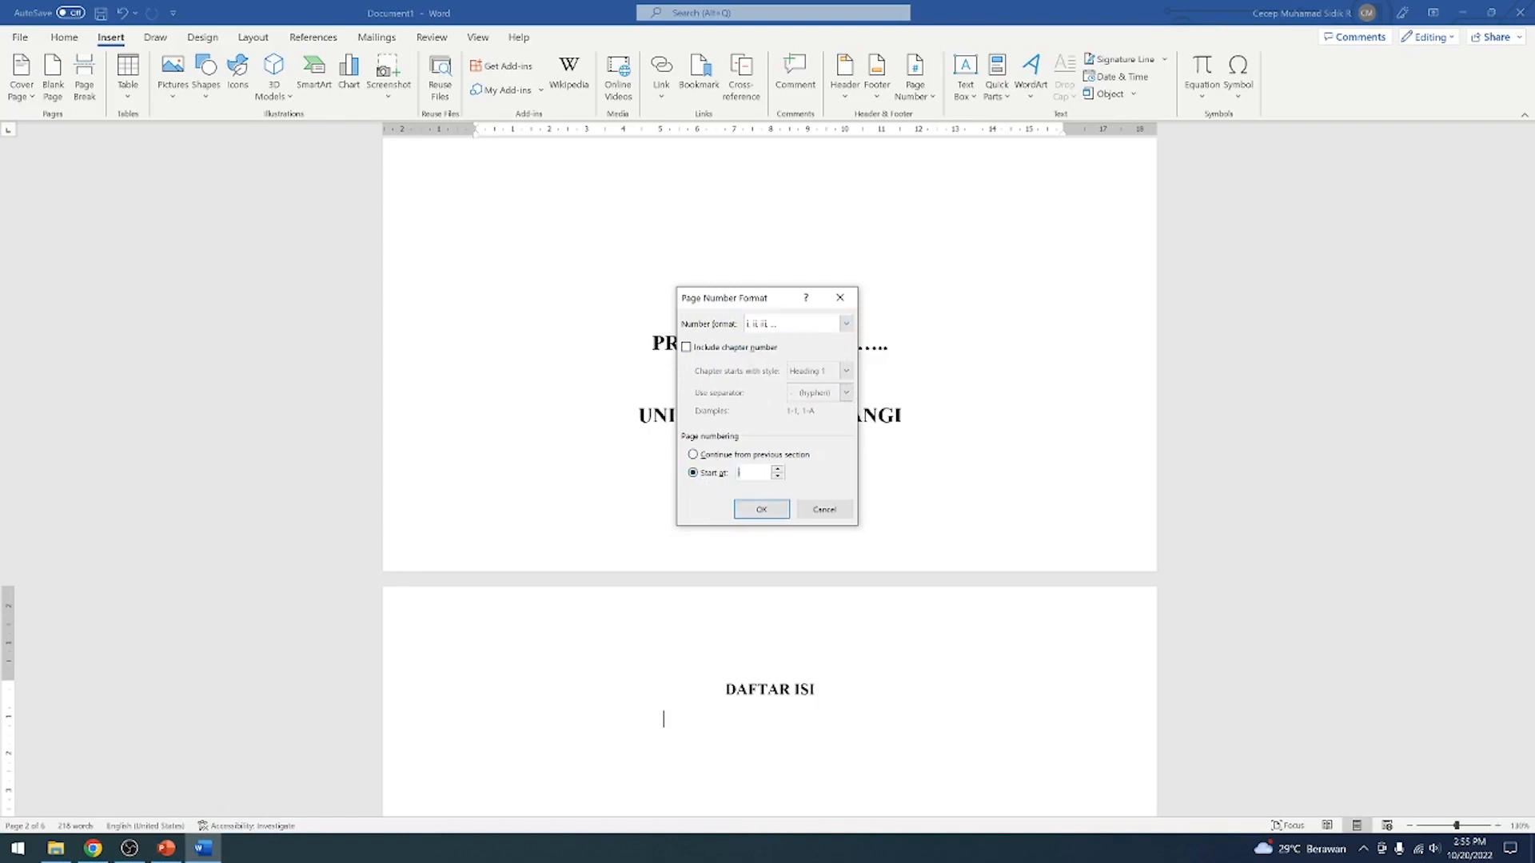
click(784, 510)
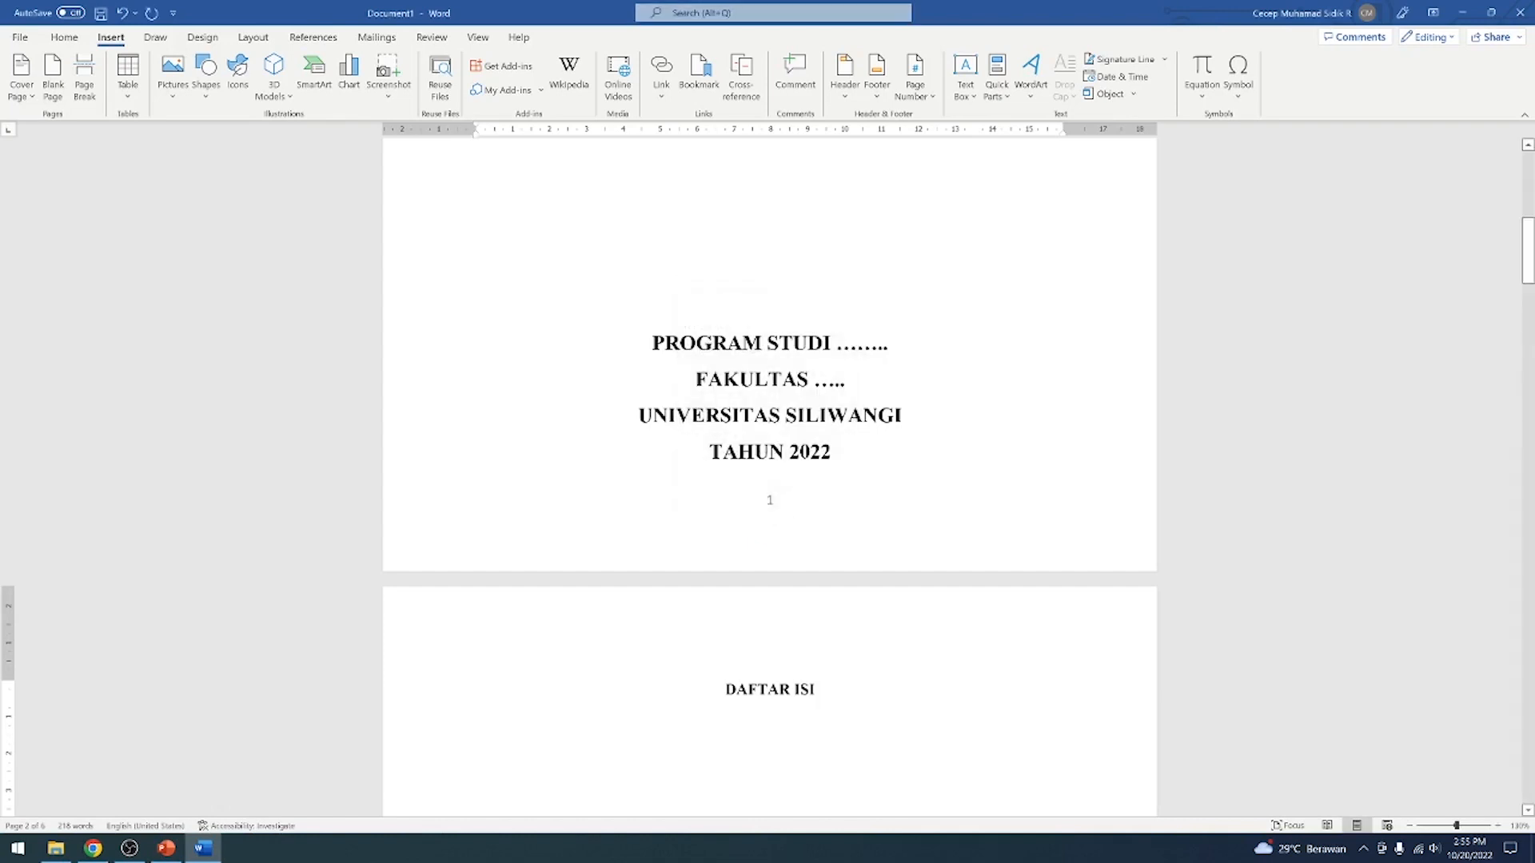
Check the numbering around the DAFTAR ISI page, and delete the page number from the cover page's footer
scroll(900, 487, up, 4)
scroll(900, 487, down, 10)
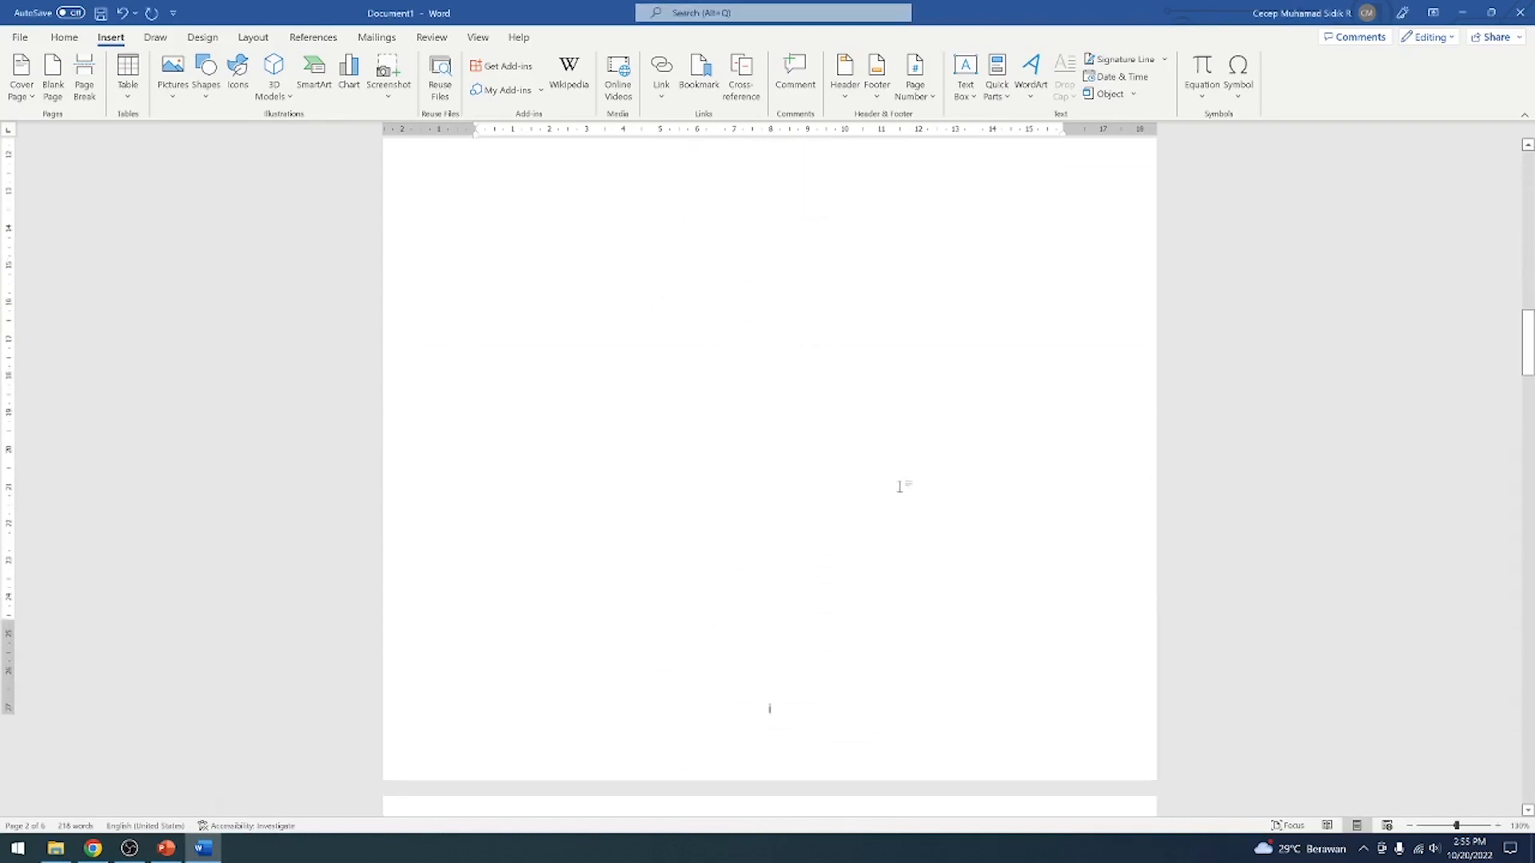
scroll(900, 487, down, 2)
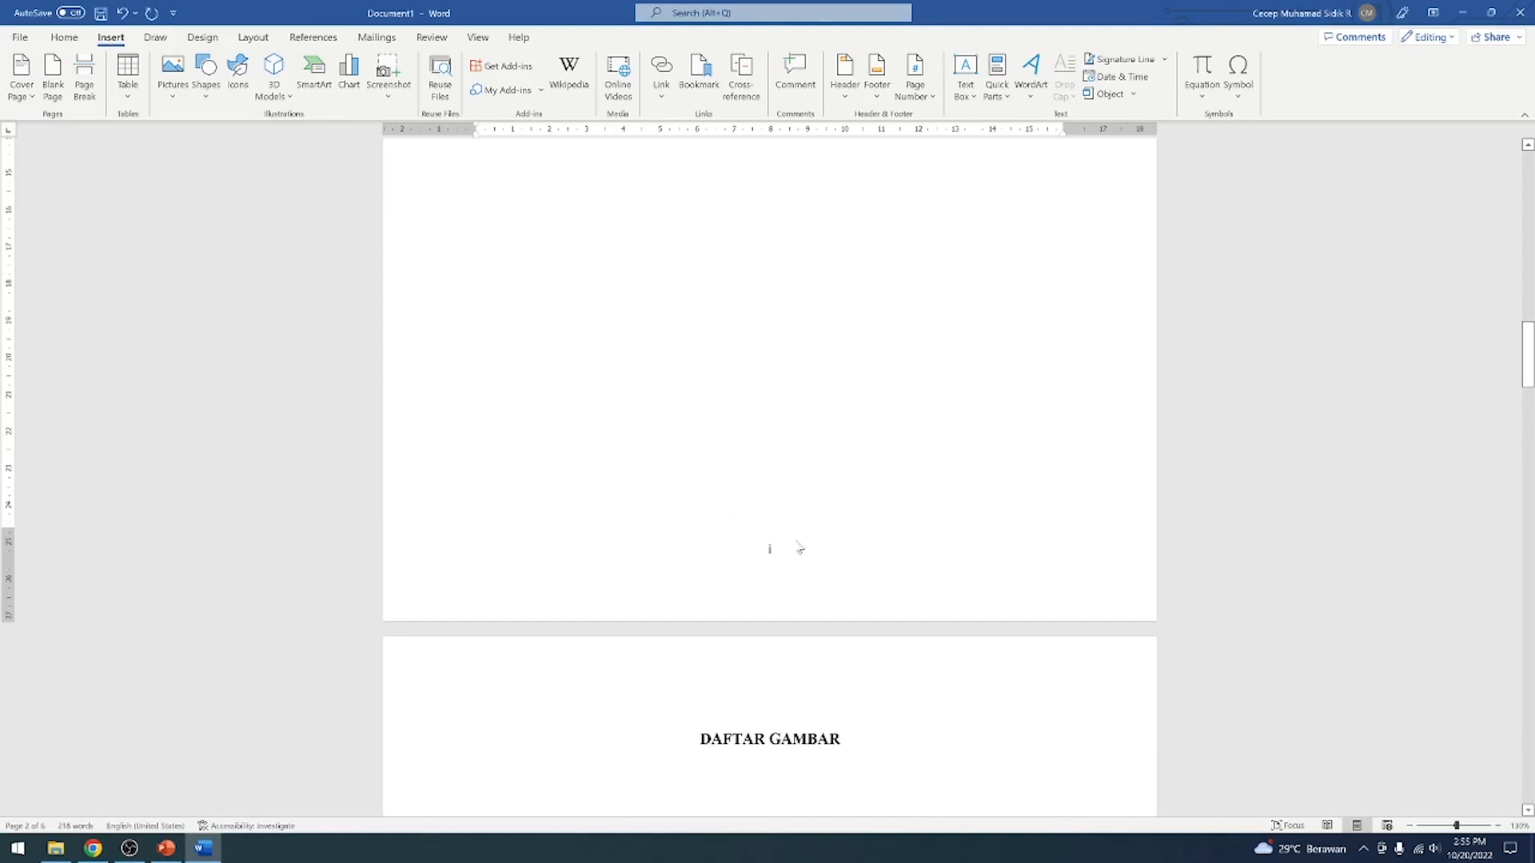
scroll(785, 472, up, 13)
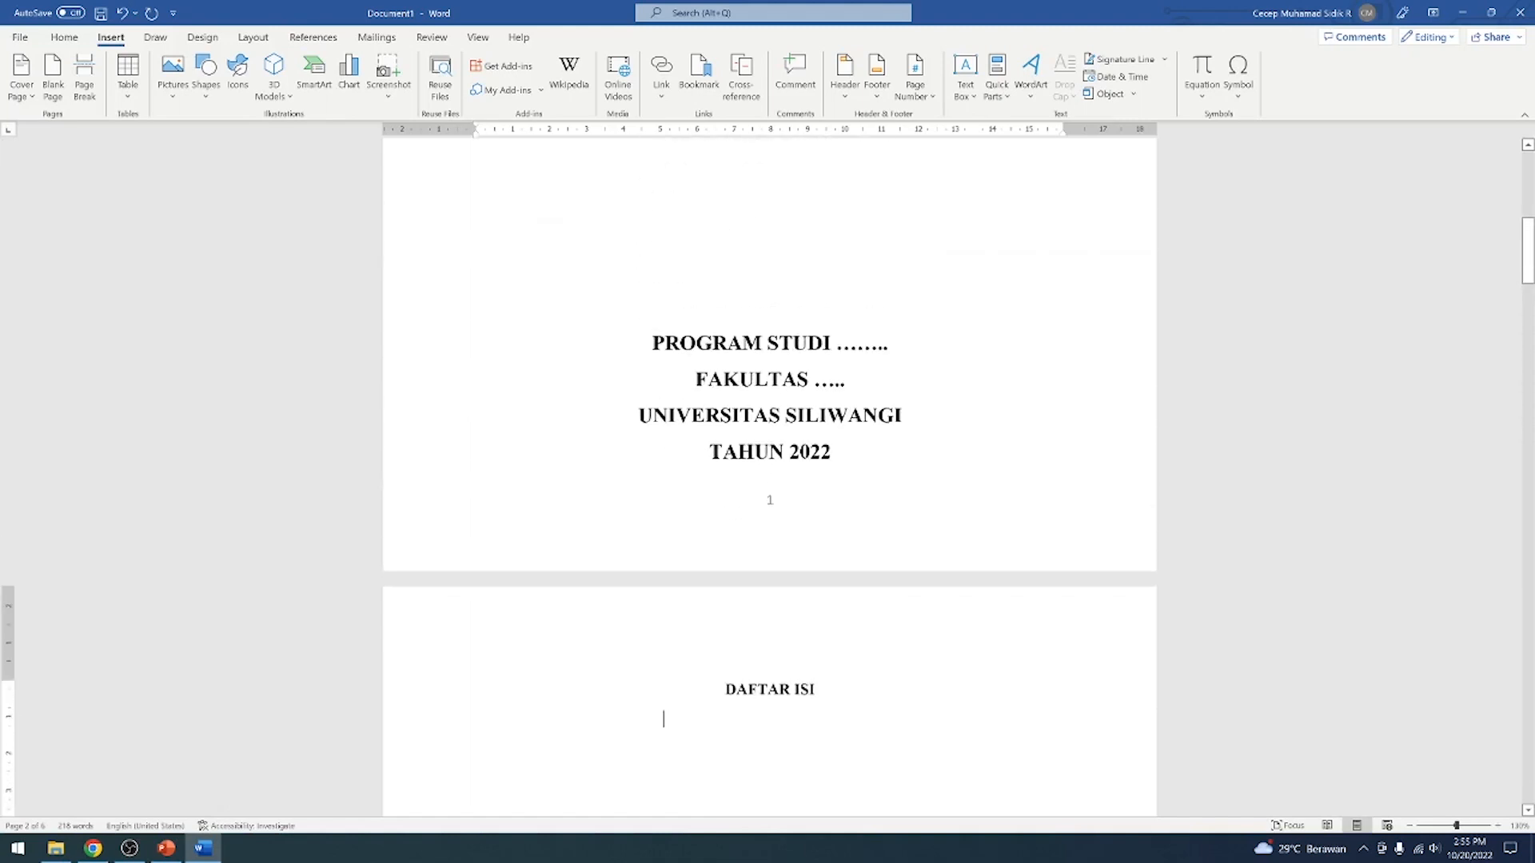
double_click(770, 502)
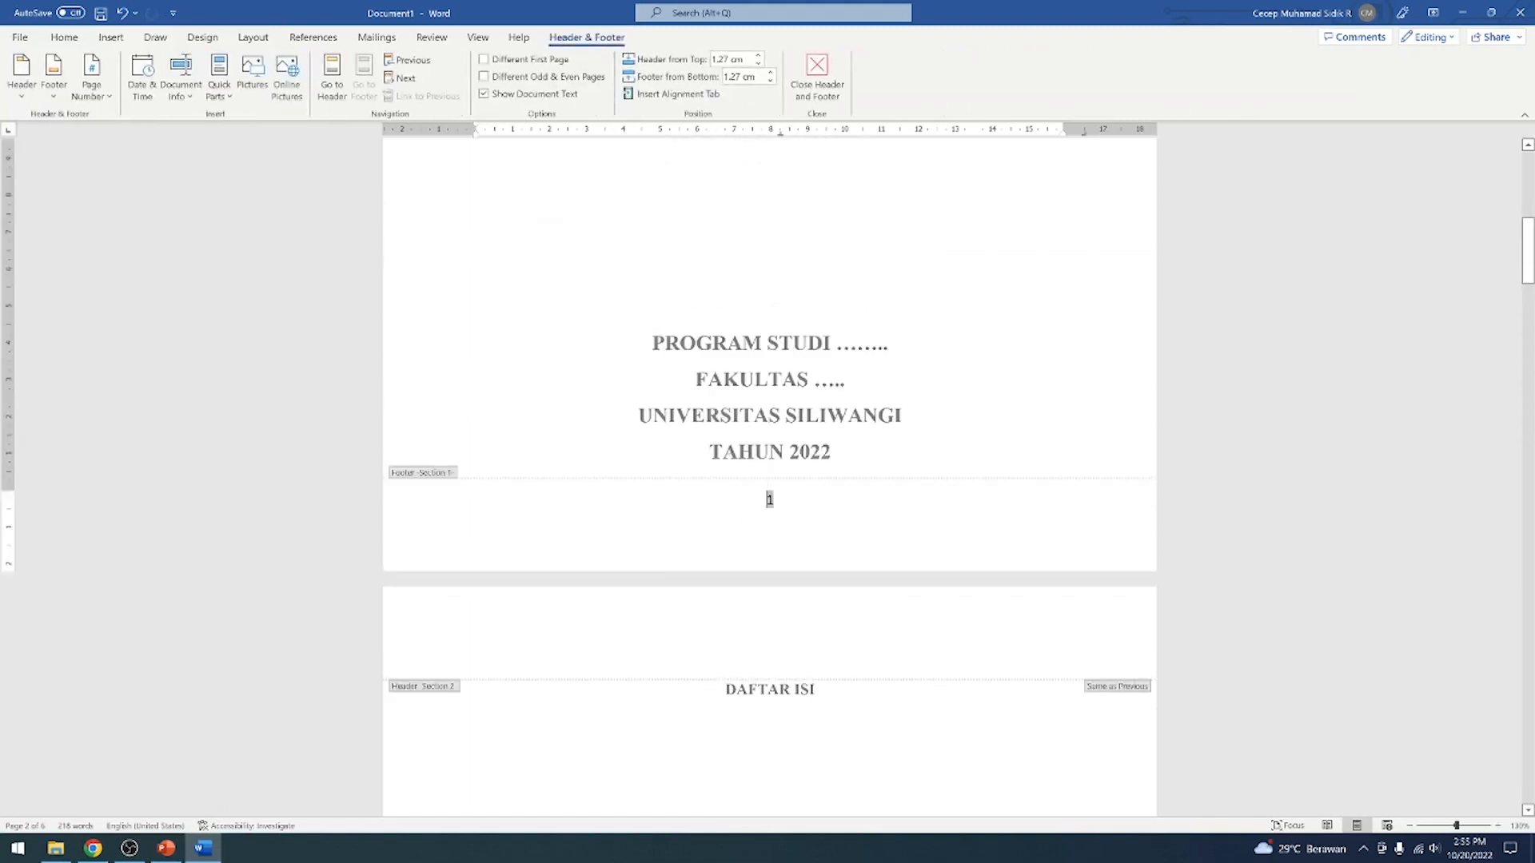
double_click(770, 499)
scroll(829, 496, up, 1)
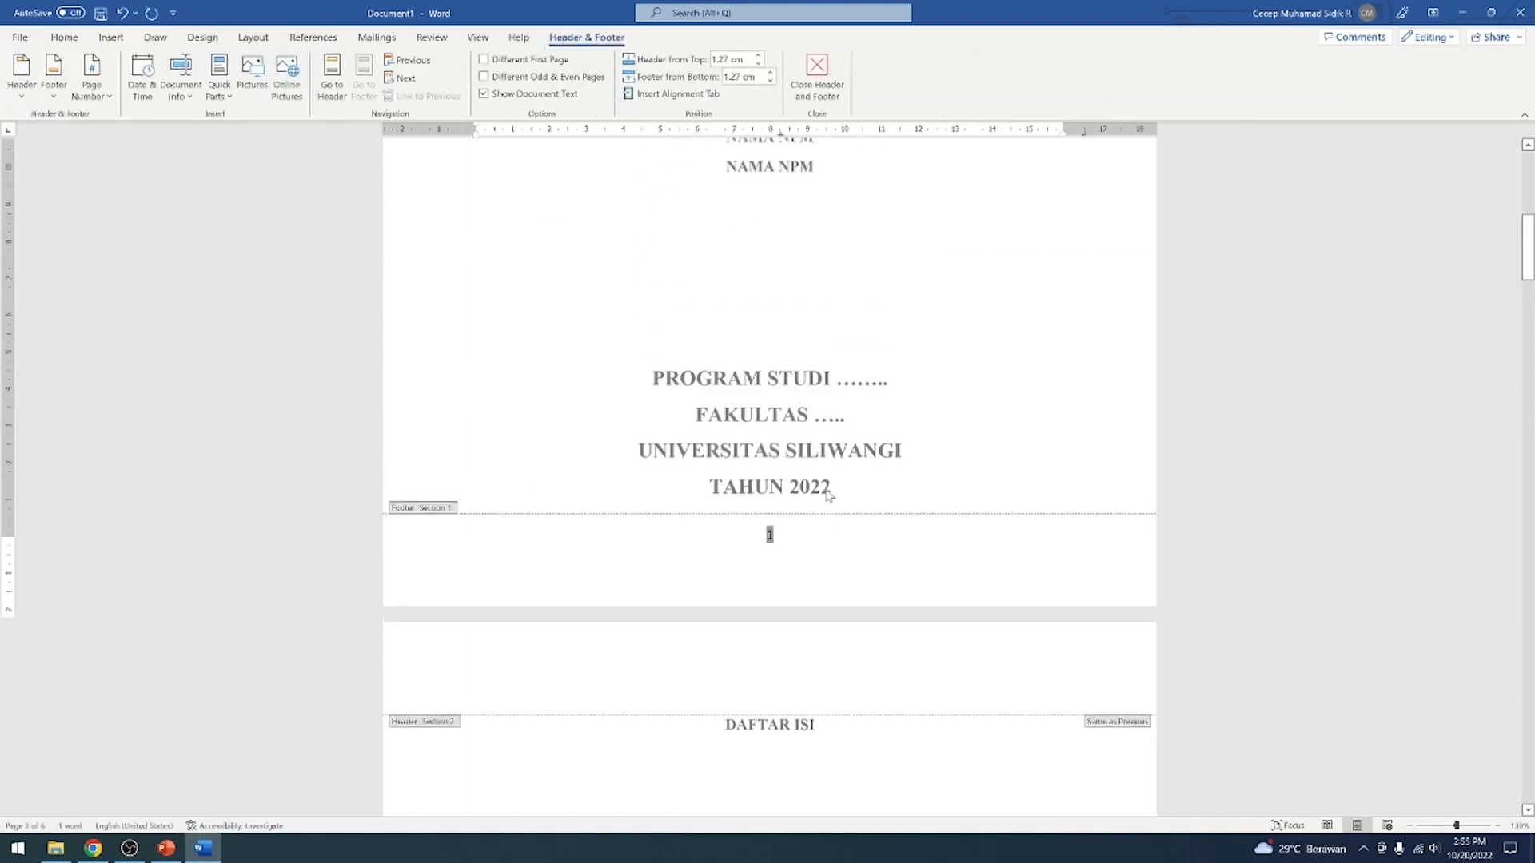
key(BackSpace)
click(812, 80)
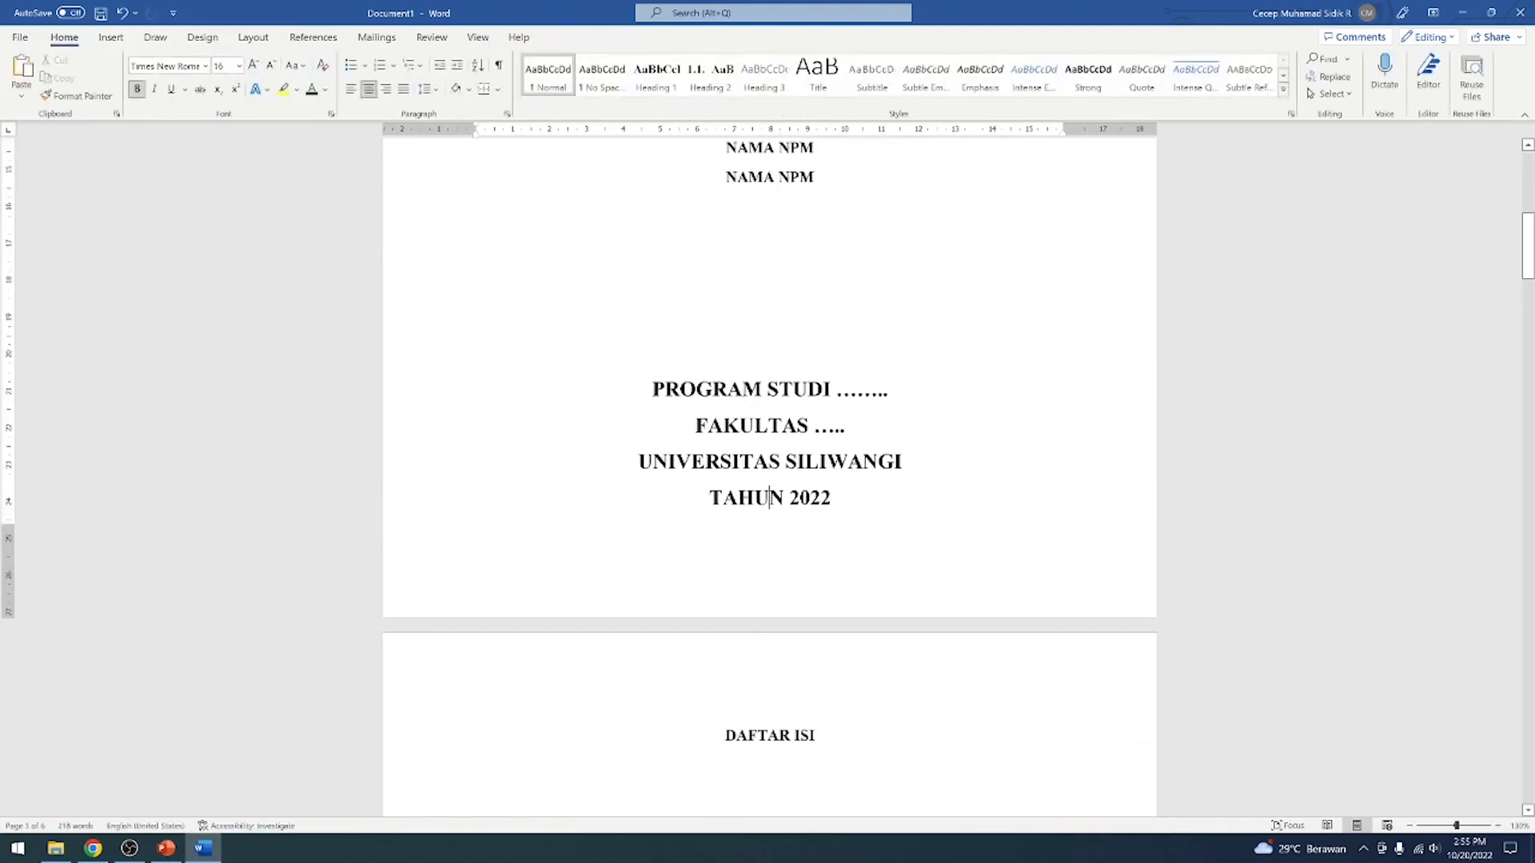
Check the DAFTAR ISI and DAFTAR GAMBAR pages for their page numbers, including the header area of the DAFTAR ISI section
scroll(770, 480, down, 5)
scroll(770, 480, down, 4)
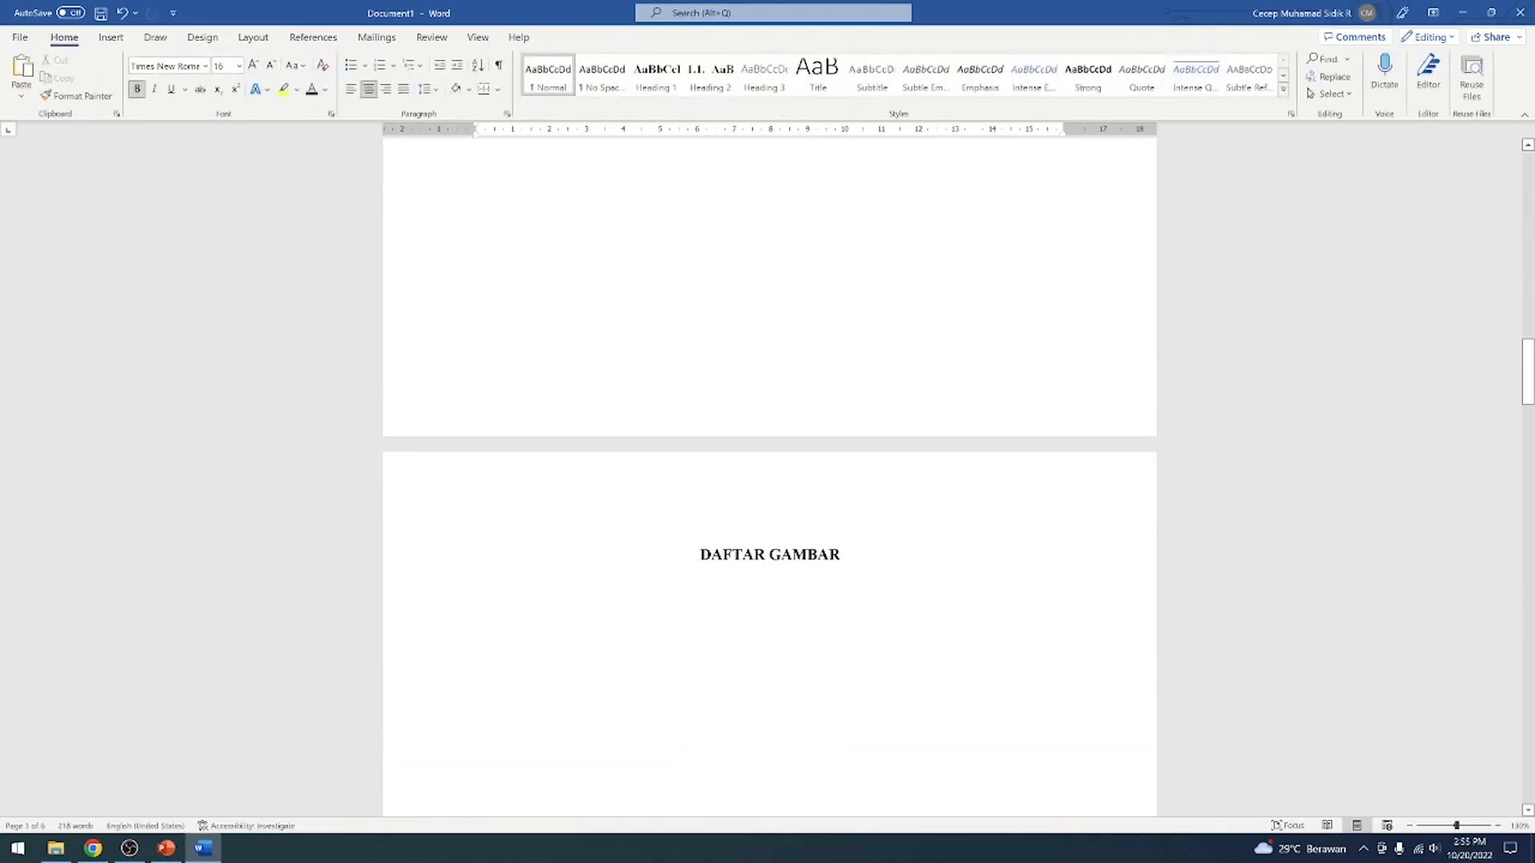
scroll(817, 400, up, 10)
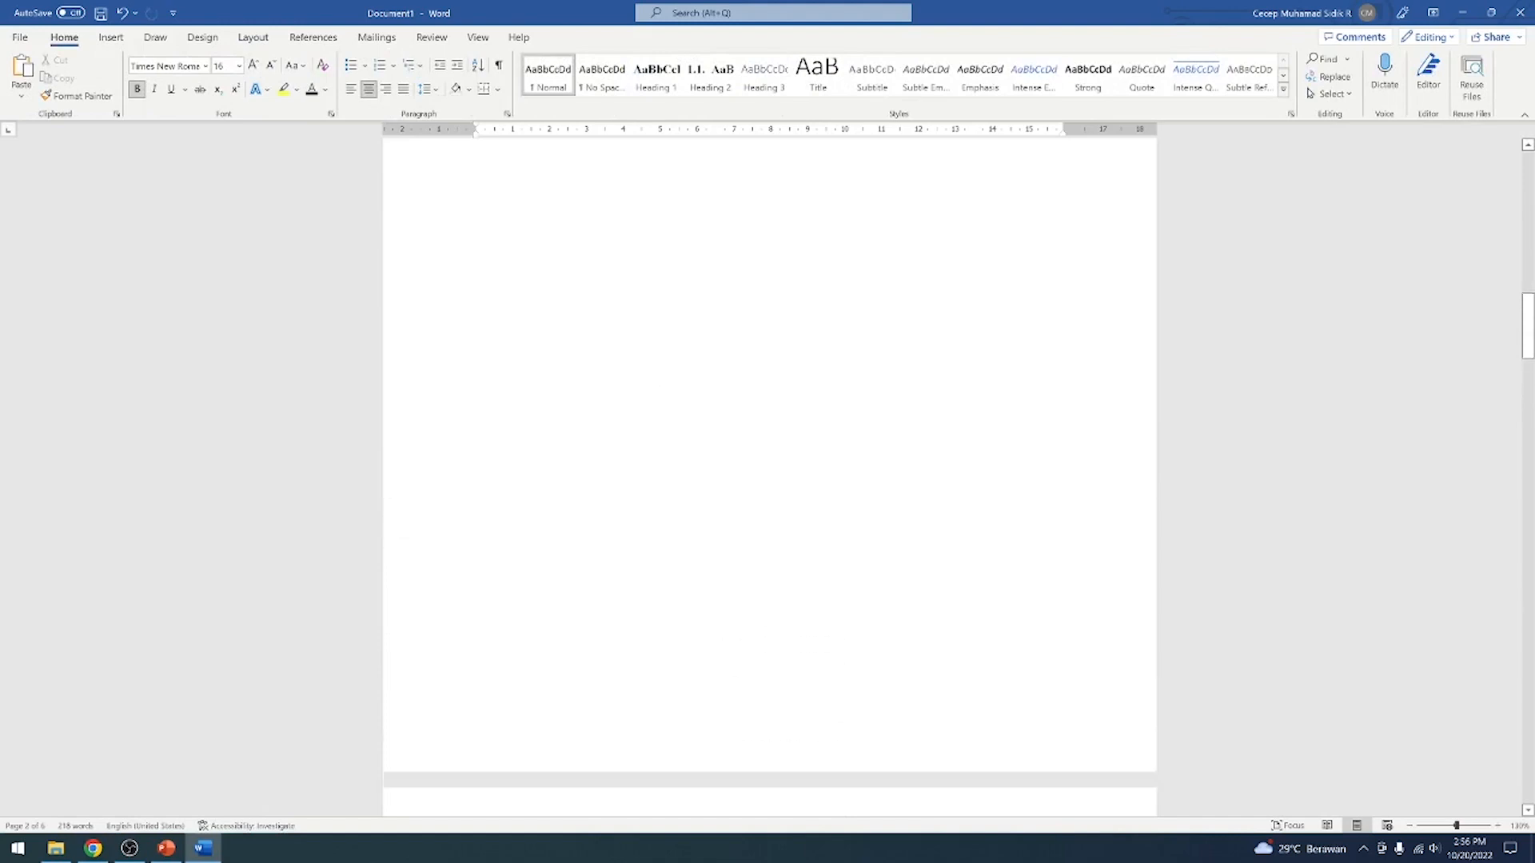
scroll(770, 479, down, 3)
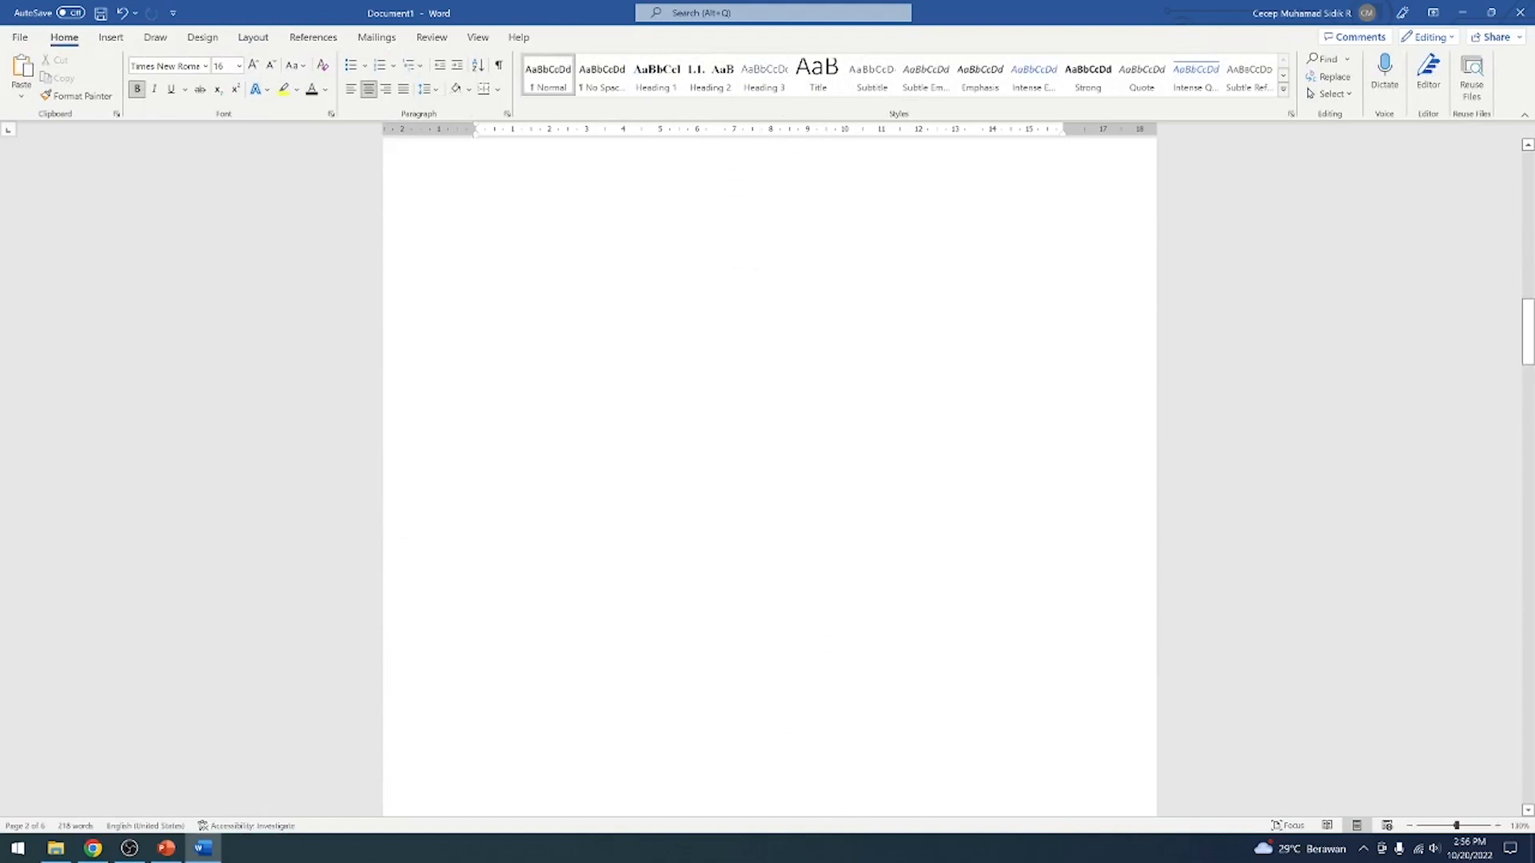
scroll(770, 480, up, 4)
double_click(768, 209)
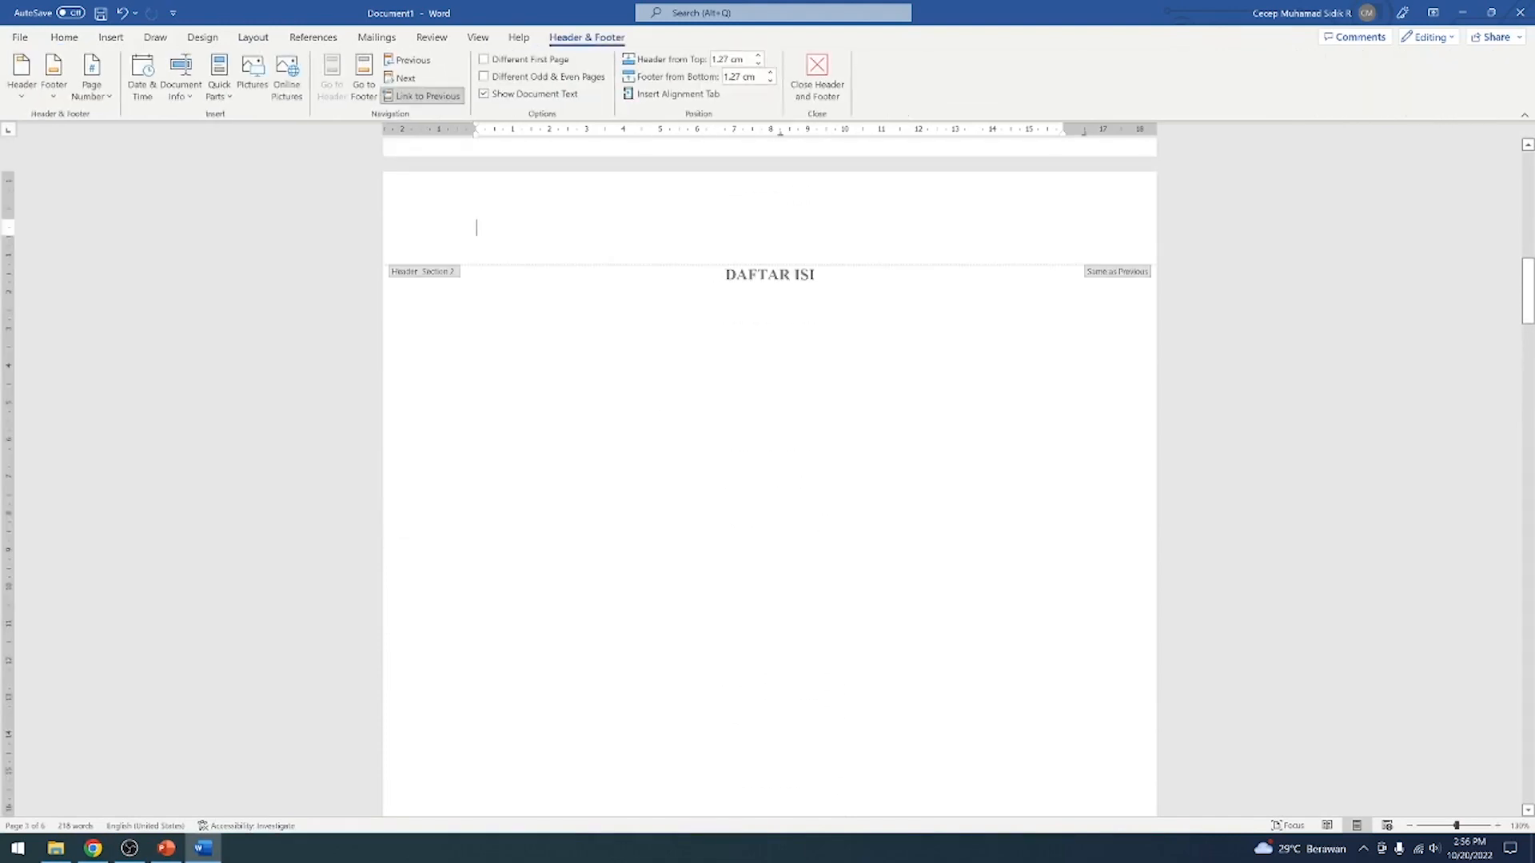
scroll(719, 240, up, 1)
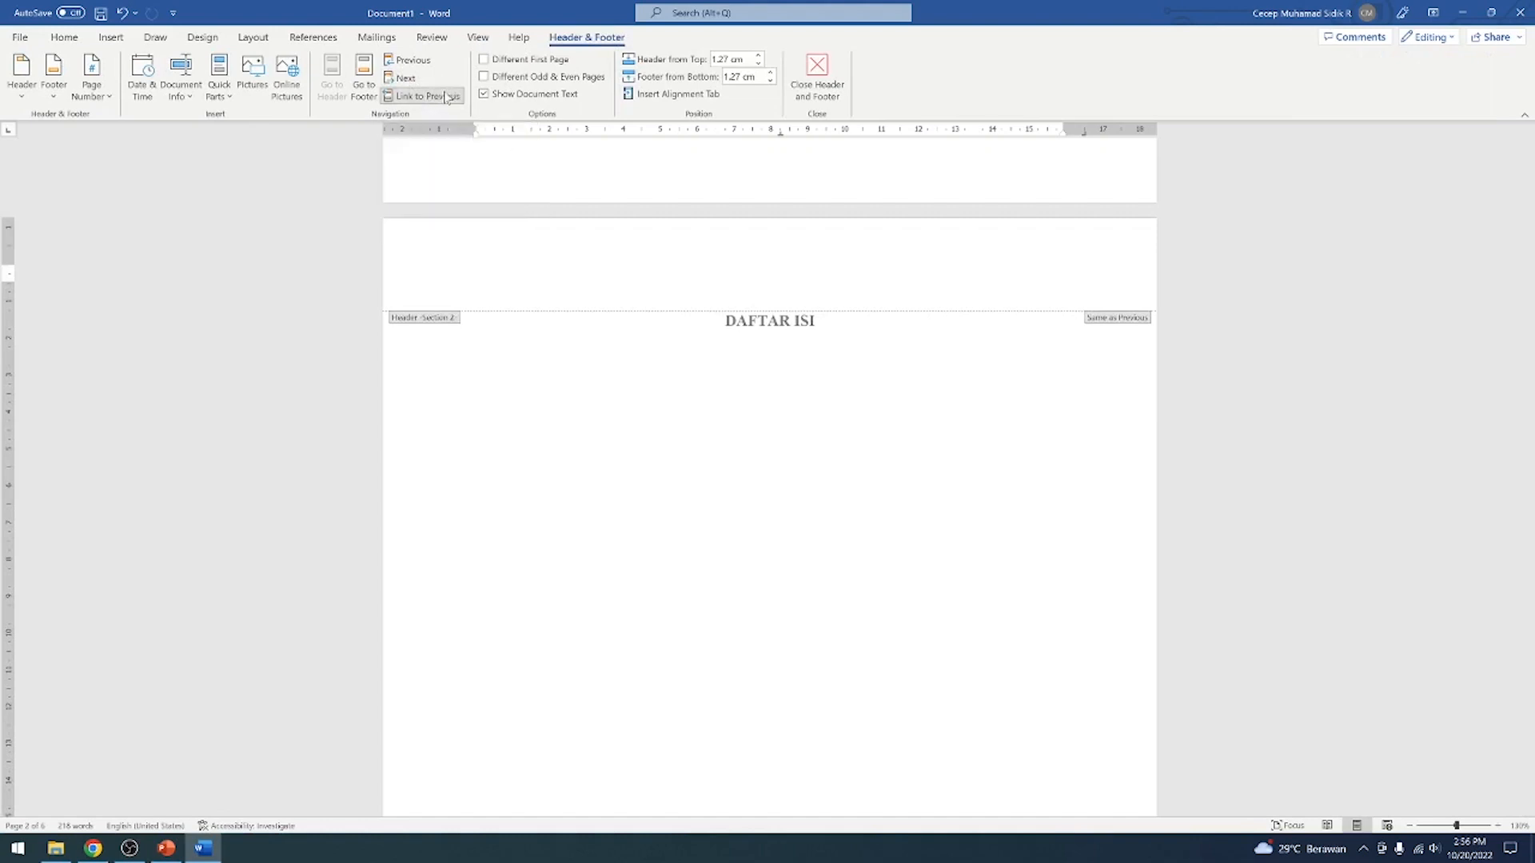
double_click(851, 455)
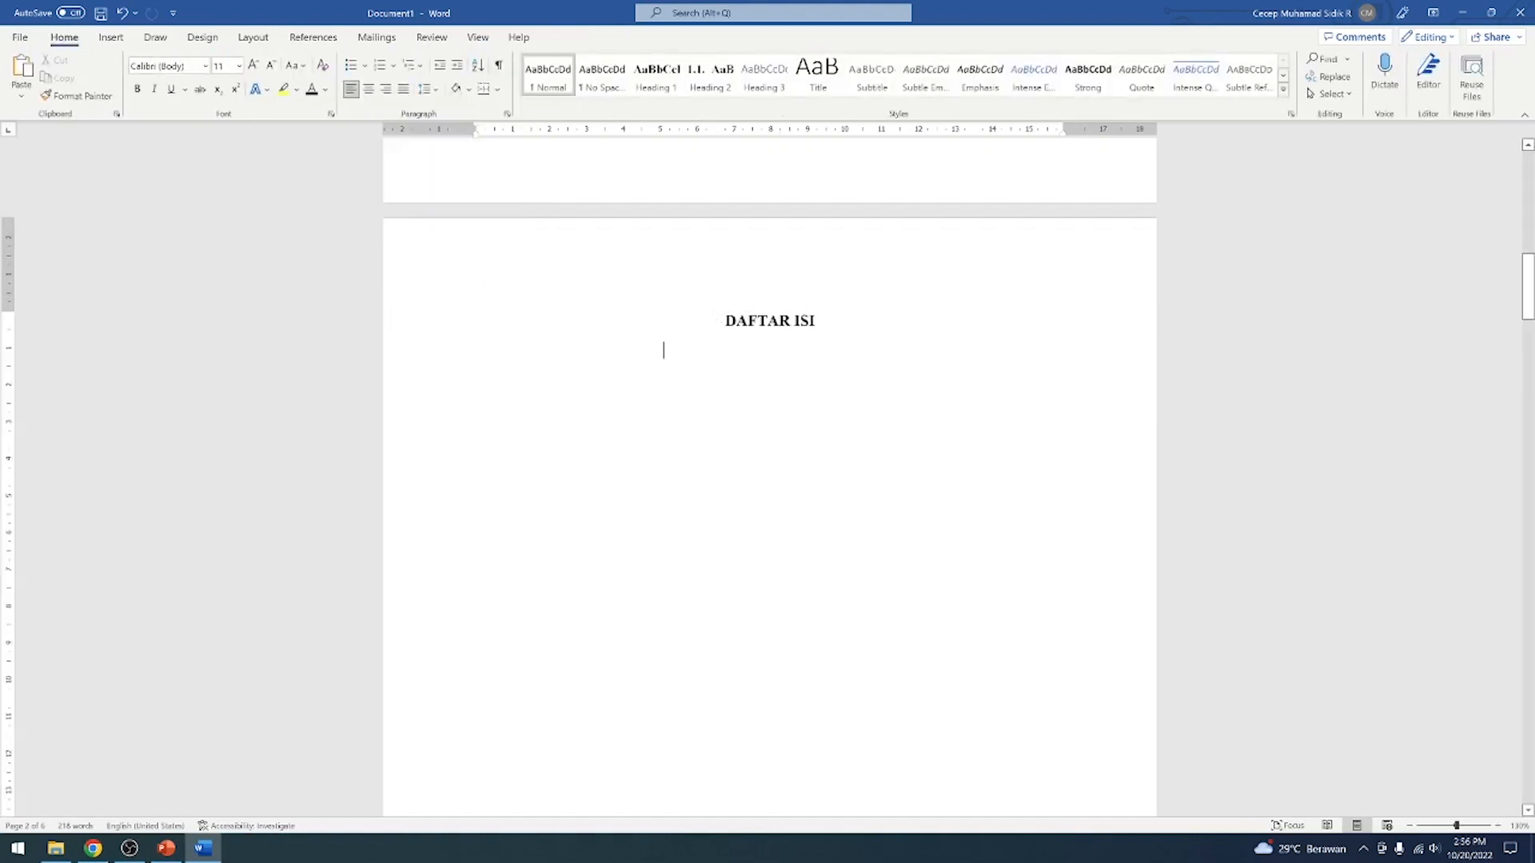
click(779, 321)
scroll(877, 435, up, 4)
scroll(877, 435, down, 12)
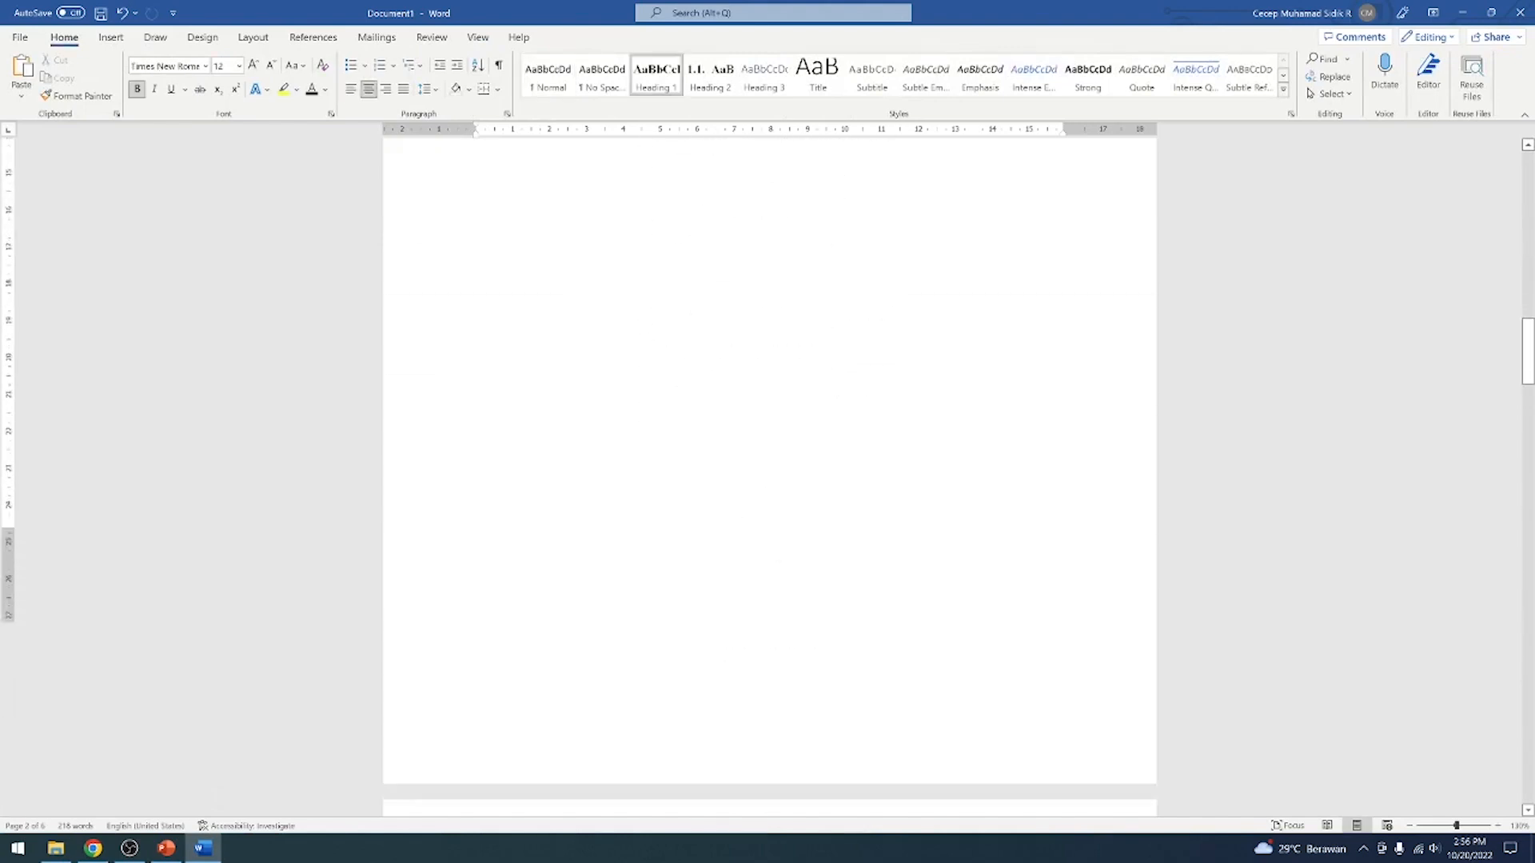
click(774, 525)
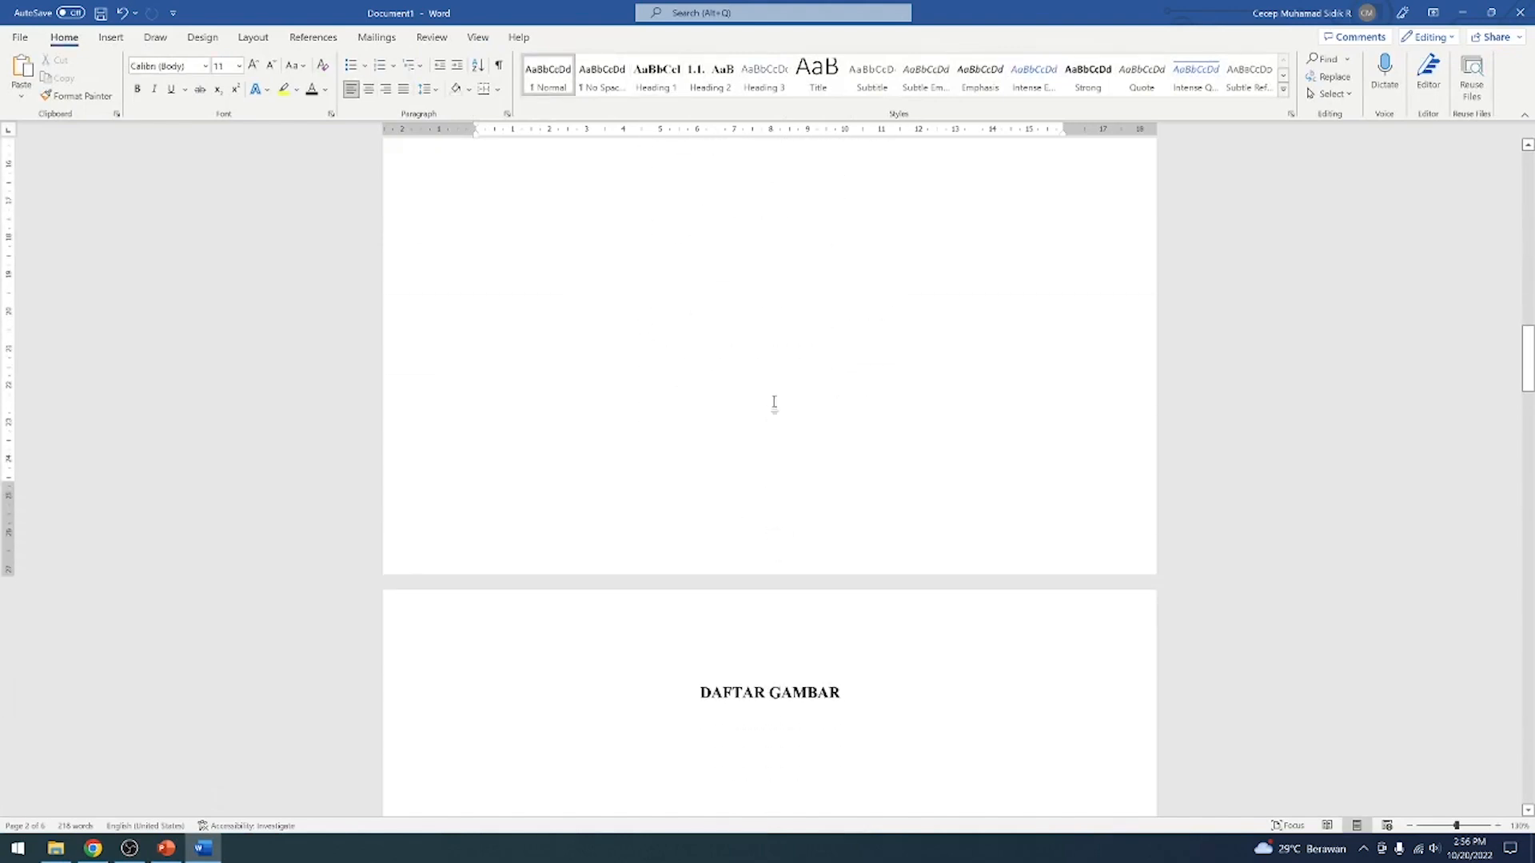
scroll(774, 402, up, 10)
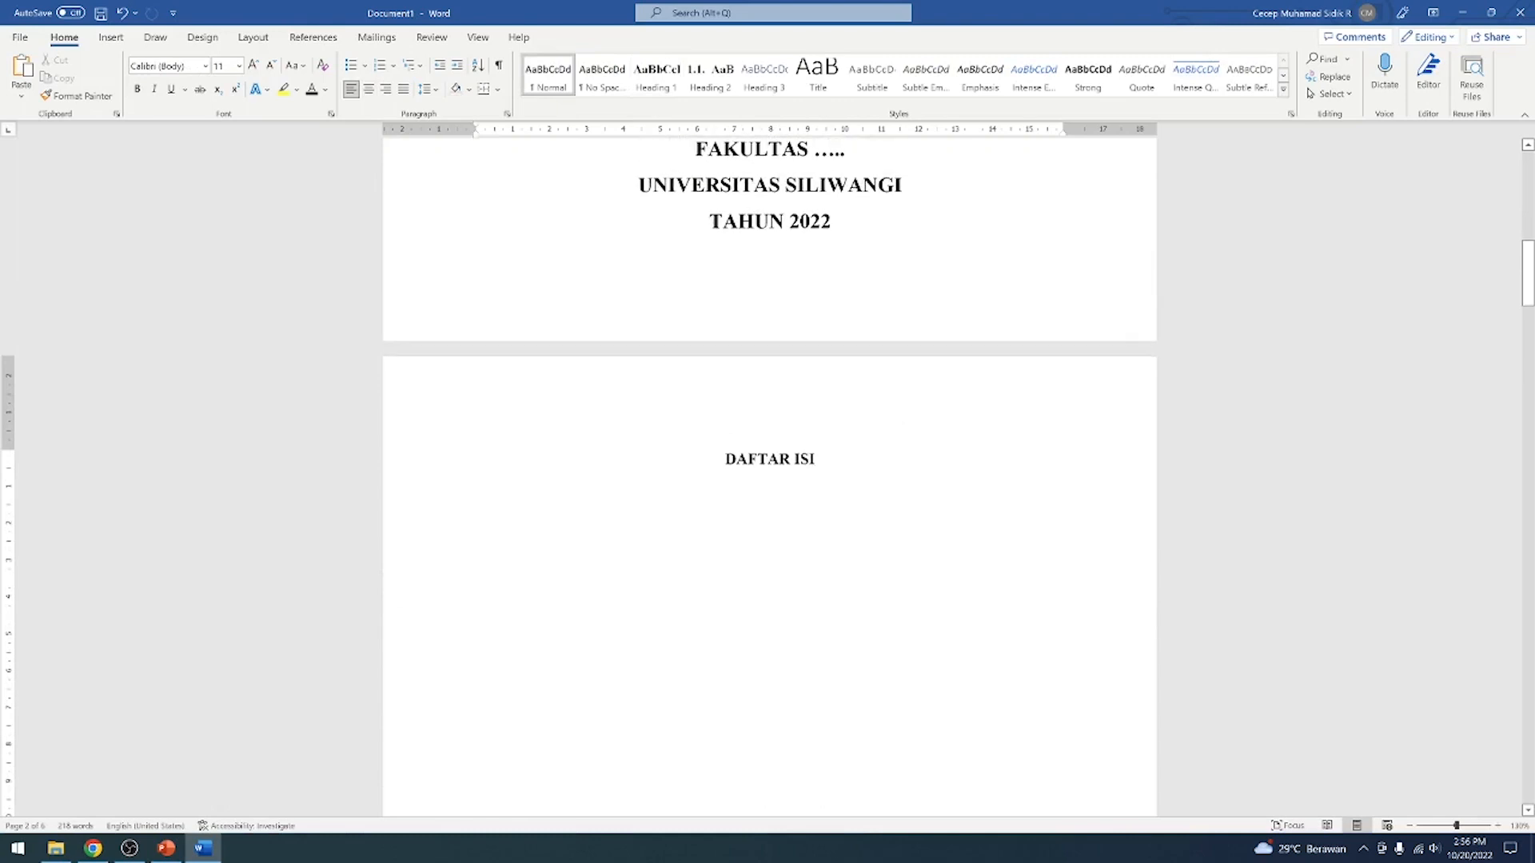
Unlink the header of the DAFTAR ISI section from the previous section and leave header editing
click(769, 459)
double_click(766, 407)
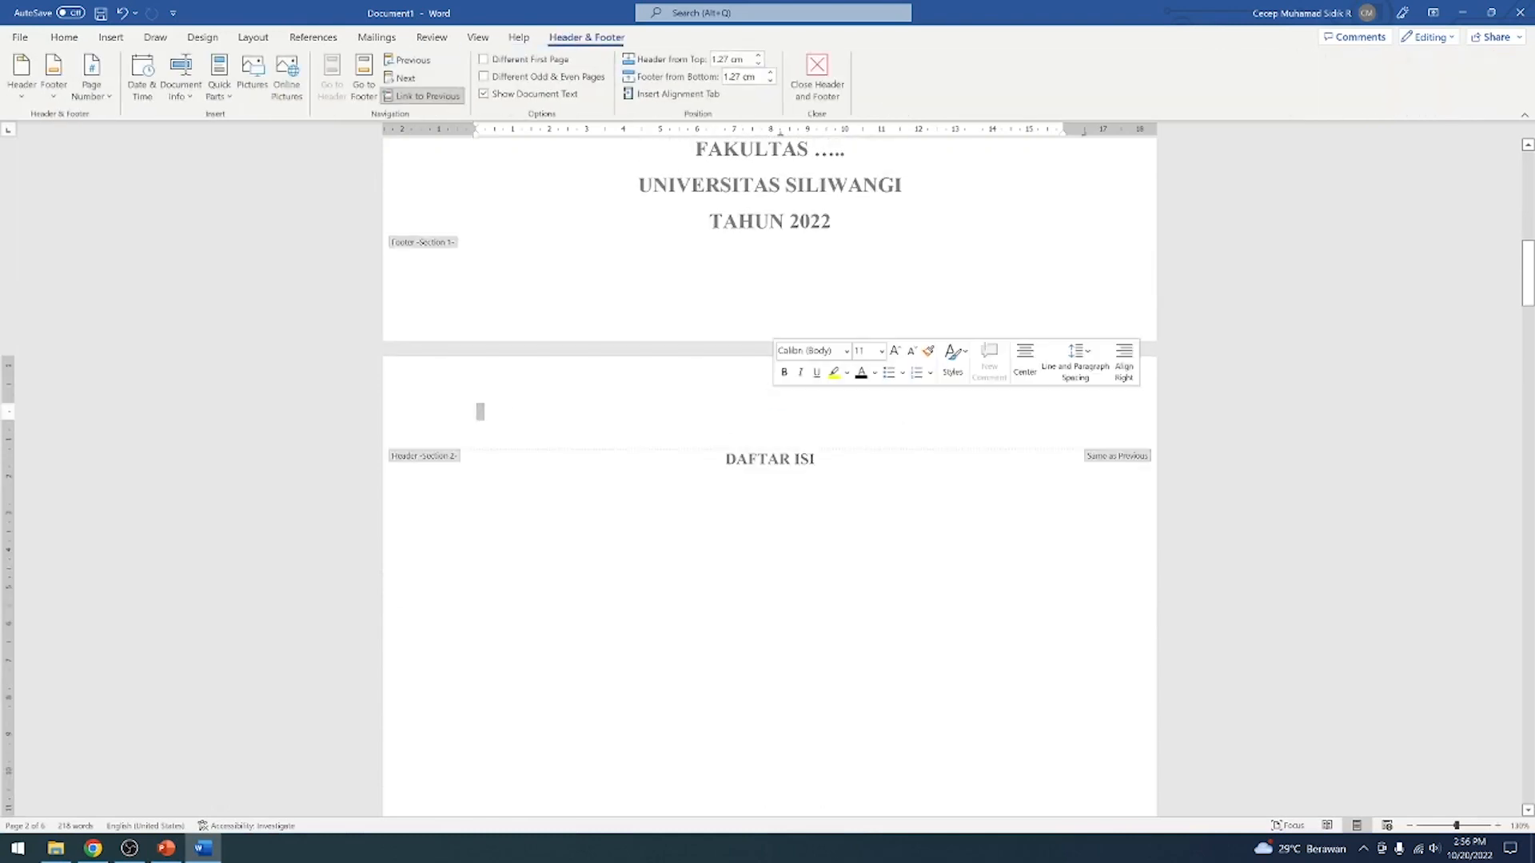
click(735, 400)
click(422, 96)
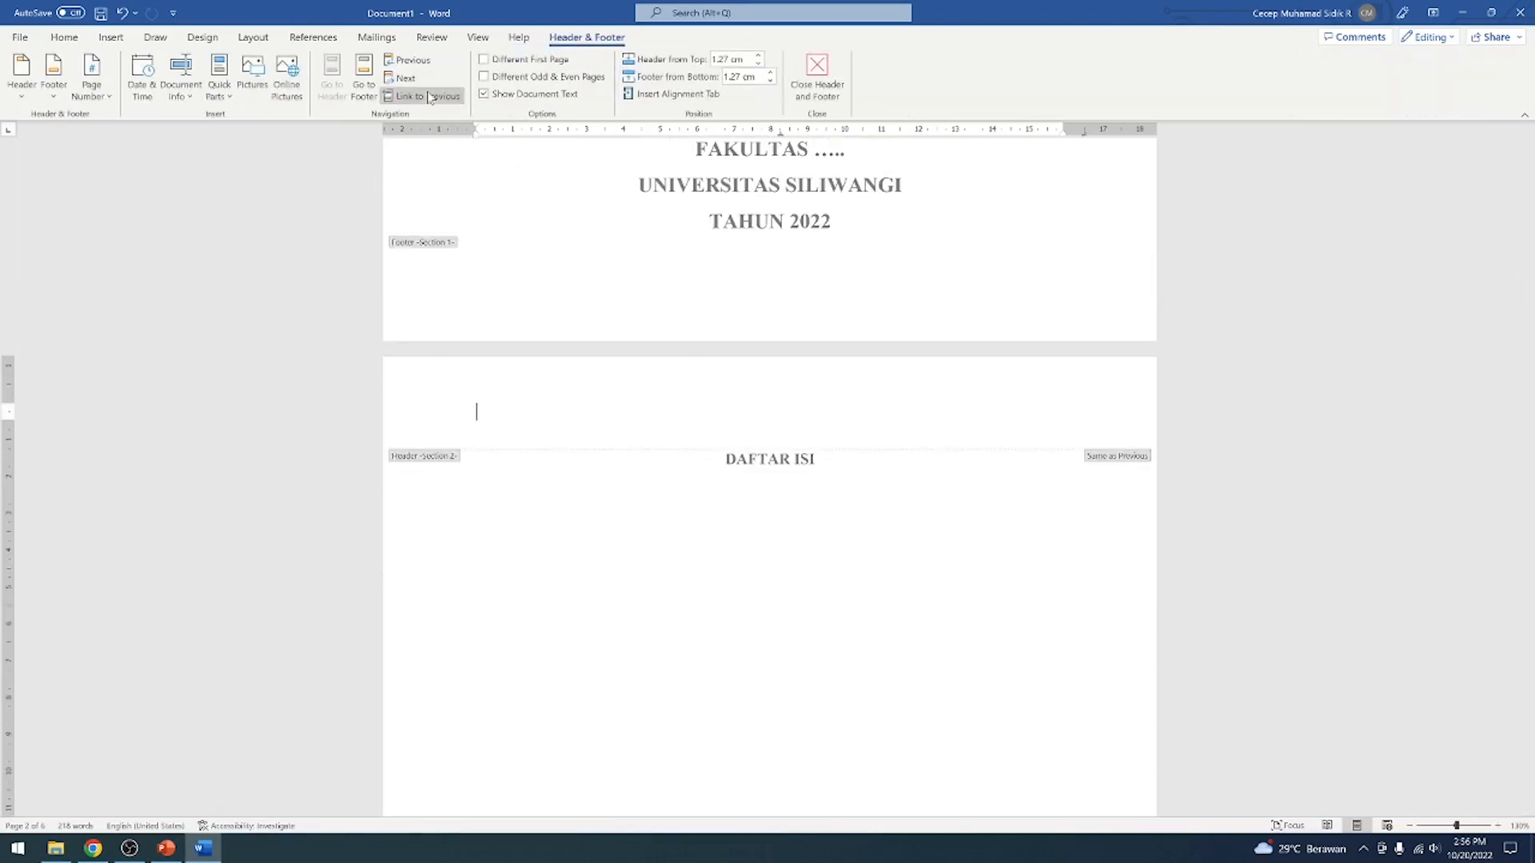
click(814, 74)
click(834, 317)
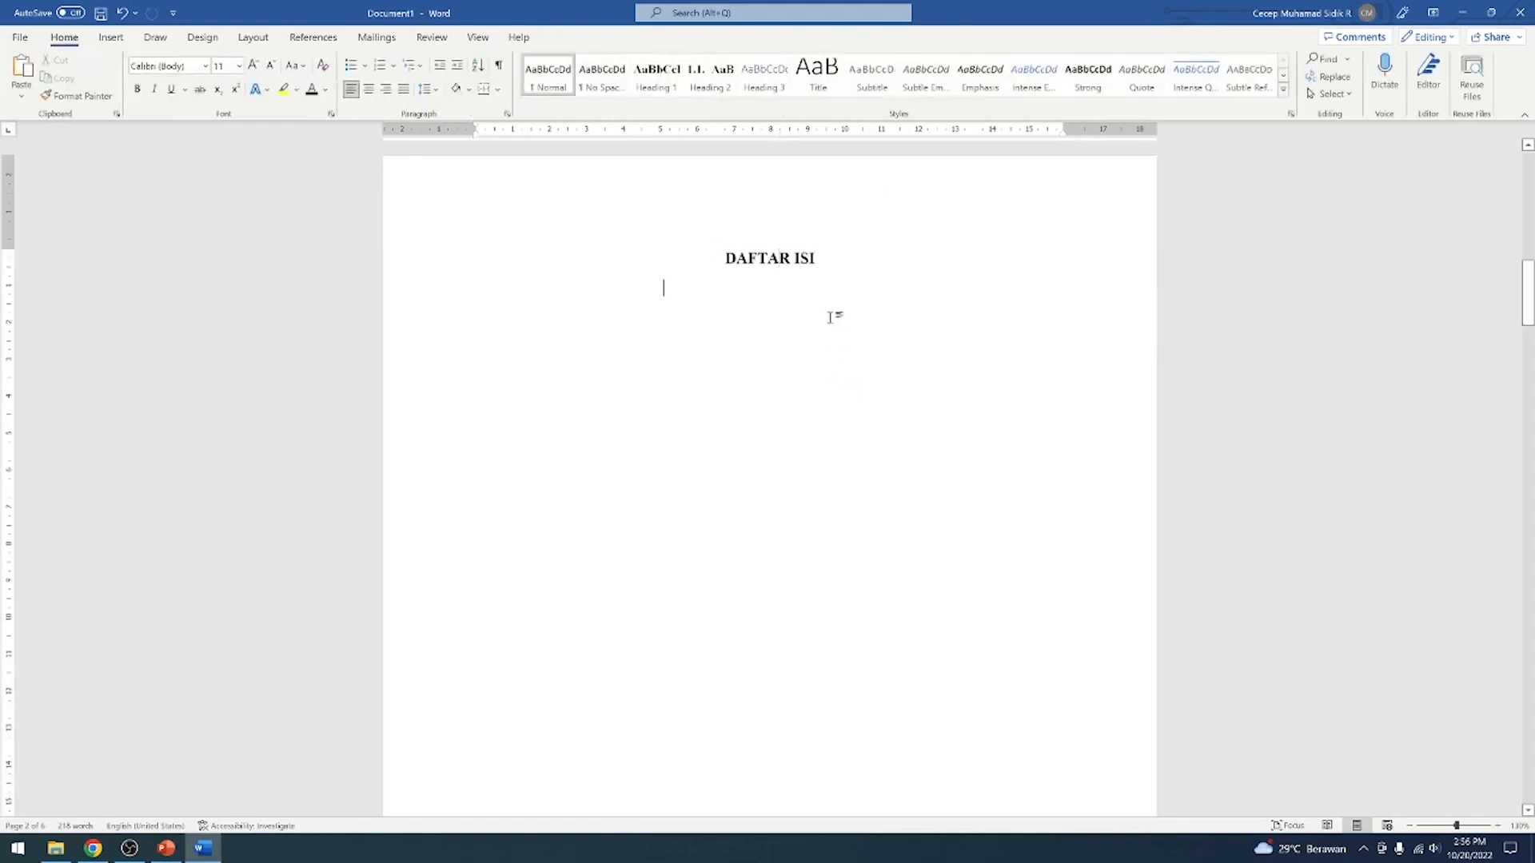
Apply the i, ii, iii page number format to the DAFTAR ISI section, starting at i
click(821, 259)
scroll(769, 478, down, 14)
scroll(770, 478, up, 14)
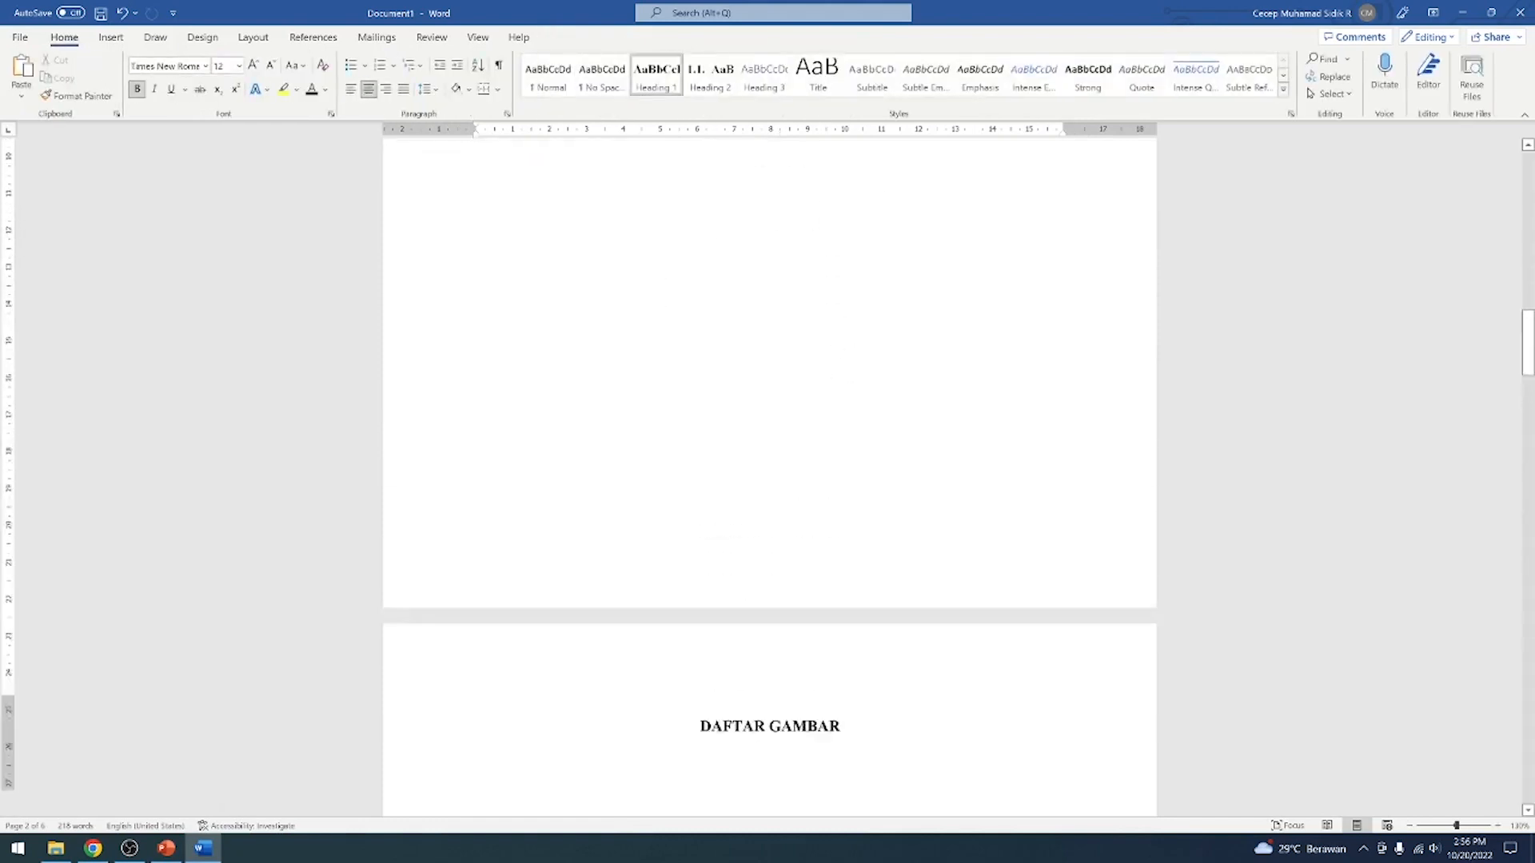
scroll(849, 301, up, 5)
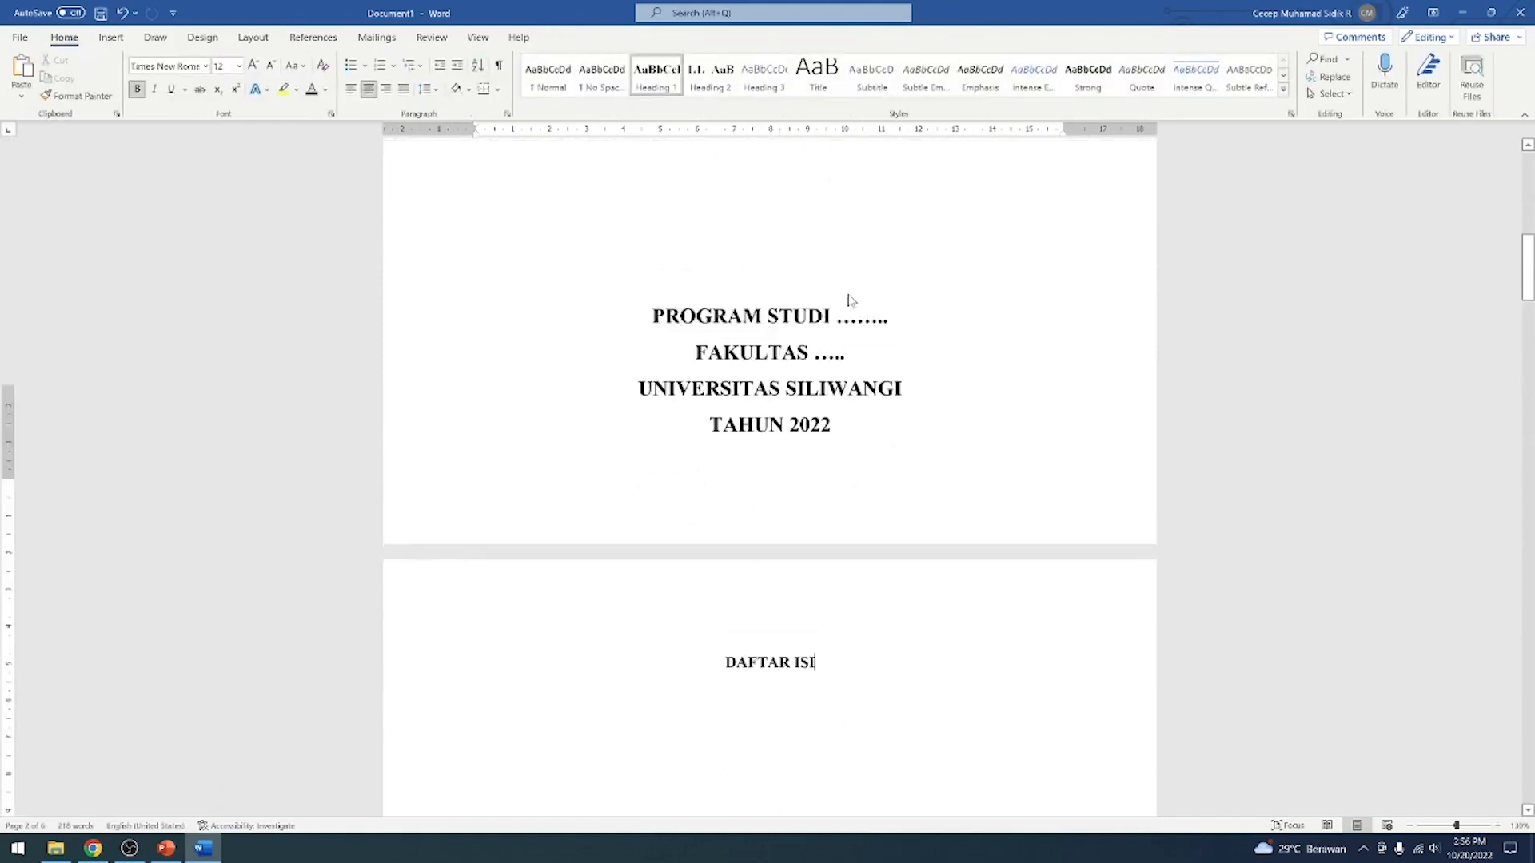
scroll(850, 302, down, 4)
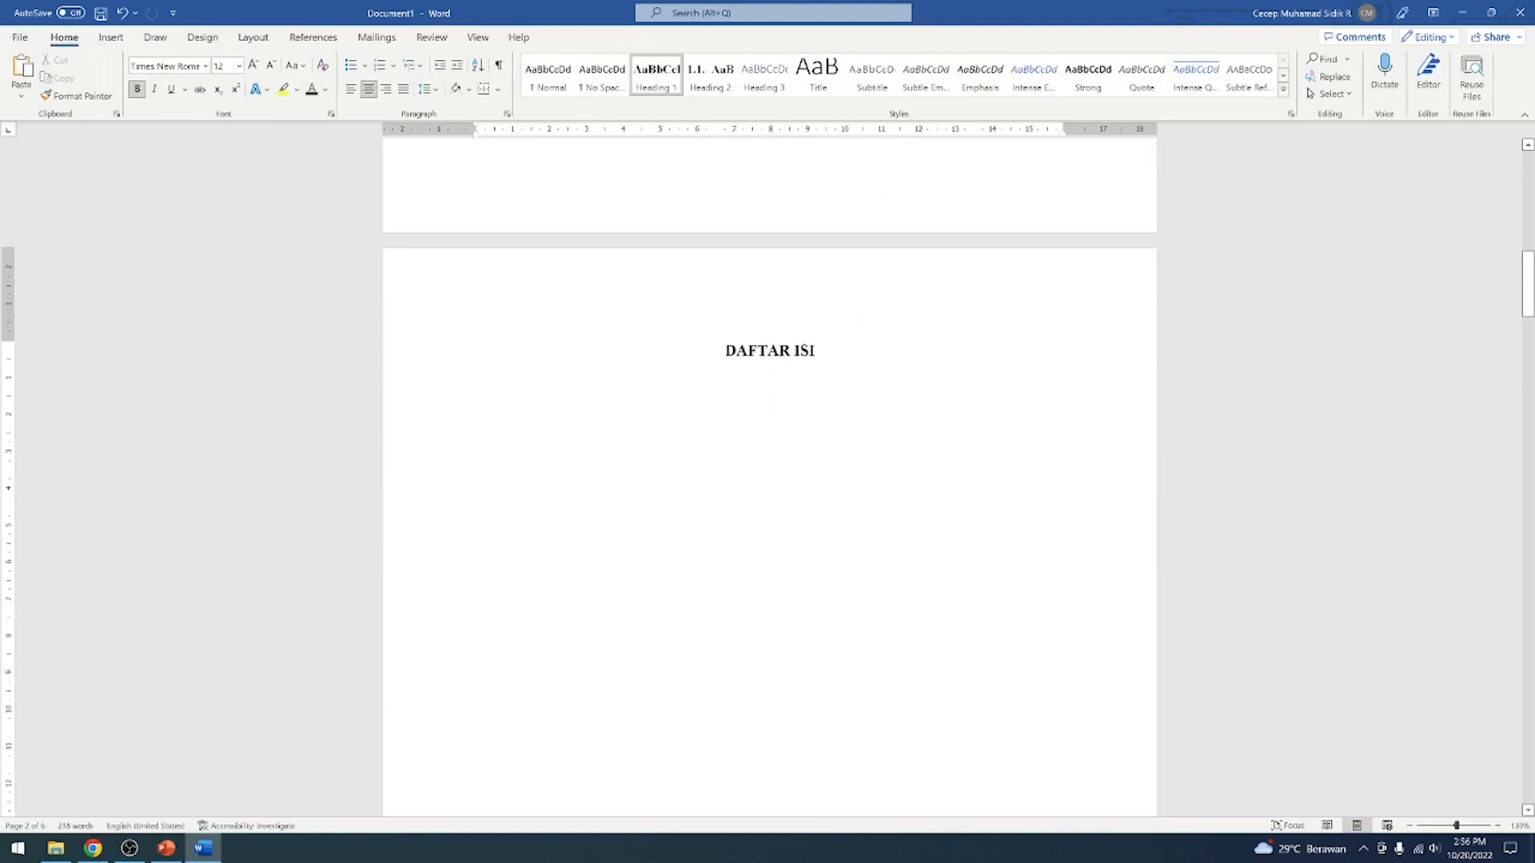
click(110, 37)
click(915, 80)
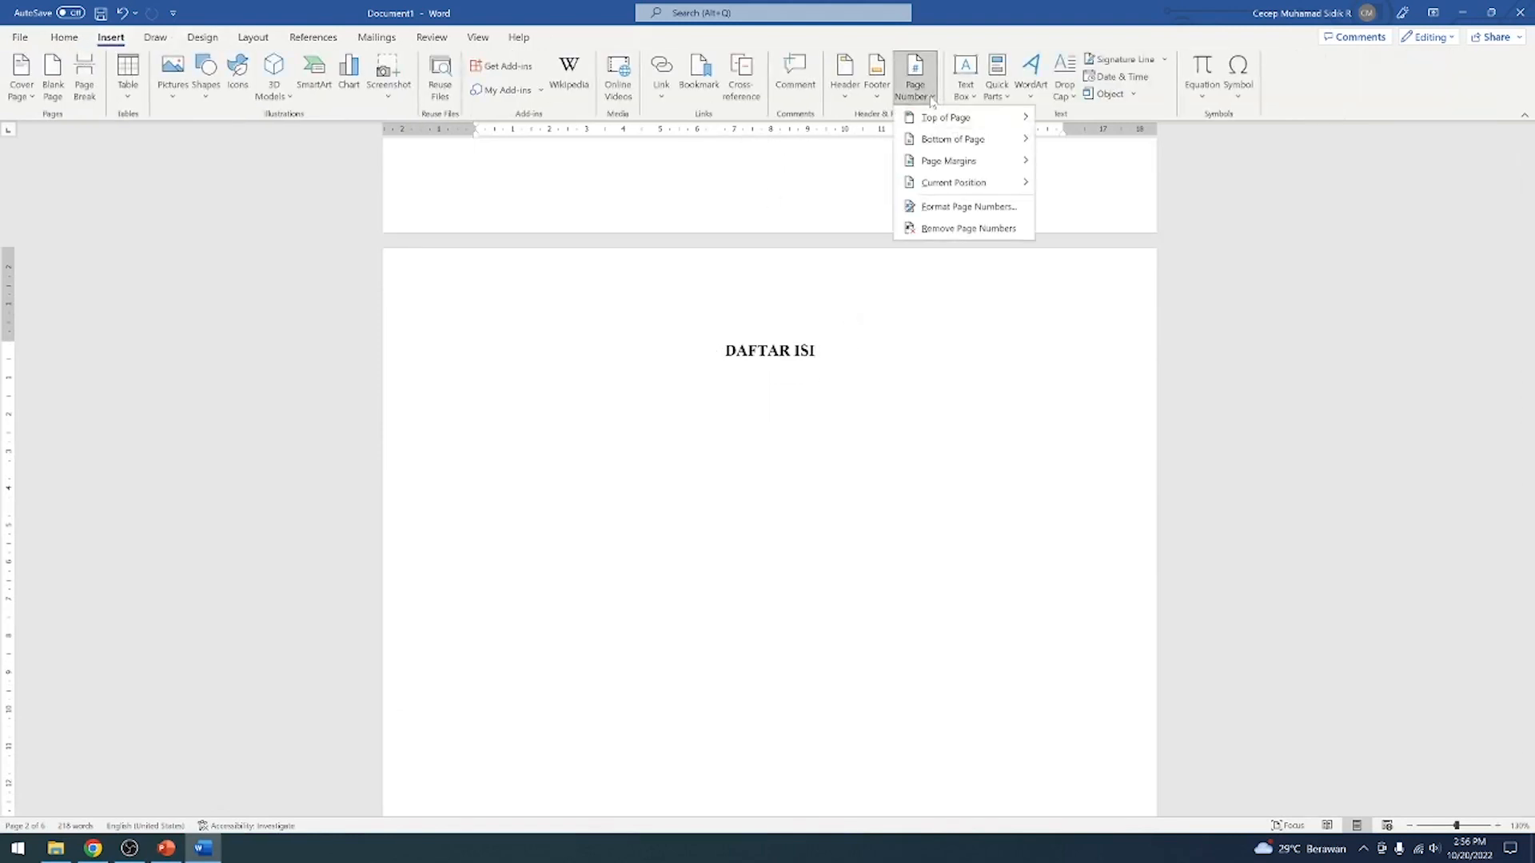
click(951, 207)
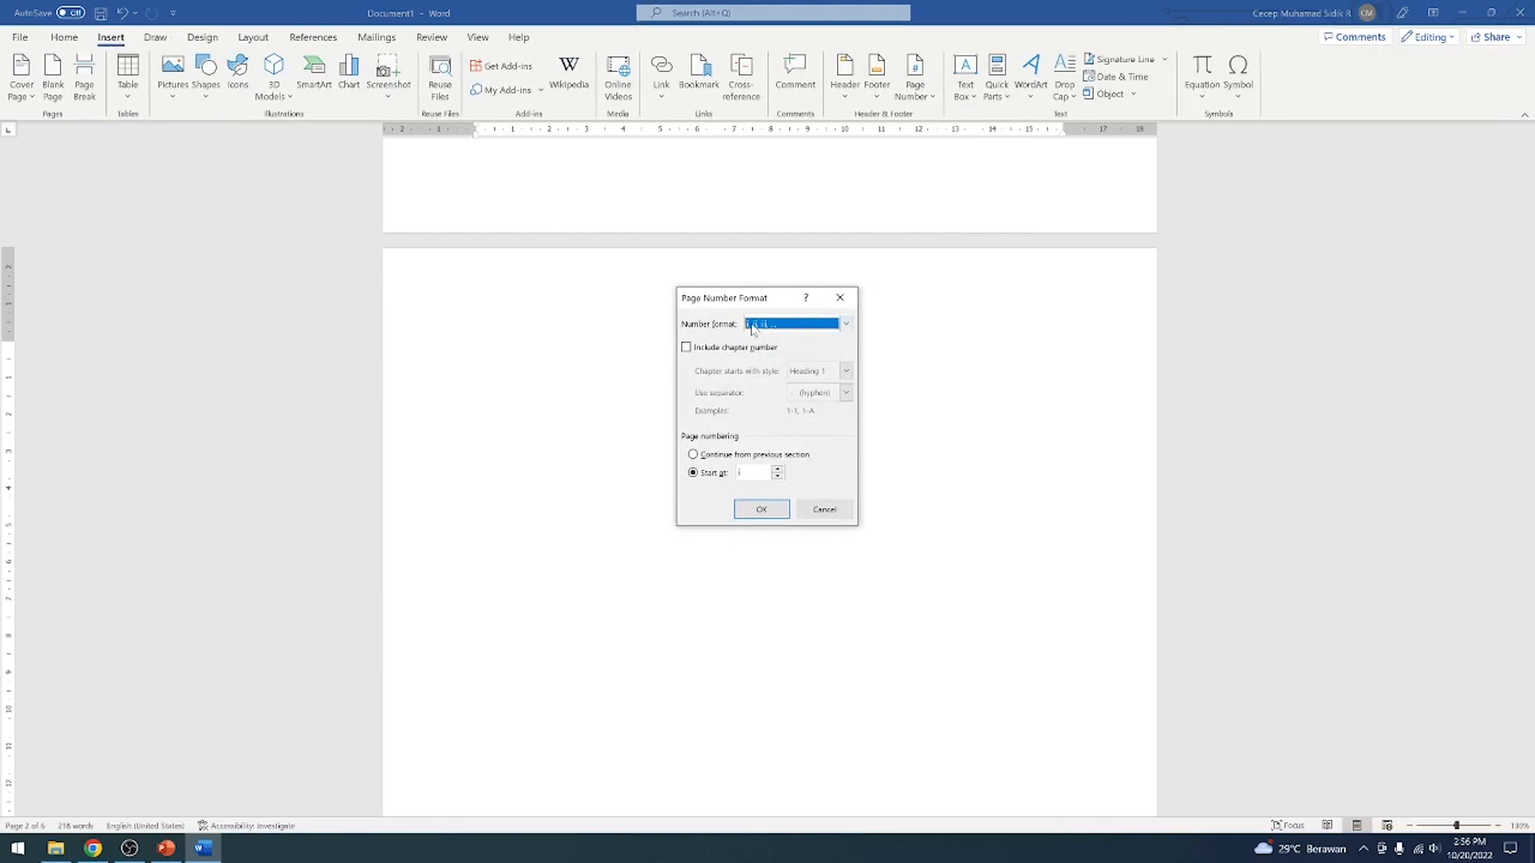
click(760, 509)
Insert a Plain Number 2 page number at the bottom of the DAFTAR ISI page and leave footer editing
scroll(770, 480, down, 8)
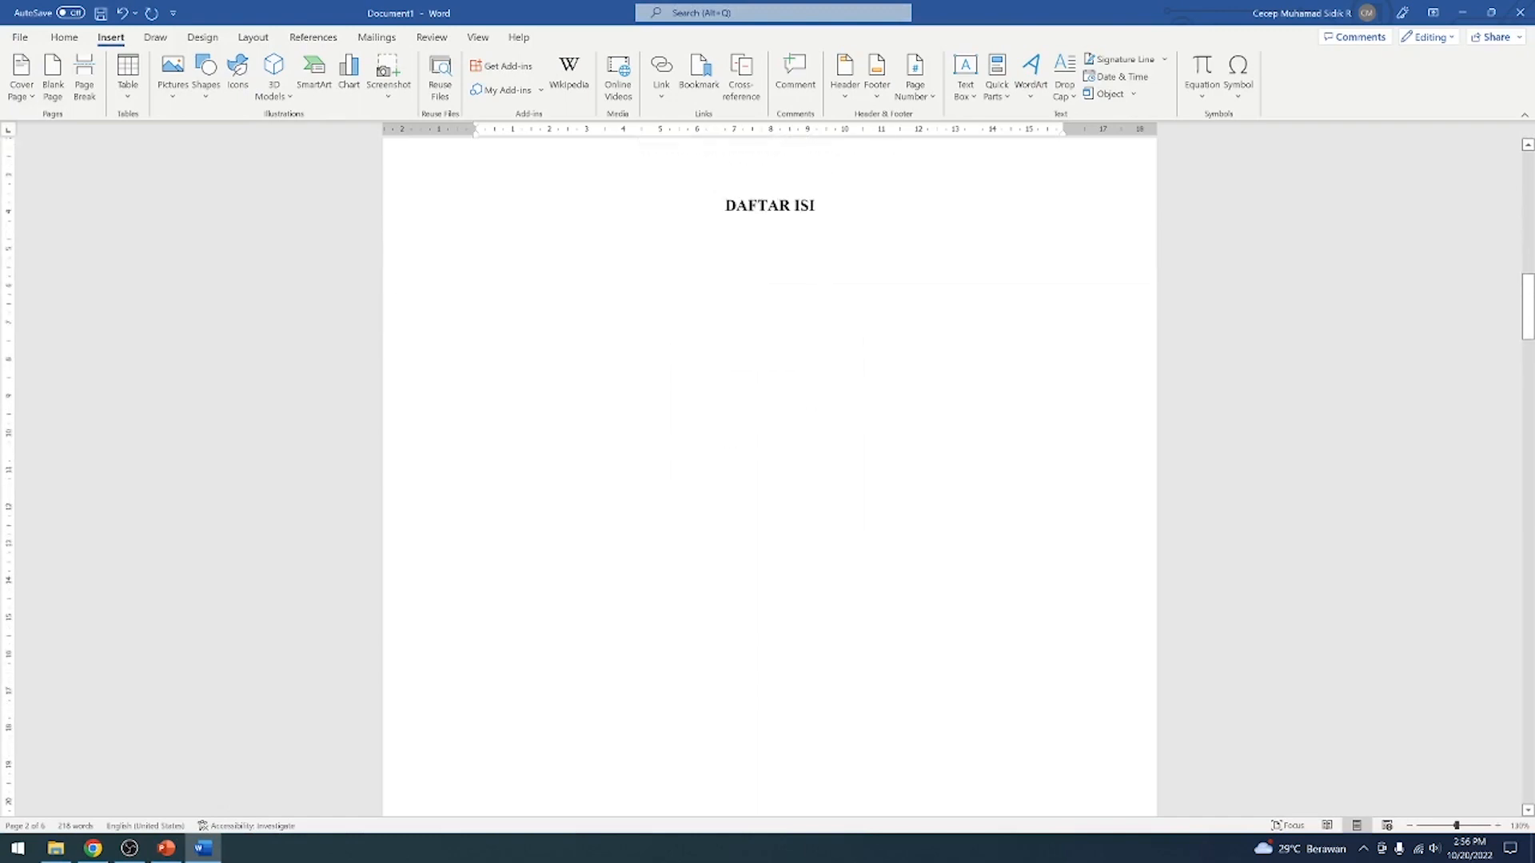
scroll(860, 481, up, 11)
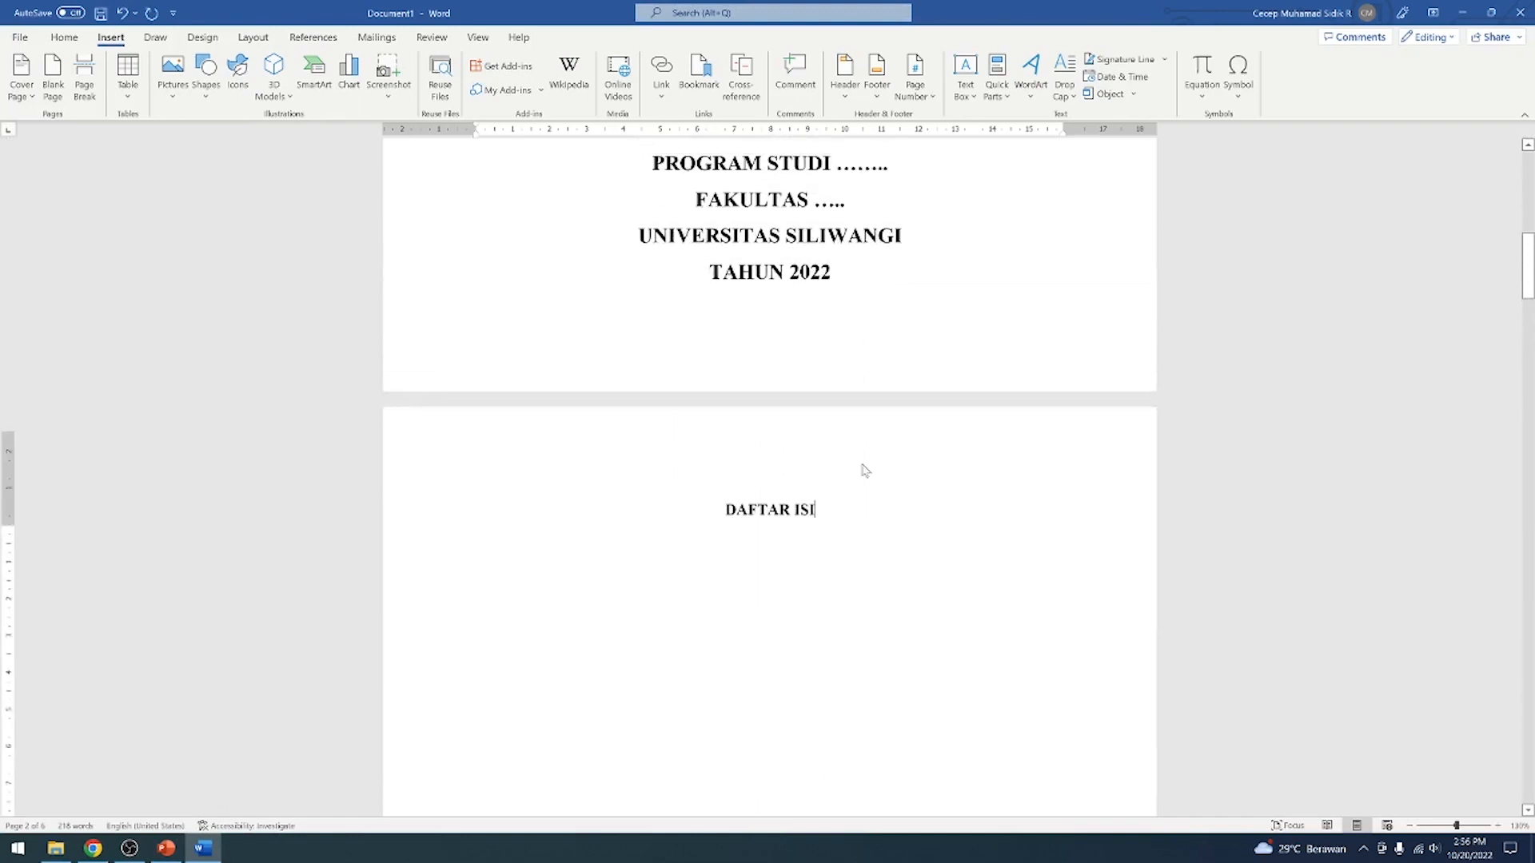
scroll(860, 480, down, 4)
click(853, 560)
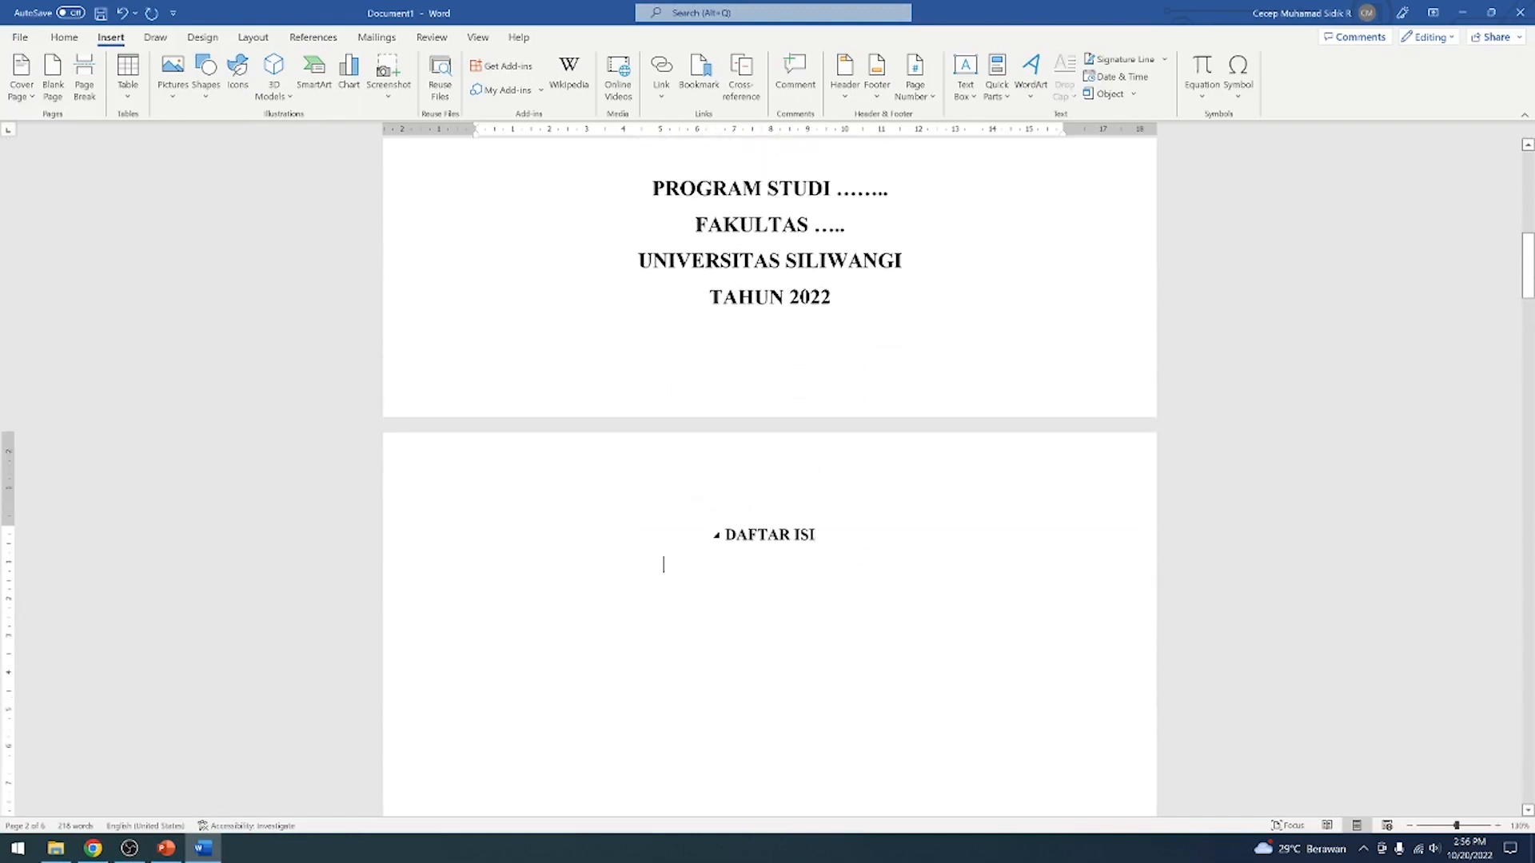
click(916, 96)
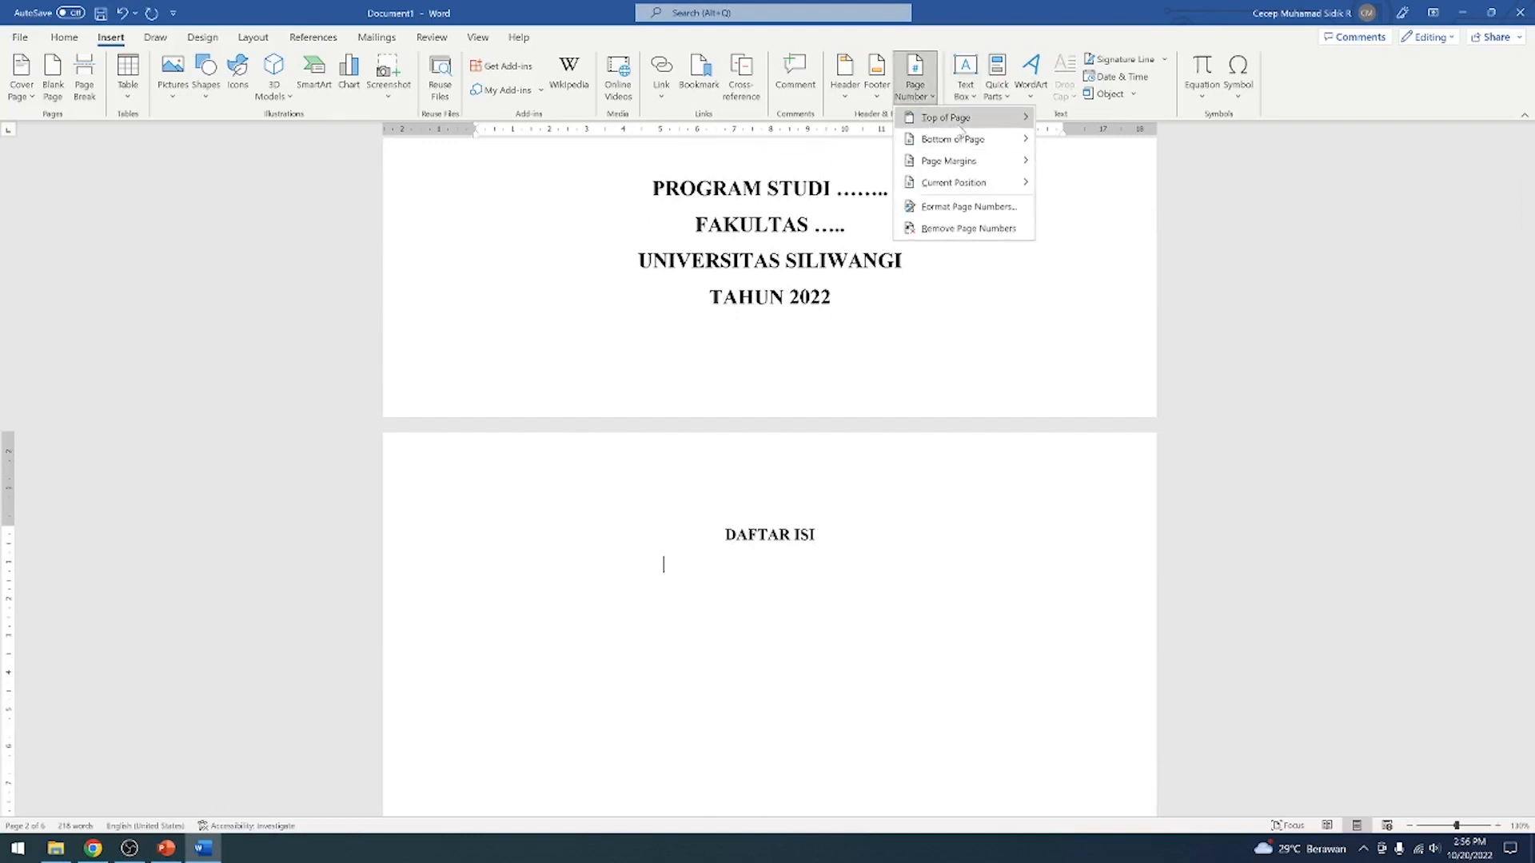
mouse_move(955, 139)
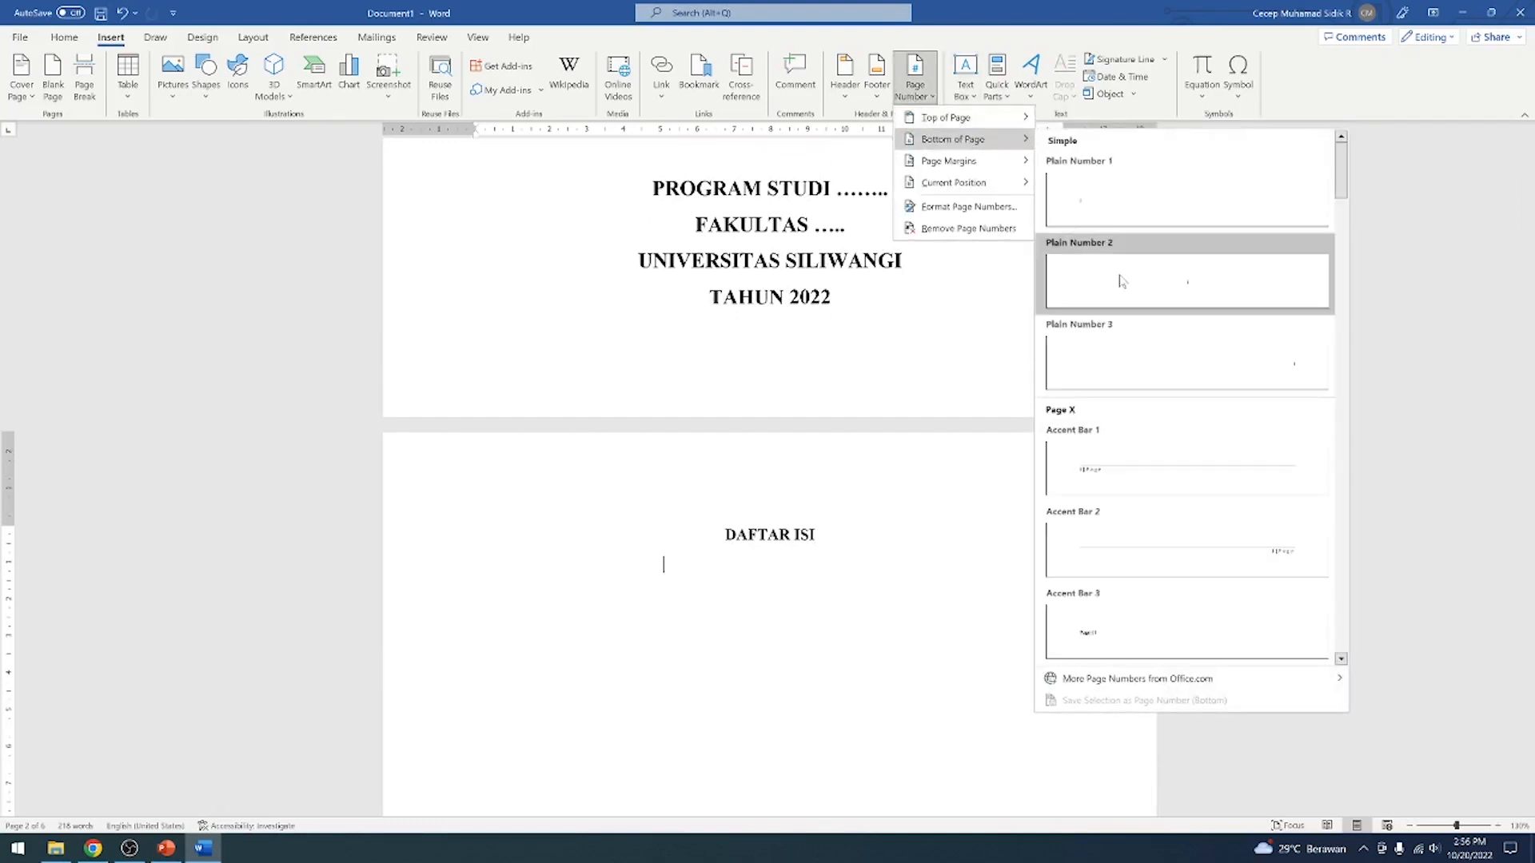
click(1121, 281)
click(816, 73)
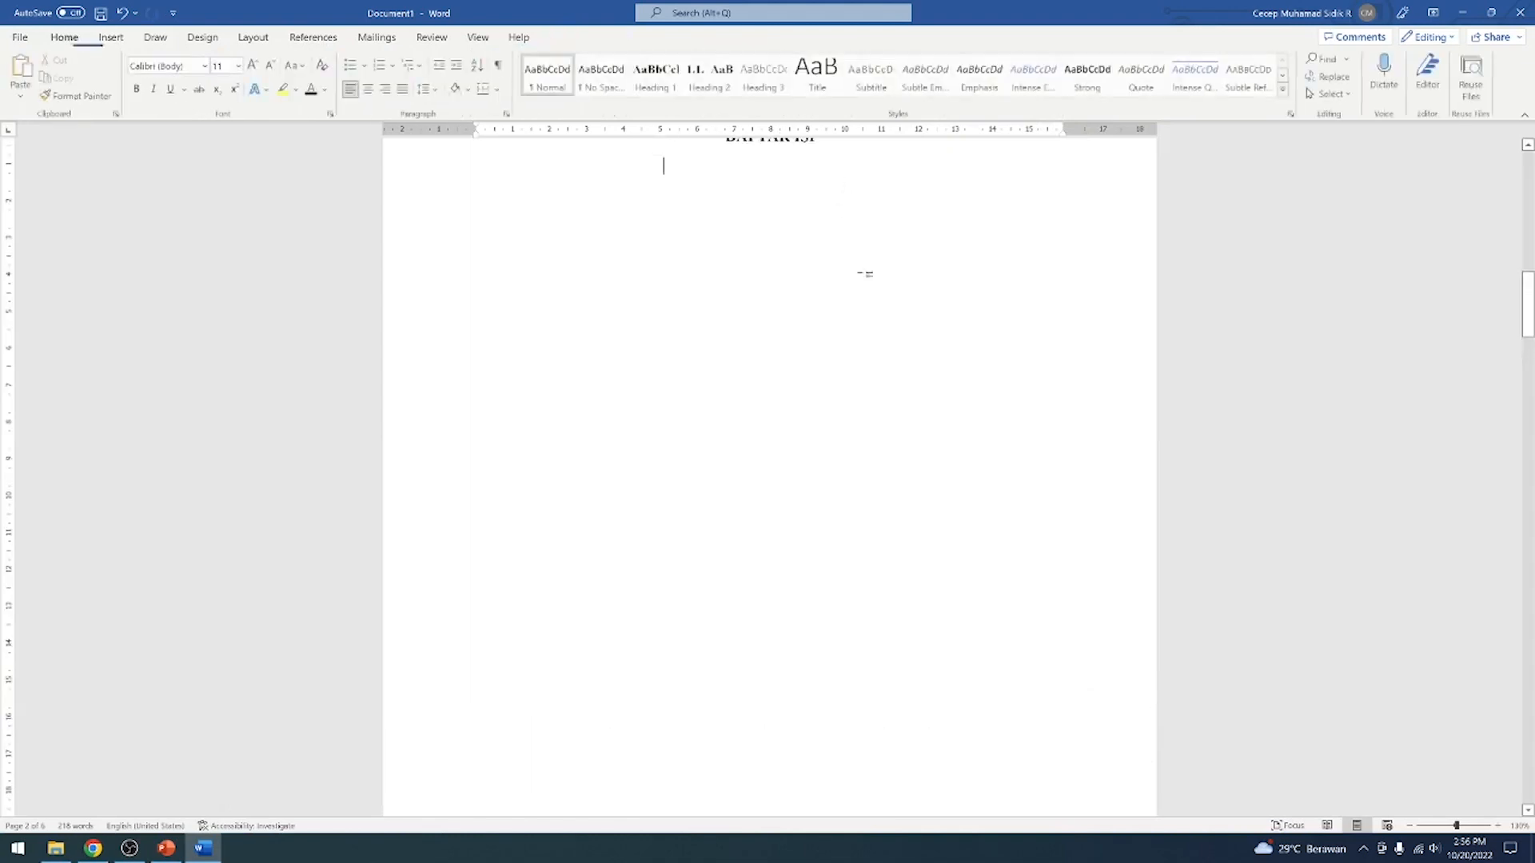
Delete the page number from the cover page's footer and leave footer editing
scroll(865, 273, up, 5)
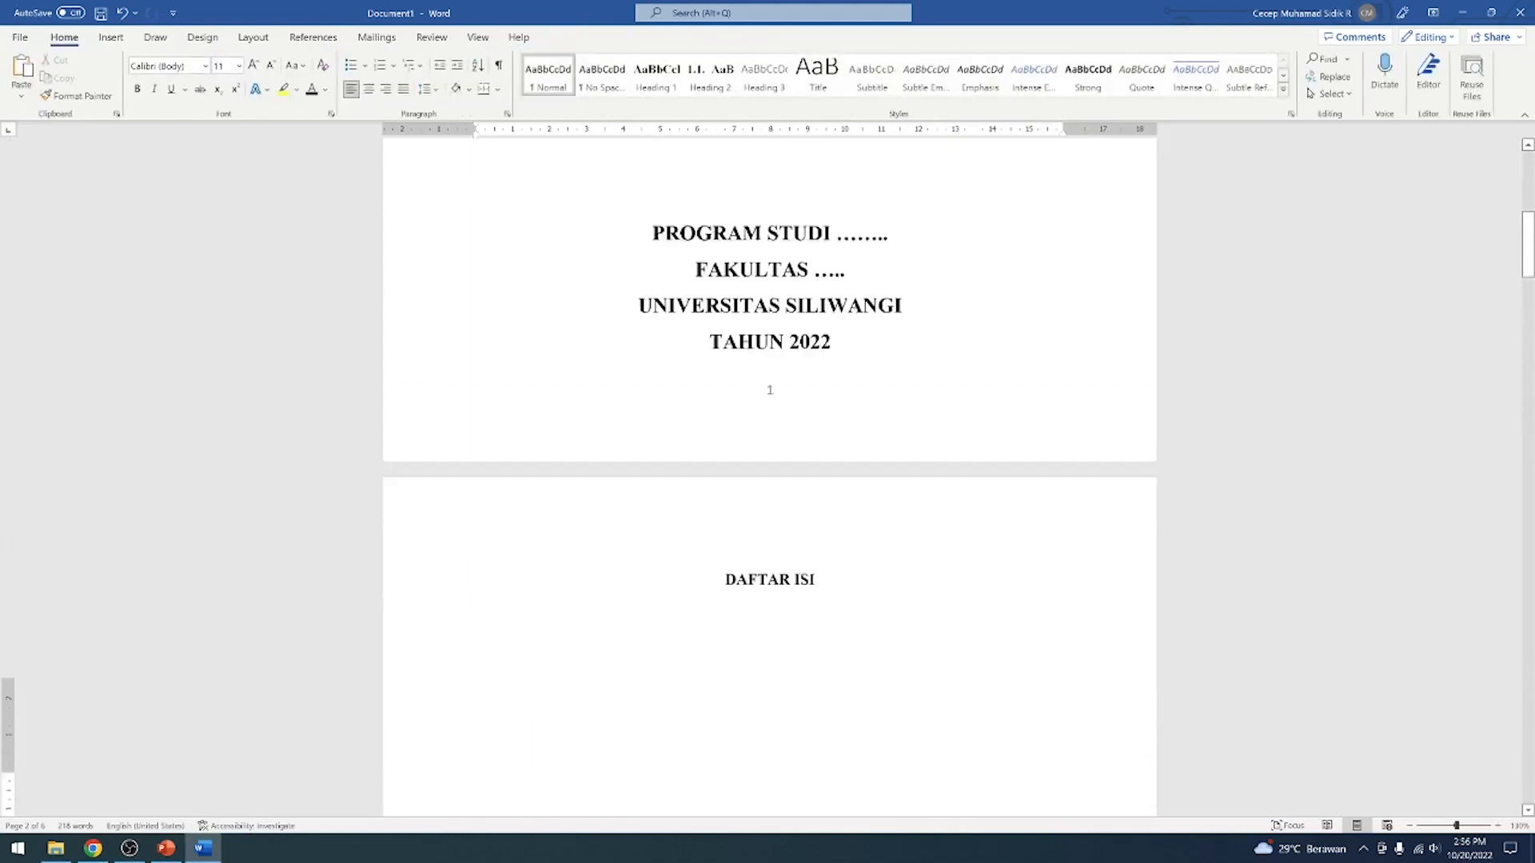
scroll(770, 472, up, 3)
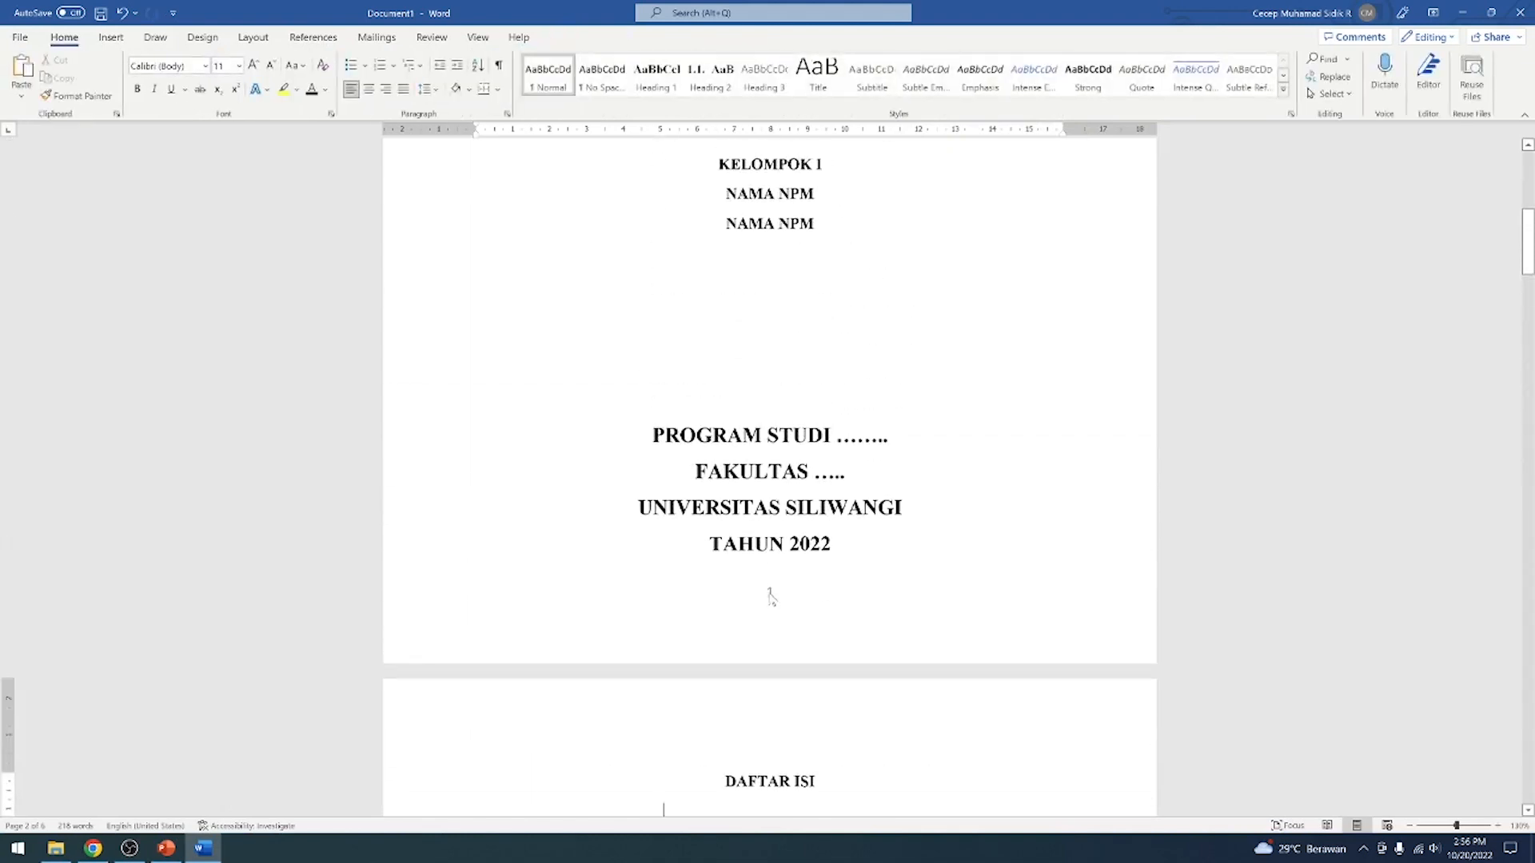
double_click(771, 596)
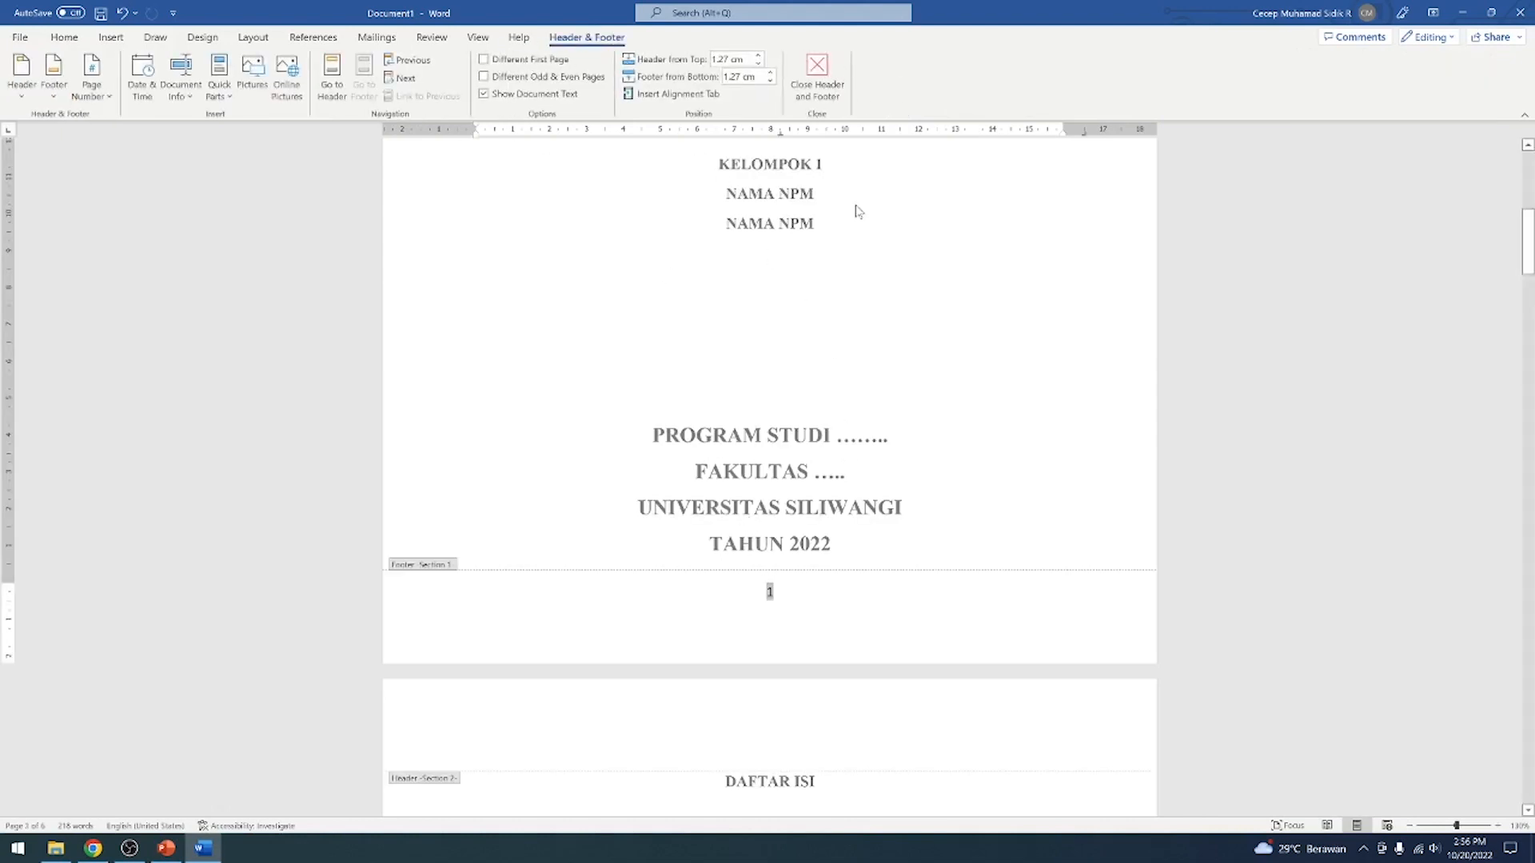
key(ctrl+z)
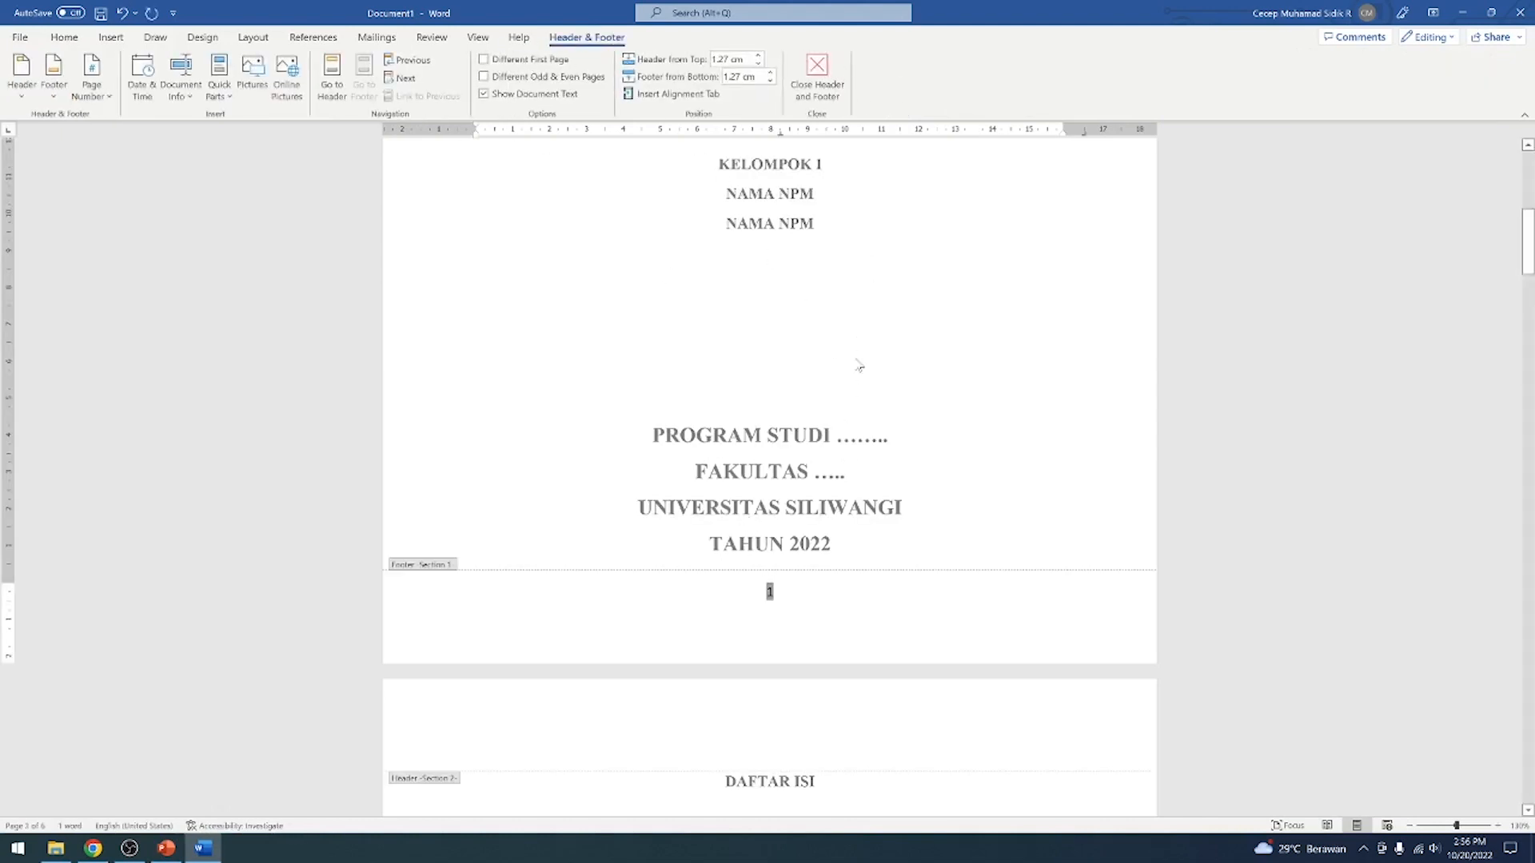
key(Delete)
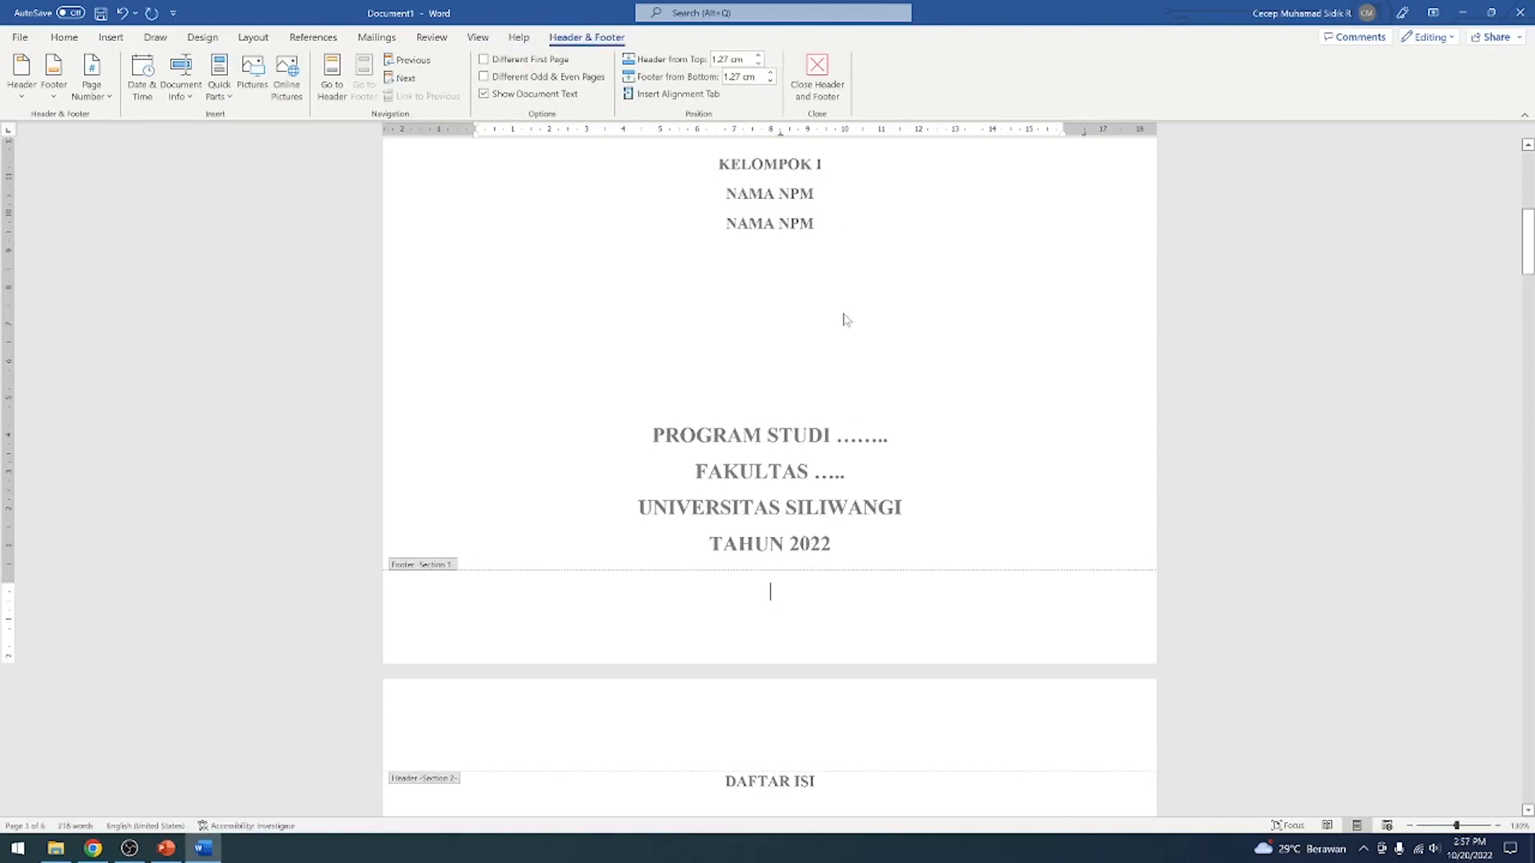
click(817, 72)
Examine the page footers from the cover through DAFTAR TABEL, BAB I and BAB II for page numbers
scroll(976, 355, up, 4)
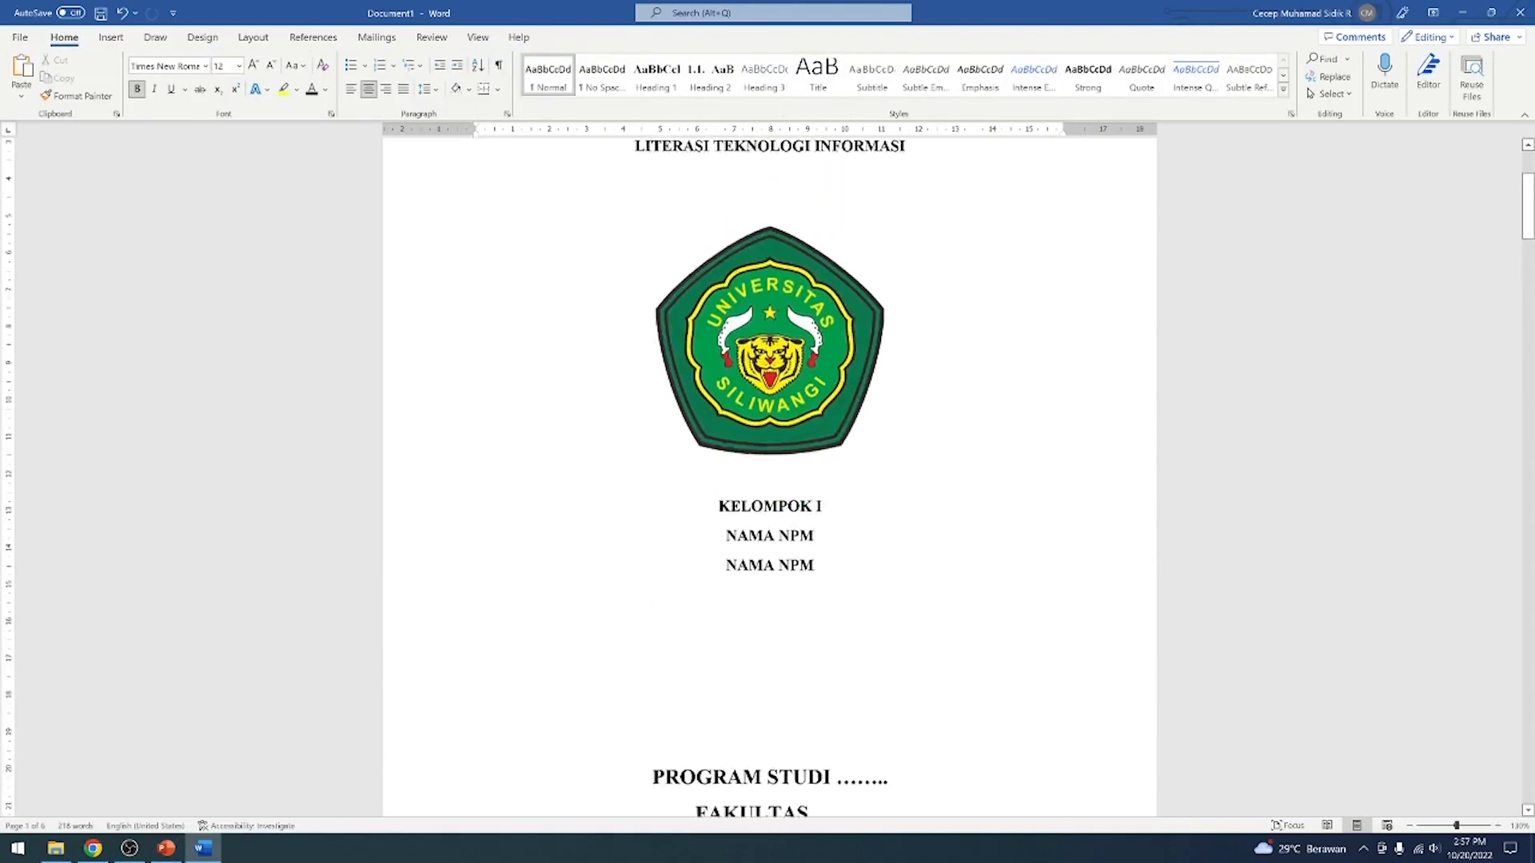
scroll(976, 355, down, 20)
scroll(976, 355, down, 20)
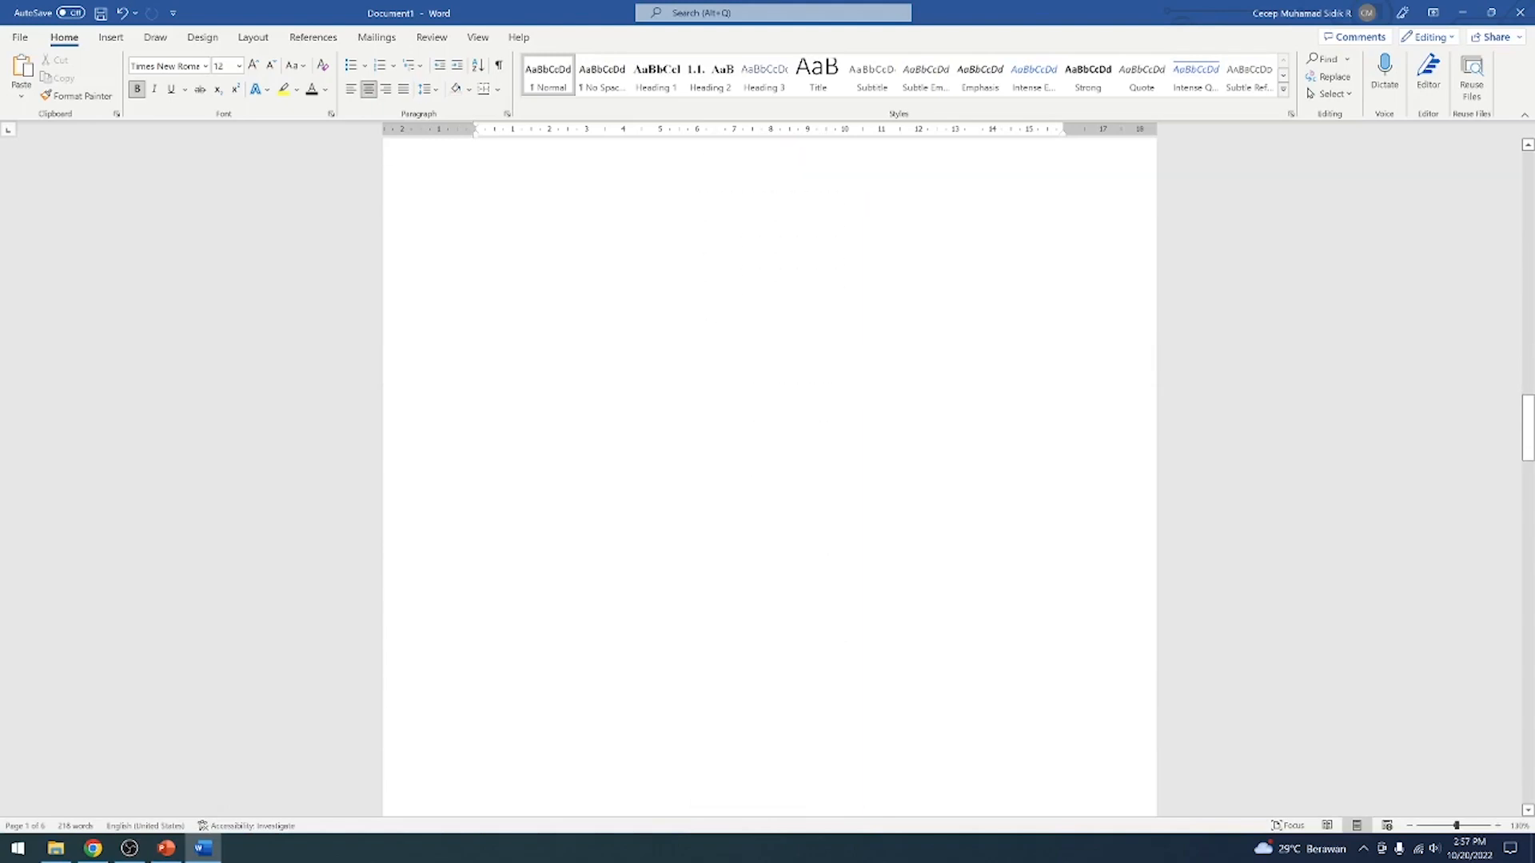
scroll(984, 359, up, 15)
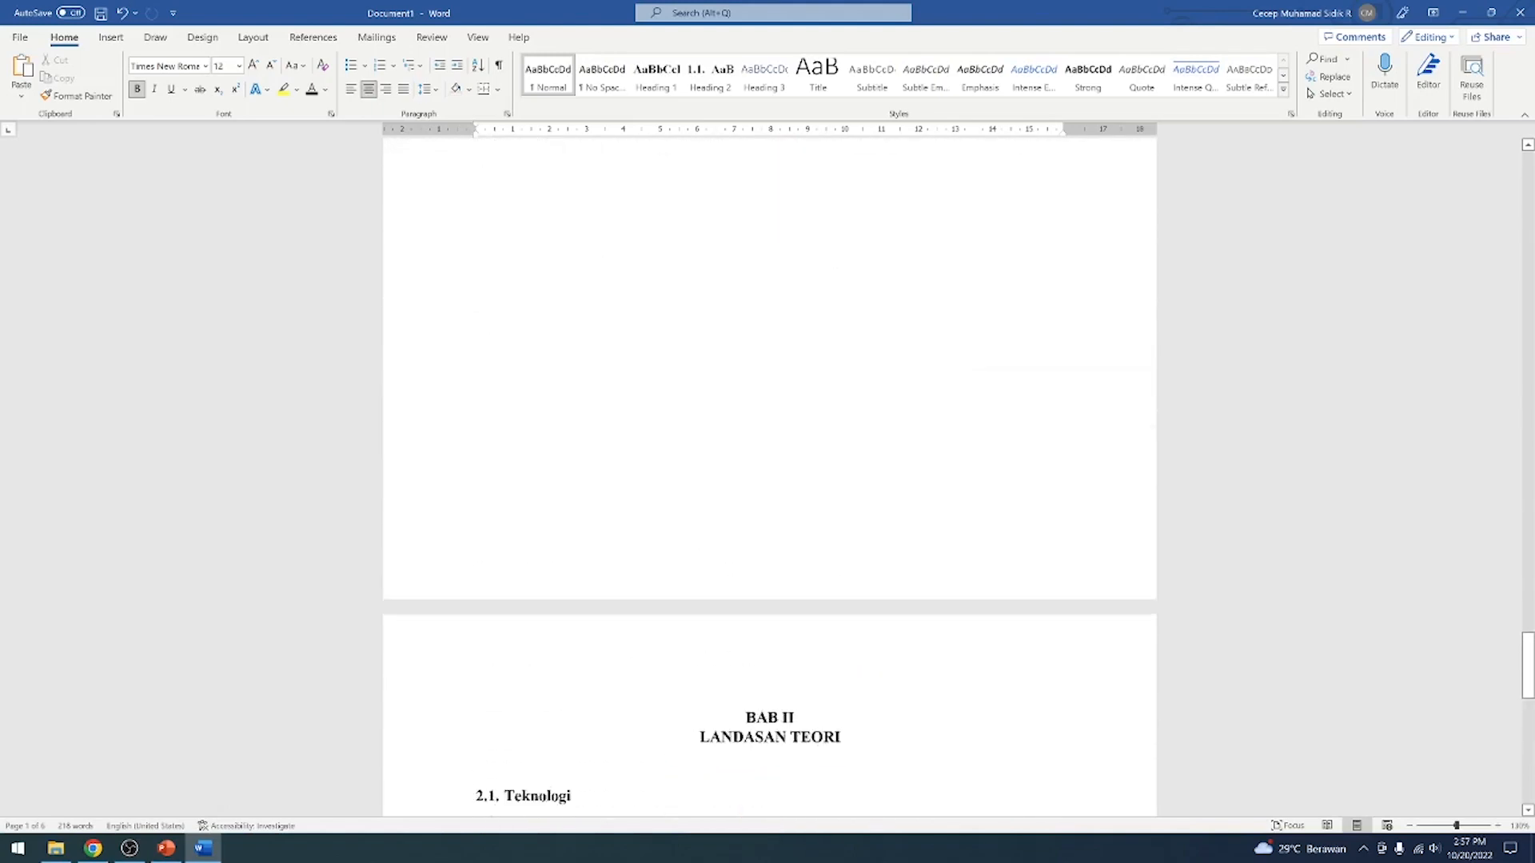
scroll(979, 354, up, 5)
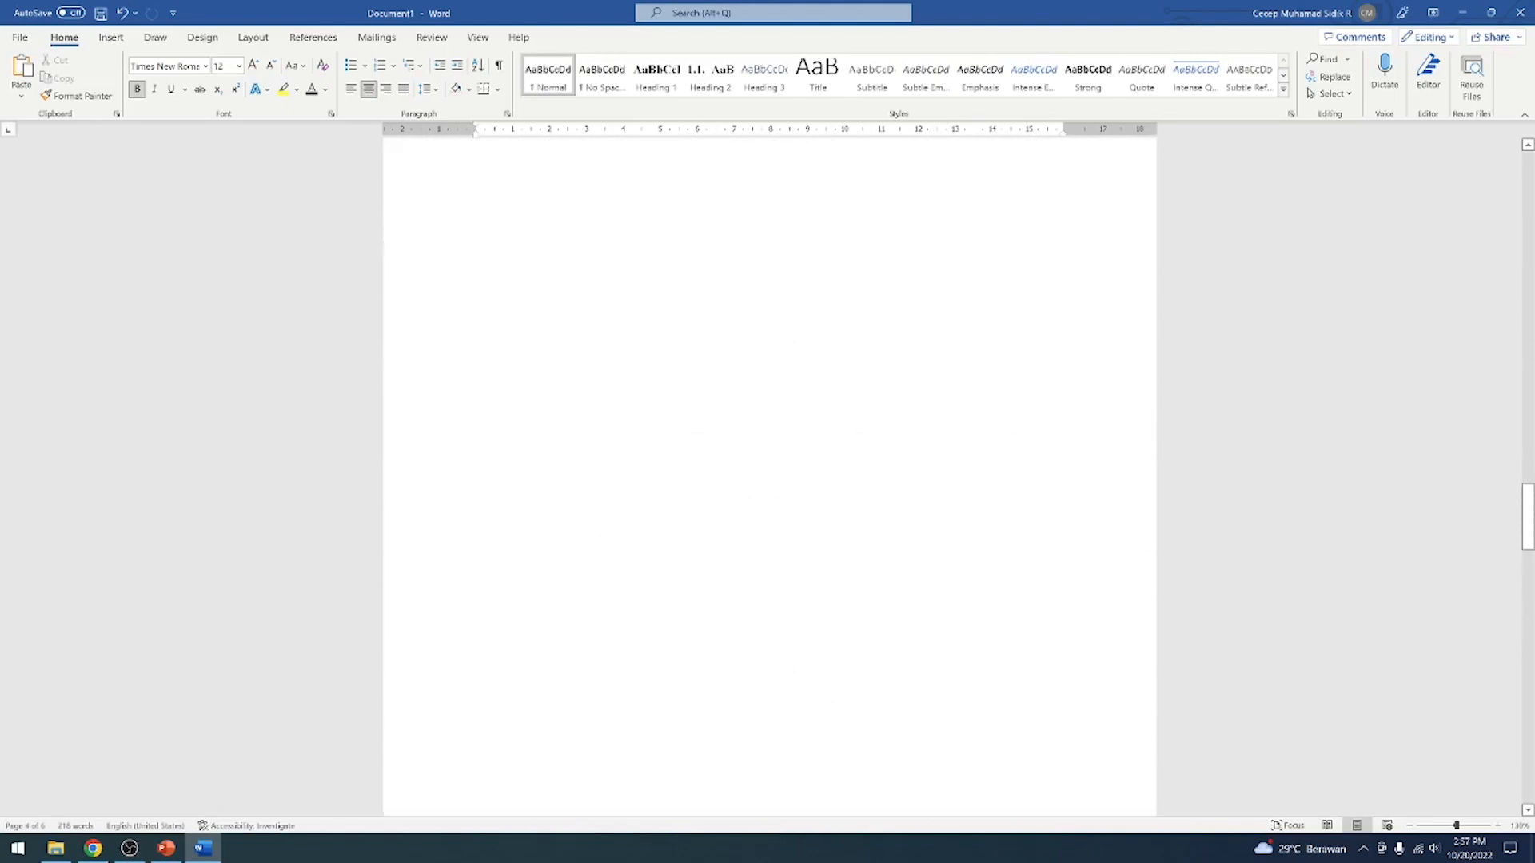
click(877, 477)
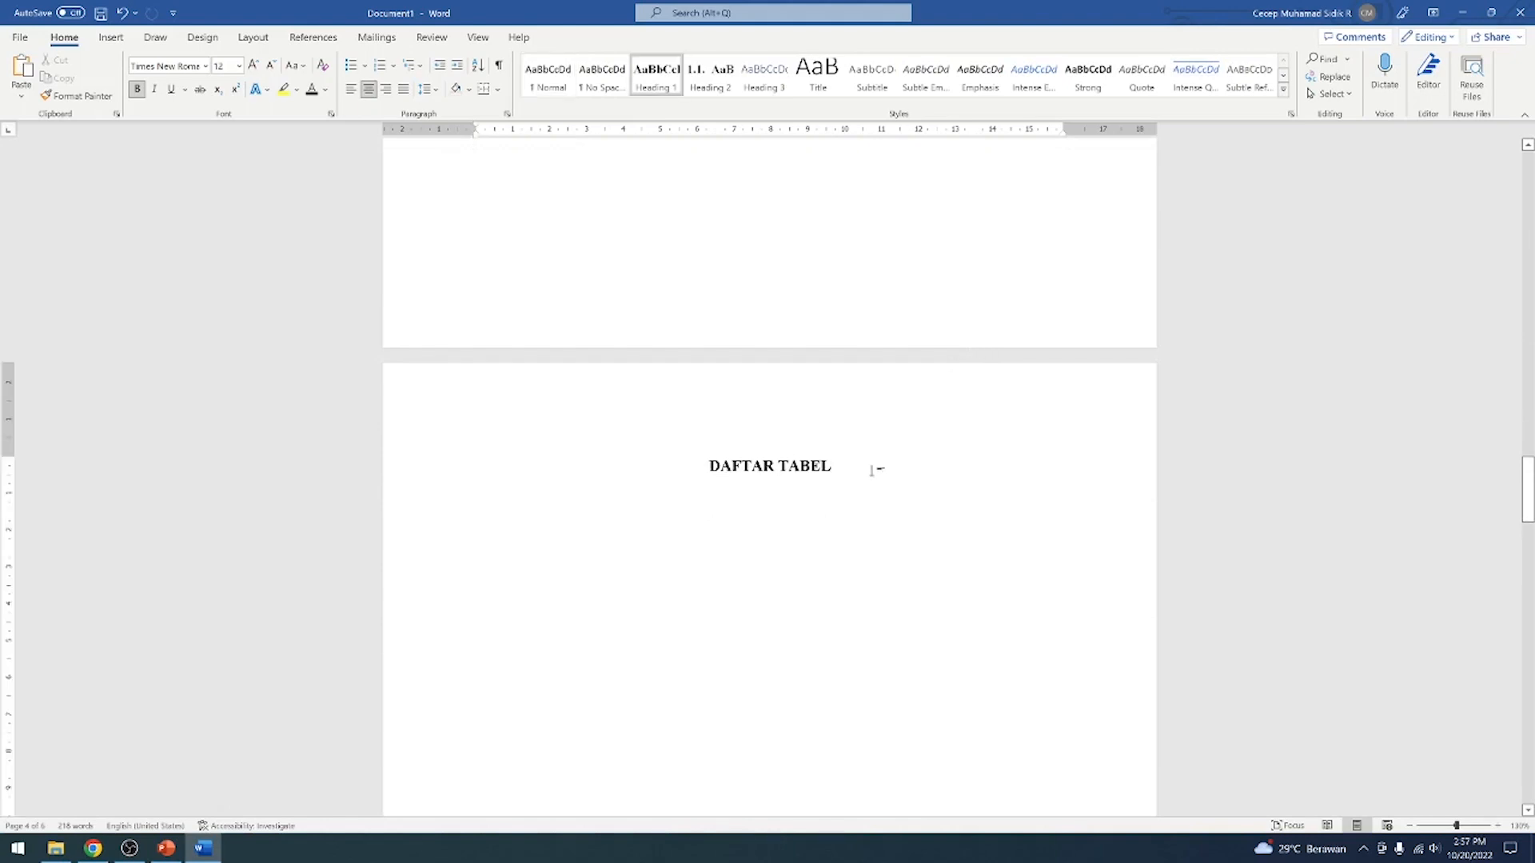
scroll(873, 471, down, 13)
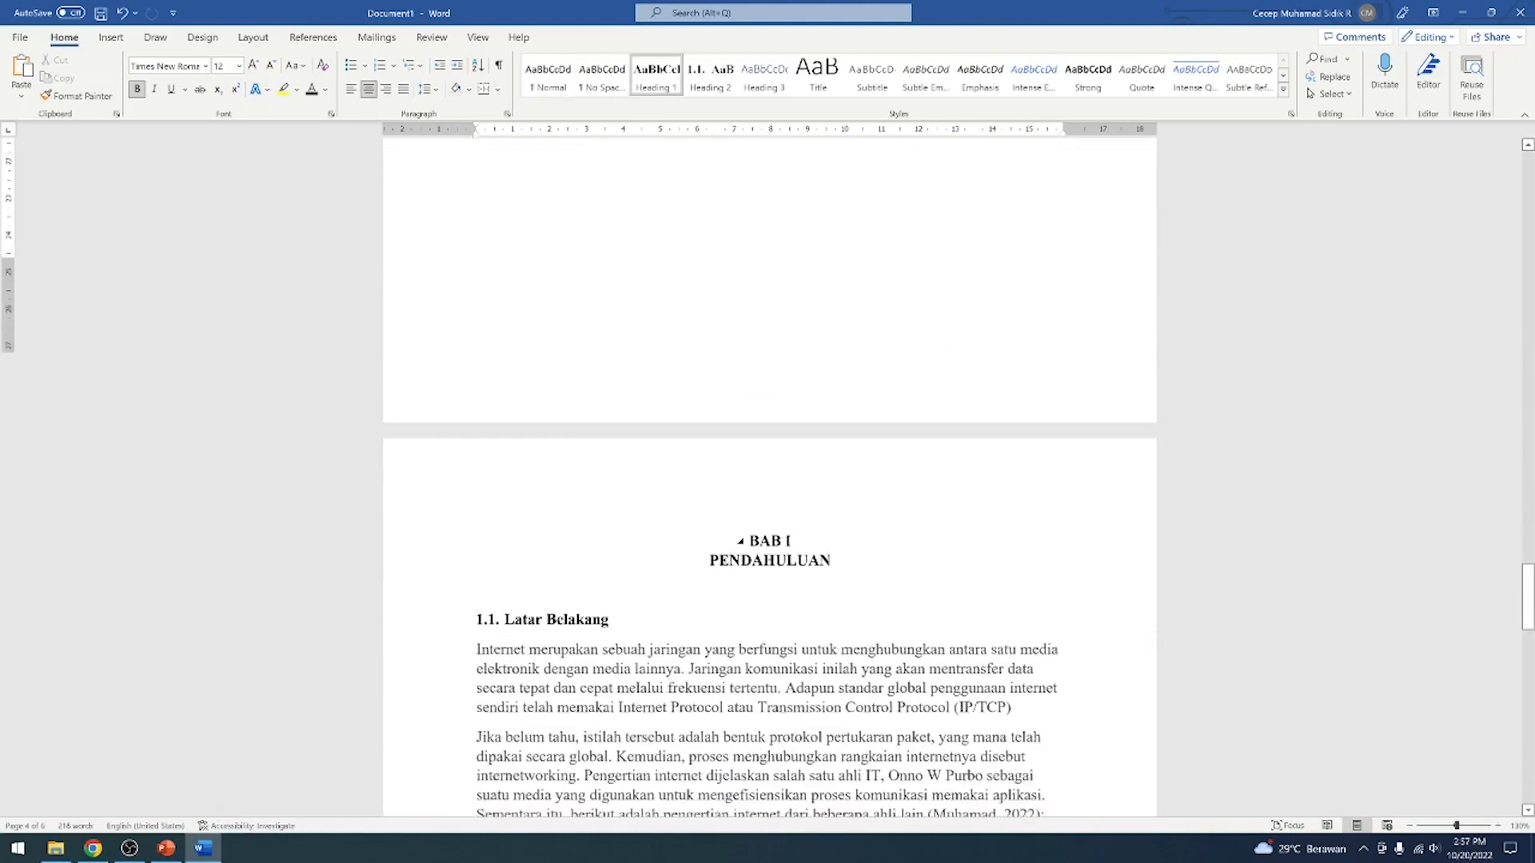
scroll(873, 477, down, 15)
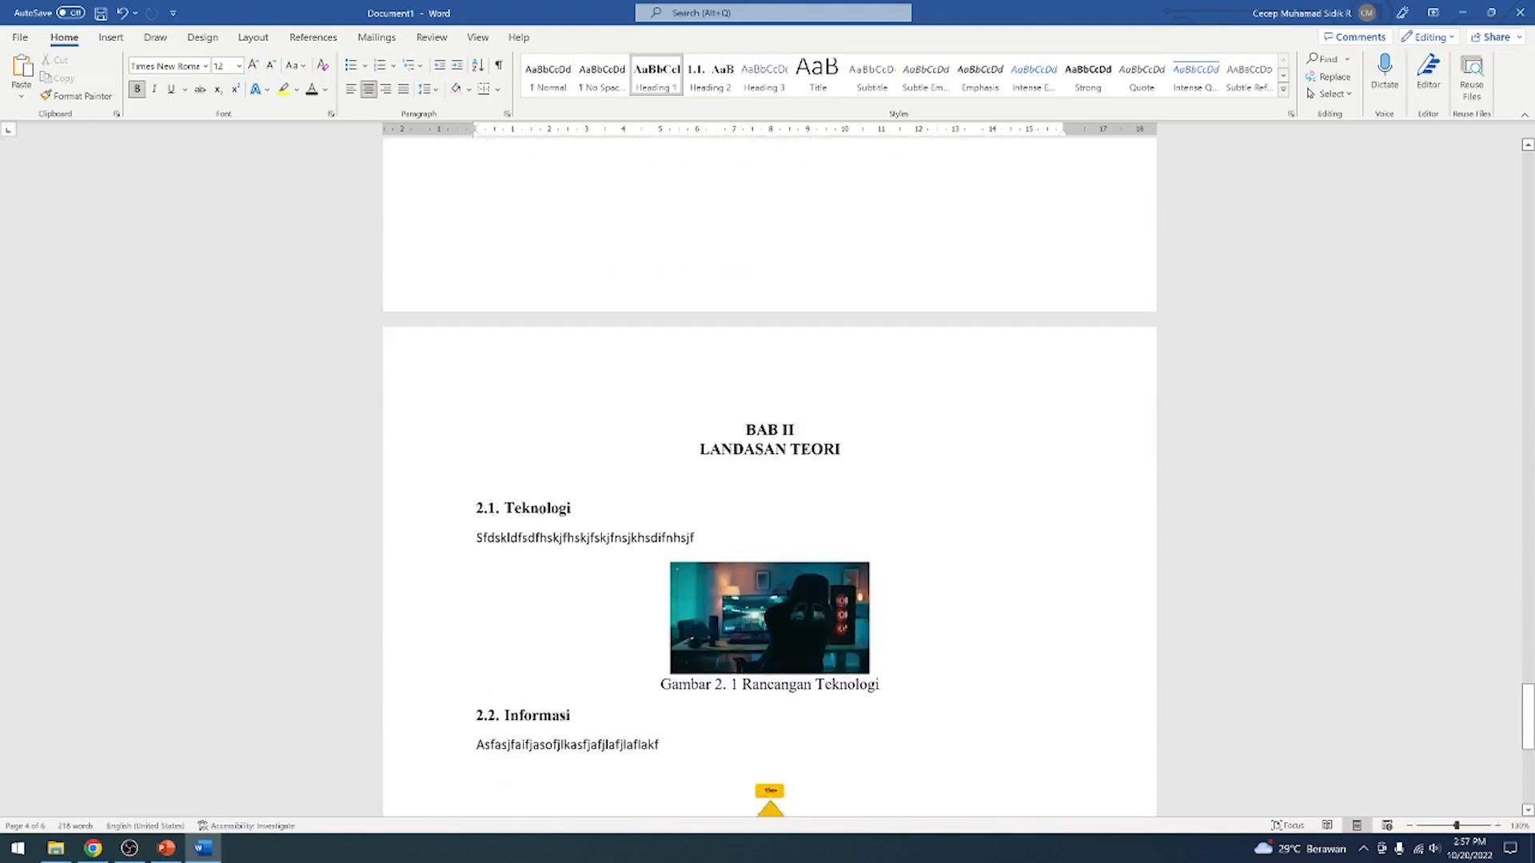
scroll(869, 477, up, 6)
scroll(874, 463, up, 10)
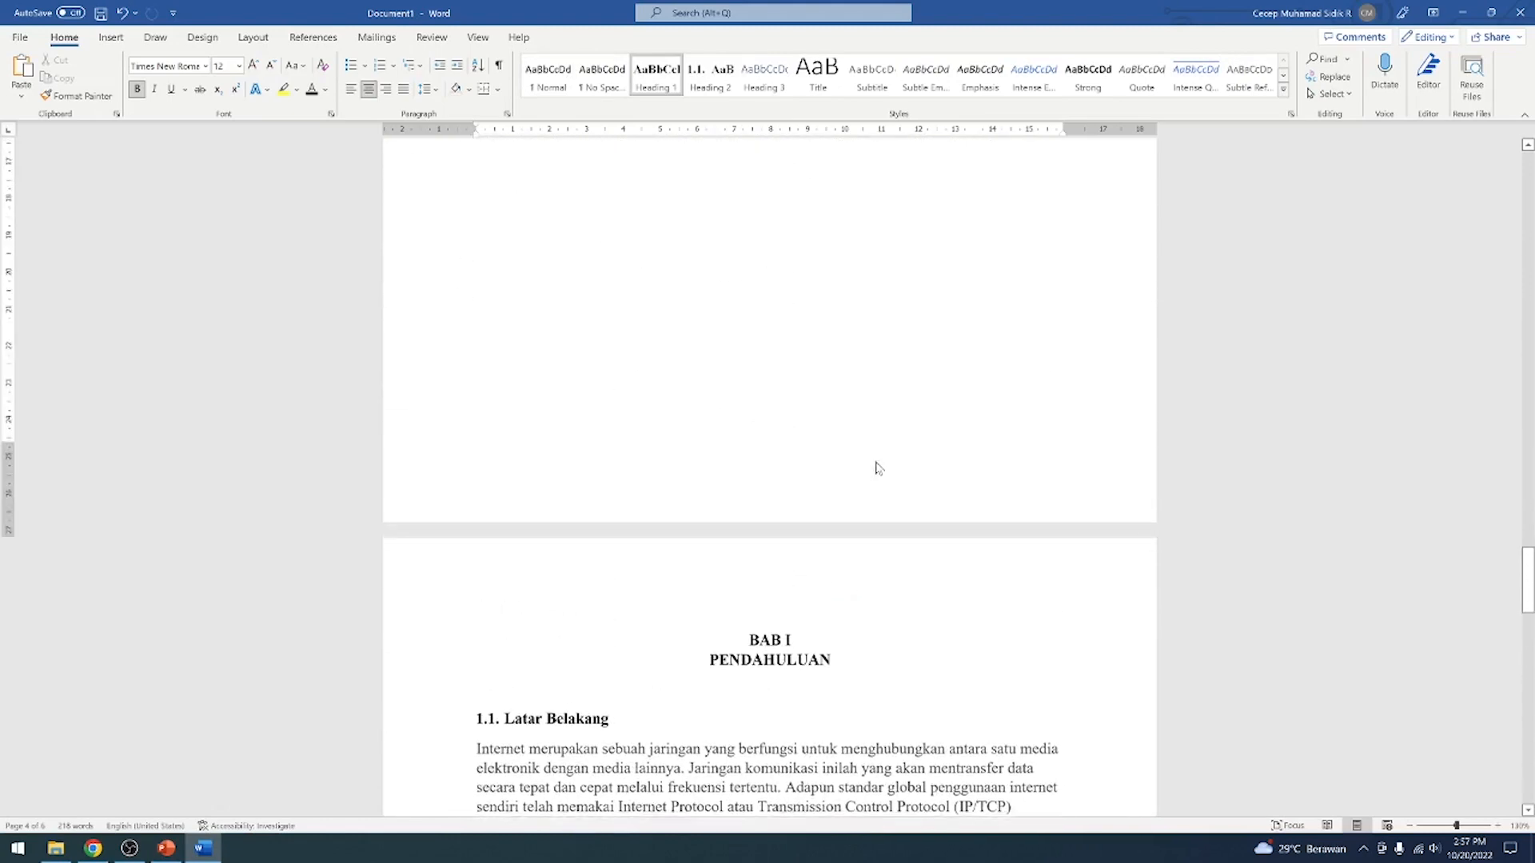
scroll(874, 464, down, 3)
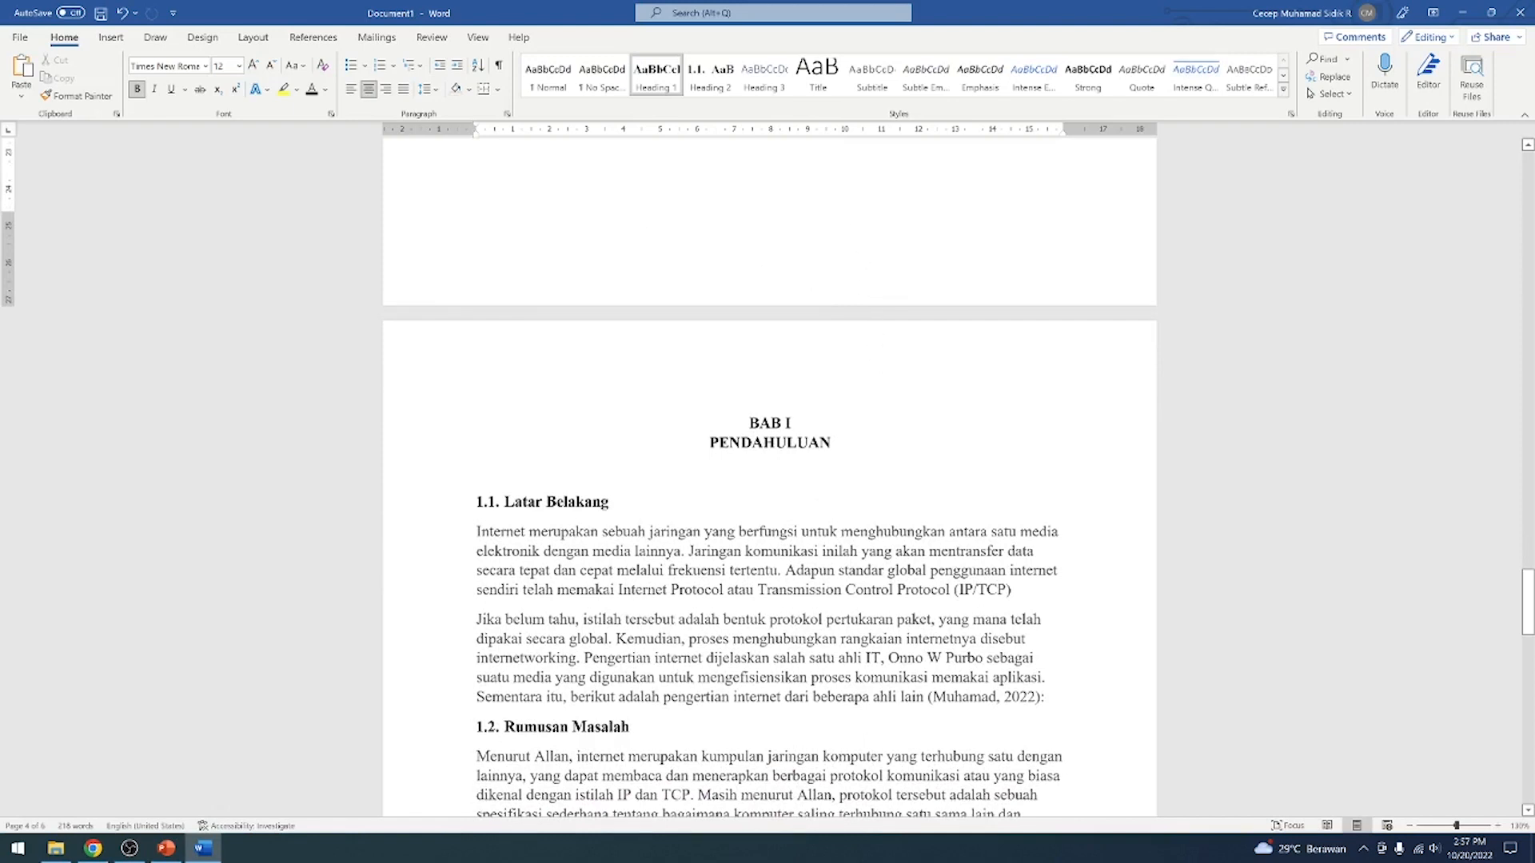
click(857, 430)
Insert a Plain Number 2 page number at the bottom of the DAFTAR ISI page while editing that section's header and footer
scroll(874, 421, up, 15)
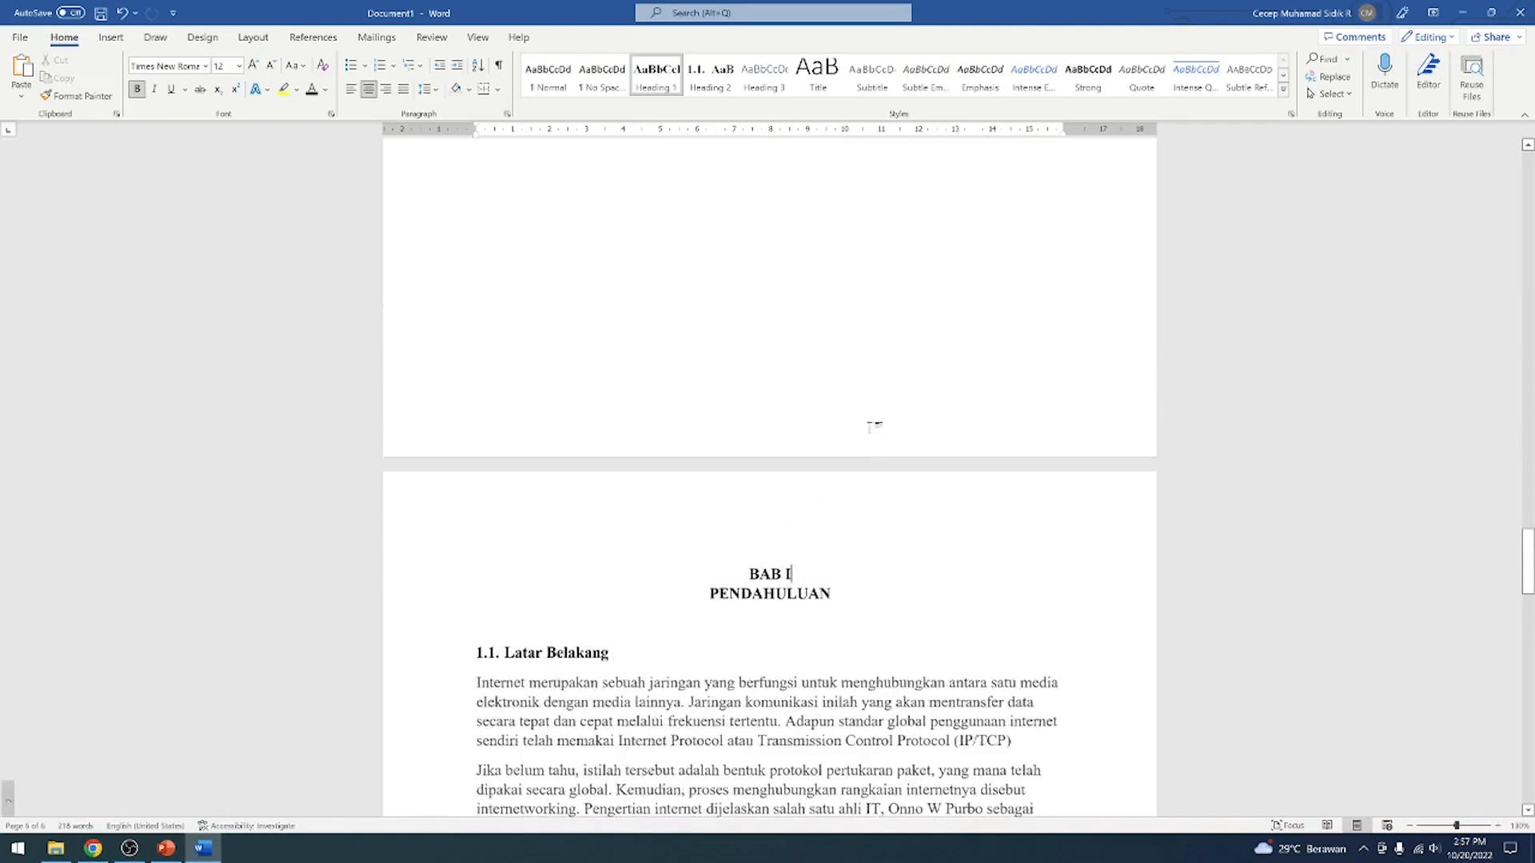
scroll(873, 421, up, 15)
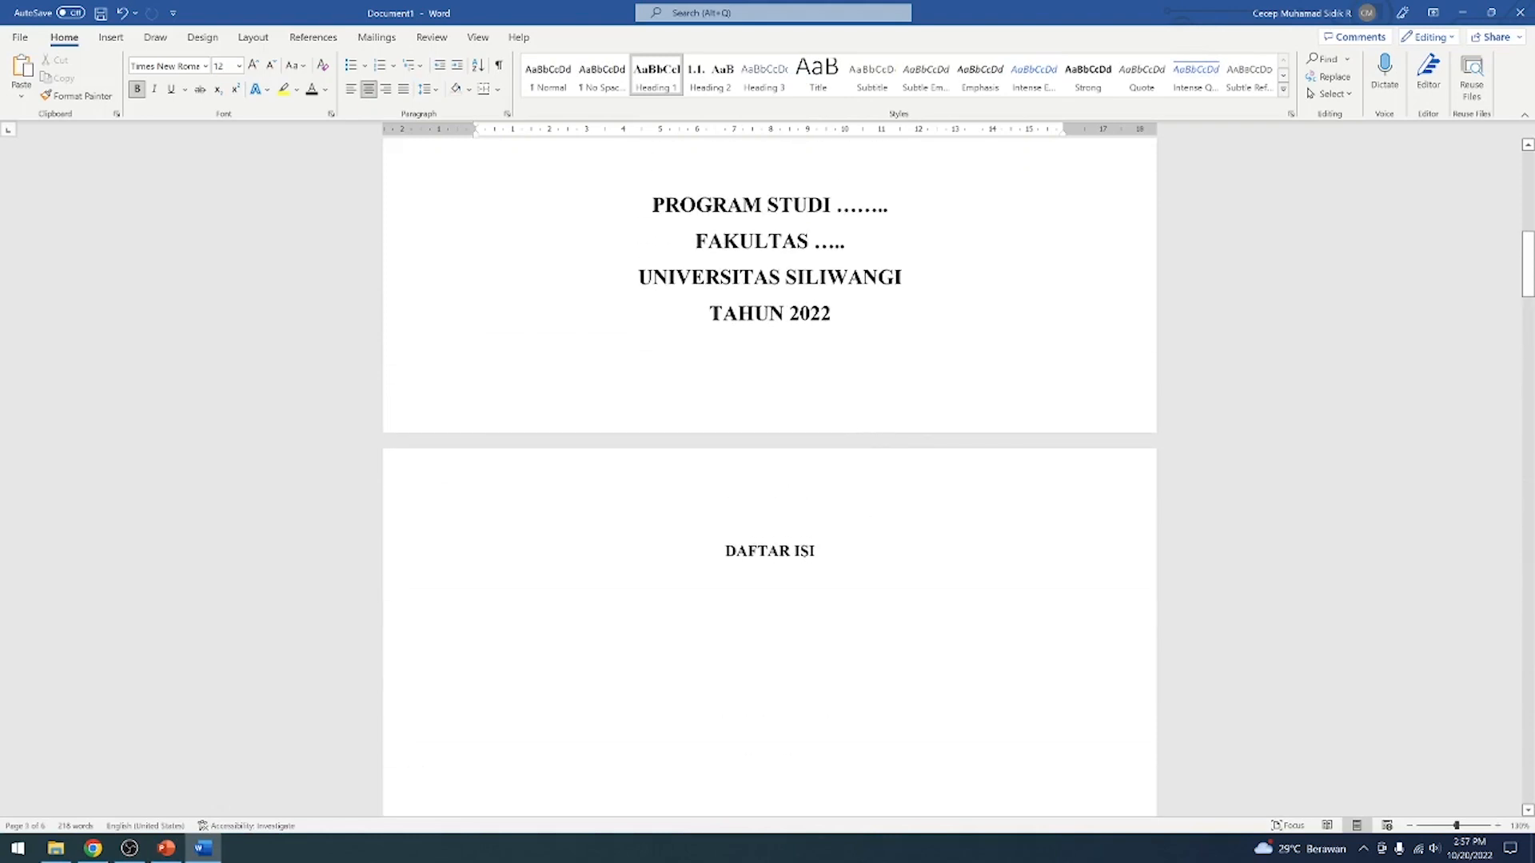
click(817, 551)
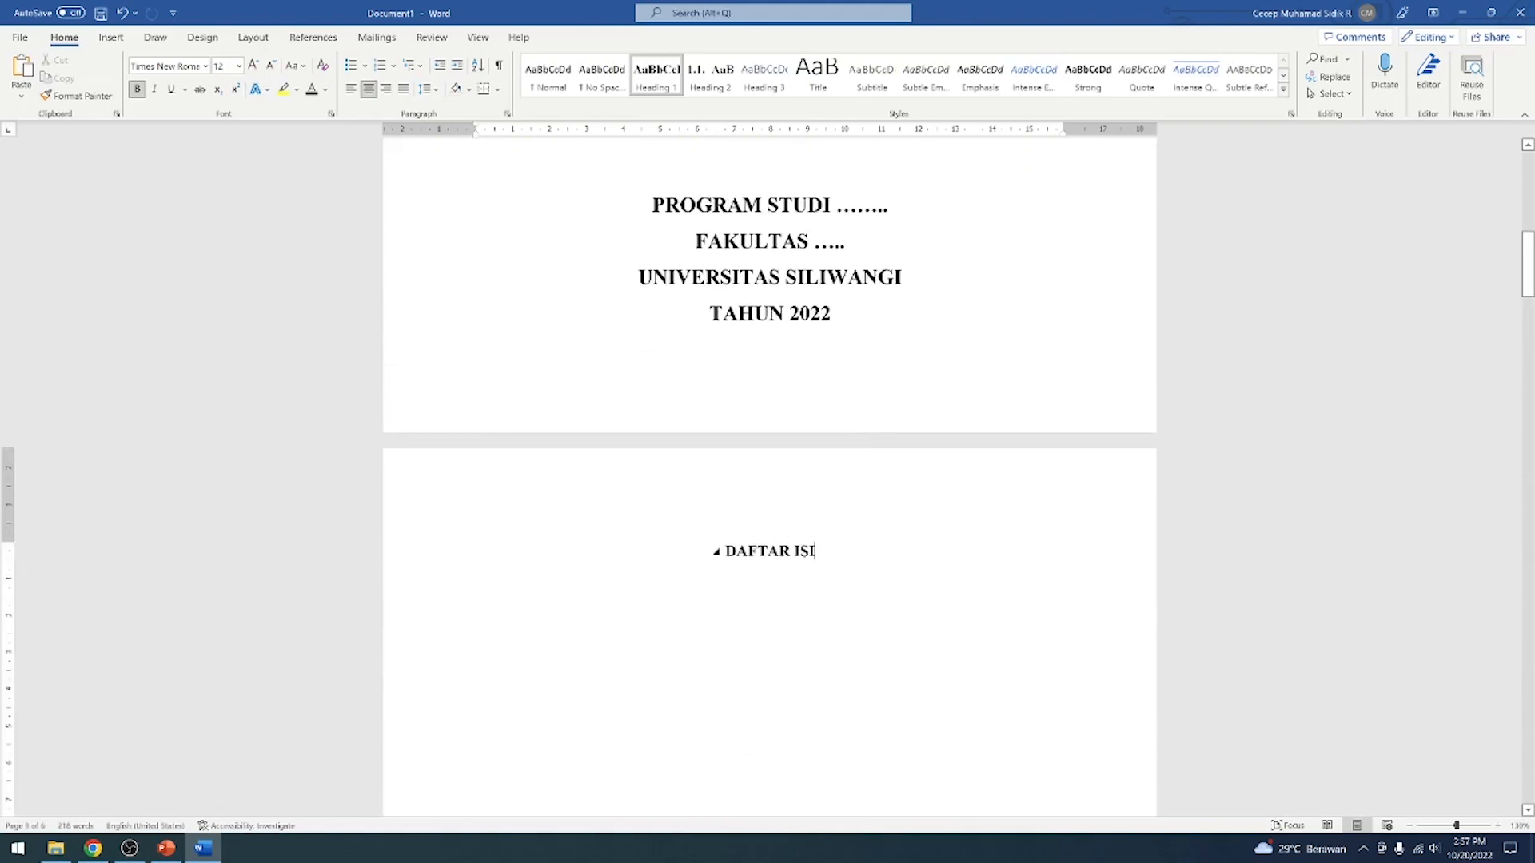
double_click(863, 490)
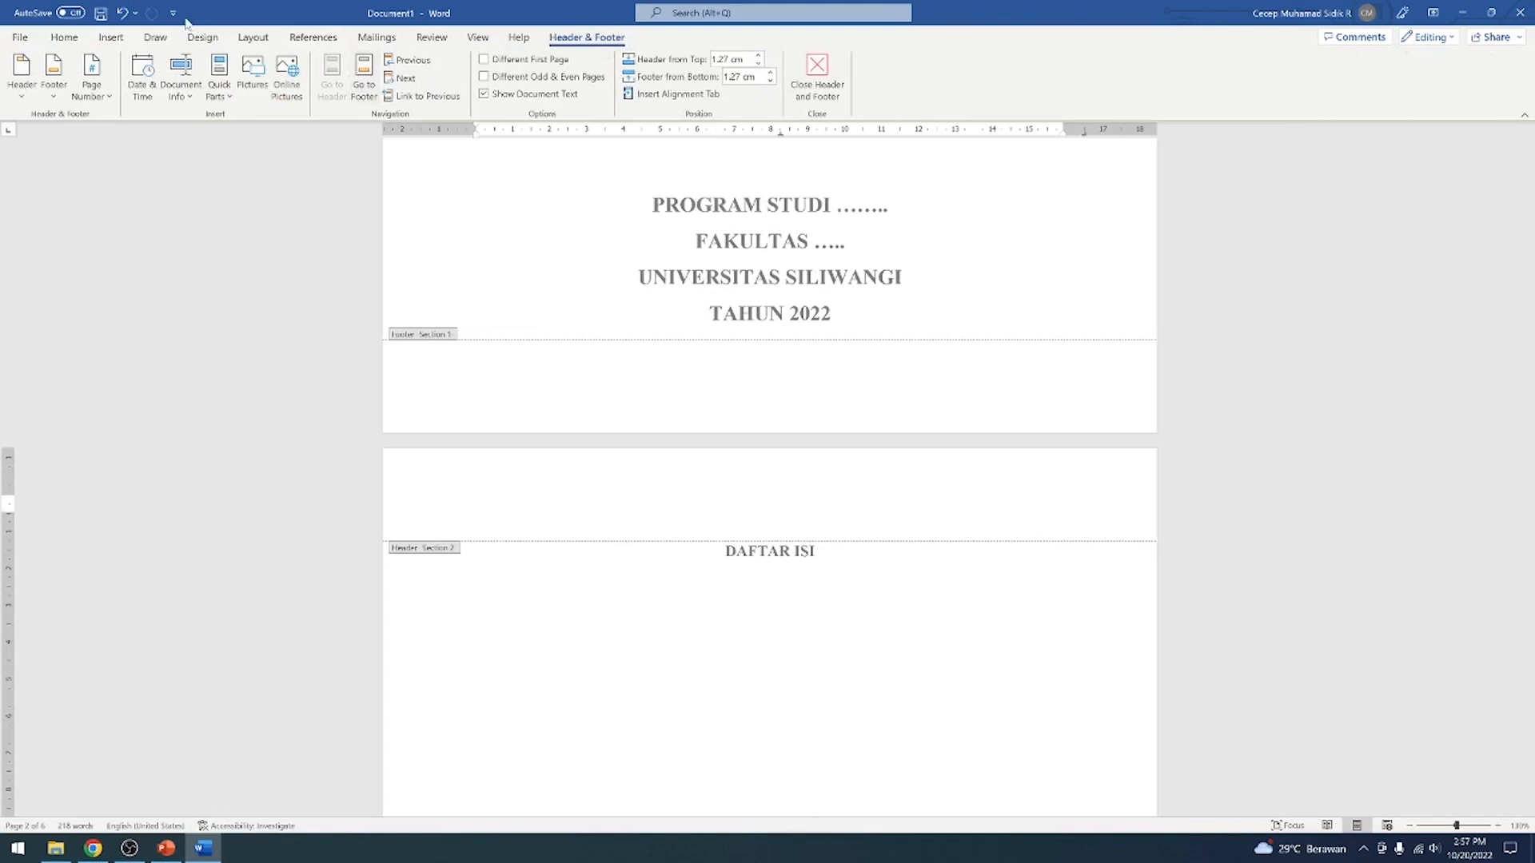
click(112, 38)
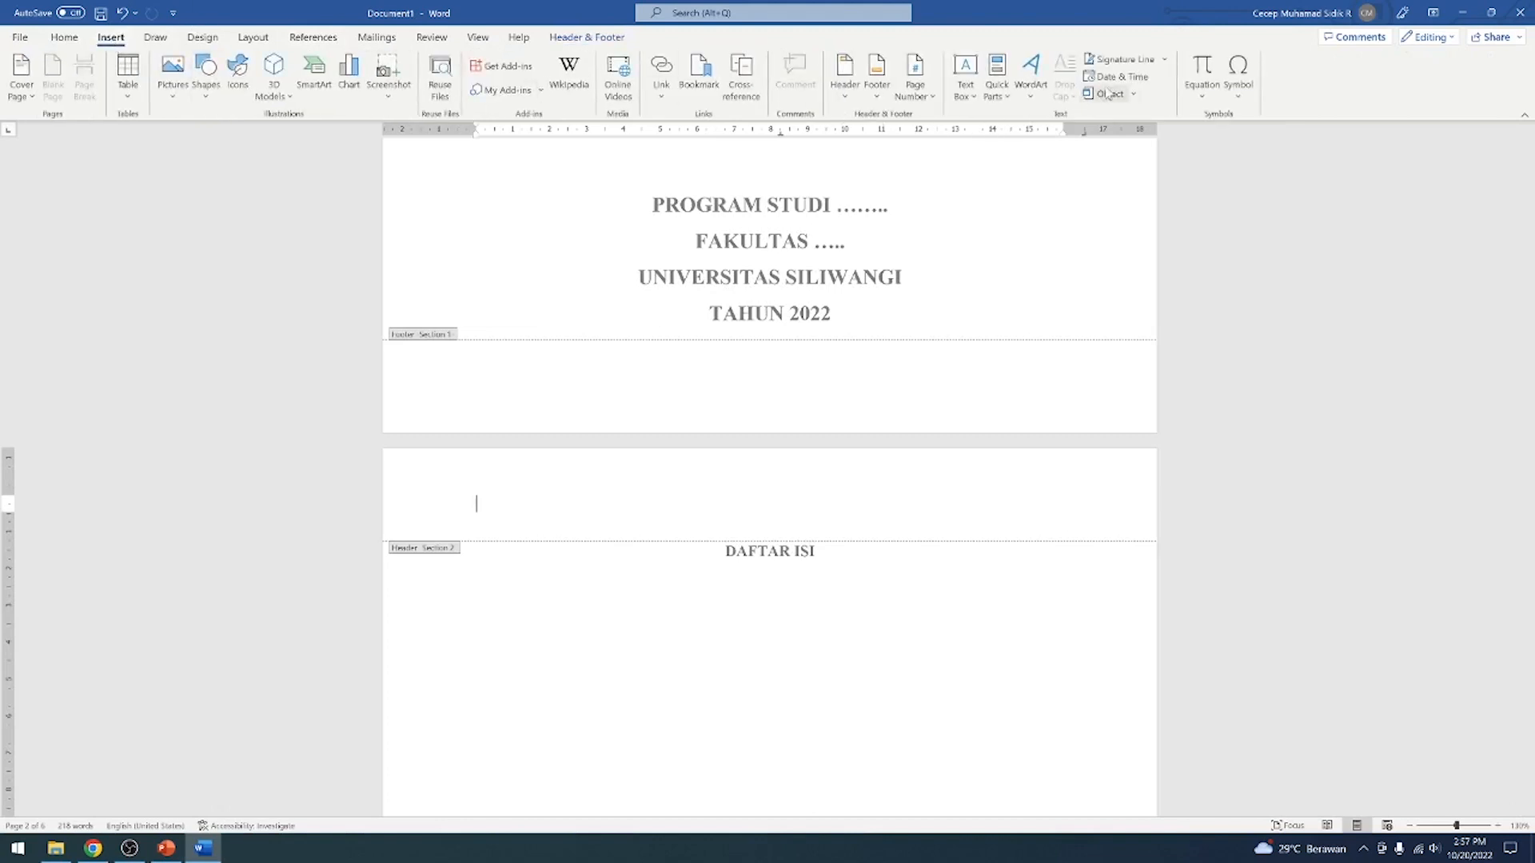
click(916, 86)
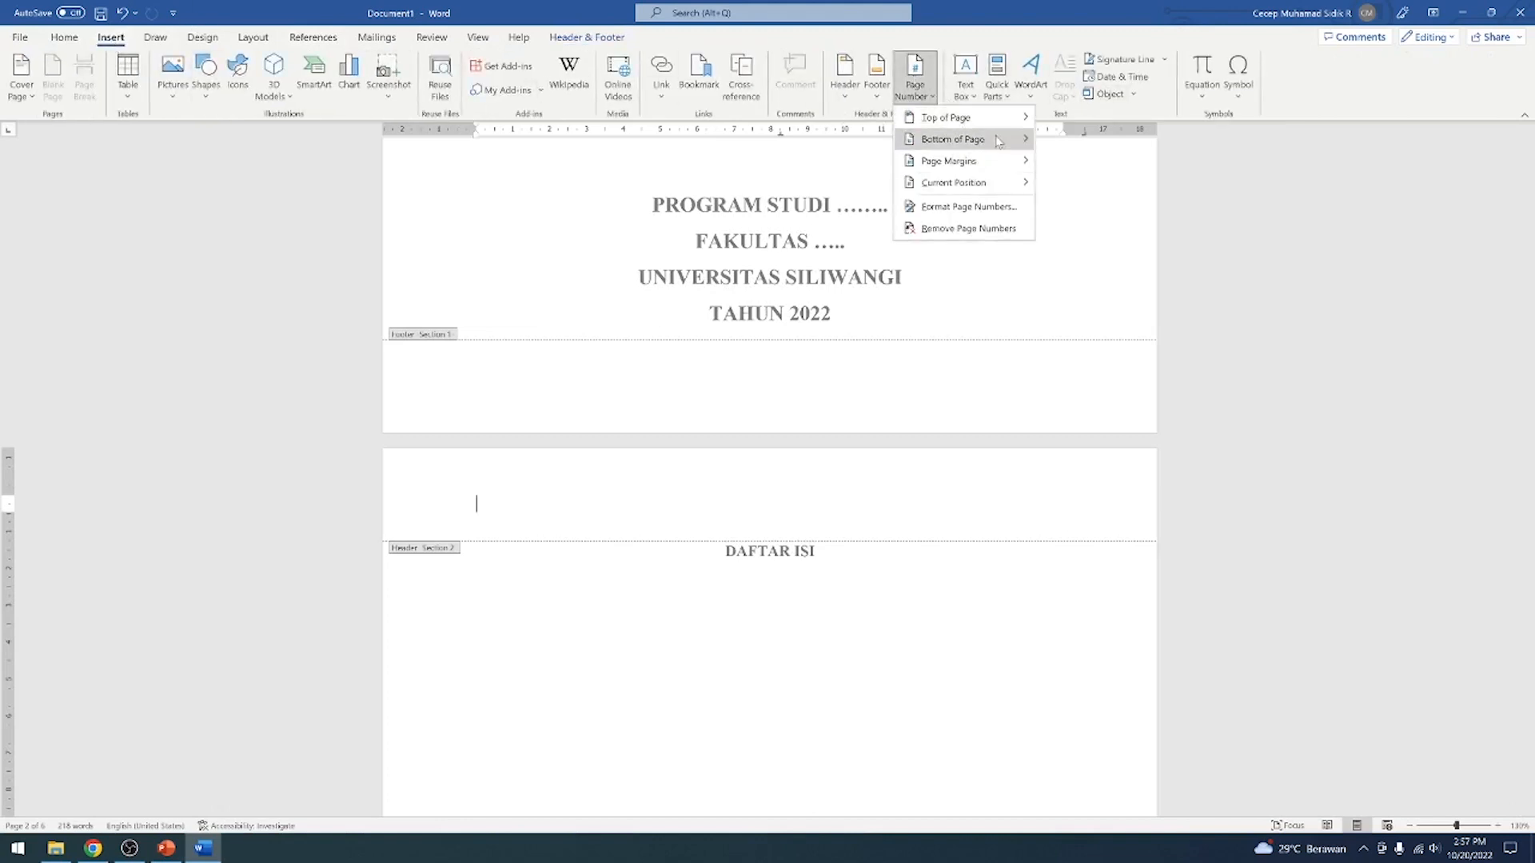
mouse_move(970, 144)
click(1153, 274)
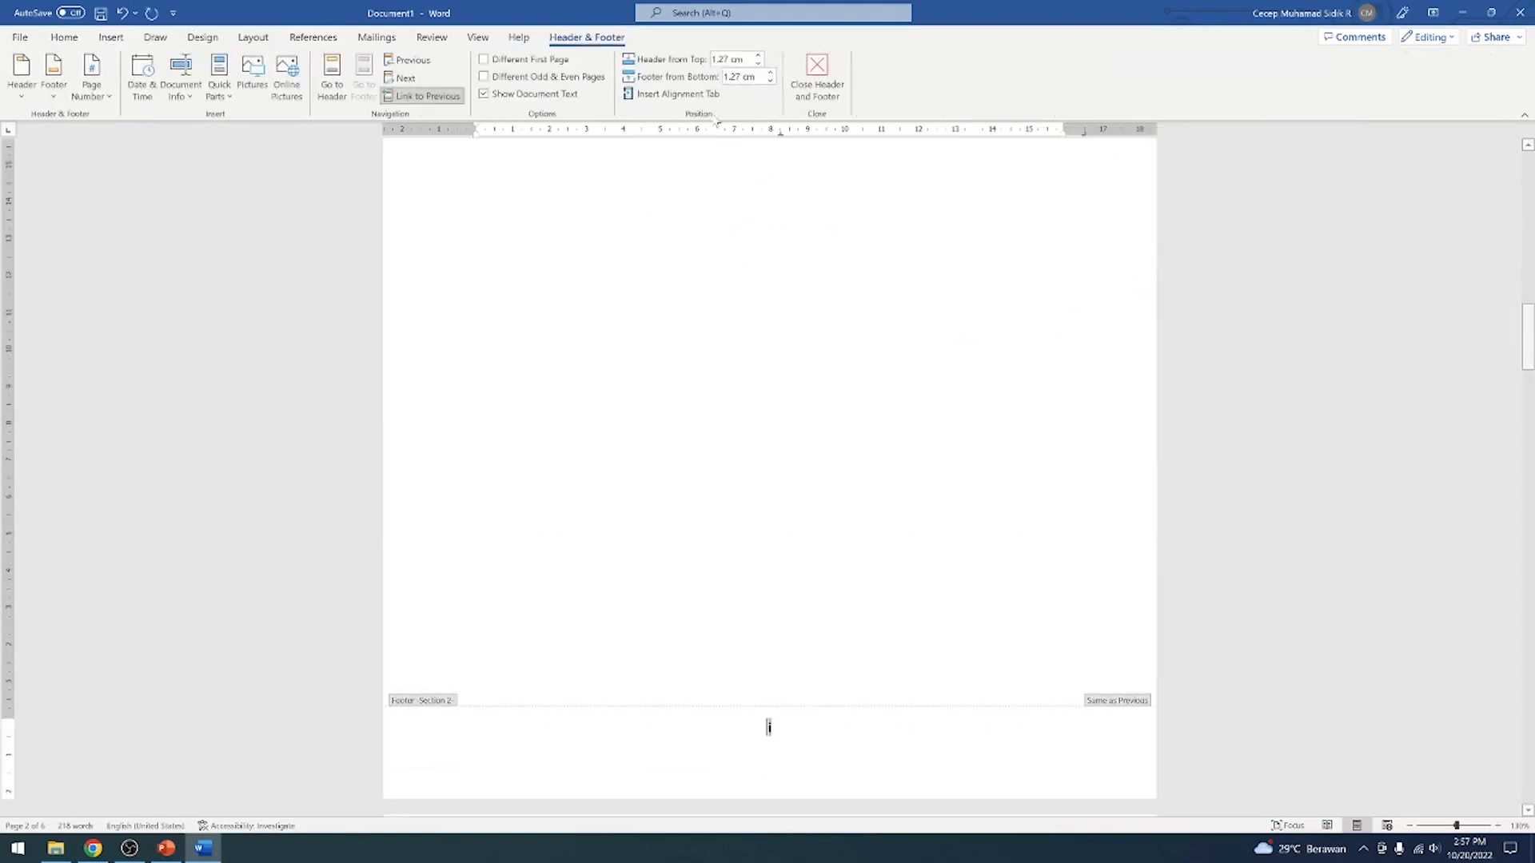
Leave the DAFTAR ISI footer, inspect the cover page's footer, and return to the document body
click(817, 76)
scroll(894, 260, up, 14)
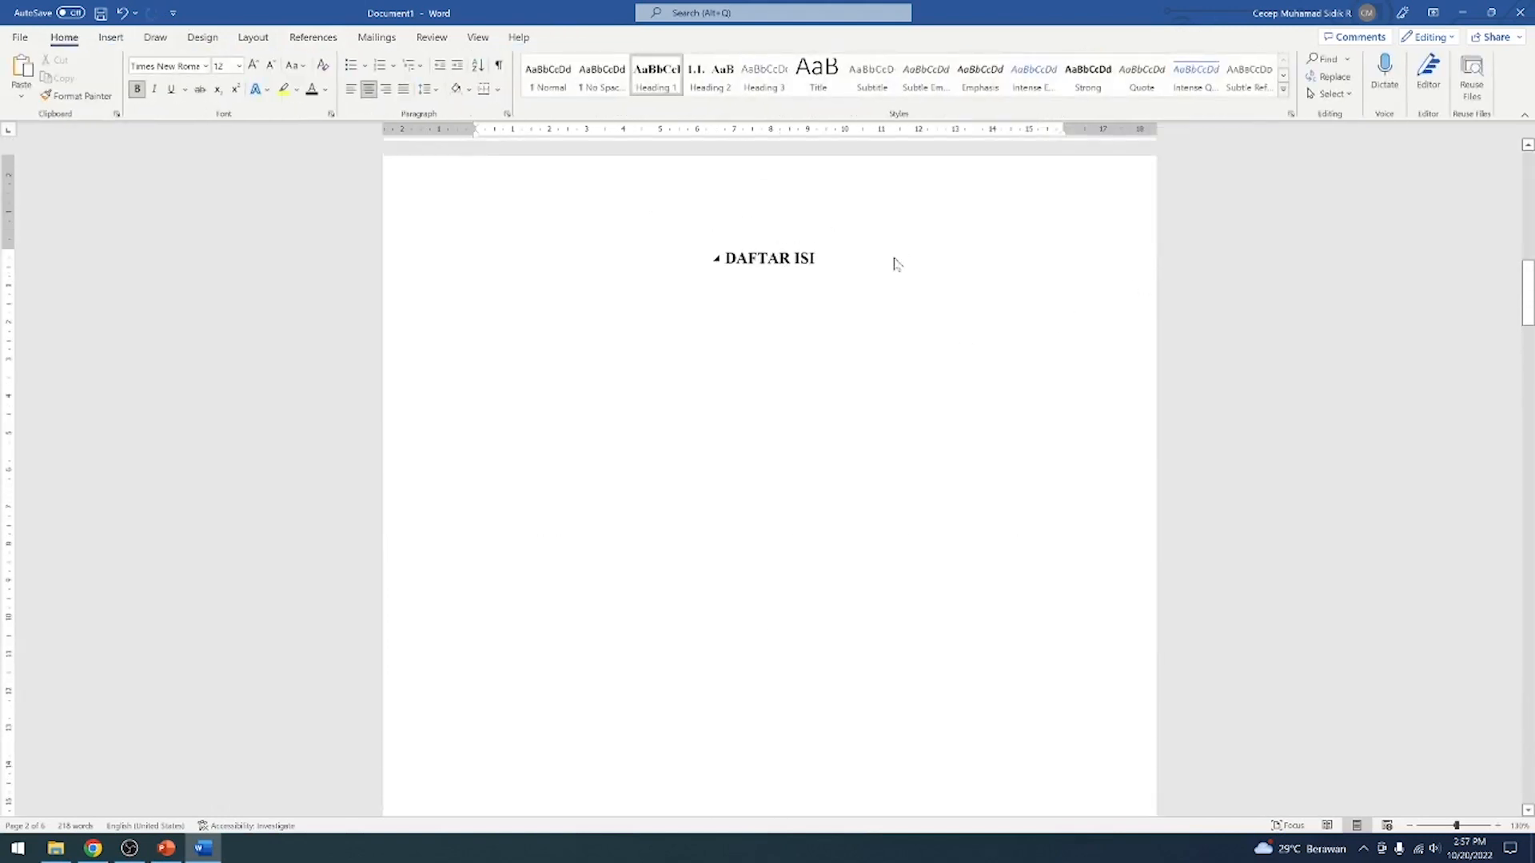
click(771, 579)
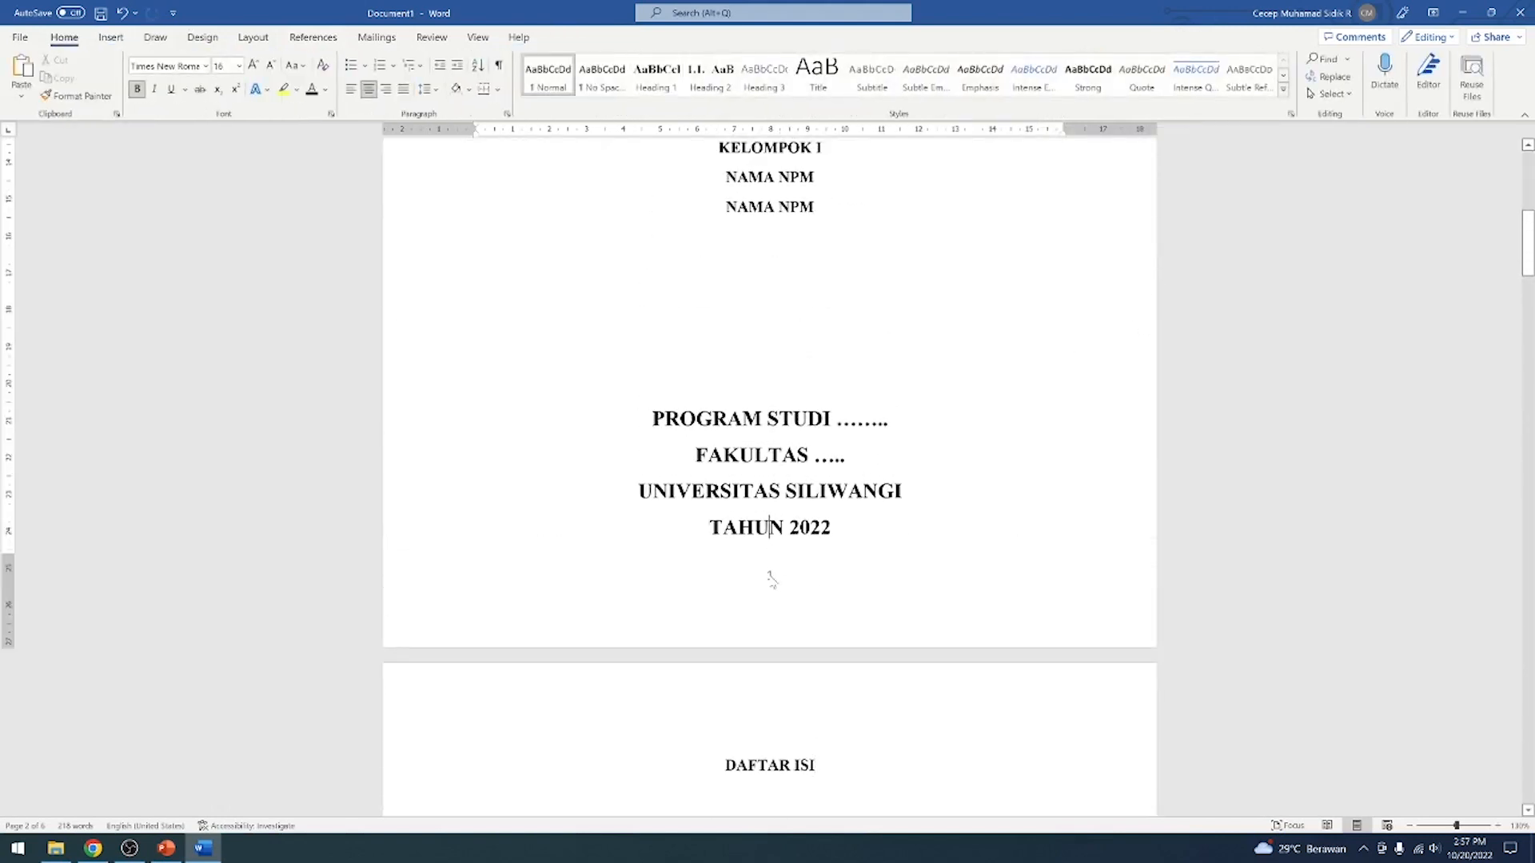
double_click(770, 576)
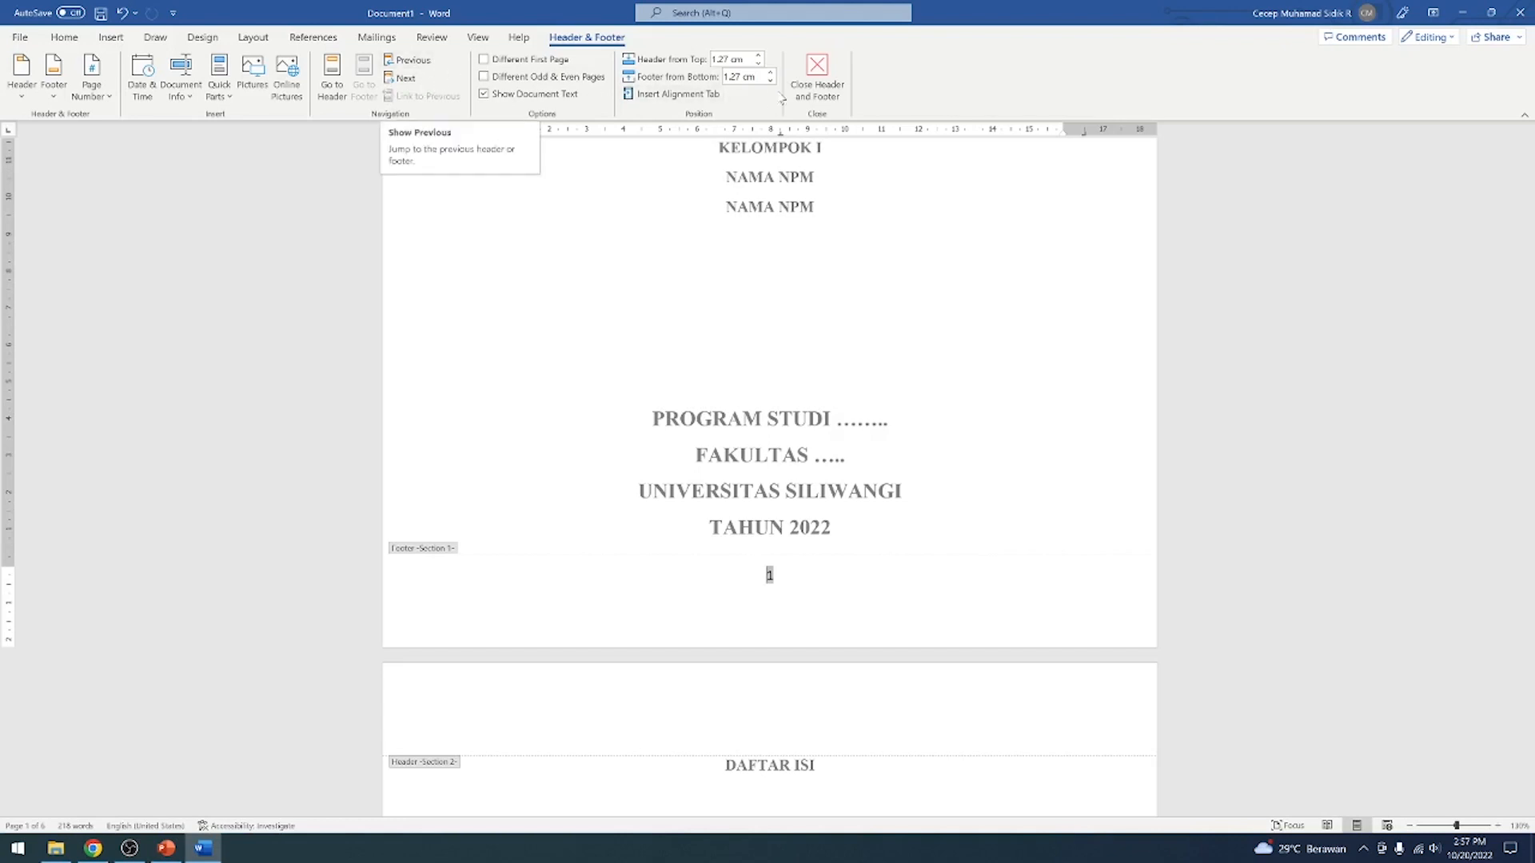
click(817, 77)
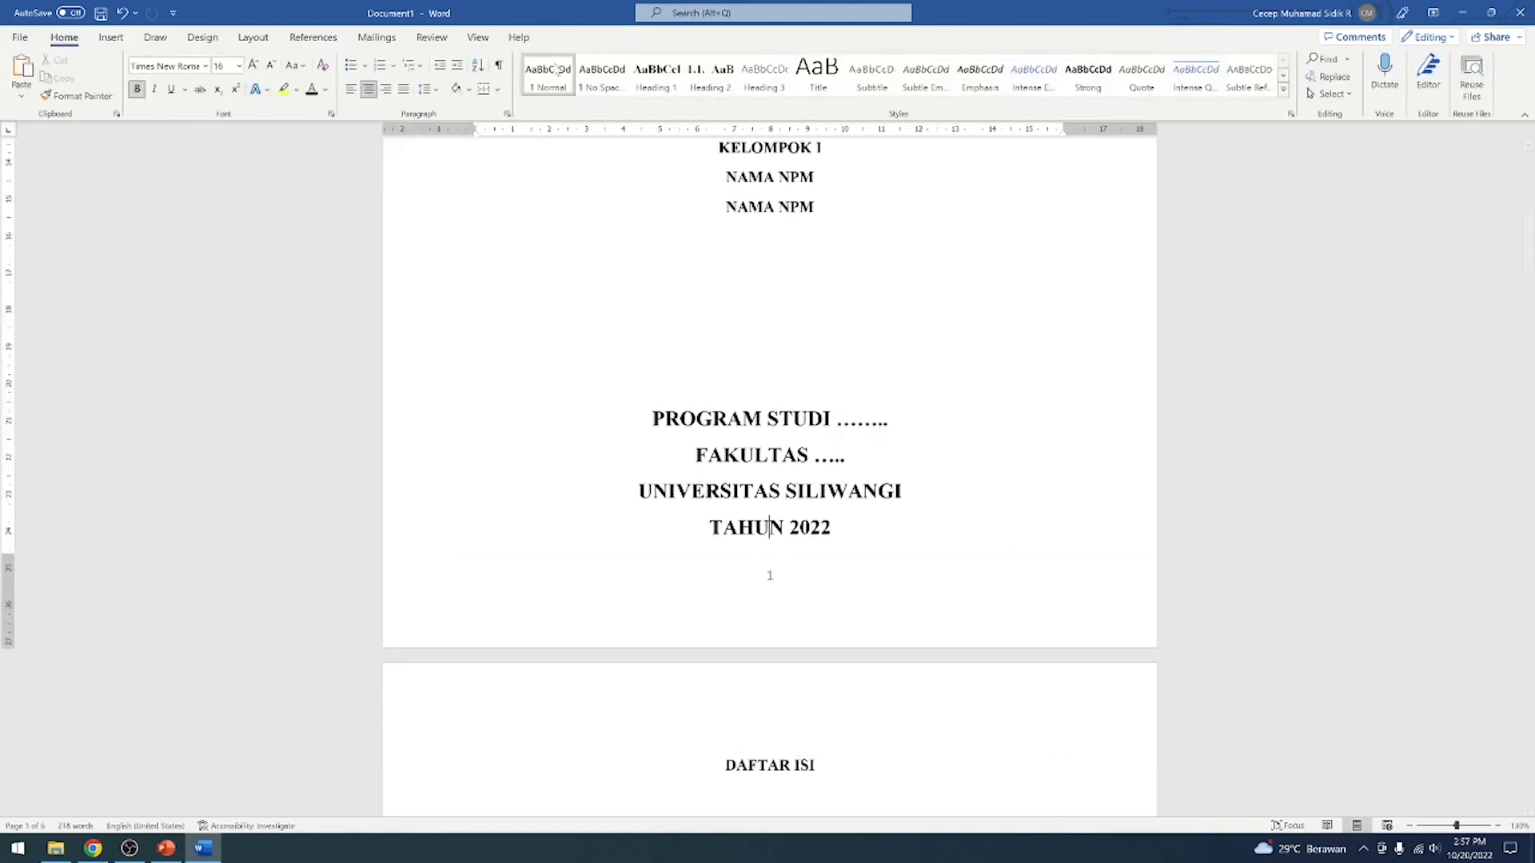
Check the document's section breaks in Outline view and return to the page layout
click(313, 37)
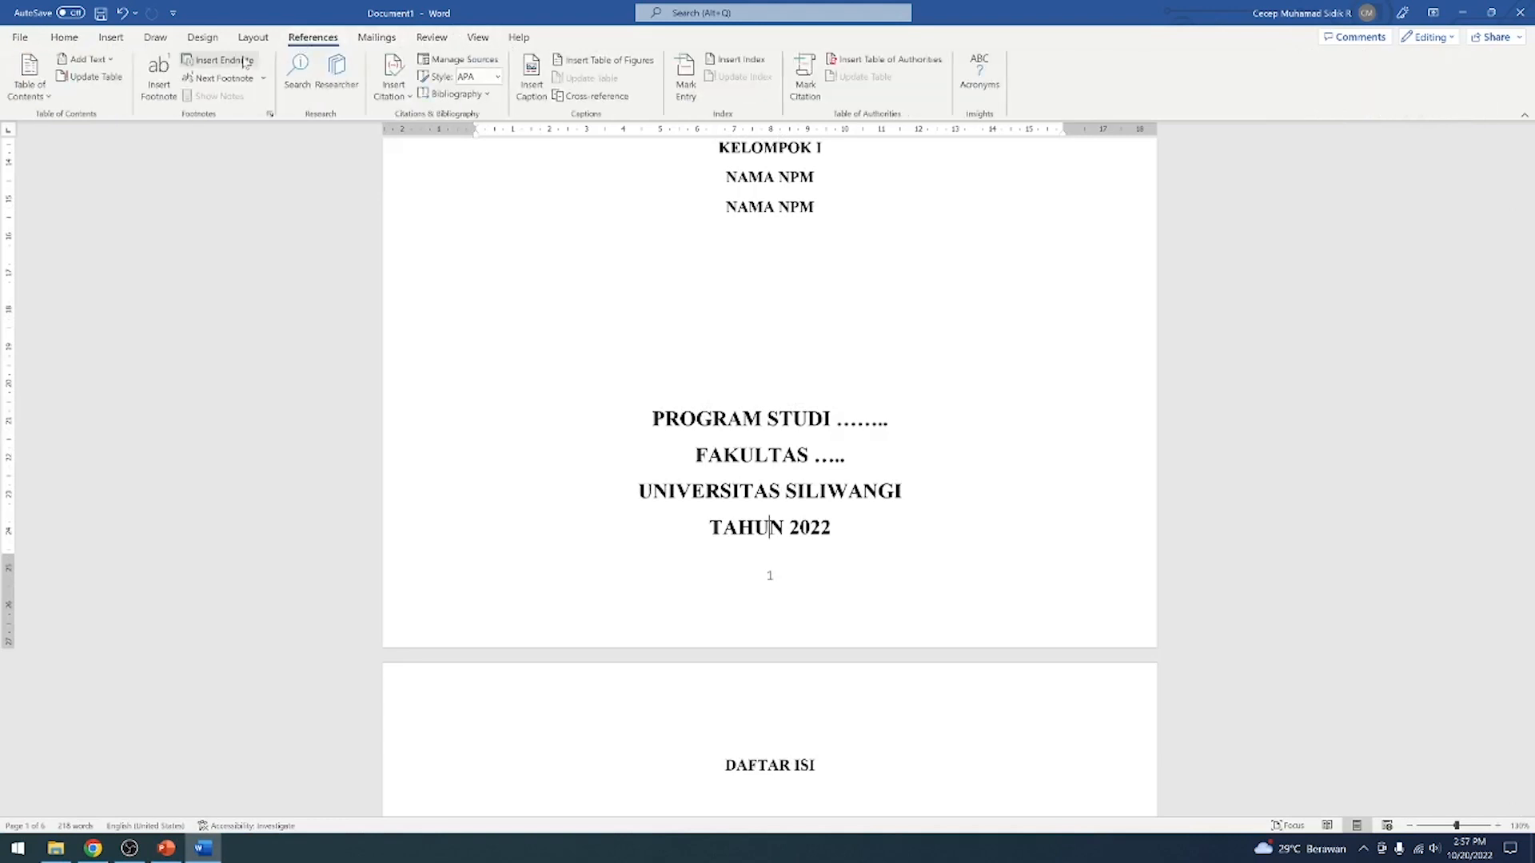
click(478, 37)
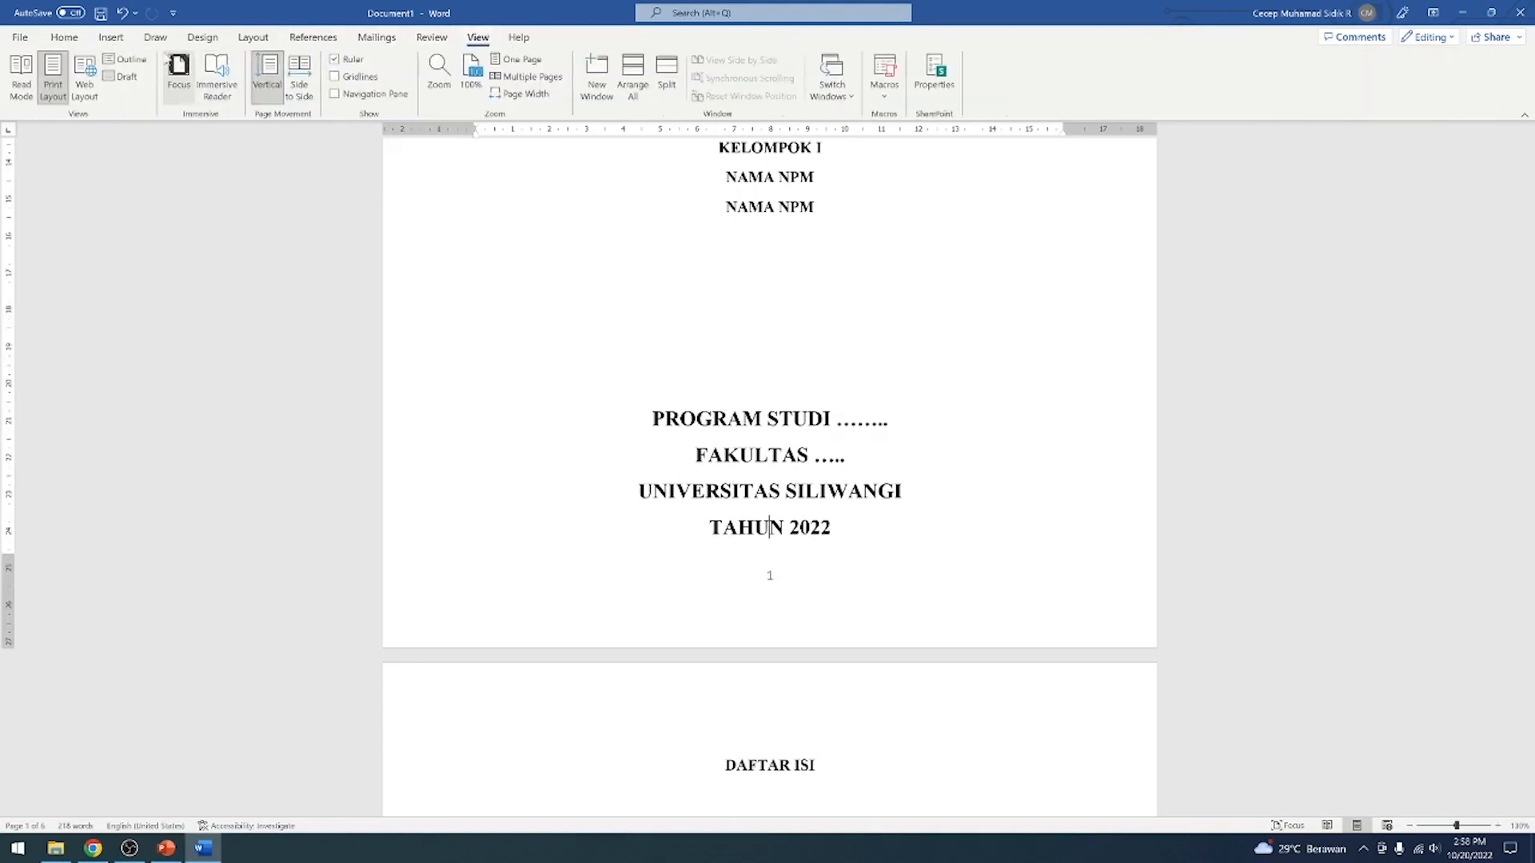
click(128, 58)
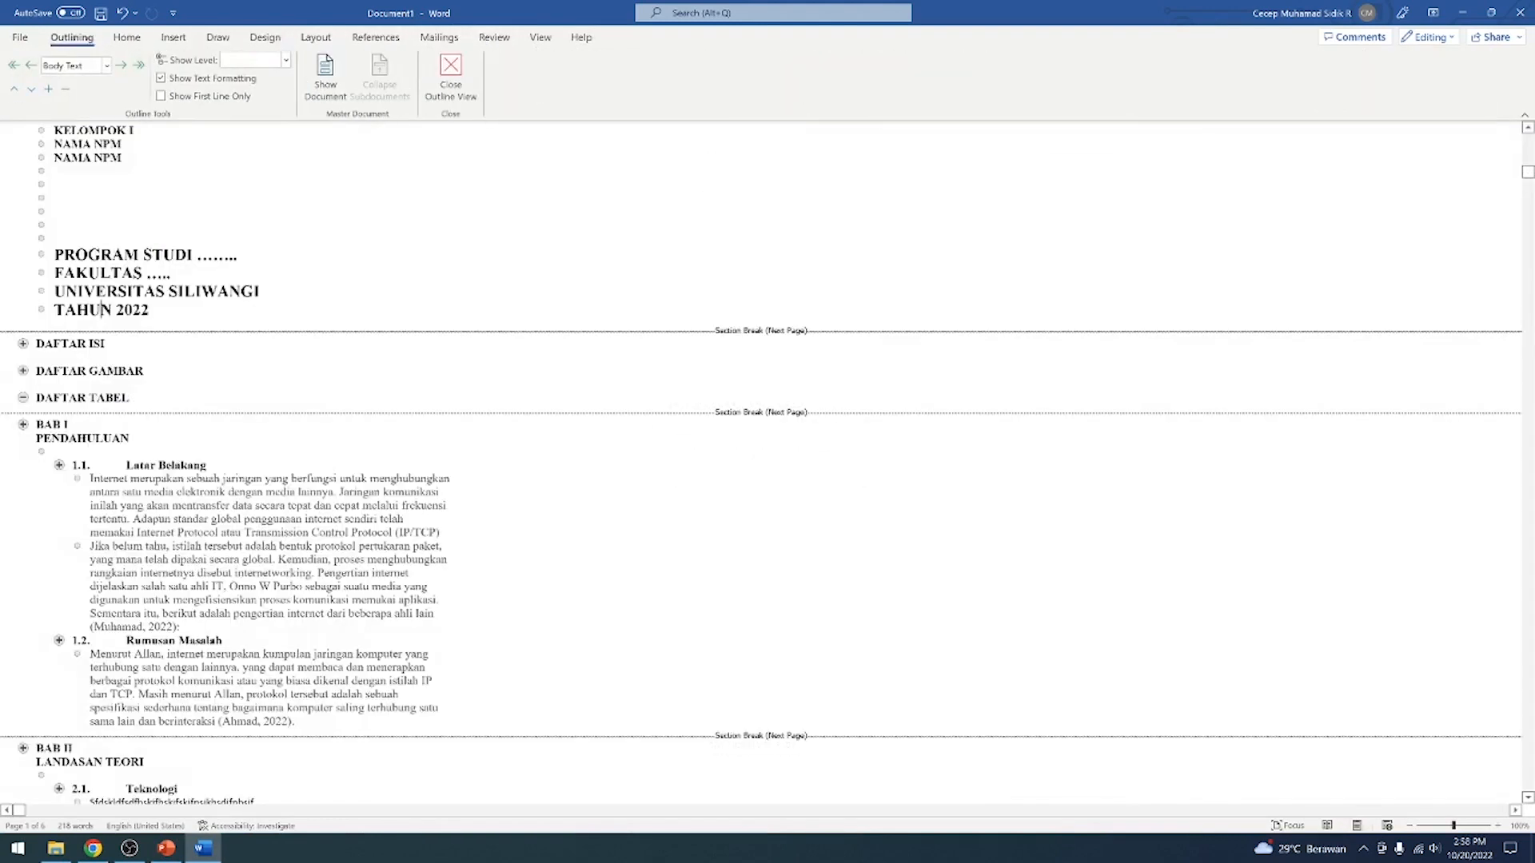
click(451, 76)
Unlink the DAFTAR ISI section's footer from the previous section and leave footer editing
scroll(826, 377, down, 20)
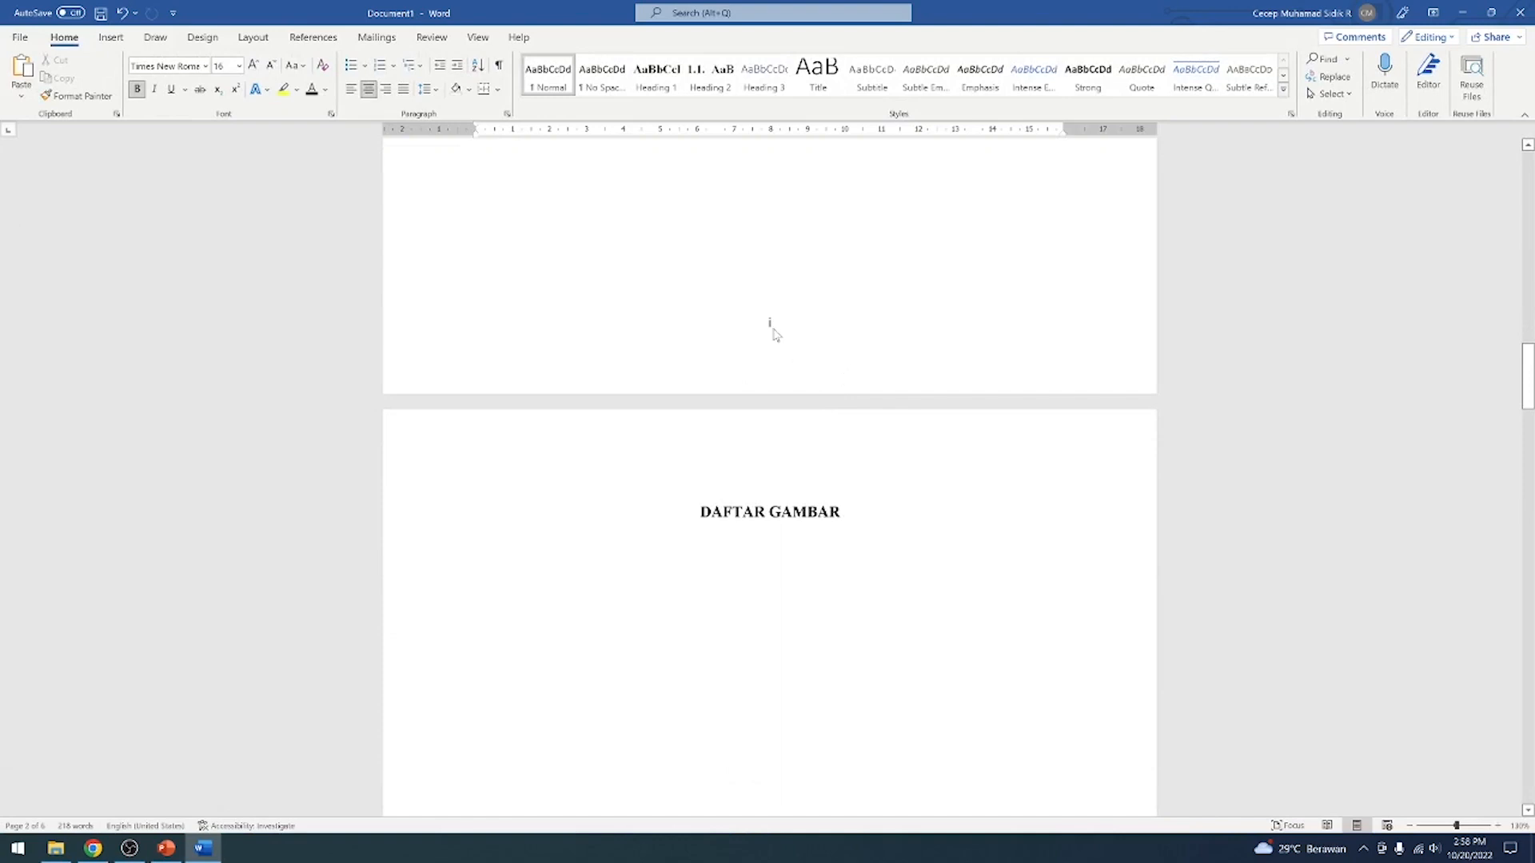
double_click(771, 324)
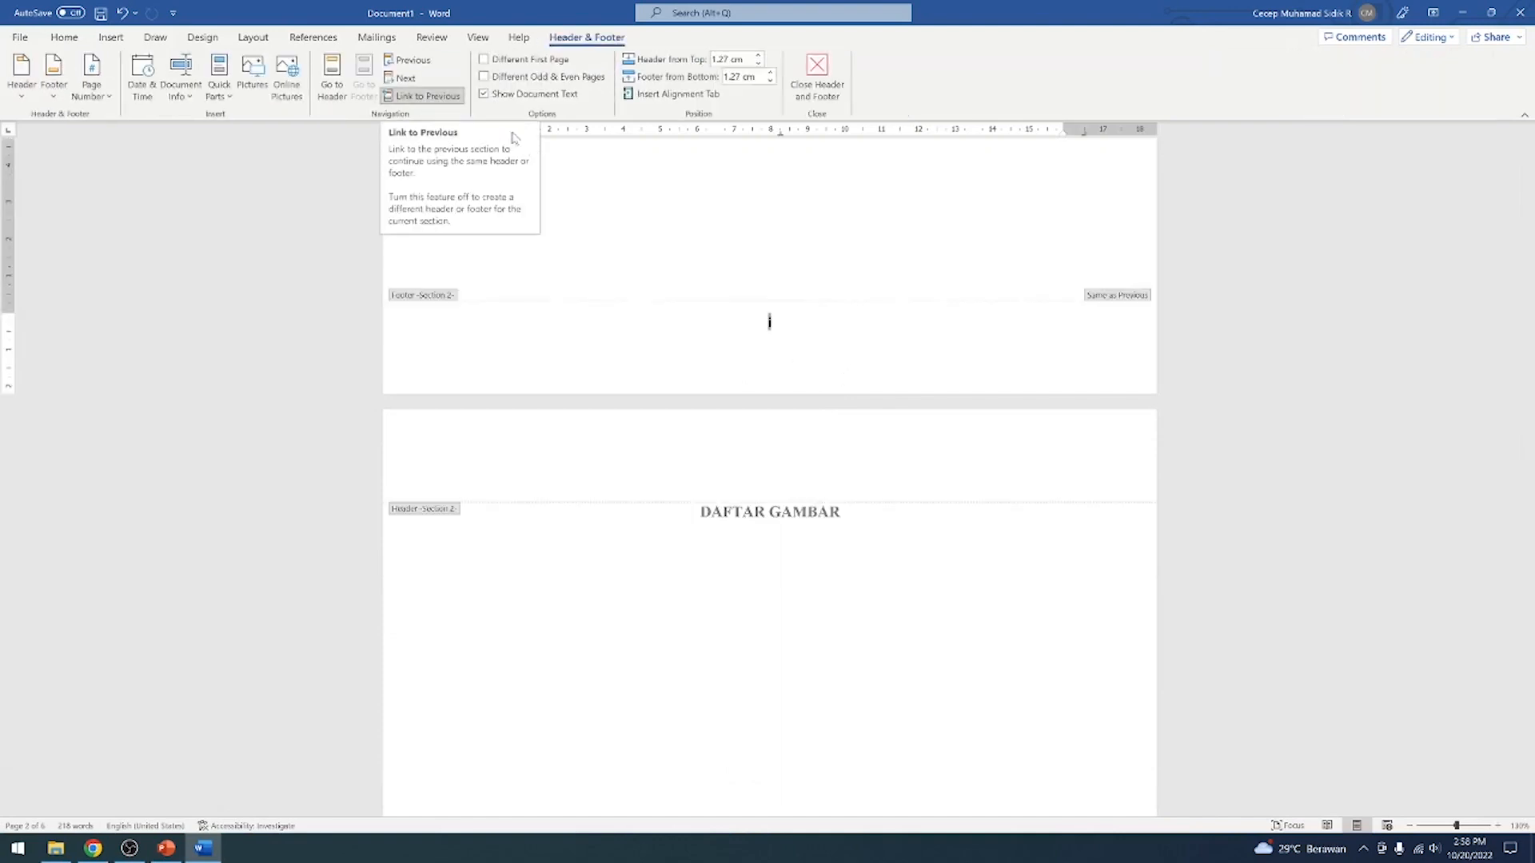
scroll(634, 226, up, 5)
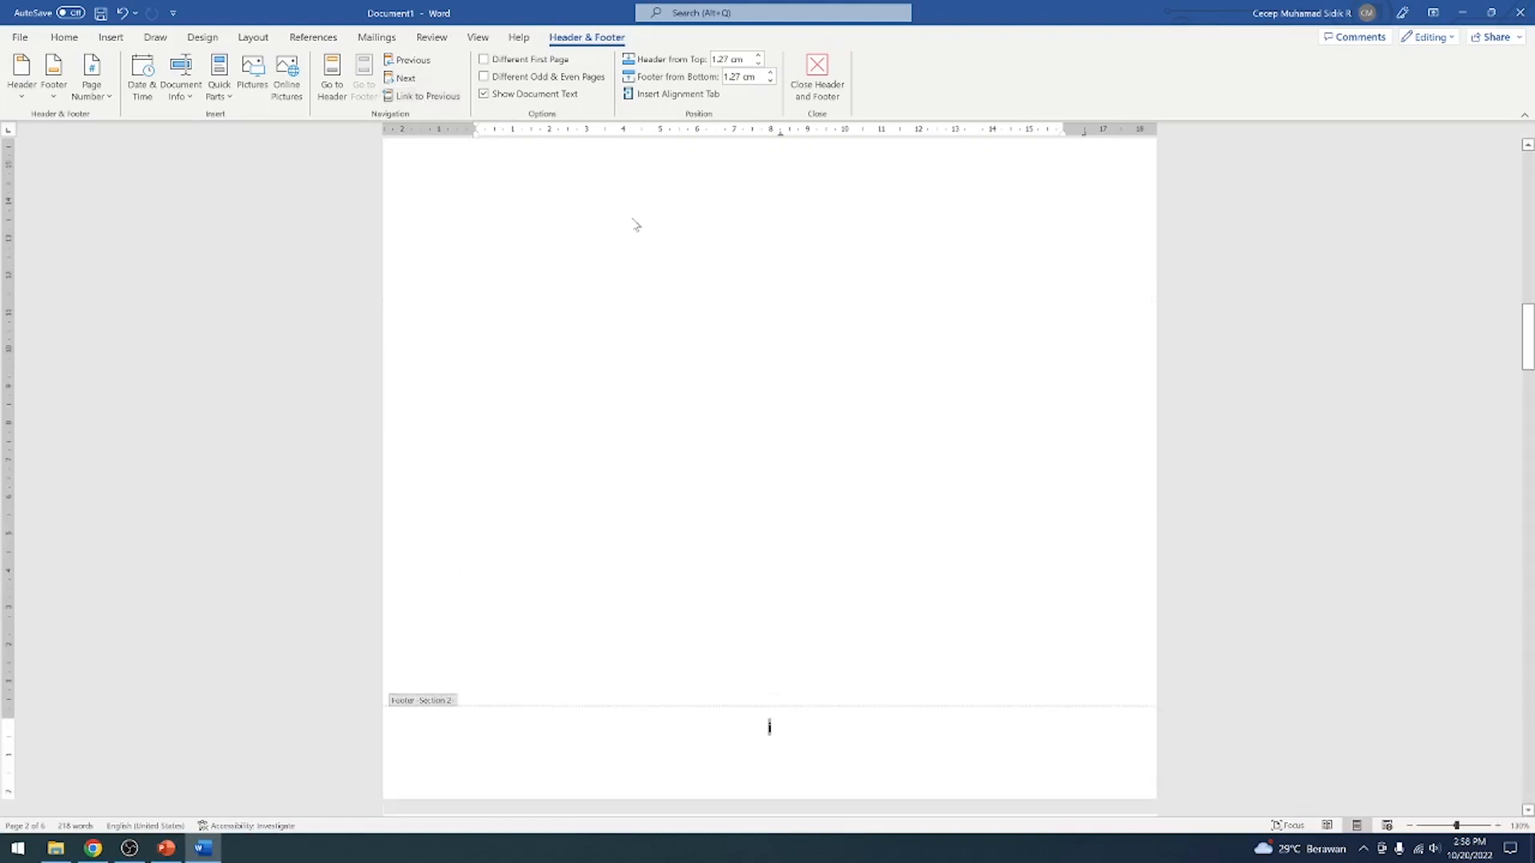
click(817, 72)
Delete the page number from the cover page's footer and close the footer
scroll(773, 218, up, 6)
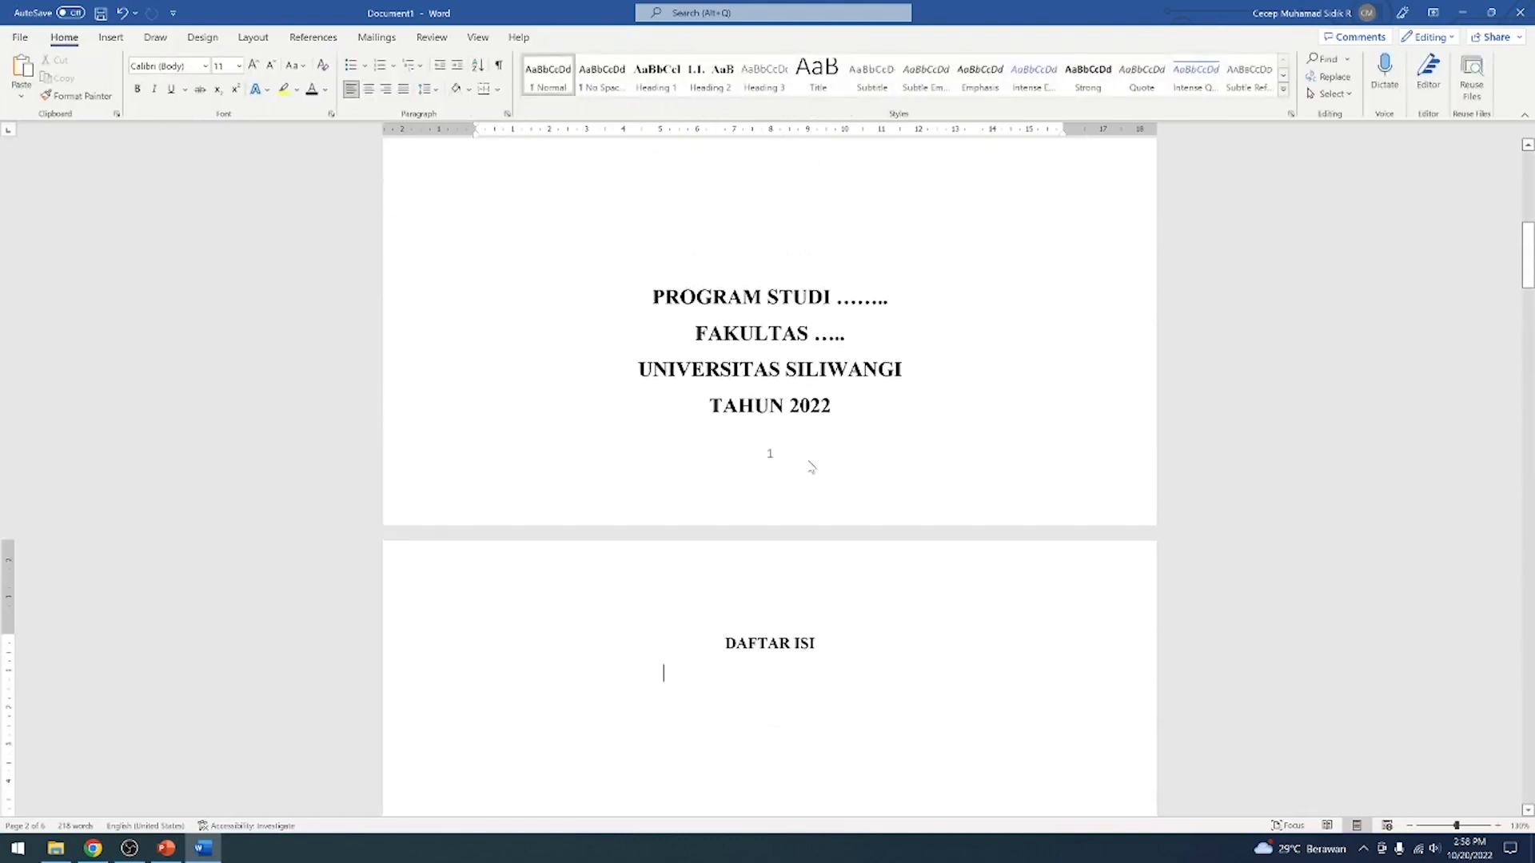
double_click(771, 454)
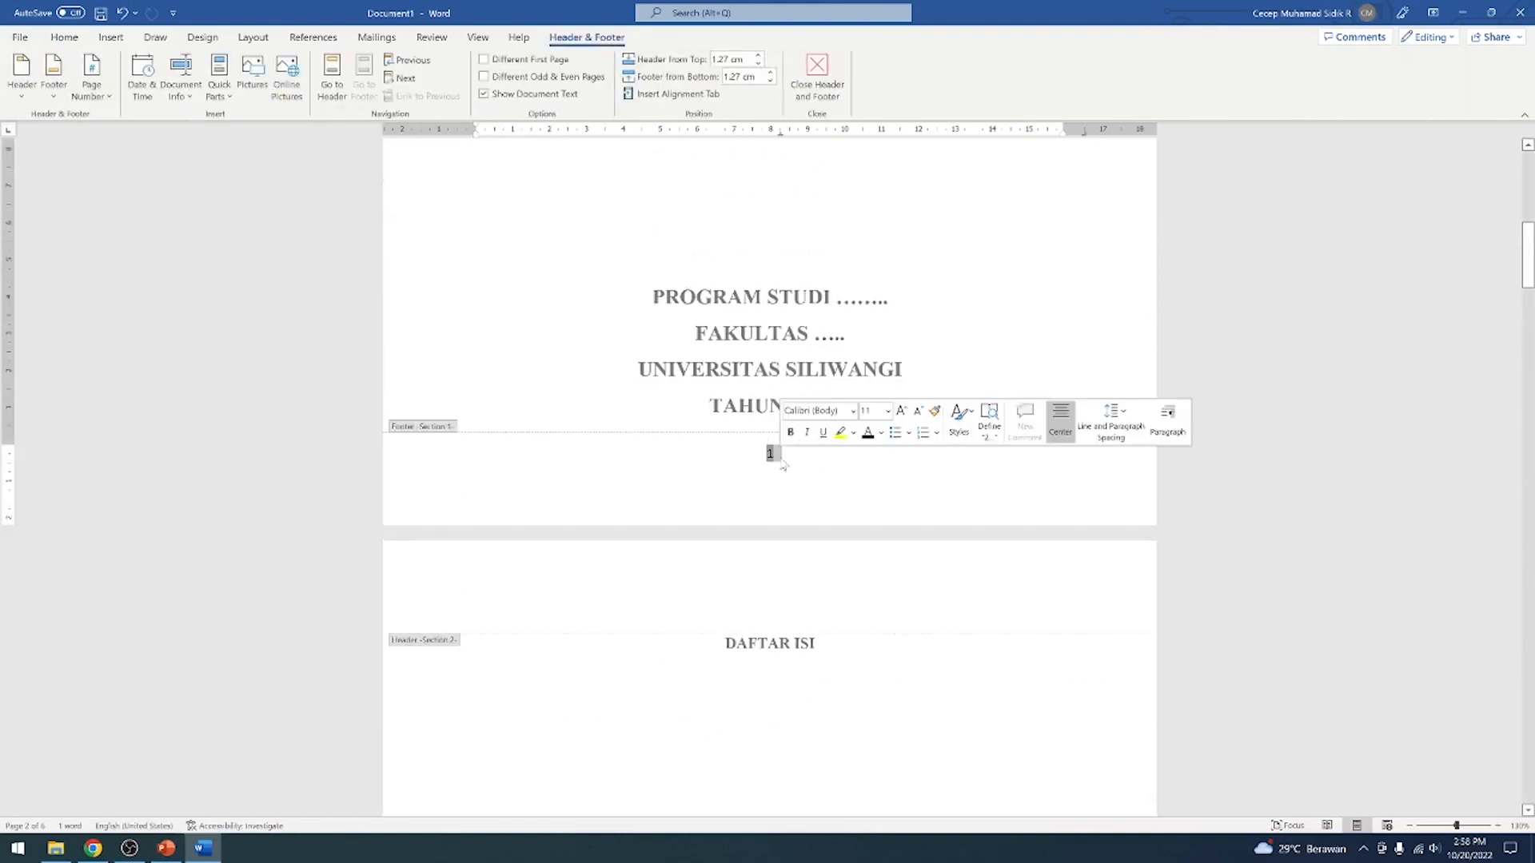
click(782, 466)
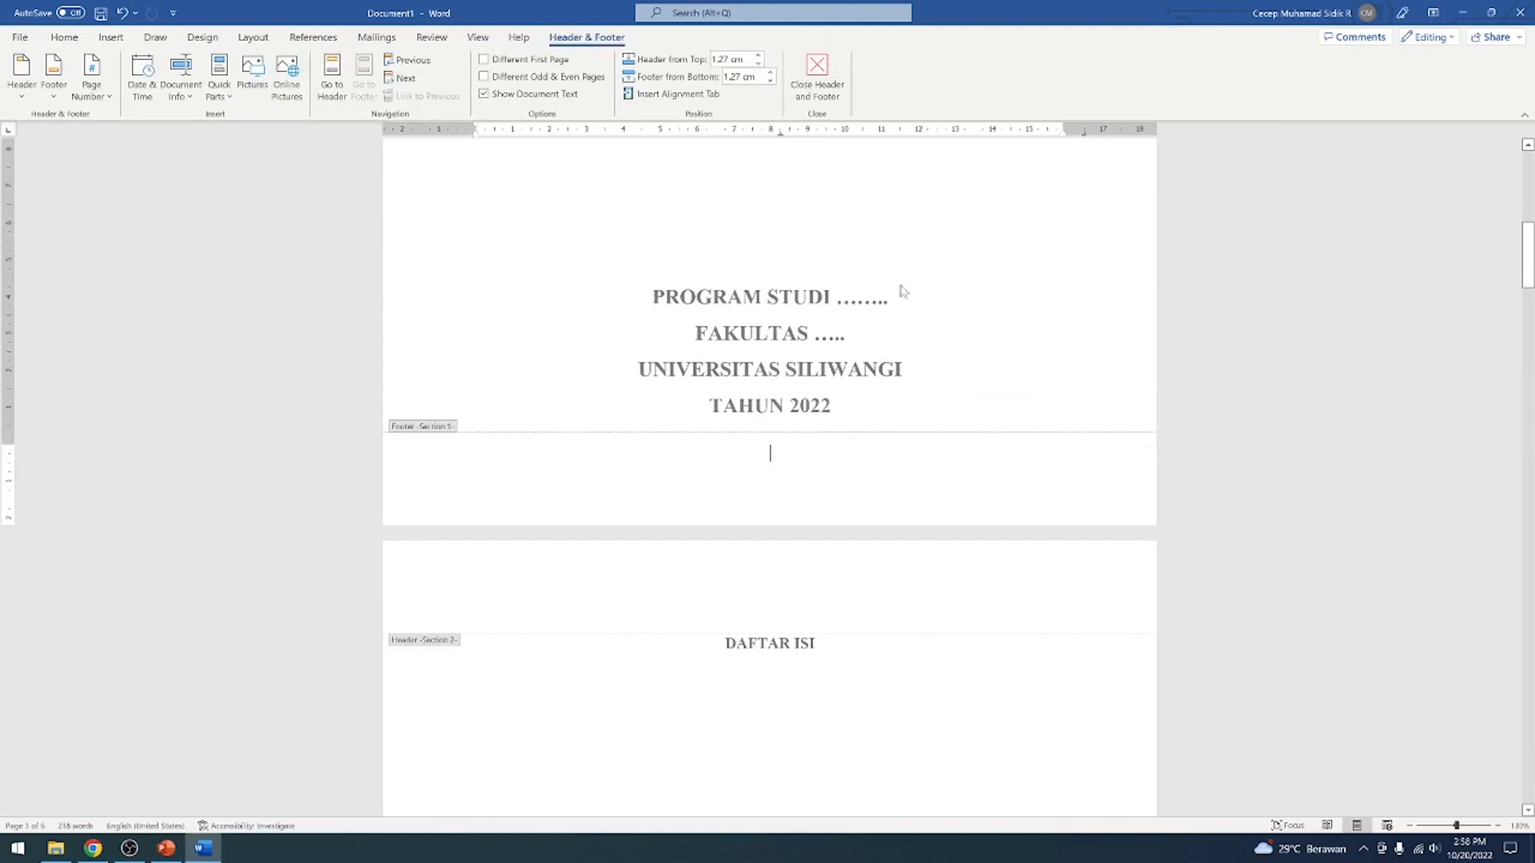
click(817, 72)
Examine the footer page numbers on the DAFTAR ISI, DAFTAR GAMBAR and DAFTAR TABEL pages
scroll(942, 381, down, 3)
scroll(944, 382, down, 20)
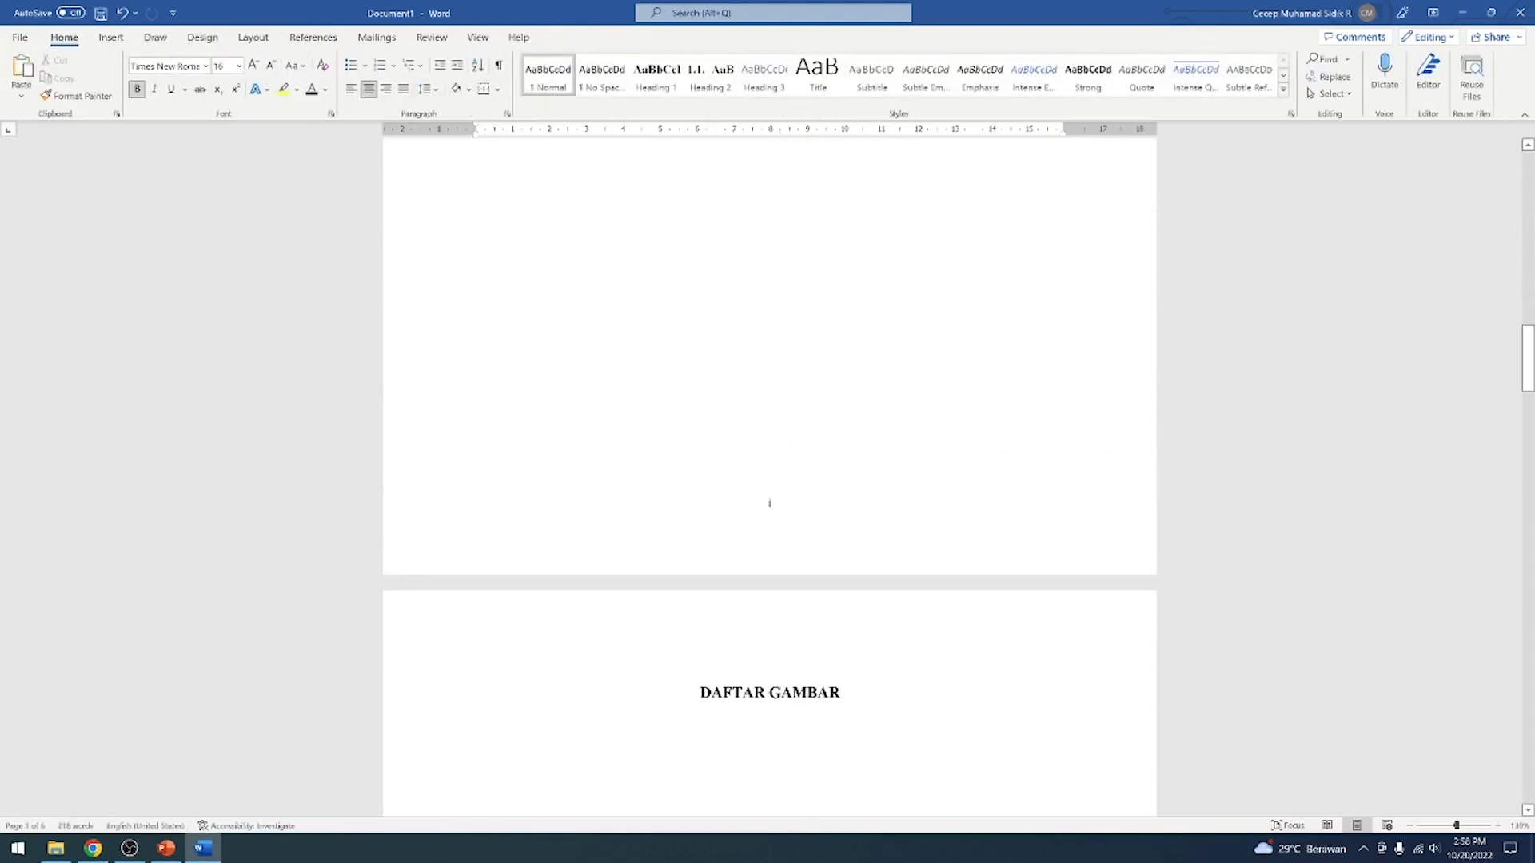
scroll(946, 387, down, 10)
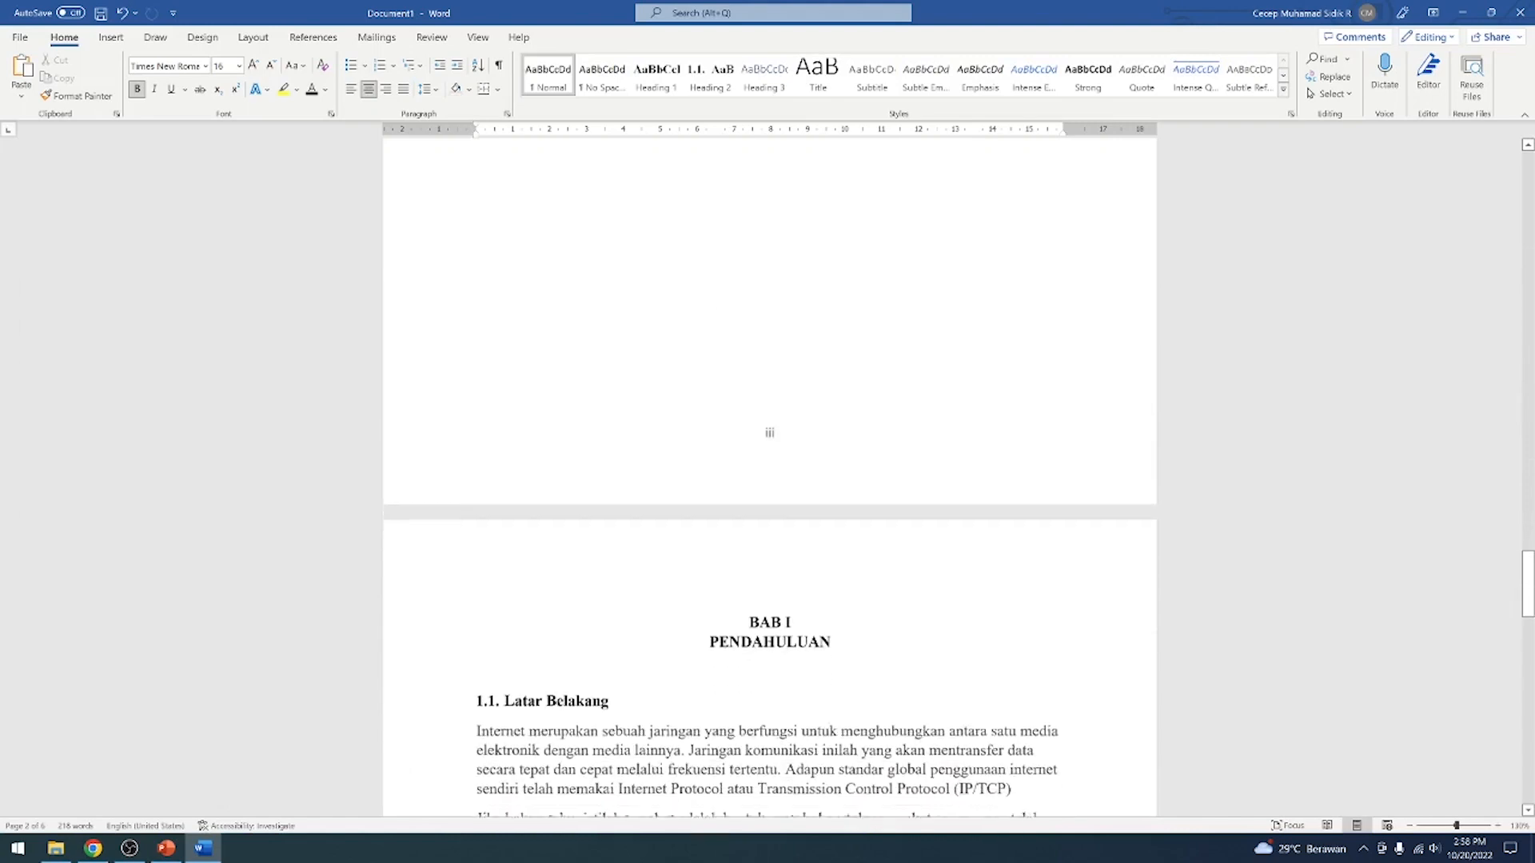
scroll(946, 387, up, 12)
scroll(936, 393, up, 9)
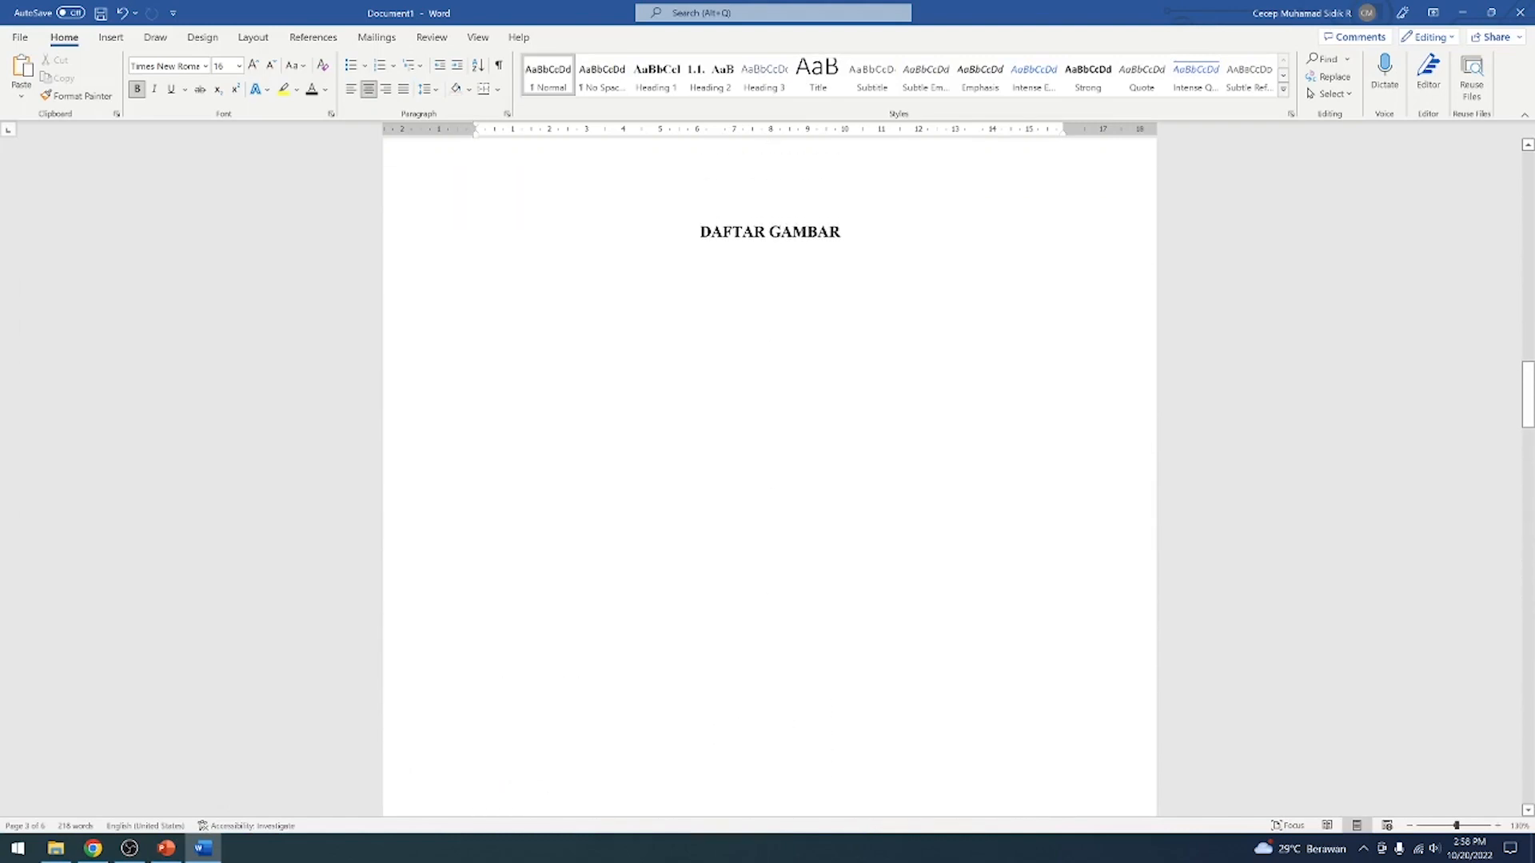
scroll(936, 394, down, 11)
scroll(747, 240, down, 2)
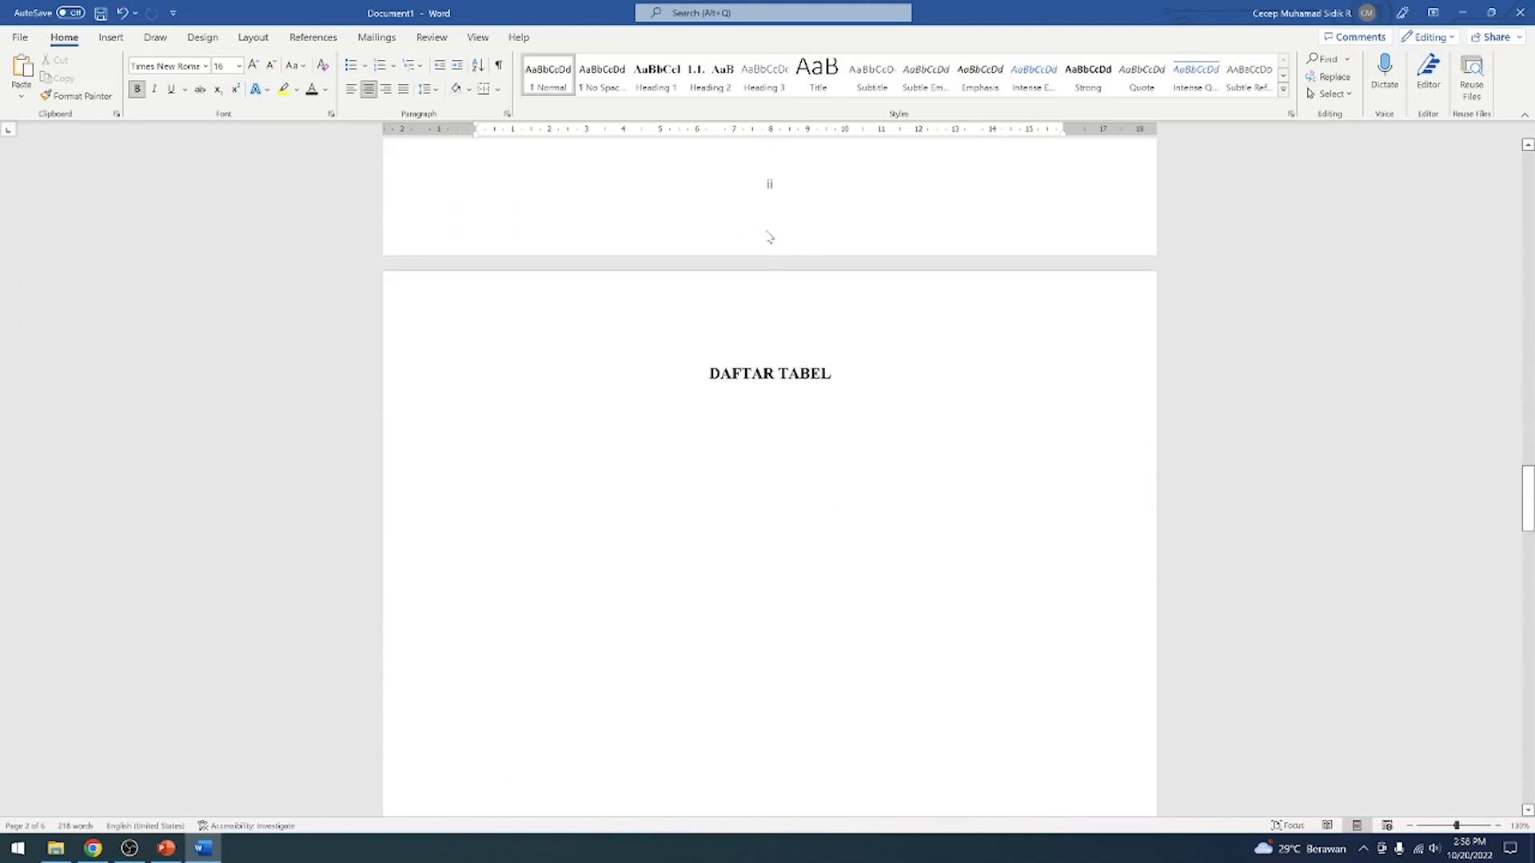
Delete the page number from the DAFTAR GAMBAR page's footer and leave footer editing
double_click(770, 188)
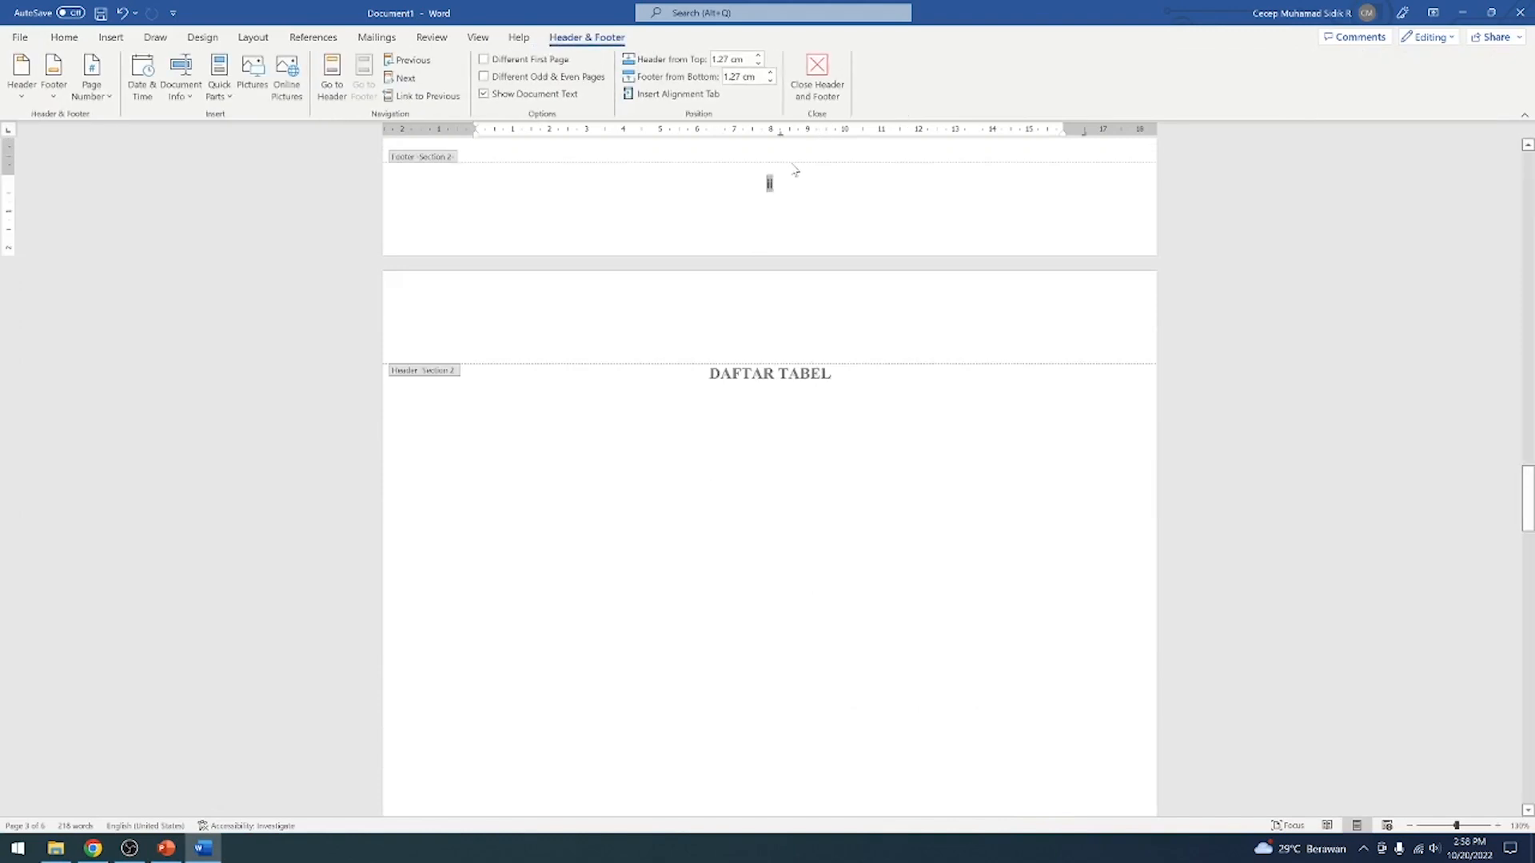
key(Delete)
click(836, 96)
Examine the footers from the cover through the list pages and BAB I for remaining page numbers
scroll(871, 307, down, 5)
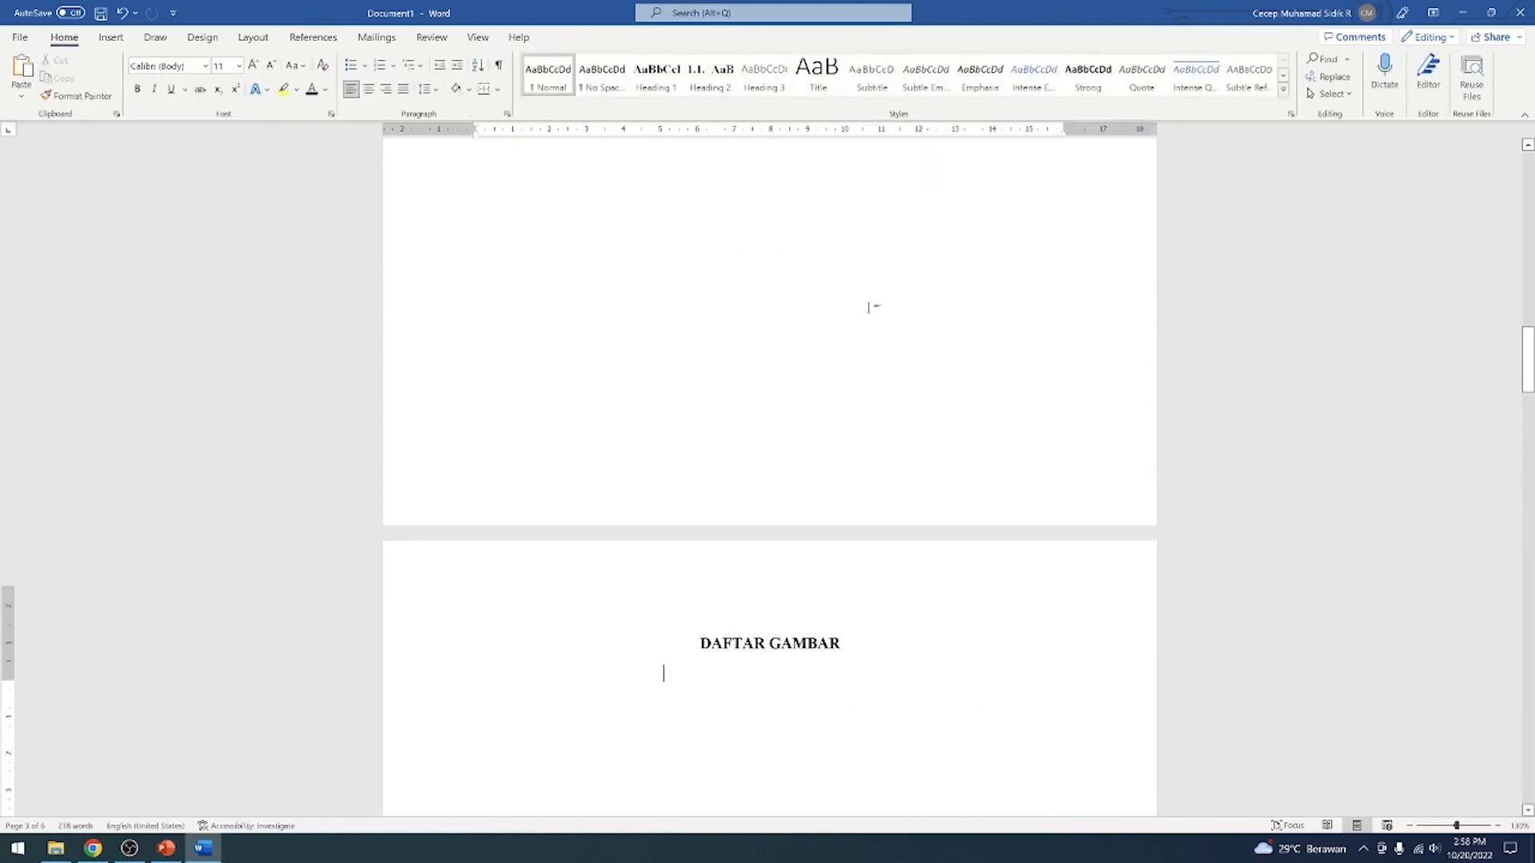
scroll(866, 304, down, 15)
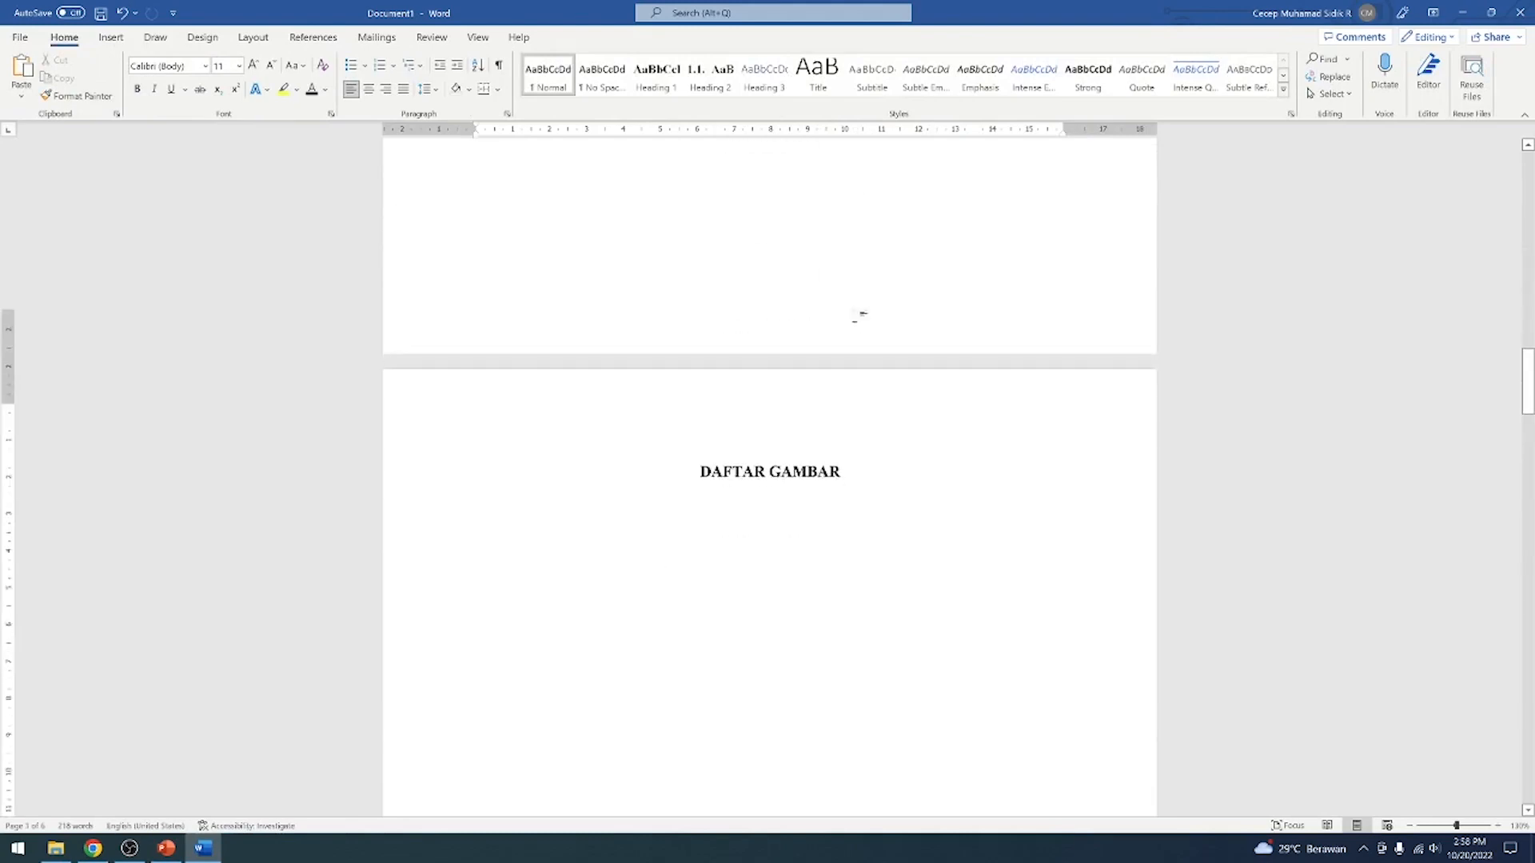
scroll(854, 319, down, 15)
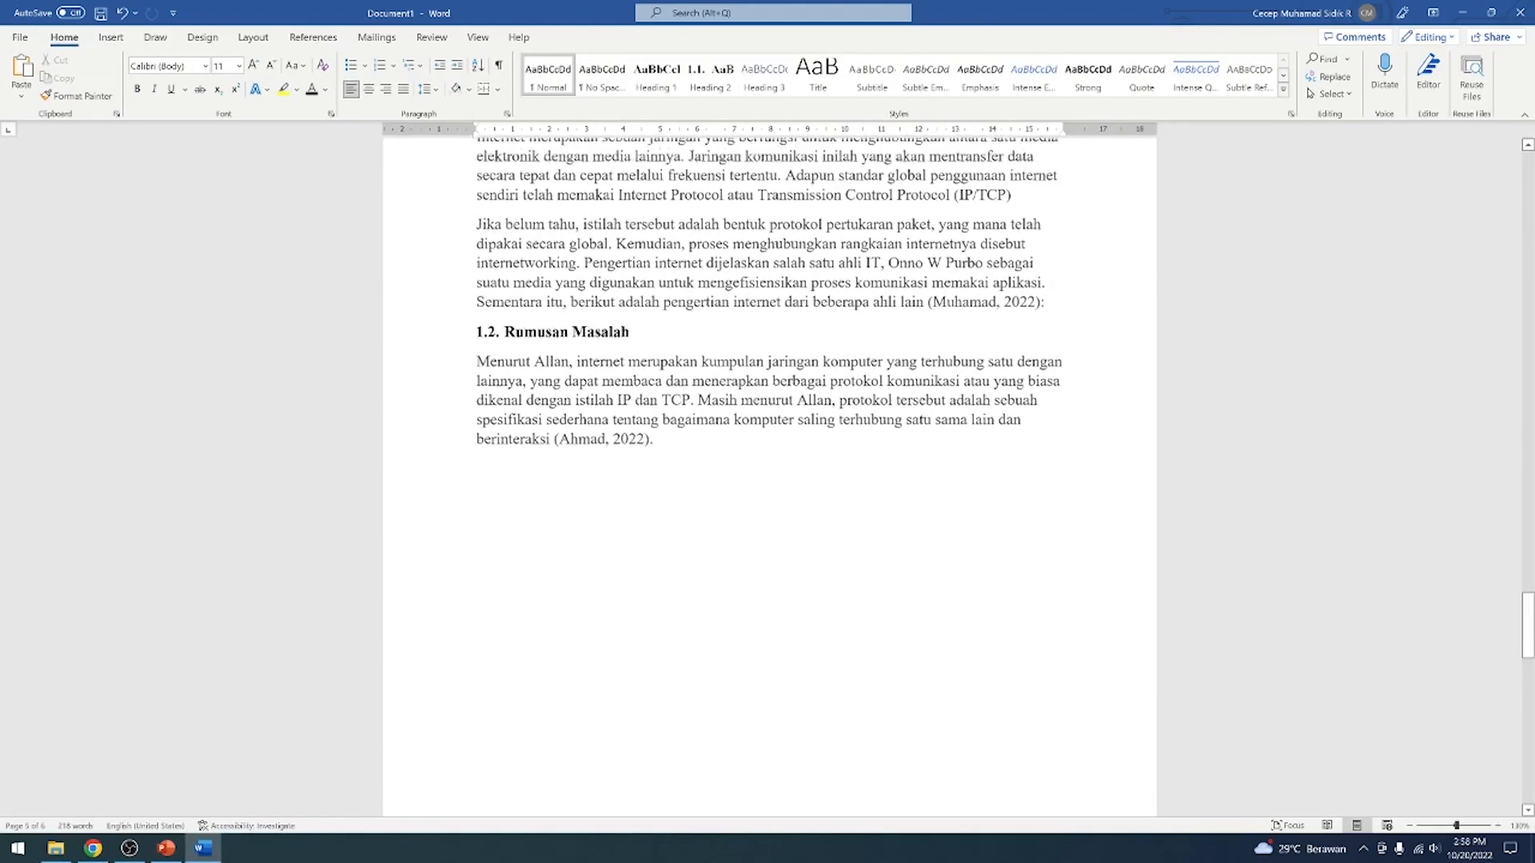
scroll(810, 372, down, 3)
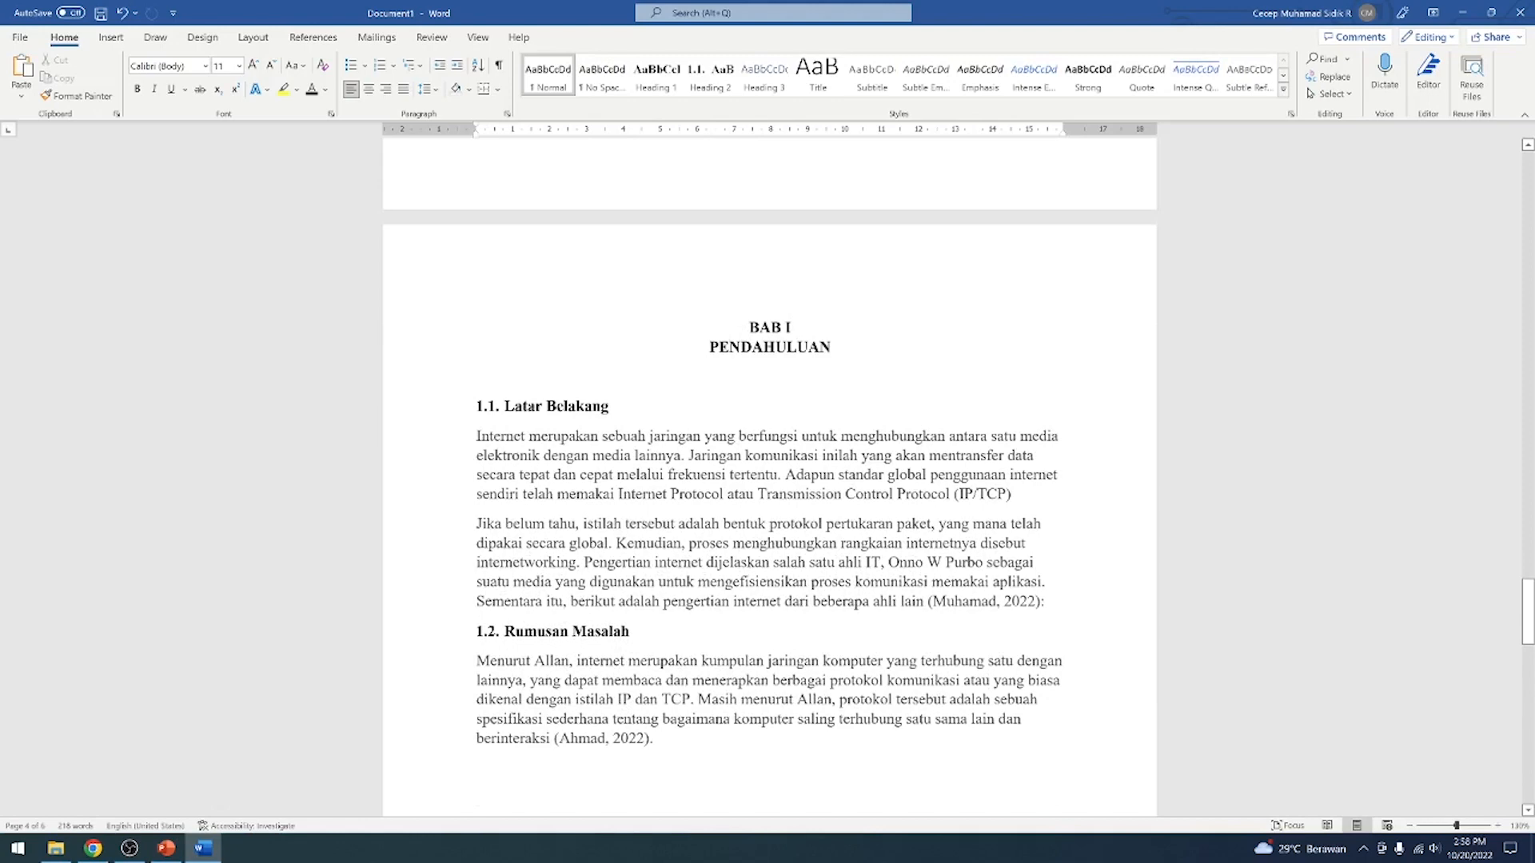
click(828, 524)
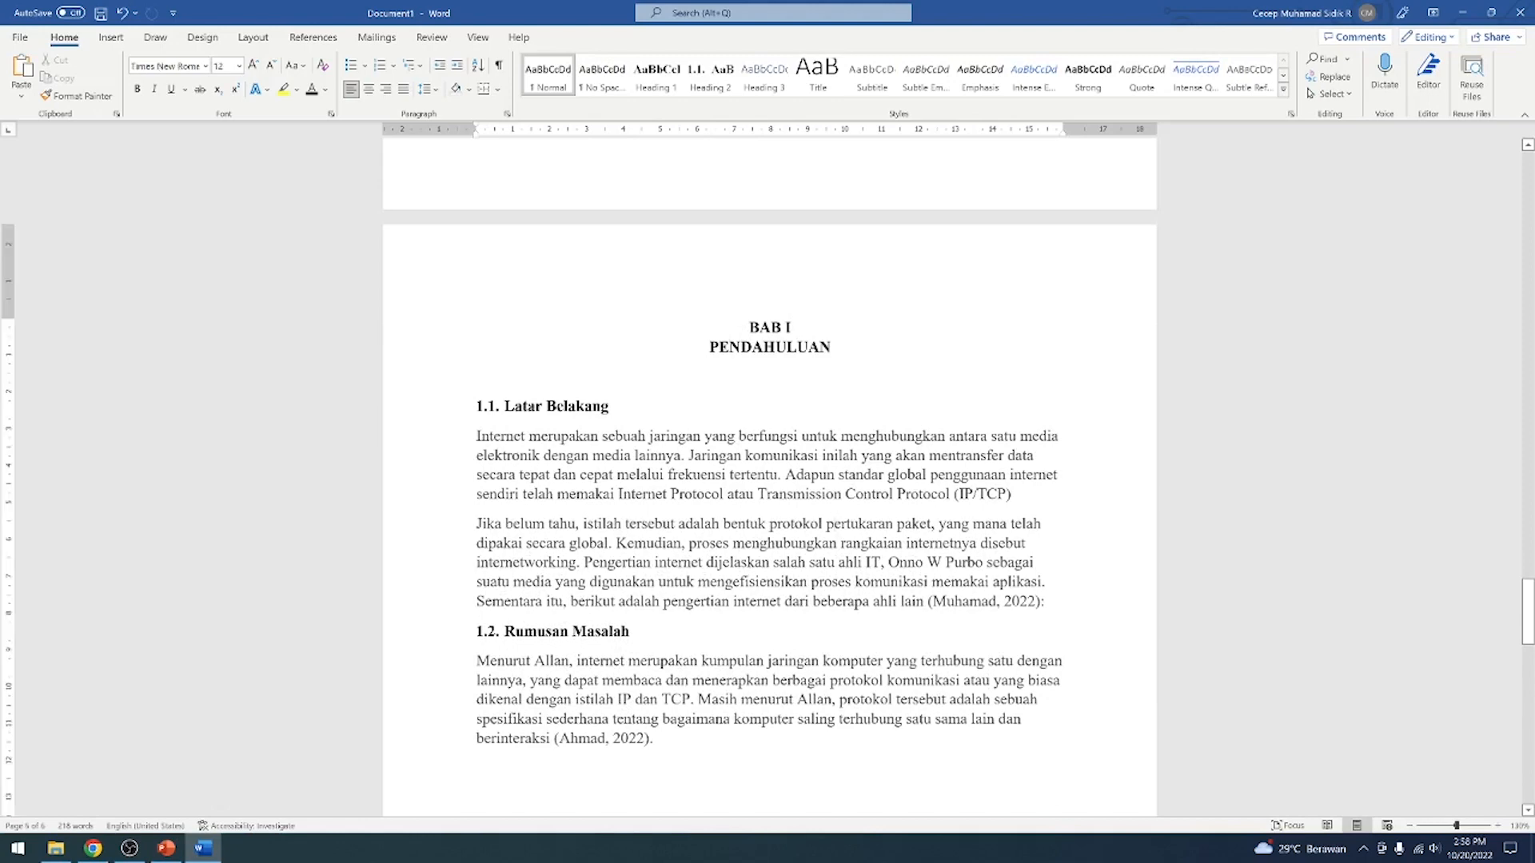
scroll(831, 524, up, 12)
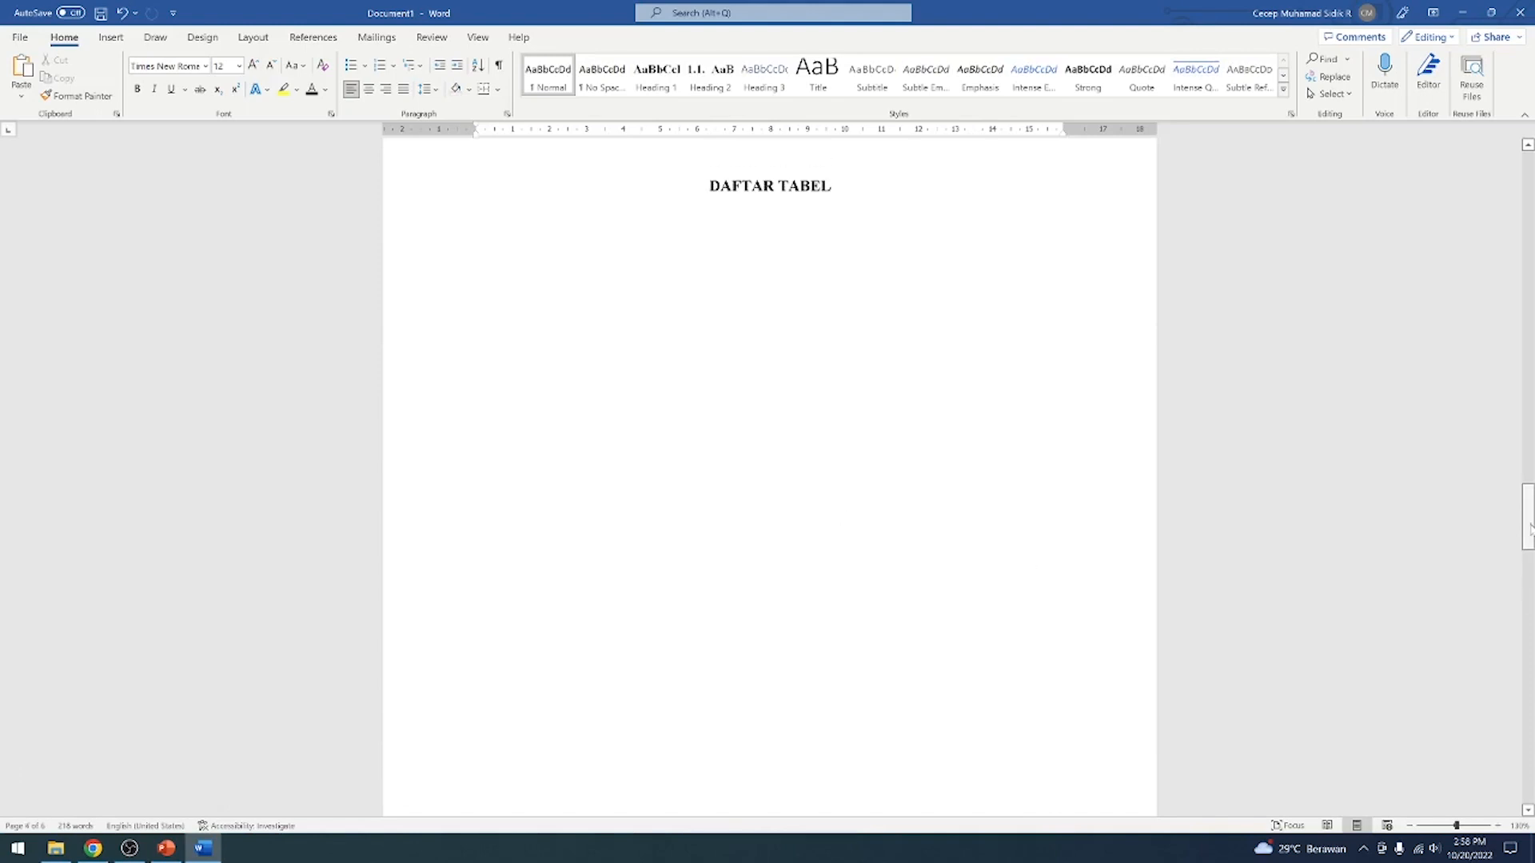
drag(1529, 528, 1529, 191)
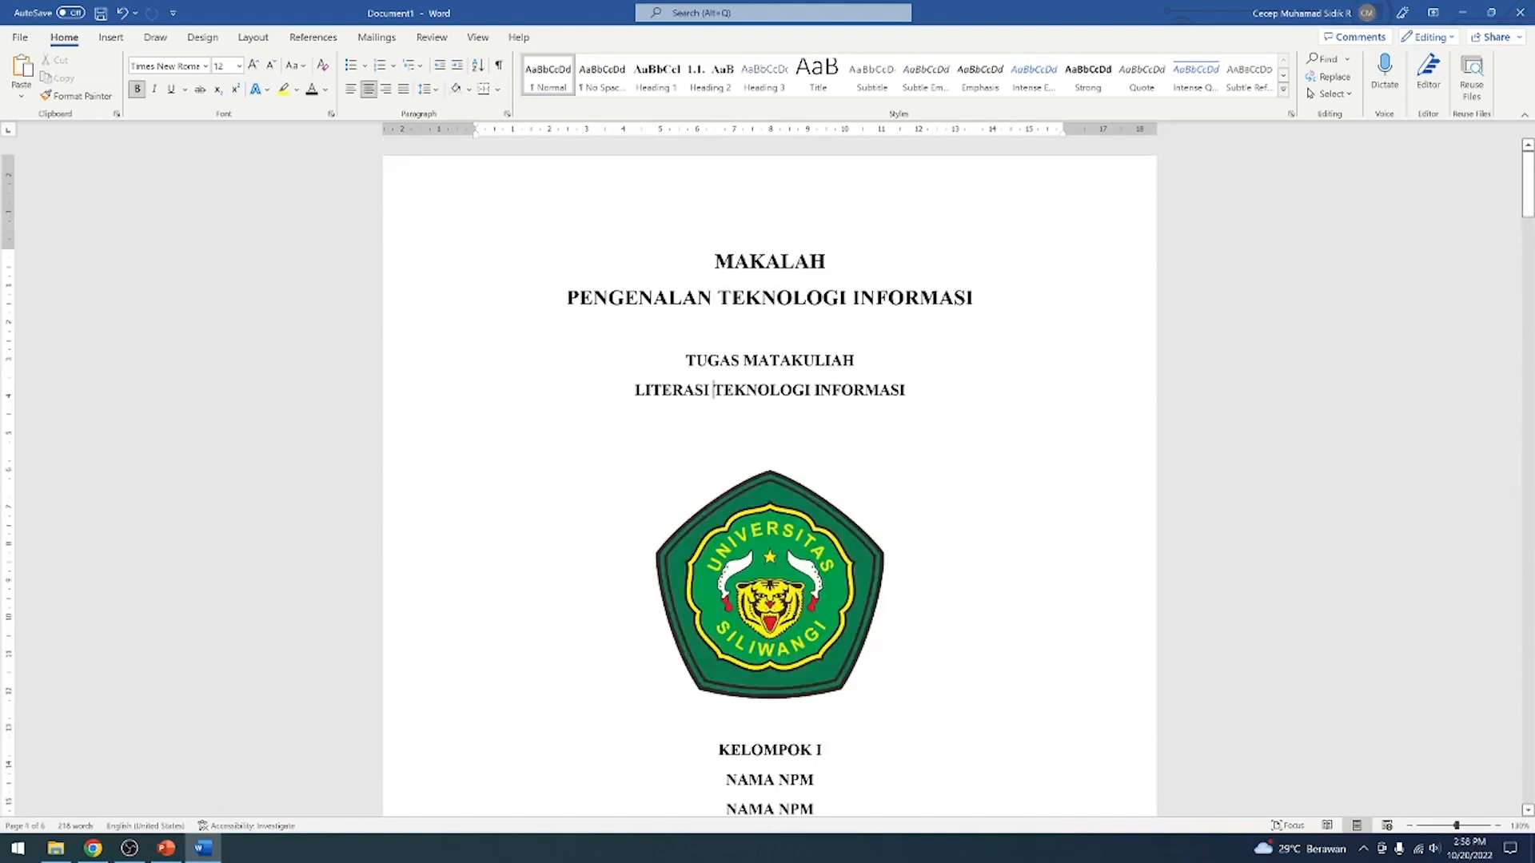
scroll(769, 480, down, 7)
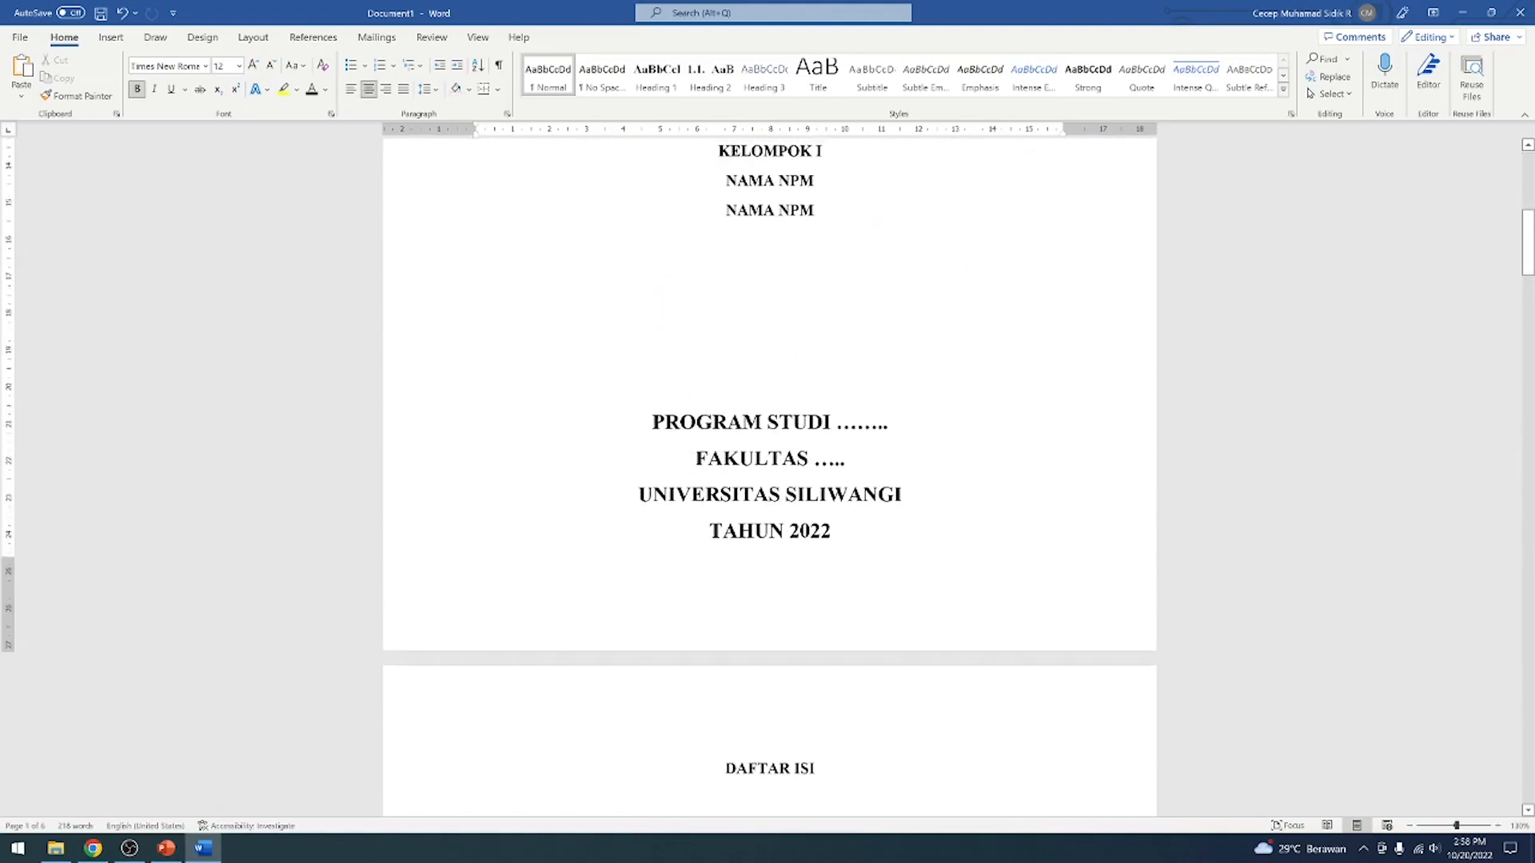
scroll(925, 469, down, 6)
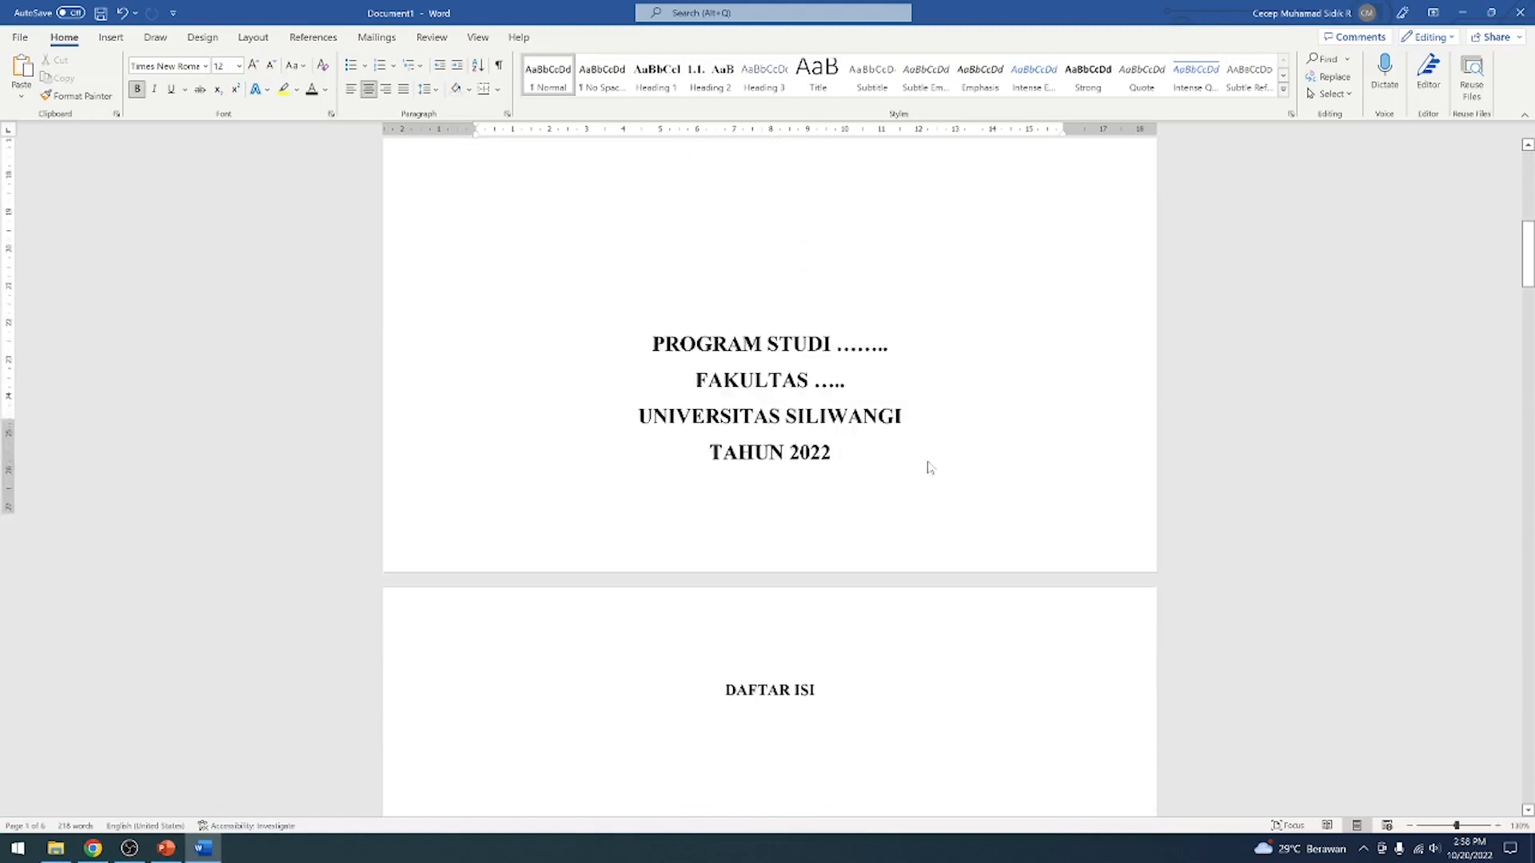
click(817, 308)
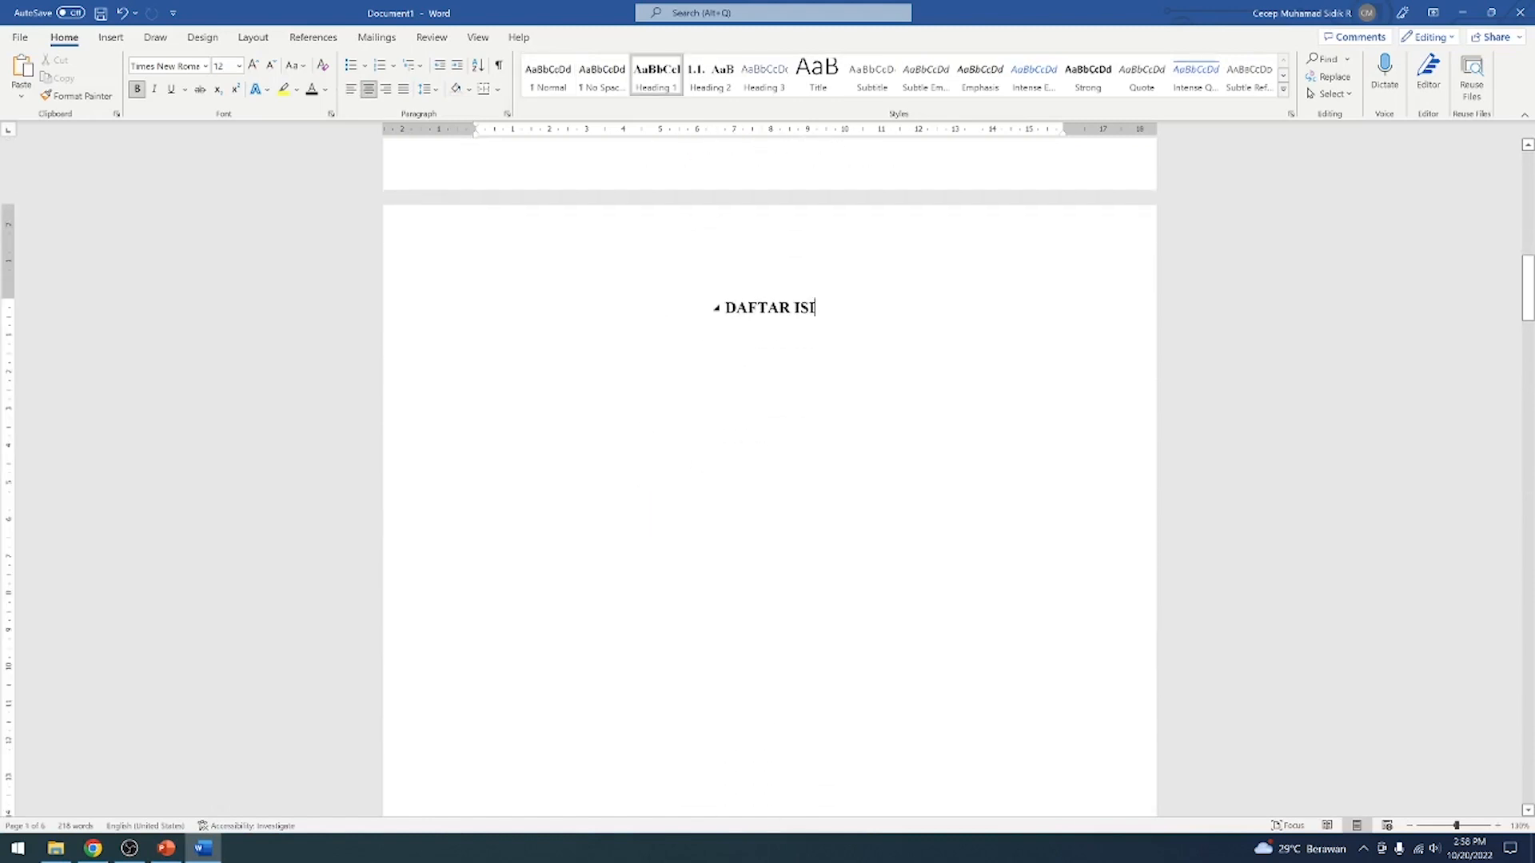
scroll(817, 308, down, 15)
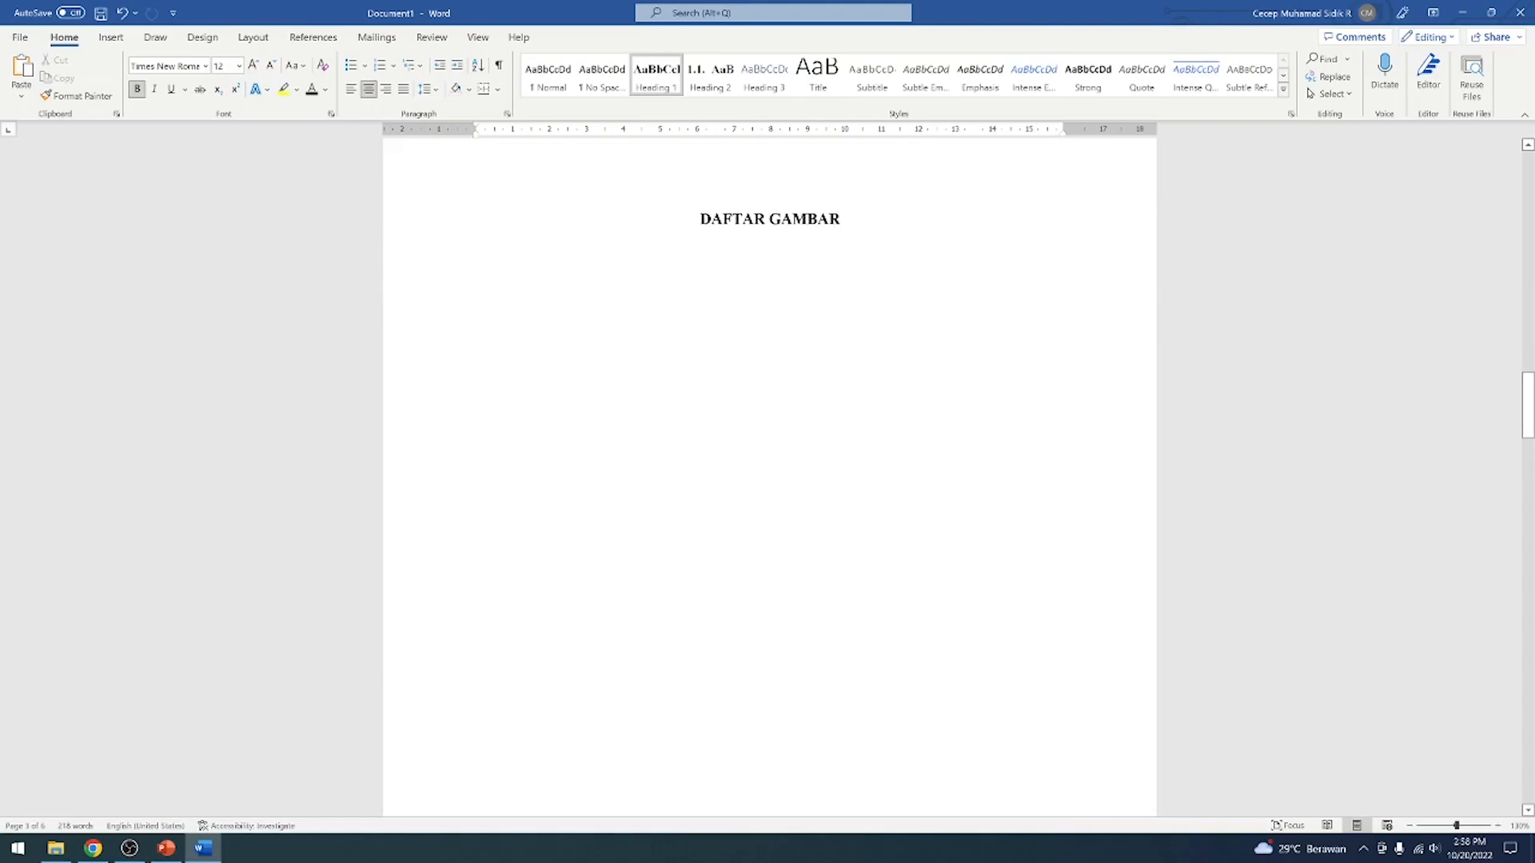
scroll(769, 472, up, 7)
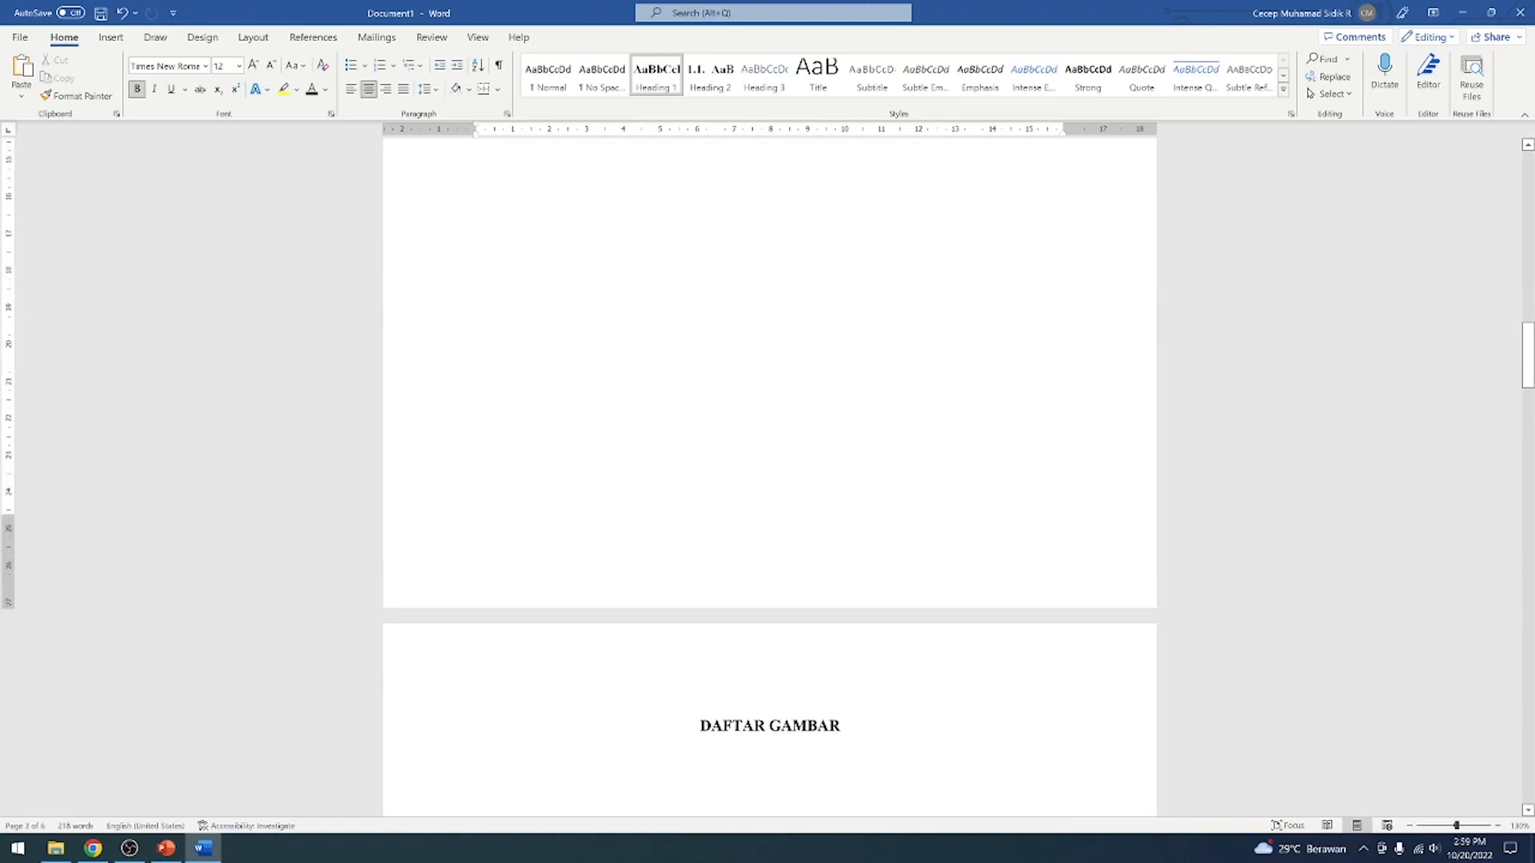
scroll(867, 432, up, 18)
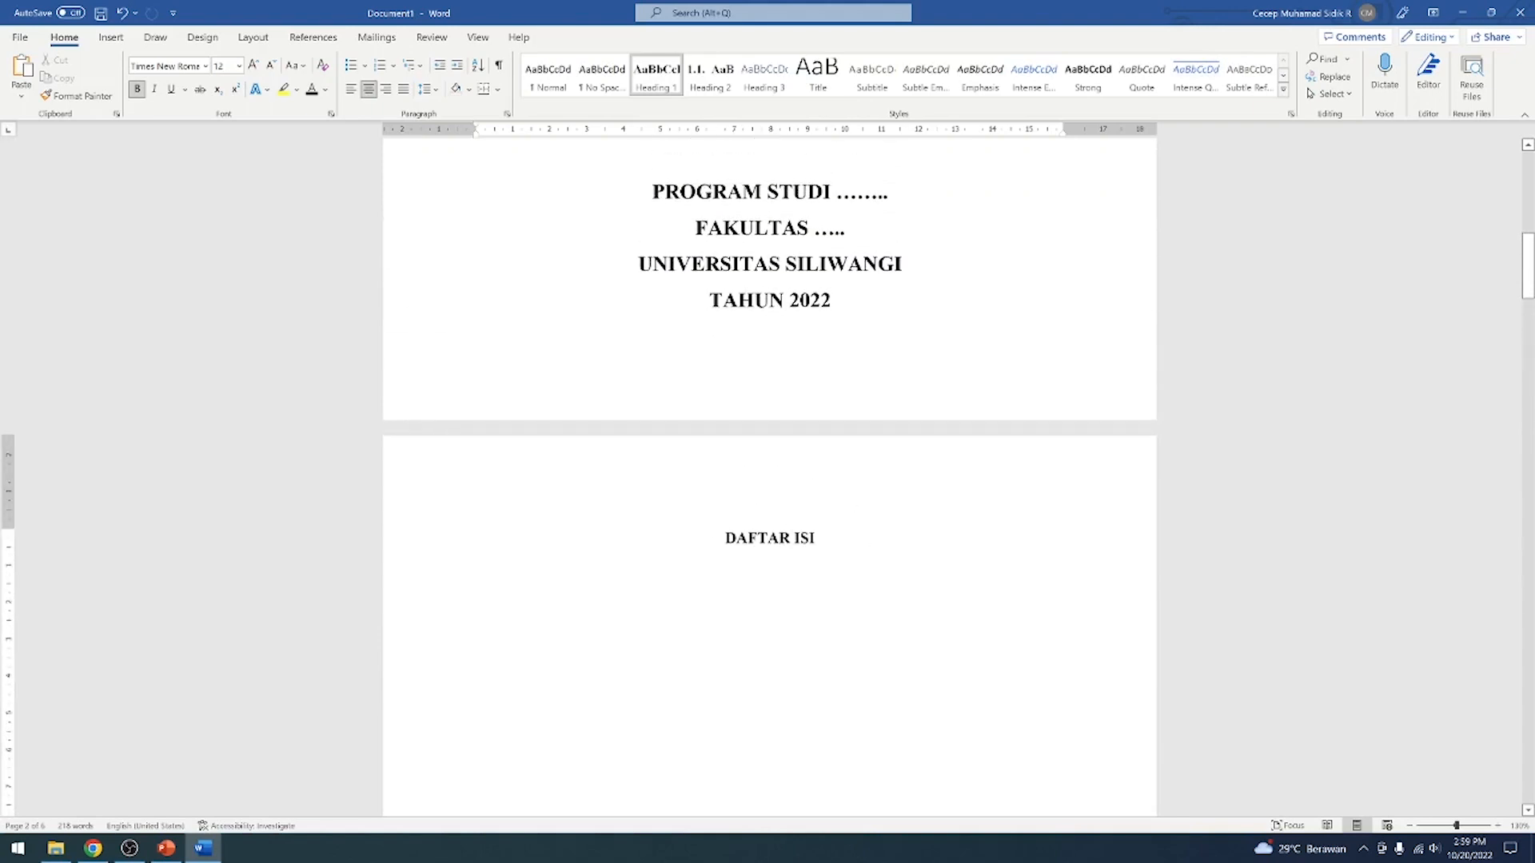
Set the DAFTAR ISI section's page number format to i, ii, iii, starting at i
scroll(849, 550, down, 3)
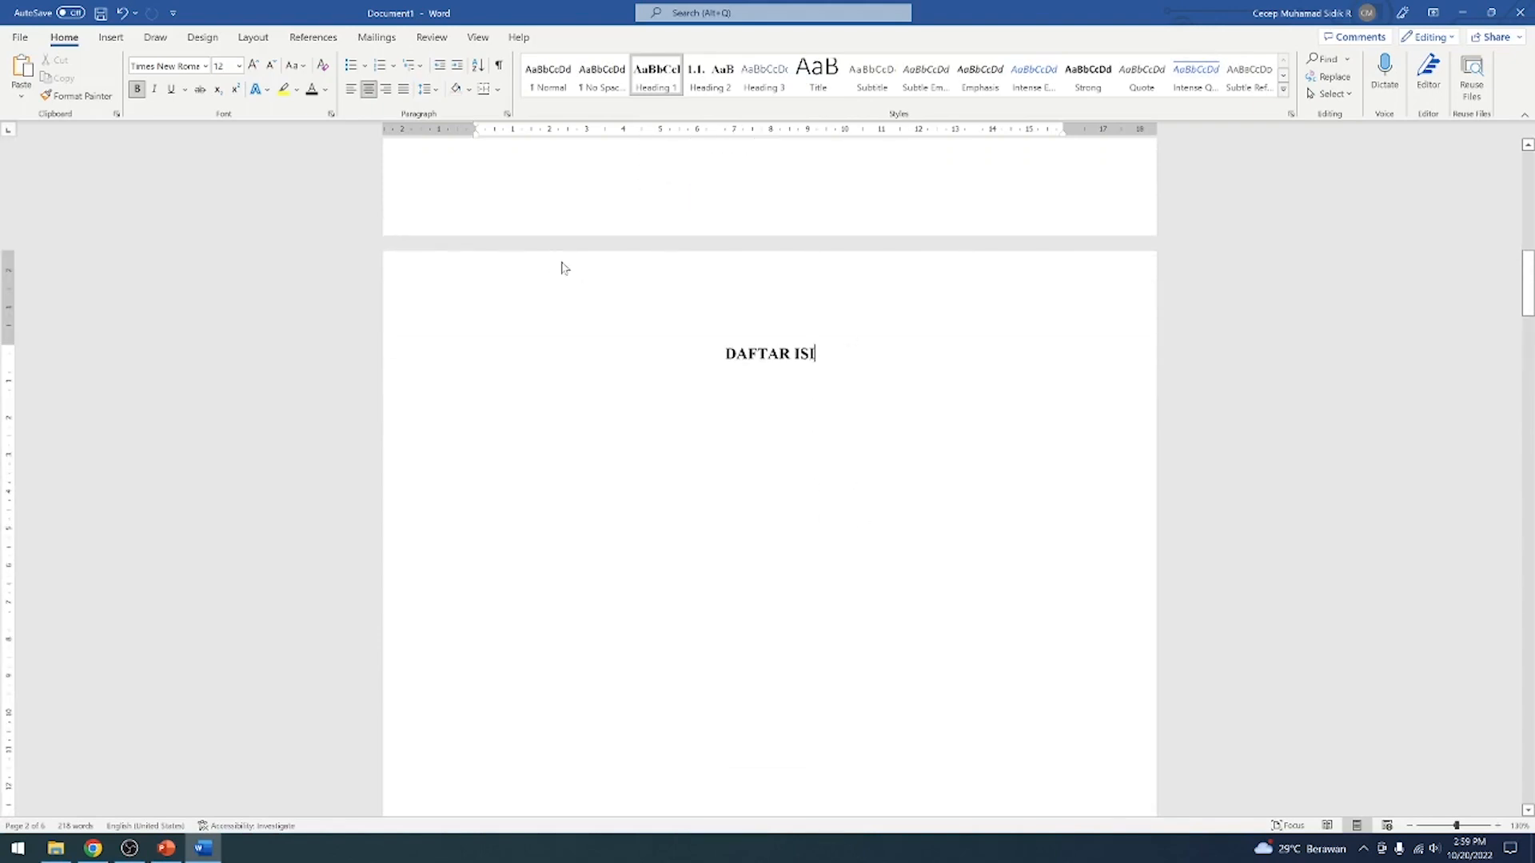
click(106, 40)
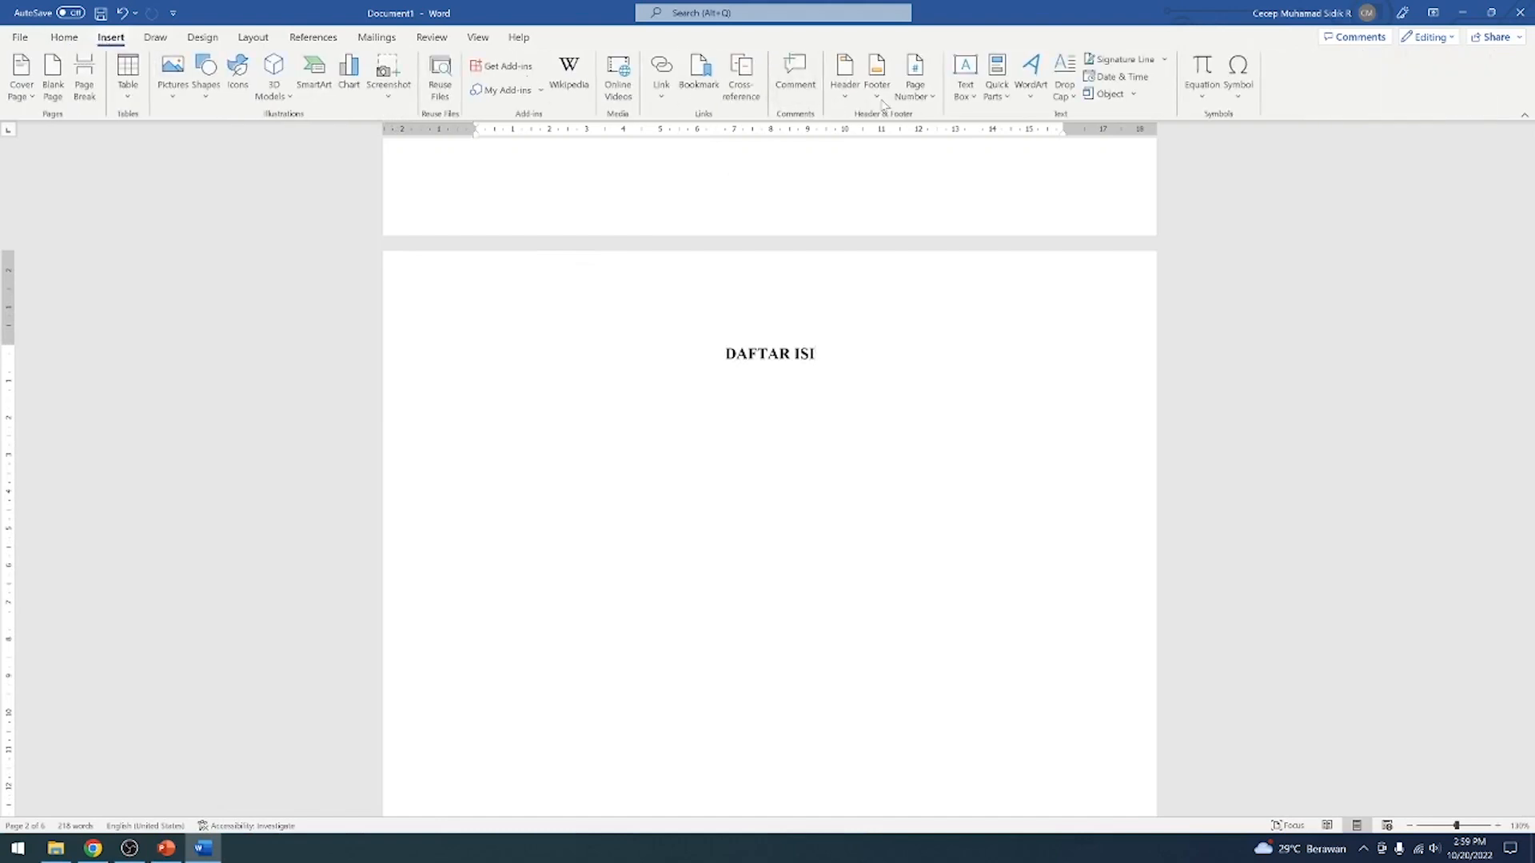
click(928, 97)
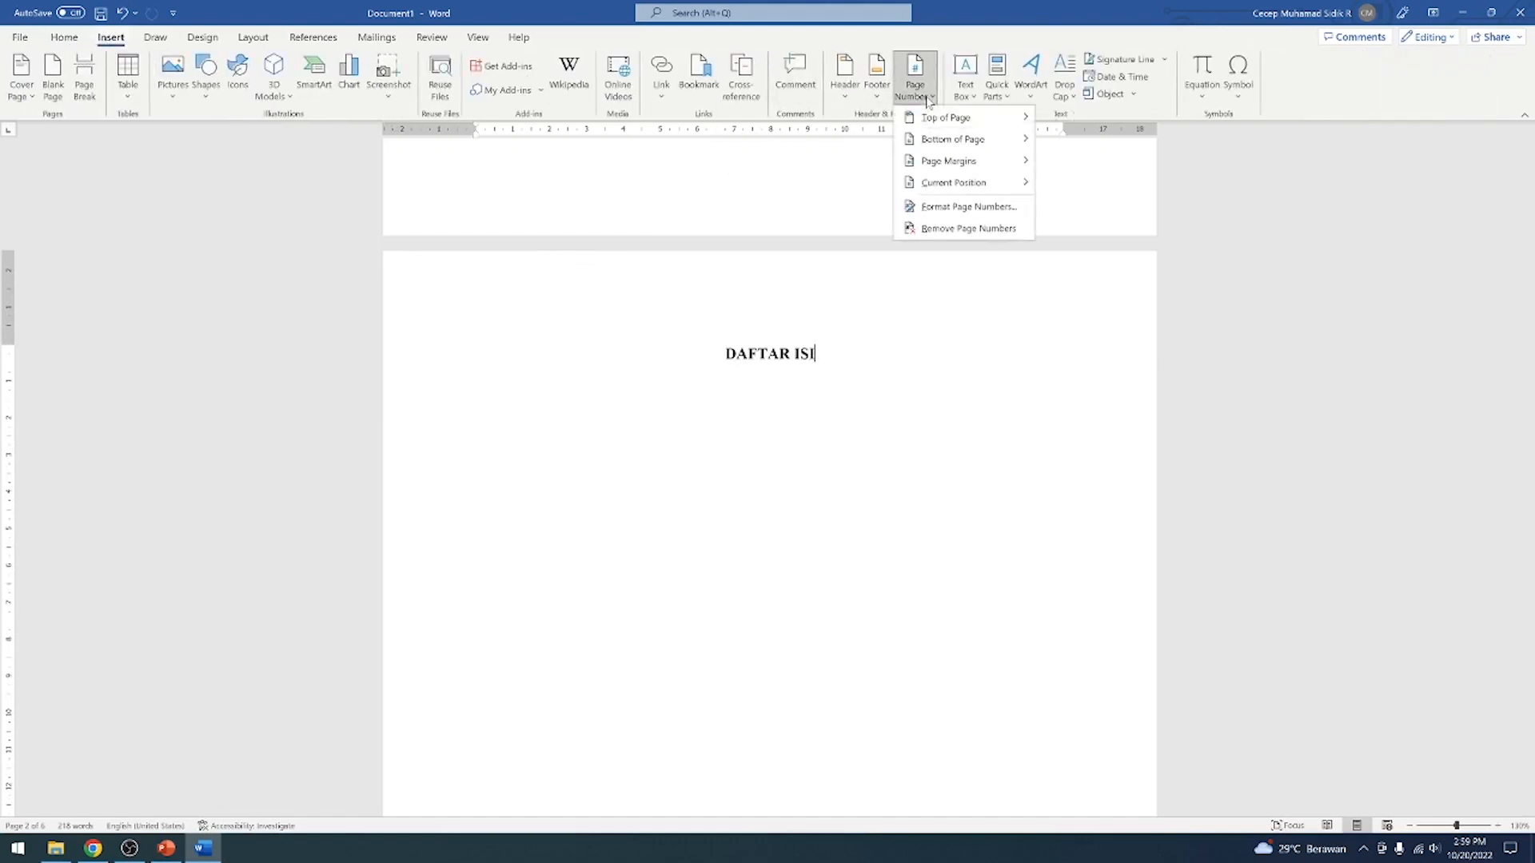
click(962, 209)
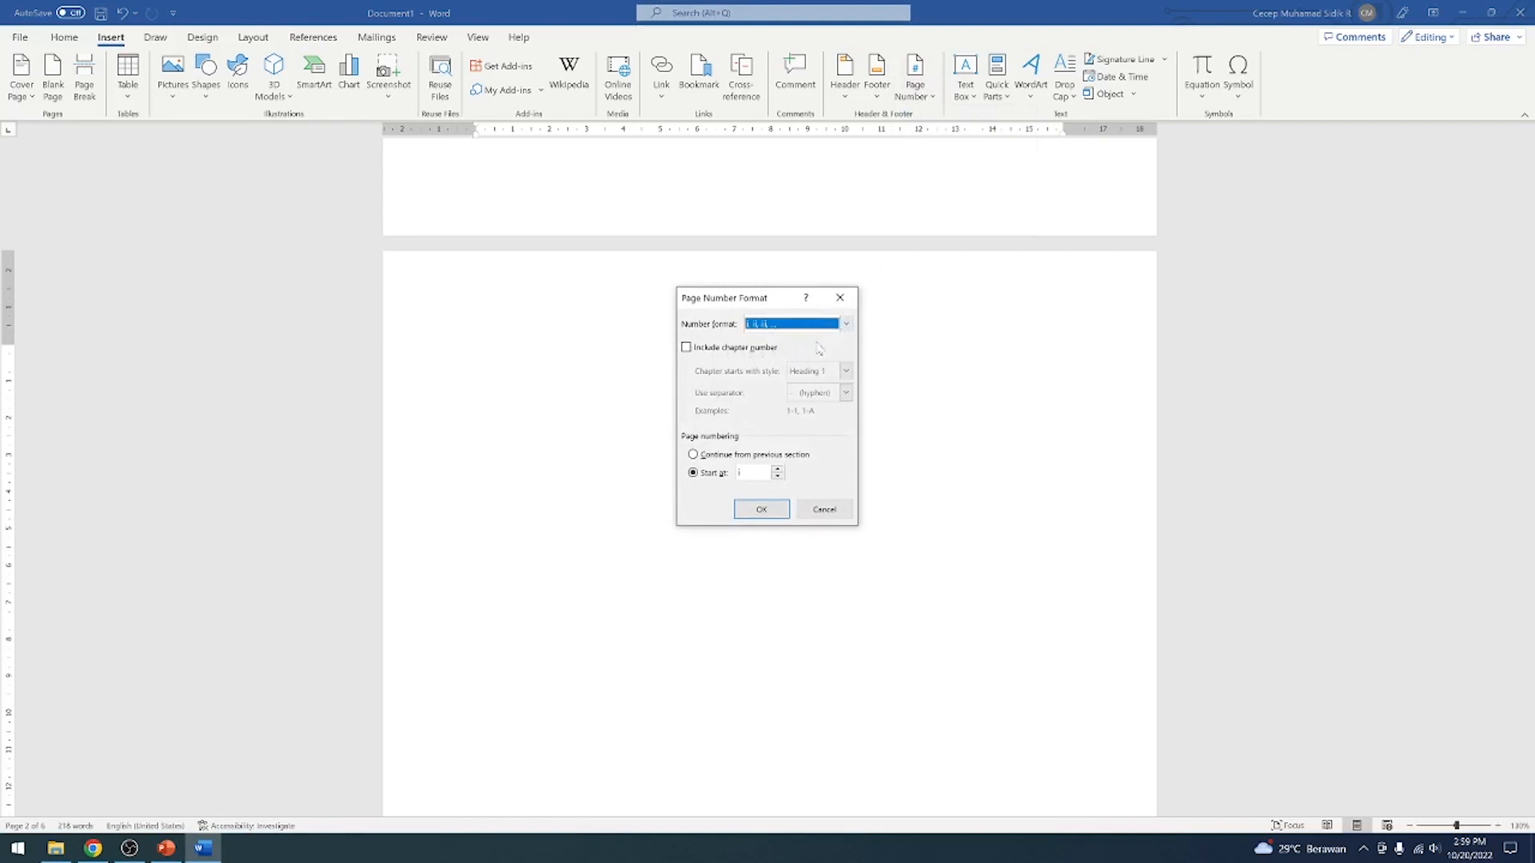
click(851, 323)
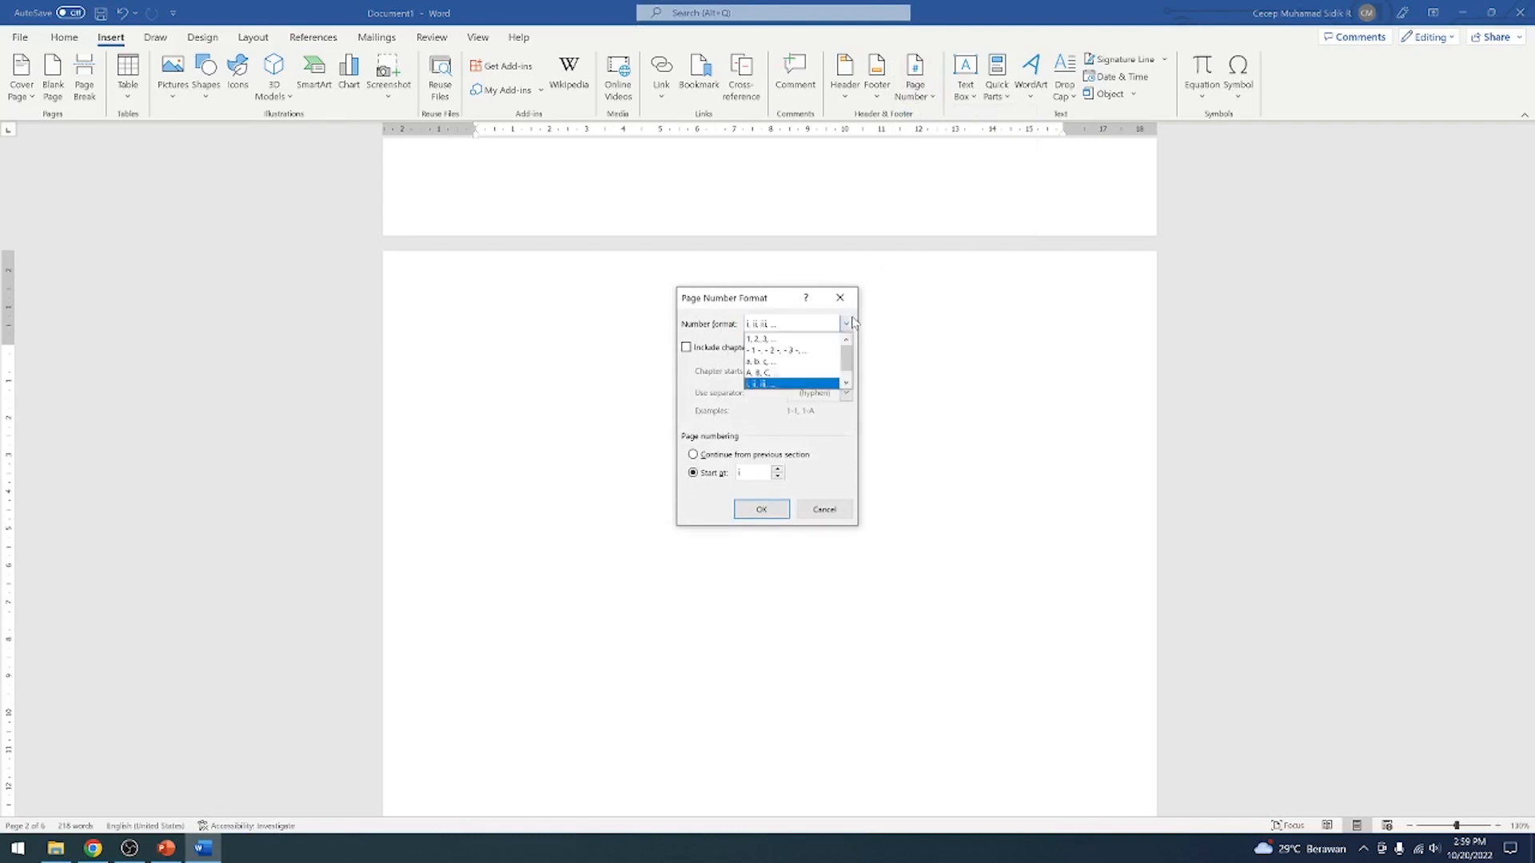
click(772, 302)
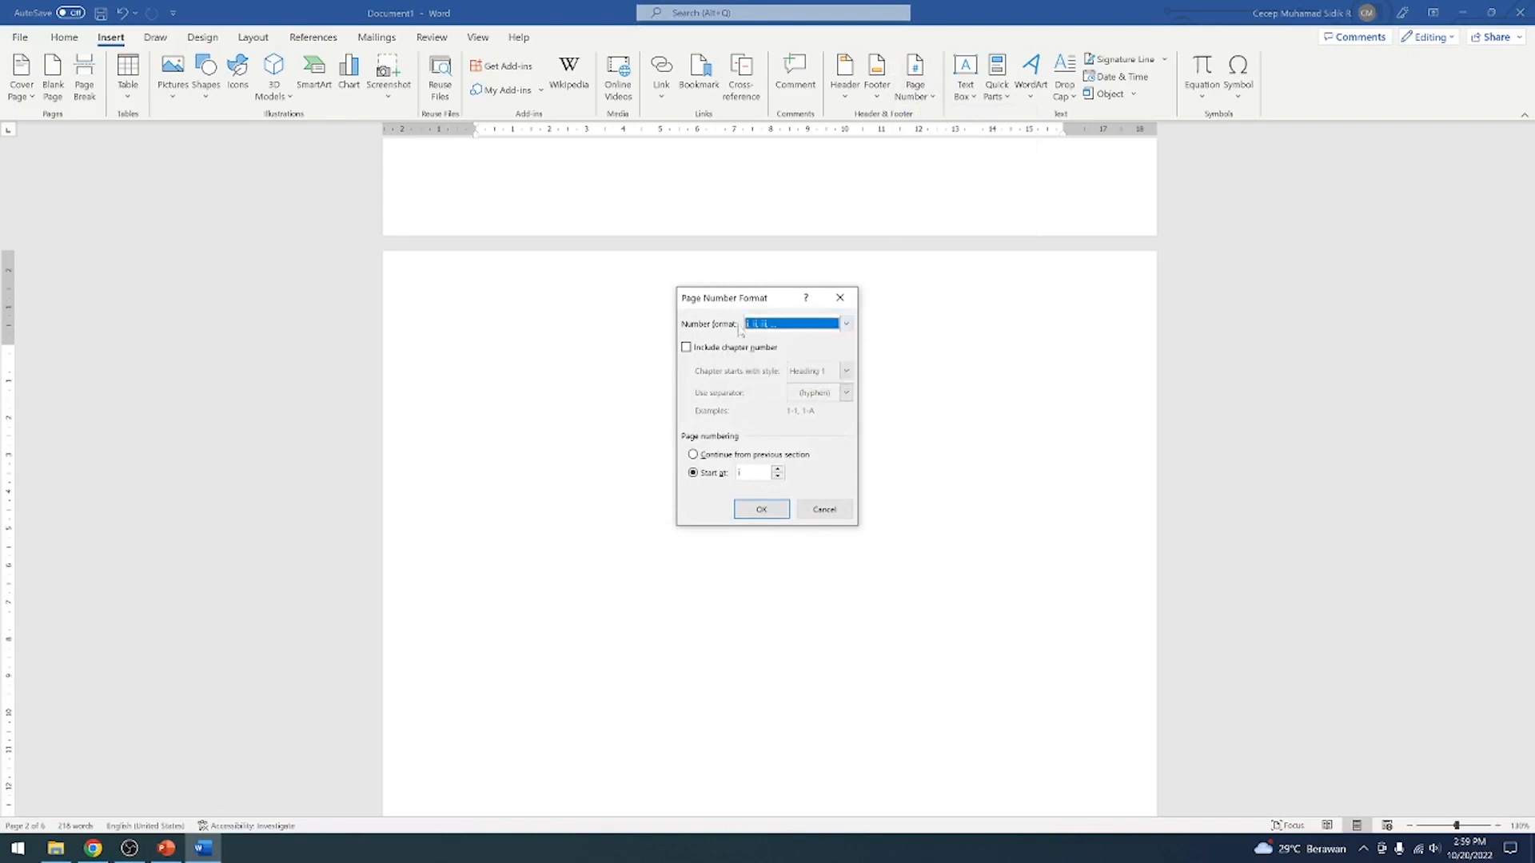
click(846, 325)
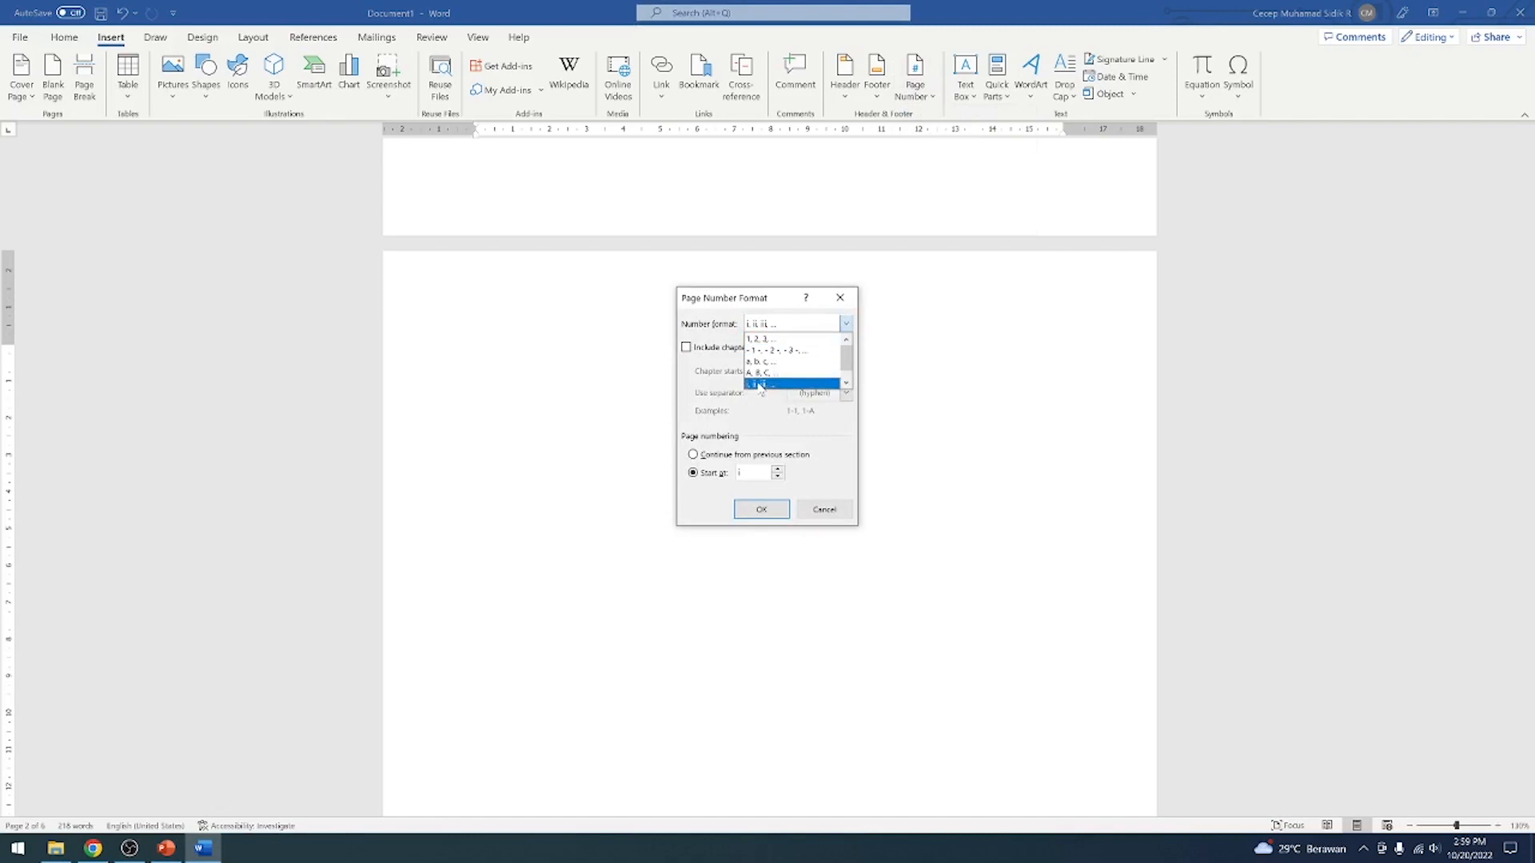
click(760, 385)
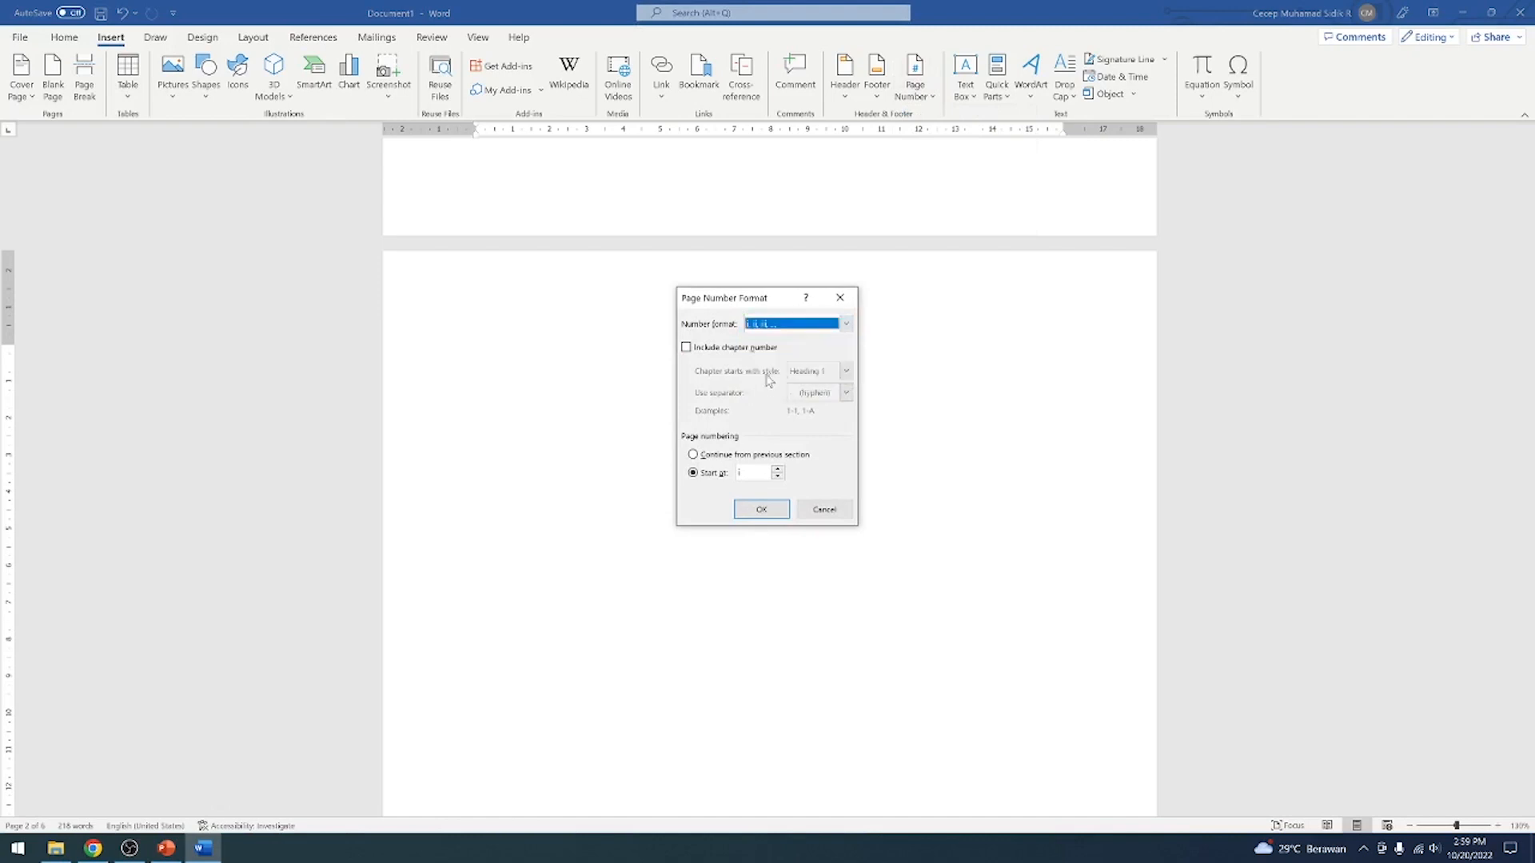
click(695, 455)
click(695, 474)
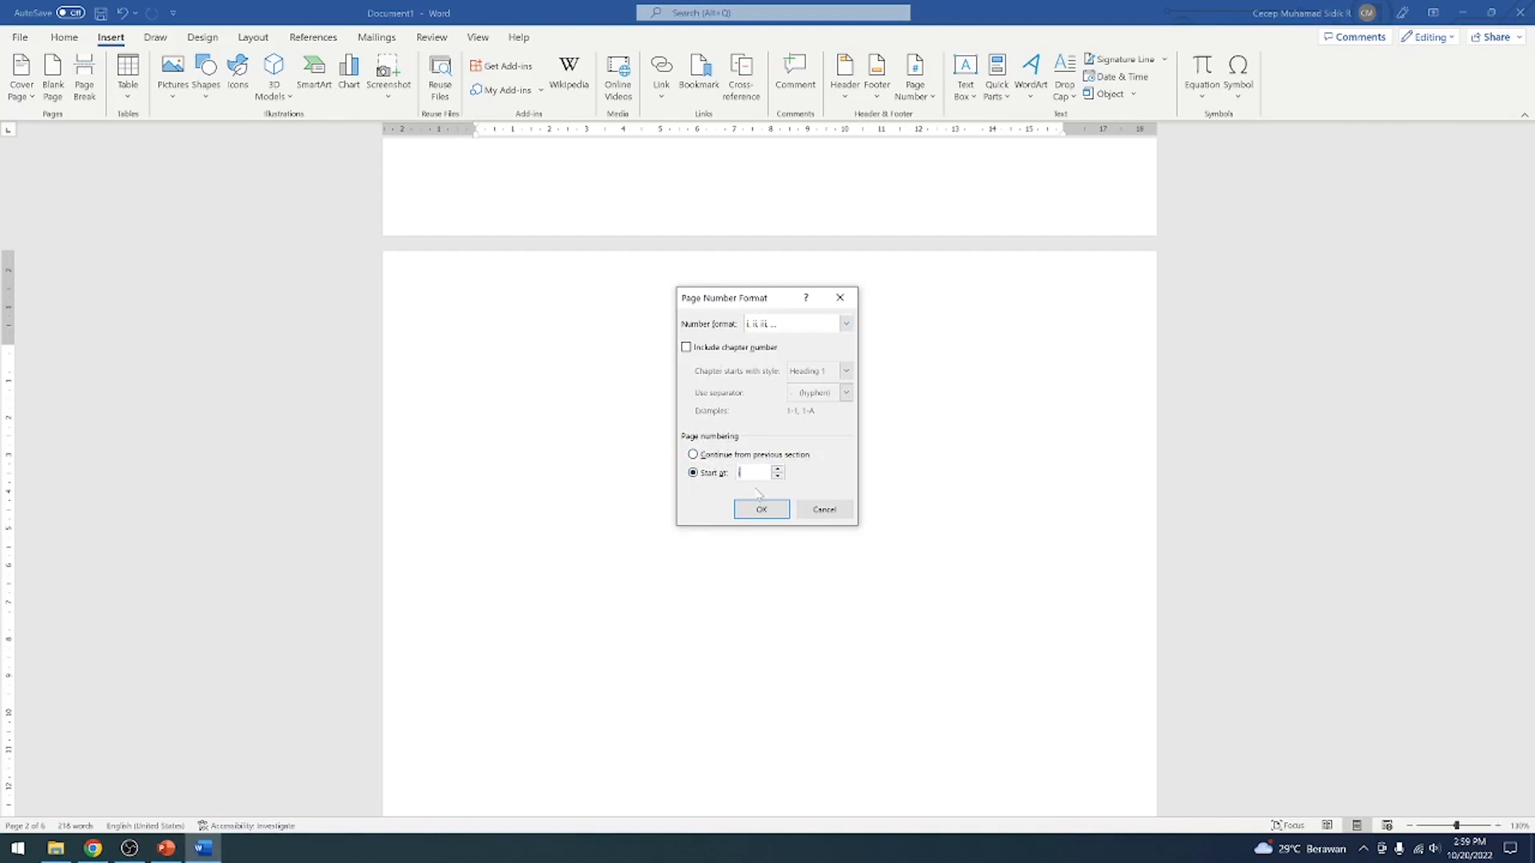
click(760, 508)
Insert a Plain Number 2 page number at the bottom of the DAFTAR ISI section's pages and close the footer
scroll(769, 480, down, 6)
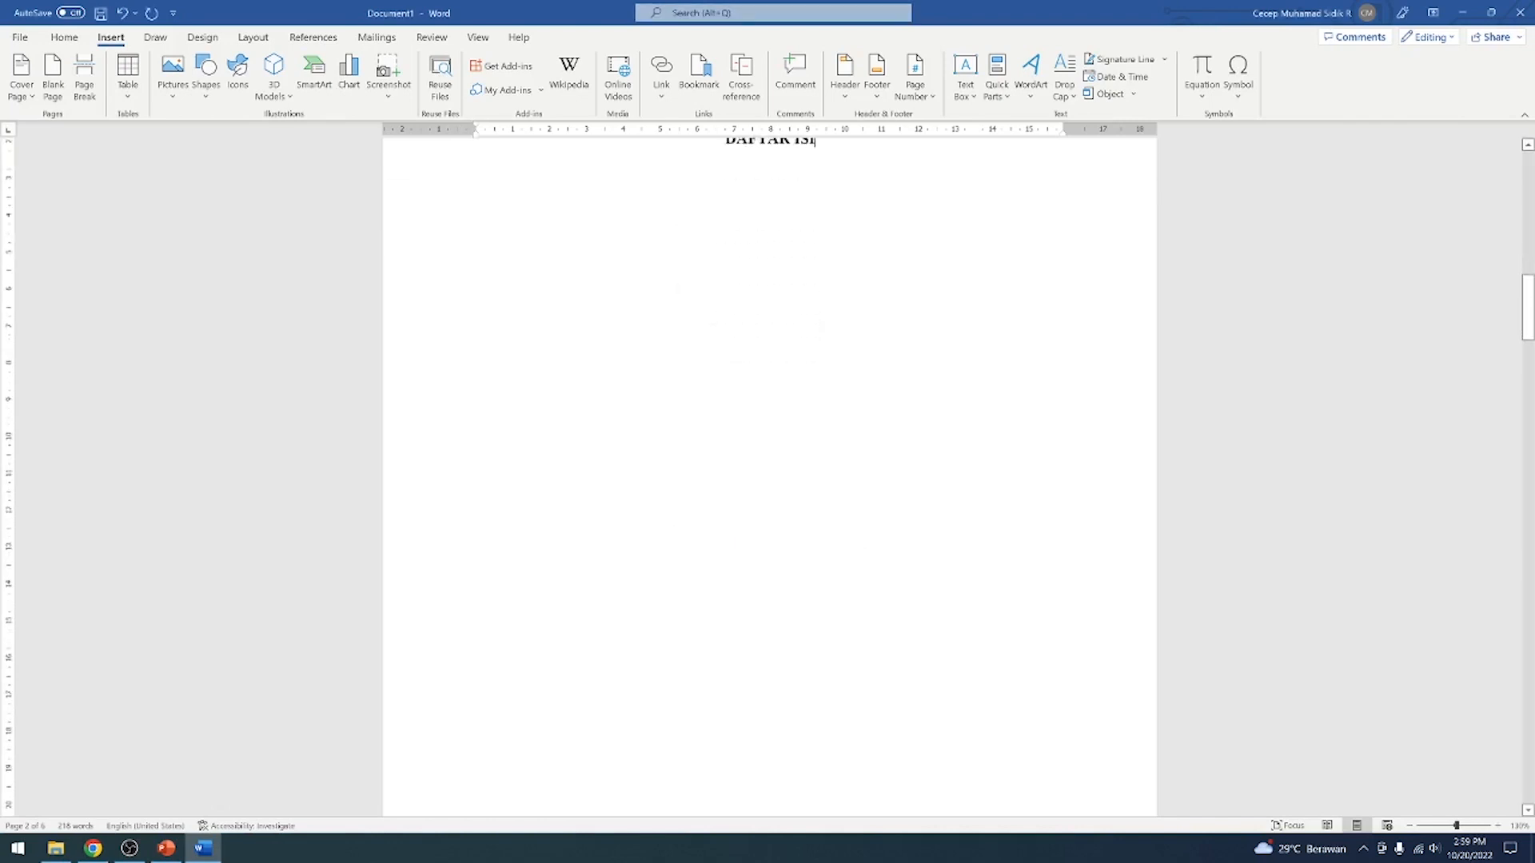
scroll(769, 479, up, 5)
scroll(769, 480, up, 1)
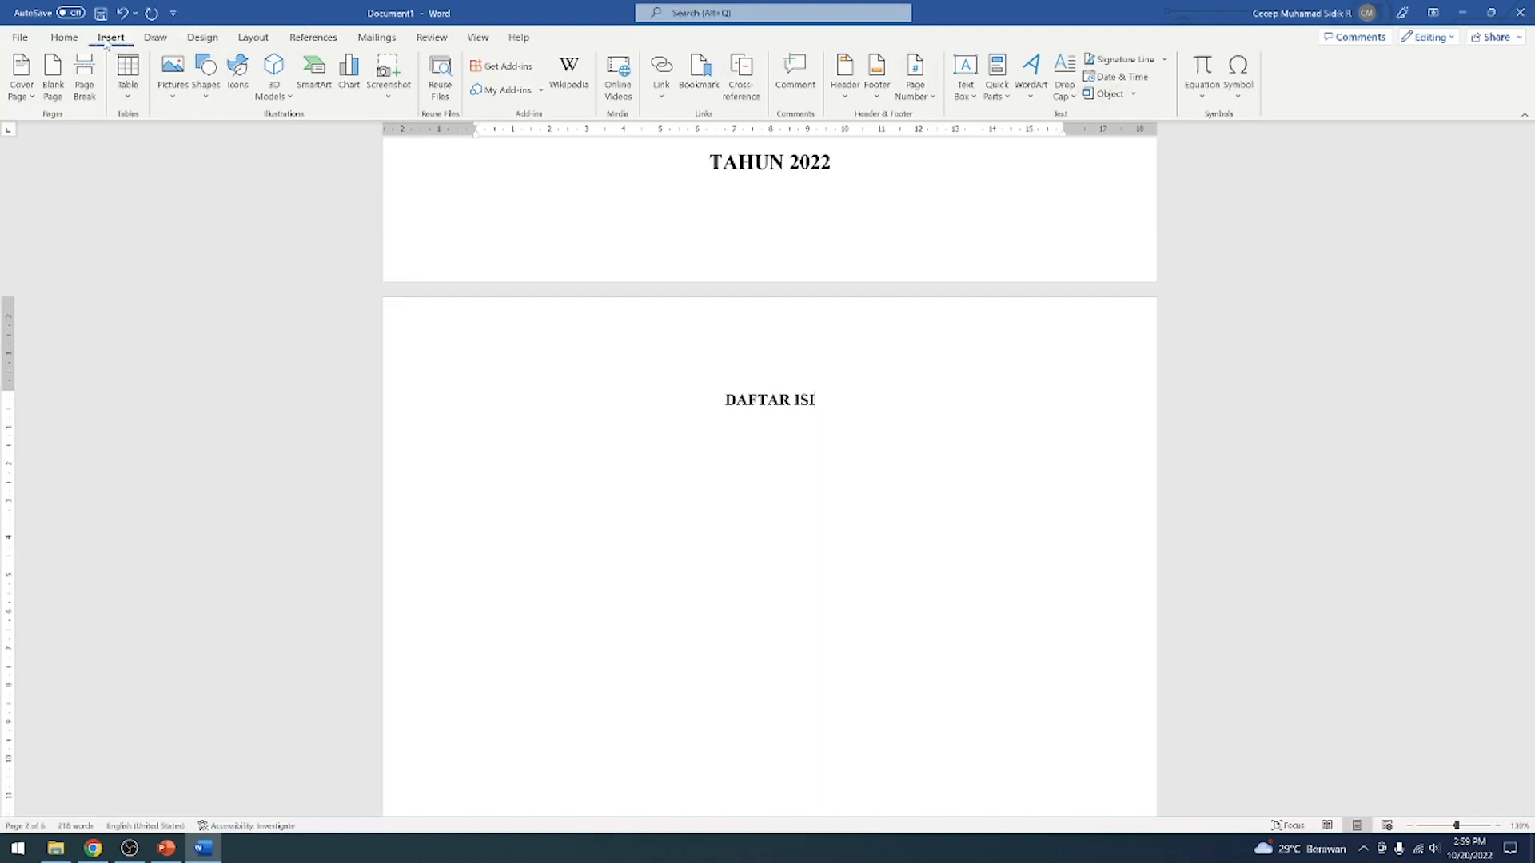
click(922, 97)
mouse_move(944, 142)
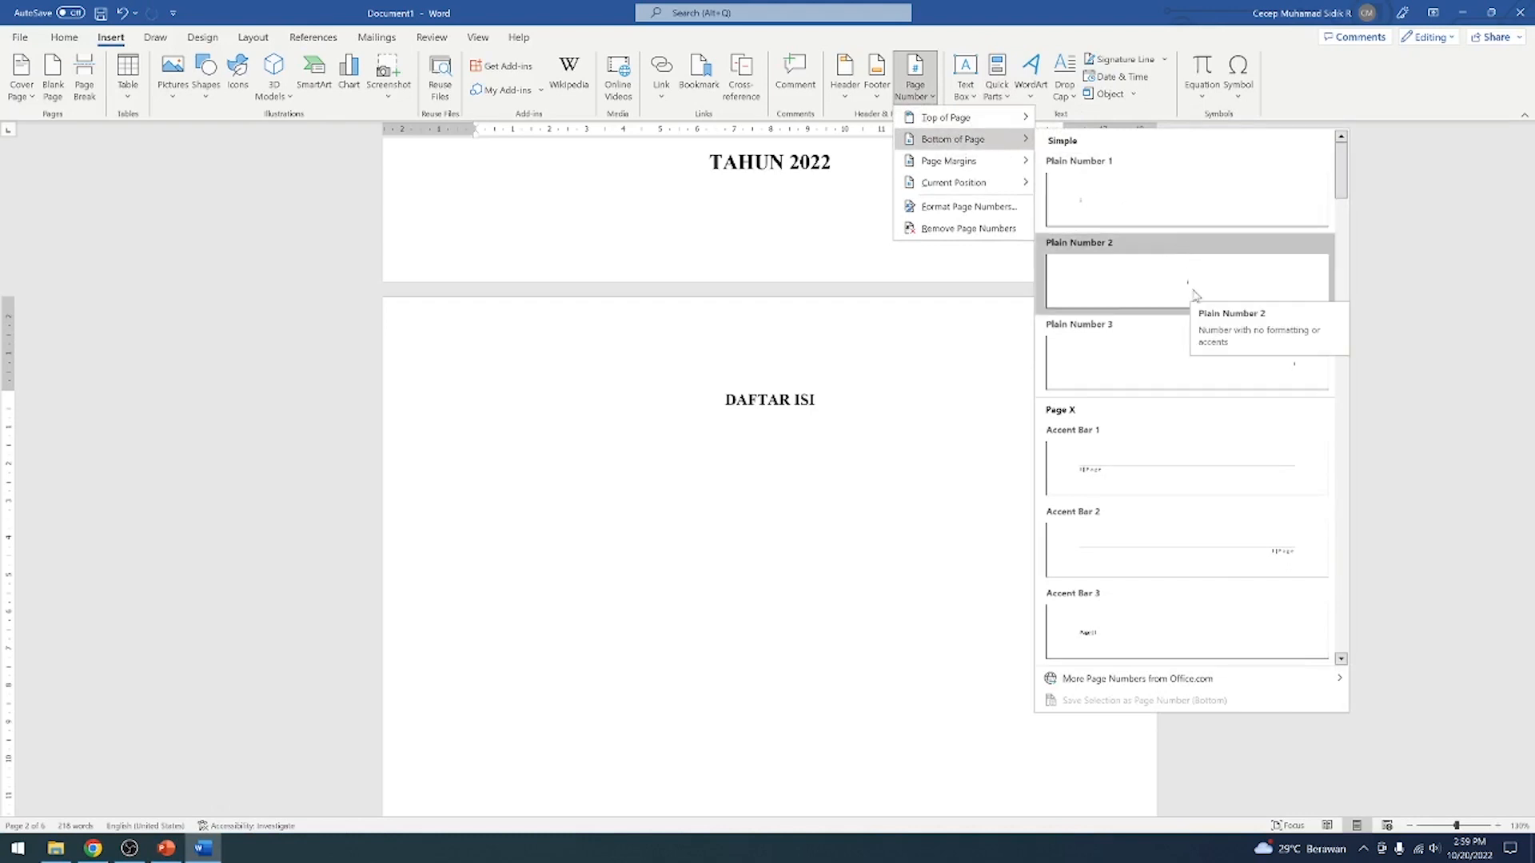
click(1194, 296)
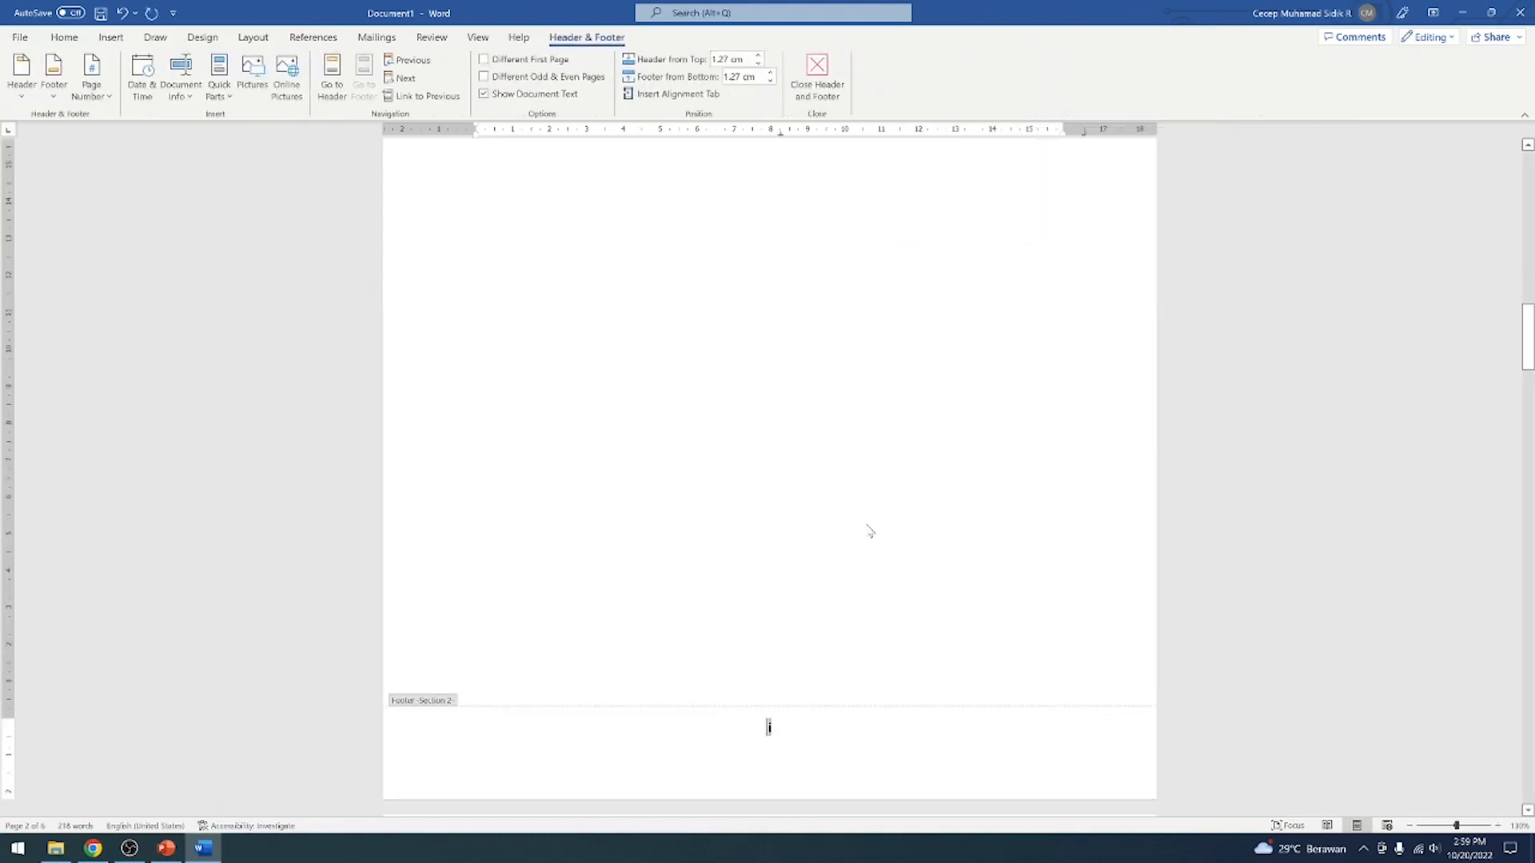
click(817, 76)
Examine the footer page numbers from the cover through the list pages to BAB I and BAB II
scroll(810, 607, down, 10)
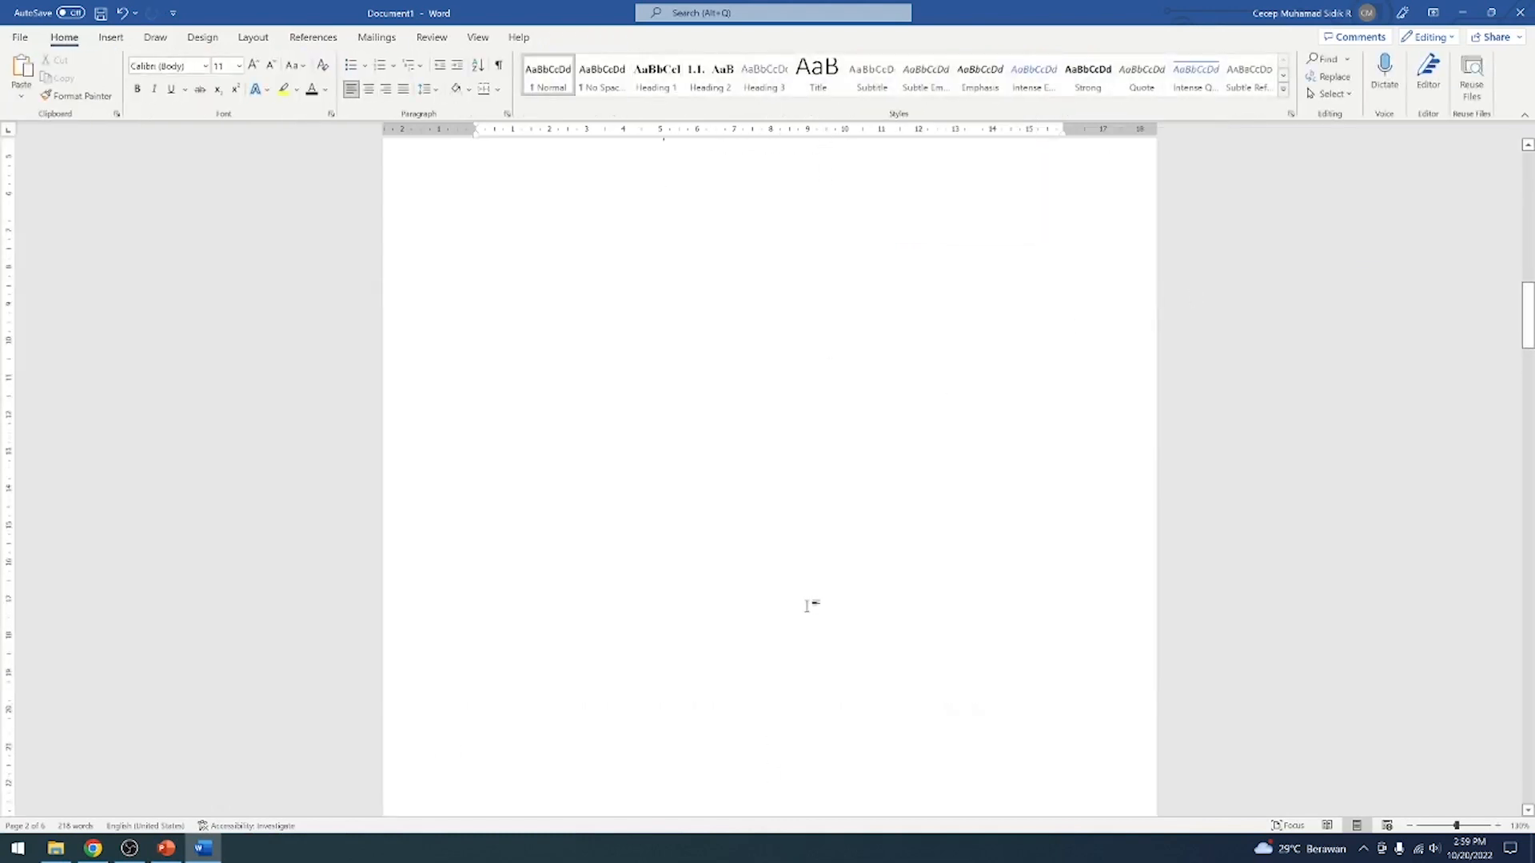
scroll(769, 476, up, 10)
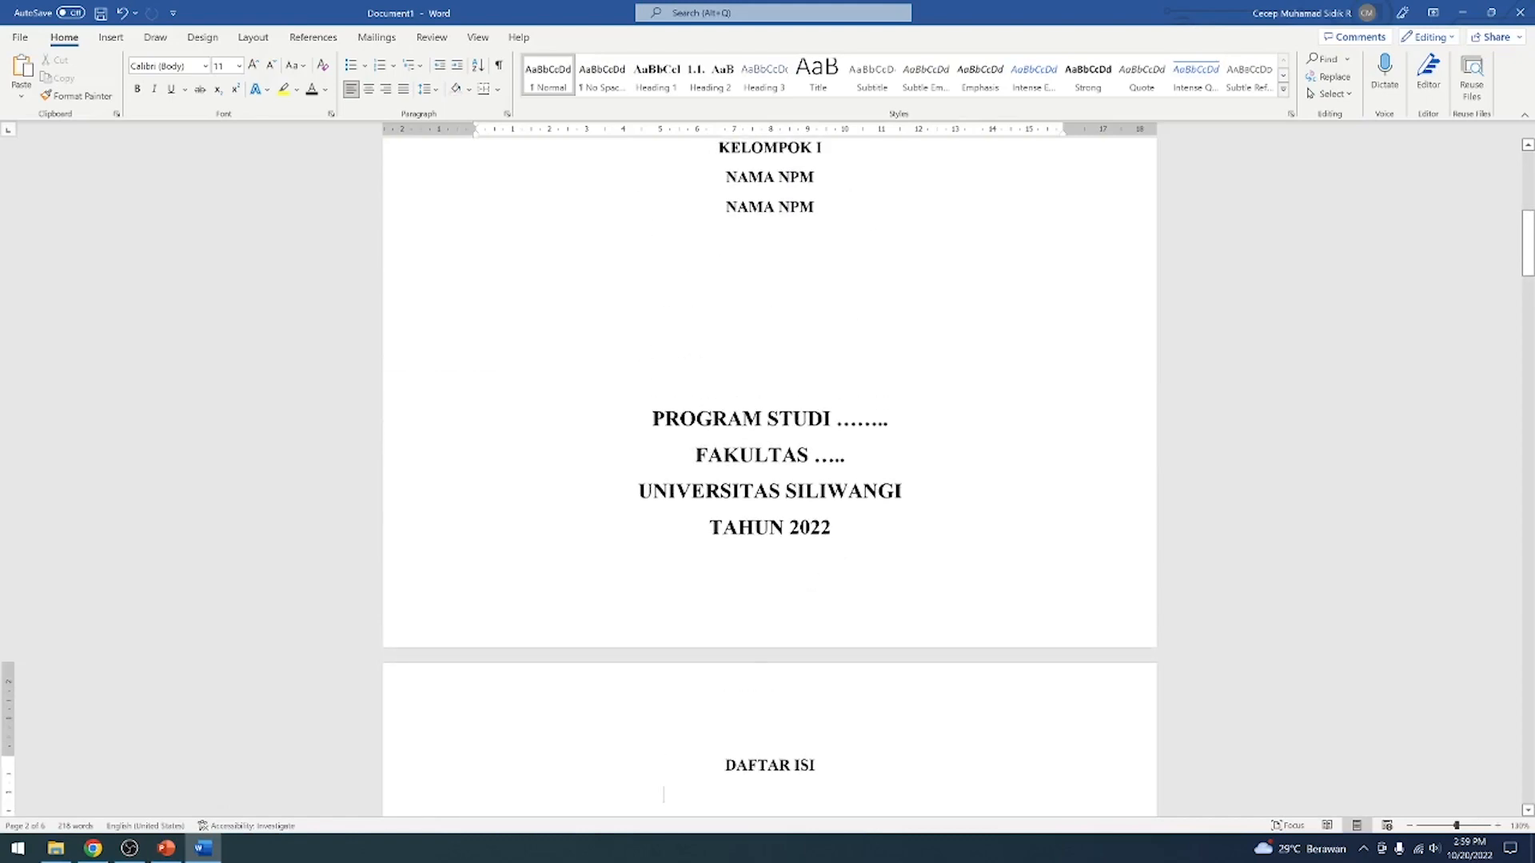
scroll(832, 552, up, 5)
scroll(832, 553, down, 10)
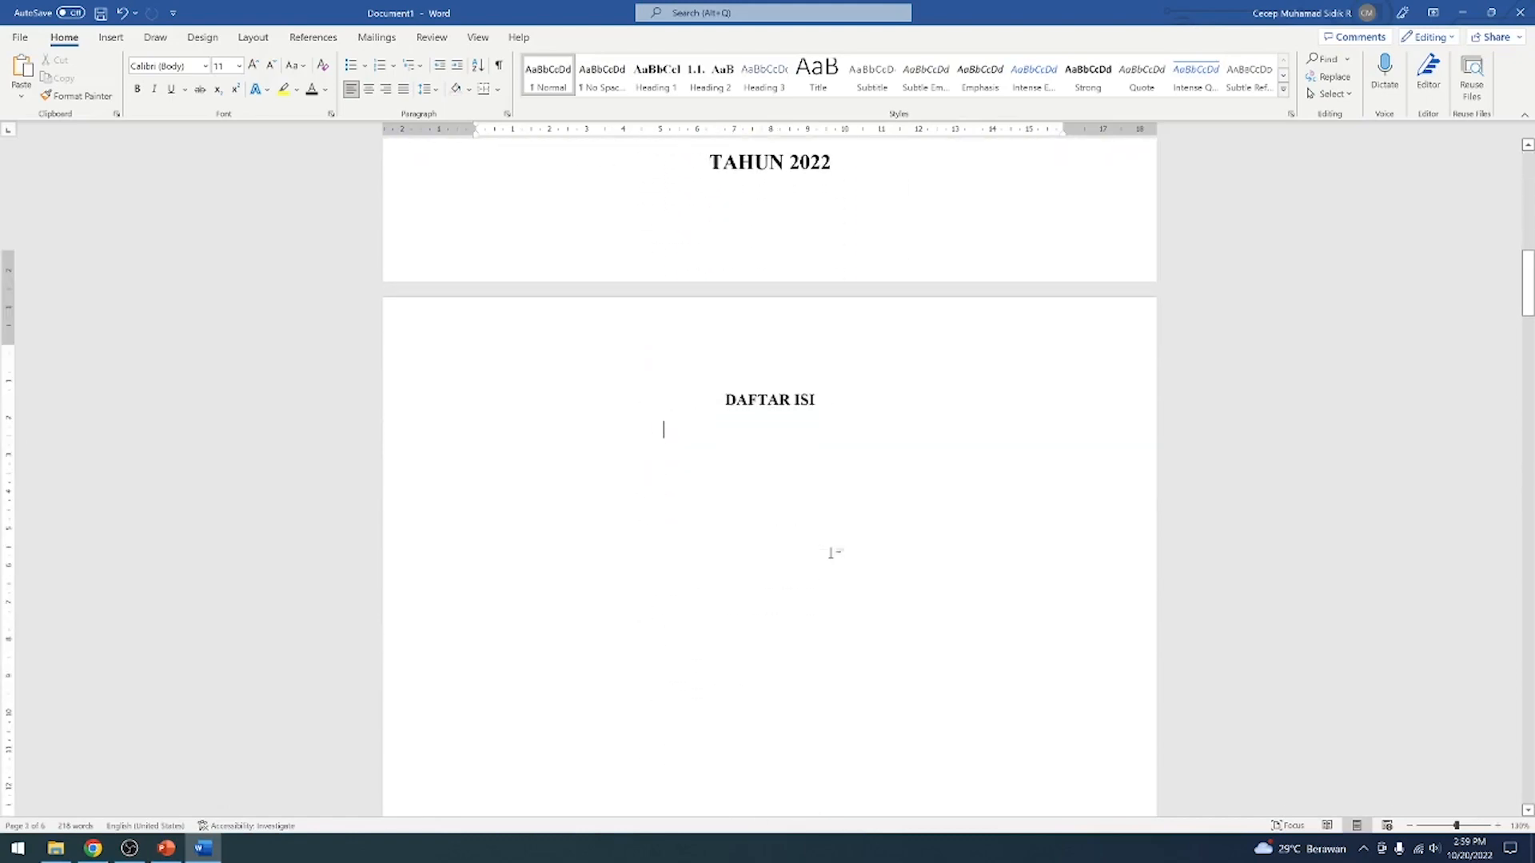
scroll(832, 553, down, 15)
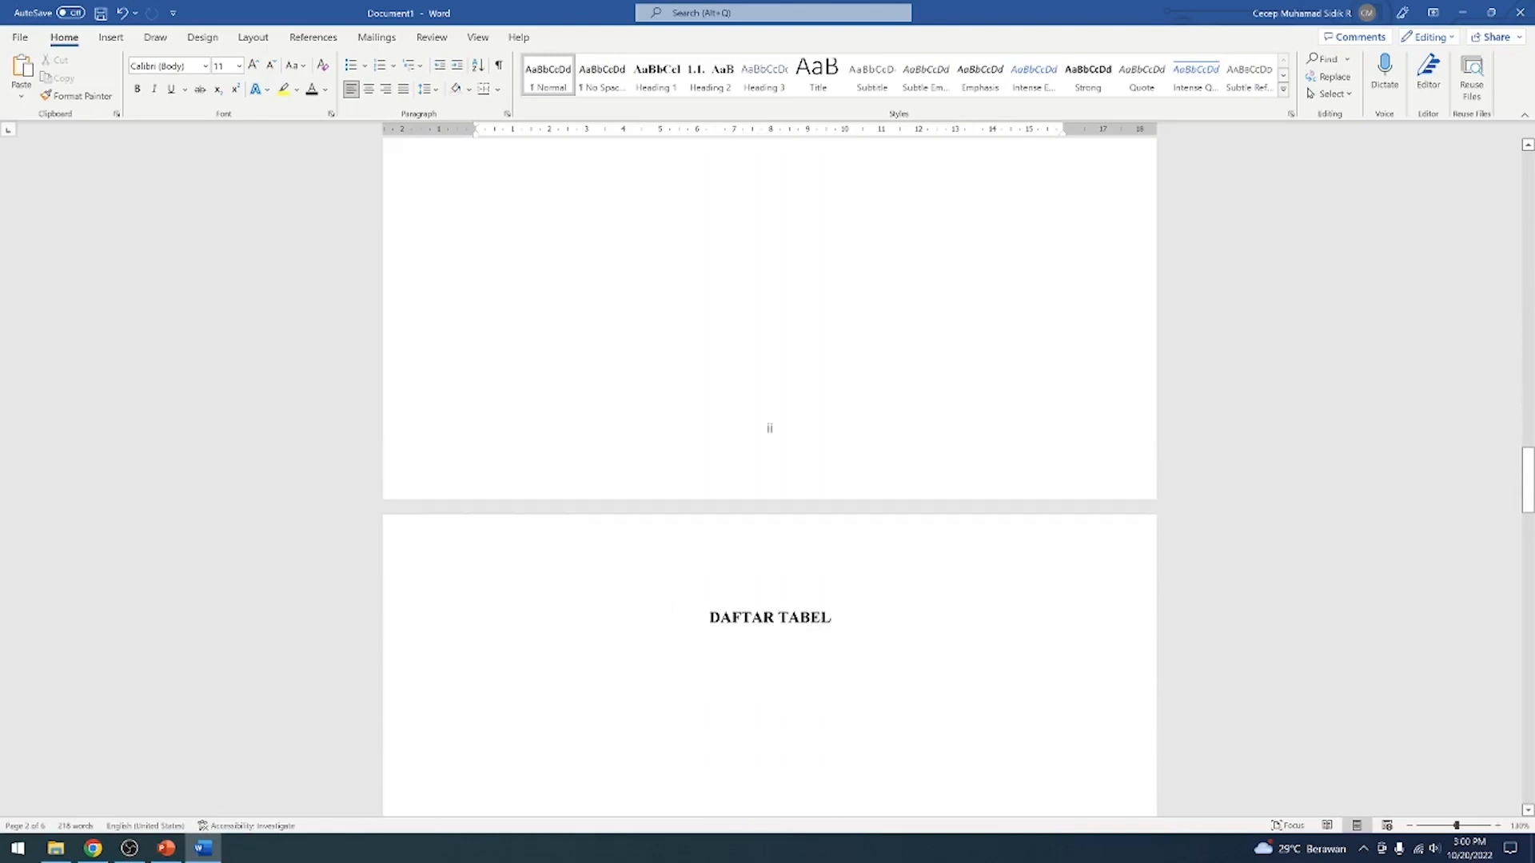
scroll(829, 558, down, 15)
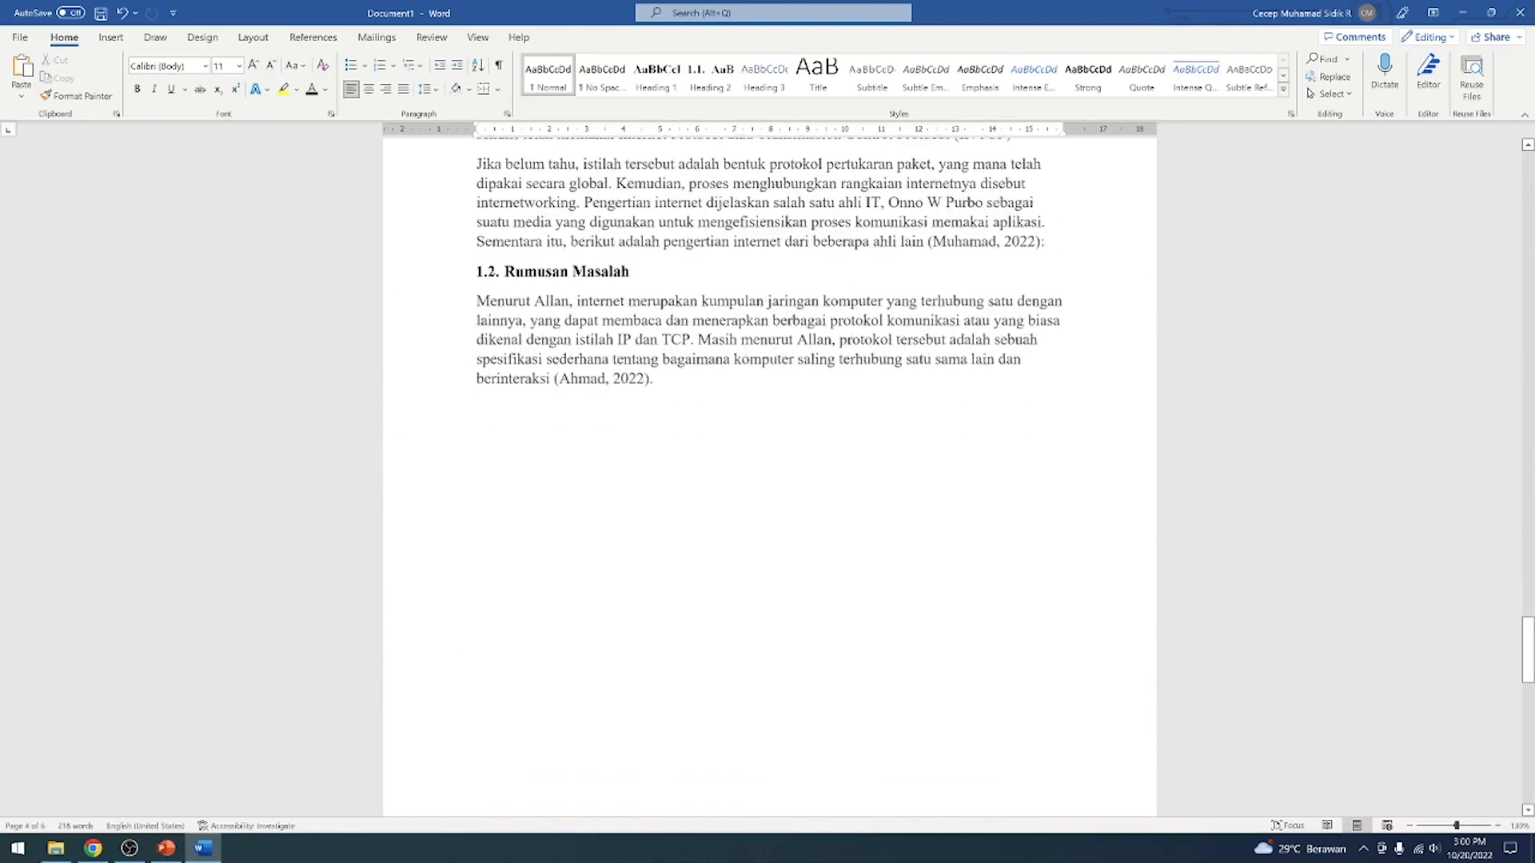
scroll(789, 559, down, 7)
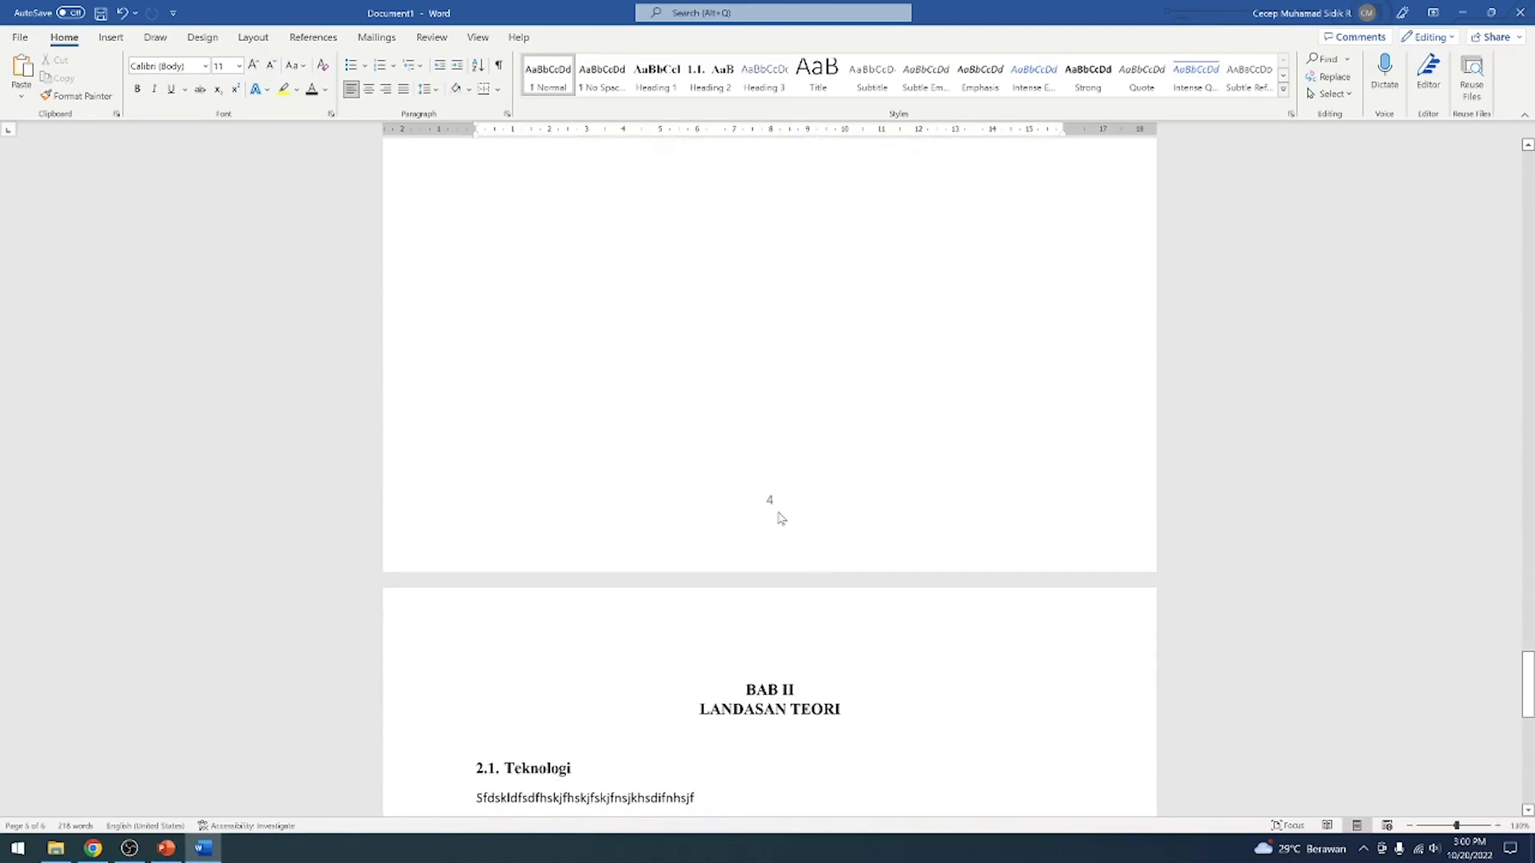
scroll(783, 515, up, 7)
scroll(783, 516, down, 9)
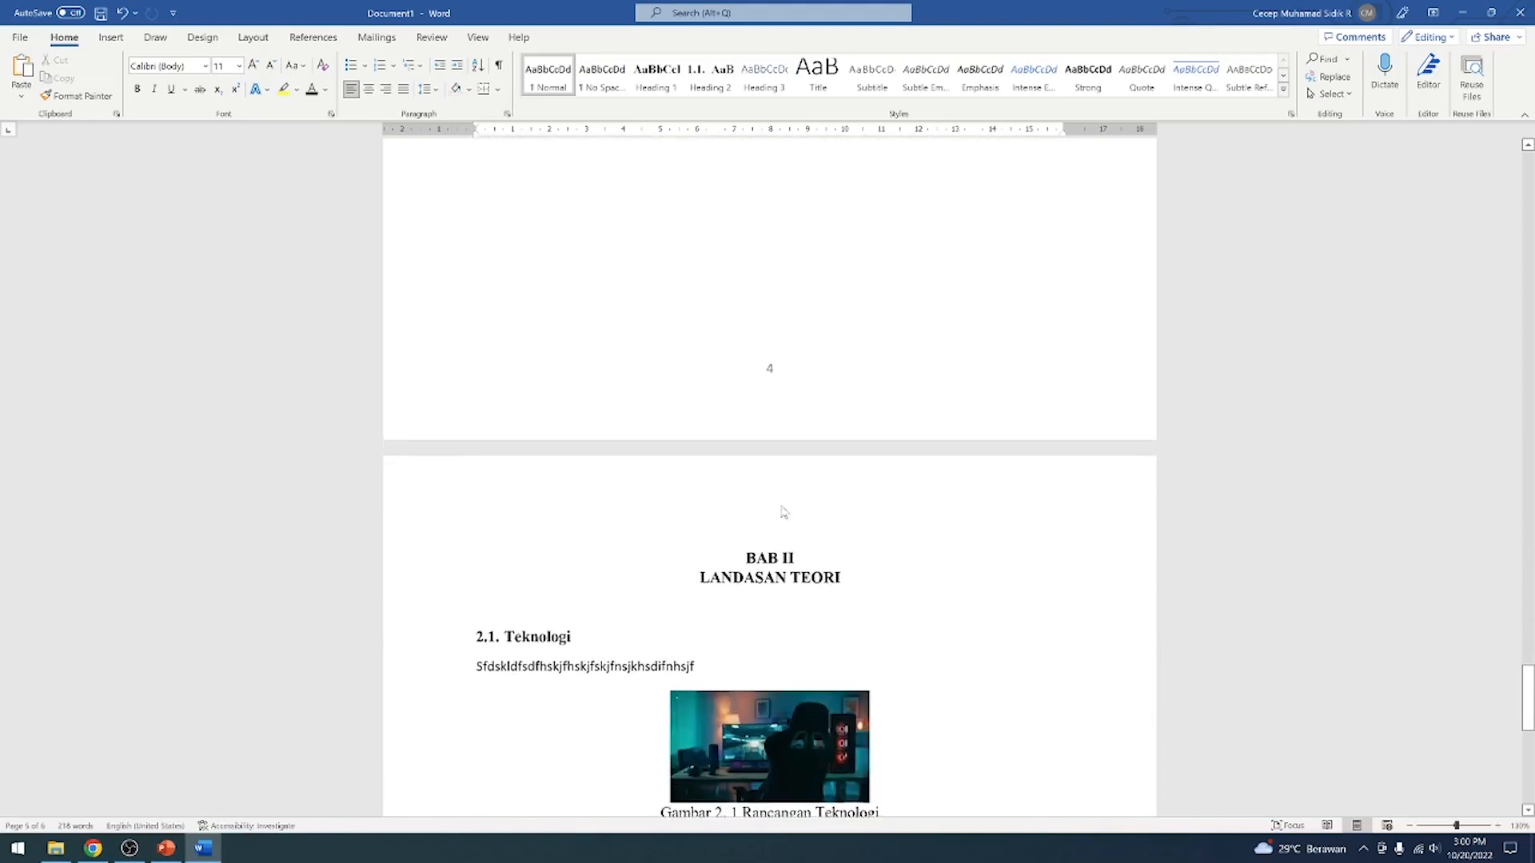
scroll(783, 516, up, 8)
scroll(791, 479, up, 15)
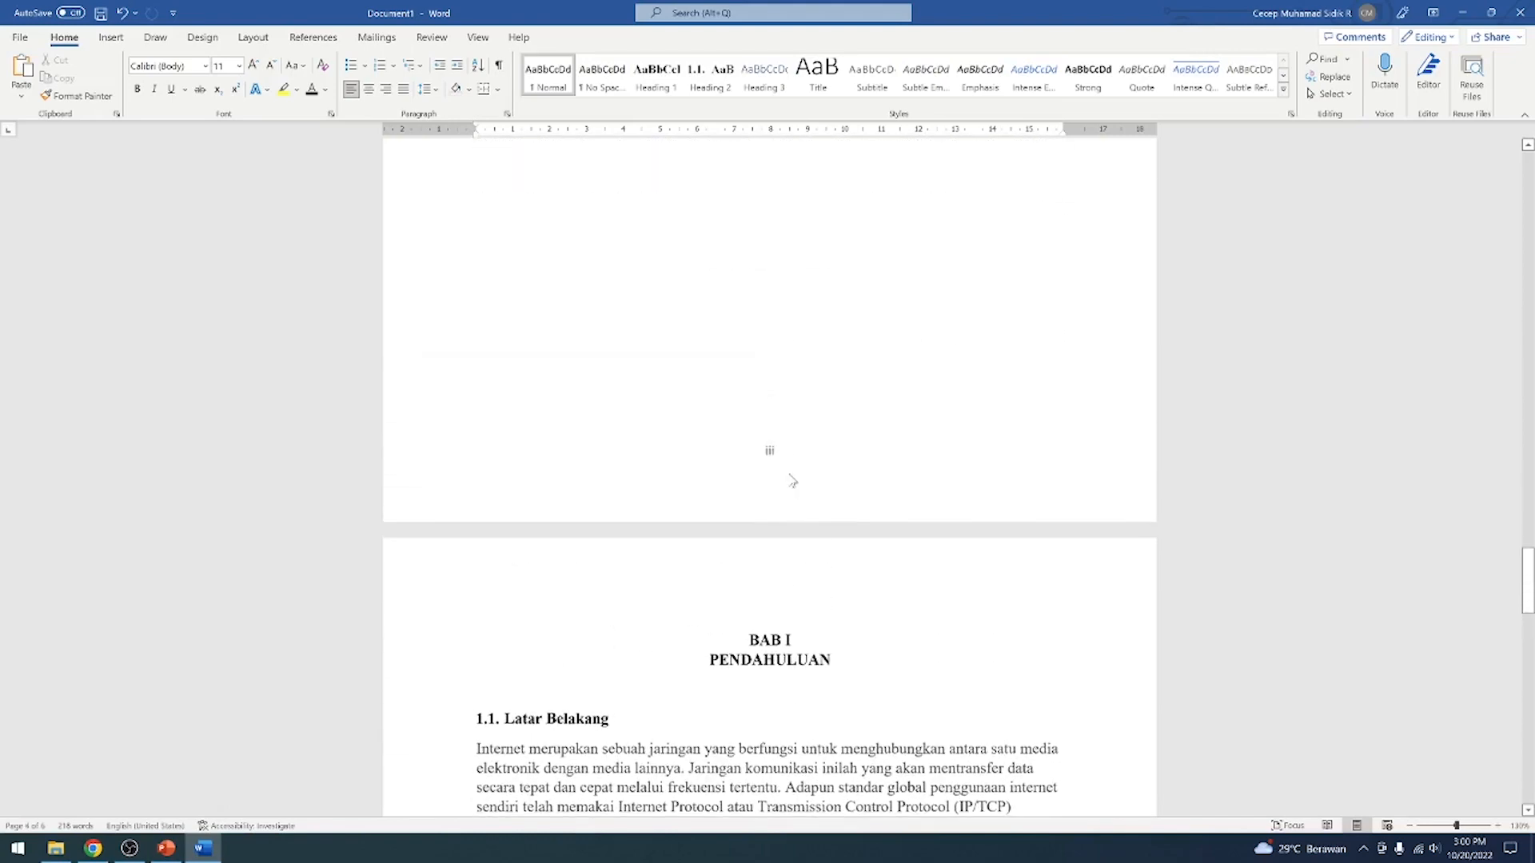
scroll(757, 446, up, 4)
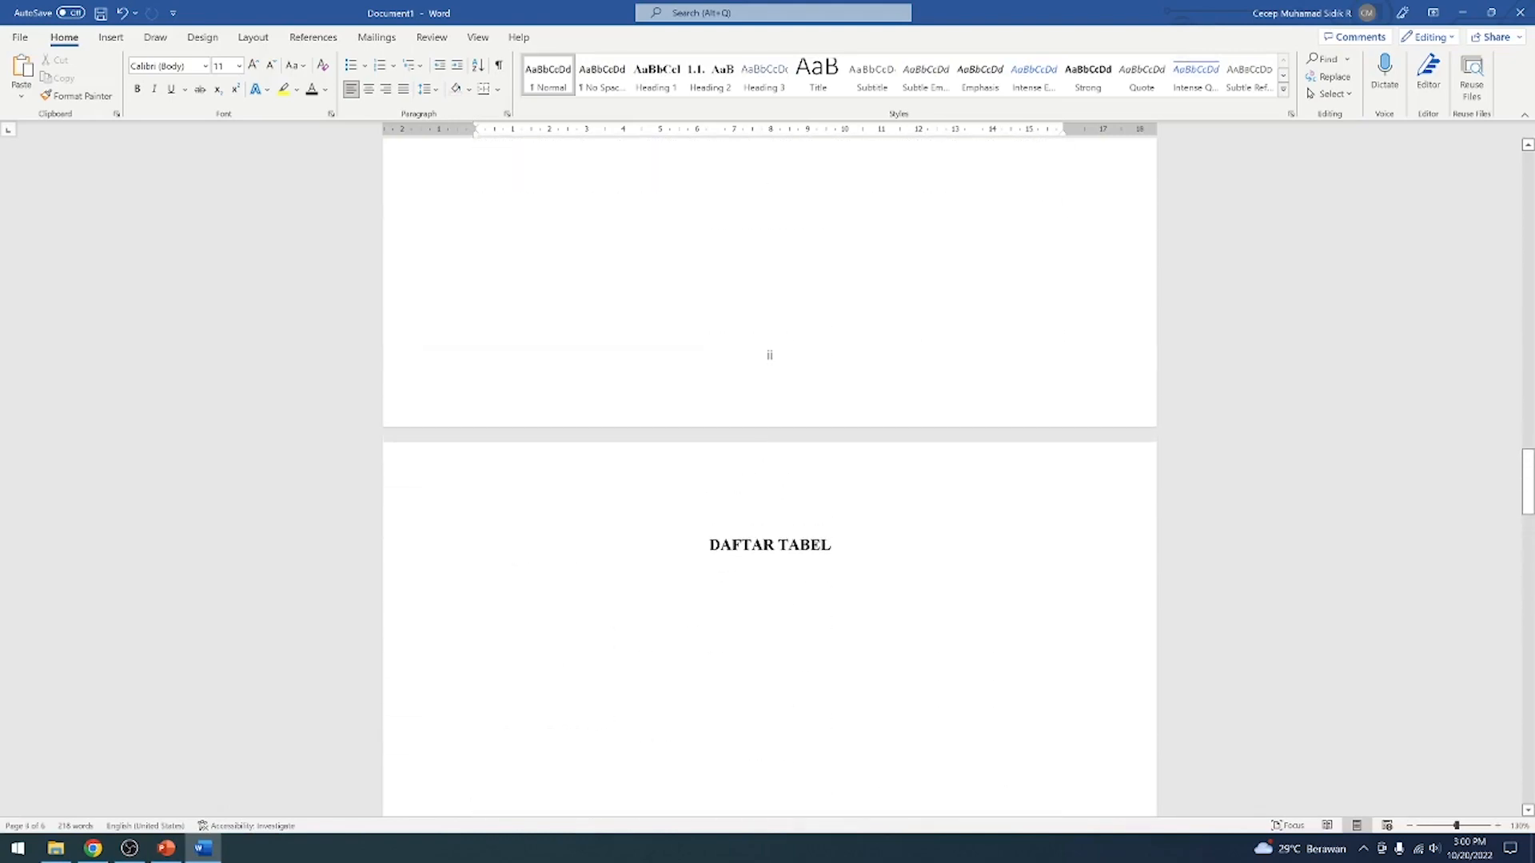
click(778, 545)
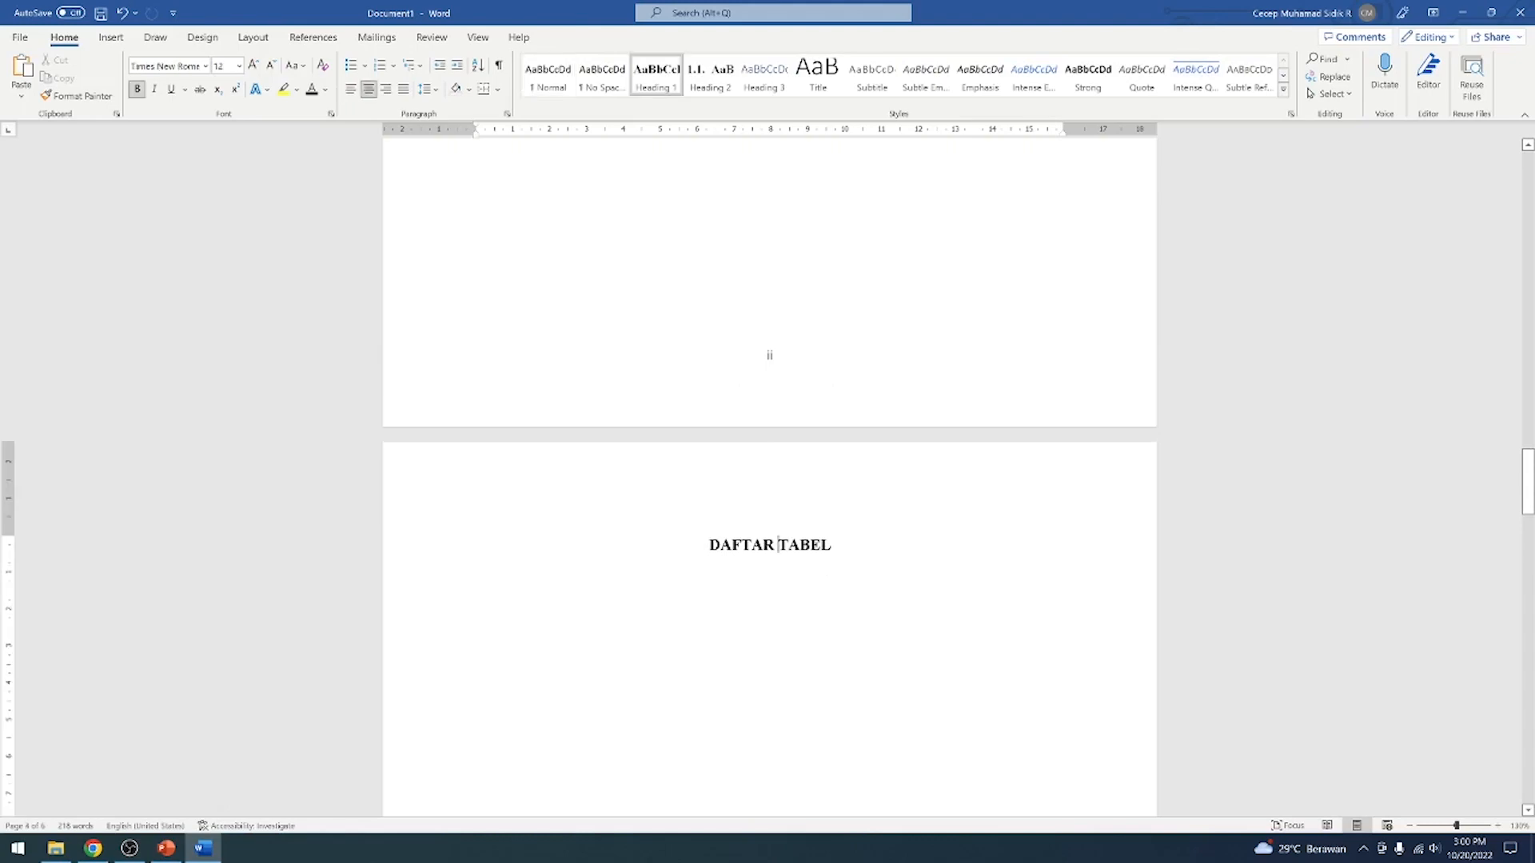
scroll(815, 544, down, 20)
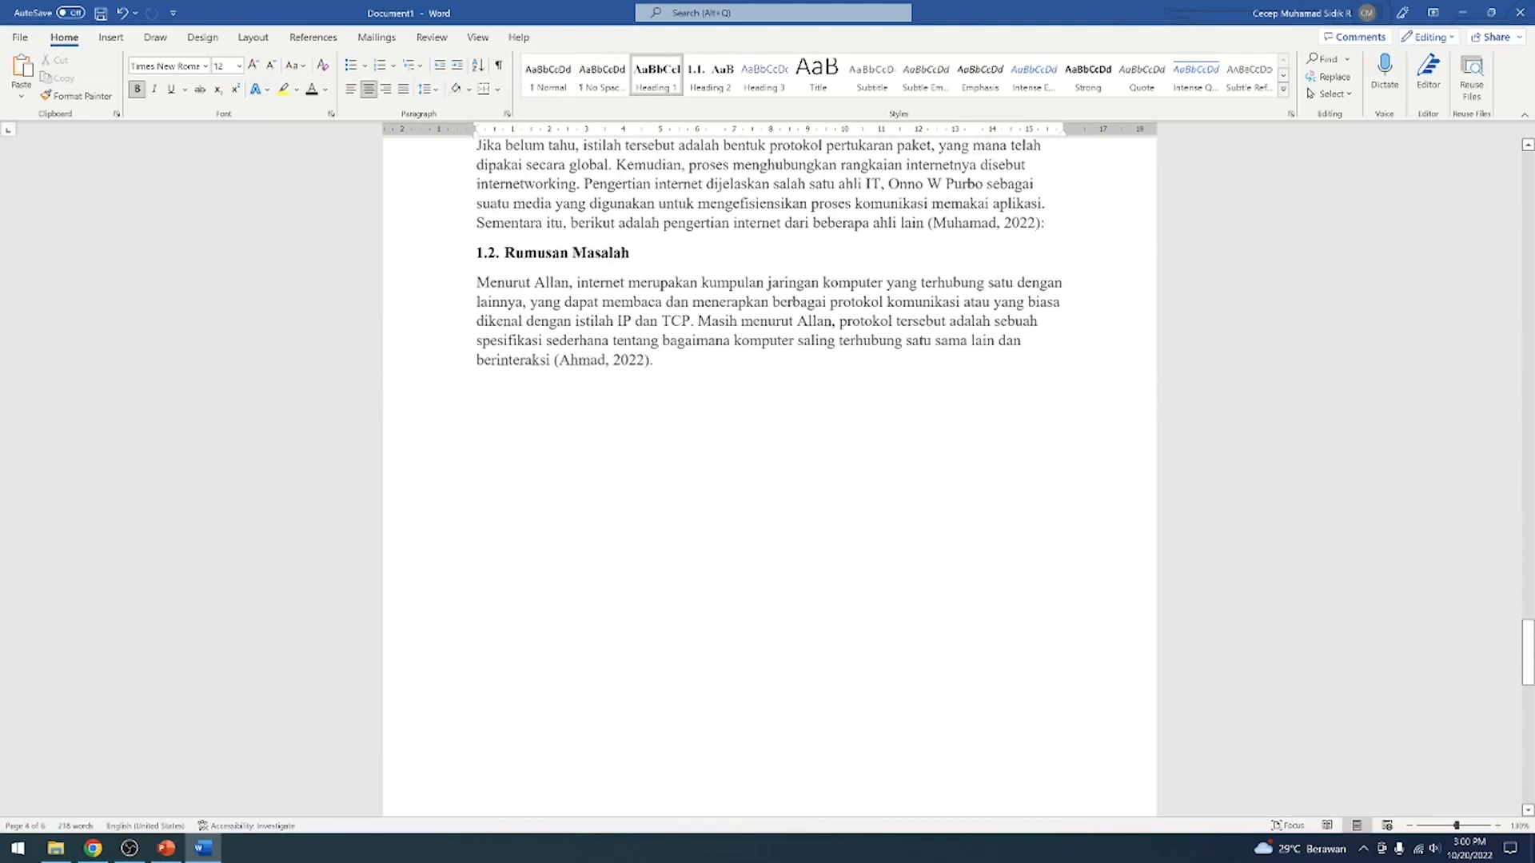
scroll(799, 460, down, 2)
scroll(767, 383, up, 15)
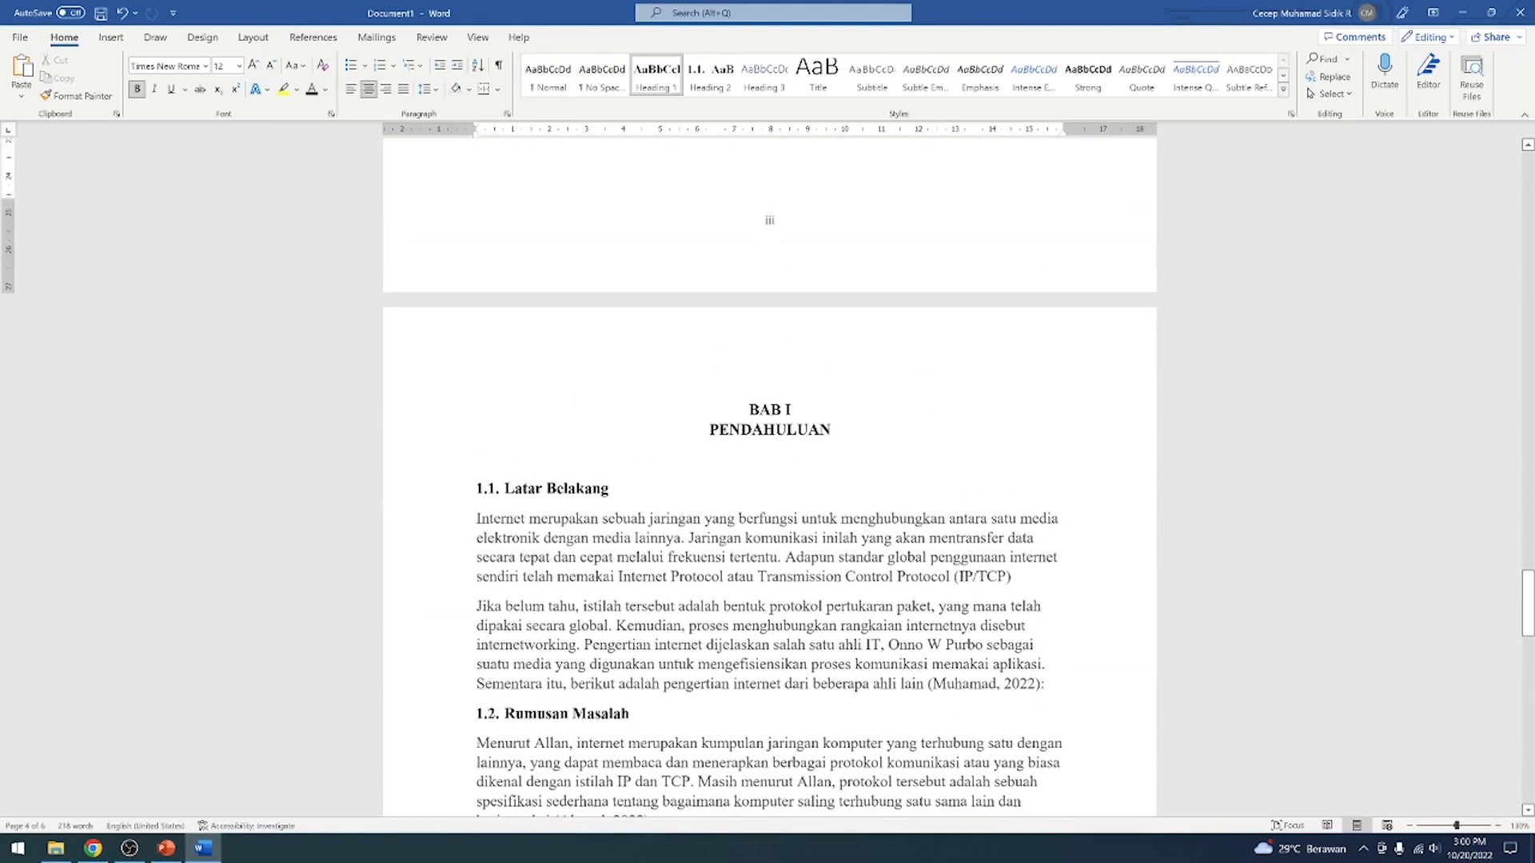
scroll(792, 464, down, 12)
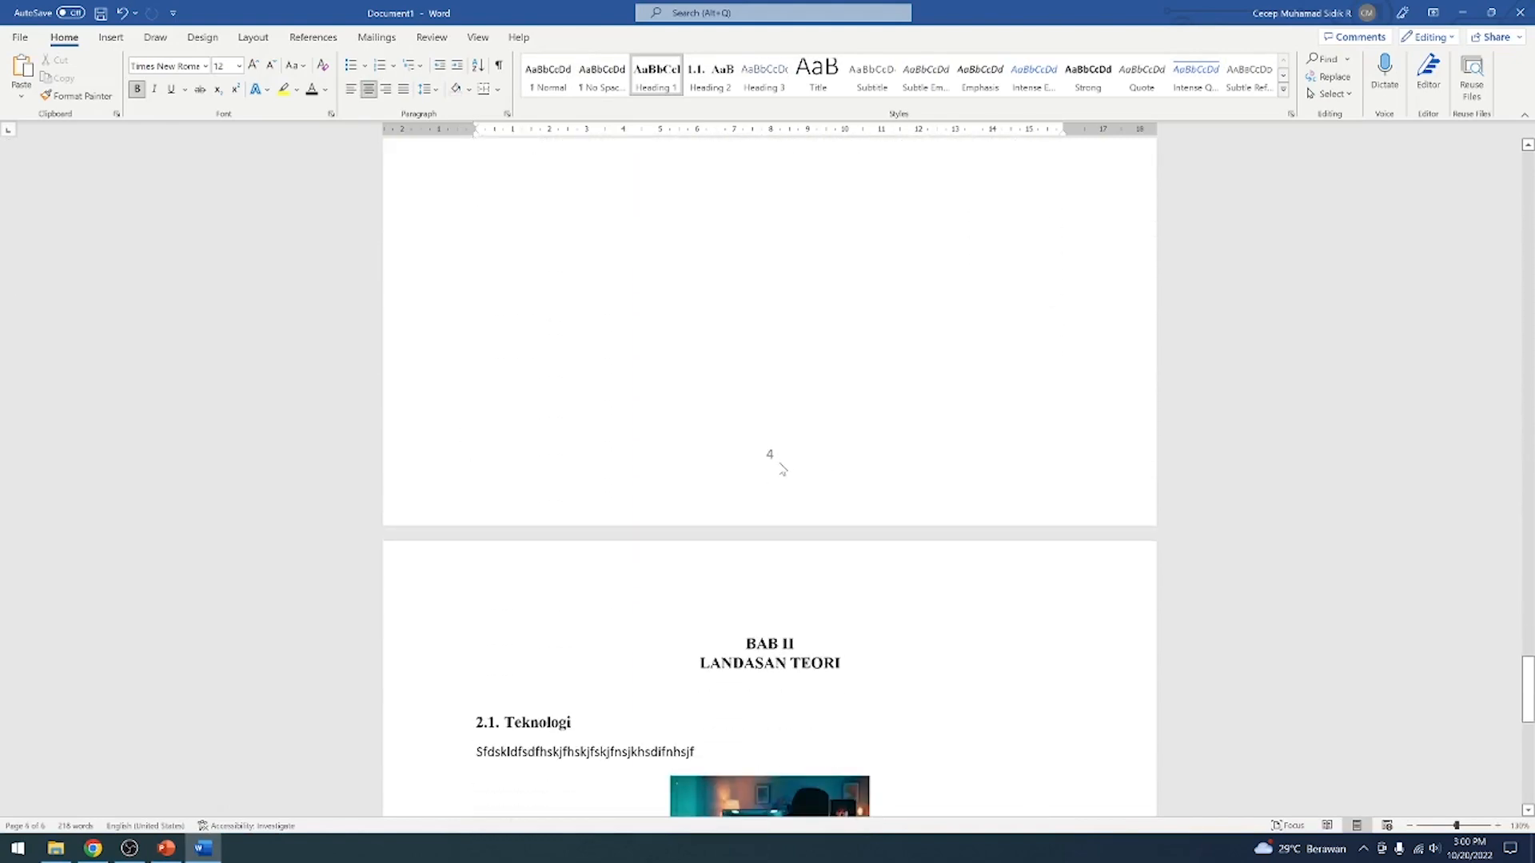
Unlink the BAB I section's footer from the previous section and delete its page number
double_click(770, 454)
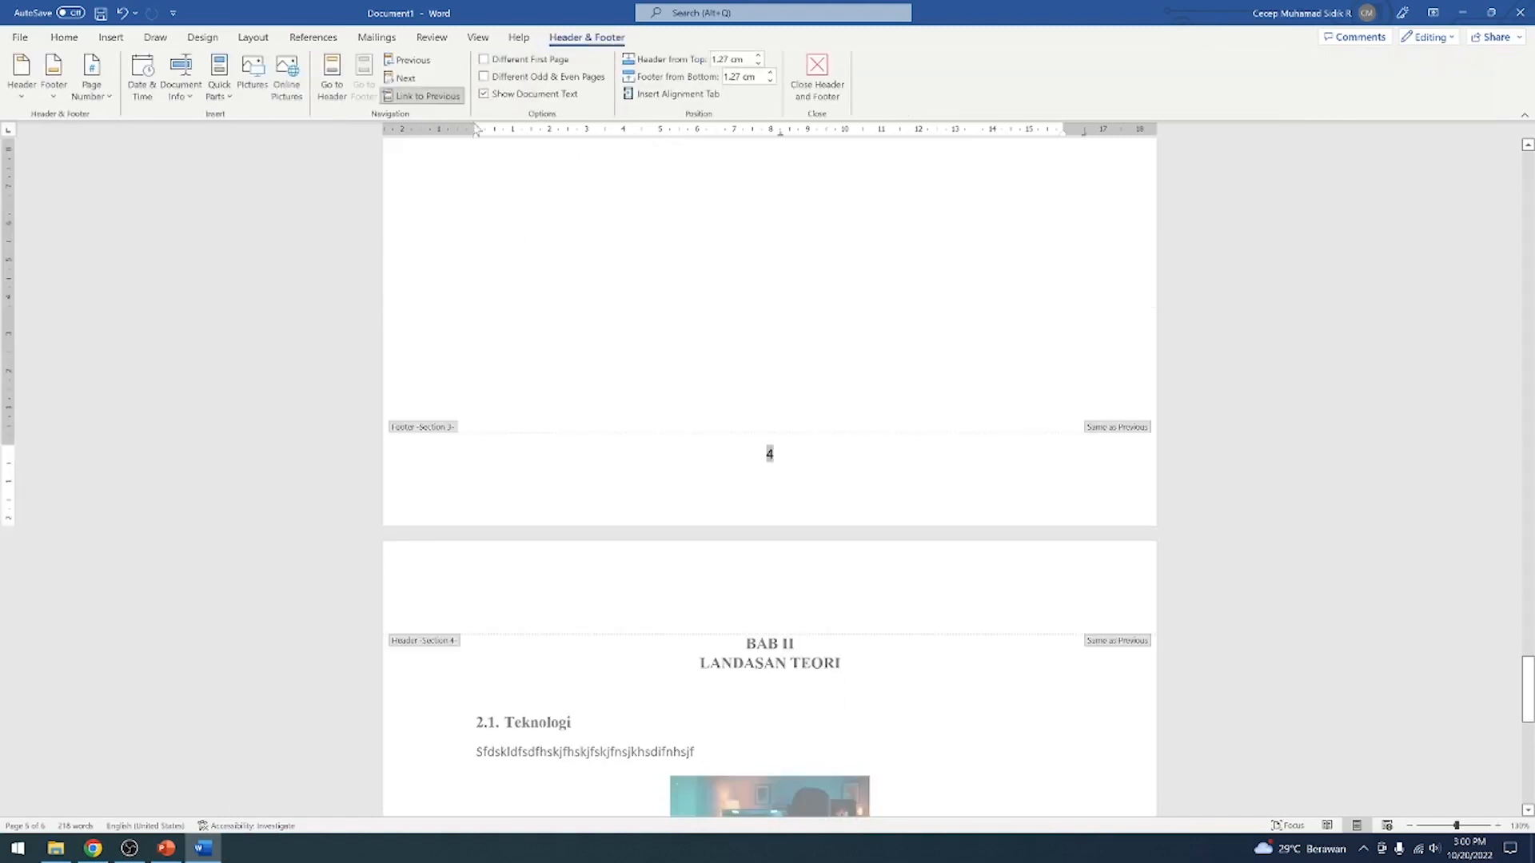
click(417, 96)
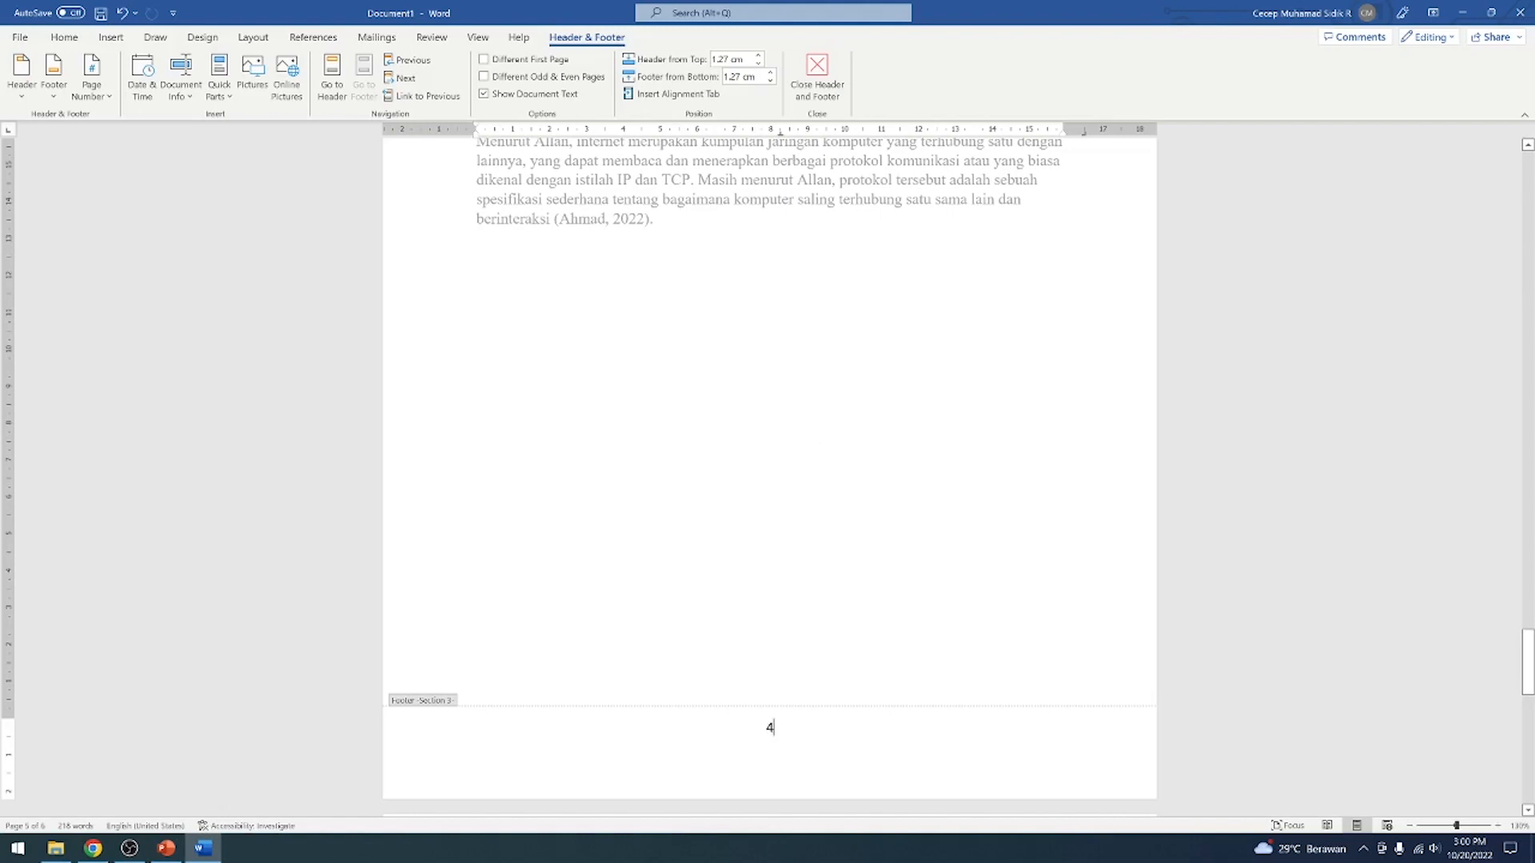
right_click(772, 730)
click(680, 619)
Set the BAB I section's page numbering to start at 1 instead of continuing from the previous section
click(112, 38)
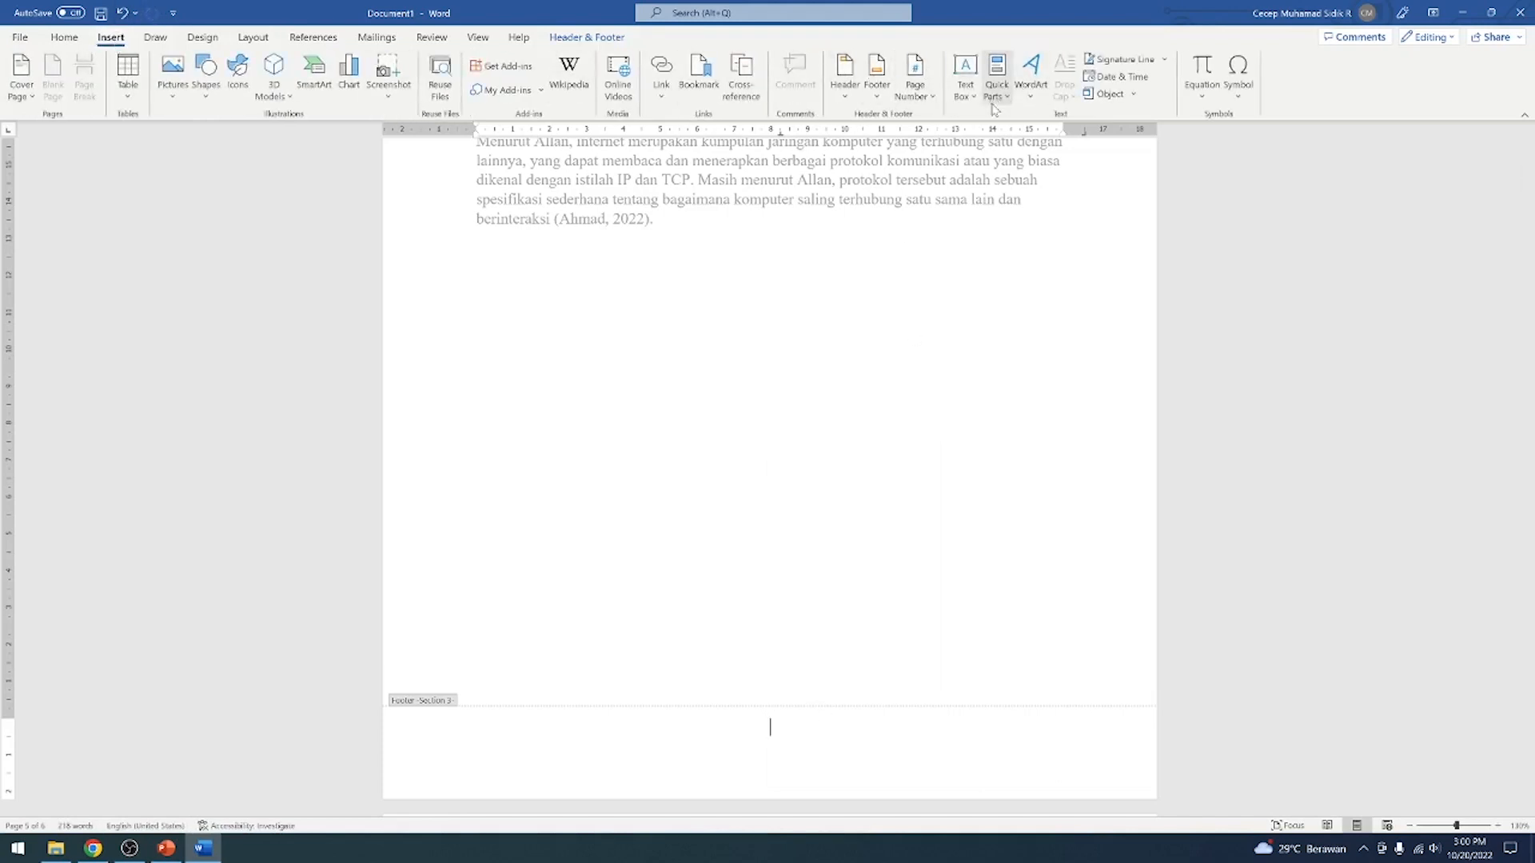
click(927, 100)
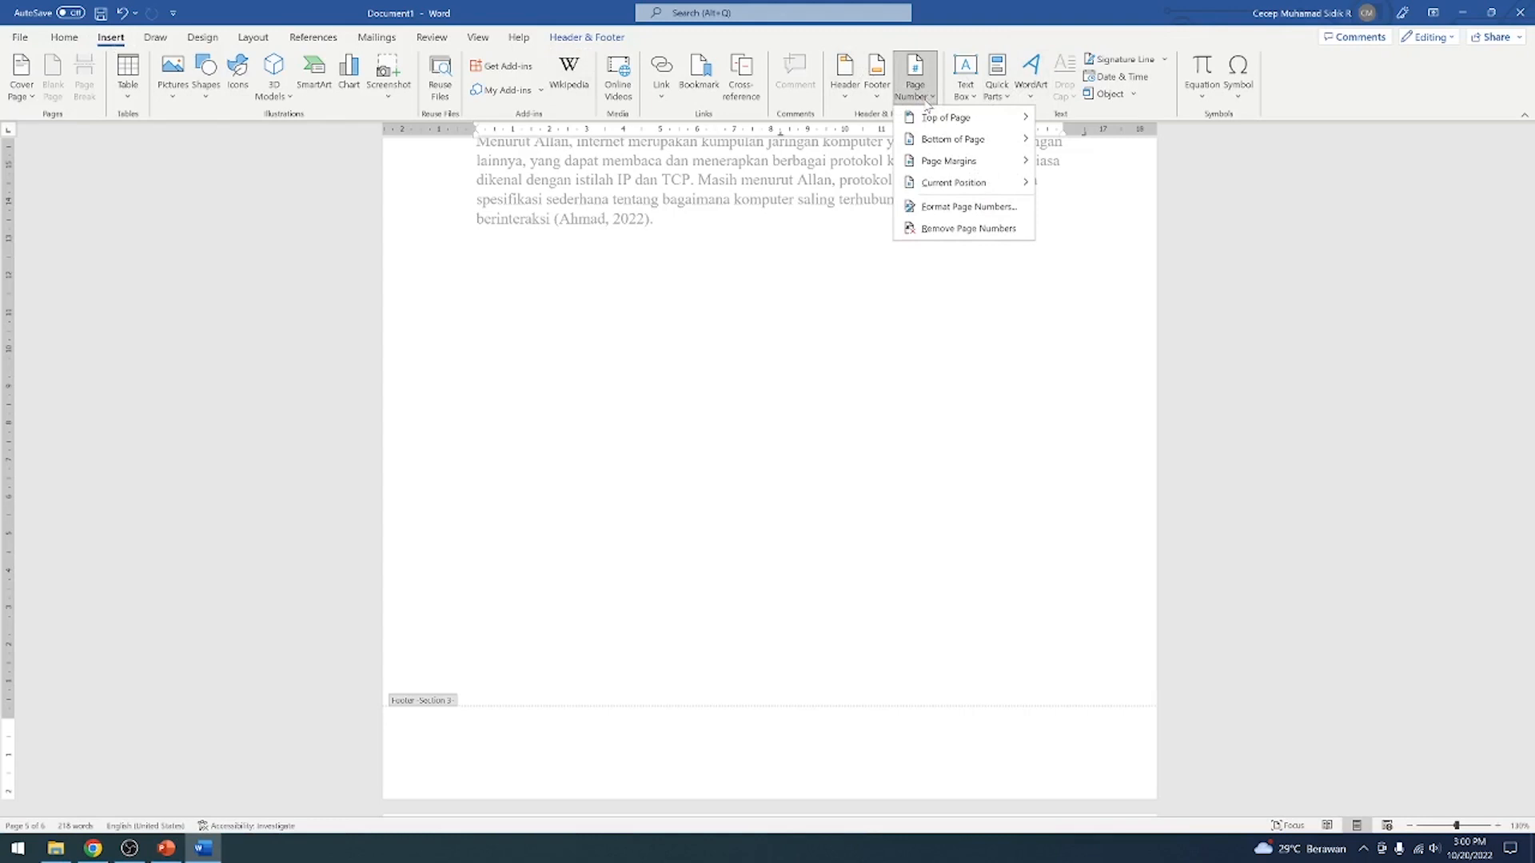
click(963, 208)
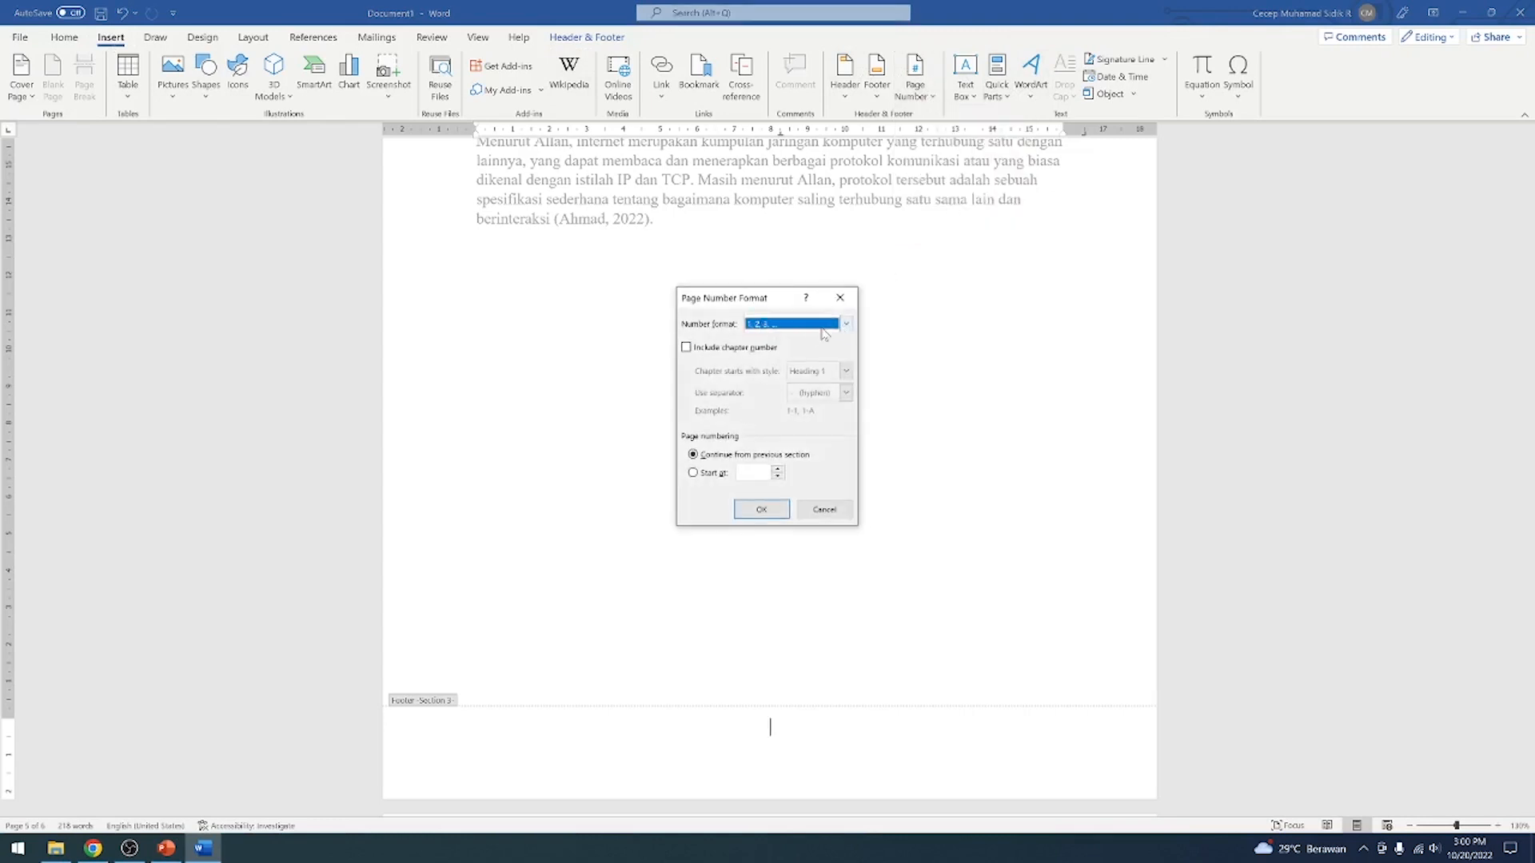
click(694, 473)
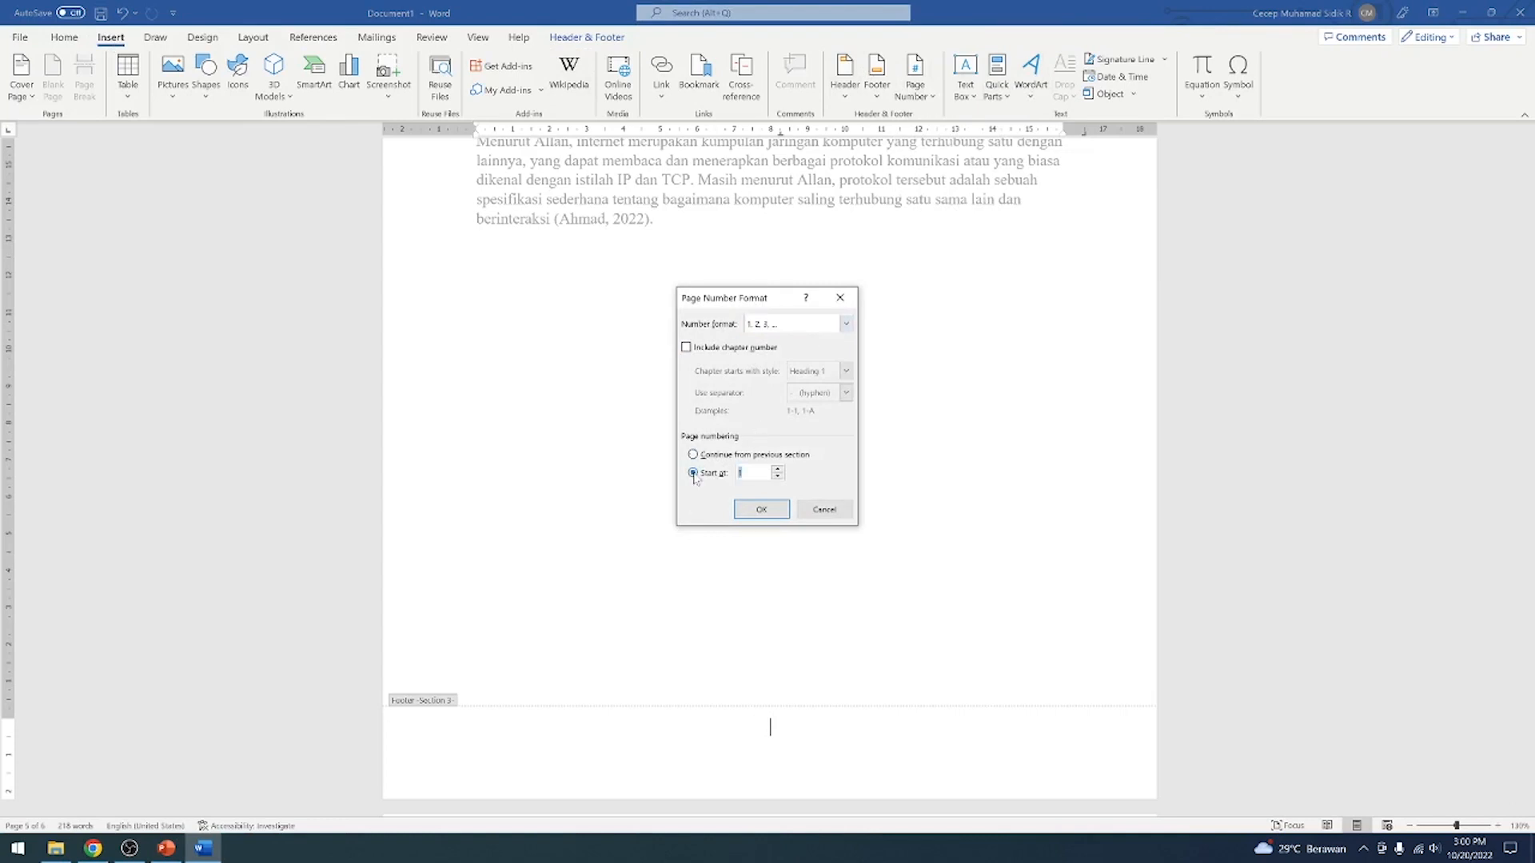
click(761, 510)
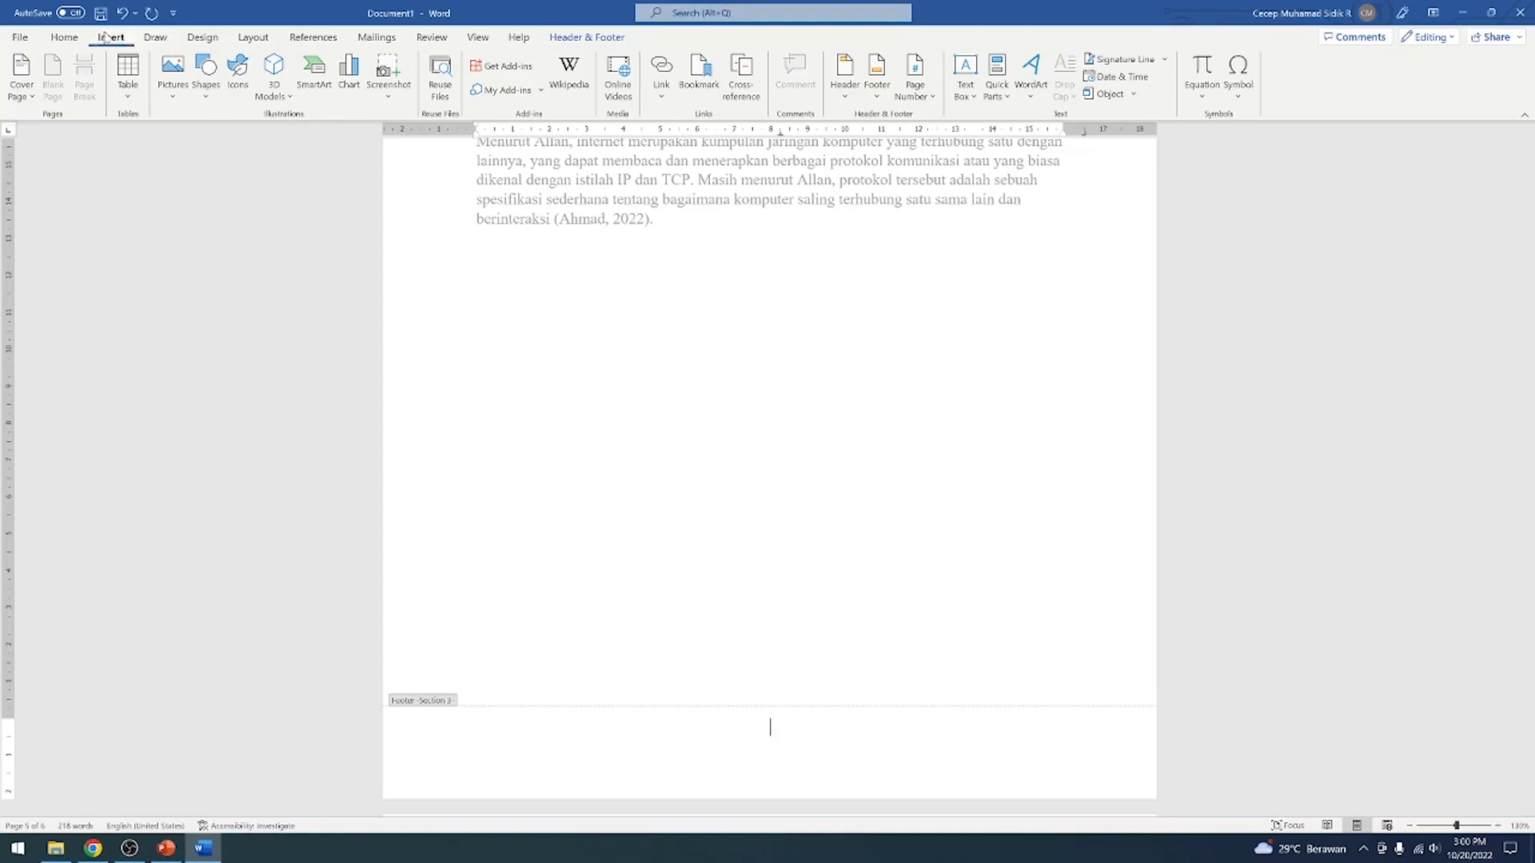
Insert a Plain Number 2 page number at the bottom of the BAB I page
click(915, 84)
mouse_move(959, 149)
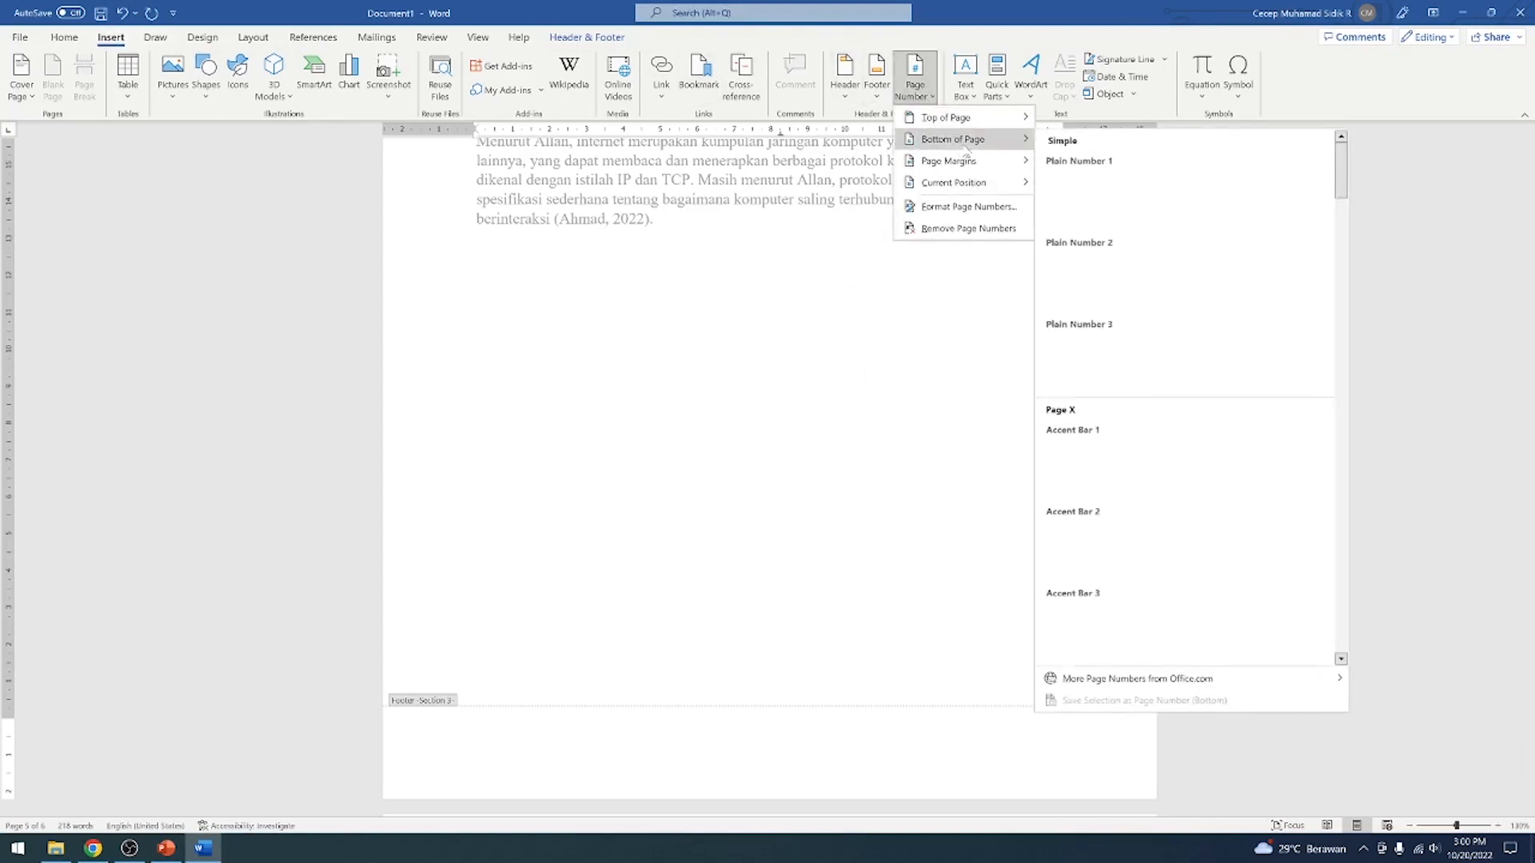
click(1189, 287)
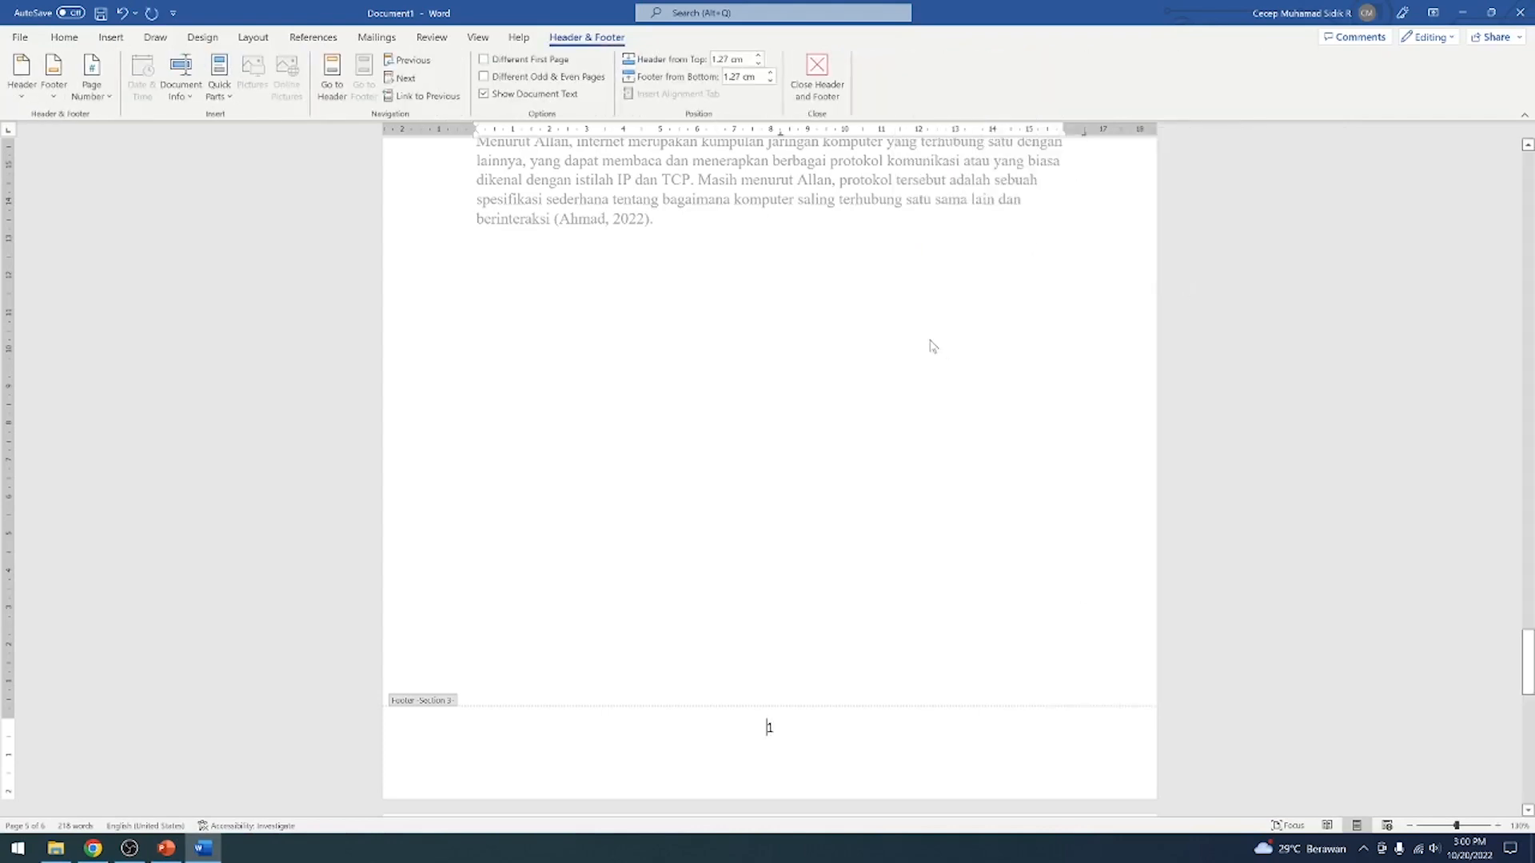
Leave footer editing and examine the page numbers from the cover through the list pages to BAB I and BAB II
double_click(953, 378)
scroll(914, 394, up, 15)
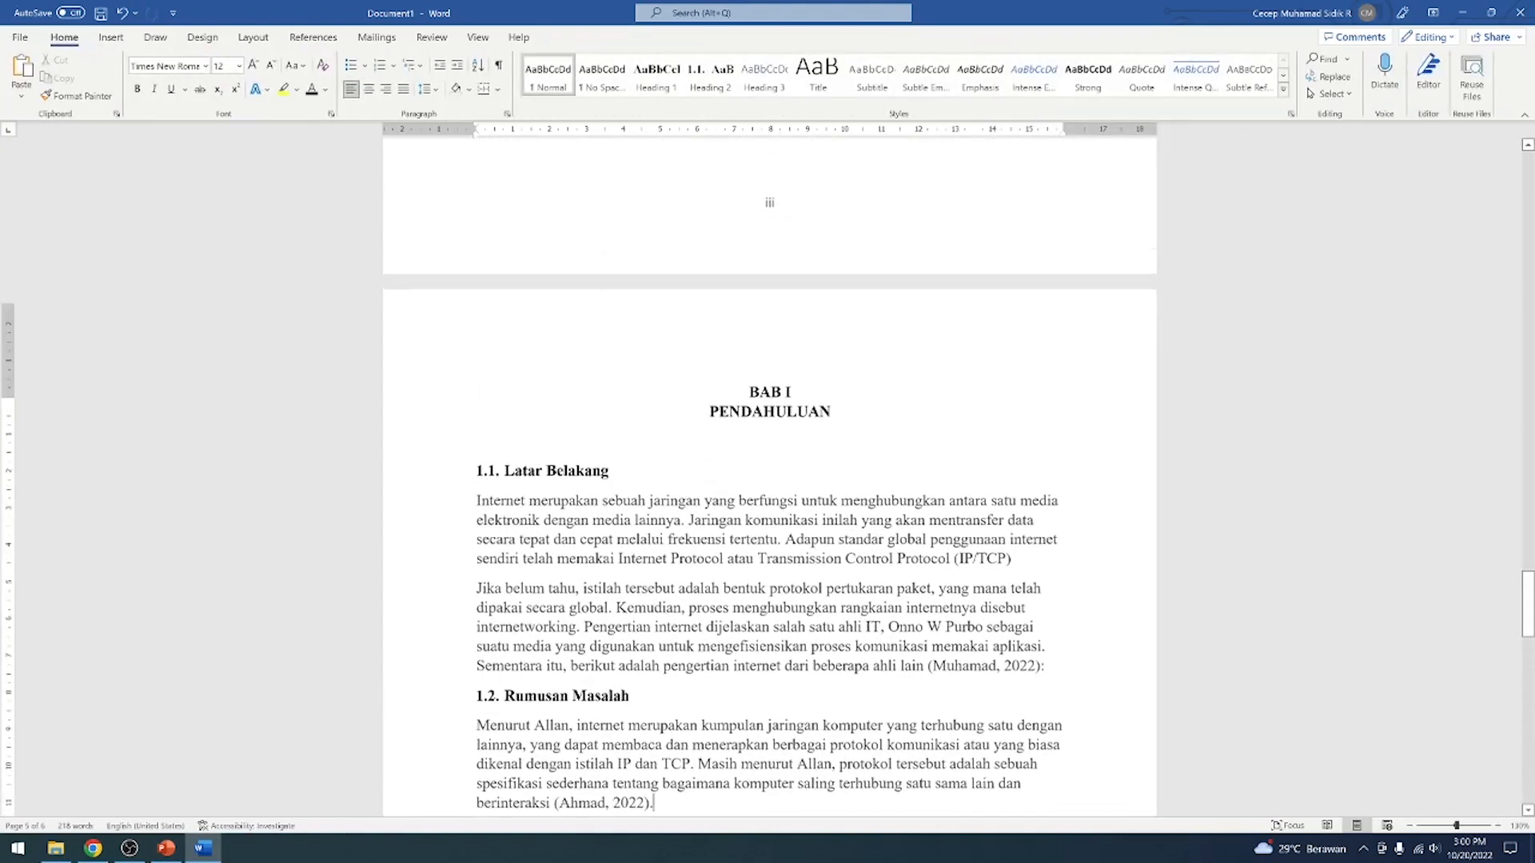
drag(1527, 486, 1525, 244)
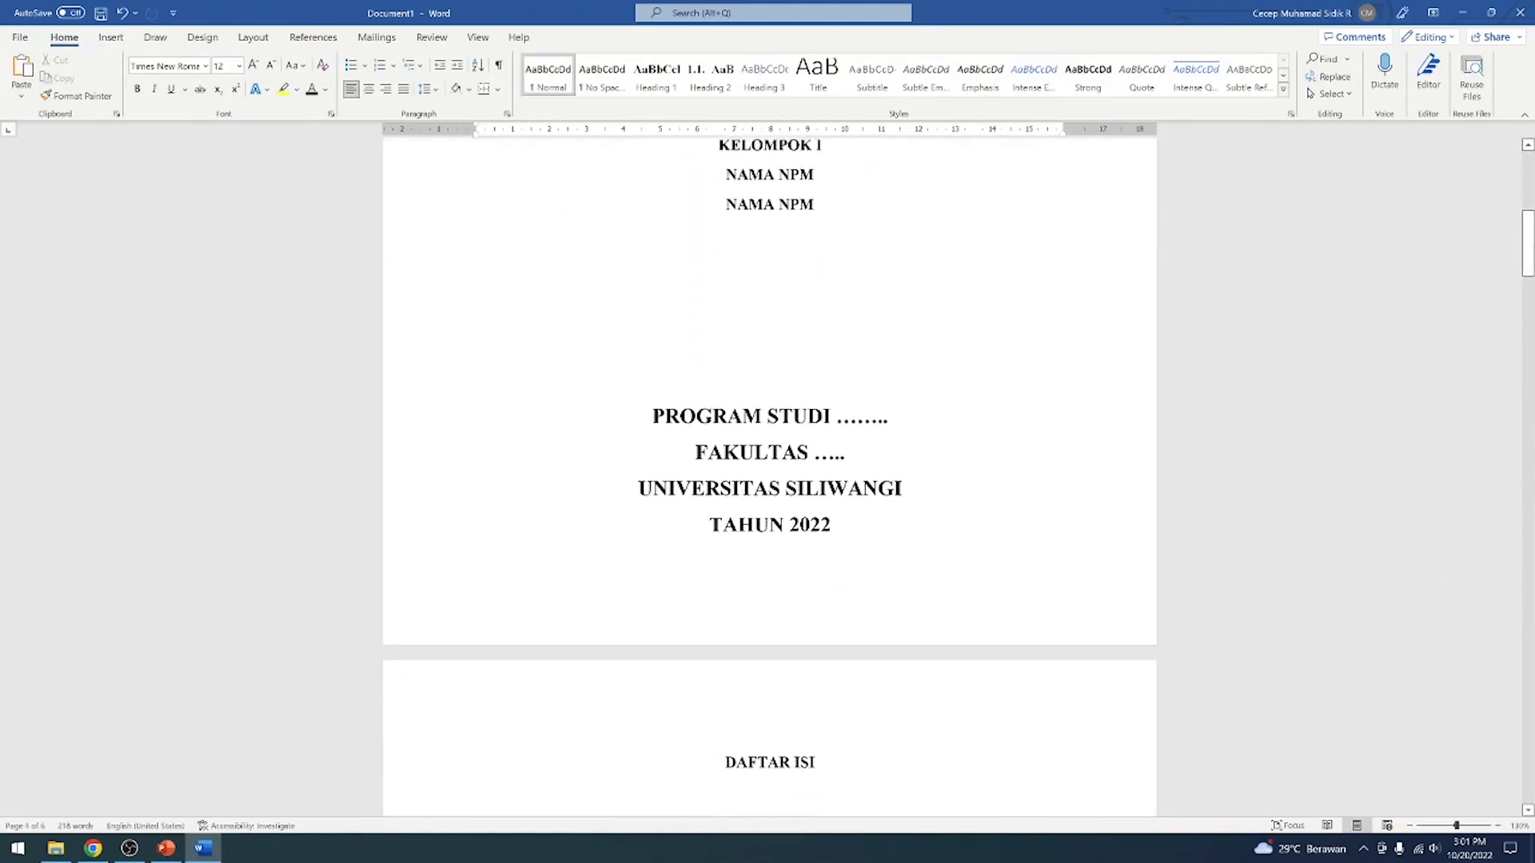
scroll(1047, 549, down, 14)
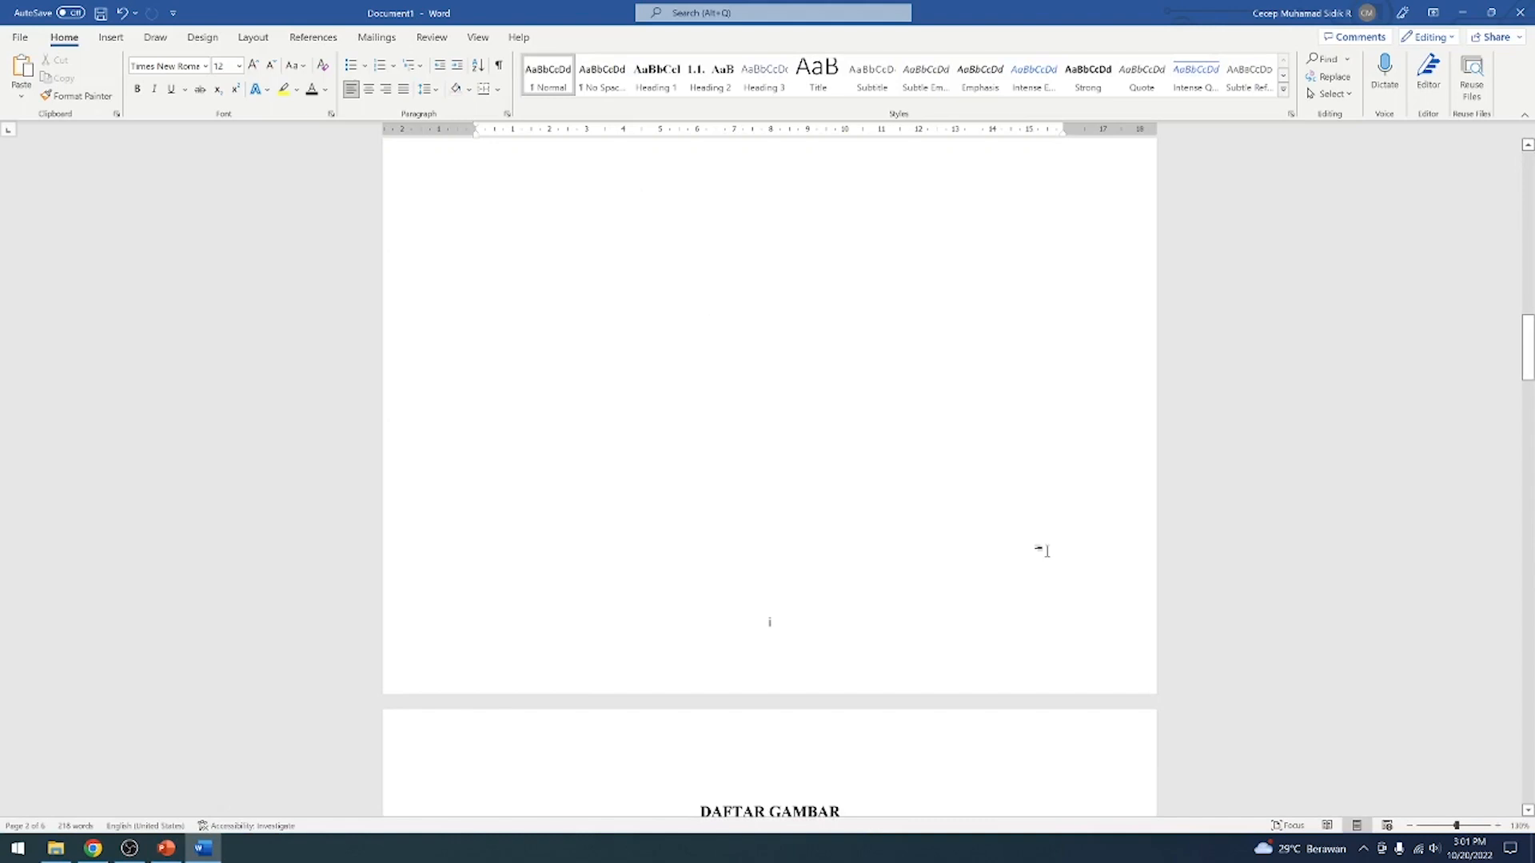
scroll(1044, 547, up, 6)
scroll(1043, 547, down, 8)
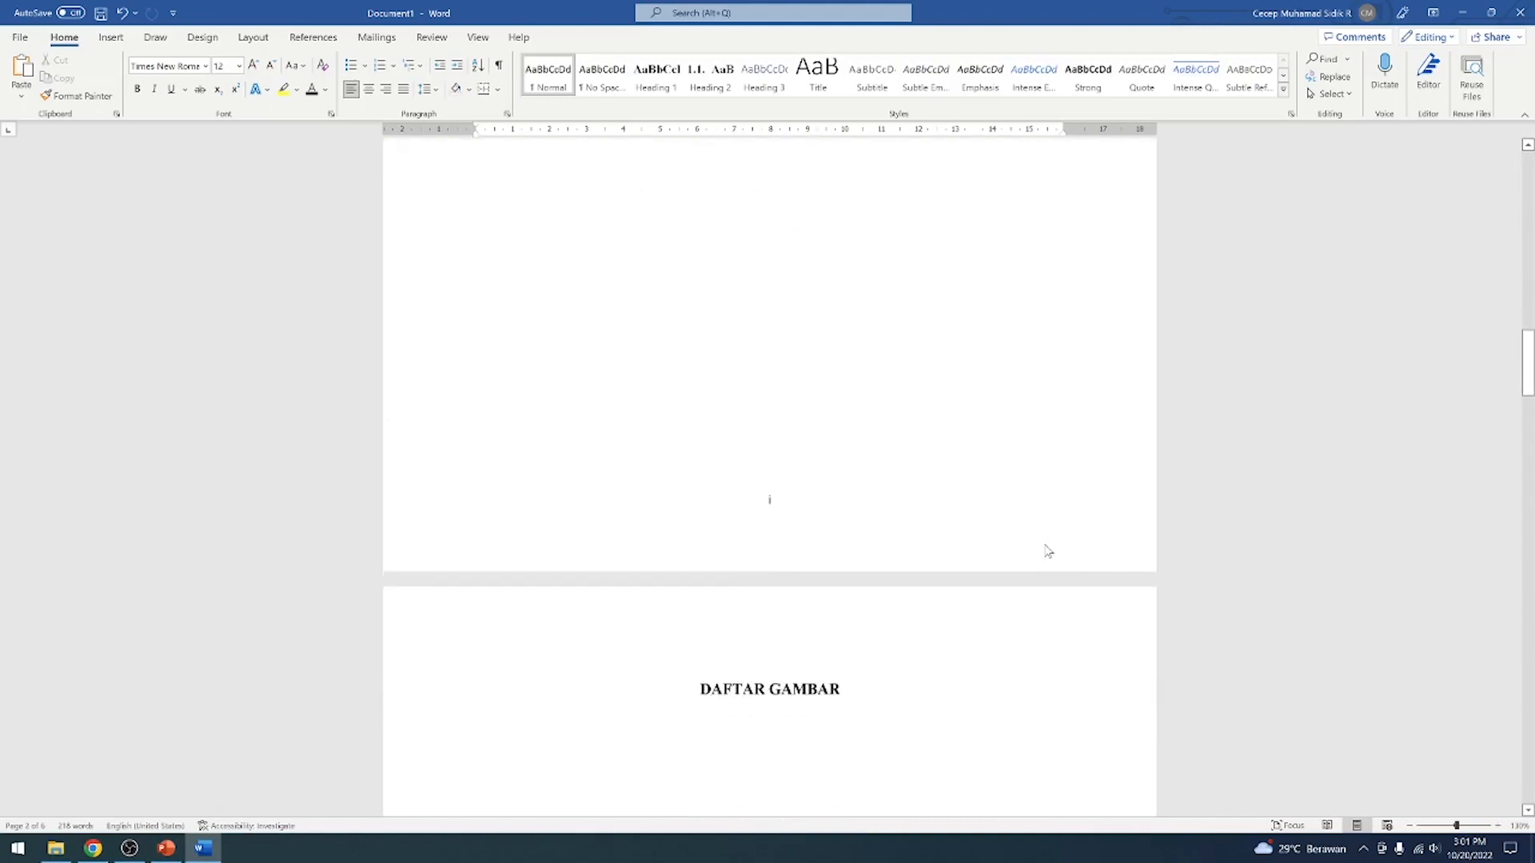
scroll(1047, 552, down, 2)
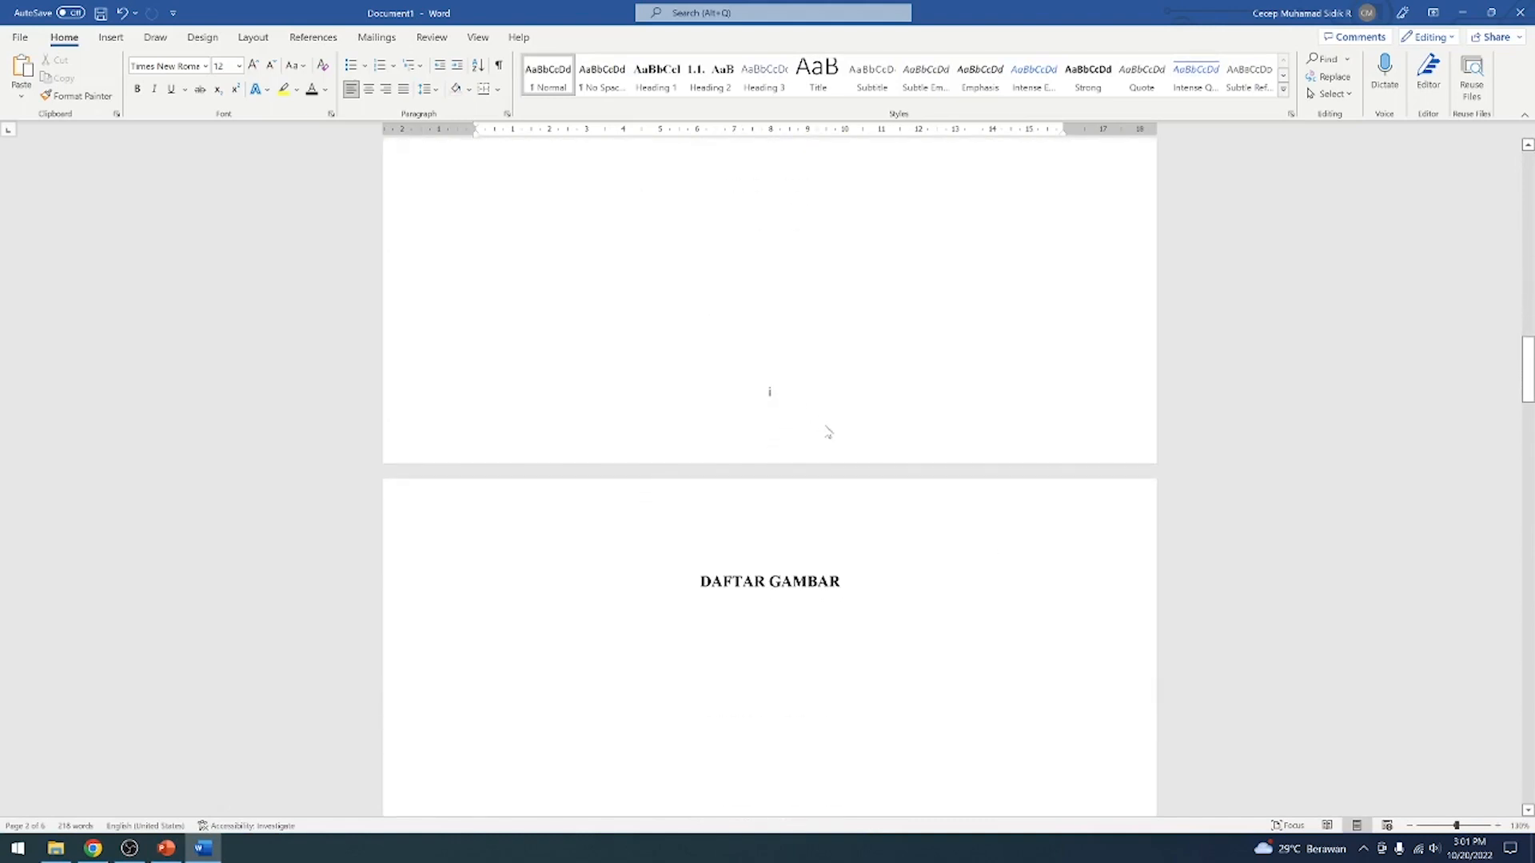
scroll(828, 433, down, 15)
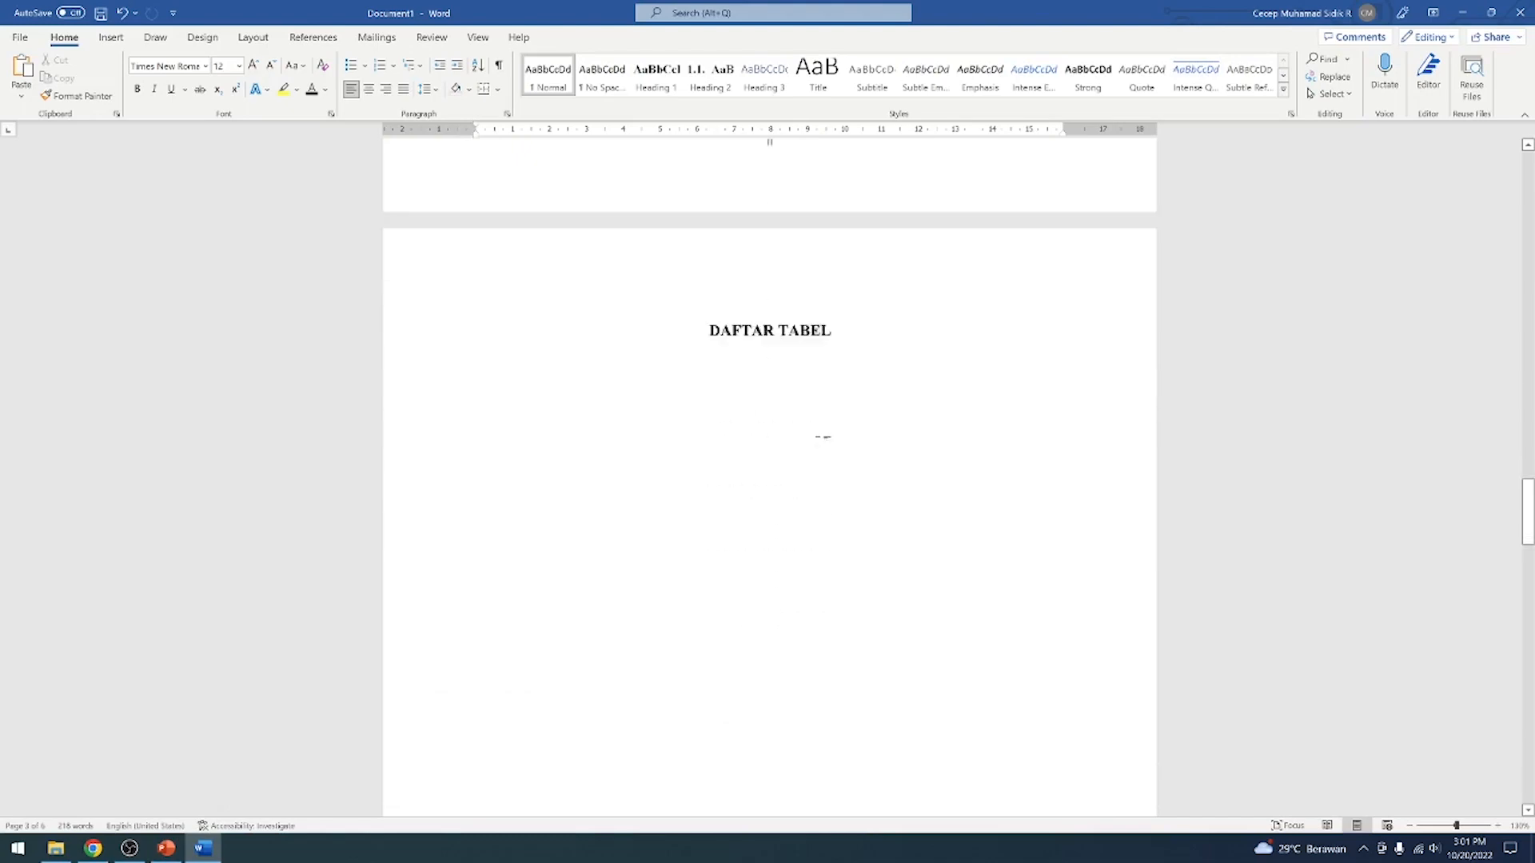
scroll(826, 445, down, 12)
scroll(807, 523, down, 15)
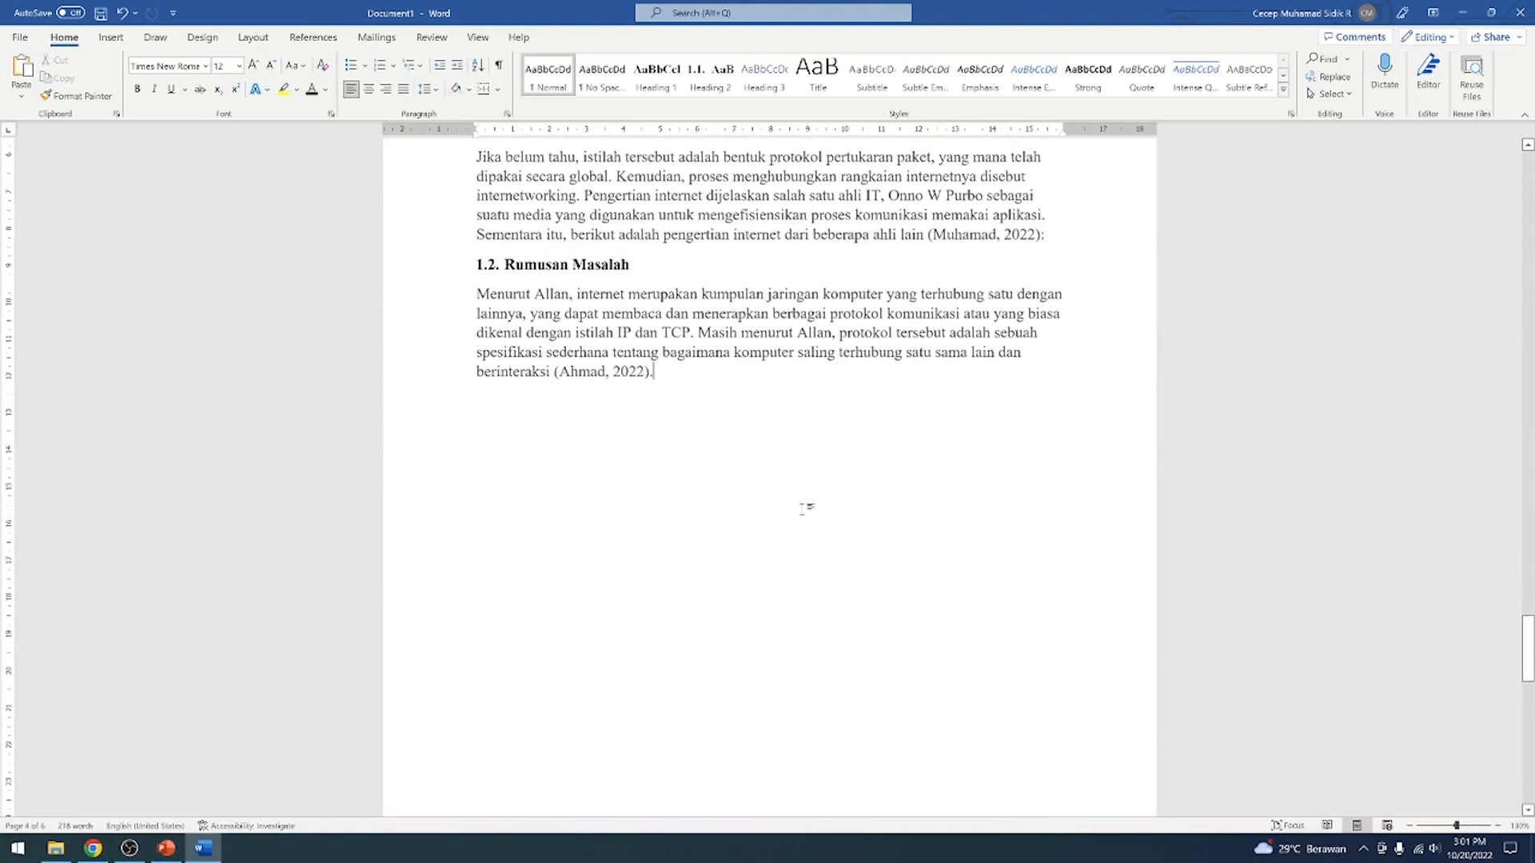
scroll(804, 508, up, 5)
scroll(839, 448, down, 13)
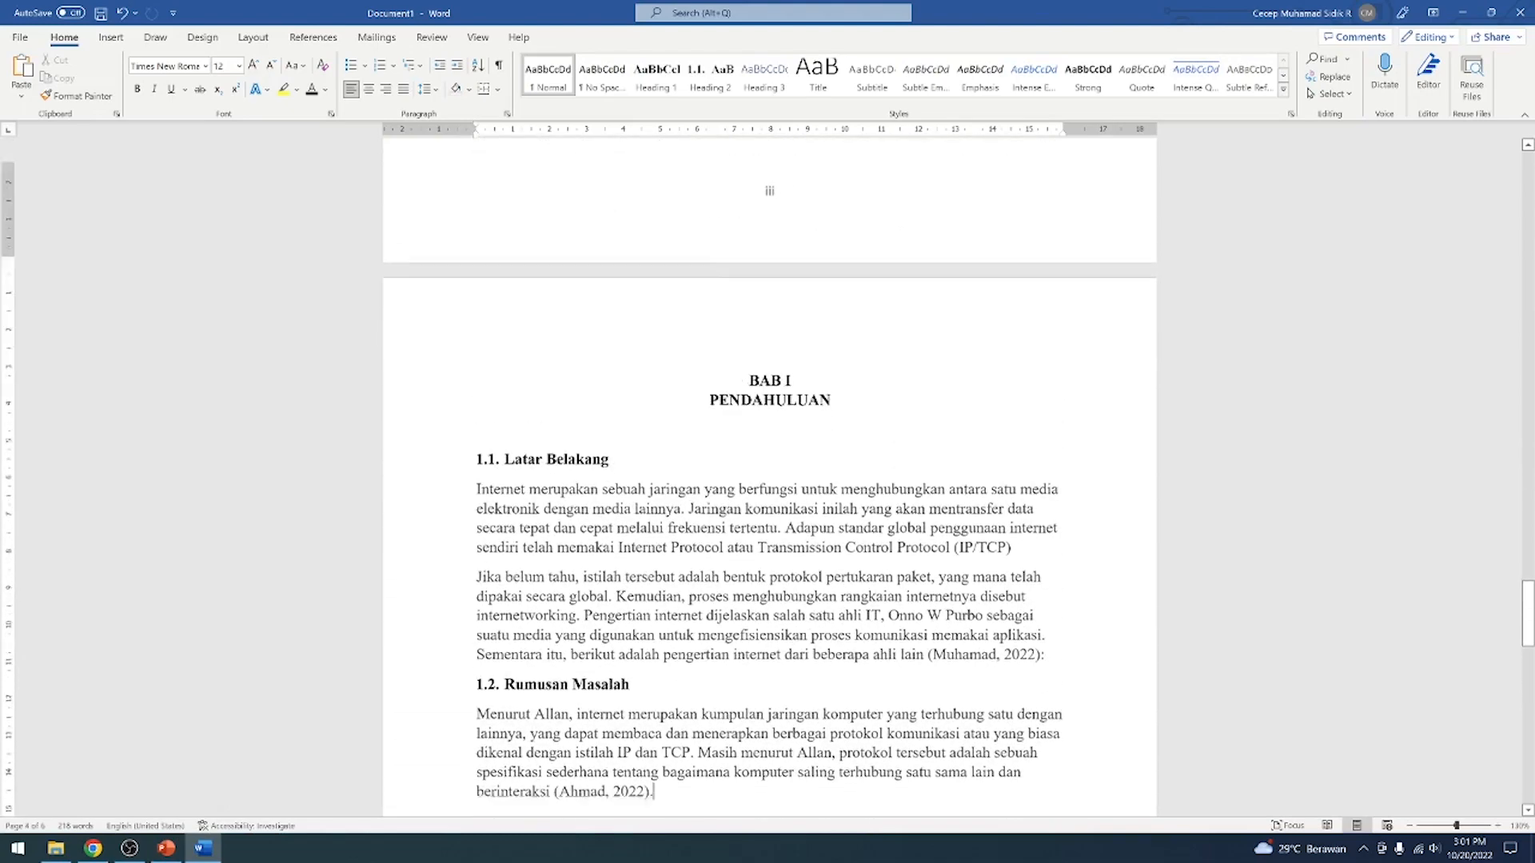
scroll(841, 467, down, 10)
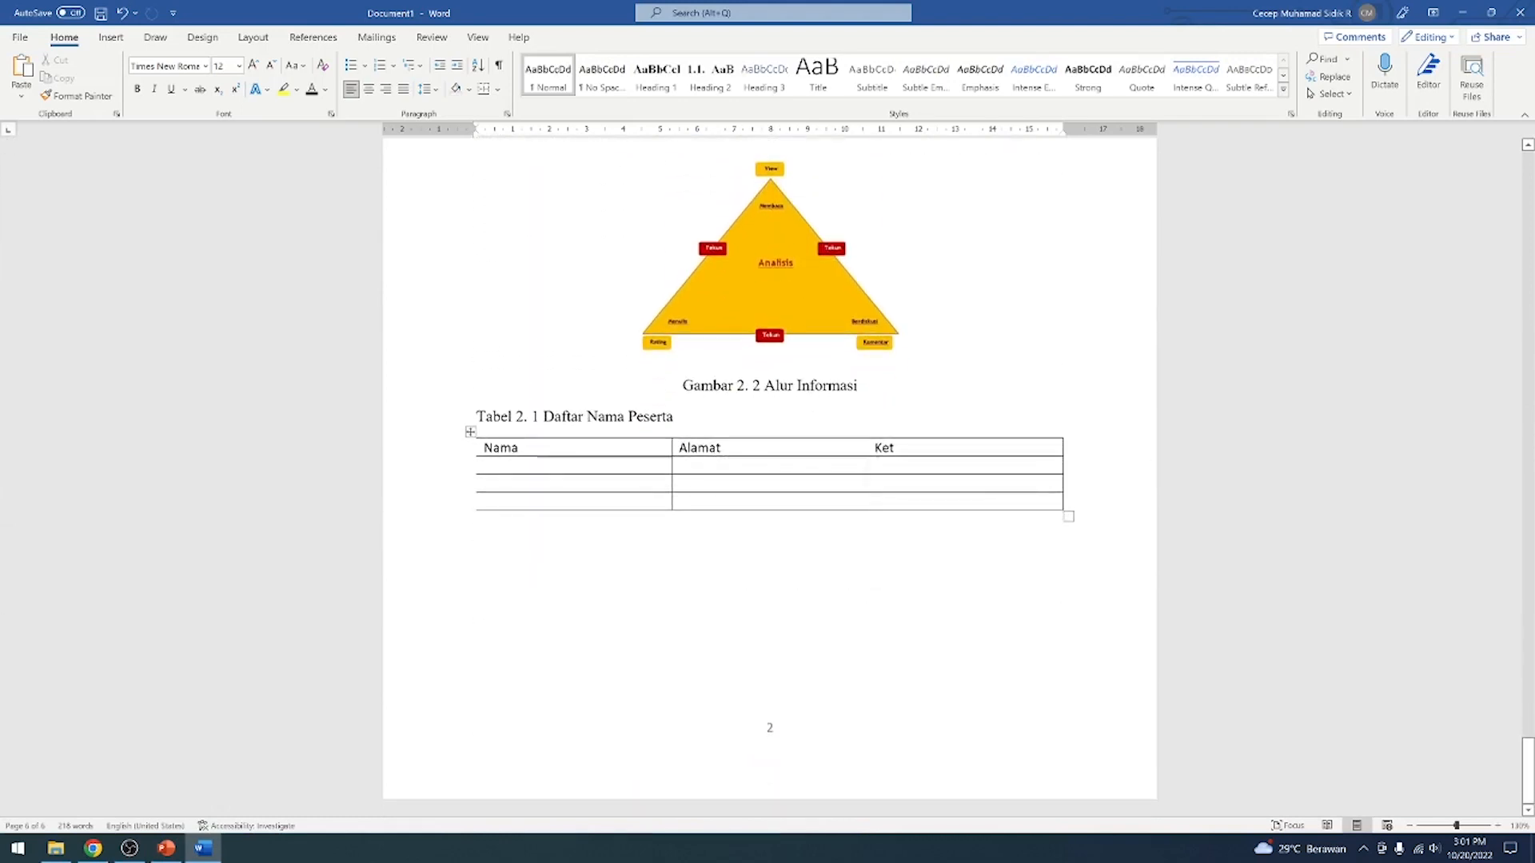
scroll(839, 493, up, 8)
scroll(842, 486, down, 3)
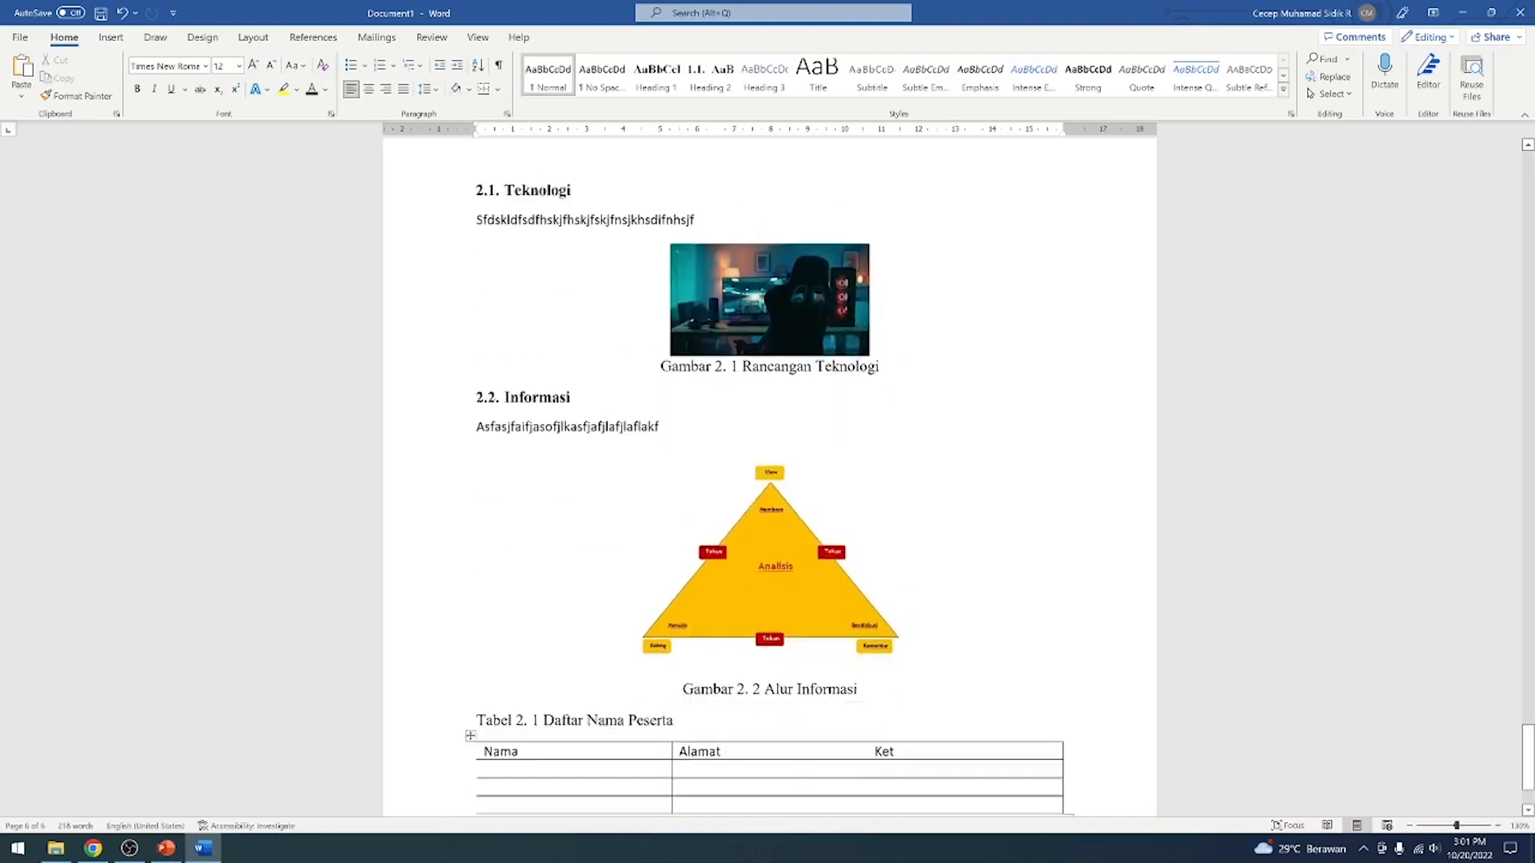
scroll(869, 548, down, 6)
scroll(869, 549, up, 10)
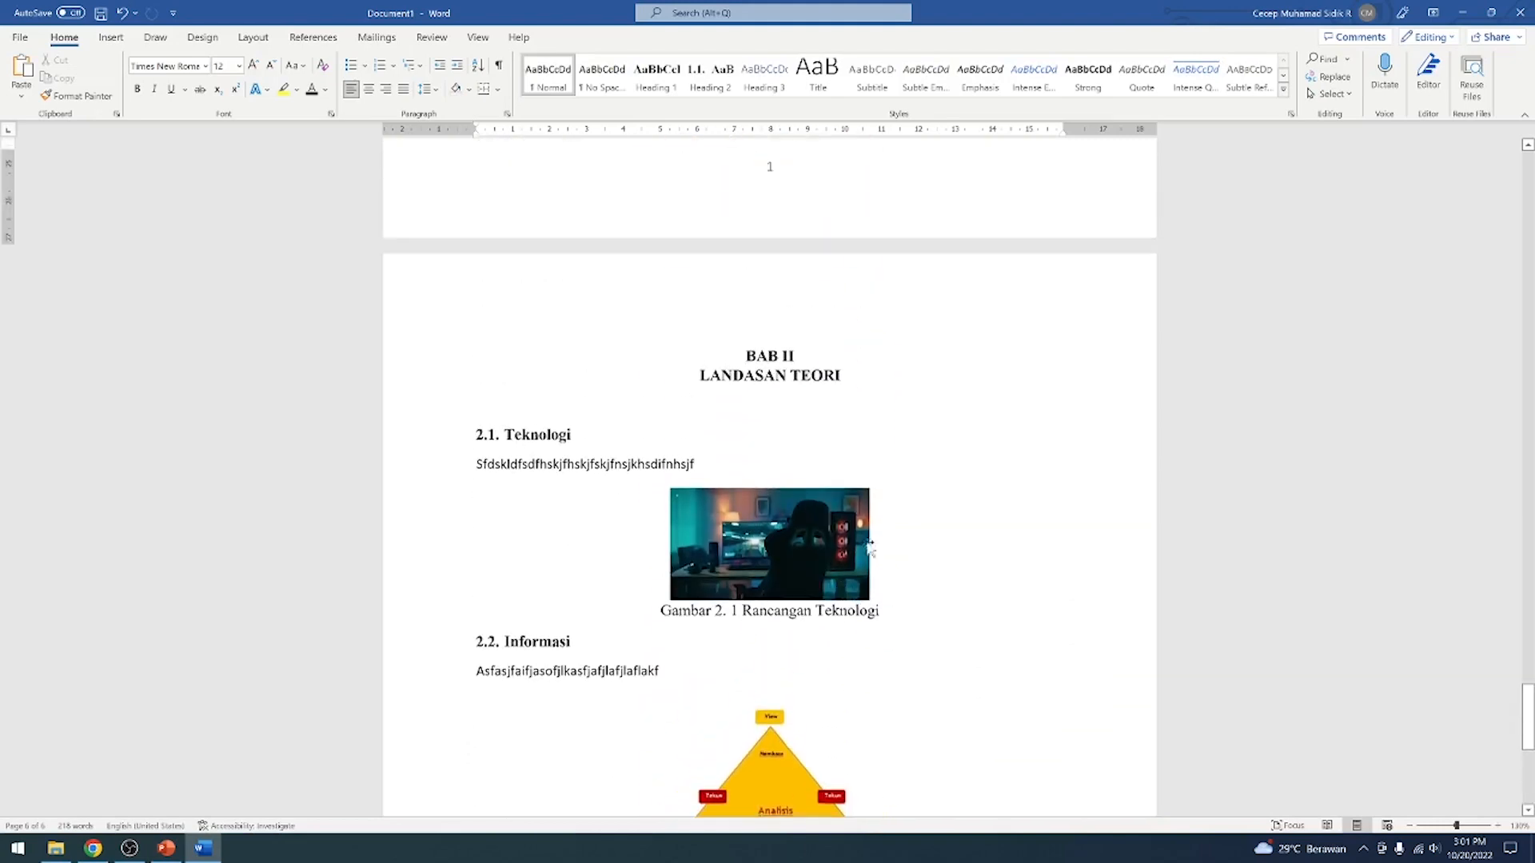
scroll(869, 546, down, 10)
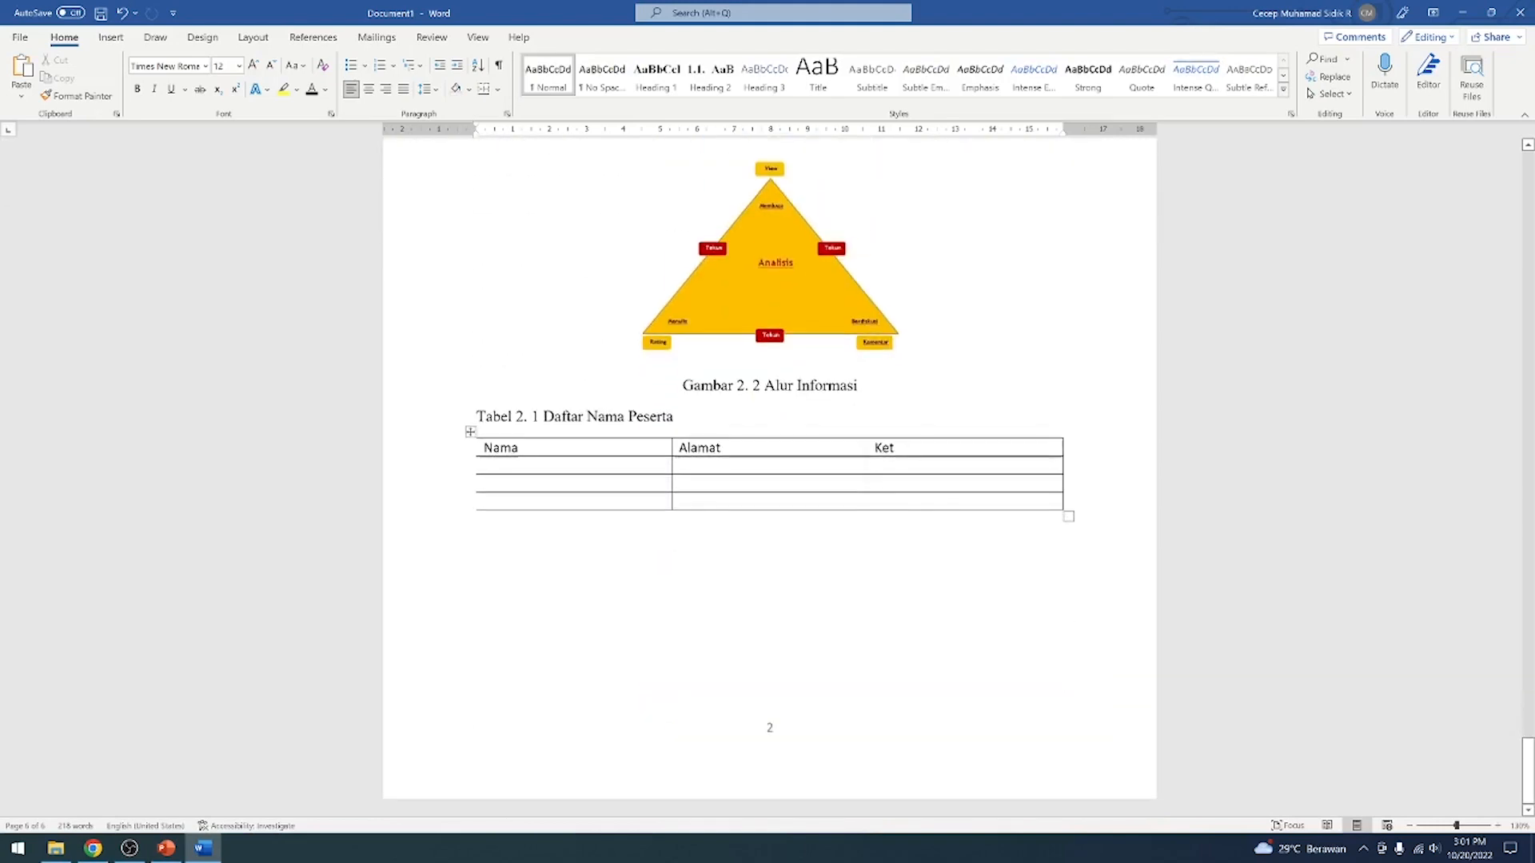
scroll(769, 471, up, 7)
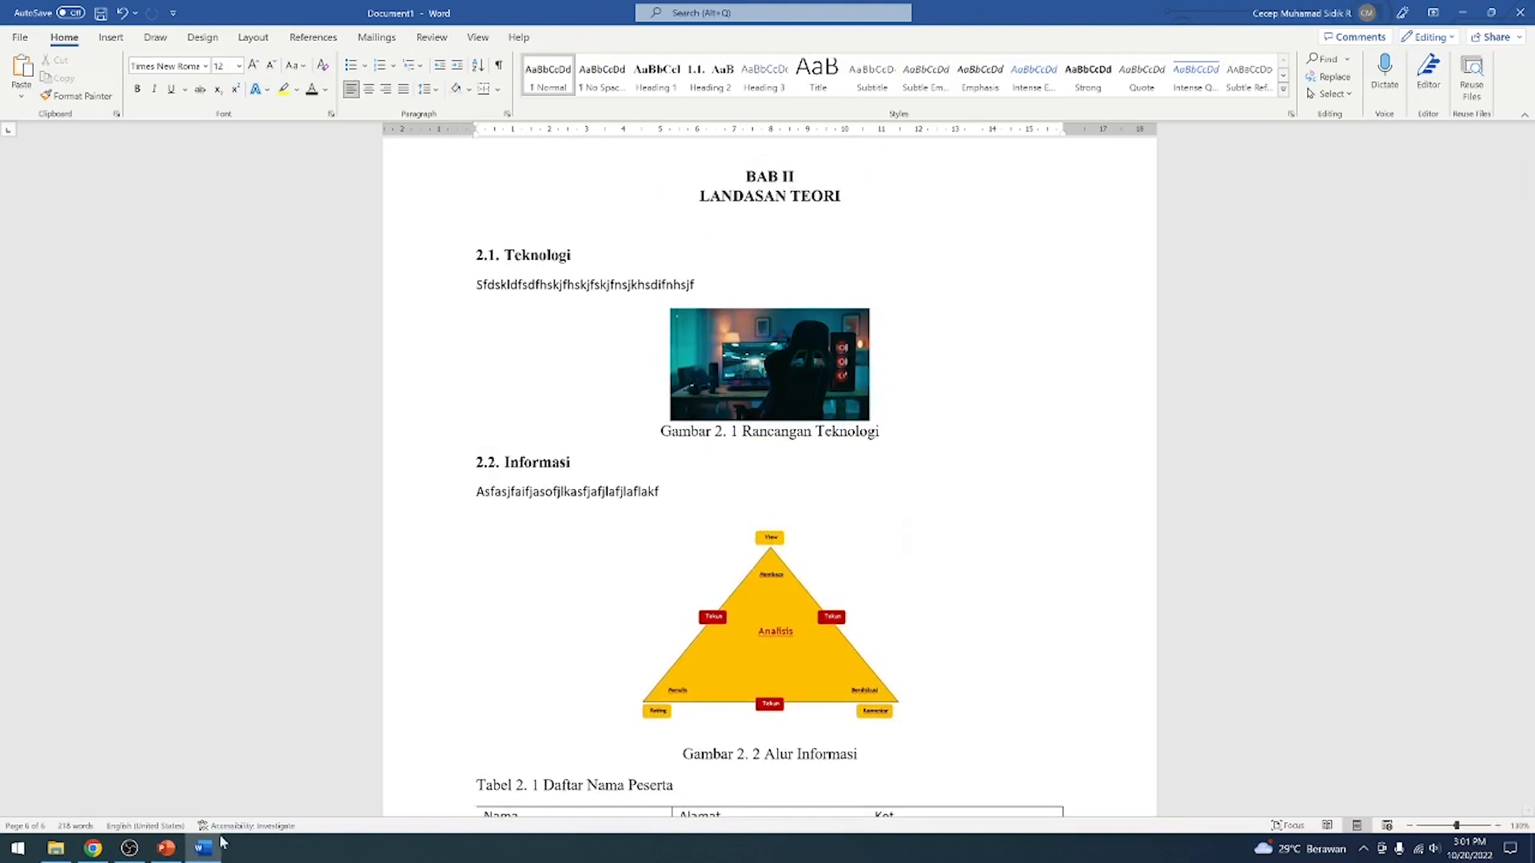
Switch to PowerPoint, review the slides on headings, citing references, page numbering and automatic contents, table and figure lists, and return to Word
click(166, 848)
click(46, 412)
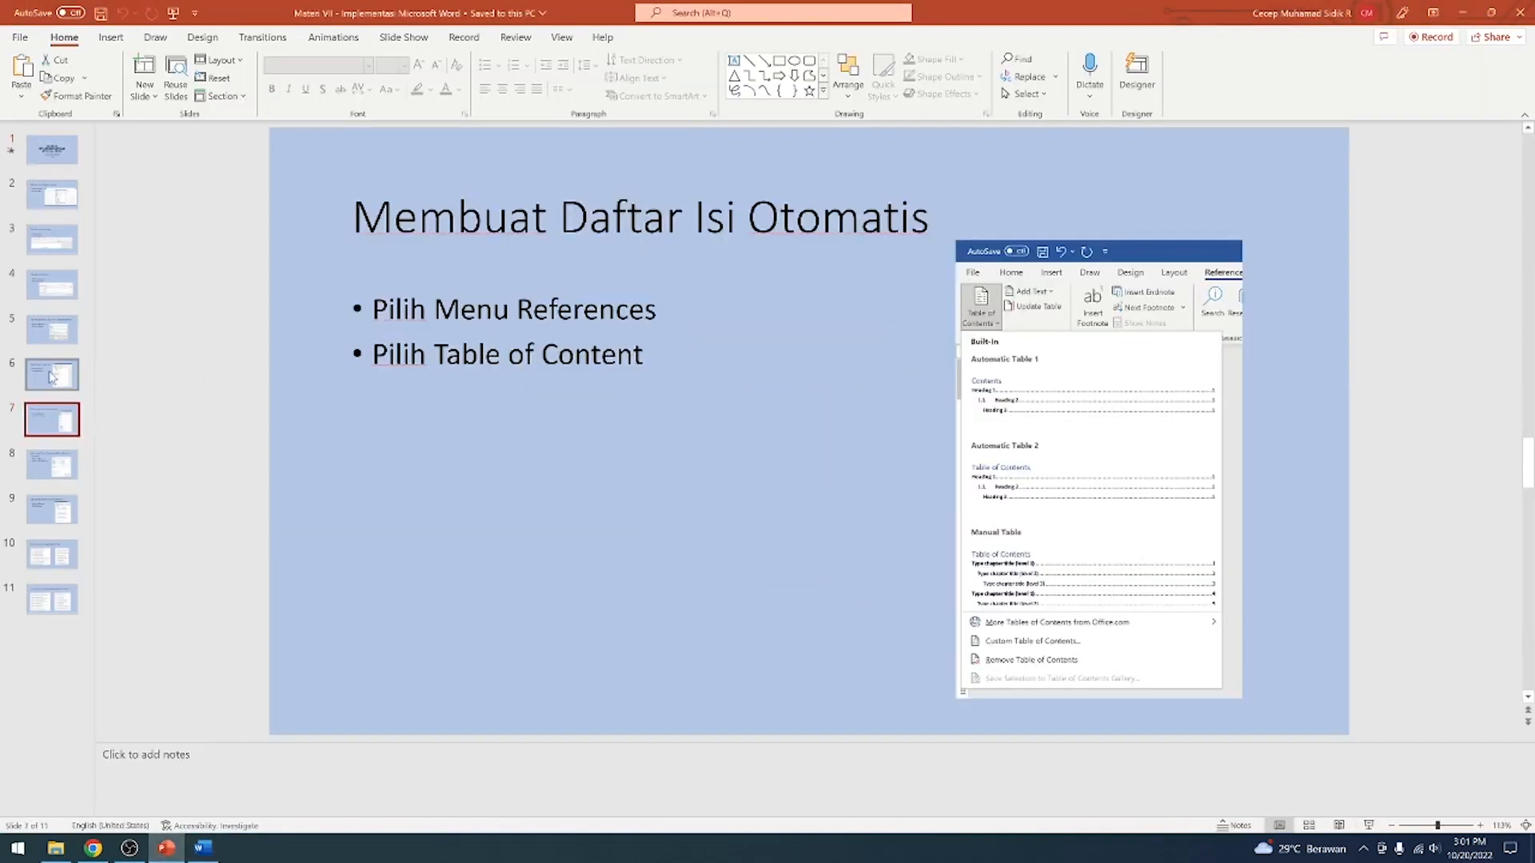
click(53, 374)
click(51, 311)
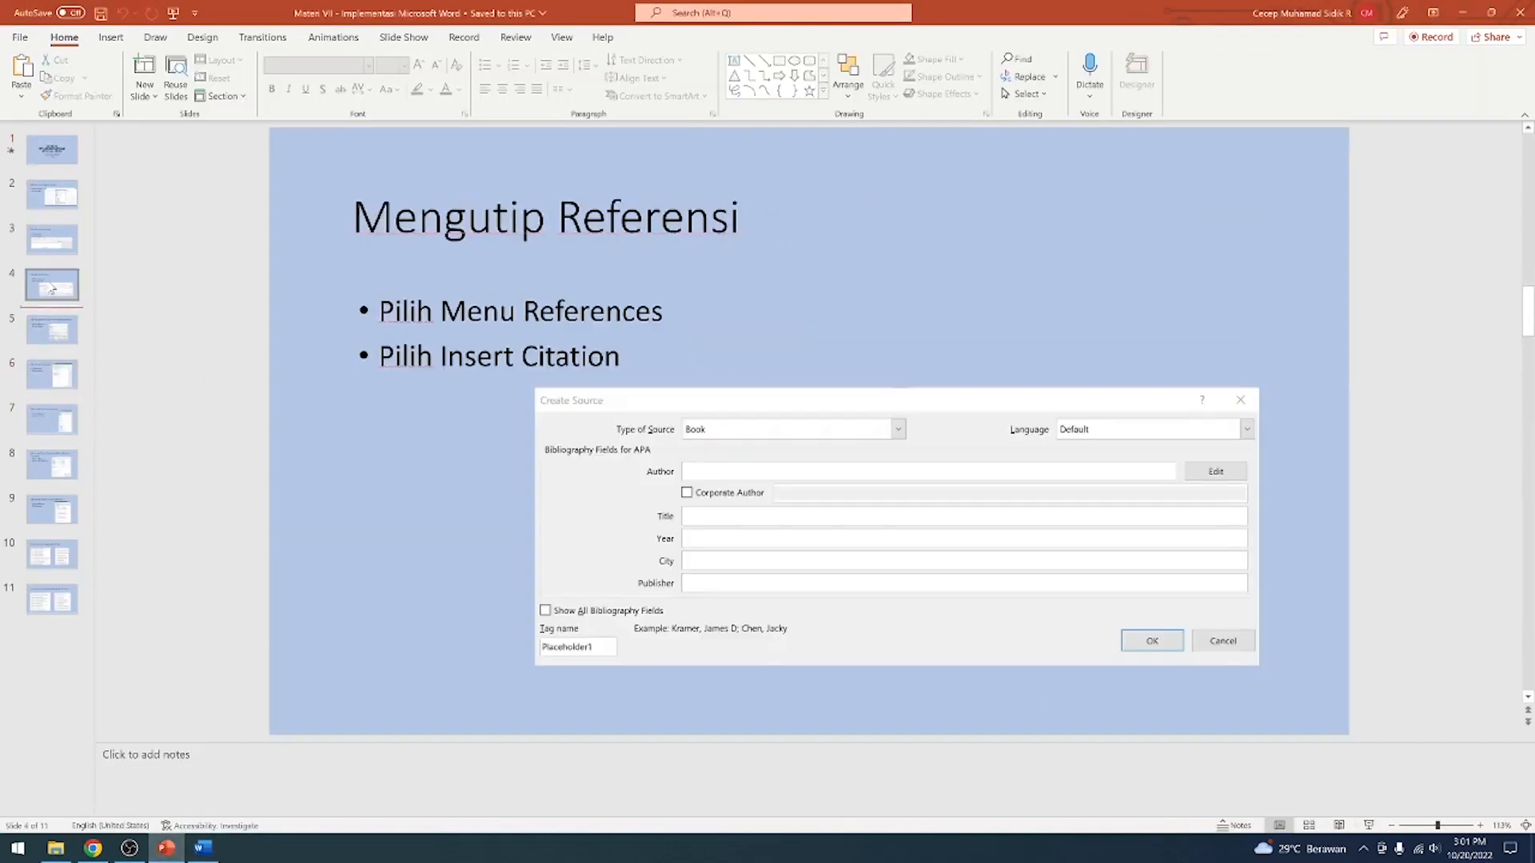
click(50, 376)
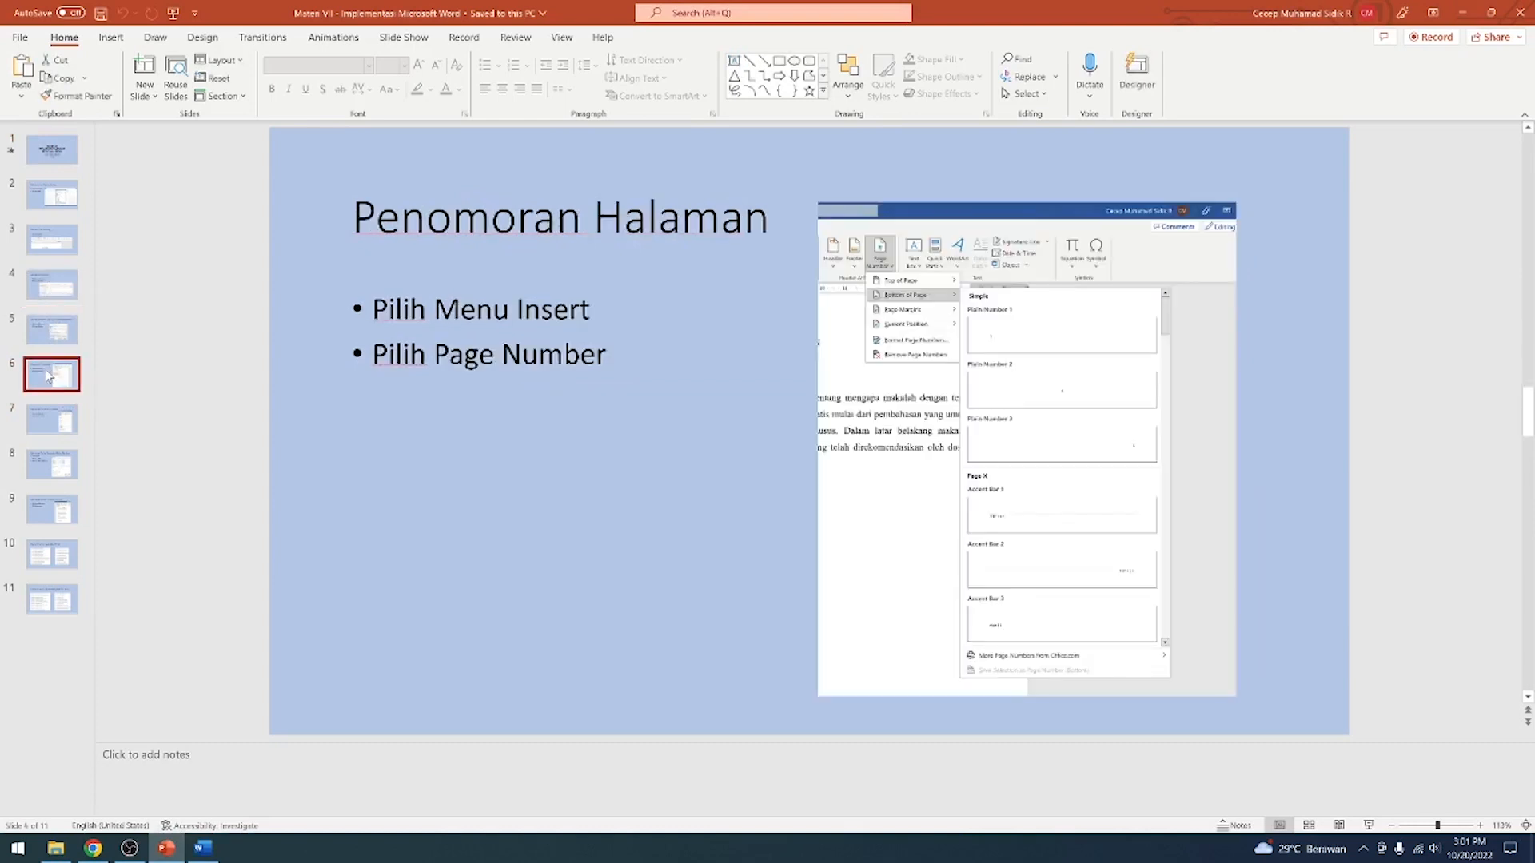
click(54, 426)
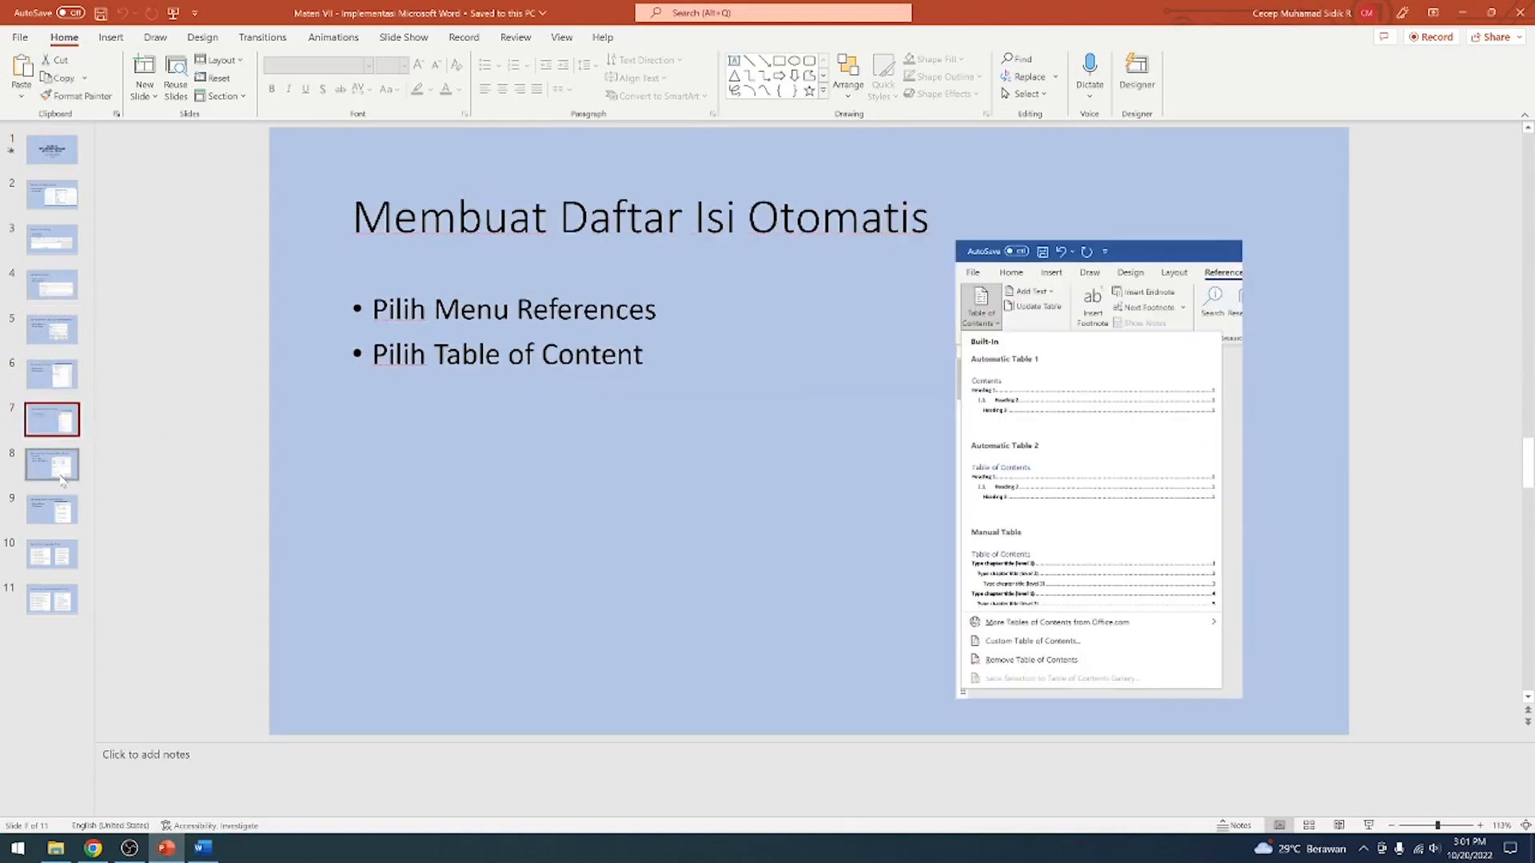
click(62, 478)
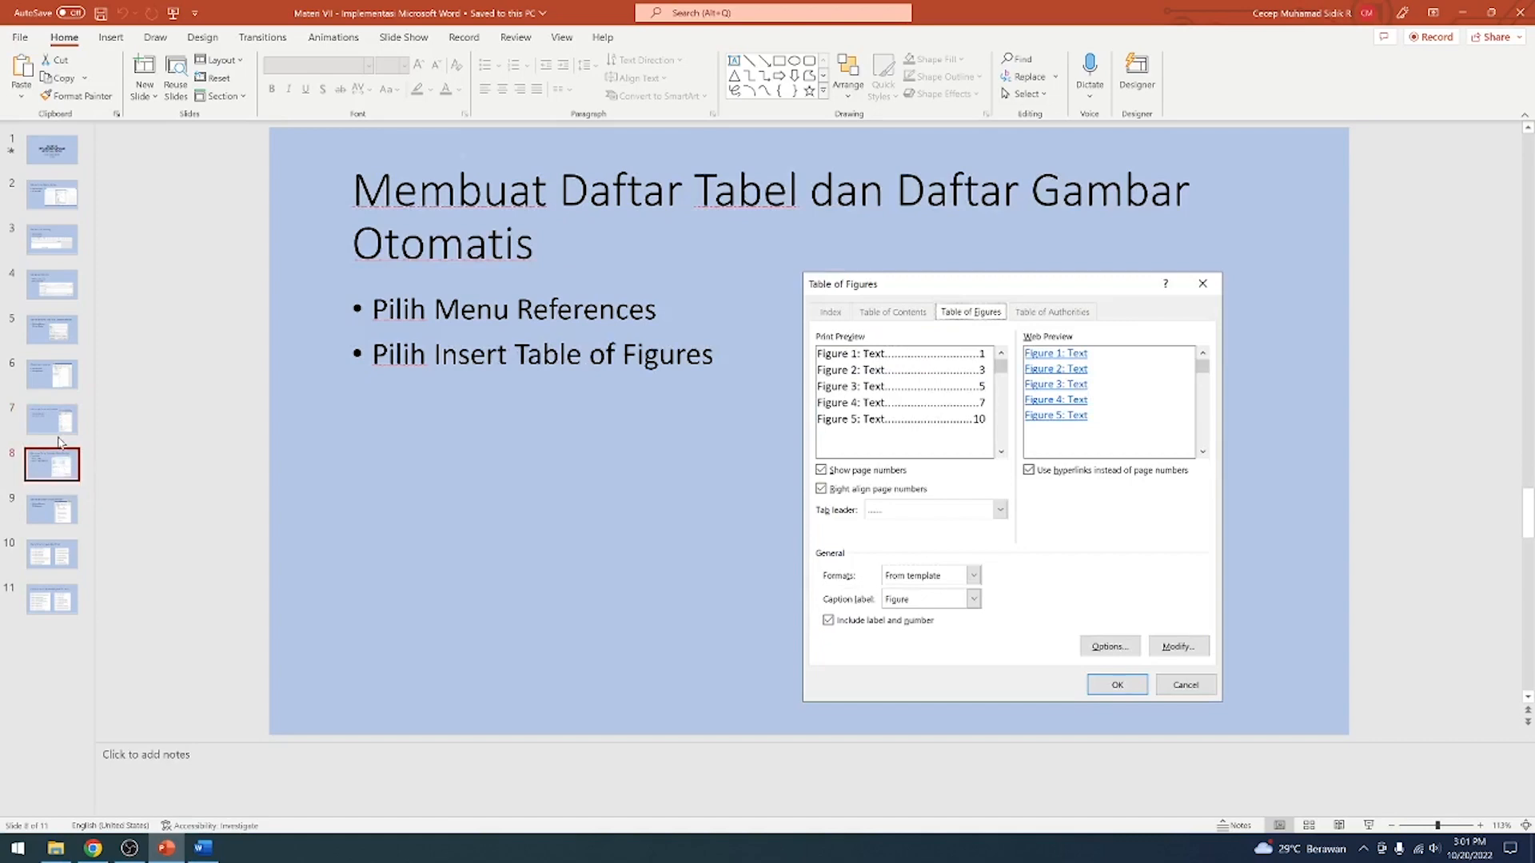
click(67, 414)
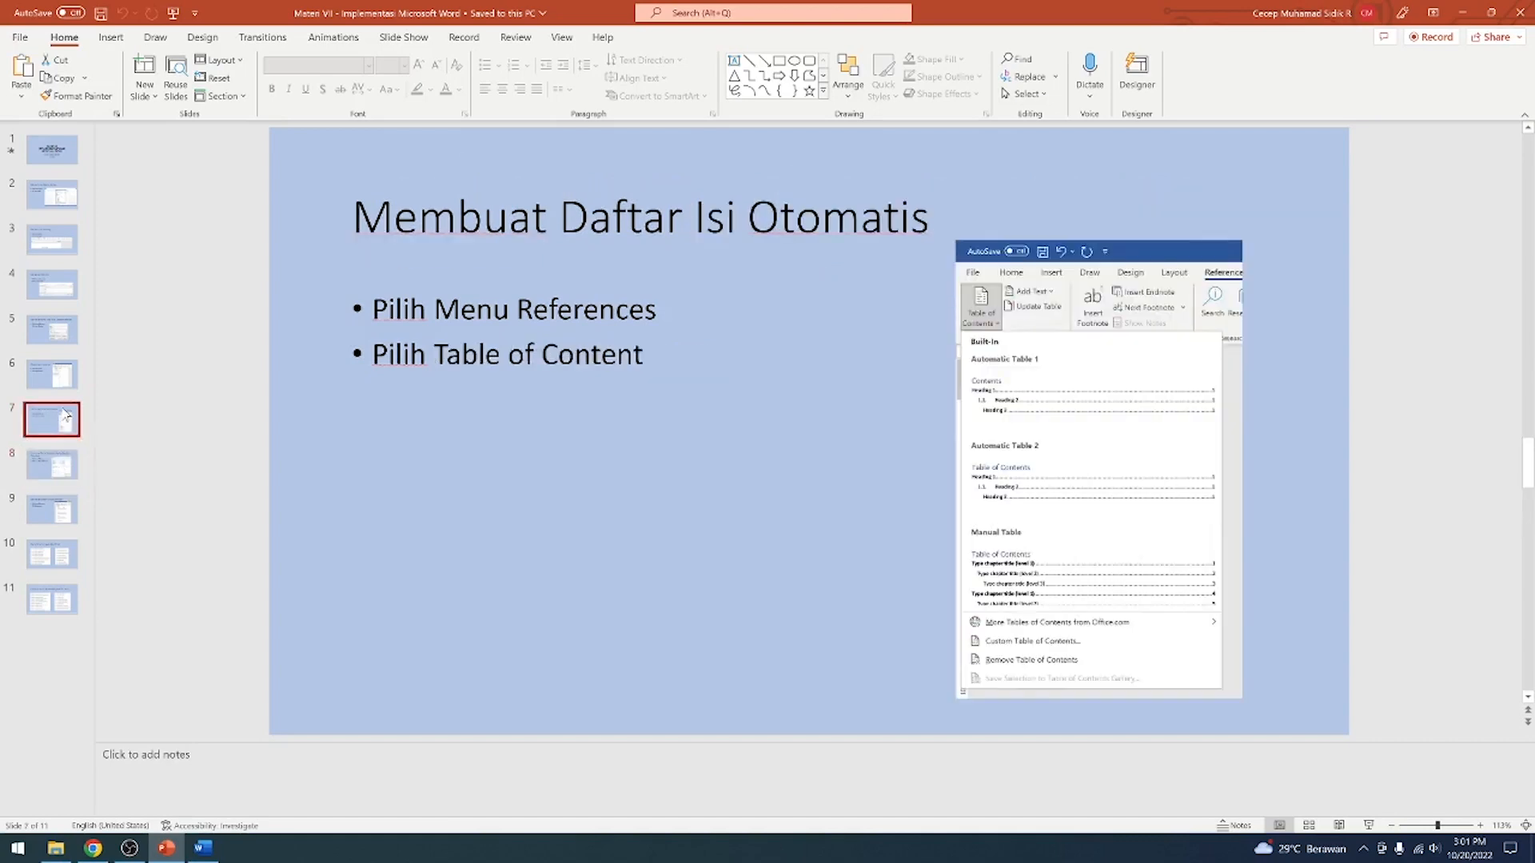
click(63, 381)
click(66, 307)
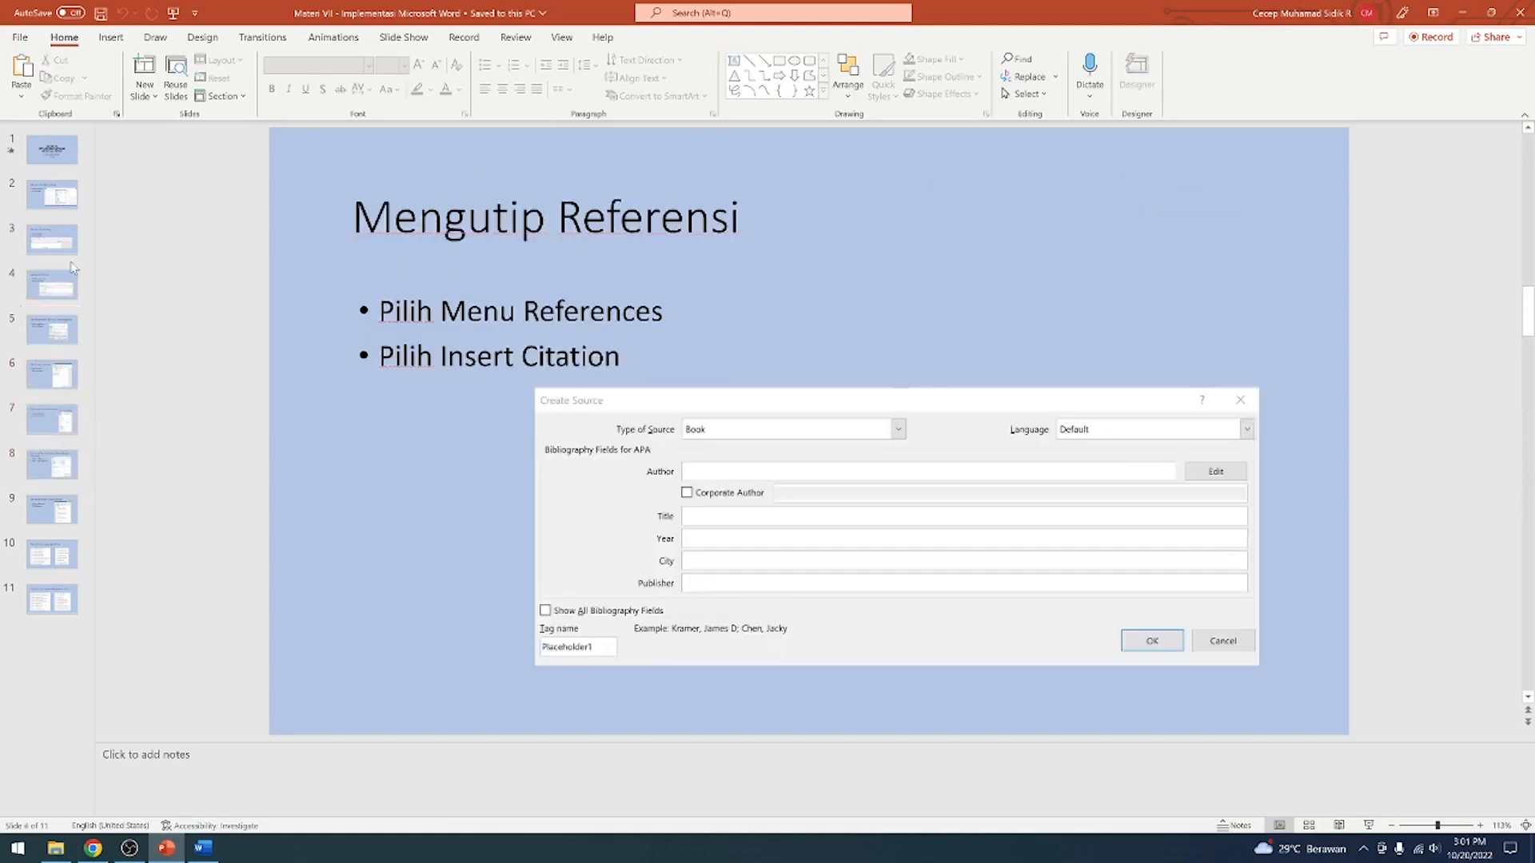
click(73, 268)
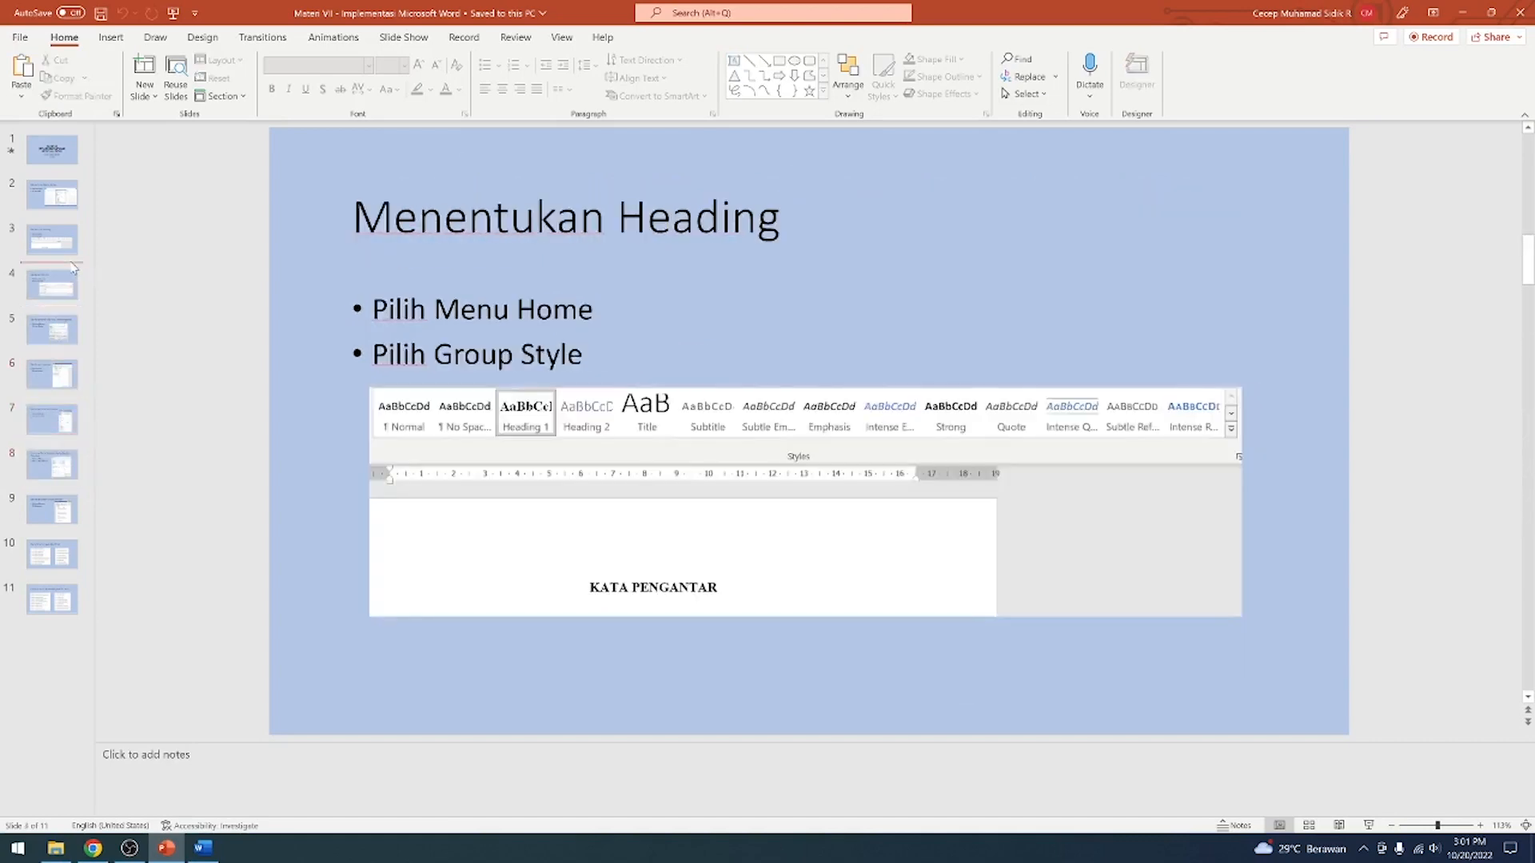
click(1463, 13)
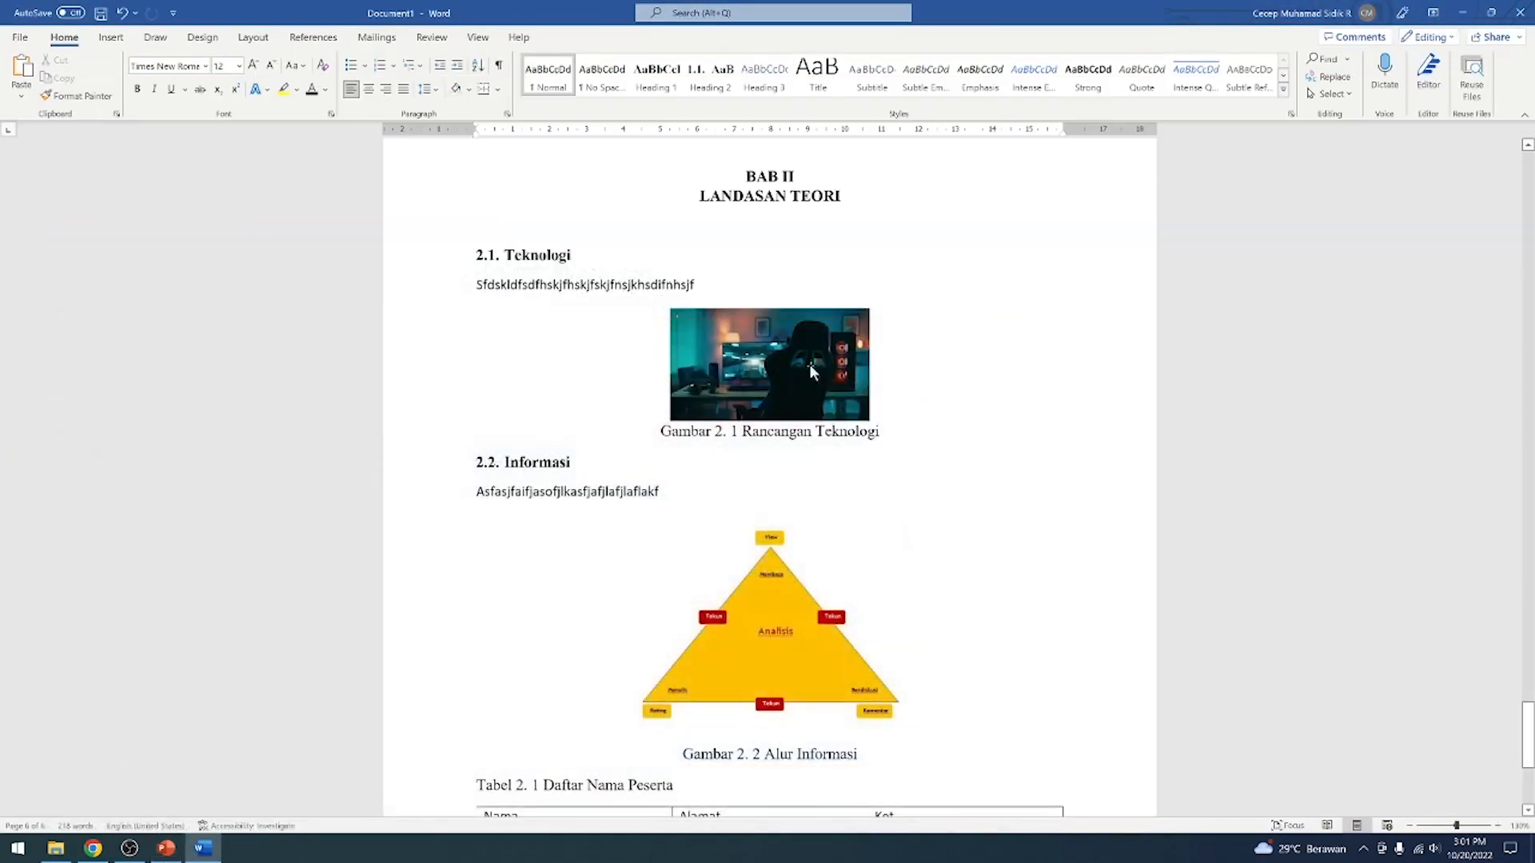
scroll(769, 472, down, 5)
scroll(769, 472, up, 7)
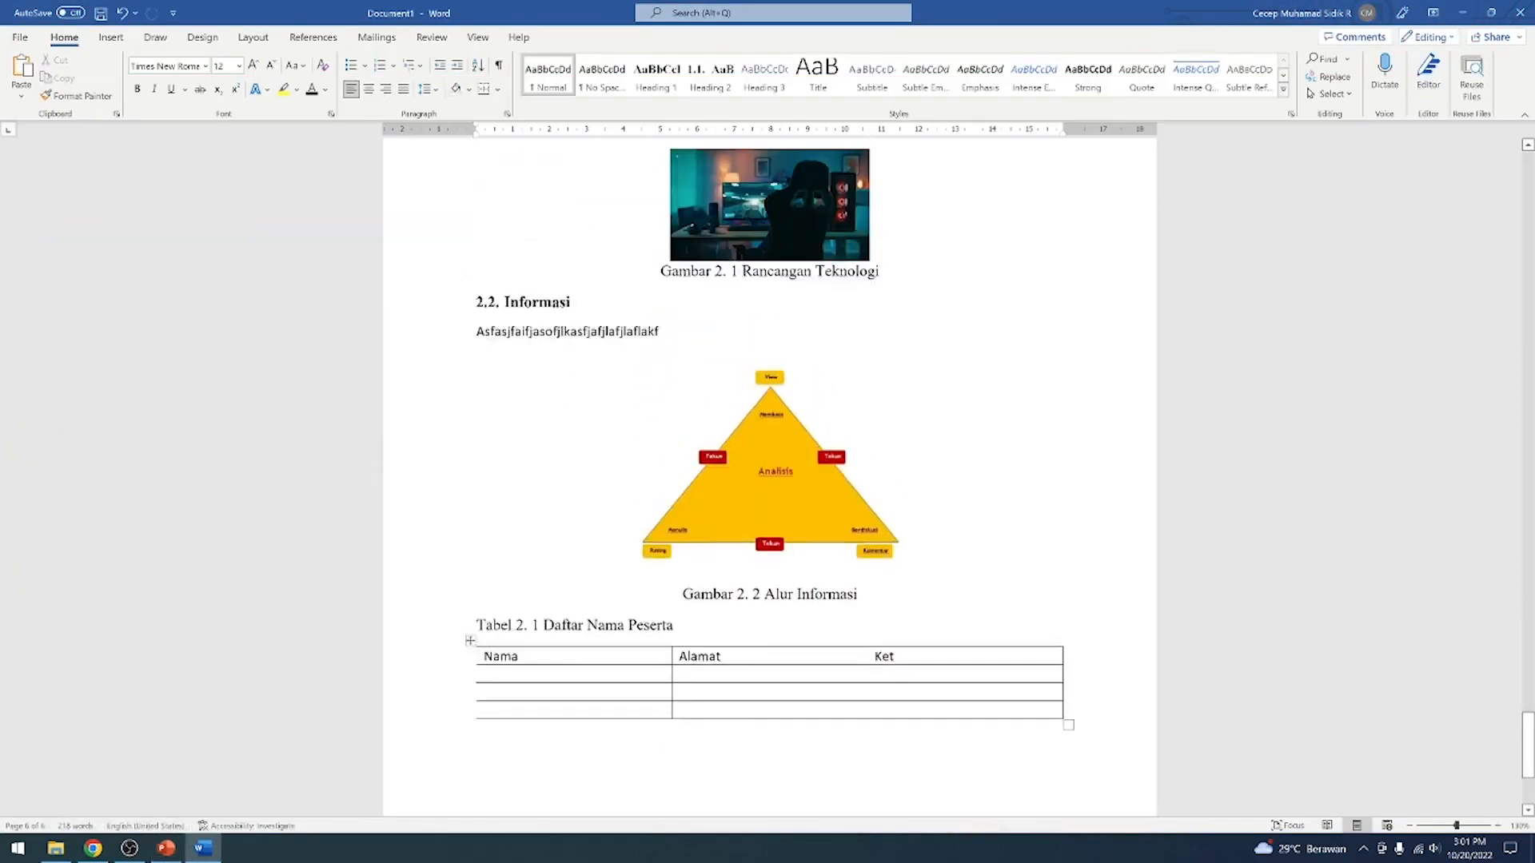
scroll(769, 472, up, 15)
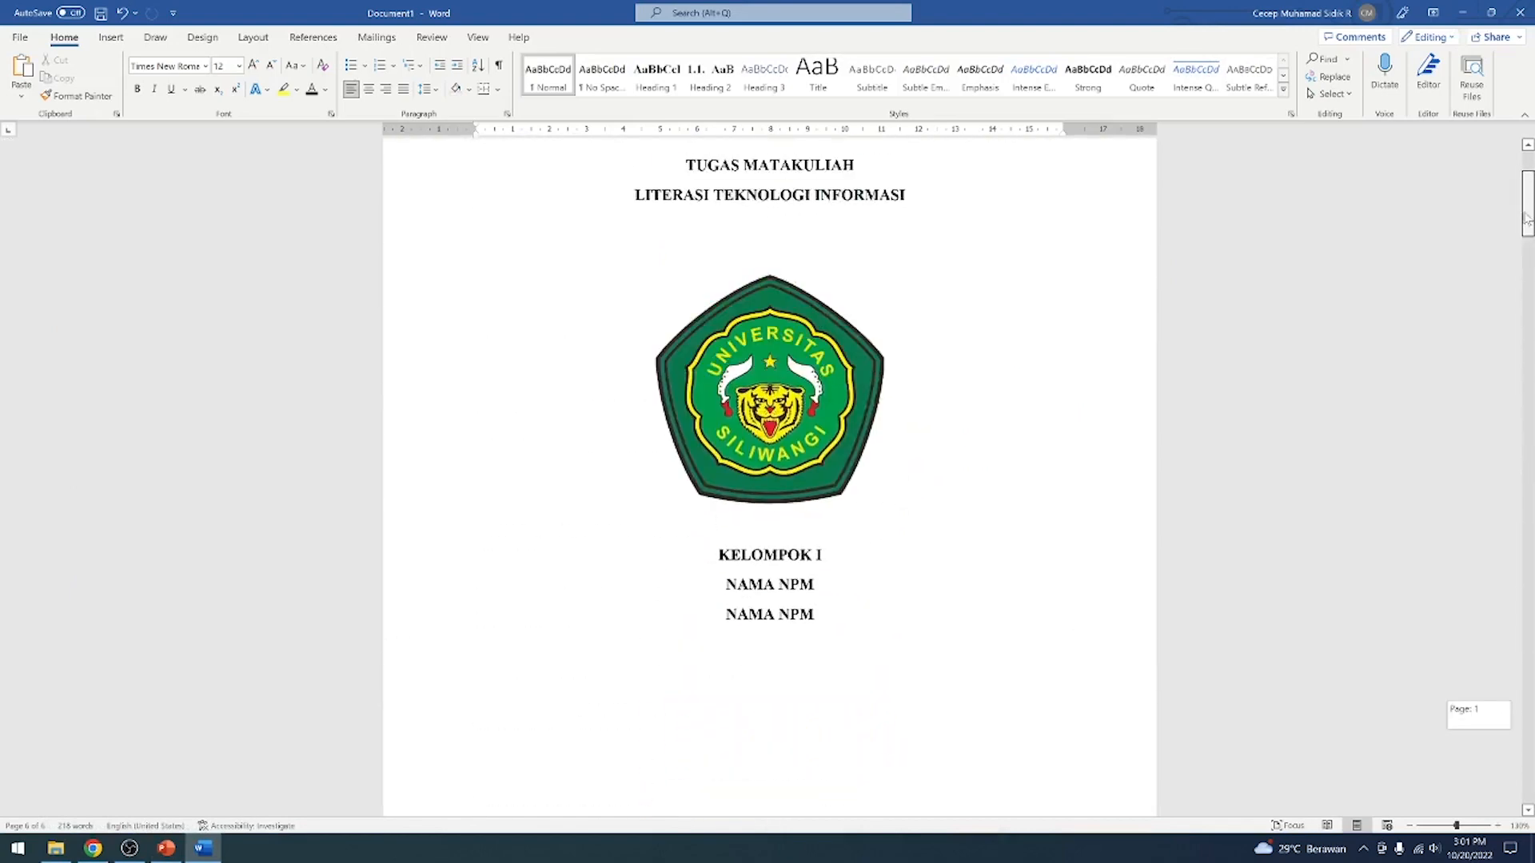
scroll(769, 472, down, 6)
click(858, 543)
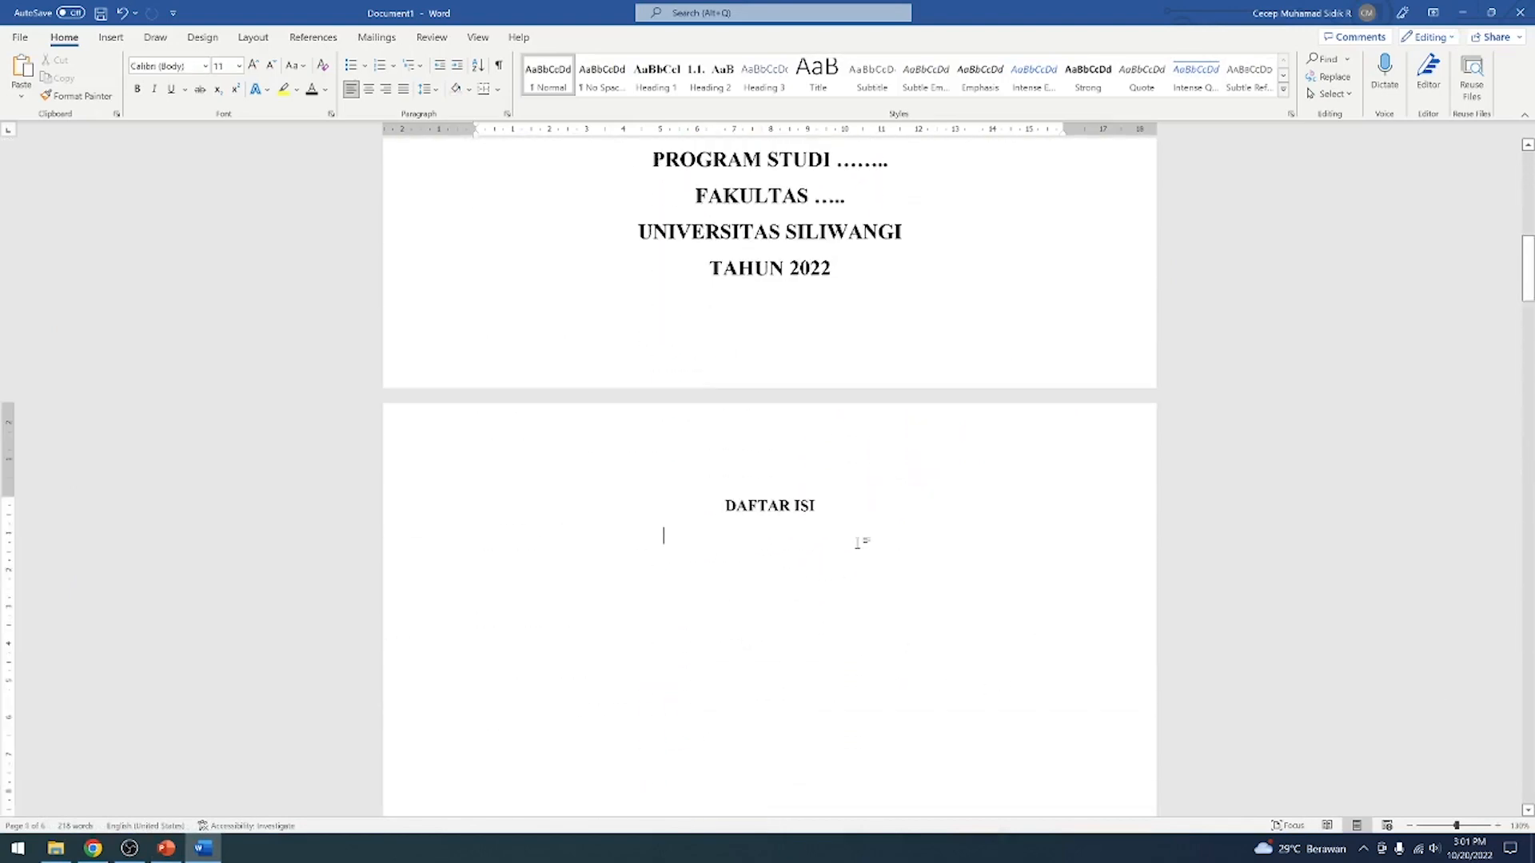
key(ctrl+z)
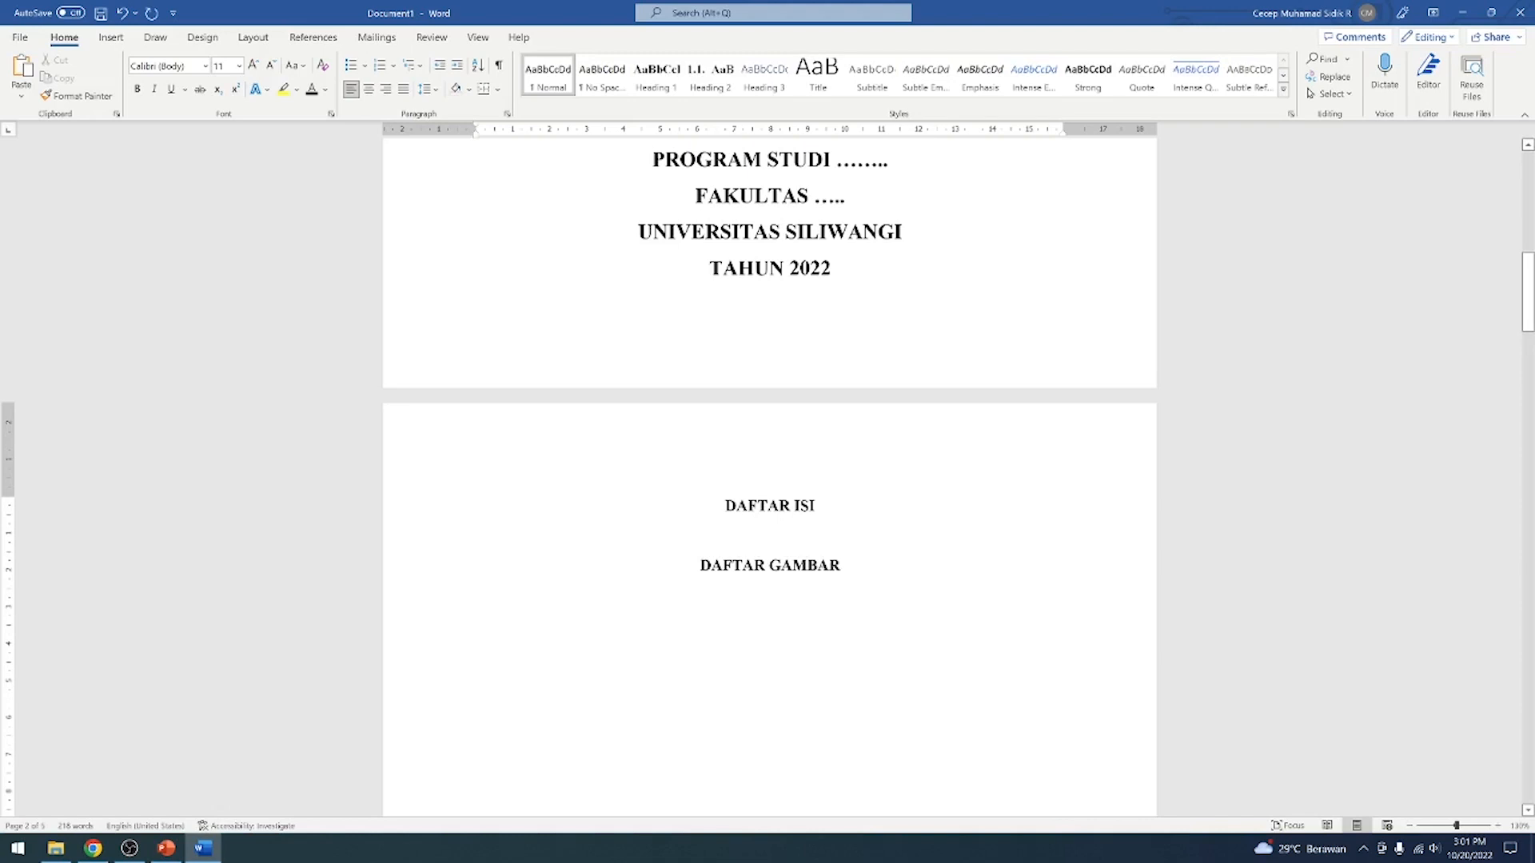
key(ctrl+y)
scroll(771, 460, up, 2)
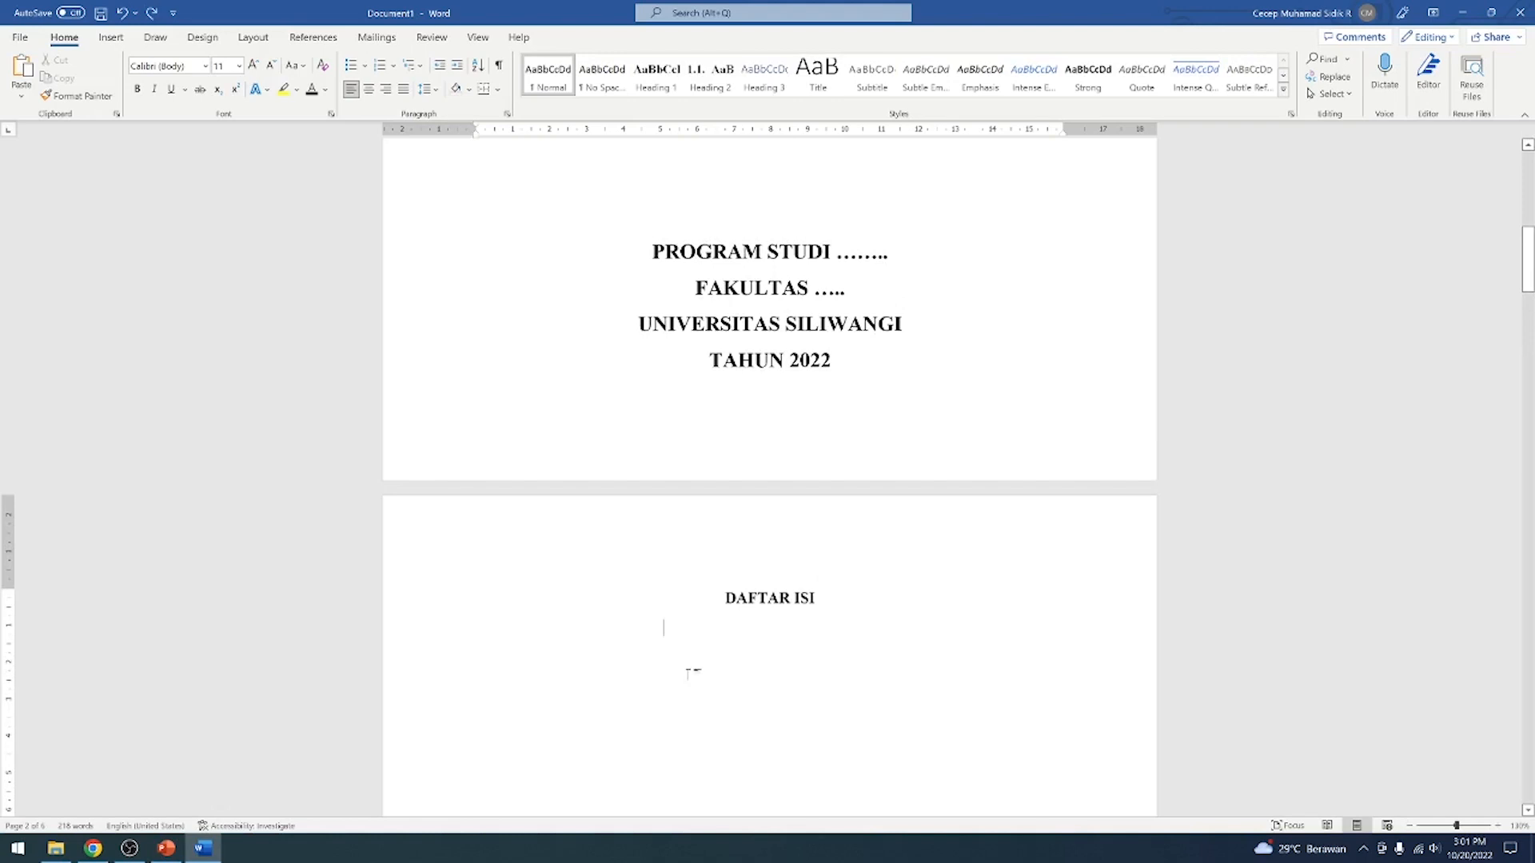
key(ctrl+z)
key(ctrl+y)
key(ctrl+y)
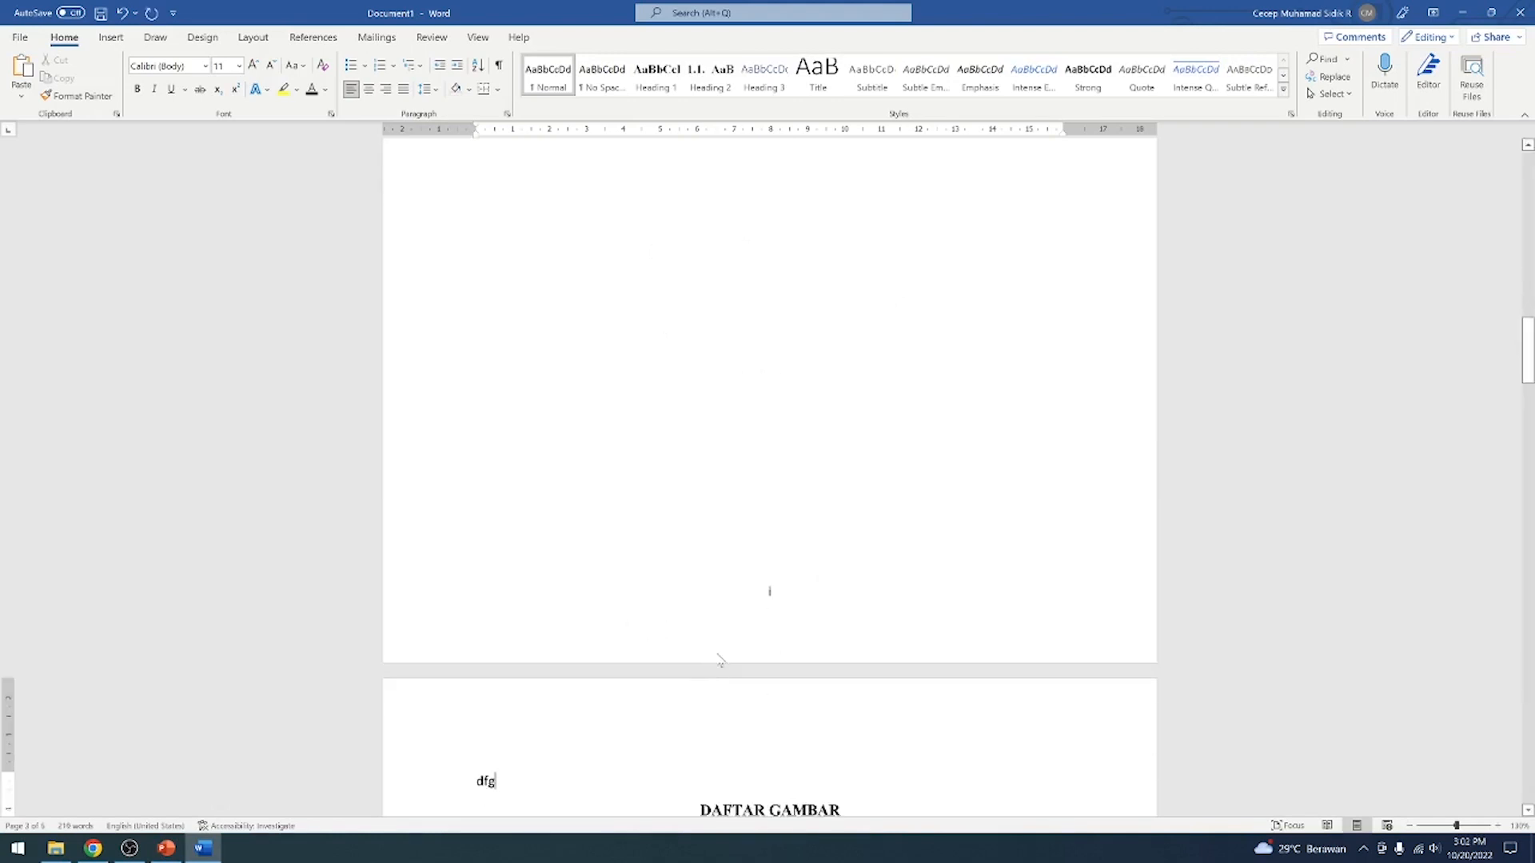
key(ctrl+z)
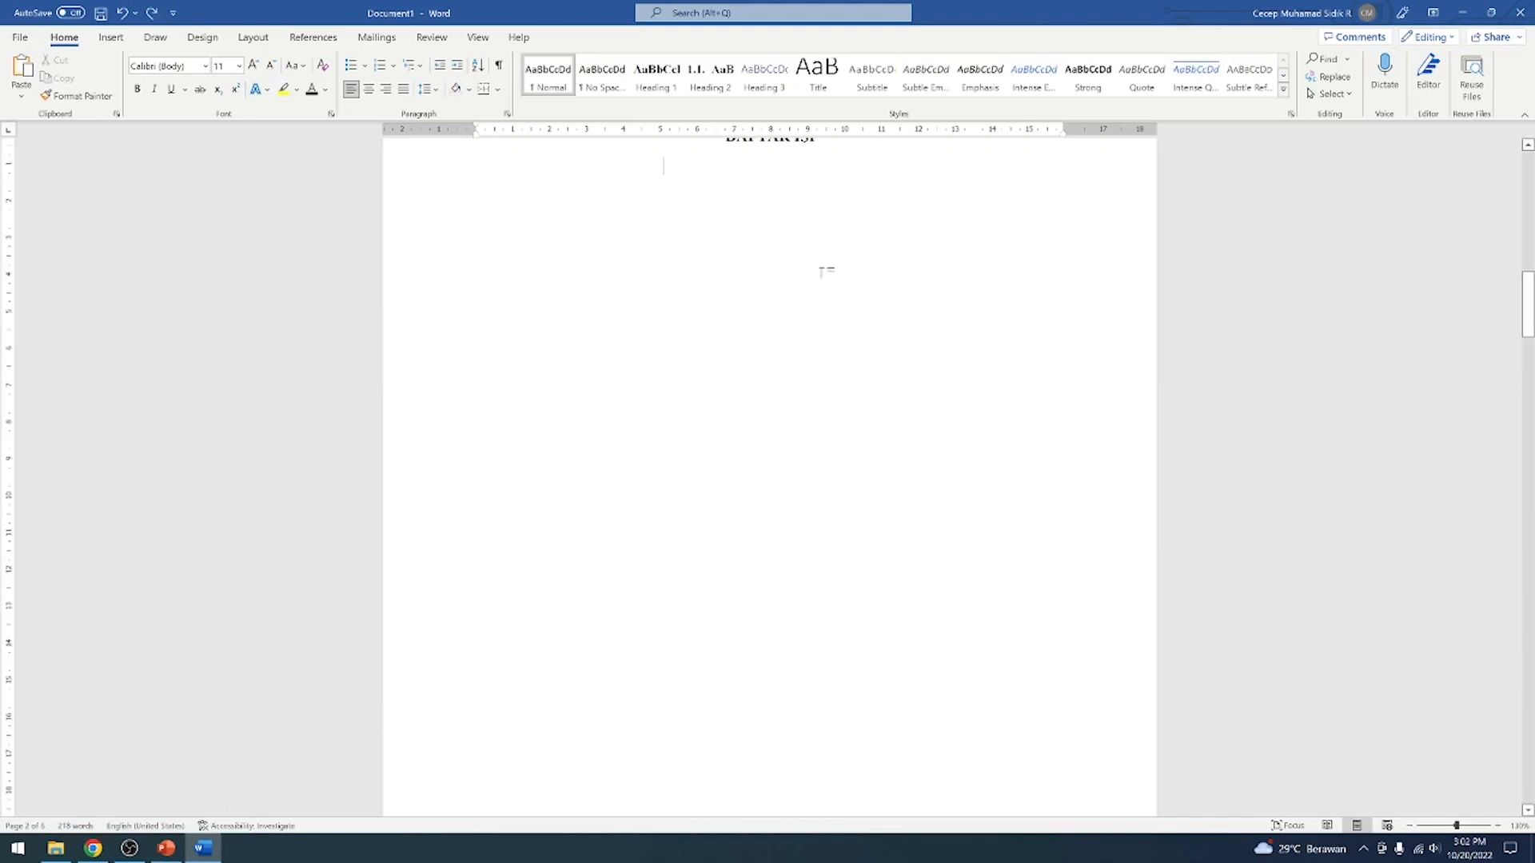
scroll(826, 275, up, 3)
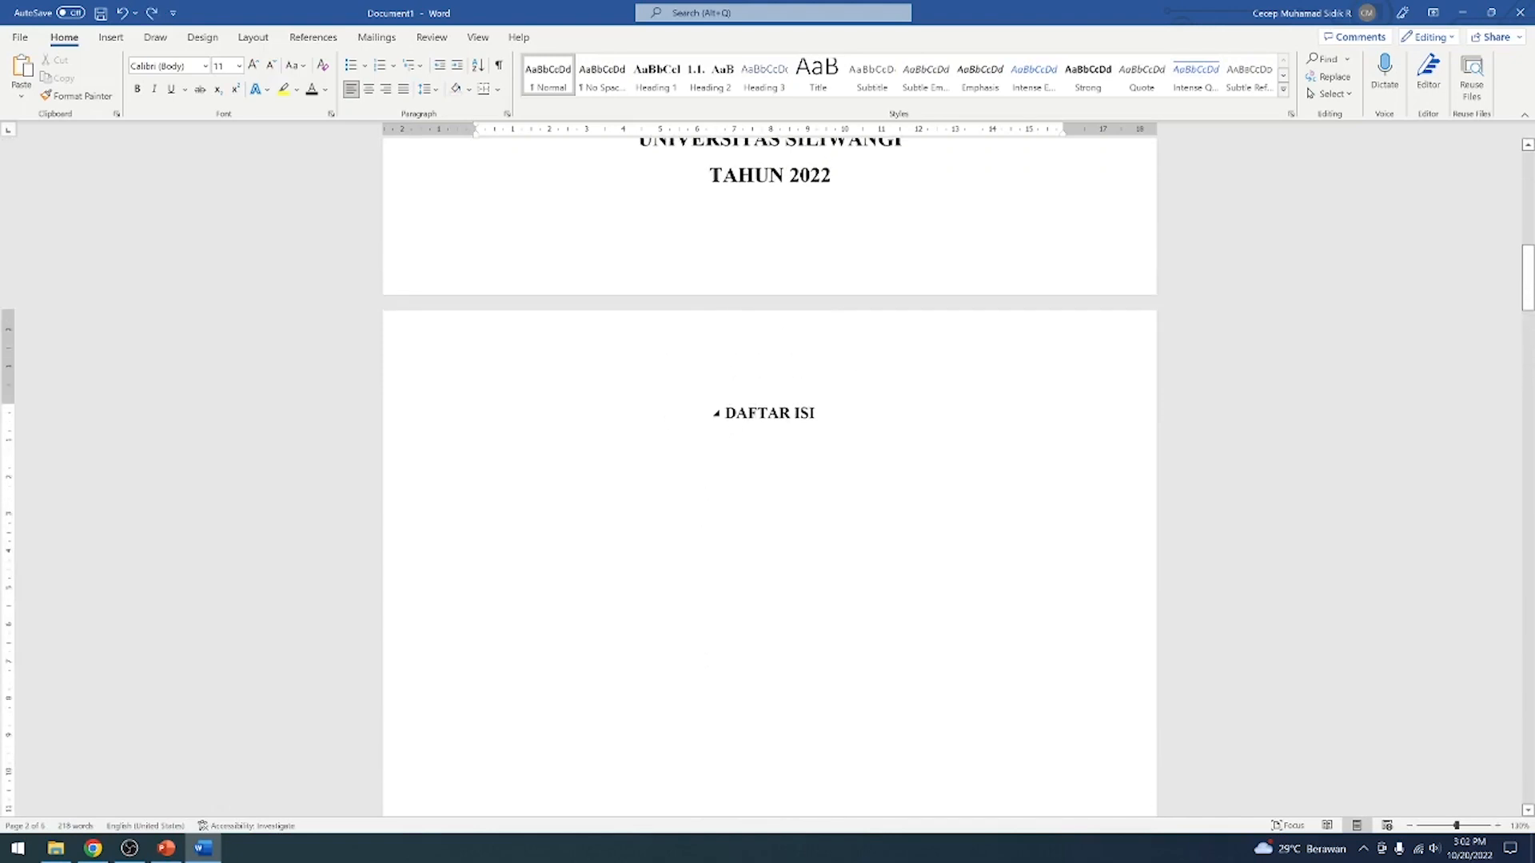
Write a manual contents entry "Daftar Isi" with a row of dots and page number I on a new line below the DAFTAR ISI heading
click(855, 425)
scroll(906, 428, down, 10)
scroll(906, 428, up, 9)
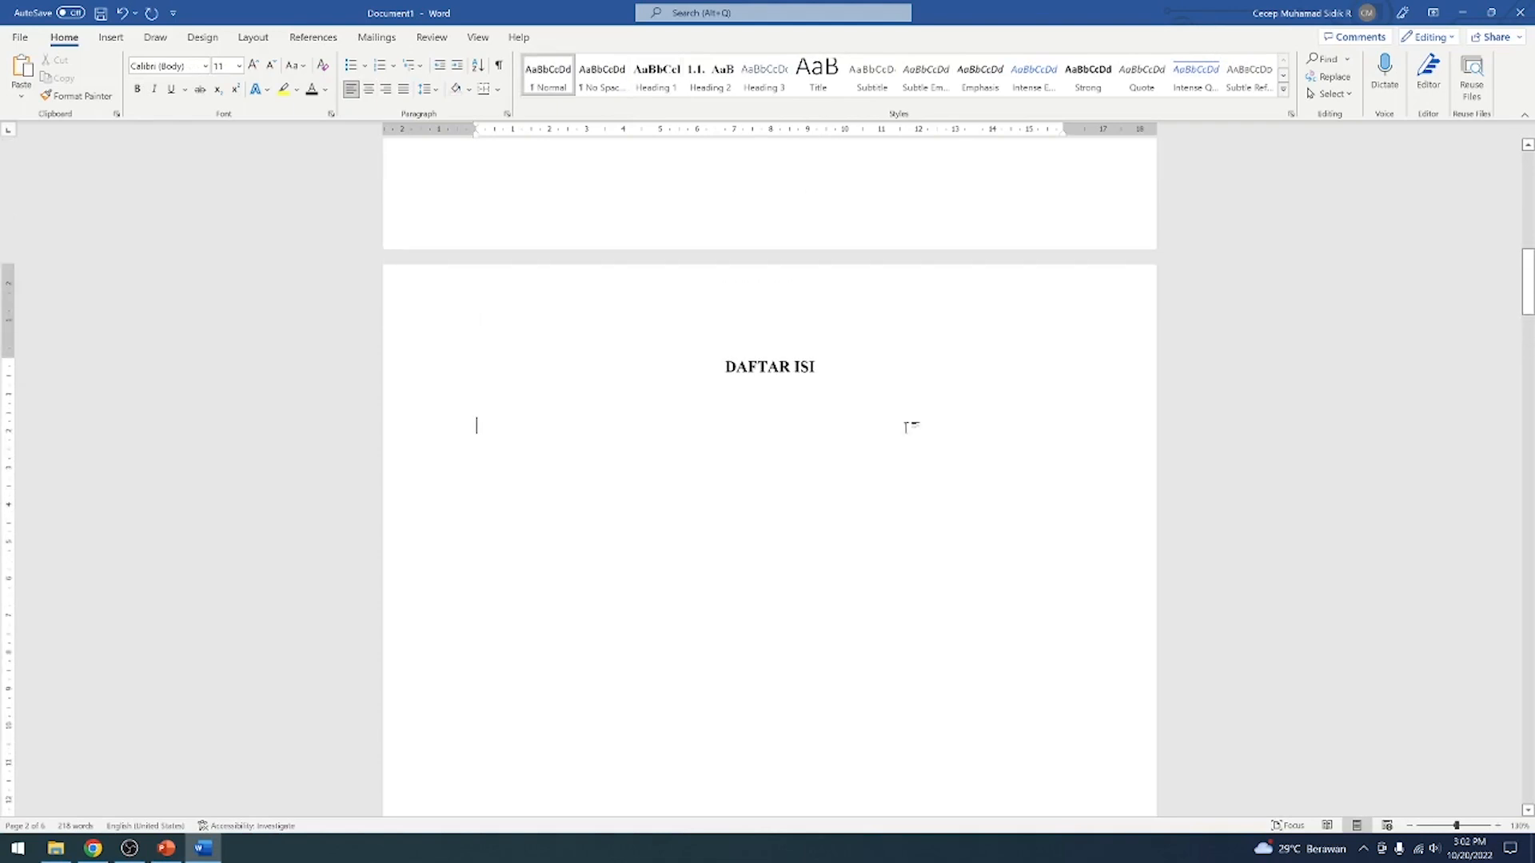
scroll(906, 428, up, 6)
scroll(906, 431, down, 5)
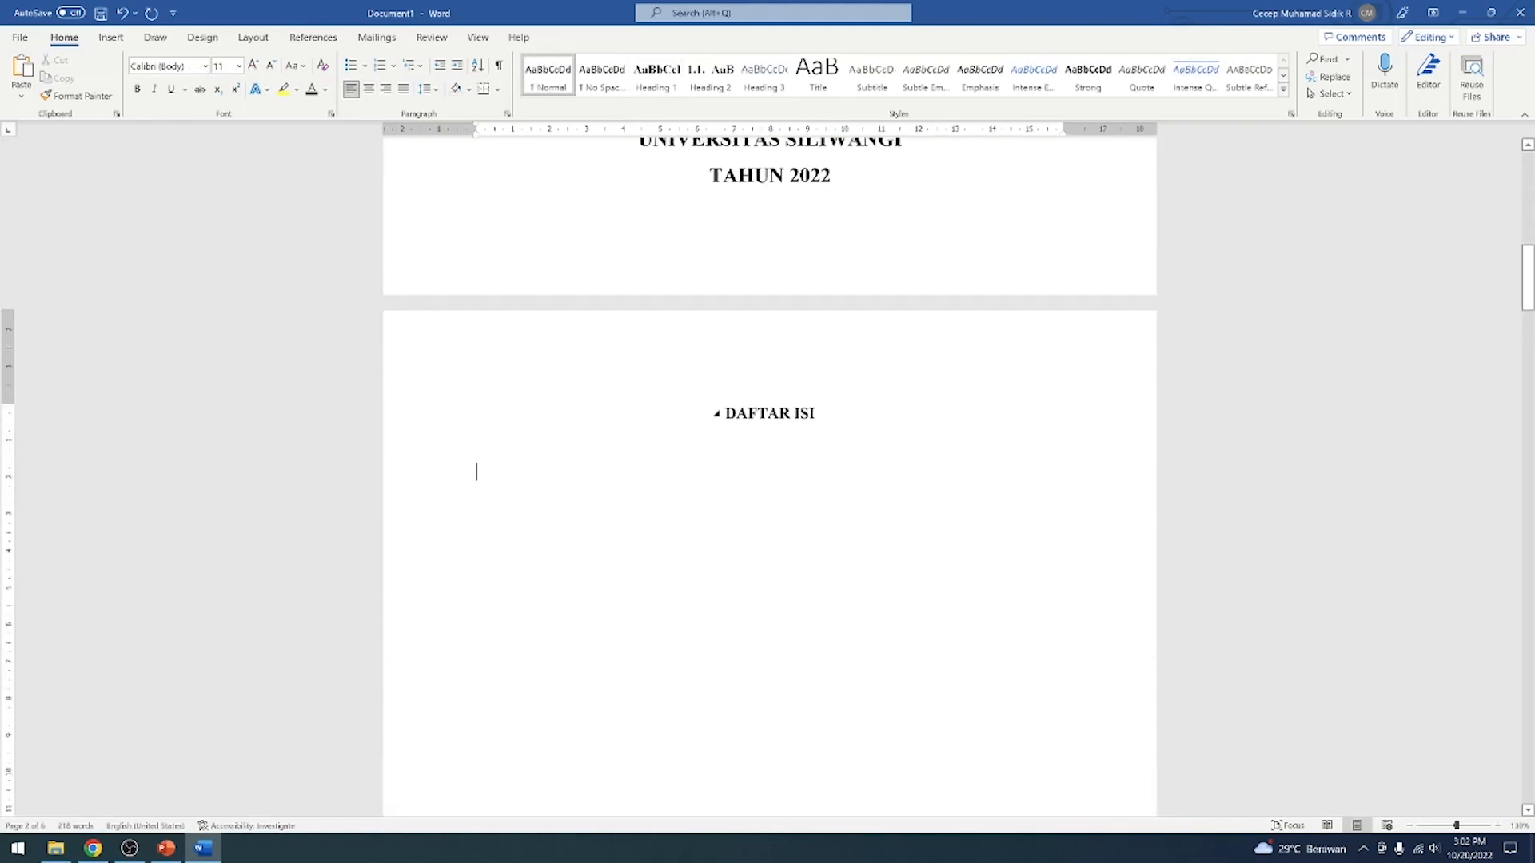
text(Daftar)
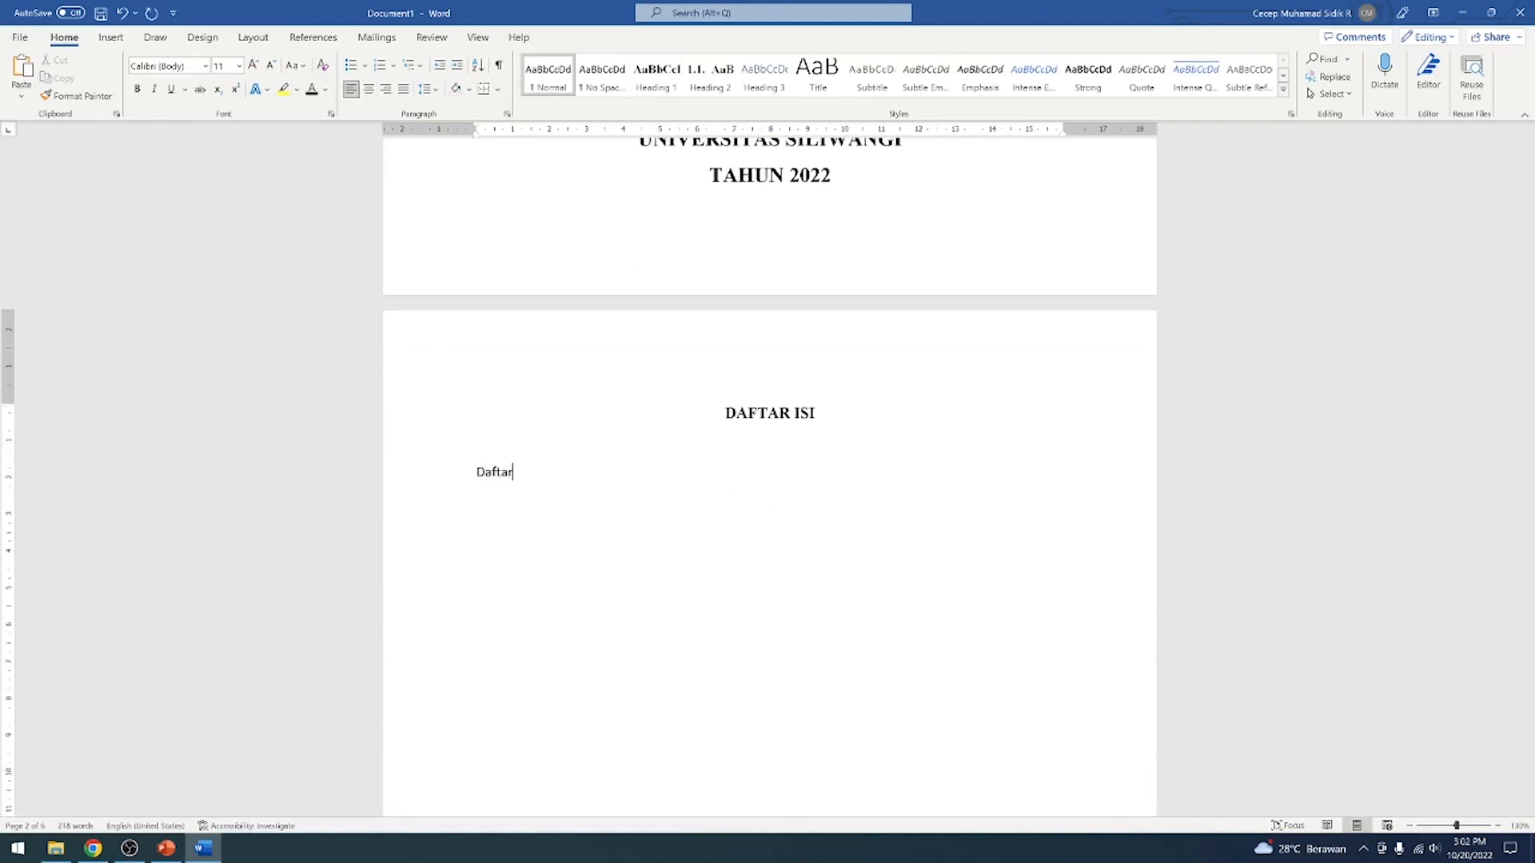
text( ISi .............................................................)
scroll(1076, 490, down, 1)
scroll(1076, 490, up, 3)
scroll(769, 653, down, 10)
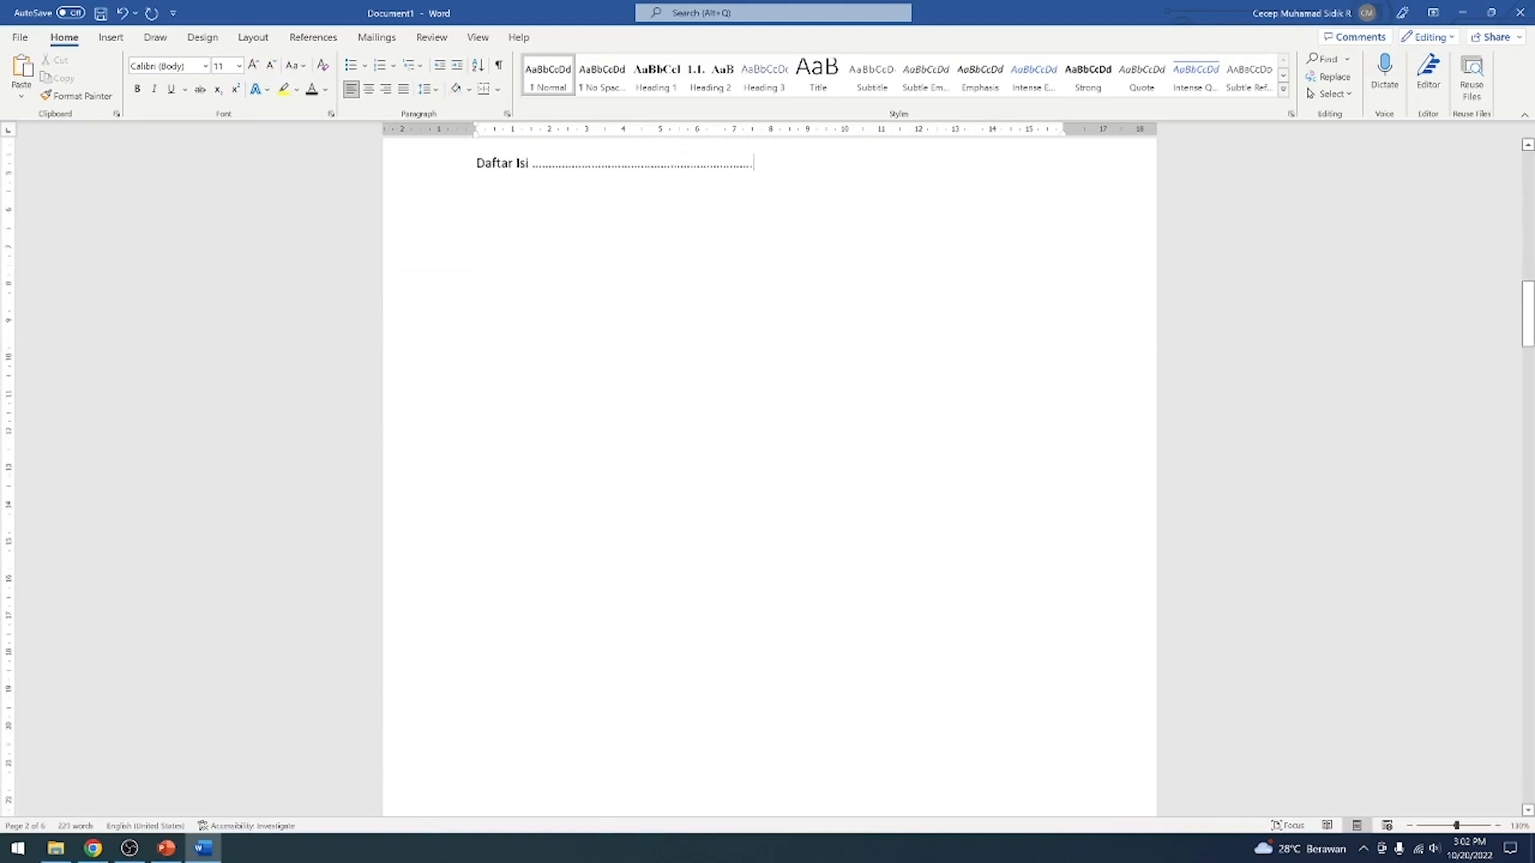
scroll(1076, 479, up, 9)
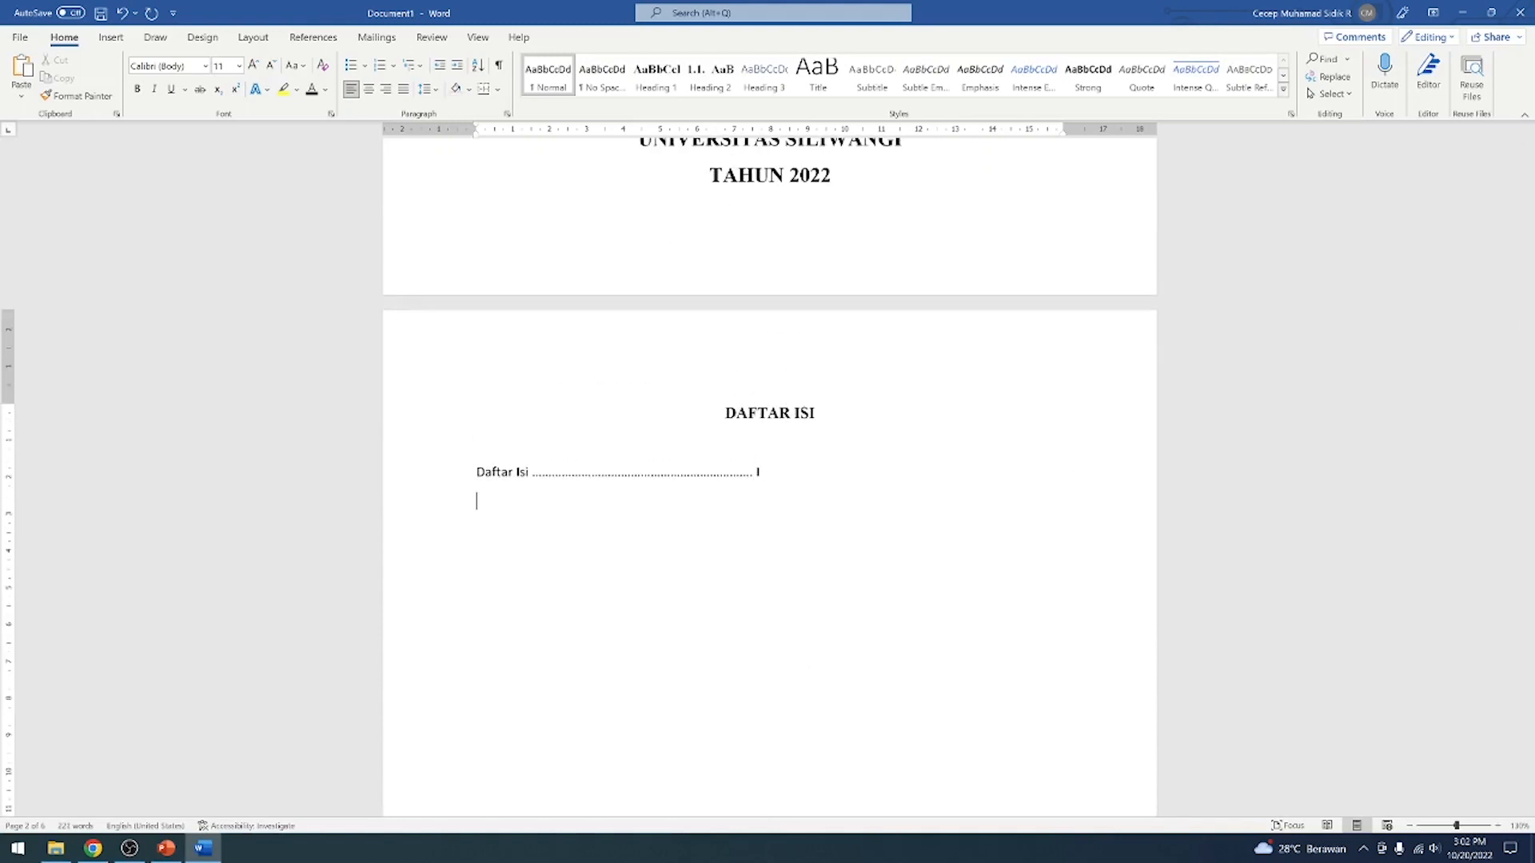
Delete the manual "Daftar Isi" entry with its dots and page number, leaving an empty line below the DAFTAR ISI heading
key(Return)
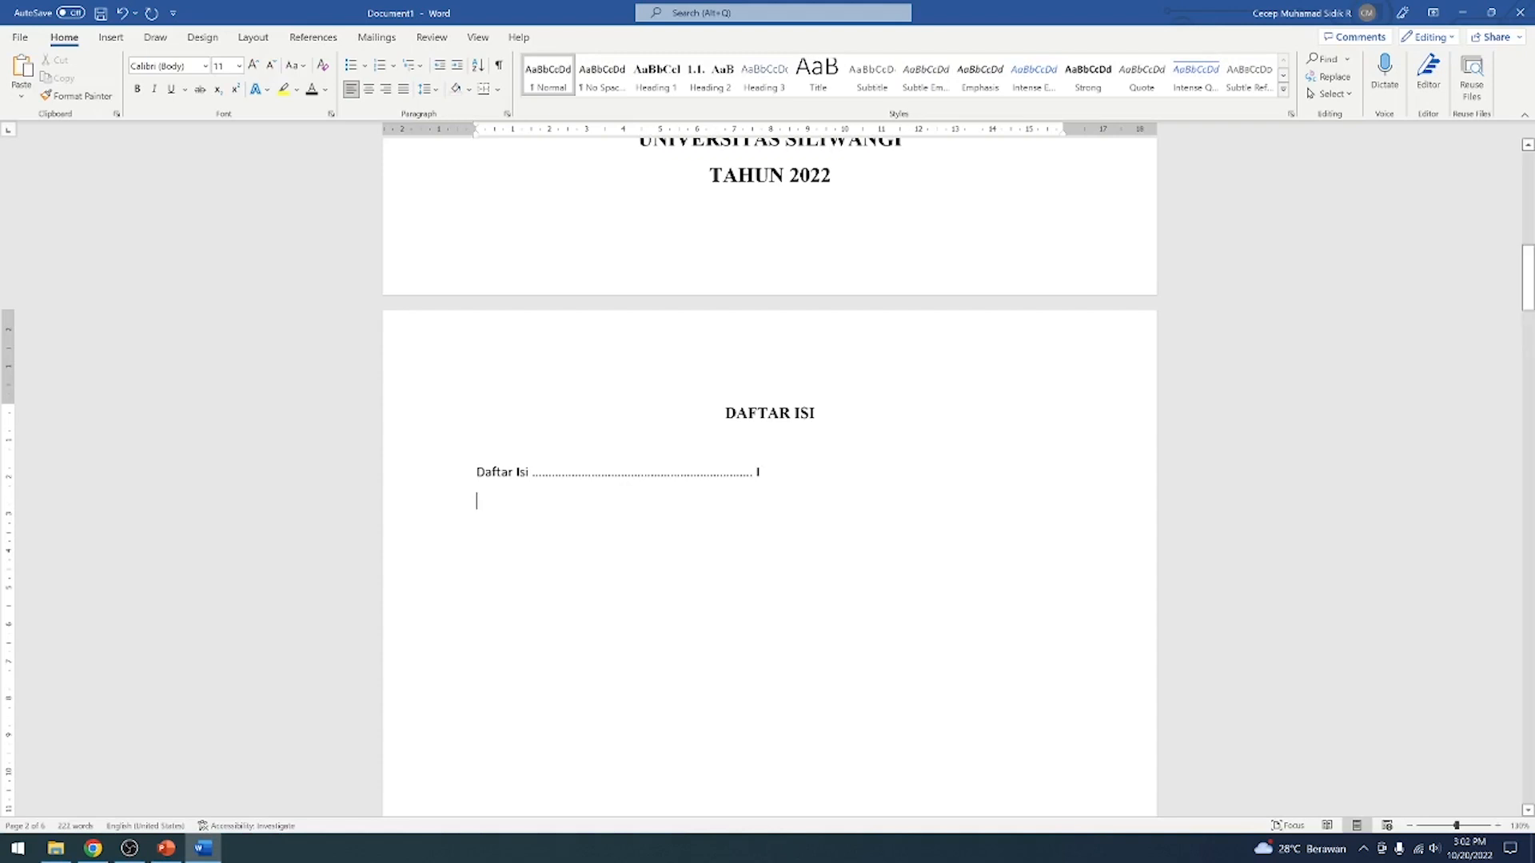
key(BackSpace)
key(BackSpace)
key(BackSpace)
key(BackSpace)
key(BackSpace)
key(BackSpace)
key(BackSpace)
key(BackSpace)
key(BackSpace)
key(BackSpace)
key(BackSpace)
key(BackSpace)
key(BackSpace)
key(BackSpace)
key(BackSpace)
key(BackSpace)
key(BackSpace)
key(BackSpace)
key(BackSpace)
key(BackSpace)
key(BackSpace)
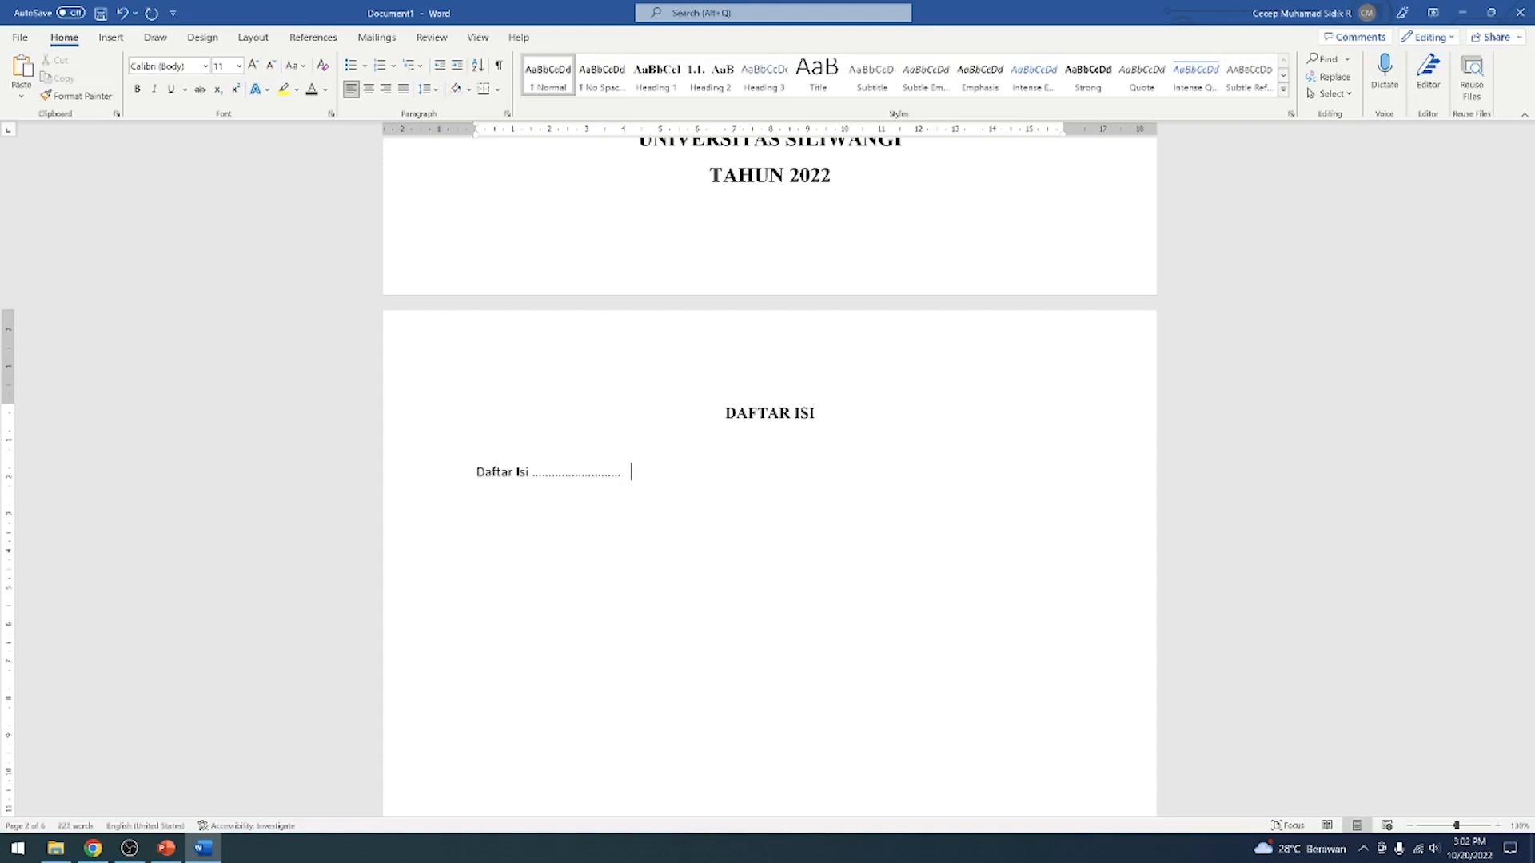
key(BackSpace)
key(BackSpace)
key(BackSpace)
key(BackSpace)
key(BackSpace)
key(BackSpace)
key(BackSpace)
key(BackSpace)
key(BackSpace)
key(BackSpace)
key(BackSpace)
key(BackSpace)
key(BackSpace)
key(BackSpace)
key(BackSpace)
key(BackSpace)
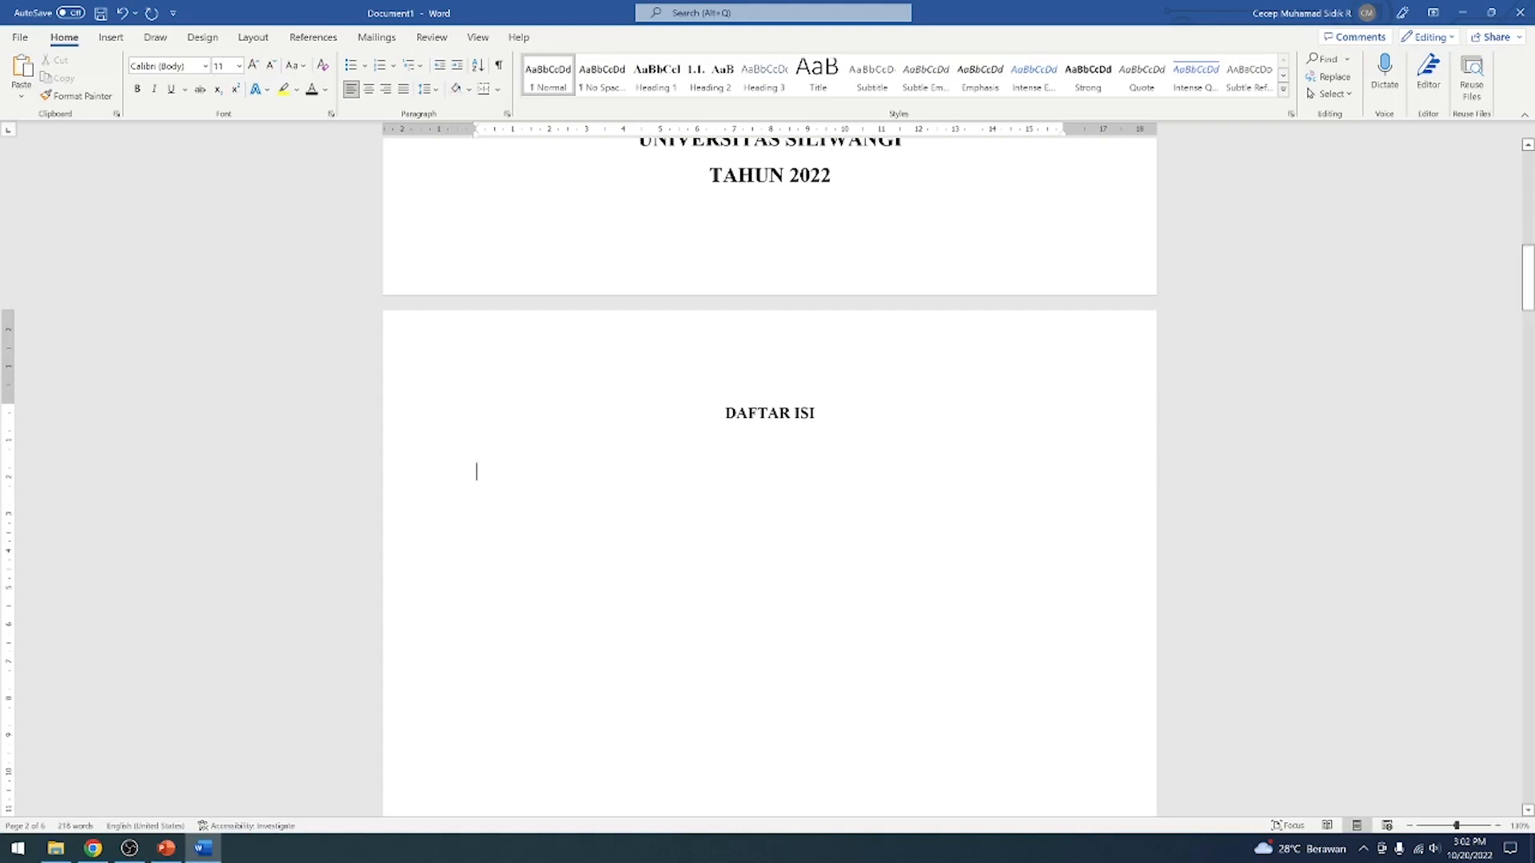
scroll(884, 471, down, 10)
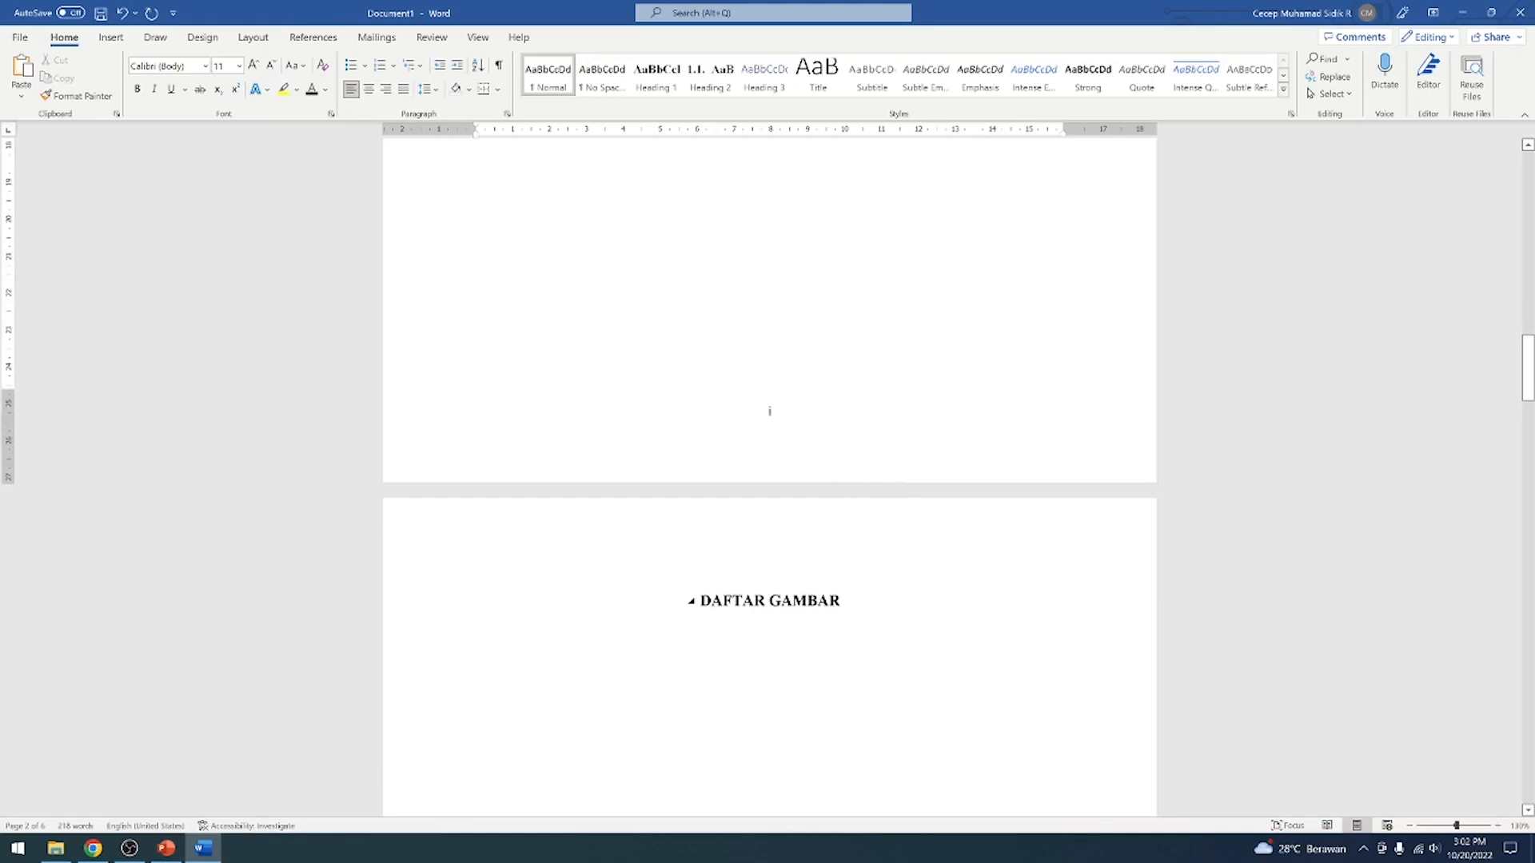
scroll(770, 472, up, 10)
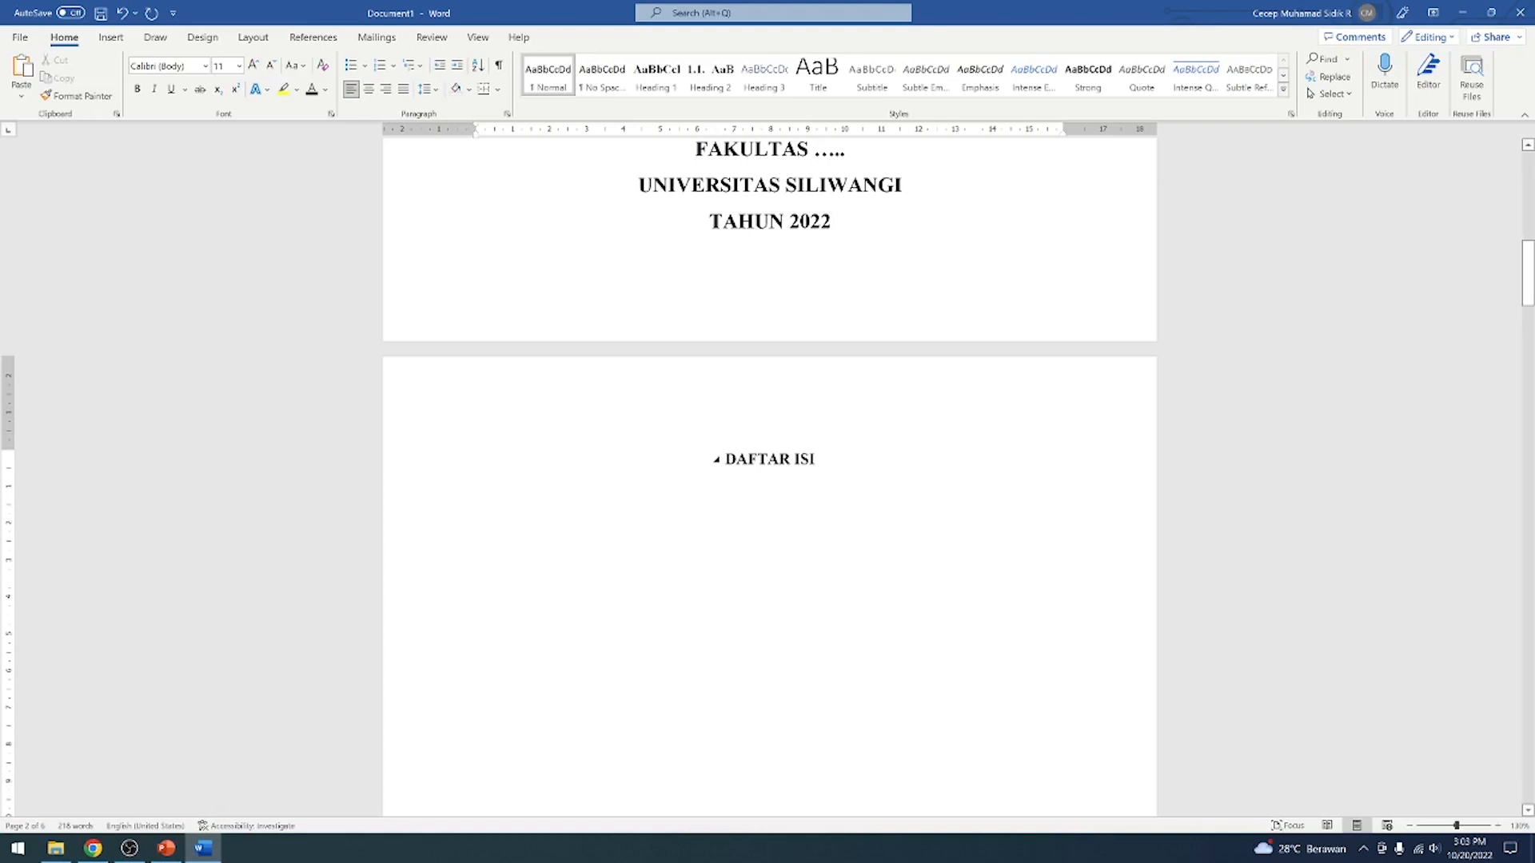
click(311, 37)
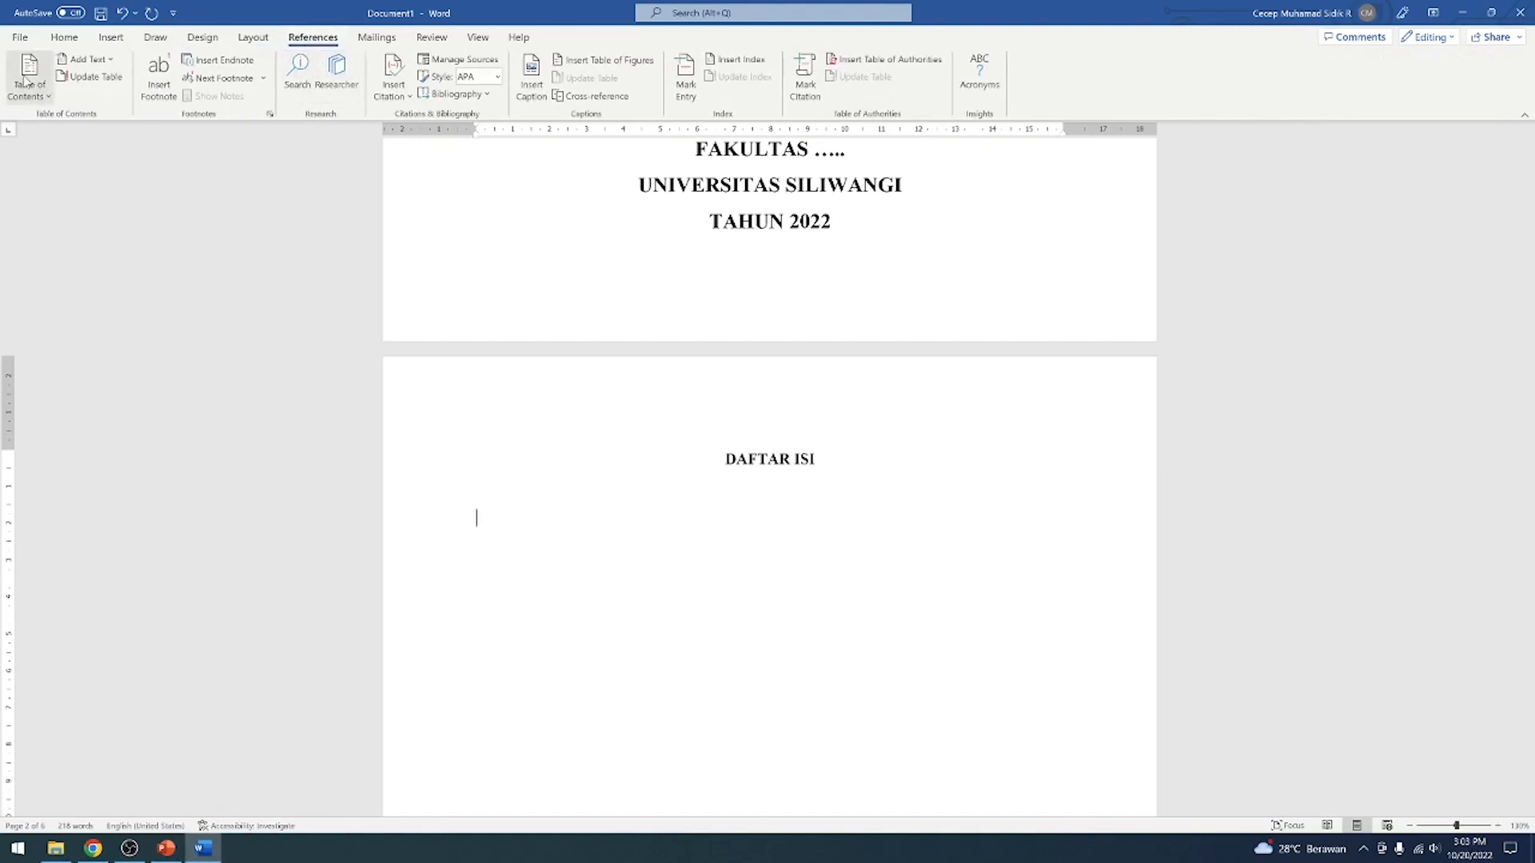
click(48, 97)
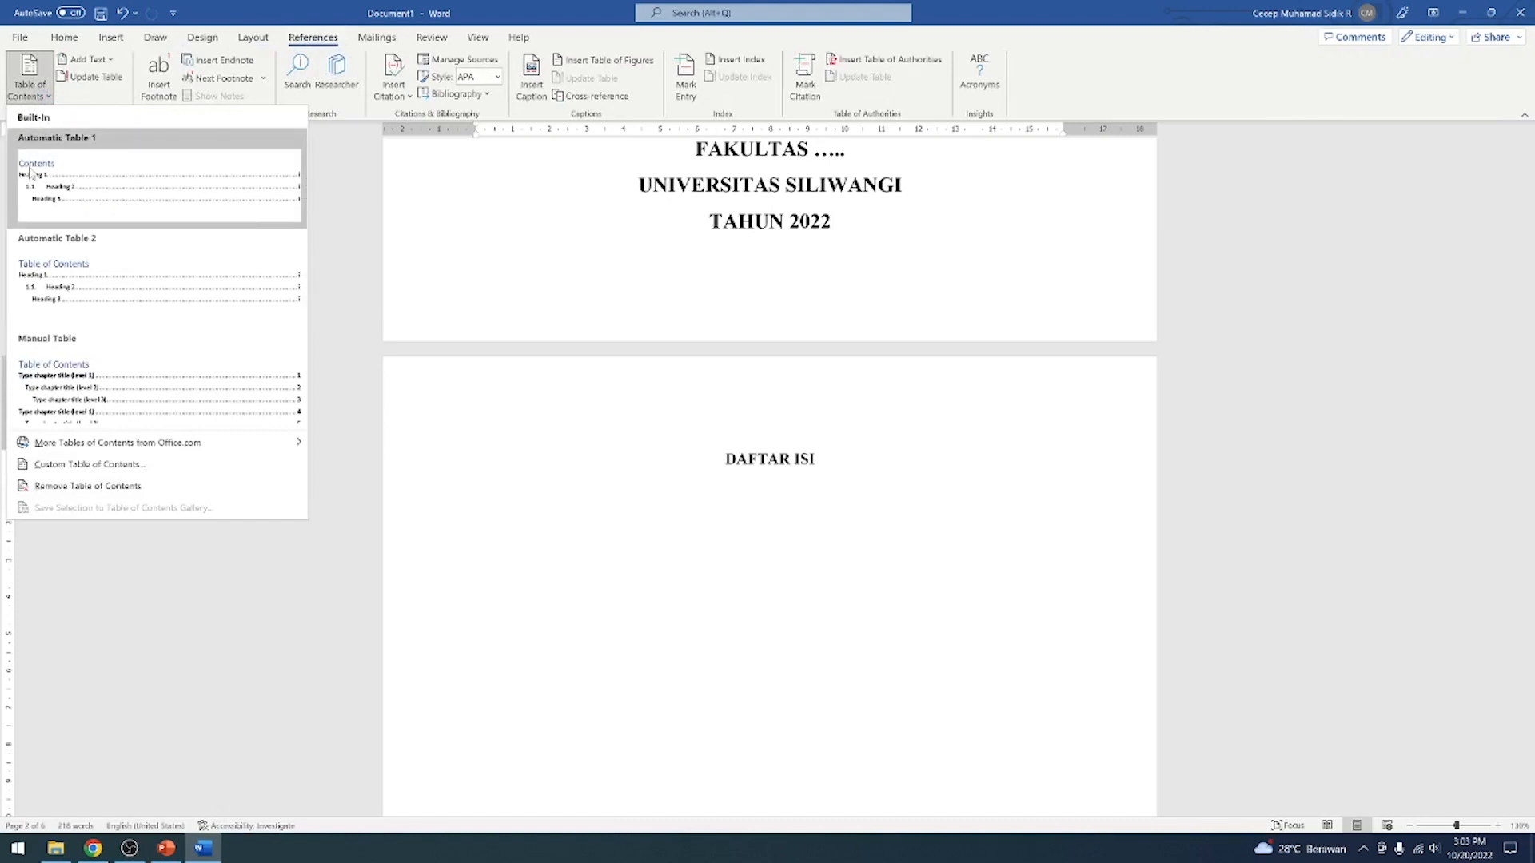
click(129, 468)
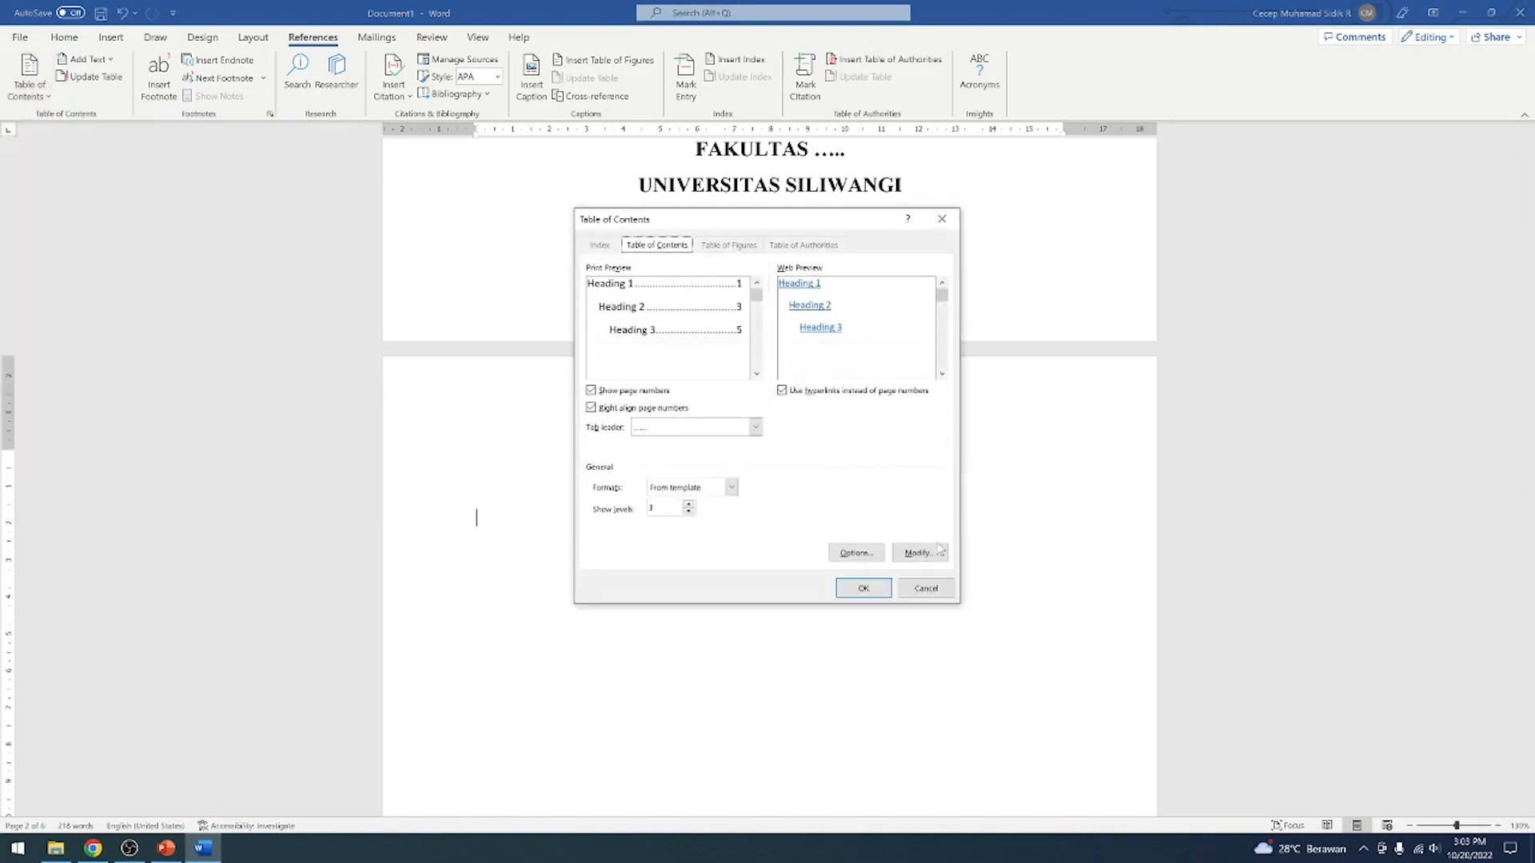
click(919, 590)
Insert an Automatic Table 1 table of contents on the empty line below the DAFTAR ISI heading
click(30, 84)
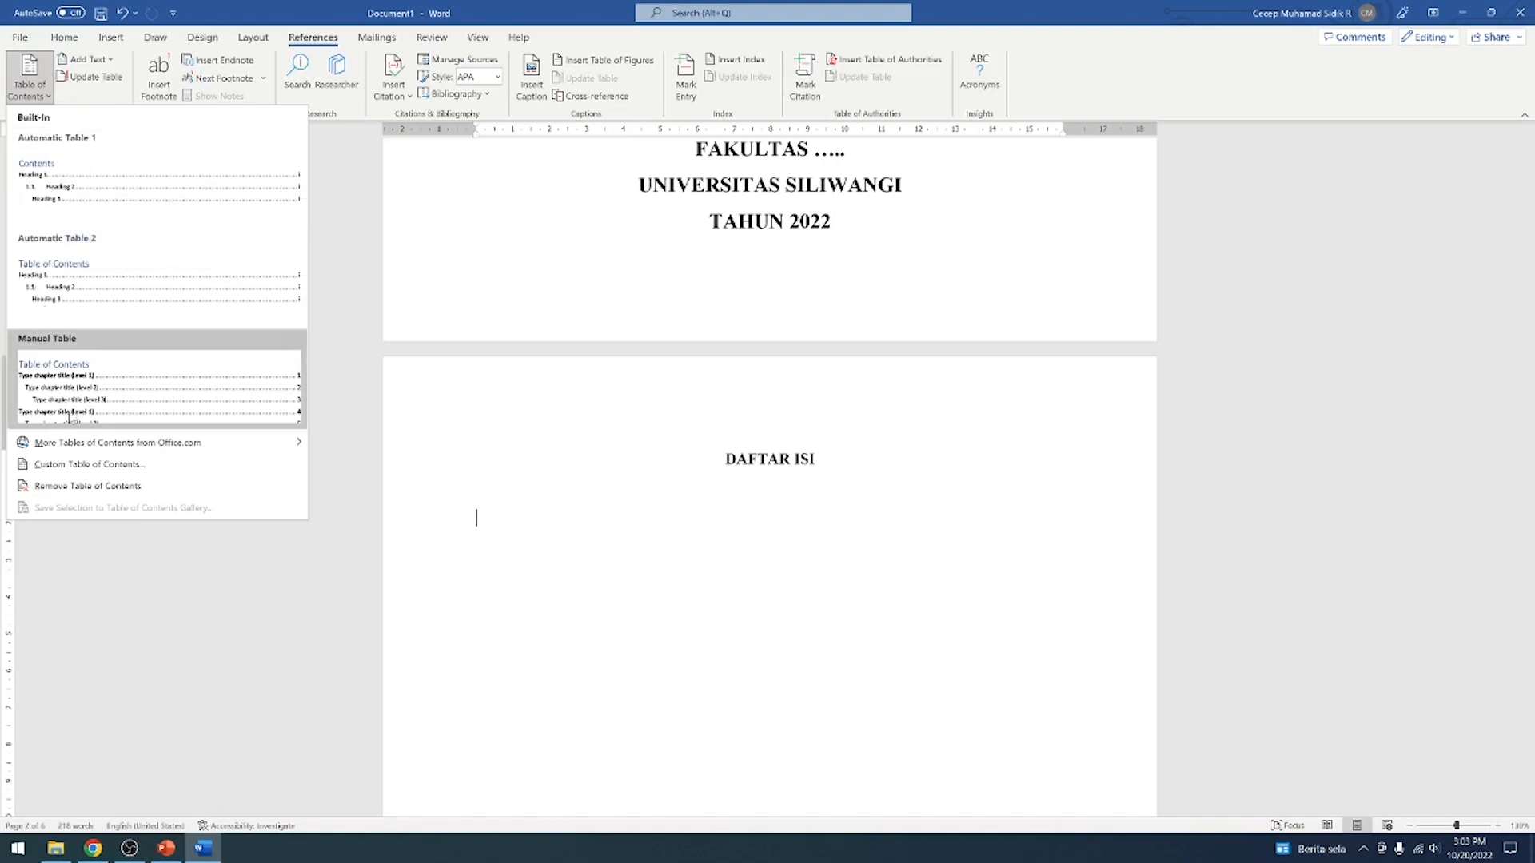
click(94, 190)
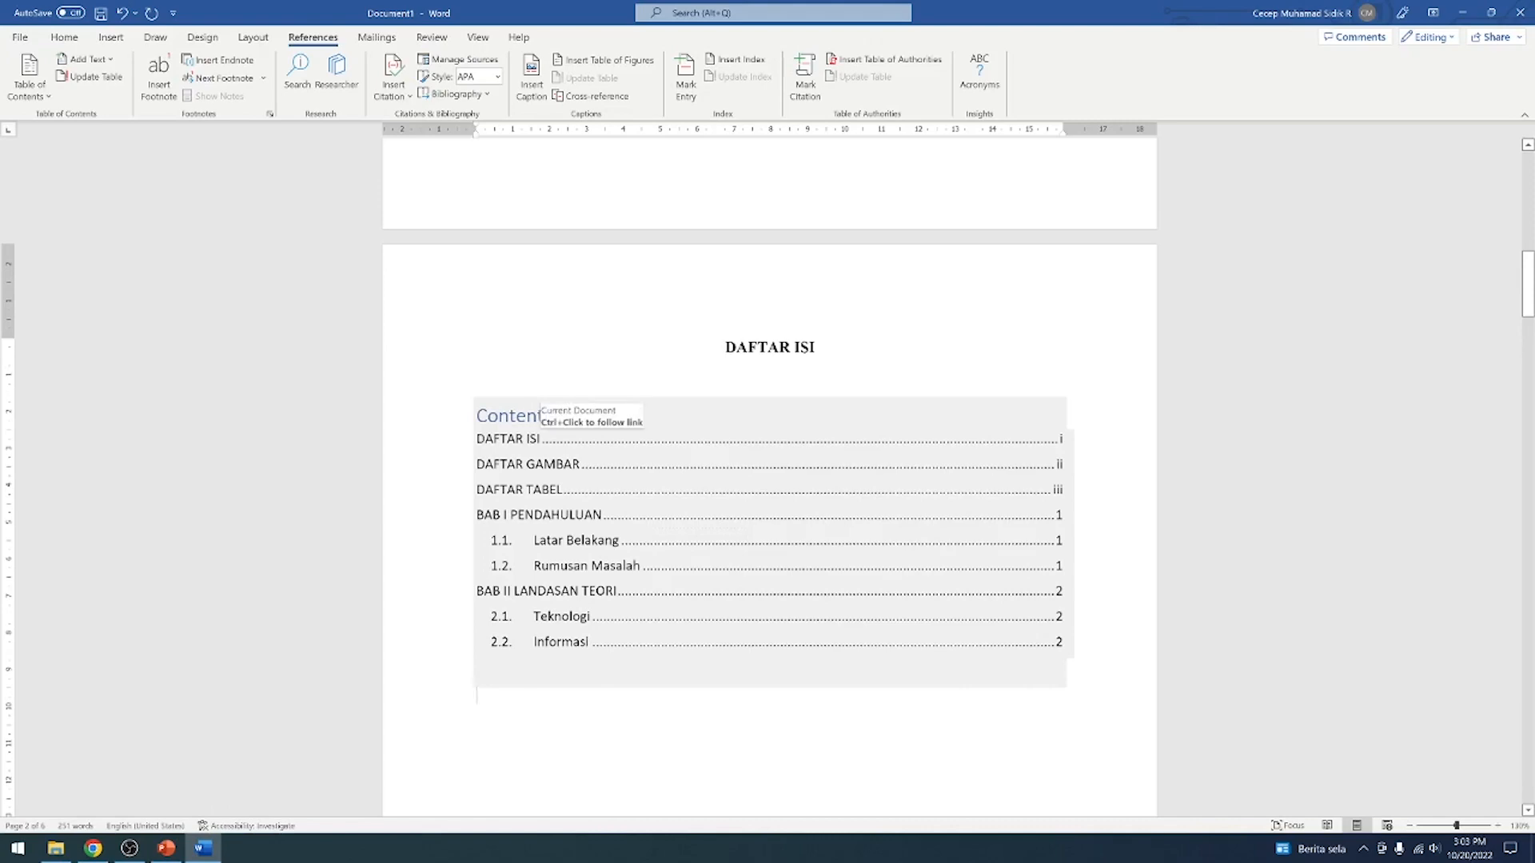
Compare the contents table's entries with the headings and footer page numbers from the list pages through to BAB I
scroll(1106, 493, up, 2)
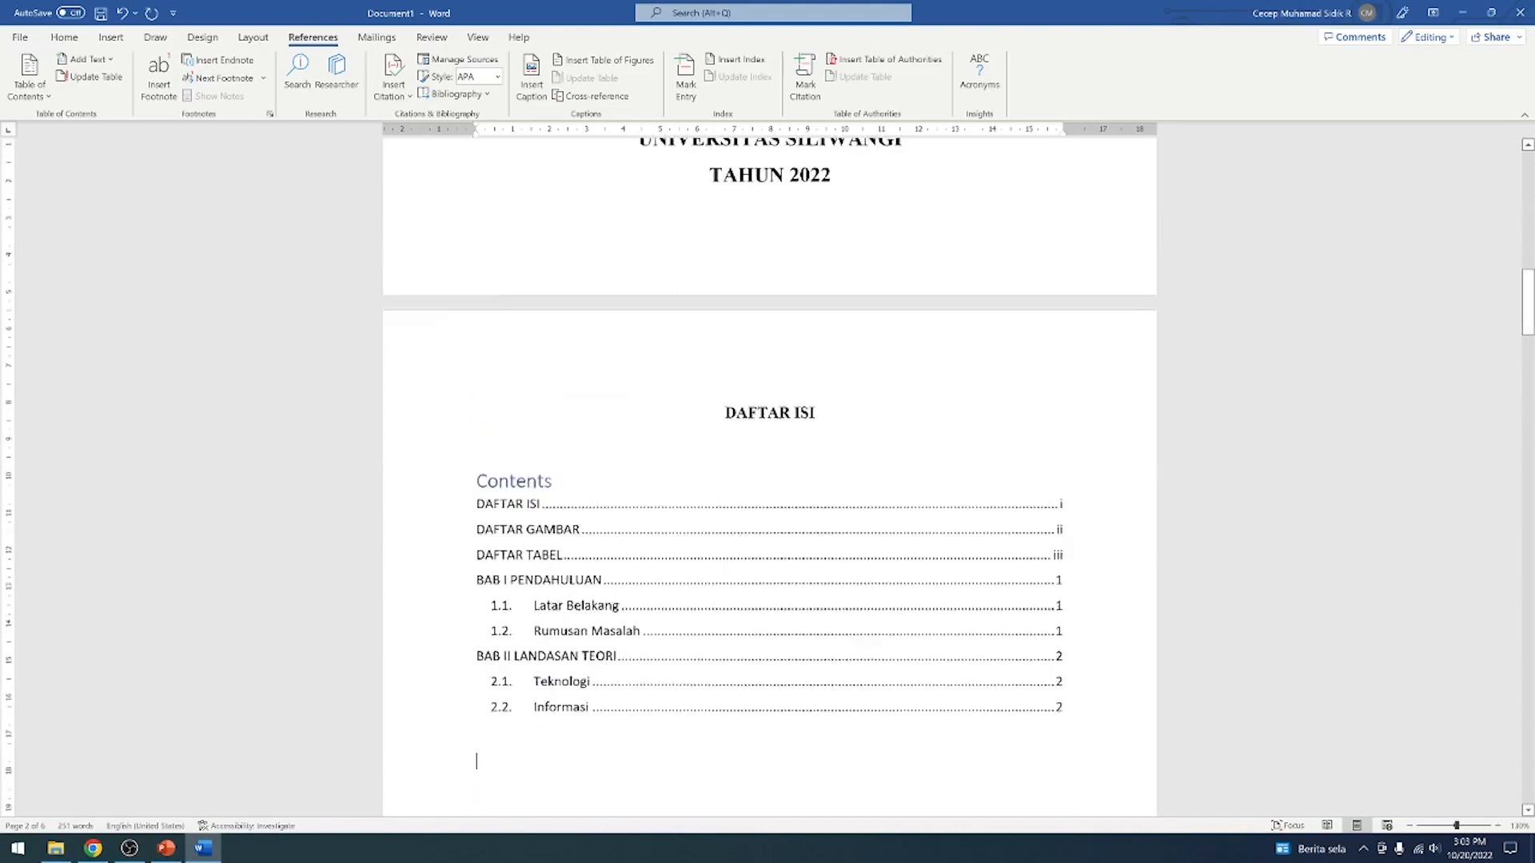
scroll(1107, 493, down, 10)
scroll(1128, 504, up, 12)
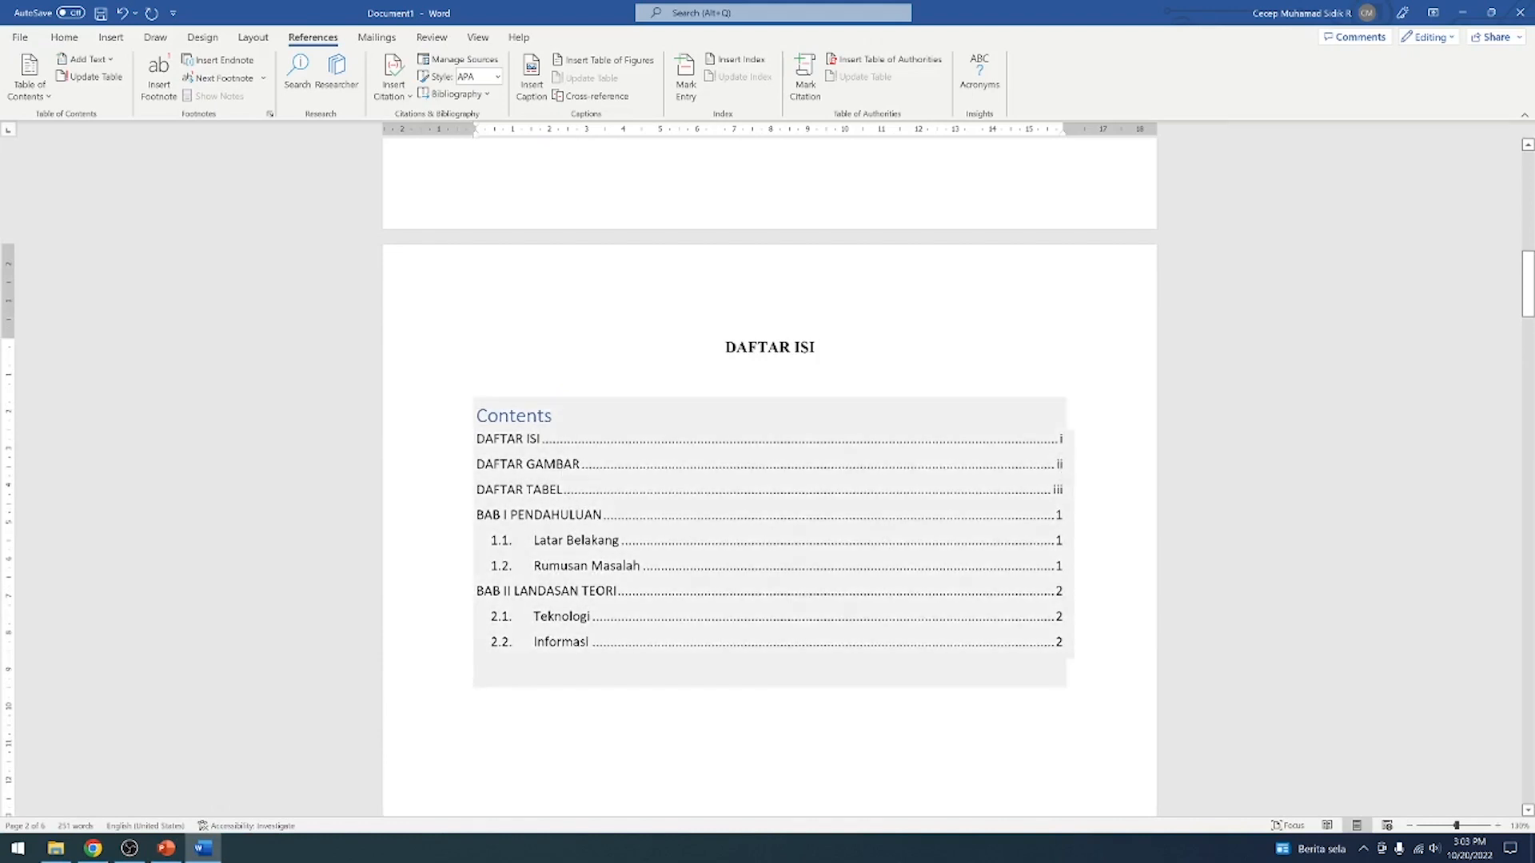
scroll(767, 480, down, 20)
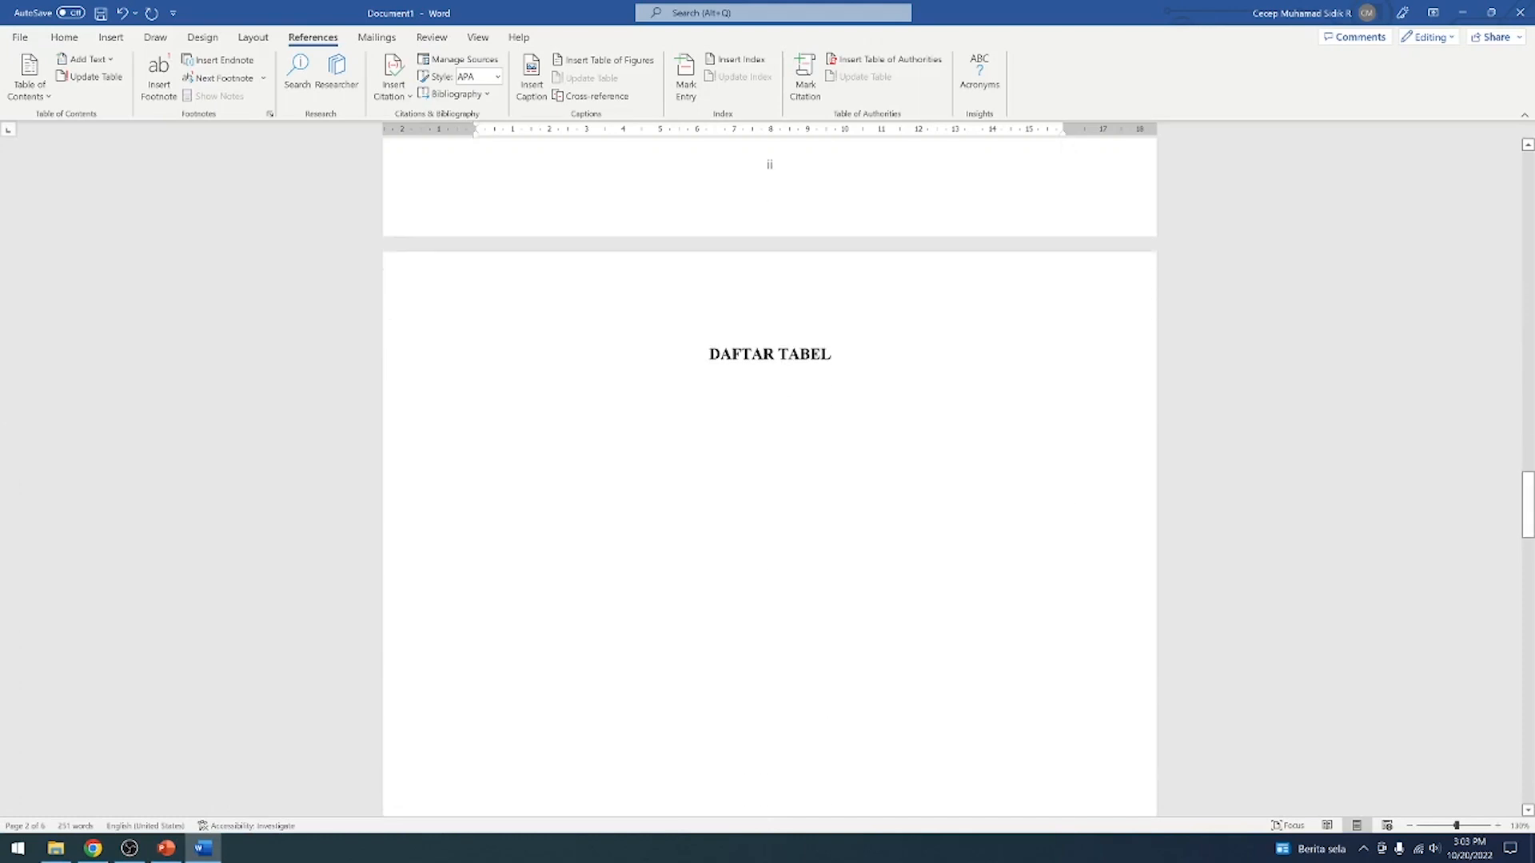
scroll(768, 261, down, 5)
scroll(763, 336, up, 10)
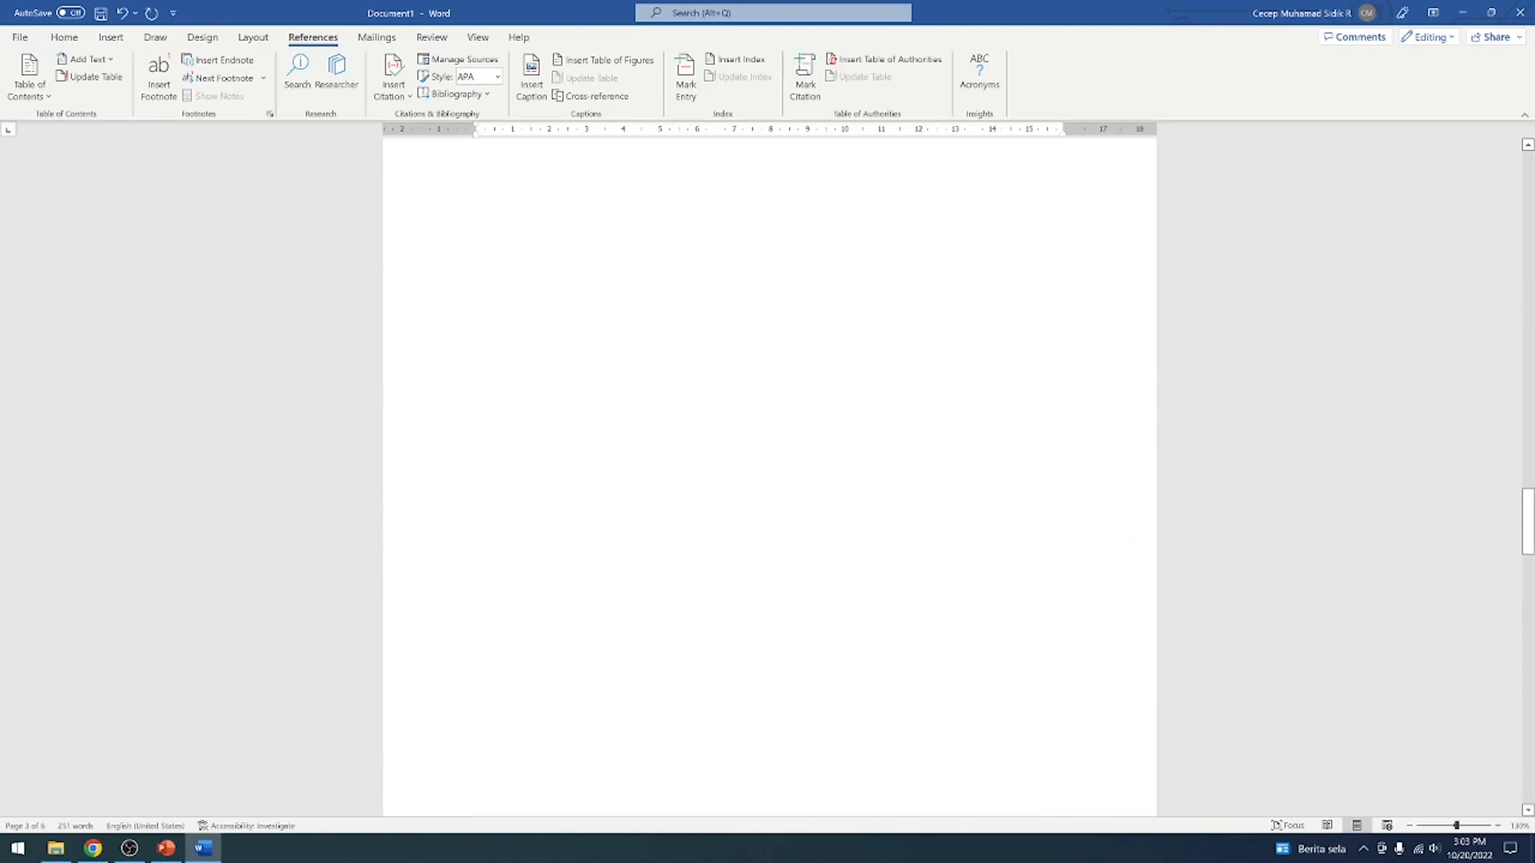
scroll(763, 480, down, 10)
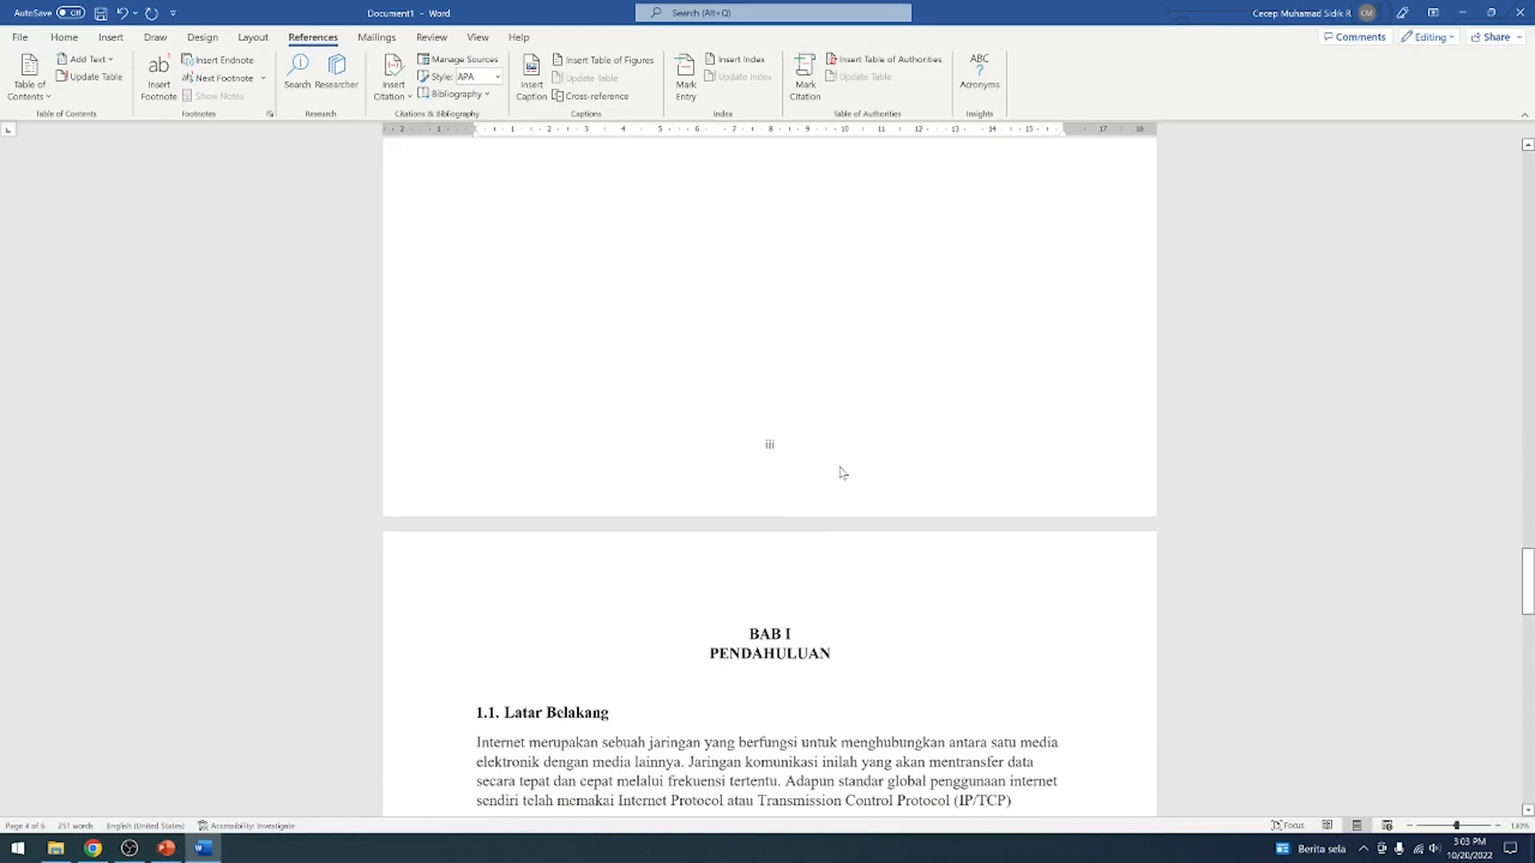
scroll(906, 478, up, 20)
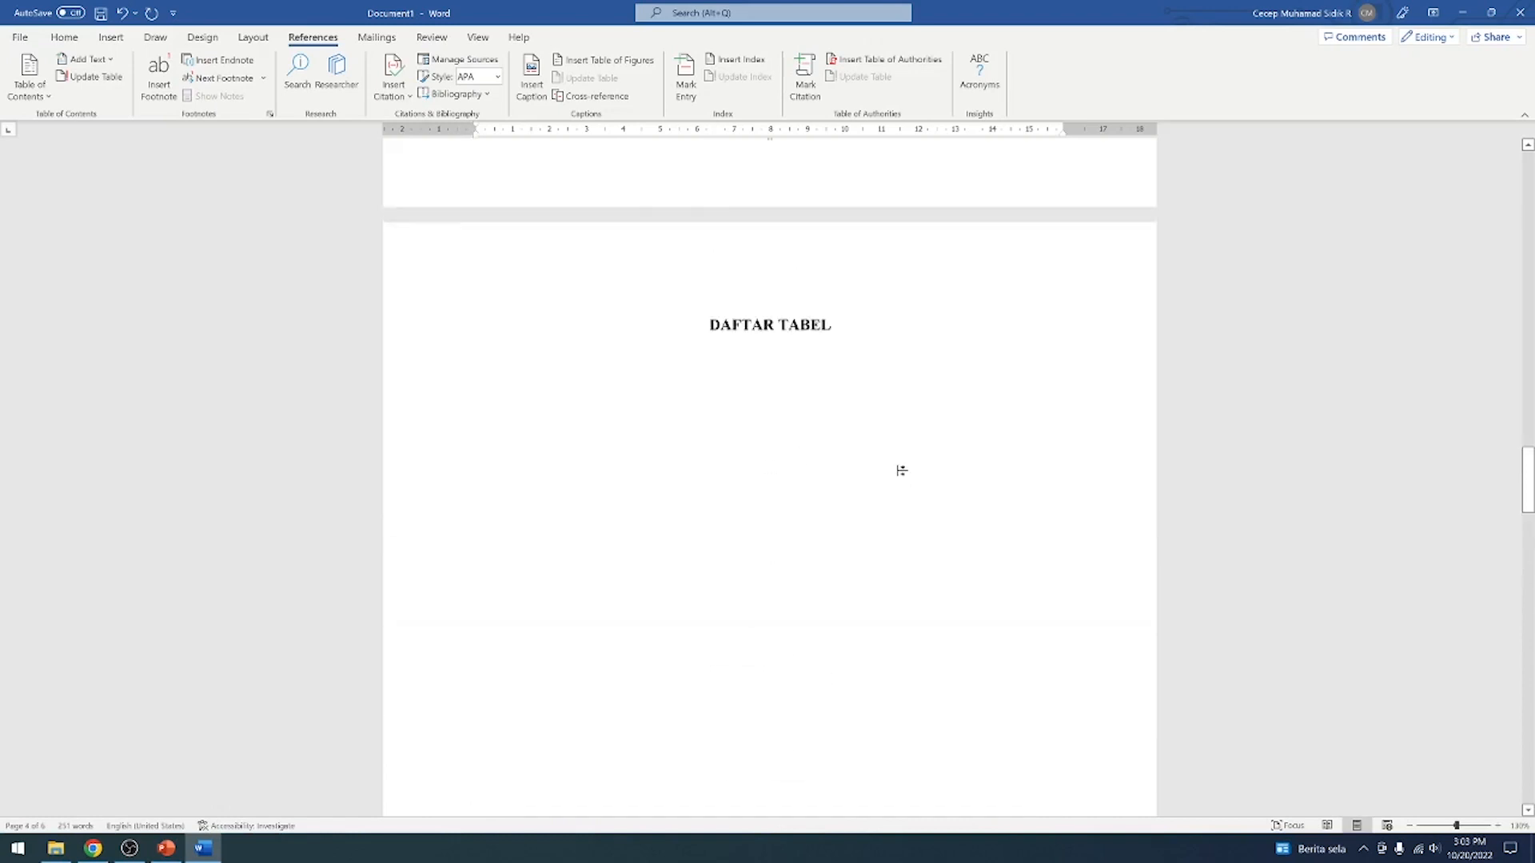
scroll(770, 479, up, 10)
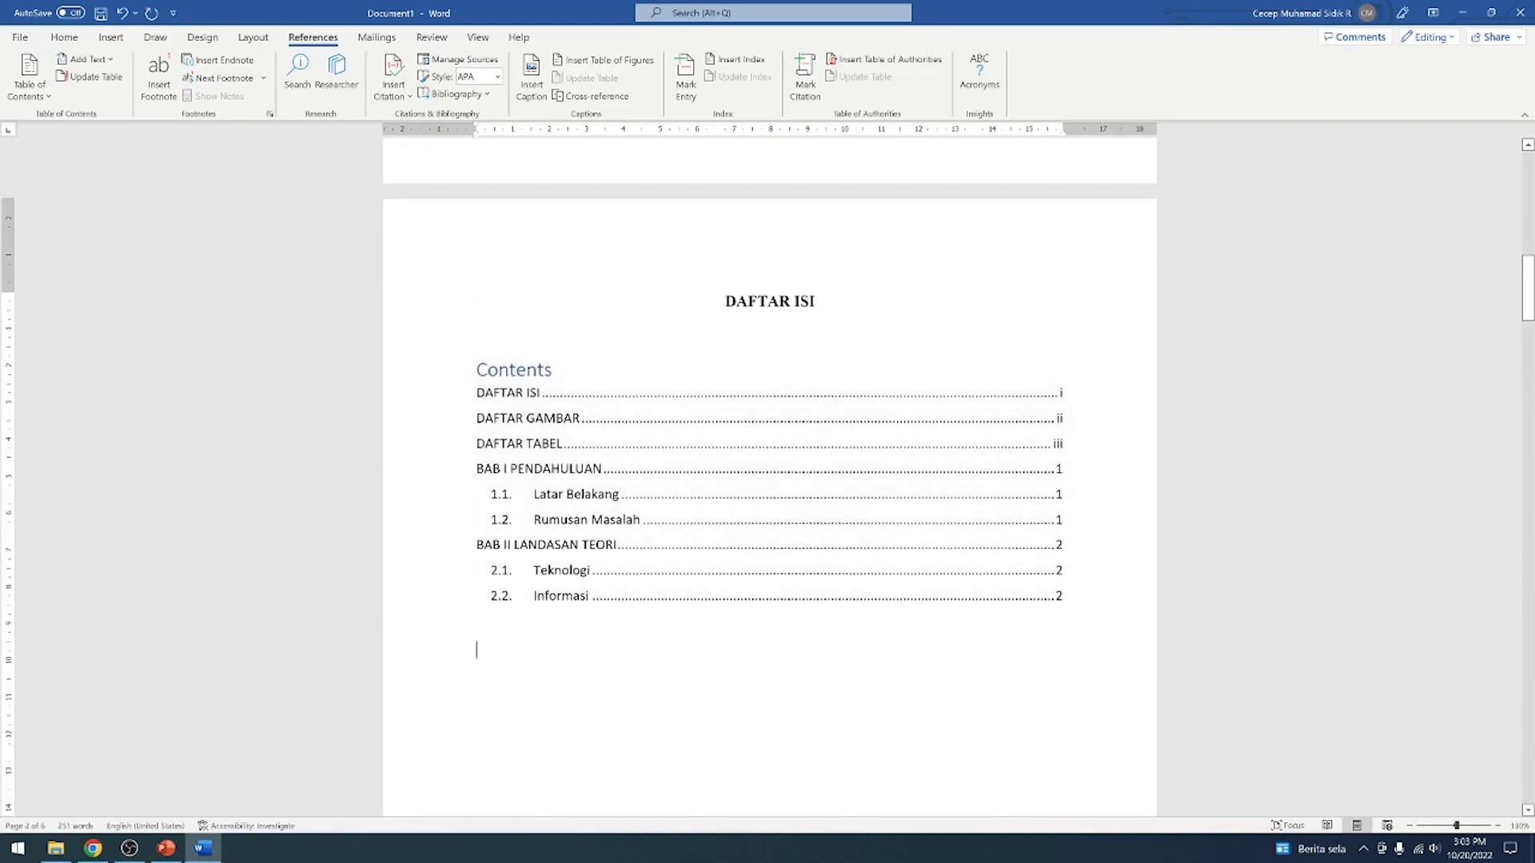
Place the cursor below the DAFTAR GAMBAR heading, examine the figure and table captions in BAB II, and return to the DAFTAR GAMBAR page
scroll(770, 479, down, 10)
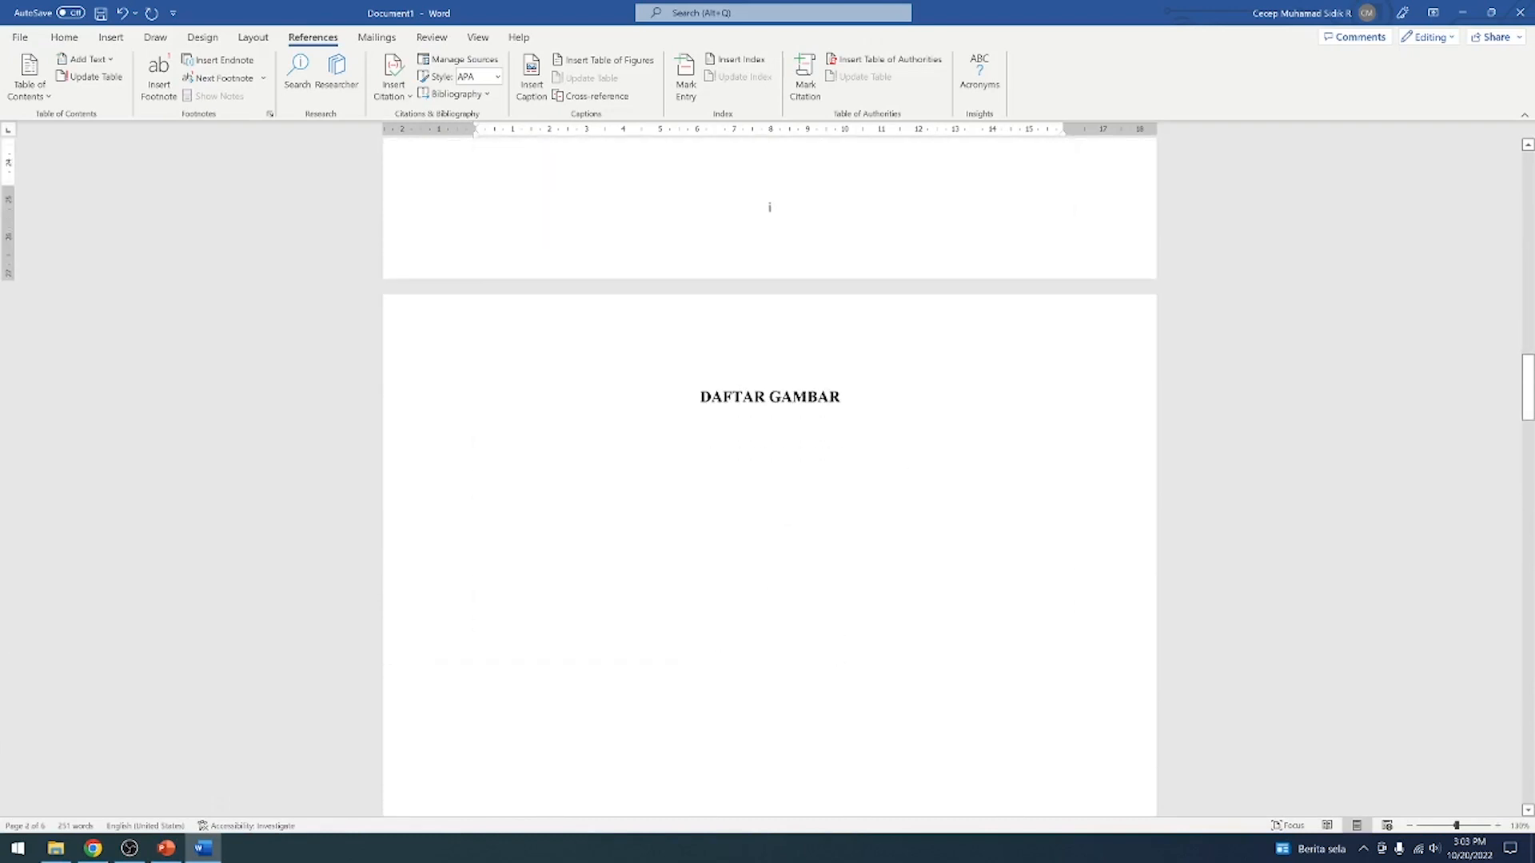
click(557, 453)
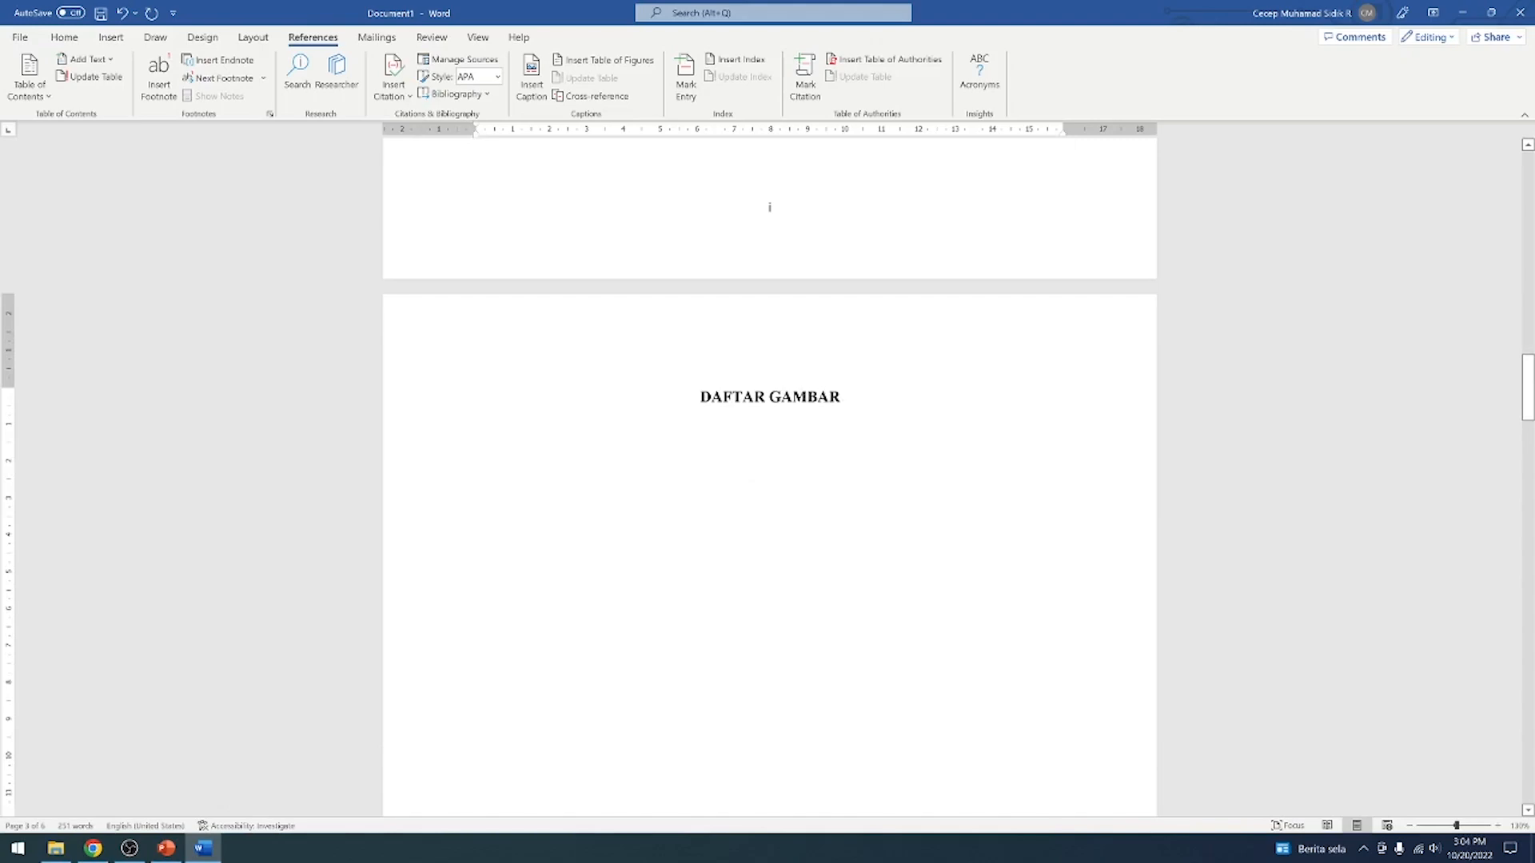
scroll(770, 479, down, 20)
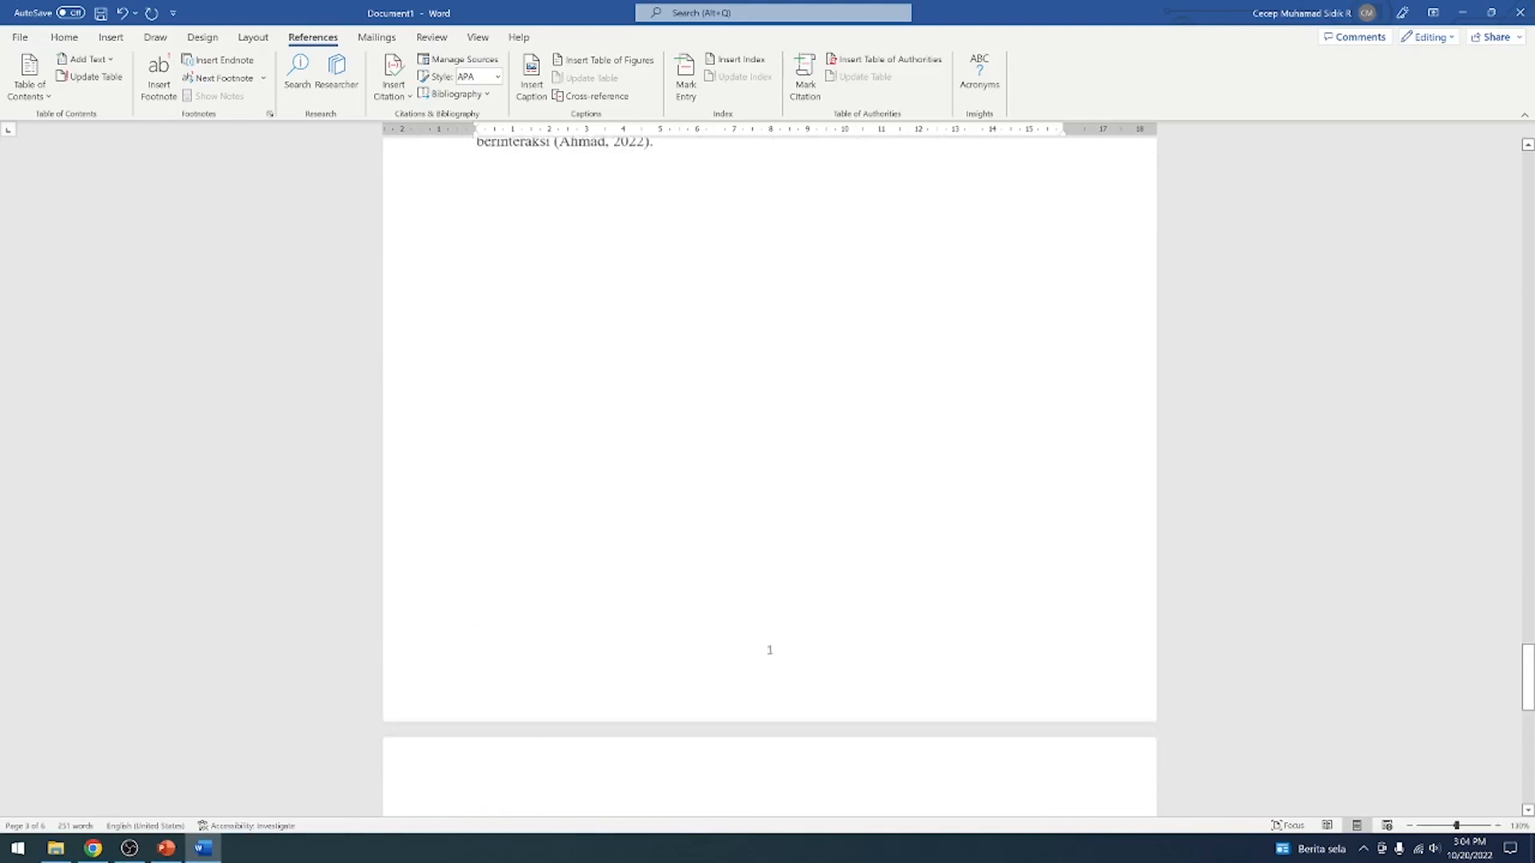
scroll(770, 480, down, 6)
scroll(769, 479, up, 3)
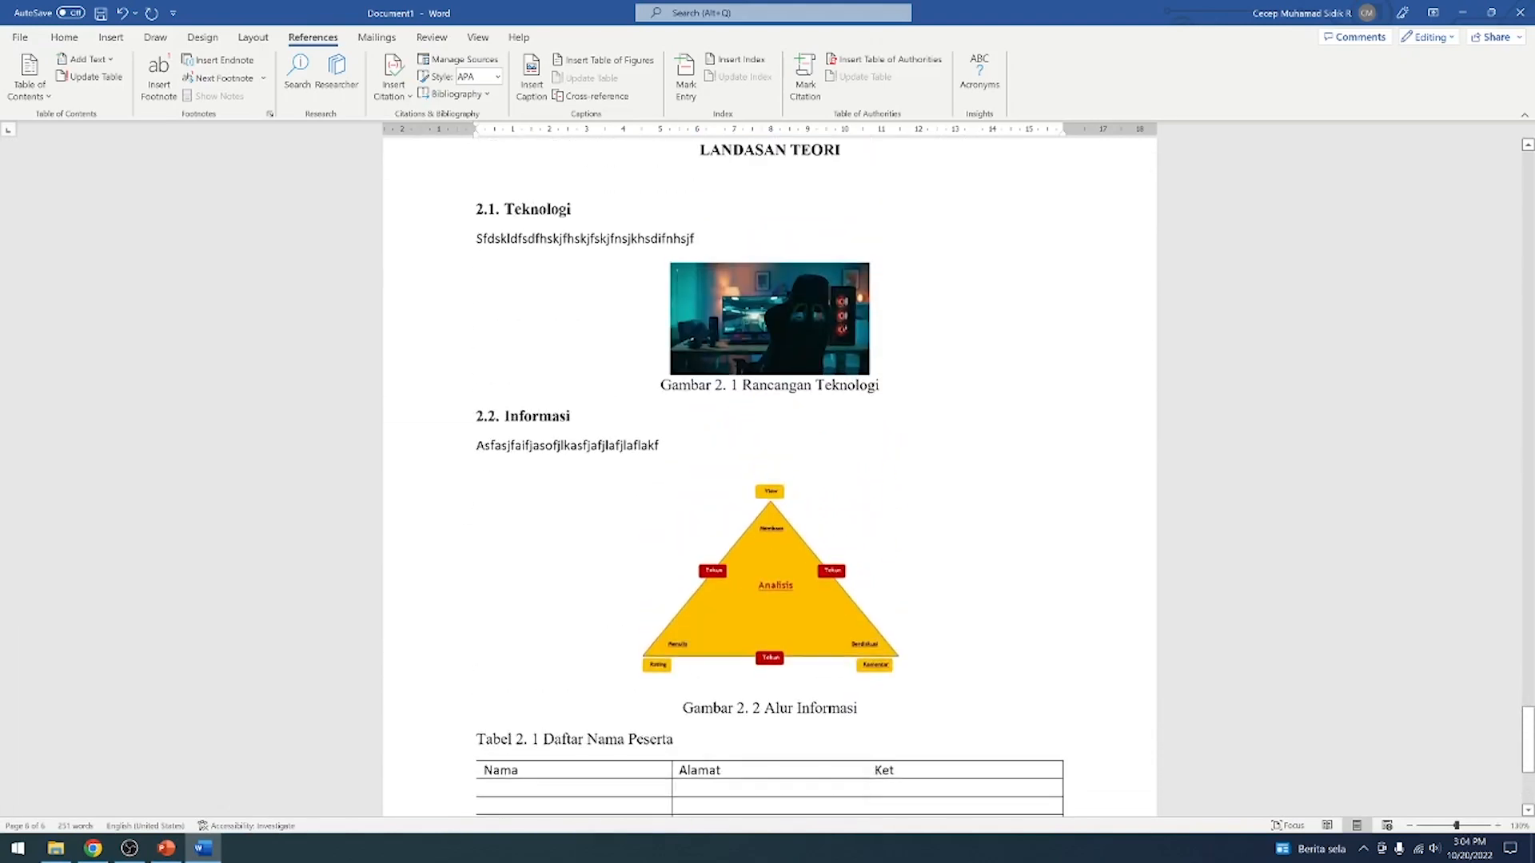
scroll(770, 479, down, 4)
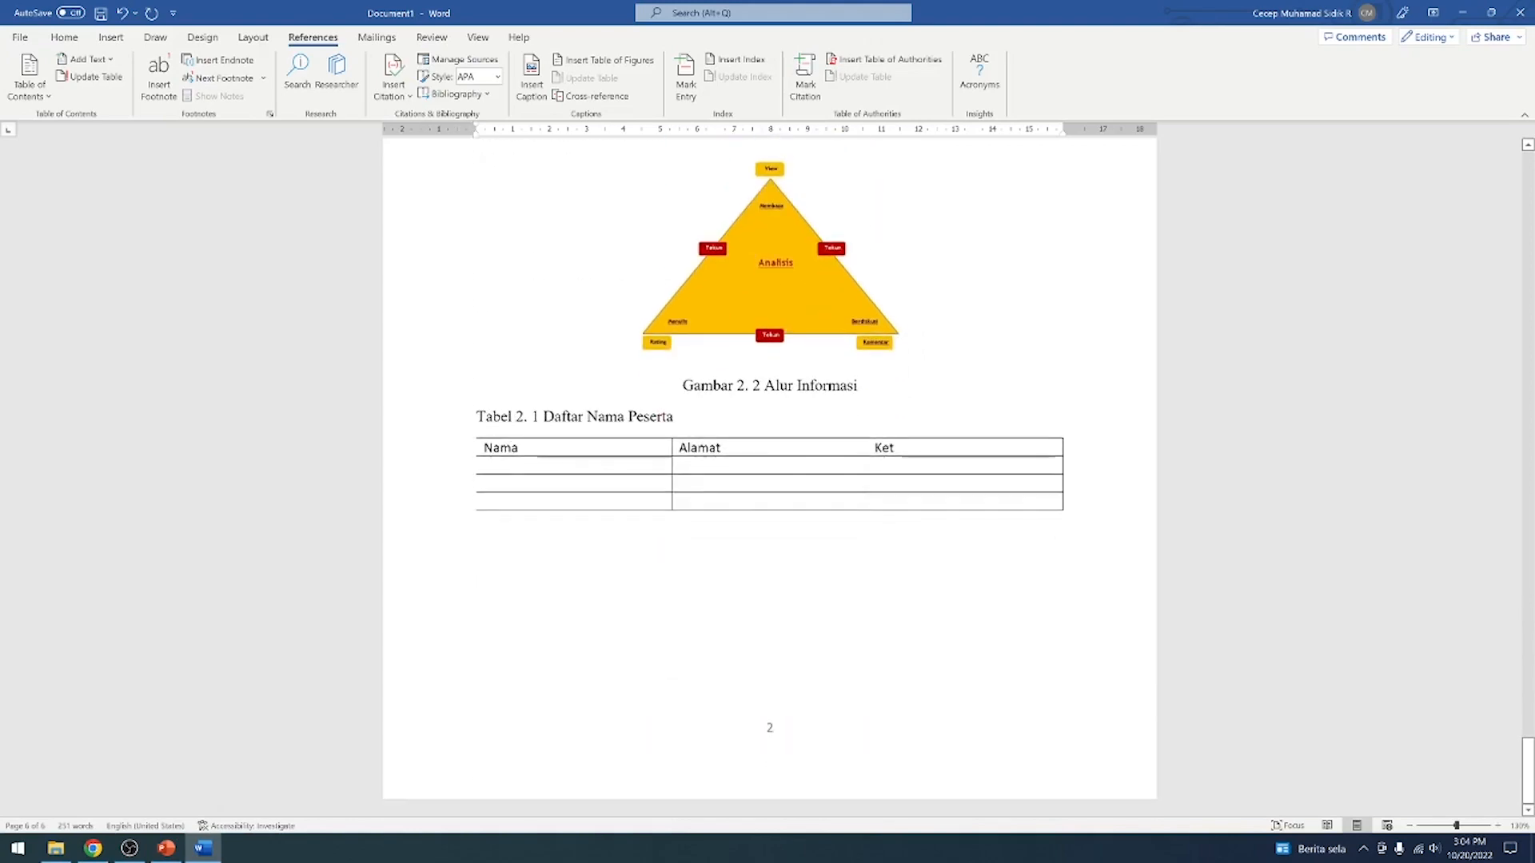
scroll(770, 480, up, 4)
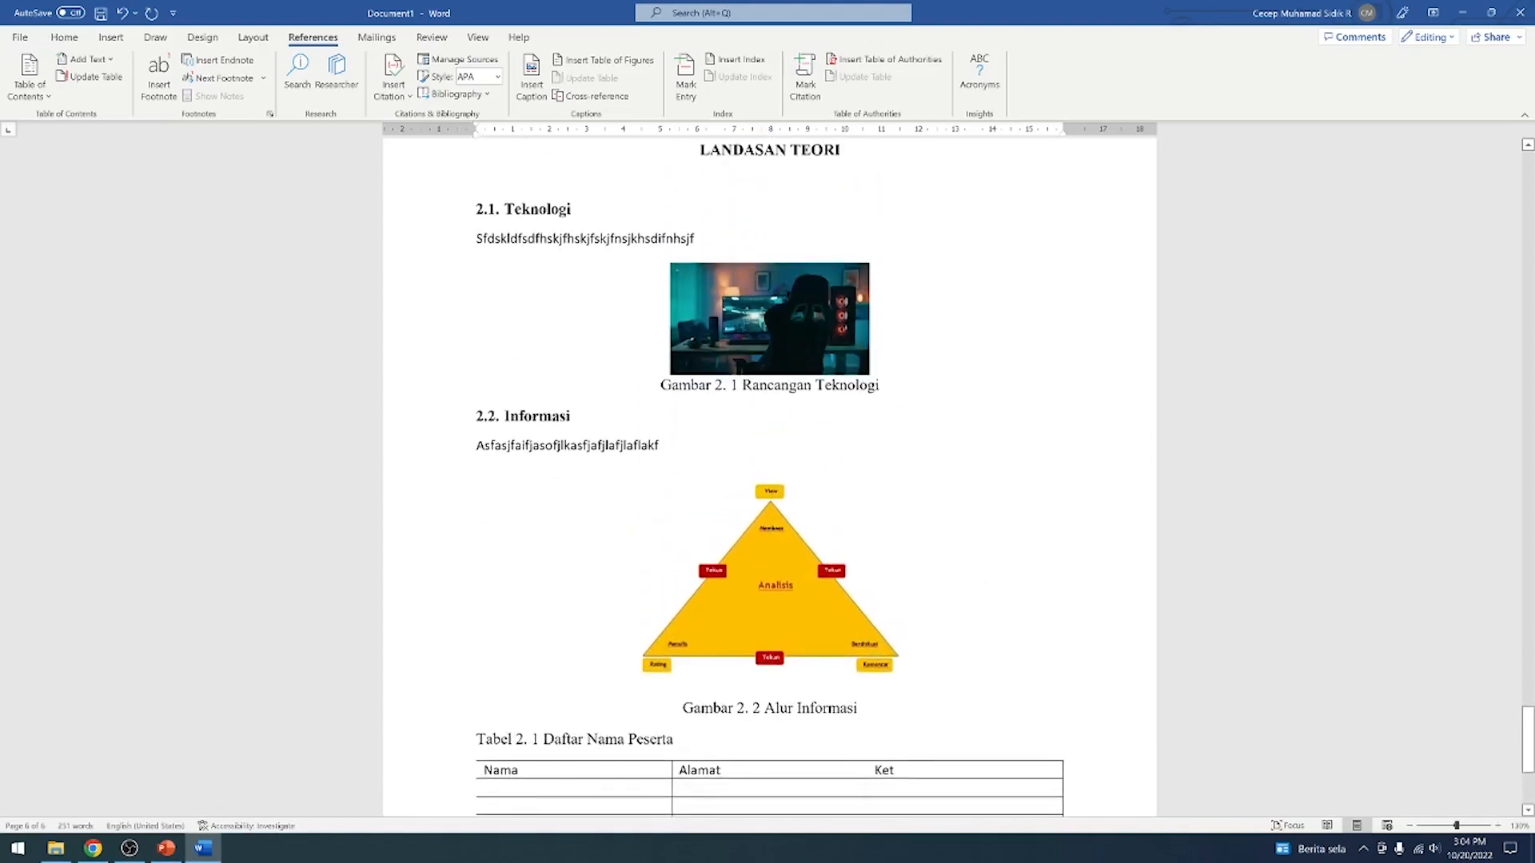
scroll(864, 555, up, 8)
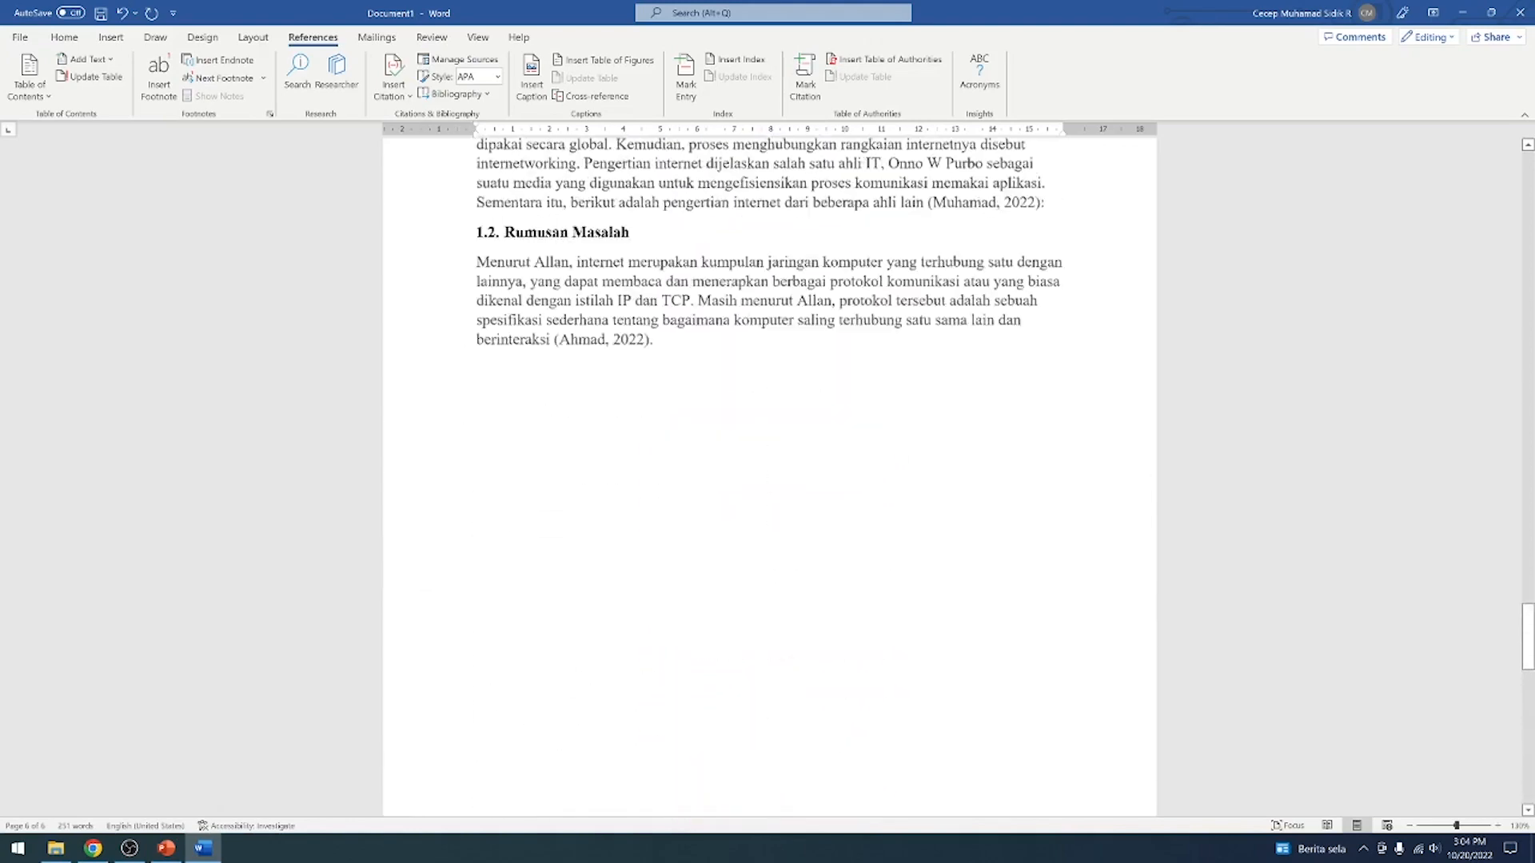
scroll(862, 547, up, 20)
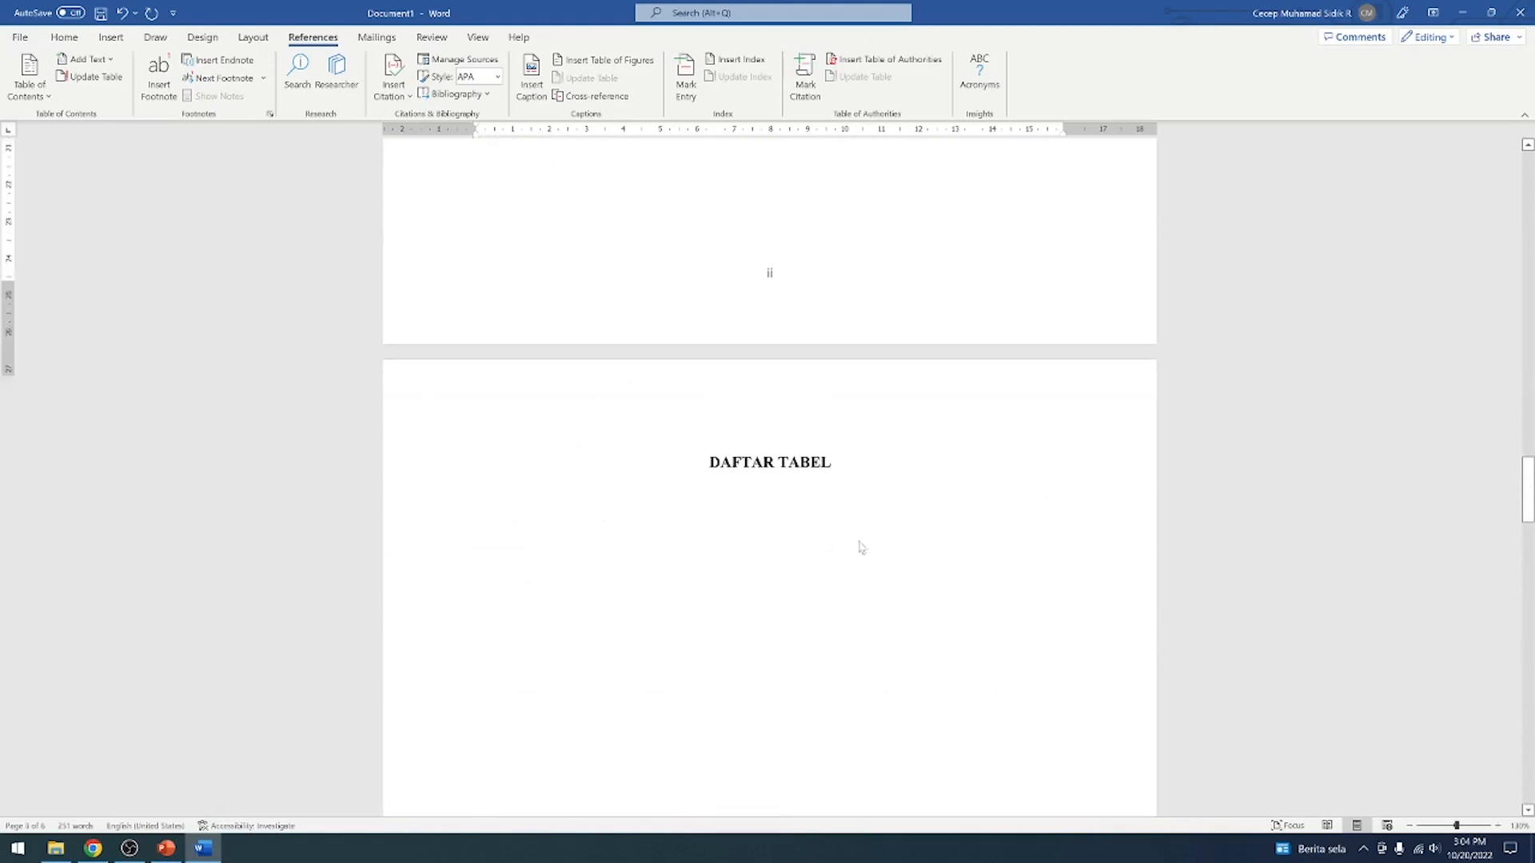
scroll(860, 547, up, 8)
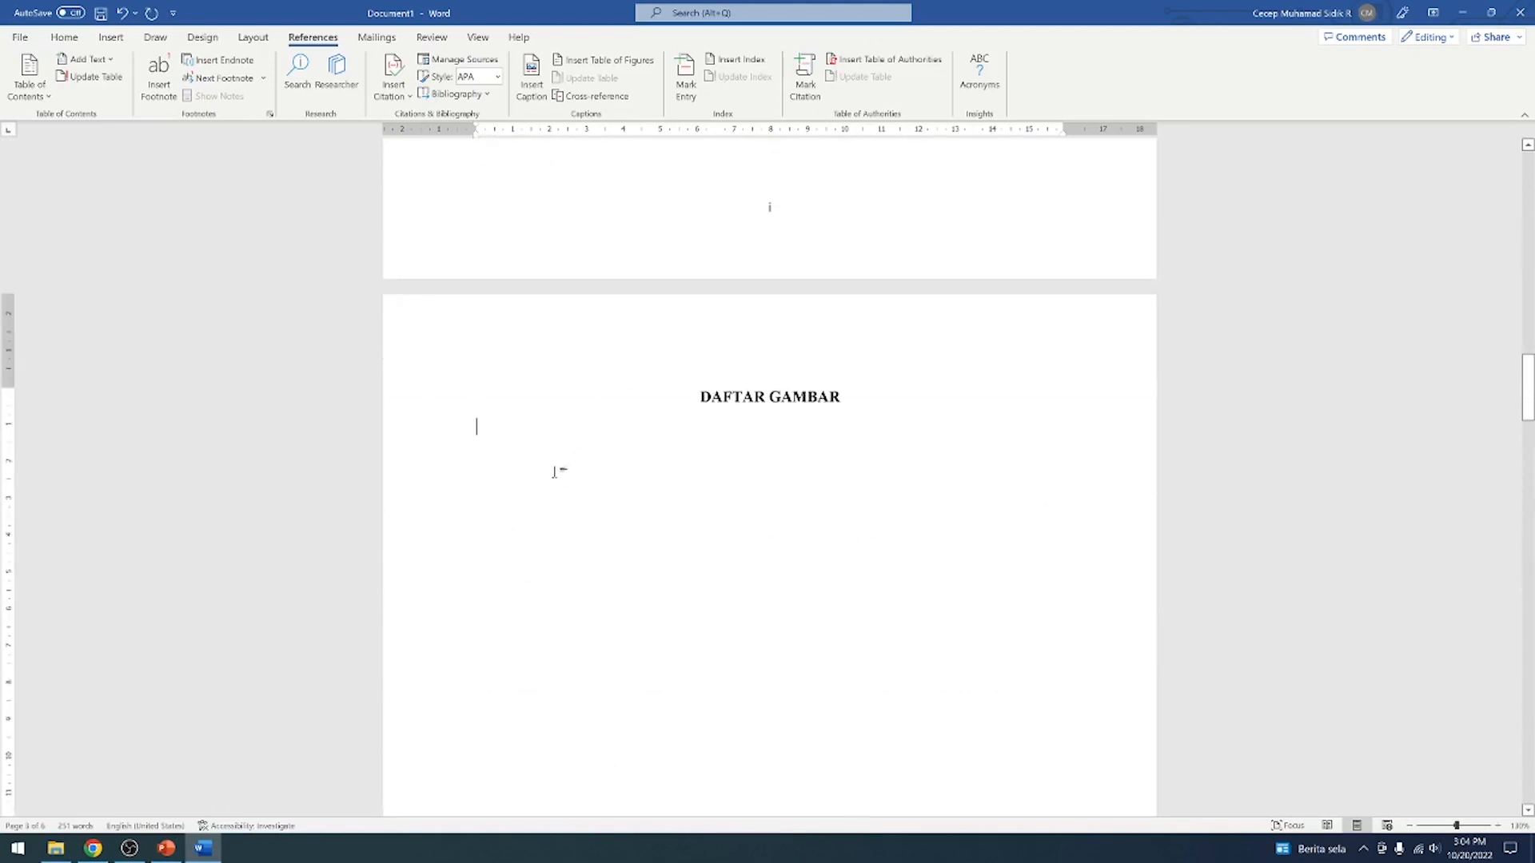
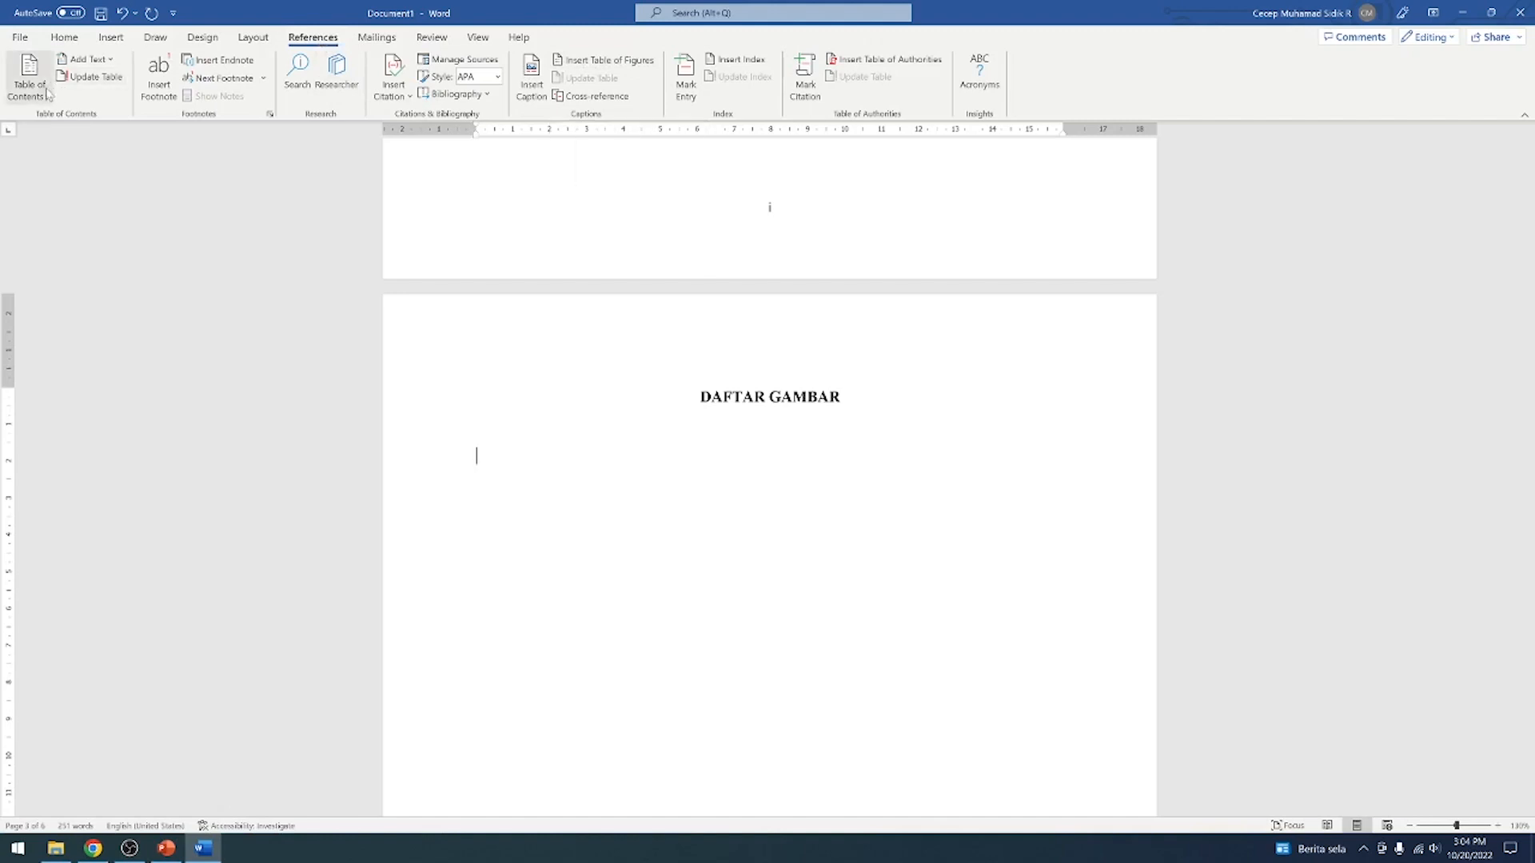
Insert a table of figures with the Tabel 2. caption label and dotted tab leader below the DAFTAR GAMBAR heading
click(620, 69)
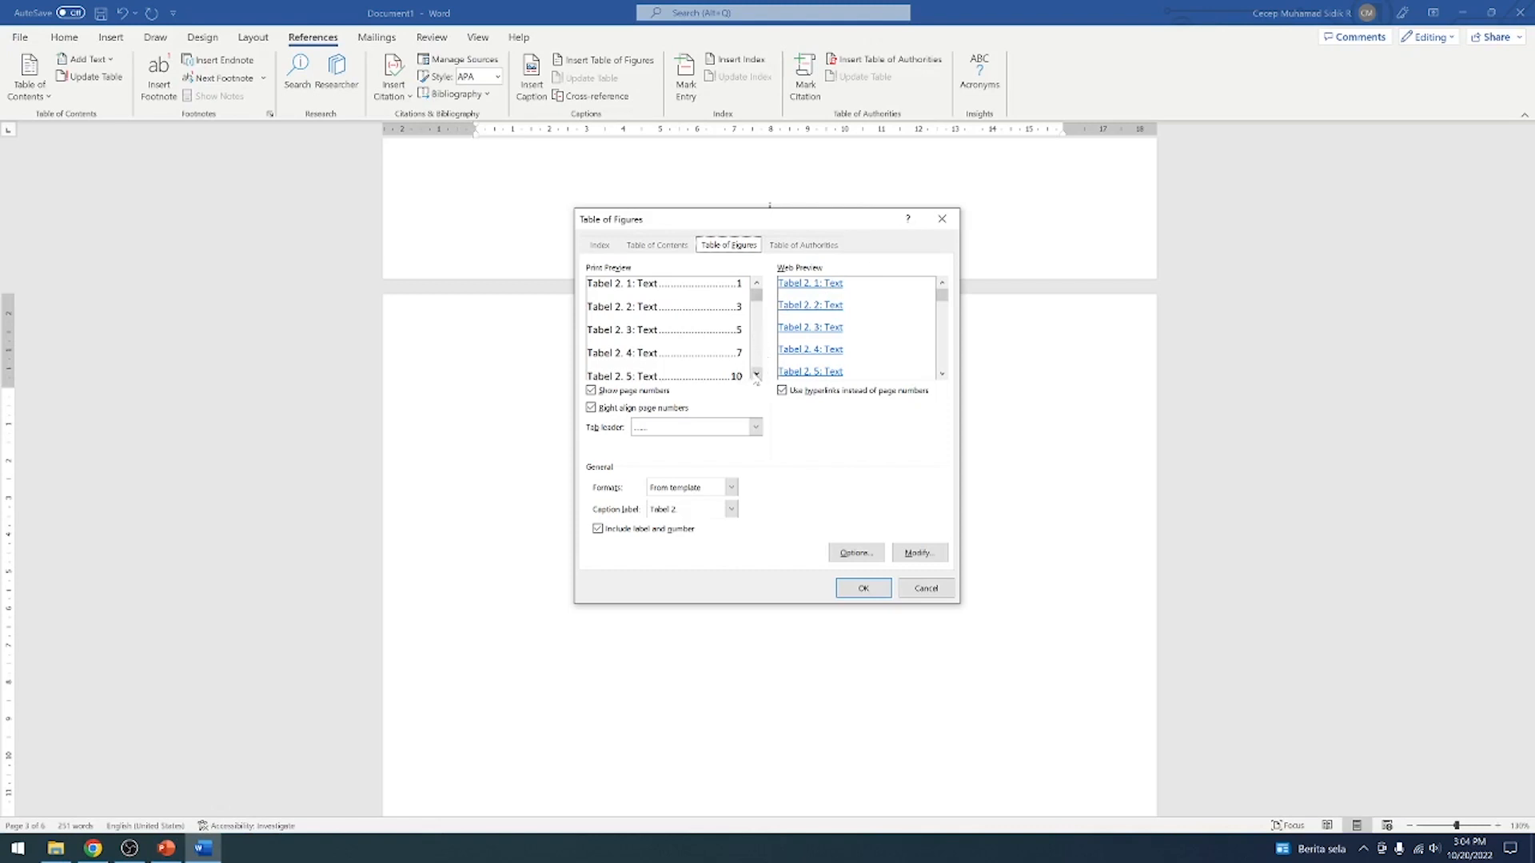
click(757, 283)
click(755, 427)
click(755, 427)
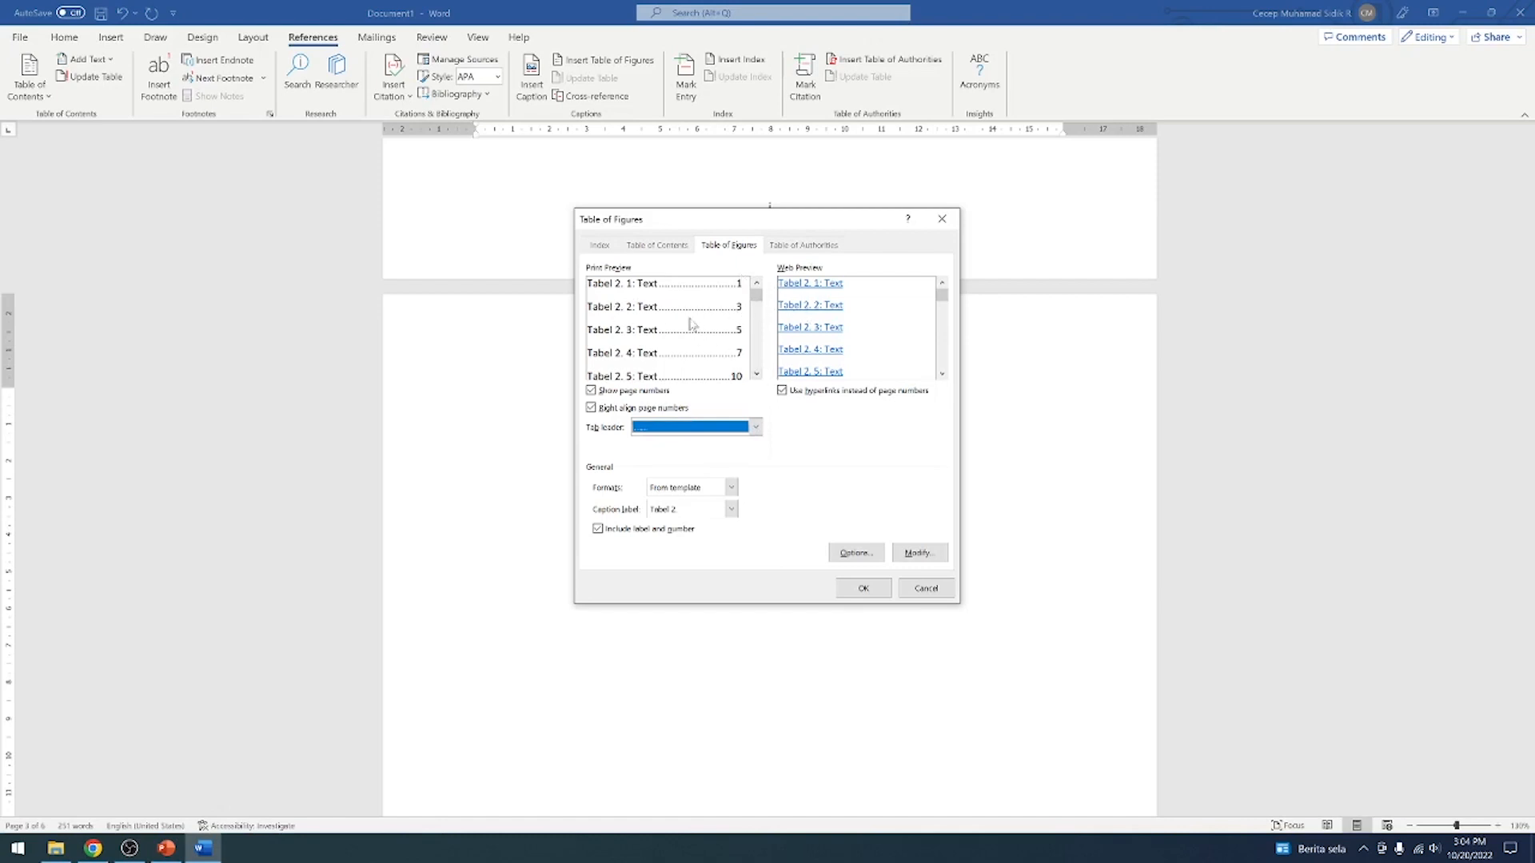
mouse_move(758, 297)
mouse_down()
mouse_move(763, 366)
mouse_move(765, 286)
mouse_up()
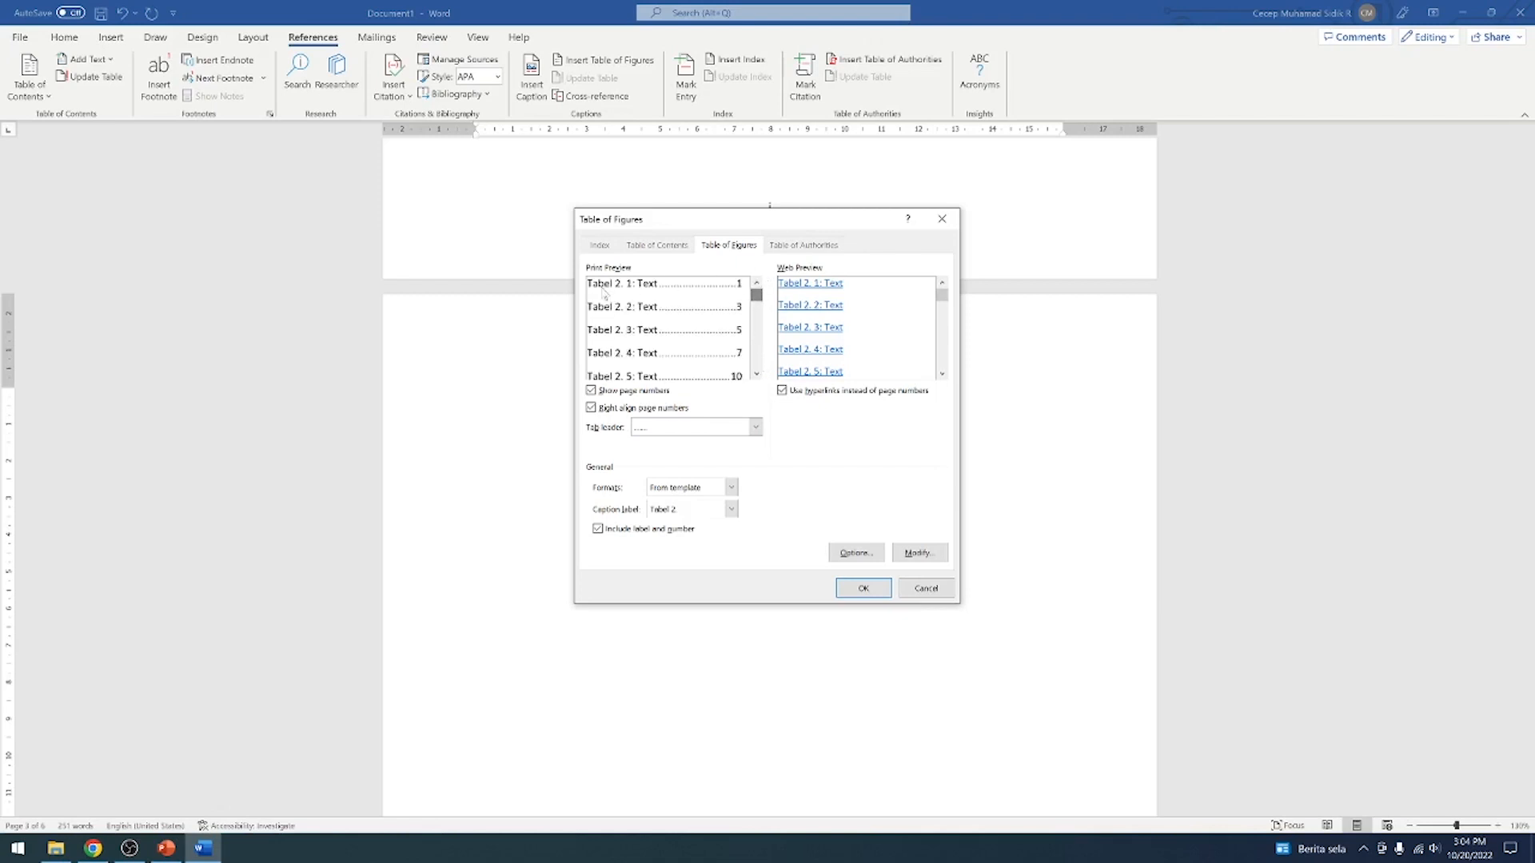
click(866, 590)
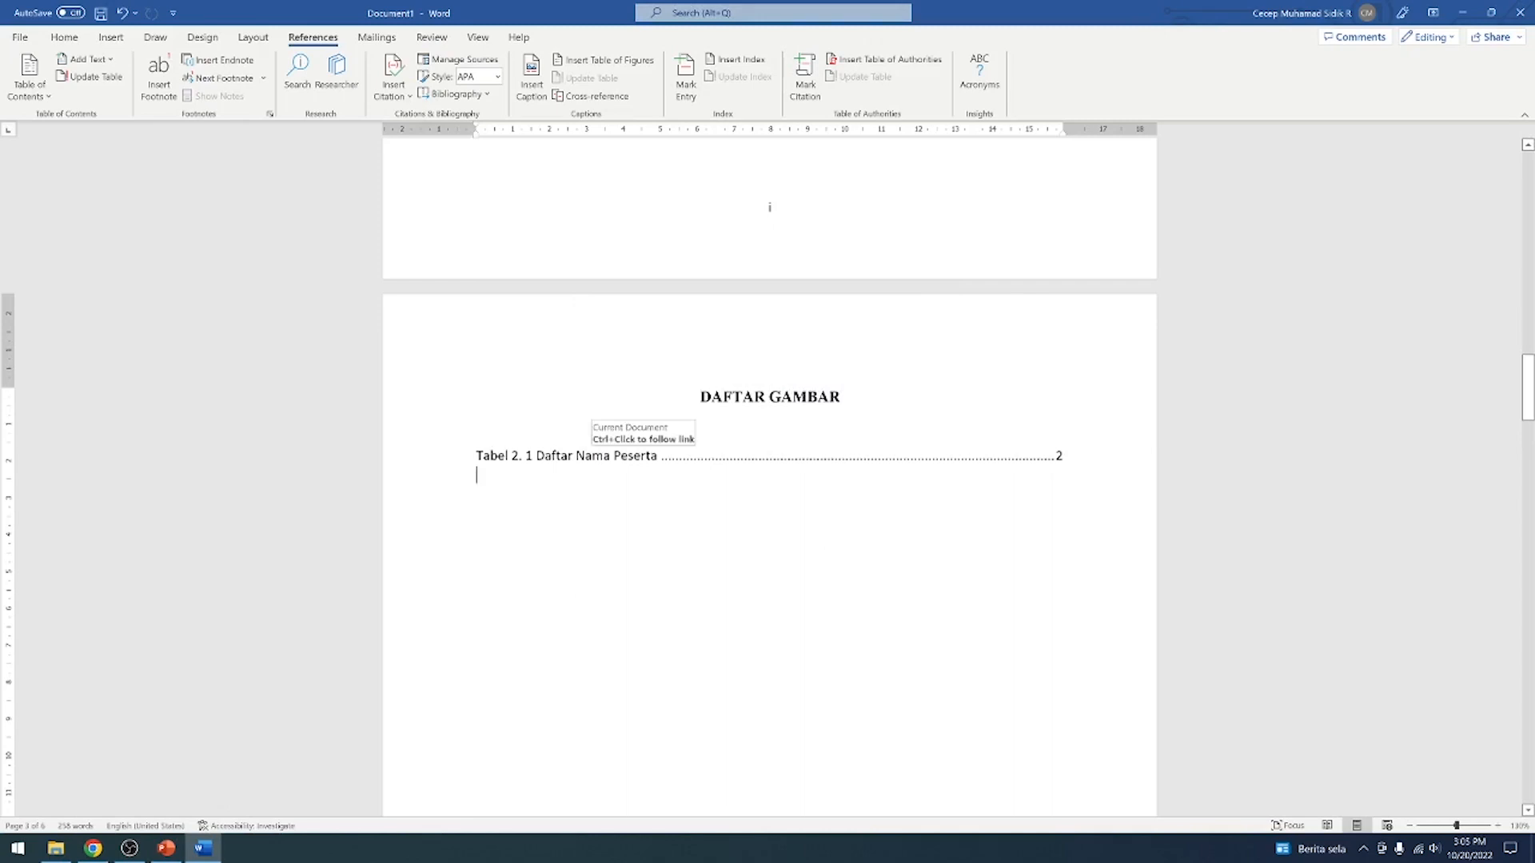
Delete the list of table captions just inserted below the DAFTAR GAMBAR heading
click(602, 62)
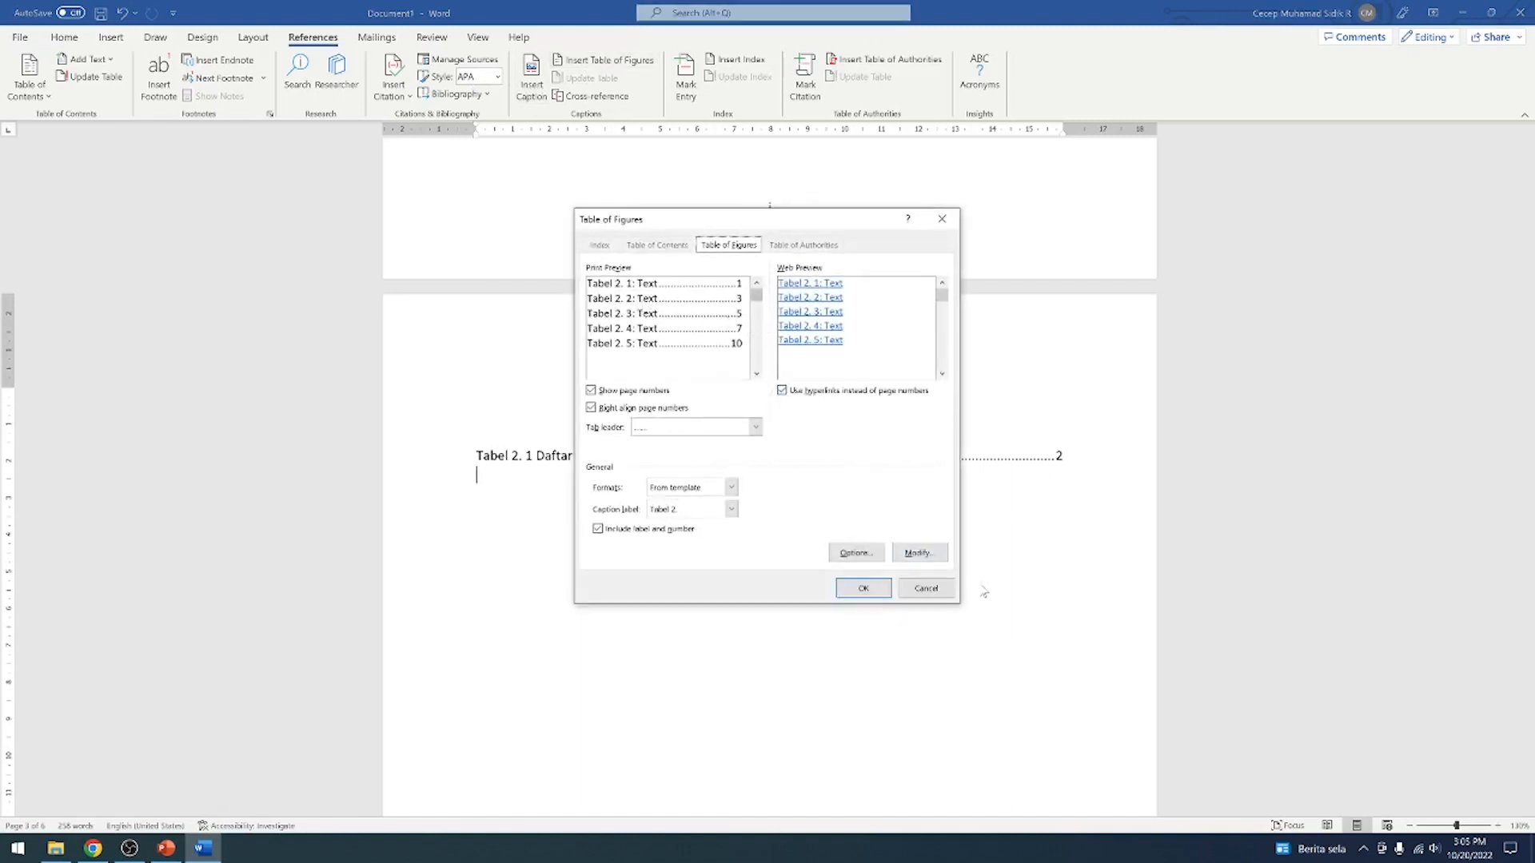
click(924, 588)
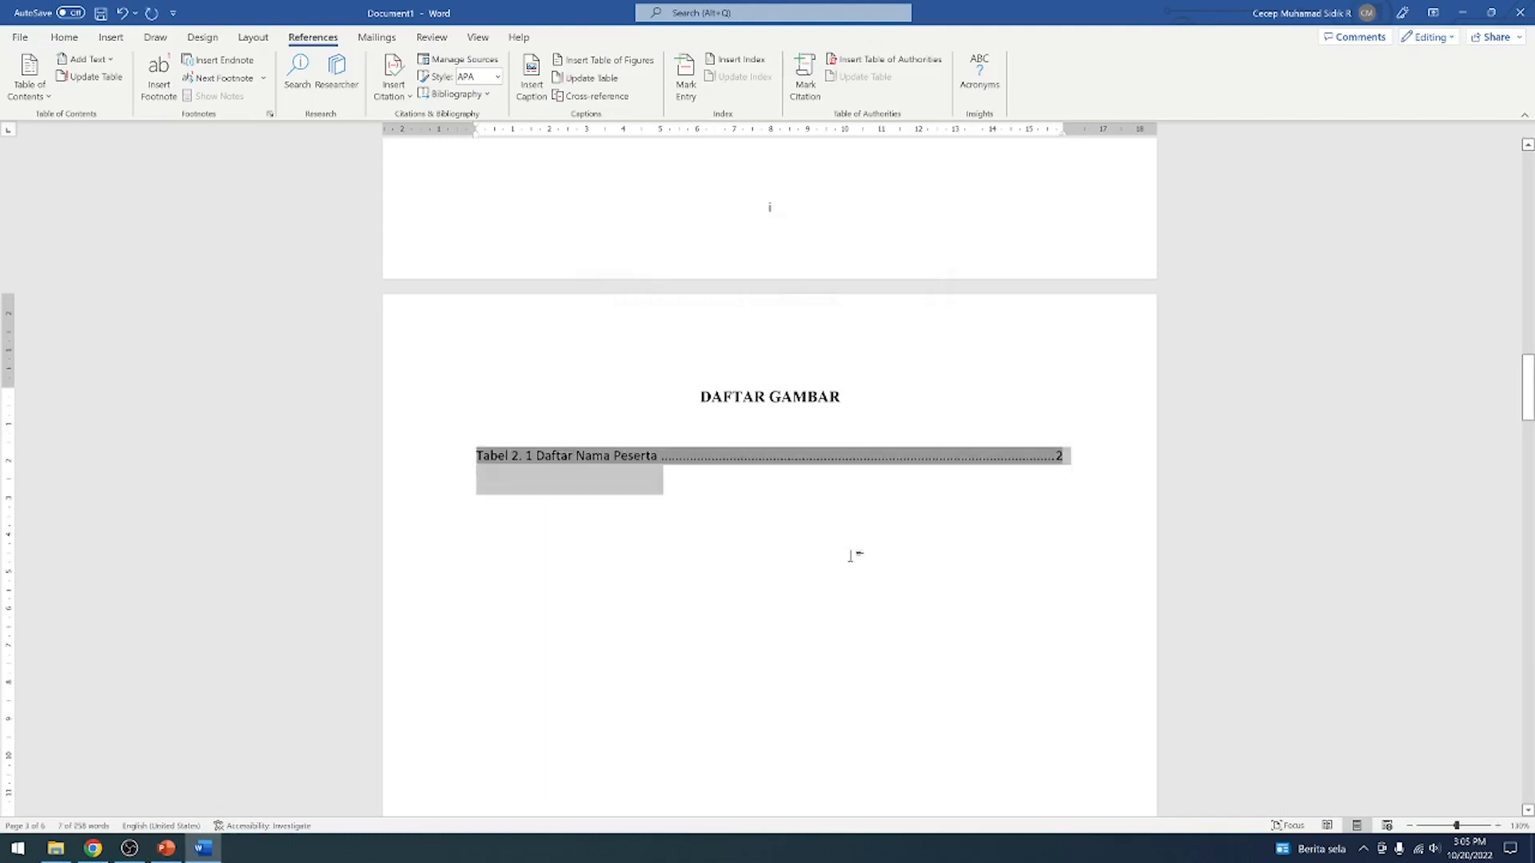
key(Delete)
Insert a table of figures with the Gambar 2. caption label below the DAFTAR GAMBAR heading
click(591, 60)
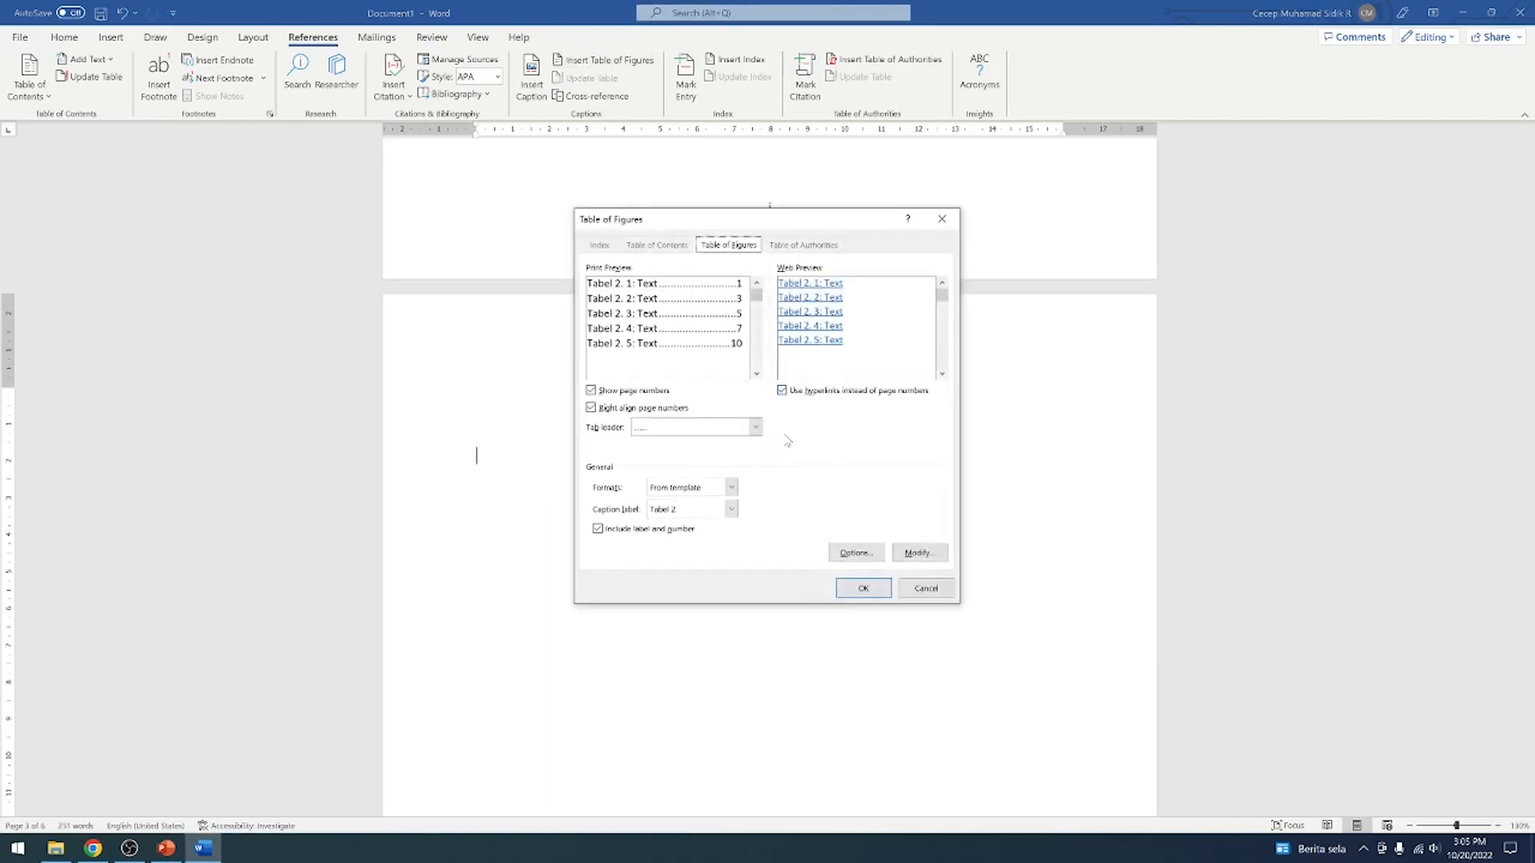
click(732, 511)
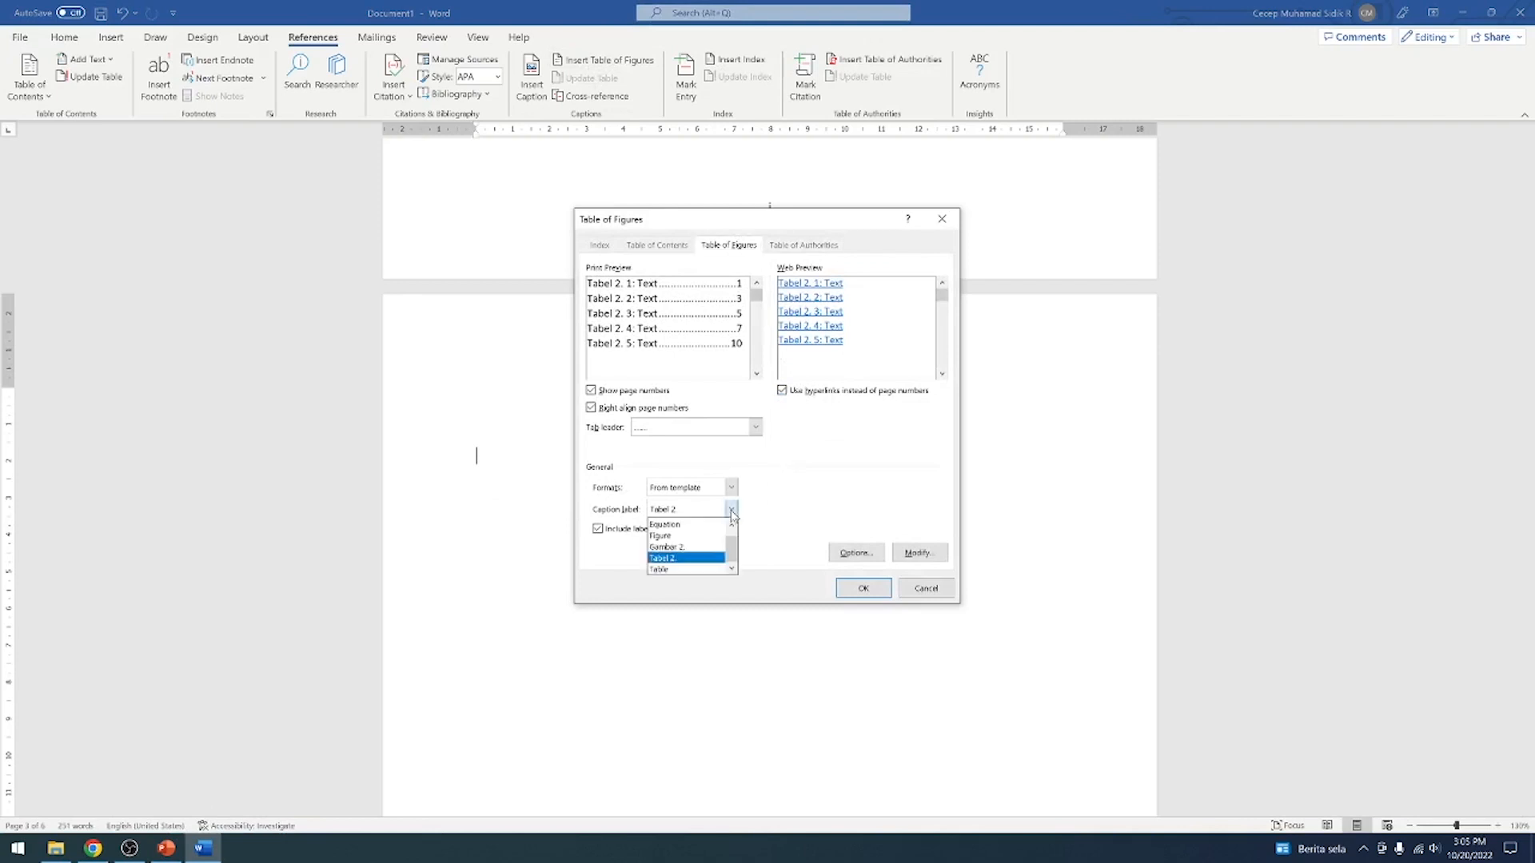
click(794, 502)
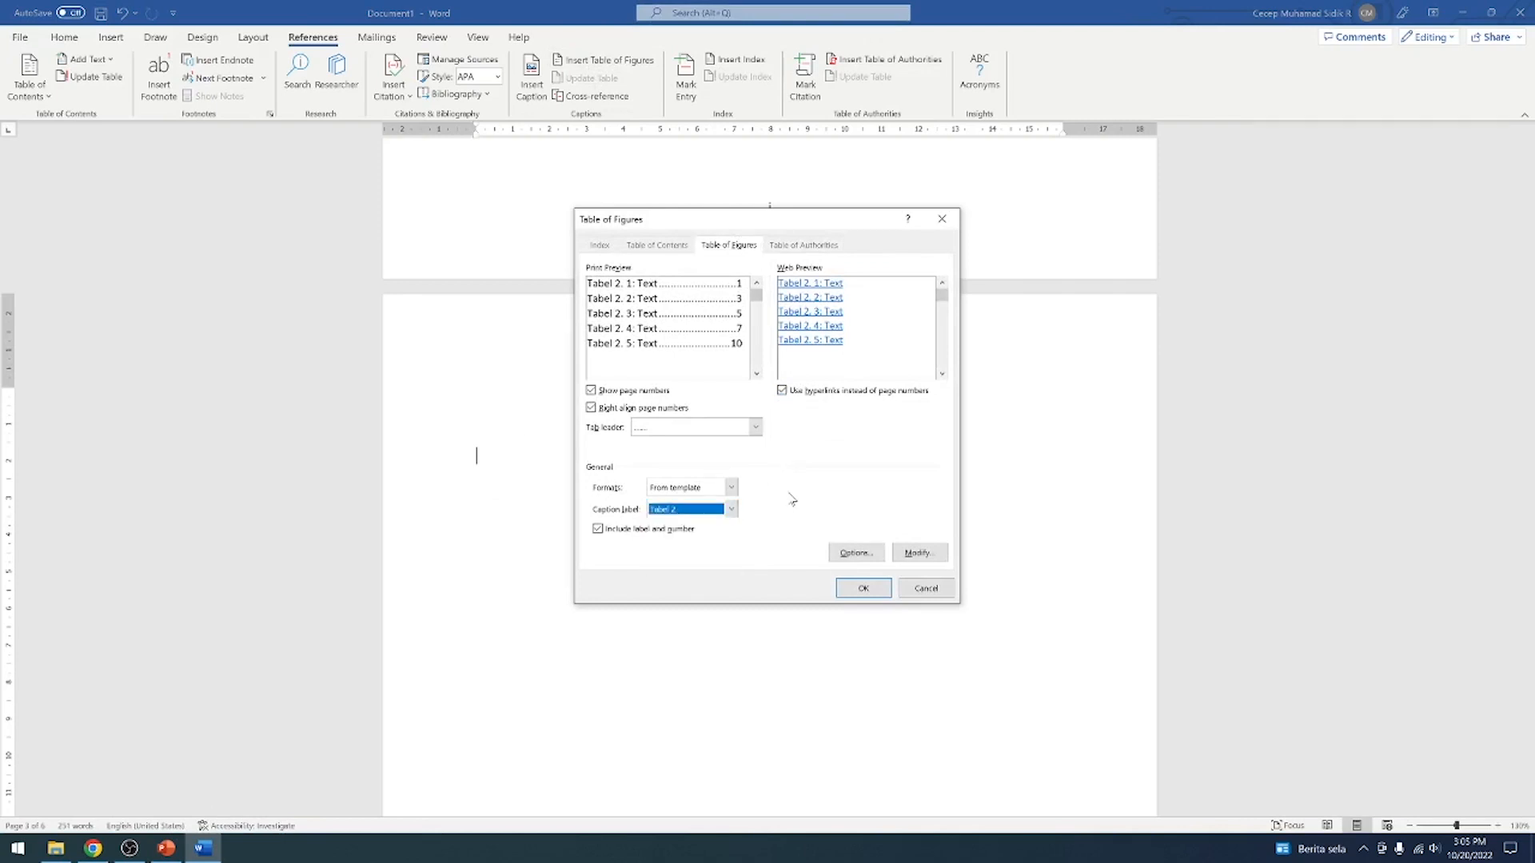
click(732, 511)
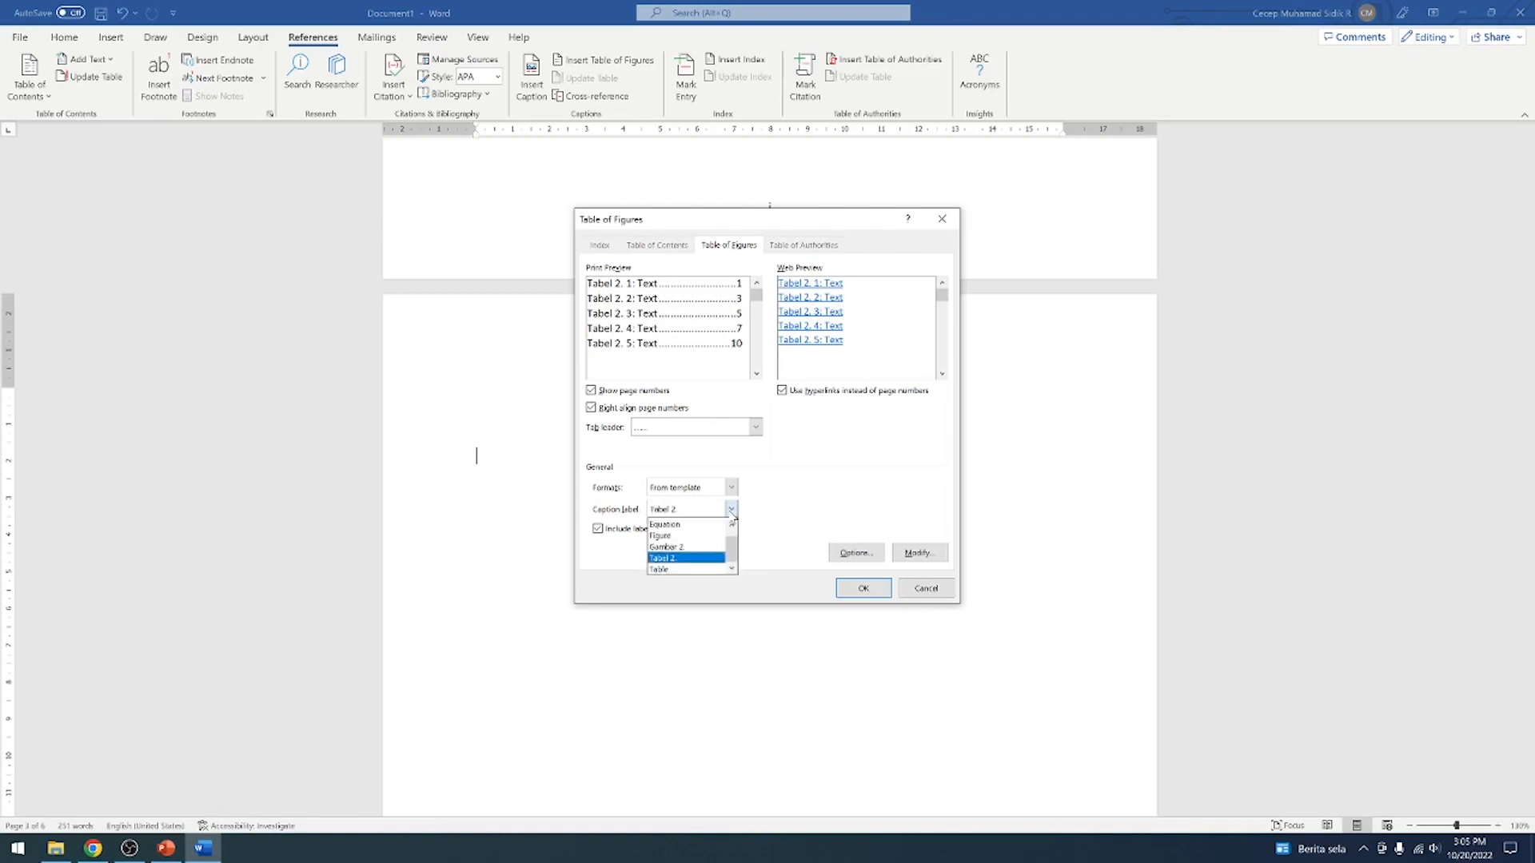
click(660, 549)
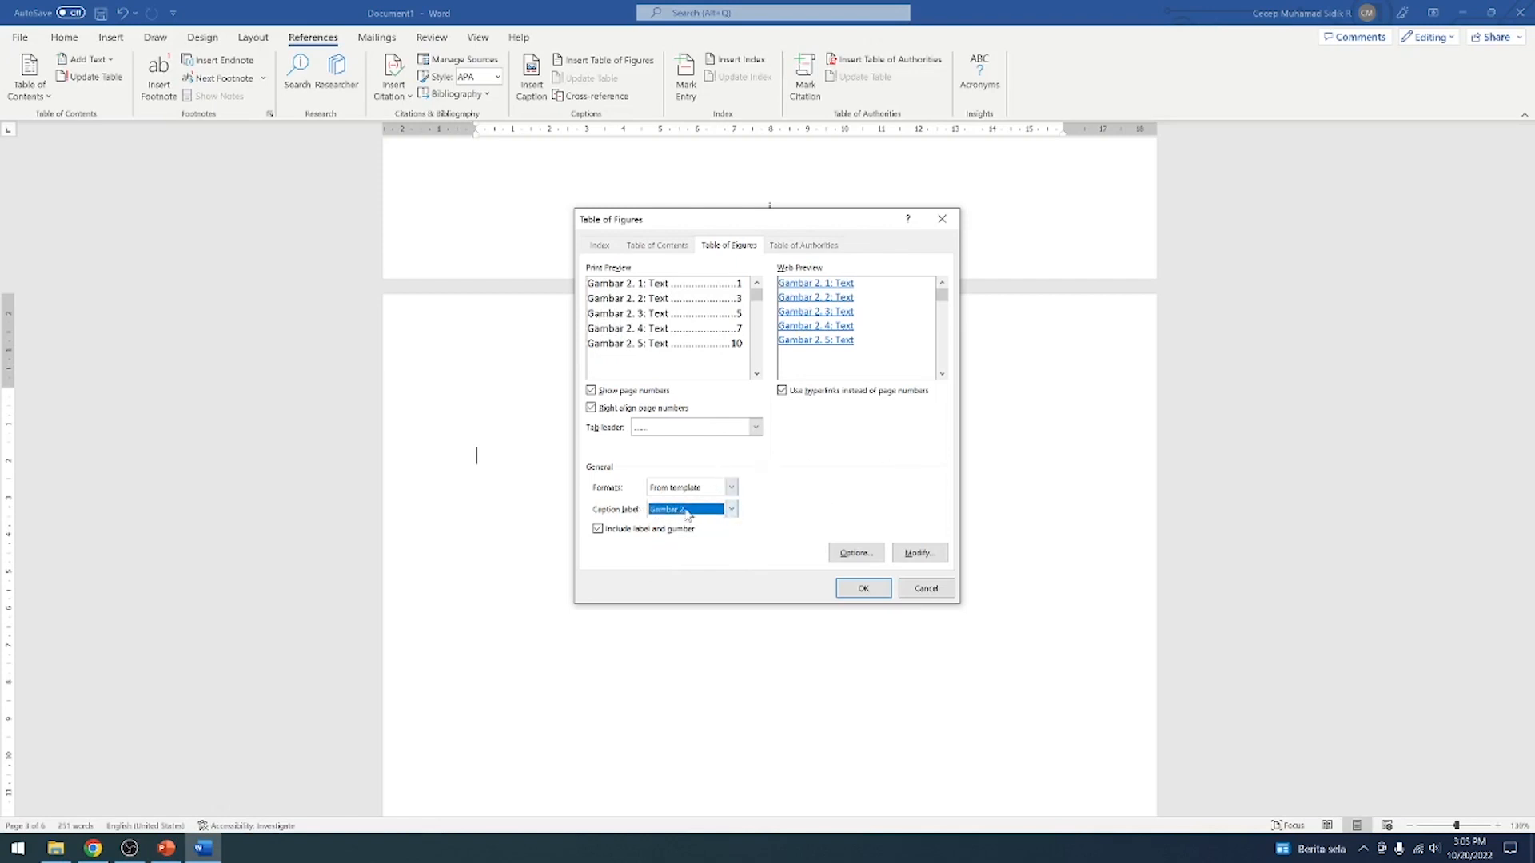
click(731, 509)
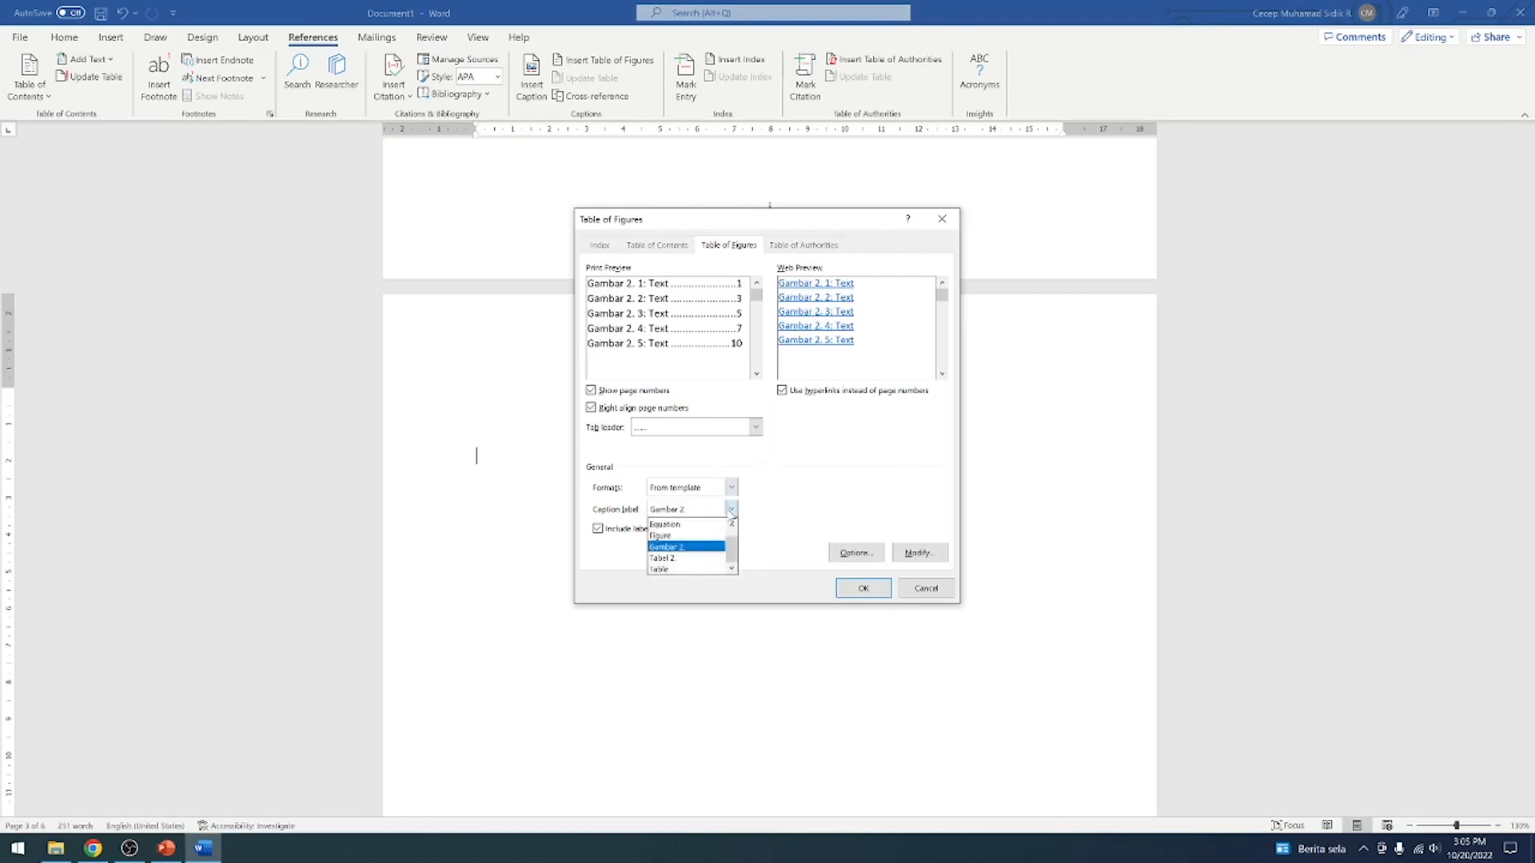
click(671, 548)
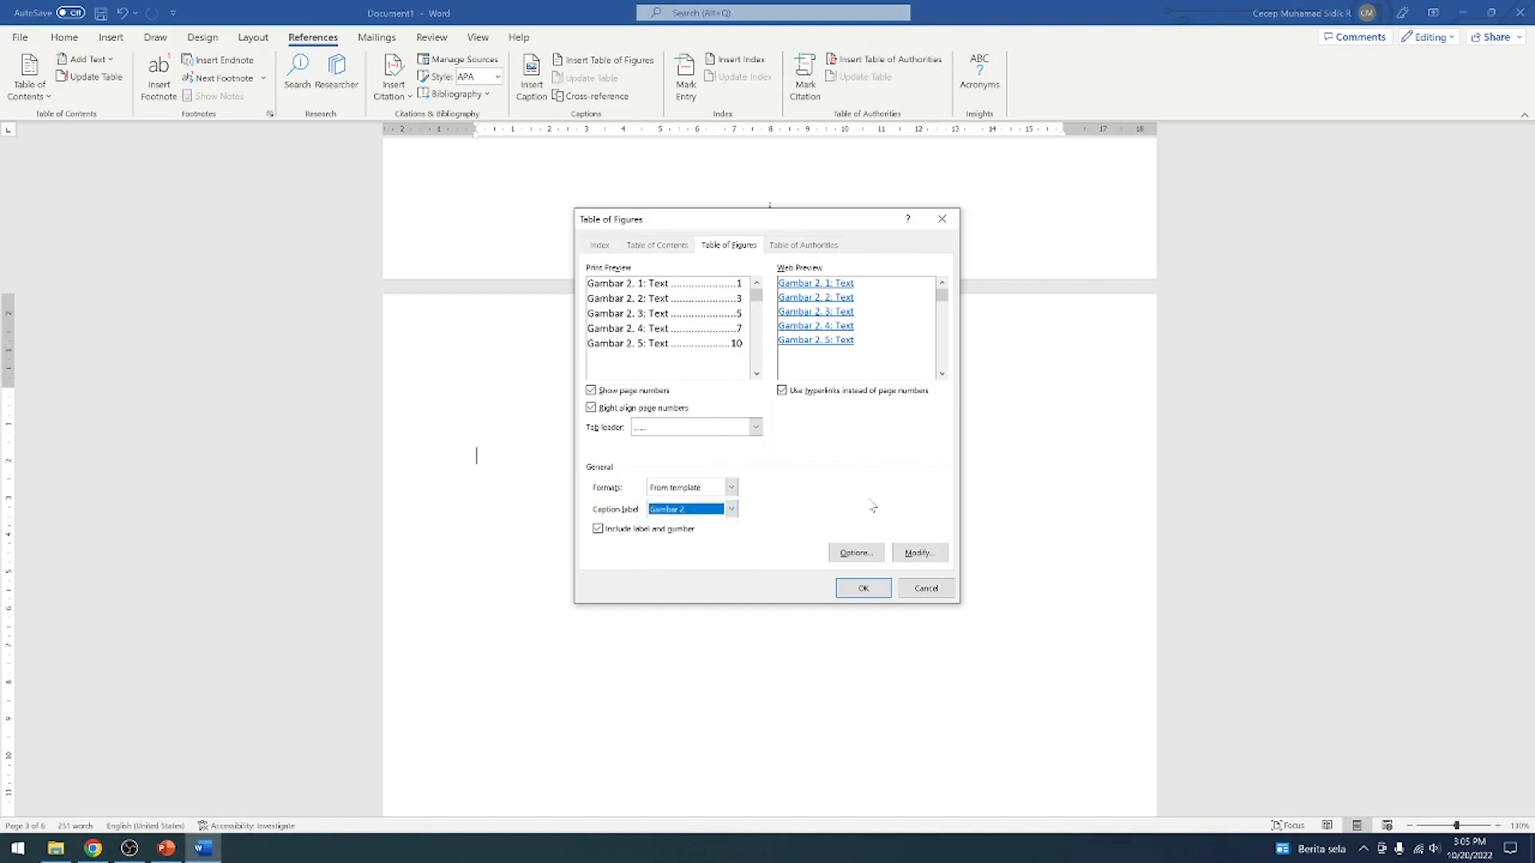
click(873, 586)
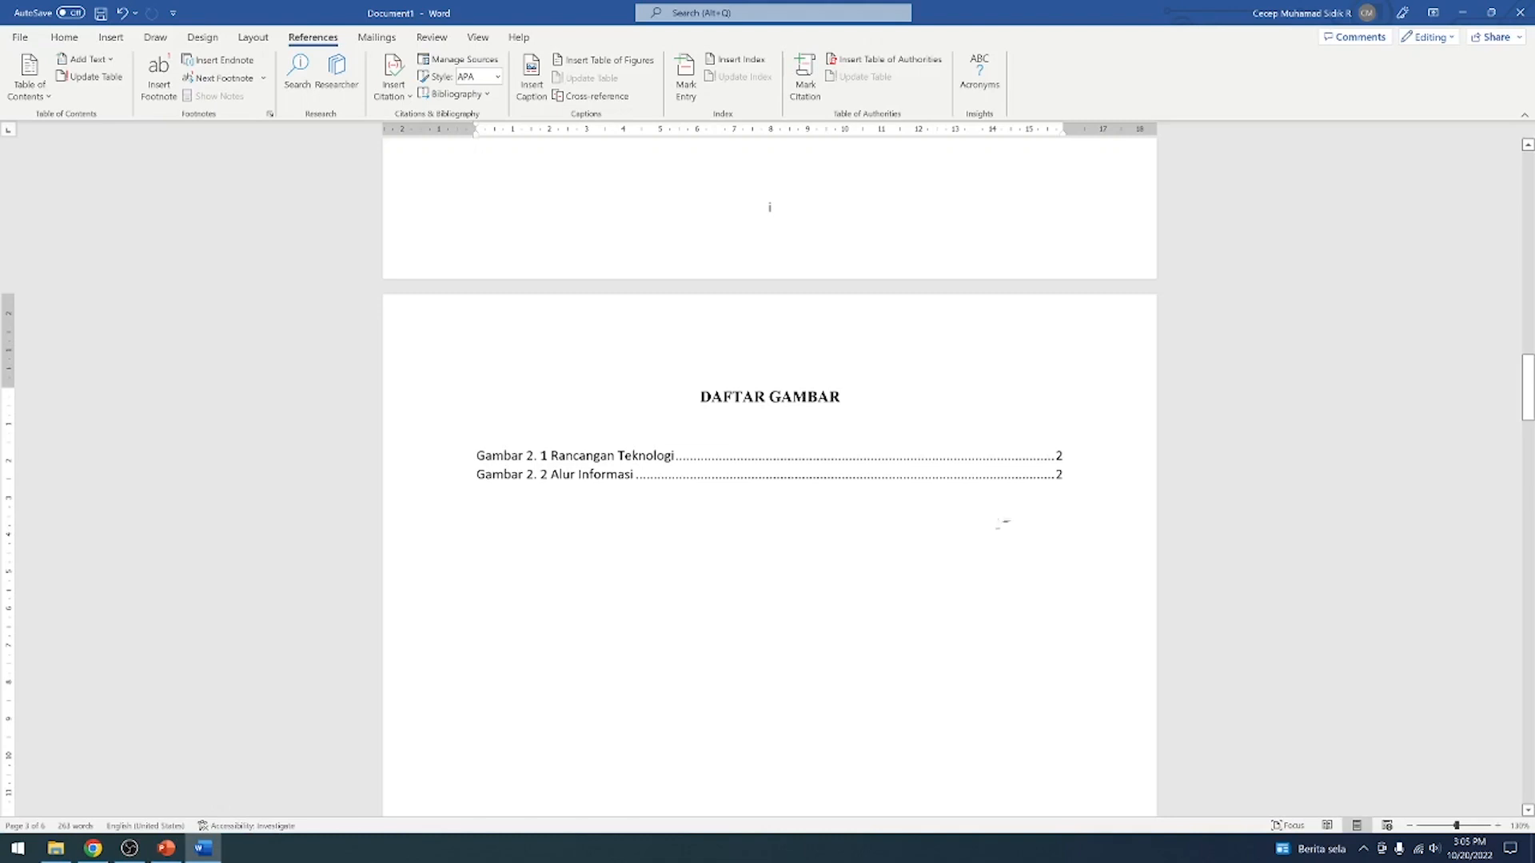
Add an empty line below the DAFTAR TABEL heading
scroll(1003, 522, up, 5)
scroll(1004, 519, down, 15)
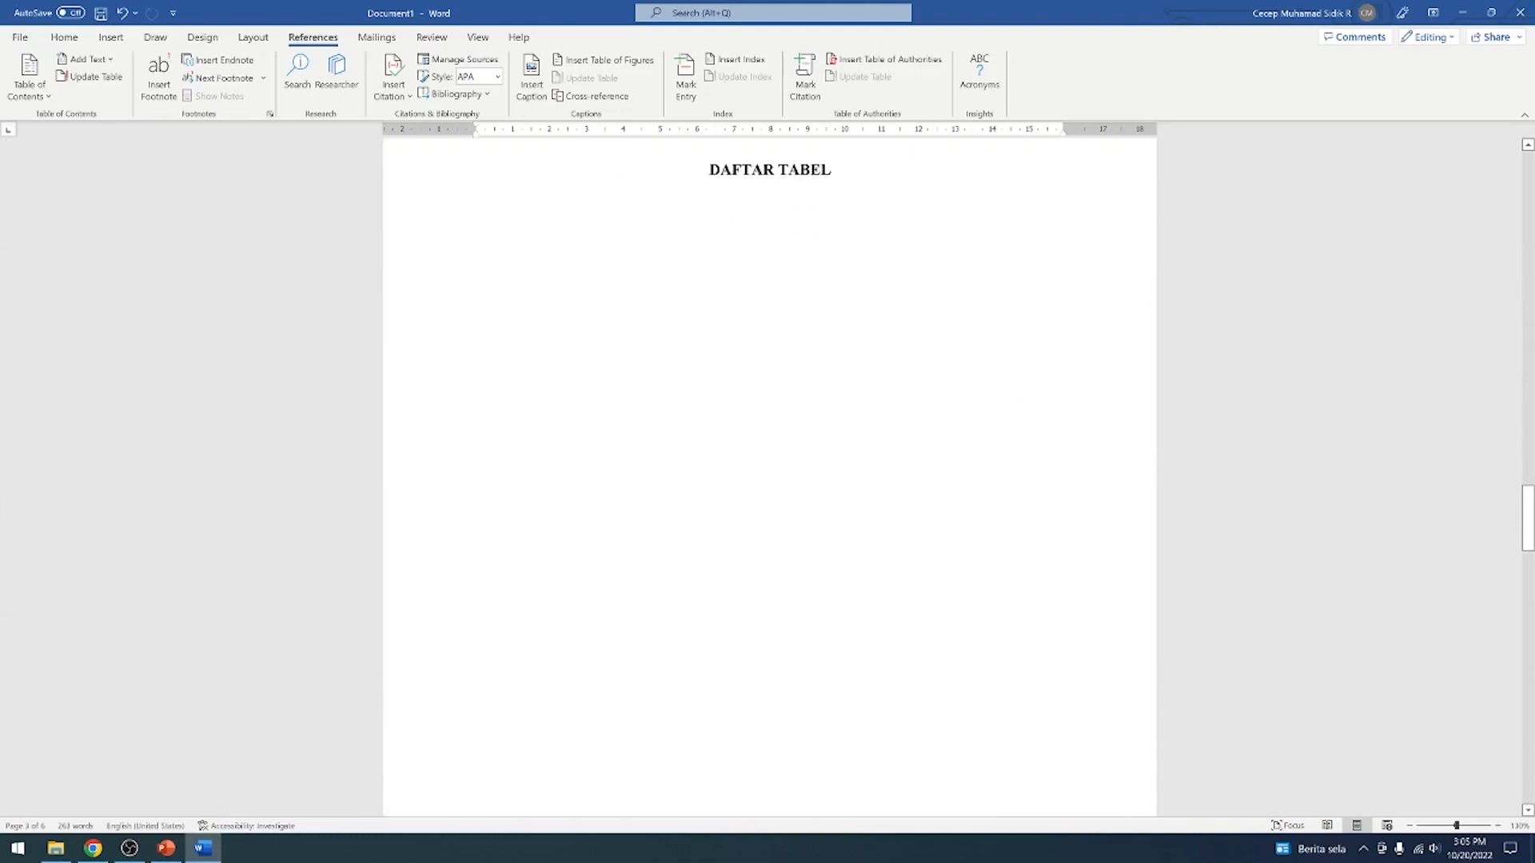
scroll(586, 302, up, 11)
scroll(617, 404, down, 6)
click(553, 459)
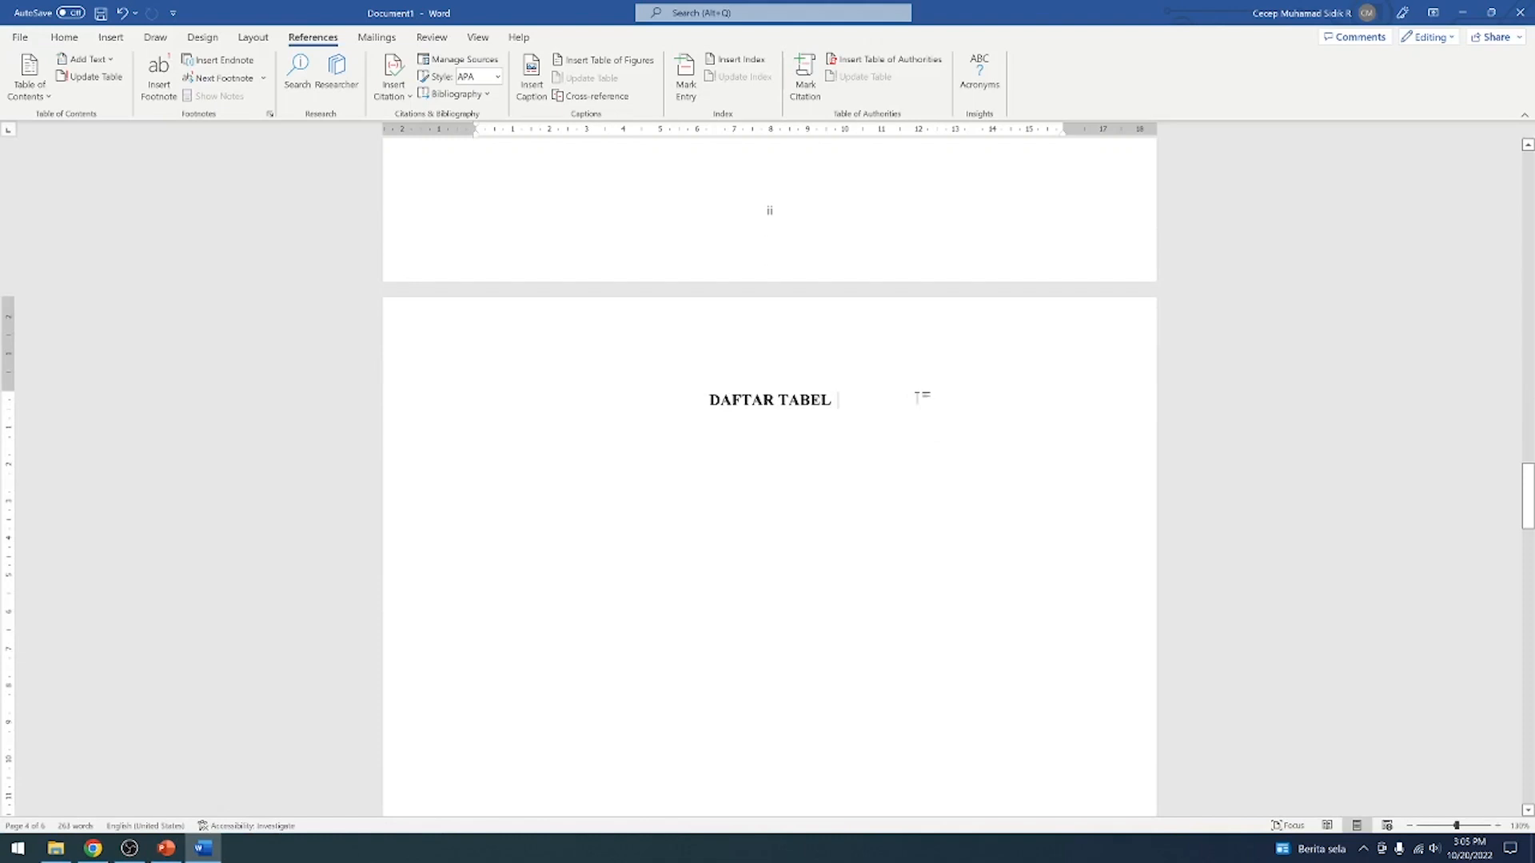
key(Return)
click(604, 61)
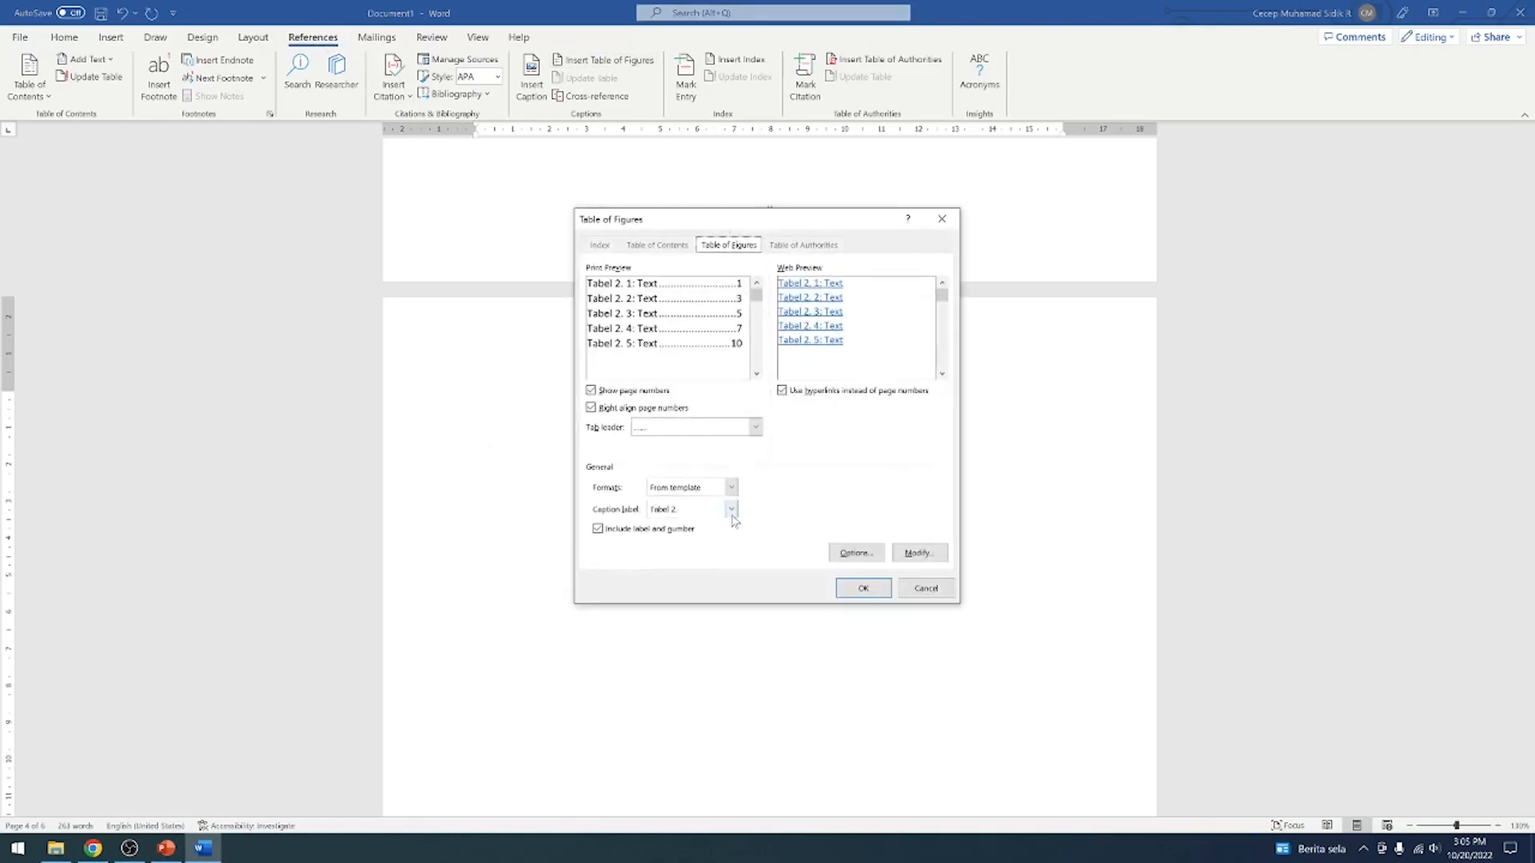
click(732, 511)
click(945, 587)
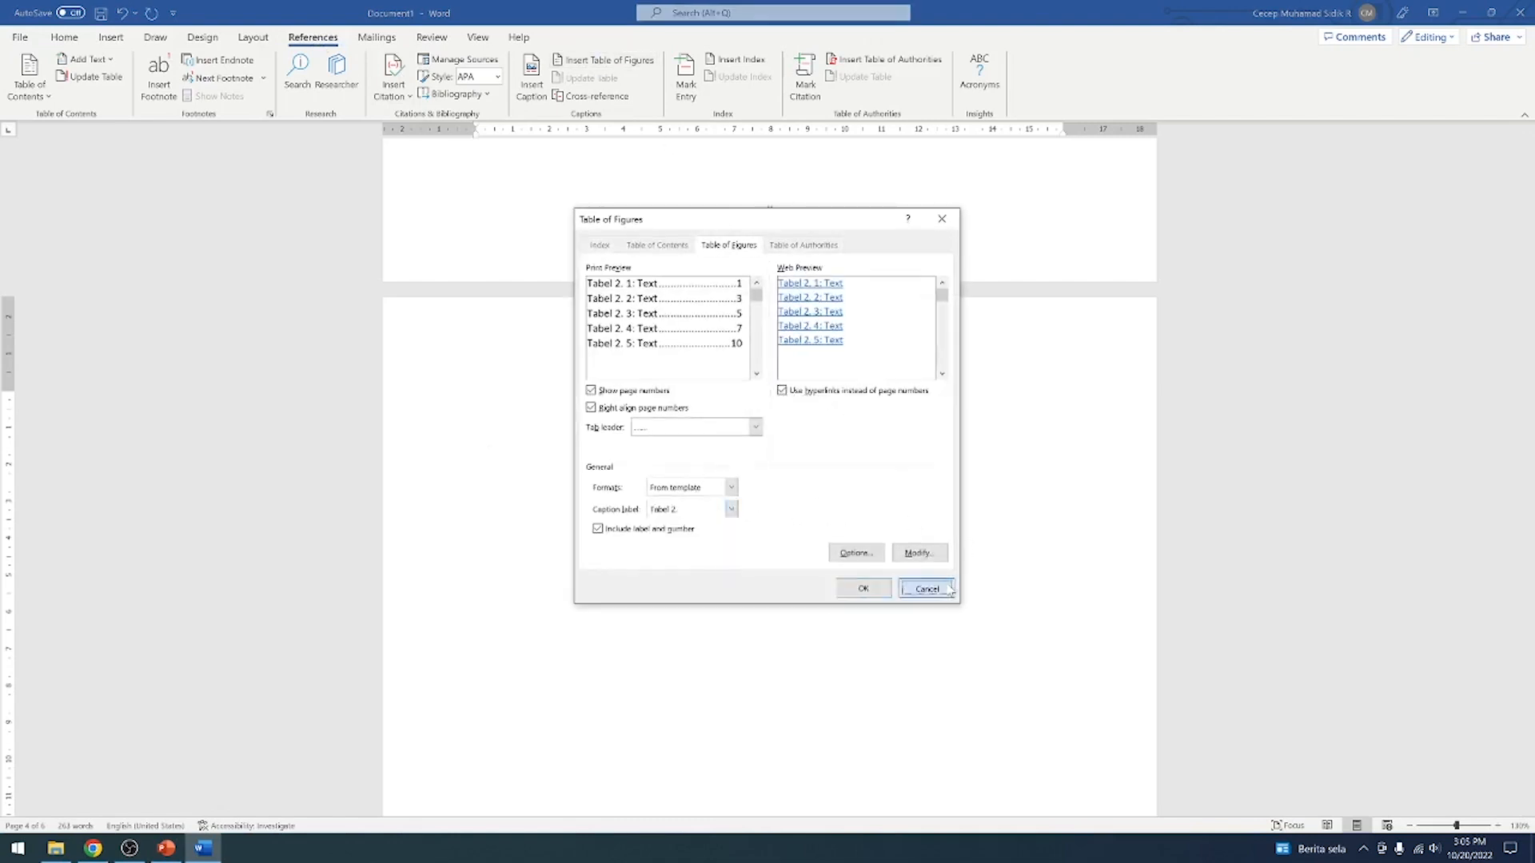
Check the table caption in BAB II, and insert a table of figures with the Tabel 2. caption label below the DAFTAR TABEL heading
scroll(979, 563, up, 4)
scroll(980, 560, down, 20)
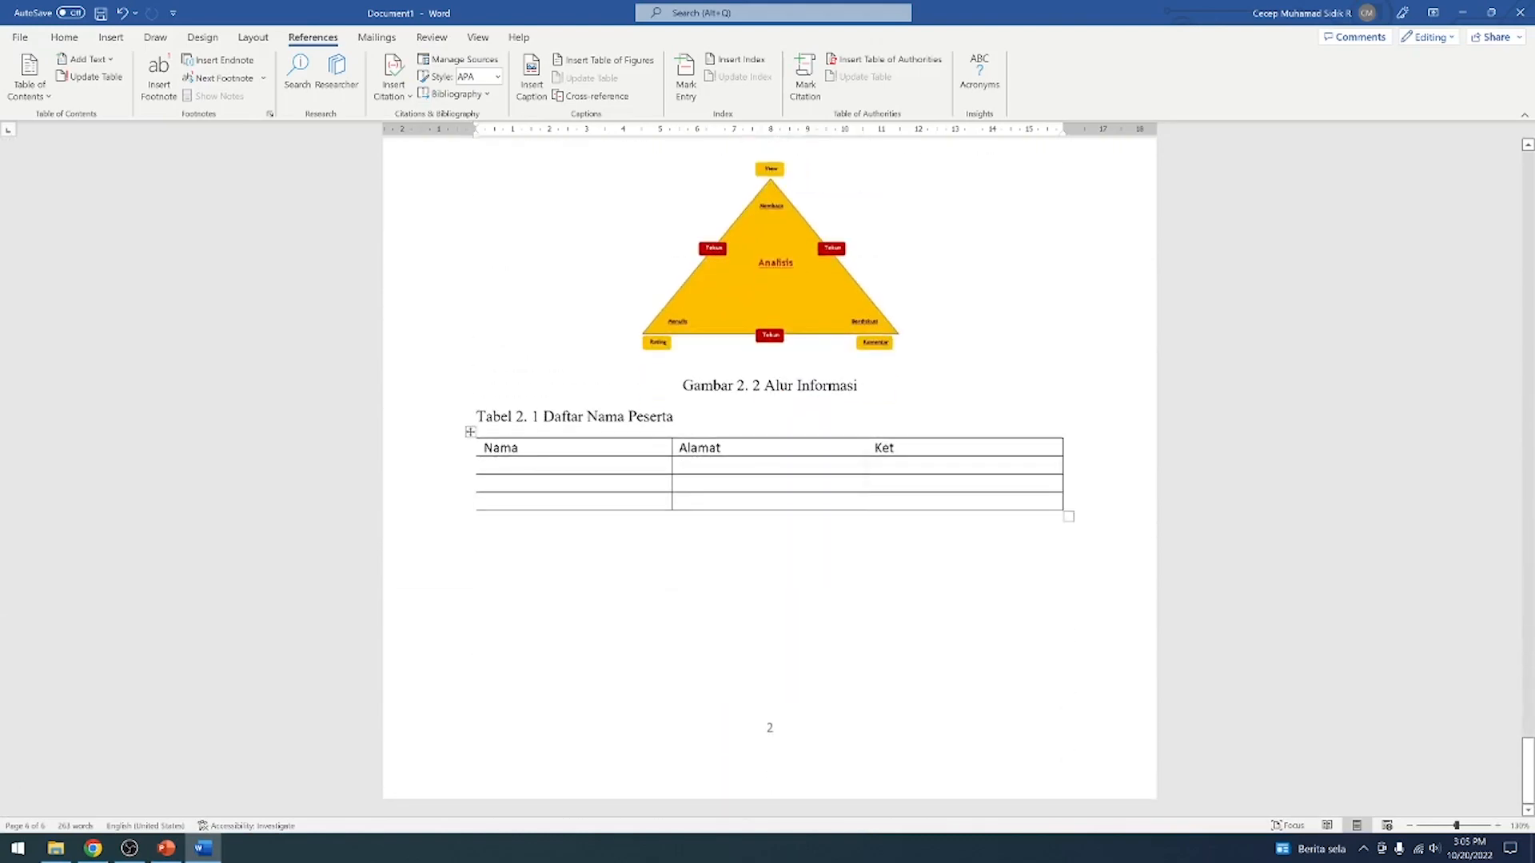
scroll(769, 472, up, 15)
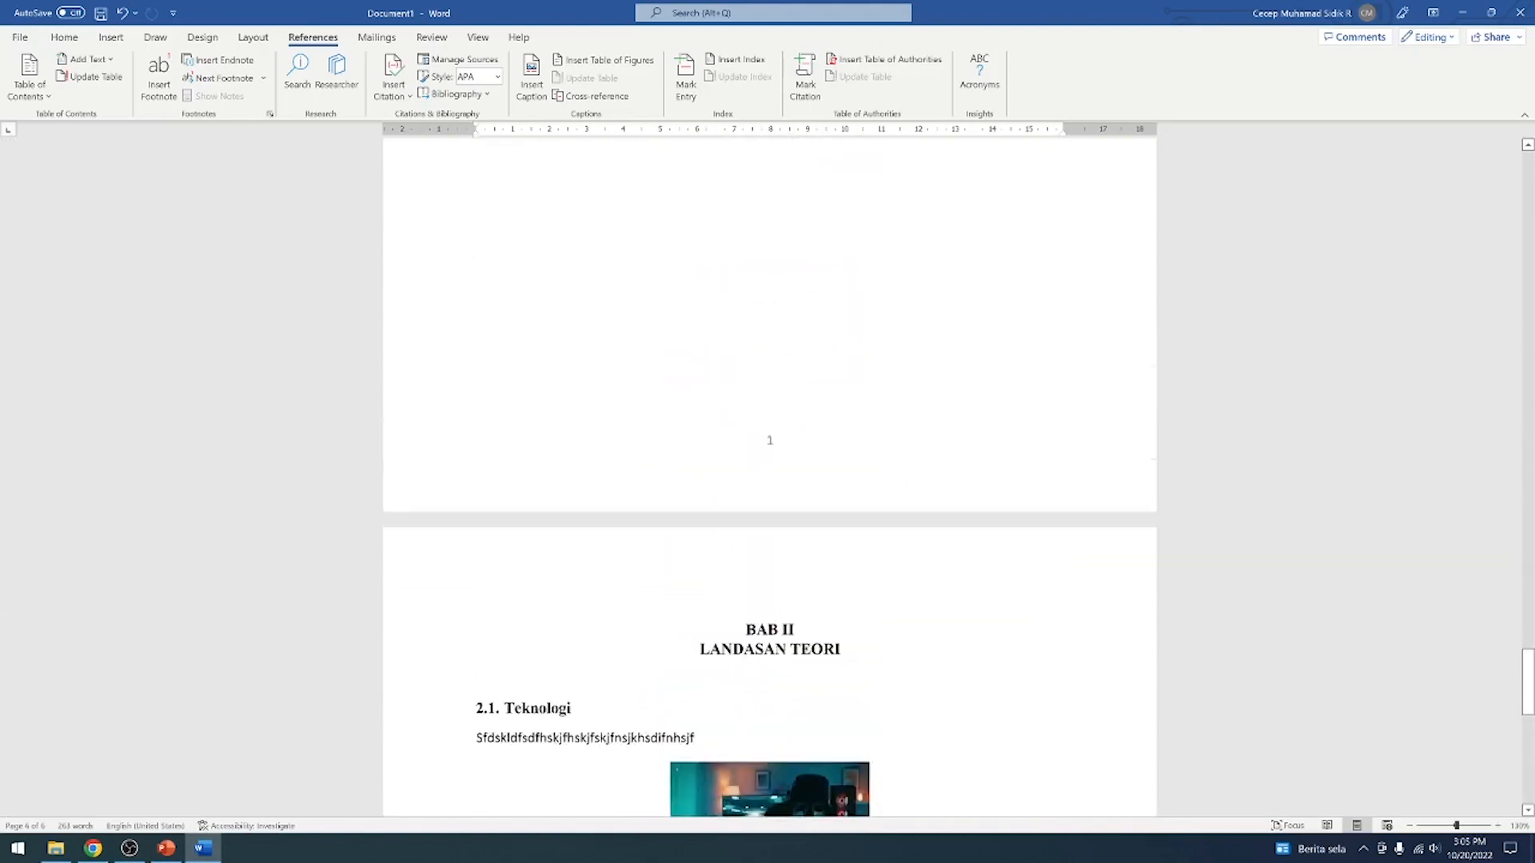
scroll(649, 372, up, 10)
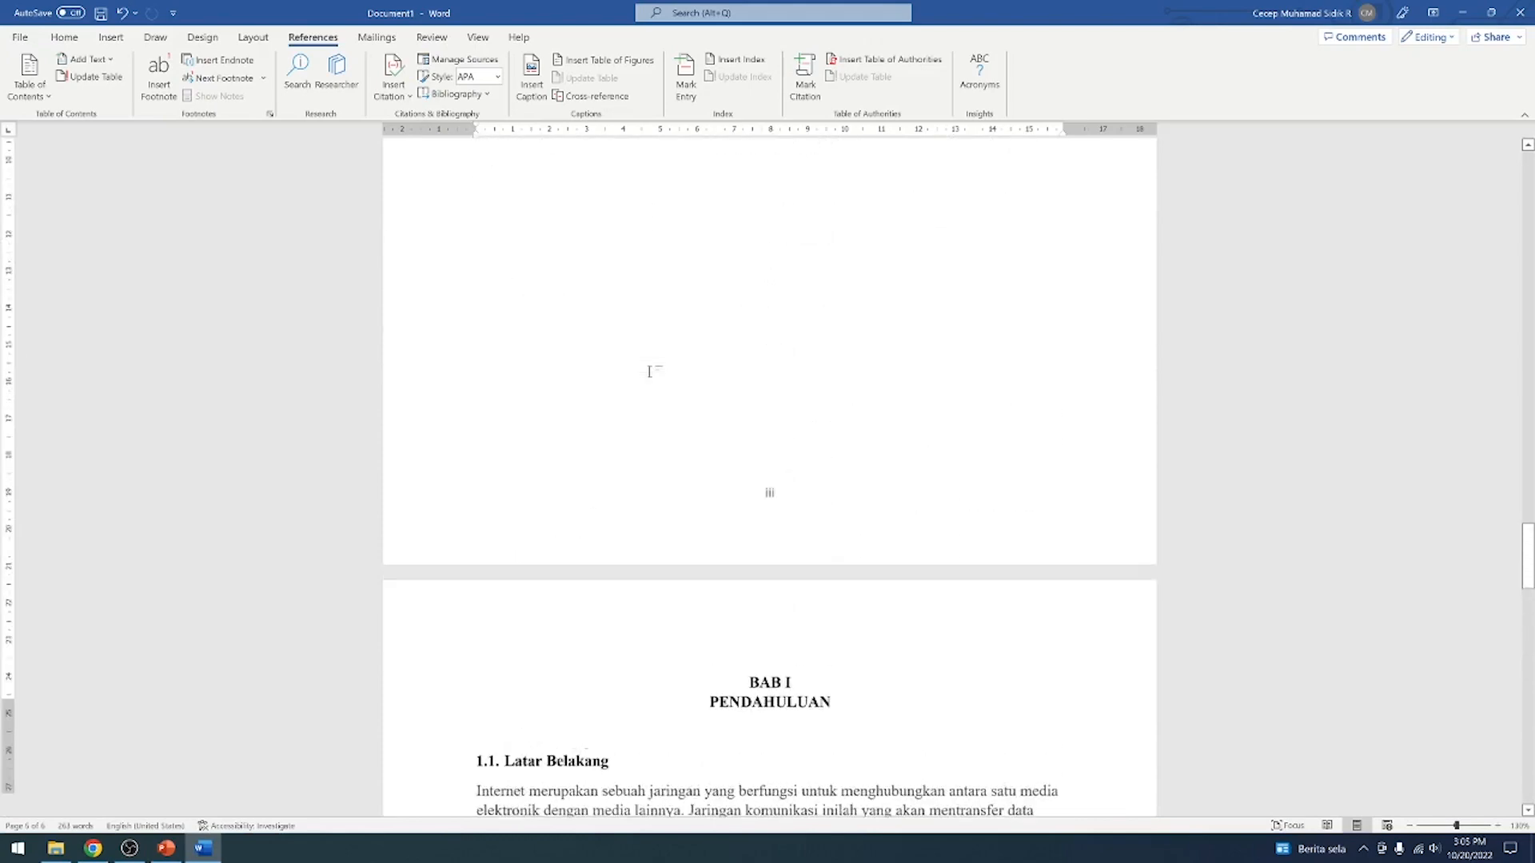
scroll(649, 372, up, 5)
click(485, 552)
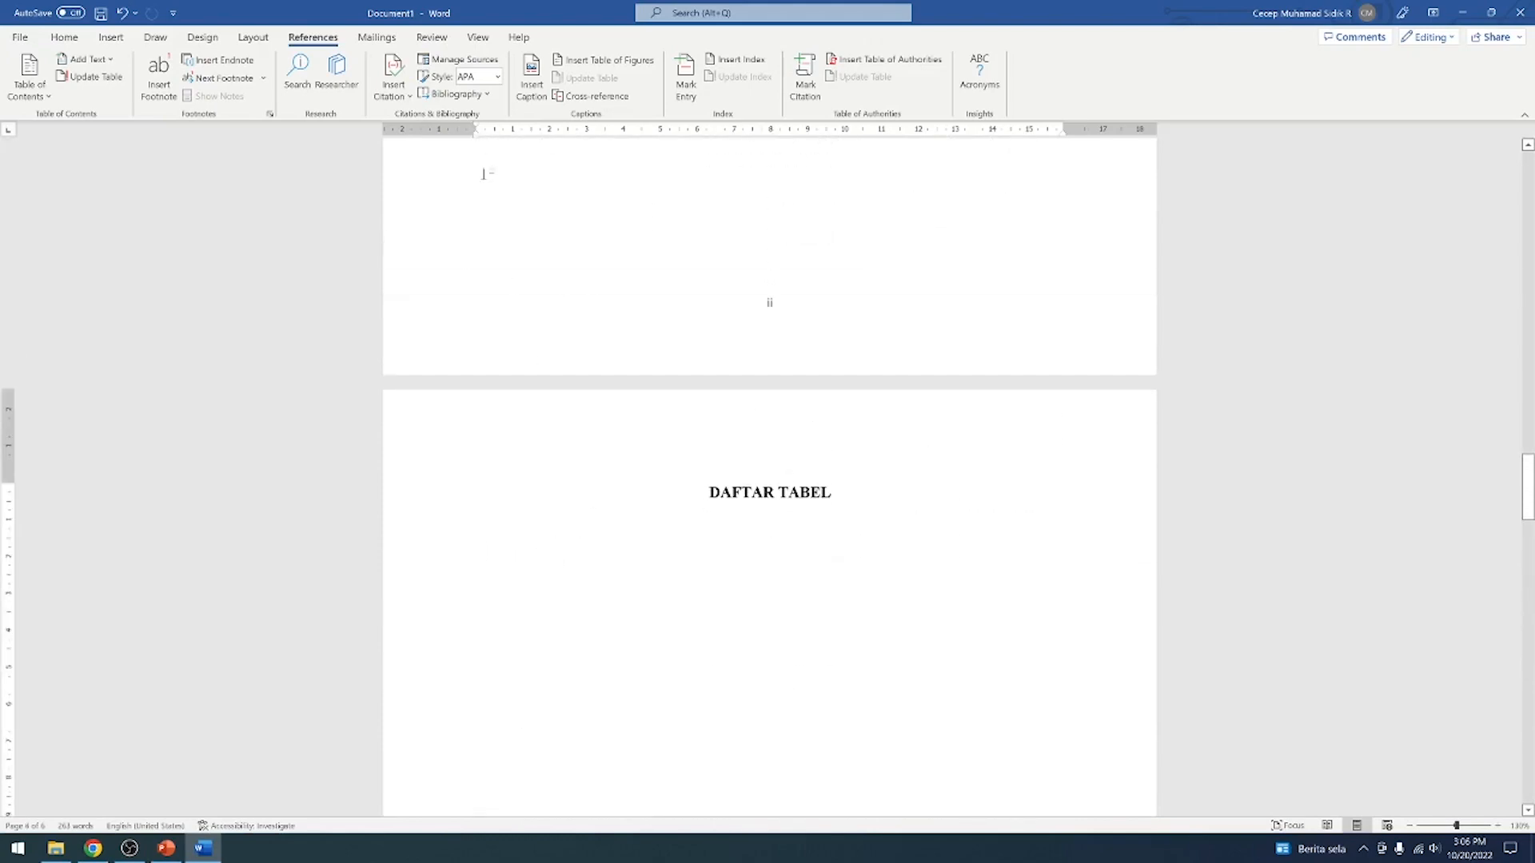
click(615, 60)
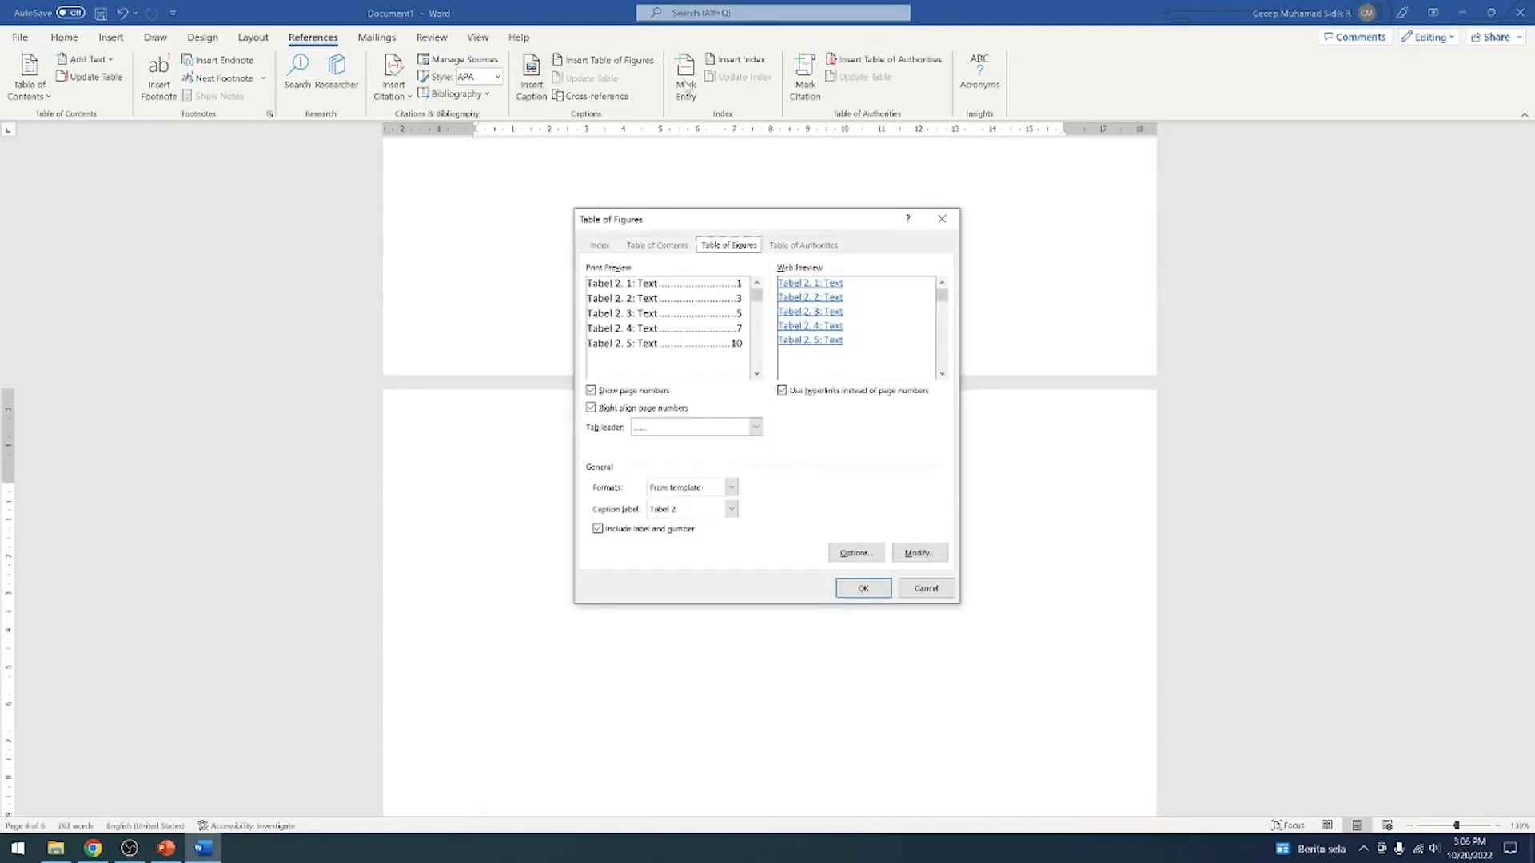
click(731, 510)
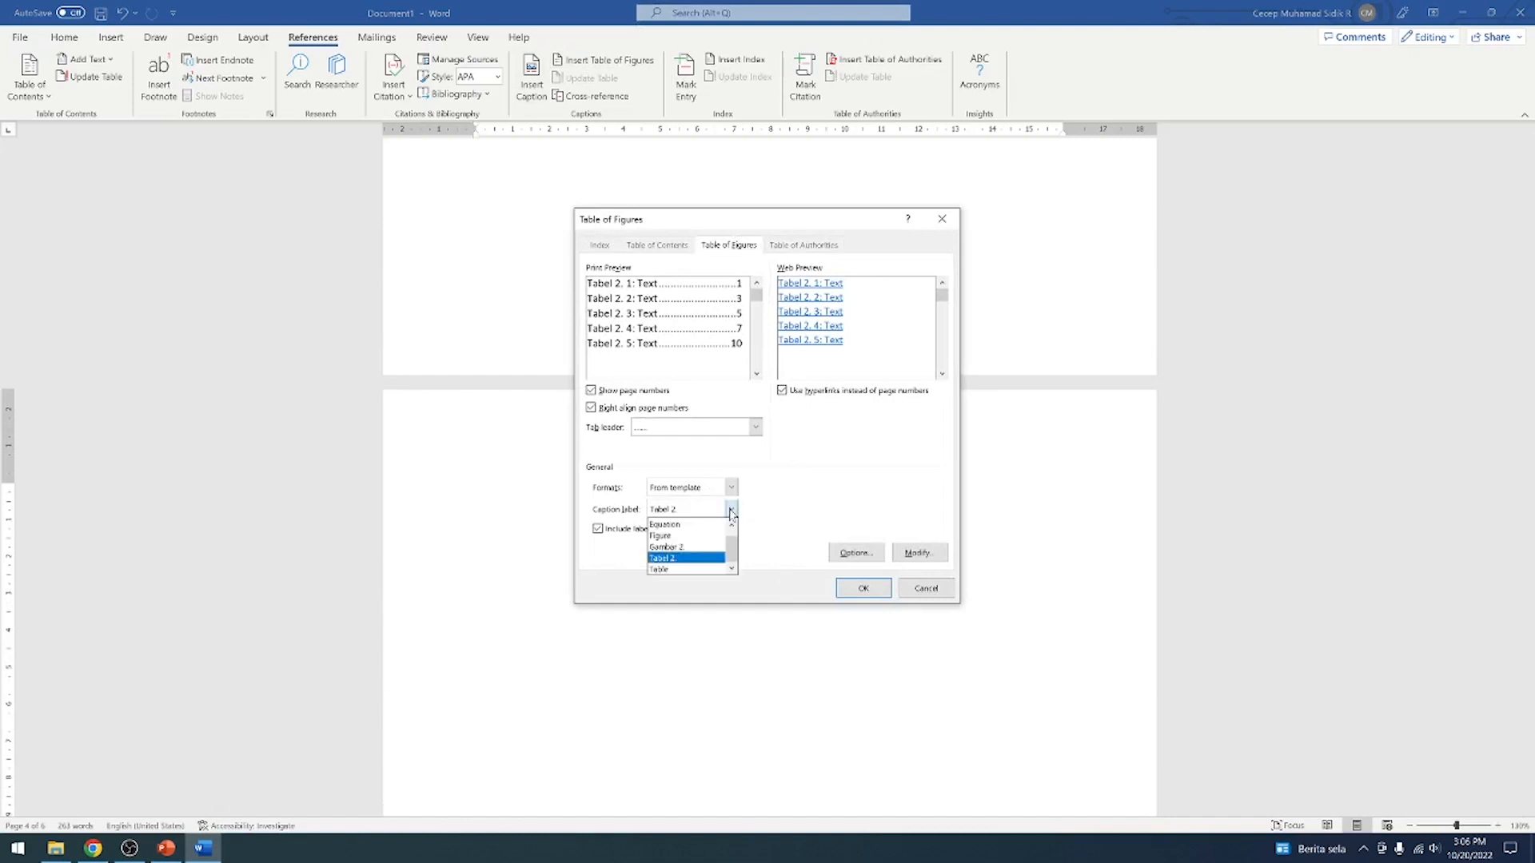
click(669, 560)
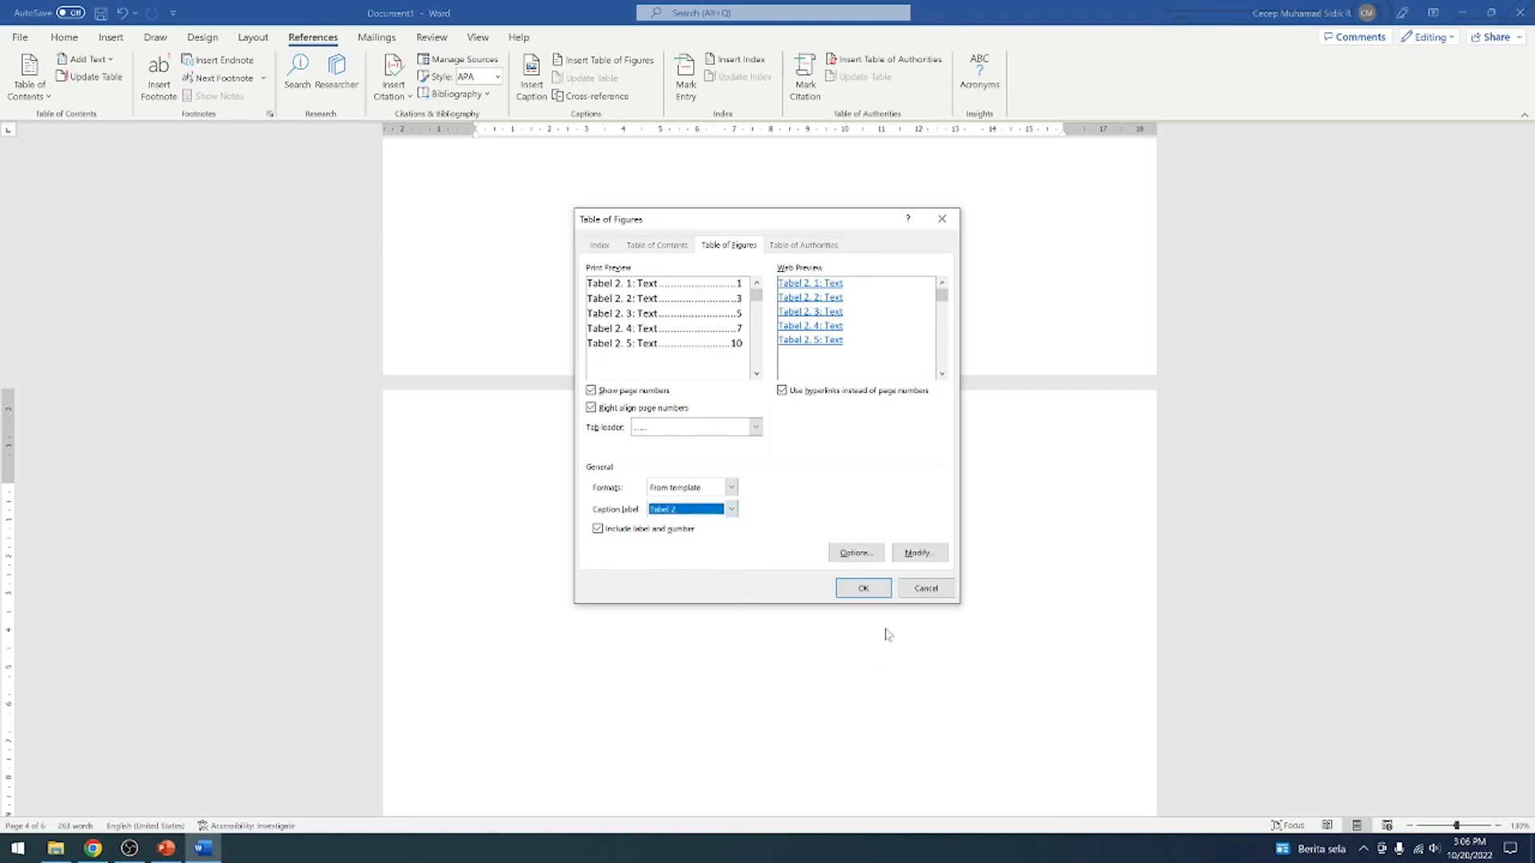
click(863, 589)
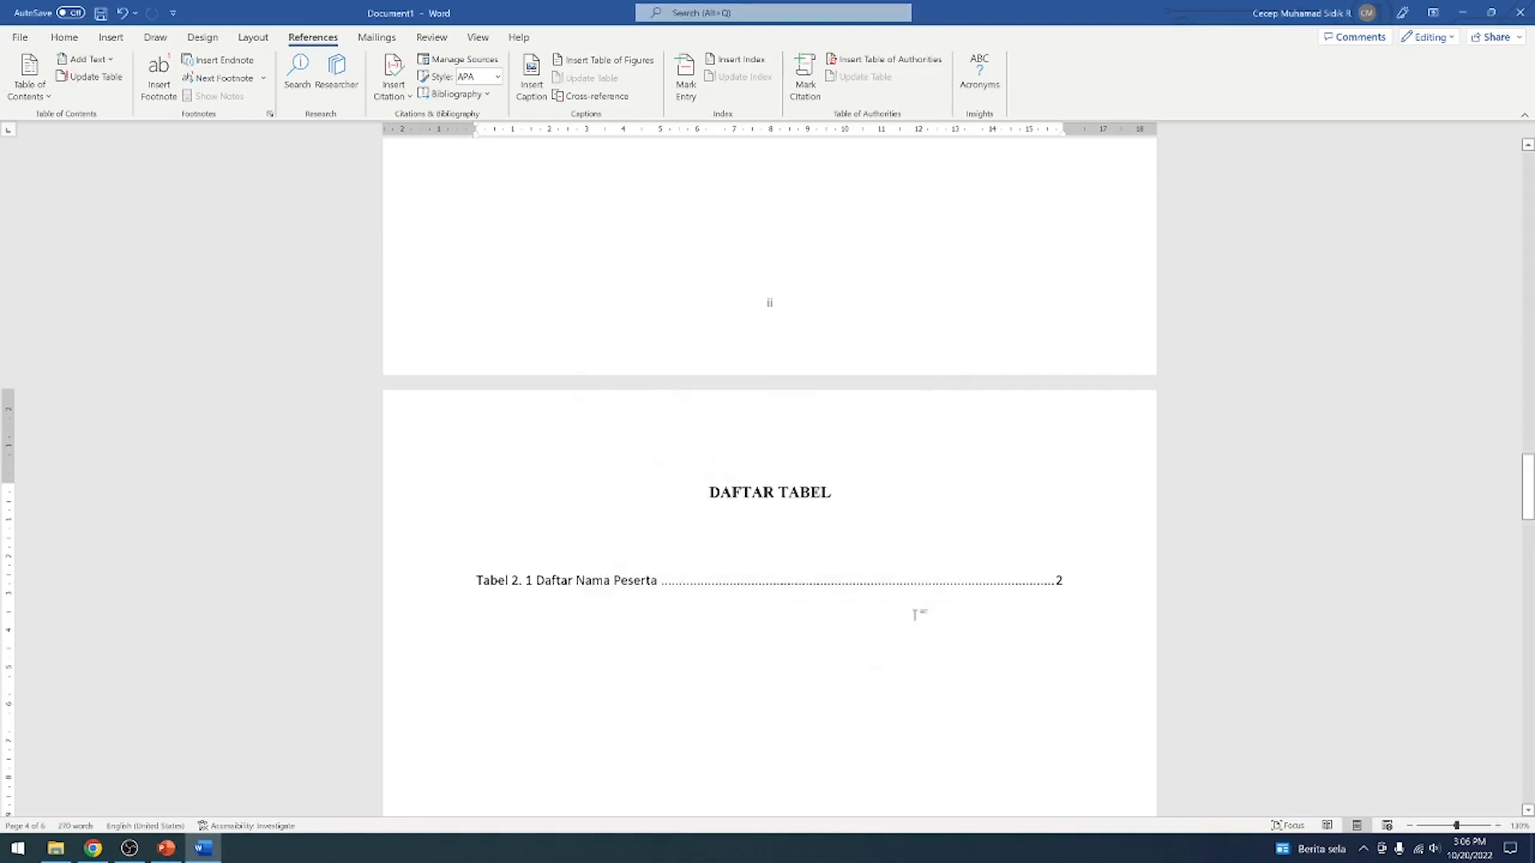
Compare the figure and table lists with the captions in BAB II, and place the cursor below the Daftar Nama Peserta table
scroll(908, 614, up, 15)
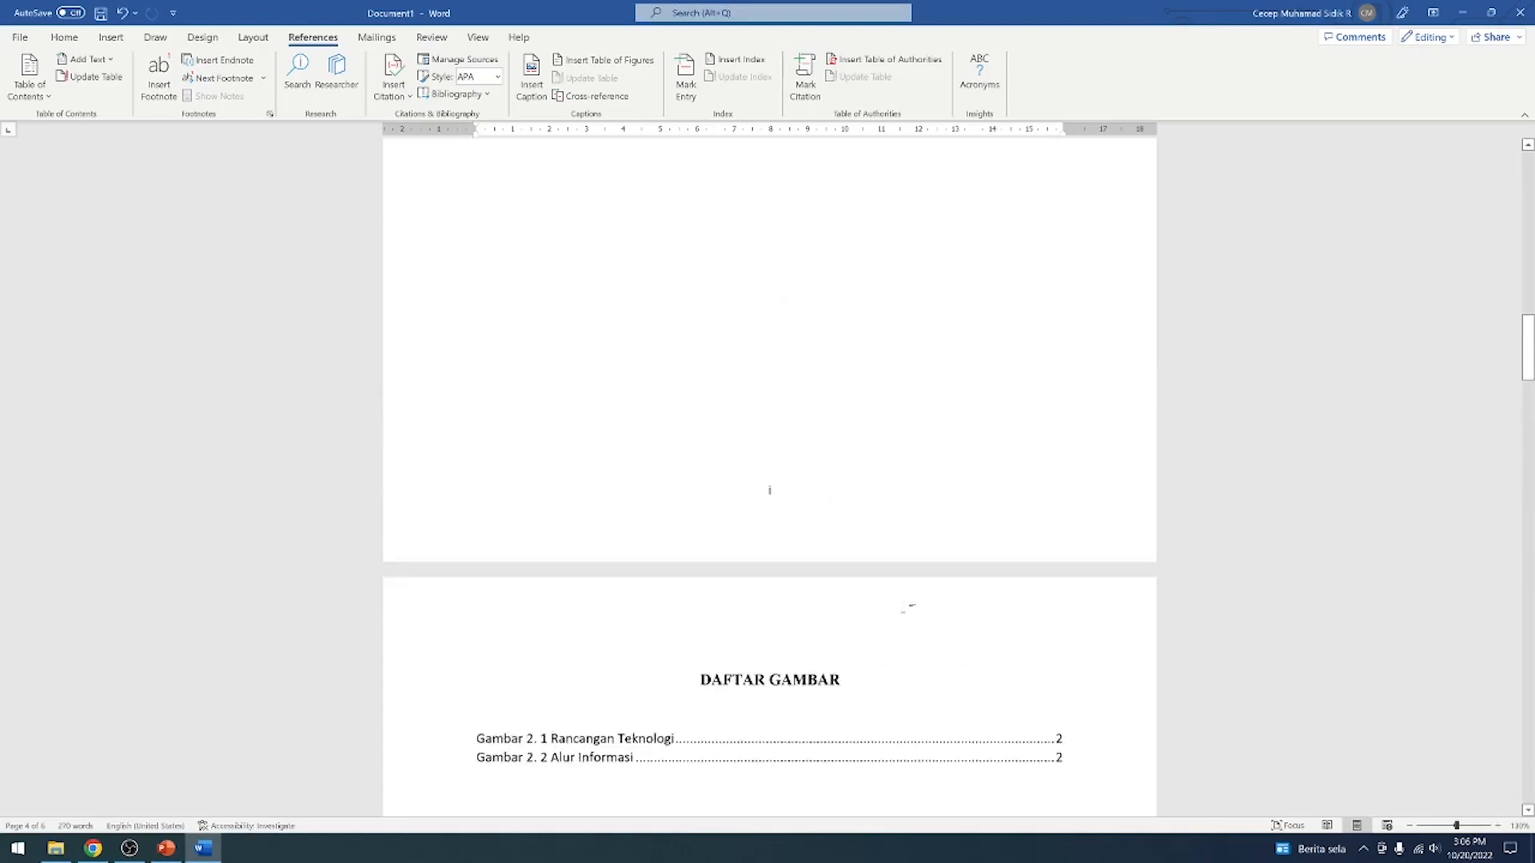
scroll(909, 608, down, 20)
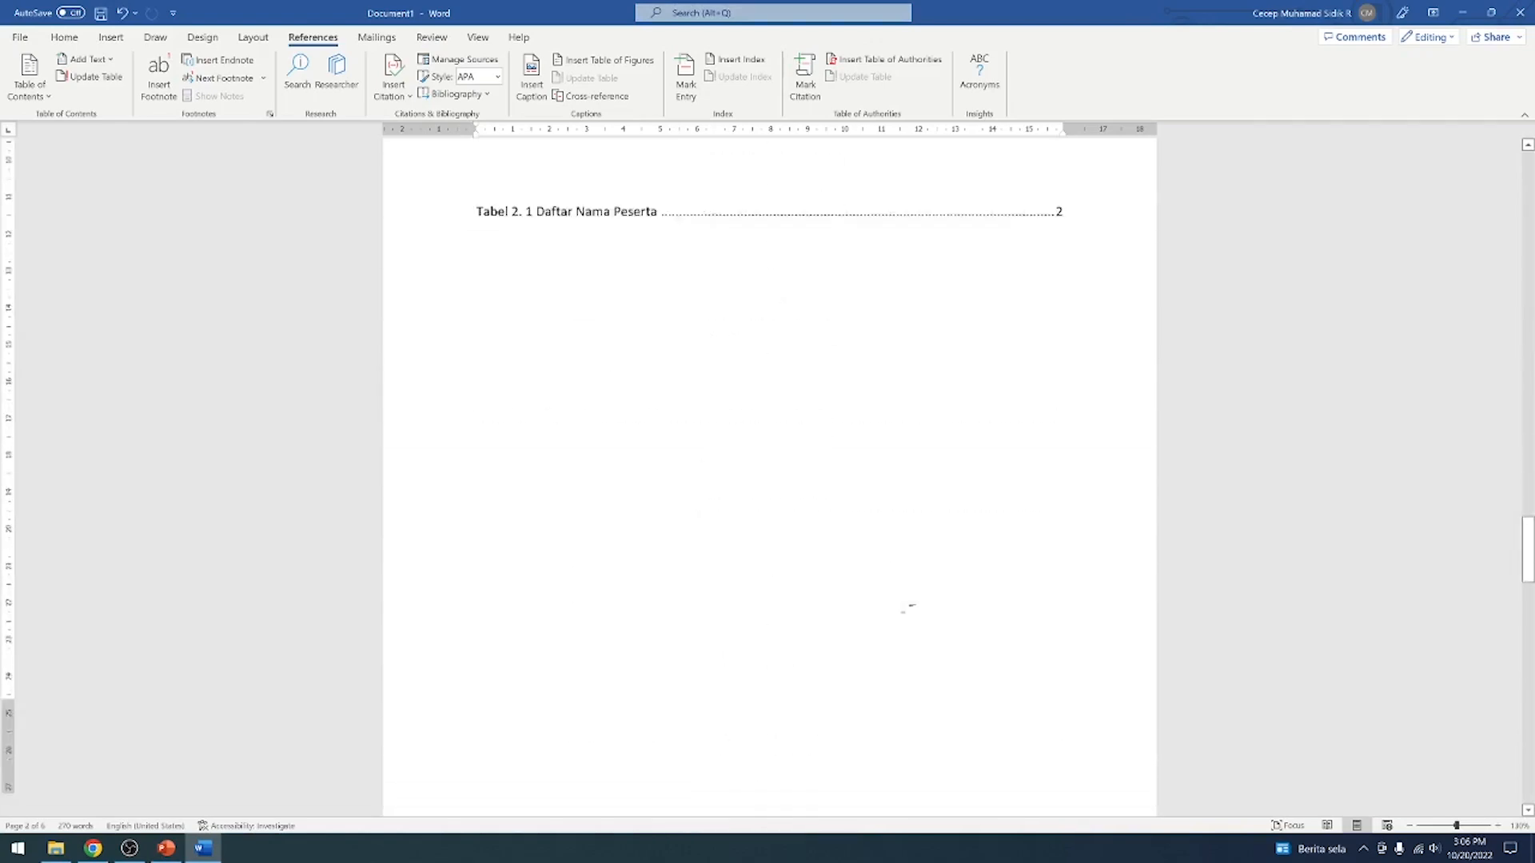
scroll(904, 610, down, 15)
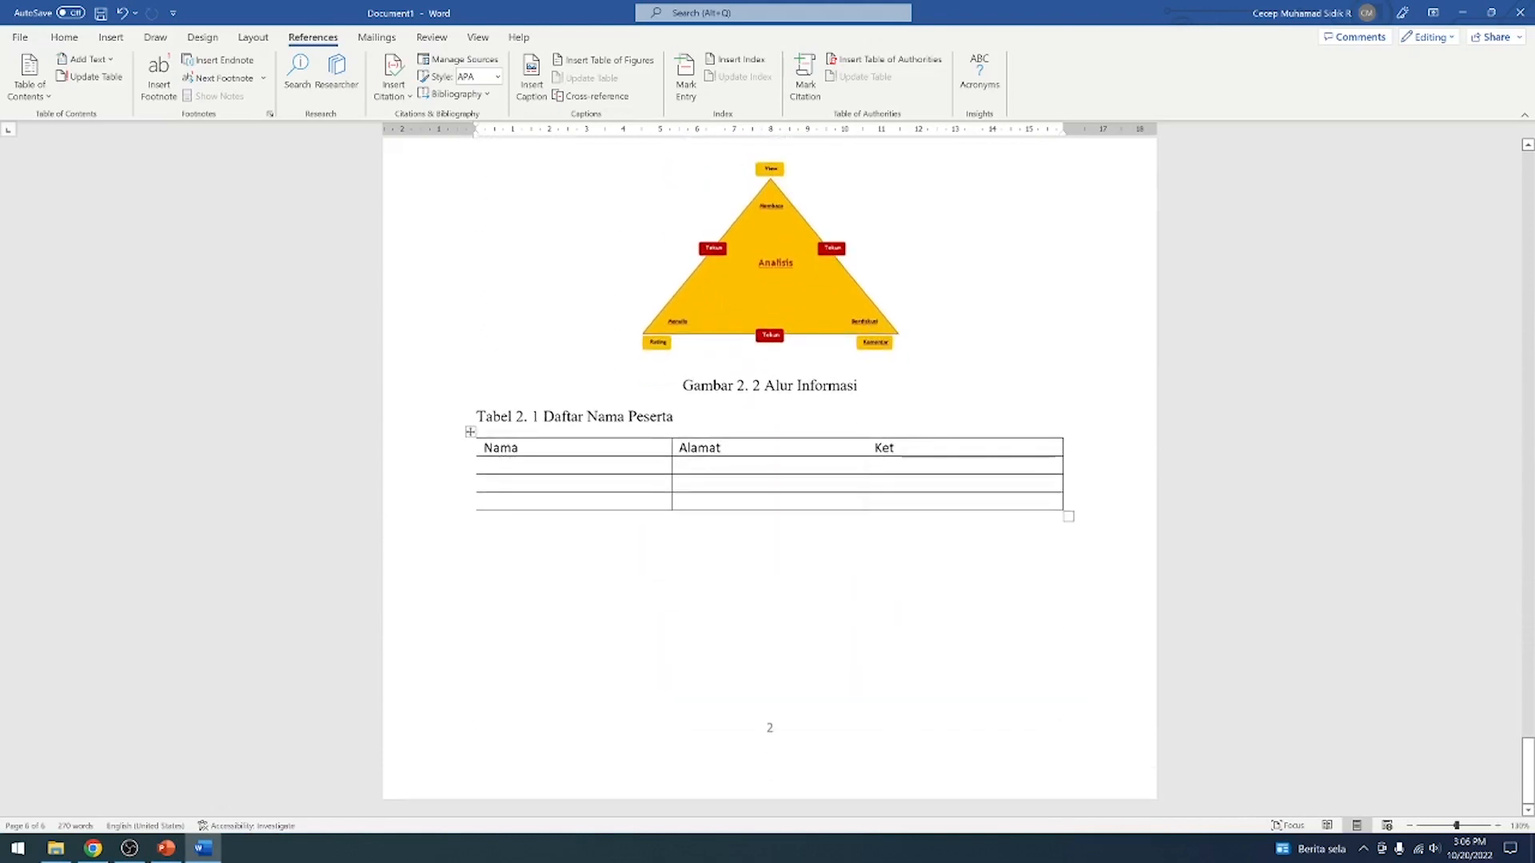
click(870, 670)
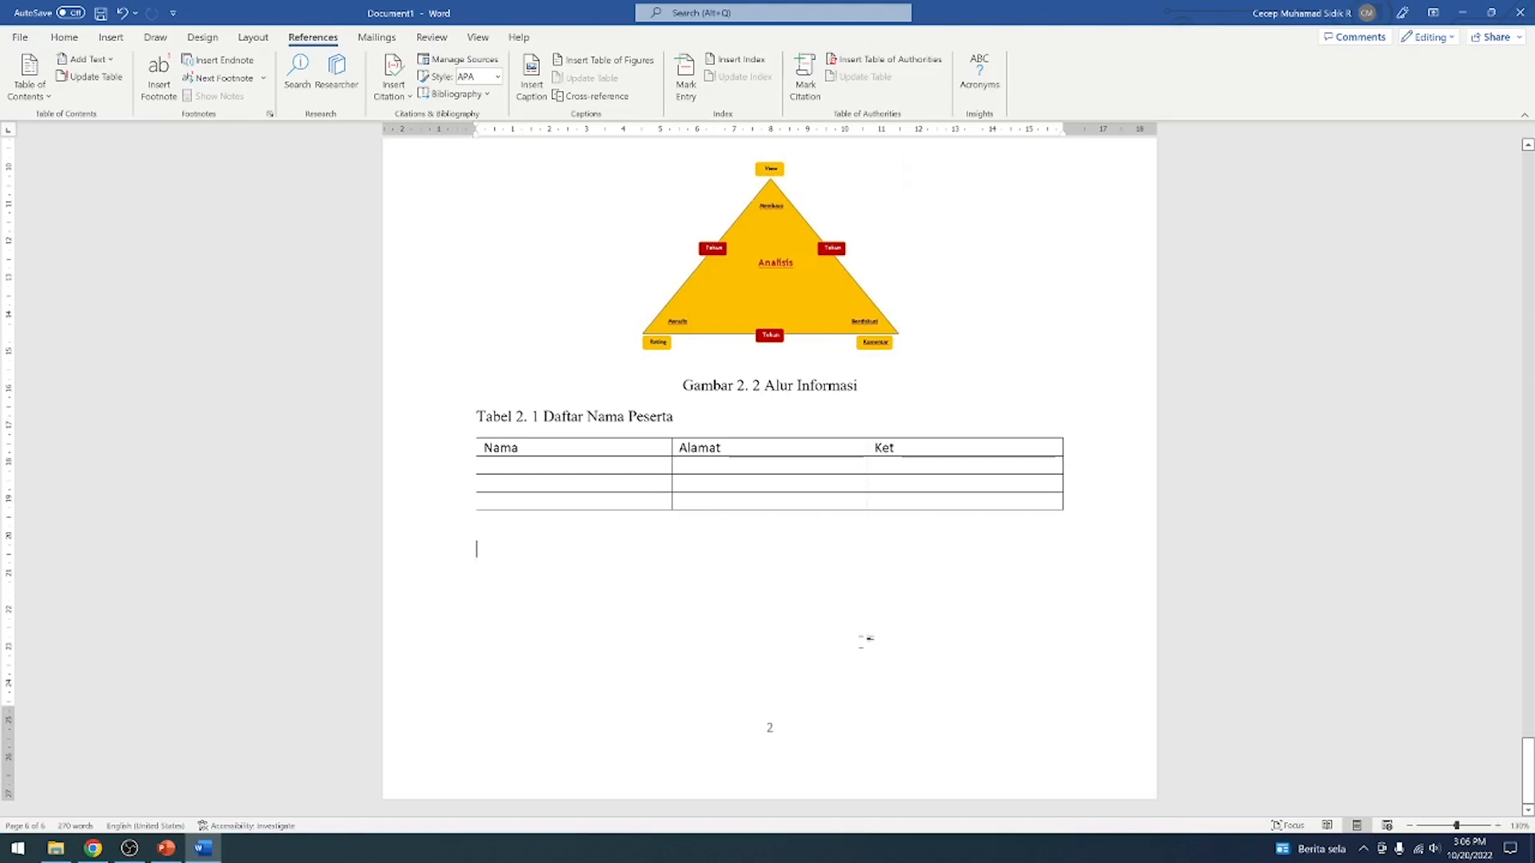
scroll(864, 640, up, 6)
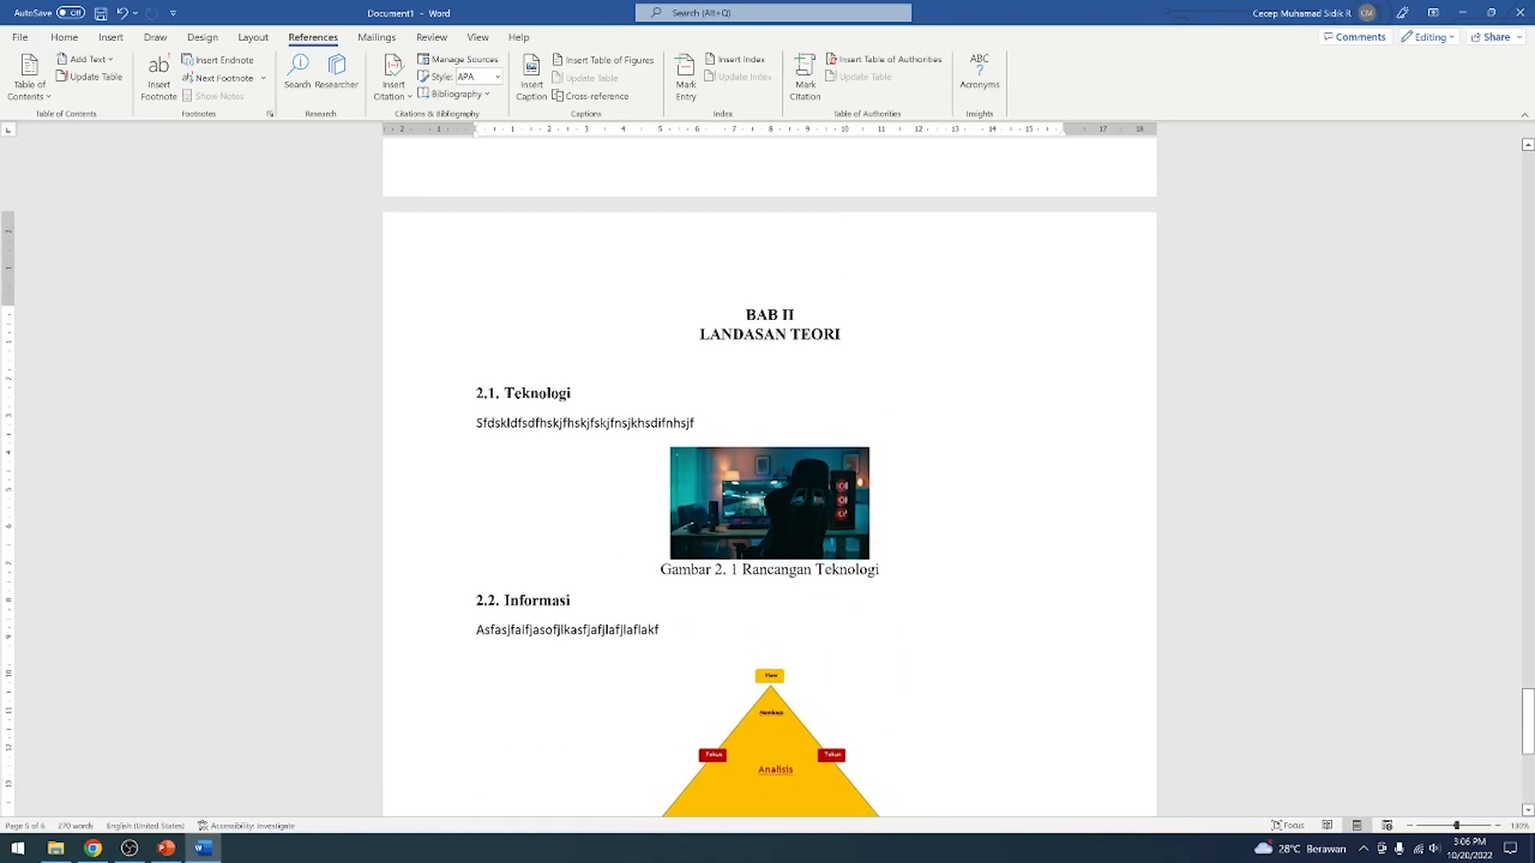
scroll(860, 620, down, 6)
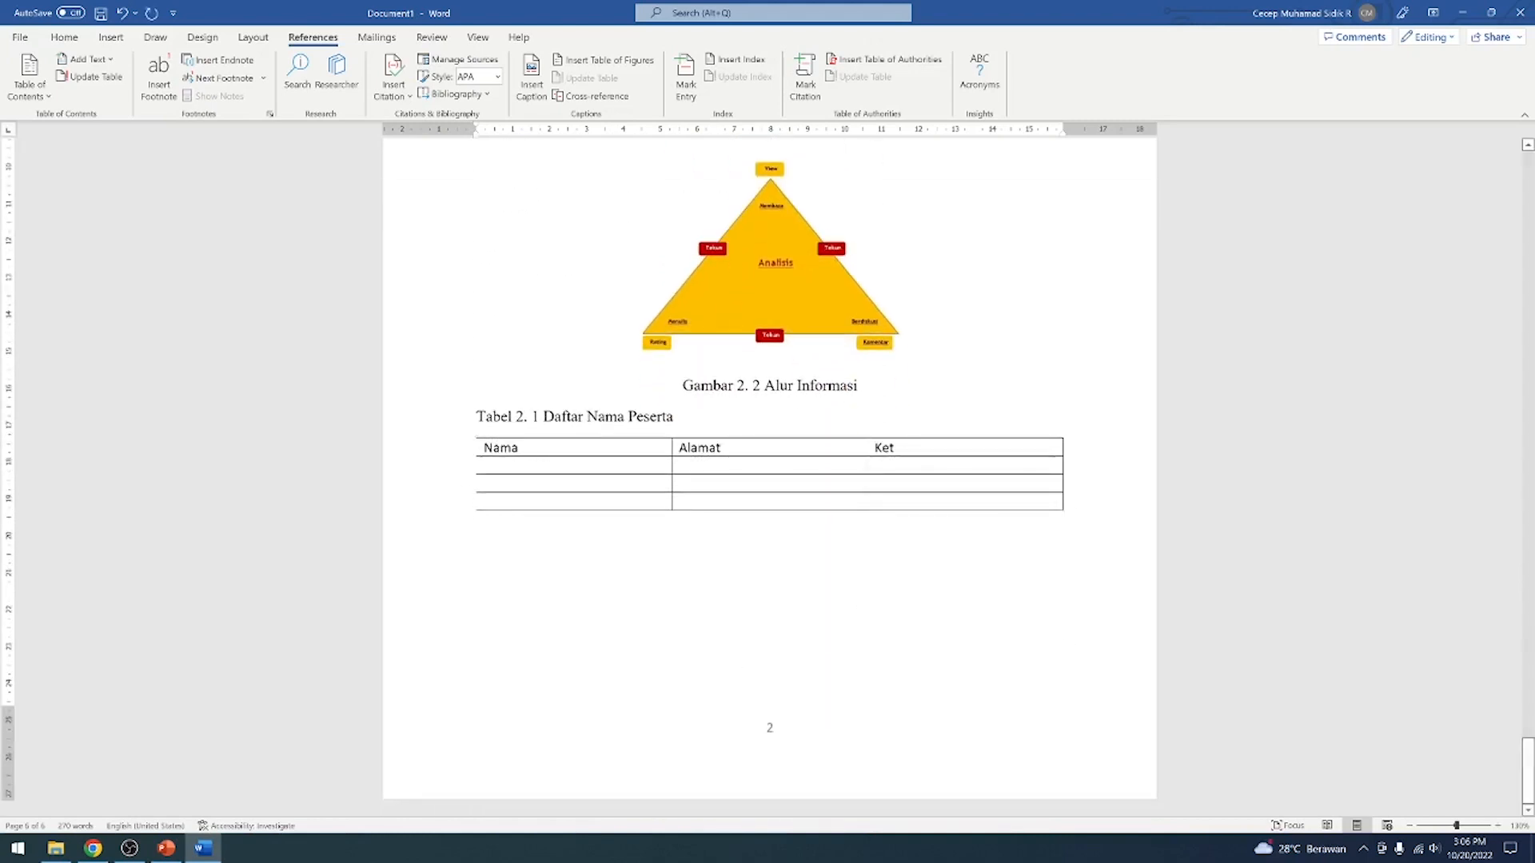
scroll(769, 632, up, 4)
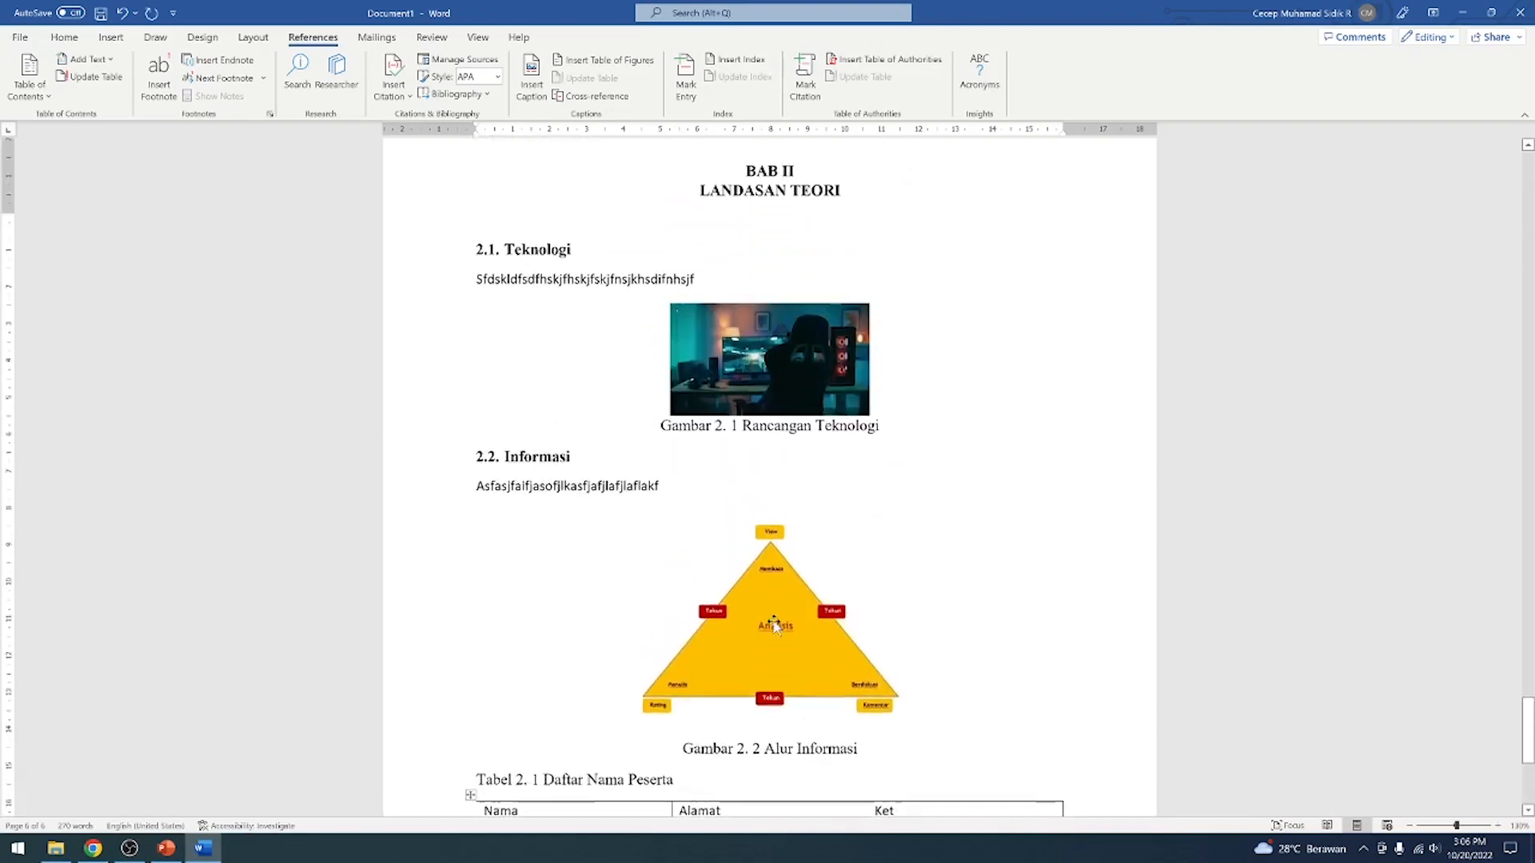
scroll(774, 626, down, 4)
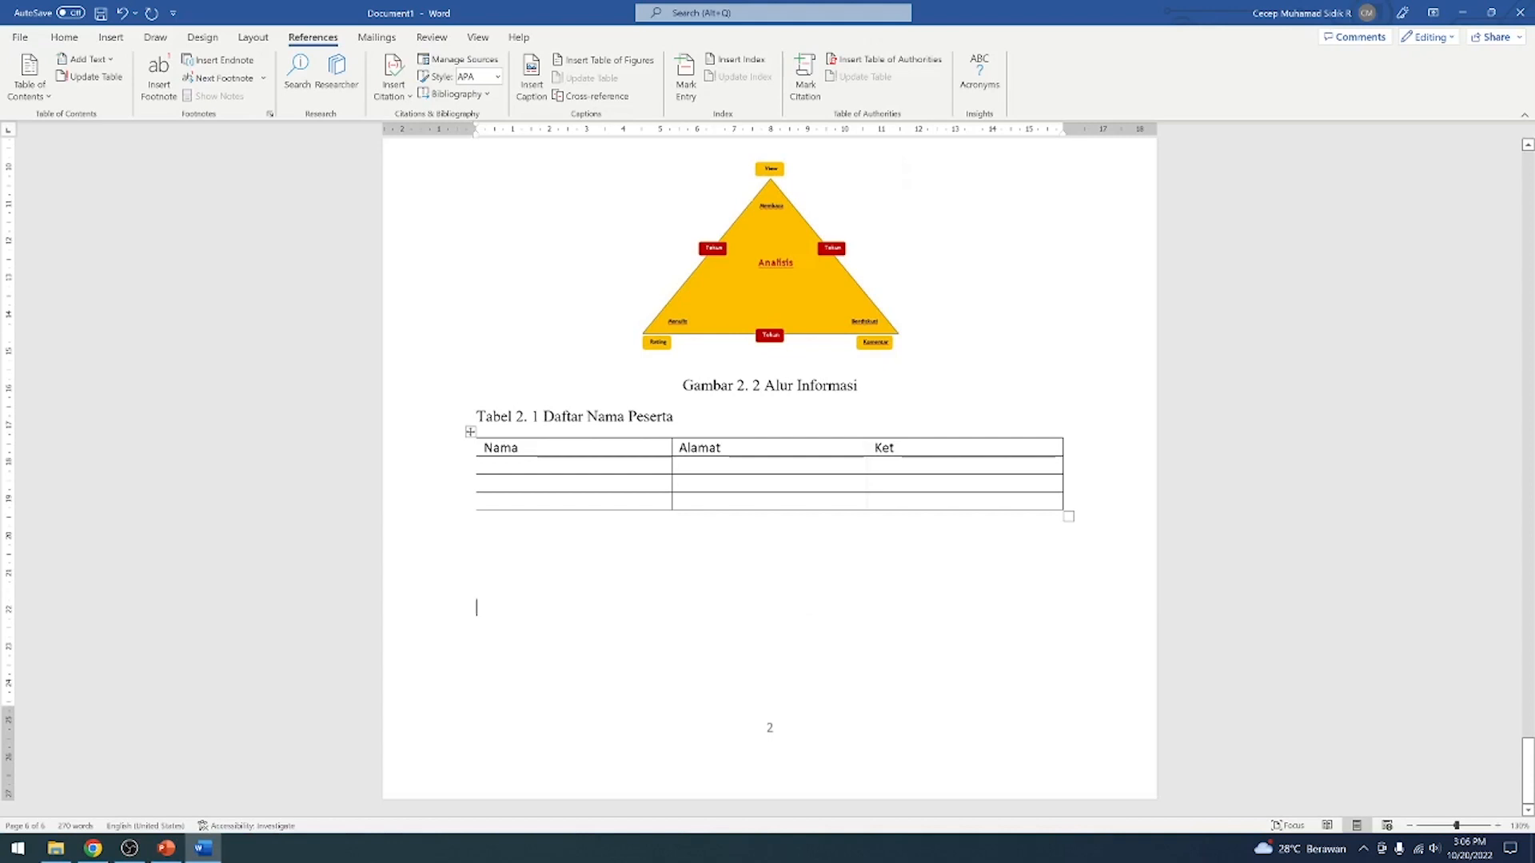
Add empty lines below the Daftar Nama Peserta table up to a new page, and enter the heading DAFTAR PUSTAKA there
key(Return)
key(Return)
key(Return)
key(Return)
key(Return)
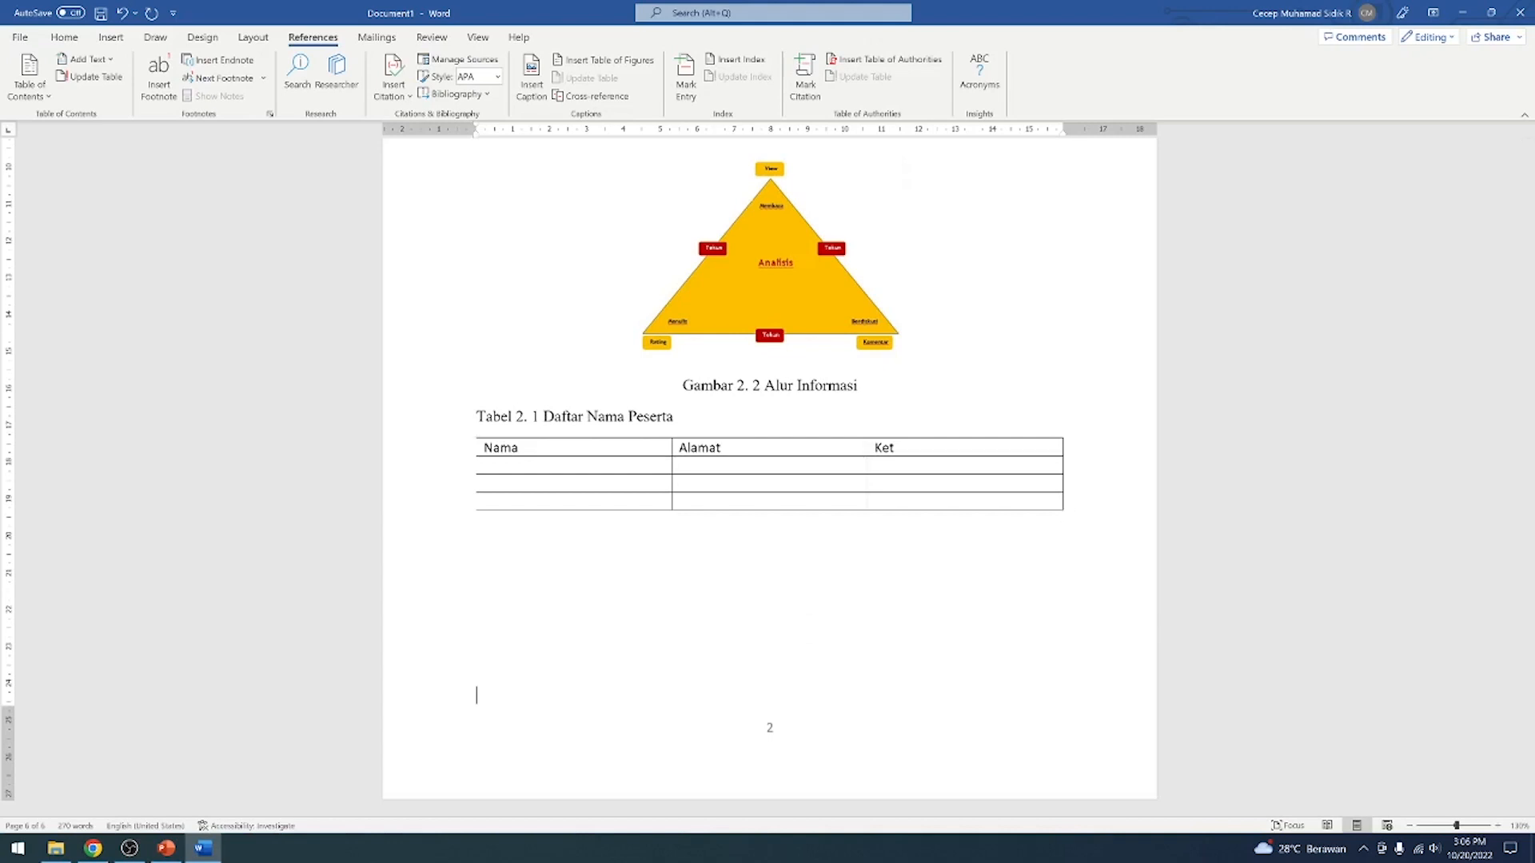
key(BackSpace)
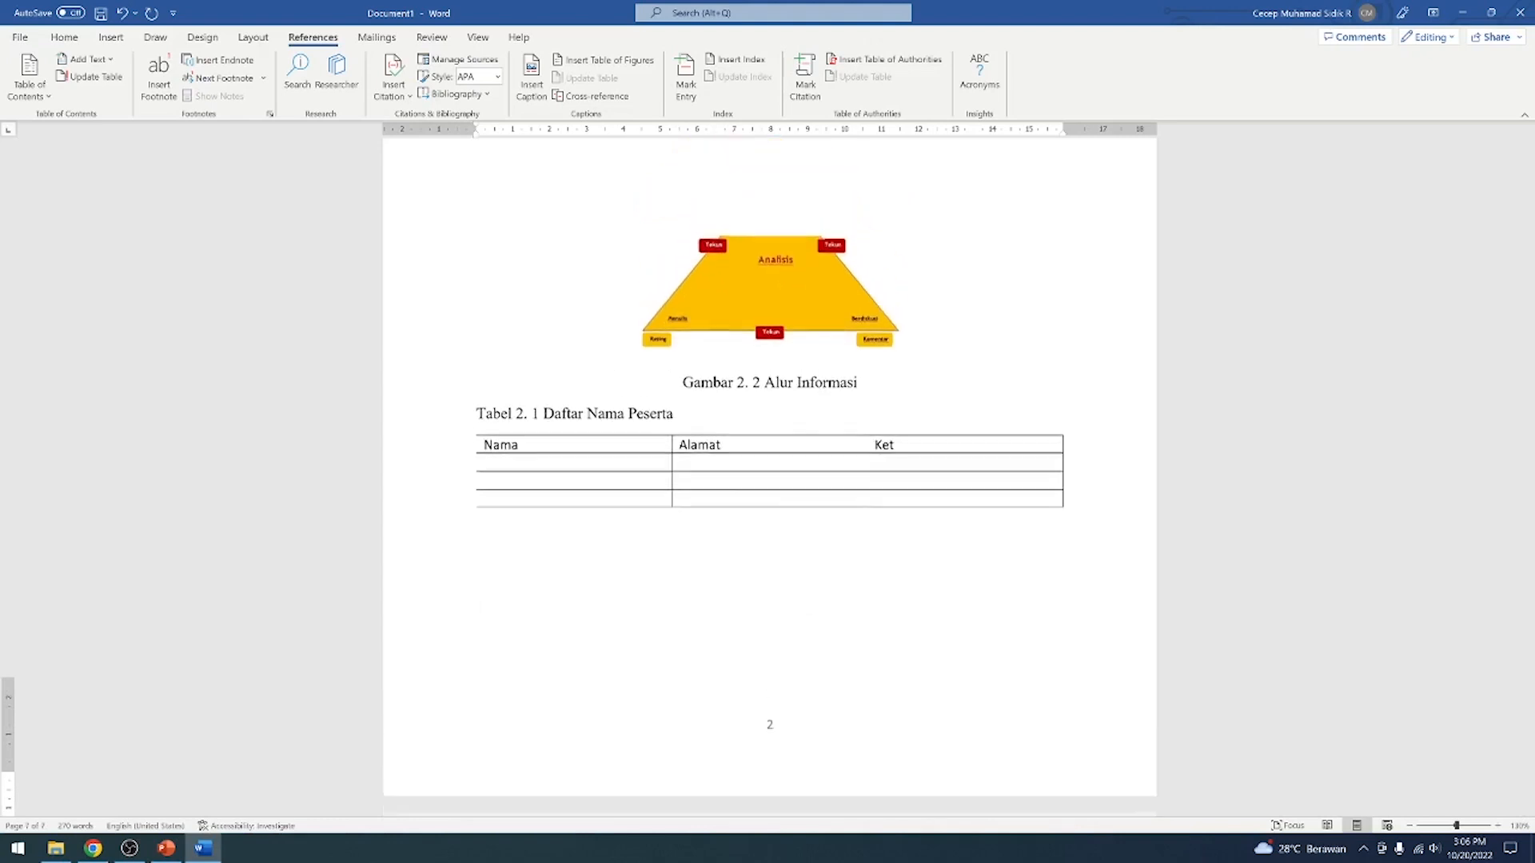
key(Return)
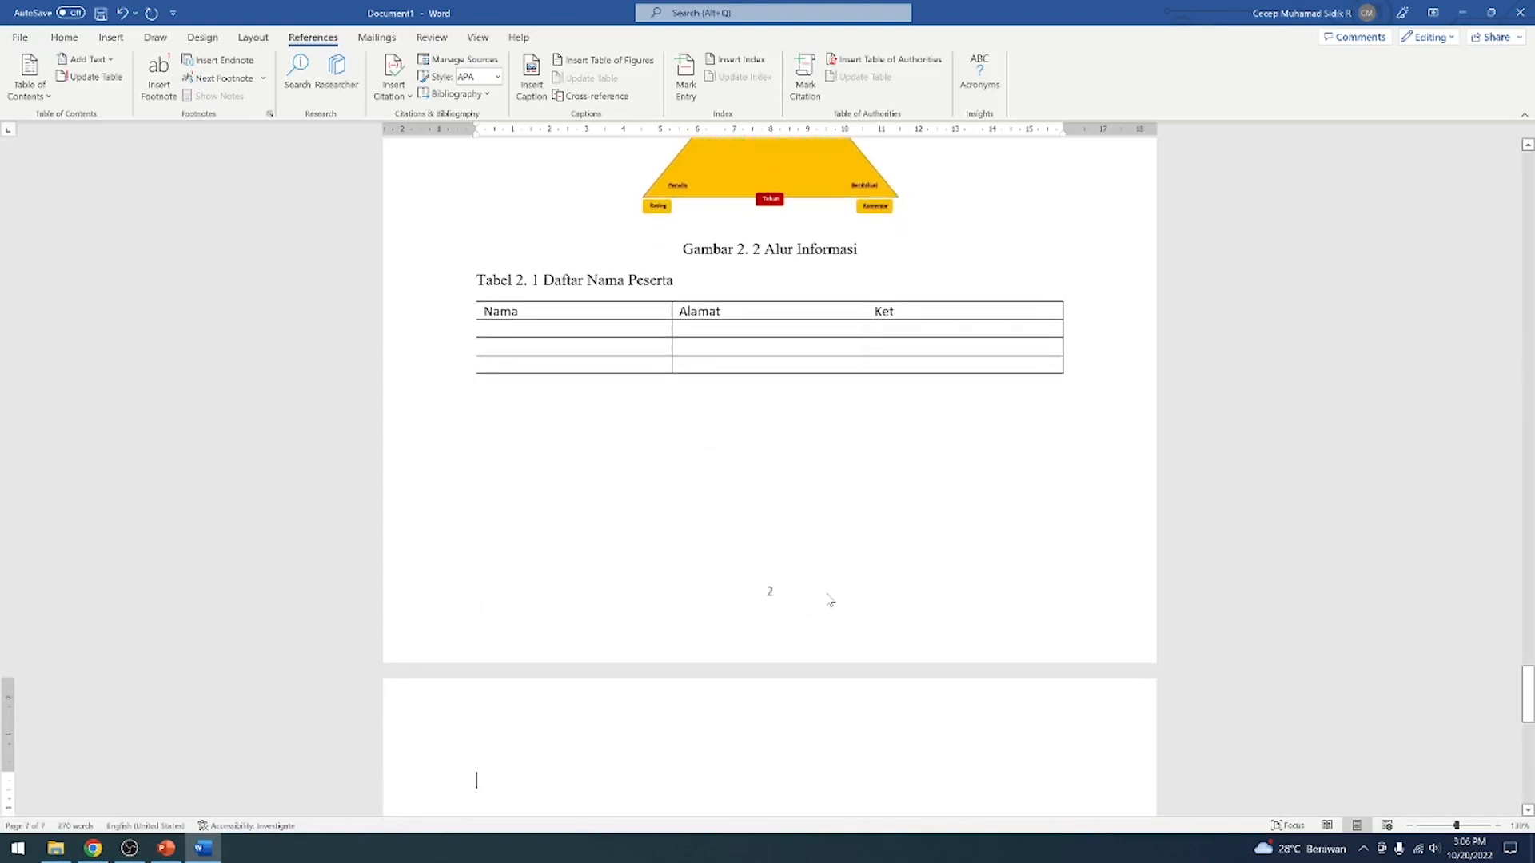
text(DAFTA)
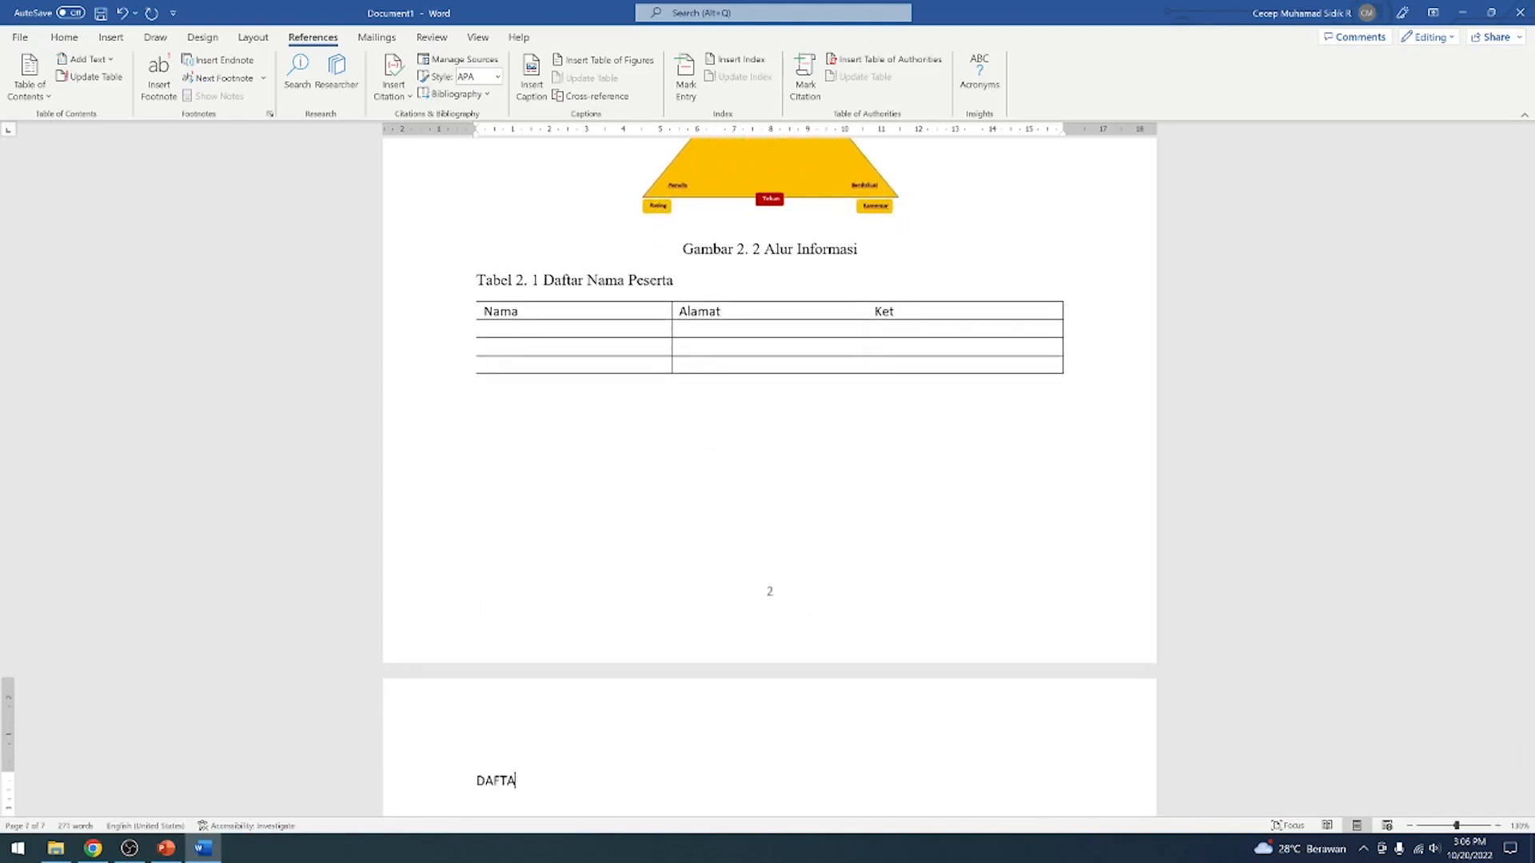
text(R PUSTAKA)
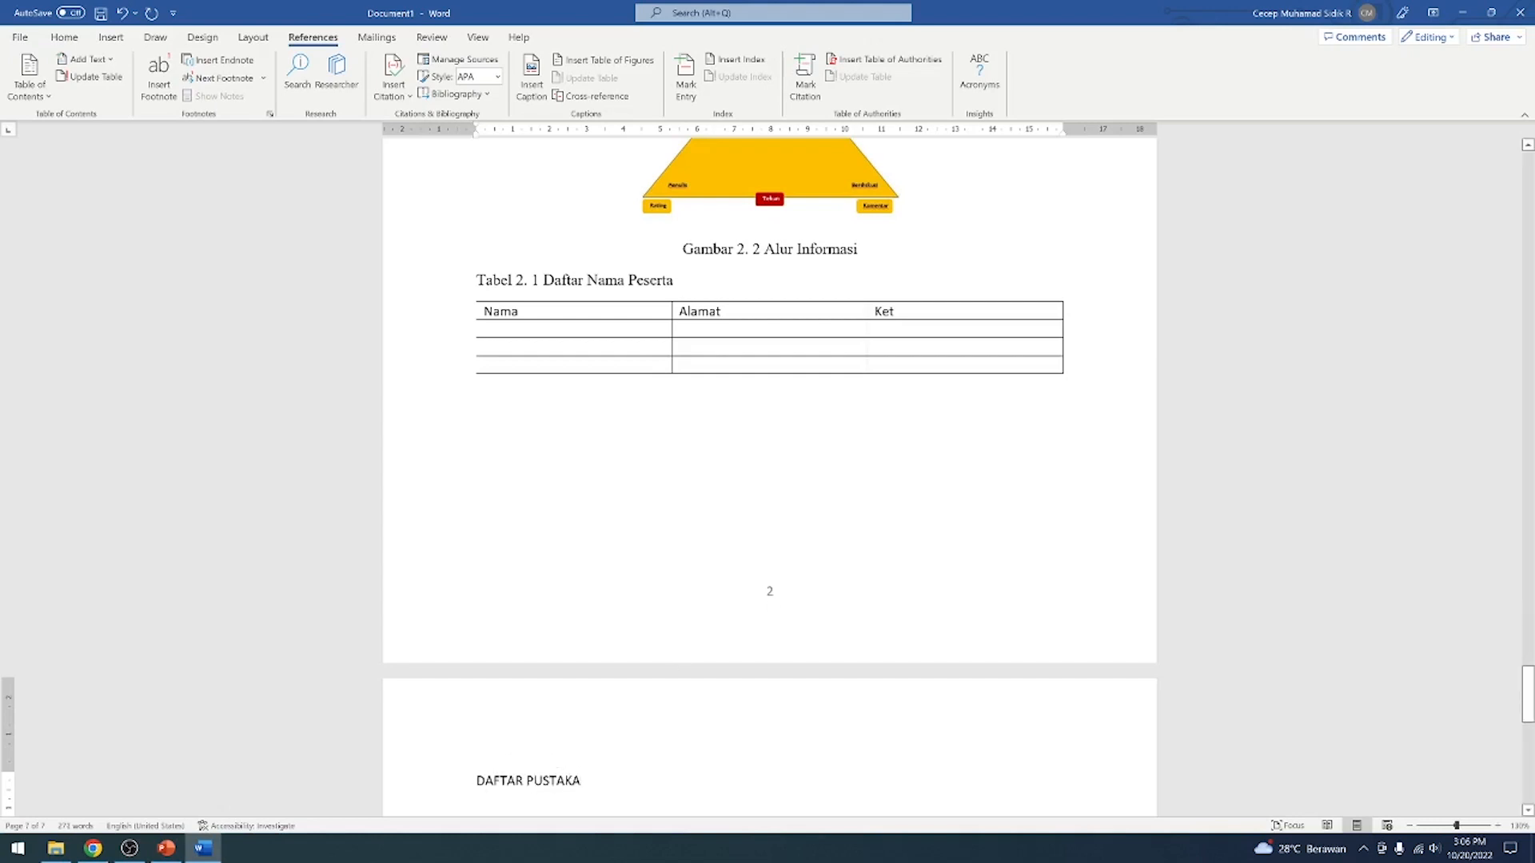
Format the DAFTAR PUSTAKA heading as centred, bold, 12 pt Times New Roman
key(shift+Home)
click(64, 36)
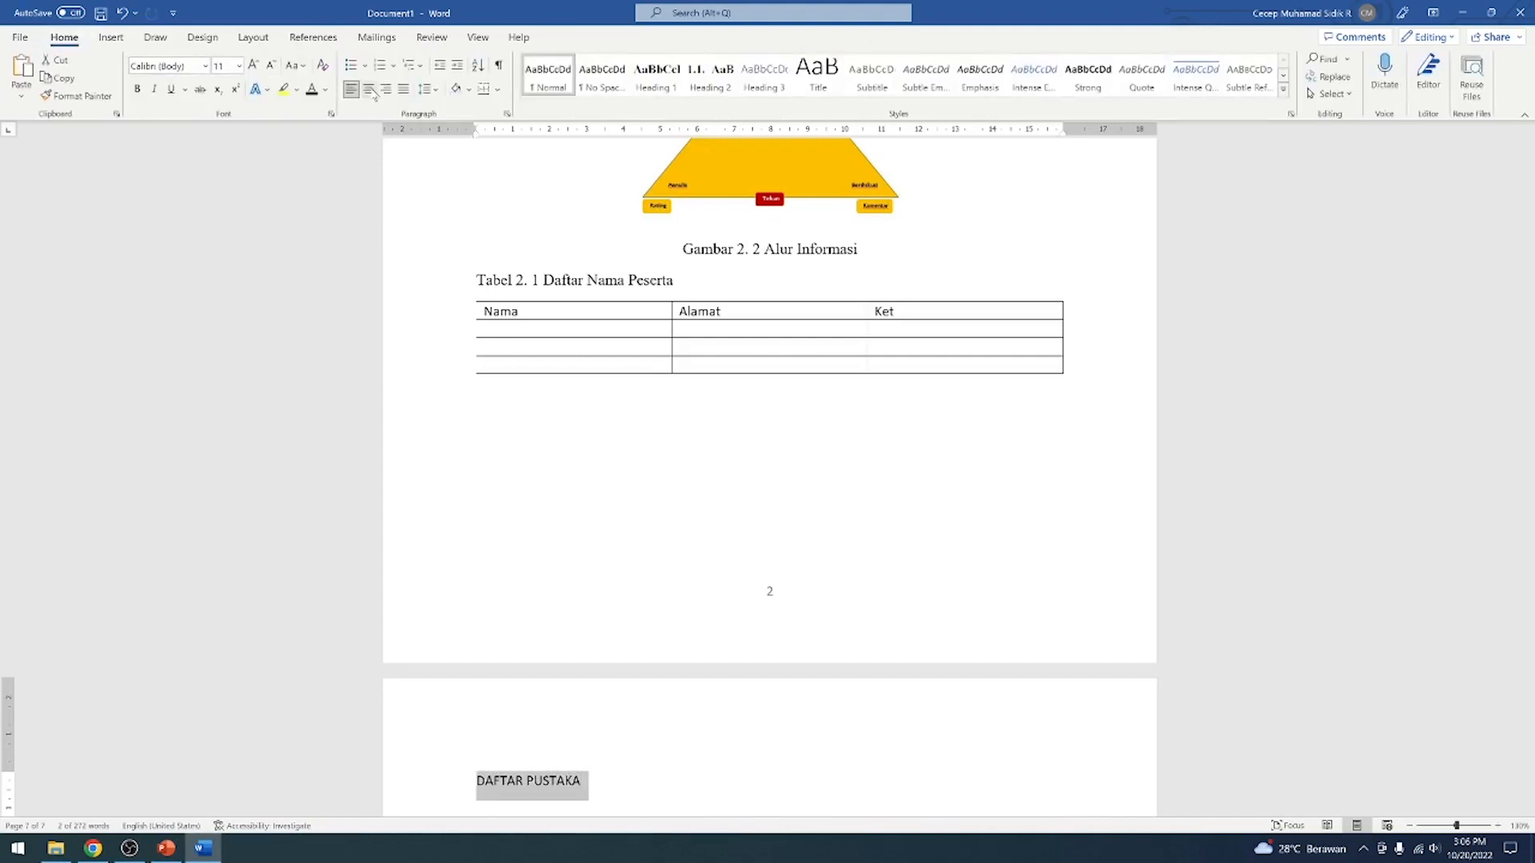
click(369, 90)
click(137, 88)
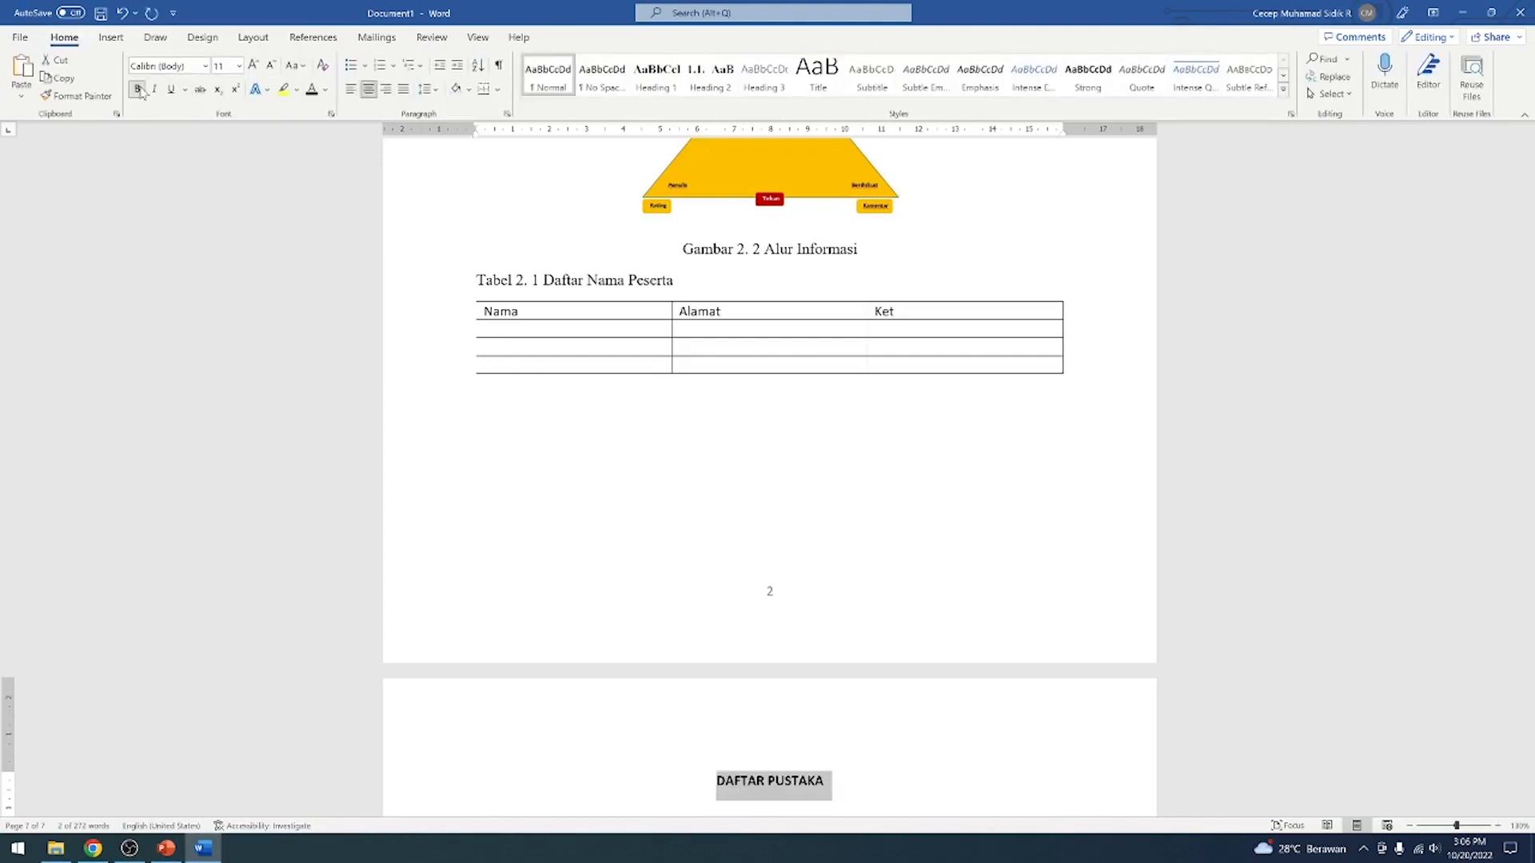
click(254, 65)
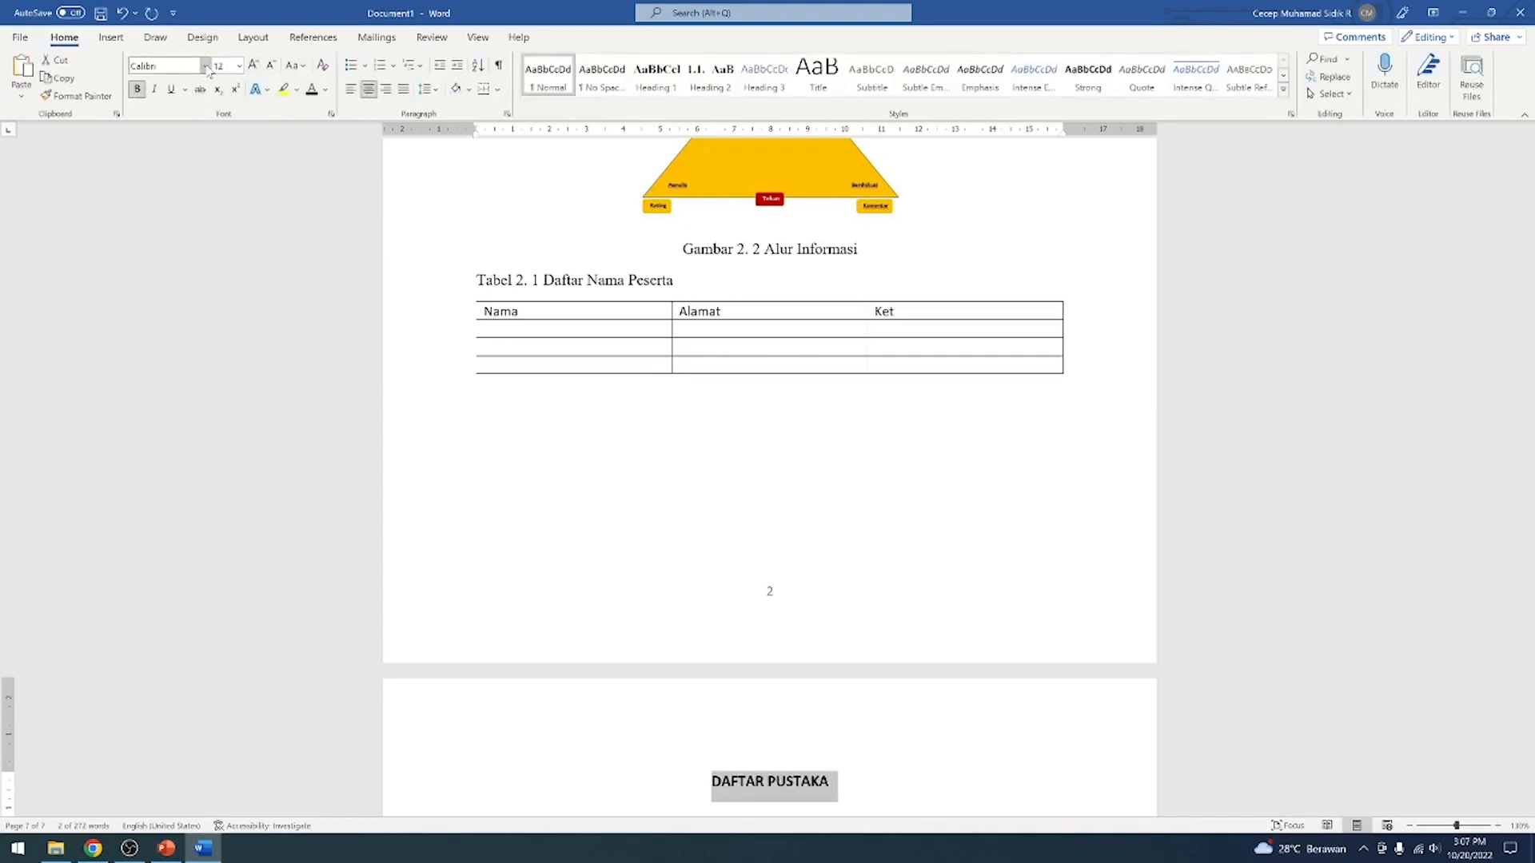
click(204, 67)
click(192, 168)
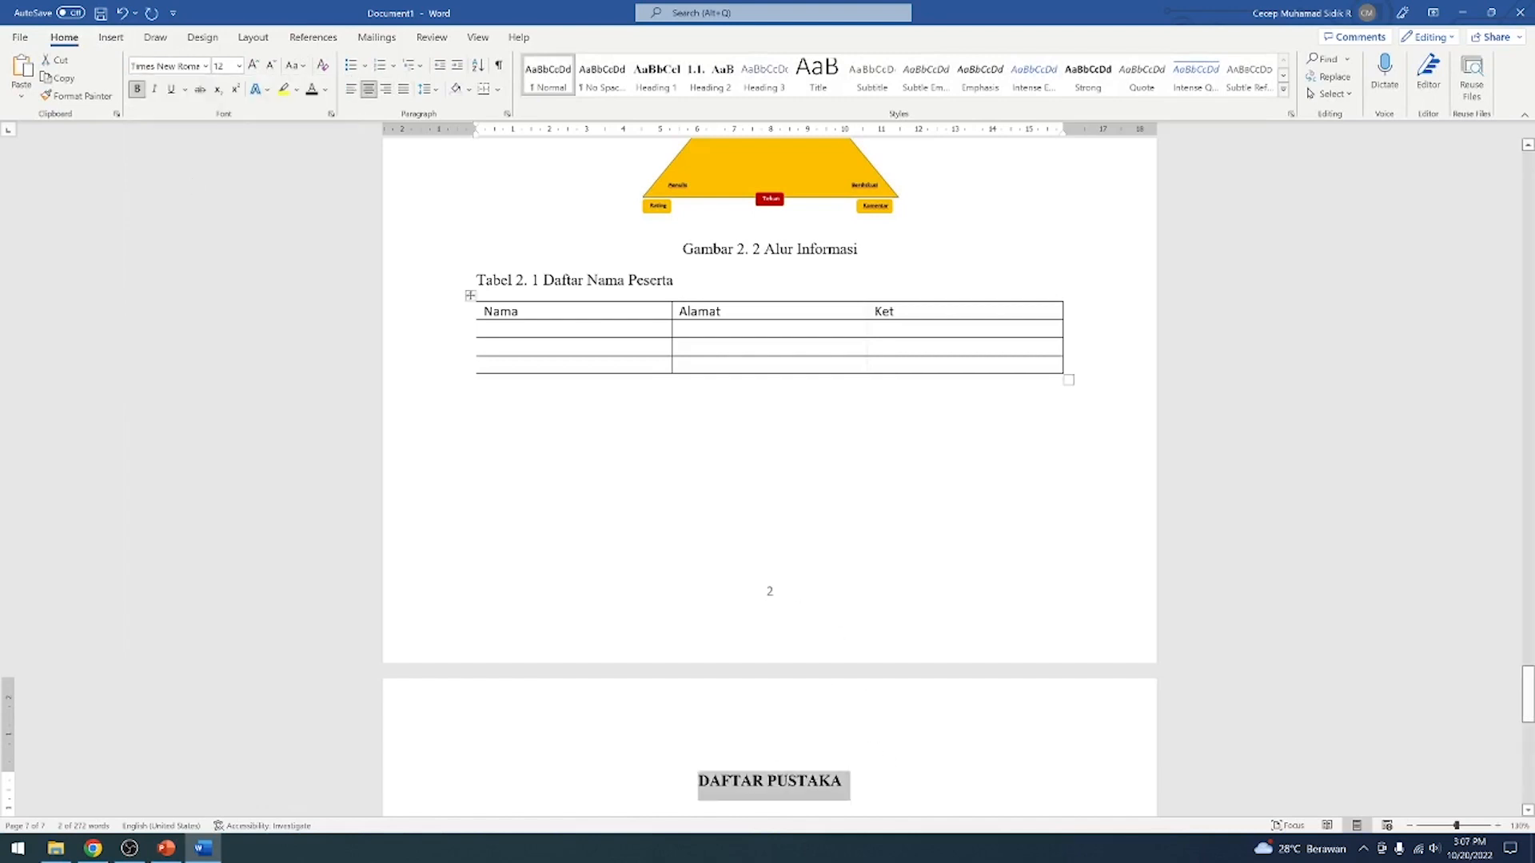
Add a Heading 2 subheading reading Internet on the empty line below the Daftar Nama Peserta table
click(788, 500)
scroll(894, 544, down, 3)
scroll(894, 545, up, 2)
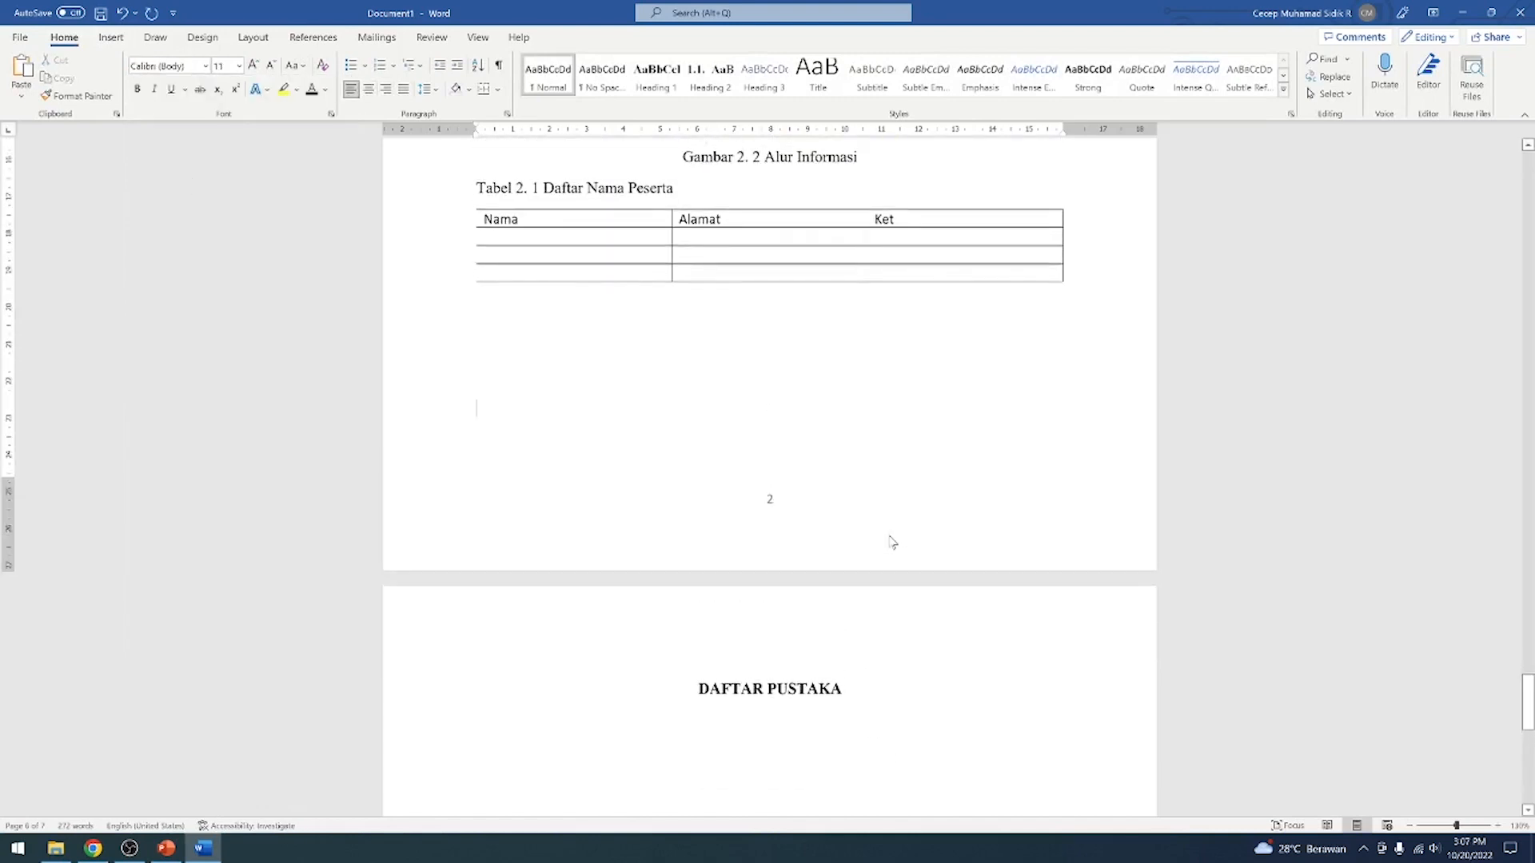
scroll(893, 543, down, 1)
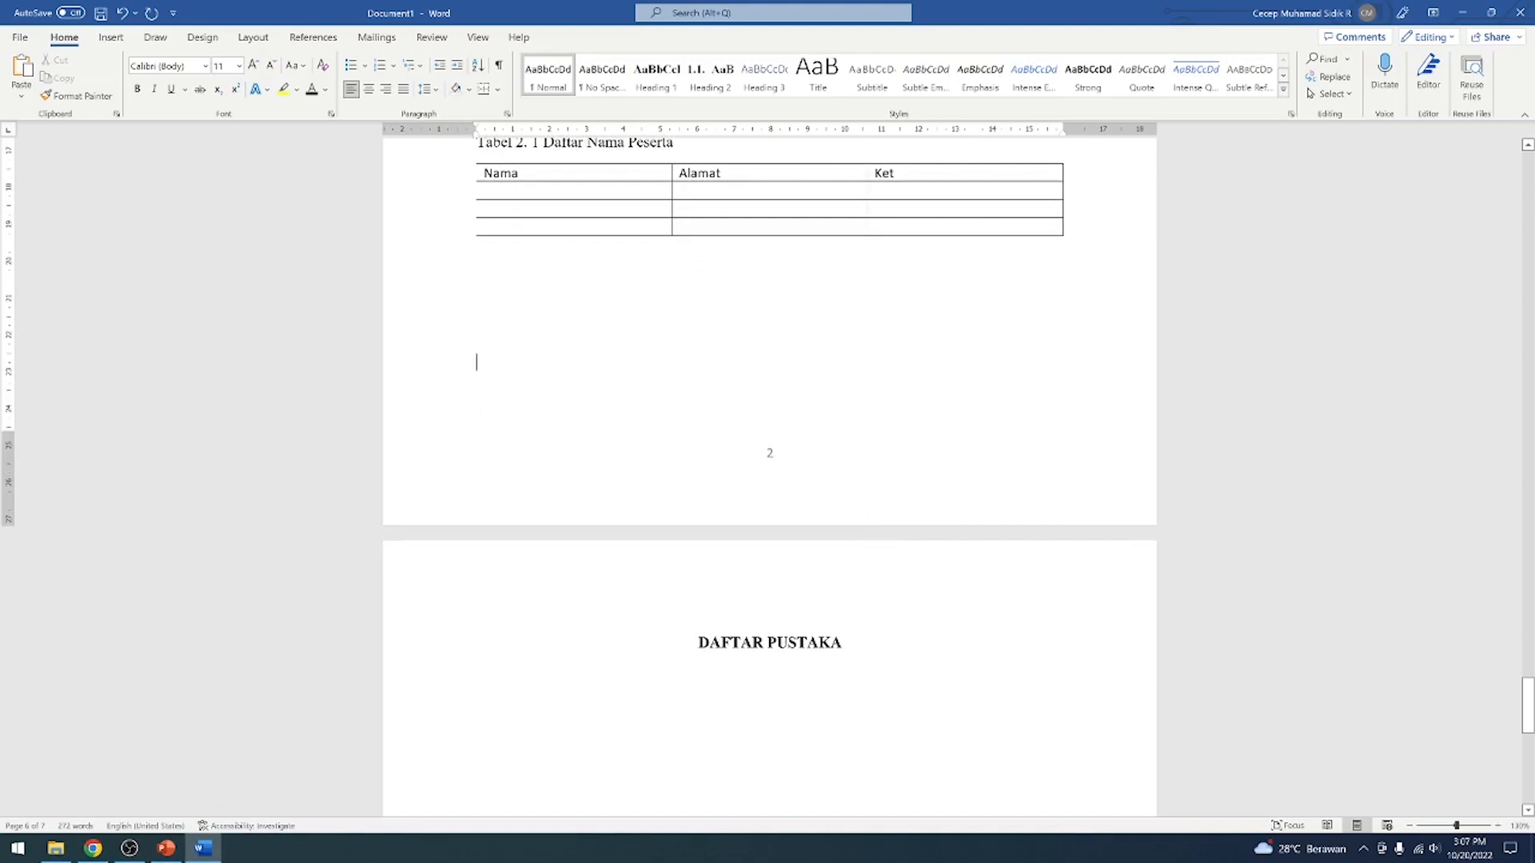
scroll(770, 479, up, 10)
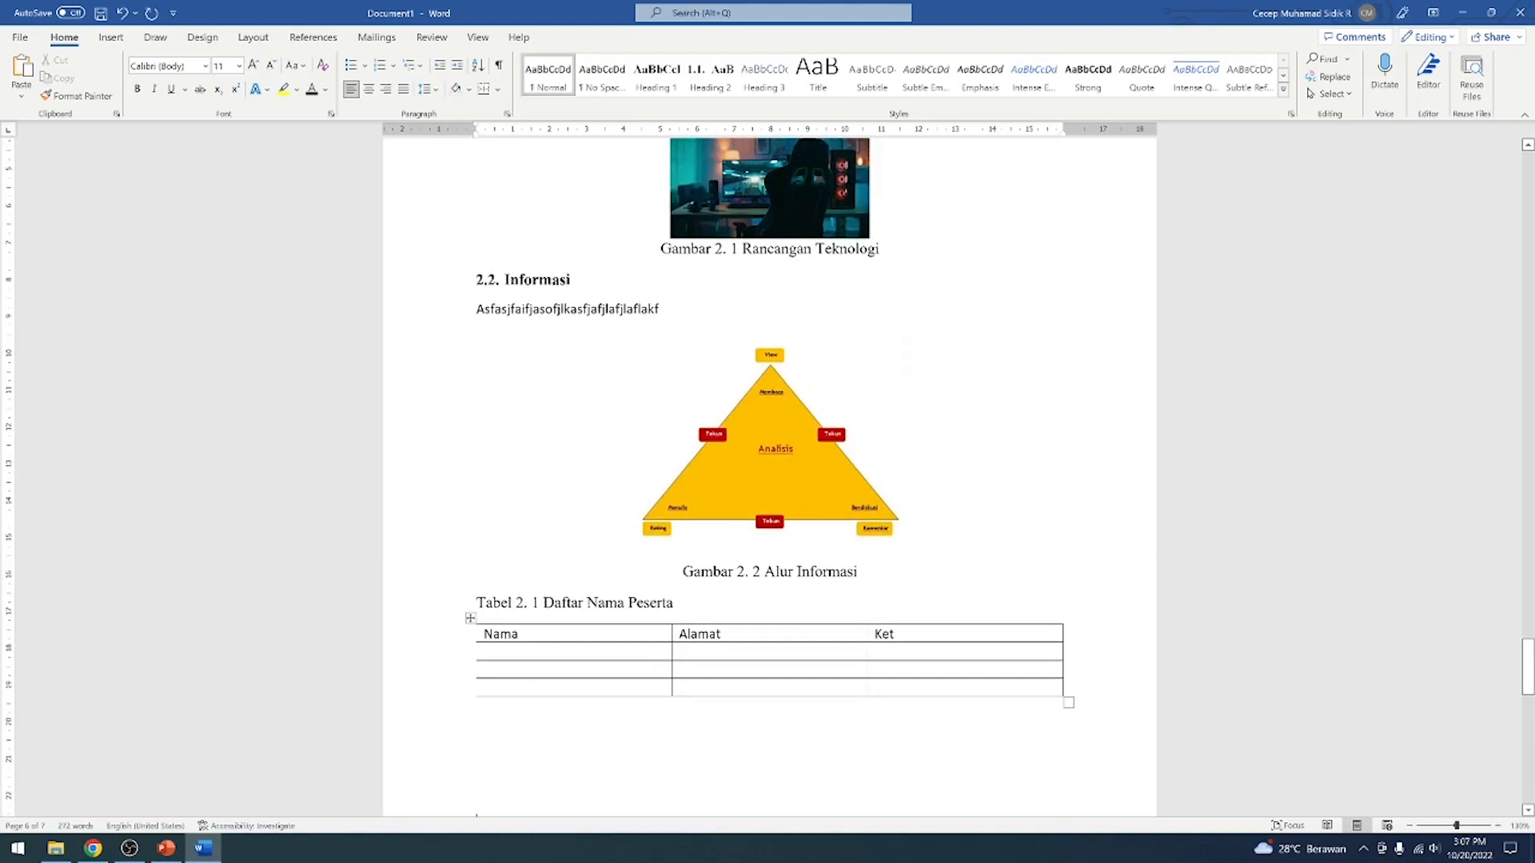
scroll(632, 387, down, 2)
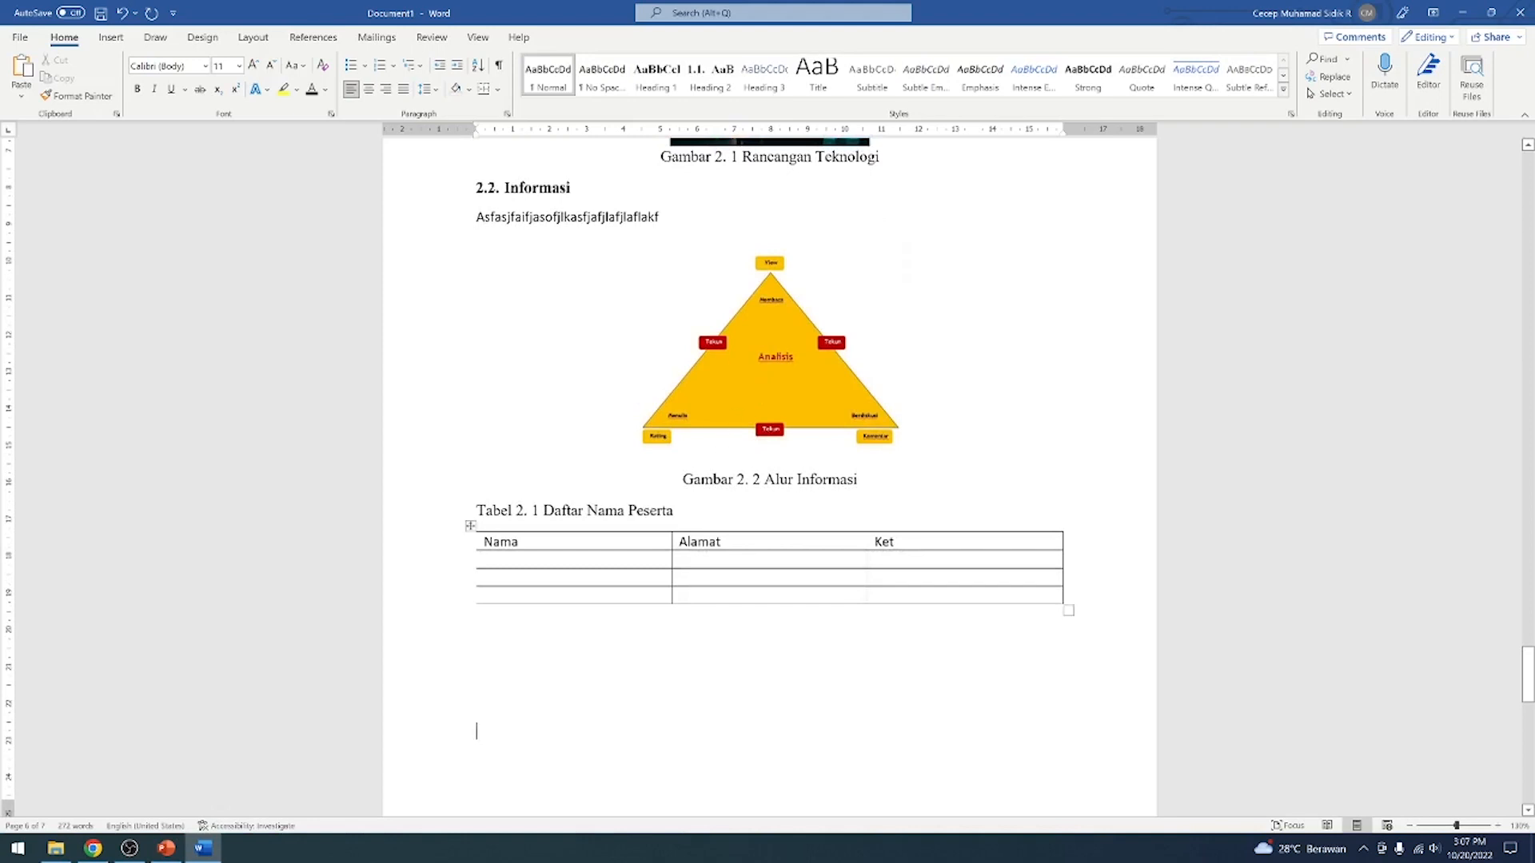
click(719, 84)
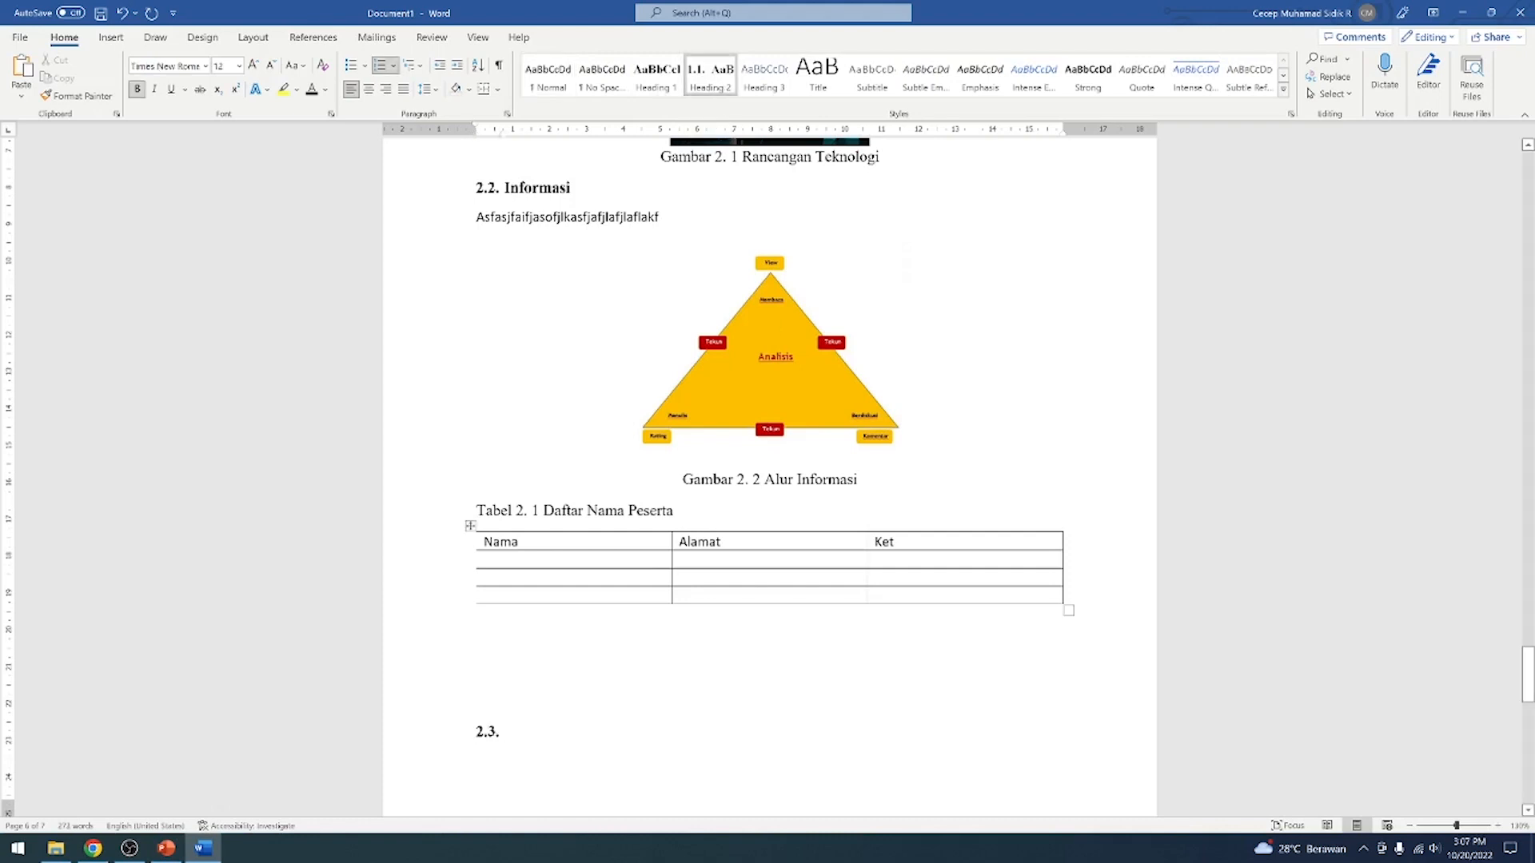
text(Internet)
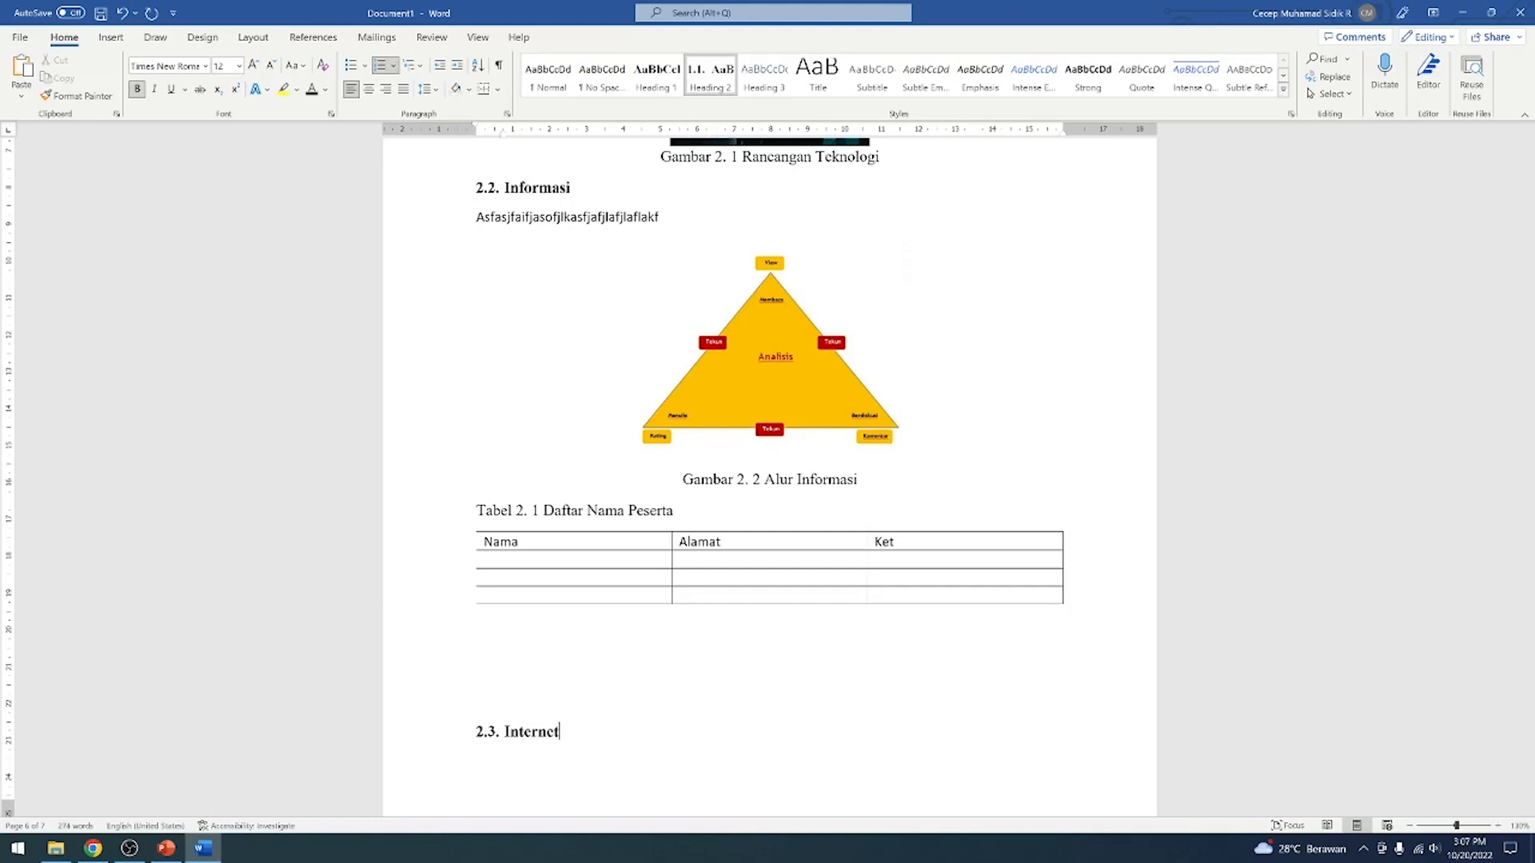
Enter two lines of placeholder text below the Internet subheading, the second one reading werwerfwefwefwef
scroll(770, 480, down, 5)
scroll(770, 479, up, 1)
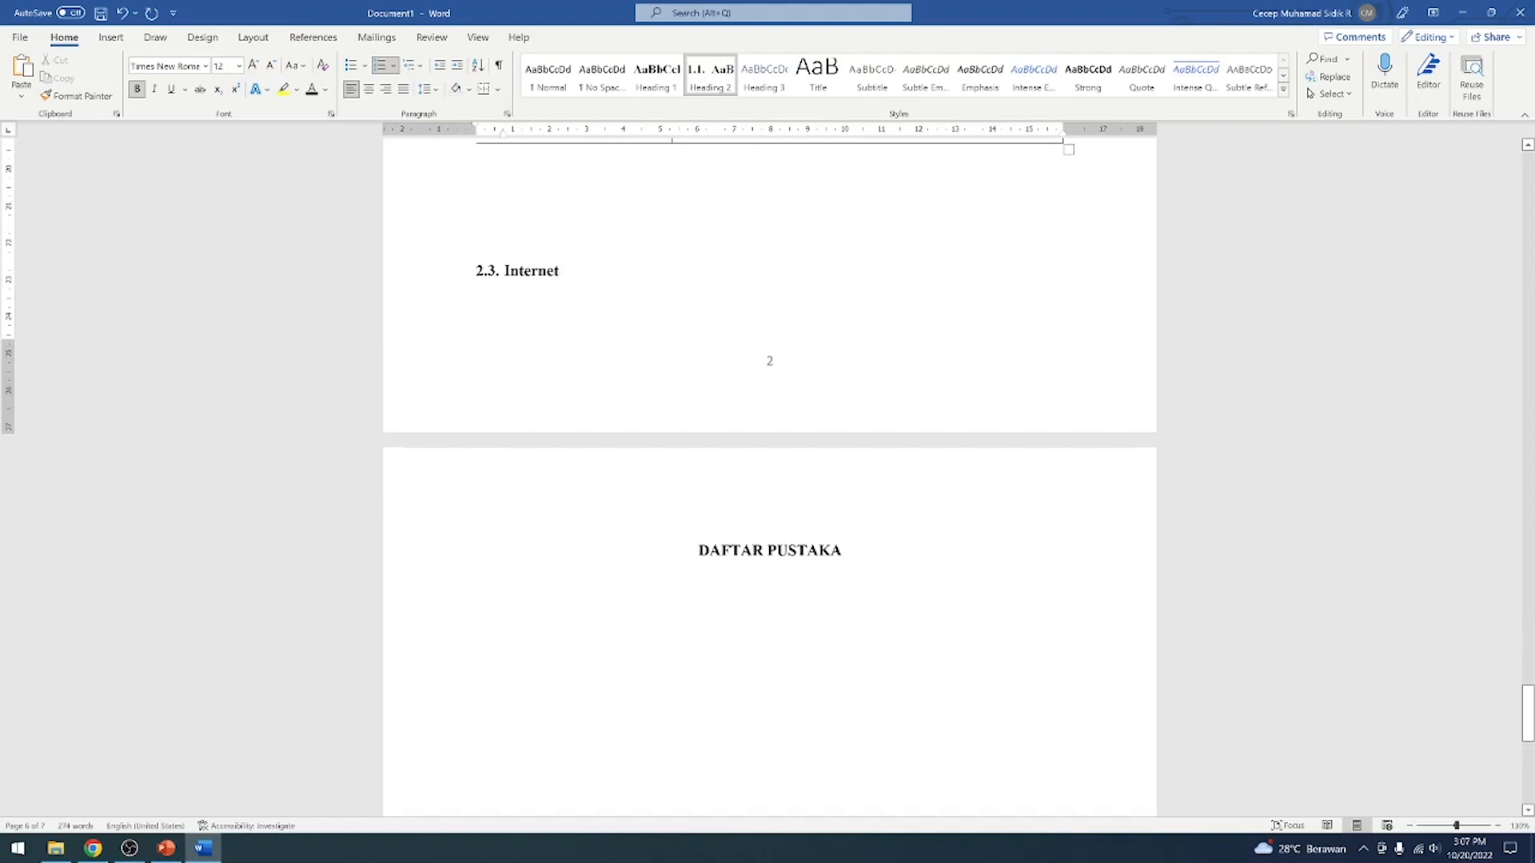
key(Return)
text(iwyeruiyfiwhfiuwehfiwefhiwefw)
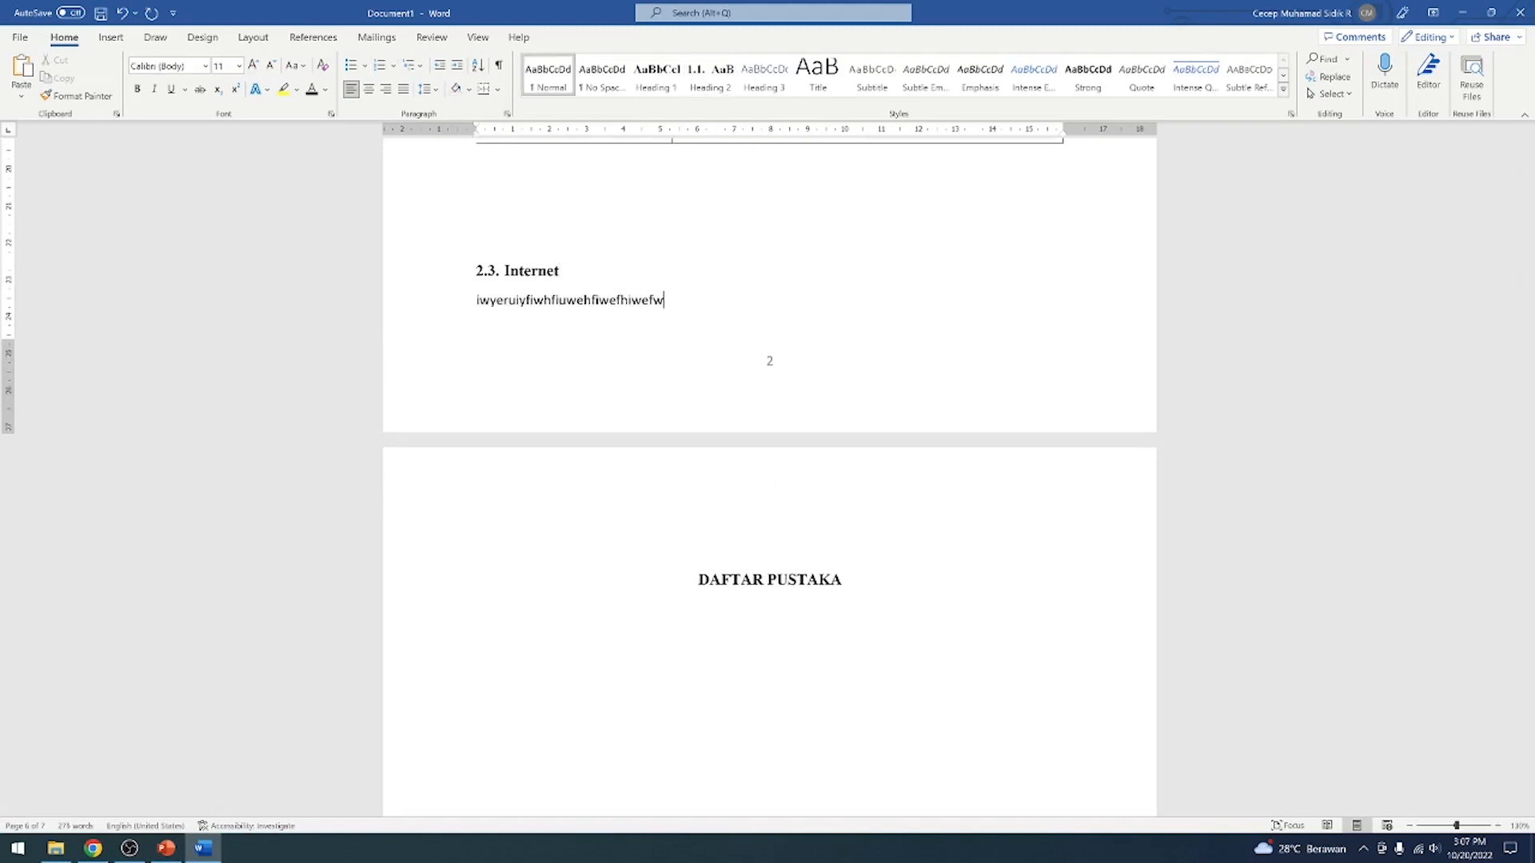
key(Return)
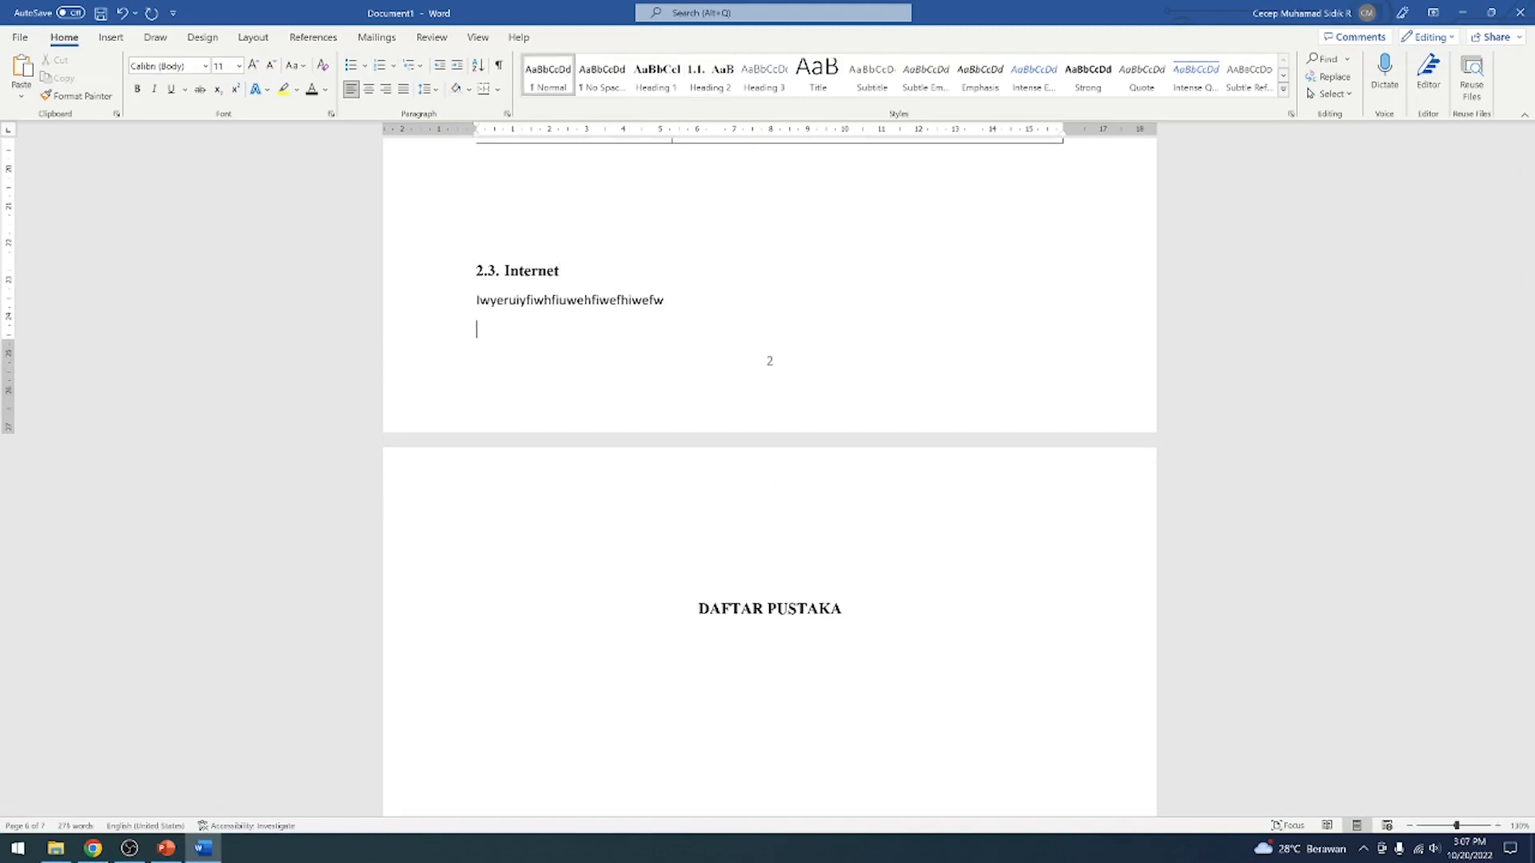
text(werwerfwefwefwef)
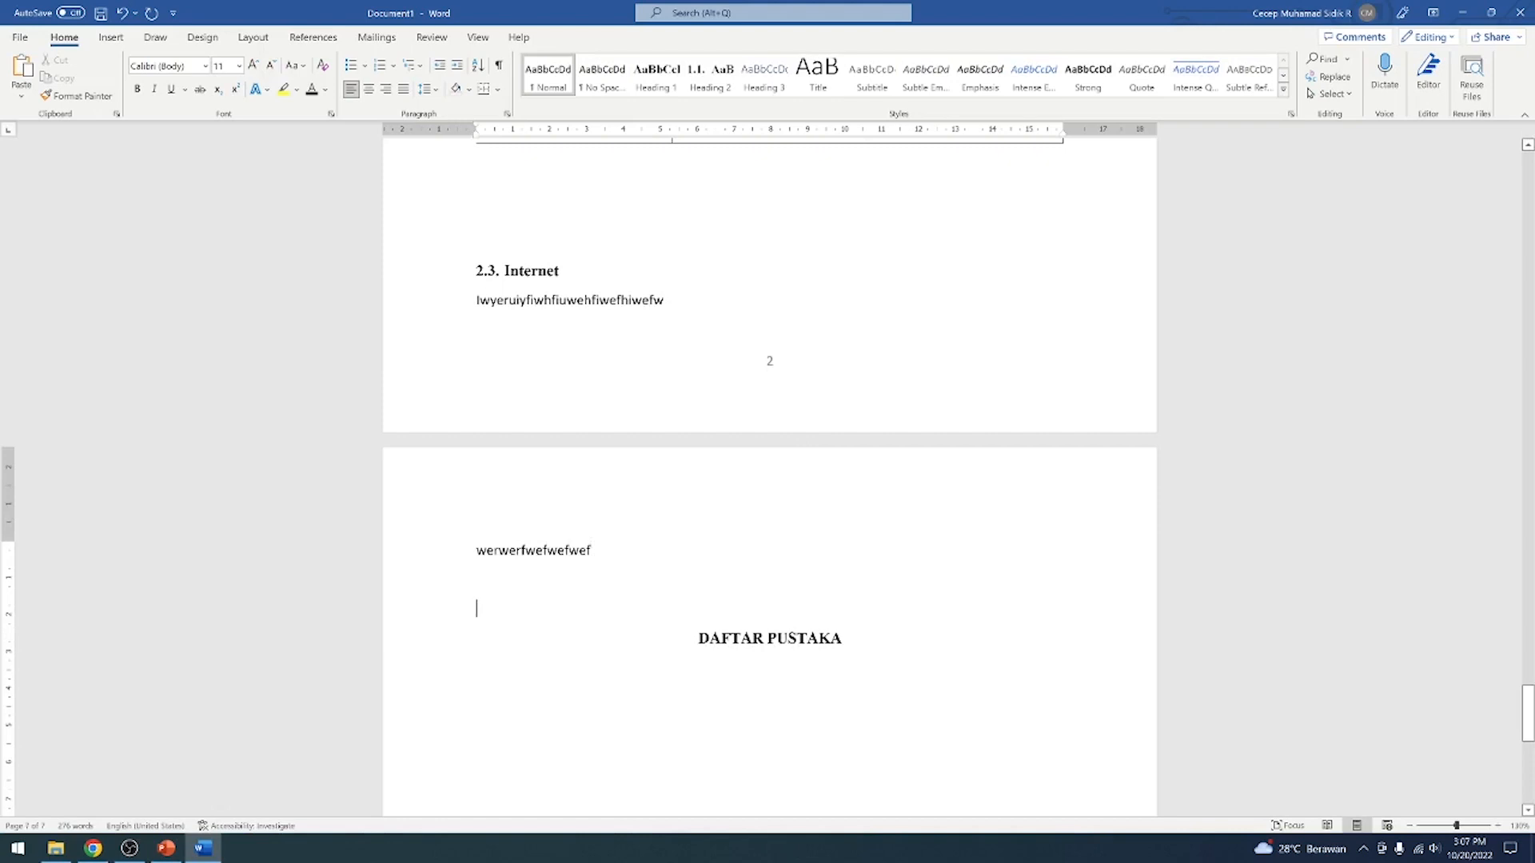
Delete the second placeholder line and the extra empty lines above DAFTAR PUSTAKA
key(BackSpace)
key(BackSpace)
key(BackSpace)
key(BackSpace)
key(BackSpace)
key(BackSpace)
key(BackSpace)
key(BackSpace)
key(BackSpace)
key(BackSpace)
key(BackSpace)
key(BackSpace)
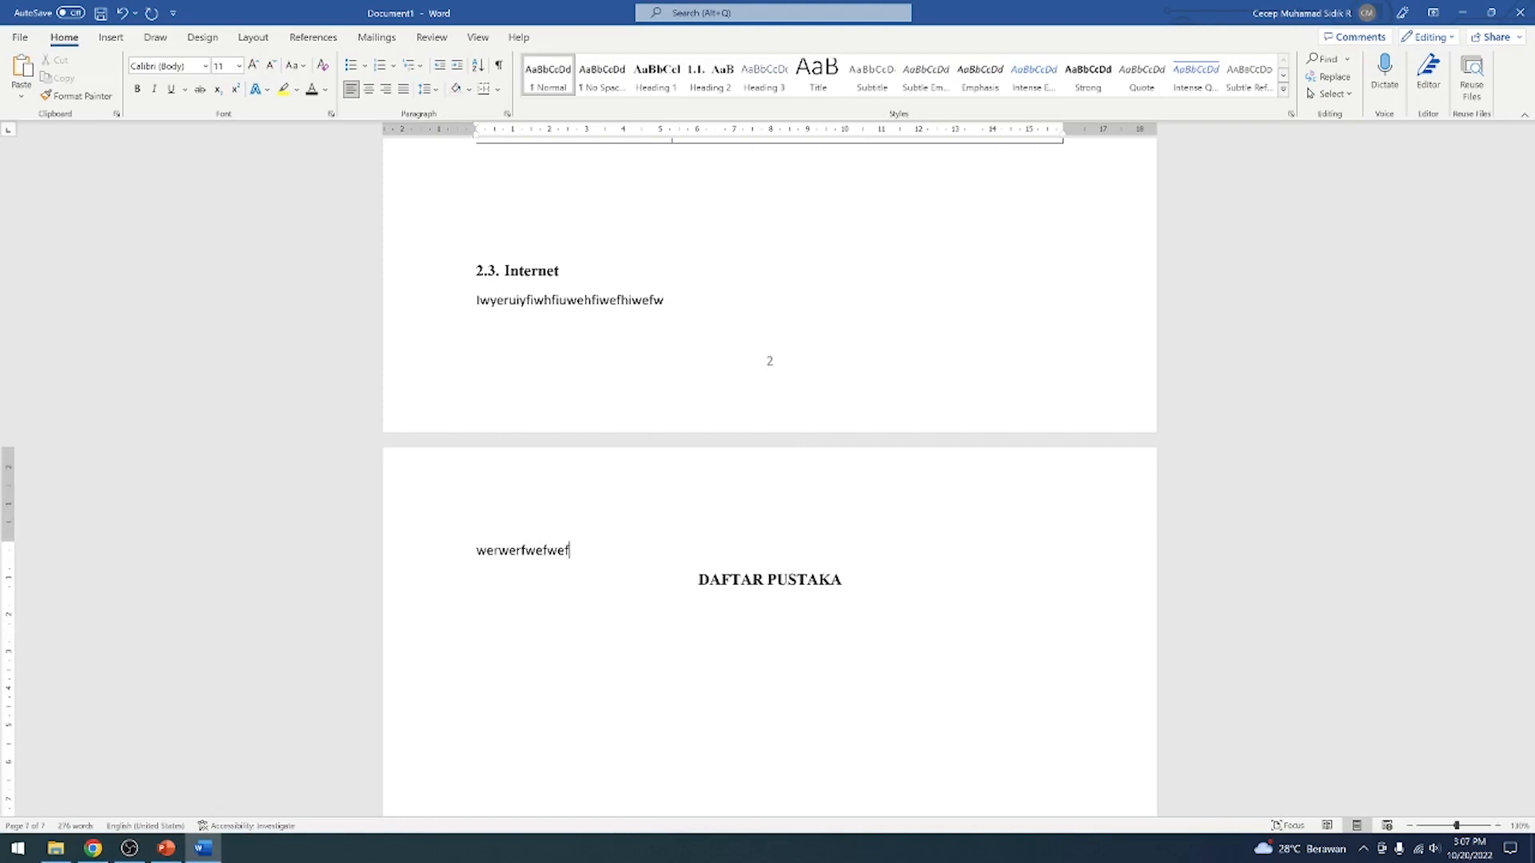
key(BackSpace)
key(BackSpace)
key(BackSpace)
key(BackSpace)
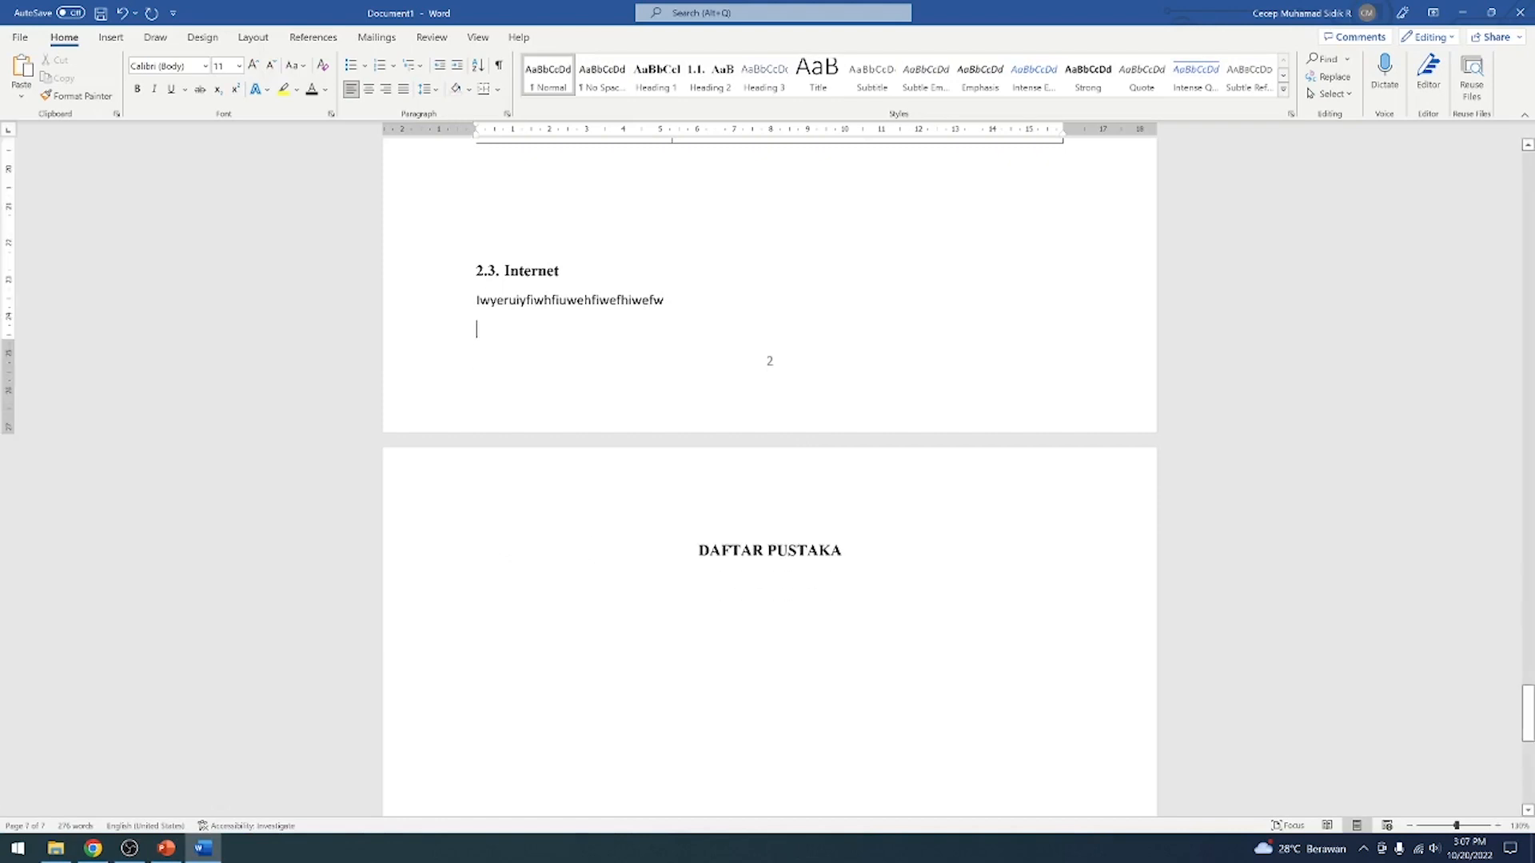
Fill the second line below the Internet subheading with placeholder text long enough to wrap onto another line
text(dsfgsskjhasdjkh)
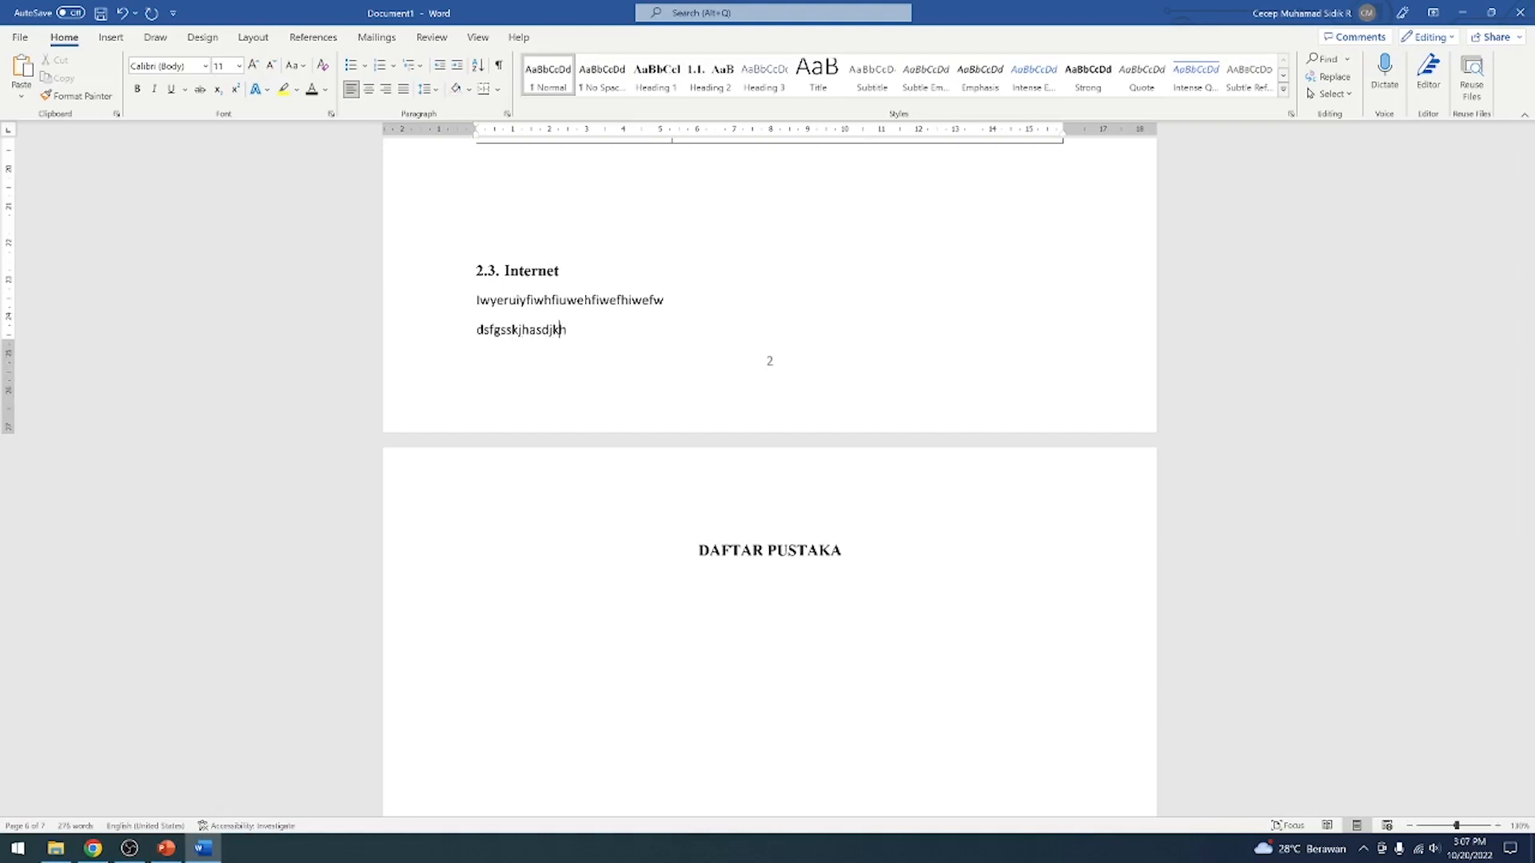
text(akjshdddddddddddddddddddddddddddddddddd)
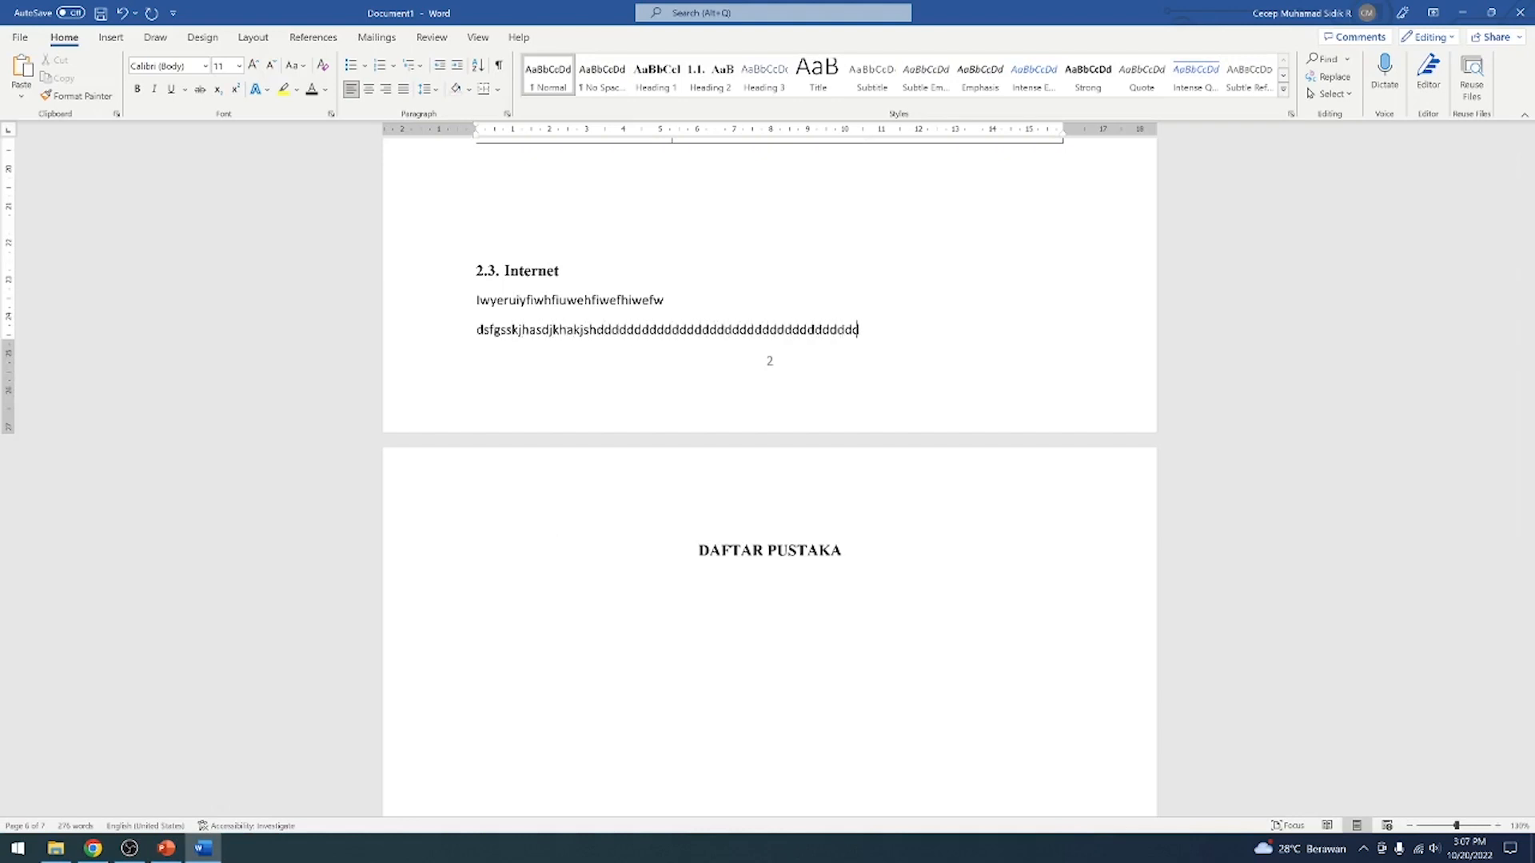
text(dddddddddddddddddddddd)
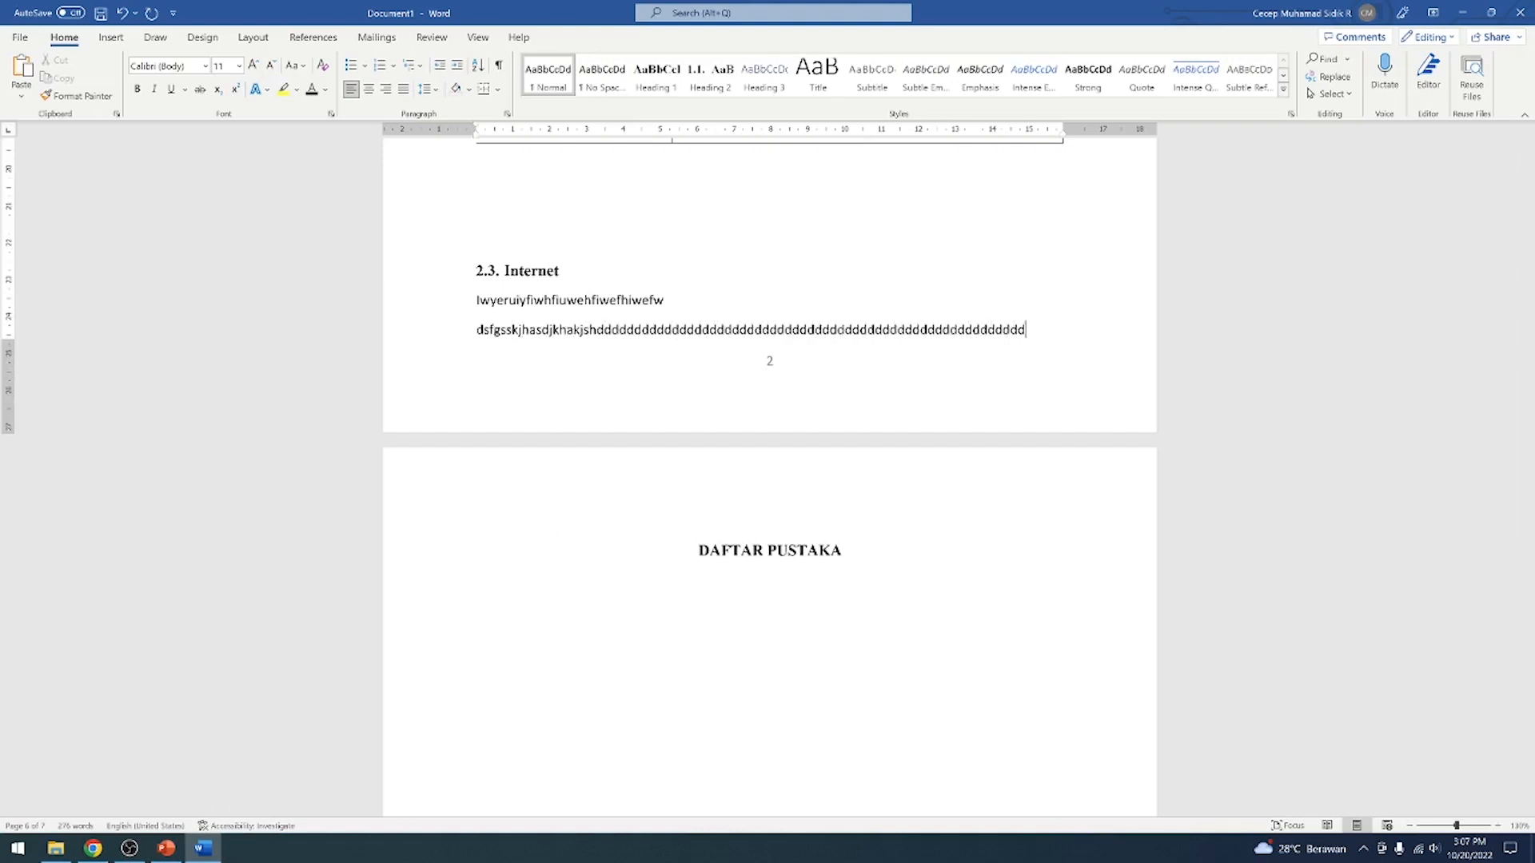
text(dddddddddd)
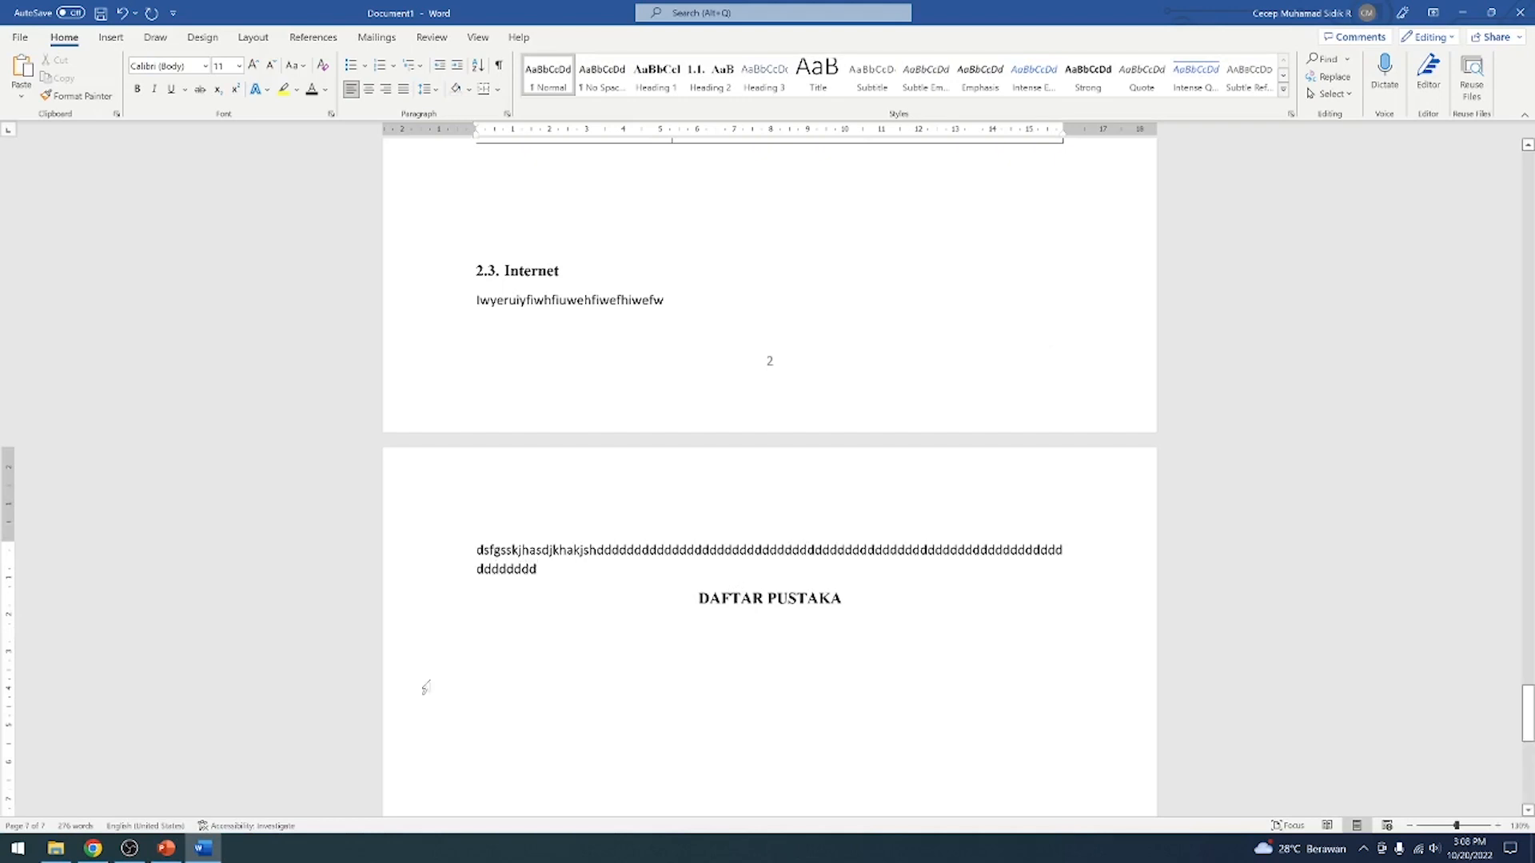
Delete the placeholder text below the Internet subheading together with the DAFTAR PUSTAKA heading
key(shift+Up)
key(shift+Up)
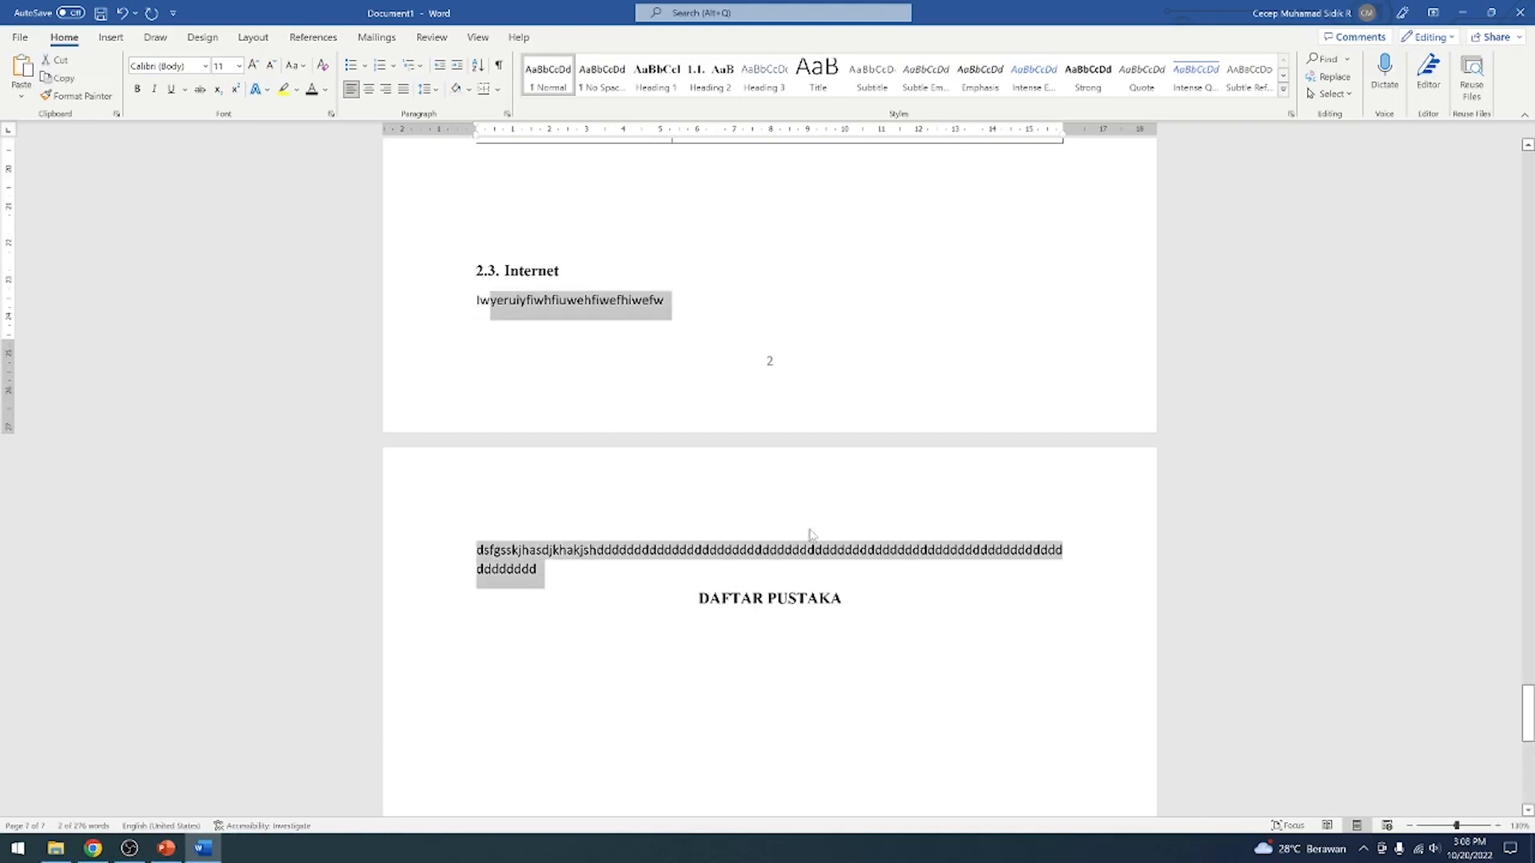
drag(864, 607, 518, 374)
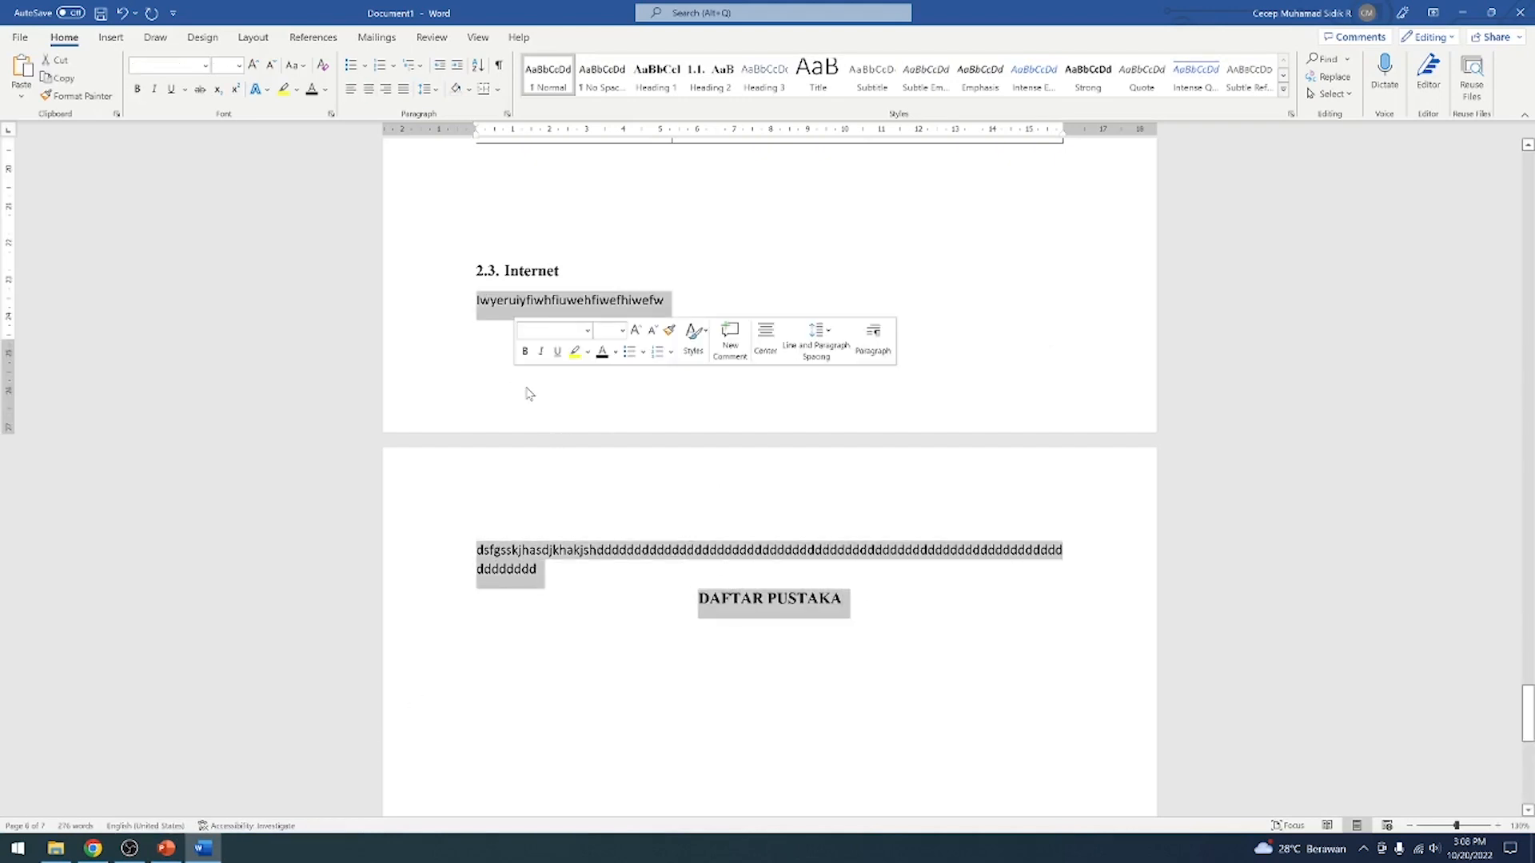
key(Delete)
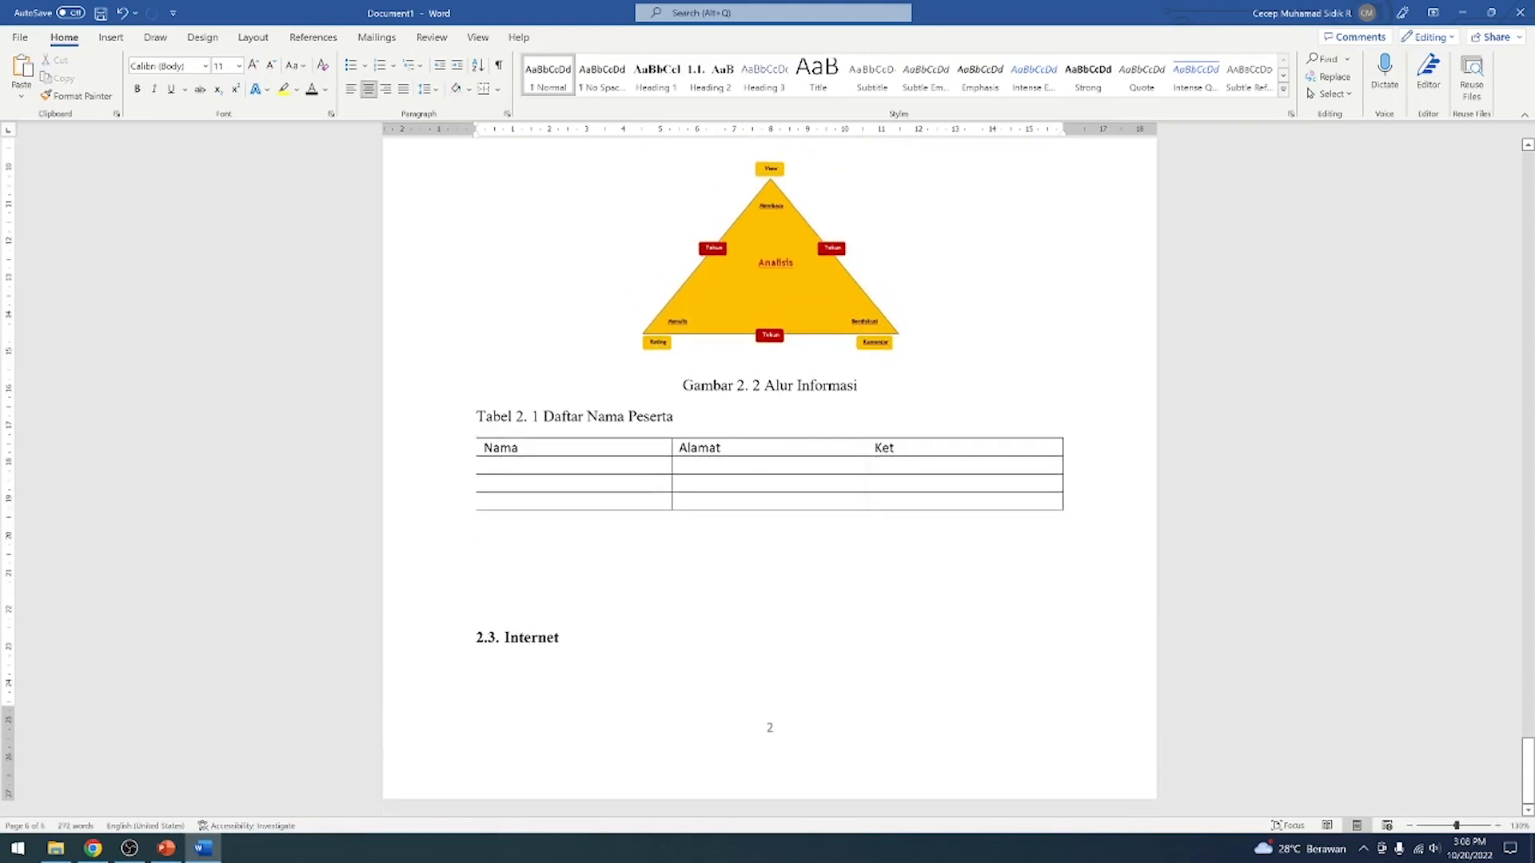
Insert a Next Page section break on the empty line below the Internet subheading
click(245, 39)
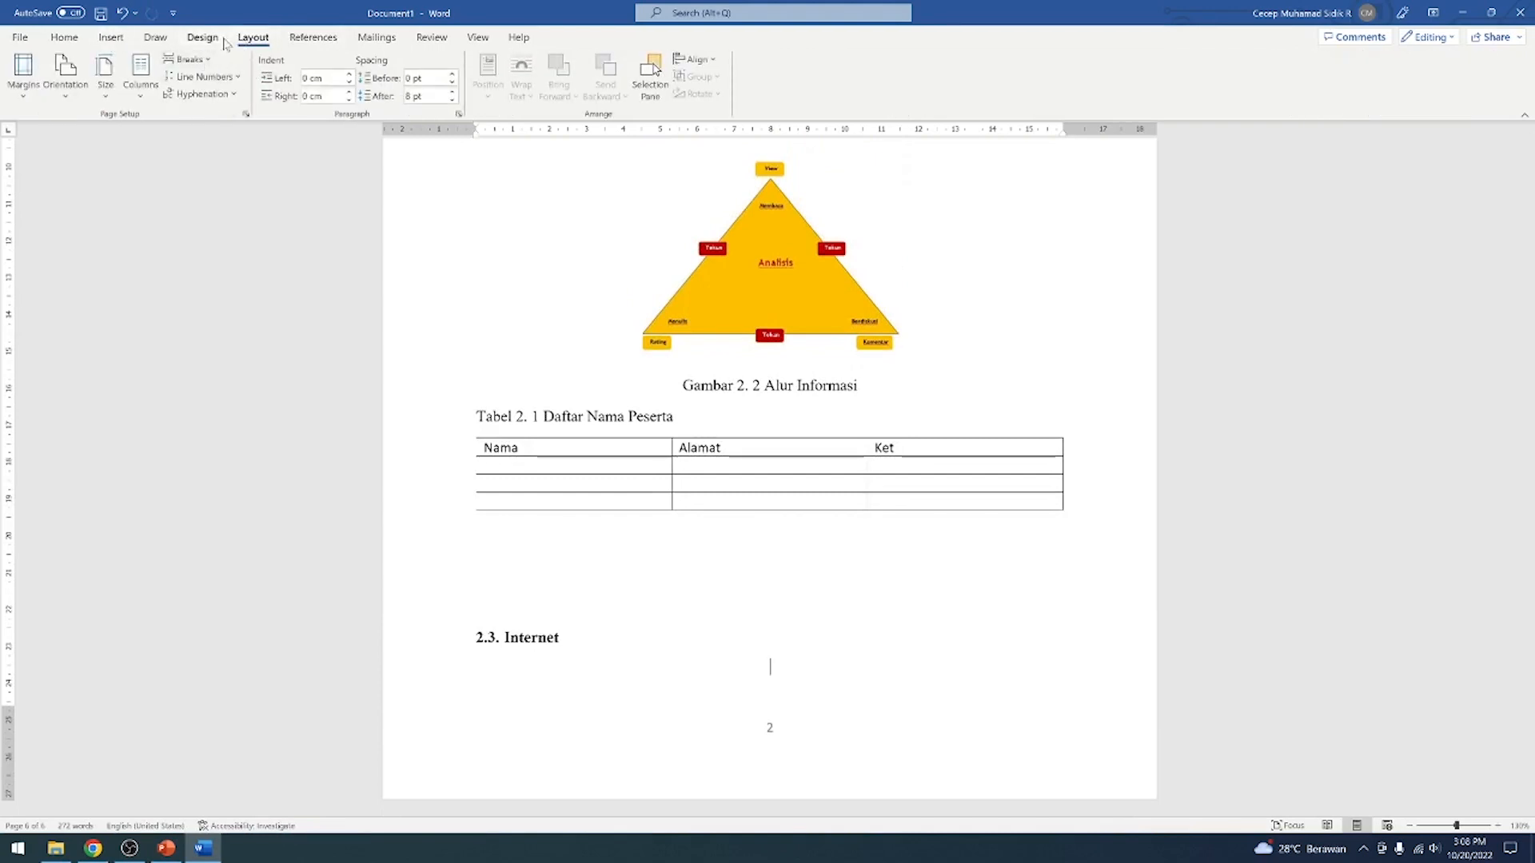
click(187, 59)
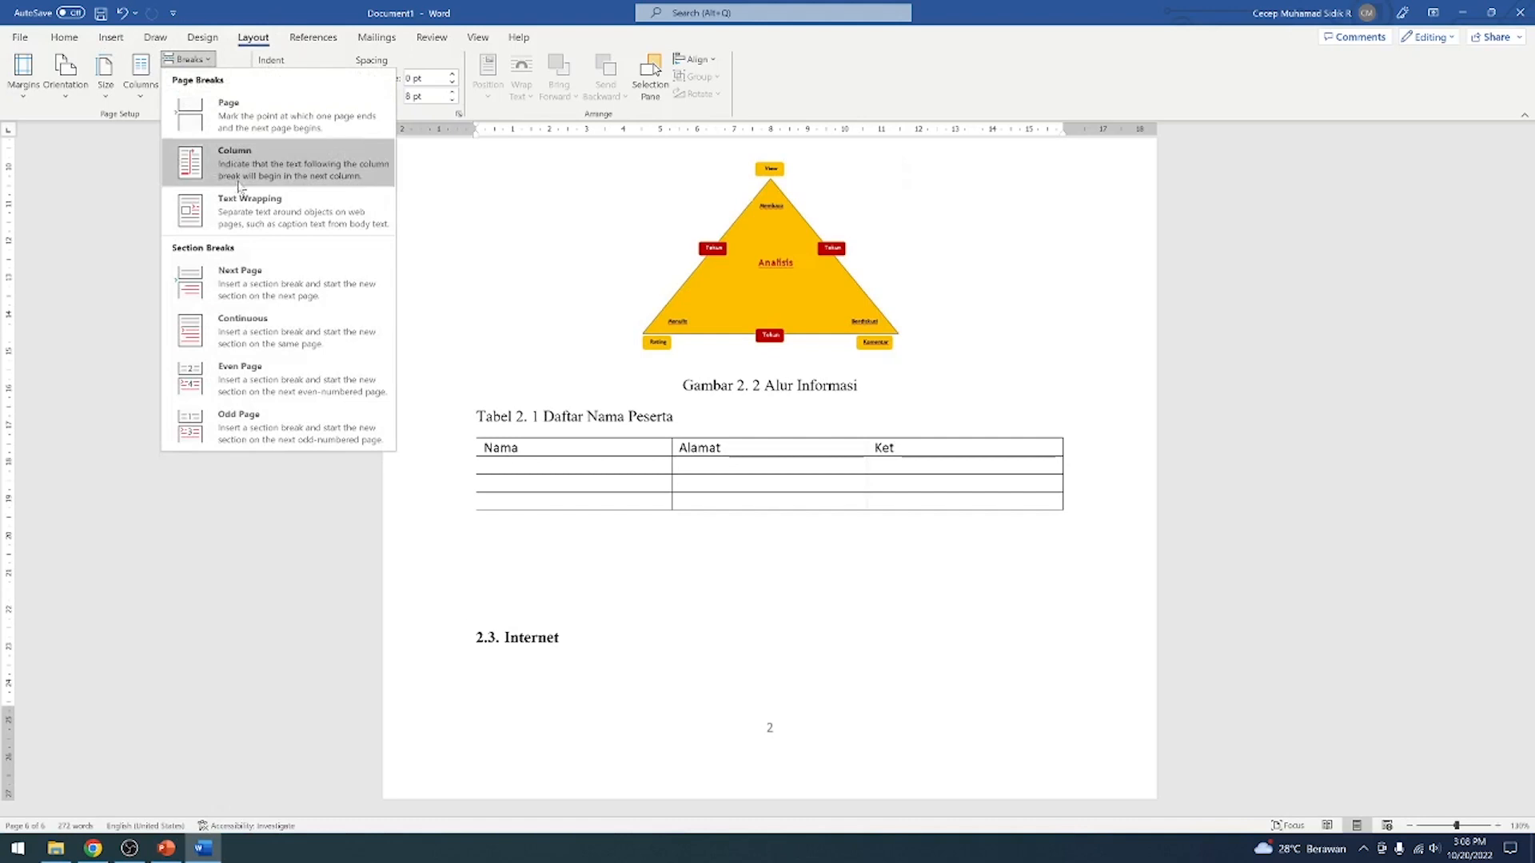
click(264, 275)
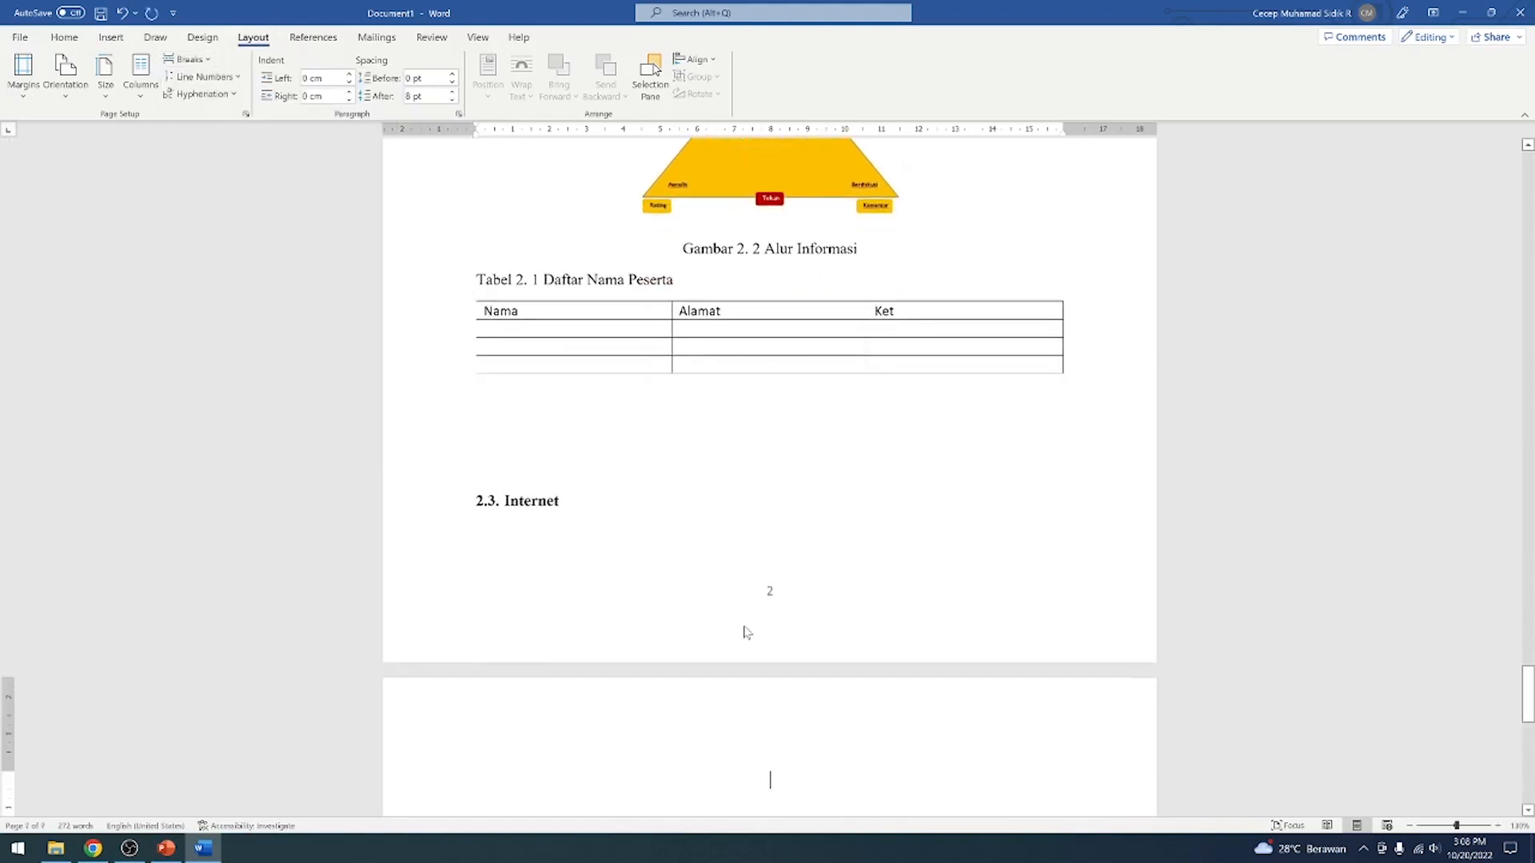
Enter the heading DAFTAR PUSTAKA at the start of the new section, replacing any trial text
text(dsadasdasdasd)
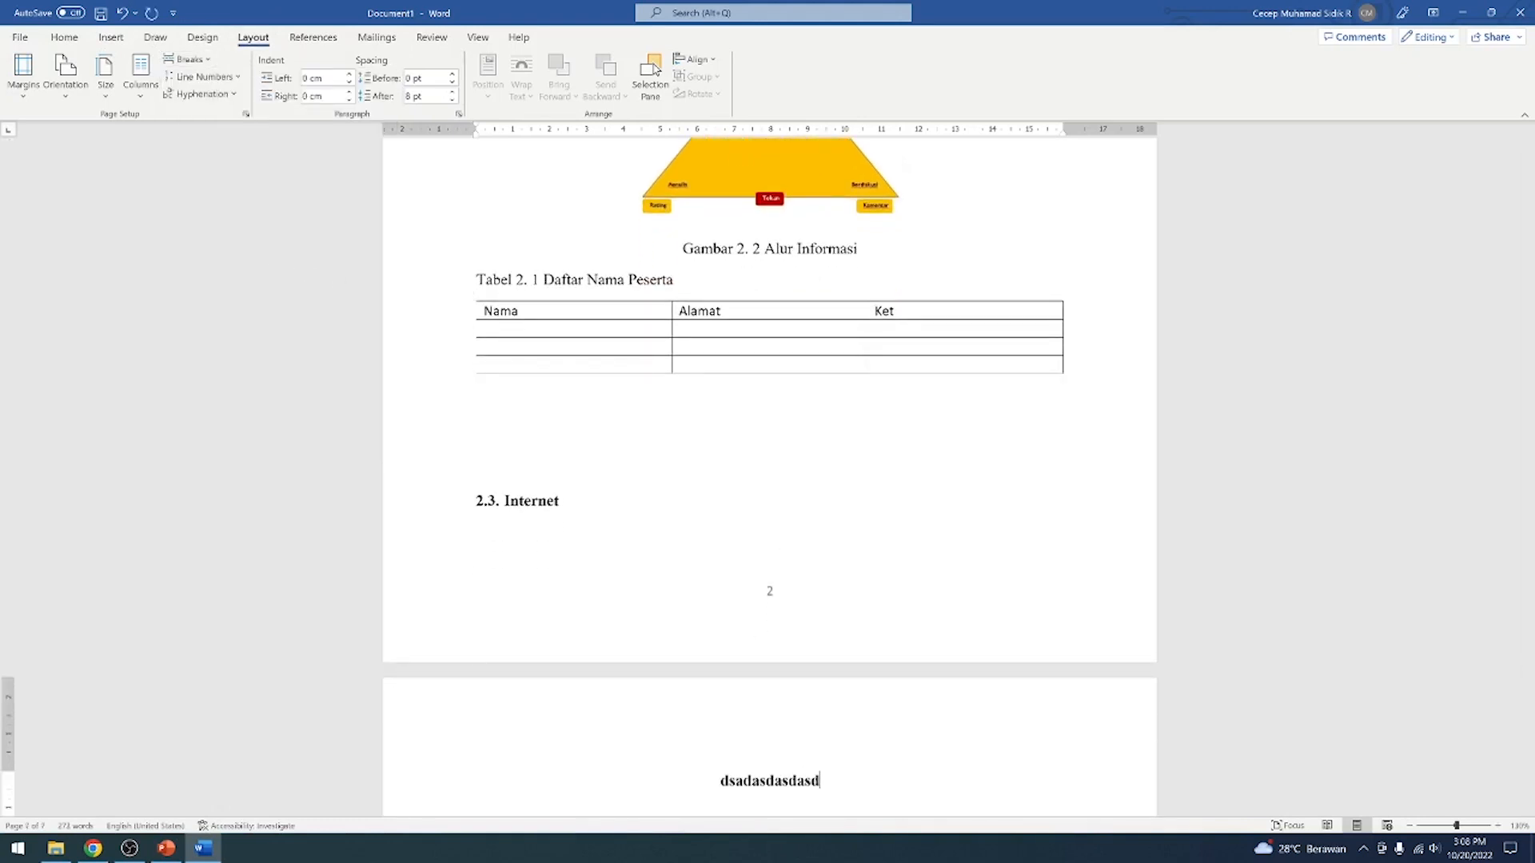
key(shift+Home)
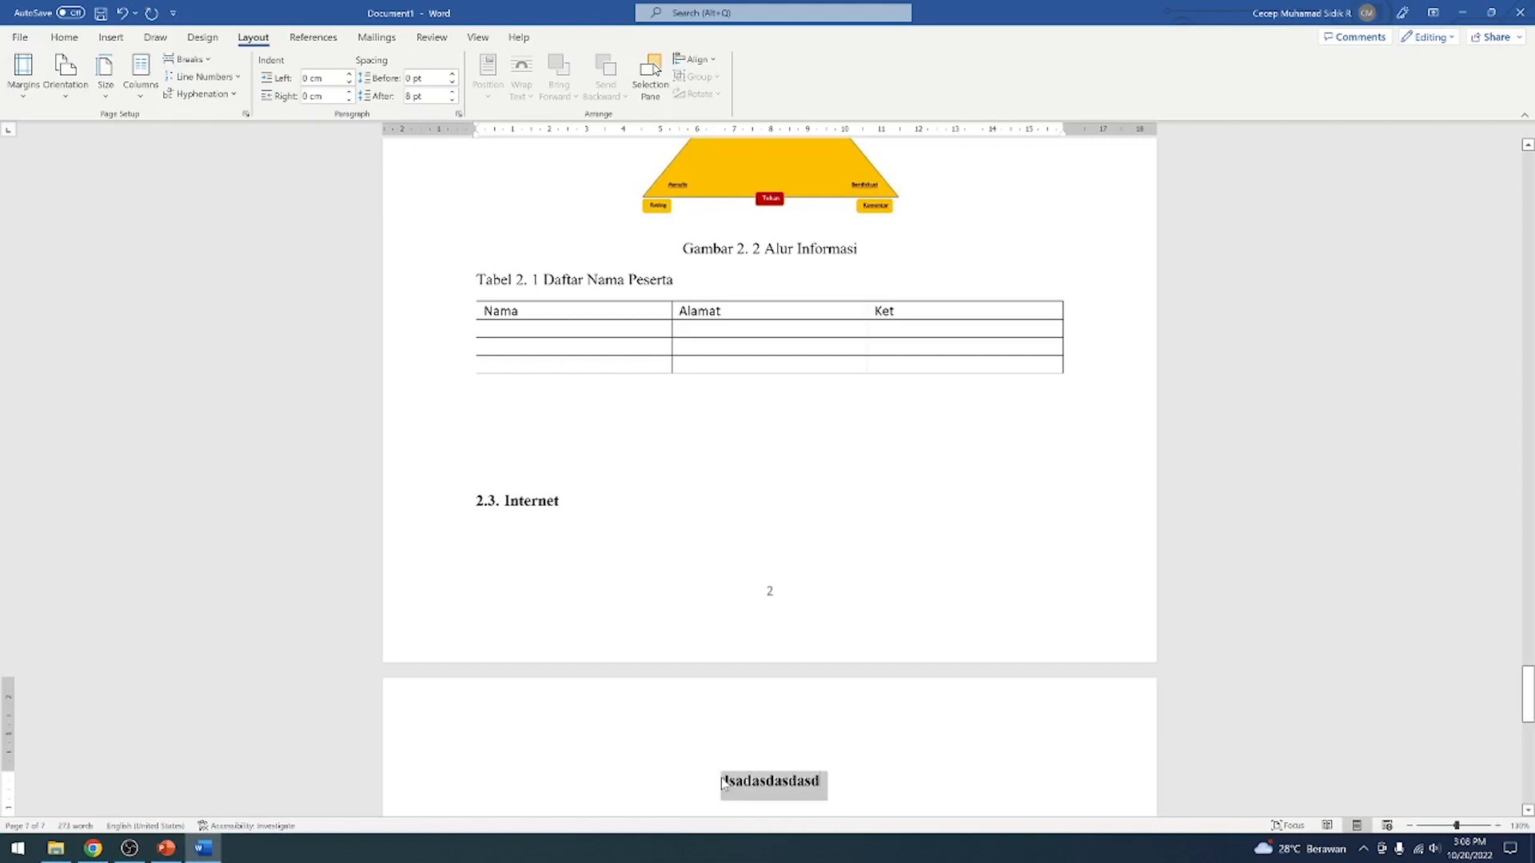
text(DAFTAR PUSTAKA)
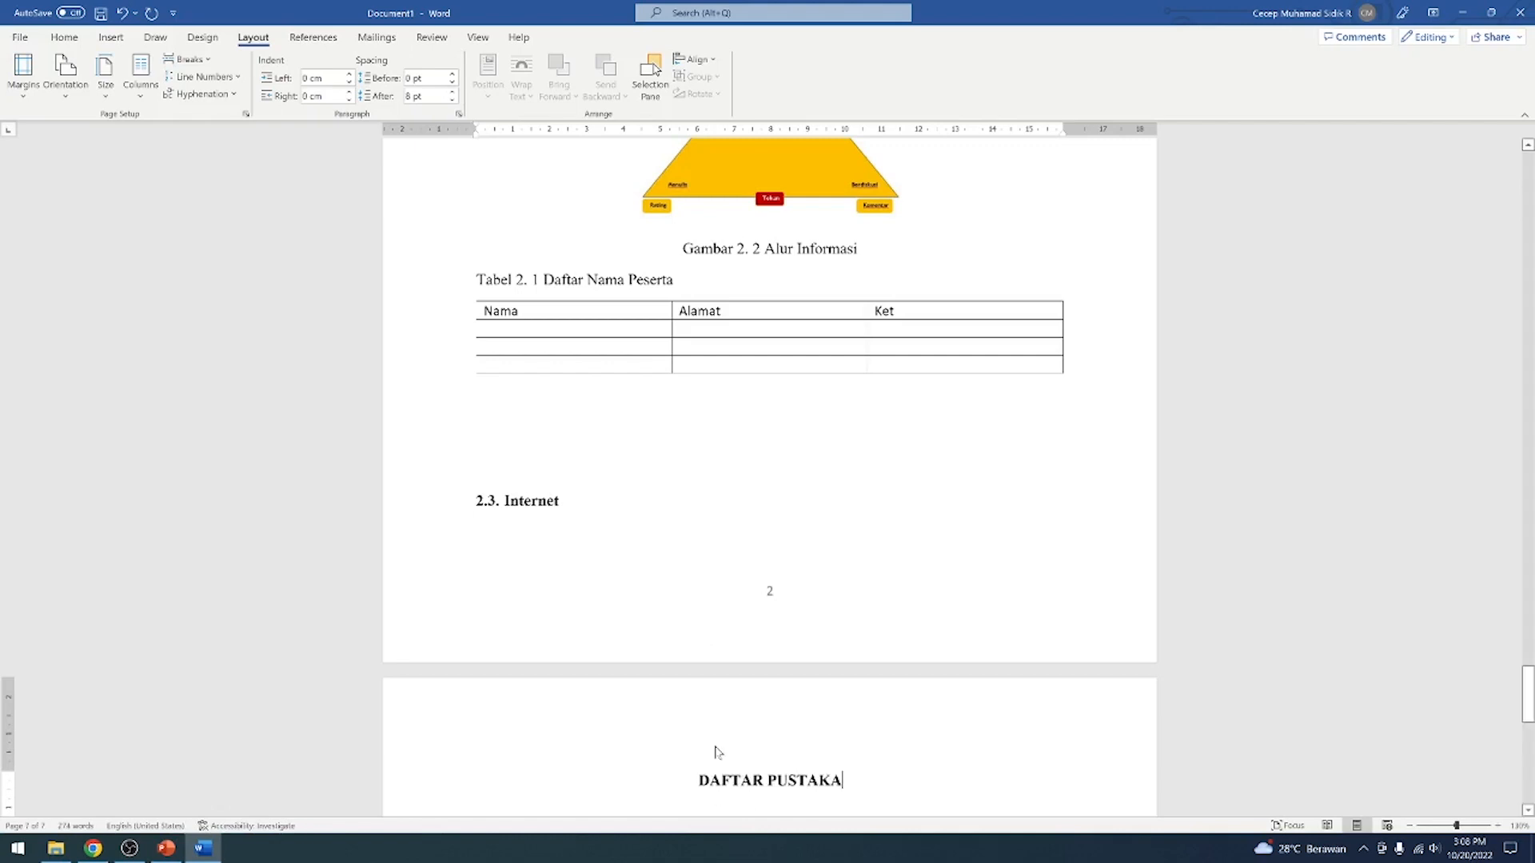
Fill the second line below the Internet subheading with placeholder letters until the text runs over onto a new page
click(565, 502)
key(Down)
text(AS)
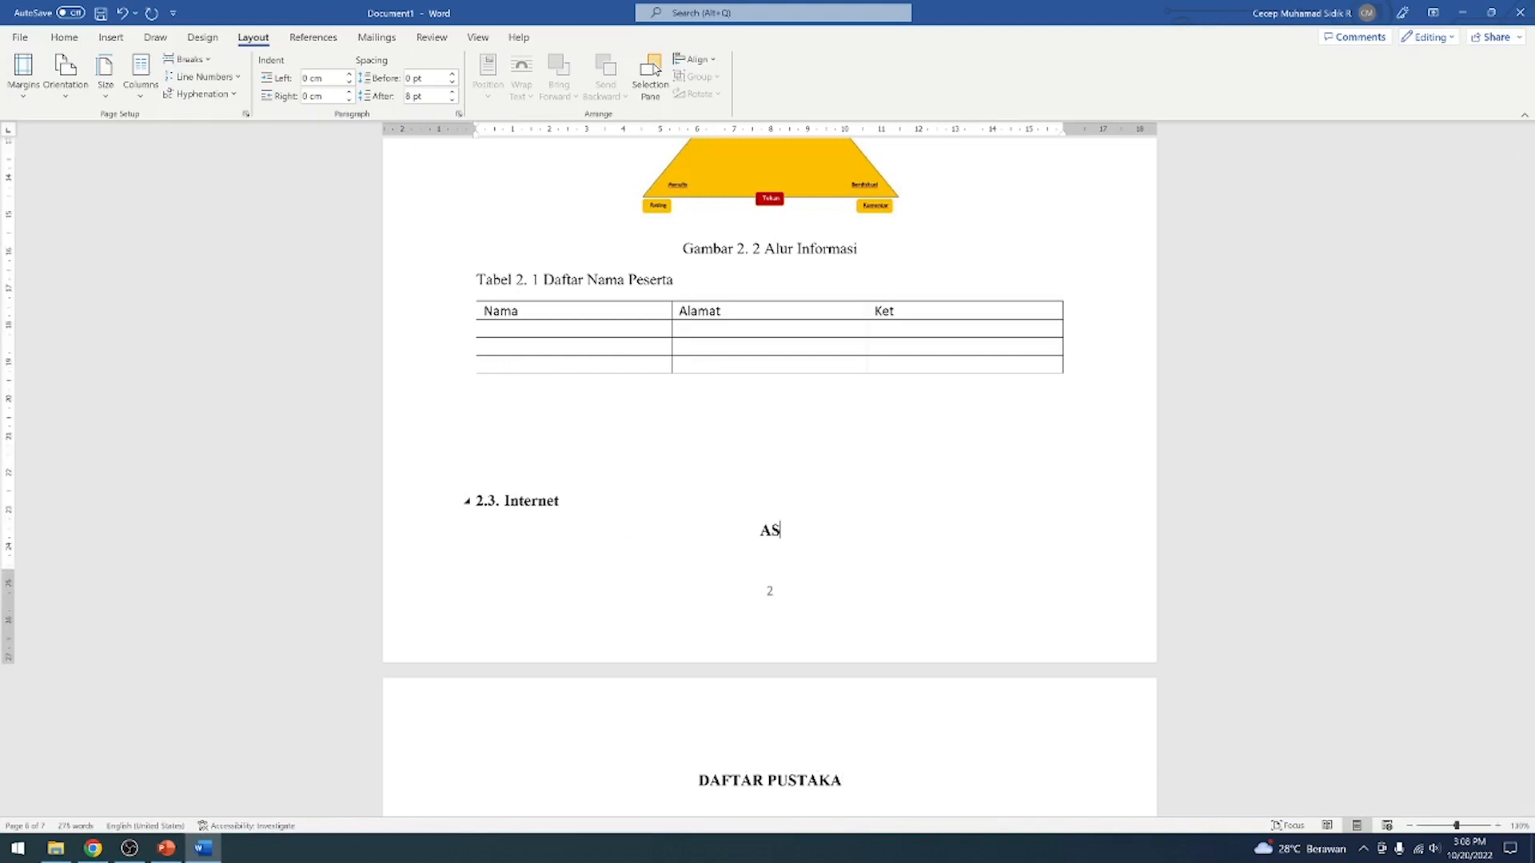
key(BackSpace)
key(BackSpace)
key(BackSpace)
text(ASDASDASSSSSSSSDDDDDDDDDDDDDD)
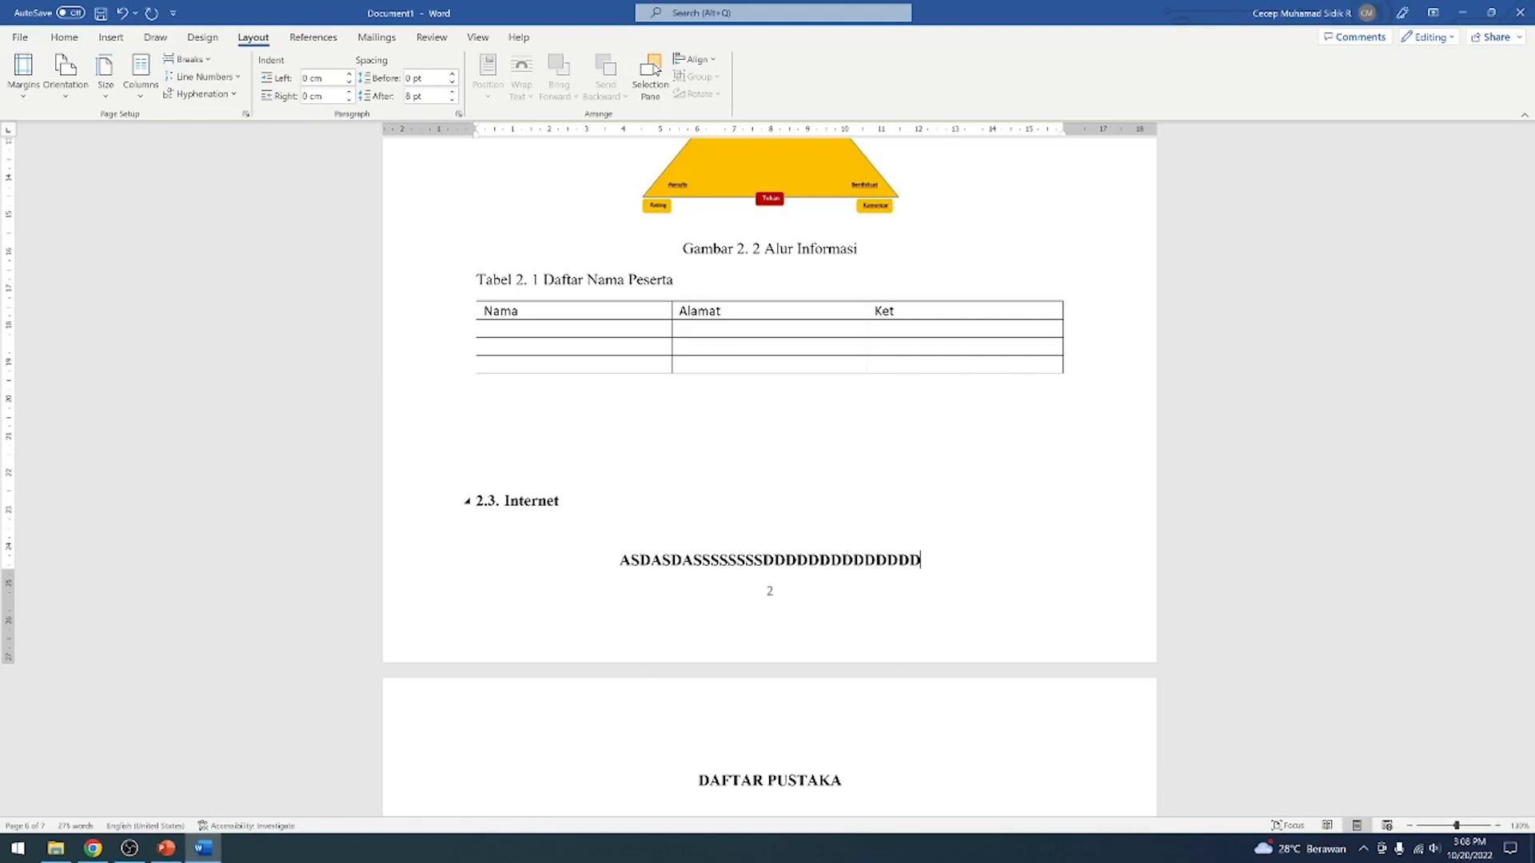
scroll(990, 565, down, 2)
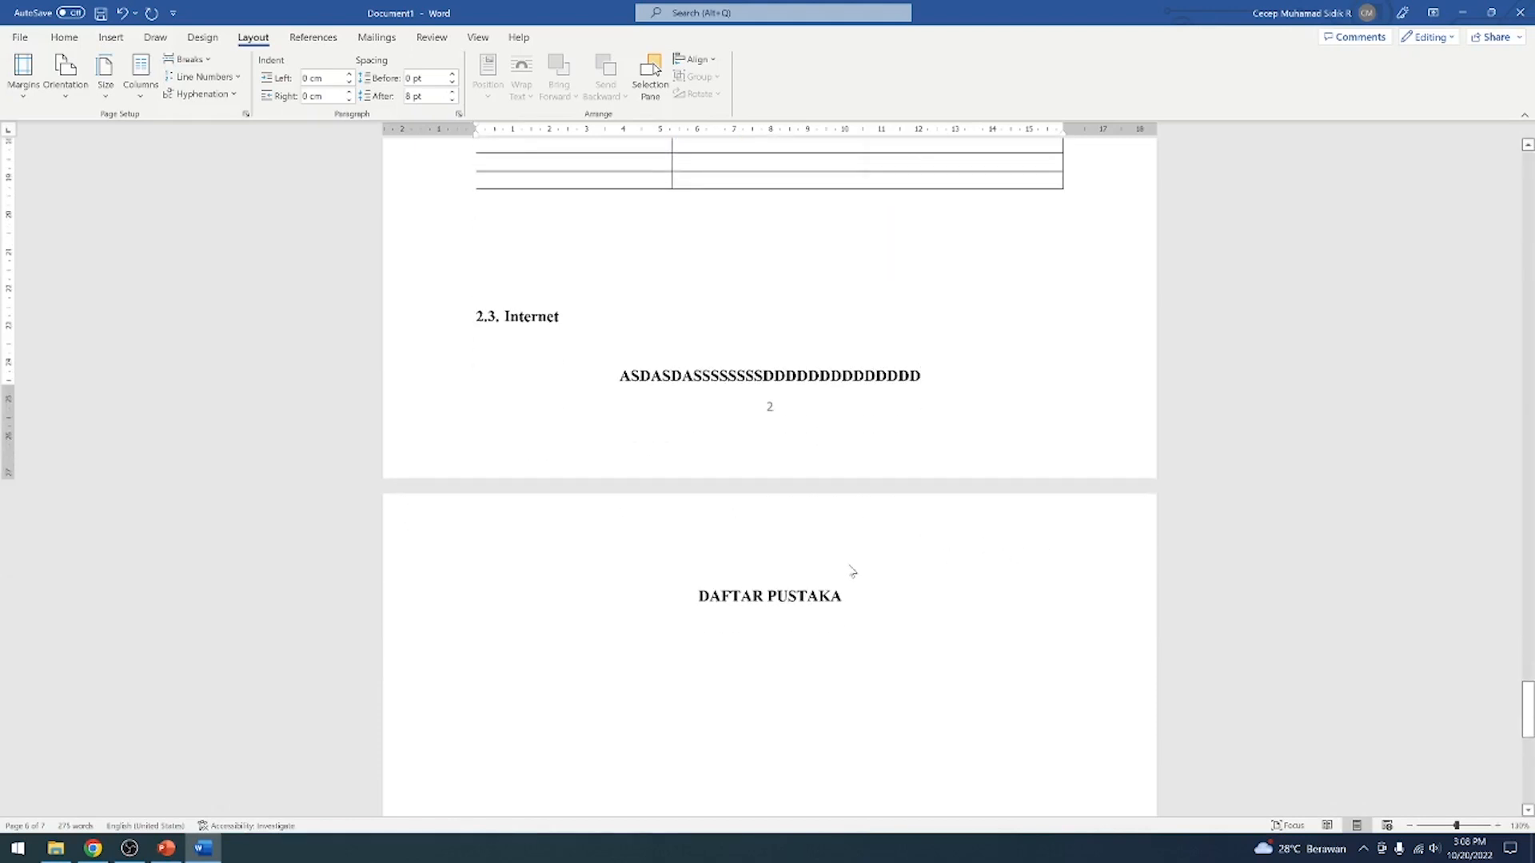
text(DDDDDDDDDDDDDDDDDDDDDDDDDDDDDDDDDDDD)
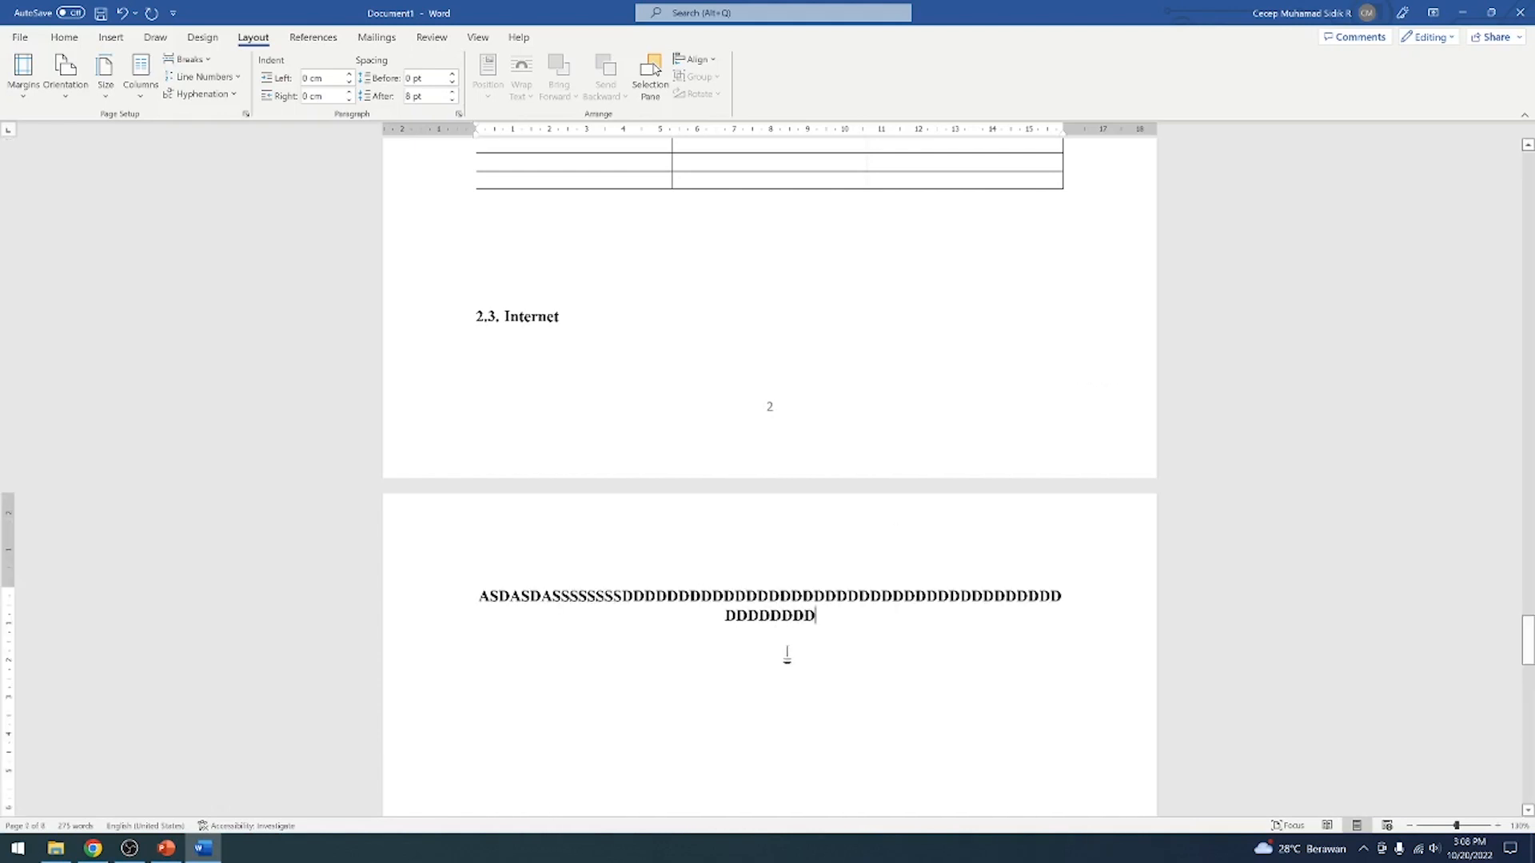
Extend the placeholder text slightly and check the position of the DAFTAR PUSTAKA heading relative to the overflowing page
scroll(820, 680, down, 6)
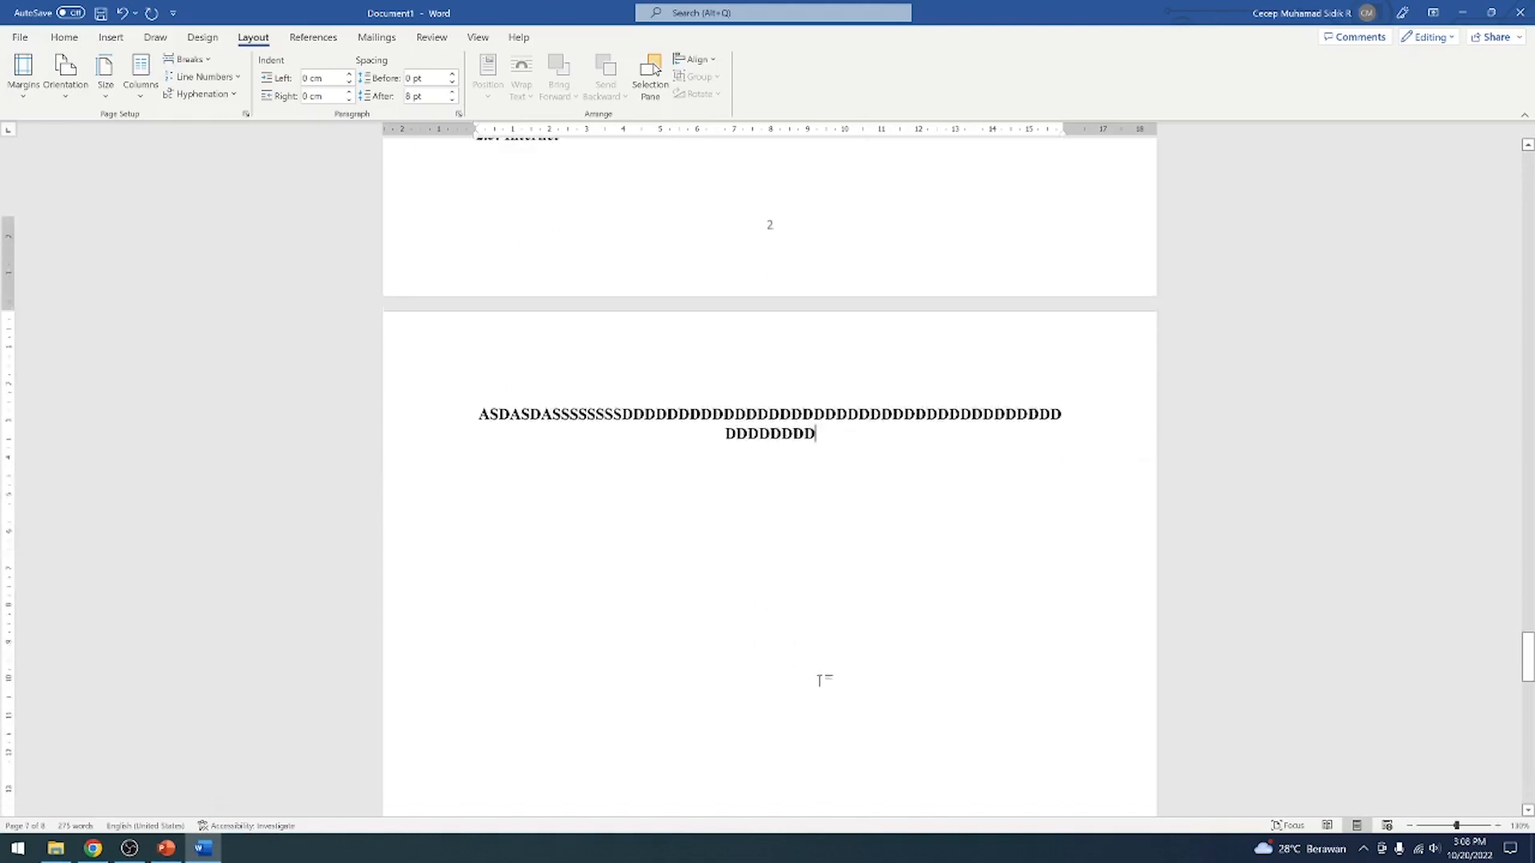
scroll(820, 680, down, 5)
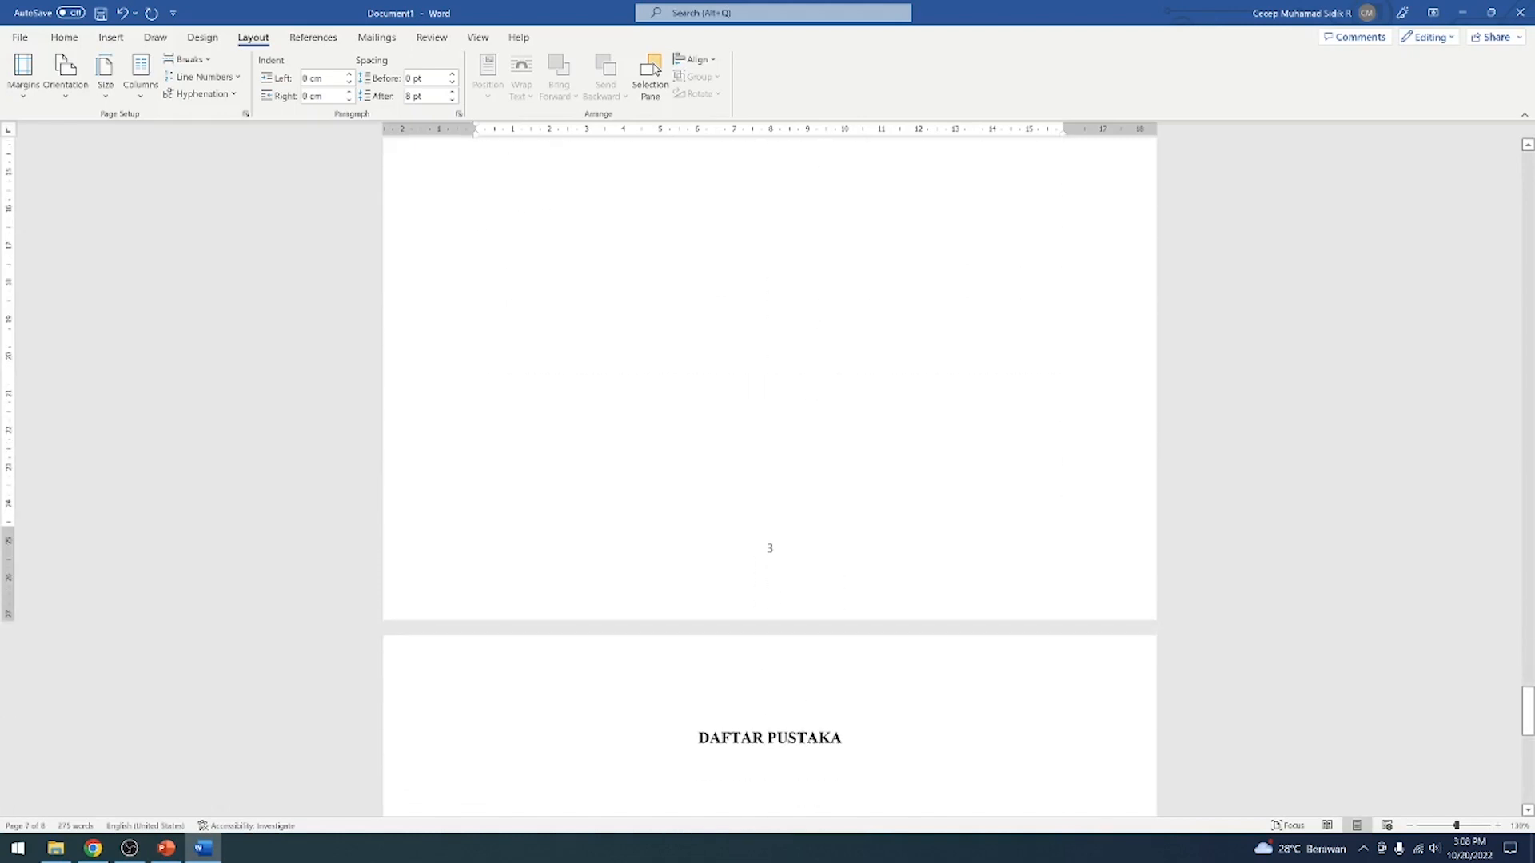
scroll(820, 730, up, 10)
text(ADDDDDDDDDDDDDDDDDDDDDDDDDDDDDDDDDDDDDDDDDDDDDDADDD)
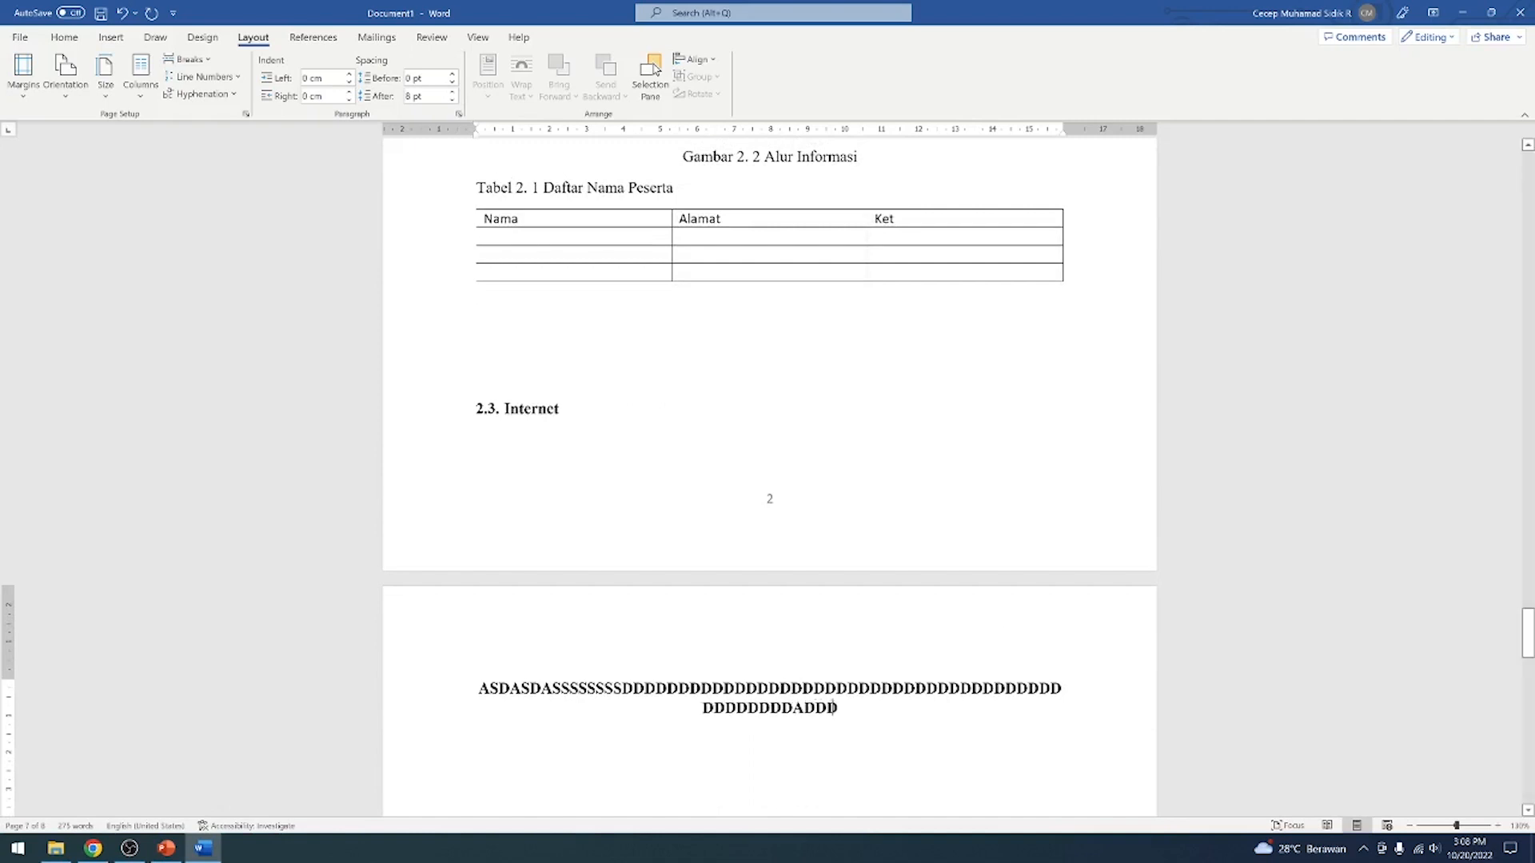
scroll(769, 478, down, 11)
scroll(769, 477, down, 1)
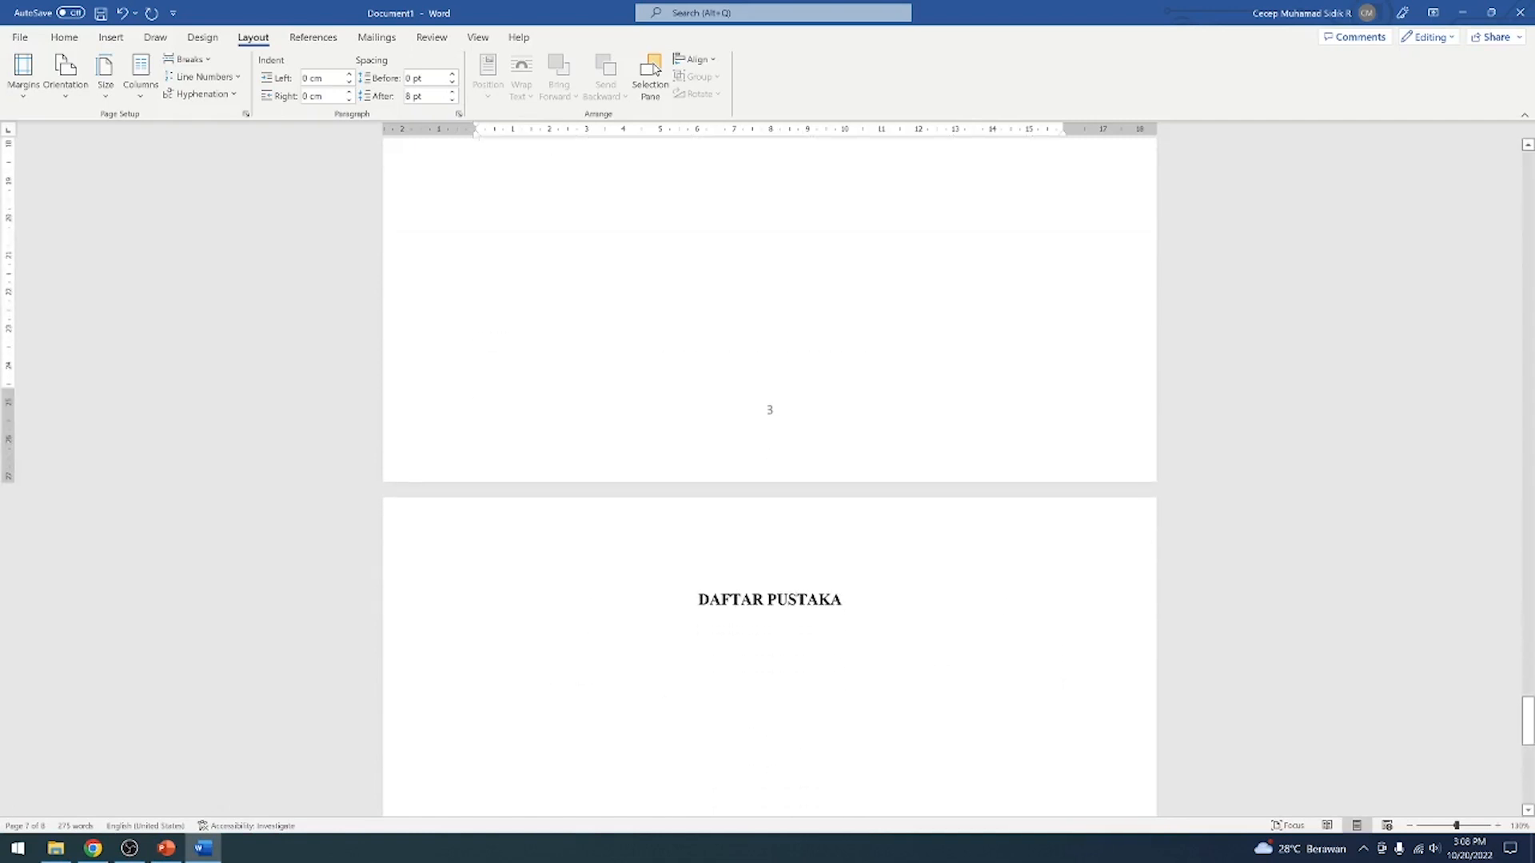
drag(698, 601, 850, 609)
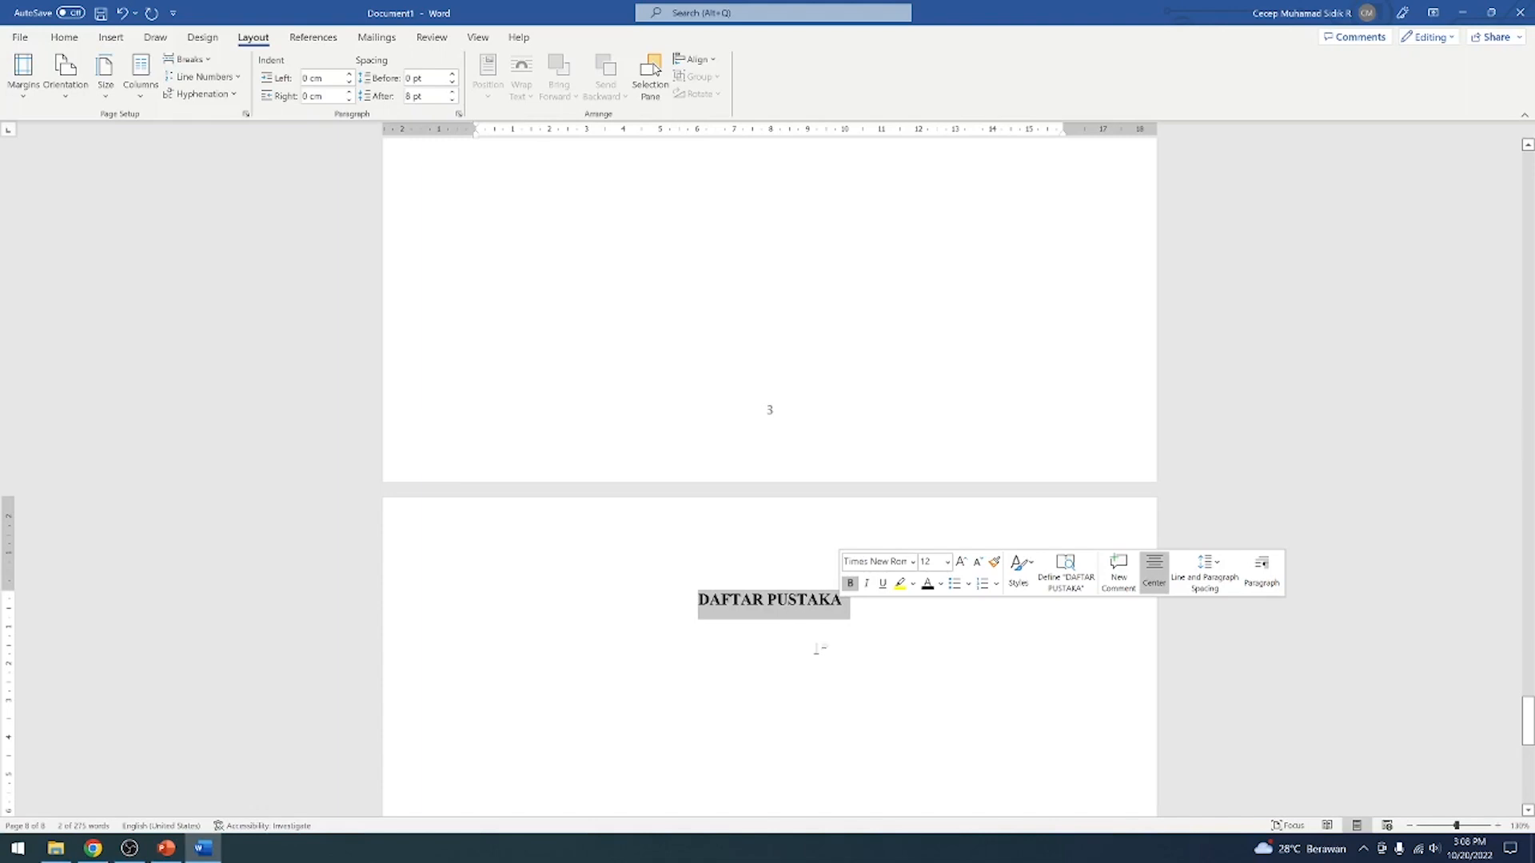
click(832, 656)
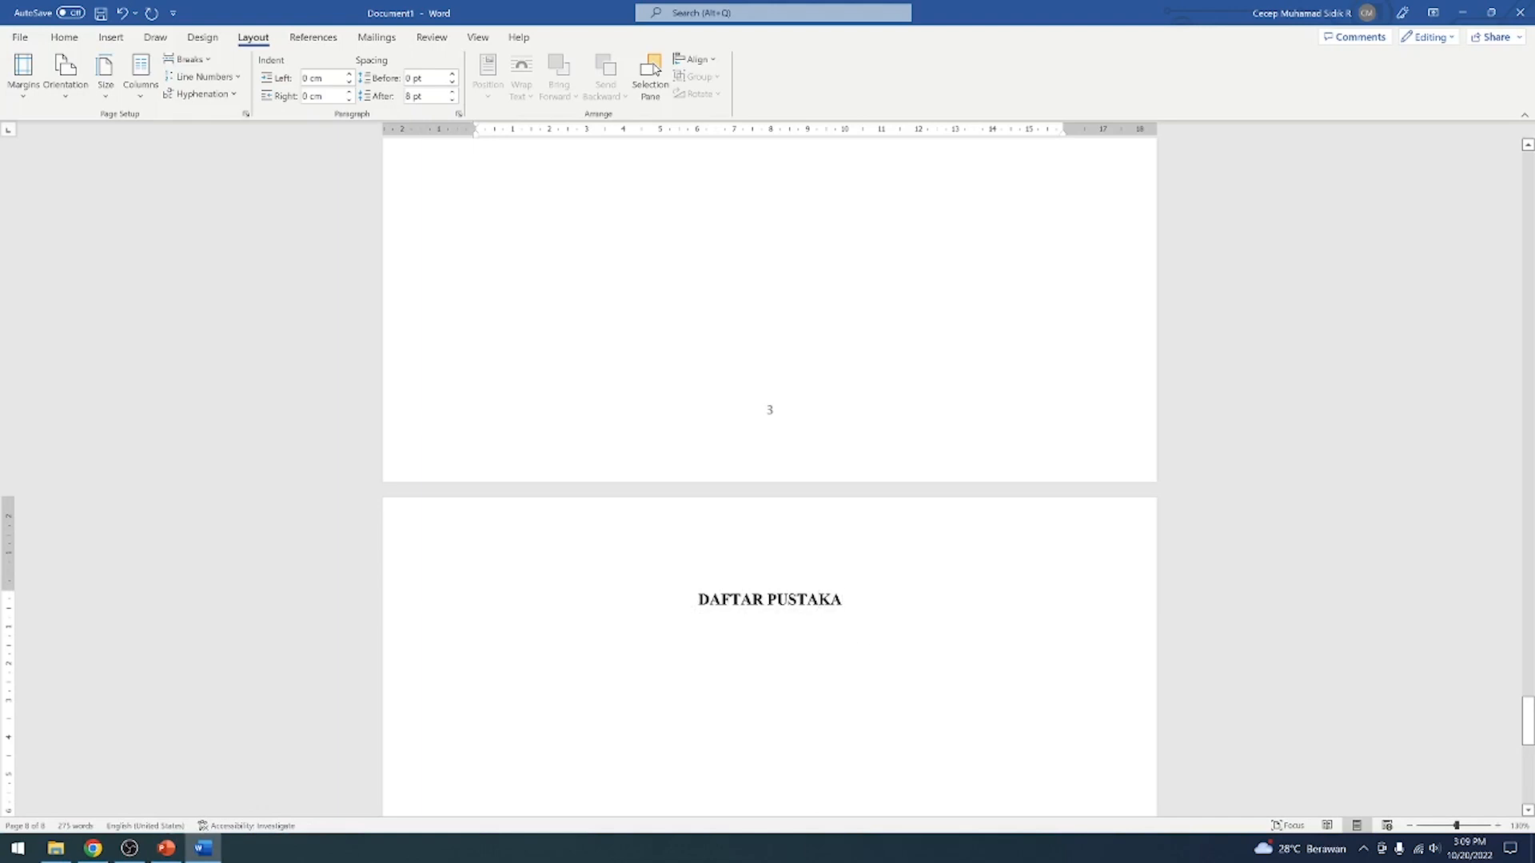
Undo the placeholder text, the DAFTAR PUSTAKA heading and the section break, back to one empty line below the Internet subheading
key(ctrl+z)
key(ctrl+z)
key(ctrl+z)
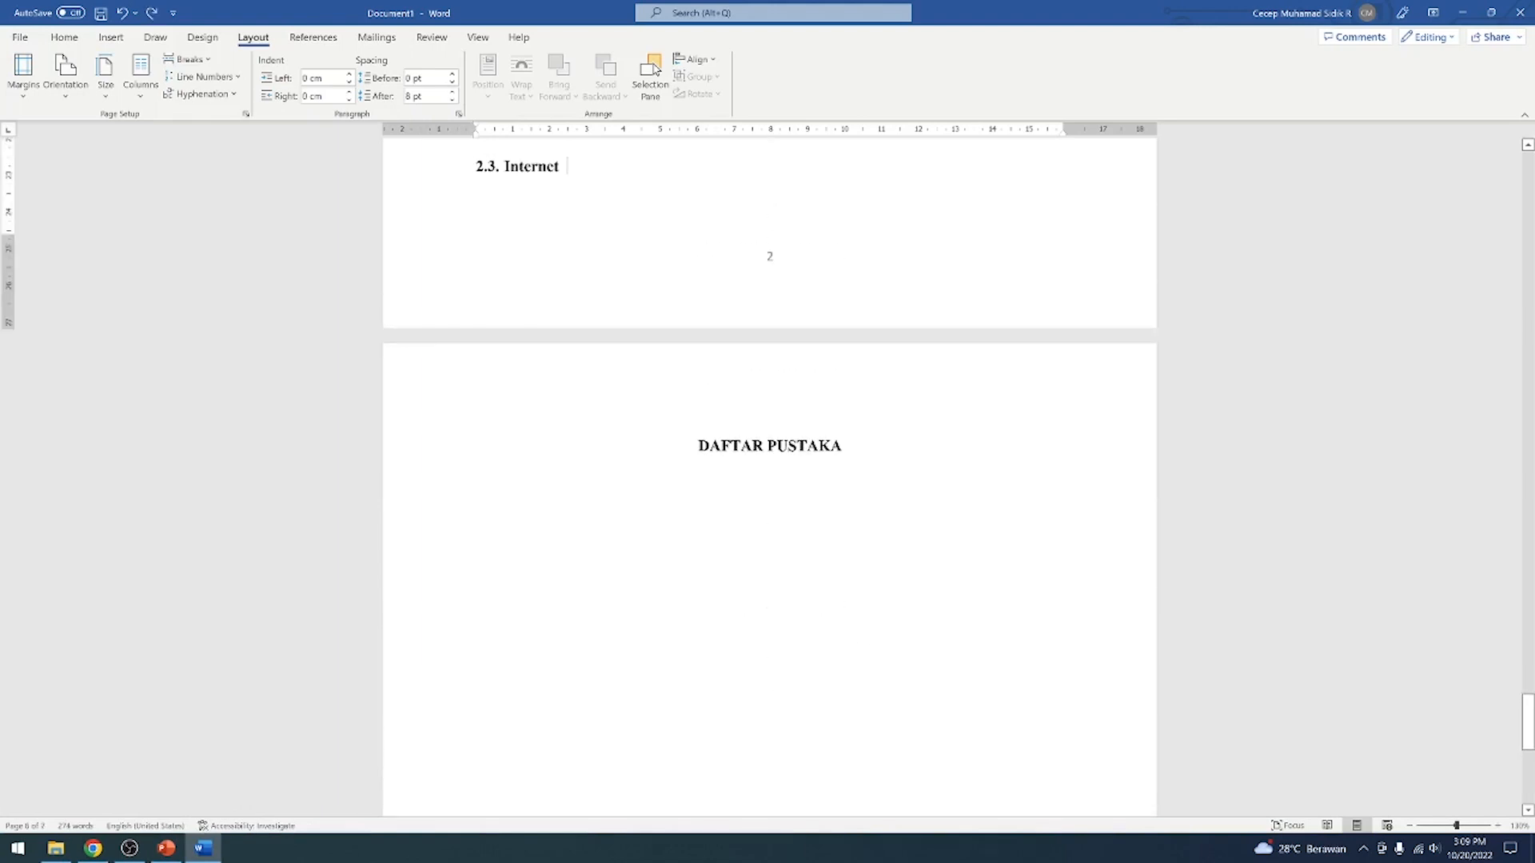
key(ctrl+z)
key(ctrl+z)
key(ctrl+z)
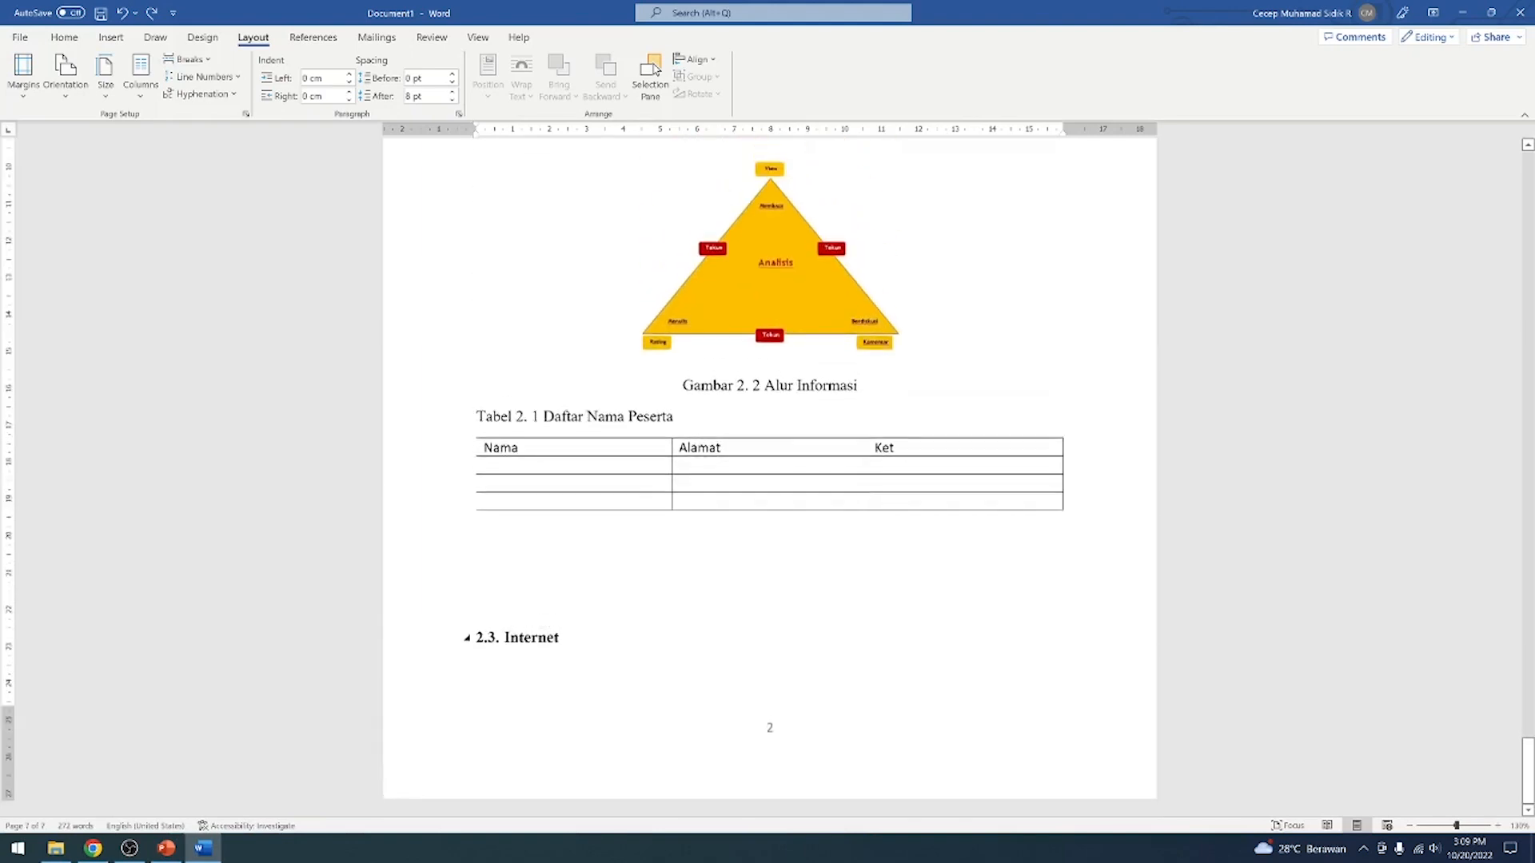
key(ctrl+z)
key(BackSpace)
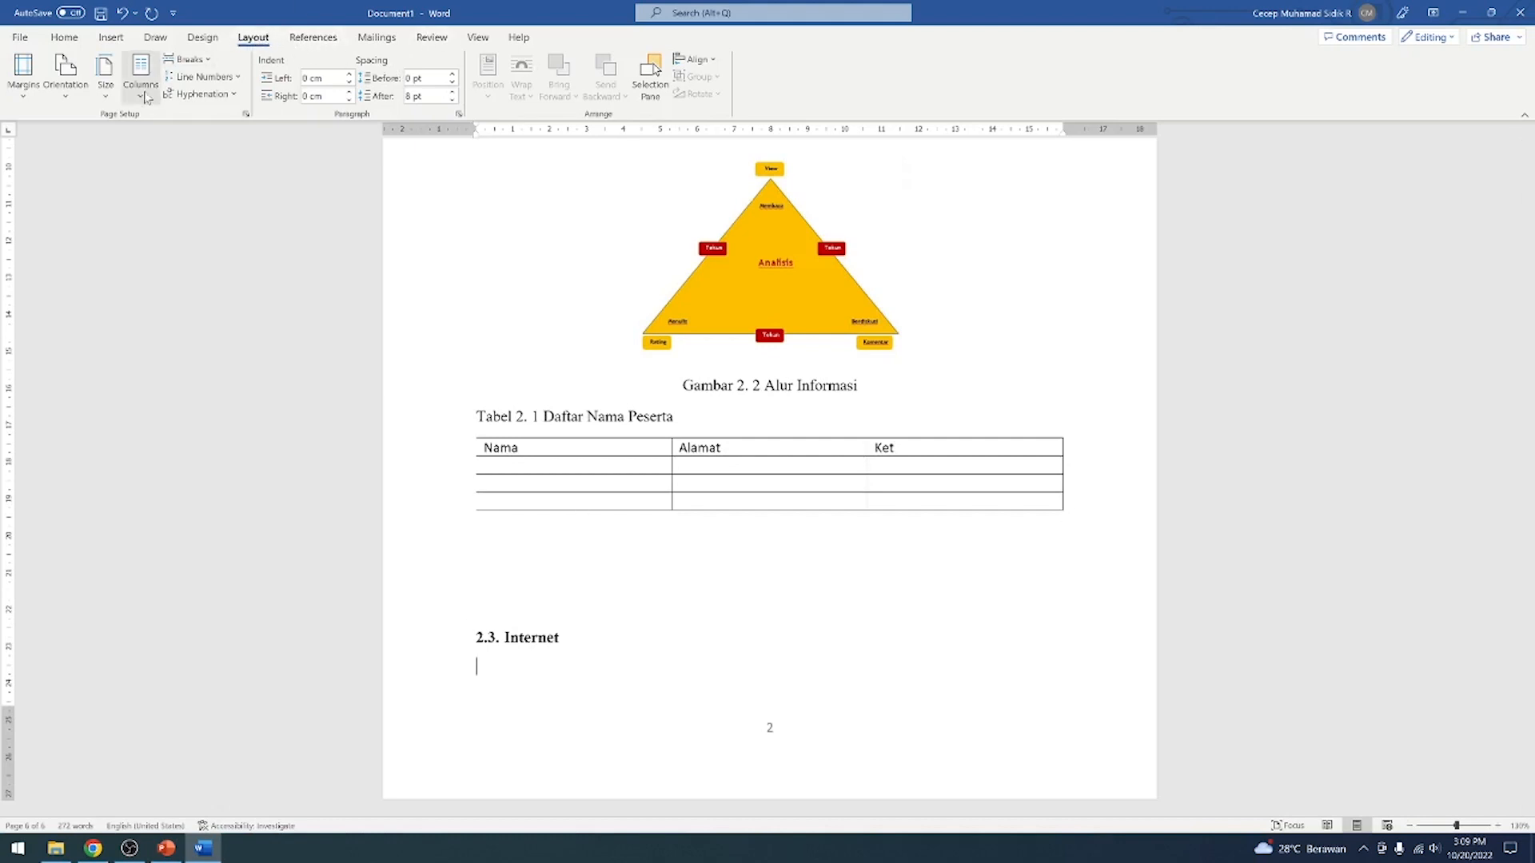
Insert a Next Page section break on the empty line directly below the Internet subheading
click(189, 59)
click(200, 281)
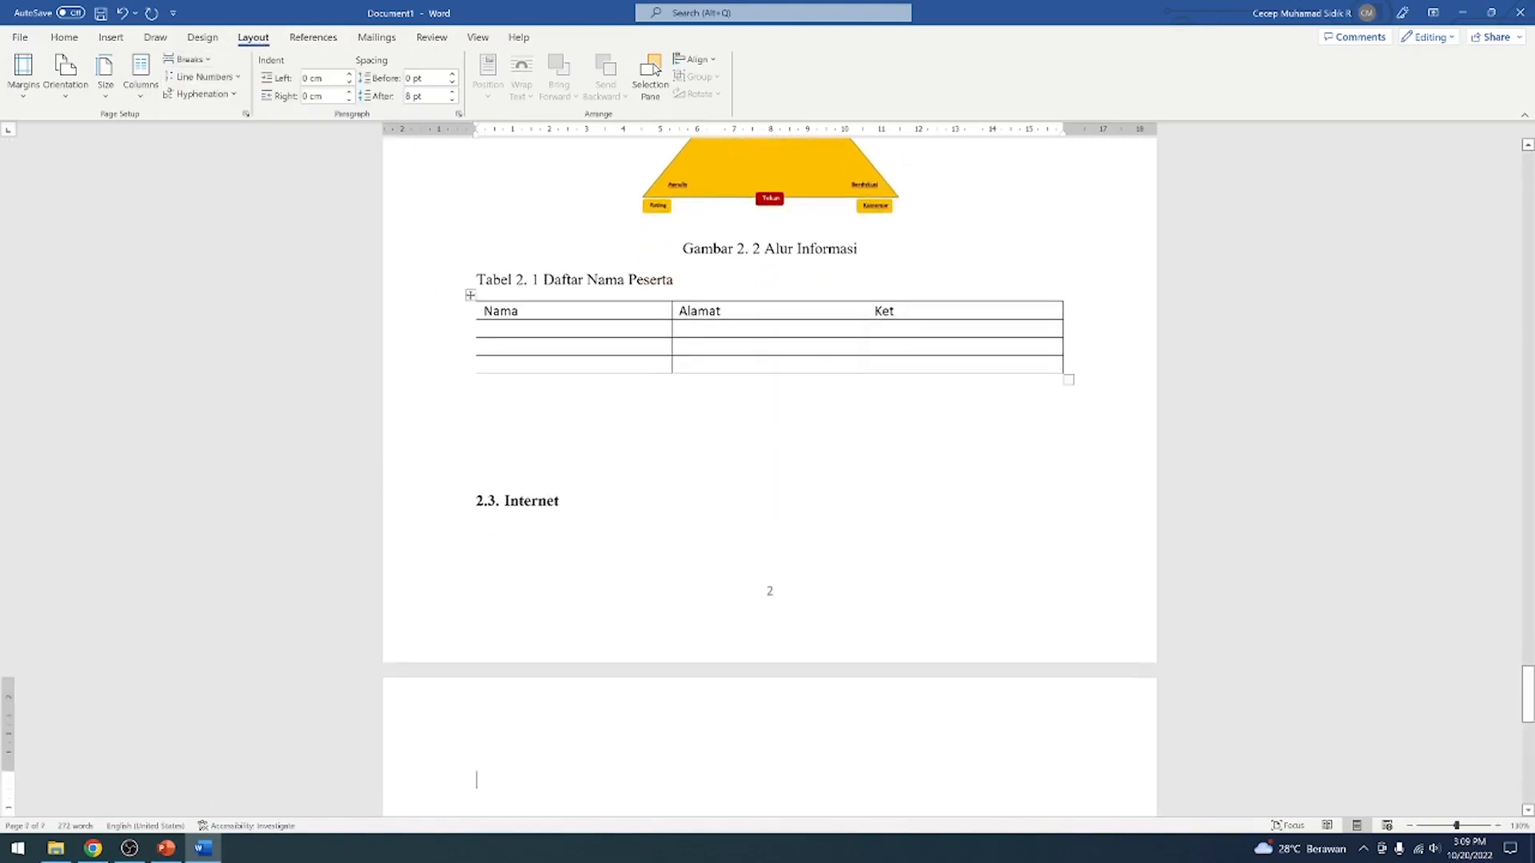
Review the entries listed in the table of contents on the DAFTAR ISI page
scroll(770, 477, up, 20)
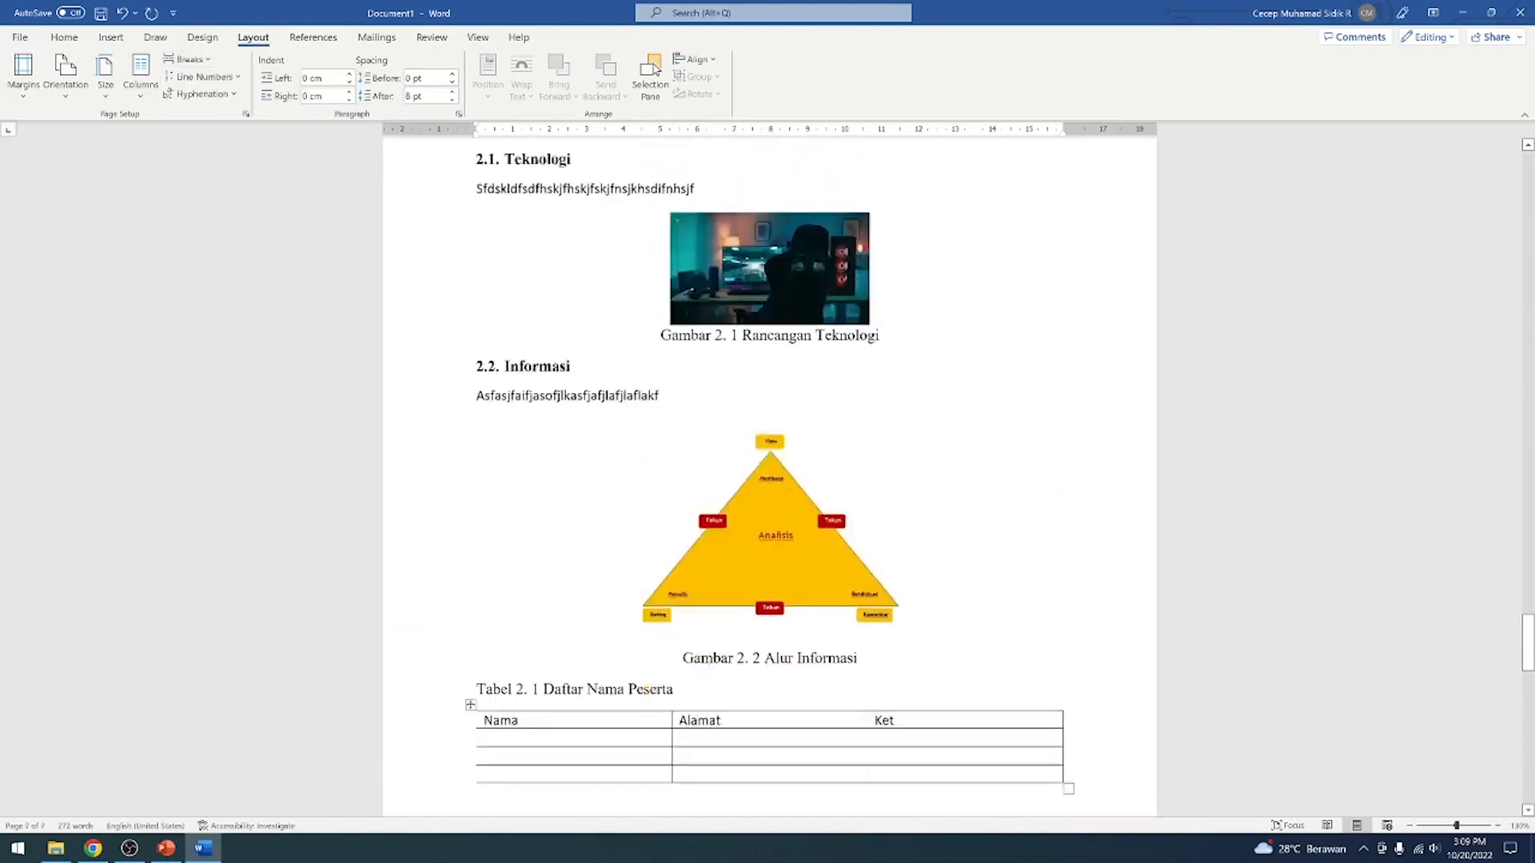
drag(1533, 664, 1529, 200)
scroll(985, 433, down, 8)
scroll(985, 433, down, 7)
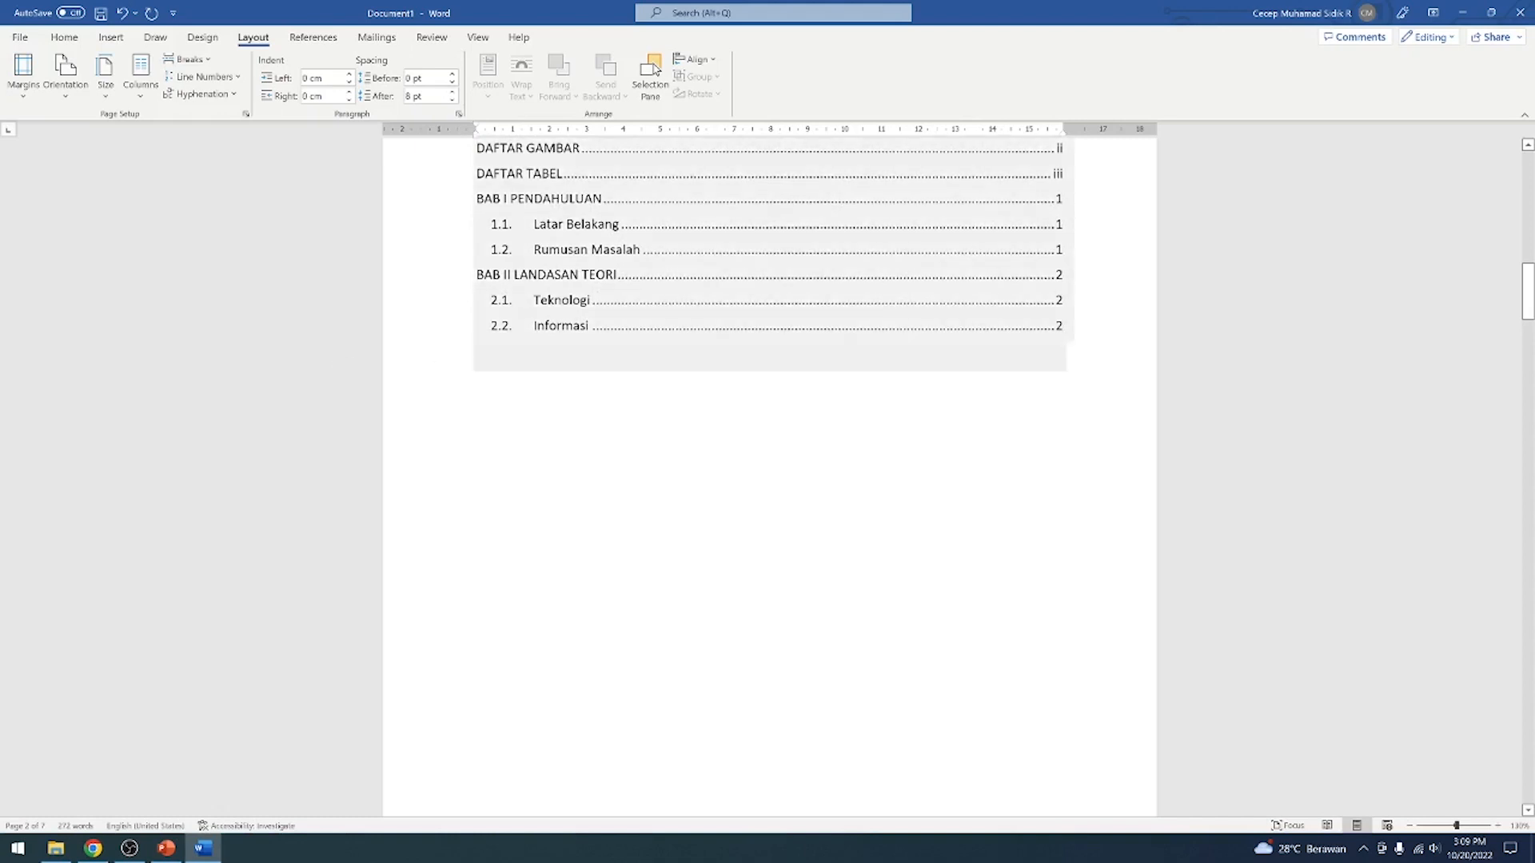
scroll(770, 477, up, 1)
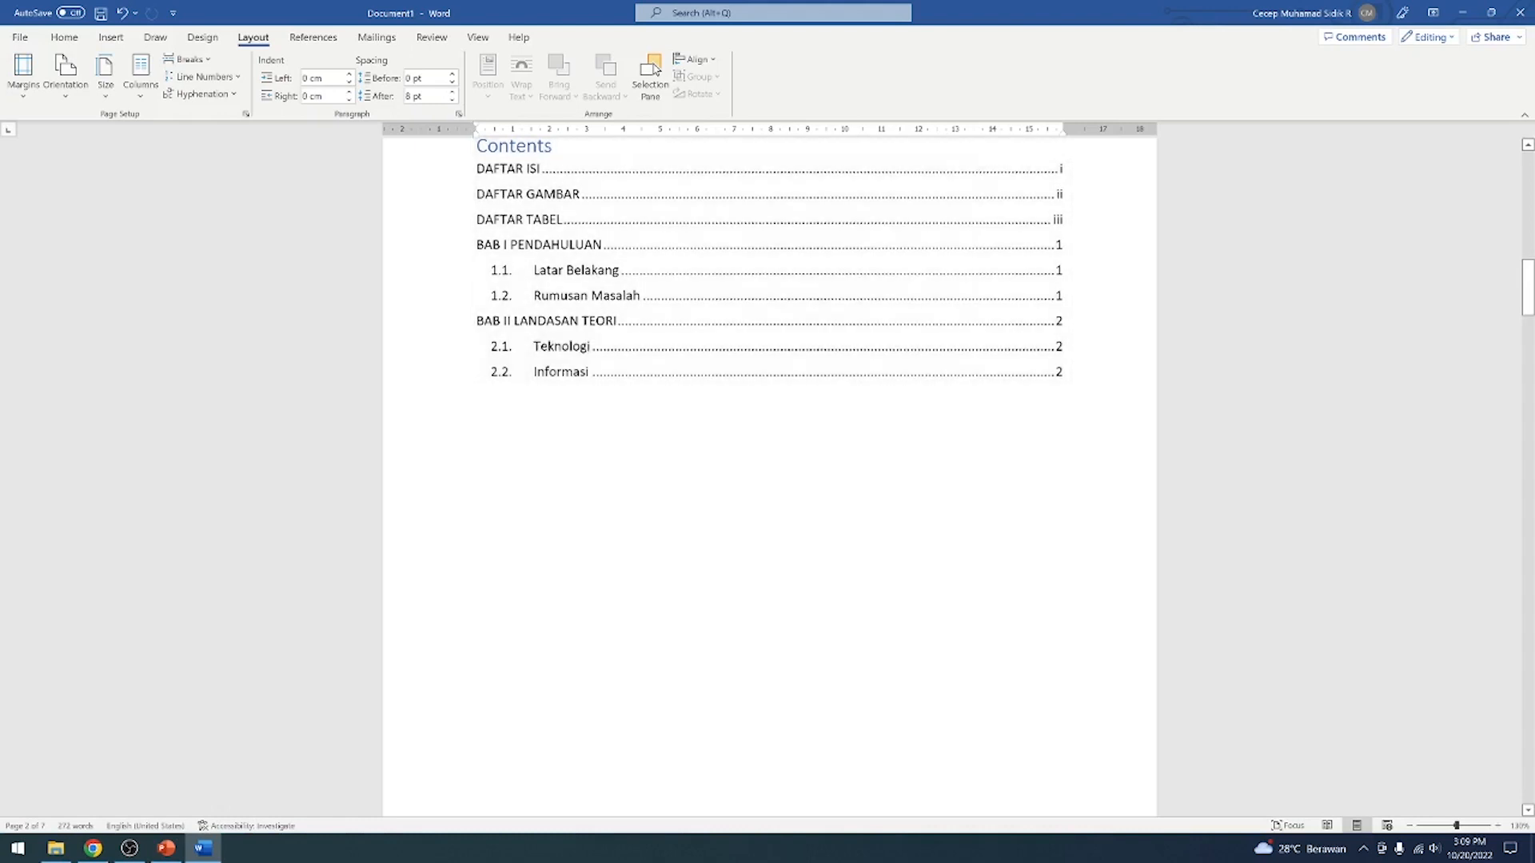
Check which style the BAB II LANDASAN TEORI chapter heading uses, and return to the empty last page
drag(1523, 296, 1443, 745)
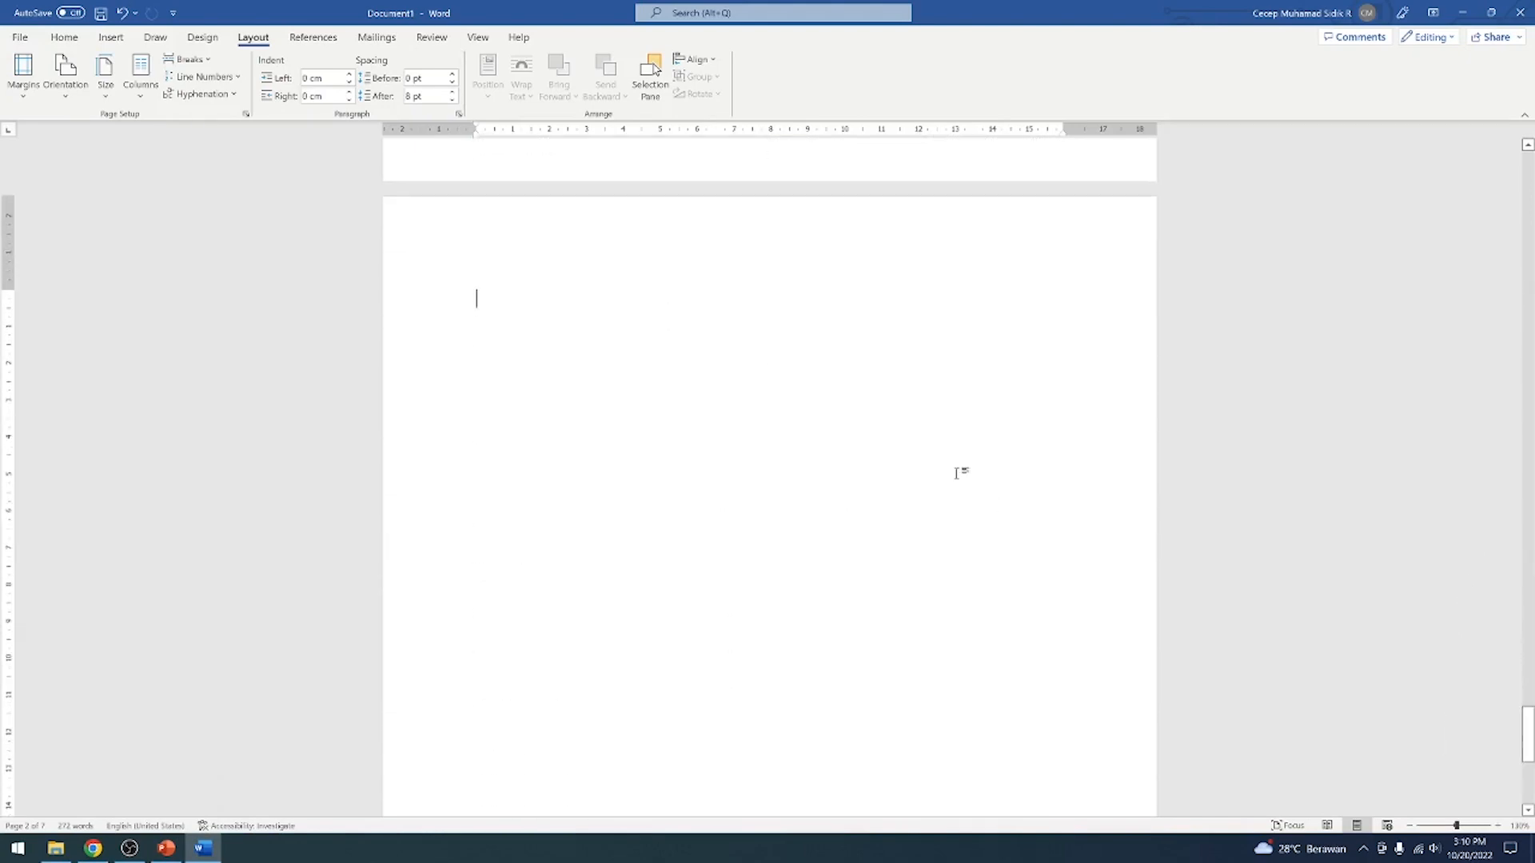
scroll(839, 357, up, 10)
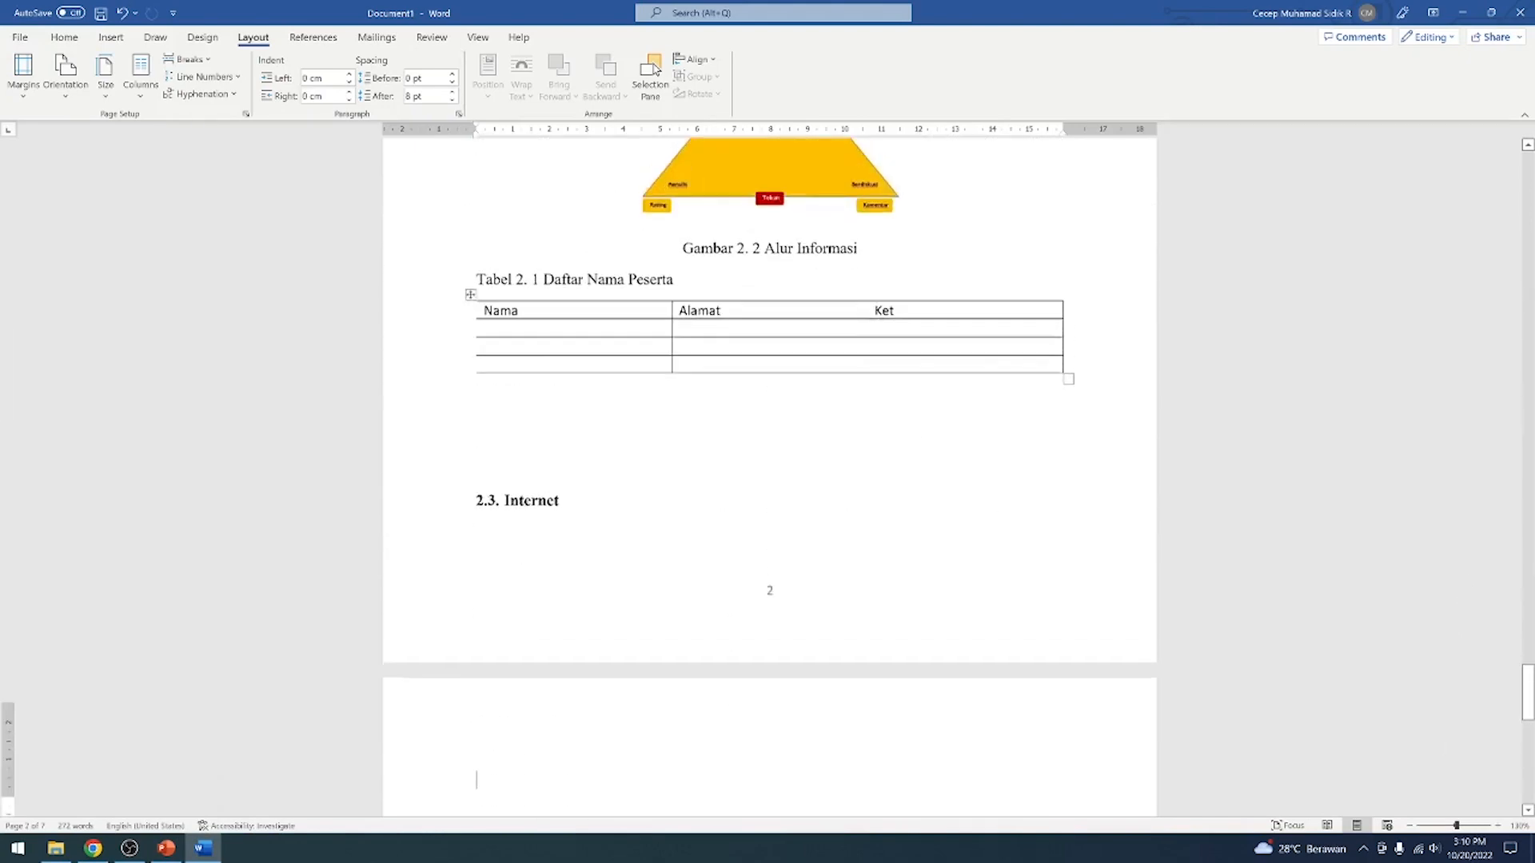
scroll(772, 343, up, 5)
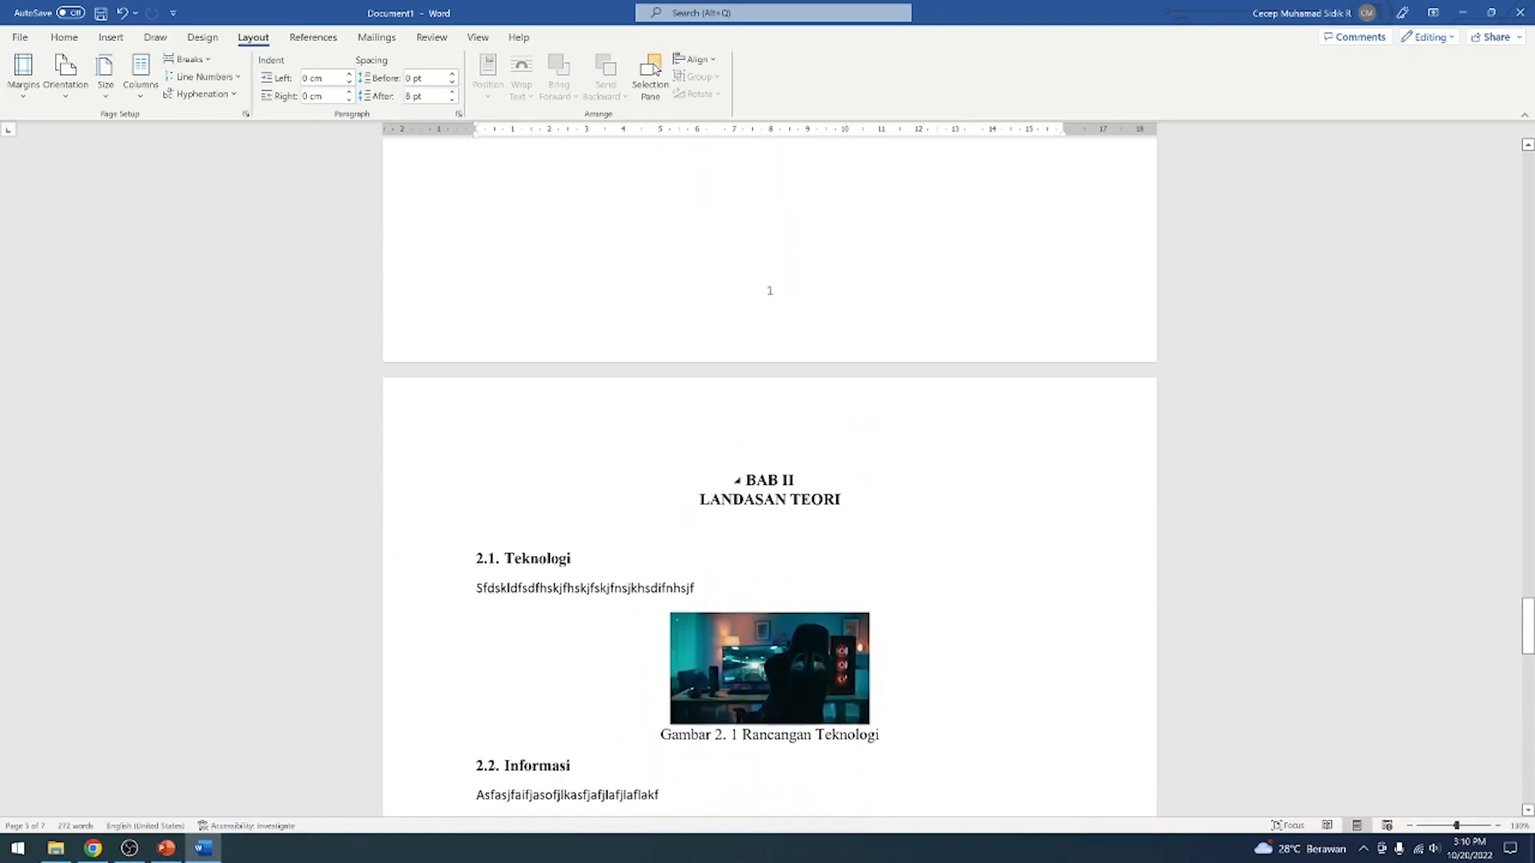
drag(701, 501, 840, 502)
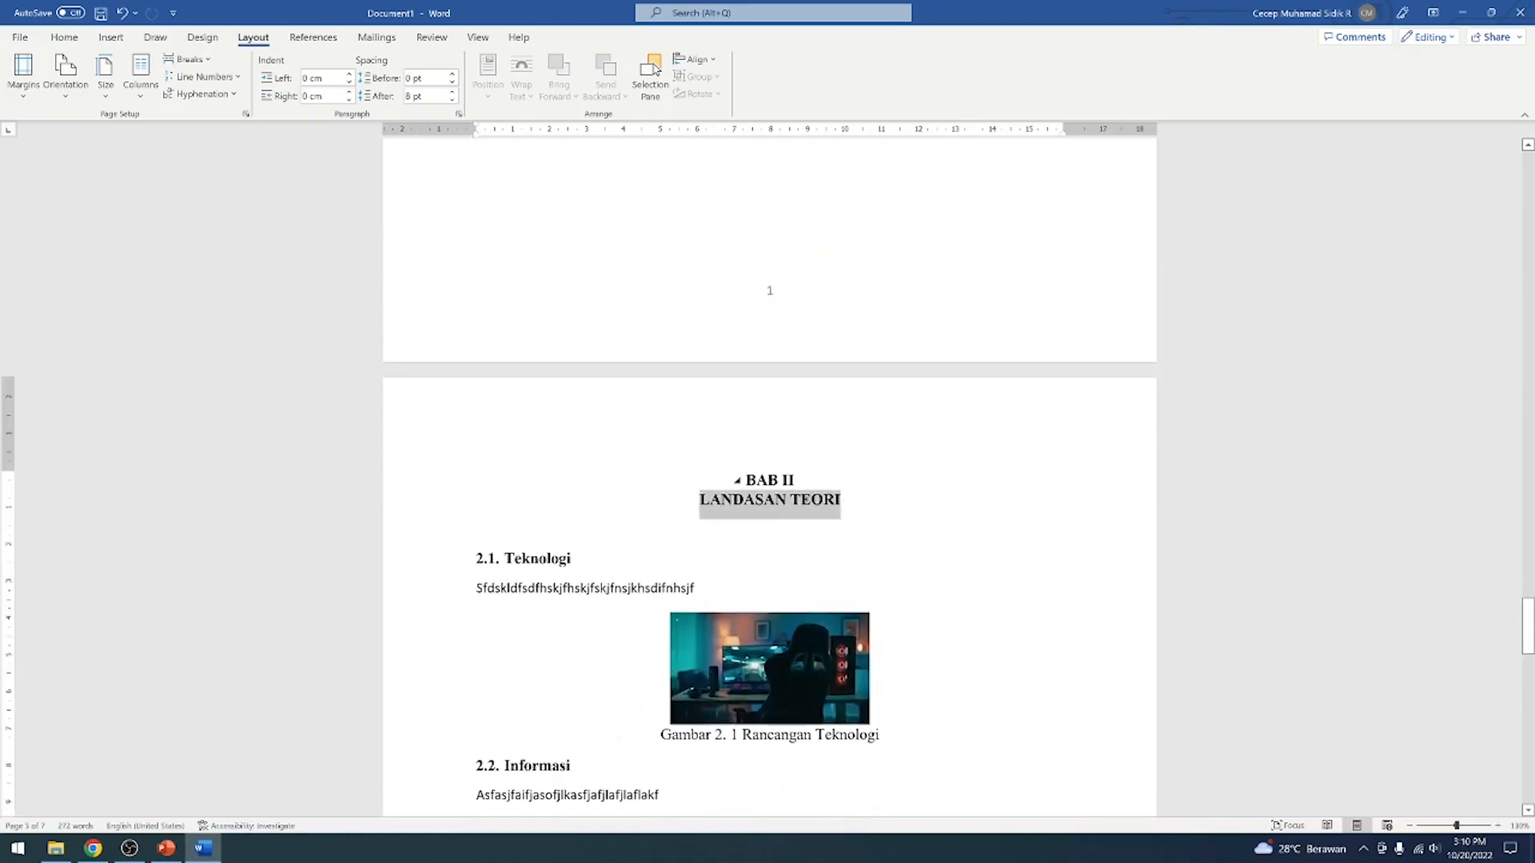
click(788, 499)
scroll(787, 458, up, 2)
scroll(783, 416, up, 5)
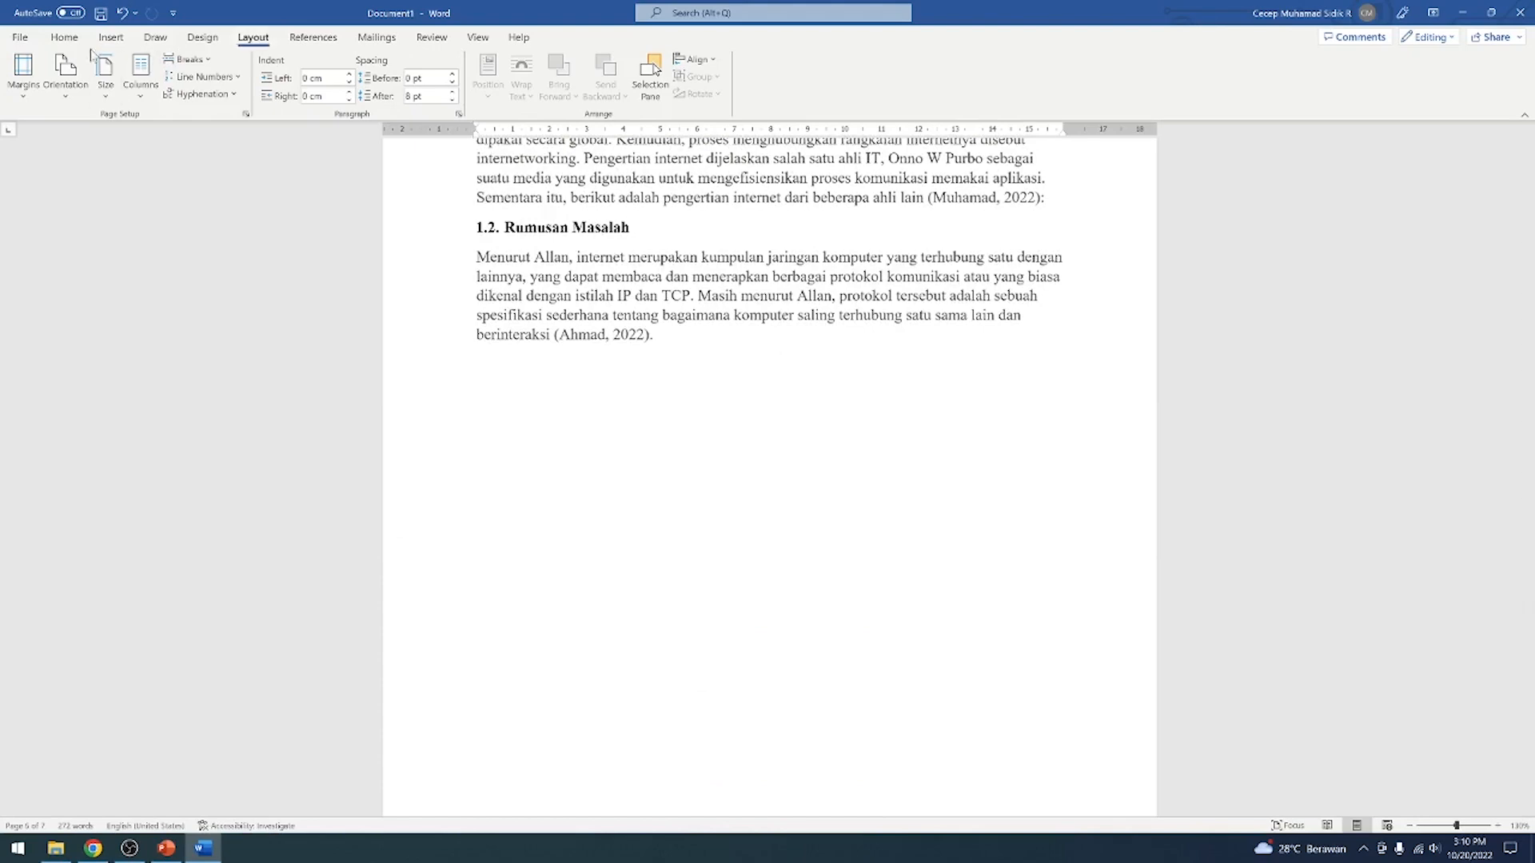
click(63, 40)
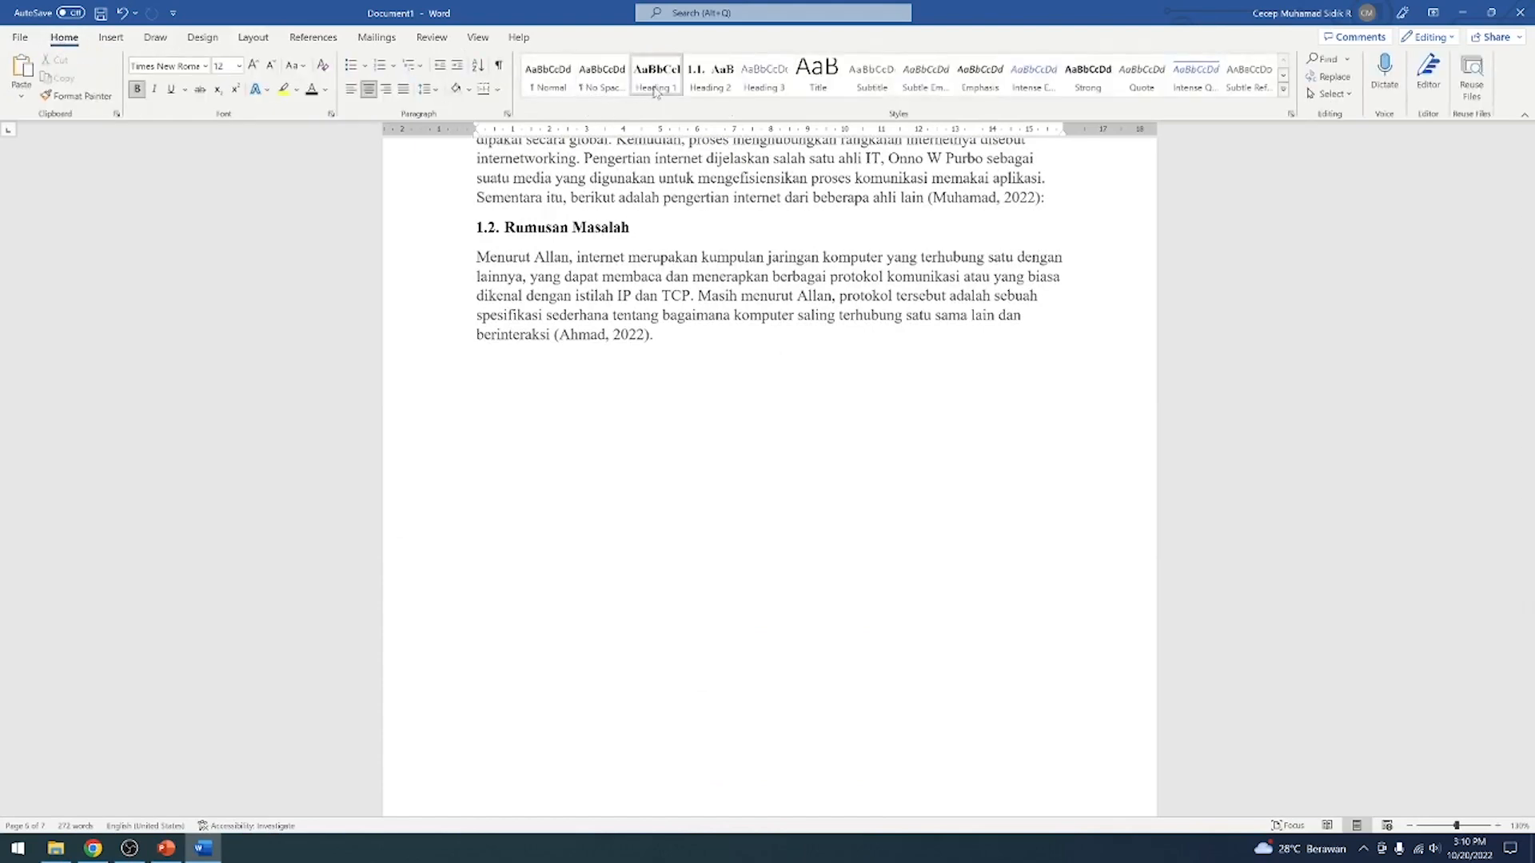
scroll(1271, 297, up, 5)
drag(1527, 537, 1527, 709)
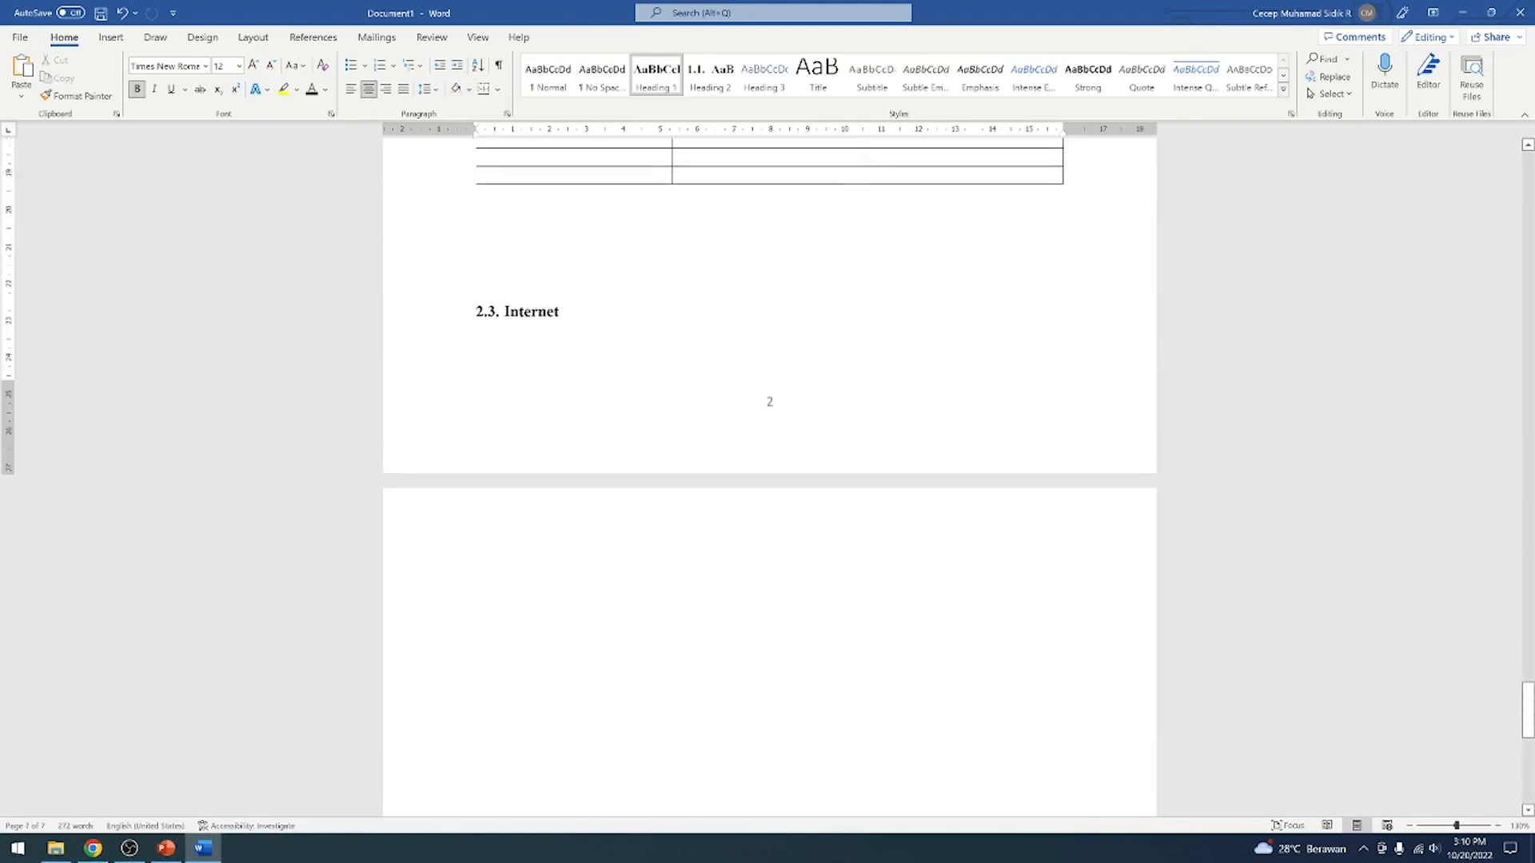
Apply the Heading 1 style to the first line of the empty last page and enter the heading DAFTAR PUSTAKA
click(477, 591)
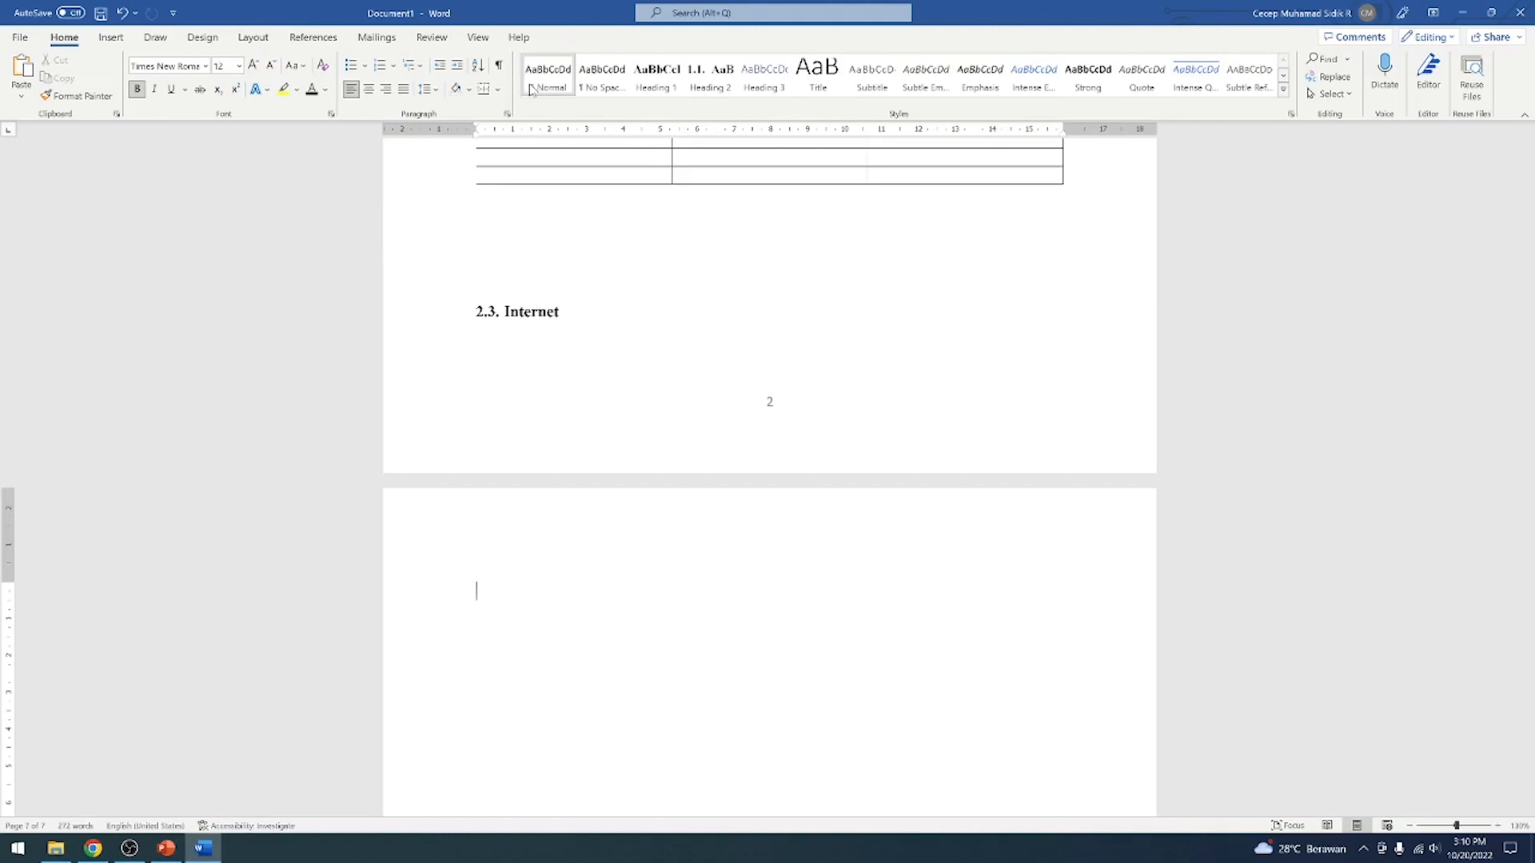
click(714, 84)
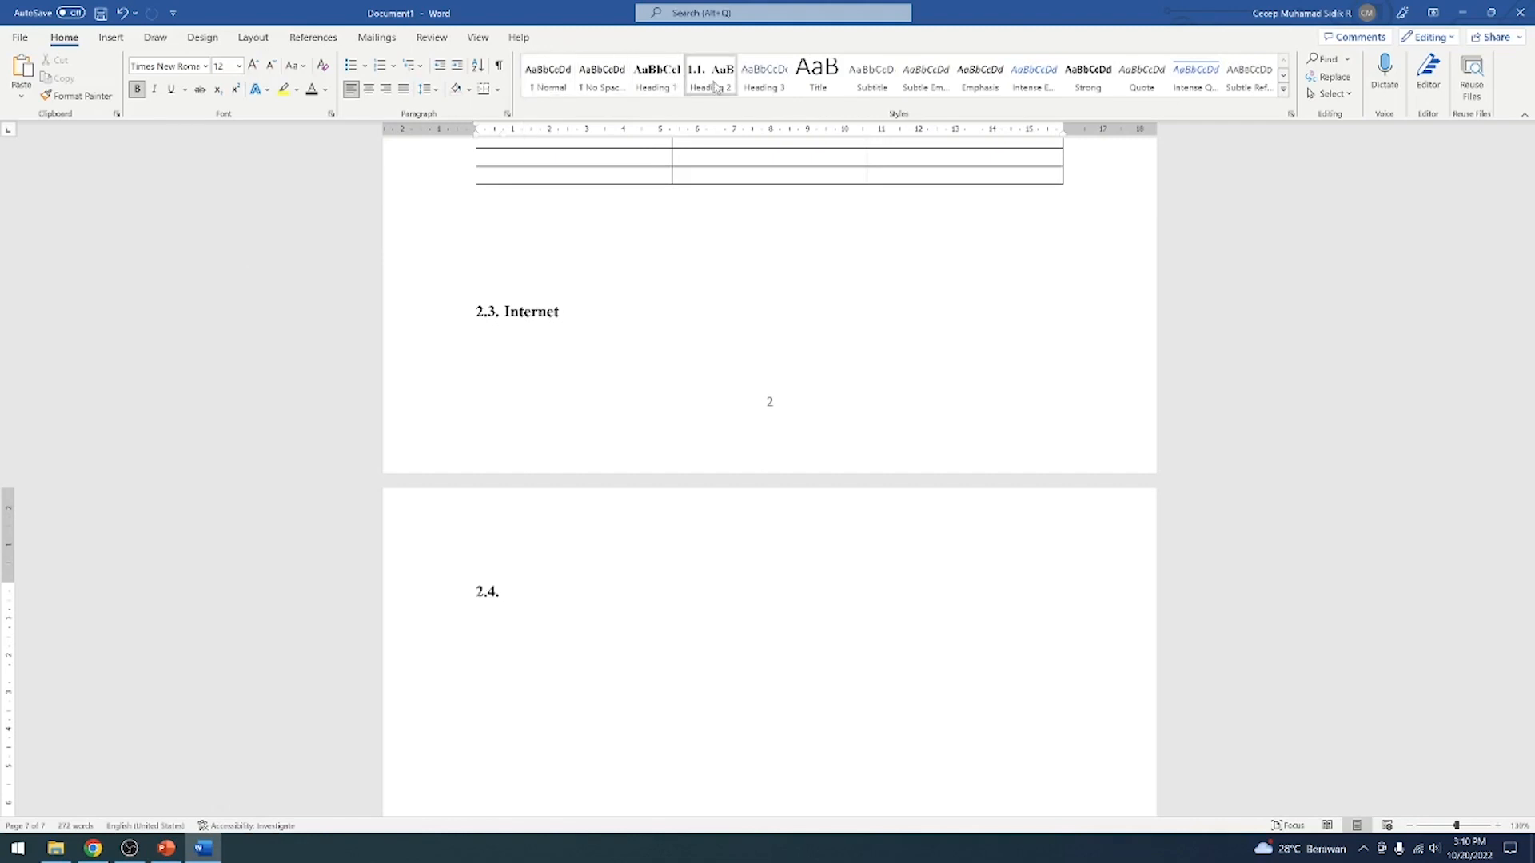
click(651, 90)
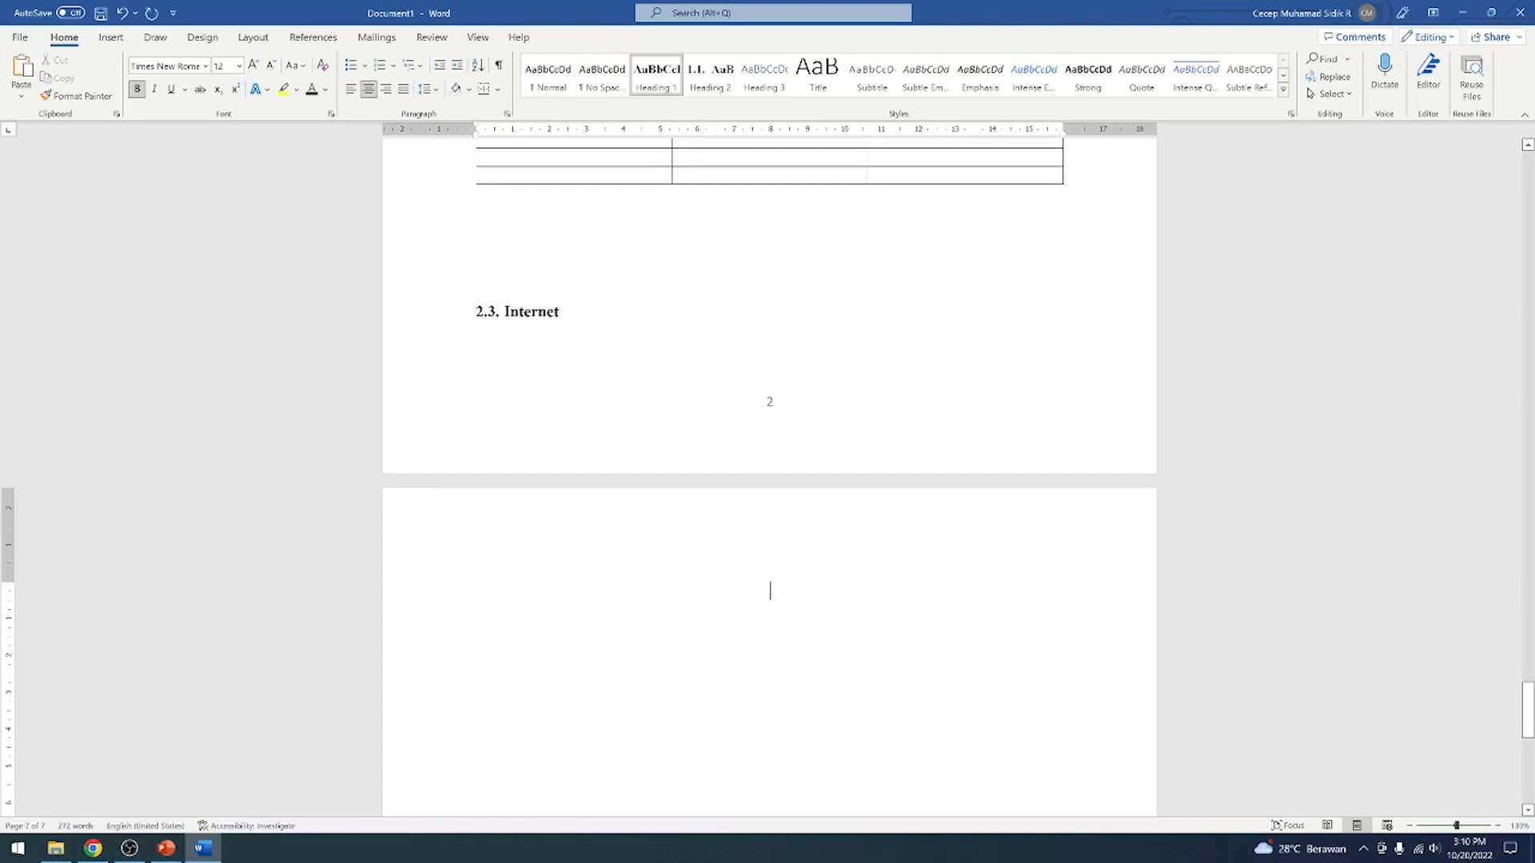
text(DAFTAR )
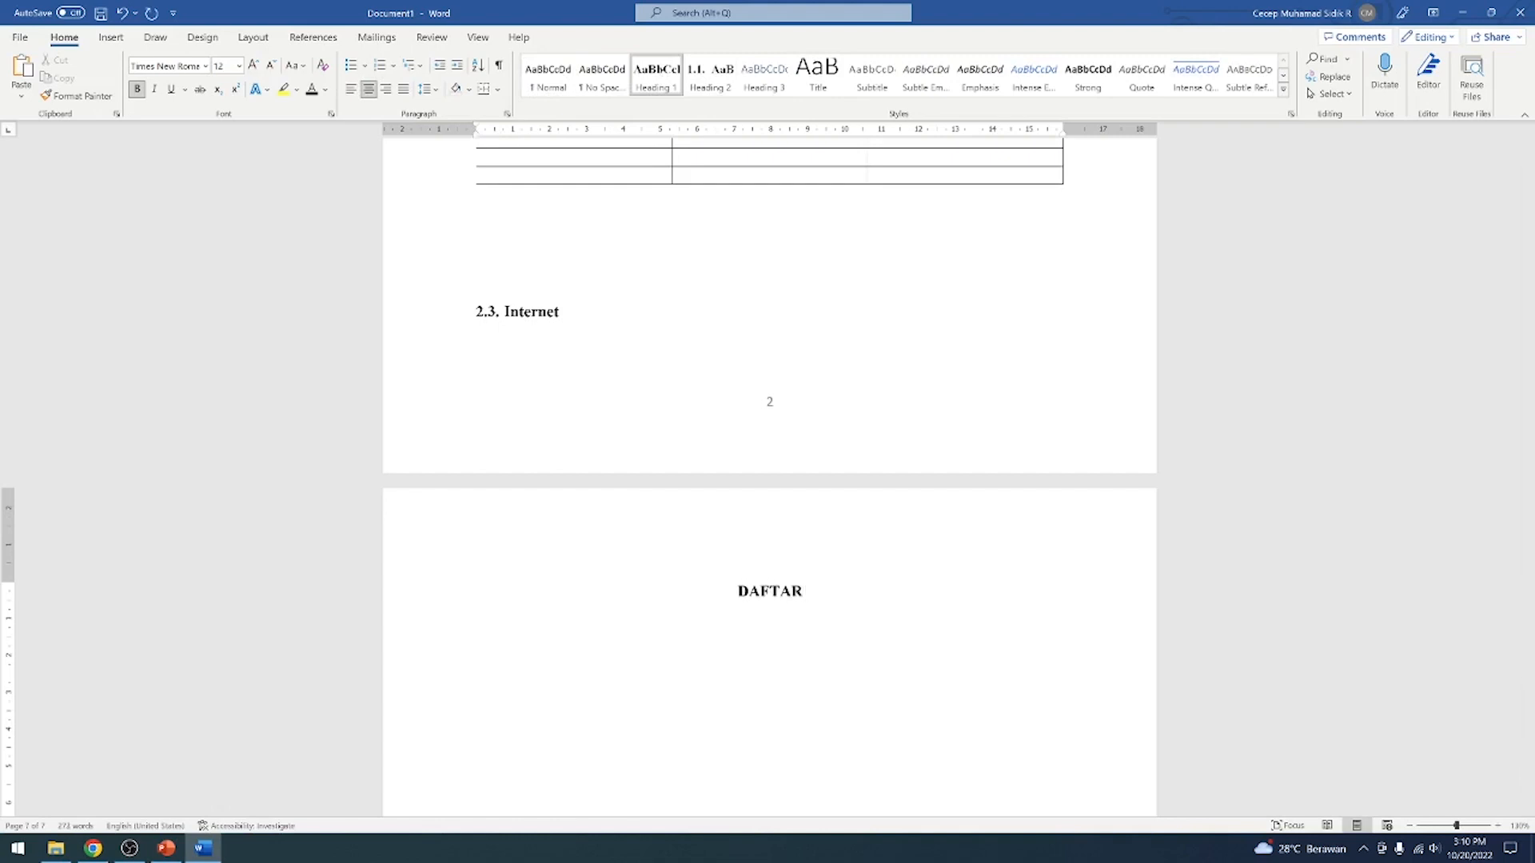
text(PUSTAKA)
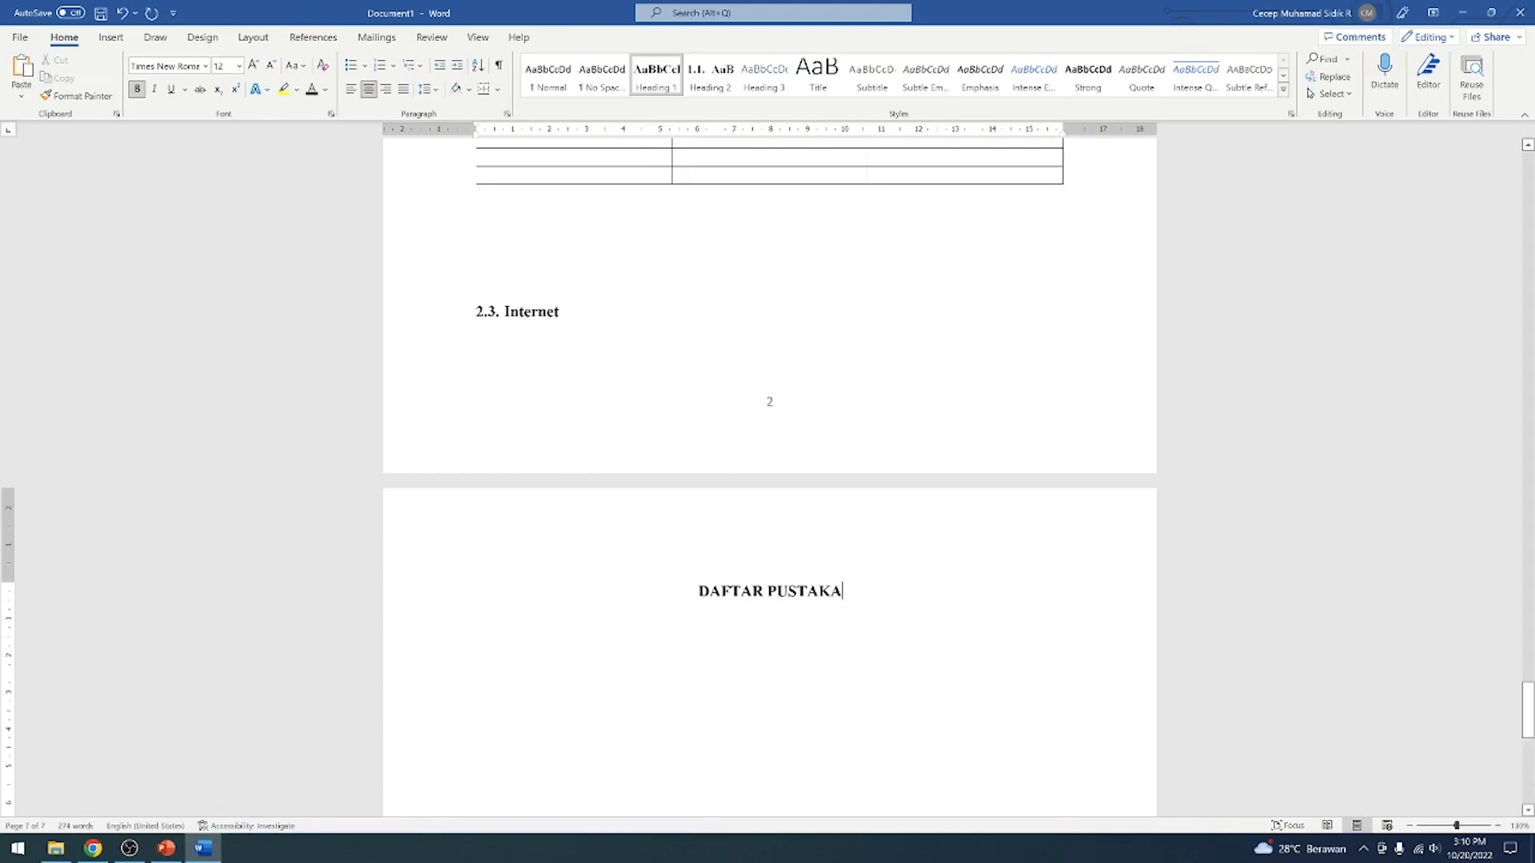
Update the entire table of contents on the DAFTAR ISI page and highlight its DAFTAR PUSTAKA entry
drag(1527, 710, 1527, 272)
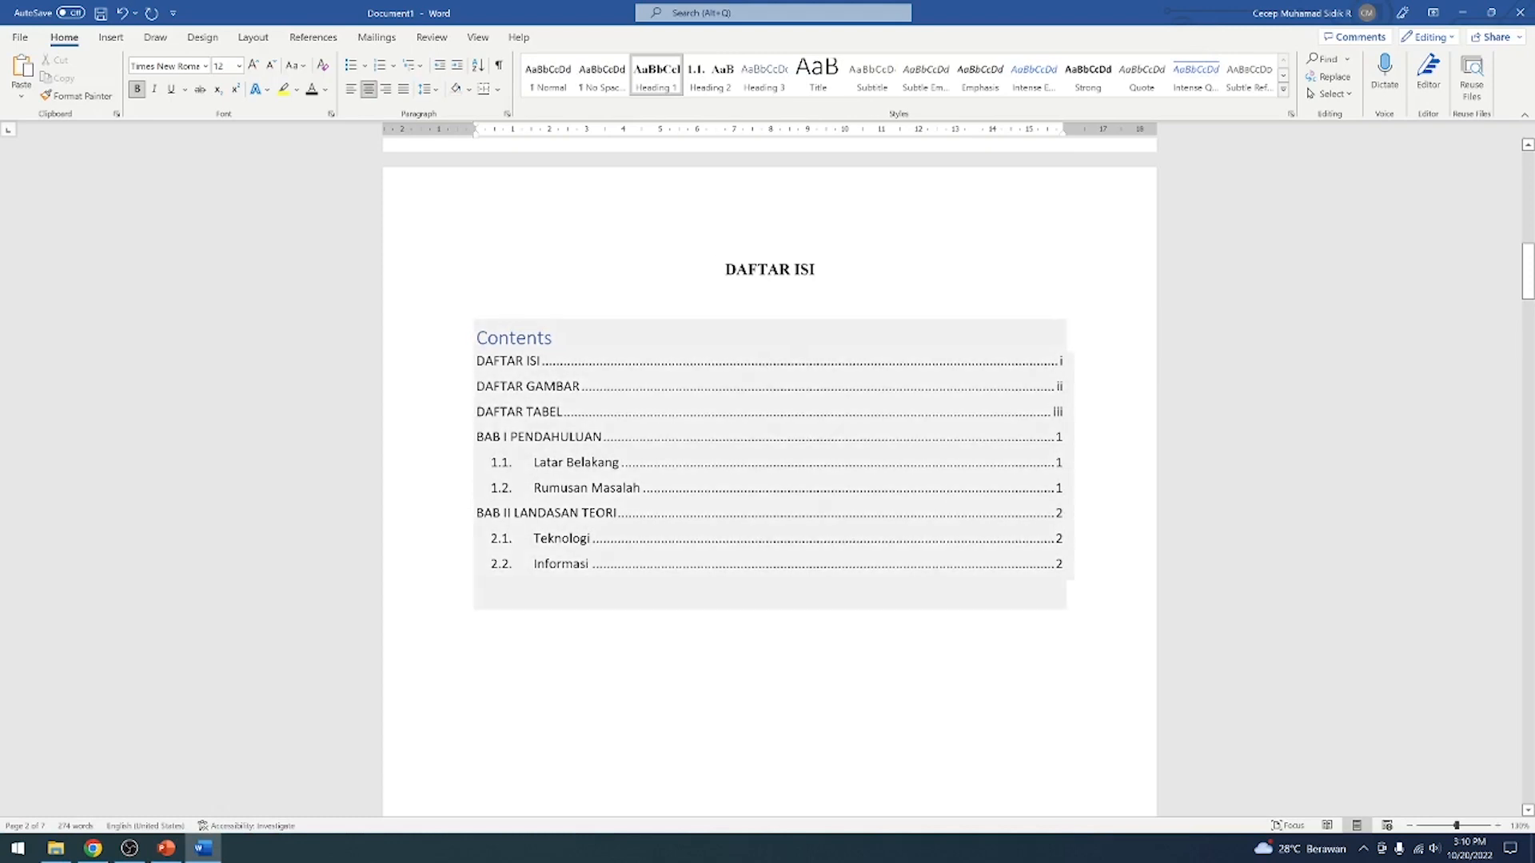
click(539, 338)
click(478, 298)
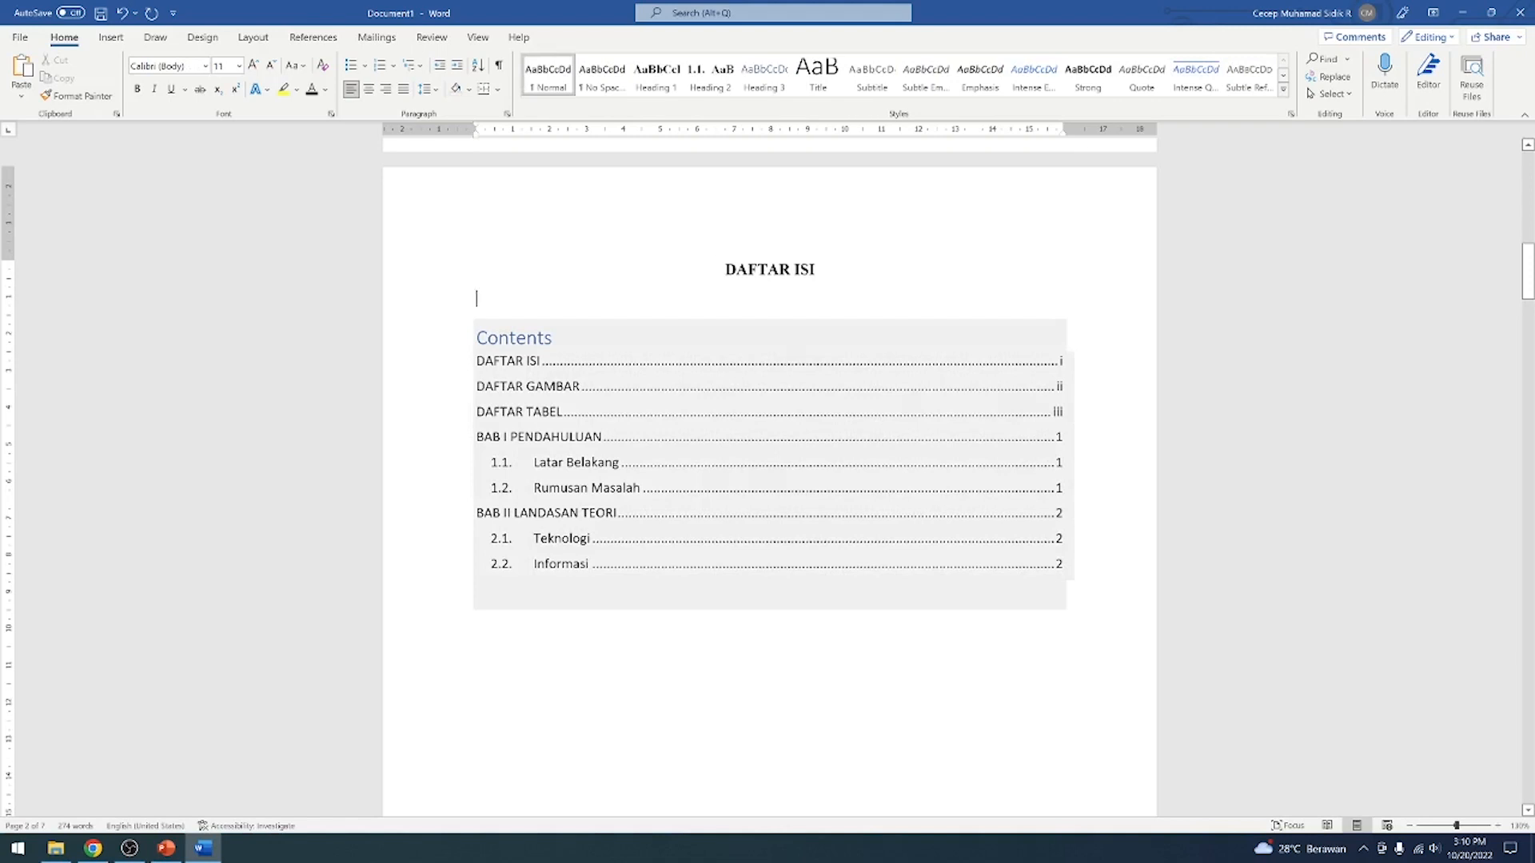
click(538, 338)
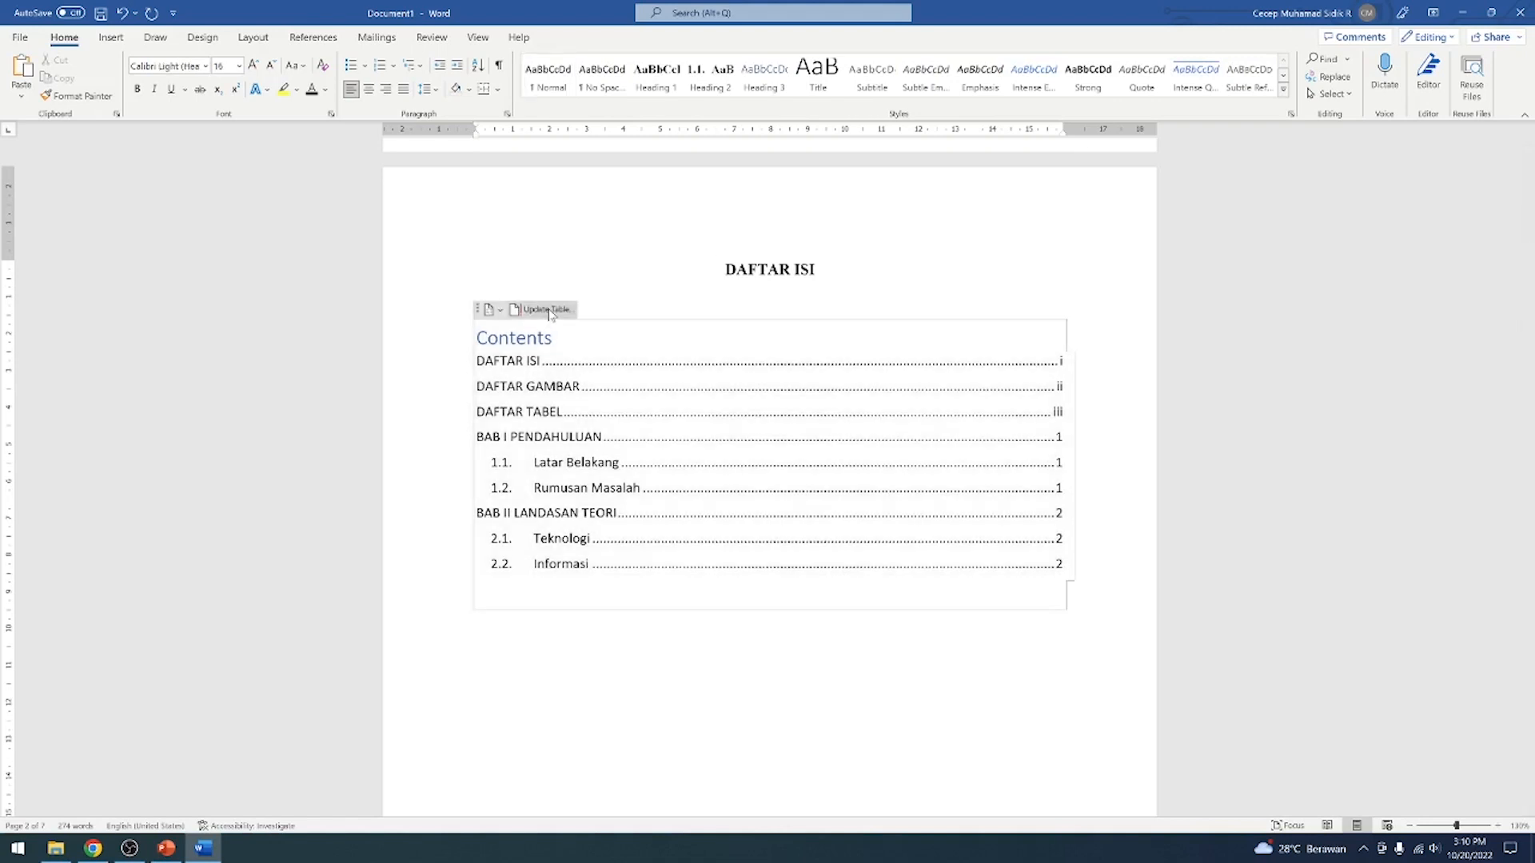
click(551, 314)
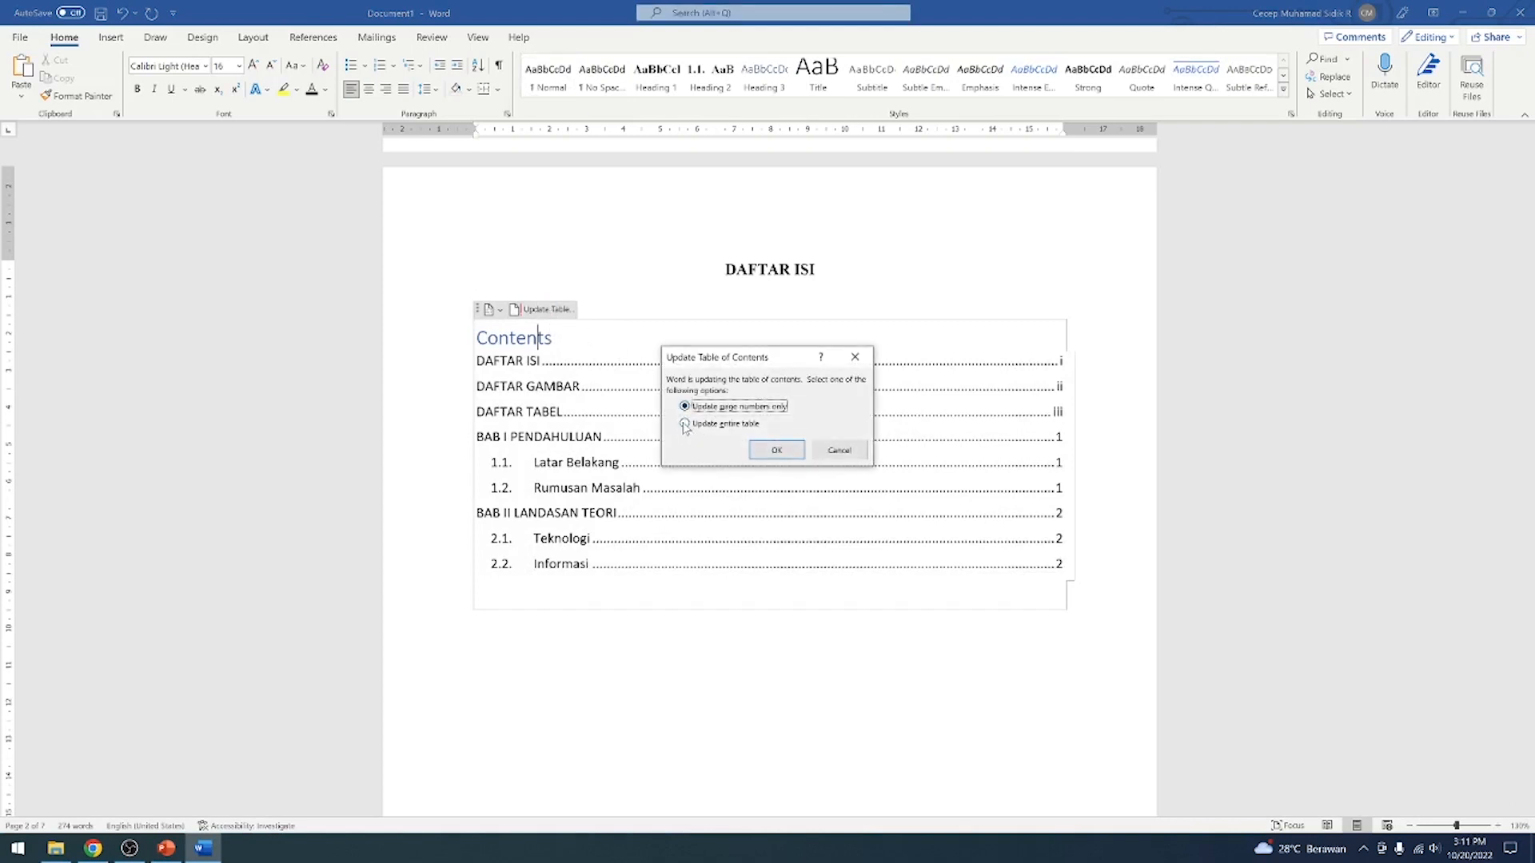
click(685, 424)
click(776, 450)
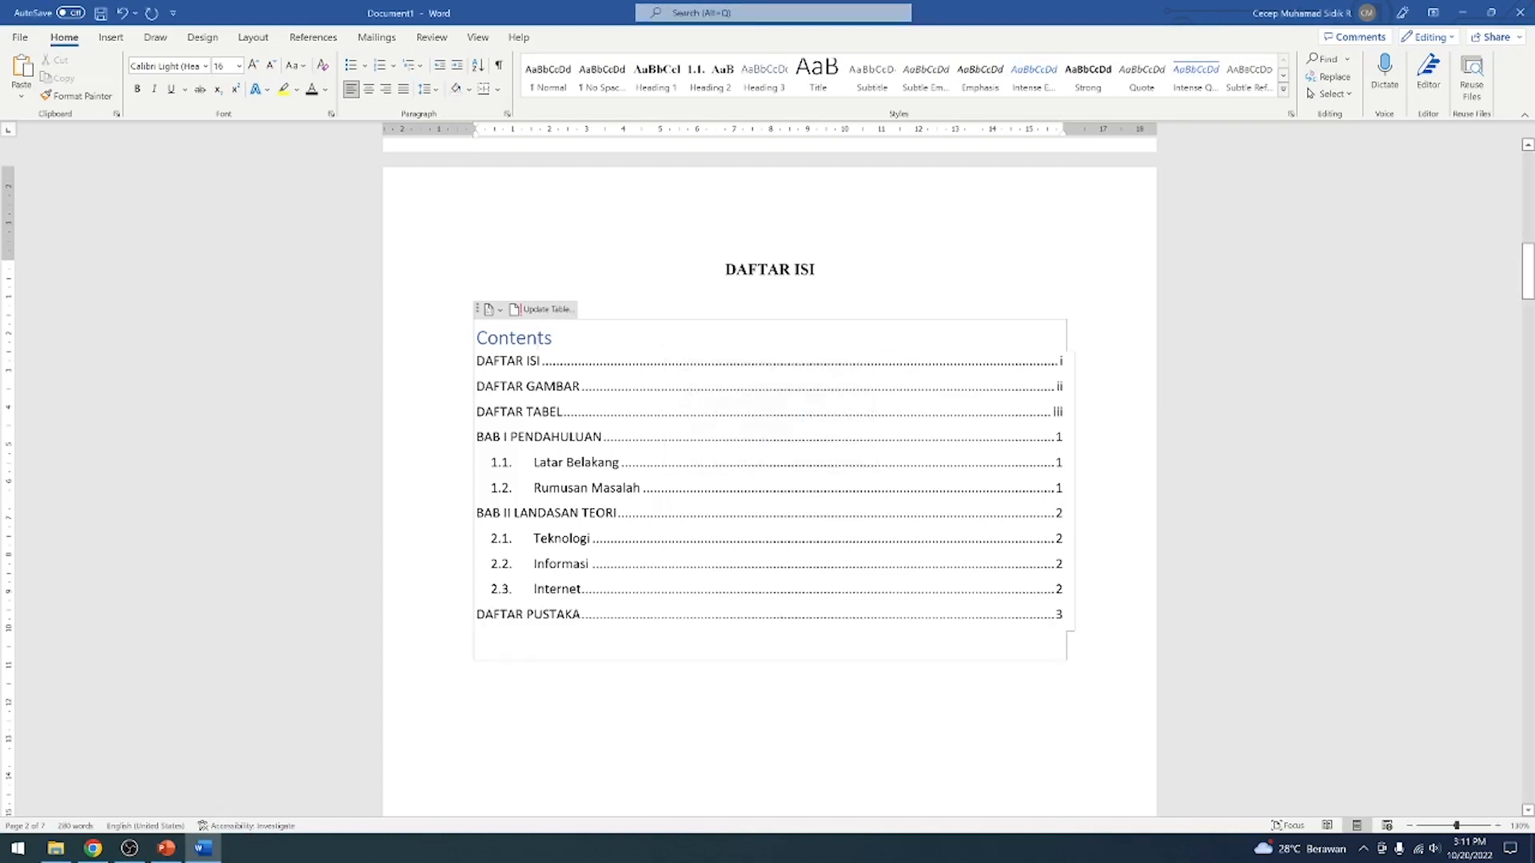
drag(485, 614, 572, 614)
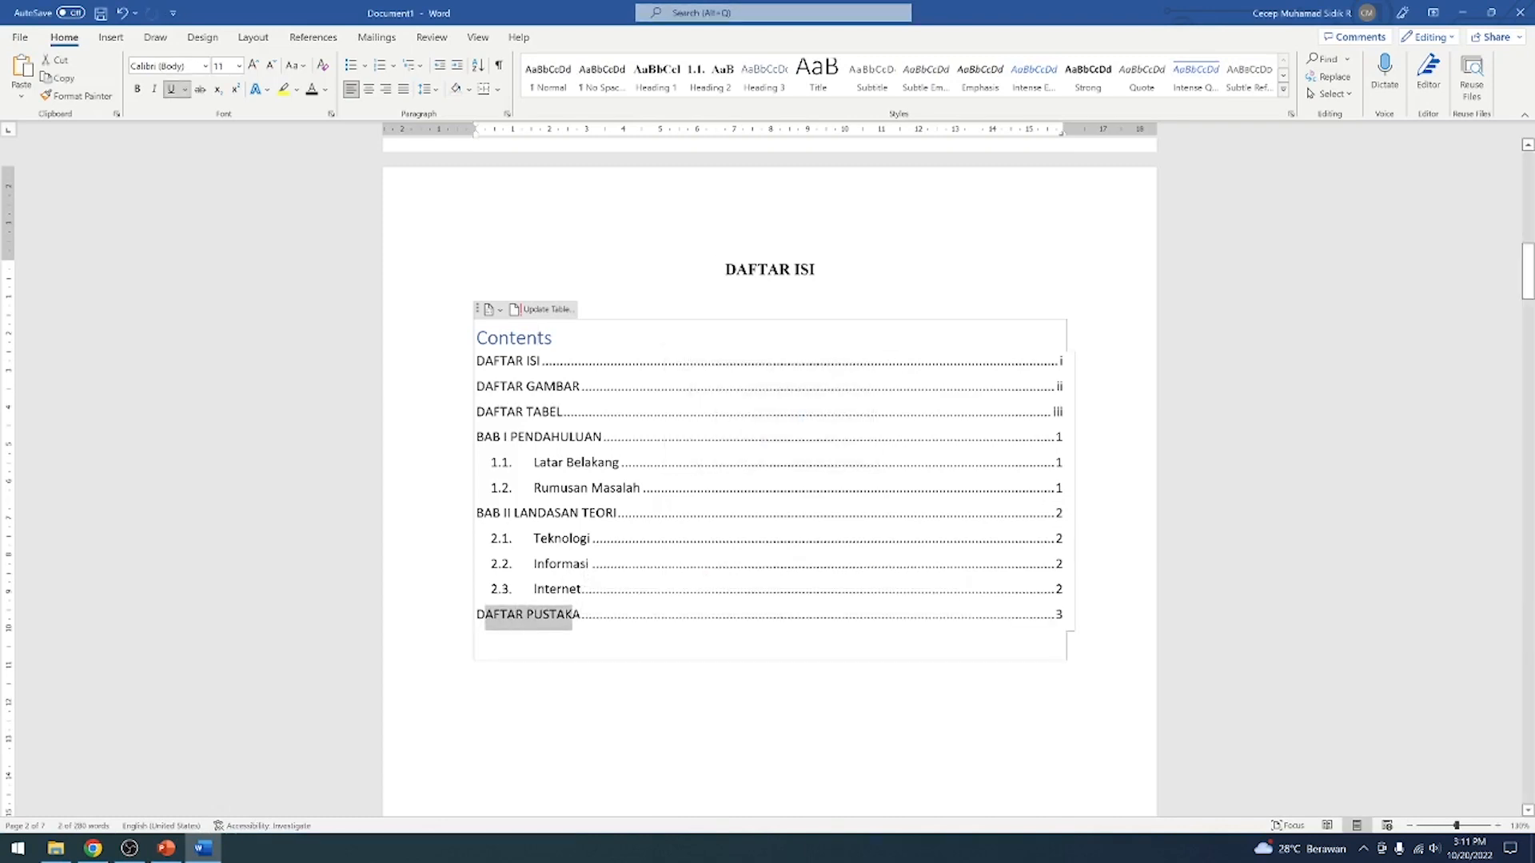
Examine the in-text citations ending the paragraphs of 1.1 Latar Belakang and 1.2 Rumusan Masalah in BAB I
click(573, 614)
drag(1527, 293, 1529, 728)
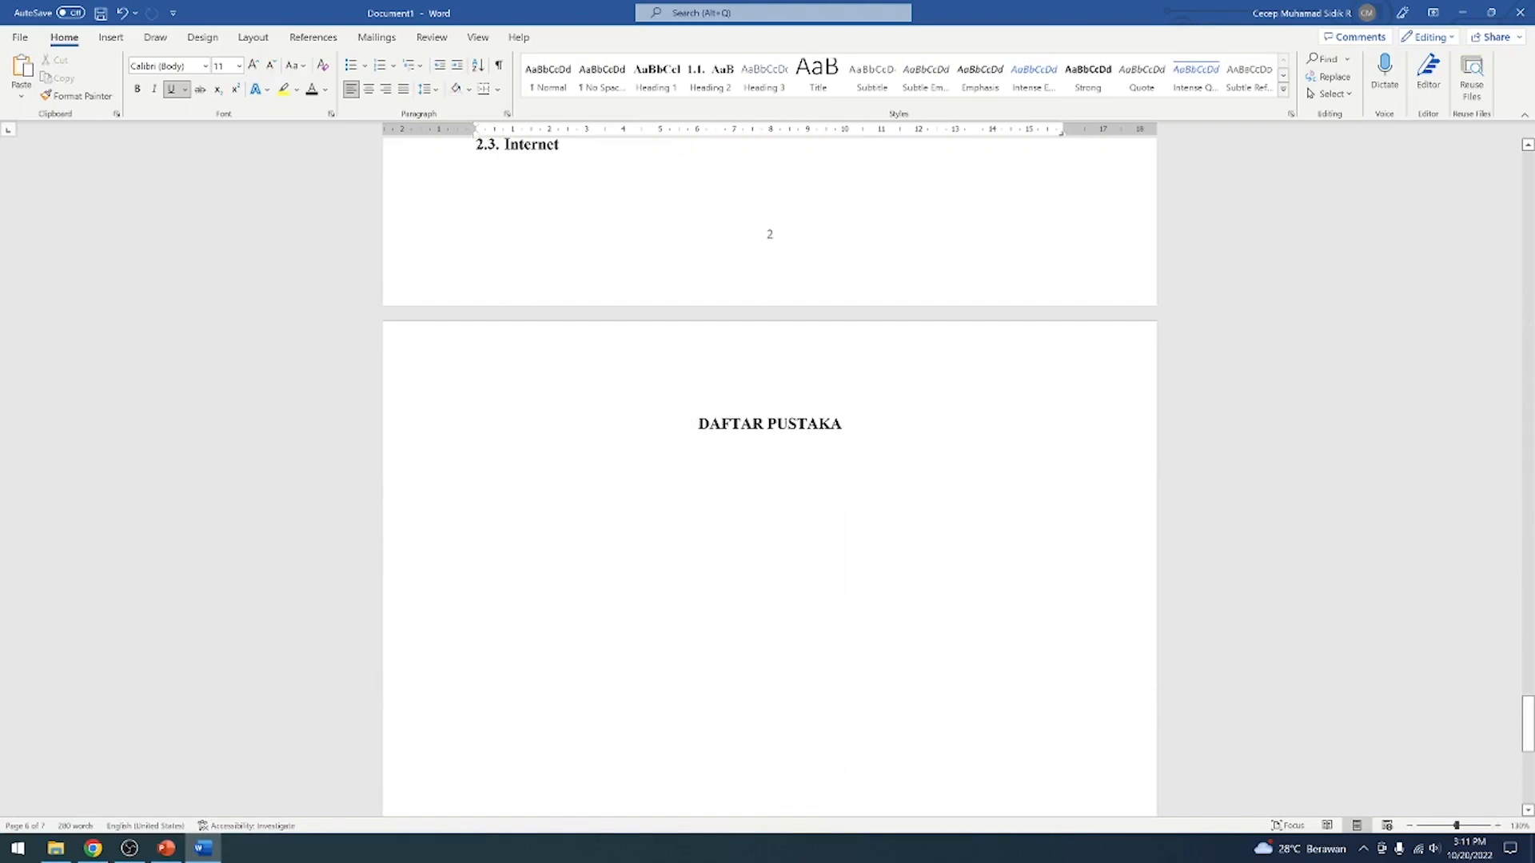
click(551, 450)
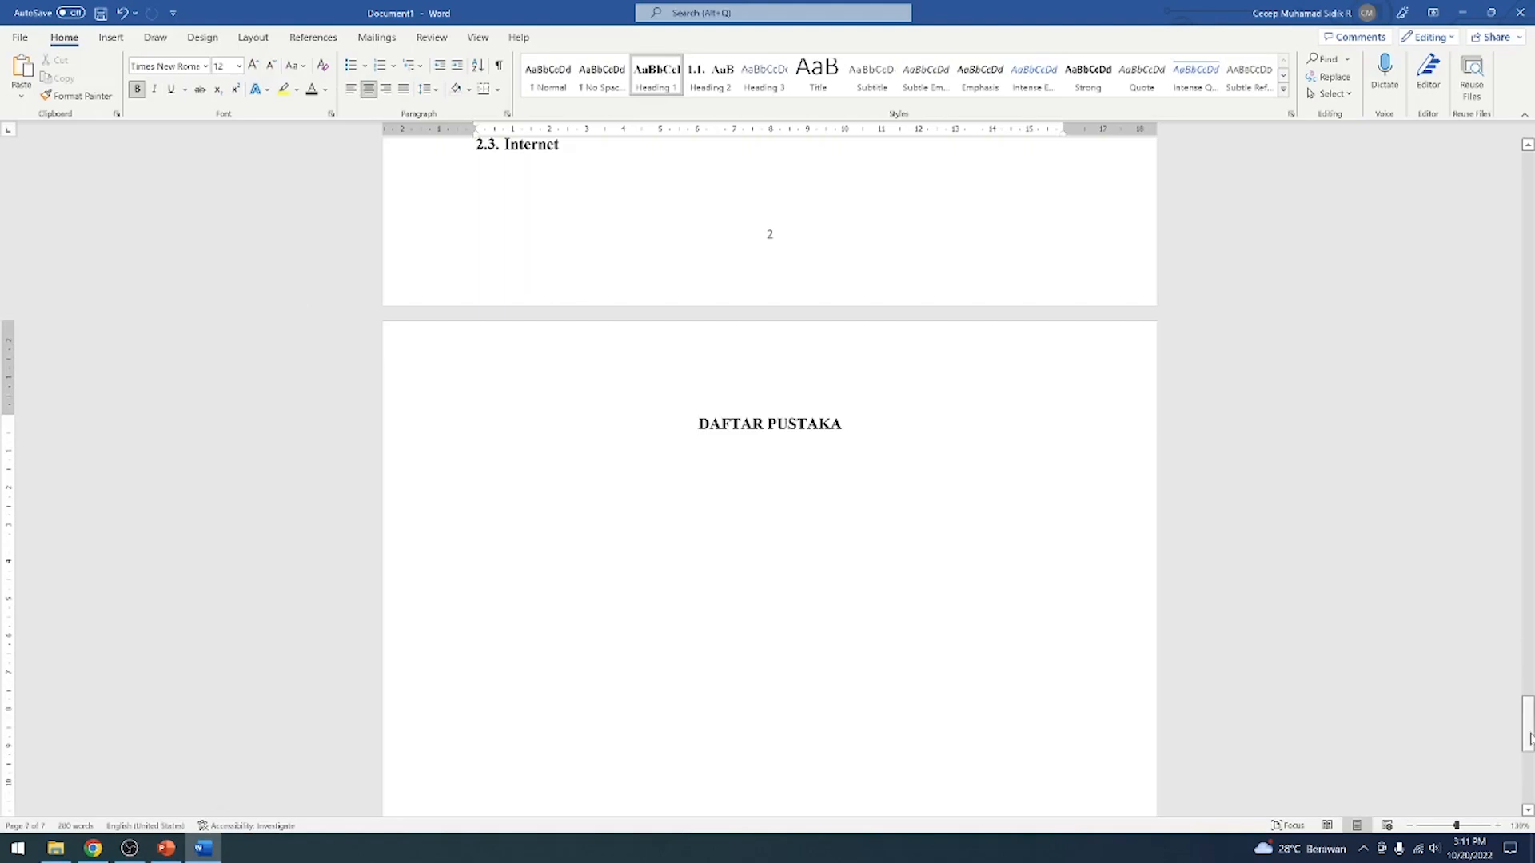
drag(1528, 726, 1529, 540)
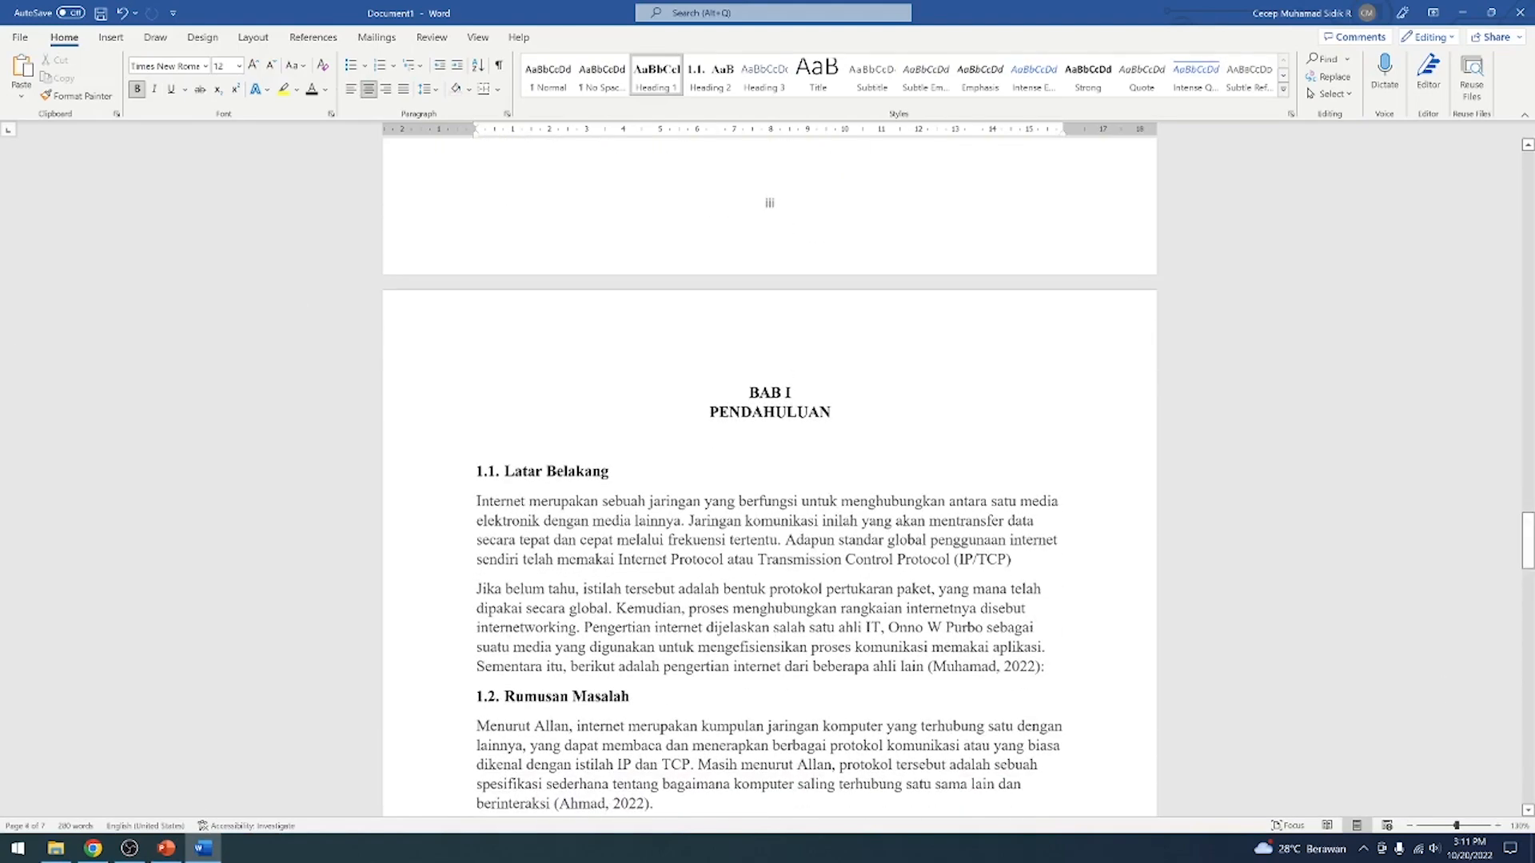
drag(902, 666, 1049, 666)
scroll(1063, 680, down, 3)
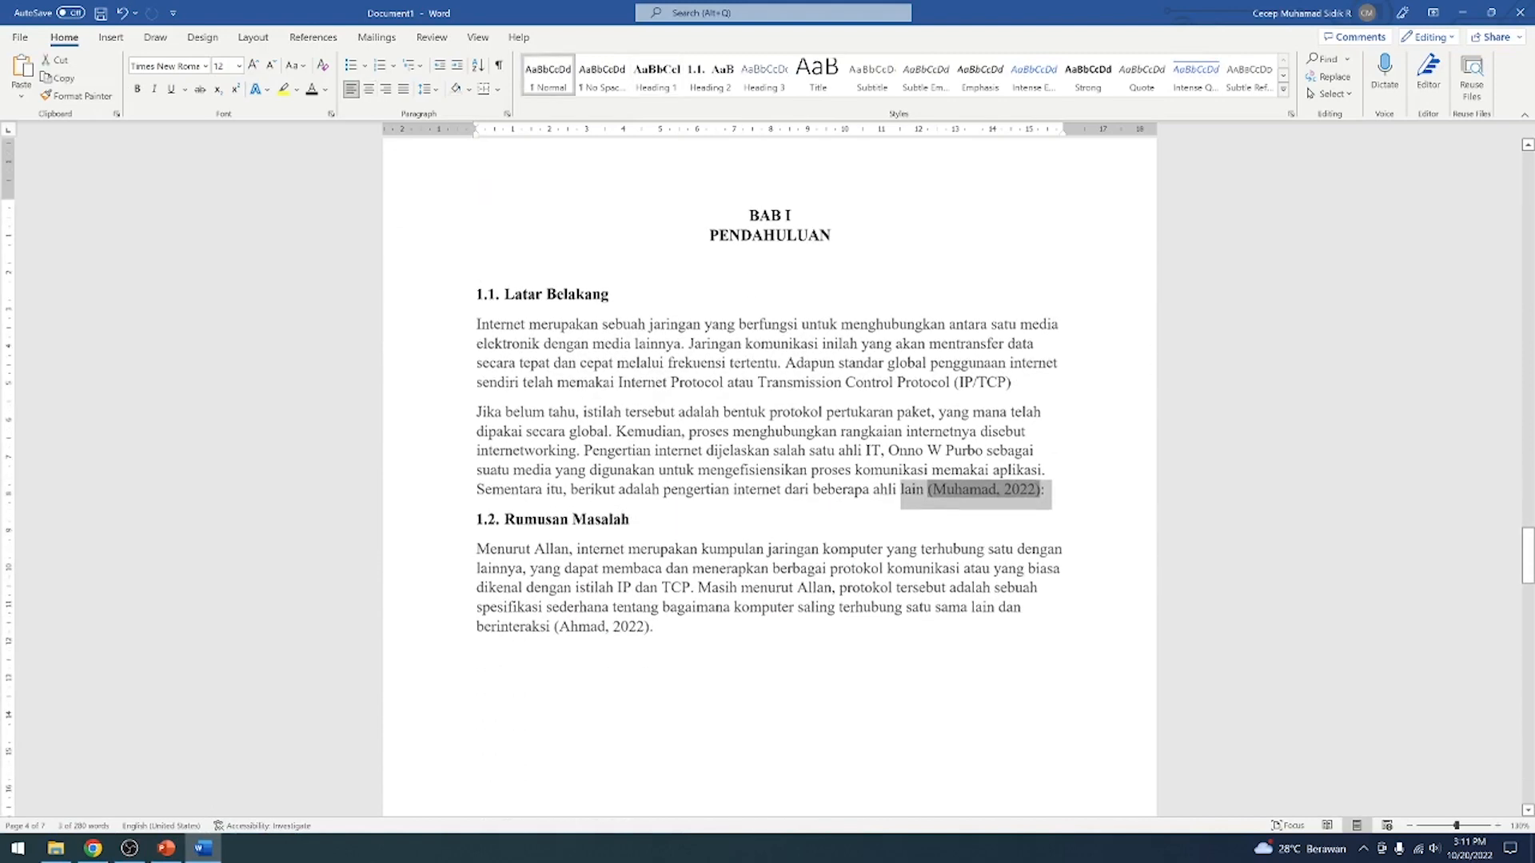
drag(477, 619, 650, 620)
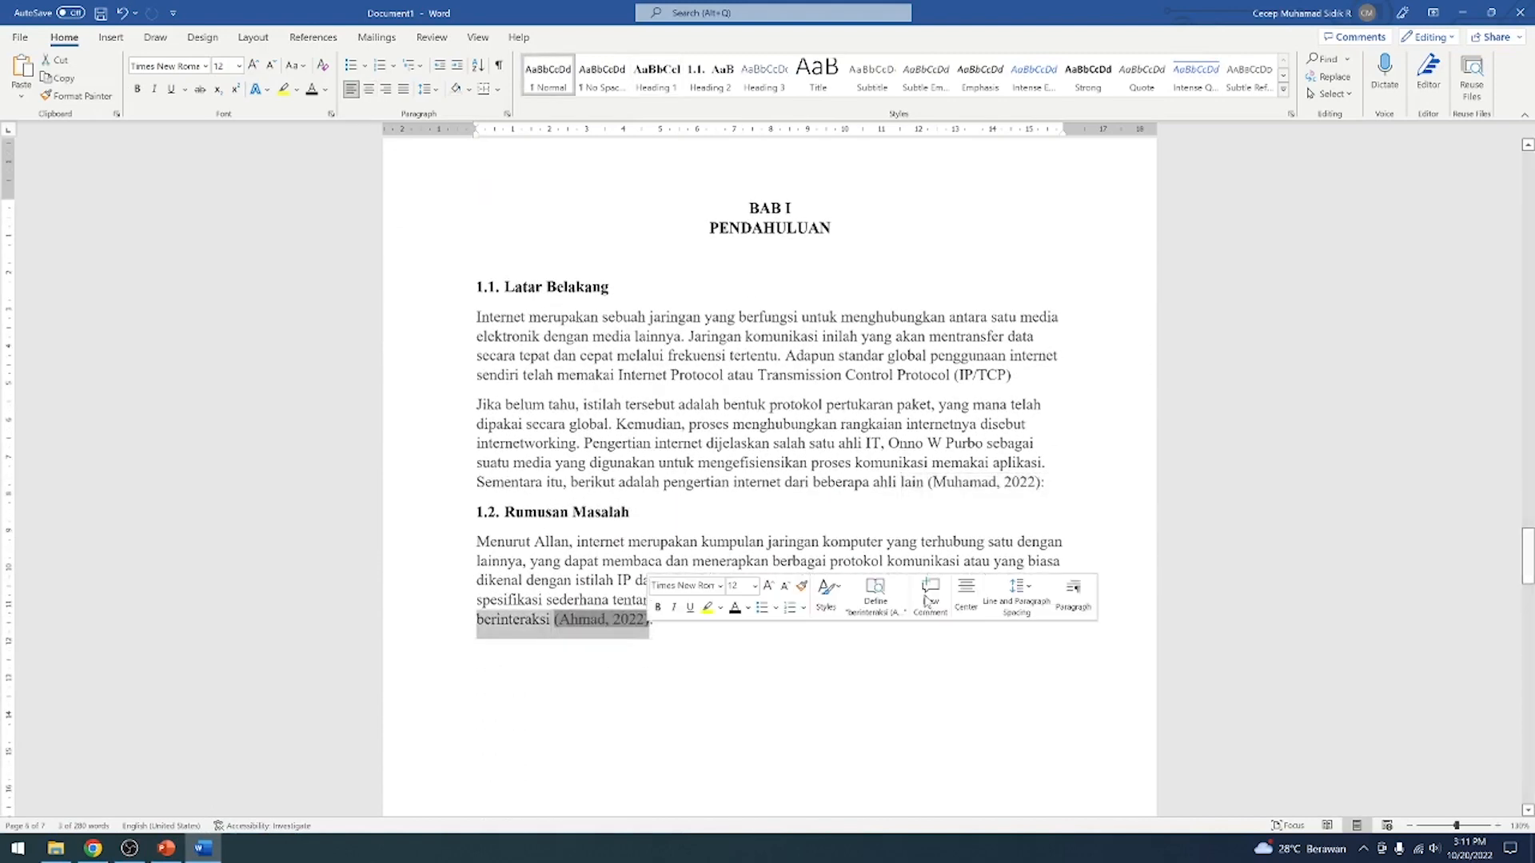
click(630, 512)
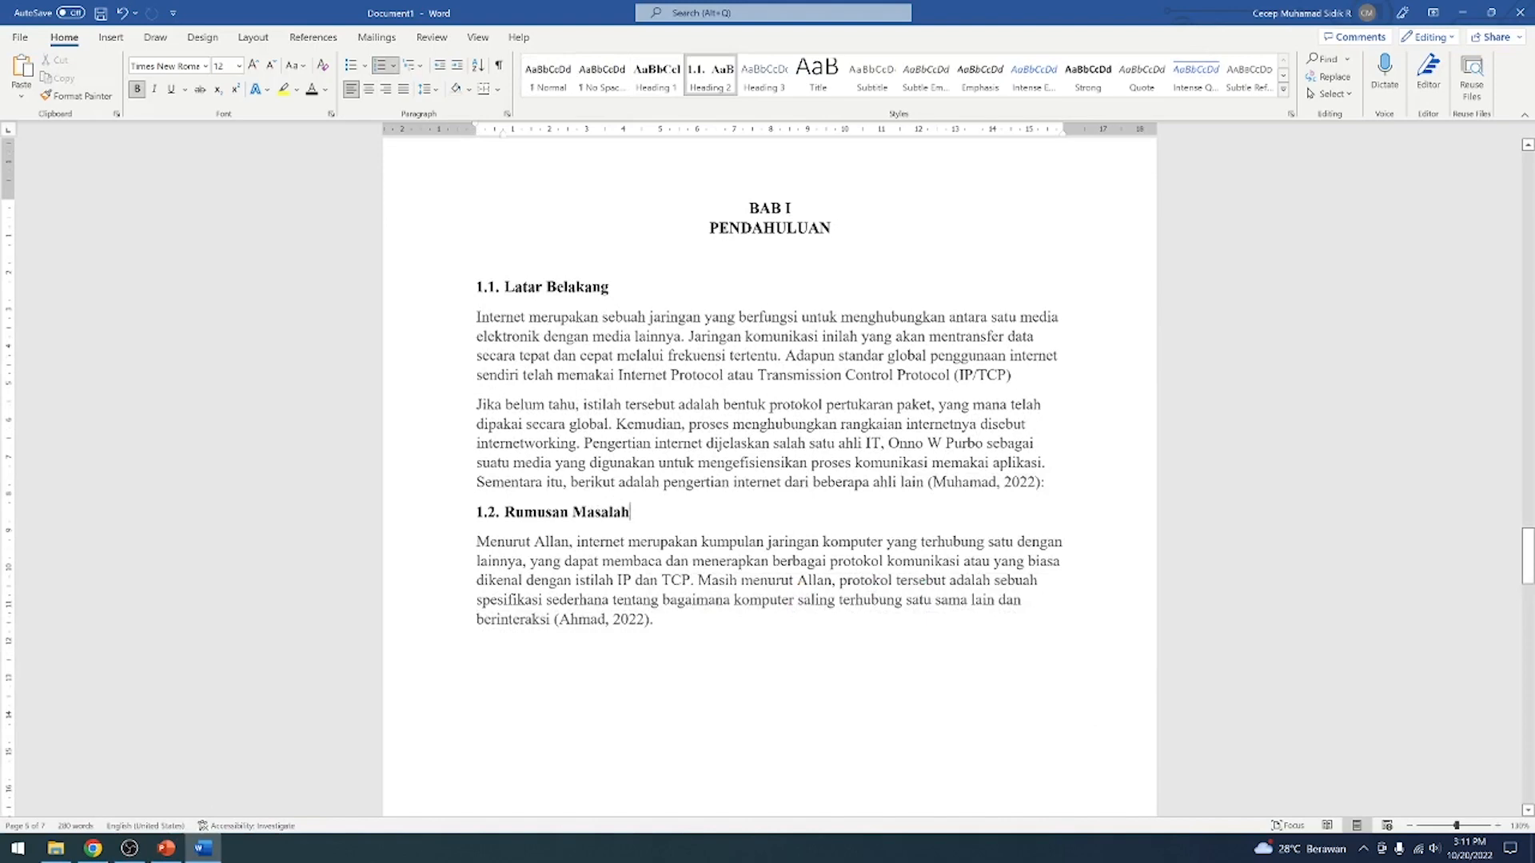
Add a new line below the DAFTAR PUSTAKA heading on the last page and insert the built-in Bibliography there
drag(1528, 562, 1528, 732)
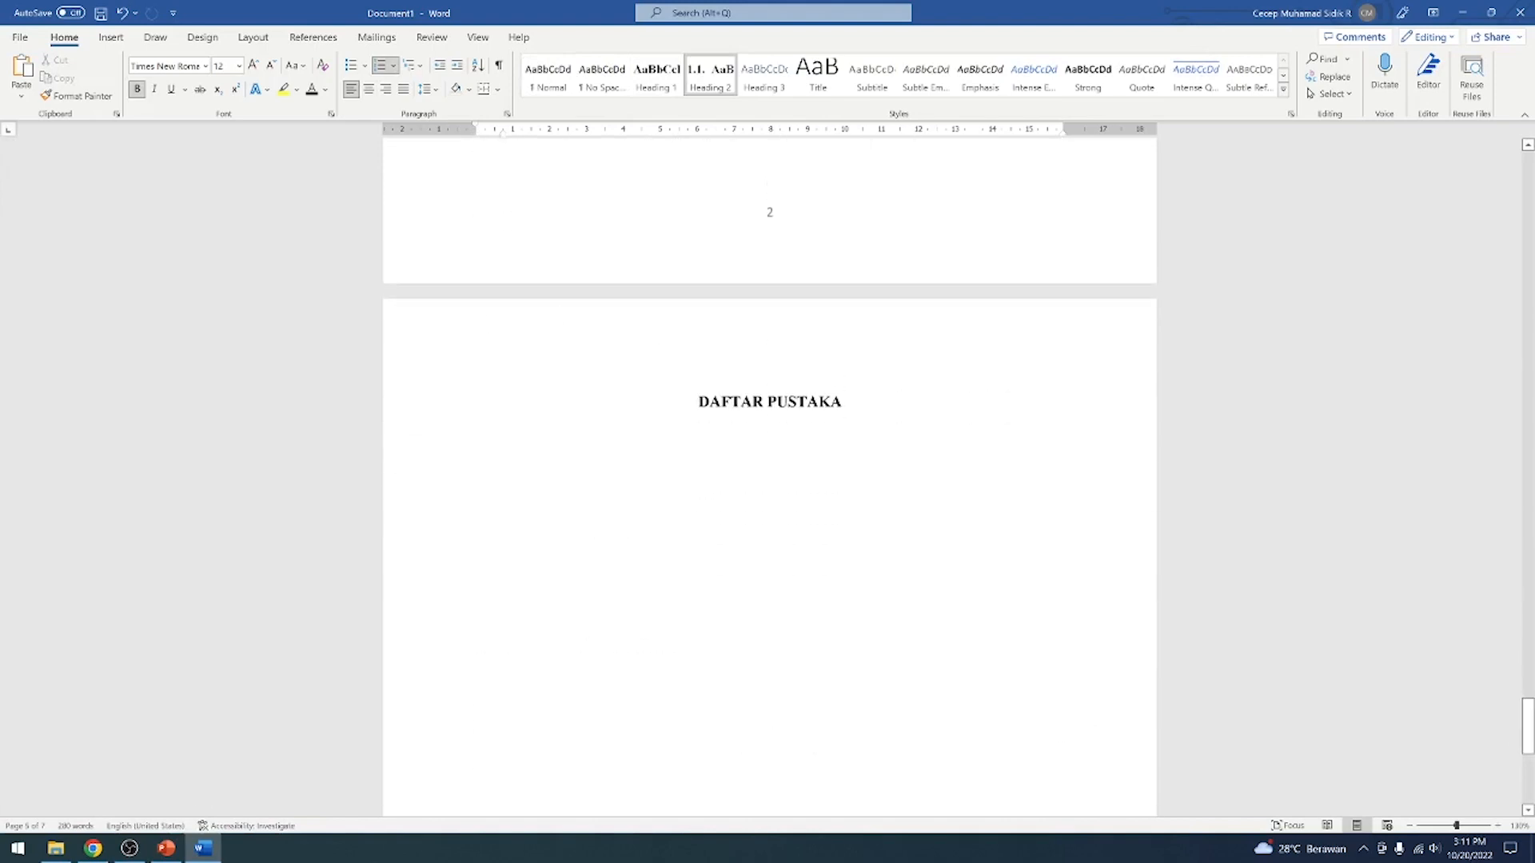
click(600, 448)
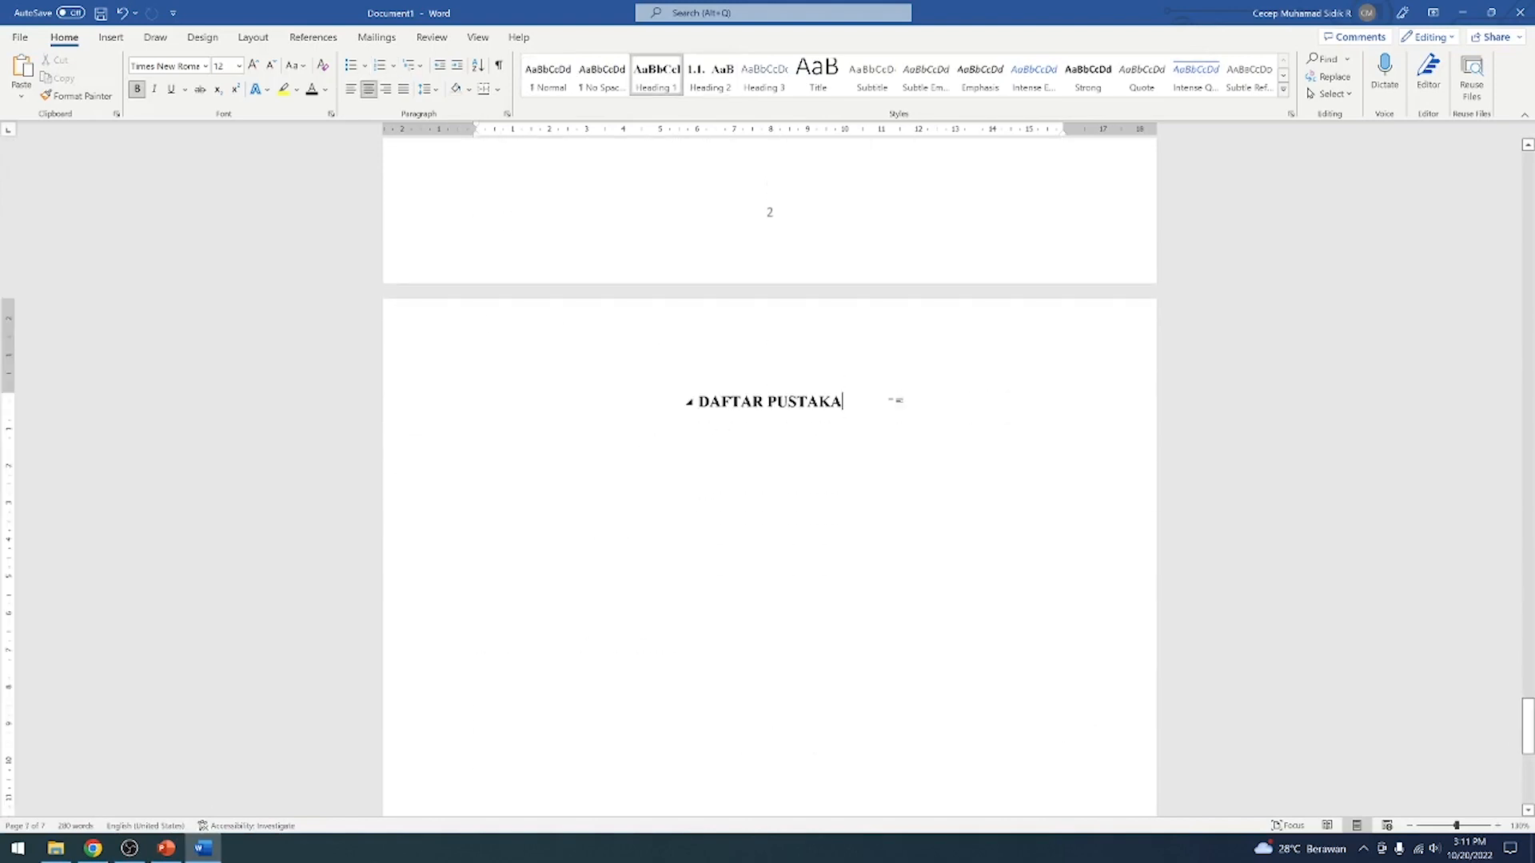
key(Return)
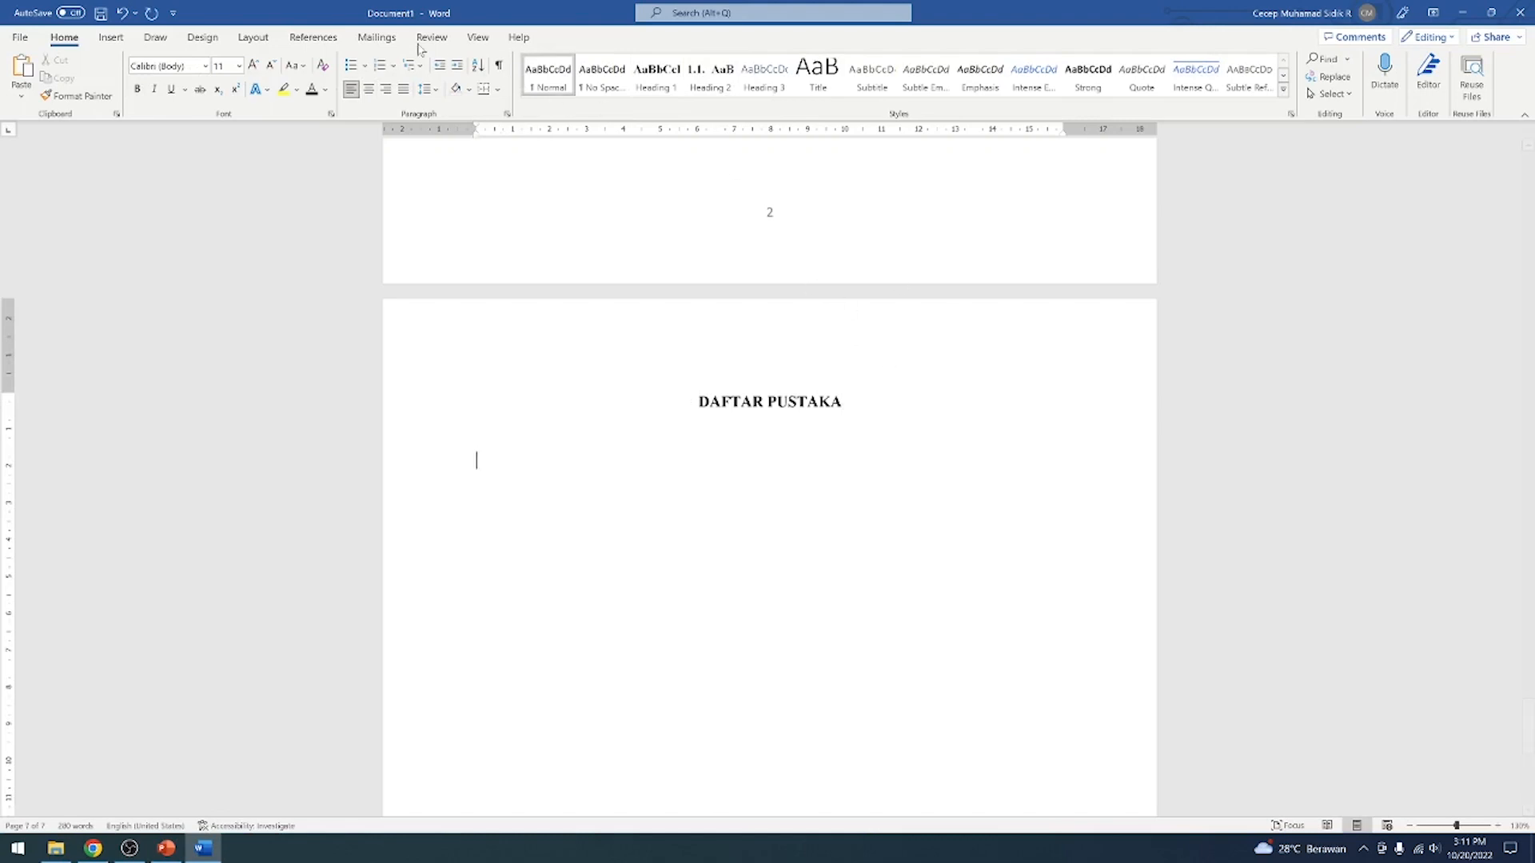
click(308, 41)
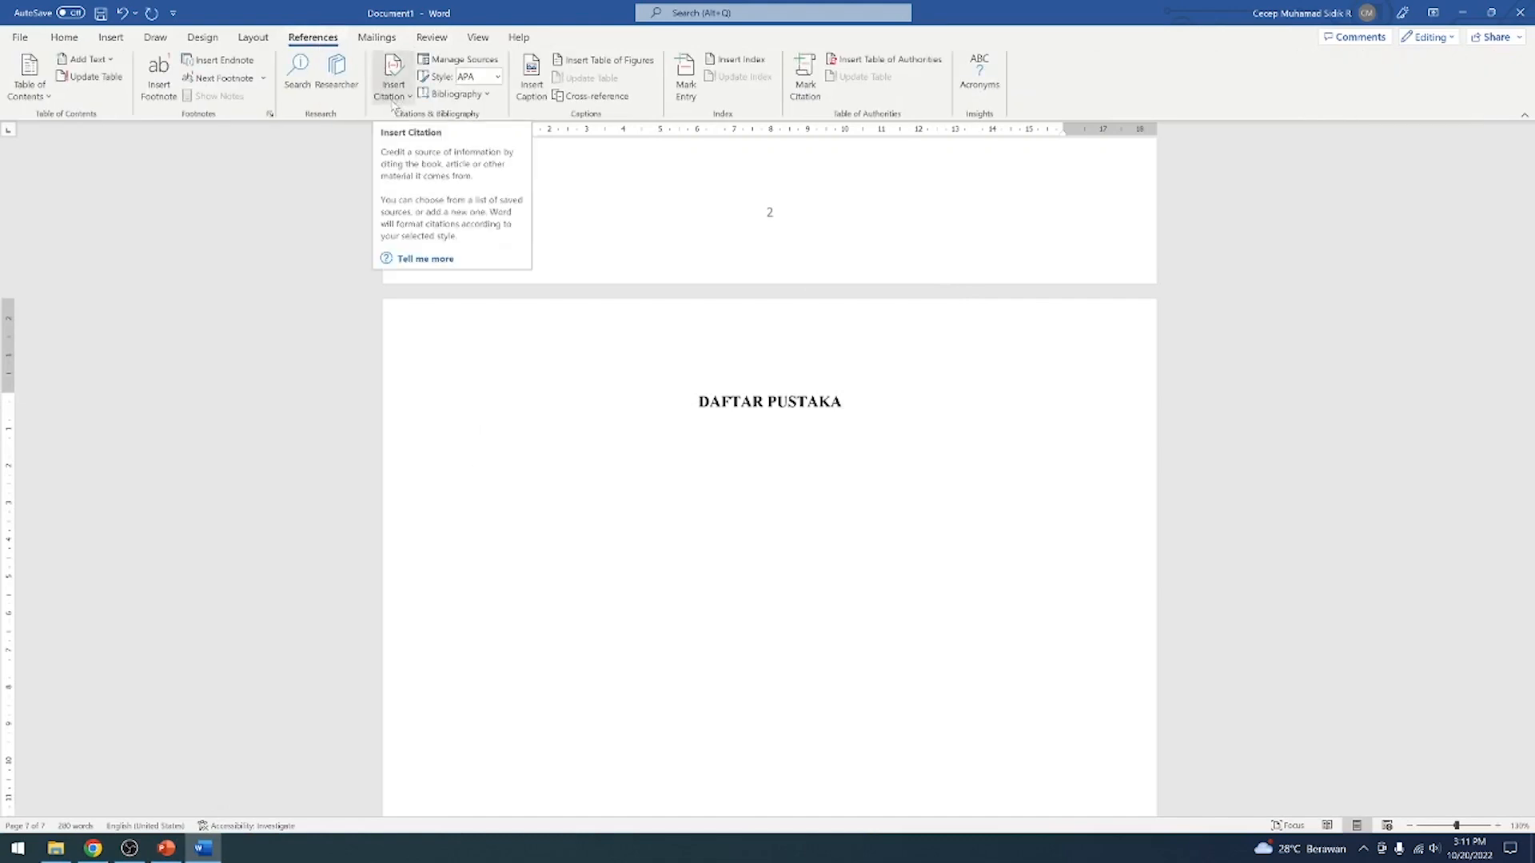
click(485, 95)
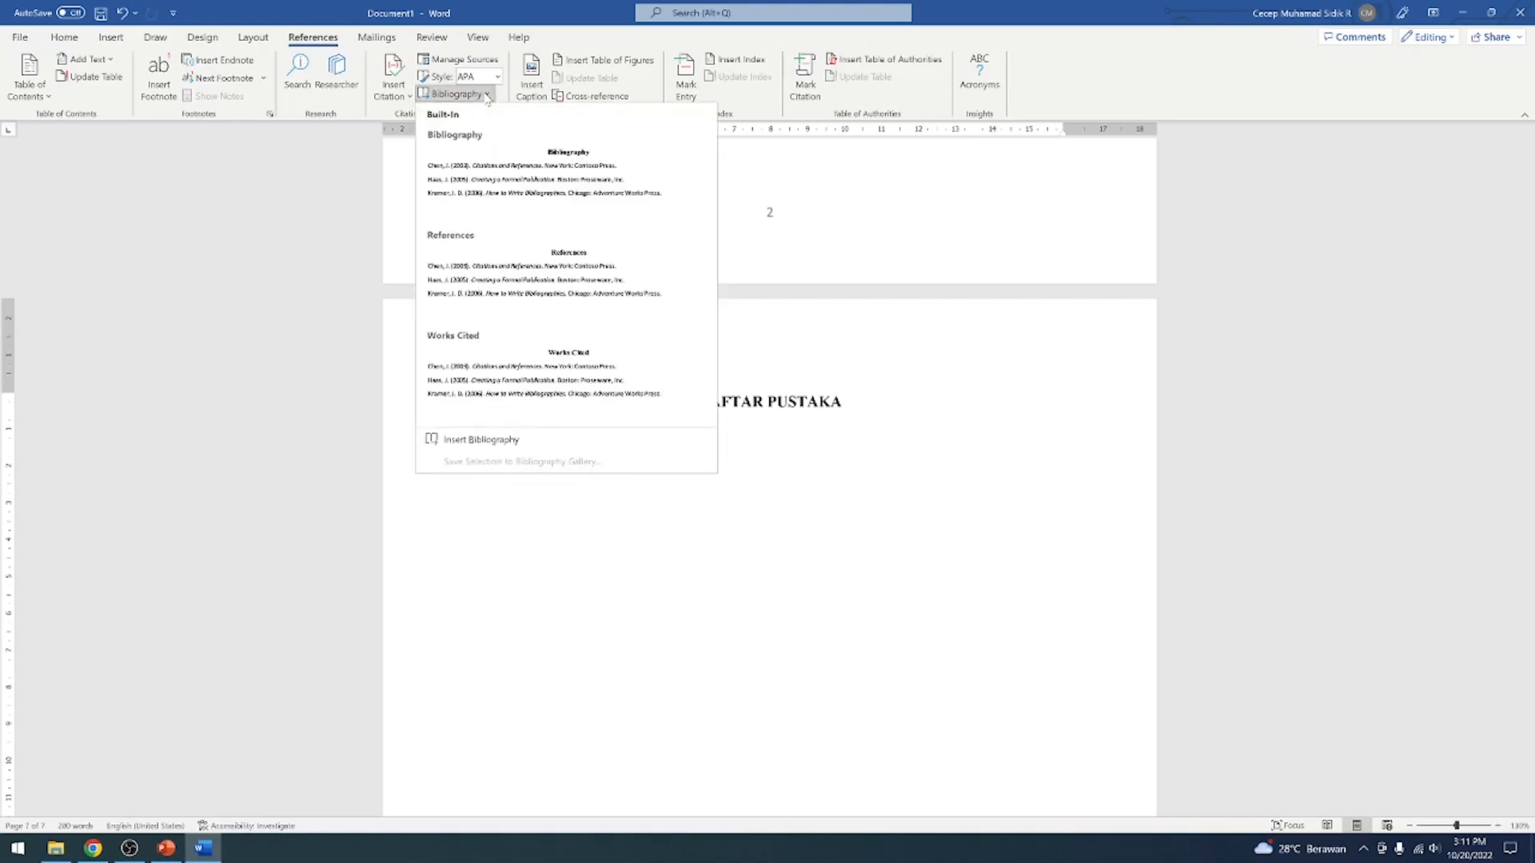
click(544, 197)
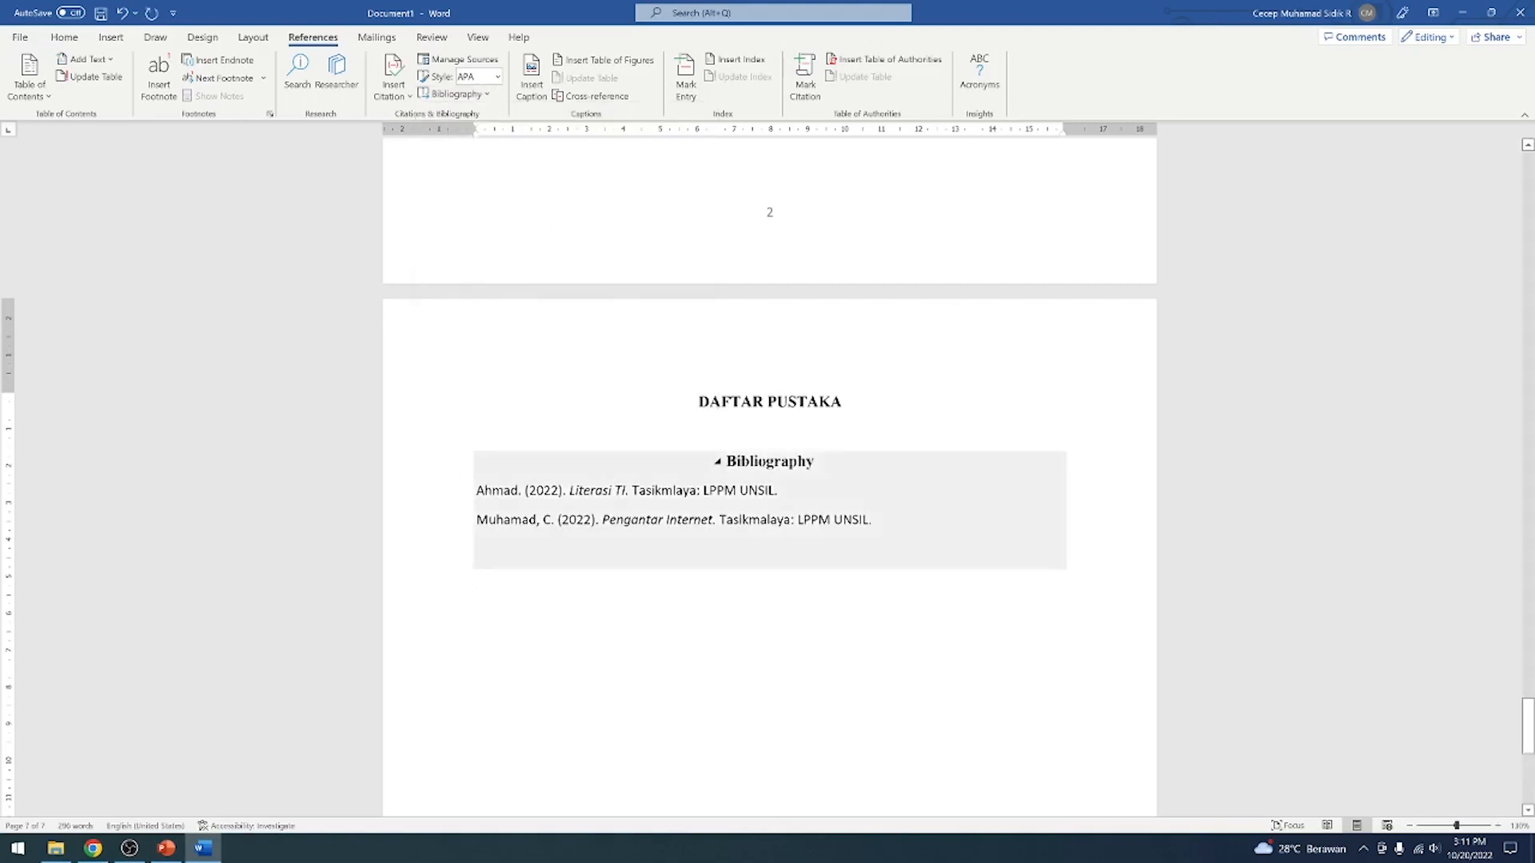
Delete the separate DAFTAR PUSTAKA heading above the bibliography and replace the bibliography's own title with DAFTAR PUSTAKA
triple_click(778, 406)
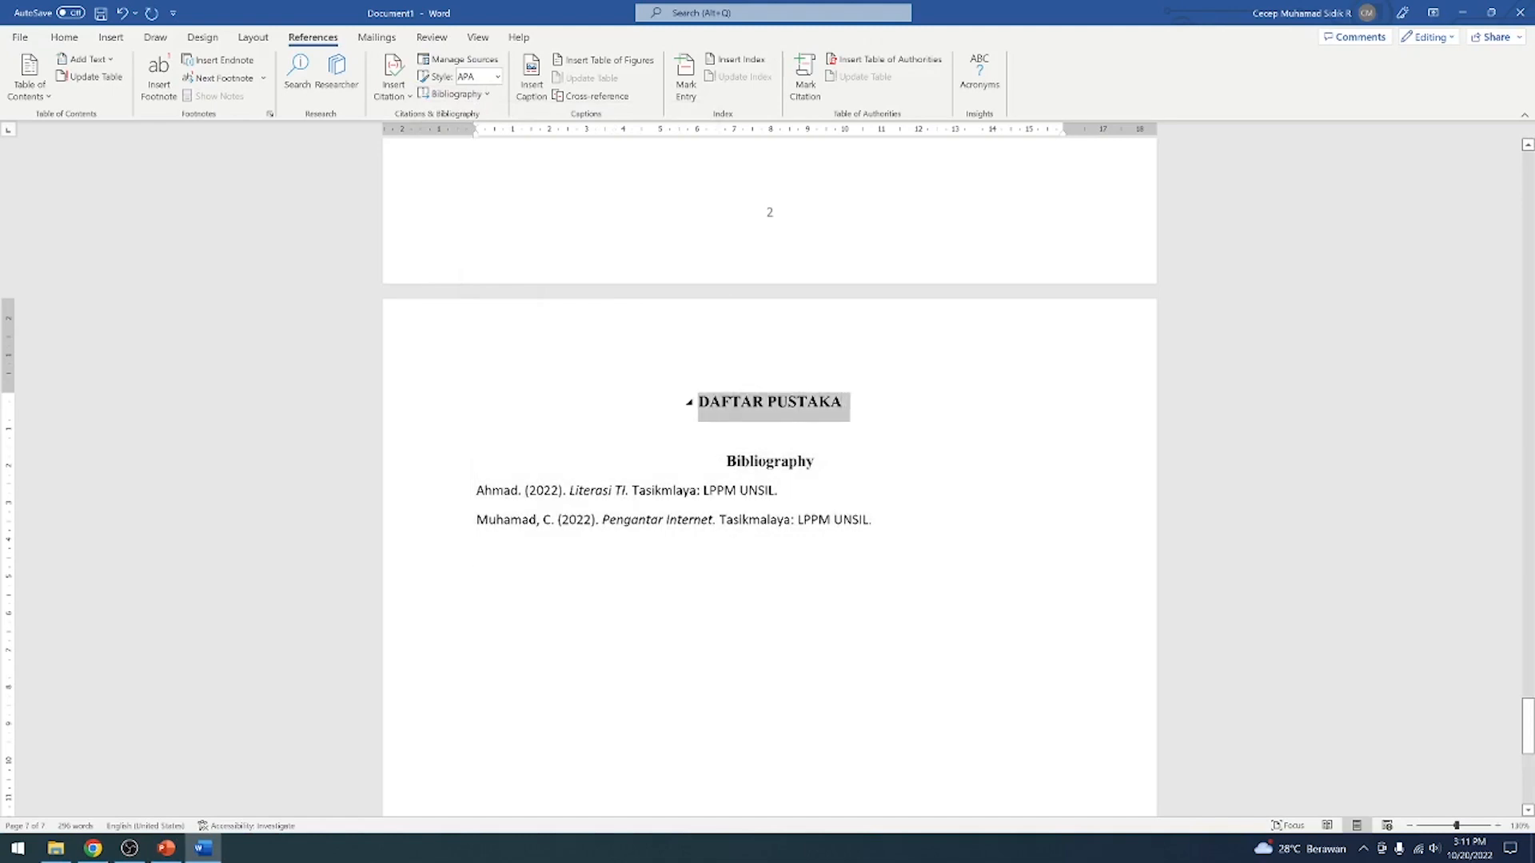
key(Delete)
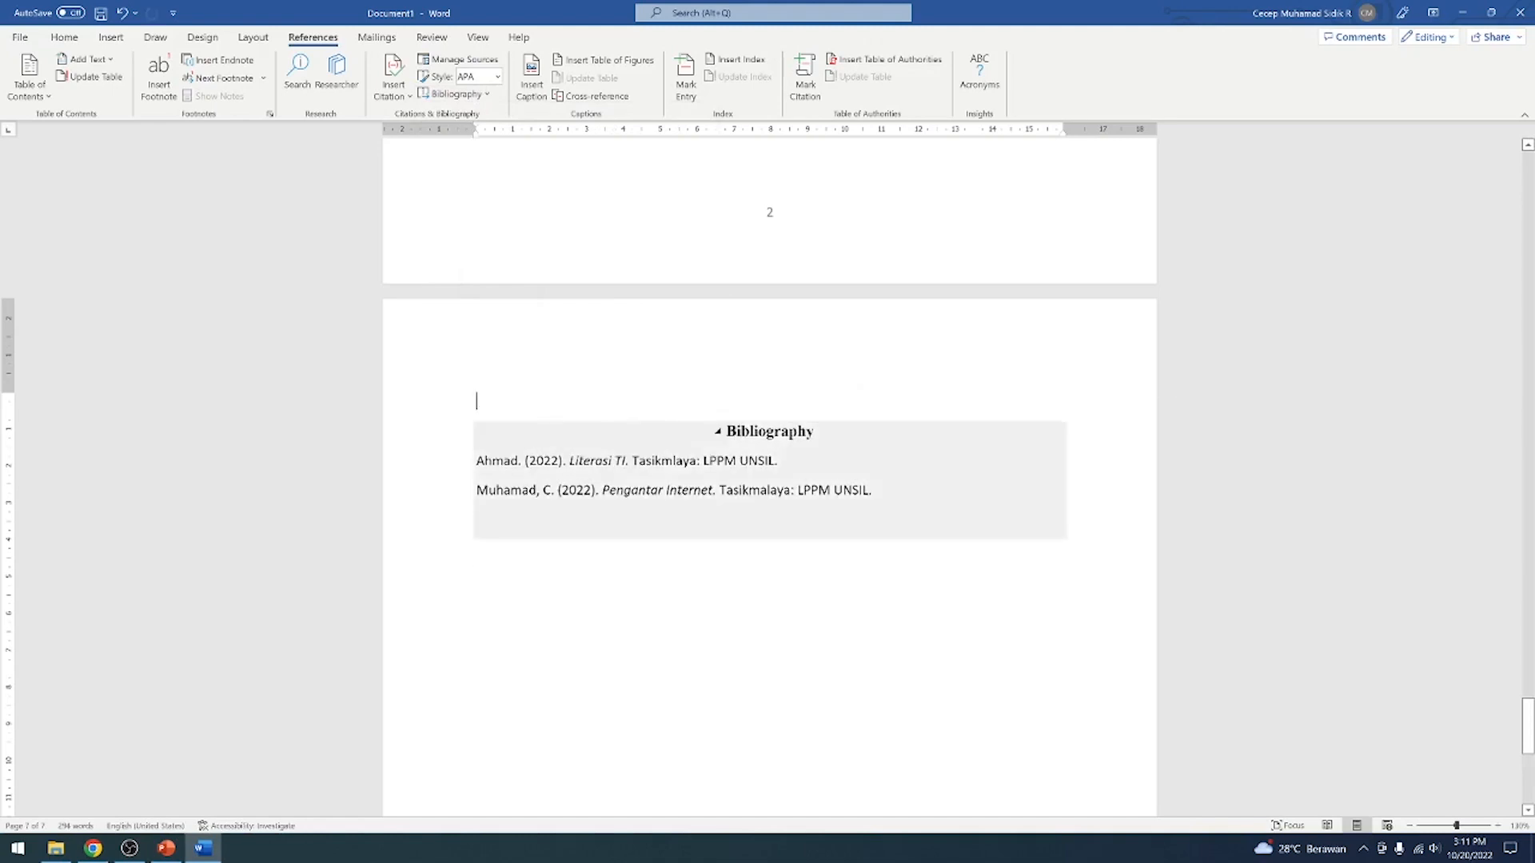
drag(726, 432, 813, 435)
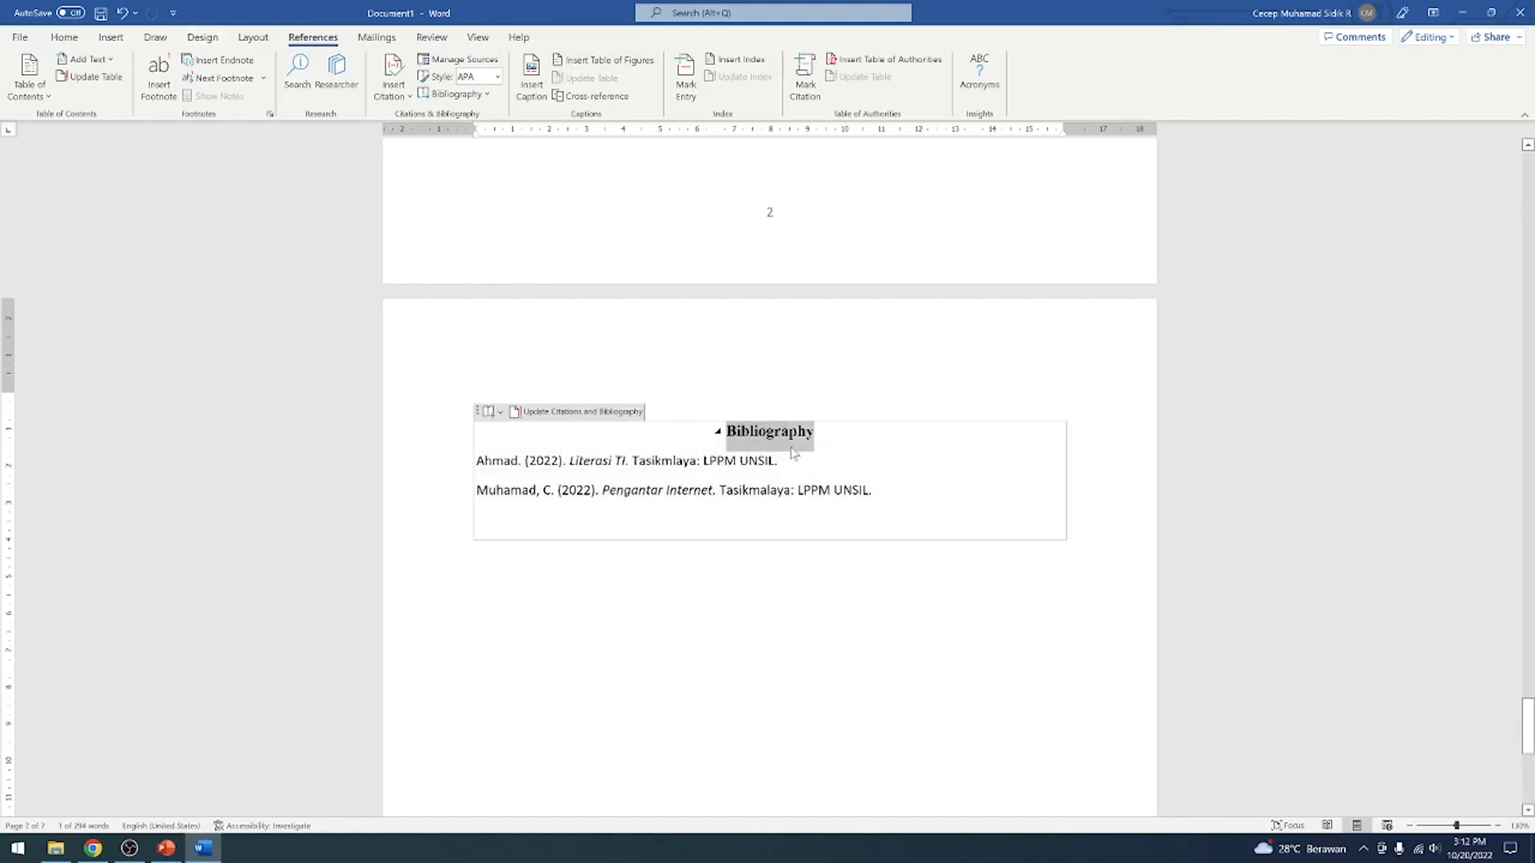
click(54, 39)
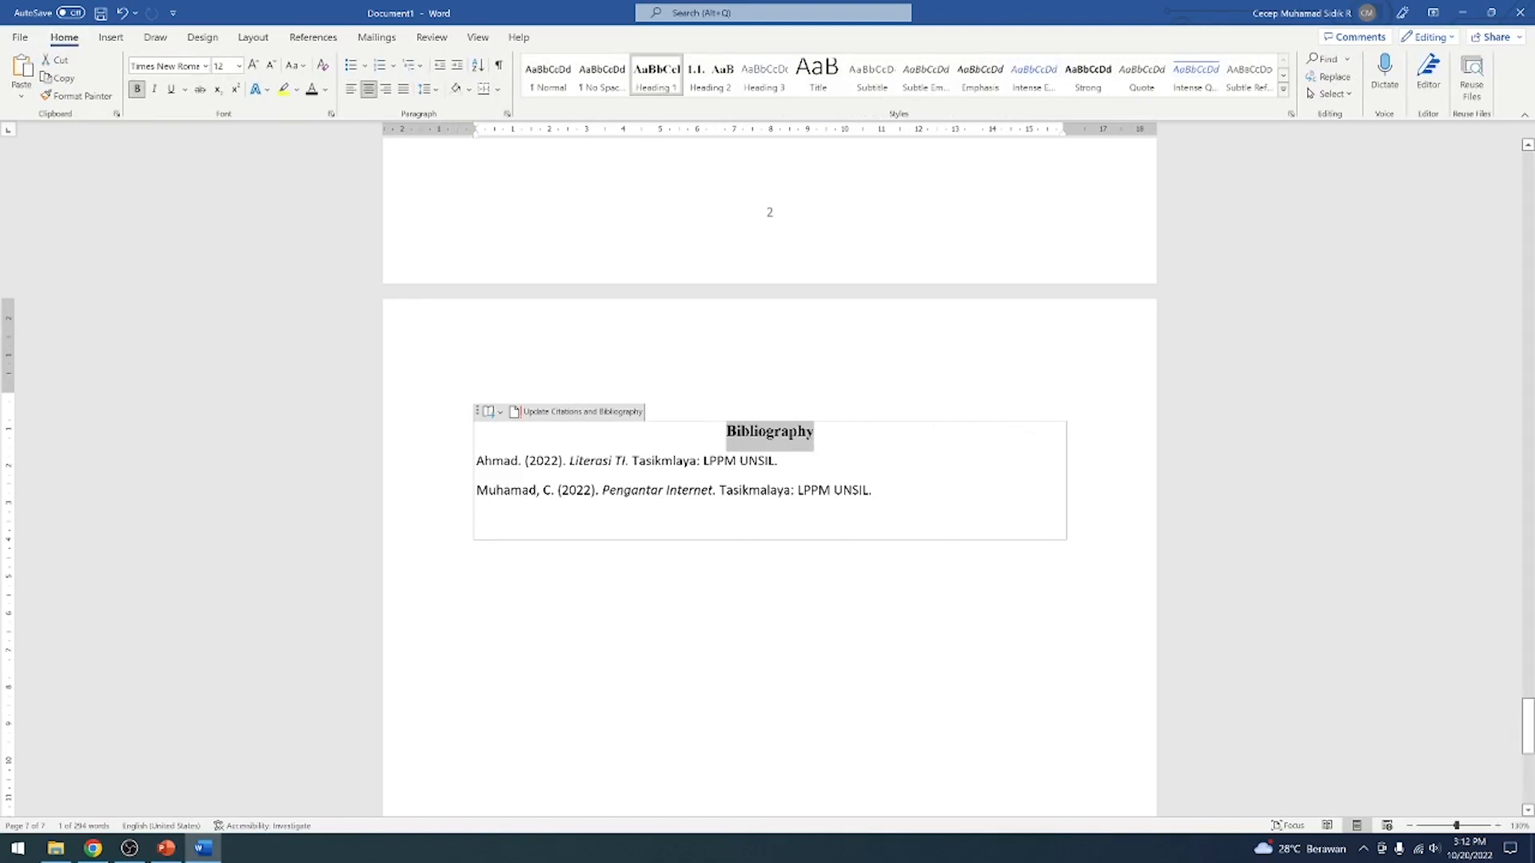
text(F)
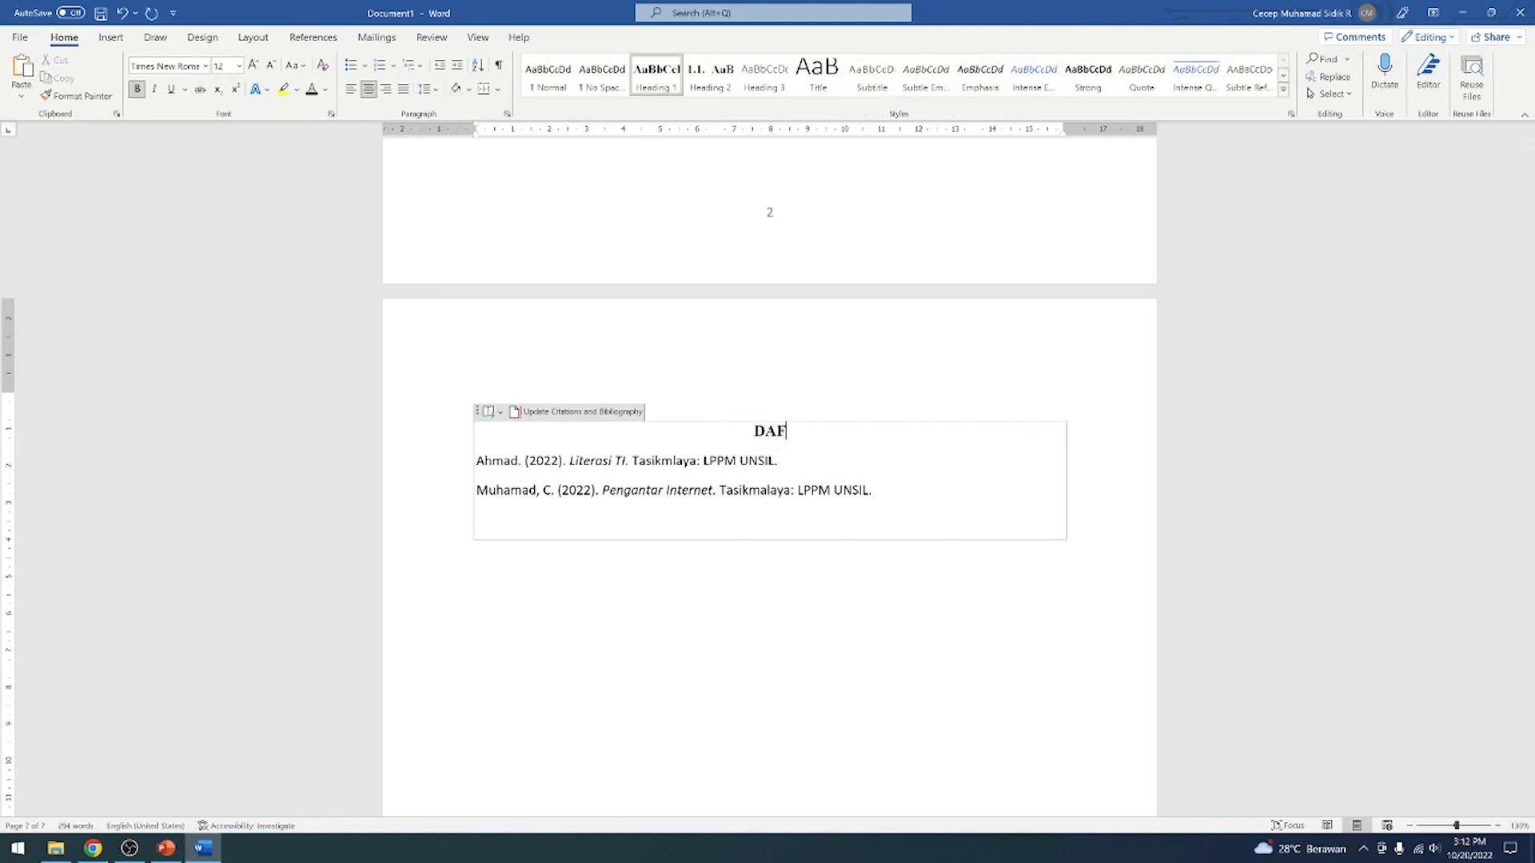
text(TAR PUSTAKA)
click(824, 568)
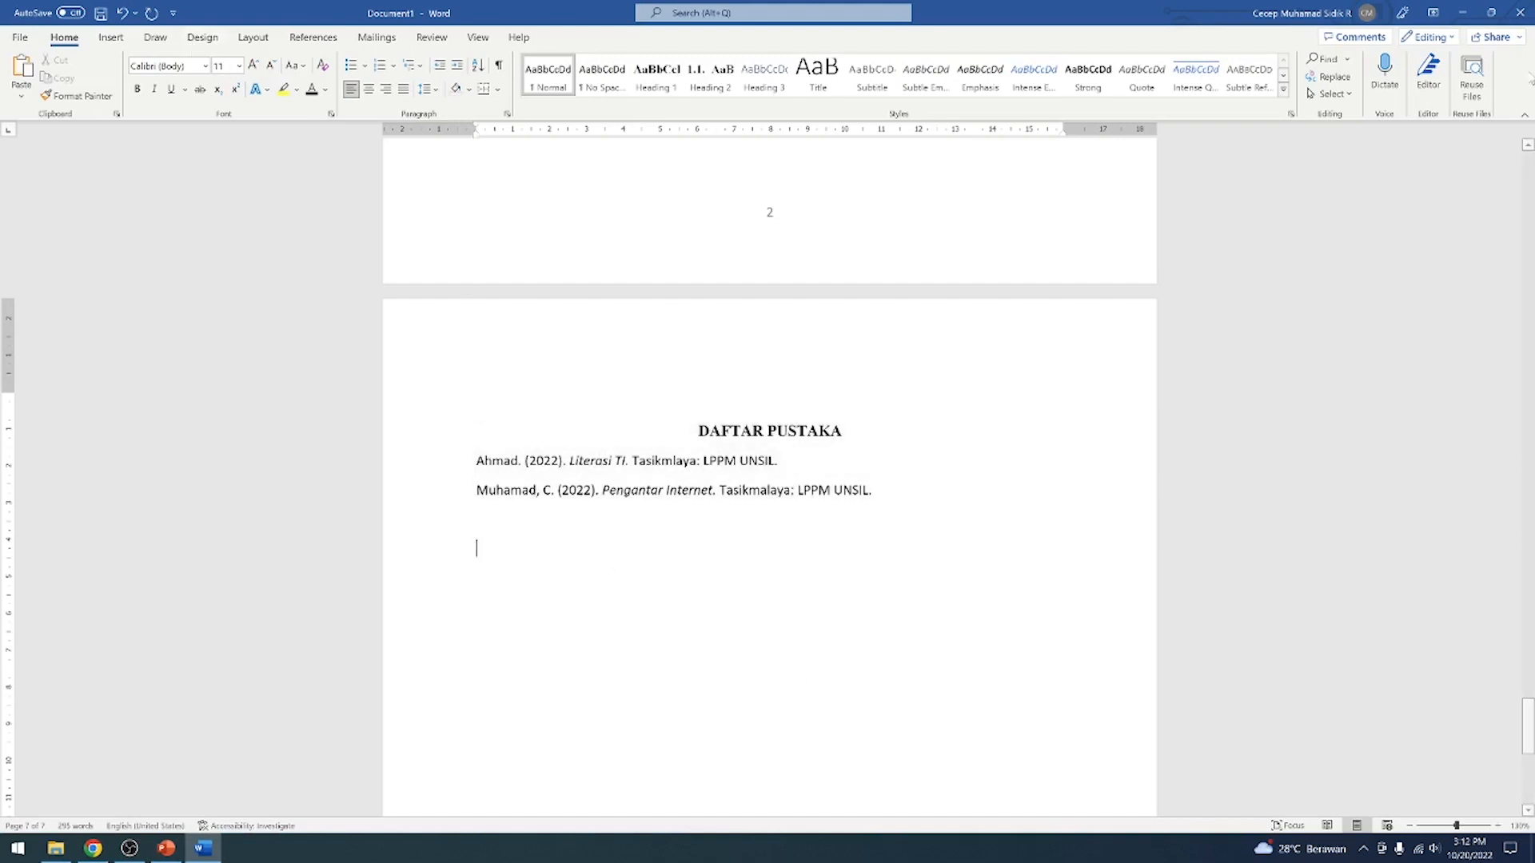
Save the document as MAKALAH in the OneDrive Documents folder
click(100, 13)
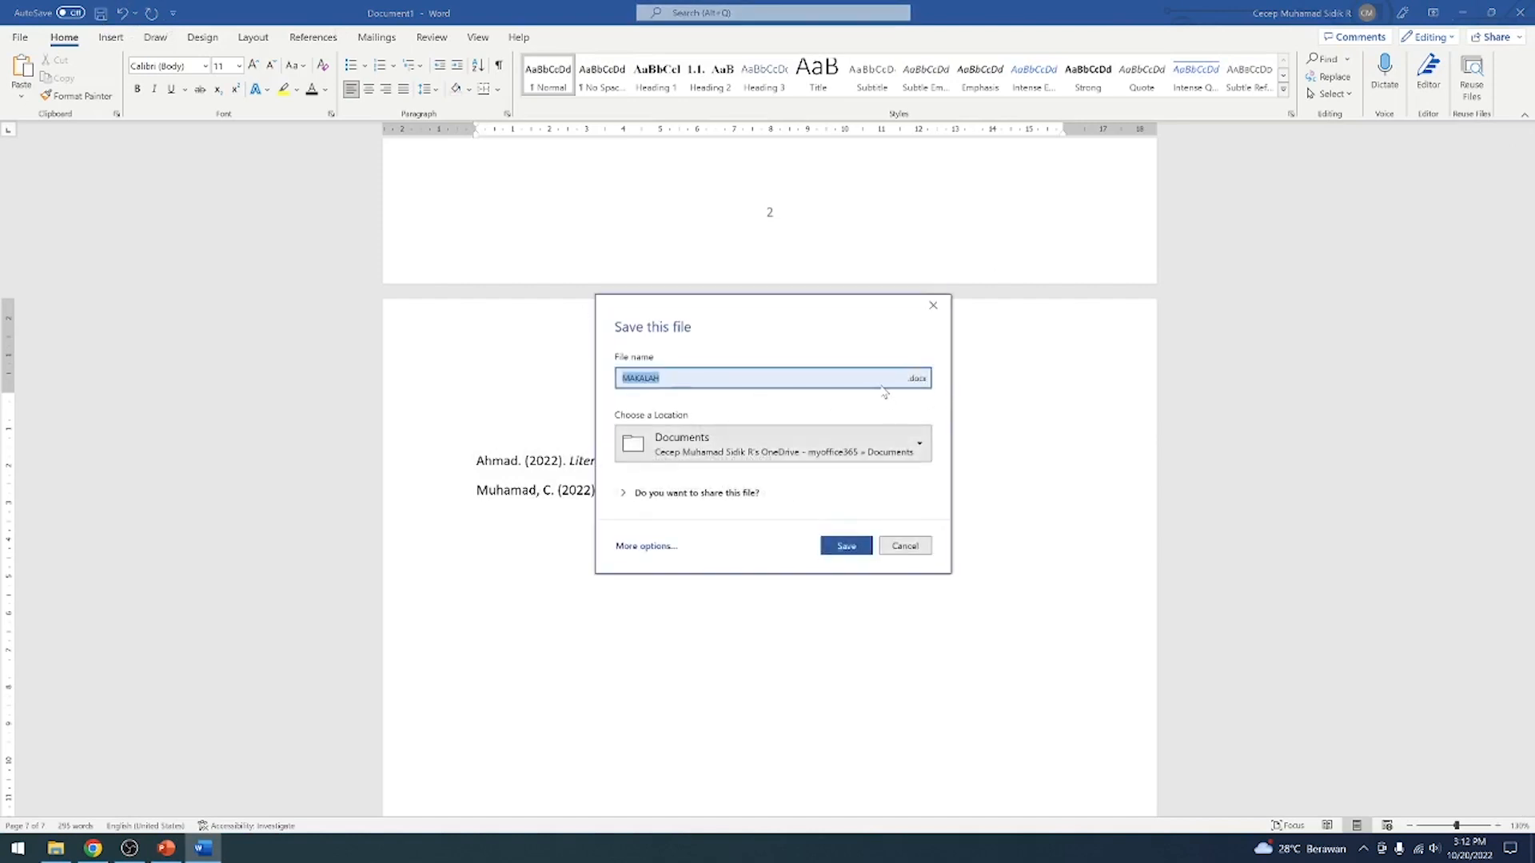
click(866, 548)
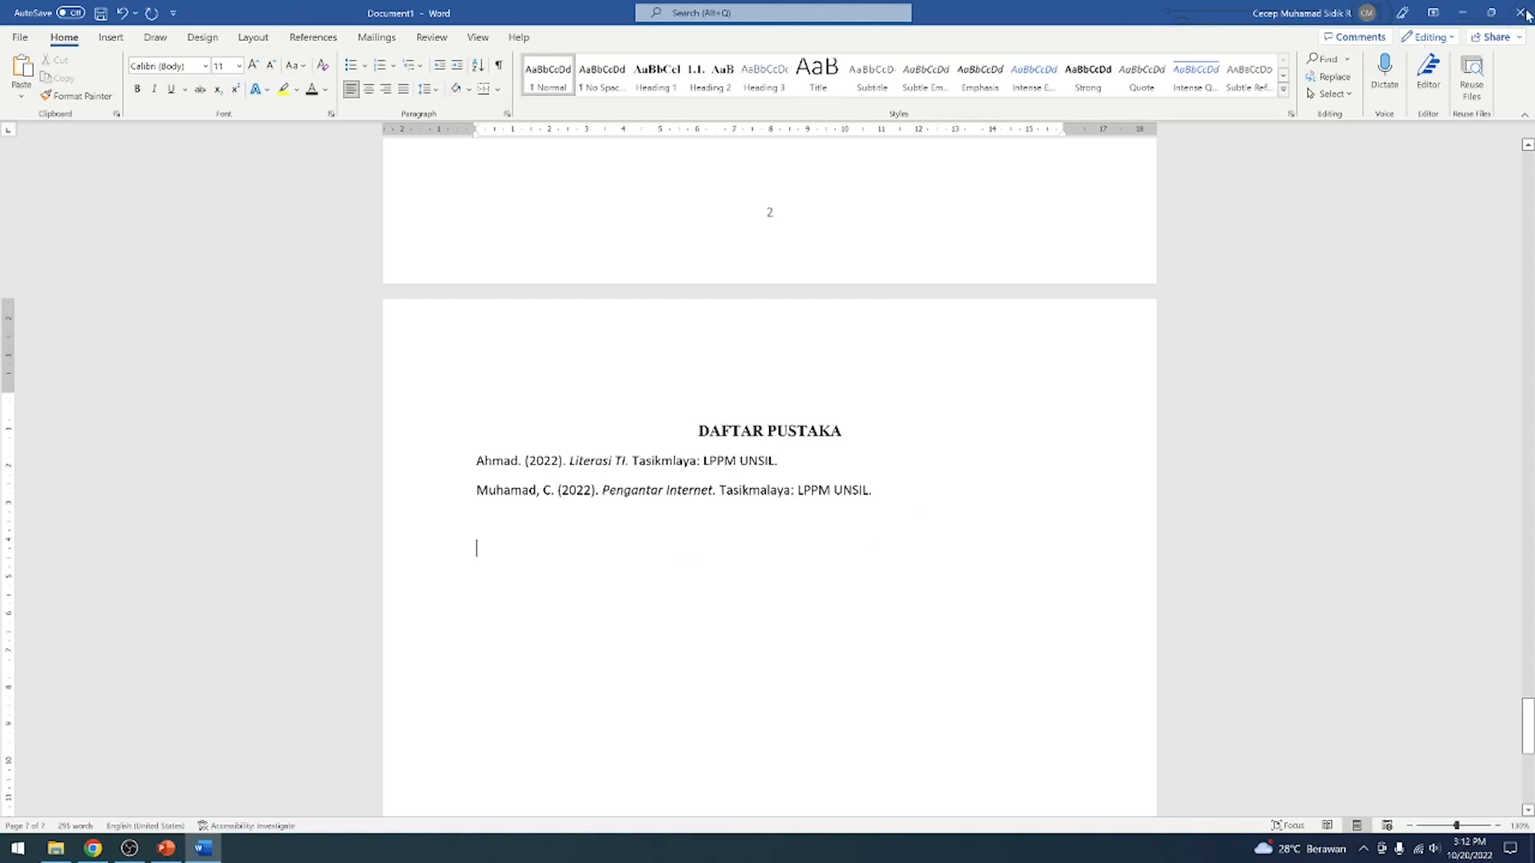
click(128, 849)
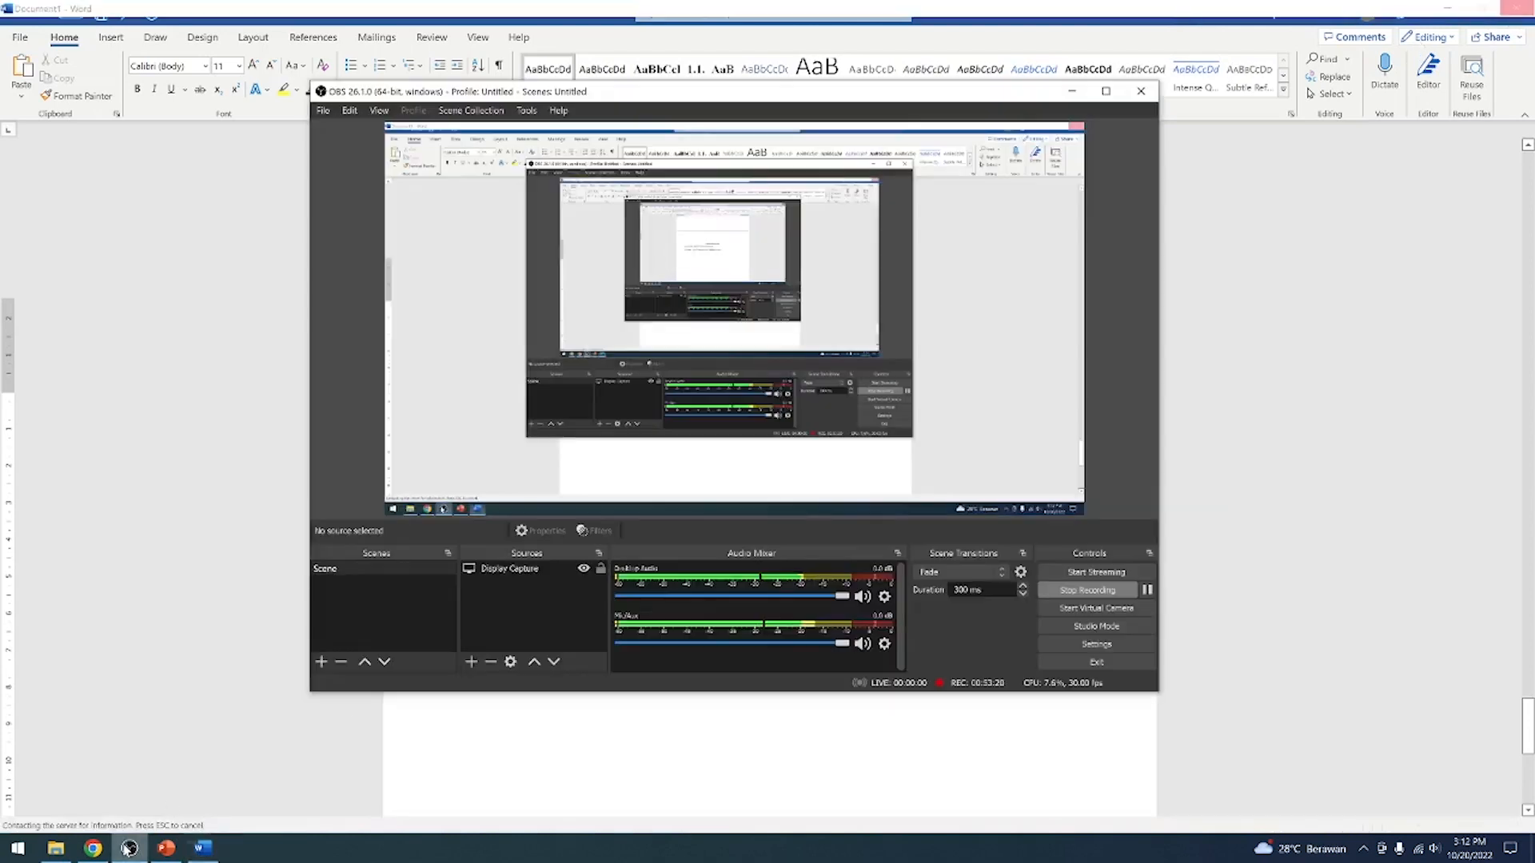